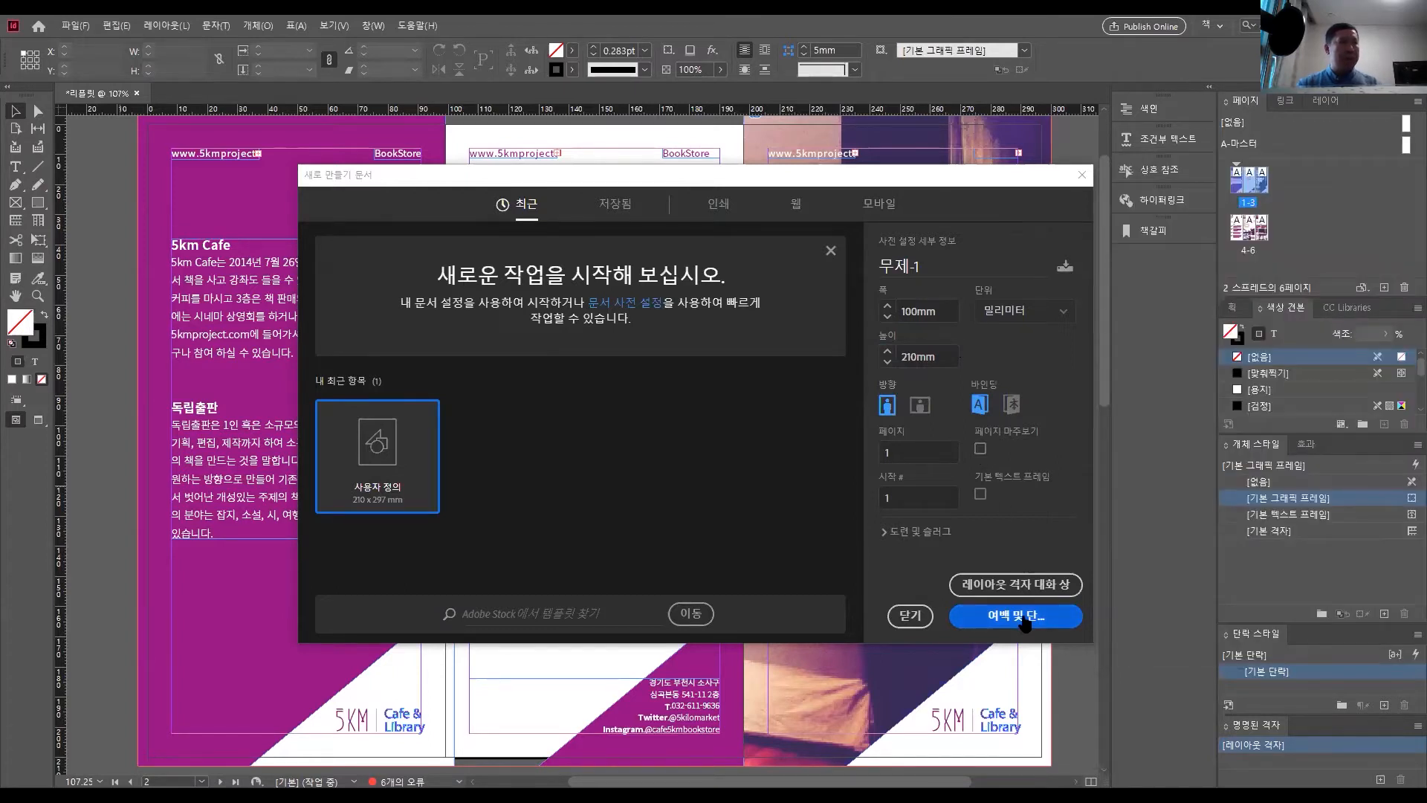
# - Create the new 100 × 210 mm single-page document with 8 mm margins on all four sides
pyautogui.click(1016, 616)
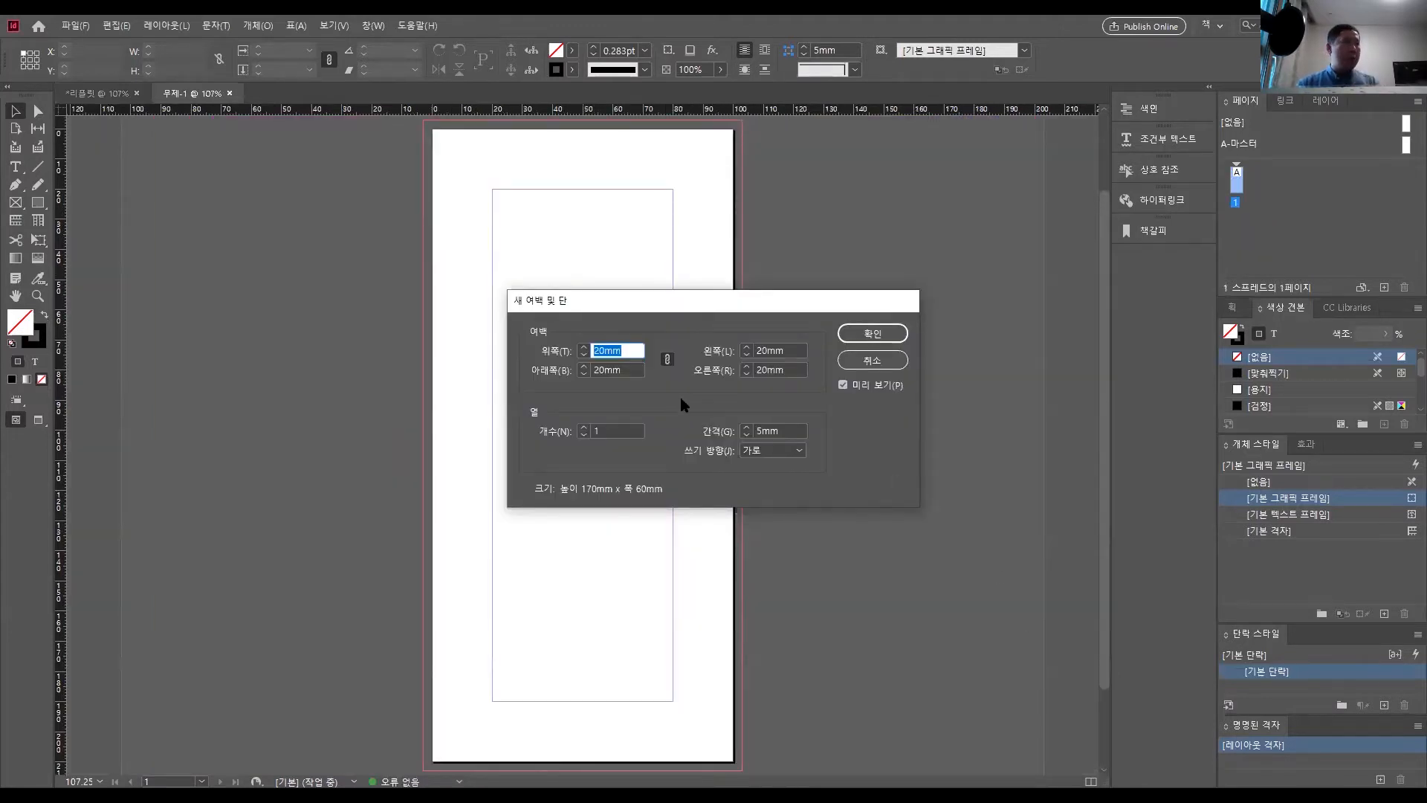
pyautogui.moveTo(622, 296); pyautogui.dragTo(836, 286)
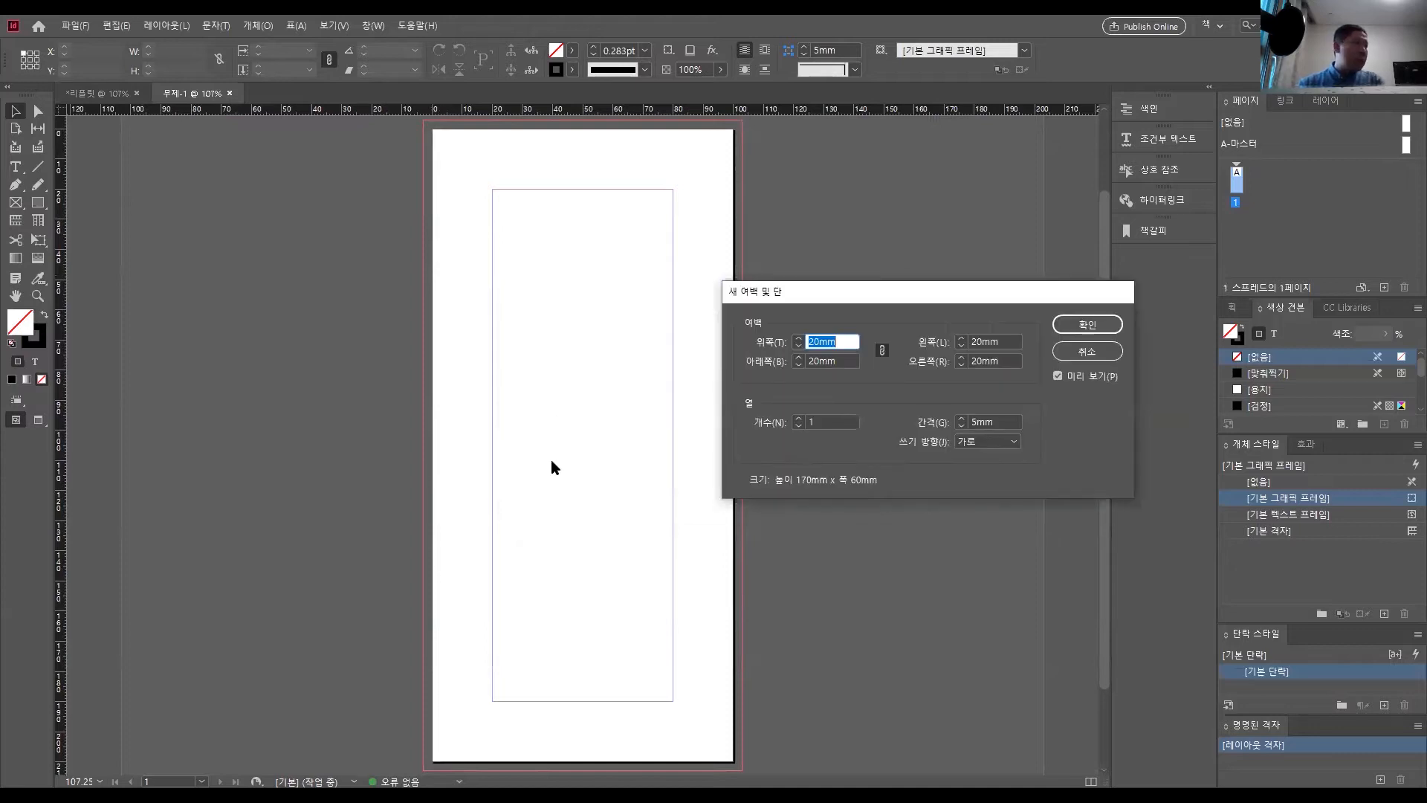
pyautogui.click(487, 796)
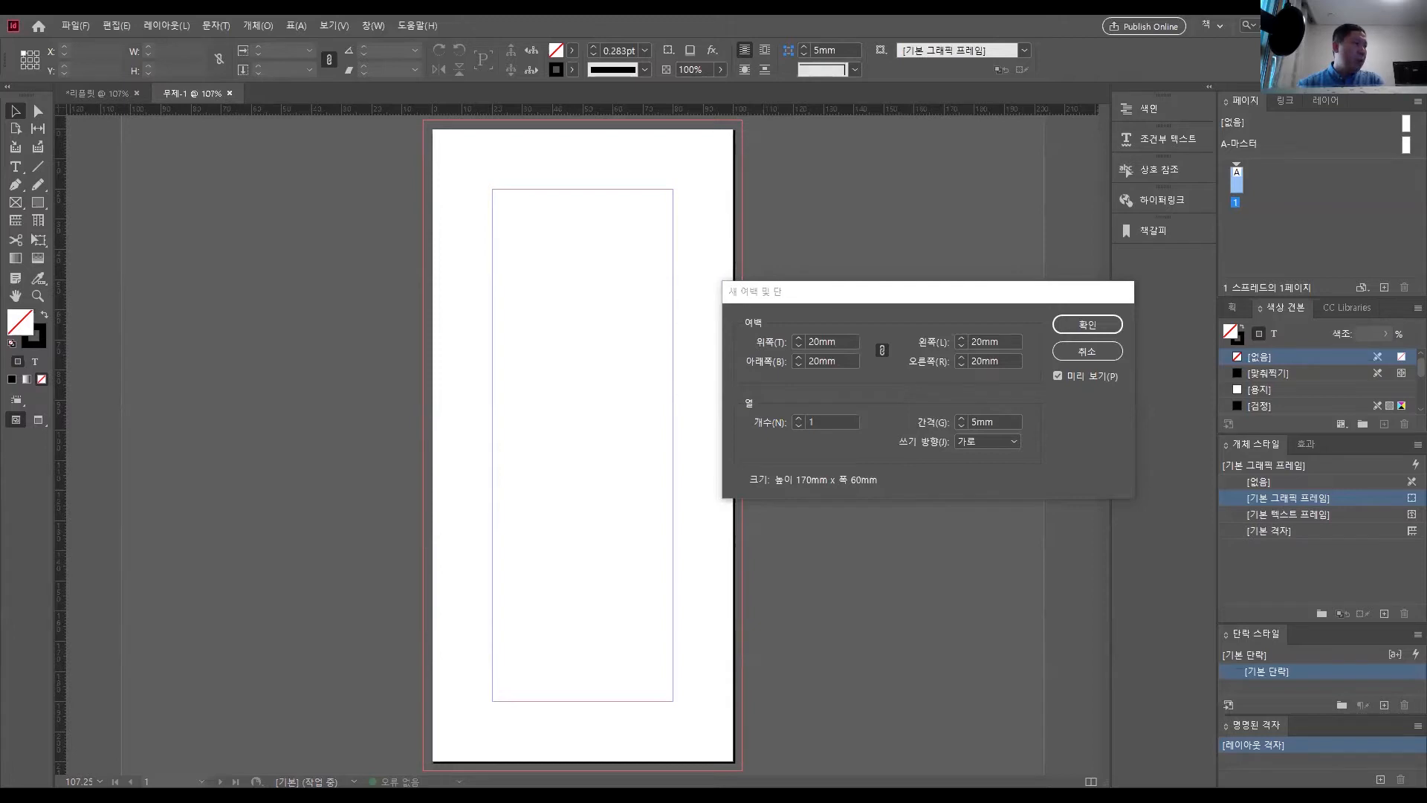
pyautogui.click(771, 426)
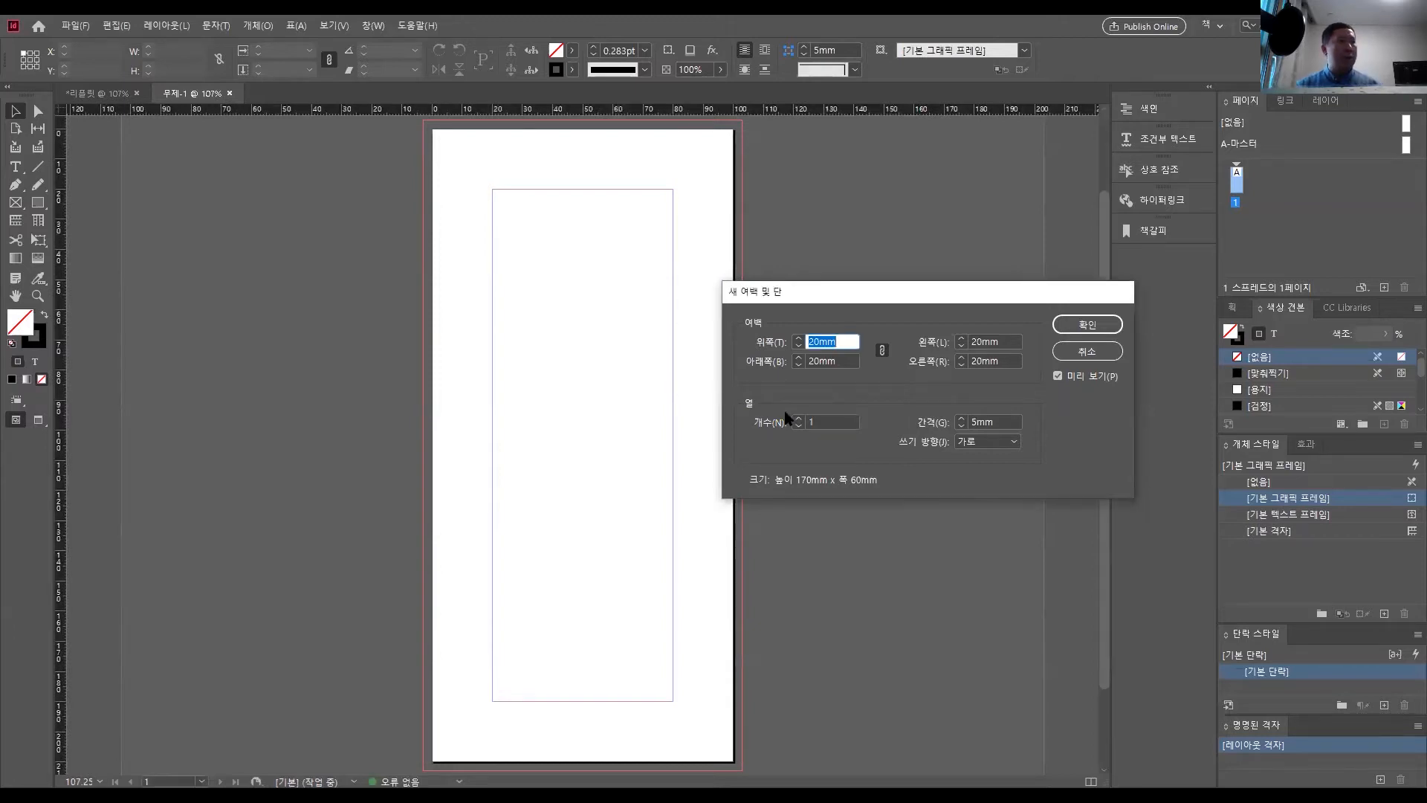
pyautogui.write('8')
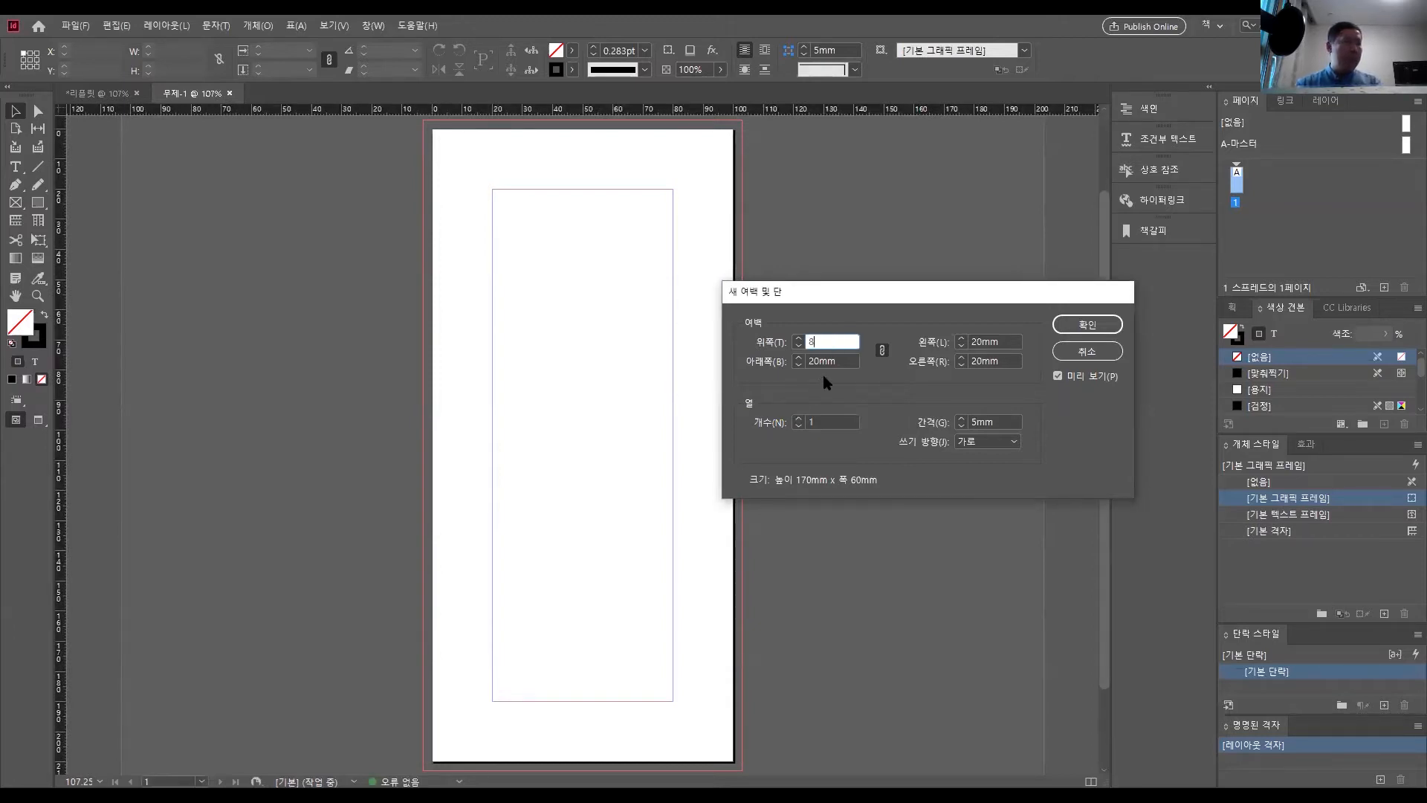
pyautogui.press('Tab')
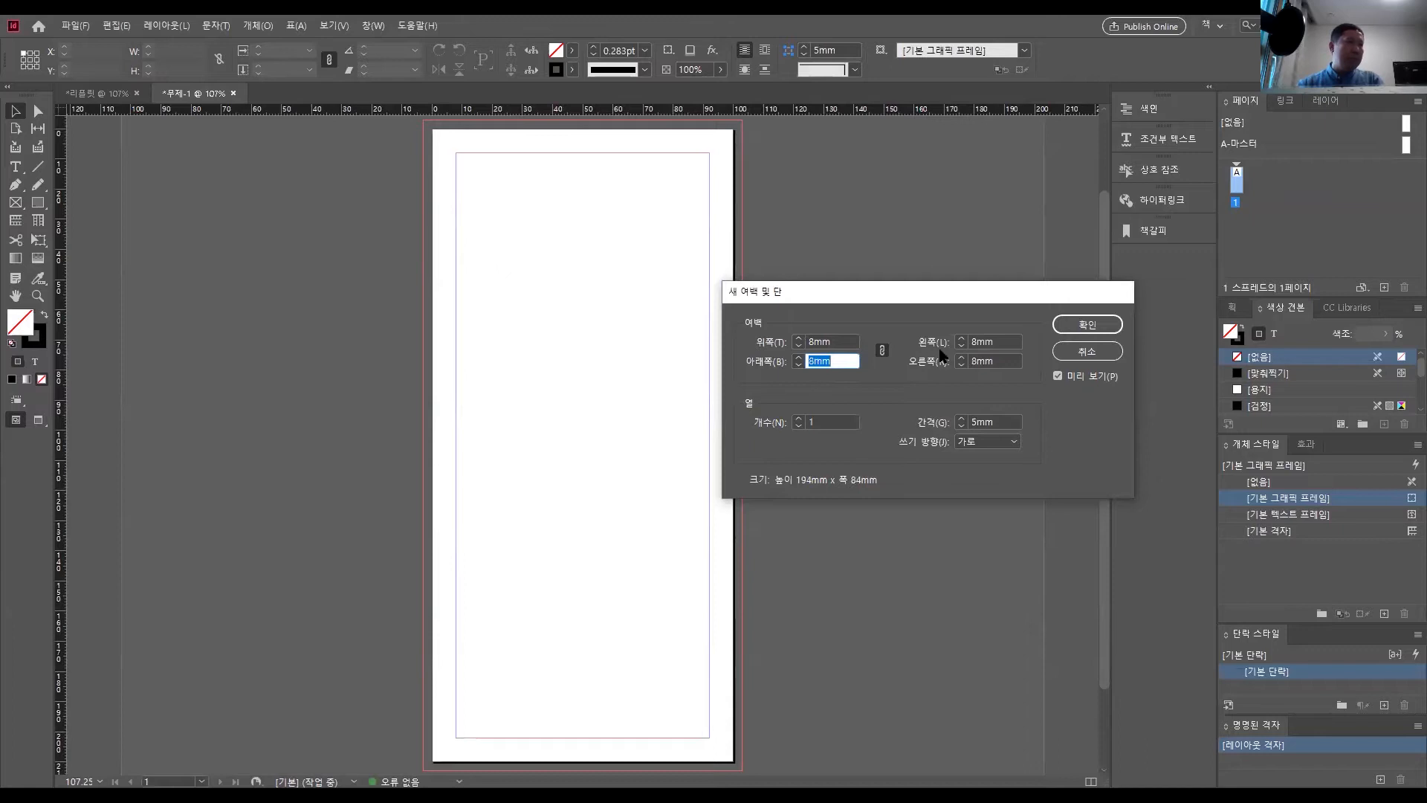
pyautogui.click(1070, 323)
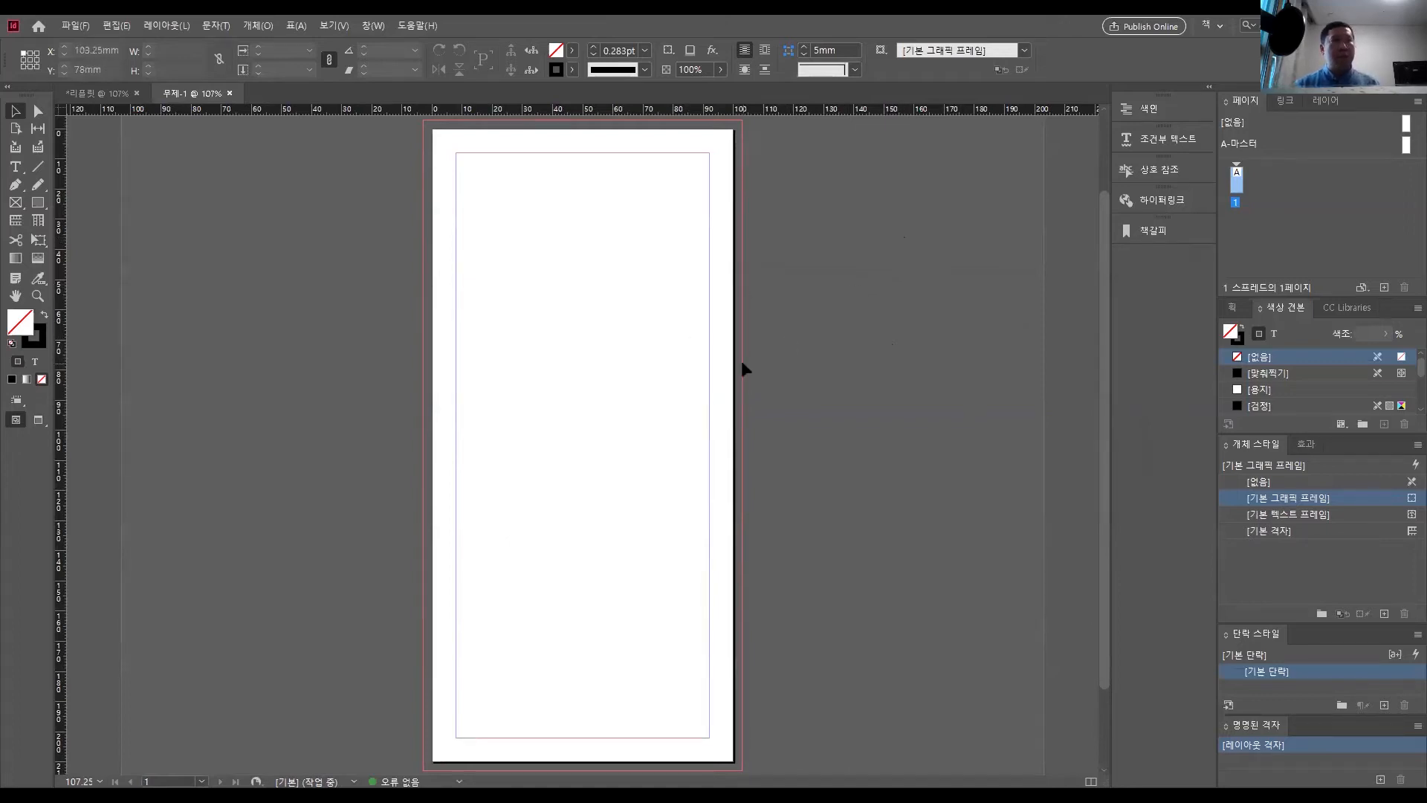
# - Check the workspace choice 책 and switch the toolbox to a single column and back to two columns
pyautogui.click(373, 27)
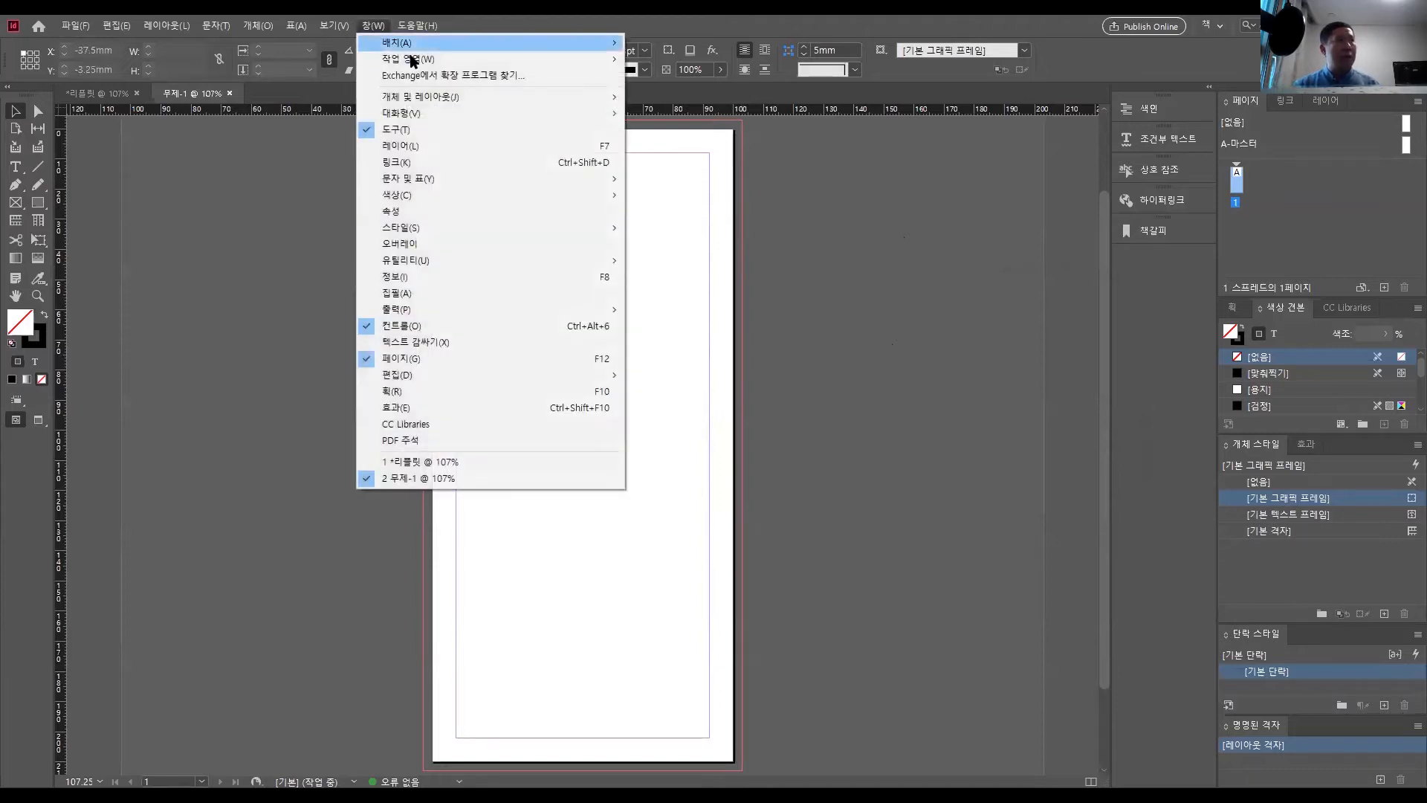
pyautogui.moveTo(417, 60)
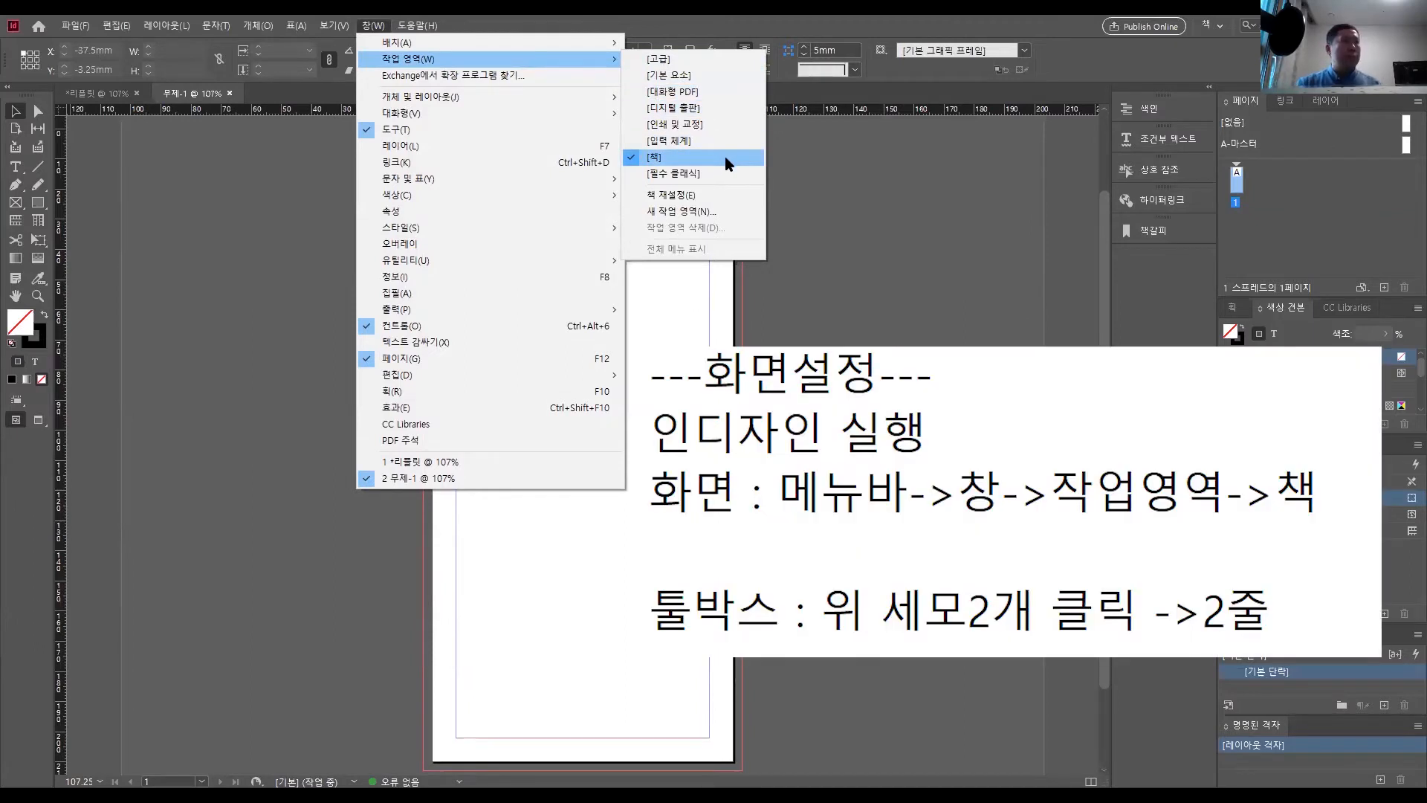
pyautogui.click(882, 188)
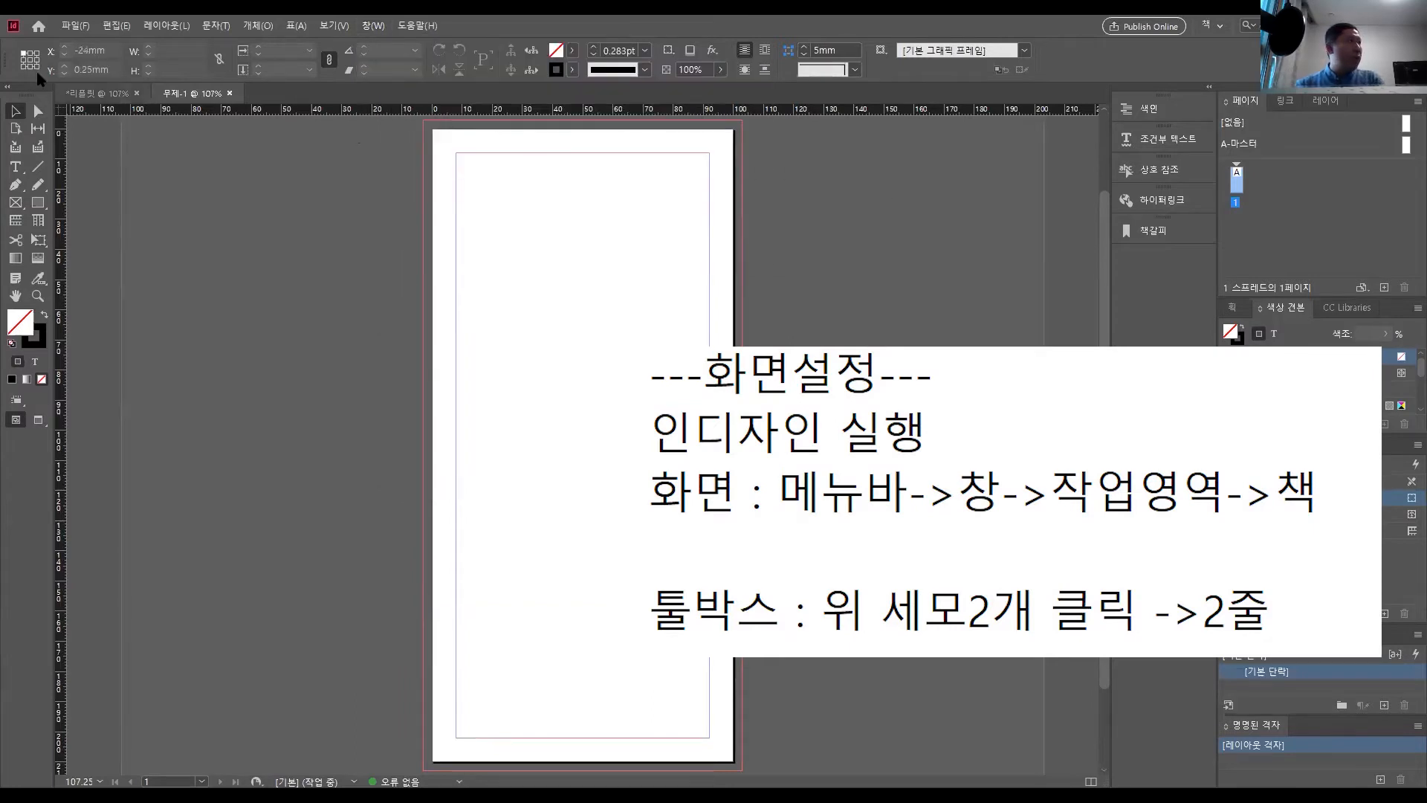
pyautogui.click(10, 87)
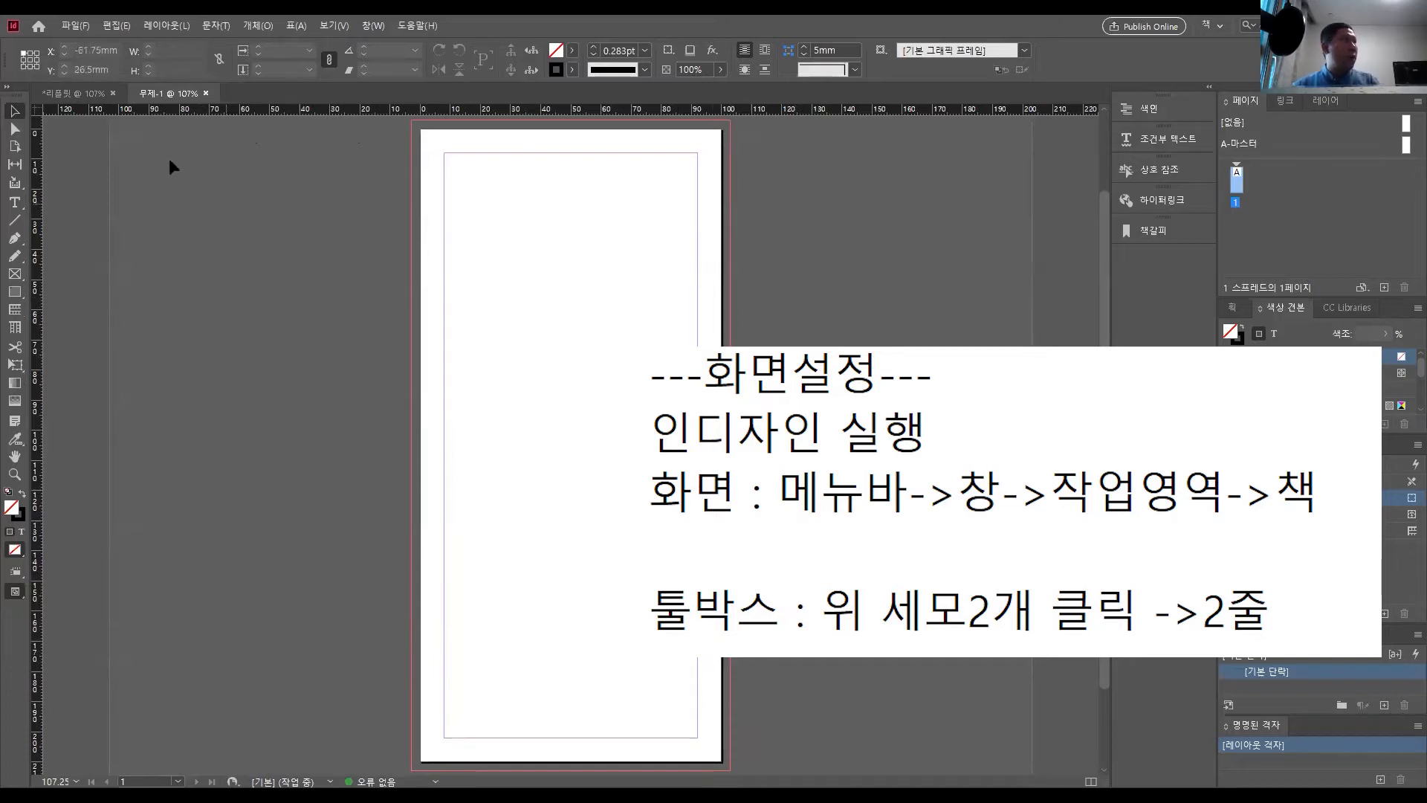
pyautogui.click(7, 87)
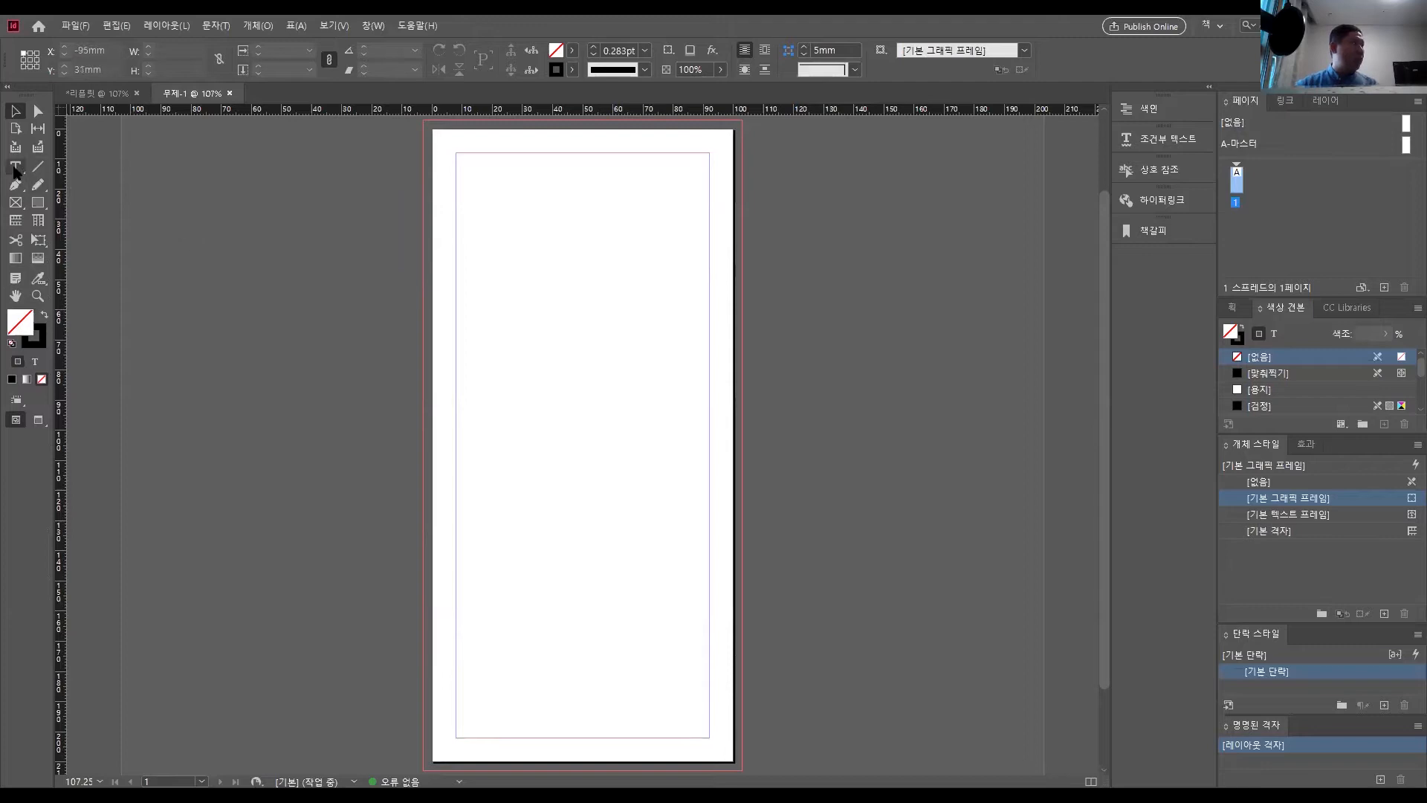
# - Create a horizontal text frame across the middle of the page and enter 안녕하세요 in it
pyautogui.click(15, 168)
pyautogui.rightClick(14, 170)
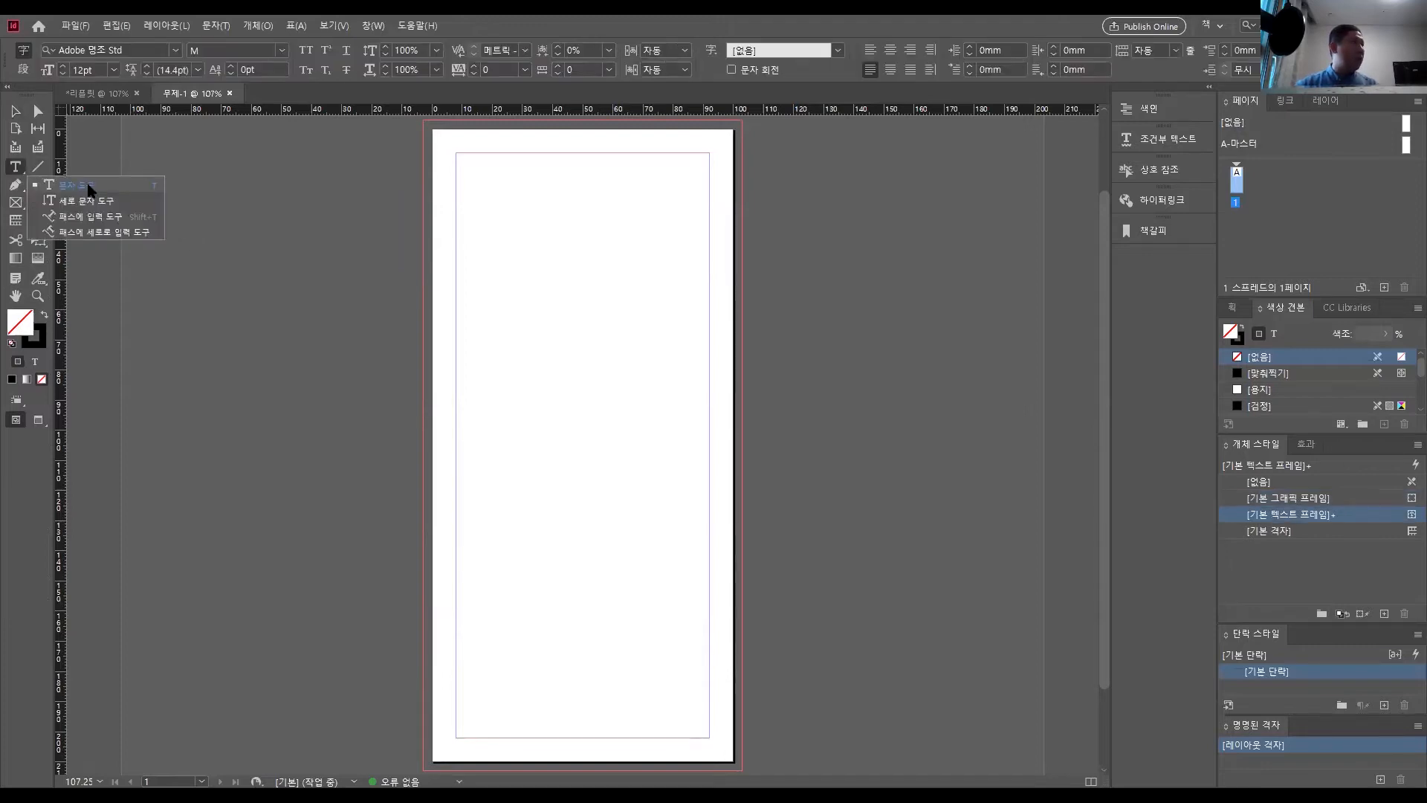
pyautogui.click(87, 190)
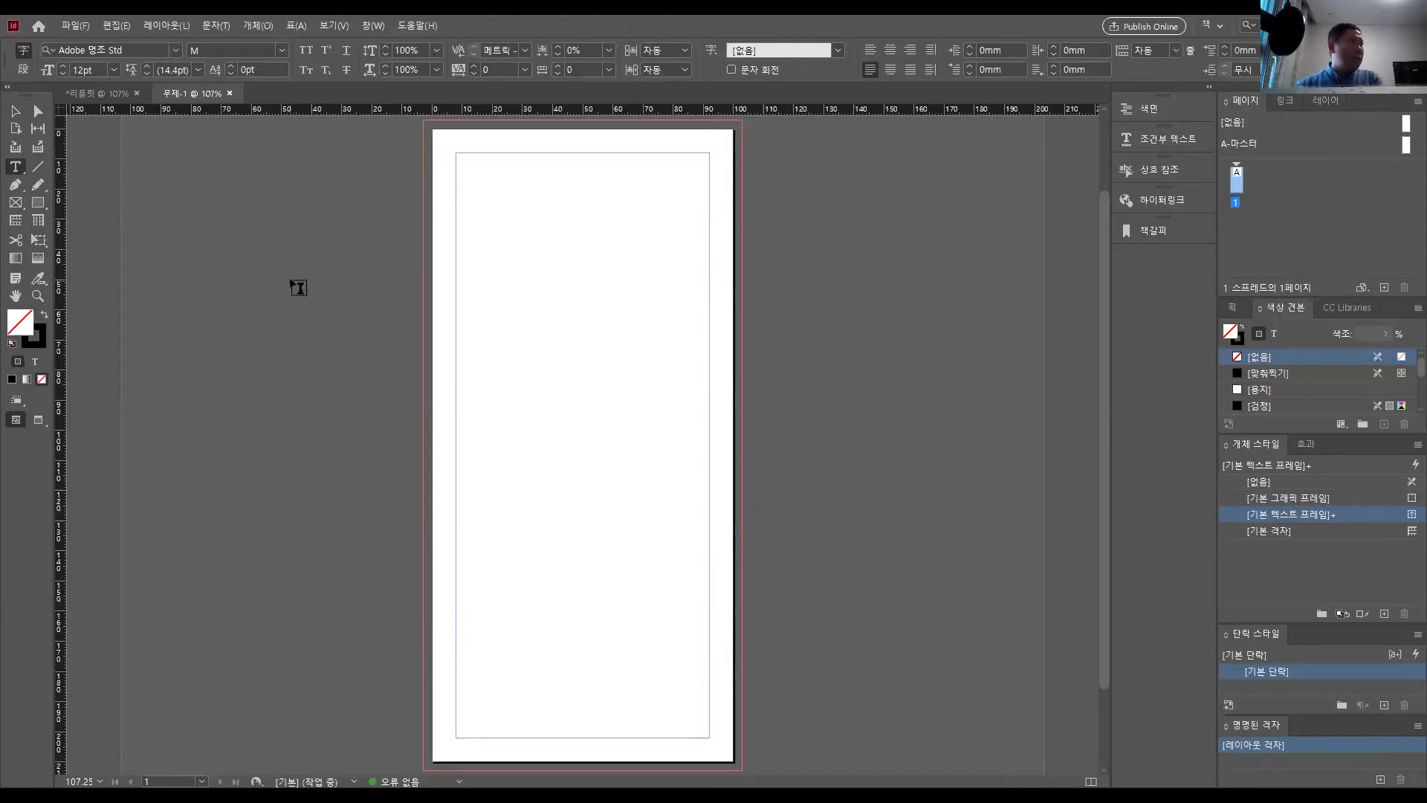
pyautogui.moveTo(489, 313); pyautogui.dragTo(670, 437)
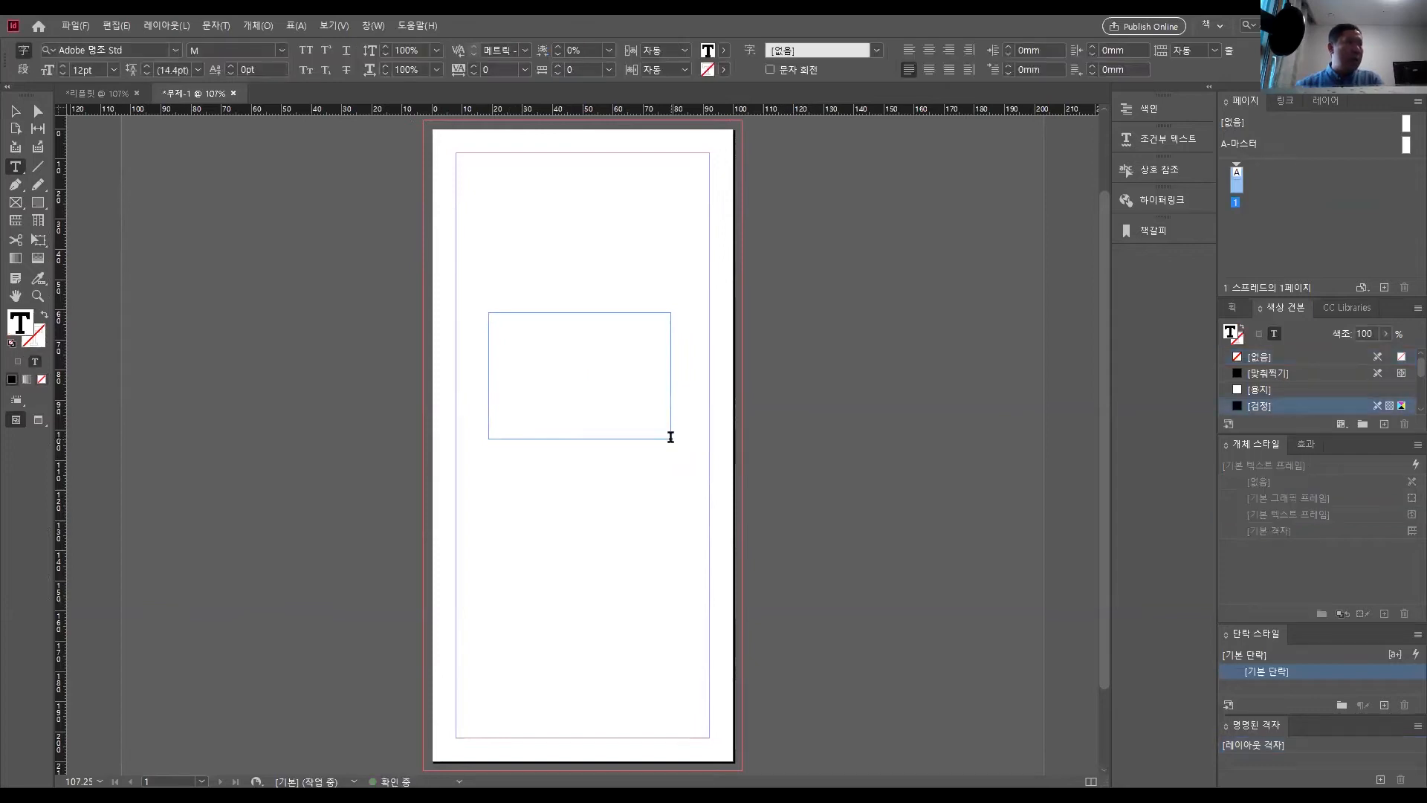
pyautogui.write('dks')
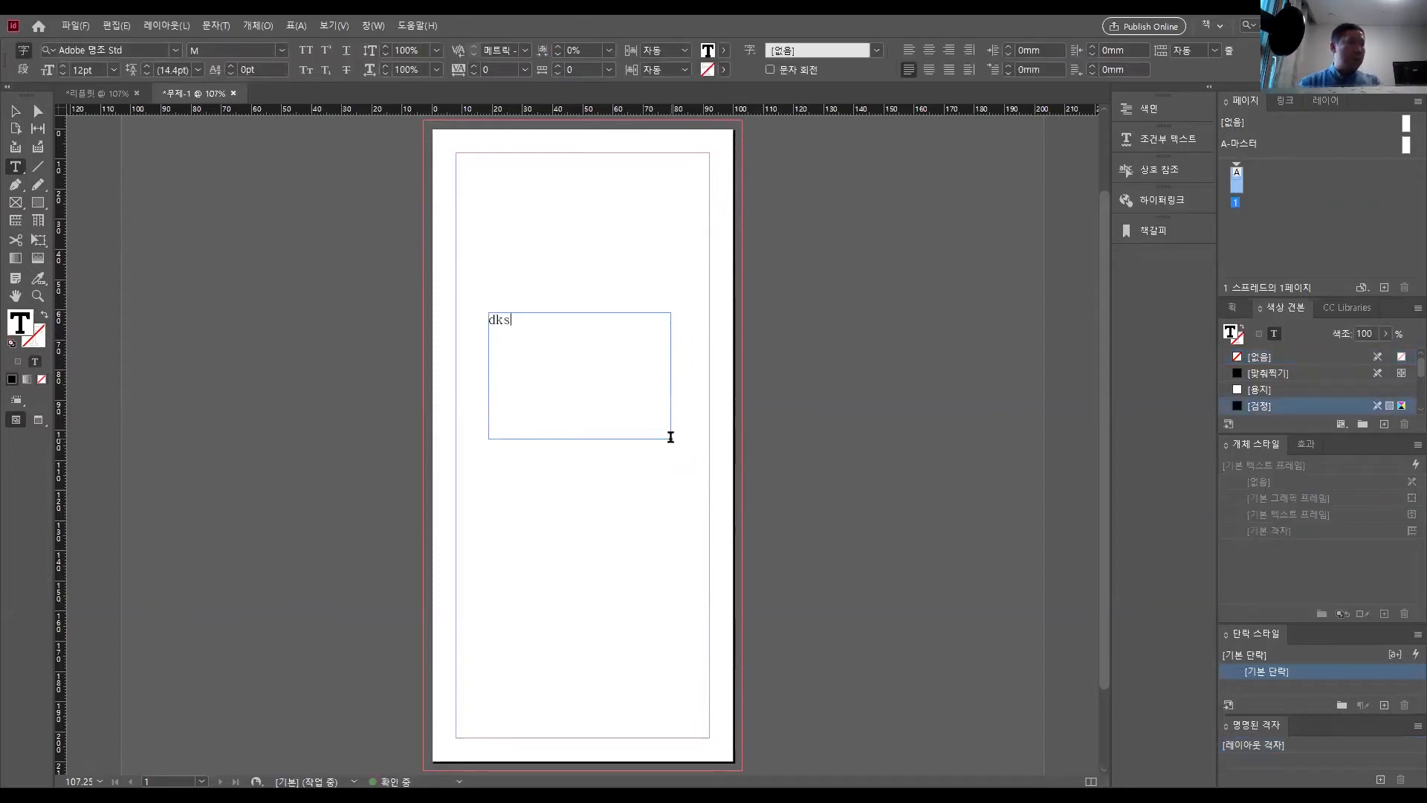
pyautogui.press('BackSpace')
pyautogui.press('BackSpace')
pyautogui.press('BackSpace')
pyautogui.write('안녕하세요')
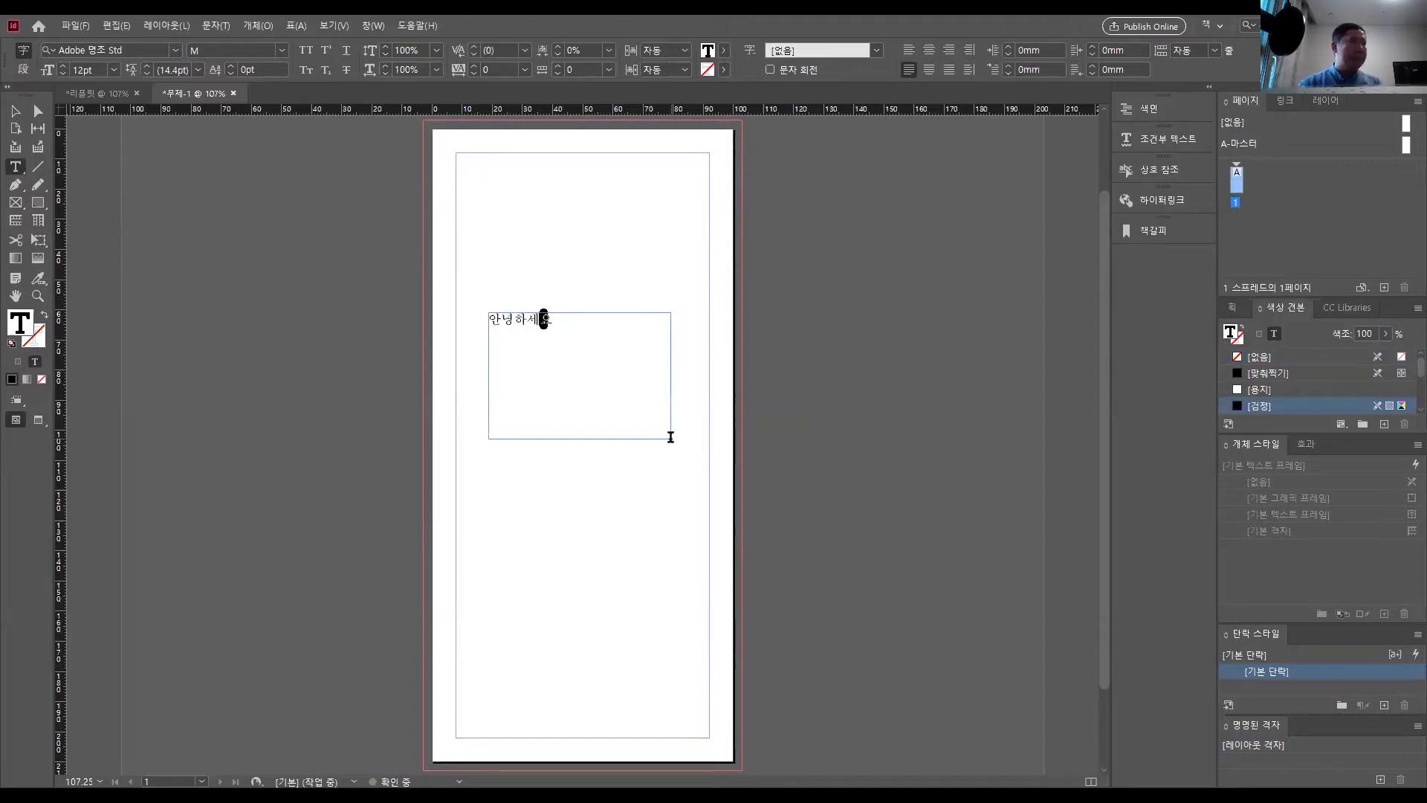
pyautogui.click(16, 115)
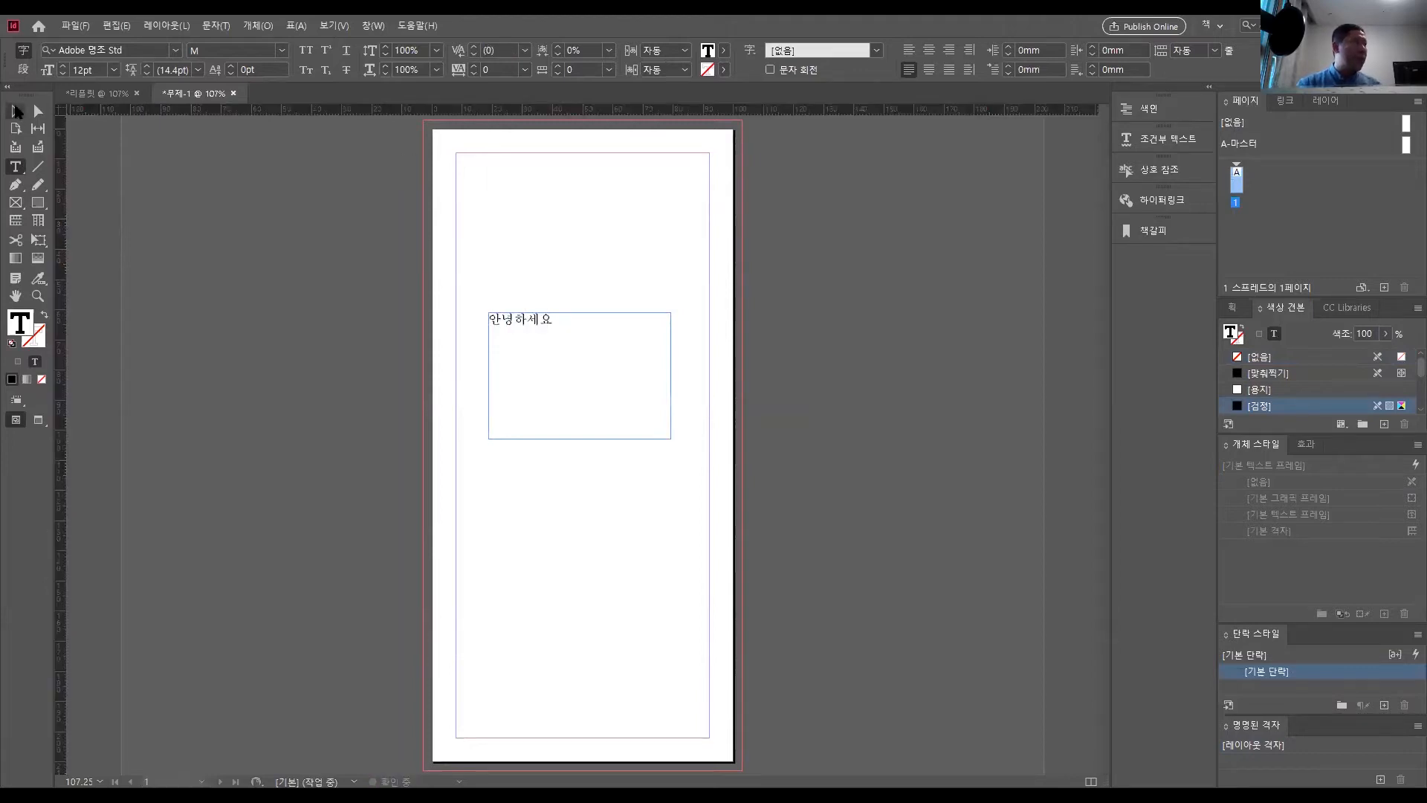
# - Draw a second, empty text frame below the greeting text and delete it
pyautogui.click(17, 168)
pyautogui.moveTo(510, 509); pyautogui.dragTo(653, 579)
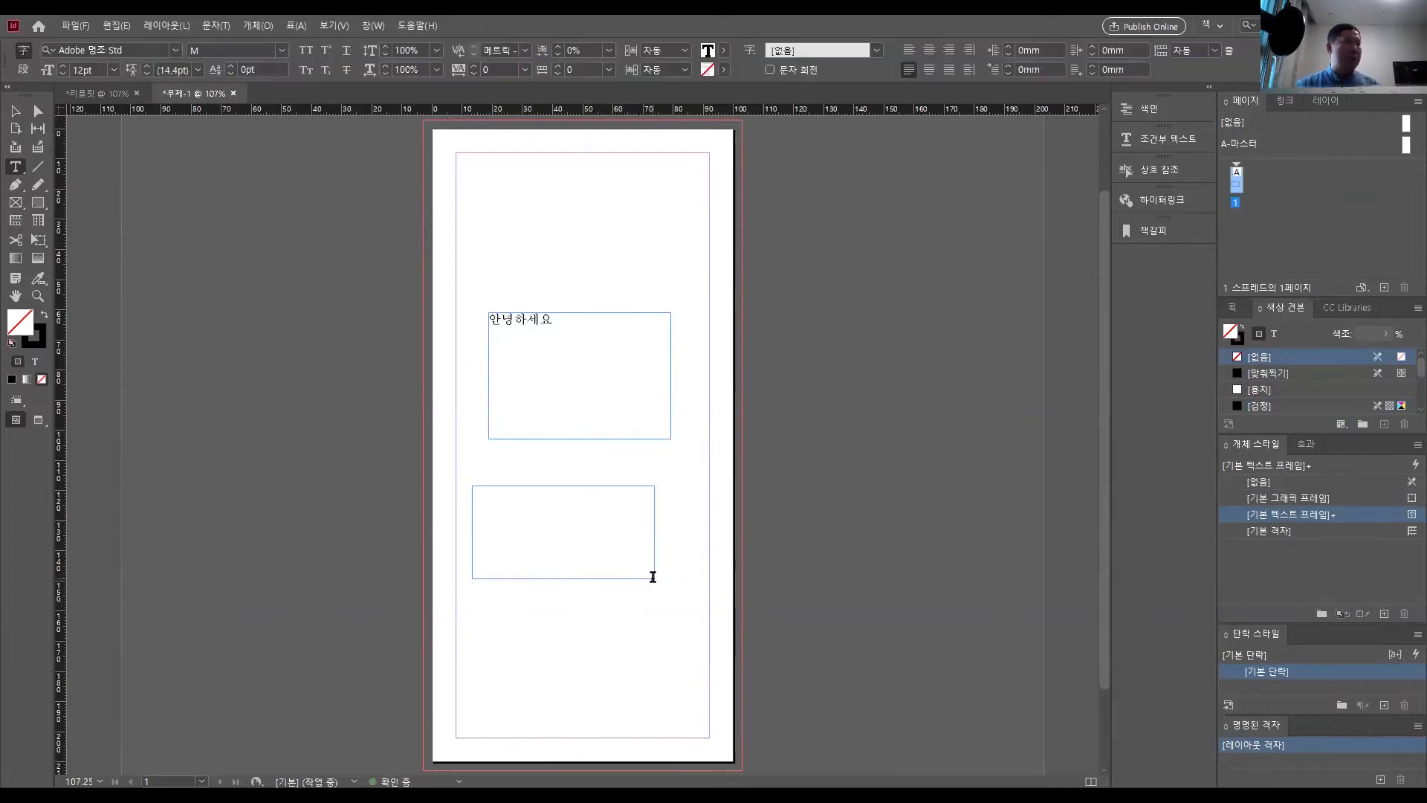
pyautogui.press('Escape')
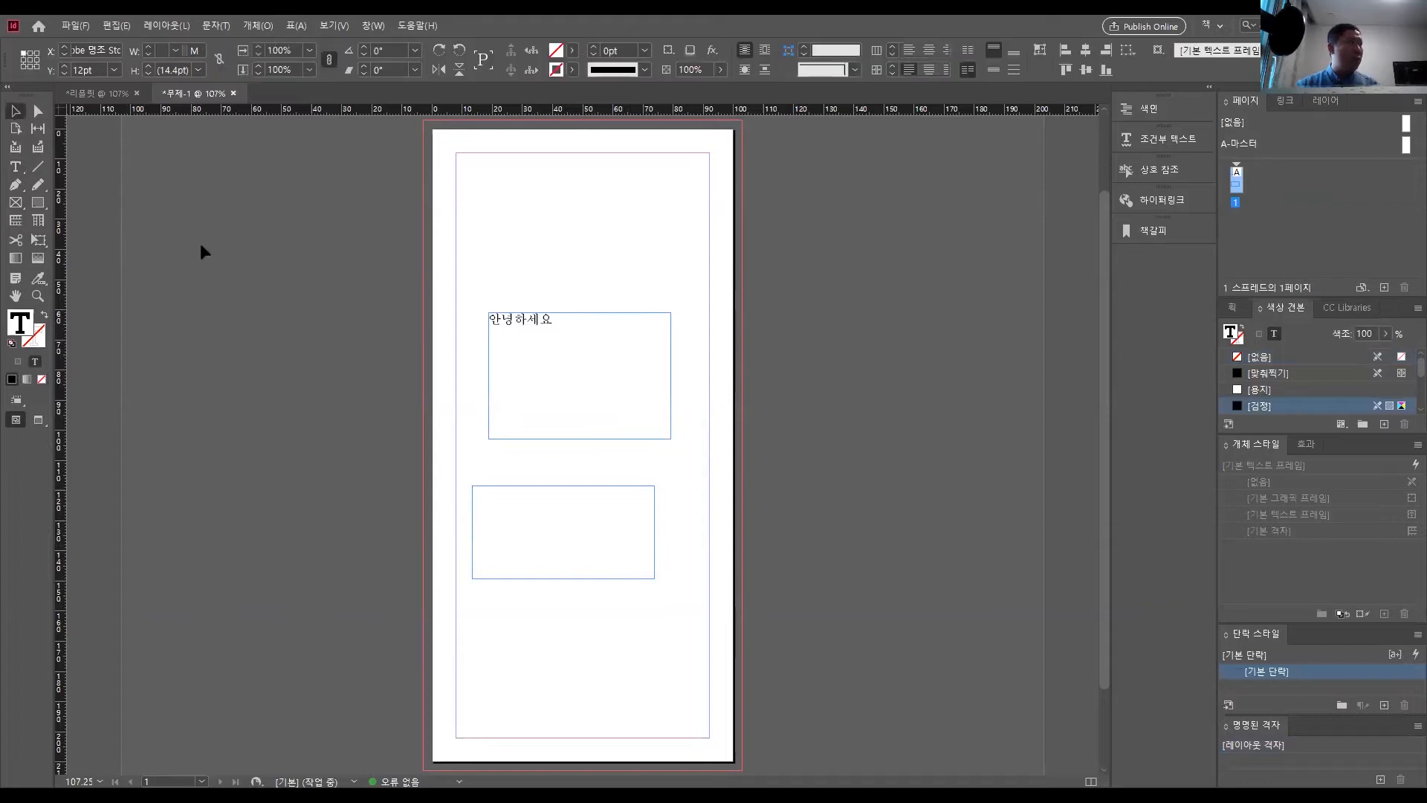
pyautogui.press('Delete')
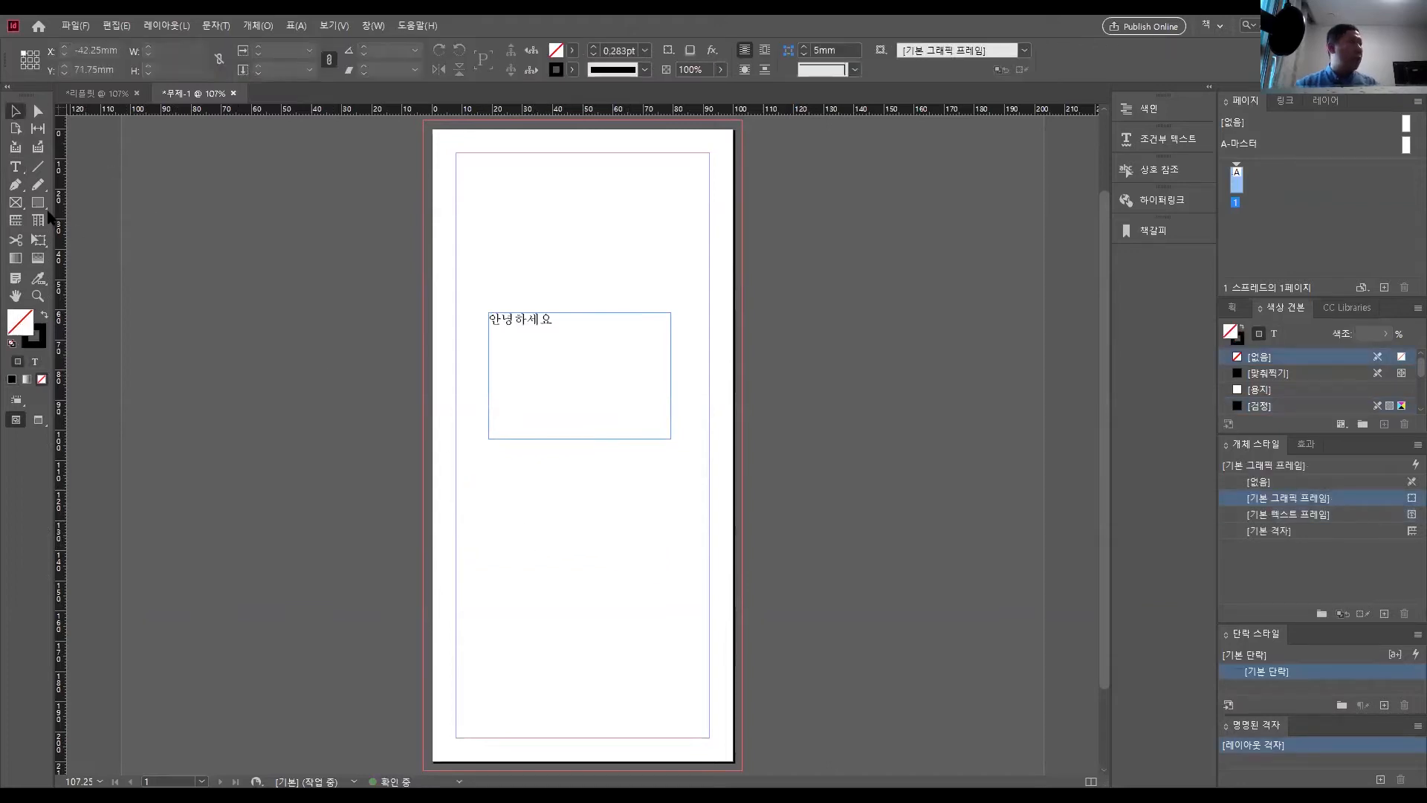
# - Float the toolbox beside the page and draw a rectangular picture frame about 66 × 49 mm below the text frame
pyautogui.moveTo(24, 91); pyautogui.dragTo(1028, 179)
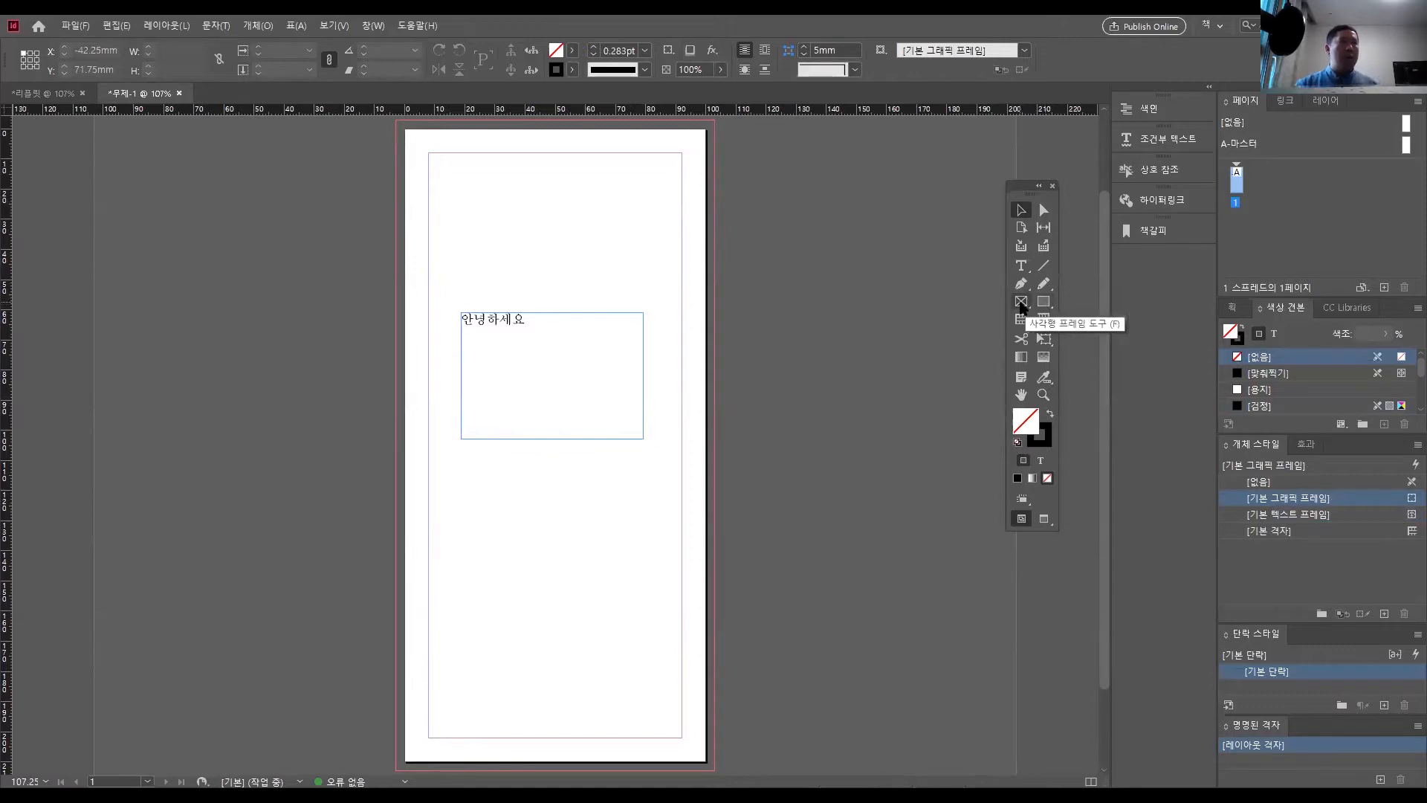
pyautogui.click(1022, 302)
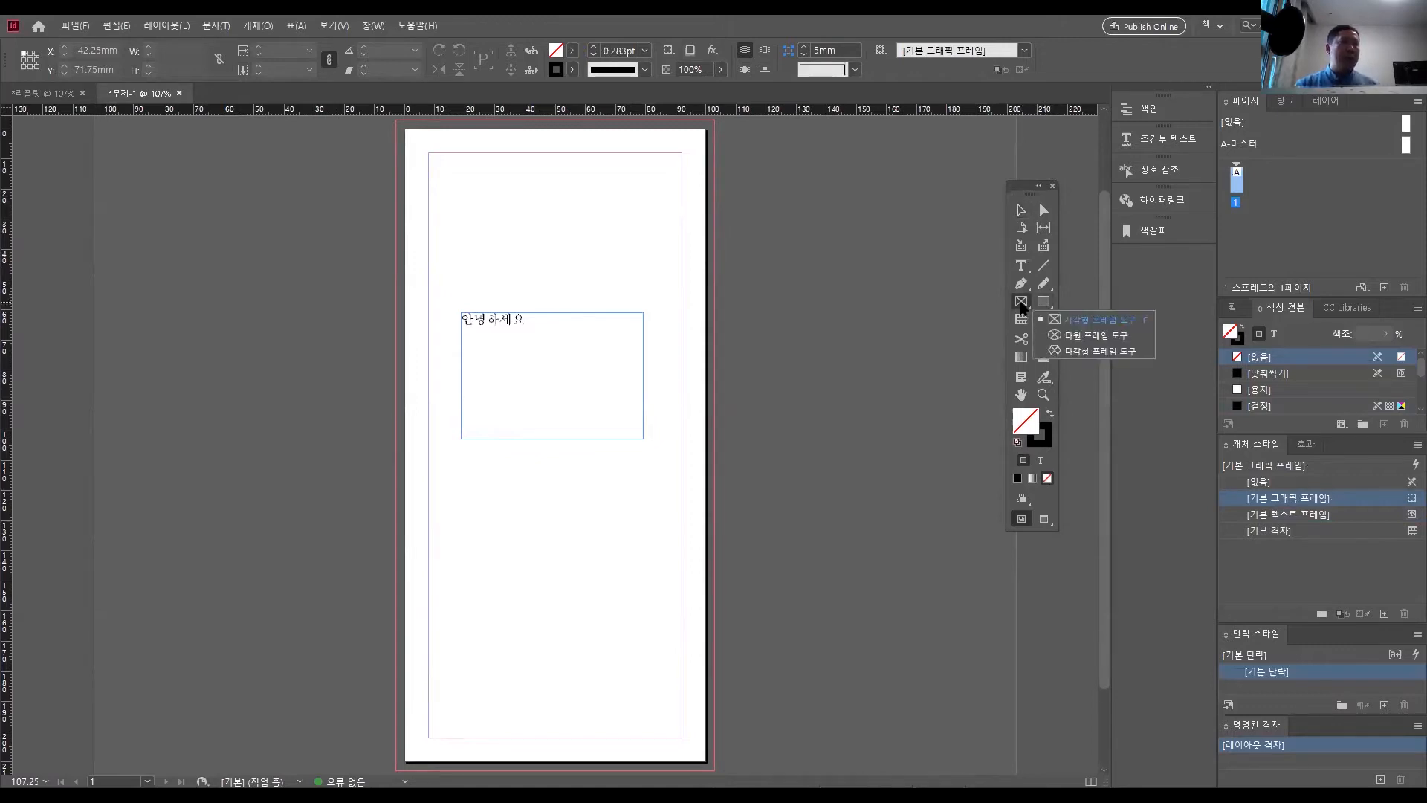
pyautogui.click(1073, 321)
pyautogui.moveTo(475, 482); pyautogui.dragTo(673, 630)
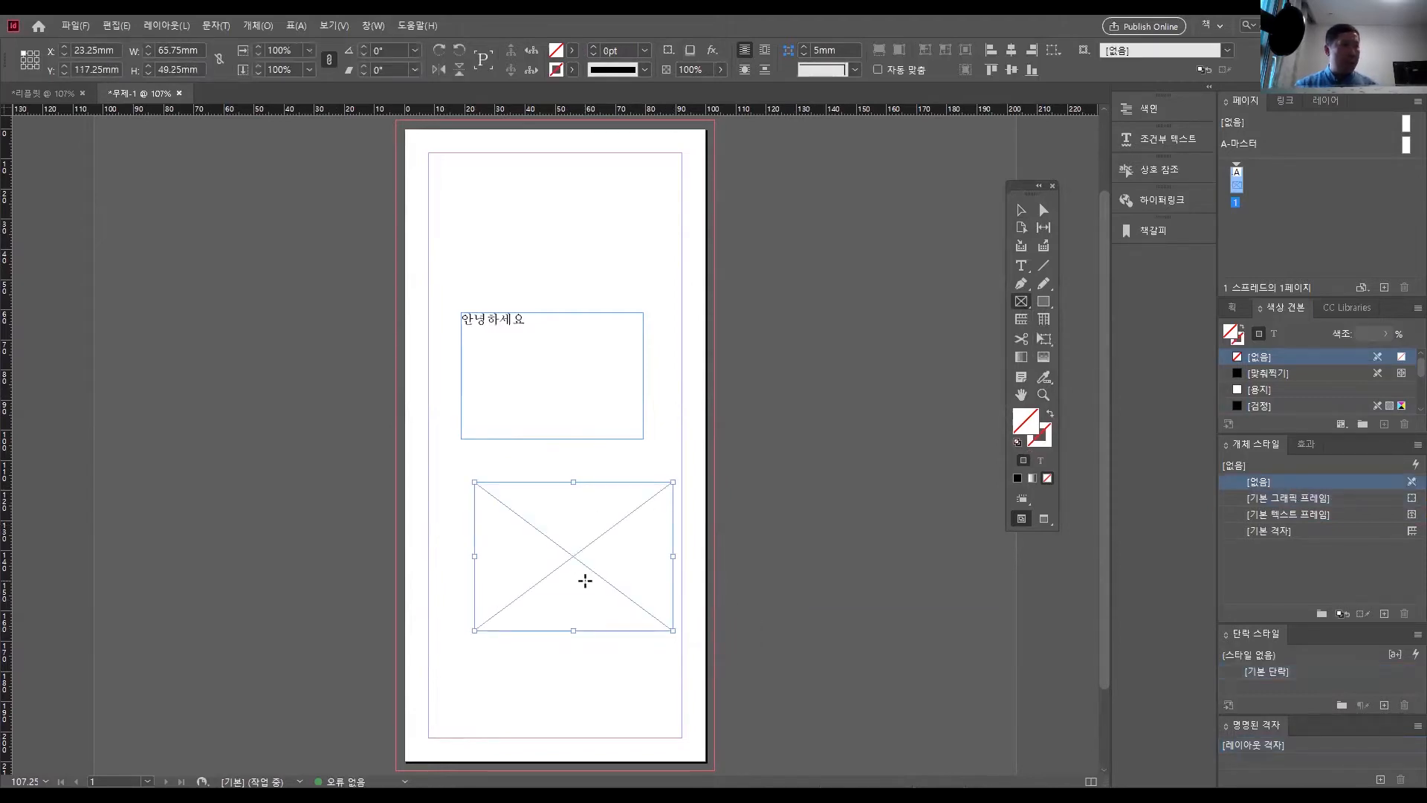
# - Place the image book_3 from the 01_3단 리플렛 folder into the selected rectangular frame
pyautogui.click(74, 26)
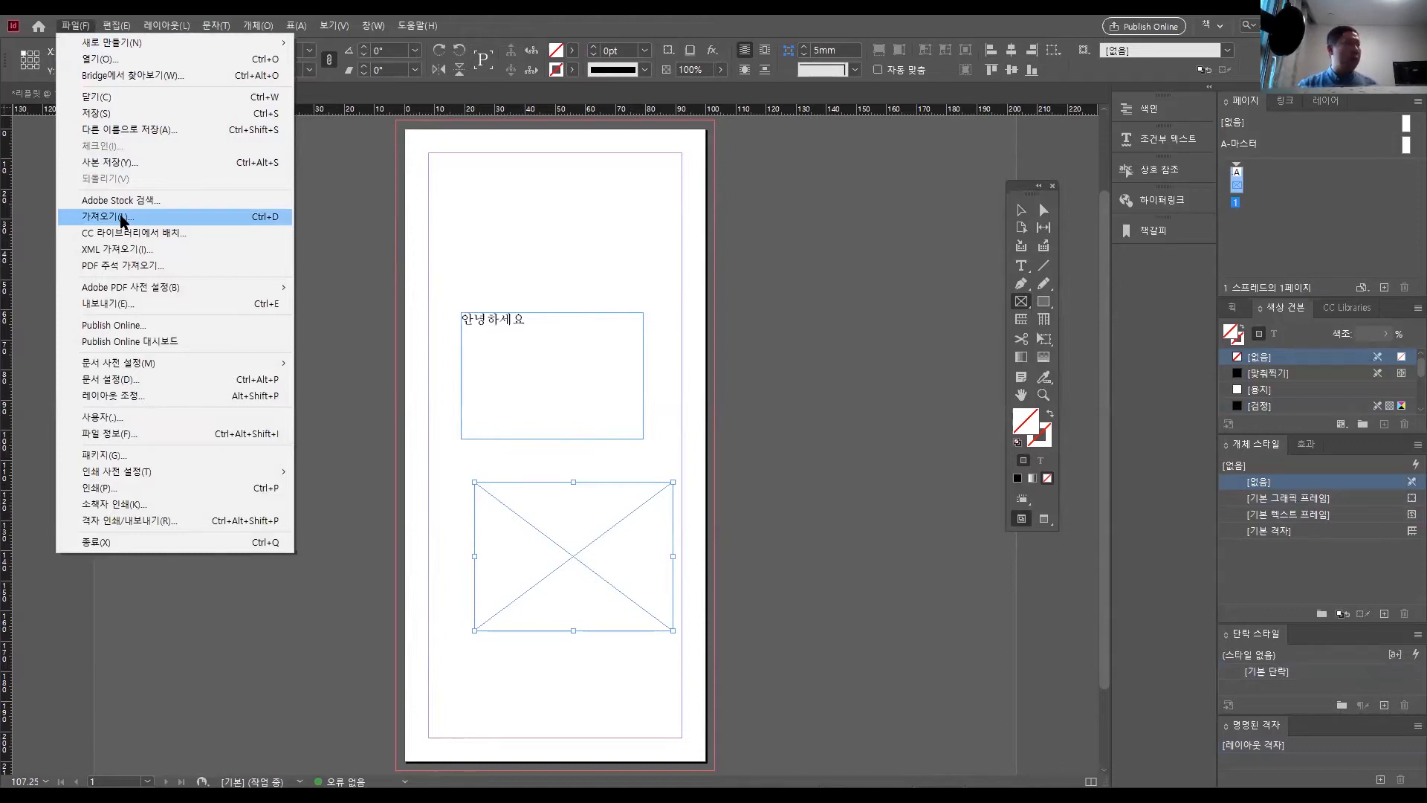
pyautogui.click(122, 218)
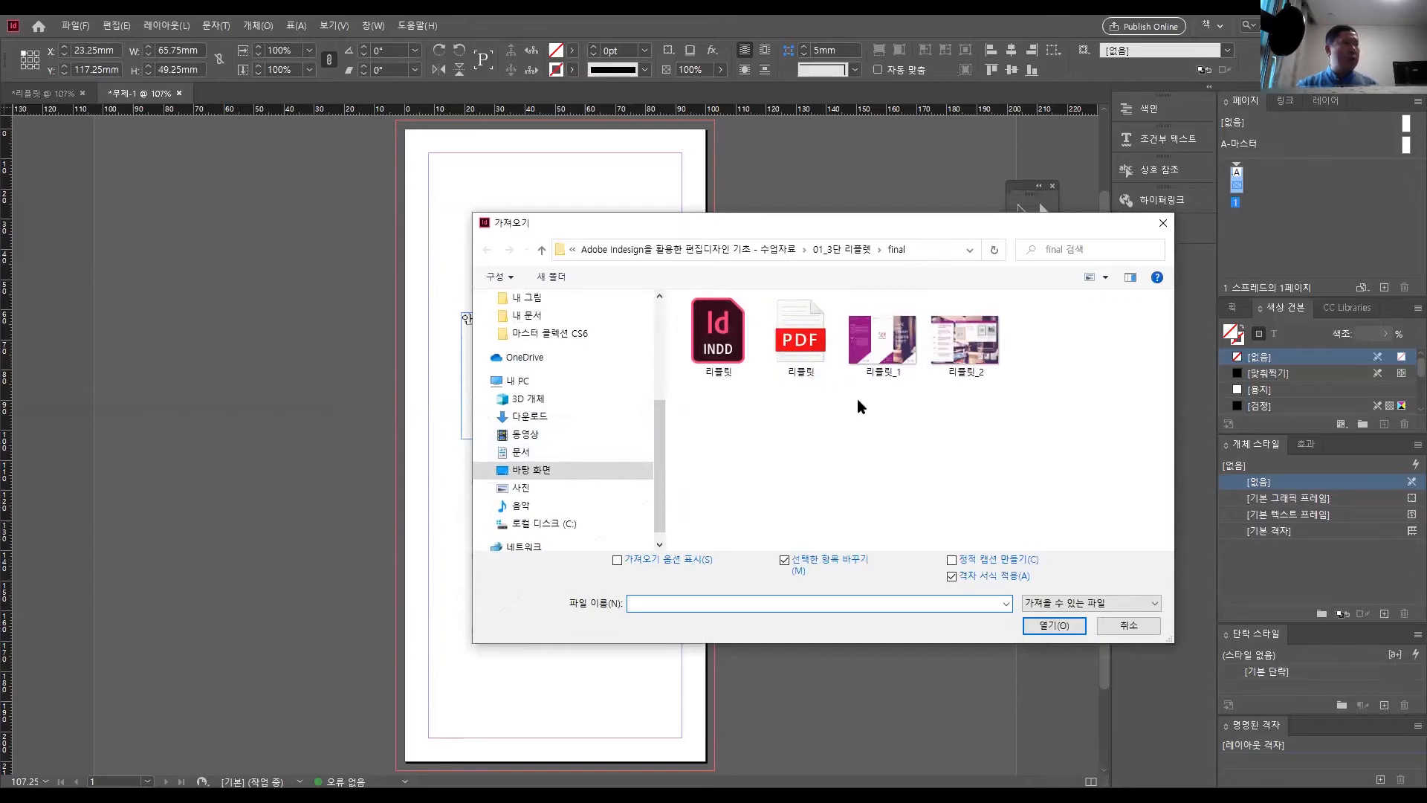
pyautogui.click(845, 250)
pyautogui.click(718, 420)
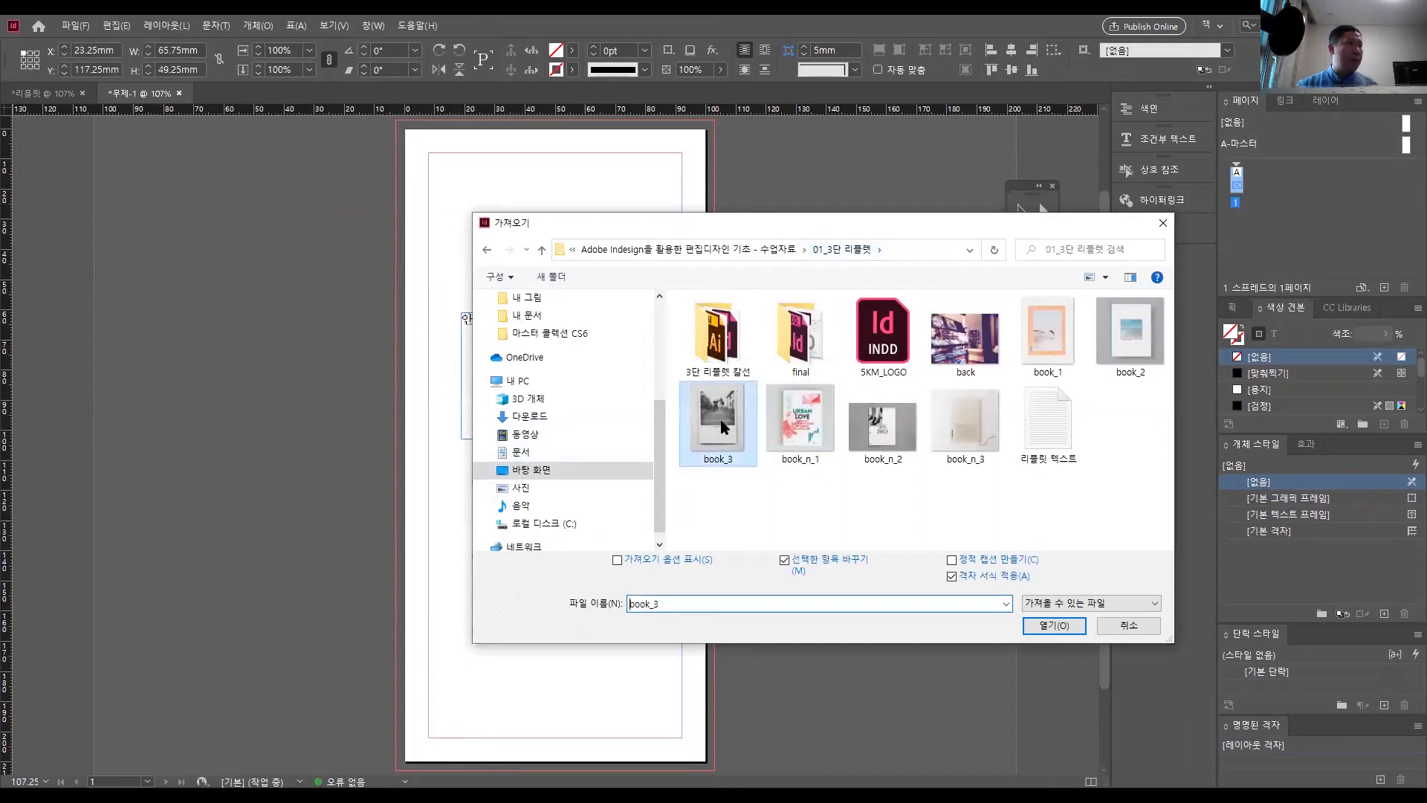
pyautogui.click(1055, 625)
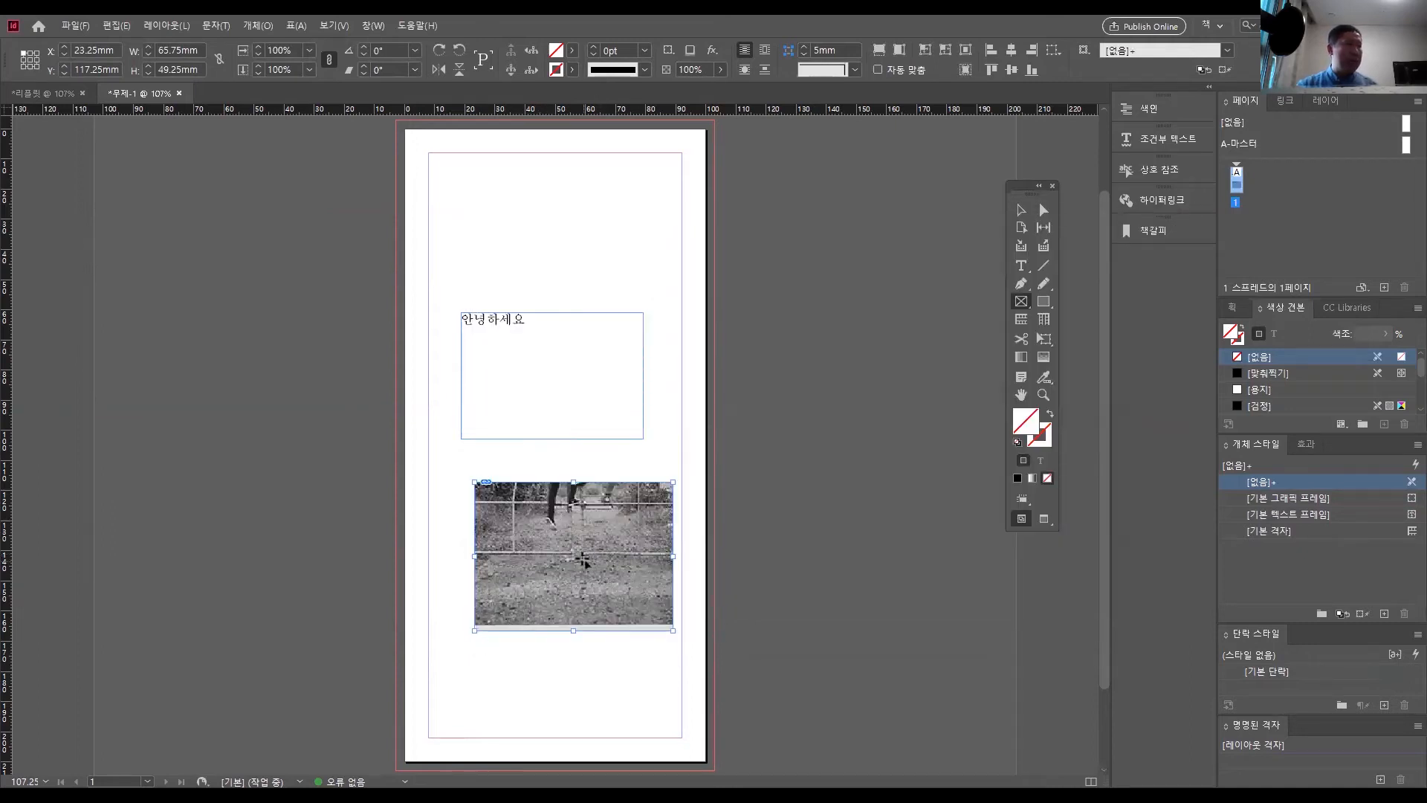
# - Move the floating toolbox next to the placed photo and try shifting the photo slightly with the Selection tool
pyautogui.moveTo(1022, 186); pyautogui.dragTo(759, 459)
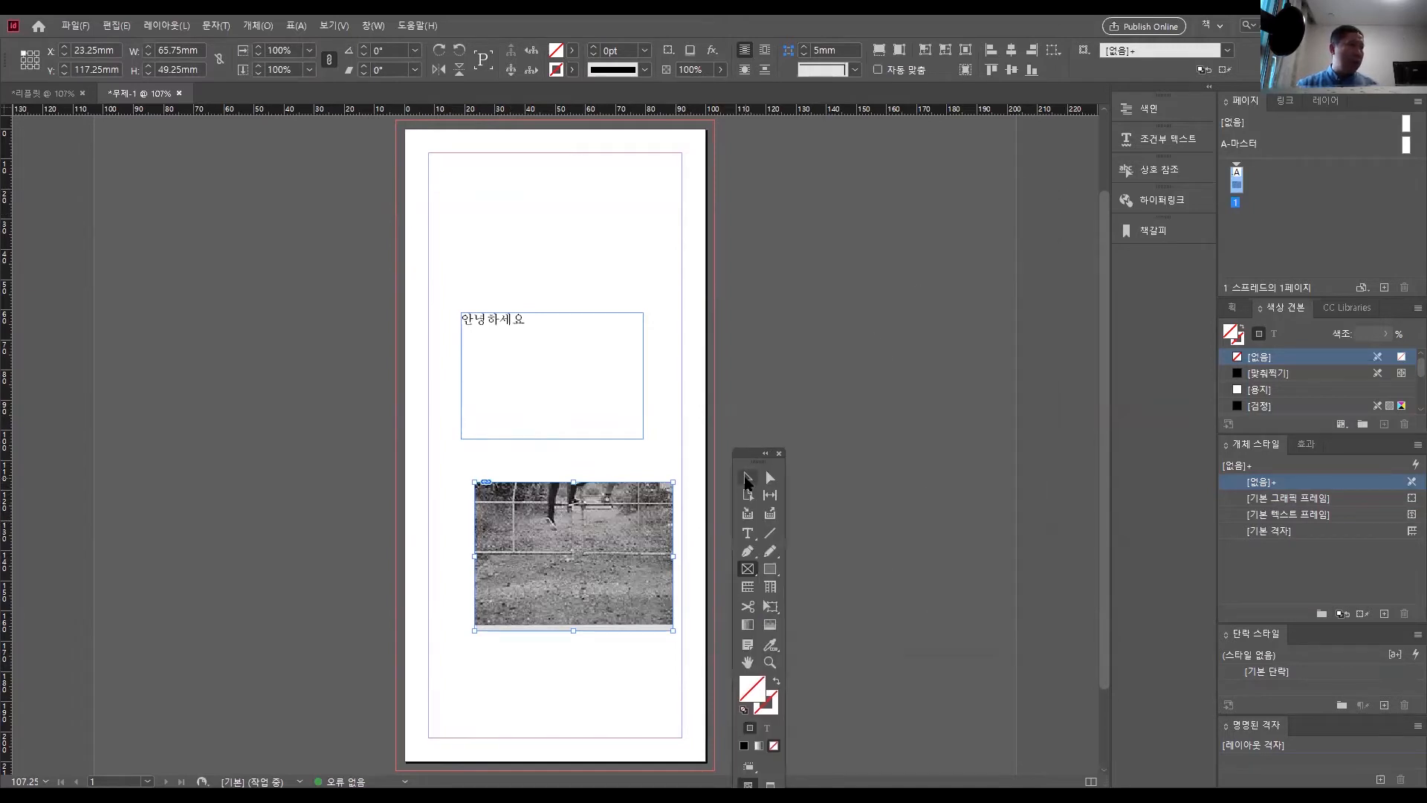
pyautogui.click(748, 479)
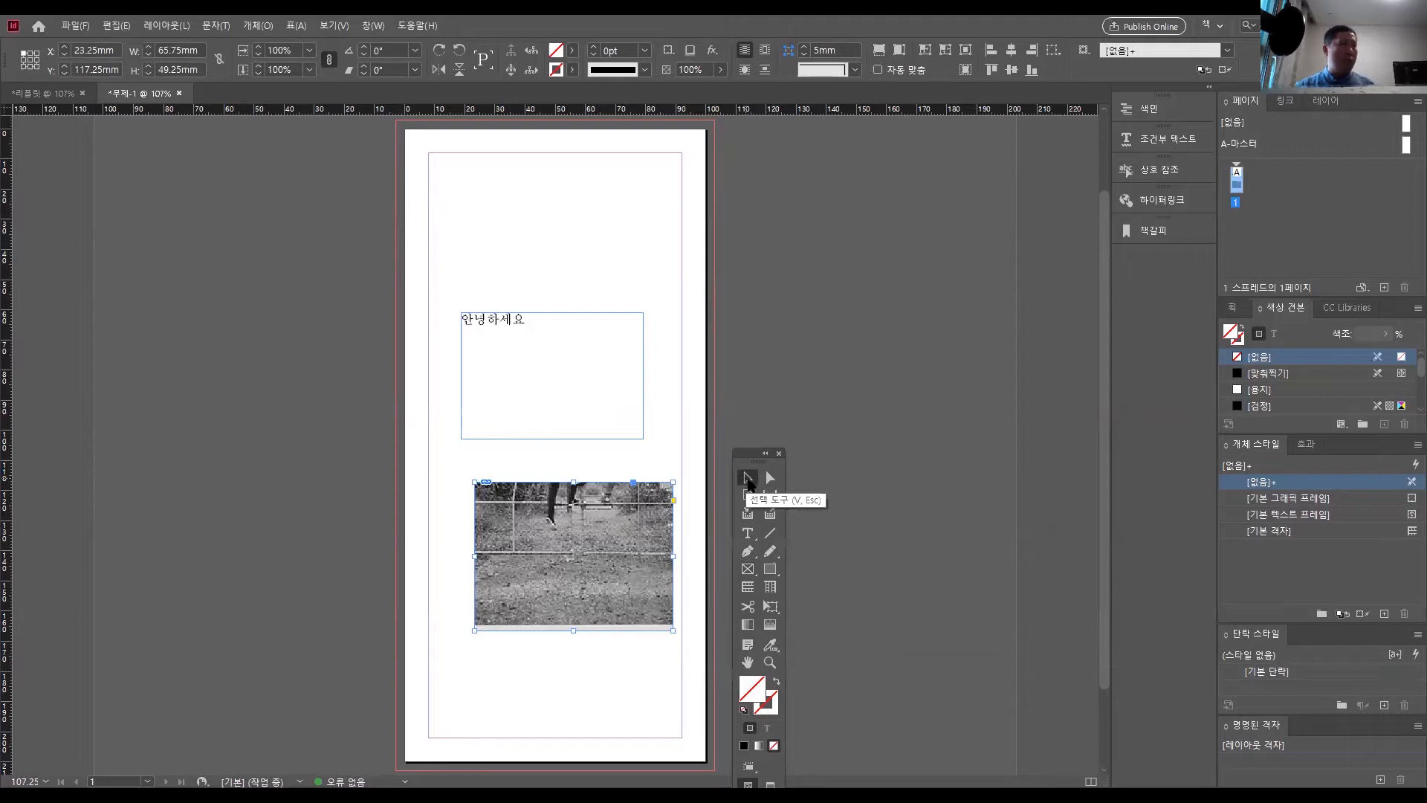
pyautogui.moveTo(576, 554)
pyautogui.mouseDown()
pyautogui.moveTo(590, 628)
pyautogui.moveTo(580, 567)
pyautogui.moveTo(554, 569)
pyautogui.mouseUp()
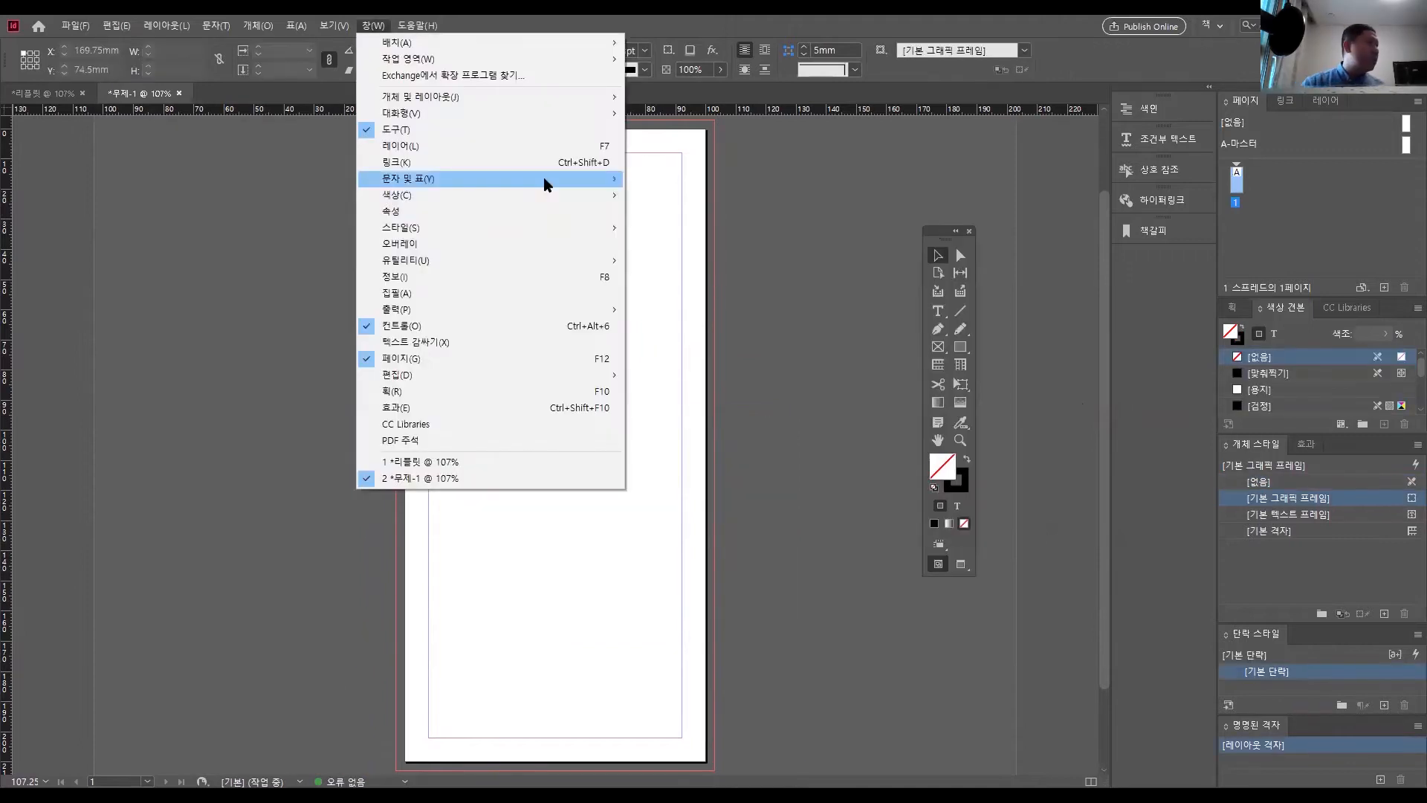
# - Show the Character (문자) panel and dock it in the collapsed panel column below 책갈피
pyautogui.moveTo(545, 182)
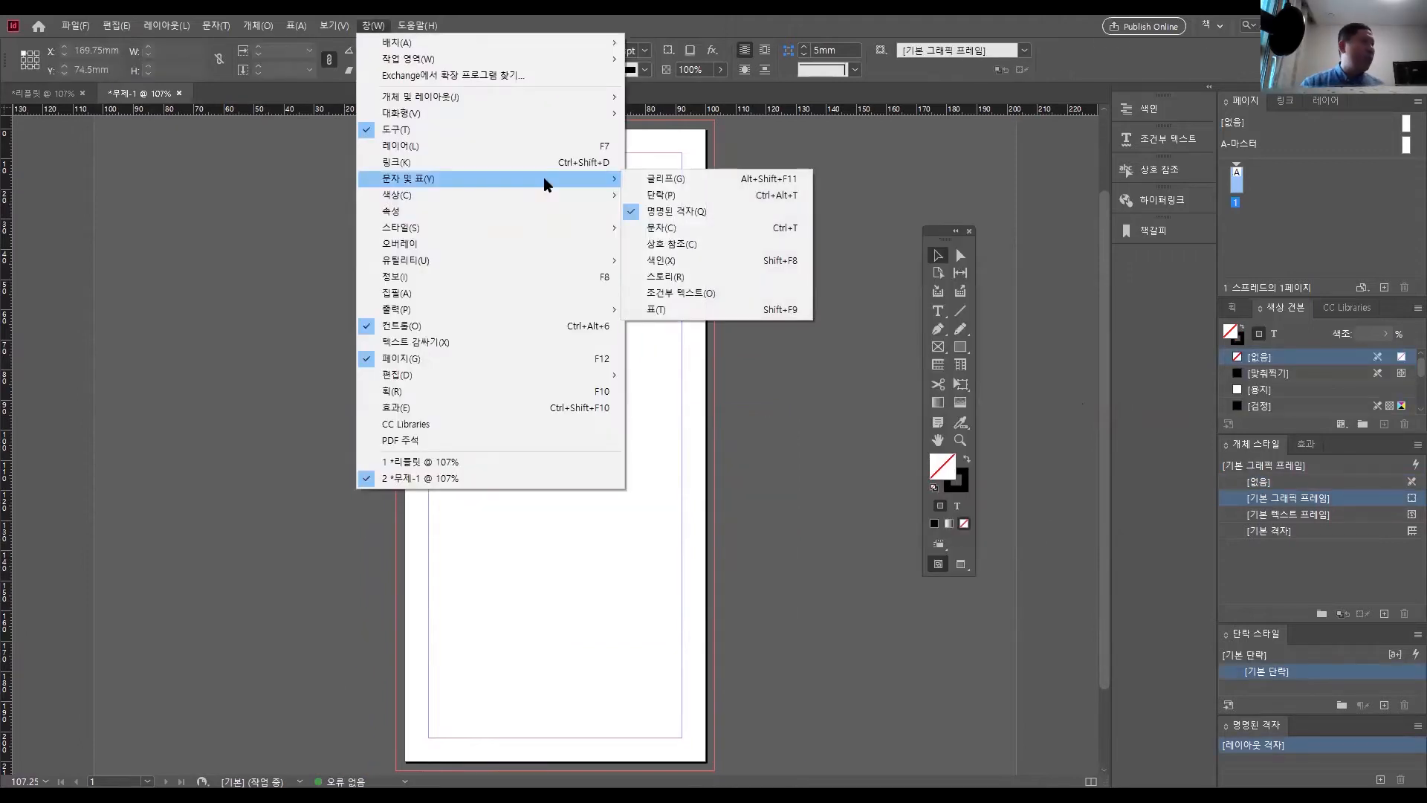
pyautogui.click(742, 227)
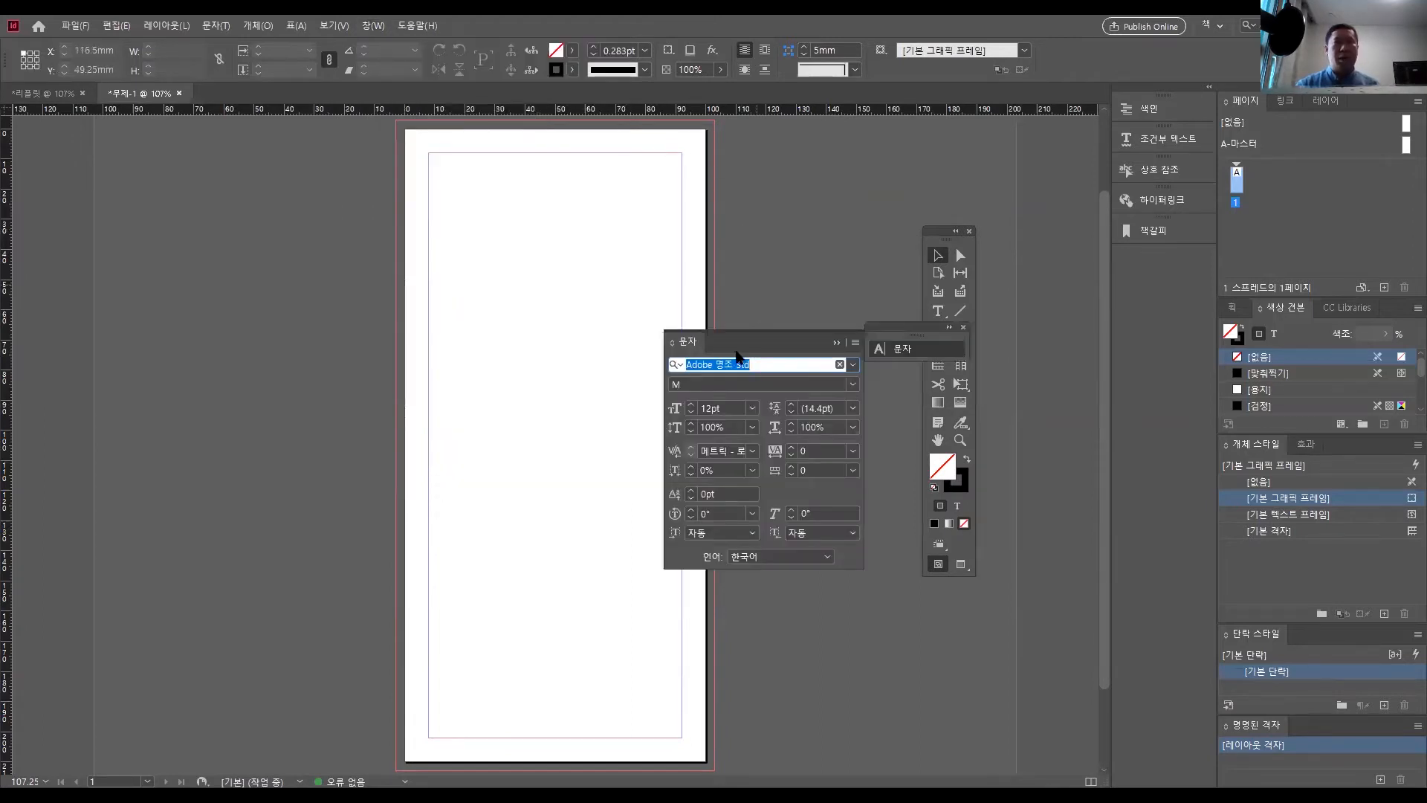
pyautogui.moveTo(764, 332); pyautogui.dragTo(1138, 261)
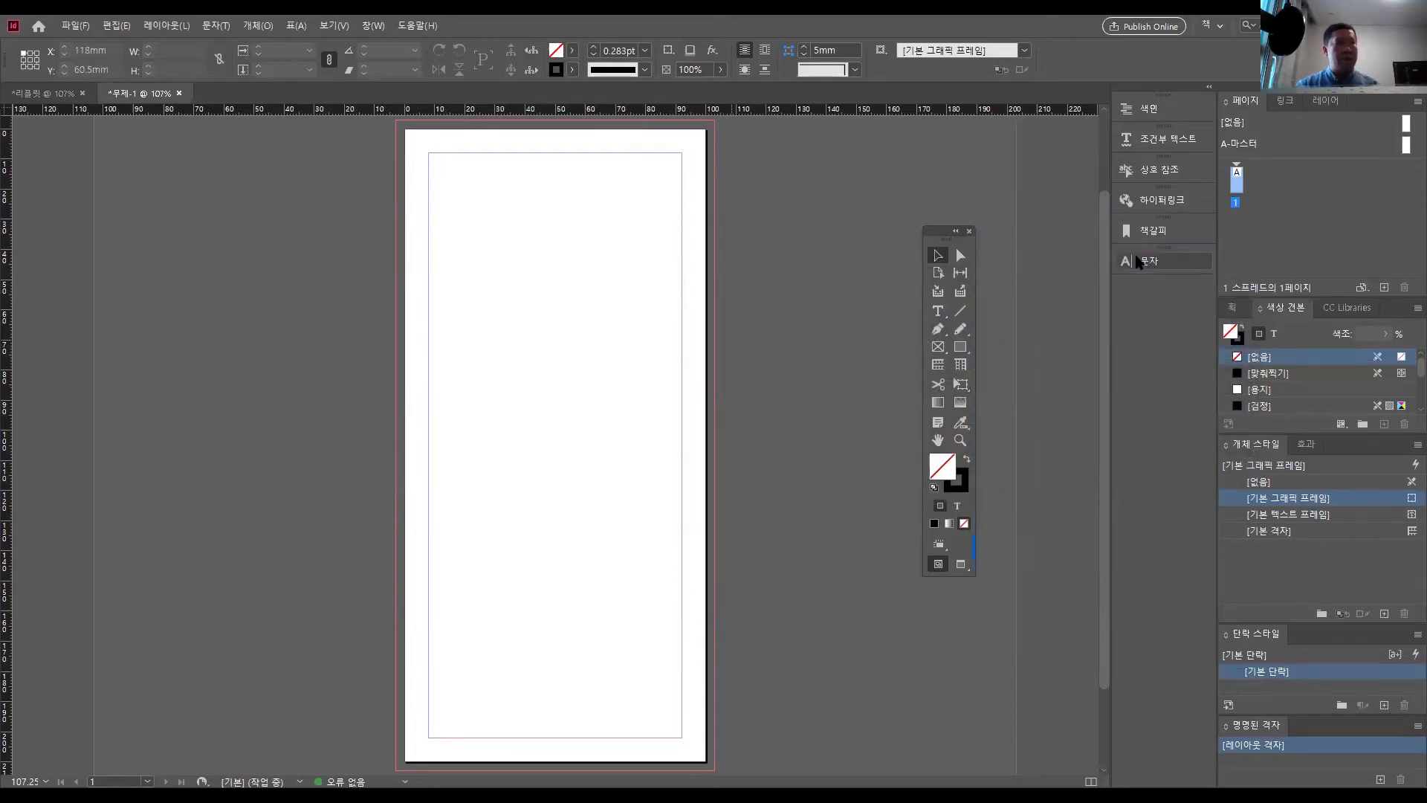
# - Show the Paragraph (단락) panel, dock it in the collapsed column below 문자, and check that both text panels expand
pyautogui.click(372, 26)
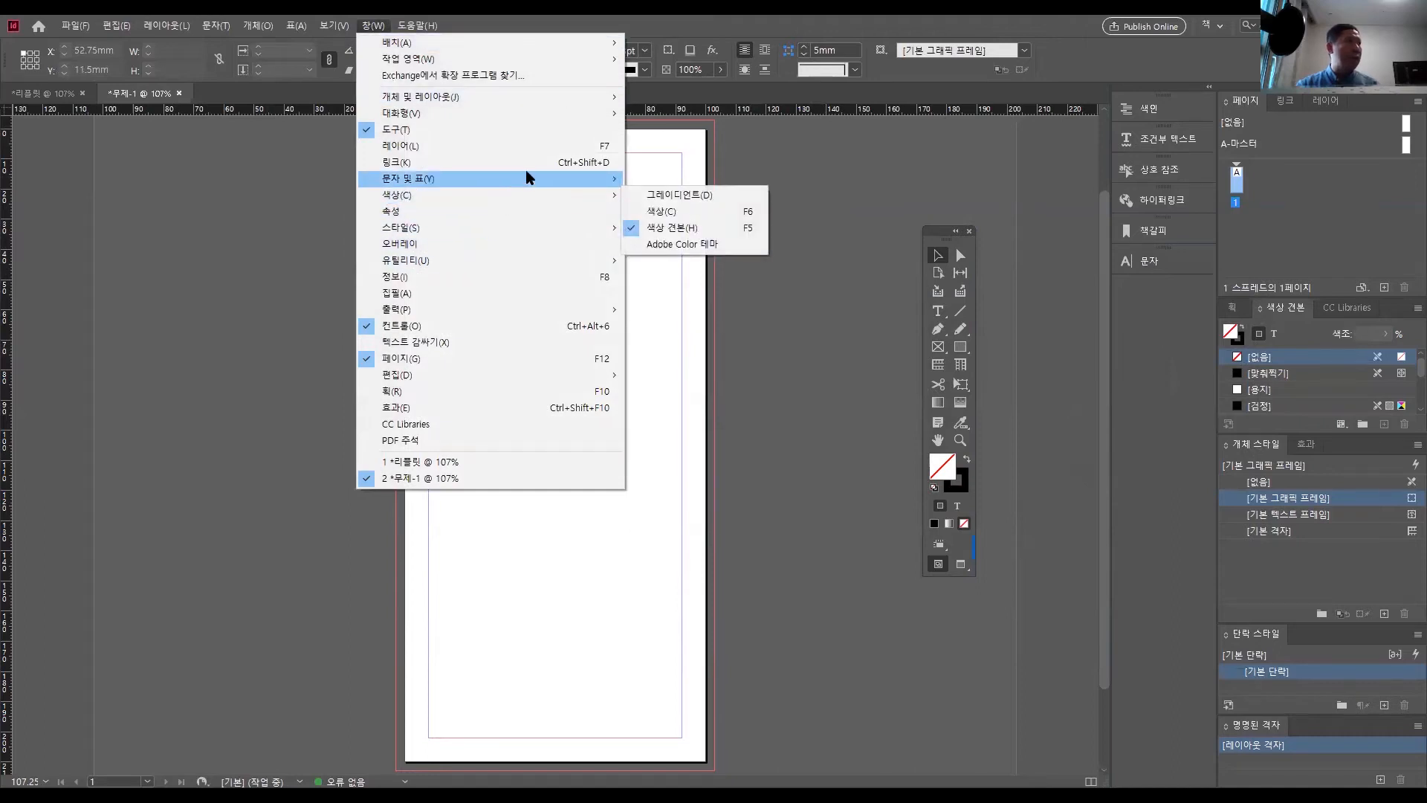
pyautogui.moveTo(529, 178)
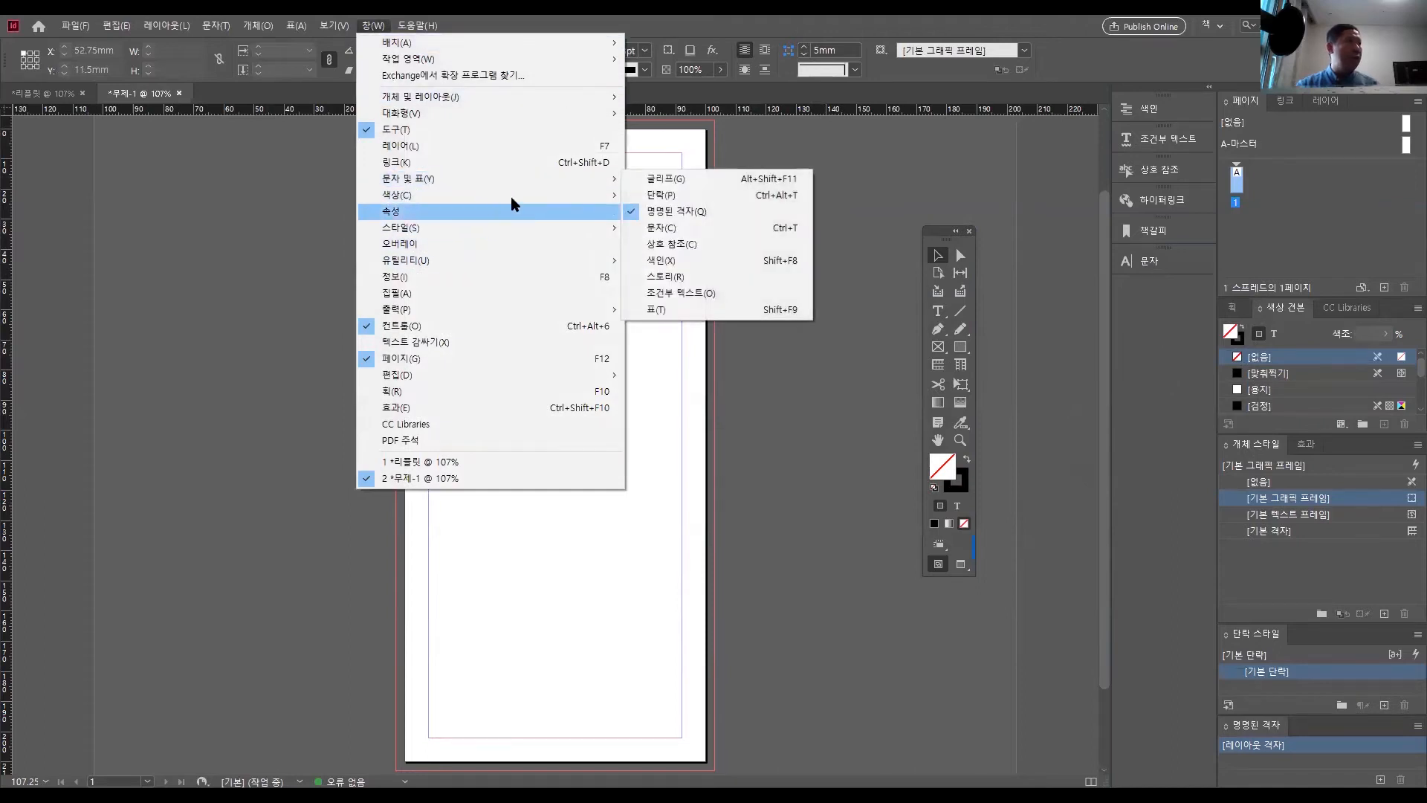
pyautogui.click(743, 196)
pyautogui.moveTo(492, 256); pyautogui.dragTo(1143, 285)
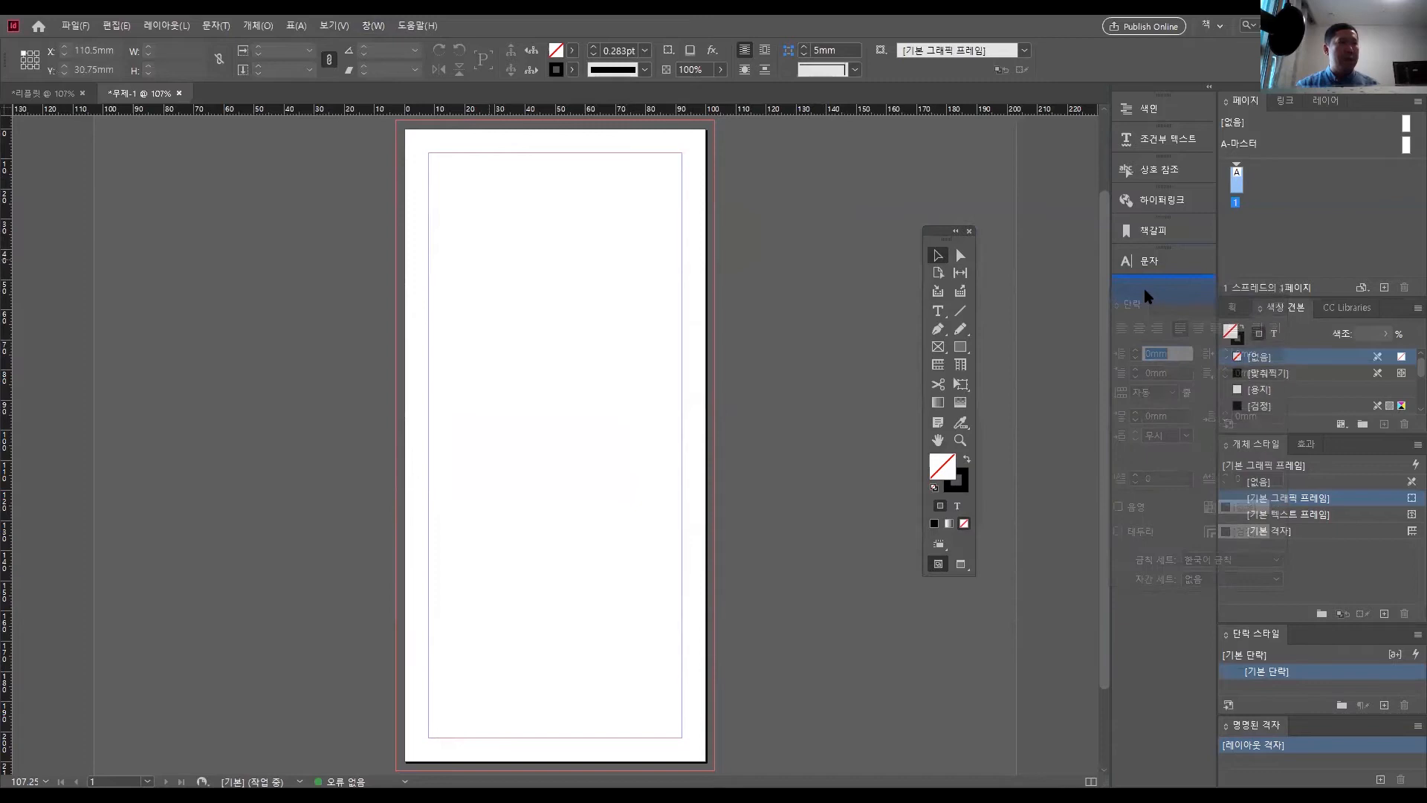
pyautogui.click(1143, 263)
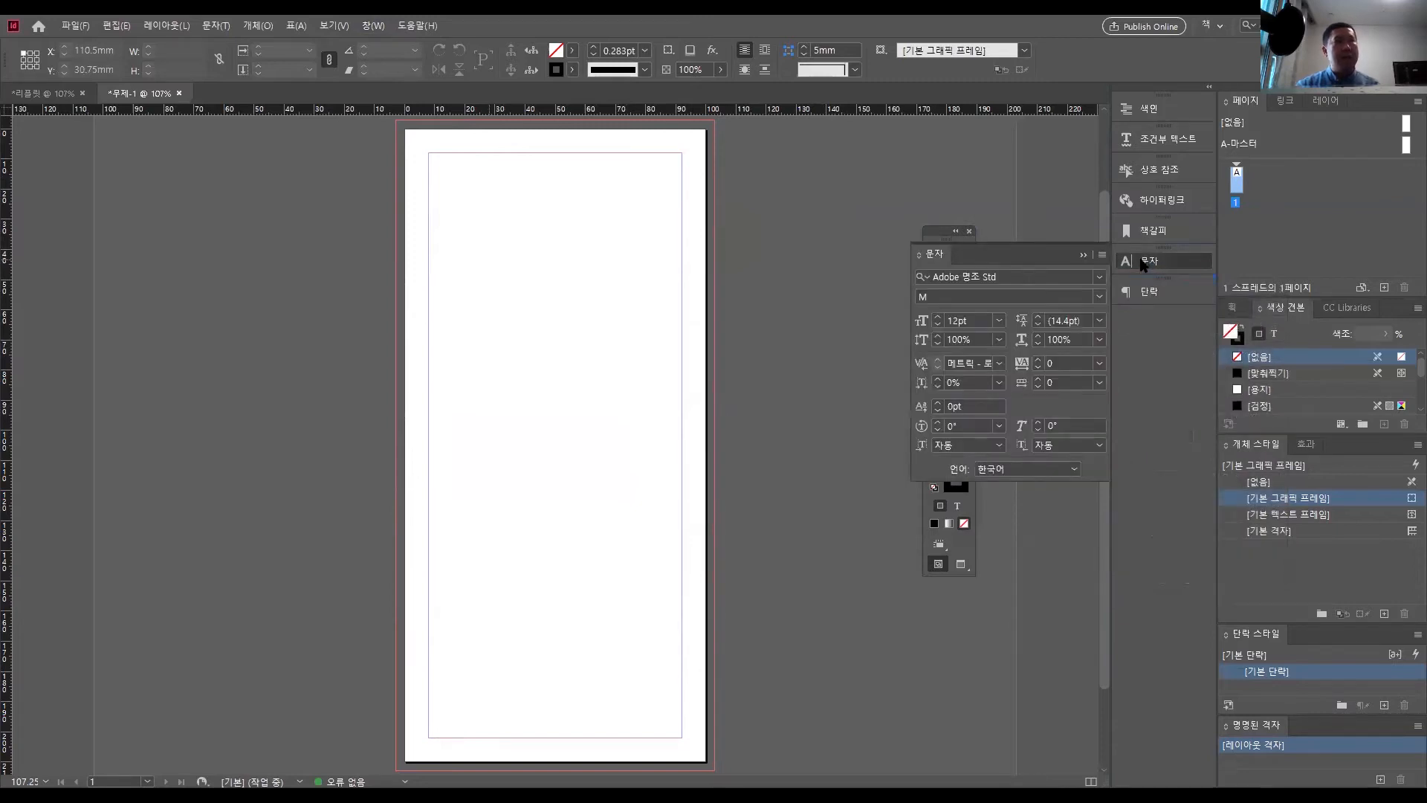
pyautogui.click(1147, 293)
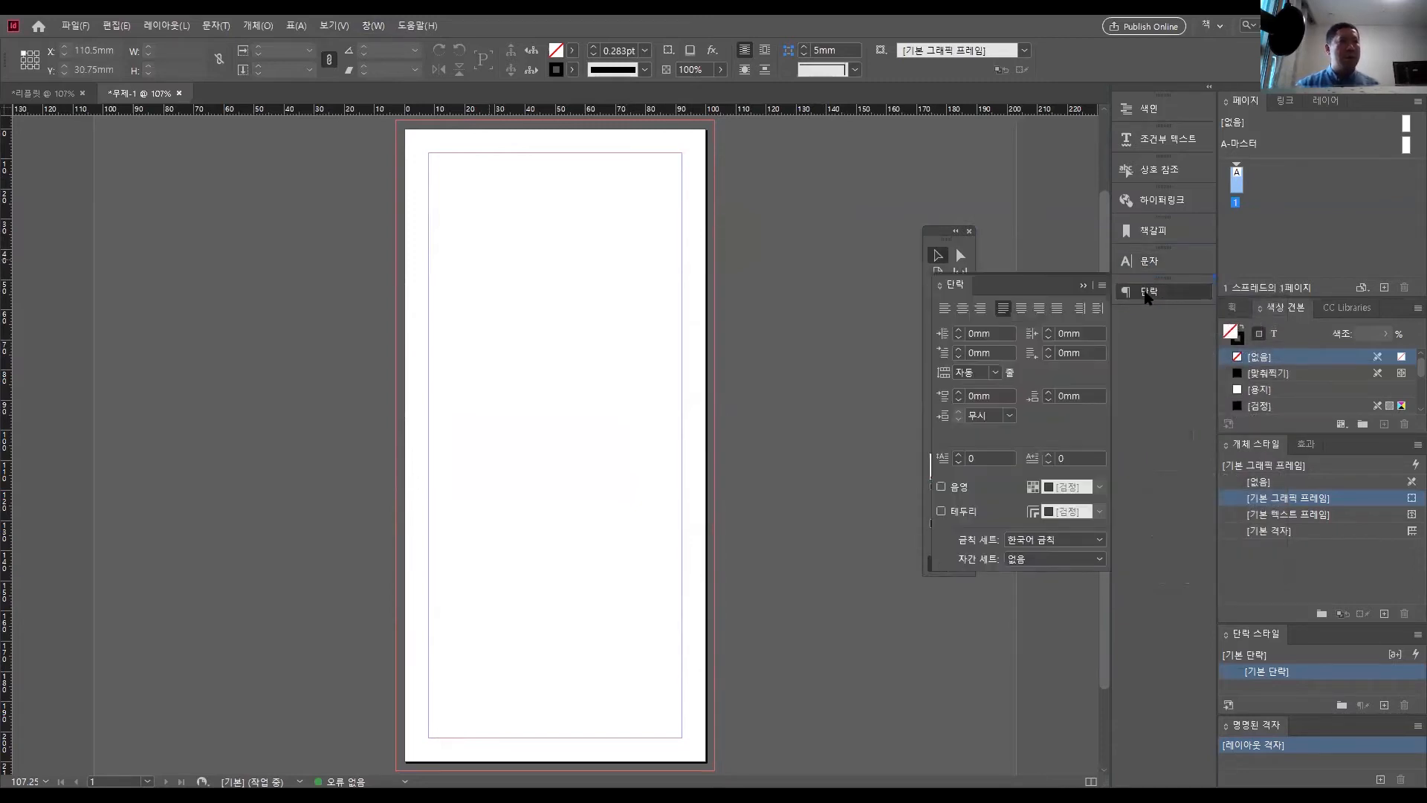
pyautogui.click(1147, 293)
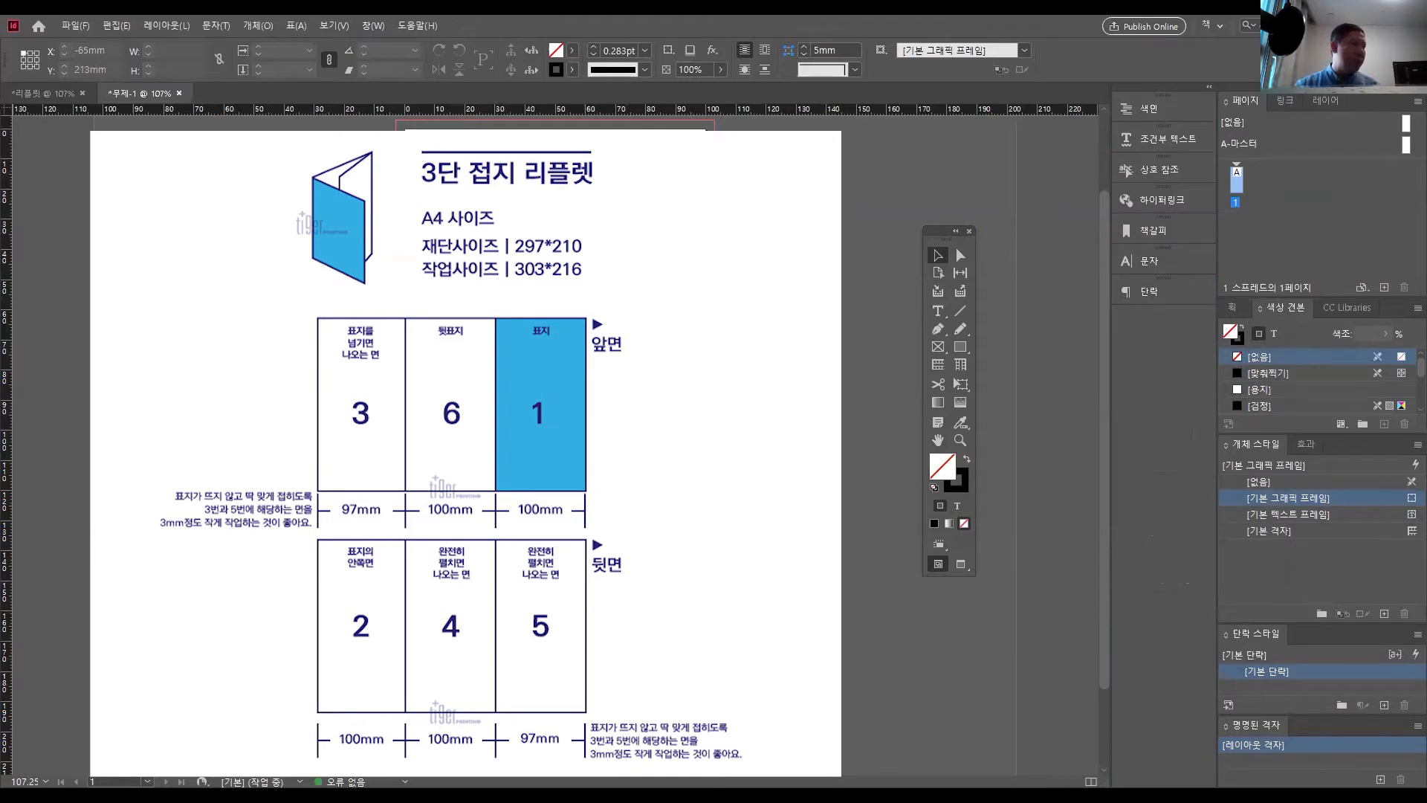
# - Add two pages after page 1 and enlarge the Pages panel so all three thumbnails fit
pyautogui.hotkey('alt', 'Tab')
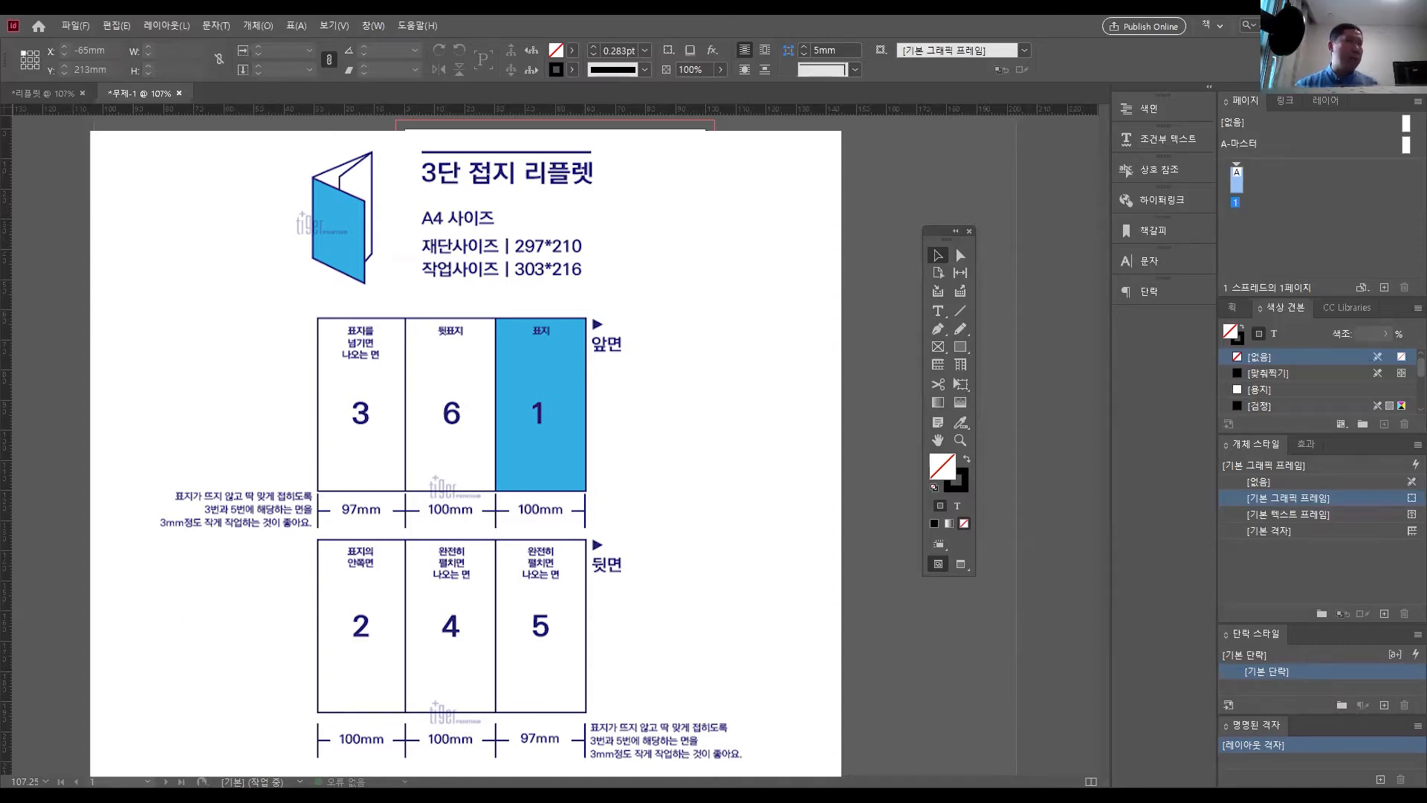
pyautogui.click(1252, 190)
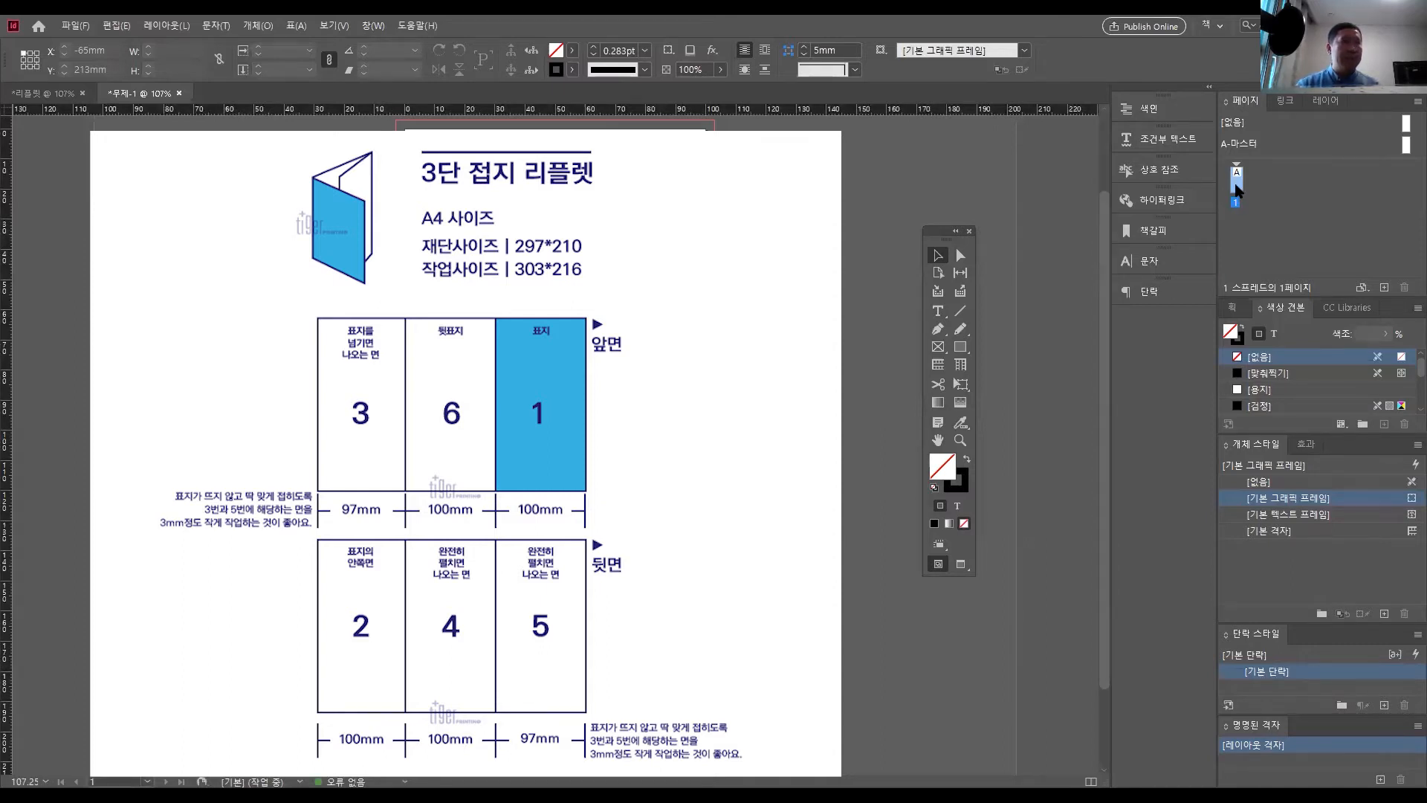
pyautogui.click(1385, 289)
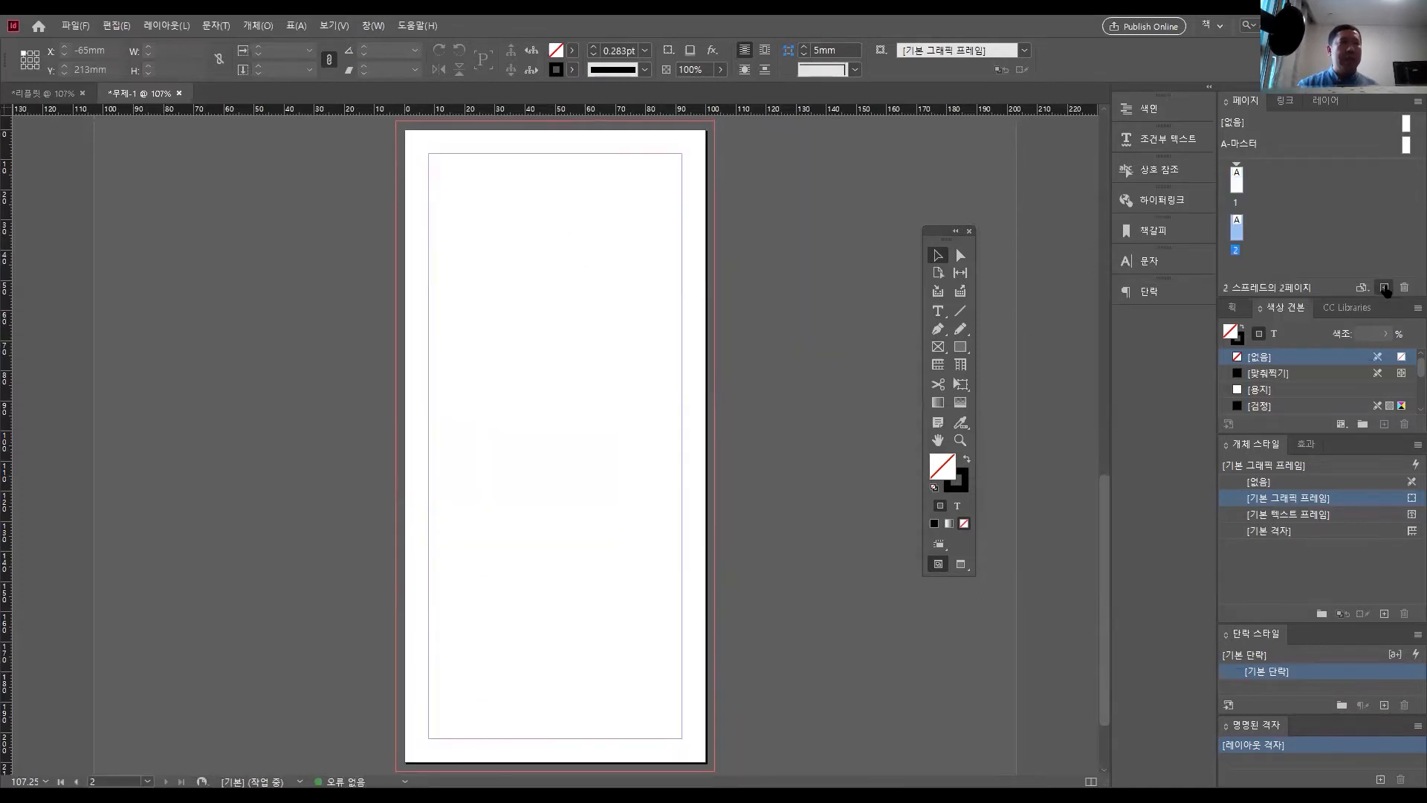
pyautogui.click(1385, 288)
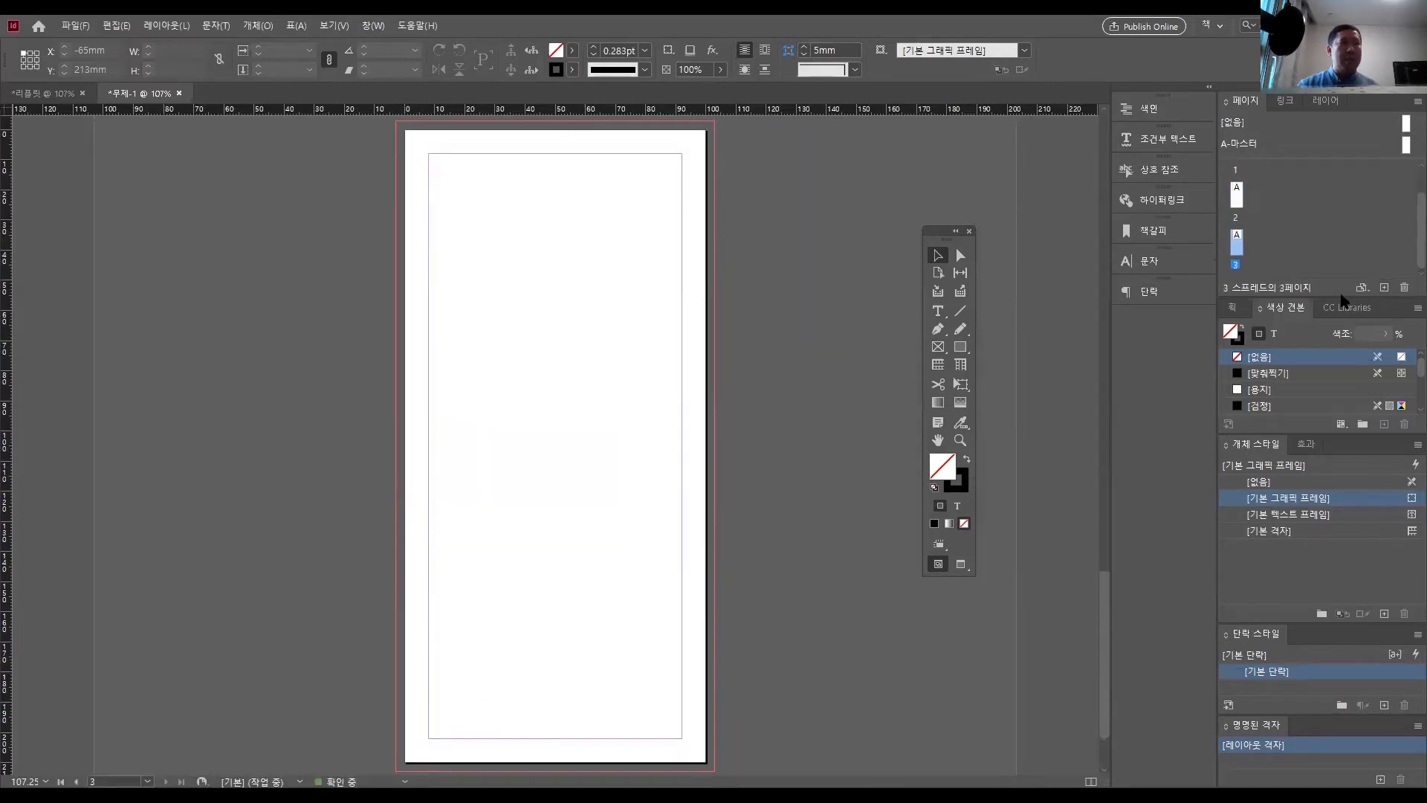
pyautogui.moveTo(1336, 315); pyautogui.dragTo(1334, 349)
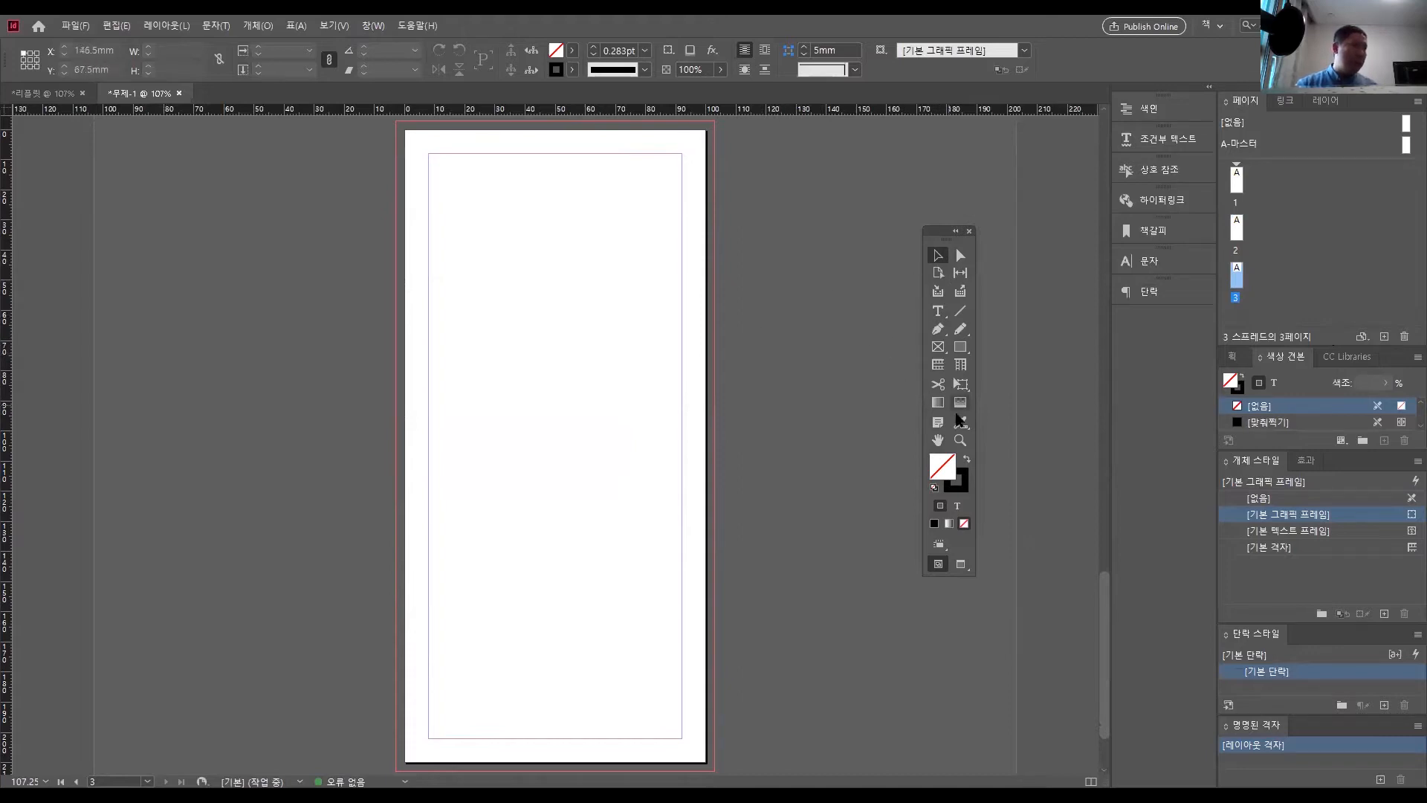
# - Select pages 1 to 3 in the Pages panel and turn off 문서 페이지 재편성 허용 for them
pyautogui.click(960, 440)
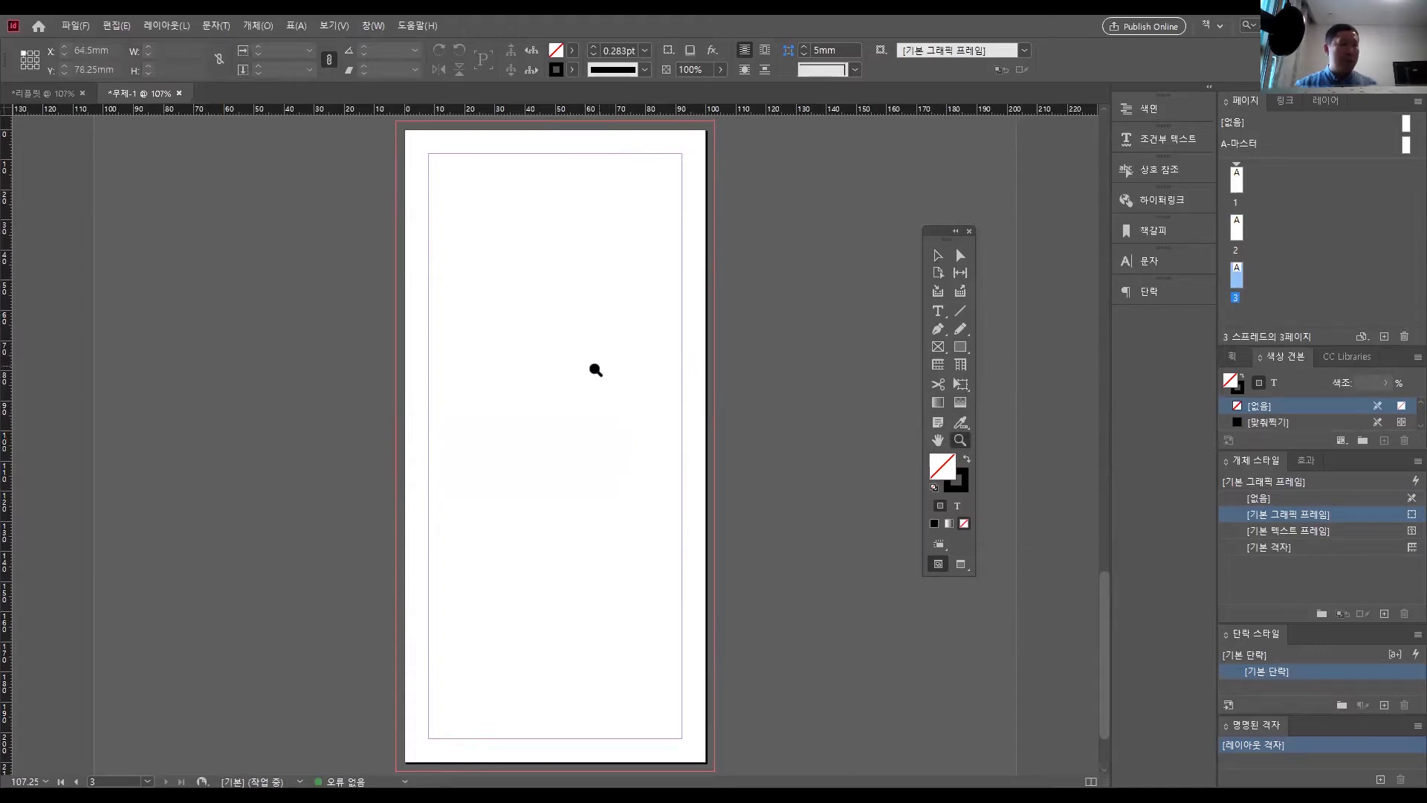
pyautogui.click(577, 373)
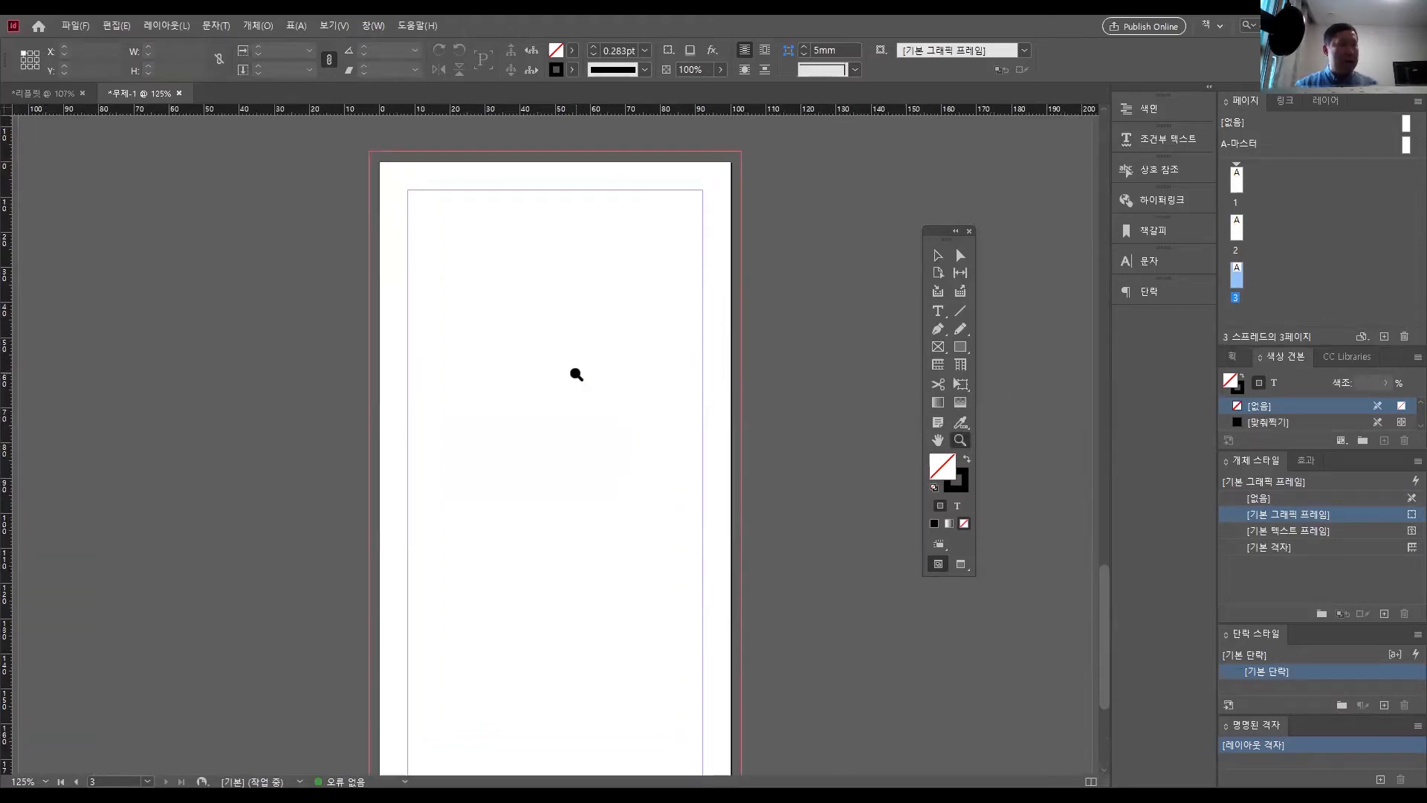
pyautogui.keyDown('alt'); pyautogui.click(577, 374); pyautogui.keyUp('alt')
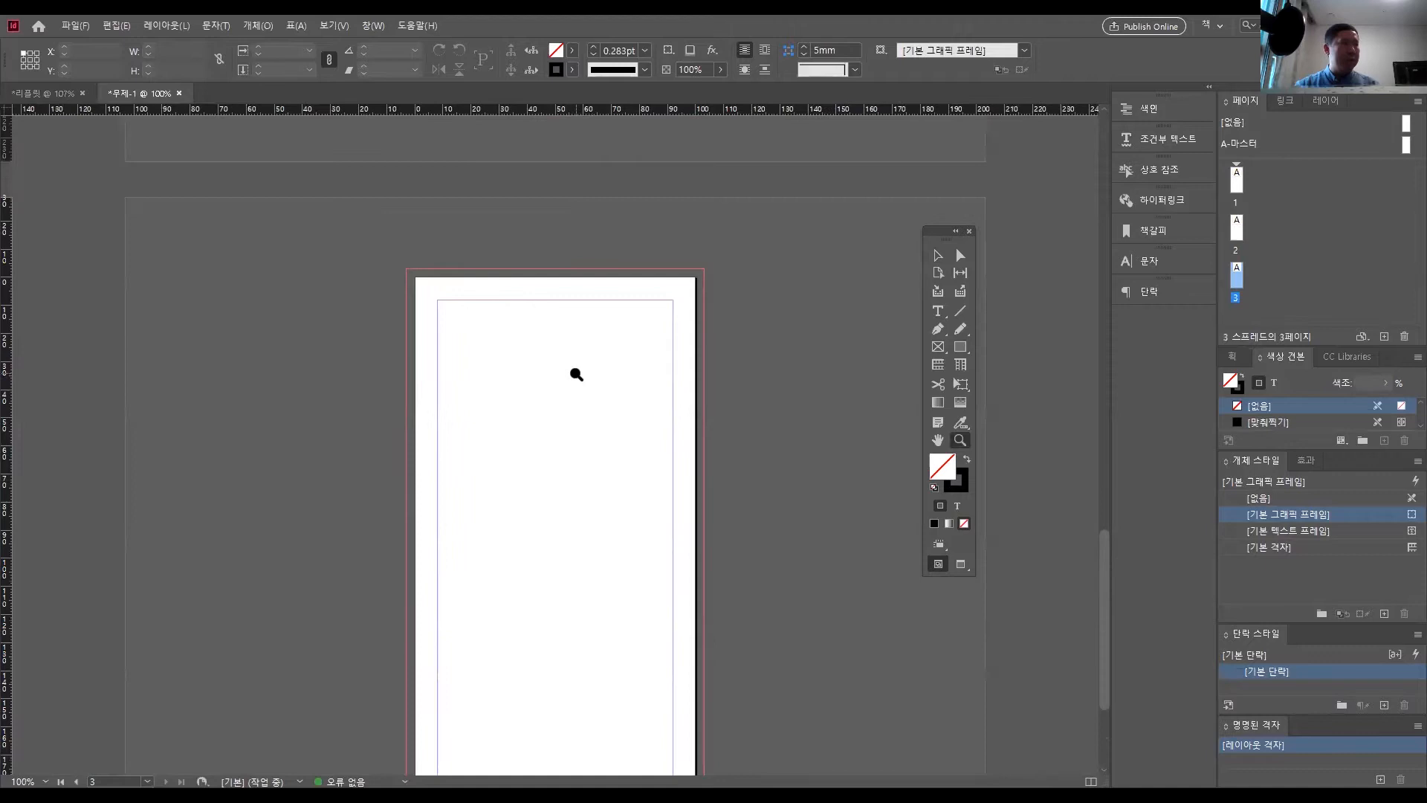
pyautogui.keyDown('alt'); pyautogui.click(577, 374); pyautogui.keyUp('alt')
pyautogui.keyDown('alt'); pyautogui.click(577, 373); pyautogui.keyUp('alt')
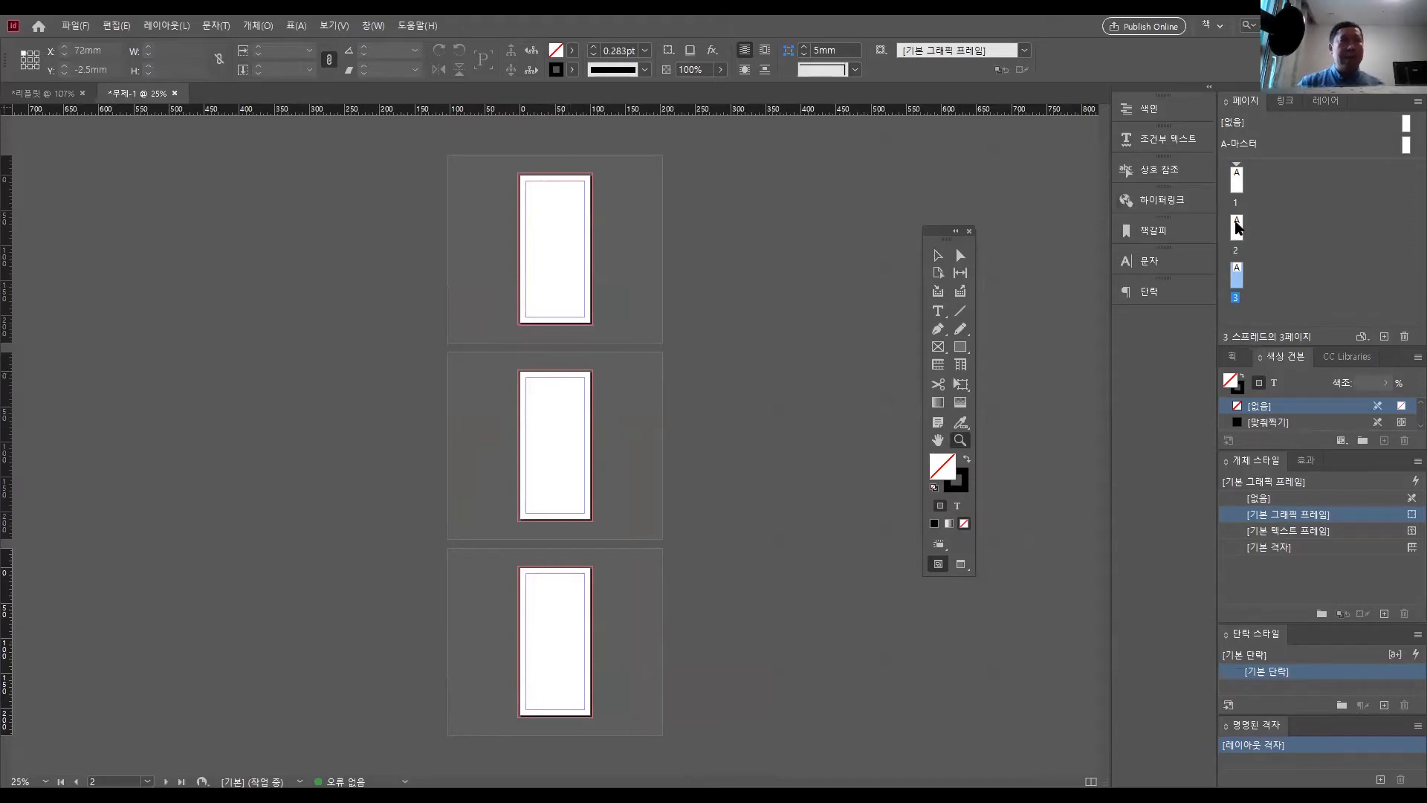
pyautogui.click(1238, 221)
pyautogui.click(1238, 184)
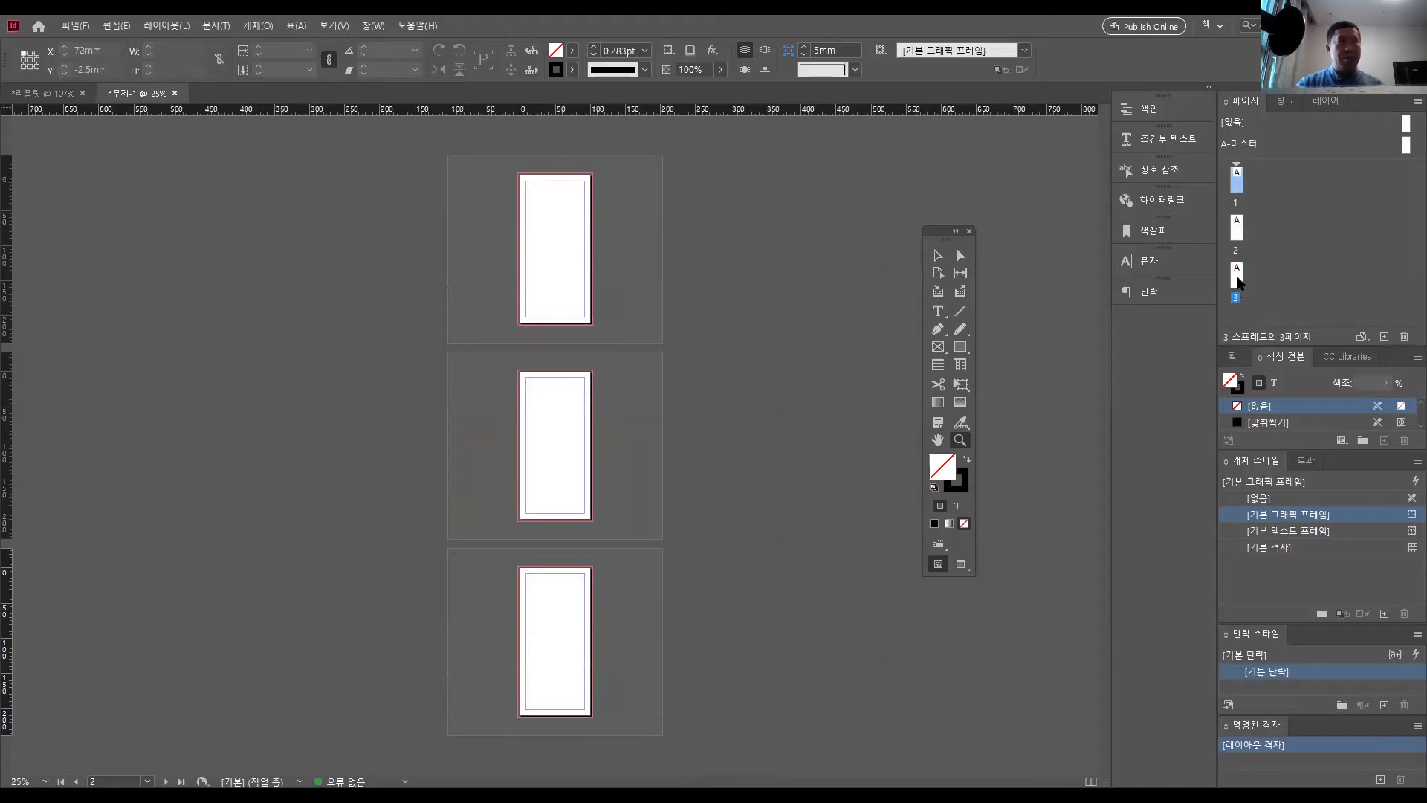
pyautogui.keyDown('shift'); pyautogui.click(1238, 278); pyautogui.keyUp('shift')
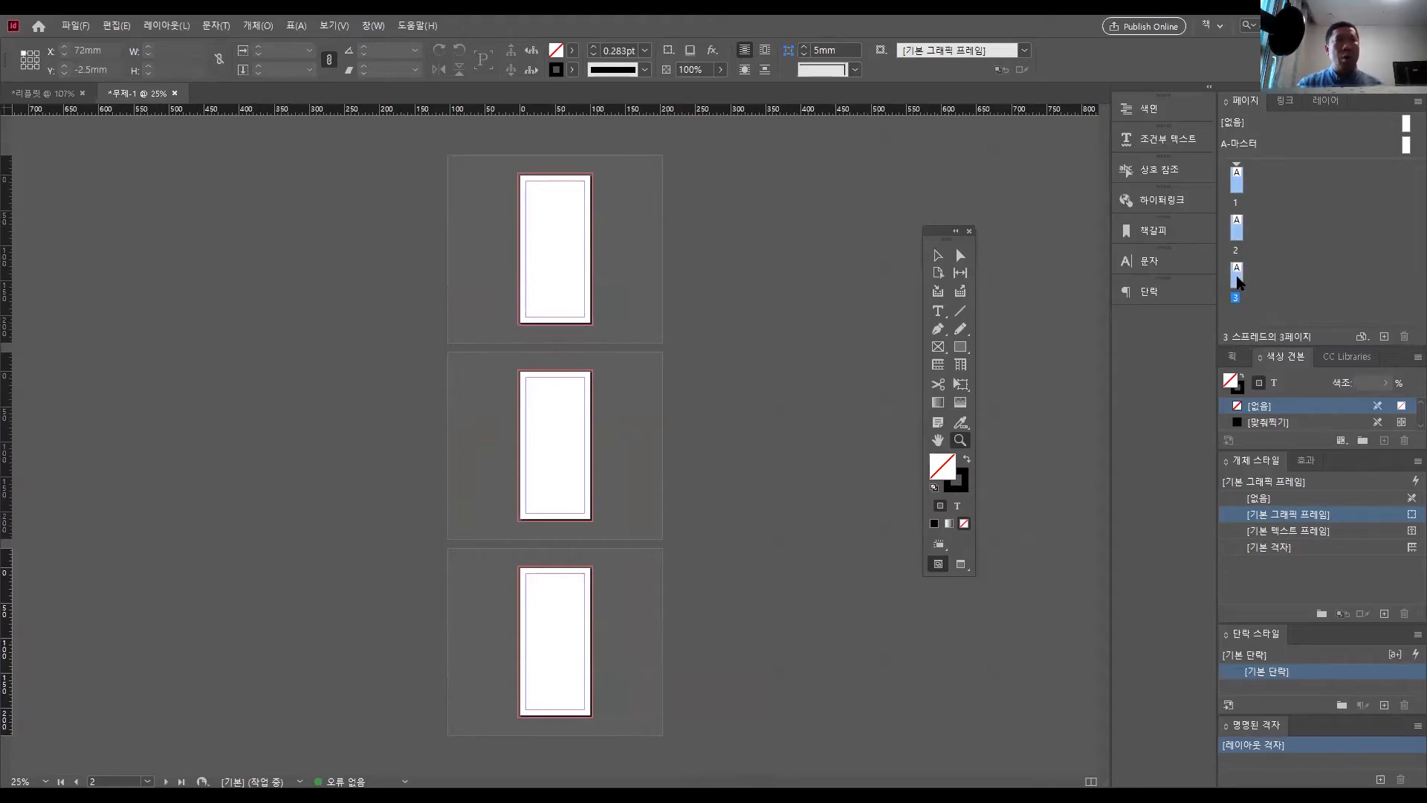
pyautogui.rightClick(1238, 281)
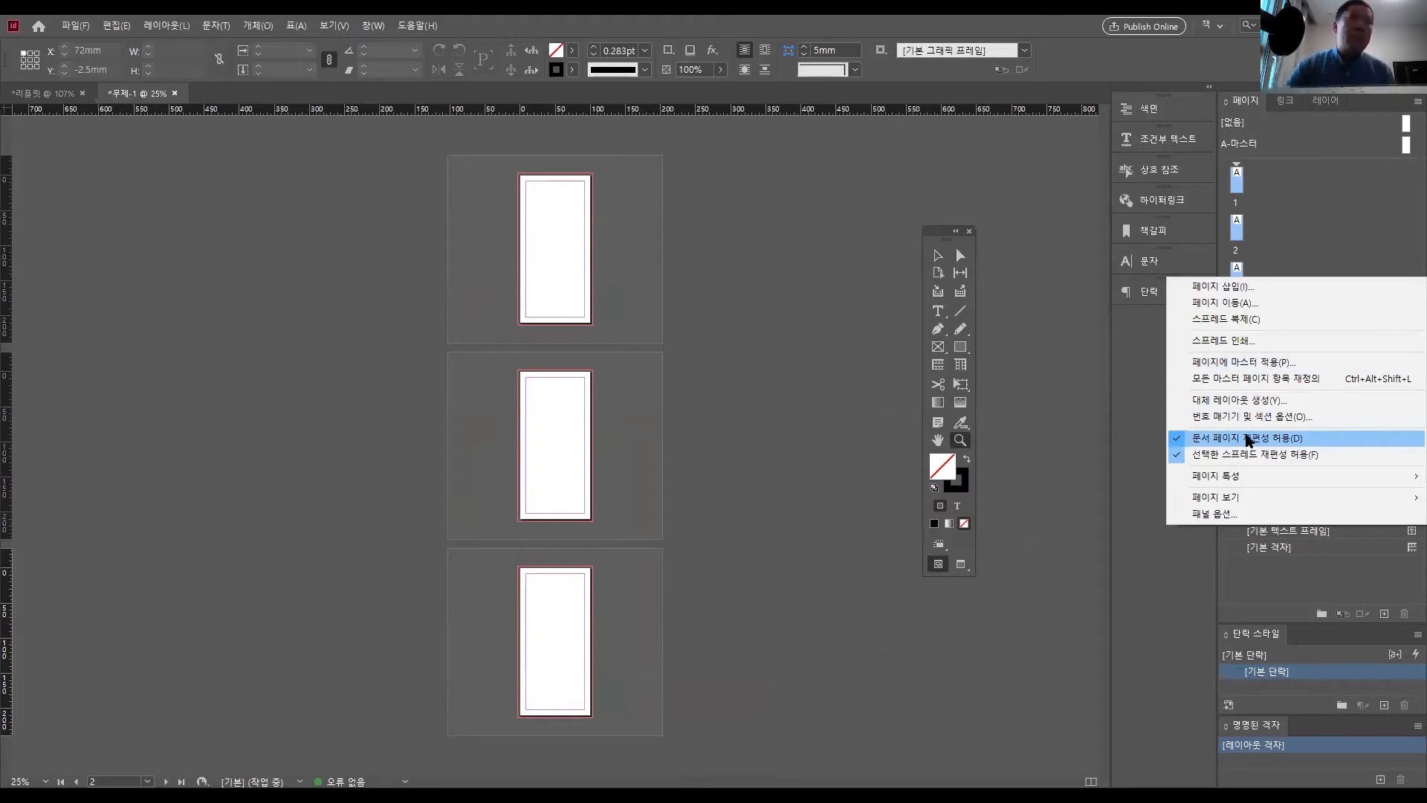
pyautogui.click(1249, 437)
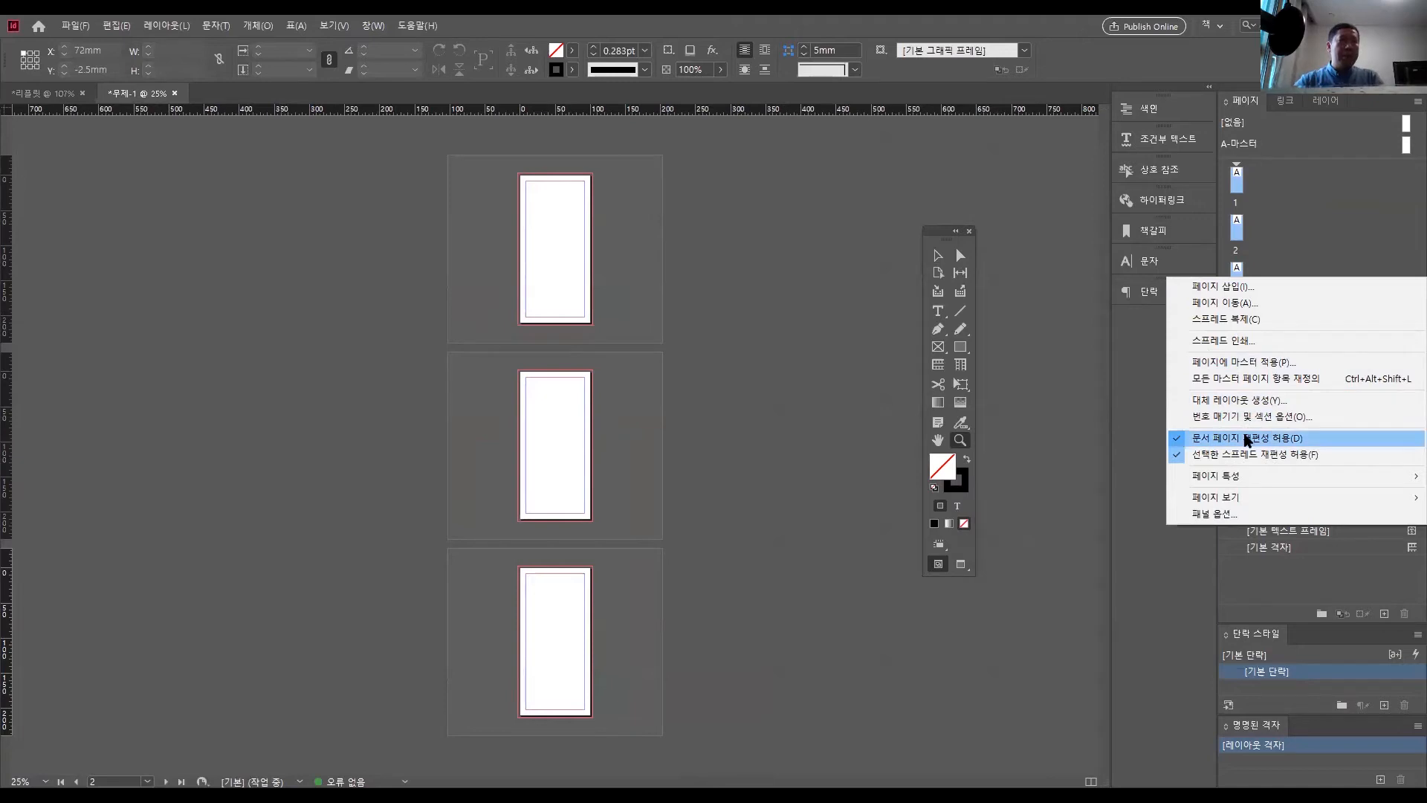
pyautogui.click(1310, 252)
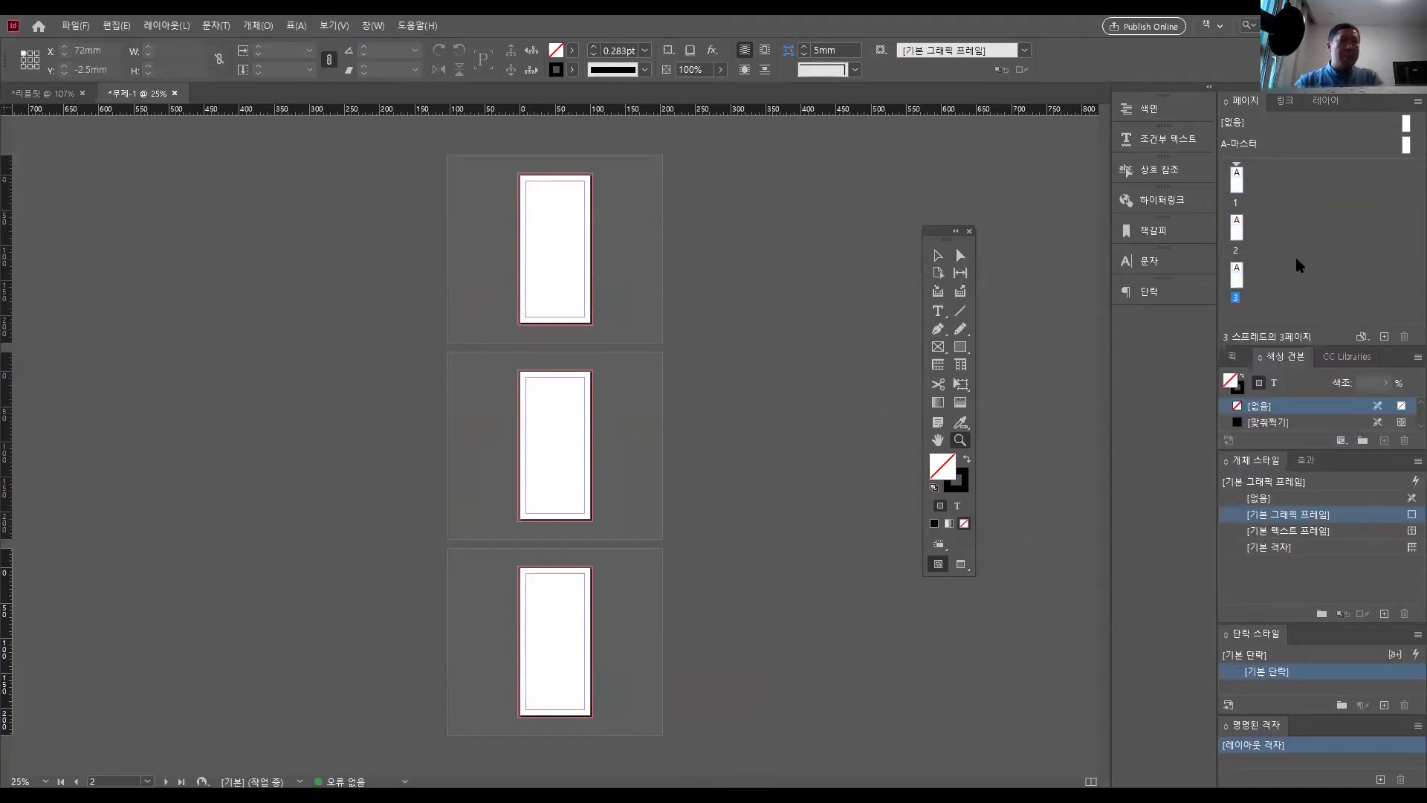
# - Move pages 2 and 3 beside page 1 to form one three-page spread, and enlarge the page thumbnails
pyautogui.click(1235, 226)
pyautogui.moveTo(1237, 235); pyautogui.dragTo(1247, 178)
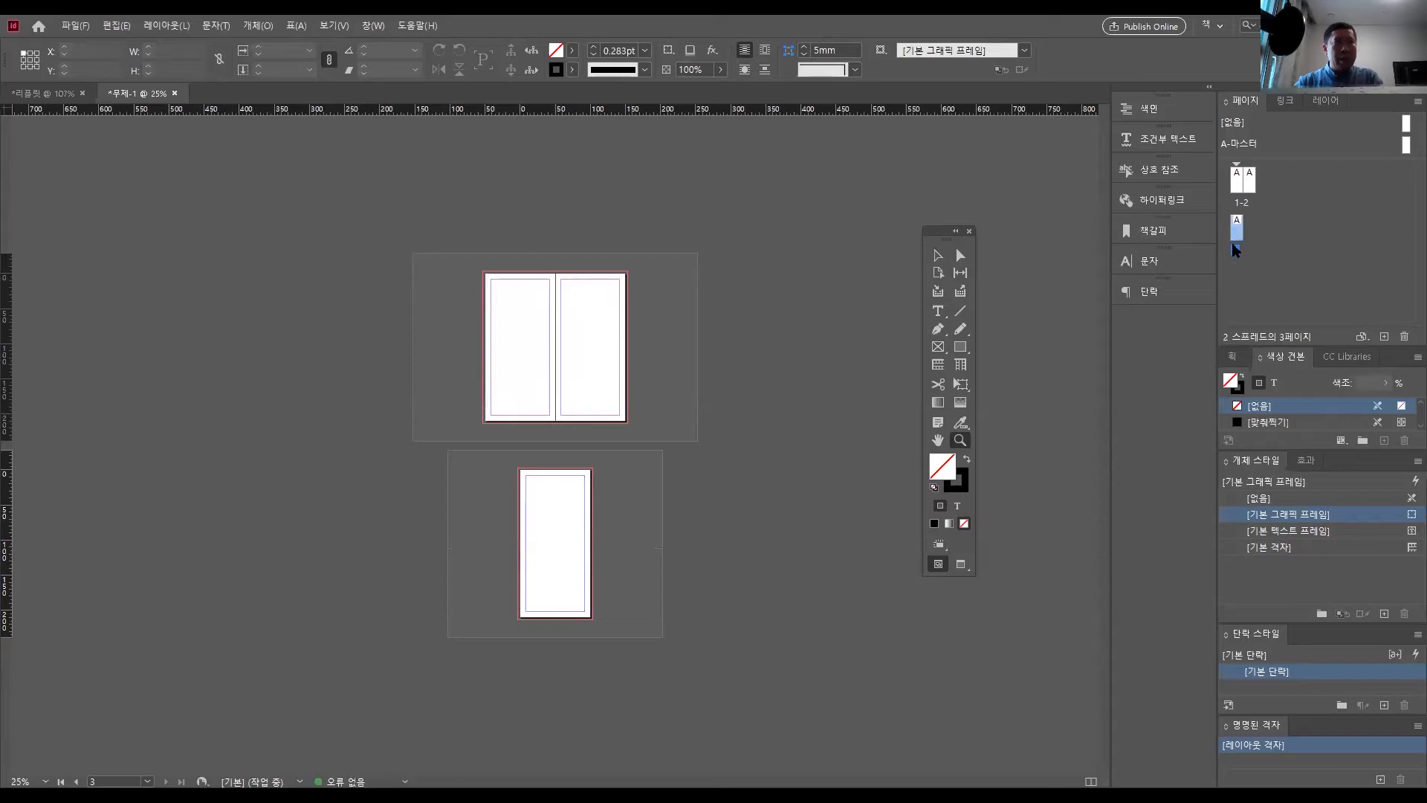
pyautogui.moveTo(1237, 237); pyautogui.dragTo(1263, 188)
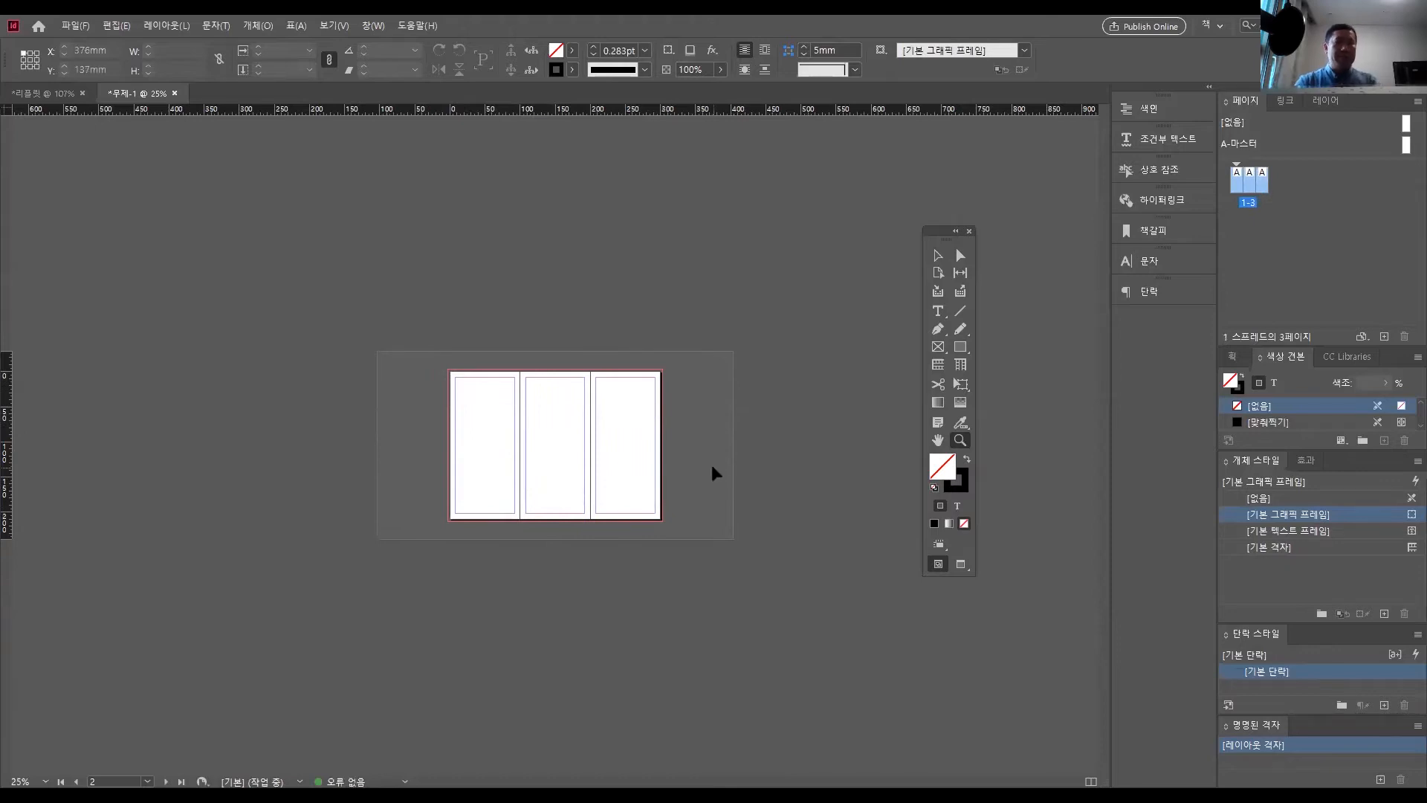
pyautogui.hotkey('ctrl', 'alt', '0')
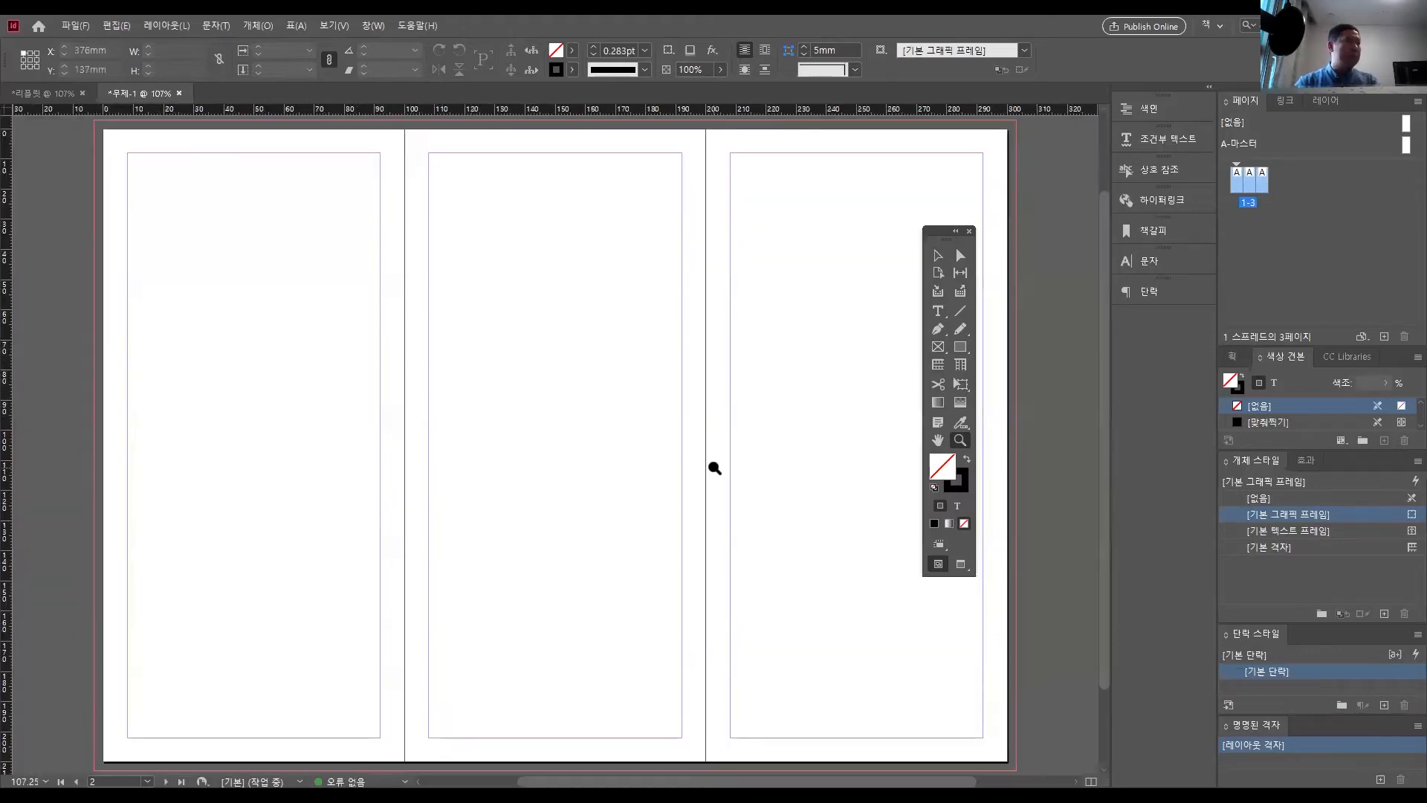
pyautogui.rightClick(1236, 173)
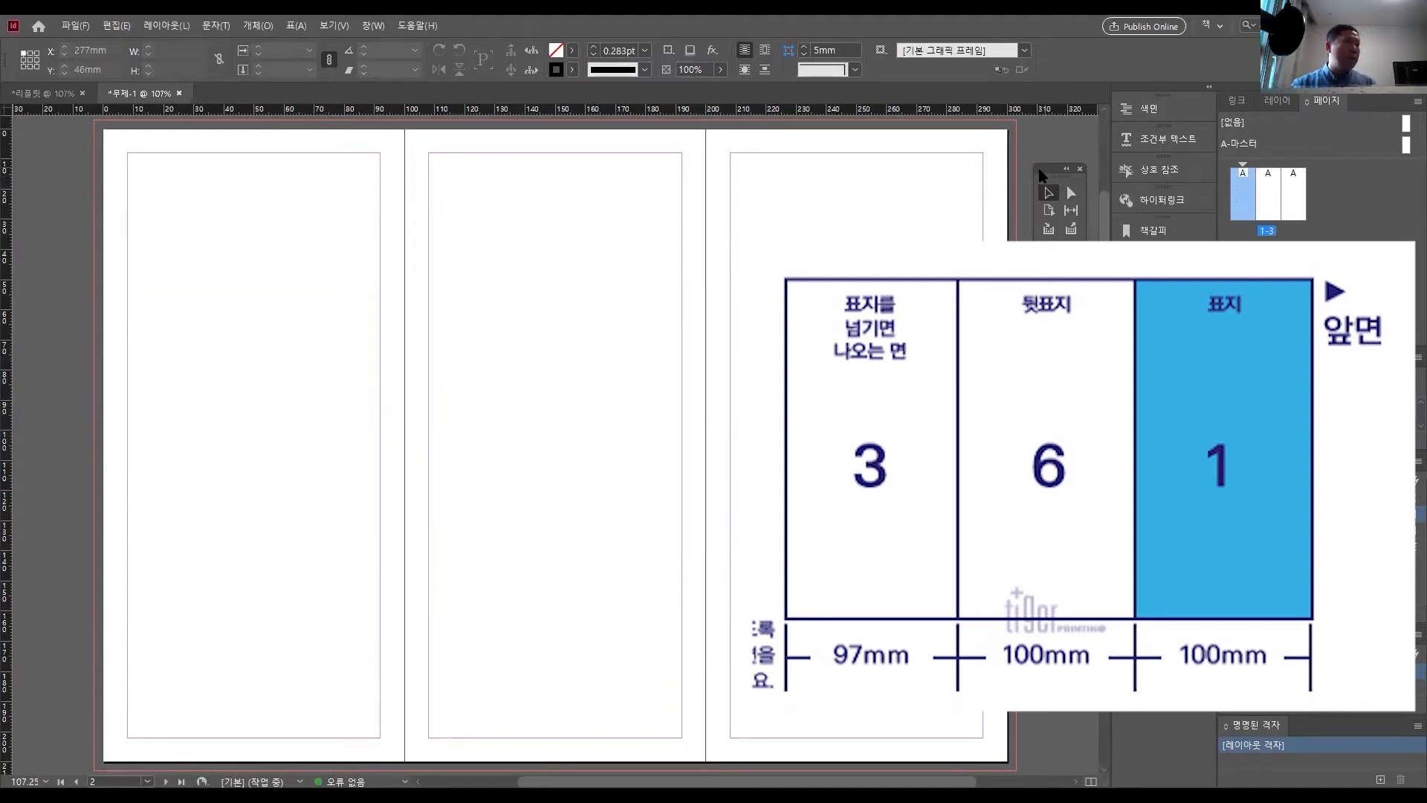
# - Select the first page of the spread with the Page tool and float the Control panel over the layout
pyautogui.moveTo(1040, 171); pyautogui.dragTo(869, 233)
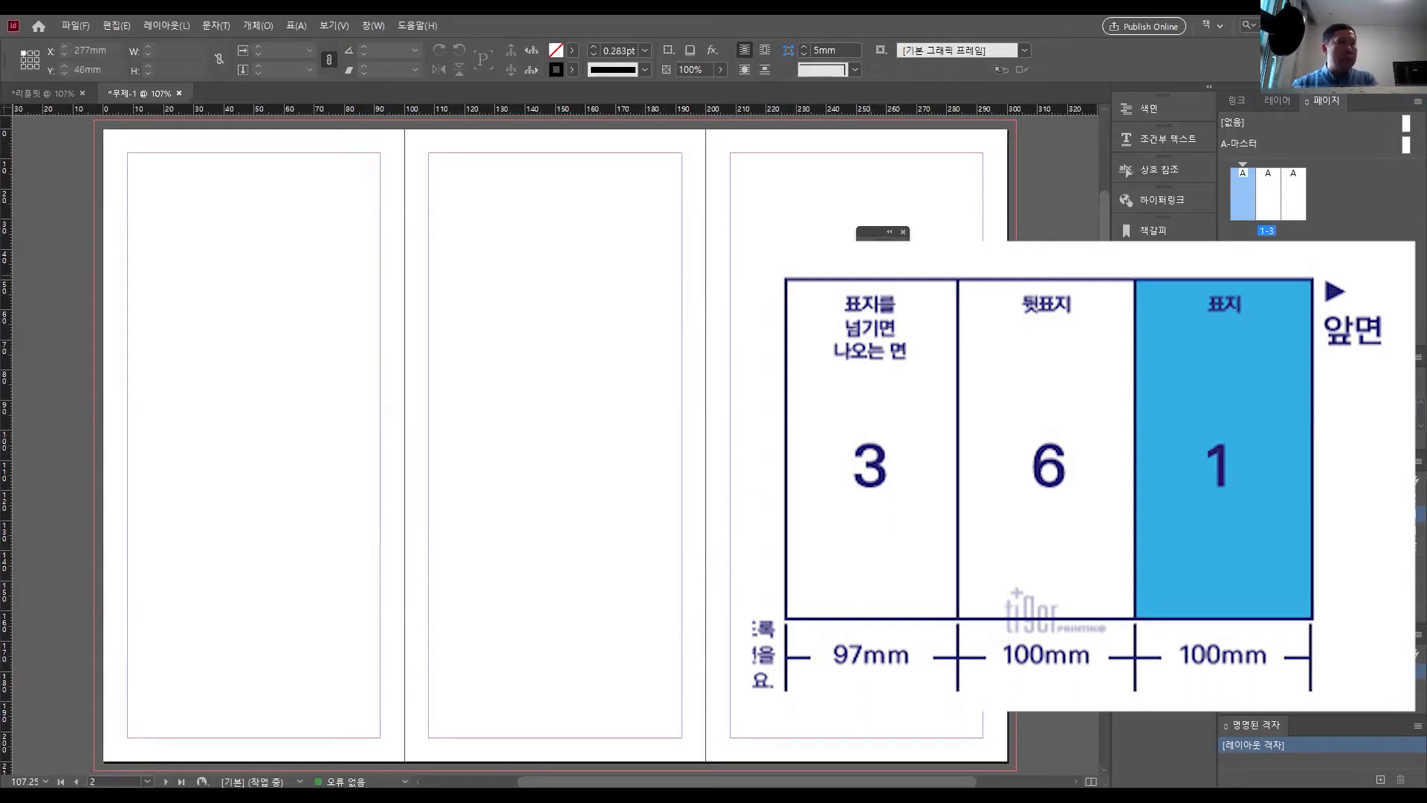
pyautogui.click(870, 275)
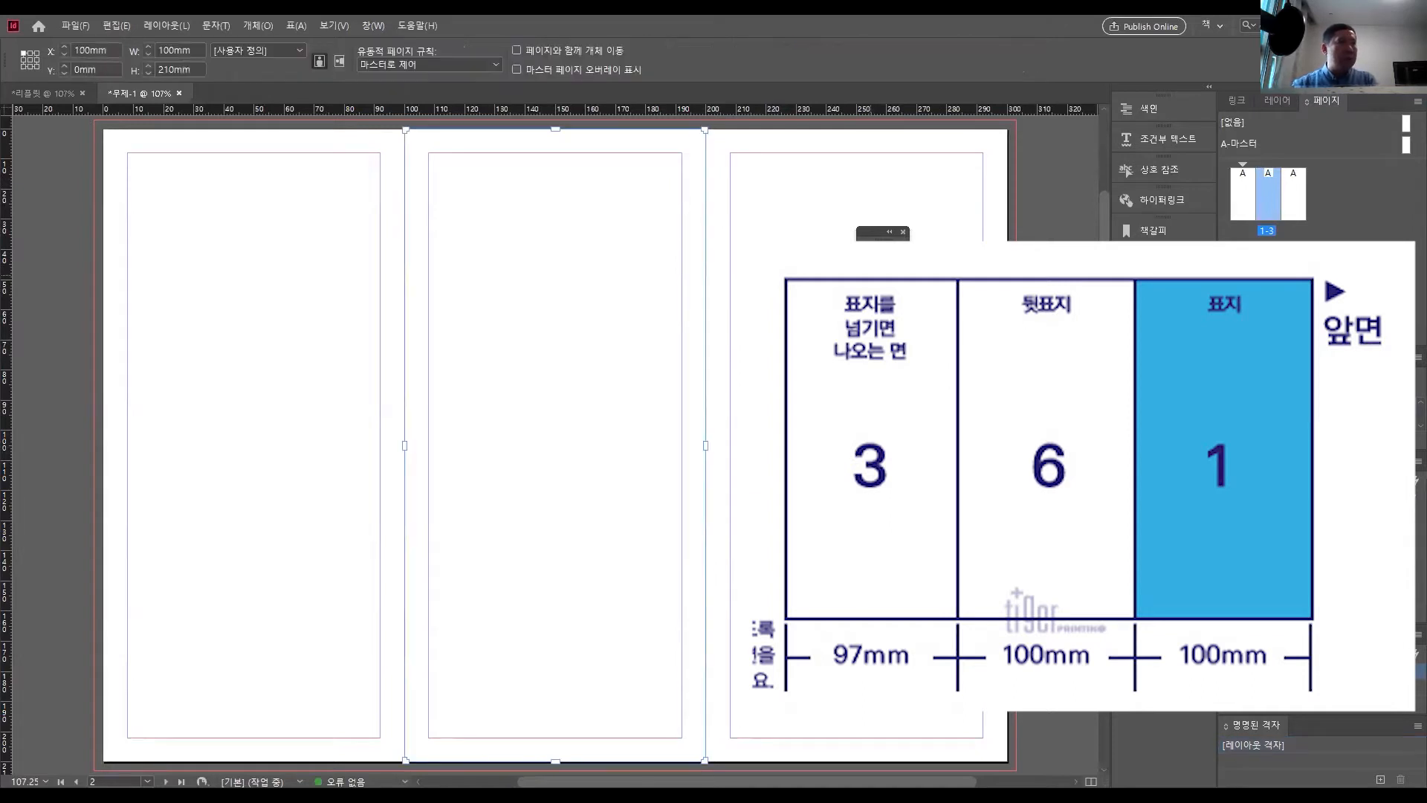
pyautogui.click(1238, 201)
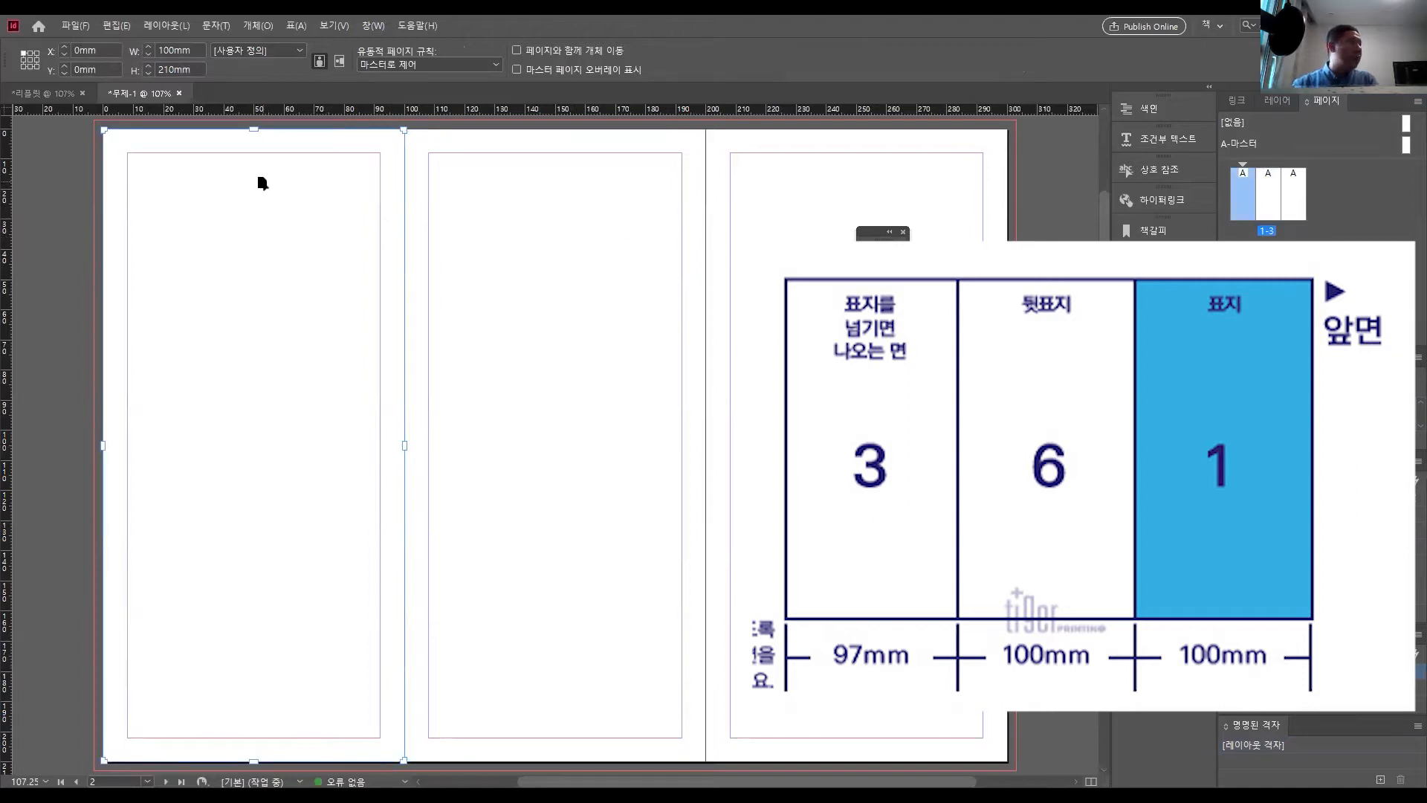
pyautogui.moveTo(6, 68); pyautogui.dragTo(452, 487)
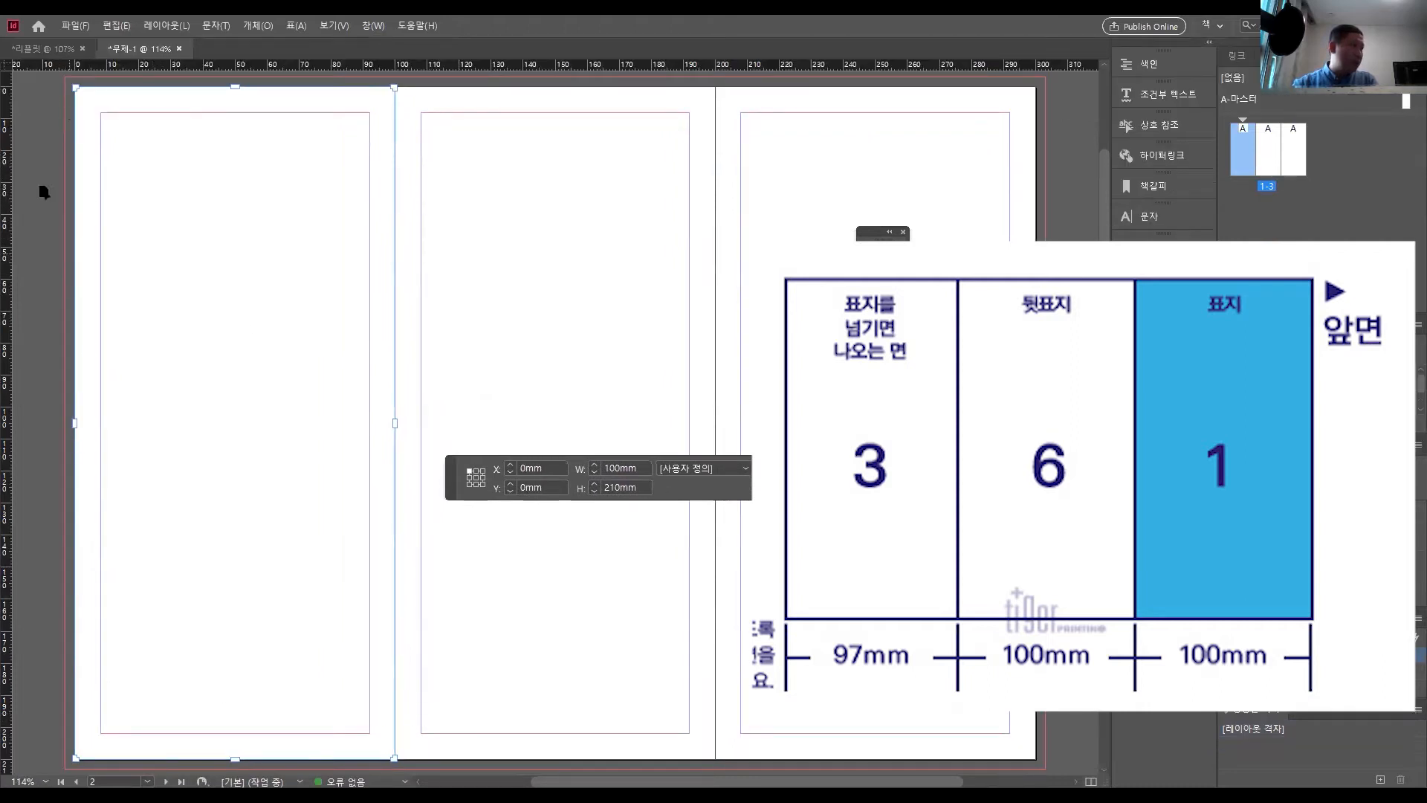
# - Try setting the first page's width to 97 mm from its upper-left reference point, and undo the change
pyautogui.click(475, 477)
pyautogui.click(469, 472)
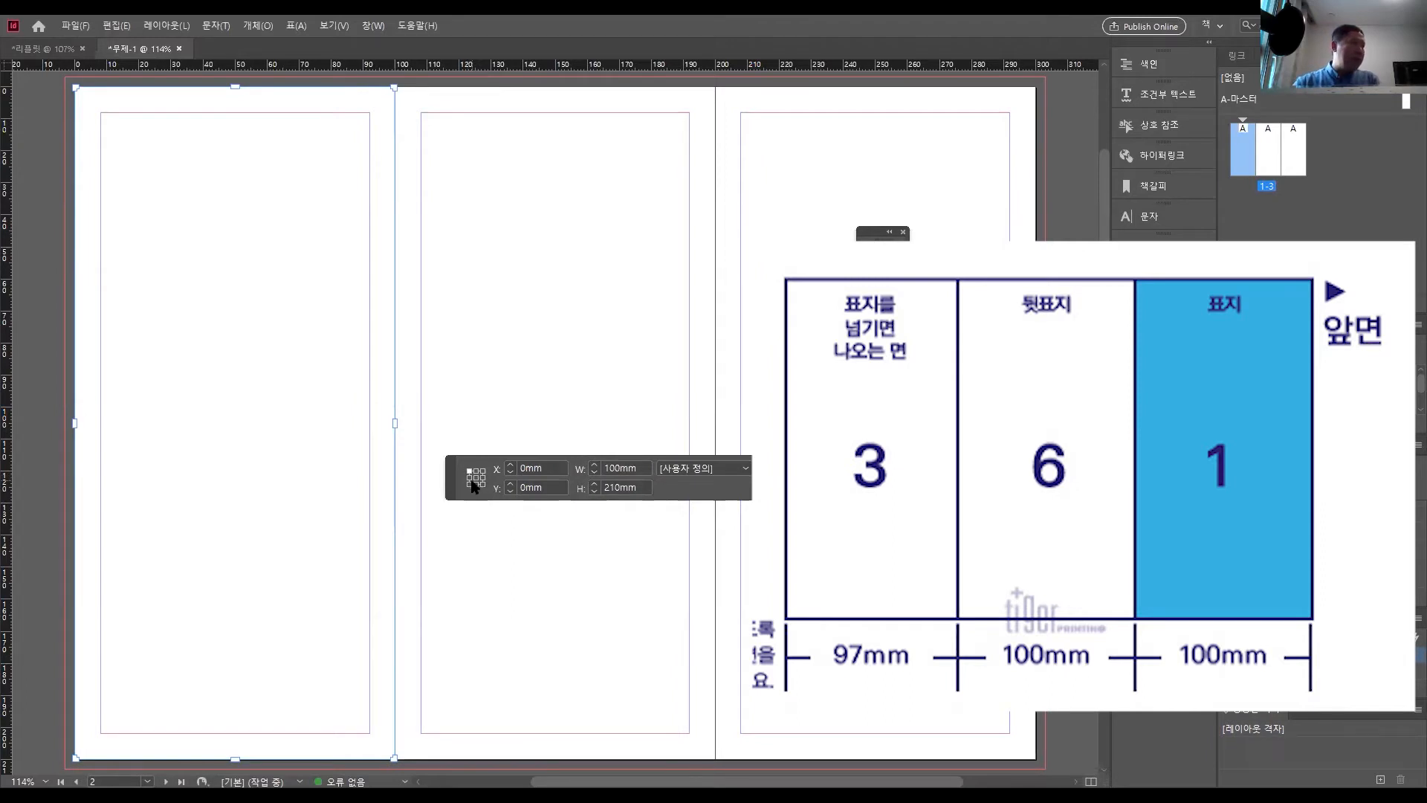
pyautogui.doubleClick(620, 465)
pyautogui.write('97mm')
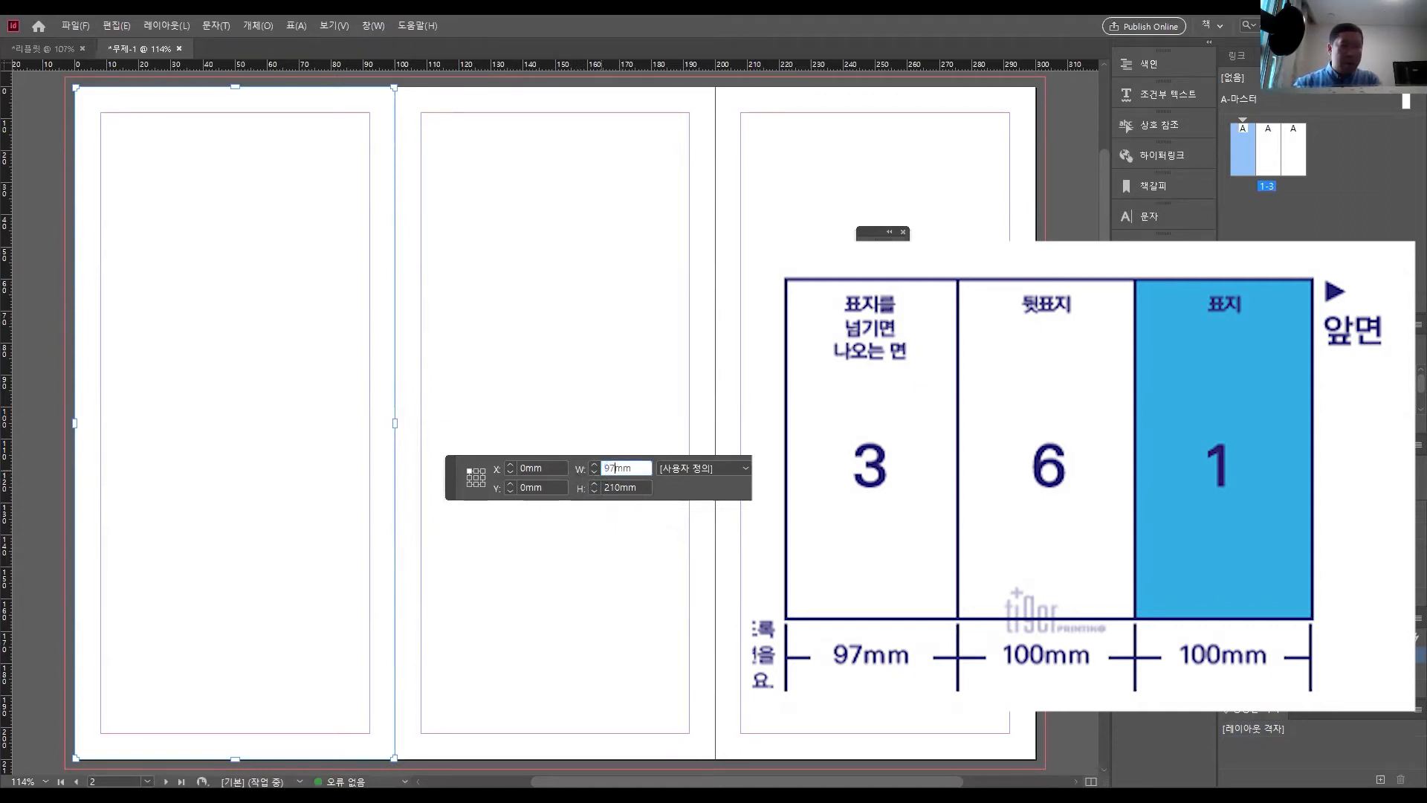
pyautogui.press('Return')
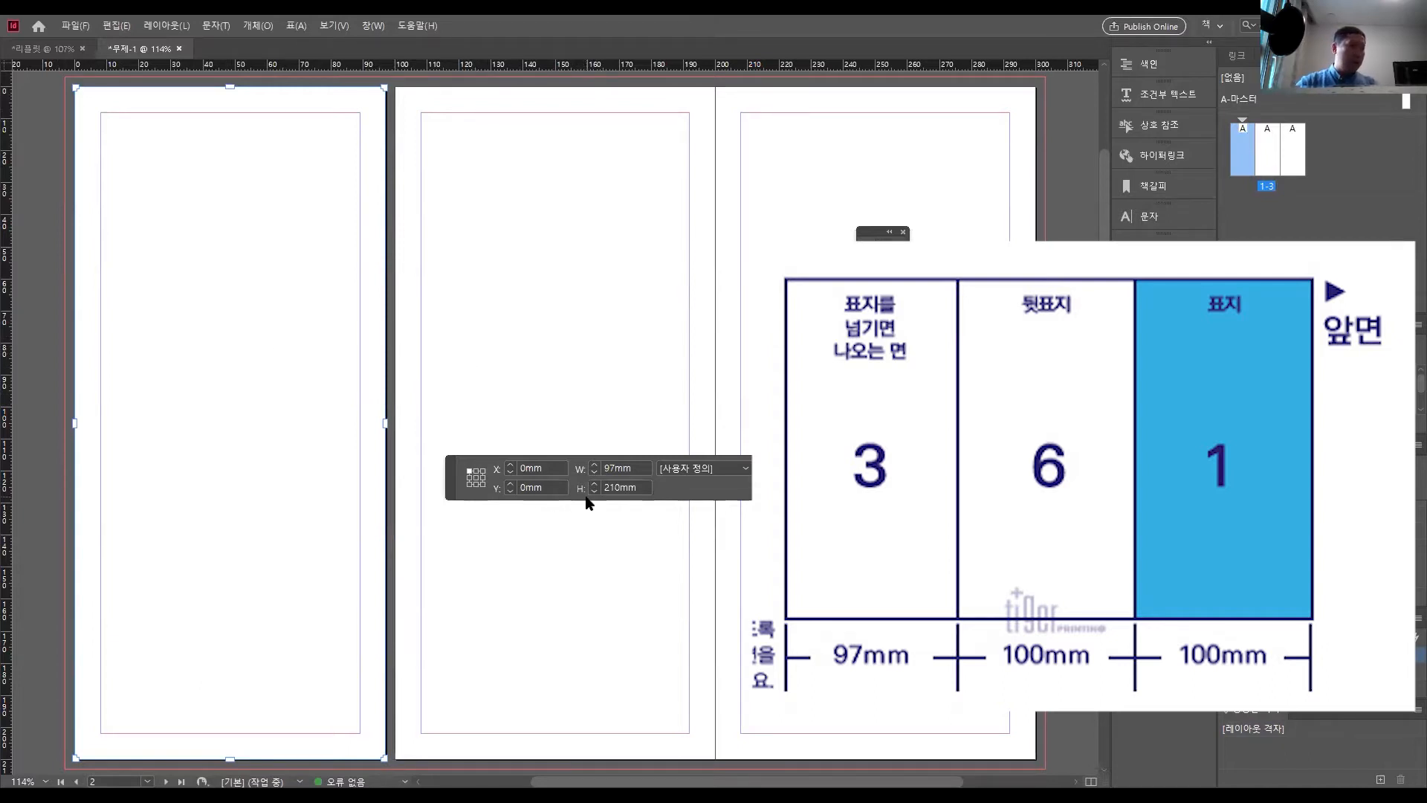
pyautogui.hotkey('ctrl', 'z')
# - Set the first page's width to 97 mm from its middle-right reference point and deselect the page
pyautogui.click(483, 478)
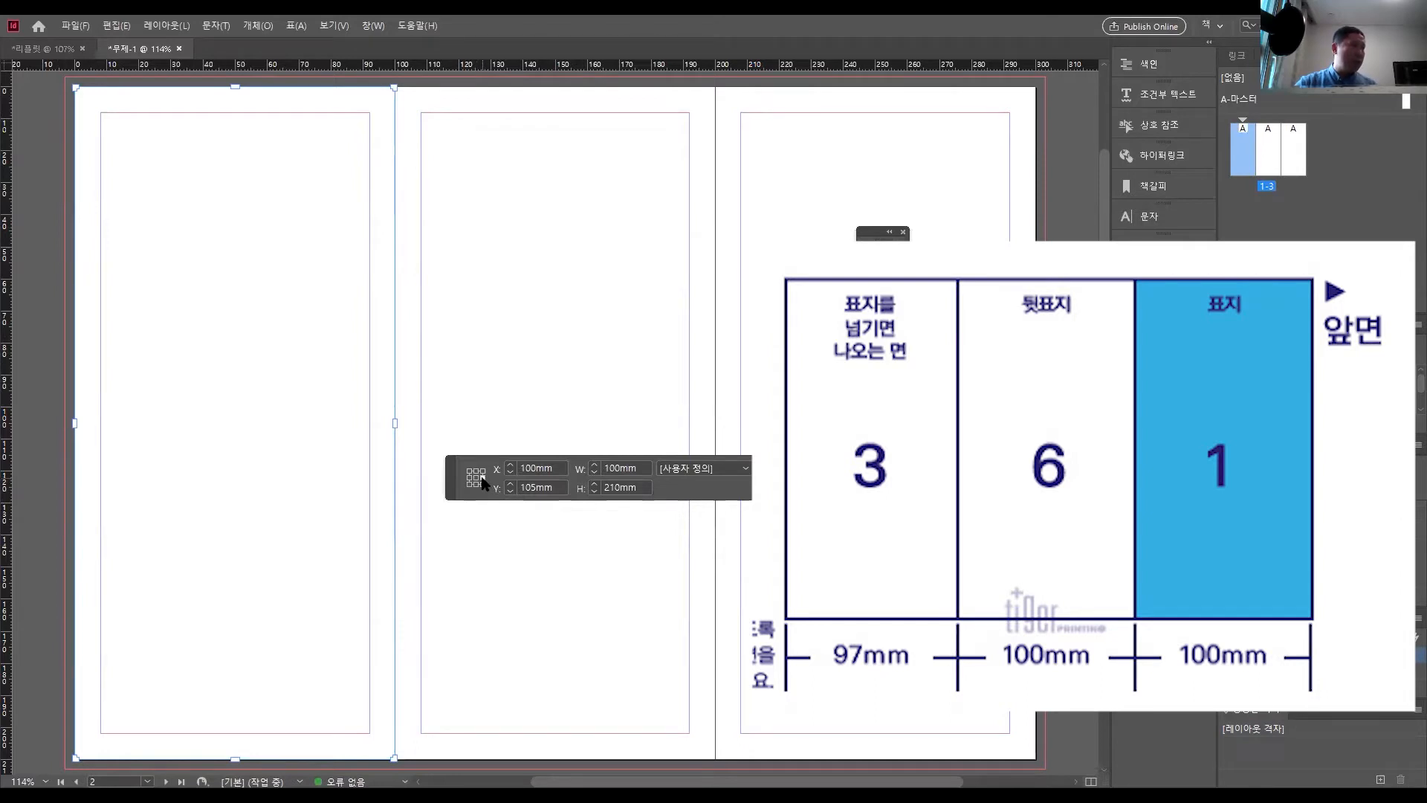
pyautogui.doubleClick(620, 468)
pyautogui.write('97')
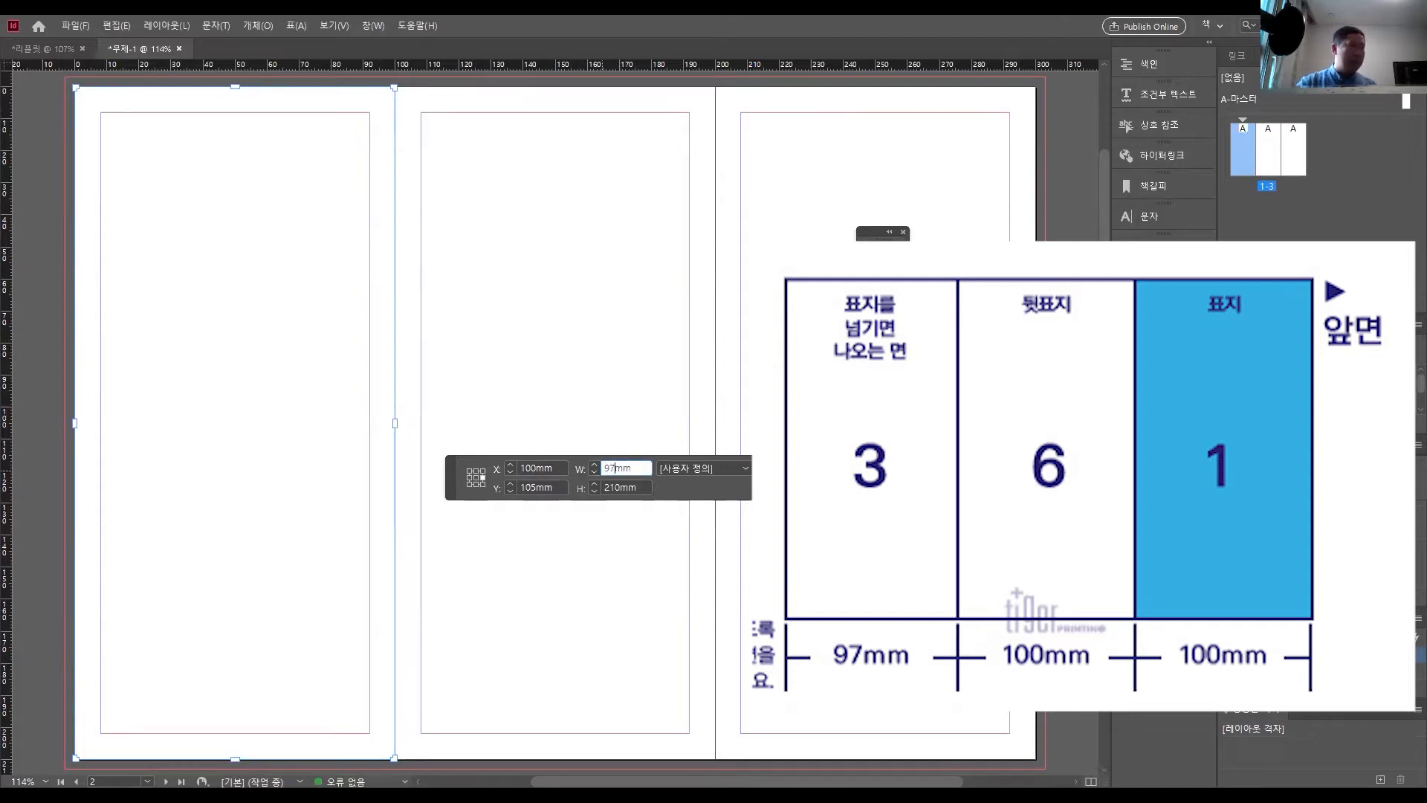
pyautogui.press('Return')
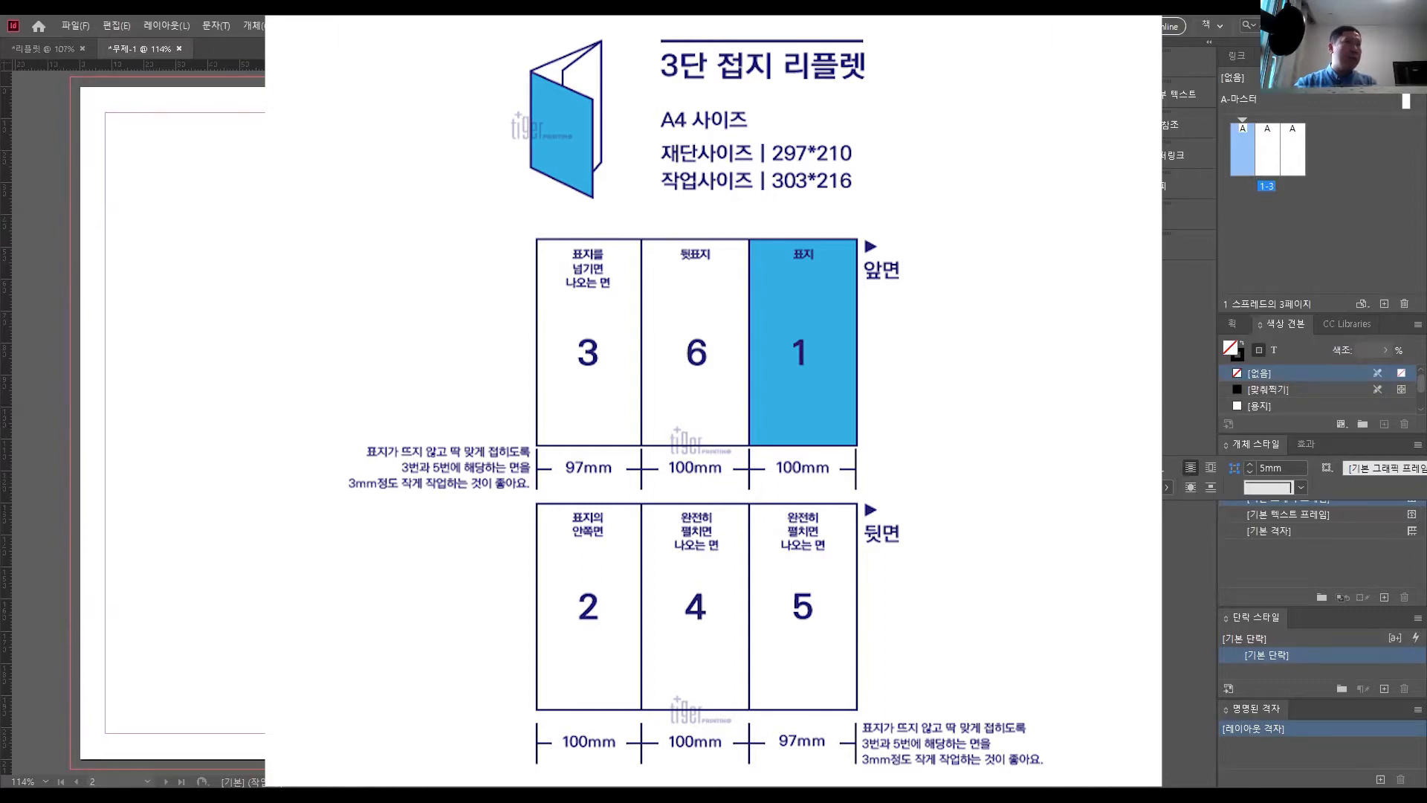
pyautogui.click(1341, 217)
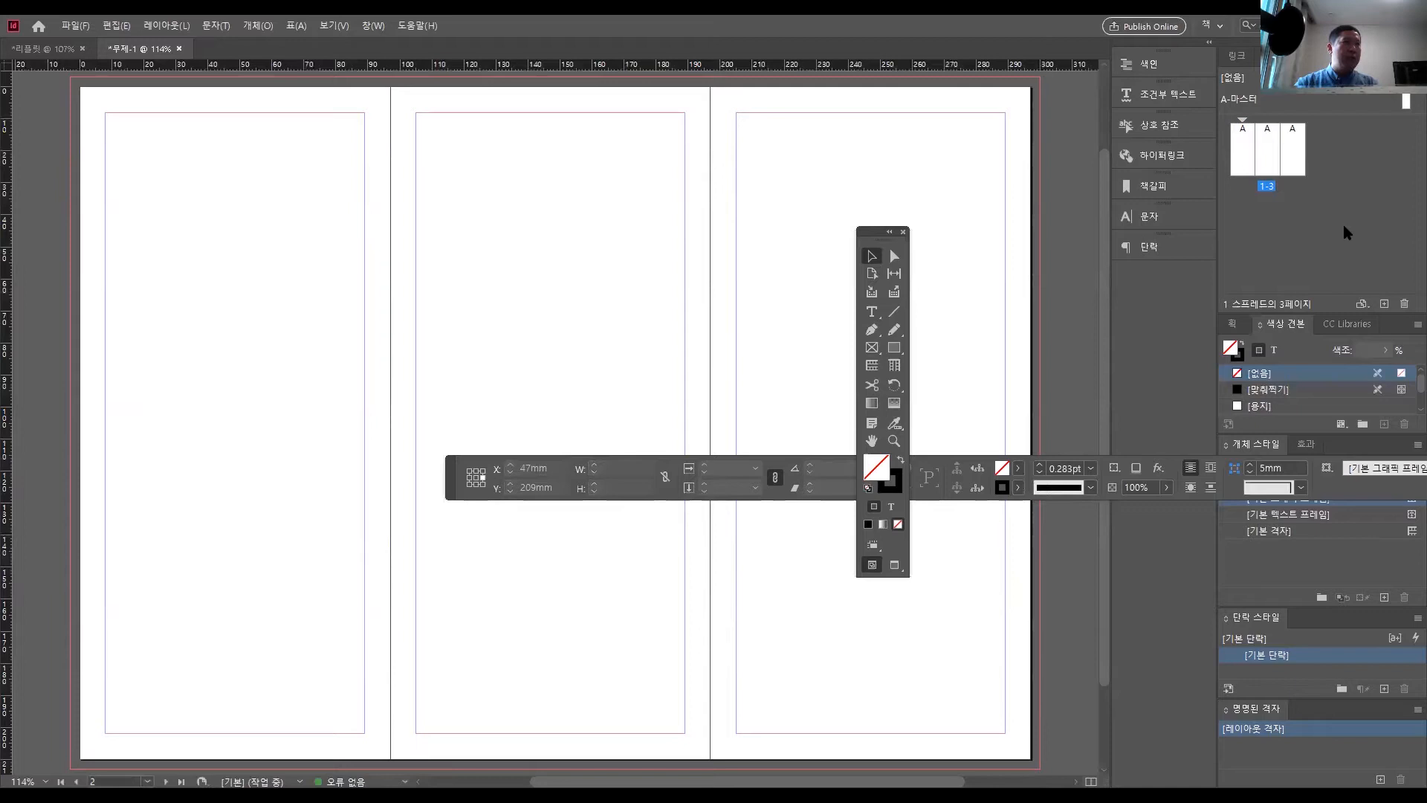
# - Add three new pages below the first spread as single pages 4, 5 and 6
pyautogui.click(1386, 304)
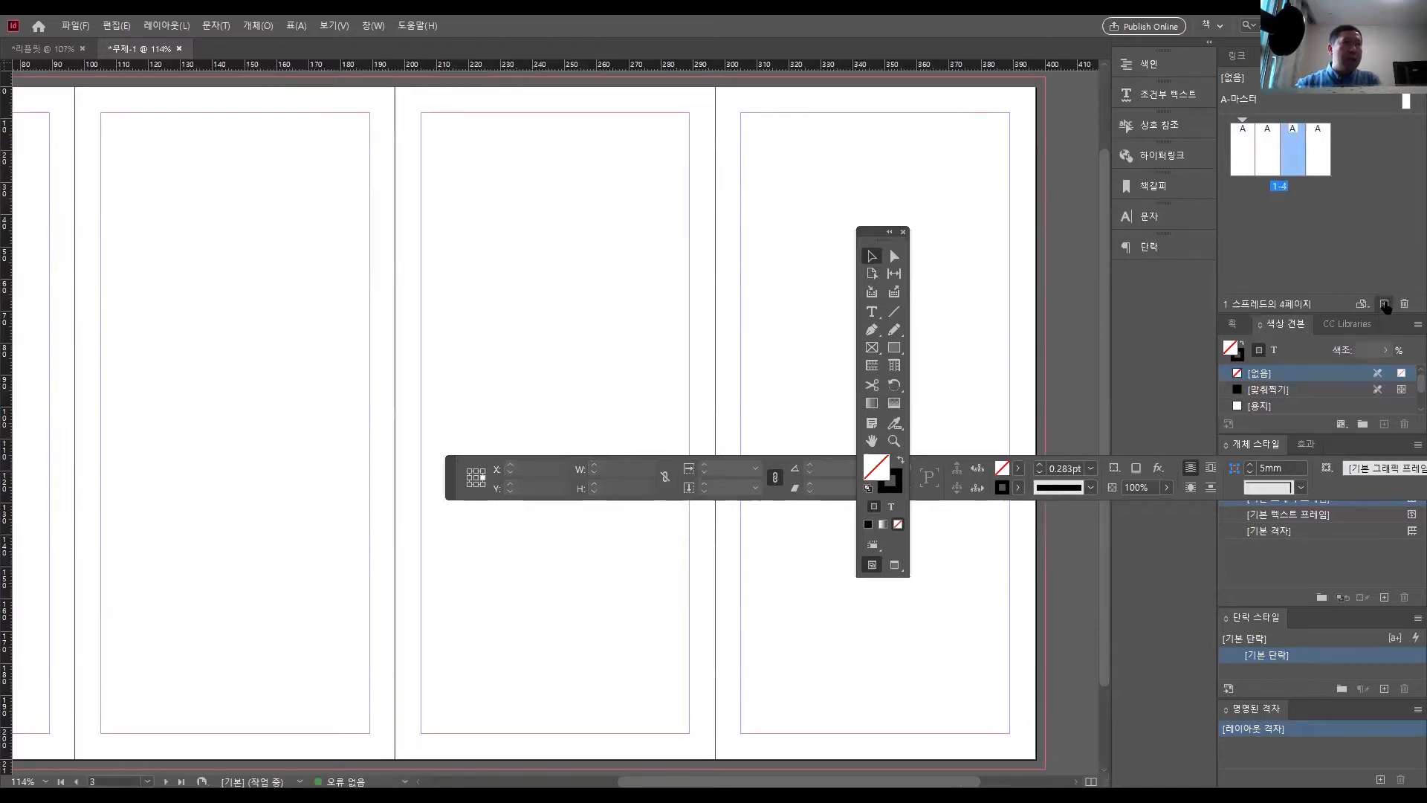
pyautogui.hotkey('ctrl', 'z')
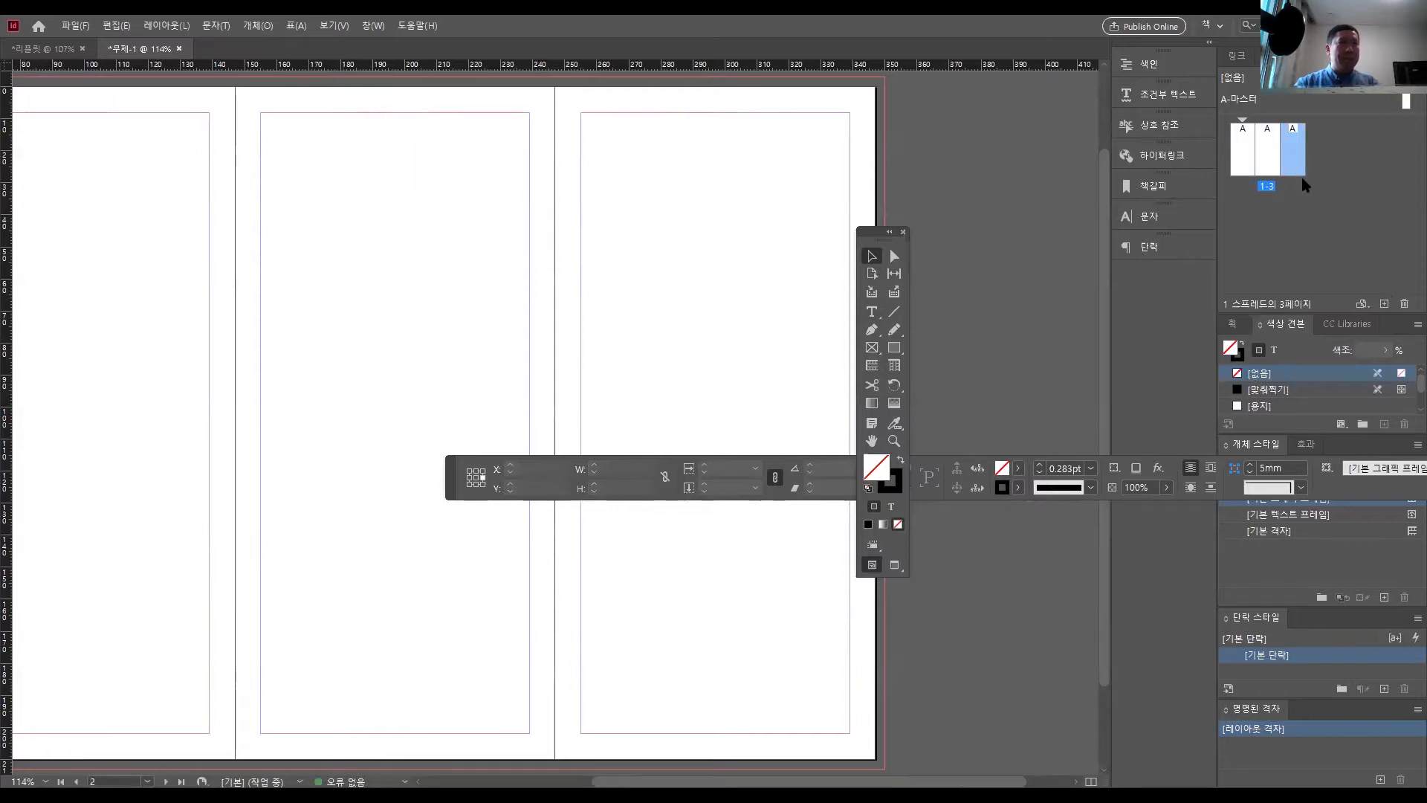
pyautogui.click(1382, 305)
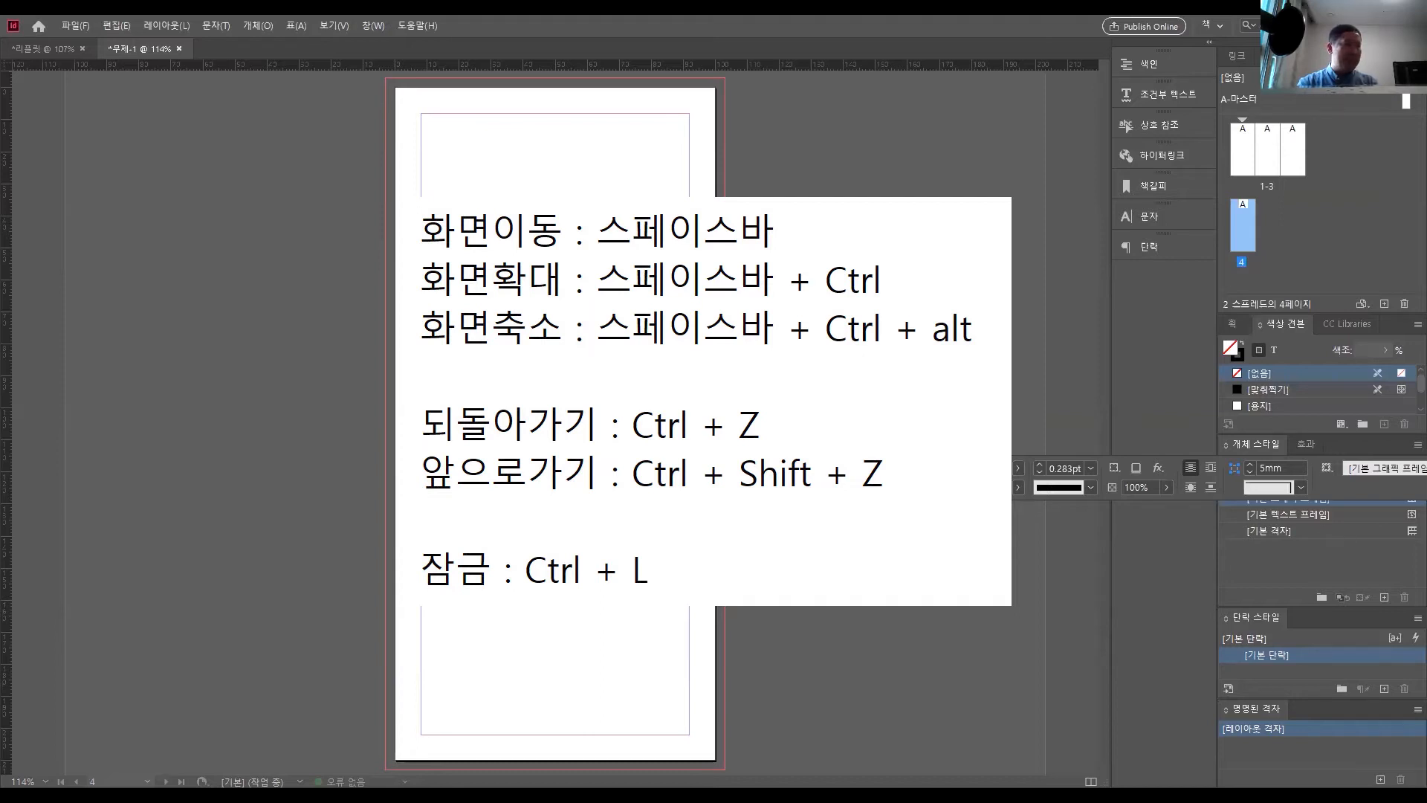
pyautogui.click(117, 26)
pyautogui.click(521, 223)
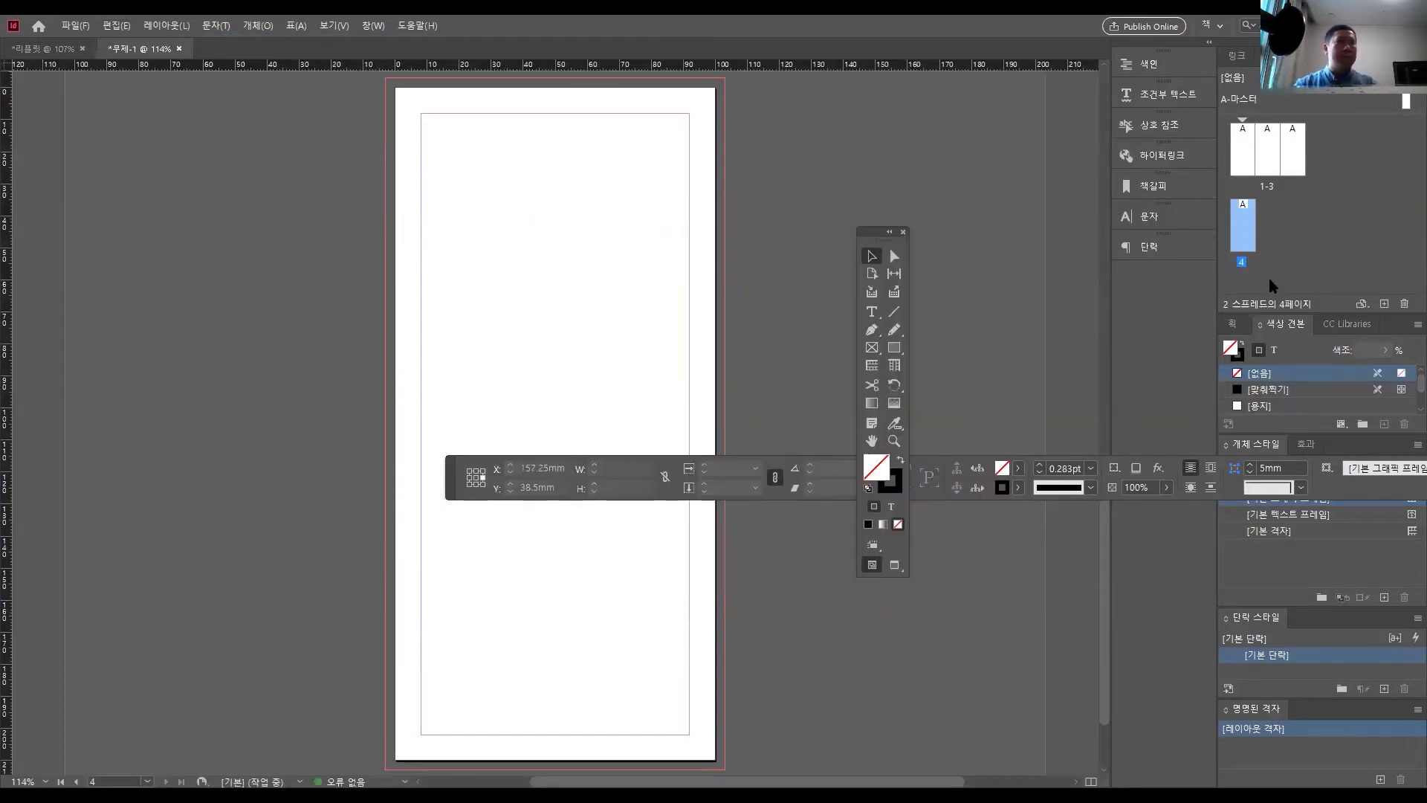
pyautogui.click(1368, 282)
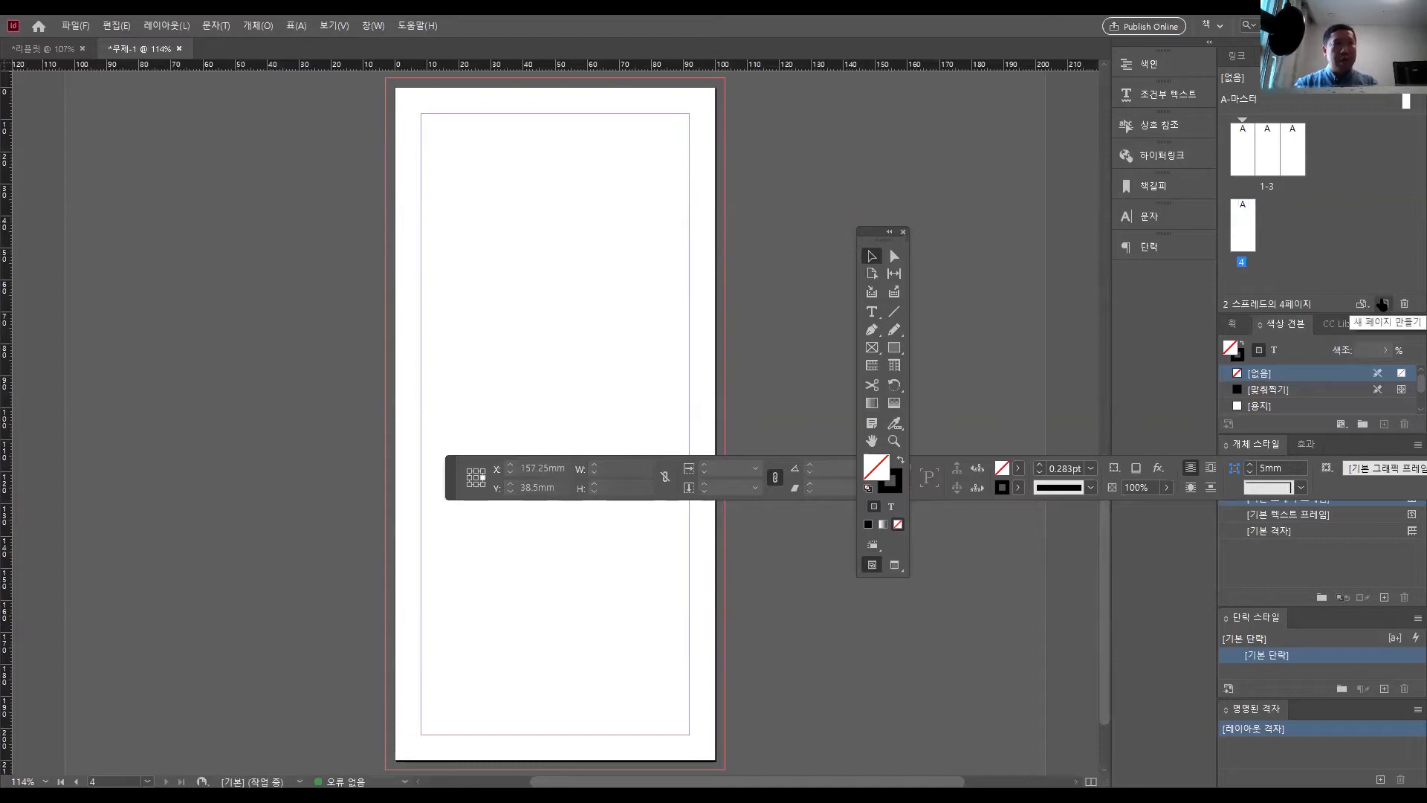
pyautogui.click(1382, 304)
pyautogui.click(1383, 304)
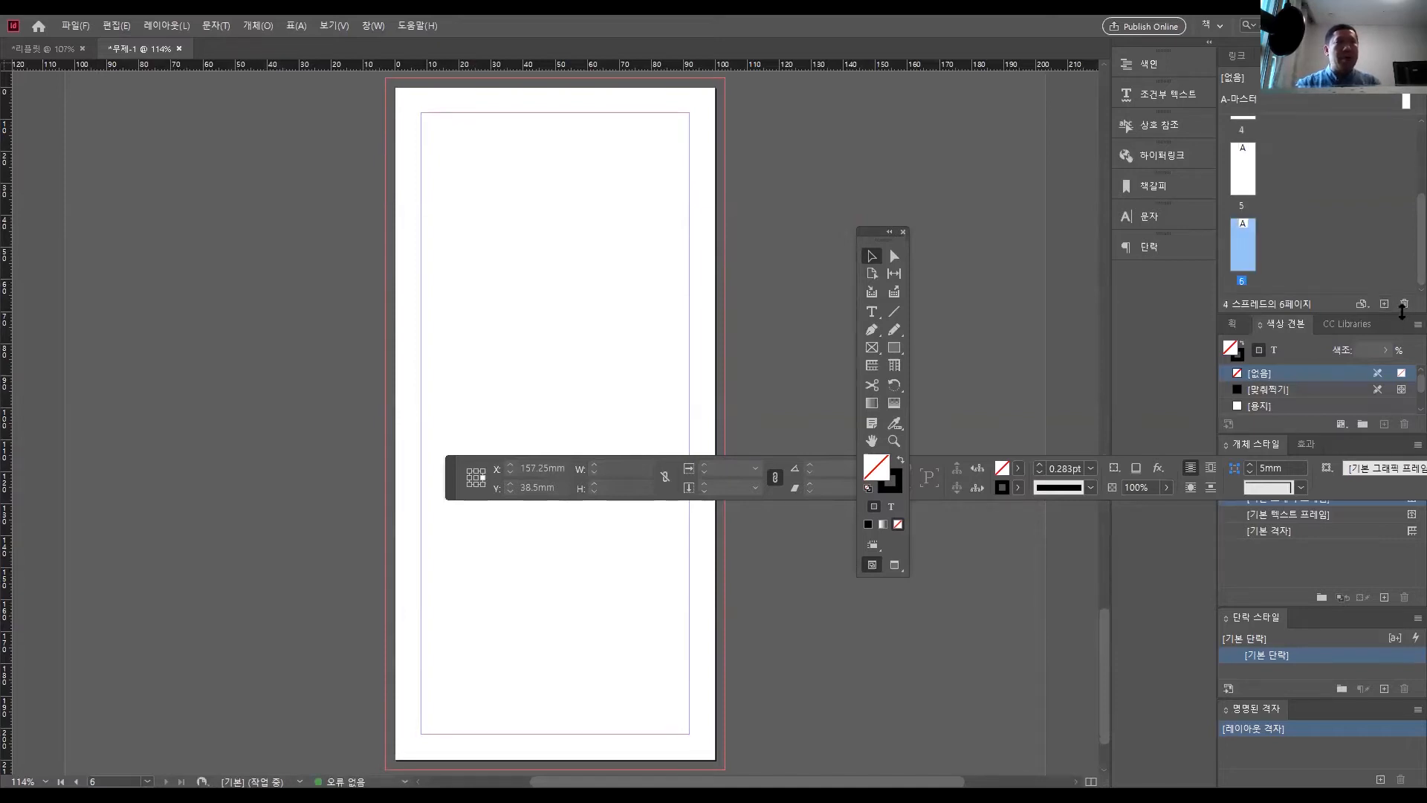
# - Check the shuffle options of pages 4 to 6, and move pages 5 and 6 beside page 4 to form a second three-page spread
pyautogui.scroll(2, 1319, 241)
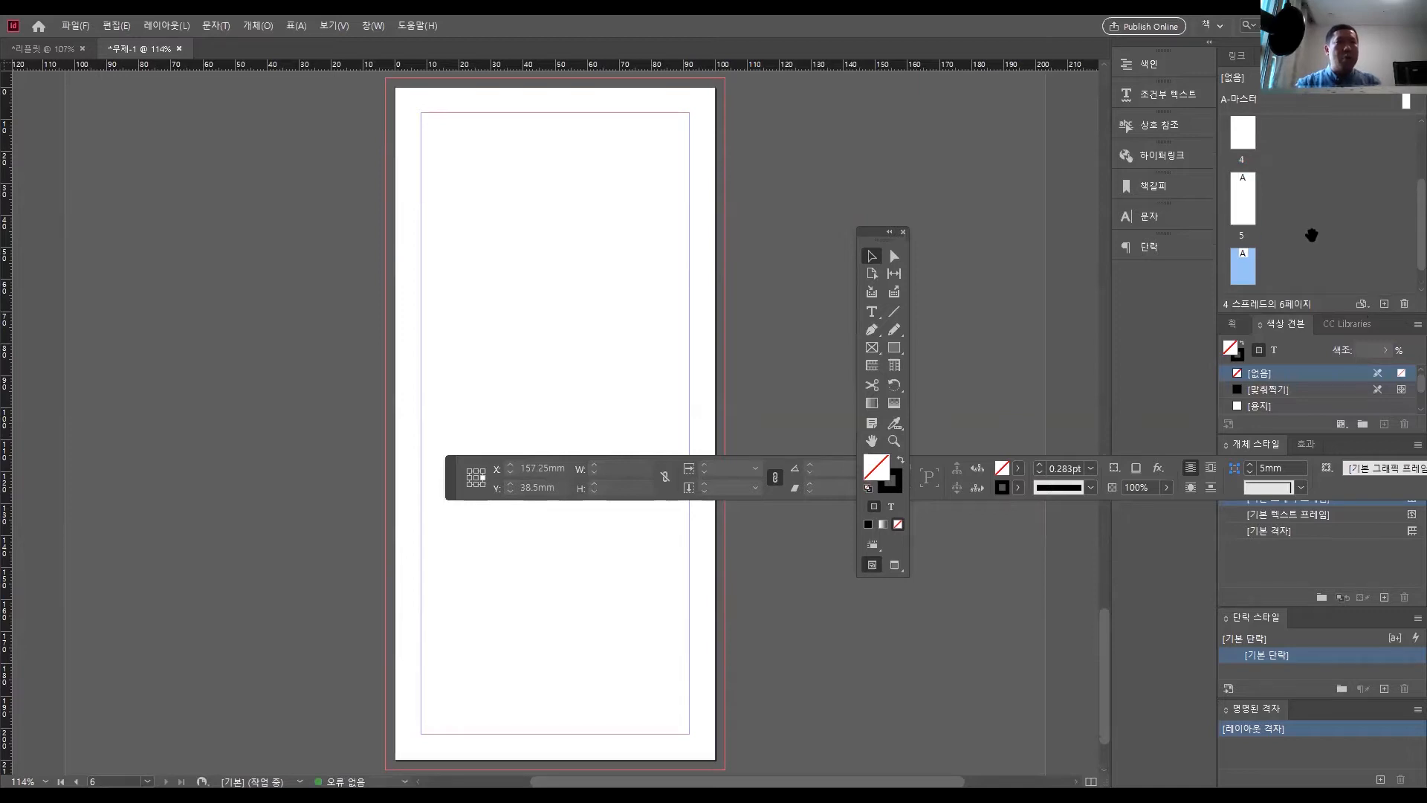
pyautogui.click(1243, 147)
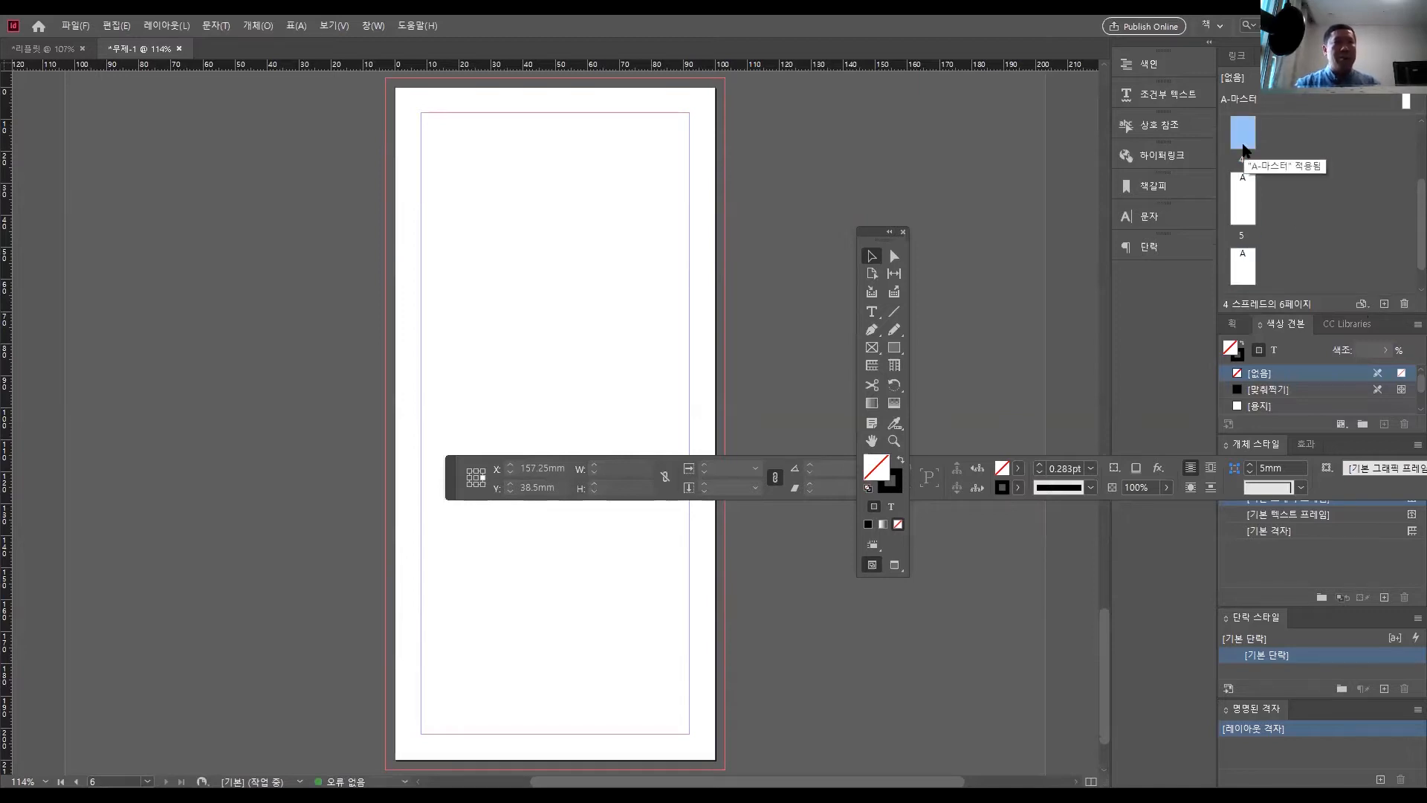
pyautogui.keyDown('shift'); pyautogui.click(1240, 279); pyautogui.keyUp('shift')
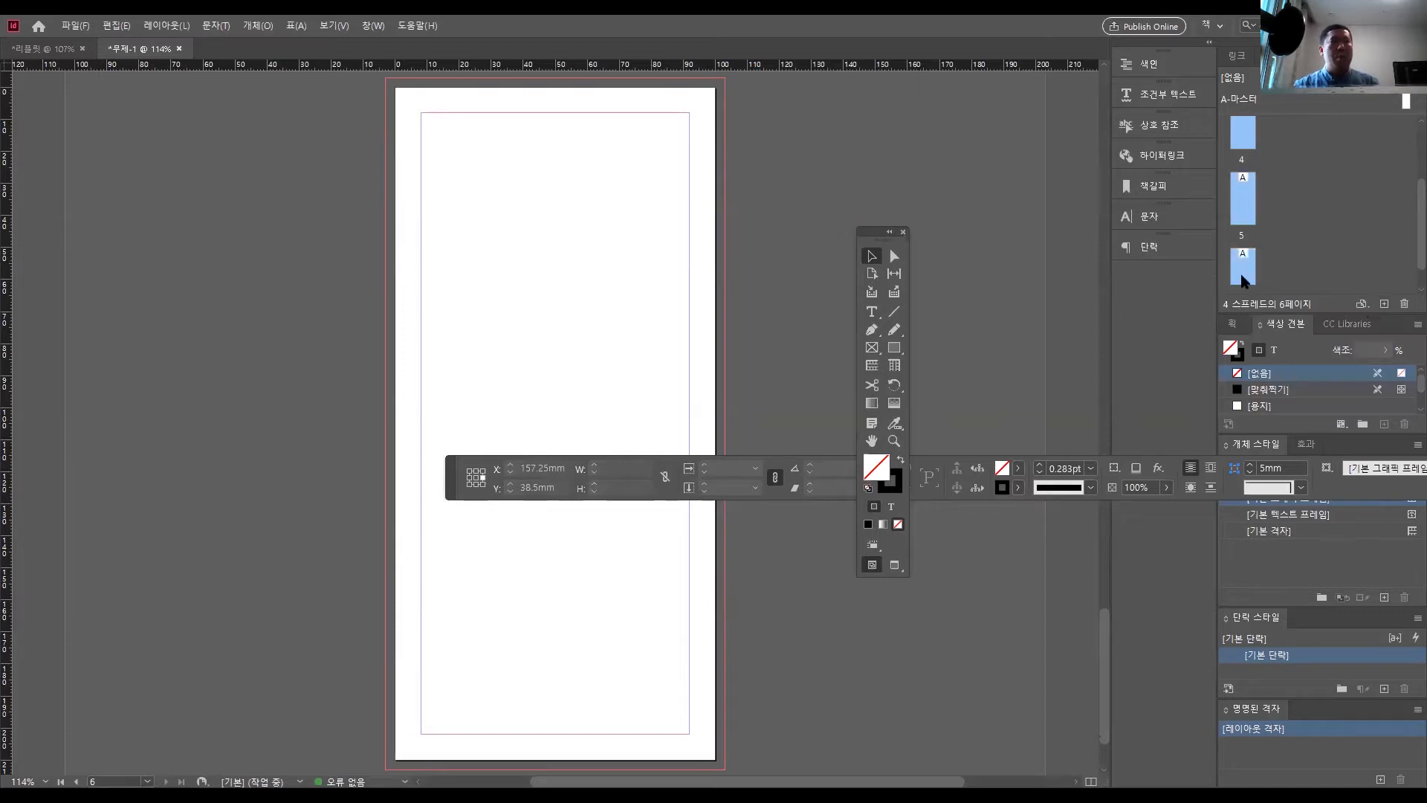
pyautogui.rightClick(1240, 279)
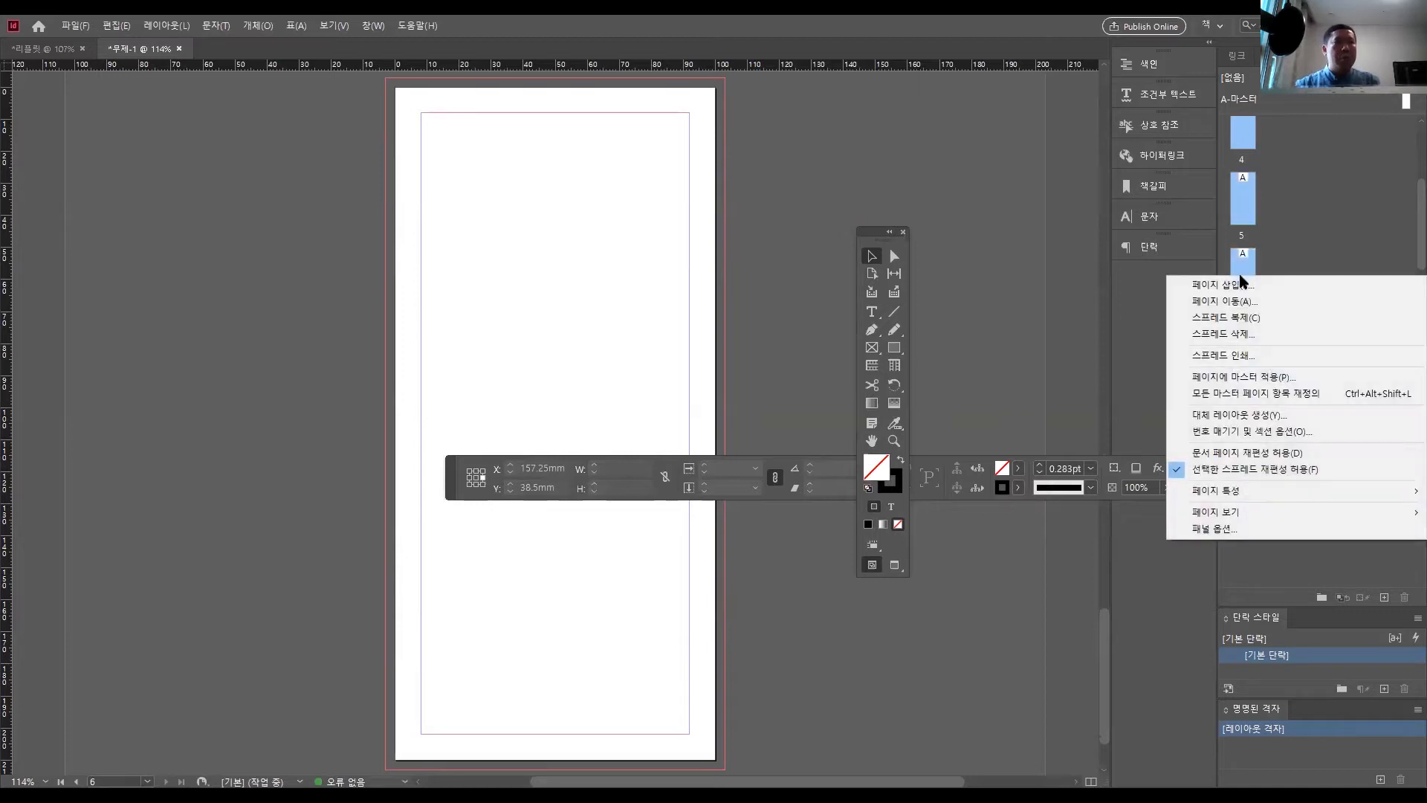
pyautogui.click(1289, 452)
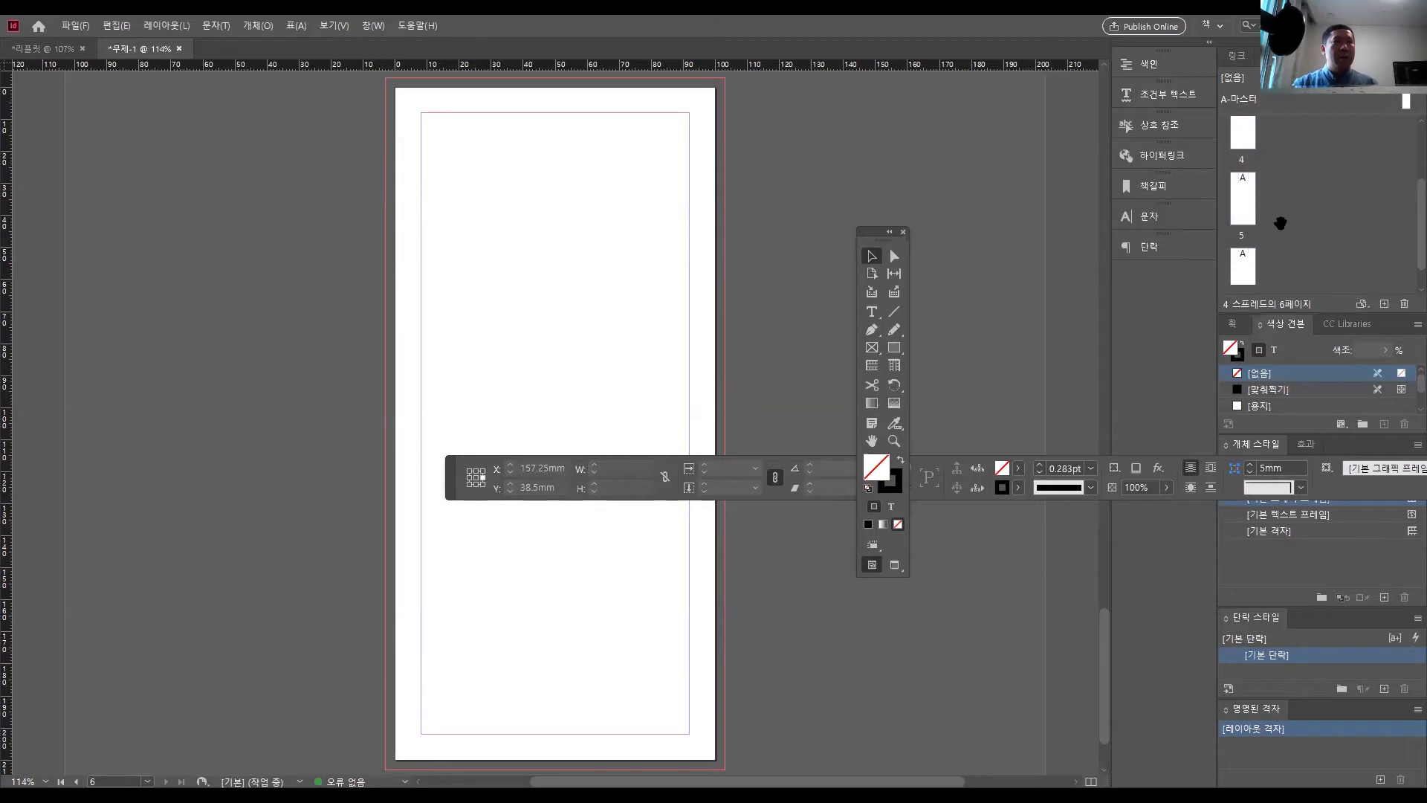
pyautogui.moveTo(1249, 215); pyautogui.dragTo(1261, 137)
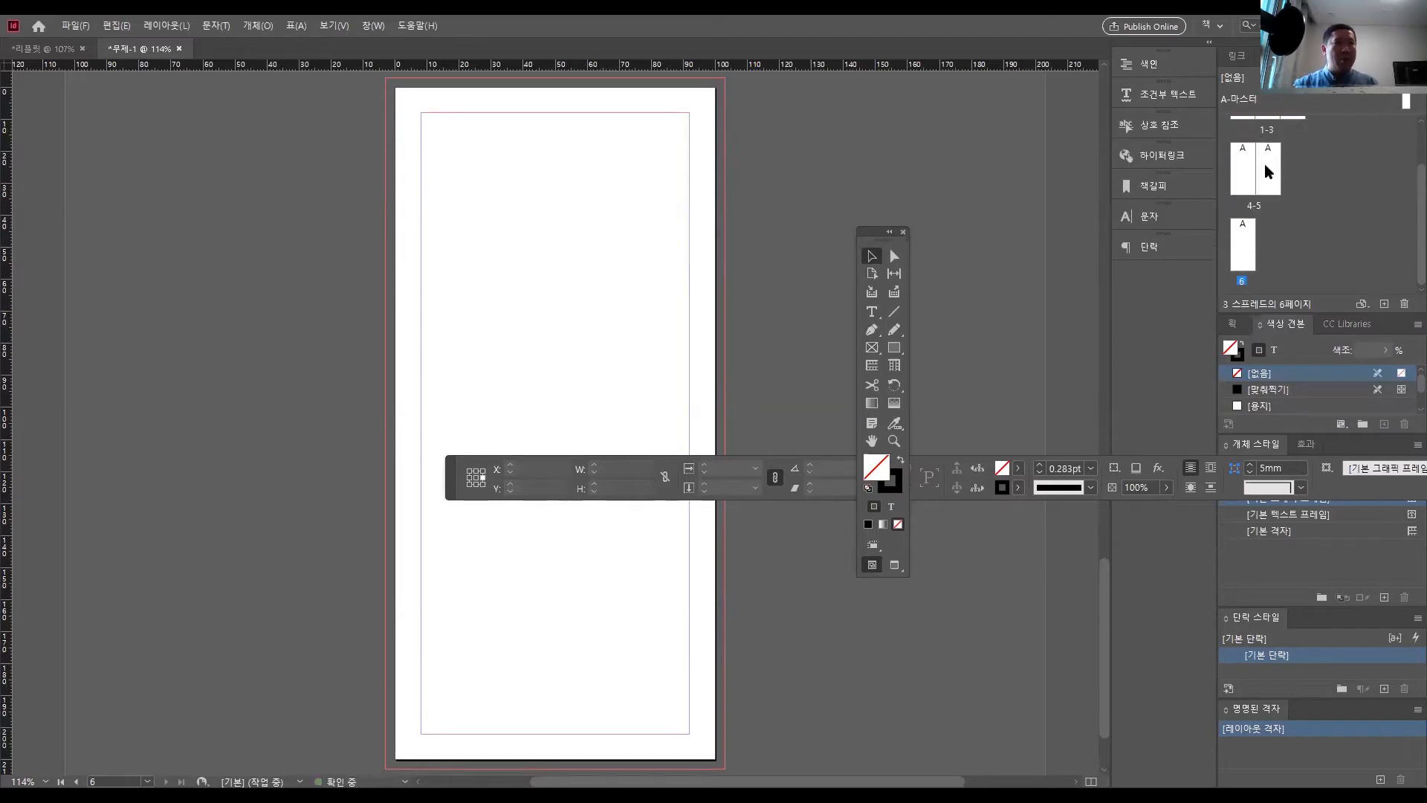
pyautogui.click(1249, 264)
pyautogui.moveTo(1242, 250); pyautogui.dragTo(1286, 172)
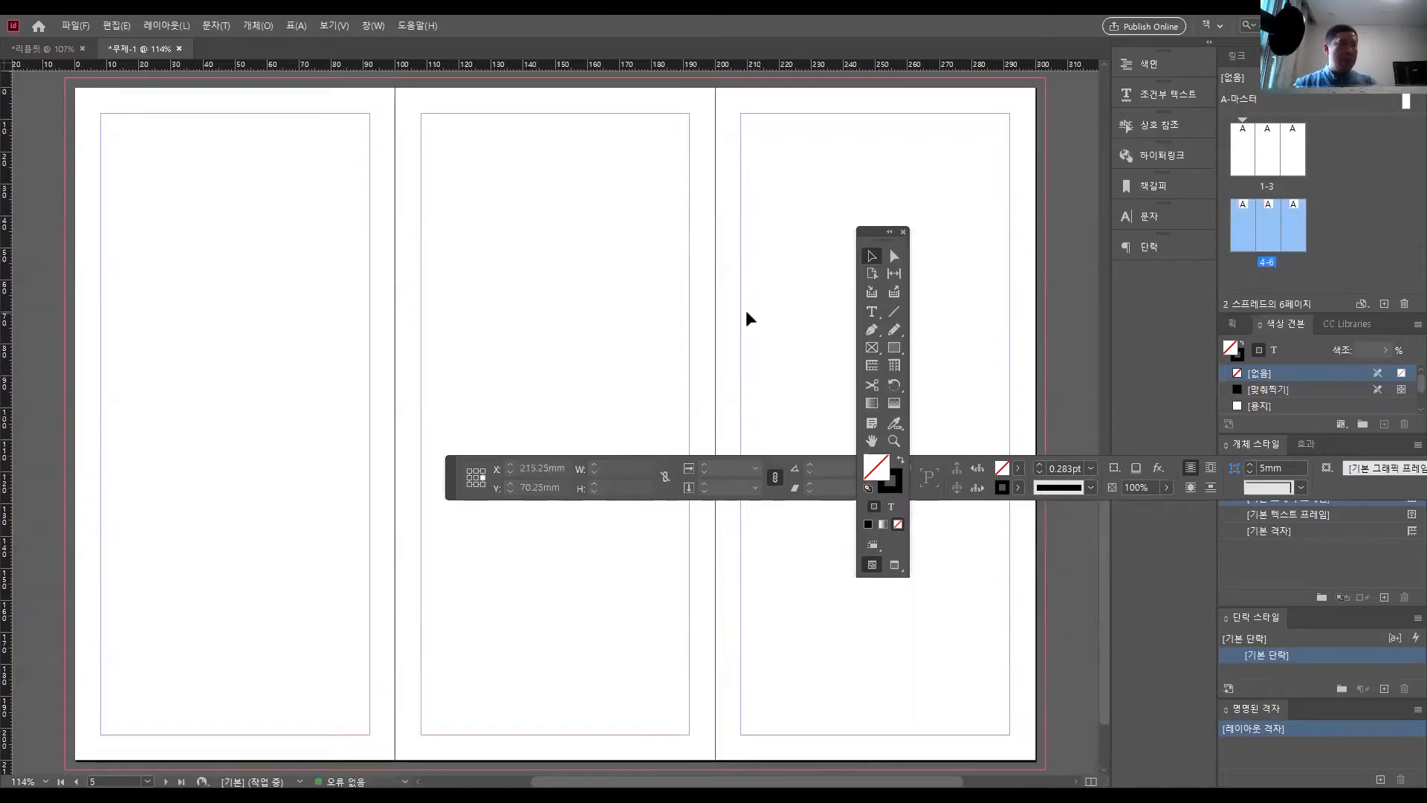
# - Practise zooming the layout in and out, ending with both three-page spreads in view together
pyautogui.hotkey('ctrl', 'space')
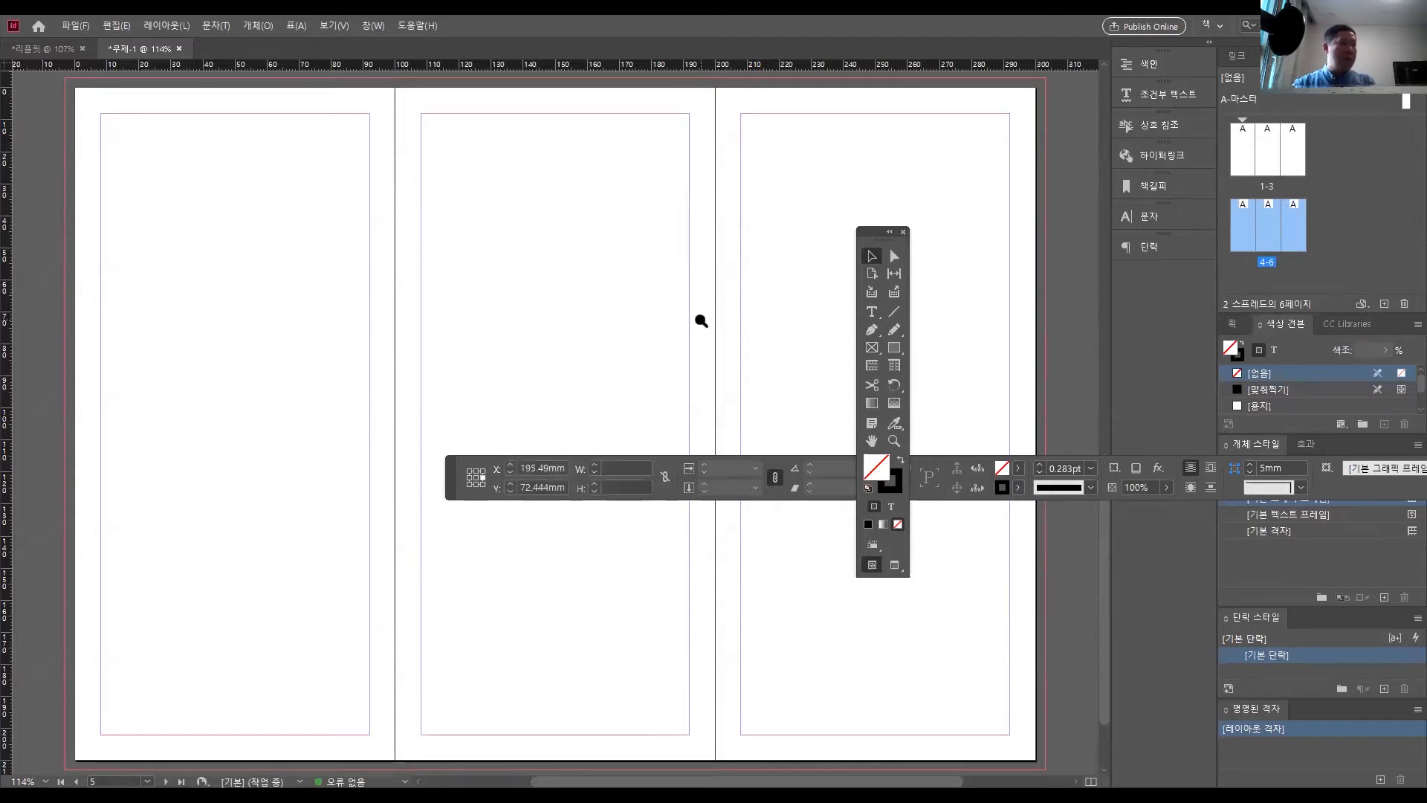
pyautogui.keyDown('ctrl'); pyautogui.doubleClick(701, 319); pyautogui.keyUp('ctrl')
pyautogui.keyDown('ctrl'); pyautogui.click(672, 329); pyautogui.keyUp('ctrl')
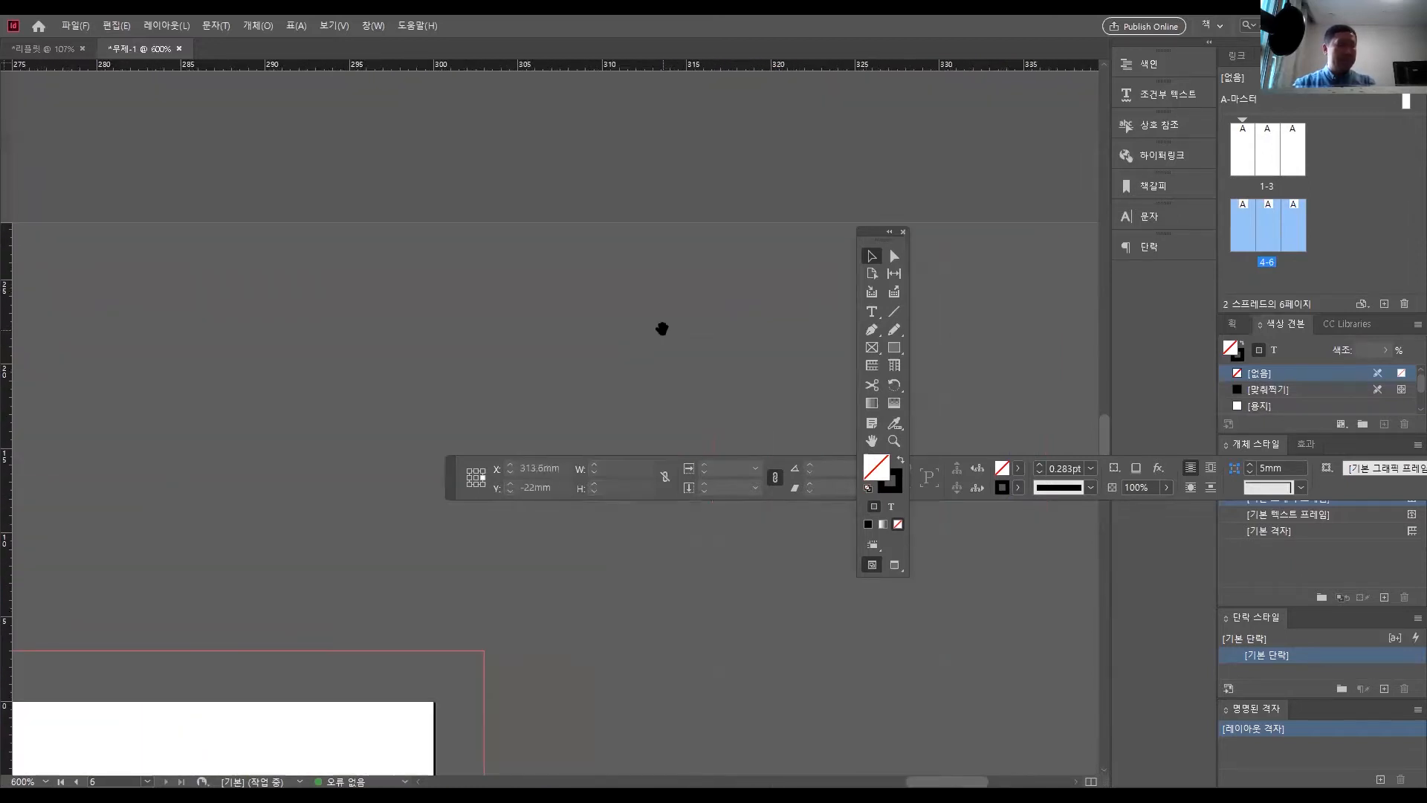
pyautogui.hotkey('ctrl', 'alt', 'space')
pyautogui.keyDown('ctrl'); pyautogui.keyDown('alt'); pyautogui.click(645, 338); pyautogui.keyUp('alt'); pyautogui.keyUp('ctrl')
pyautogui.keyDown('ctrl'); pyautogui.keyDown('alt'); pyautogui.click(644, 338); pyautogui.keyUp('alt'); pyautogui.keyUp('ctrl')
pyautogui.keyDown('ctrl'); pyautogui.keyDown('alt'); pyautogui.click(644, 339); pyautogui.keyUp('alt'); pyautogui.keyUp('ctrl')
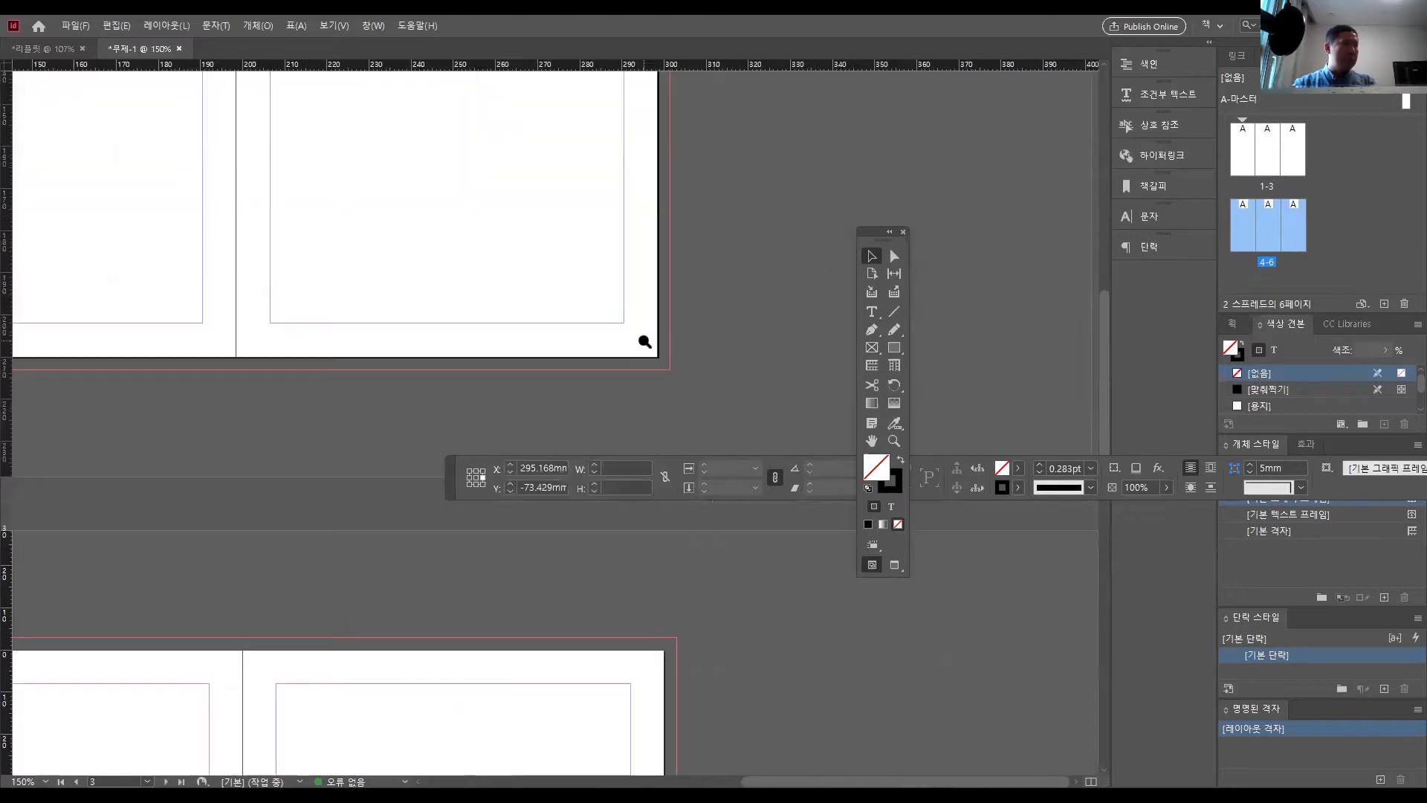
pyautogui.keyDown('ctrl'); pyautogui.keyDown('alt'); pyautogui.click(644, 341); pyautogui.keyUp('alt'); pyautogui.keyUp('ctrl')
pyautogui.keyDown('ctrl'); pyautogui.keyDown('alt'); pyautogui.click(645, 341); pyautogui.keyUp('alt'); pyautogui.keyUp('ctrl')
pyautogui.keyDown('ctrl'); pyautogui.keyDown('alt'); pyautogui.click(645, 342); pyautogui.keyUp('alt'); pyautogui.keyUp('ctrl')
pyautogui.keyDown('ctrl'); pyautogui.keyDown('alt'); pyautogui.click(647, 339); pyautogui.keyUp('alt'); pyautogui.keyUp('ctrl')
pyautogui.keyDown('ctrl'); pyautogui.keyDown('alt'); pyautogui.click(647, 339); pyautogui.keyUp('alt'); pyautogui.keyUp('ctrl')
pyautogui.scroll(-2, 647, 338)
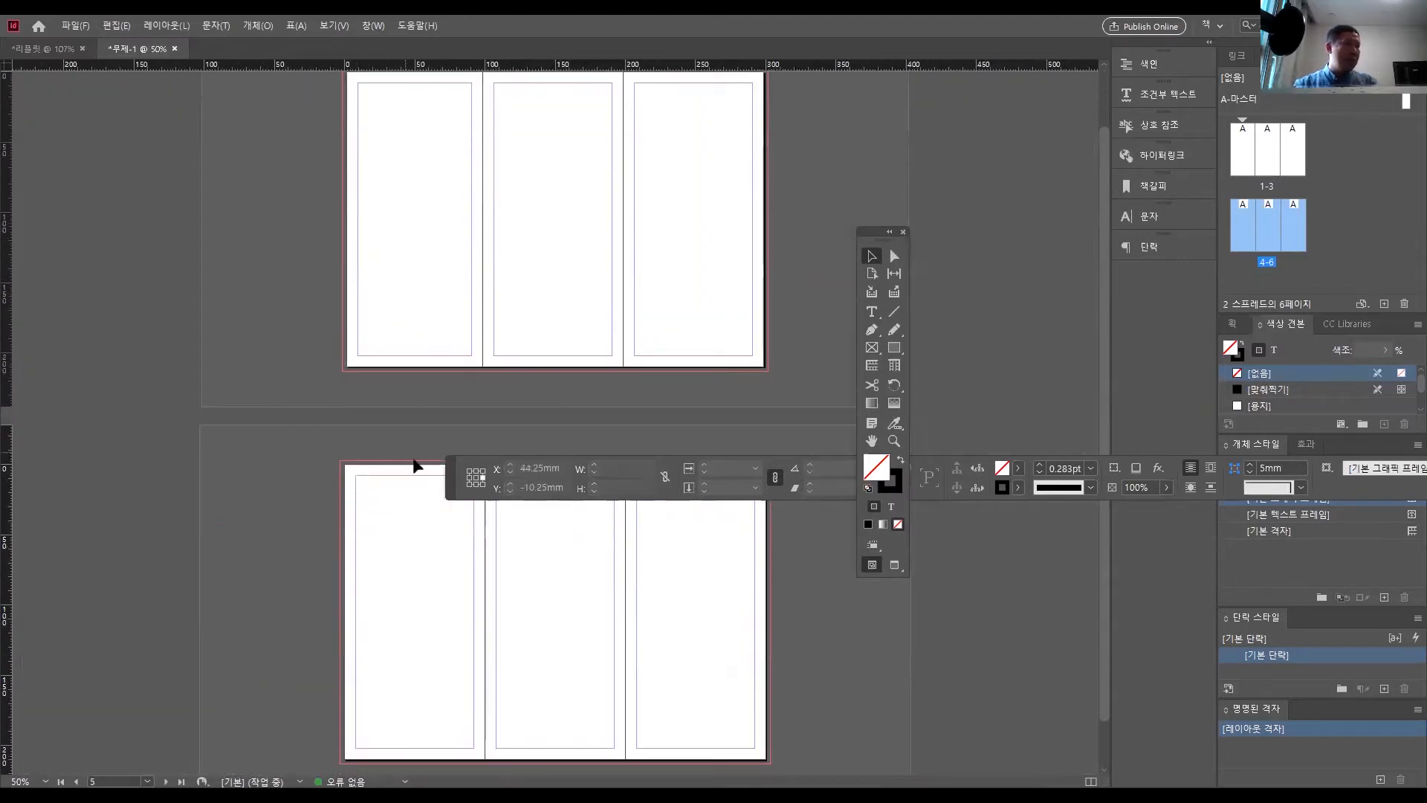
# - Dock the Control panel above the layout and select page 6, the last page of the second spread, with the Page tool
pyautogui.moveTo(456, 479); pyautogui.dragTo(327, 53)
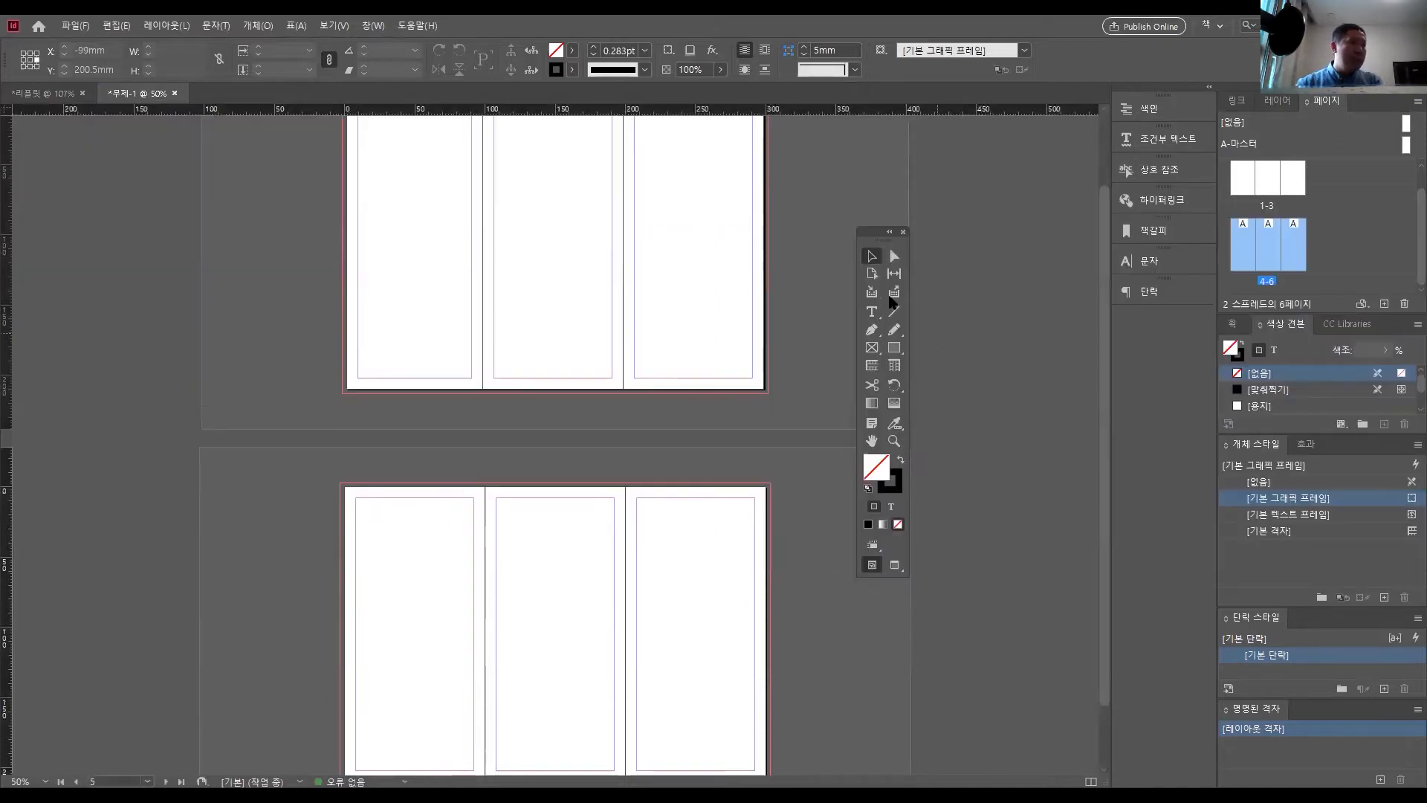
pyautogui.click(872, 273)
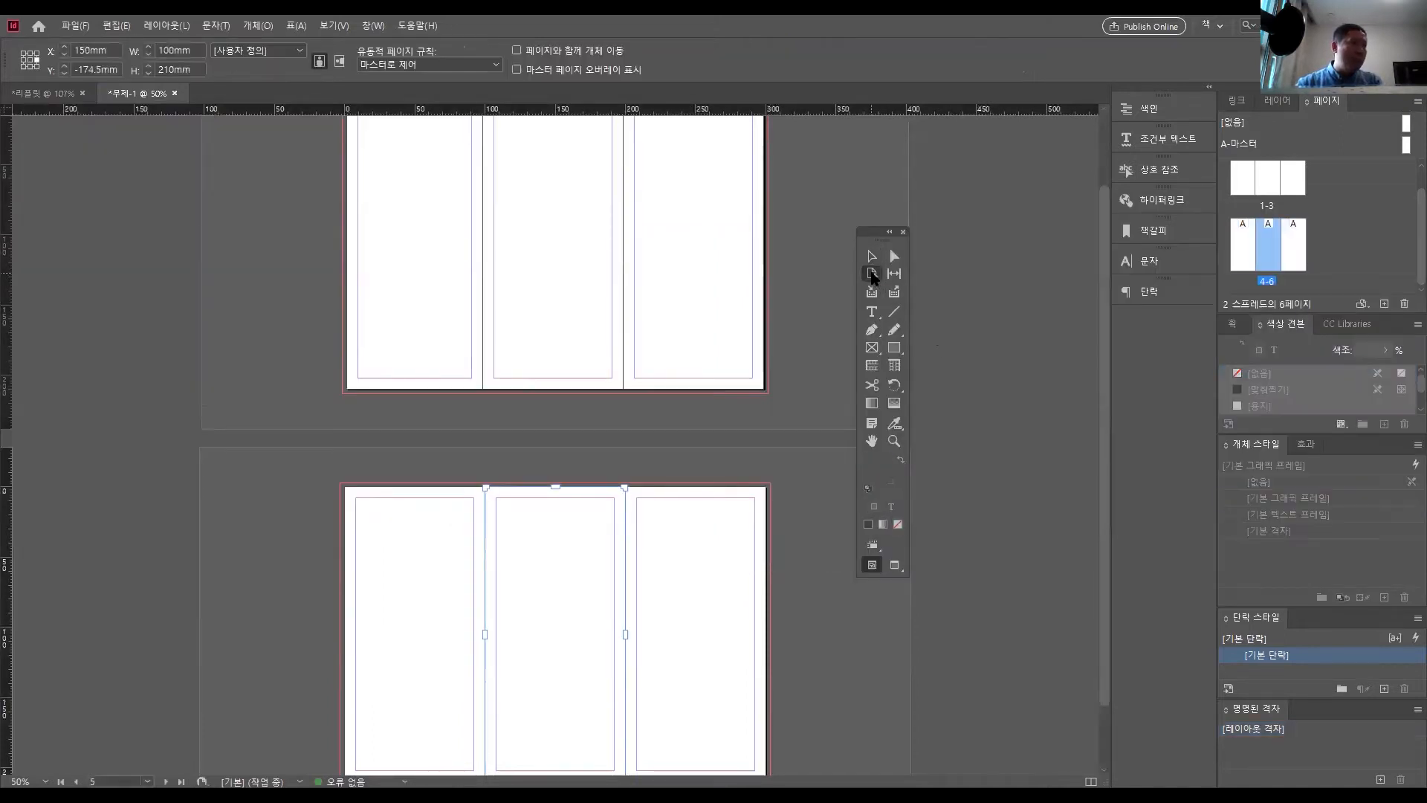
pyautogui.click(1294, 245)
pyautogui.scroll(-2, 736, 532)
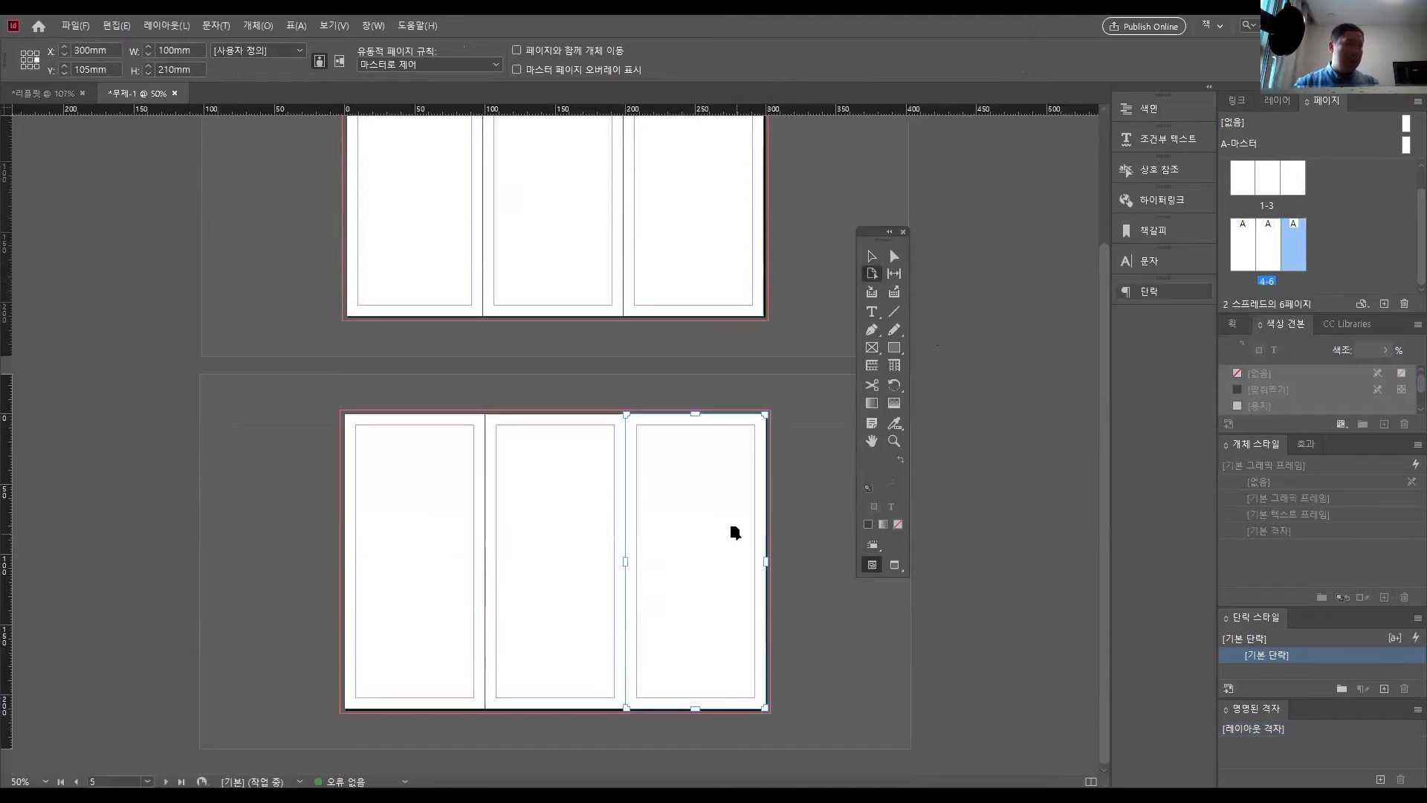
pyautogui.hotkey('ctrl', 'alt', '0')
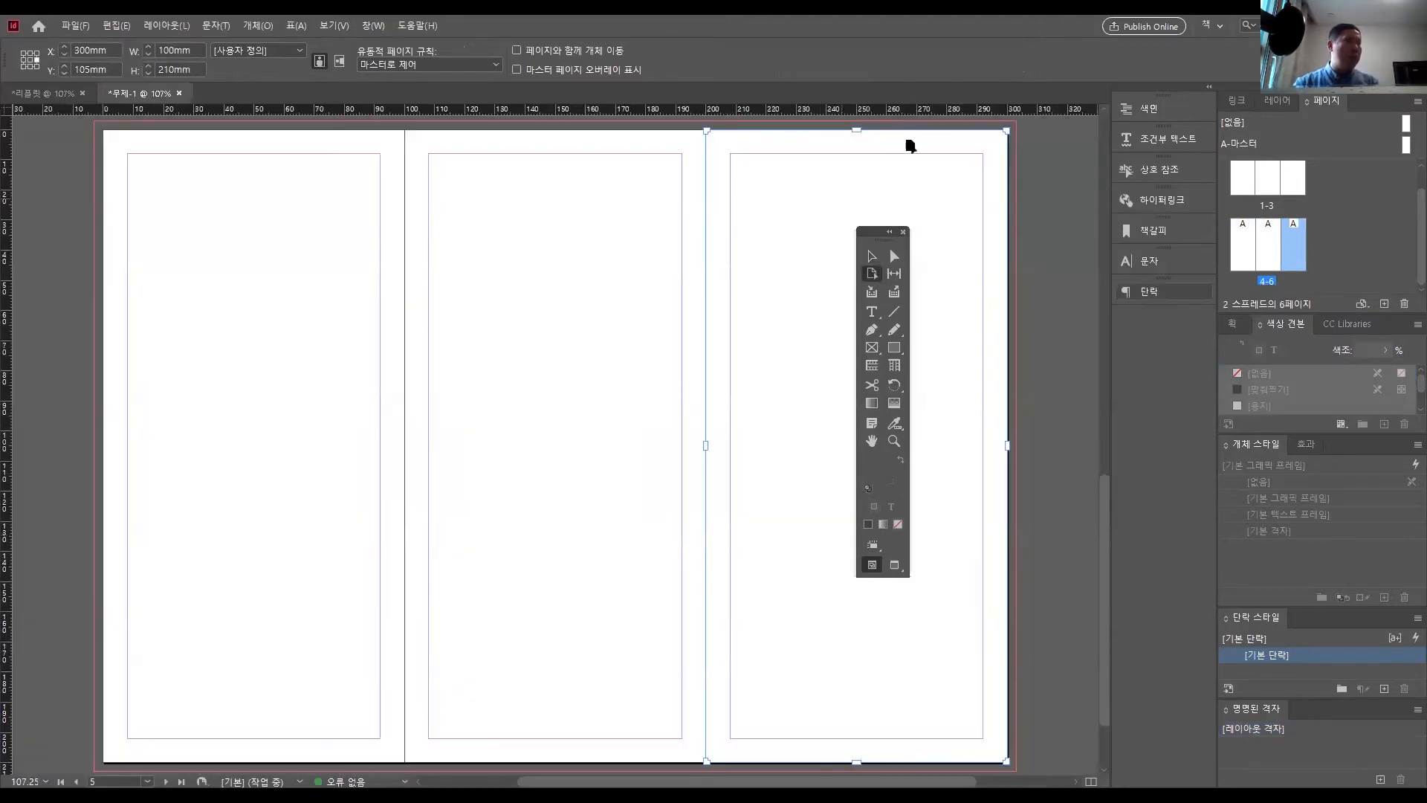
# - Float the Control panel over the layout and set page 6's width to 97 mm from its middle-left reference point
pyautogui.moveTo(879, 236); pyautogui.dragTo(8, 285)
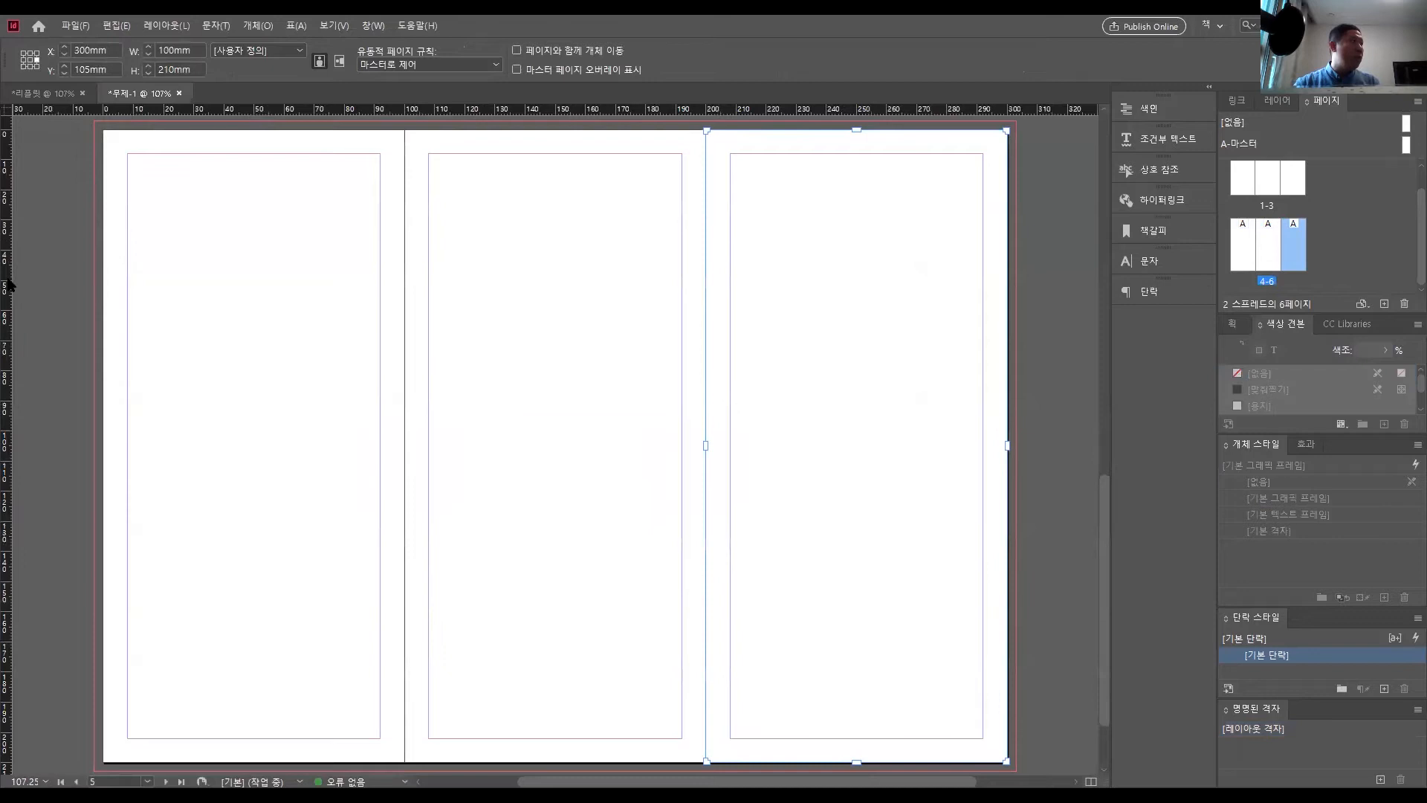
pyautogui.moveTo(6, 58); pyautogui.dragTo(490, 493)
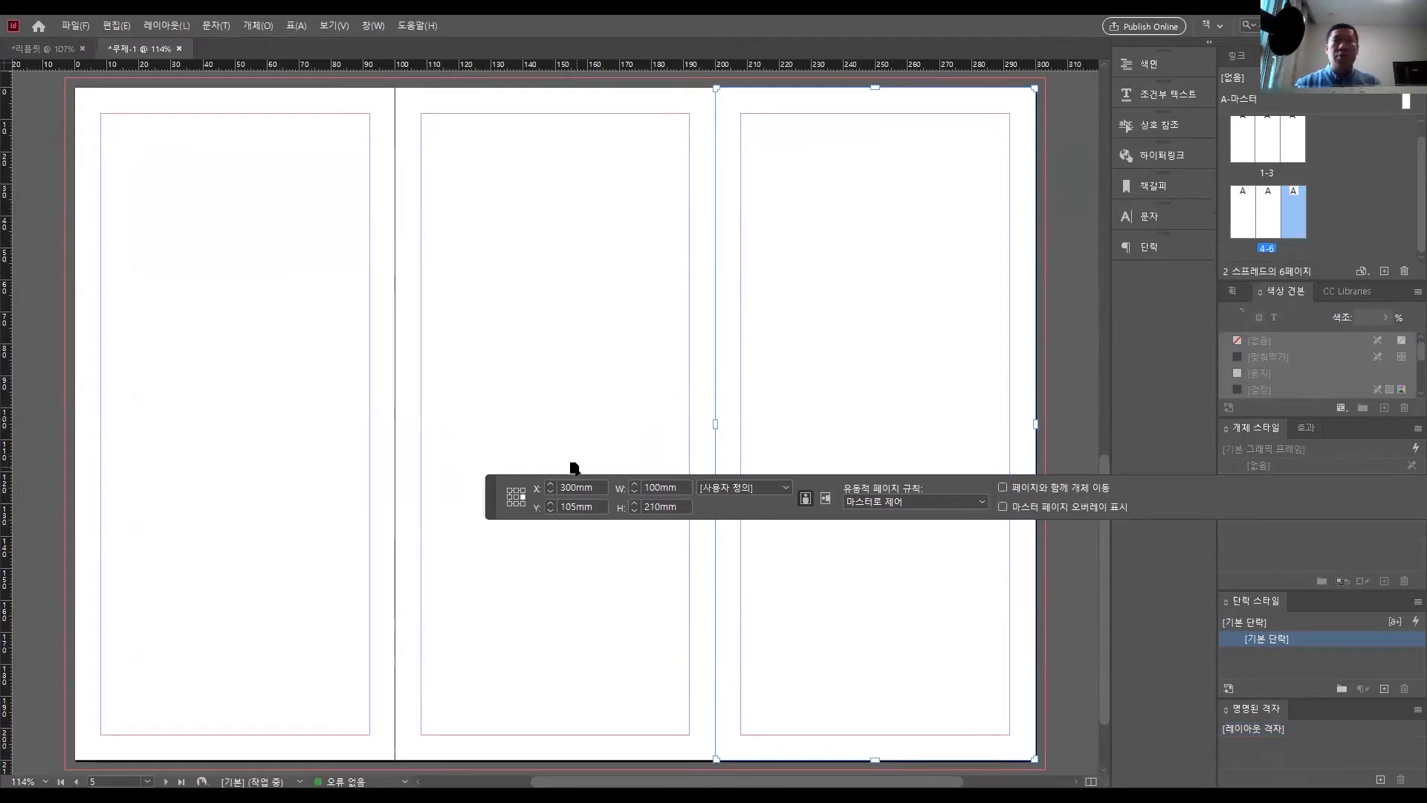
pyautogui.click(510, 498)
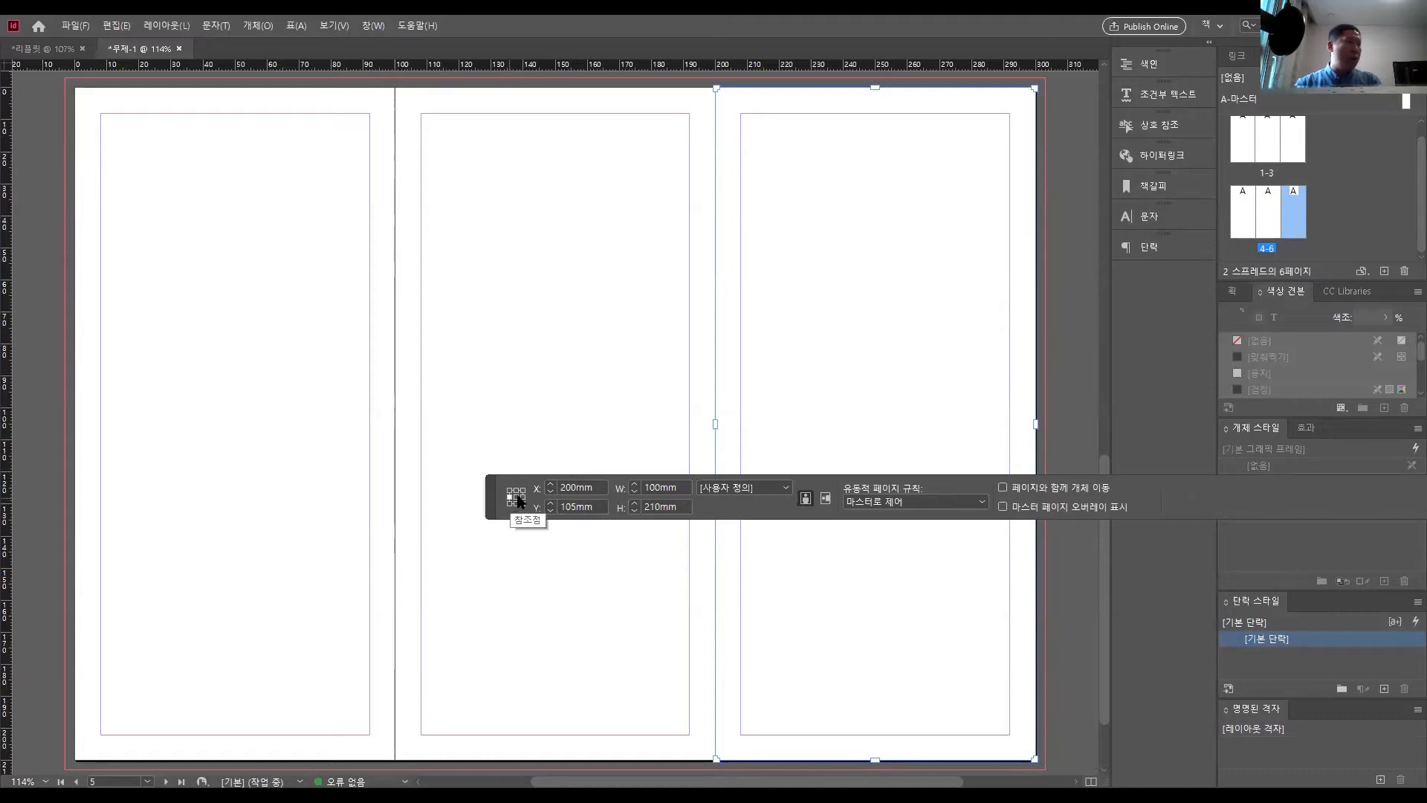
pyautogui.doubleClick(638, 488)
pyautogui.write('9mm7')
pyautogui.press('Return')
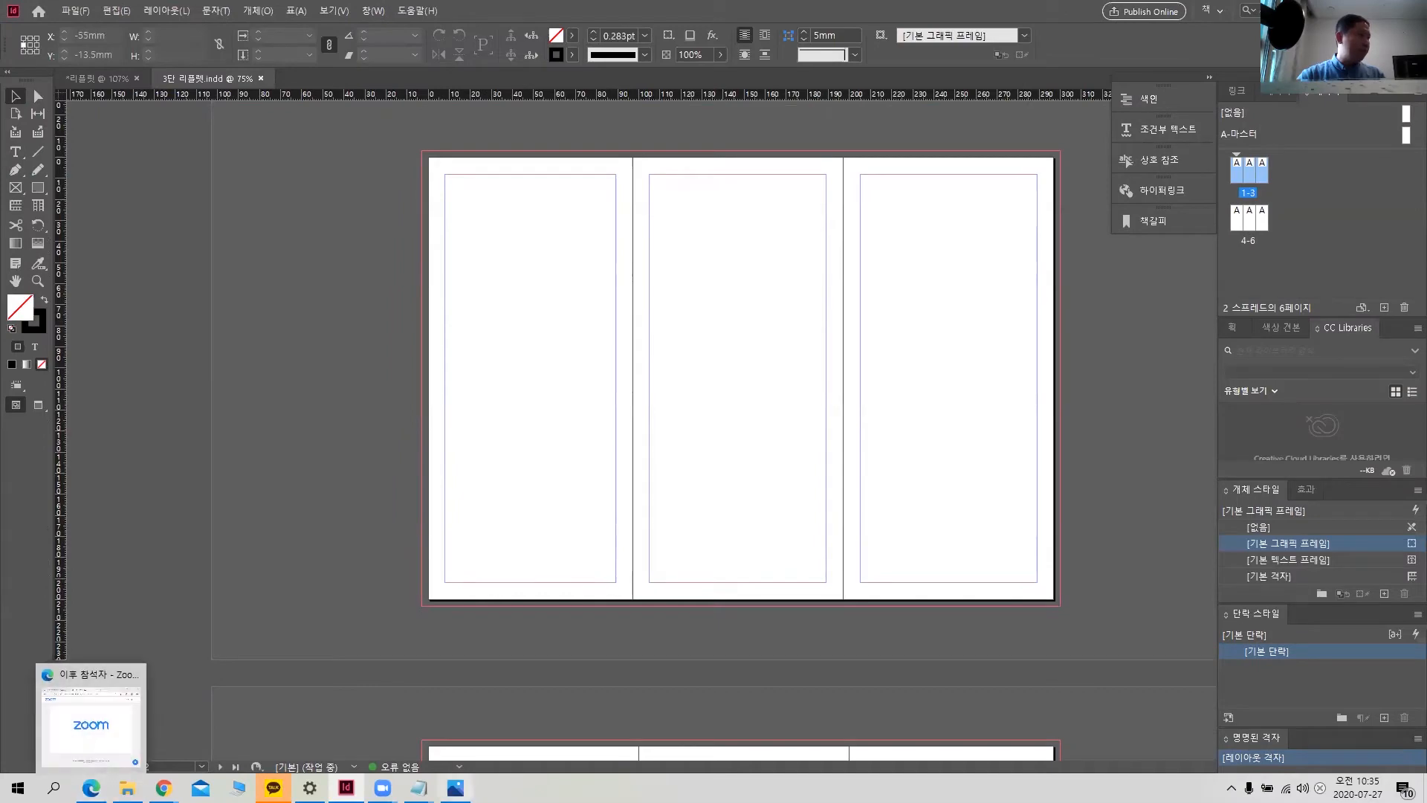
# - View the finished leaflet design 리플릿_1.jpg in the Photos app, and return to InDesign to float the Tools panel over the layout
pyautogui.click(455, 788)
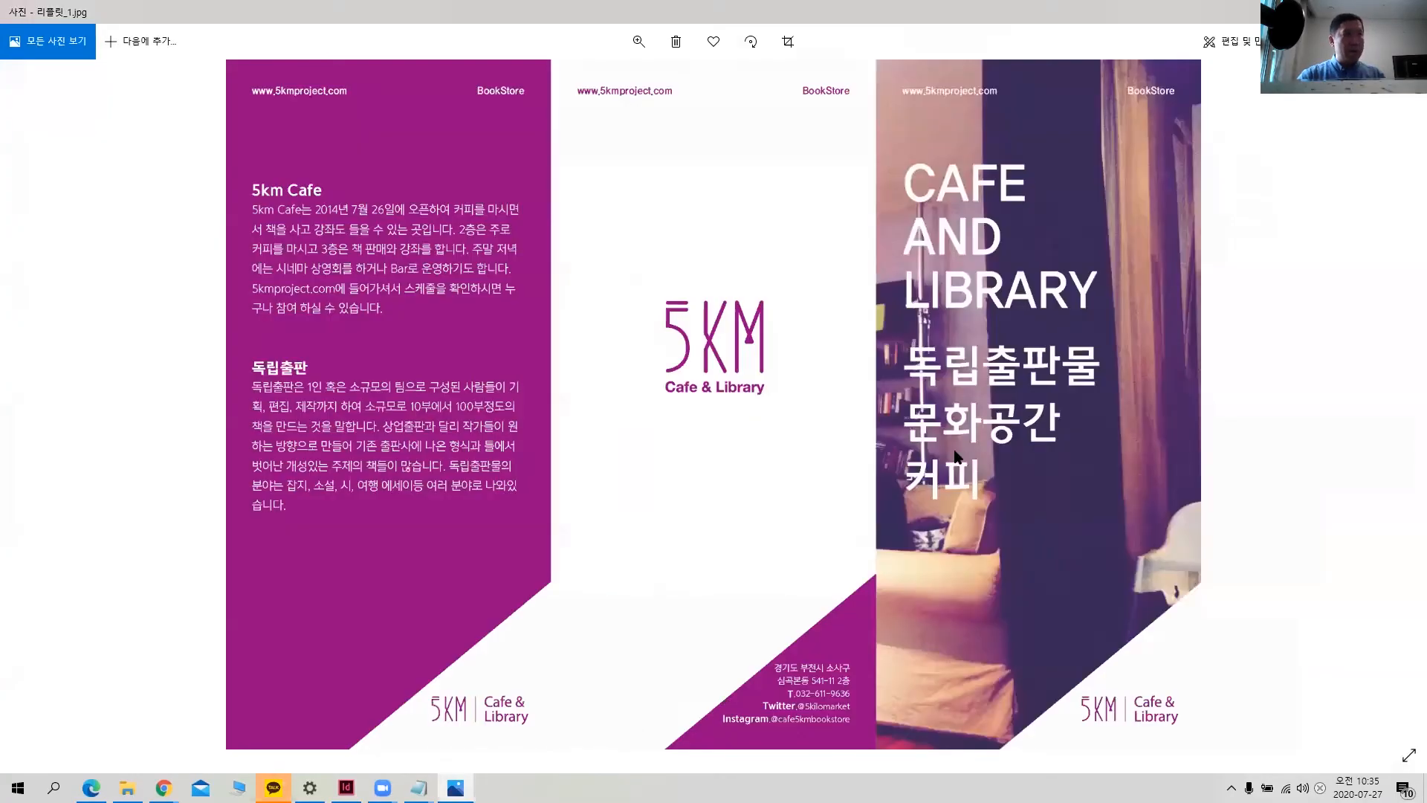
pyautogui.hotkey('alt', 'Tab')
pyautogui.moveTo(34, 88); pyautogui.dragTo(630, 223)
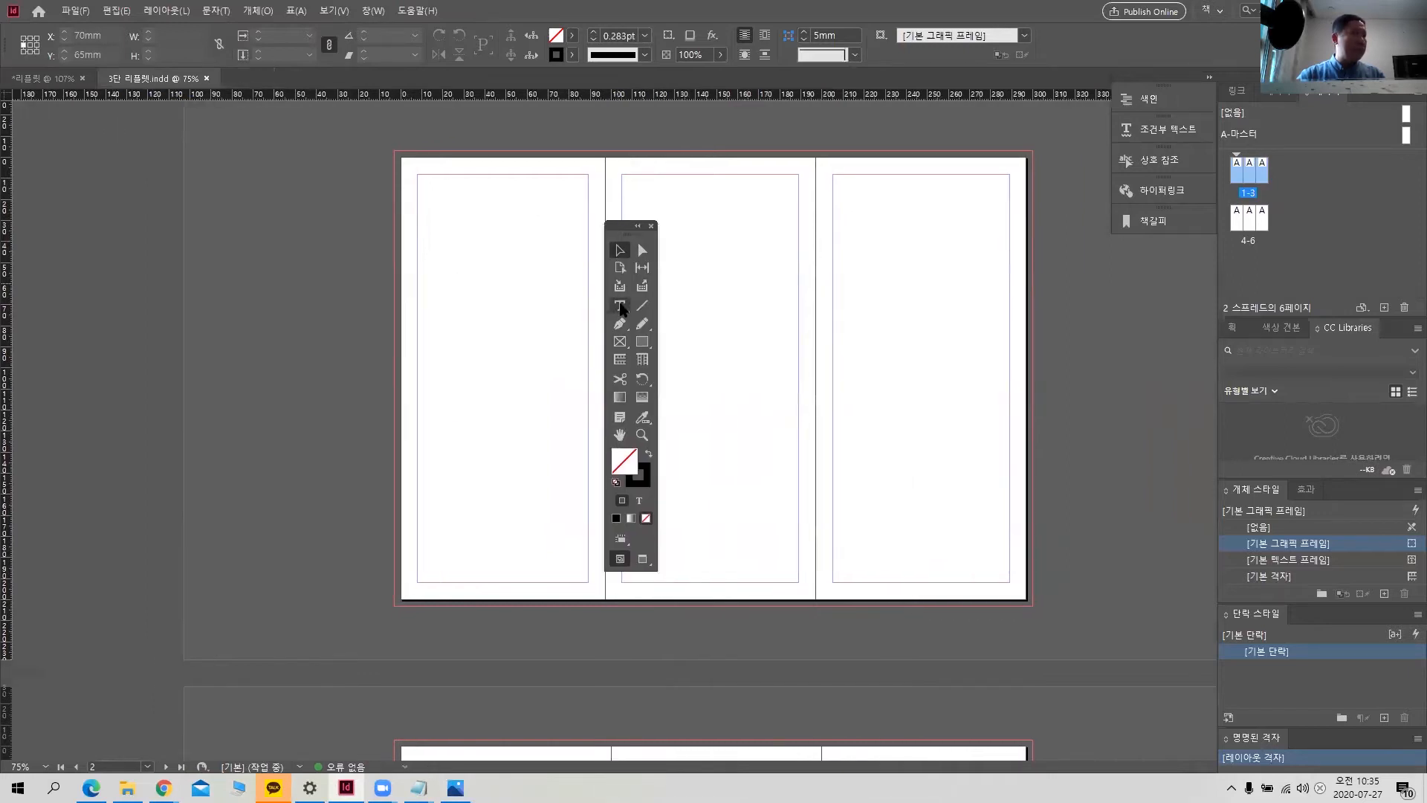
# - Draw a rectangle frame of 102.5 × 216 mm over the first spread's third page, extending to the outer bleed edges
pyautogui.click(620, 342)
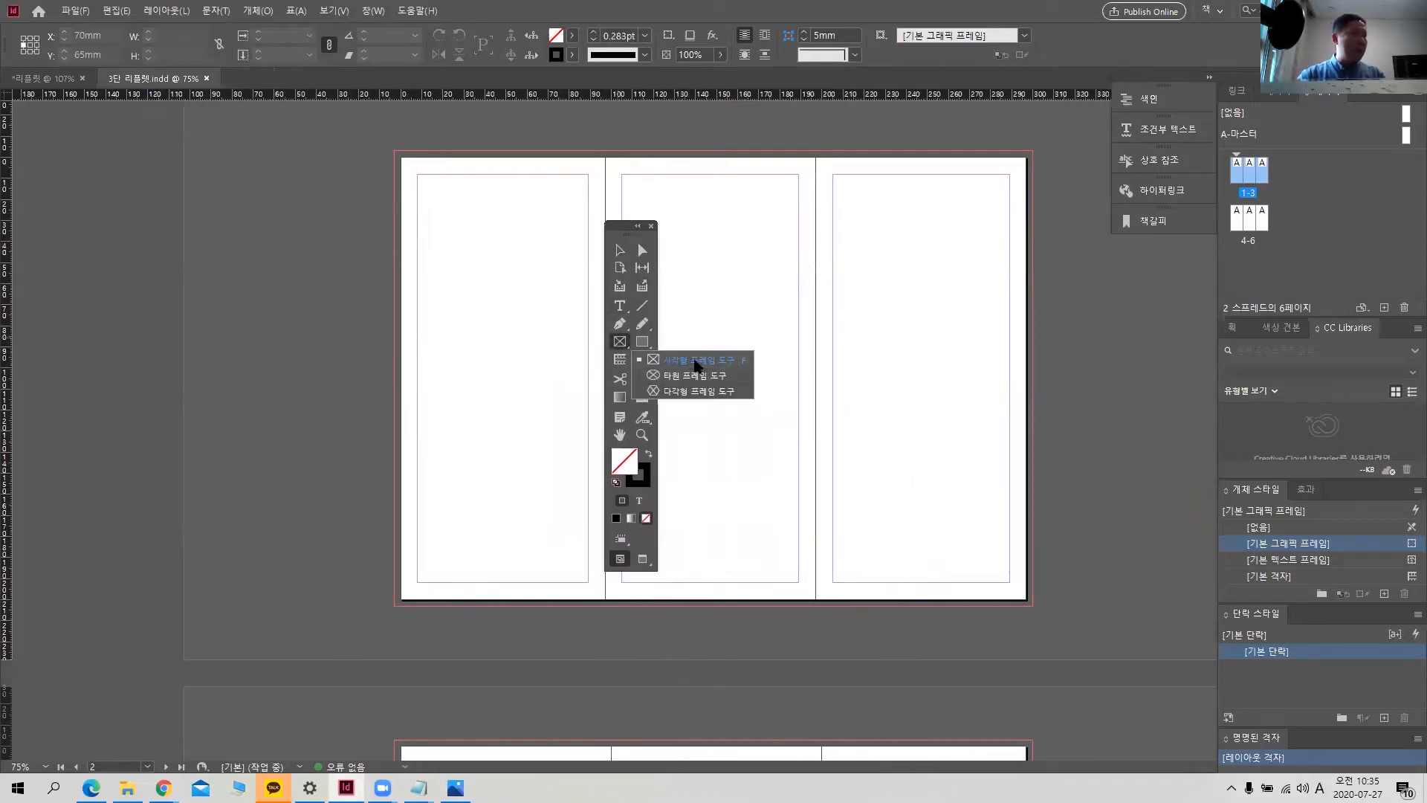
pyautogui.click(698, 361)
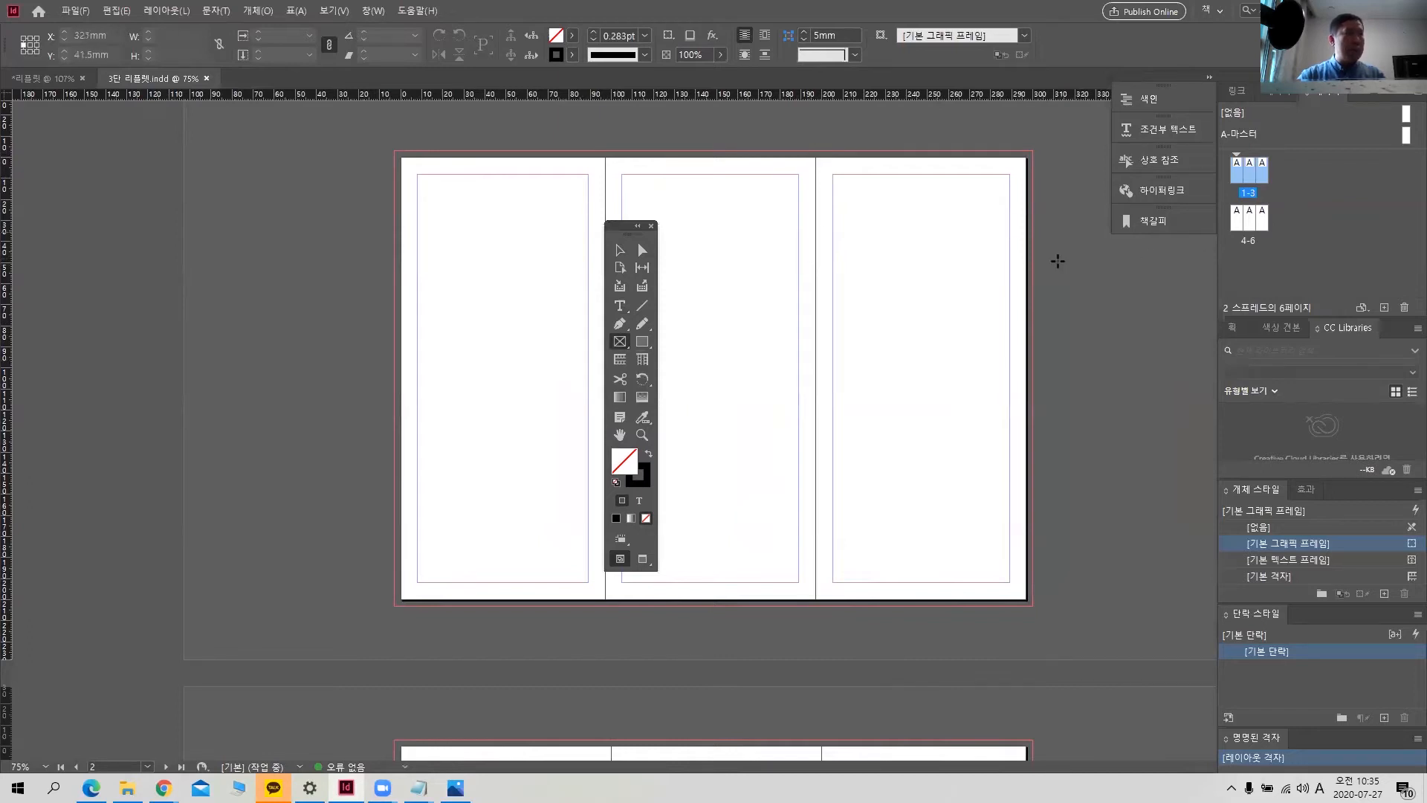
pyautogui.moveTo(902, 284); pyautogui.dragTo(1006, 430)
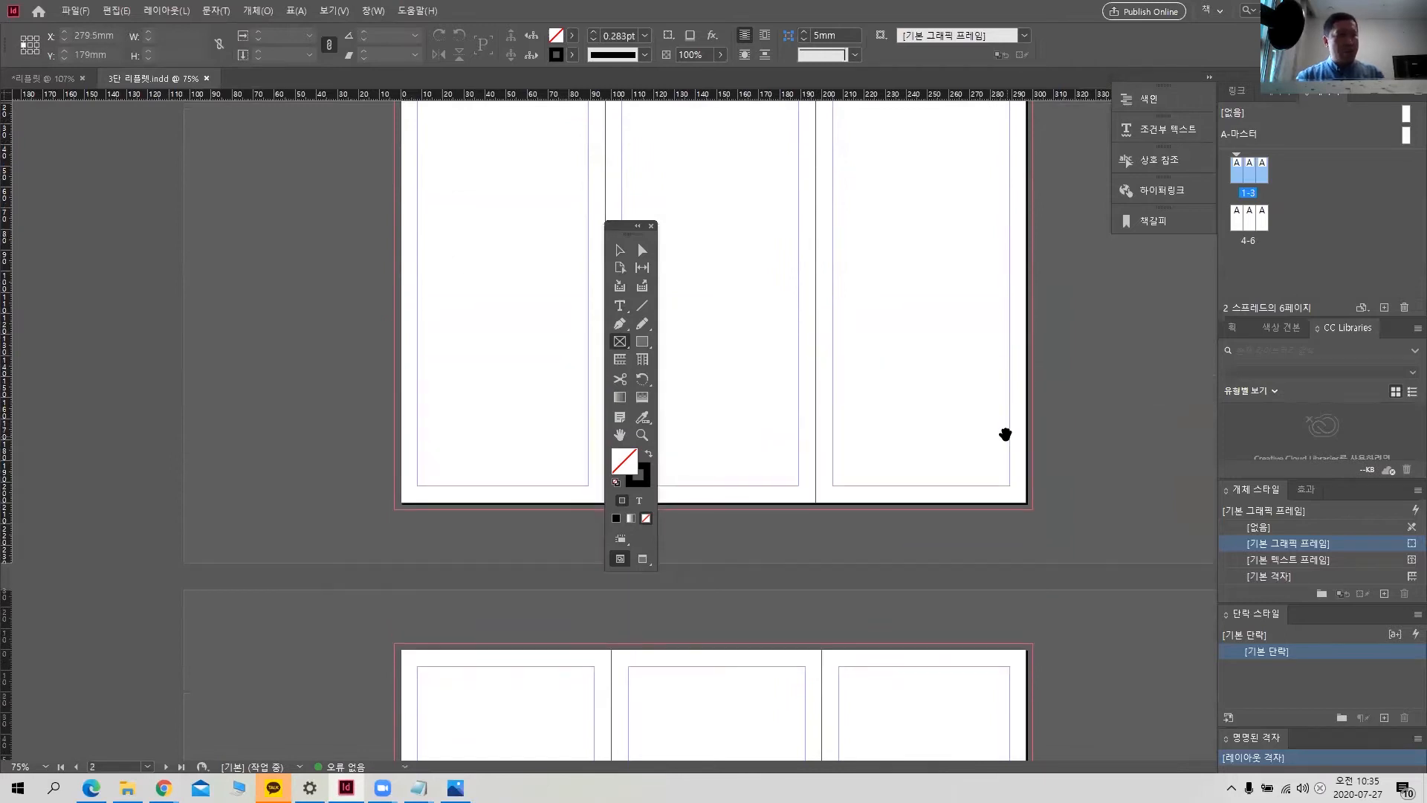
pyautogui.click(619, 437)
pyautogui.moveTo(953, 293); pyautogui.dragTo(964, 449)
pyautogui.click(621, 345)
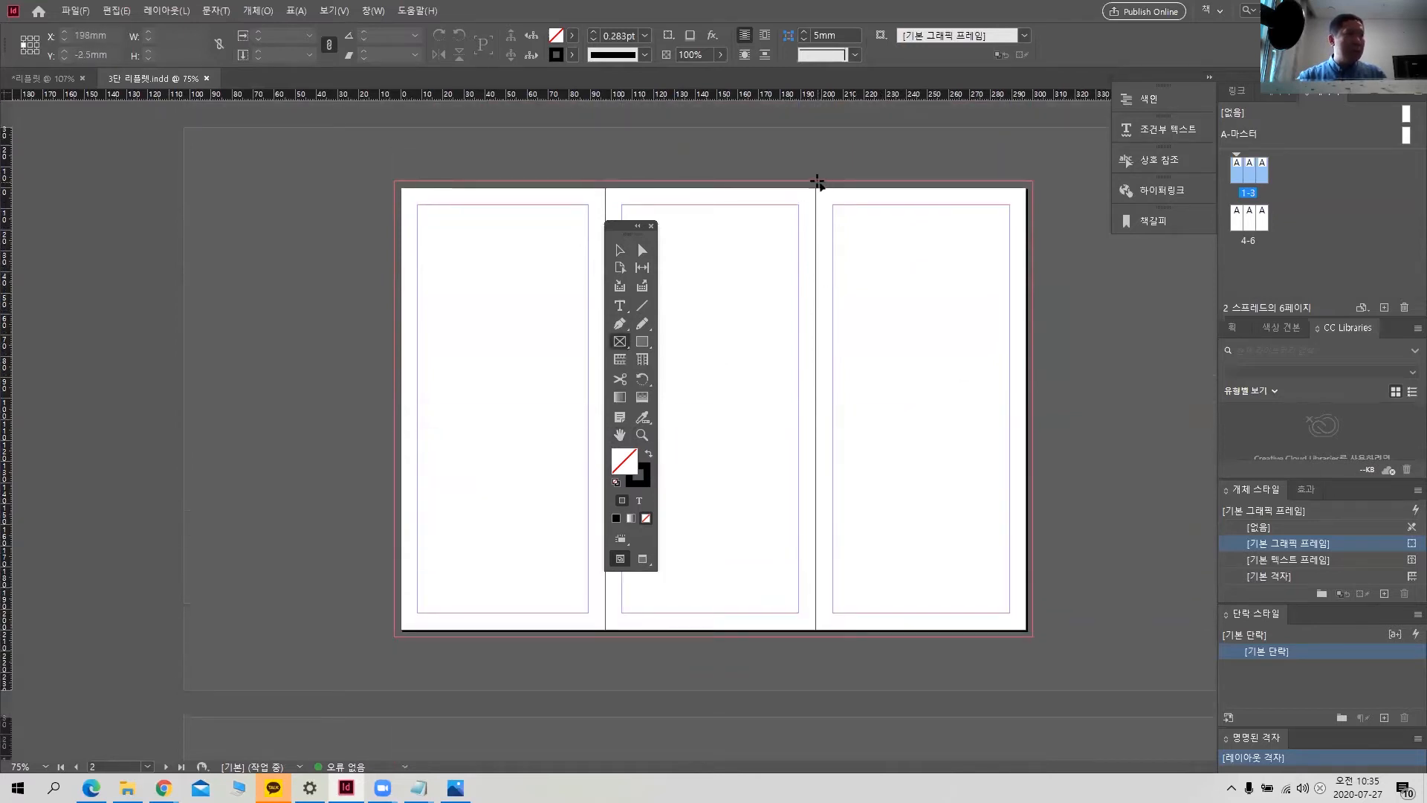
pyautogui.moveTo(817, 182)
pyautogui.mouseDown()
pyautogui.moveTo(998, 389)
pyautogui.moveTo(1042, 551)
pyautogui.moveTo(1034, 638)
pyautogui.mouseUp()
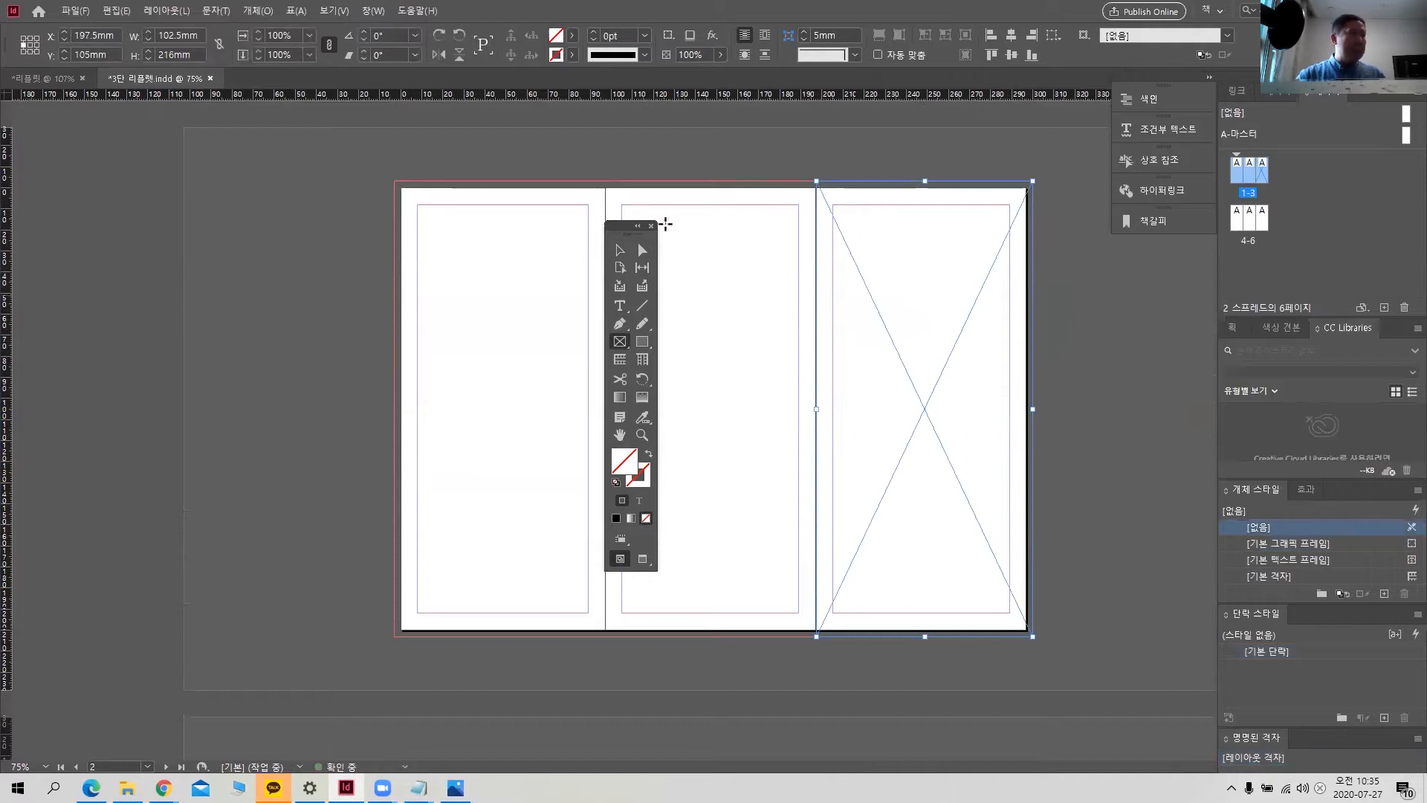
# - Switch to the Selection tool and shift the docked panels clear of the third page's frame
pyautogui.click(623, 251)
pyautogui.hotkey('ctrl', '=')
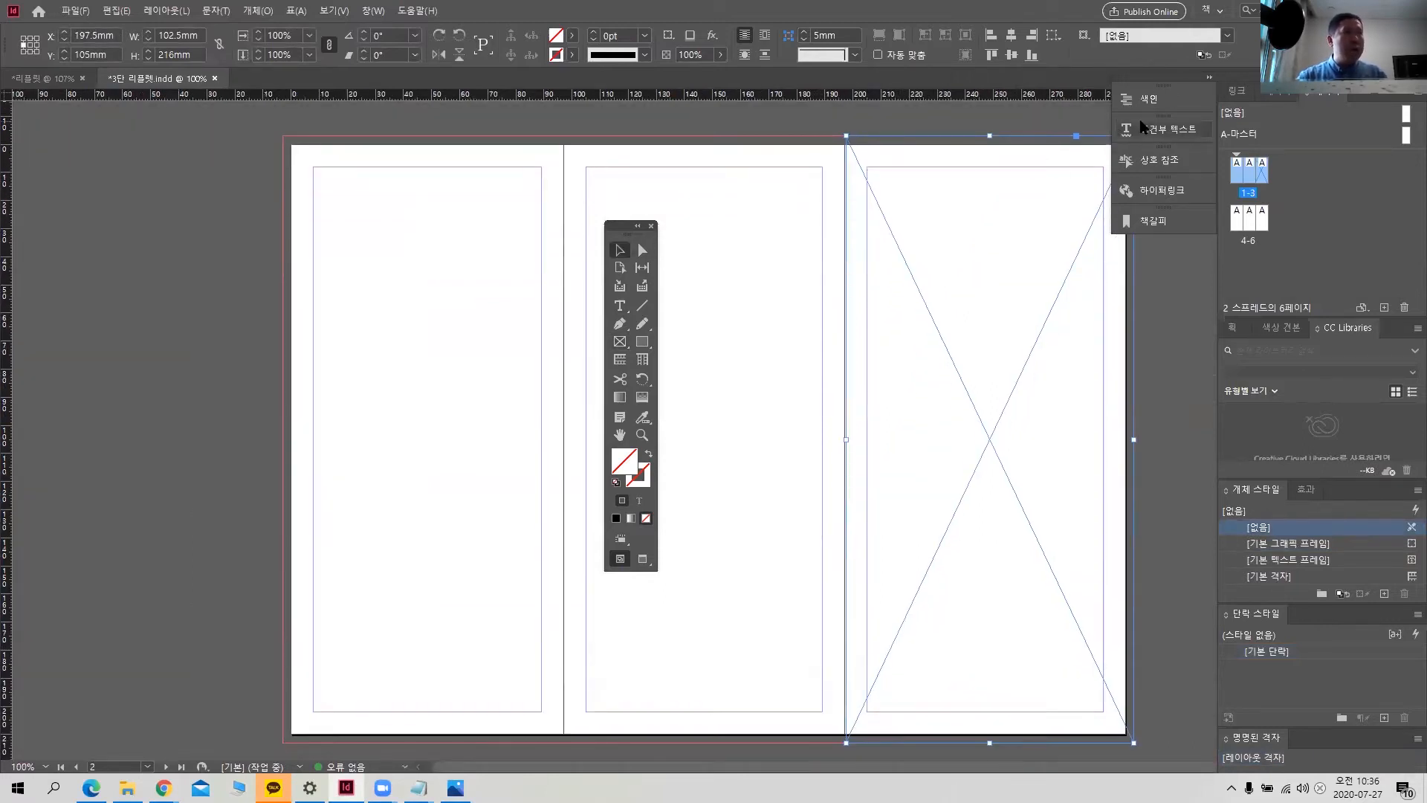
pyautogui.moveTo(1151, 72); pyautogui.dragTo(1191, 69)
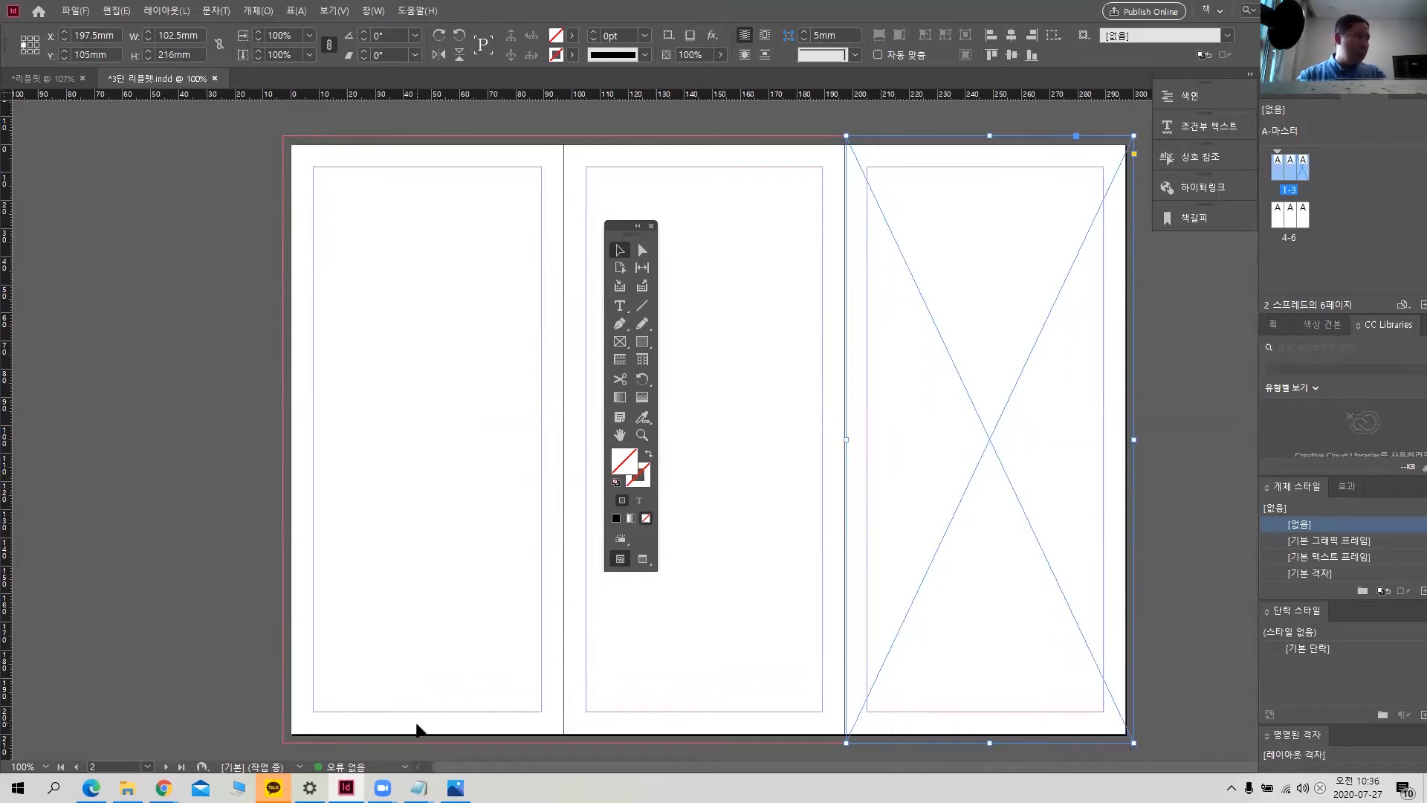
pyautogui.moveTo(164, 788)
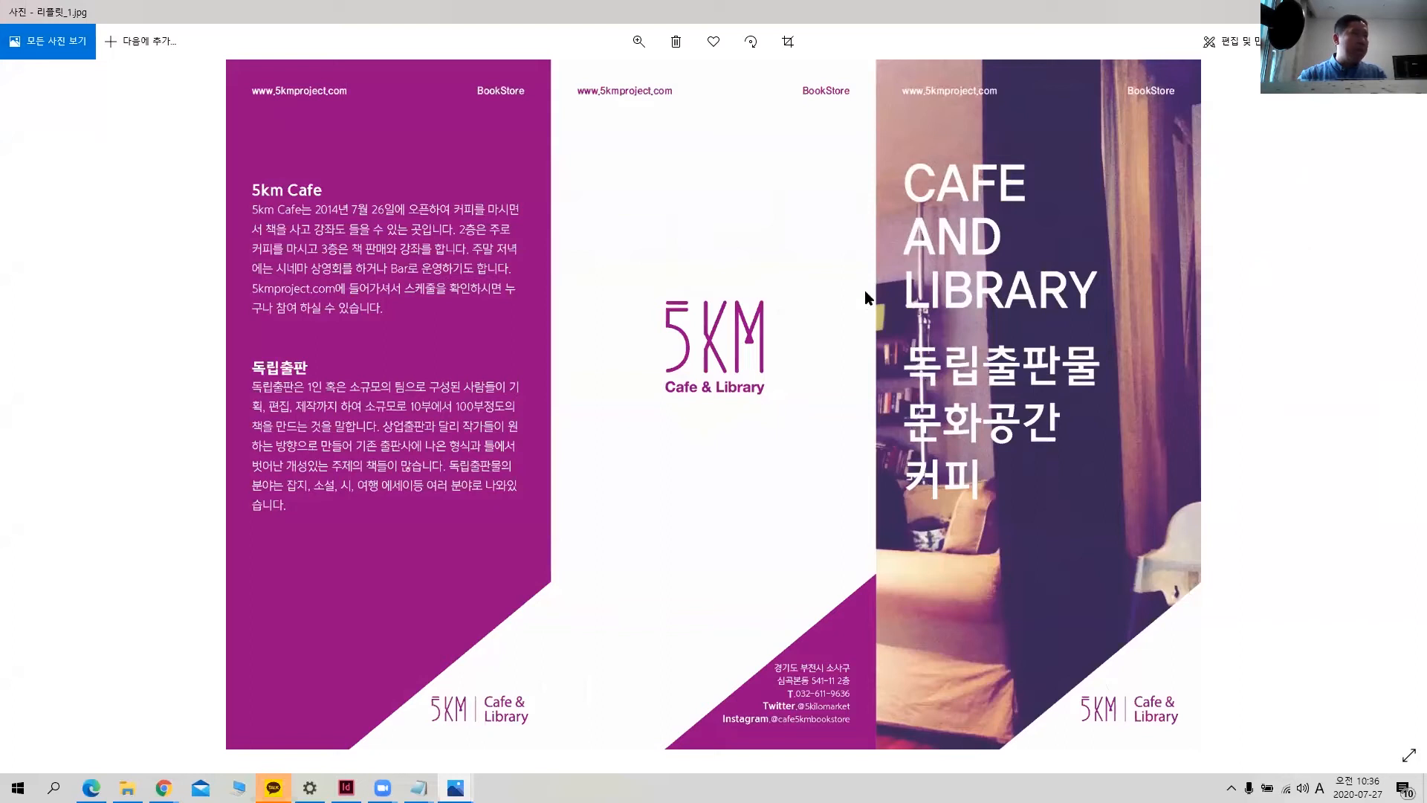
# - Close the reference image, return to InDesign and place the back image into the selected frame on the first spread's third page
pyautogui.hotkey('alt', 'F4')
pyautogui.click(1047, 159)
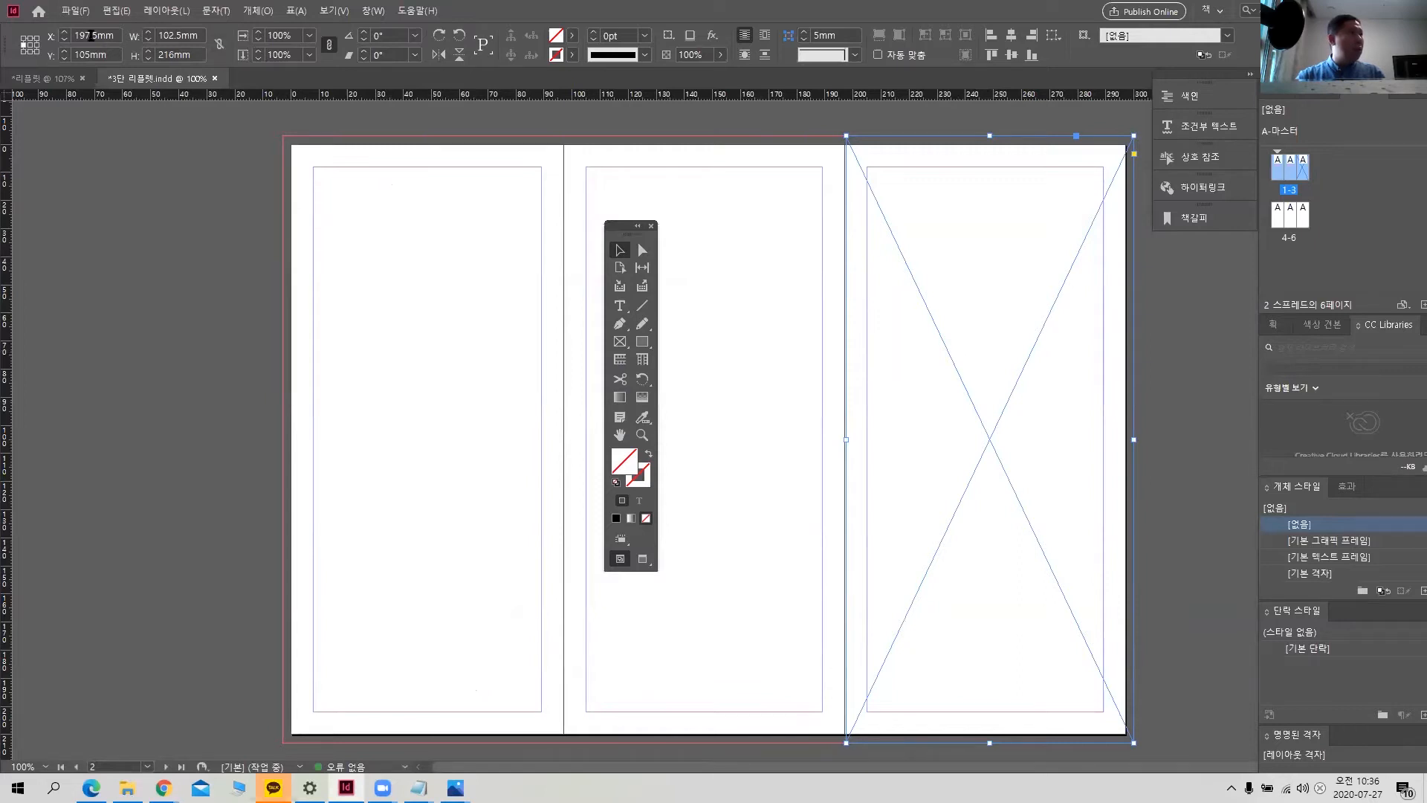
pyautogui.click(66, 12)
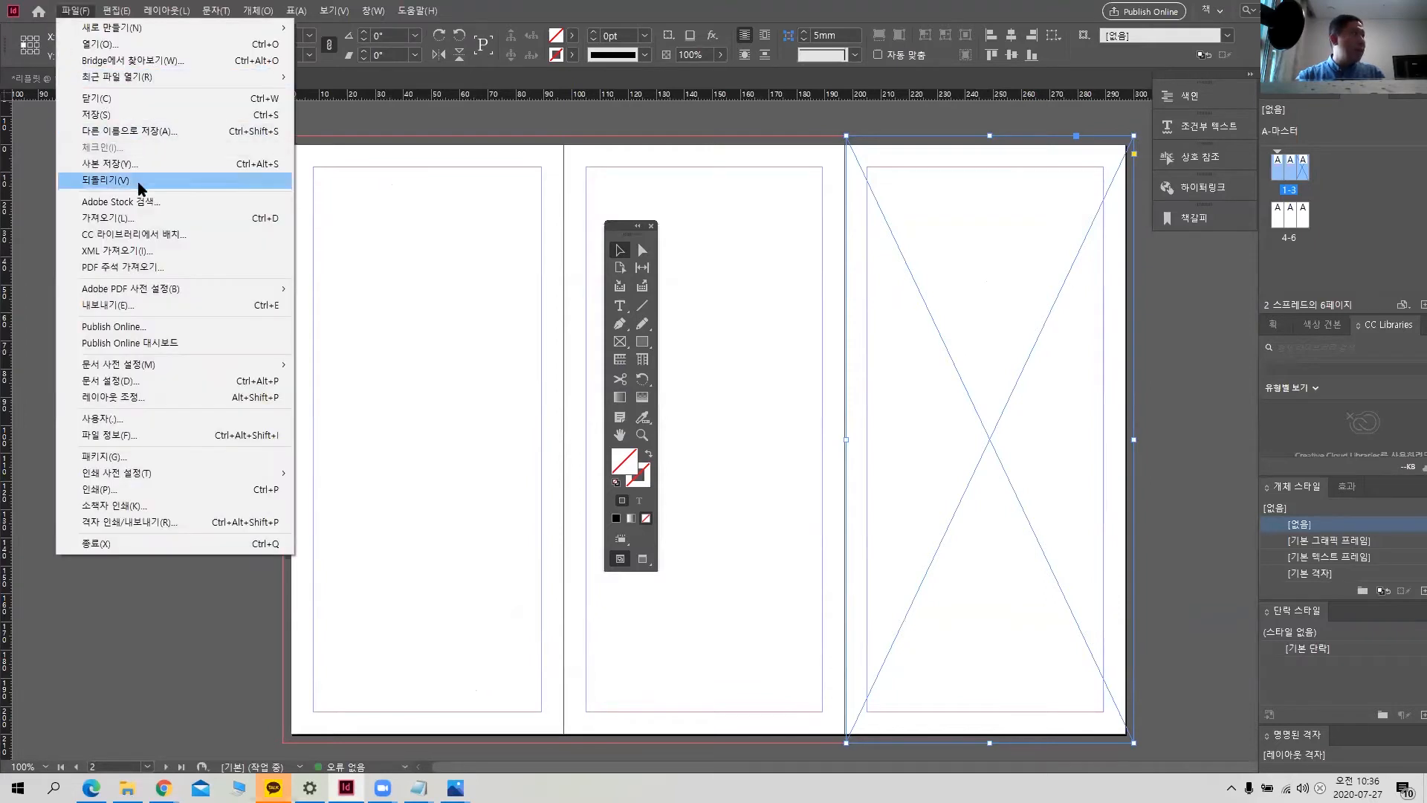
pyautogui.click(146, 221)
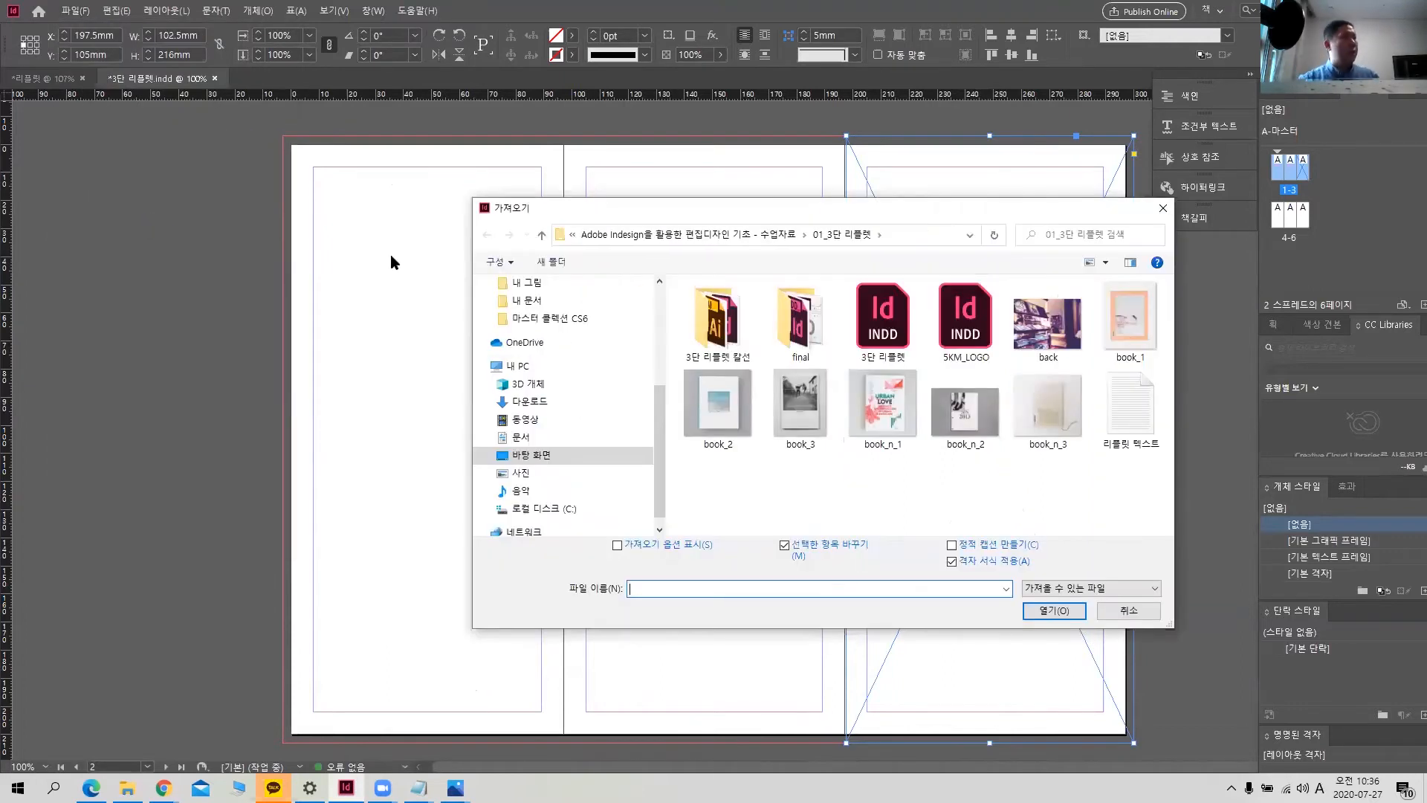
pyautogui.click(1058, 320)
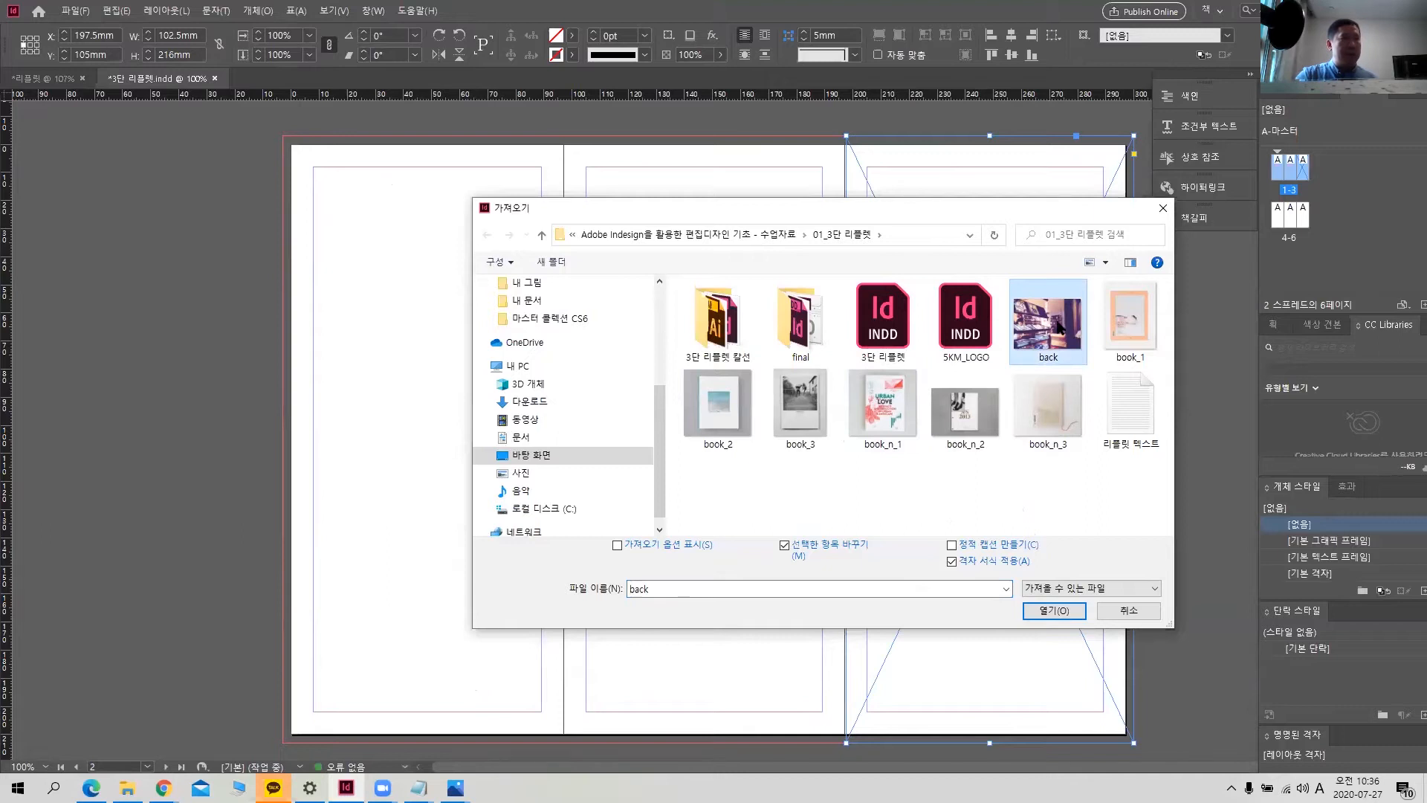
pyautogui.click(1075, 611)
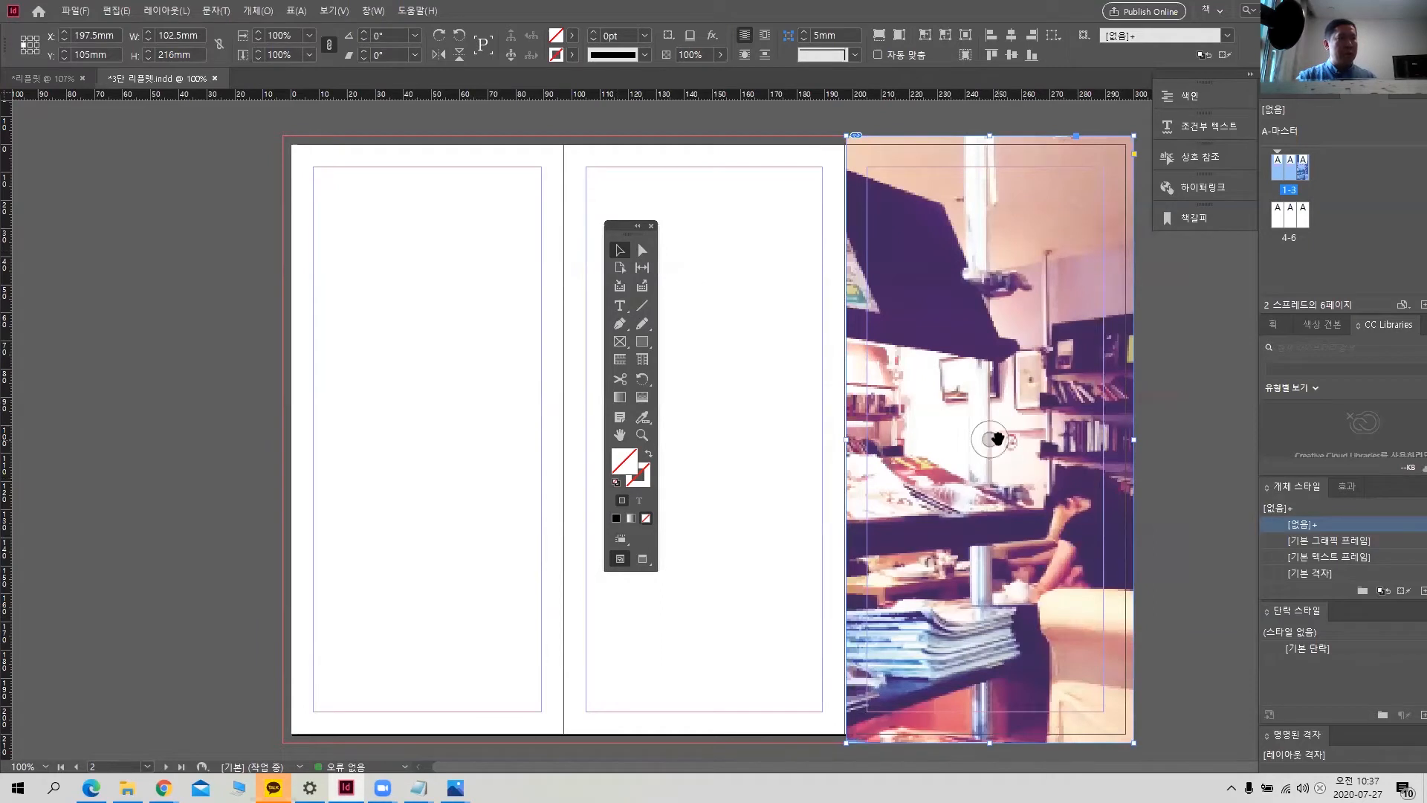
# - Reposition the placed photo inside the third page's frame, setting its horizontal position at about -174 mm
pyautogui.moveTo(990, 441); pyautogui.dragTo(1068, 430)
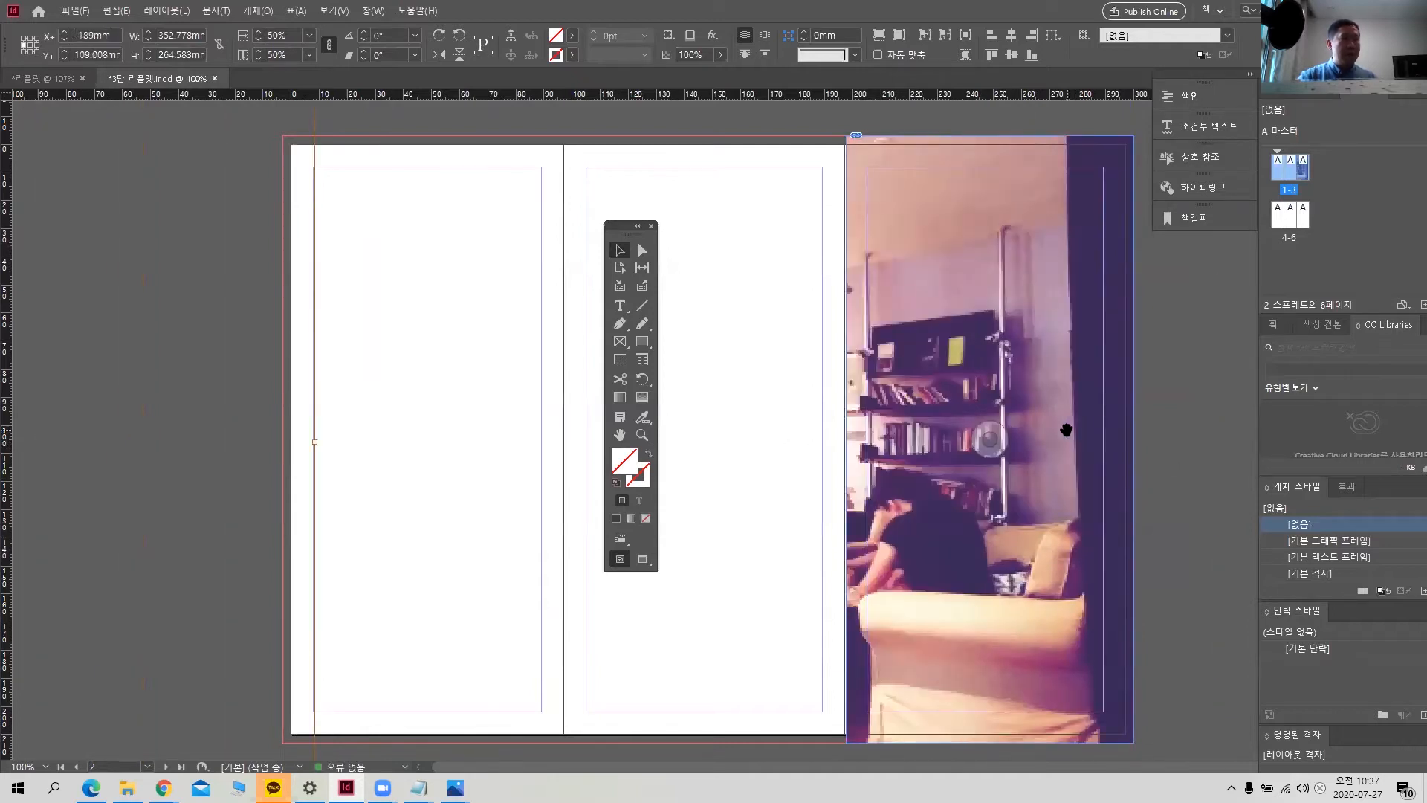
pyautogui.hotkey('shift', 'Right')
pyautogui.hotkey('shift', 'Right')
pyautogui.hotkey('shift', 'Right')
pyautogui.hotkey('shift', 'Right')
pyautogui.hotkey('shift', 'Right')
pyautogui.hotkey('shift', 'Right')
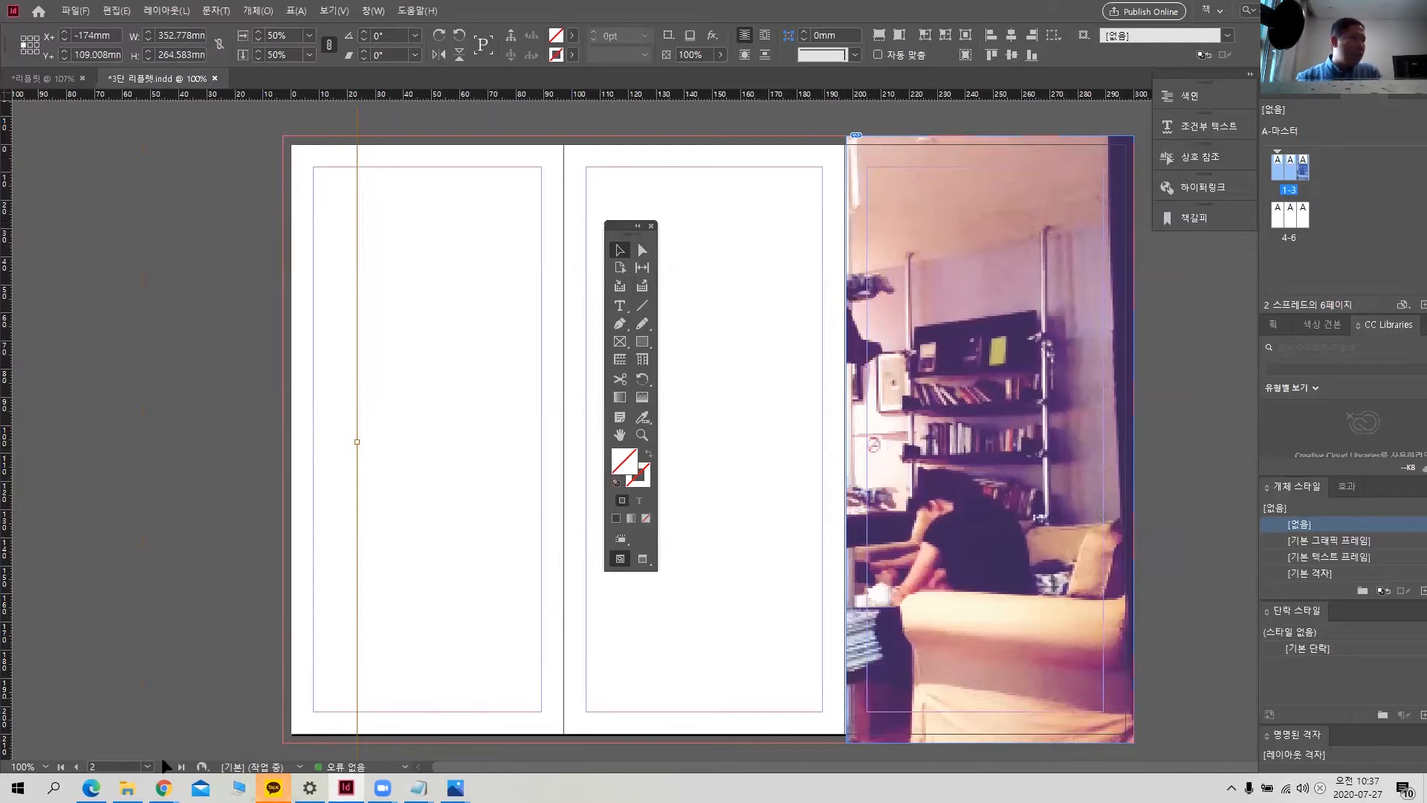
# - View the original back.jpg from the 01_3단 리플렛 folder in the Photos app, and return to InDesign
pyautogui.click(127, 788)
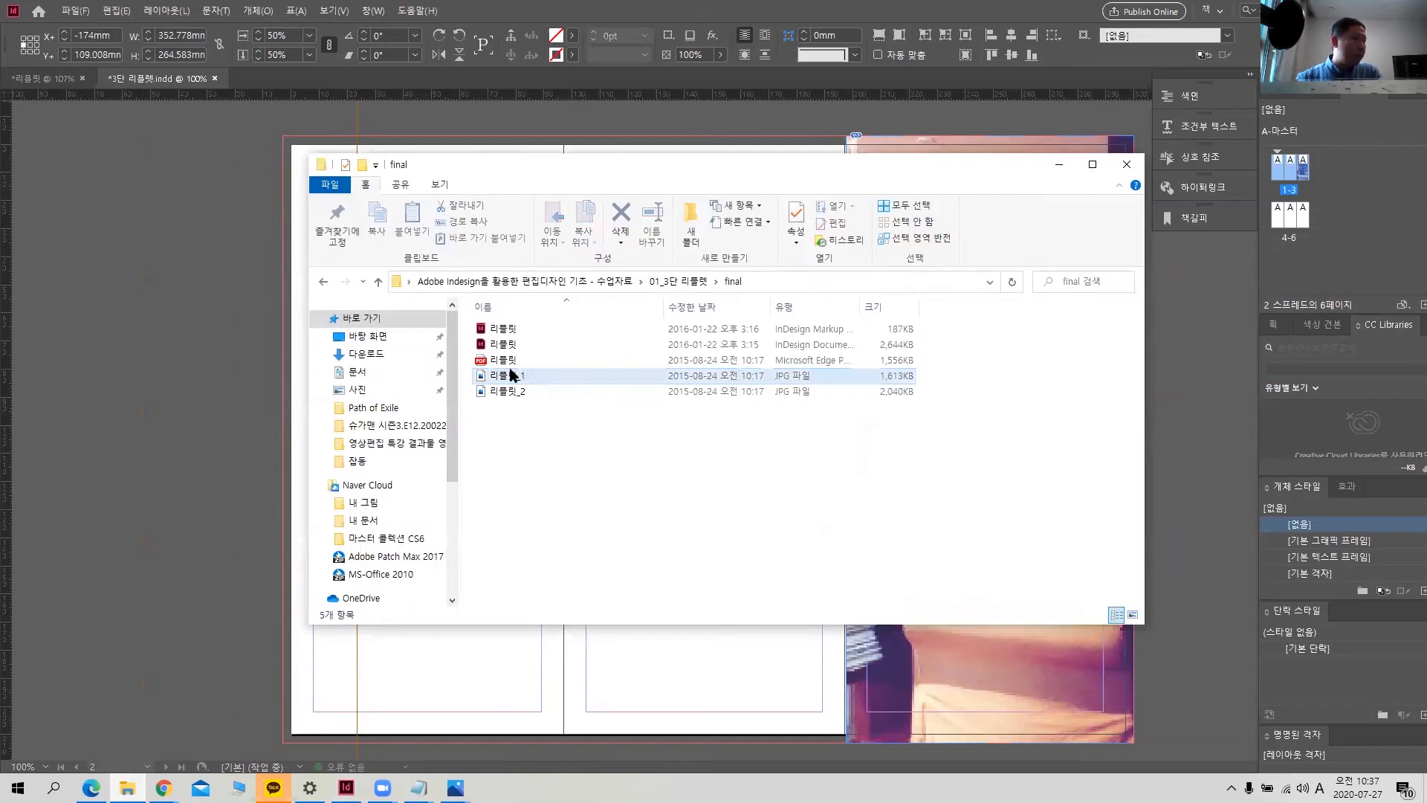
pyautogui.click(324, 282)
pyautogui.click(998, 356)
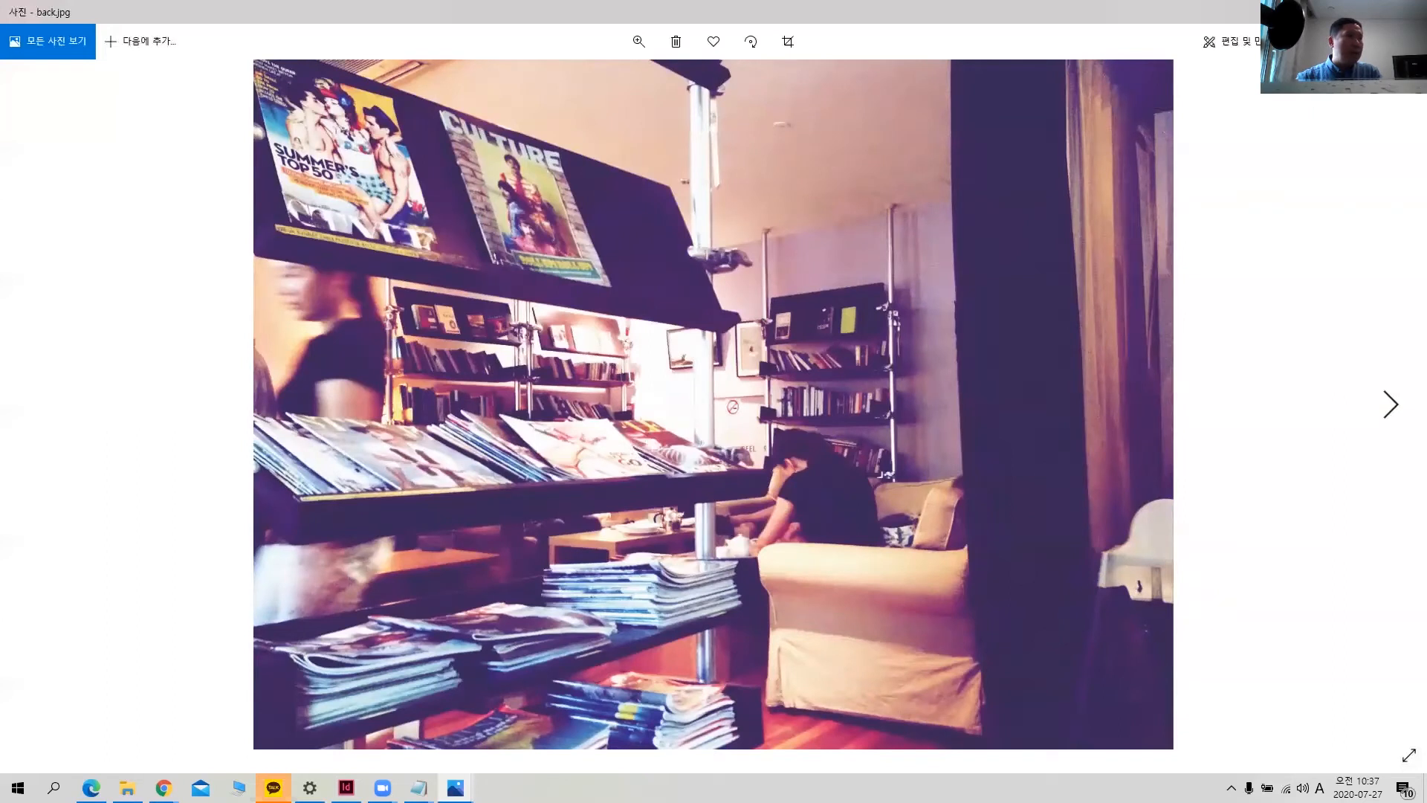
pyautogui.click(1410, 11)
pyautogui.click(1060, 166)
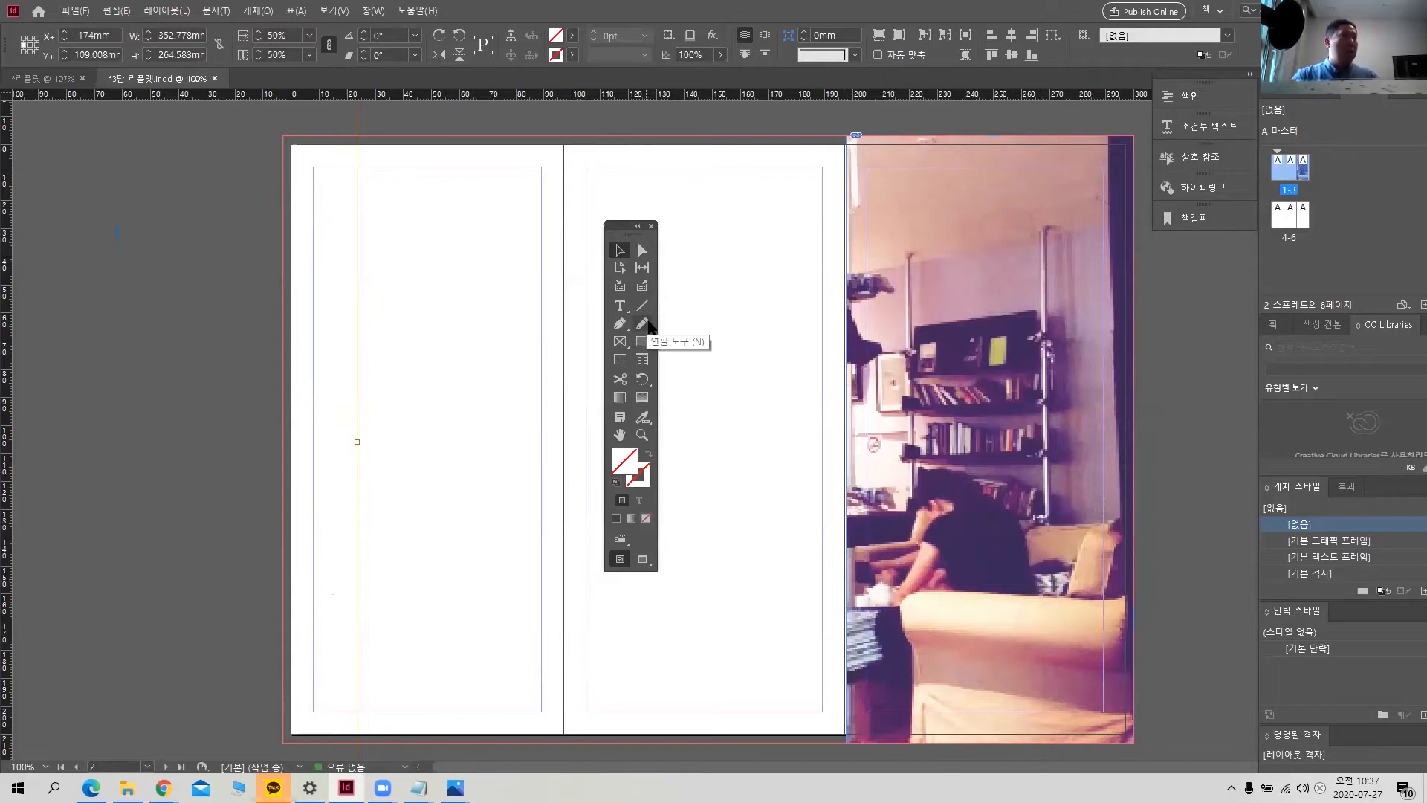
# - Change the document's display performance to high quality (고품질 표시)
pyautogui.scroll(-6, 758, 431)
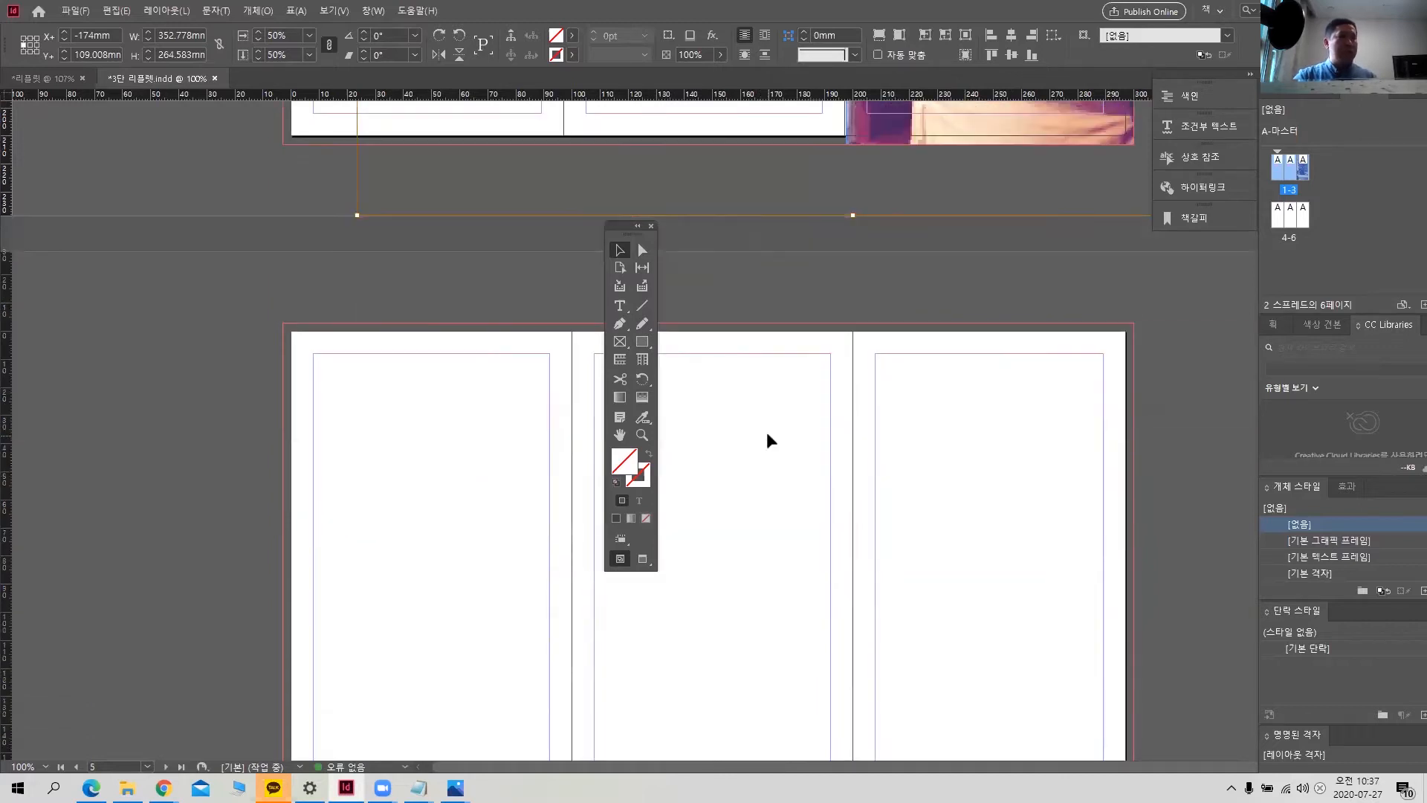
pyautogui.scroll(5, 766, 431)
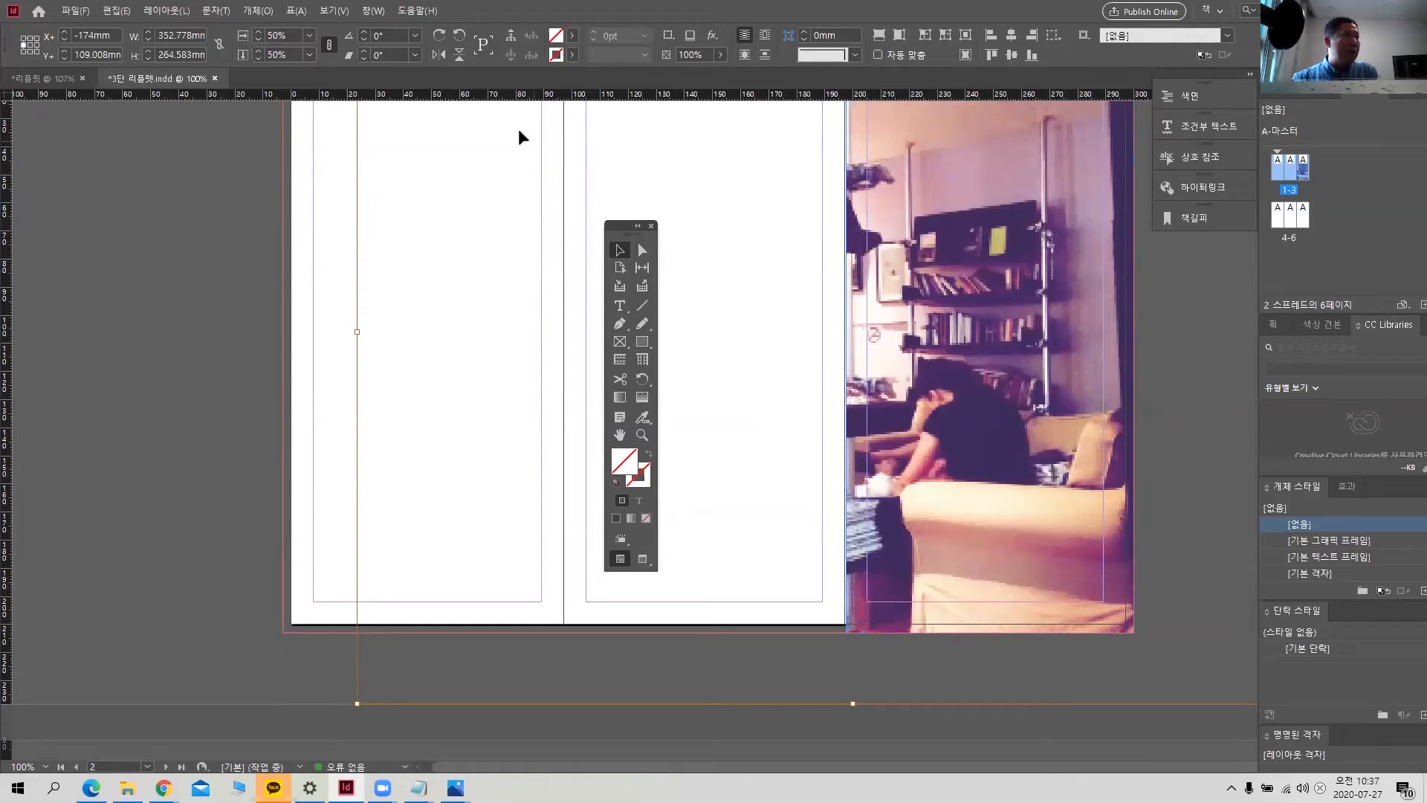
pyautogui.click(333, 10)
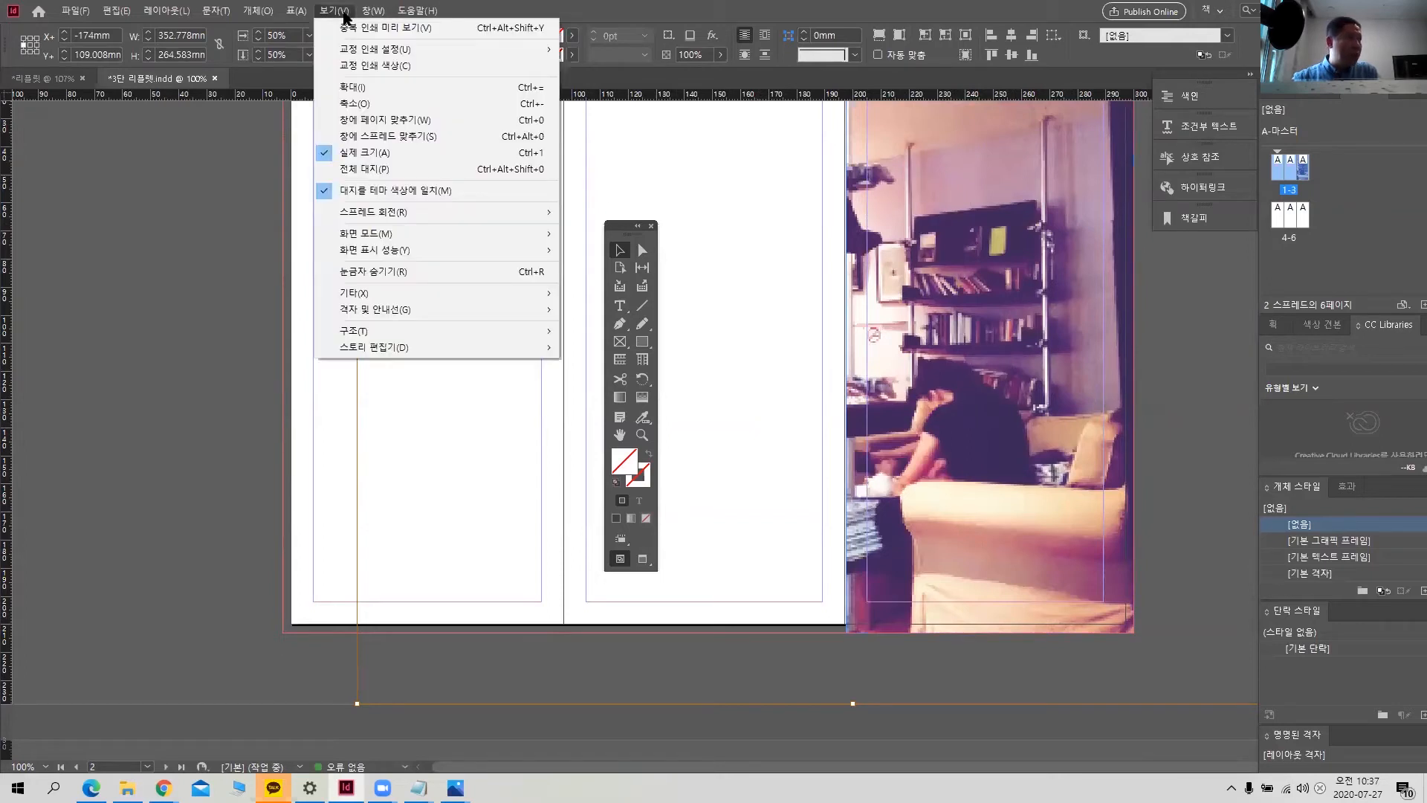
pyautogui.moveTo(452, 251)
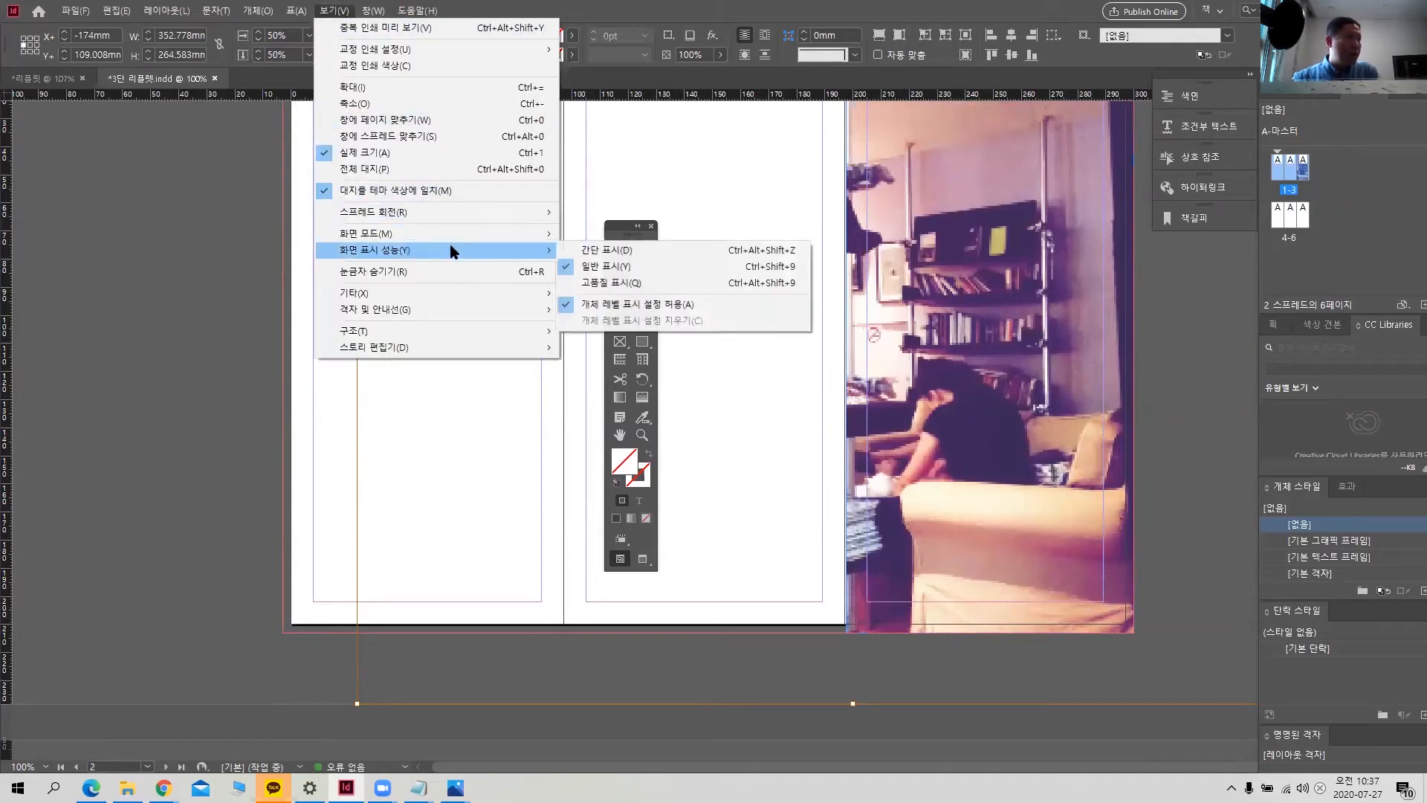
pyautogui.click(651, 285)
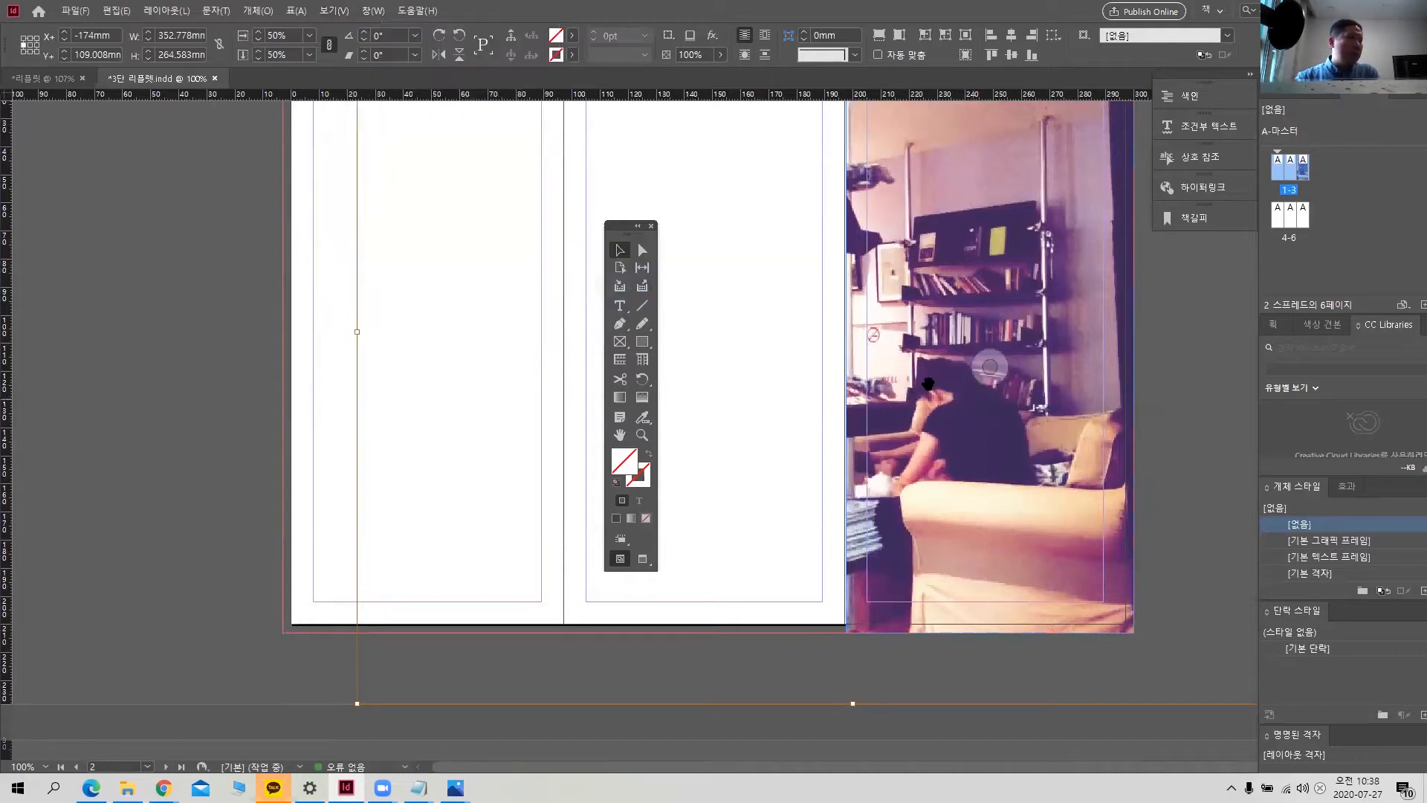
# - Shift the photo left within its frame to a horizontal position of about -202 mm, and compare it with the reference 리플릿_1.jpg
pyautogui.moveTo(990, 368); pyautogui.dragTo(938, 369)
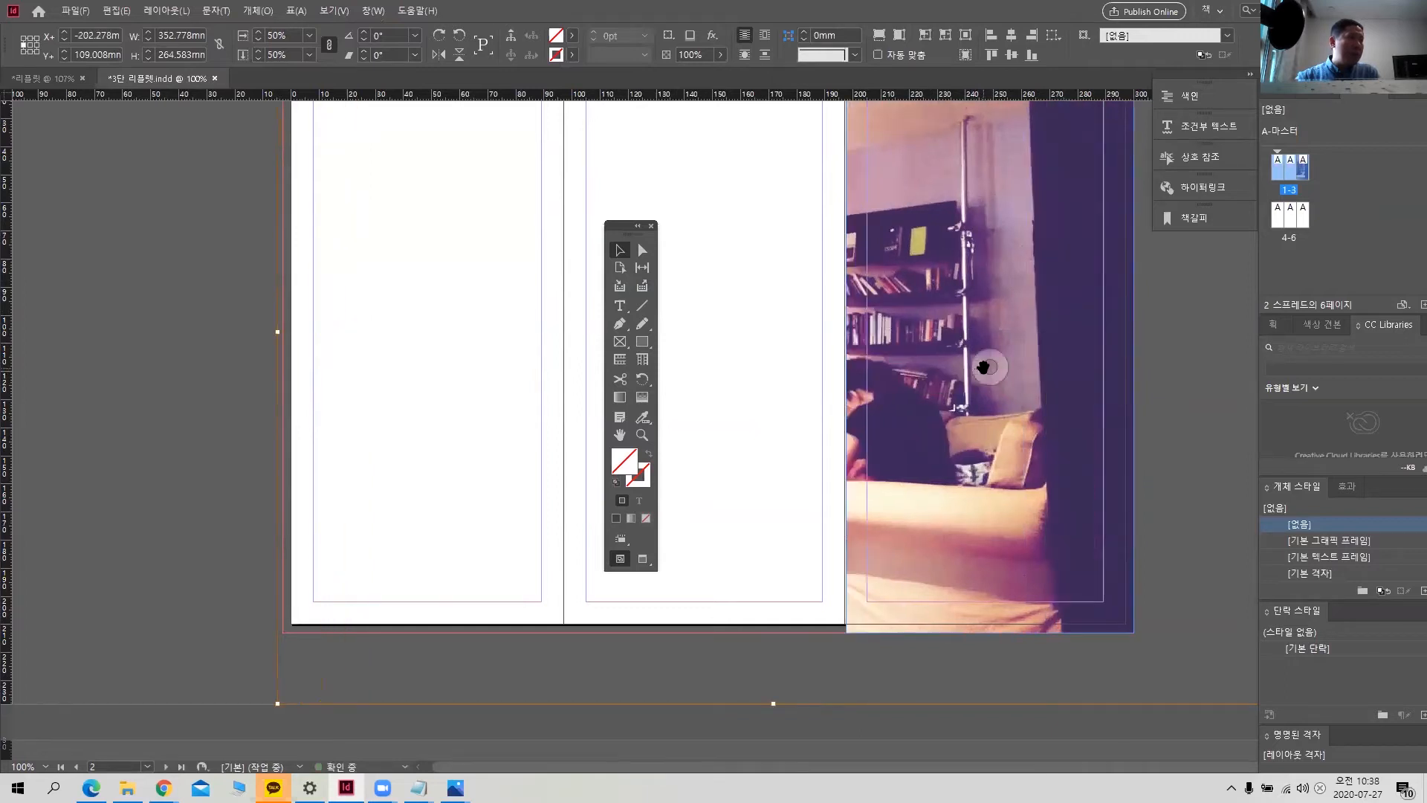
pyautogui.scroll(3, 937, 372)
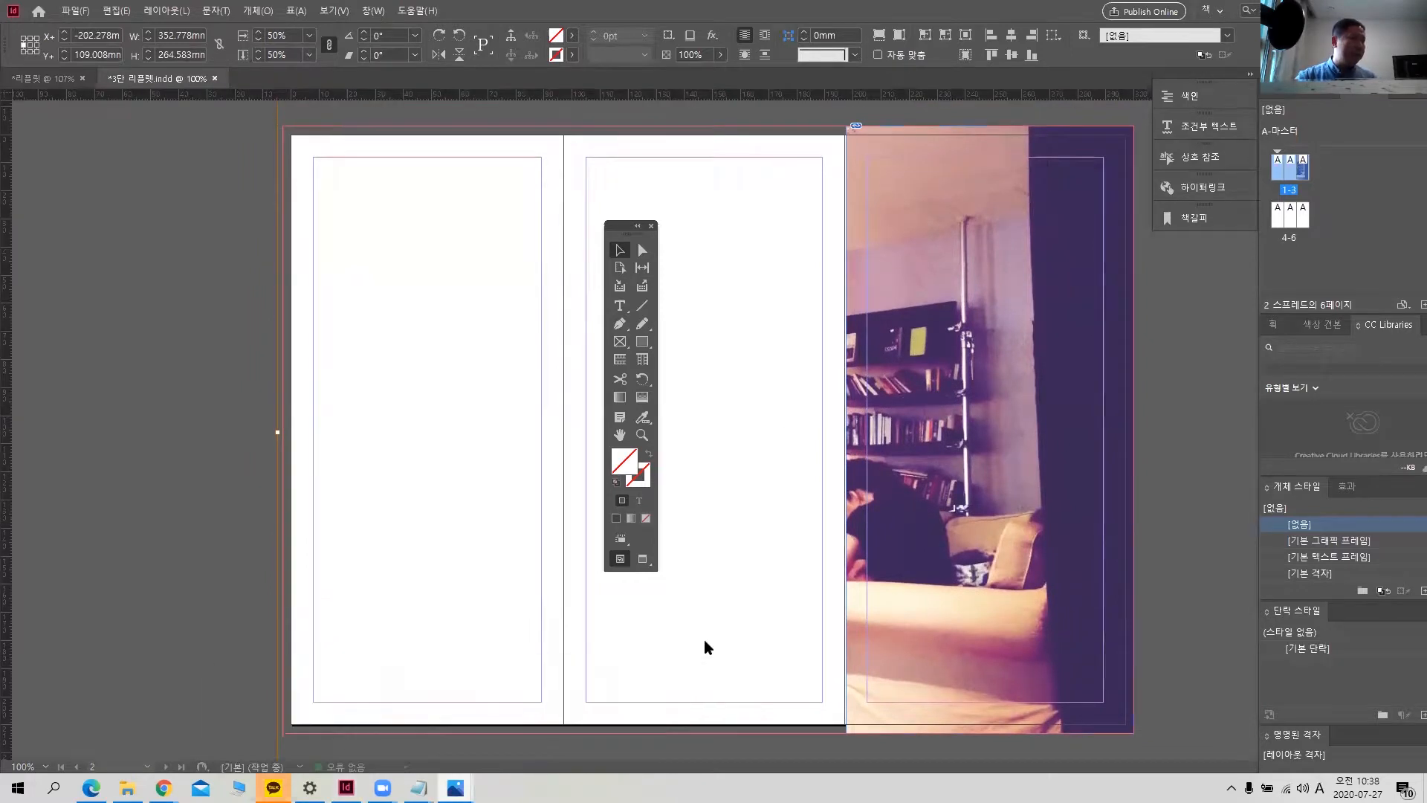
pyautogui.hotkey('alt', 'Tab')
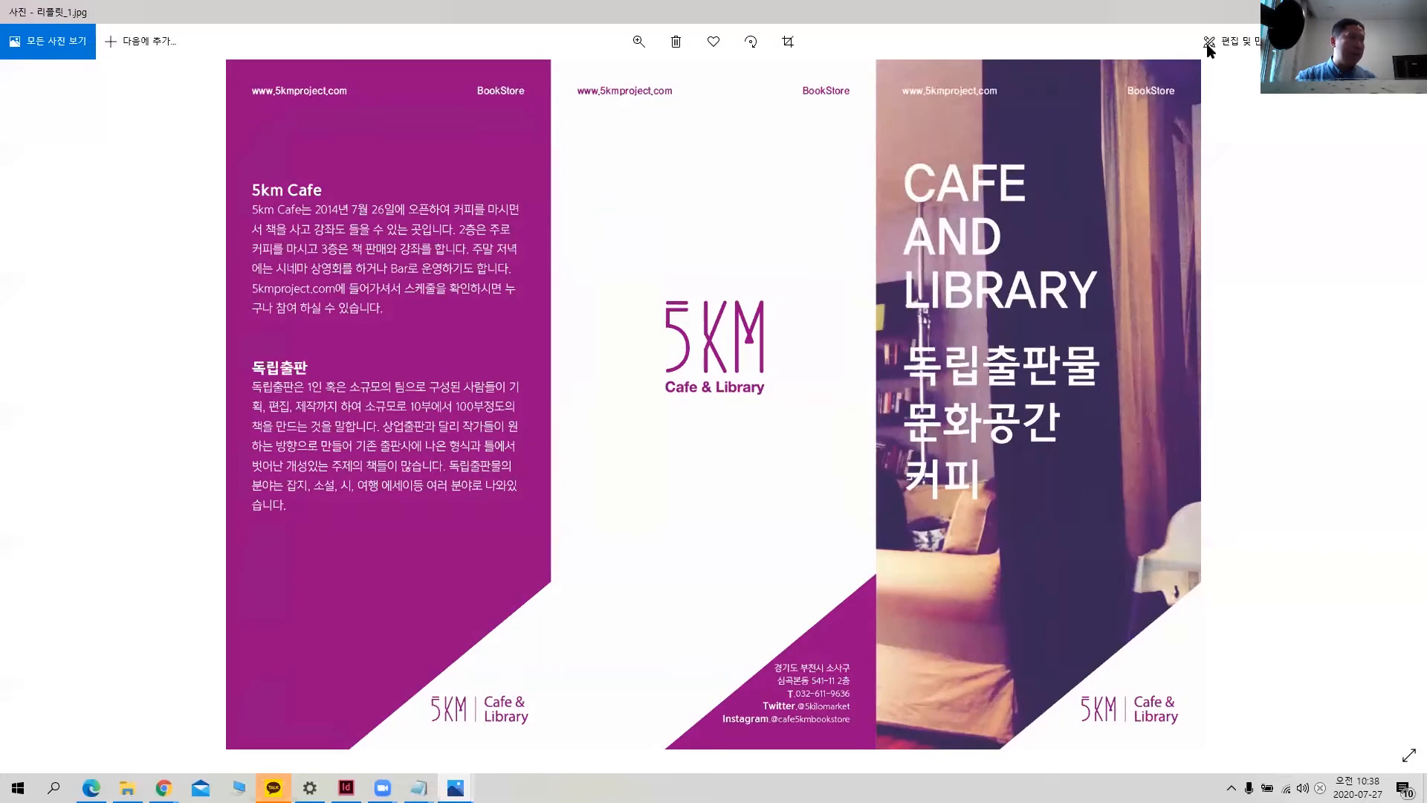
pyautogui.hotkey('alt', 'Tab')
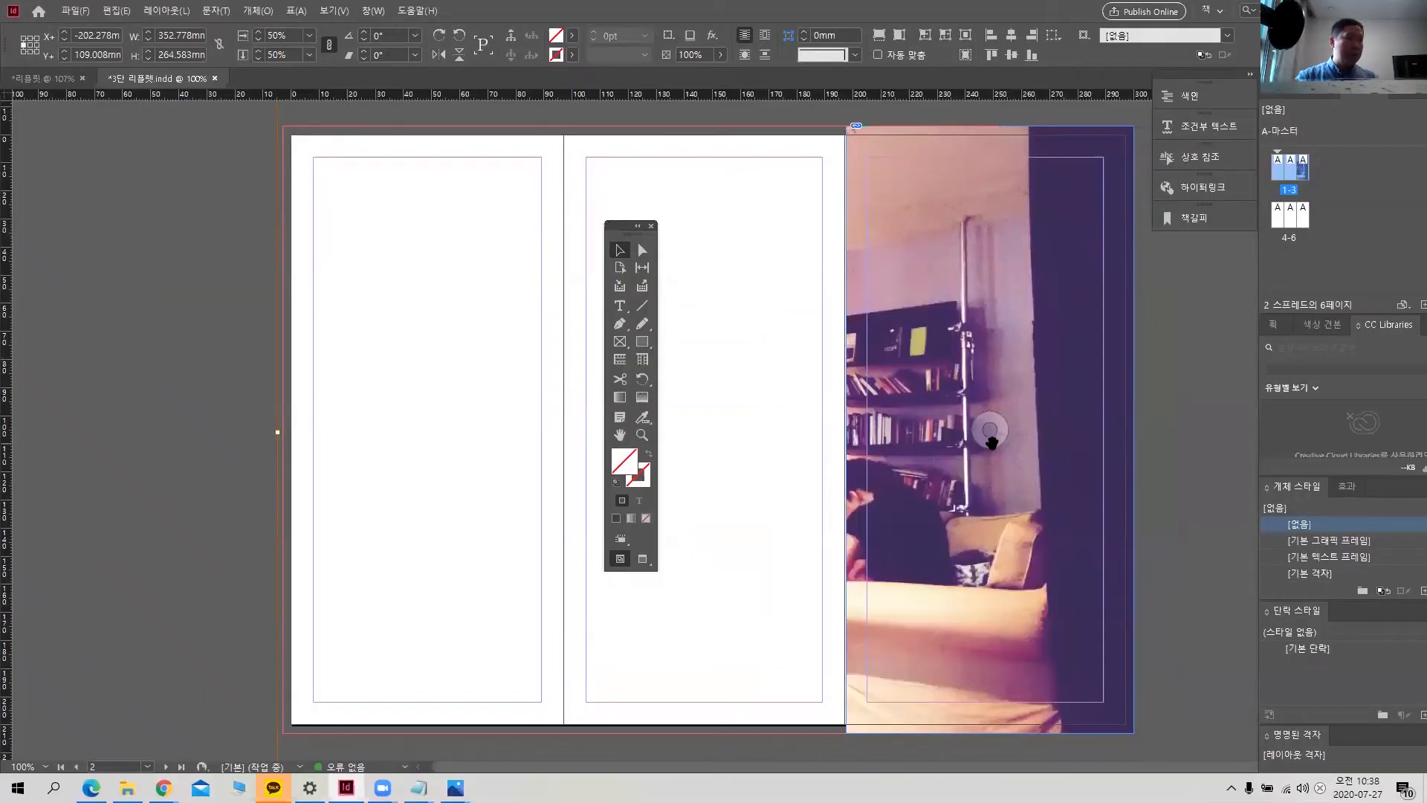
# - Nudge the photo further left within its frame until the dark curtain sits near the middle and the white chair shows at its edge
pyautogui.hotkey('shift', 'Left')
pyautogui.hotkey('shift', 'Left')
pyautogui.hotkey('shift', 'Left')
pyautogui.hotkey('shift', 'Left')
pyautogui.hotkey('shift', 'Left')
pyautogui.hotkey('shift', 'Left')
pyautogui.hotkey('shift', 'Left')
pyautogui.hotkey('shift', 'Left')
pyautogui.hotkey('shift', 'Left')
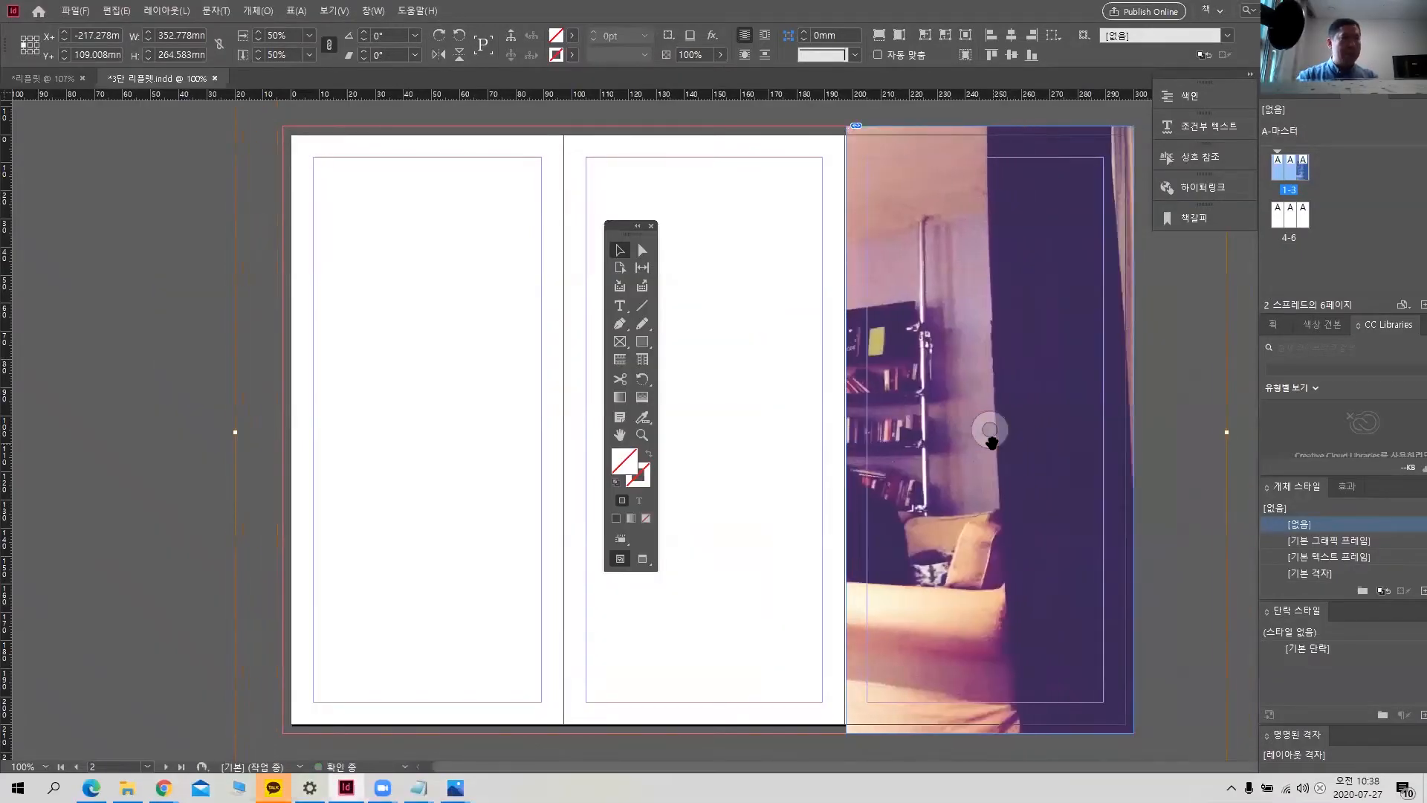
pyautogui.hotkey('shift', 'Left')
pyautogui.hotkey('shift', 'Left')
pyautogui.hotkey('shift', 'Left')
pyautogui.hotkey('shift', 'Left')
pyautogui.hotkey('shift', 'Left')
pyautogui.hotkey('shift', 'Left')
pyautogui.hotkey('shift', 'Left')
pyautogui.hotkey('shift', 'Left')
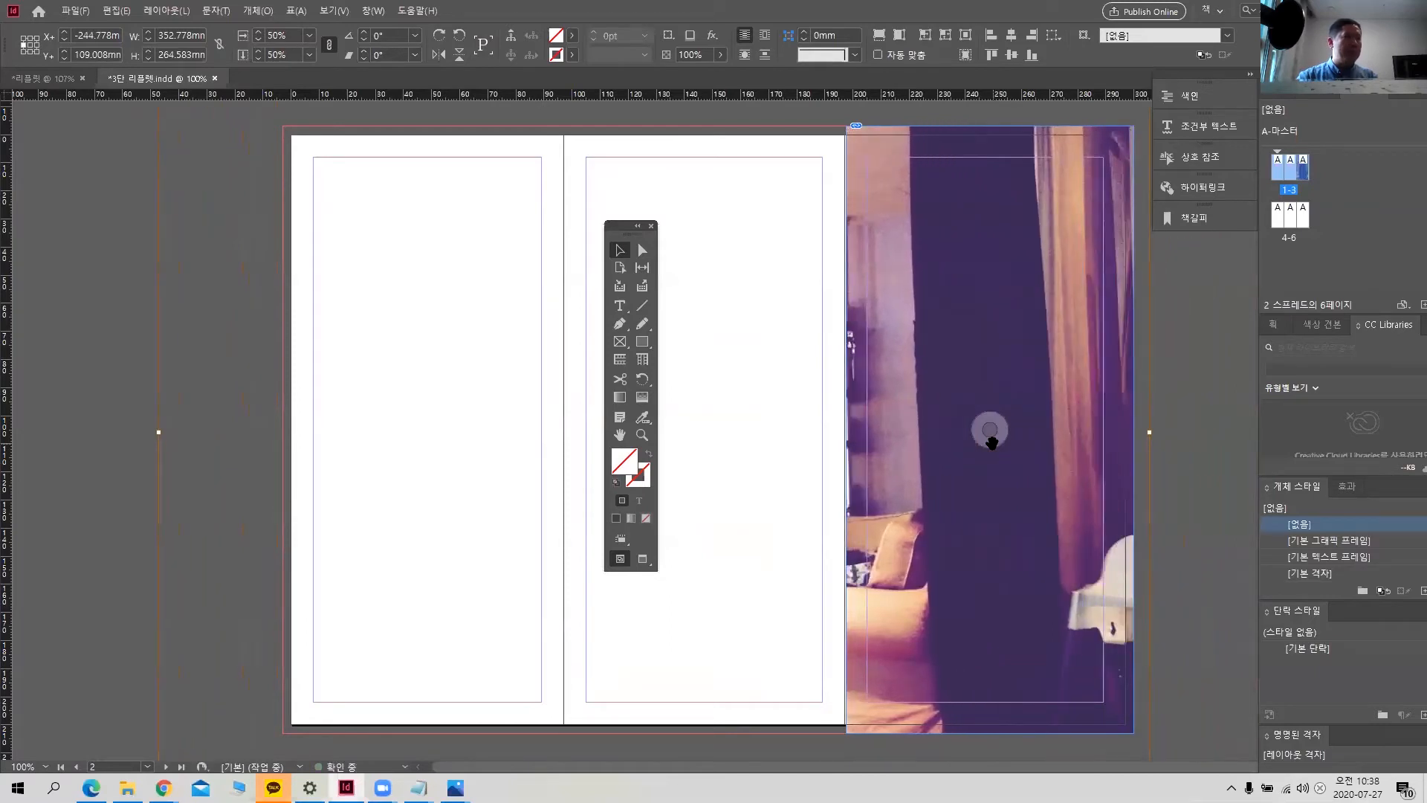
pyautogui.hotkey('shift', 'Left')
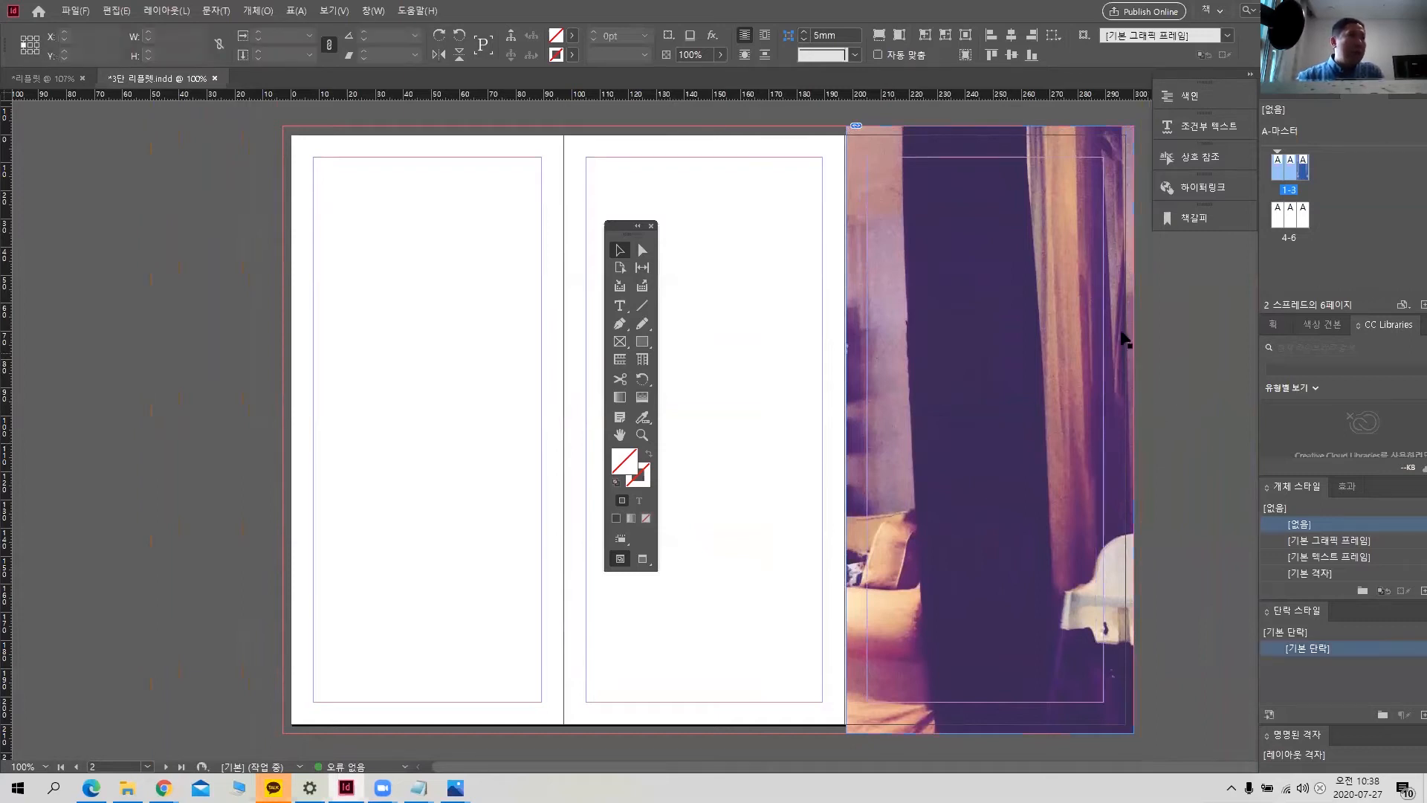
# - Select the photo frame on the third page and lock it
pyautogui.click(1027, 251)
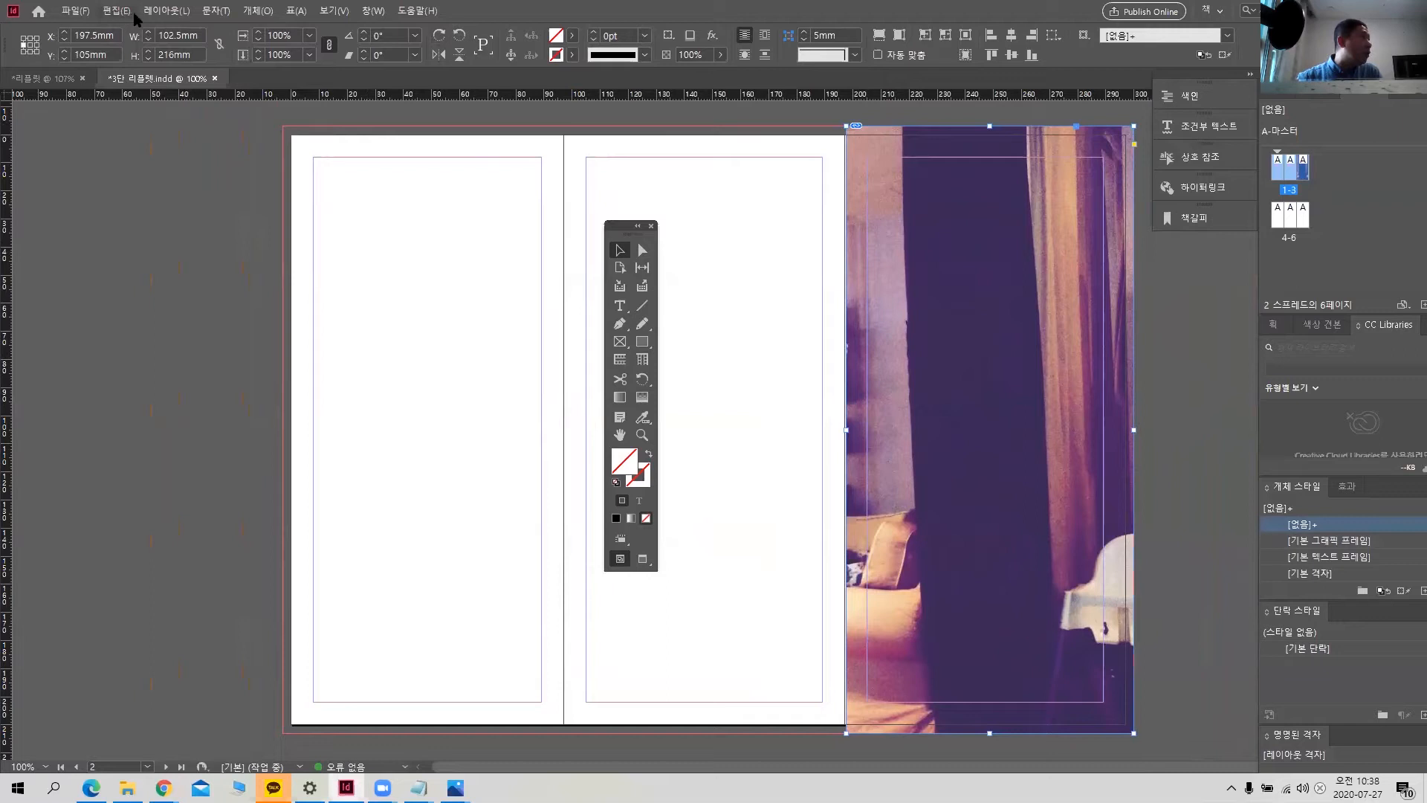
pyautogui.click(253, 12)
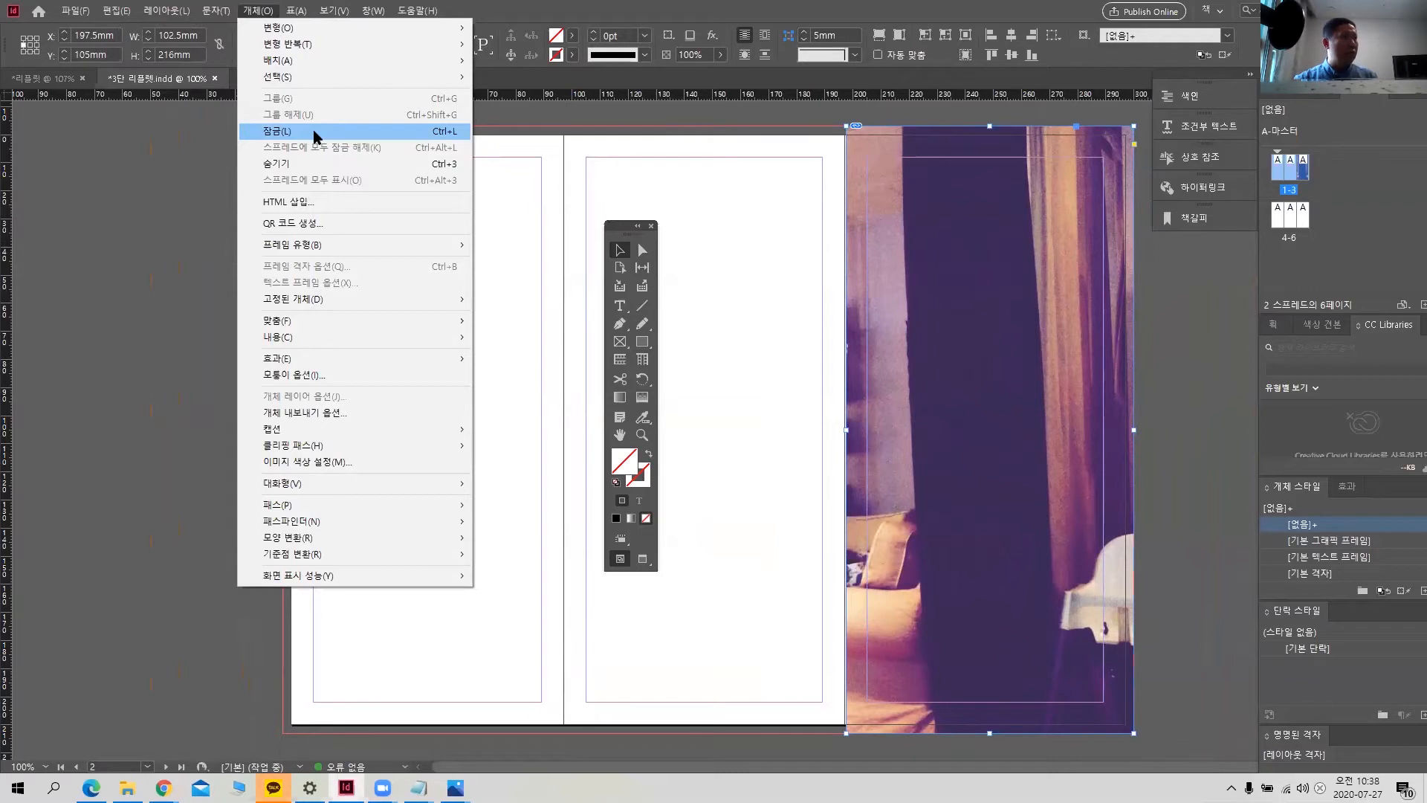
pyautogui.click(315, 136)
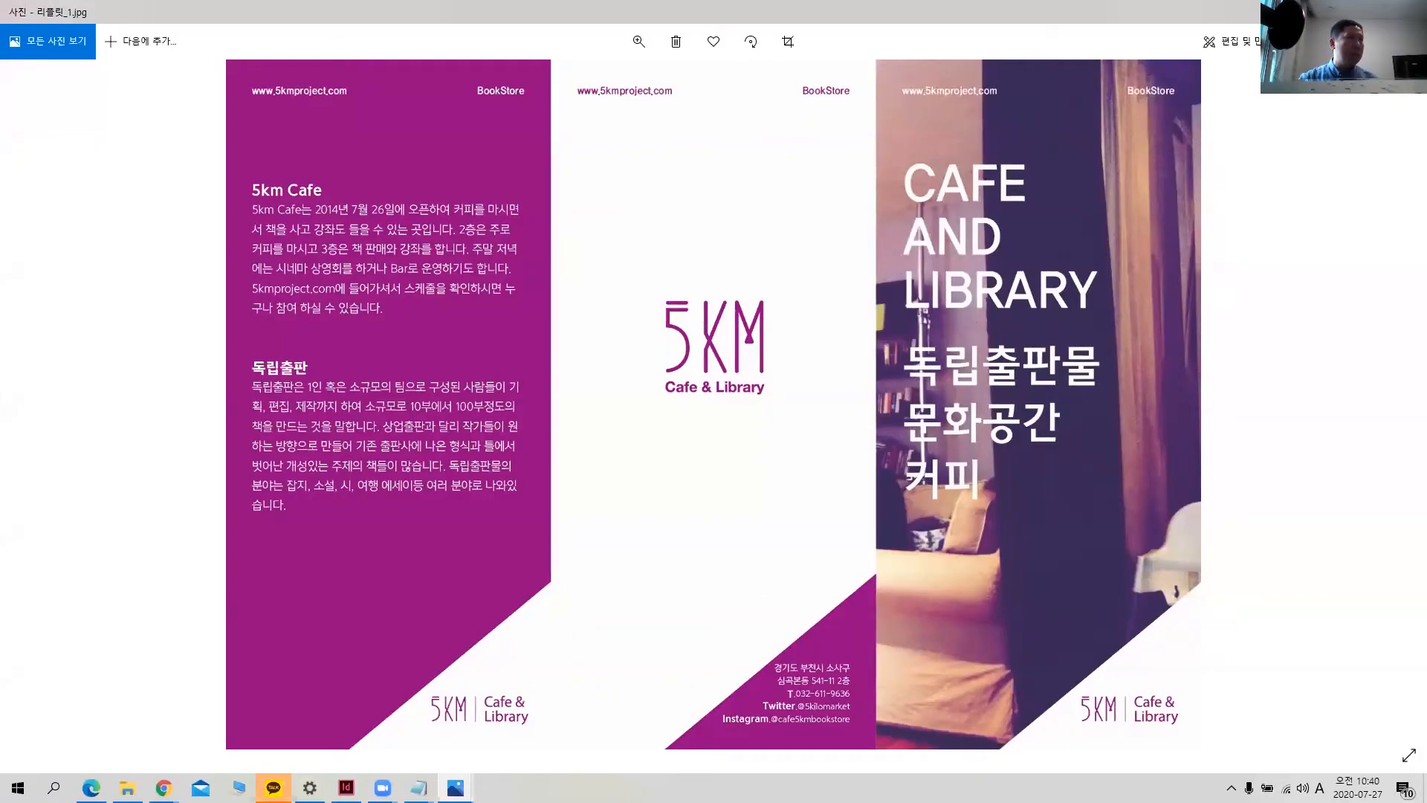
# - Draw a text frame 84 mm wide and about 54 mm high between the third page's side margins, and return to the Selection tool
pyautogui.click(1342, 12)
pyautogui.click(620, 308)
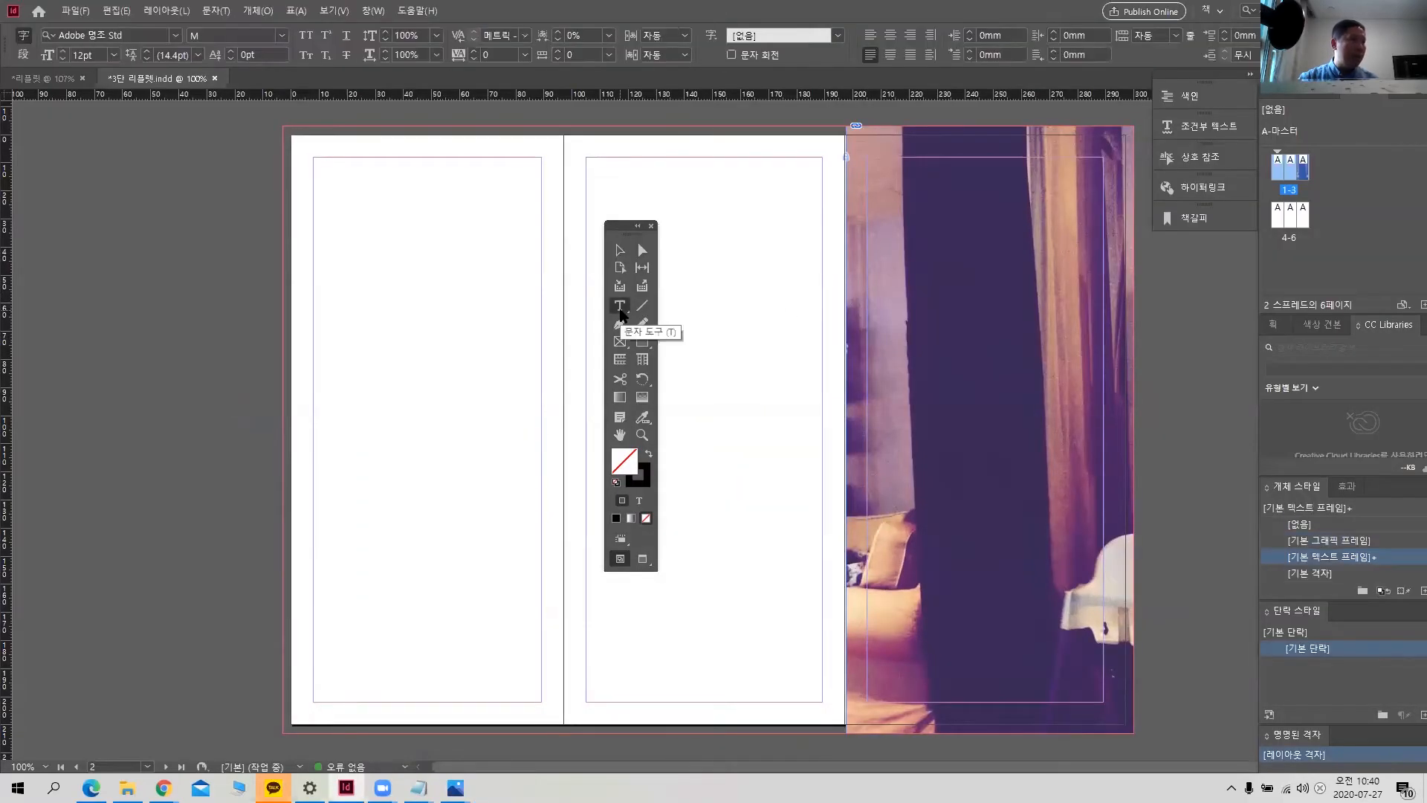
pyautogui.moveTo(866, 226); pyautogui.dragTo(1101, 378)
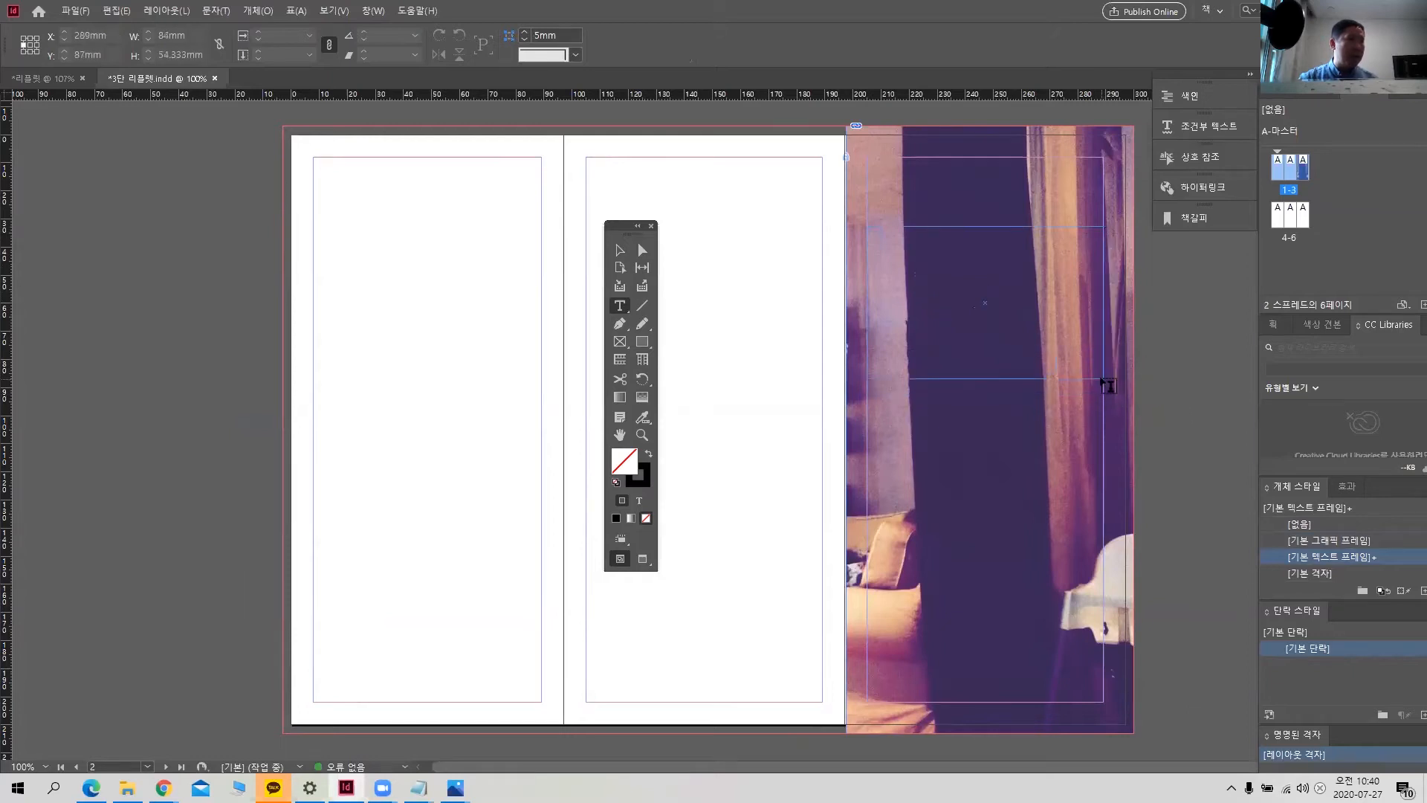
pyautogui.click(619, 250)
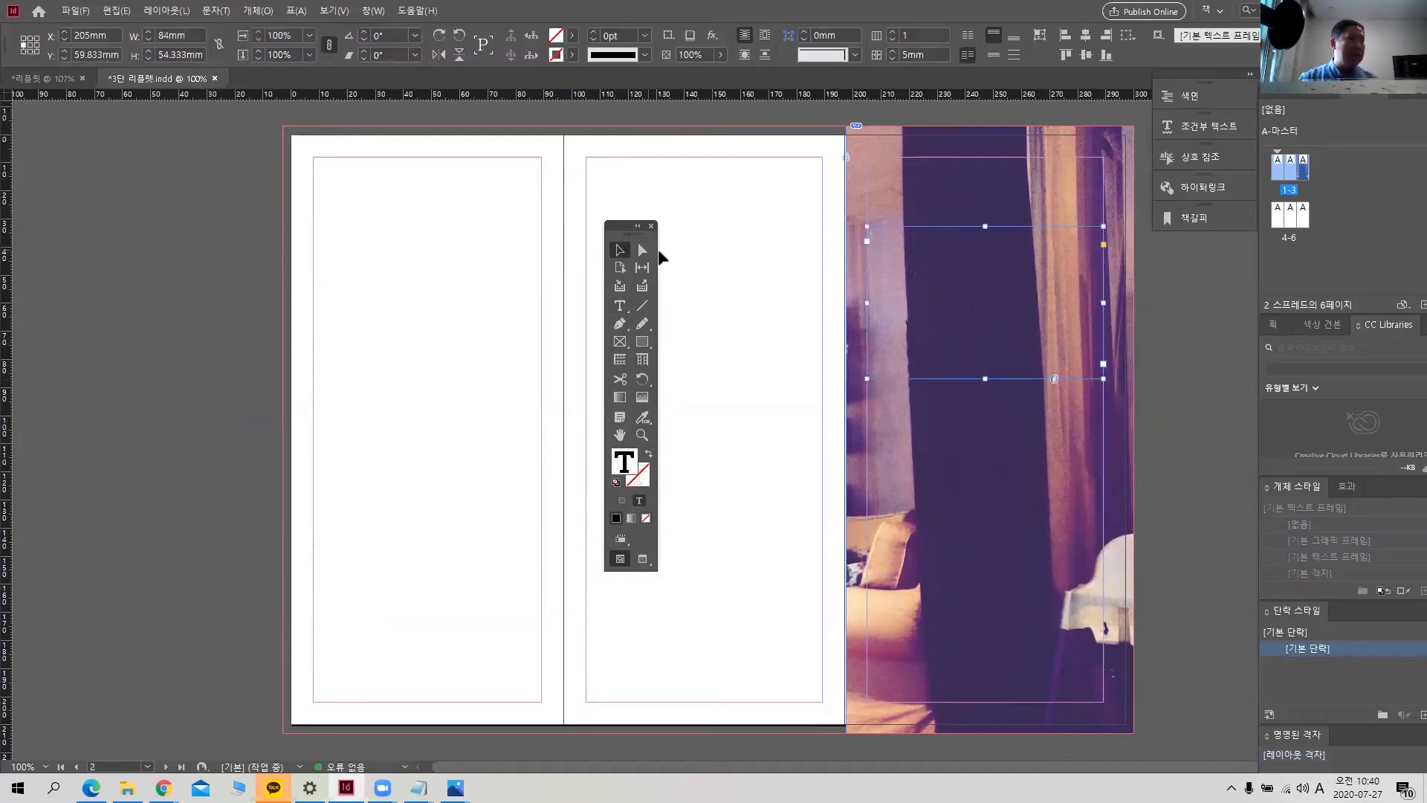
# - Clear the Tools panel off the second page, and move the text frame there, shortening it to about 40 mm high
pyautogui.moveTo(621, 226); pyautogui.dragTo(460, 241)
pyautogui.moveTo(893, 226); pyautogui.dragTo(612, 283)
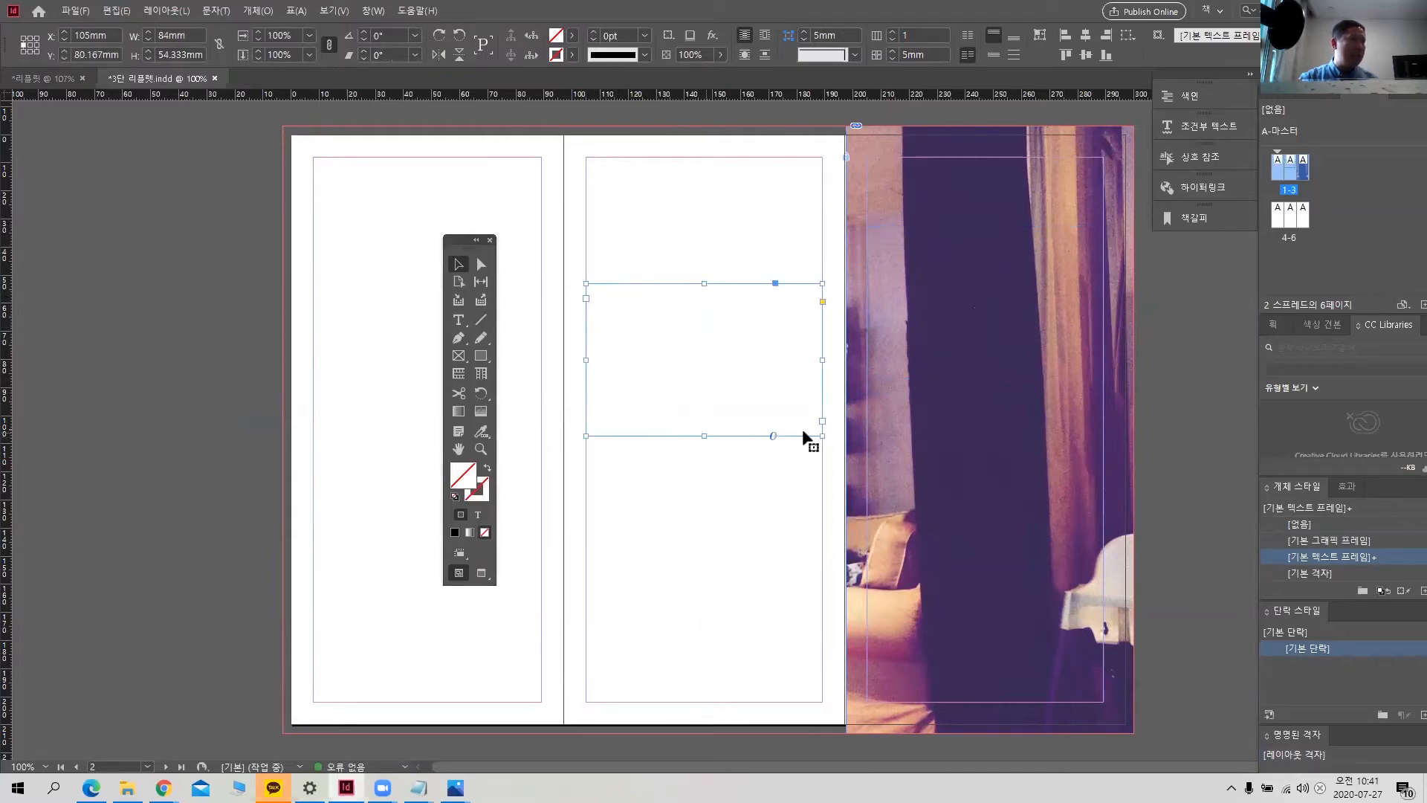
pyautogui.moveTo(704, 436); pyautogui.dragTo(704, 396)
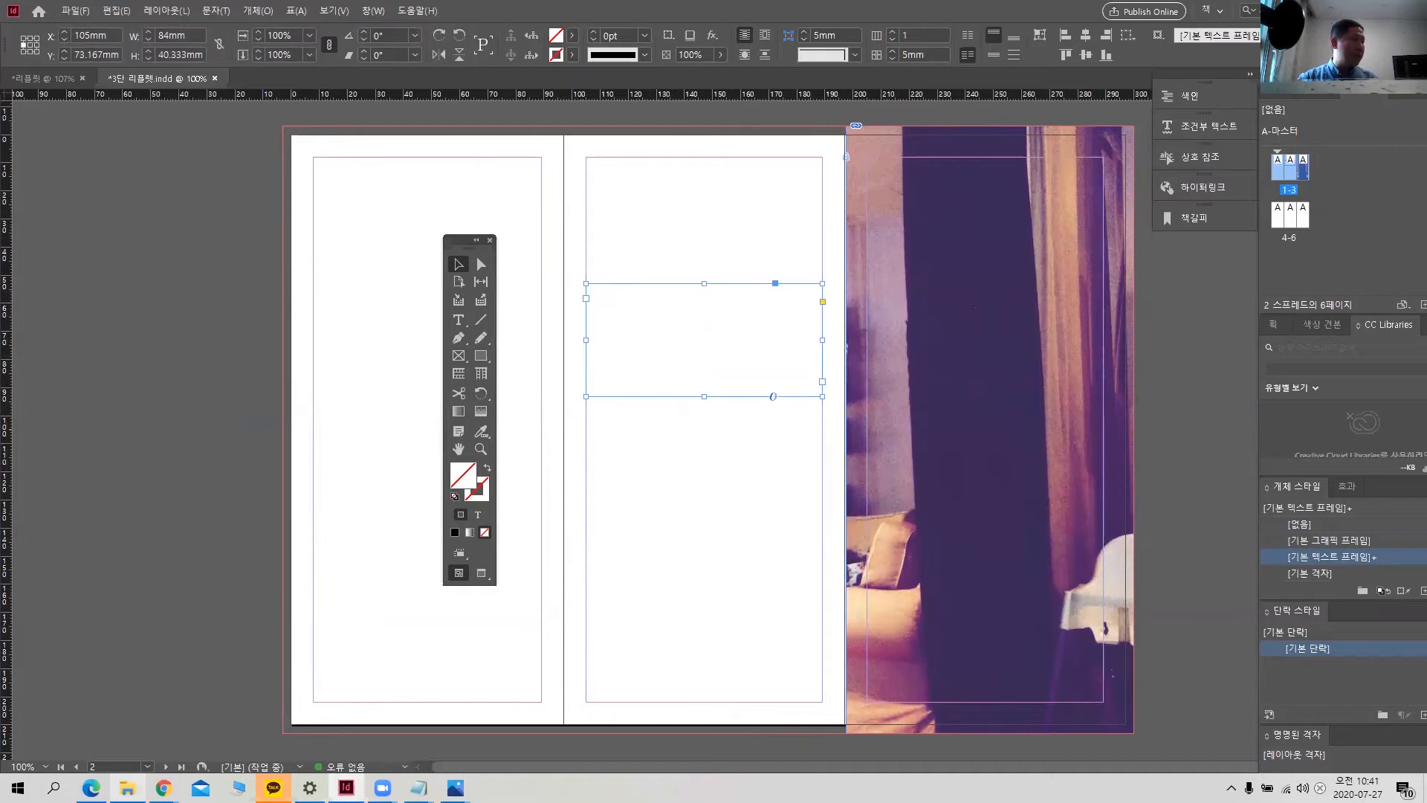
# - Bring up the leaflet copy 리플릿 텍스트 in Notepad and place its window below the top of the empty text frame
pyautogui.click(128, 788)
pyautogui.click(921, 531)
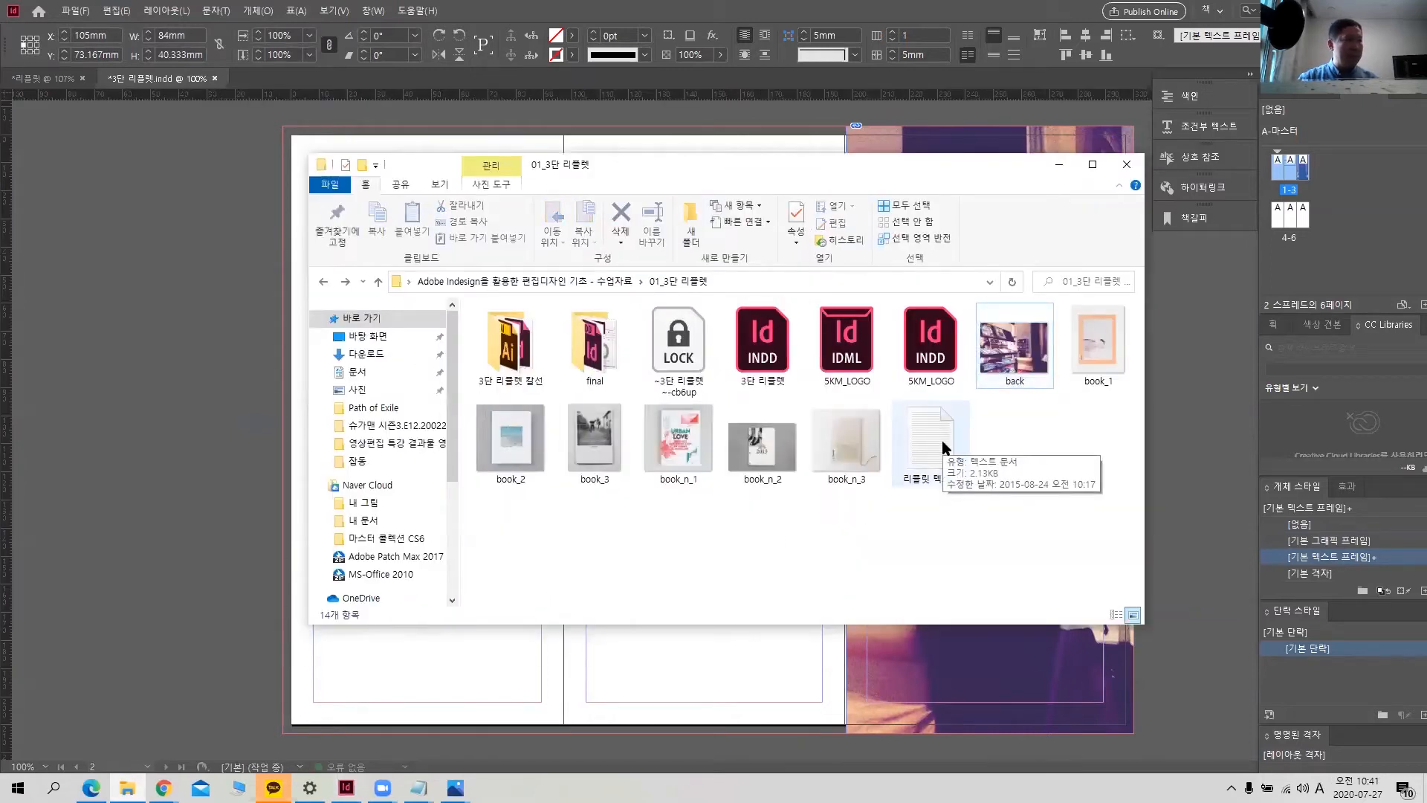
pyautogui.click(419, 788)
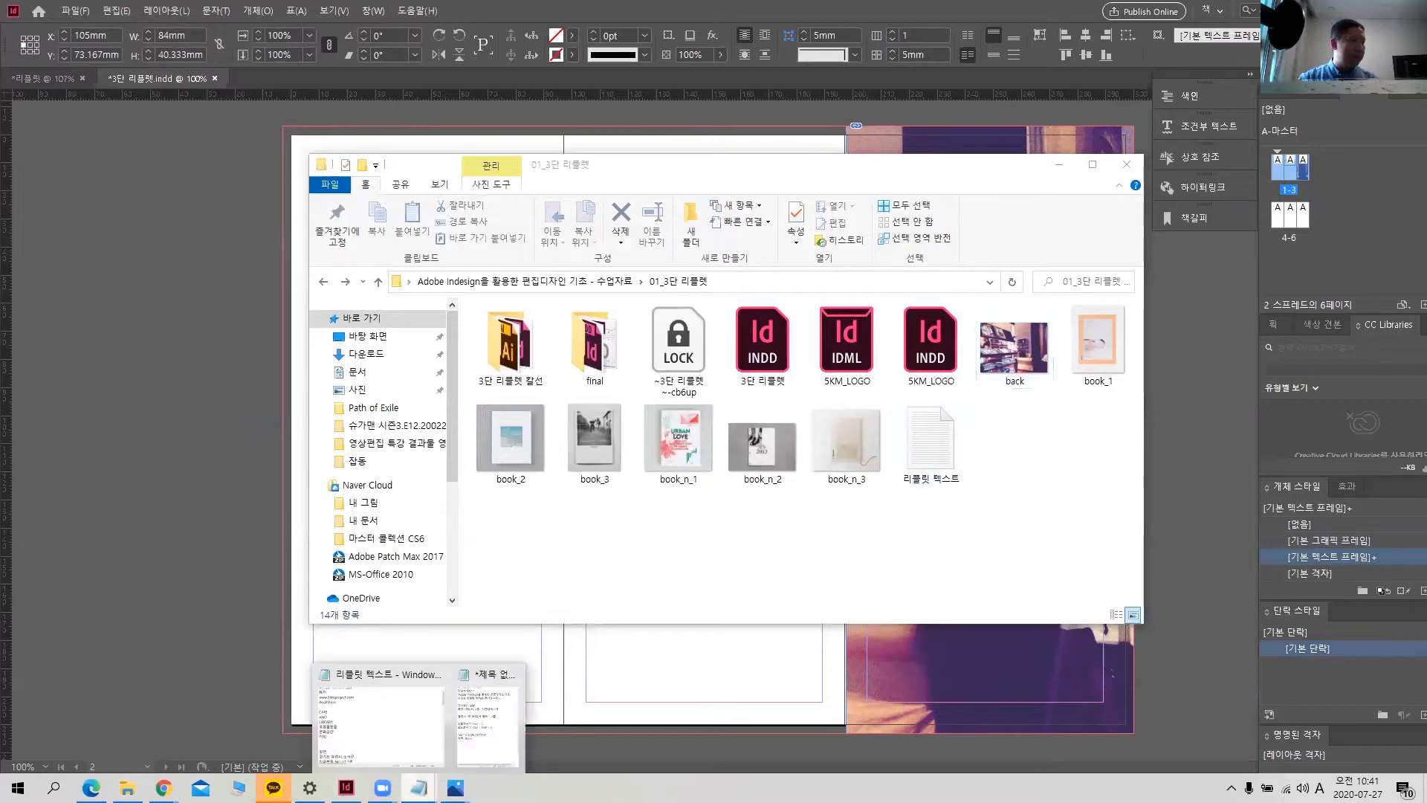
pyautogui.click(382, 736)
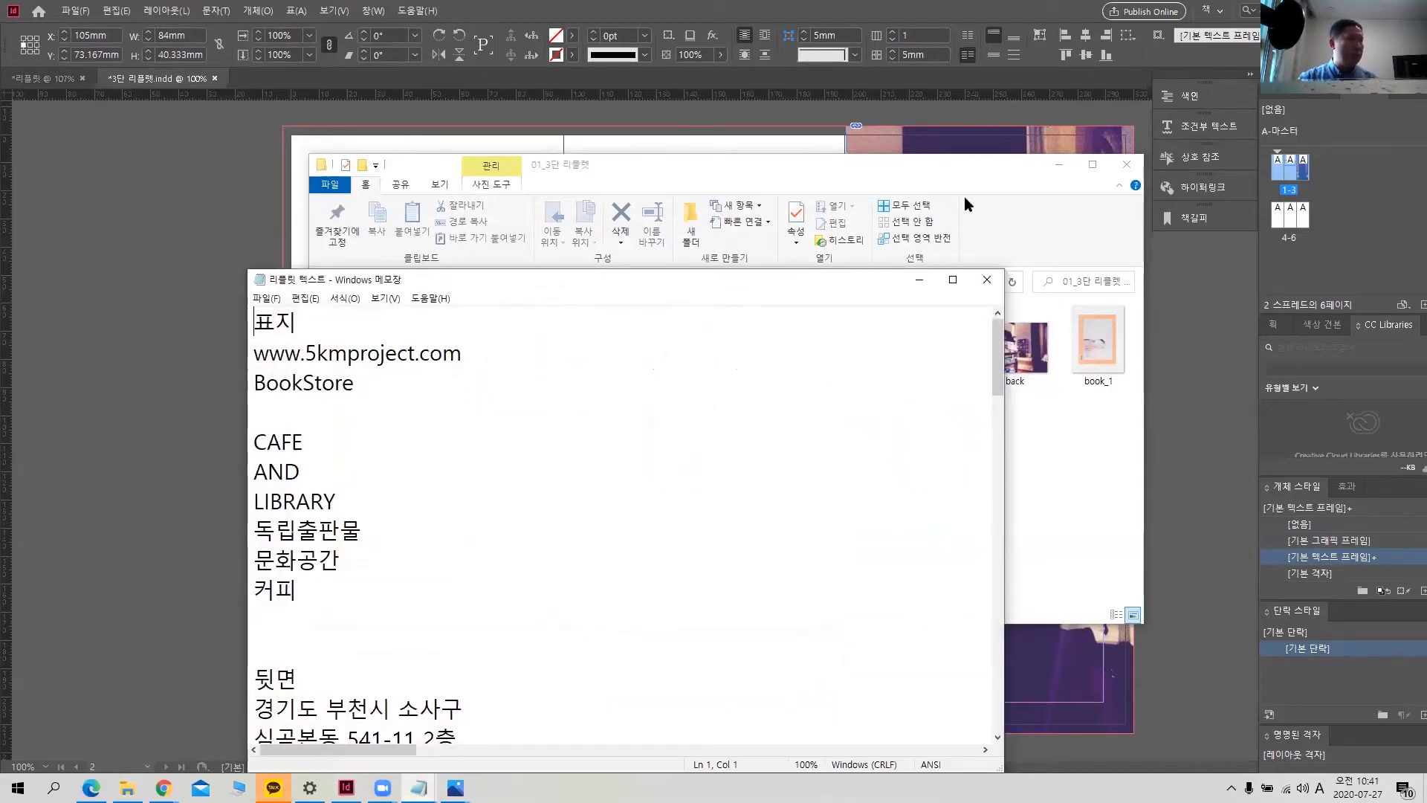
pyautogui.click(1060, 166)
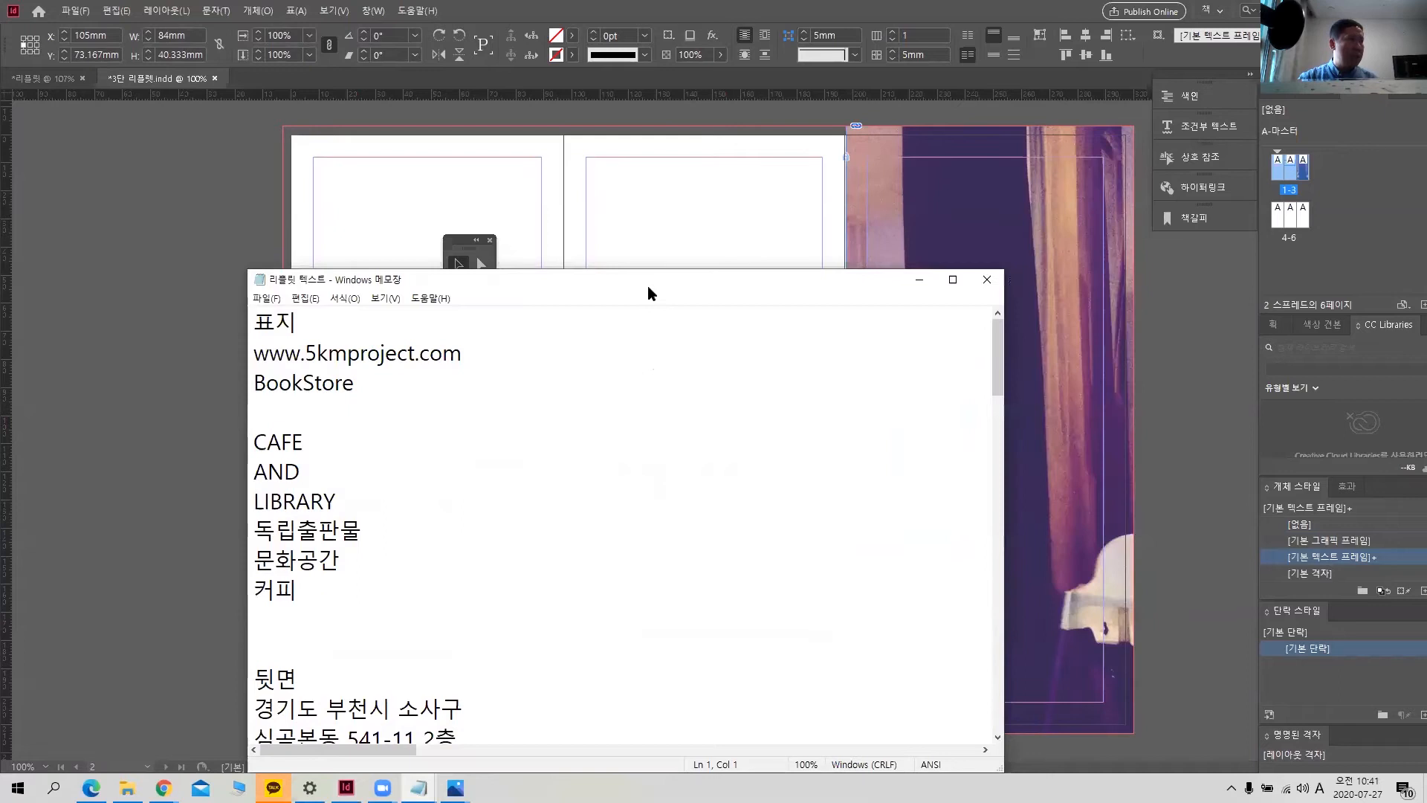
pyautogui.moveTo(653, 290); pyautogui.dragTo(855, 392)
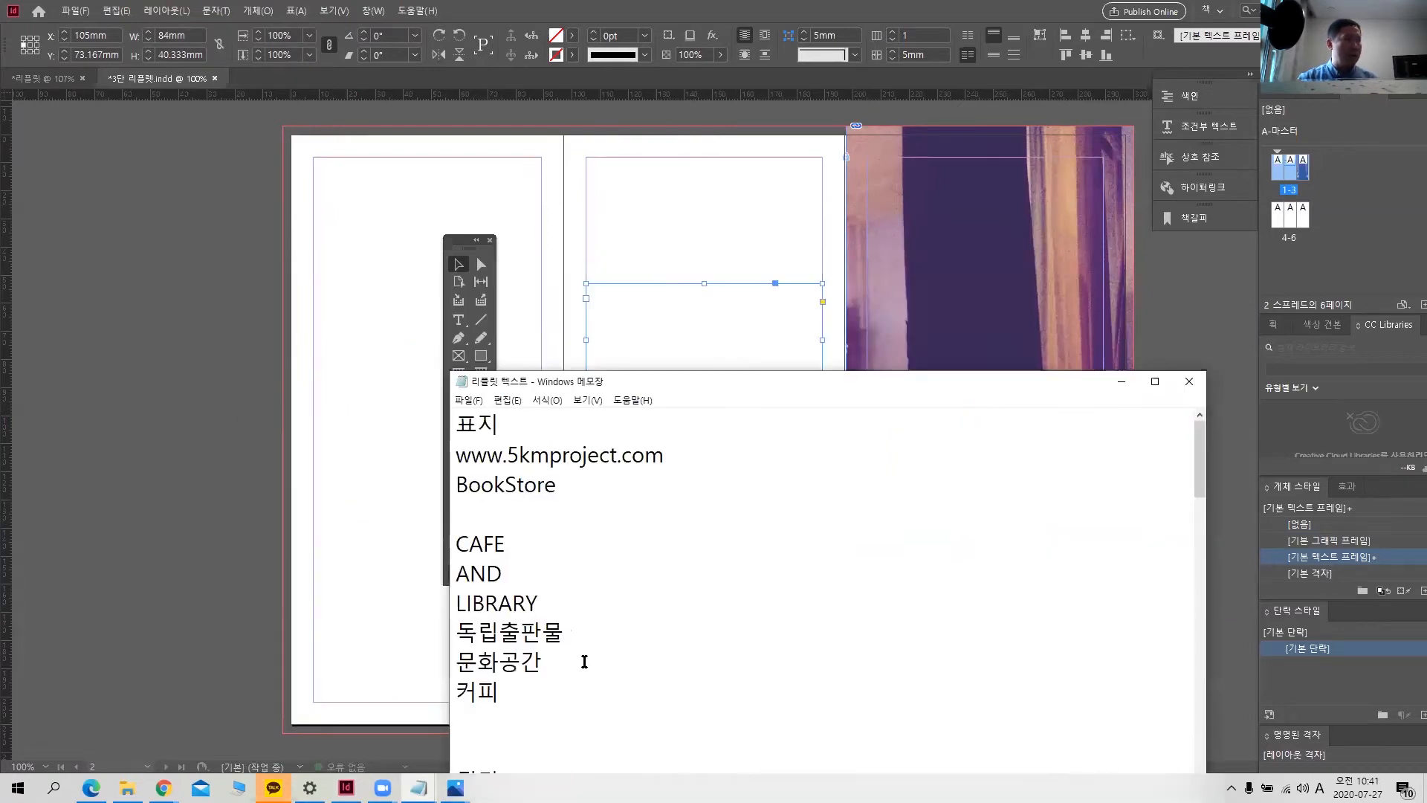
# - Copy the lines CAFE, AND, LIBRARY from Notepad into the empty text frame on the second page, and return to the Selection tool
pyautogui.moveTo(542, 604); pyautogui.dragTo(454, 551)
pyautogui.hotkey('ctrl', 'c')
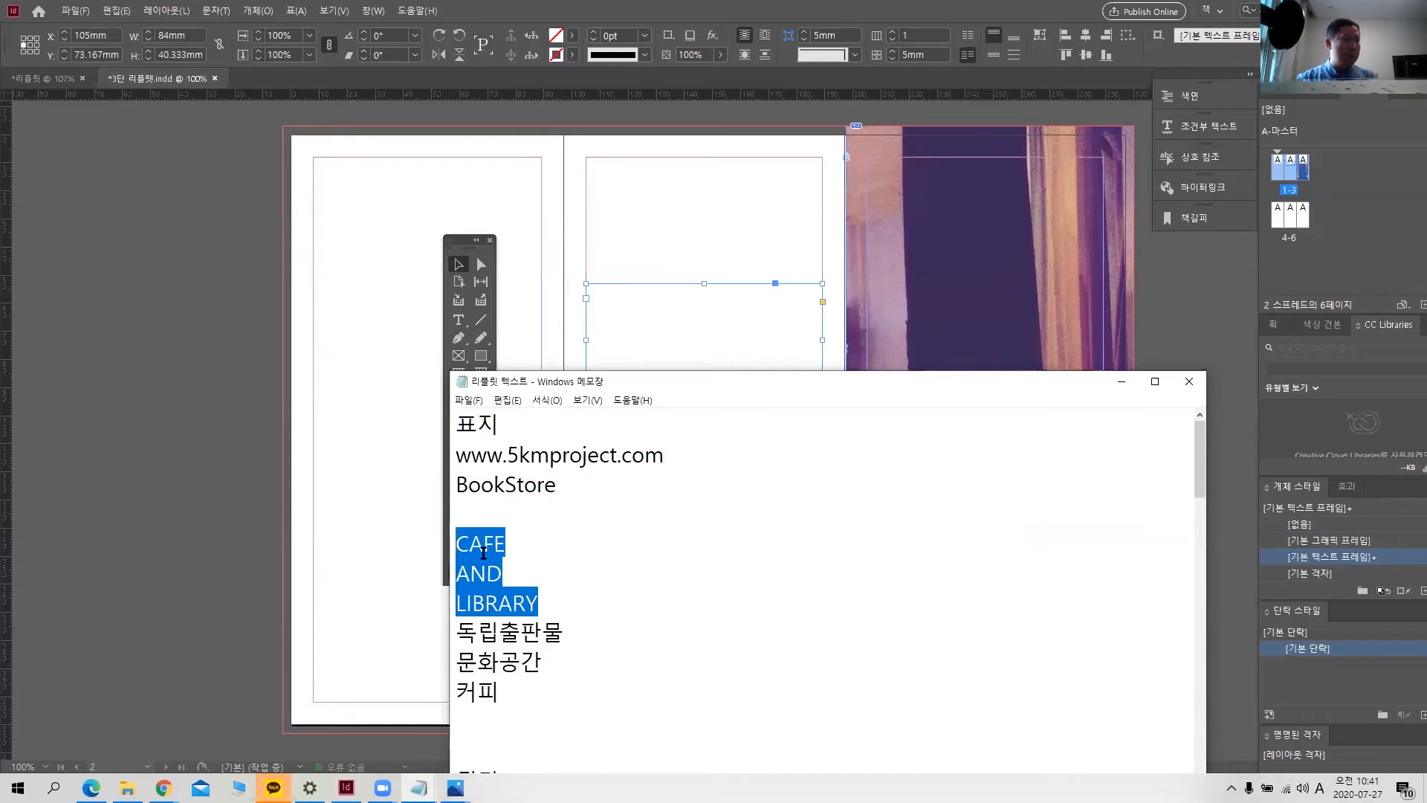
pyautogui.click(1122, 382)
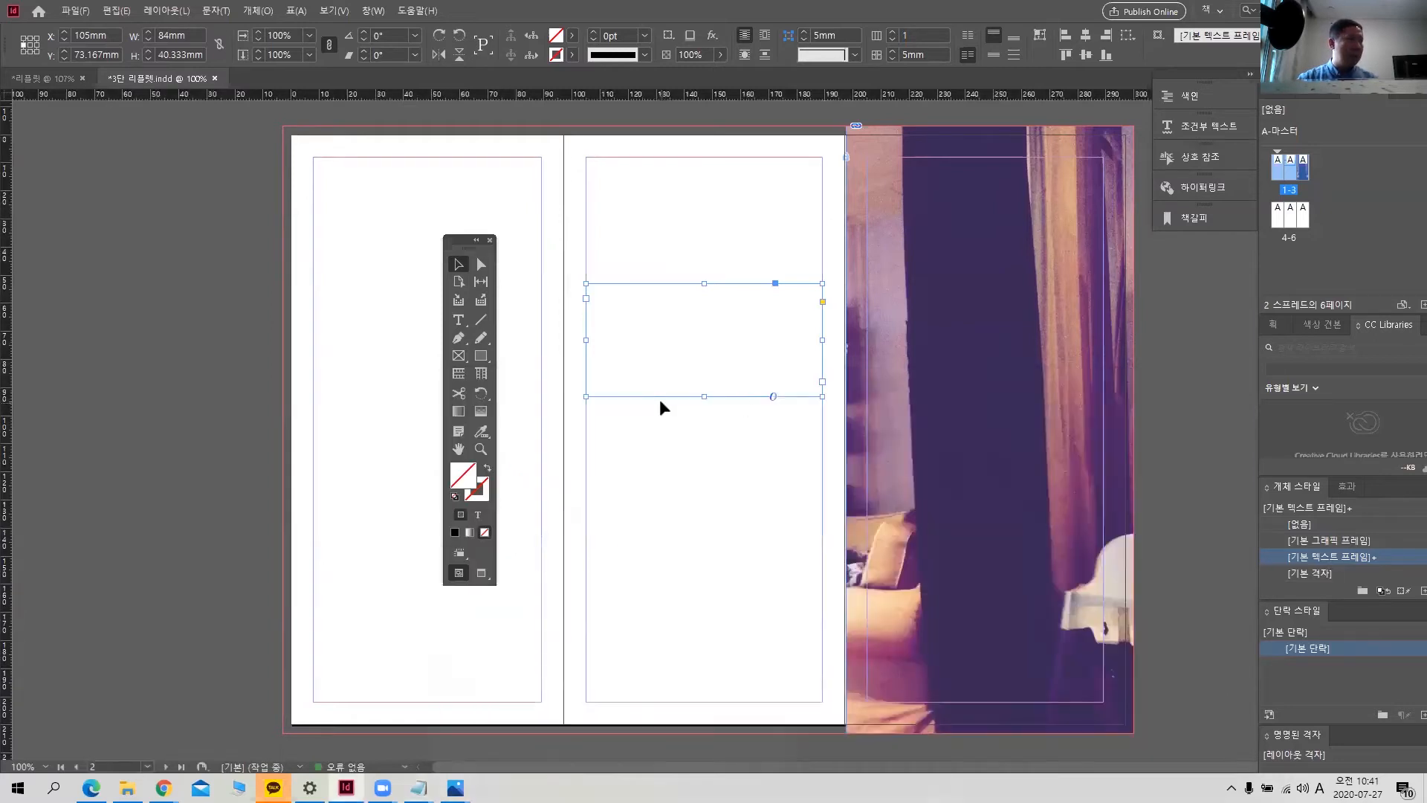
pyautogui.click(459, 320)
pyautogui.click(647, 318)
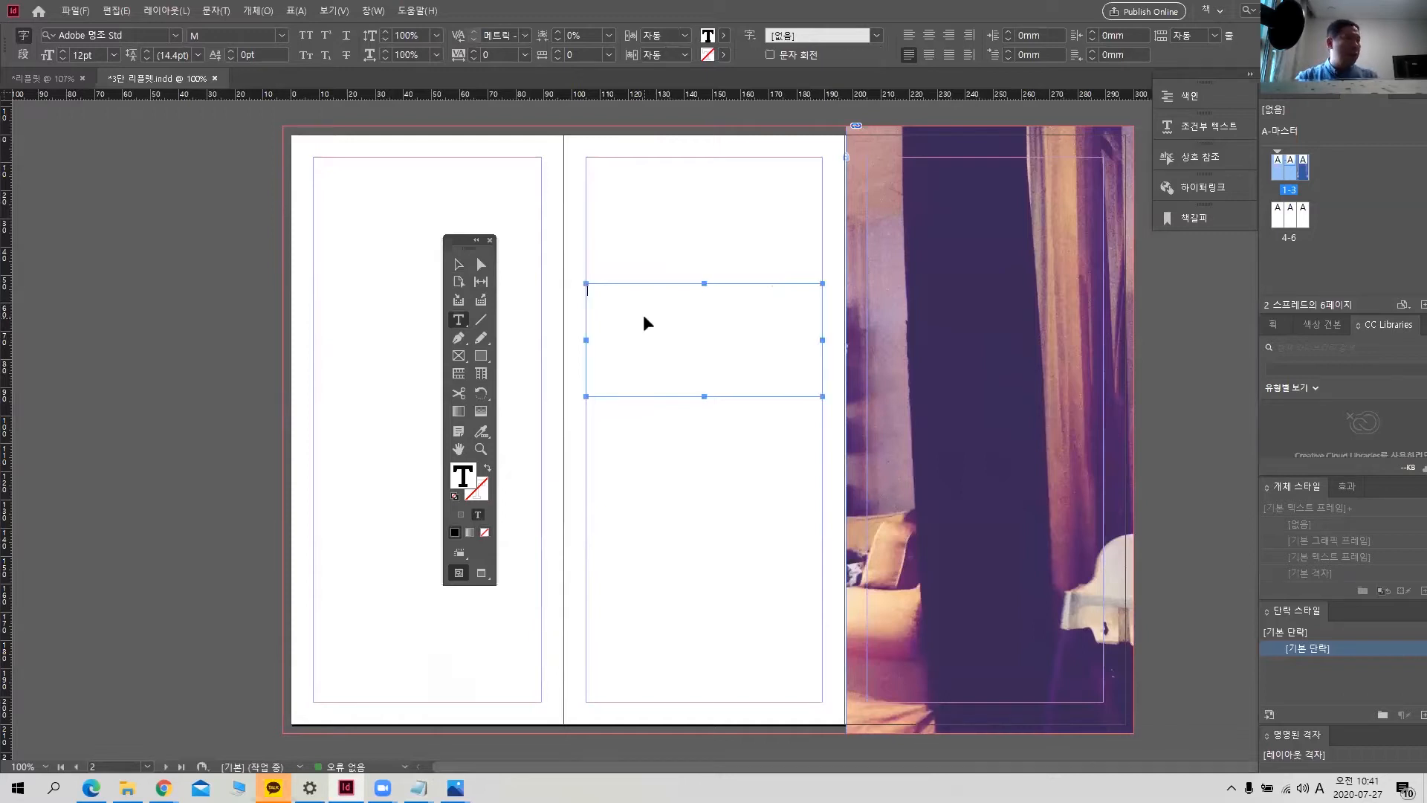
pyautogui.hotkey('ctrl', 'v')
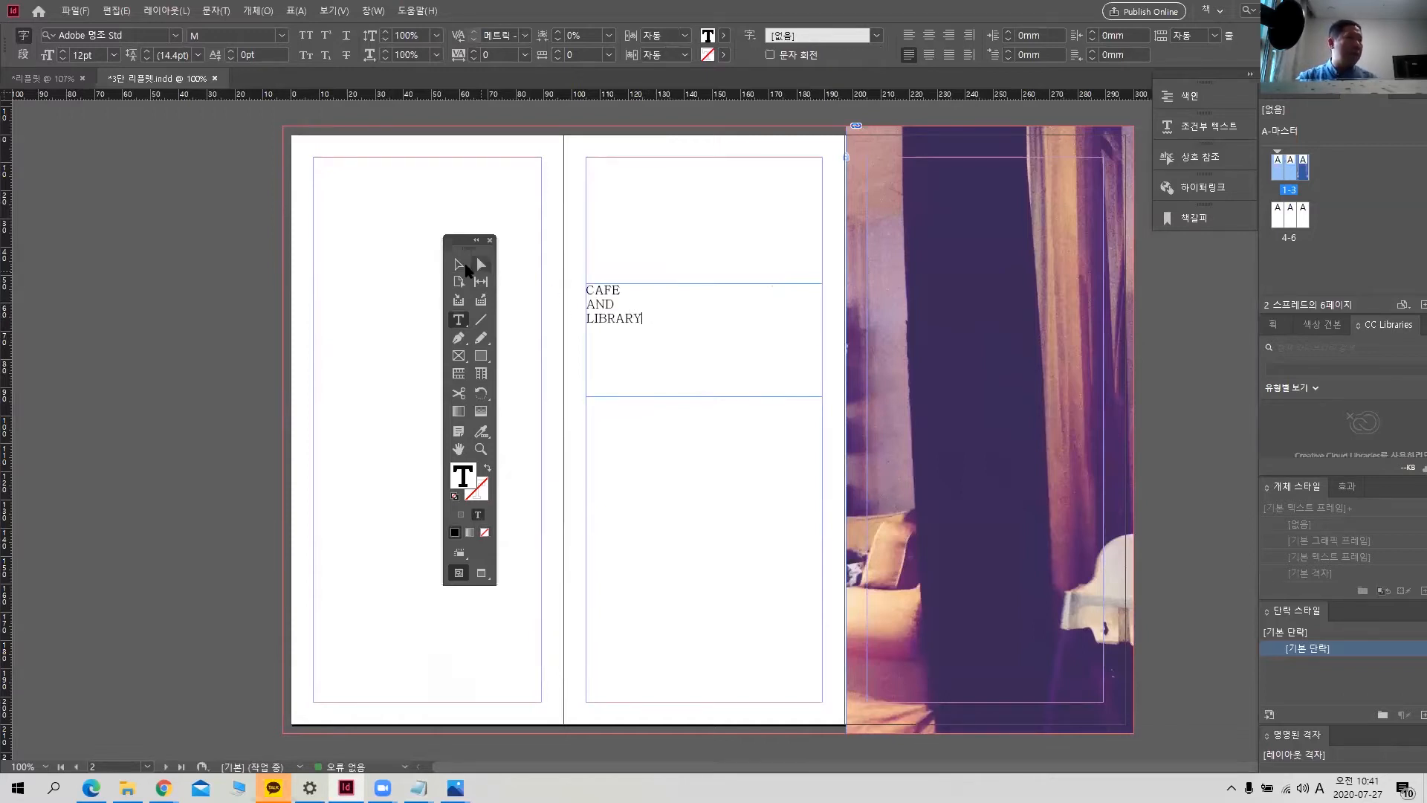
pyautogui.click(462, 265)
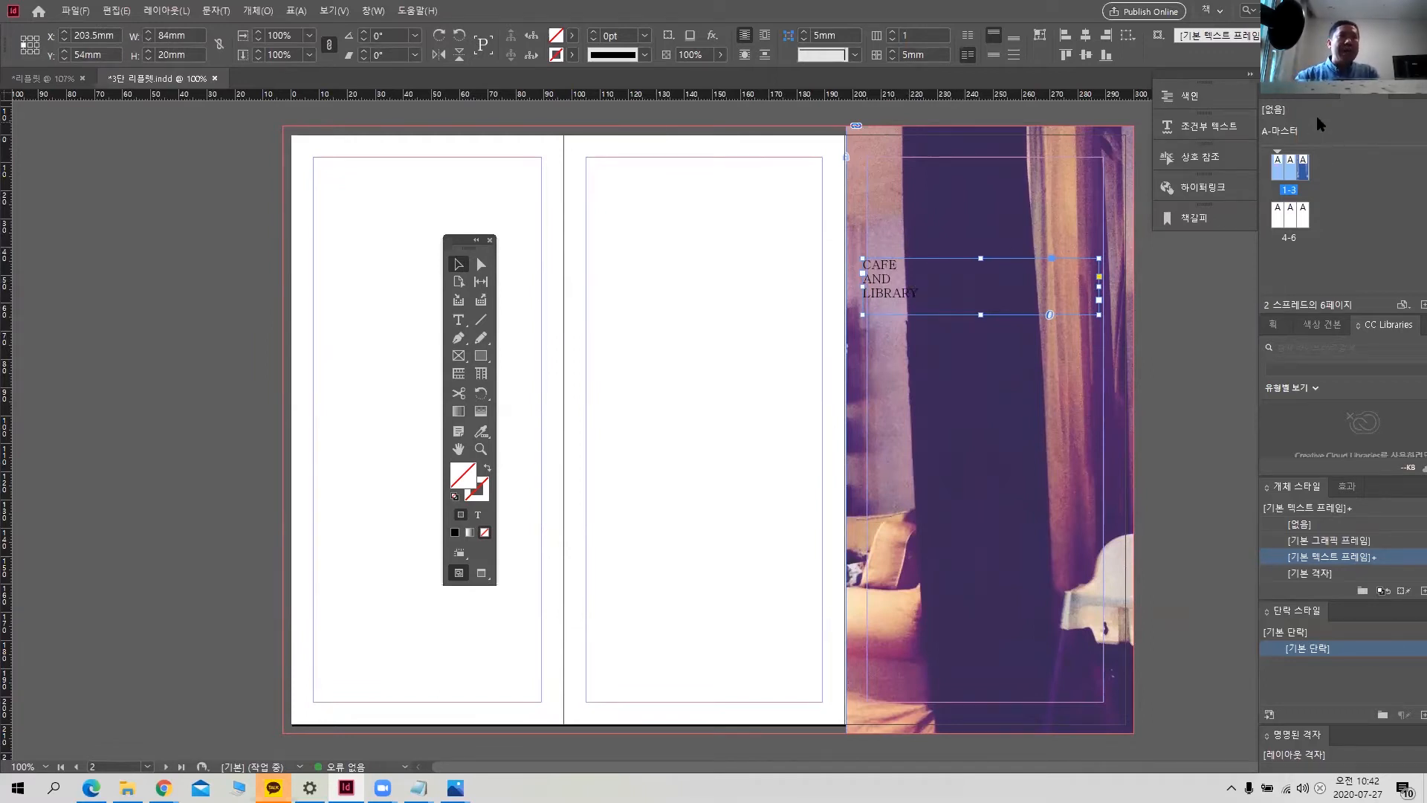
# - Detach and enlarge the color swatches list, and color the CAFE AND LIBRARY text with the [용지] swatch
pyautogui.click(1277, 325)
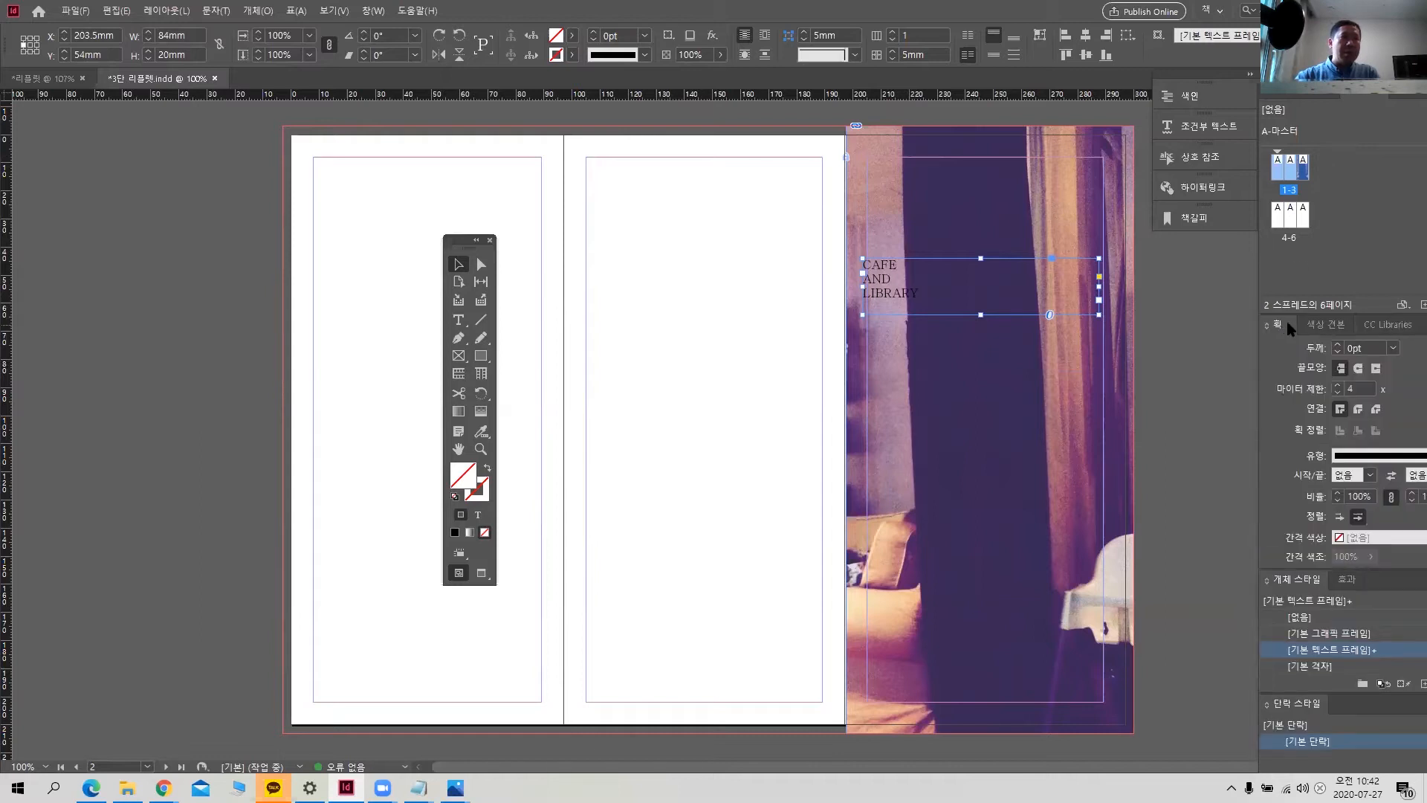
pyautogui.click(1324, 325)
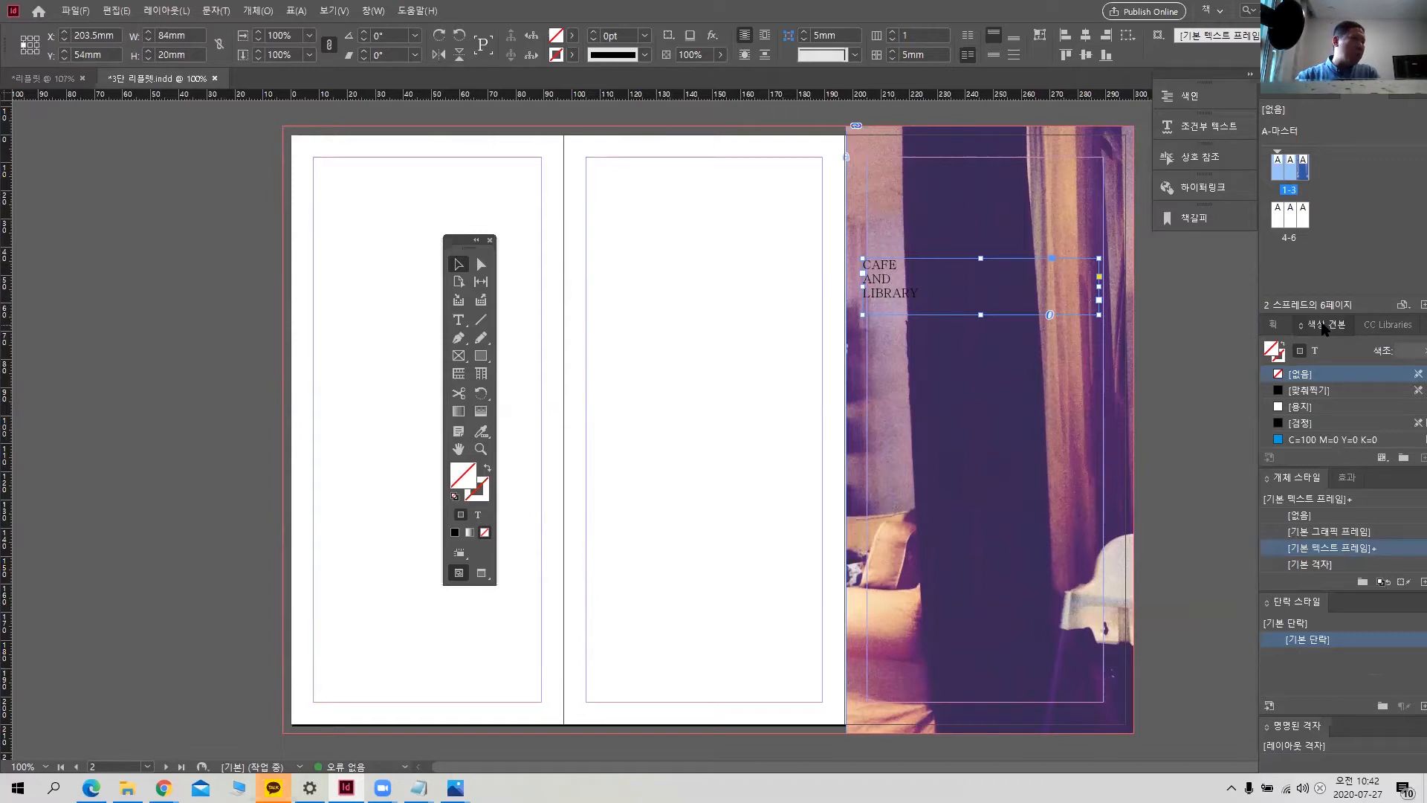
pyautogui.moveTo(1324, 328); pyautogui.dragTo(640, 301)
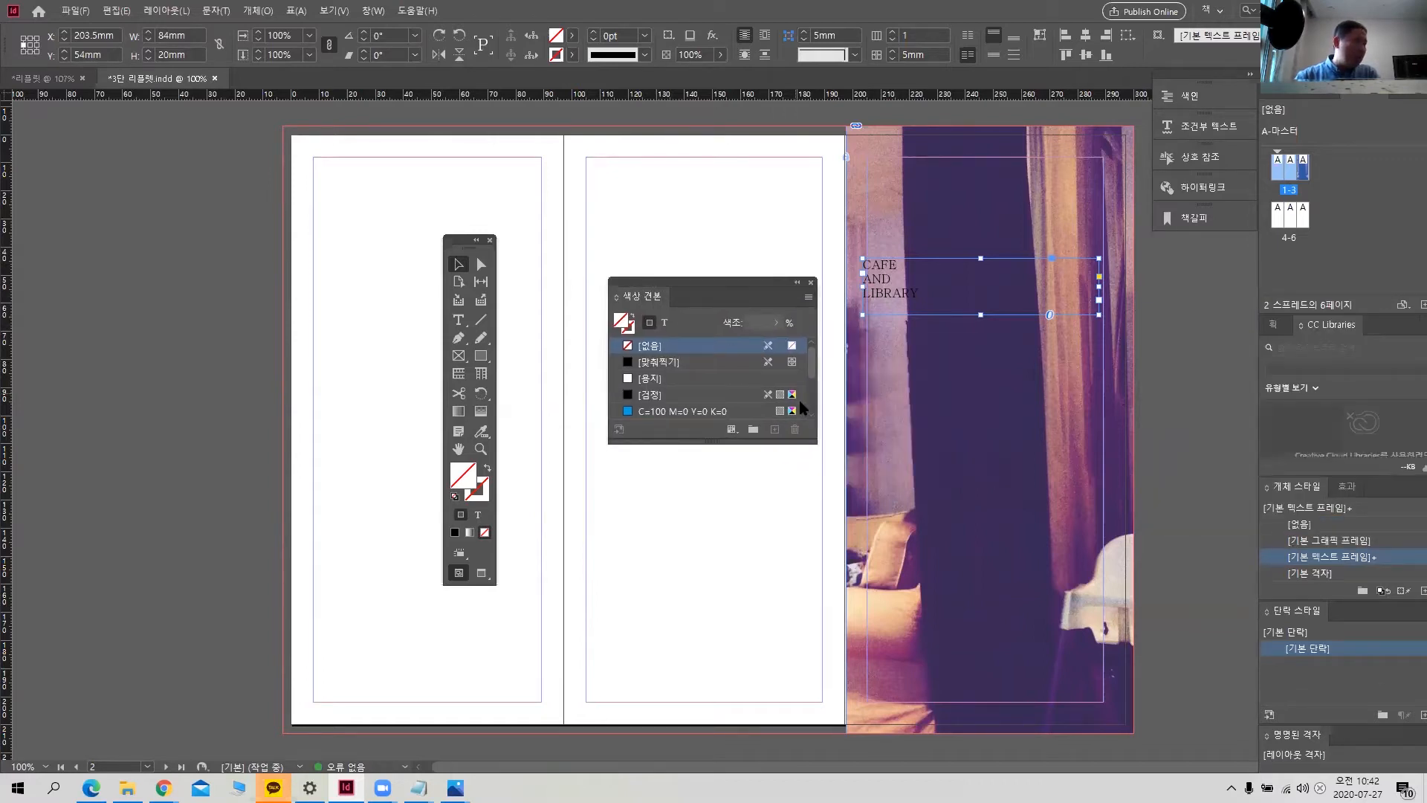
pyautogui.click(664, 323)
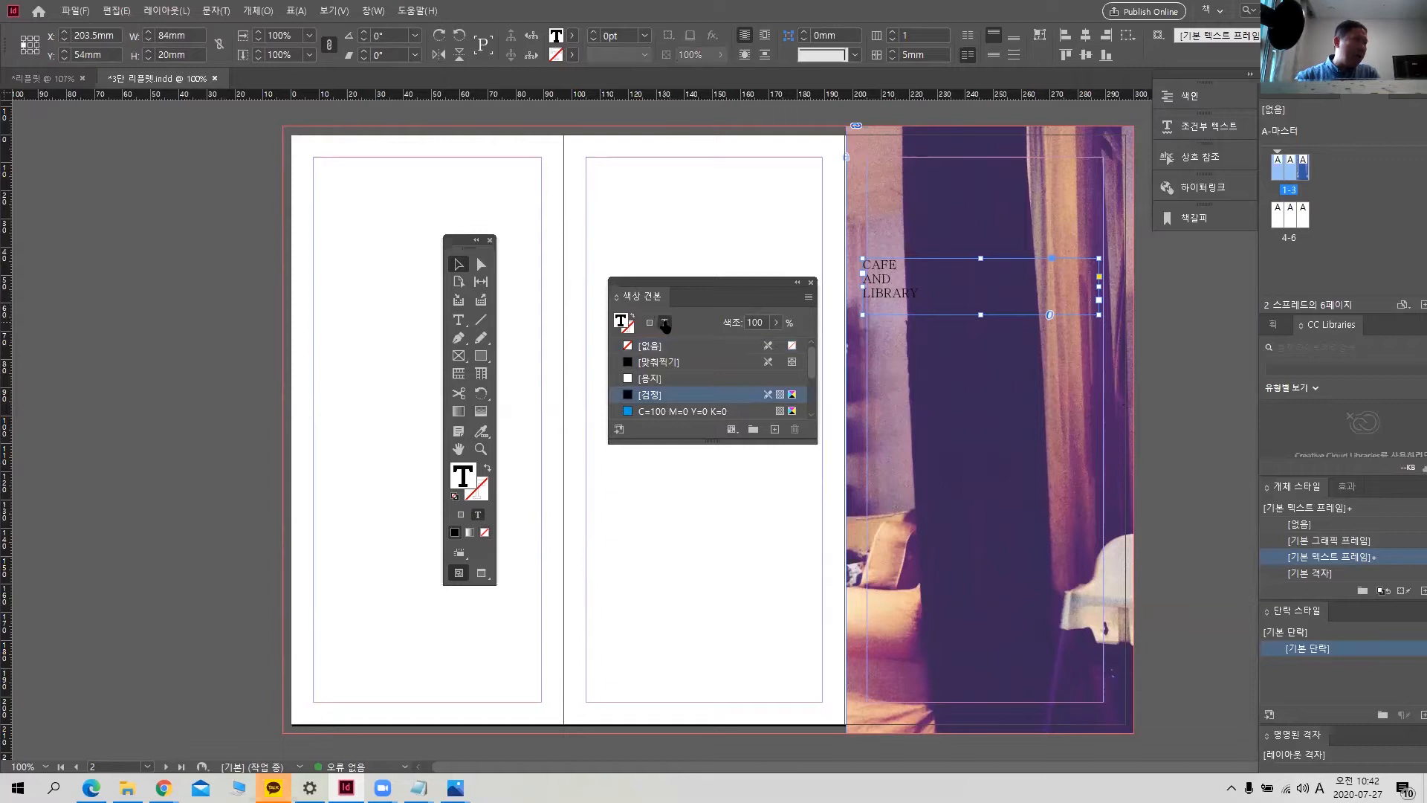
pyautogui.moveTo(803, 442); pyautogui.dragTo(796, 574)
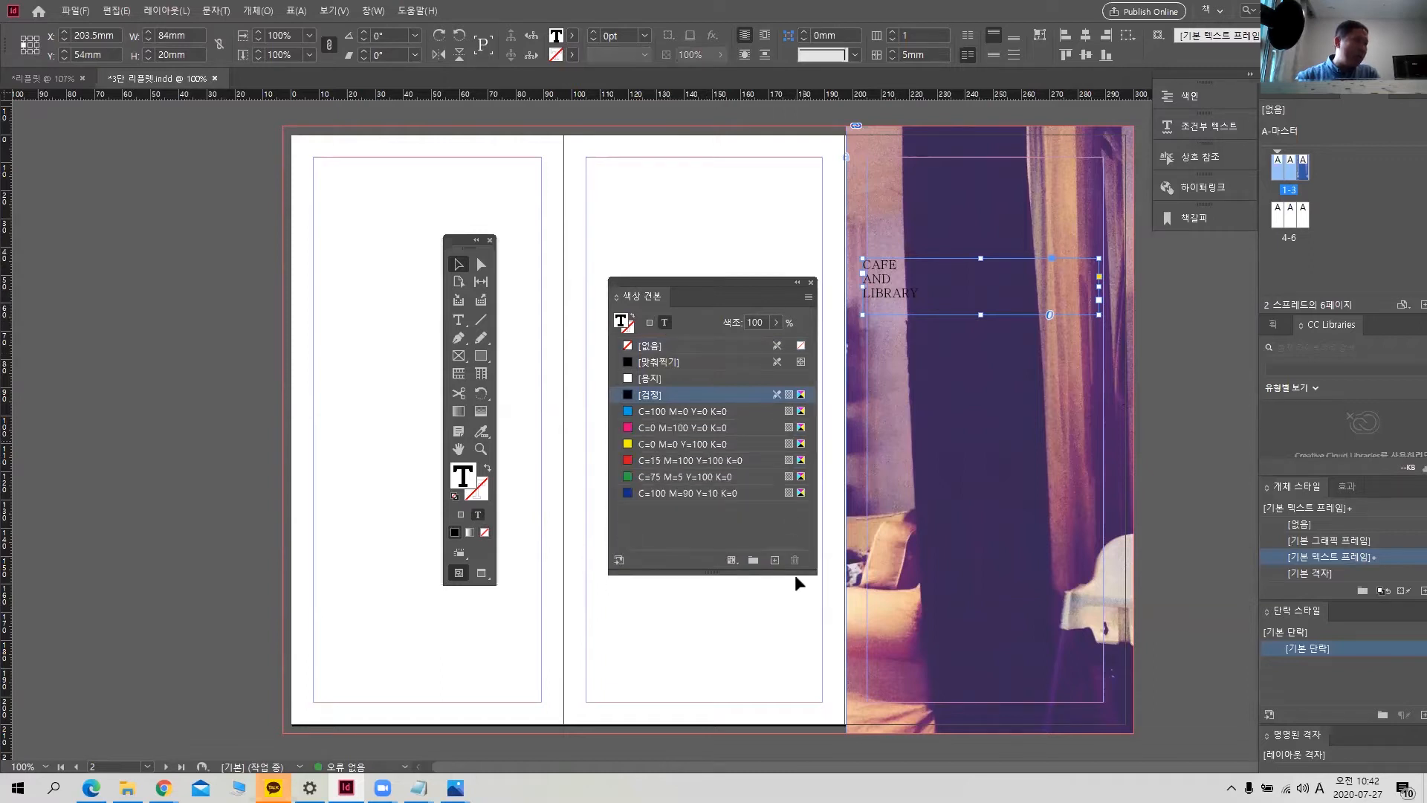
pyautogui.click(652, 380)
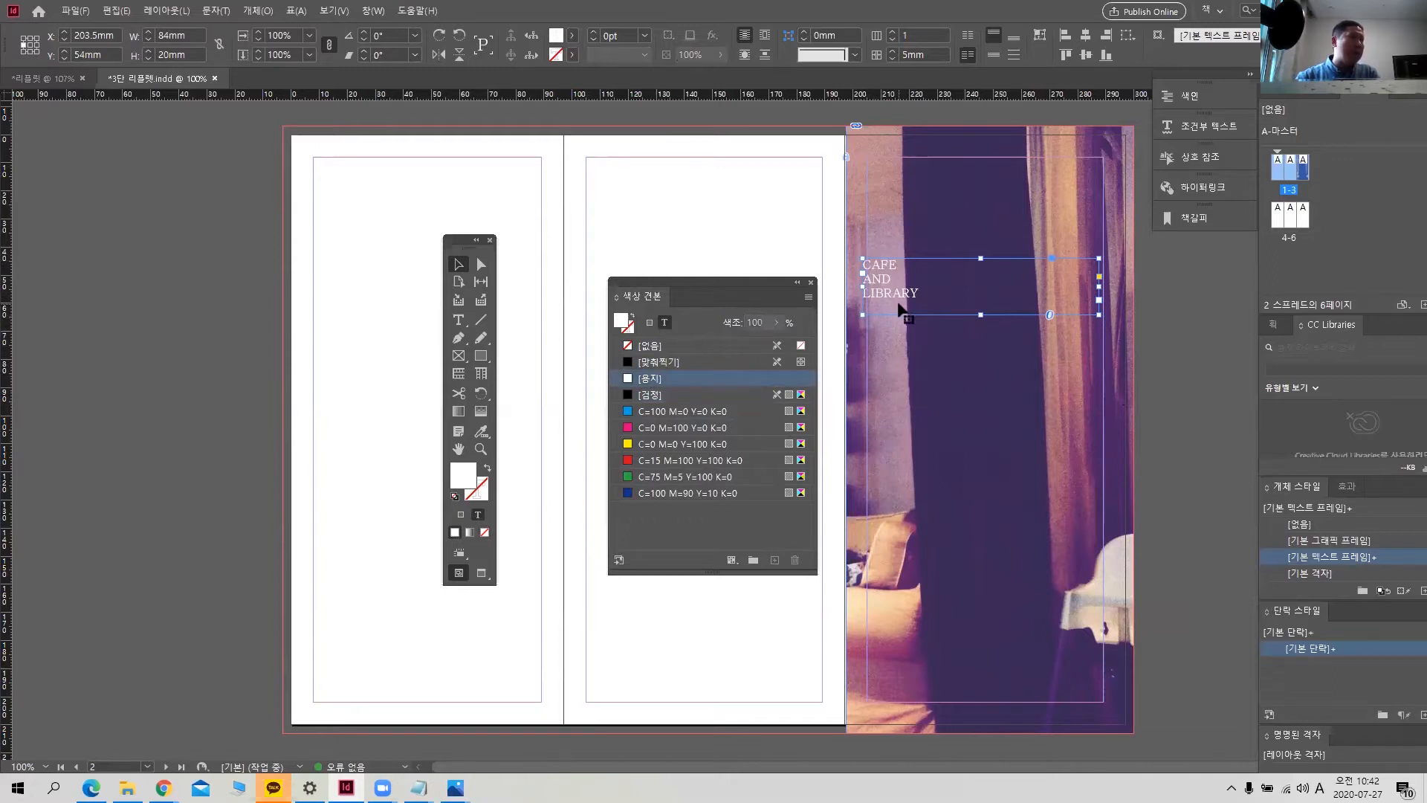
# - Bring up the character settings and dock them, collapsed, below the bookmarks entry
pyautogui.hotkey('ctrl', 't')
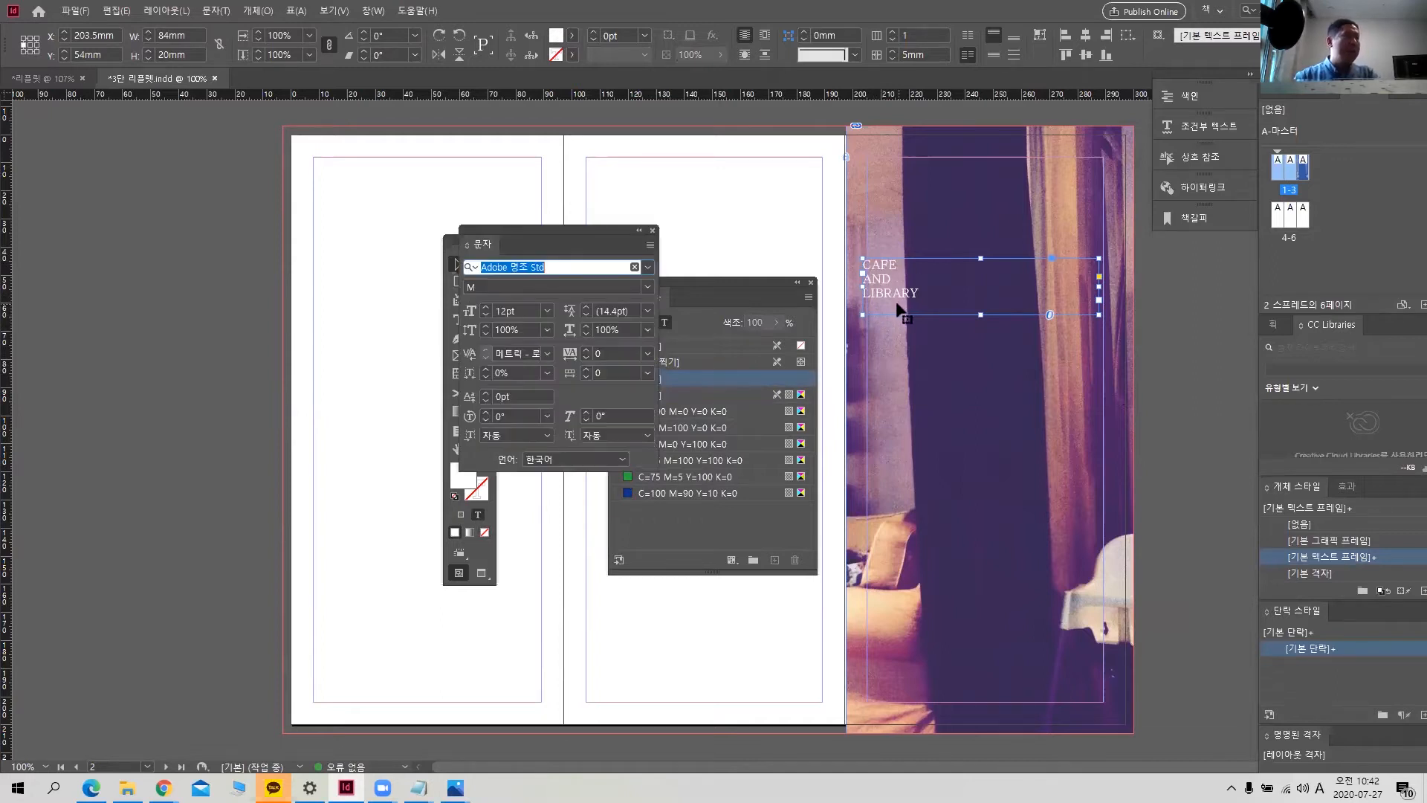
pyautogui.moveTo(482, 244); pyautogui.dragTo(1203, 241)
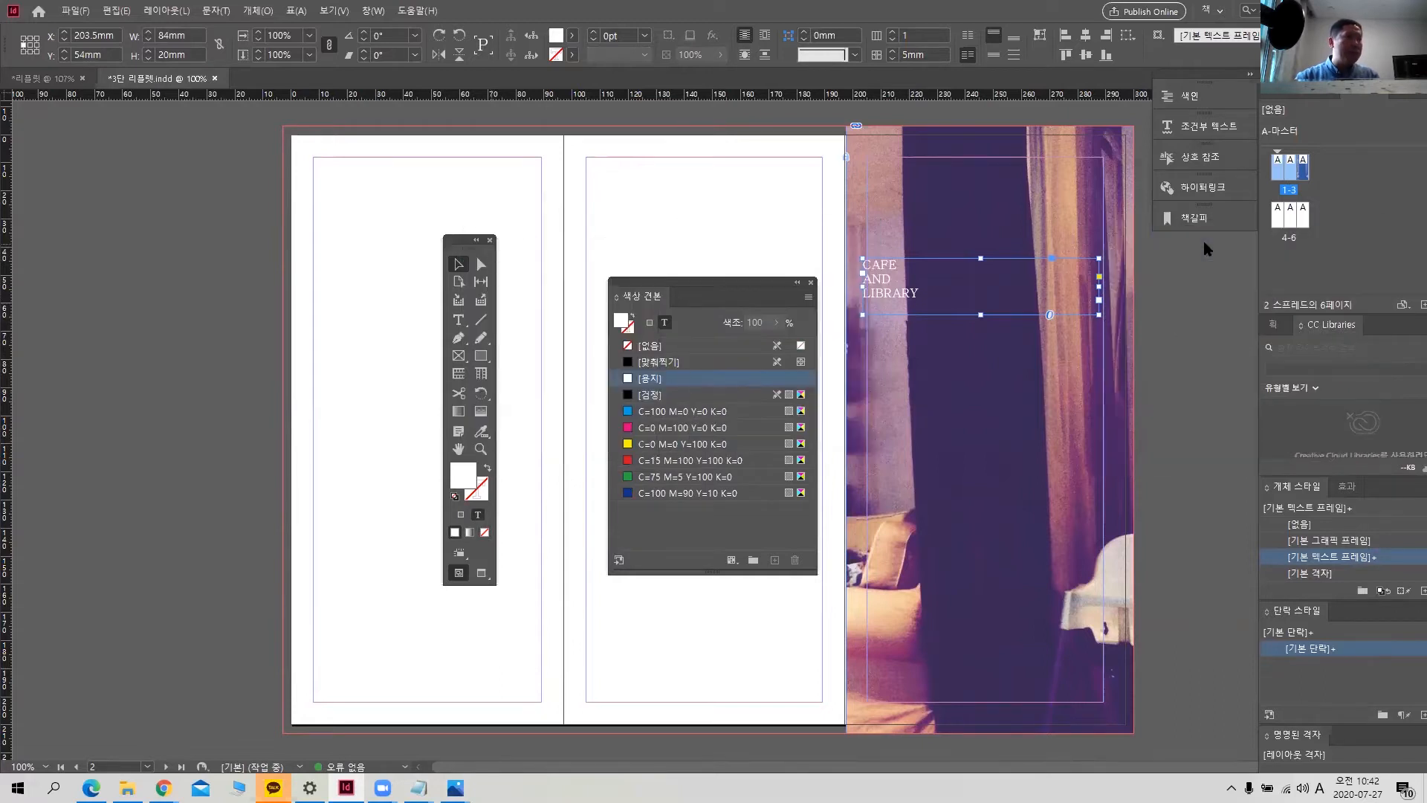
pyautogui.click(1188, 247)
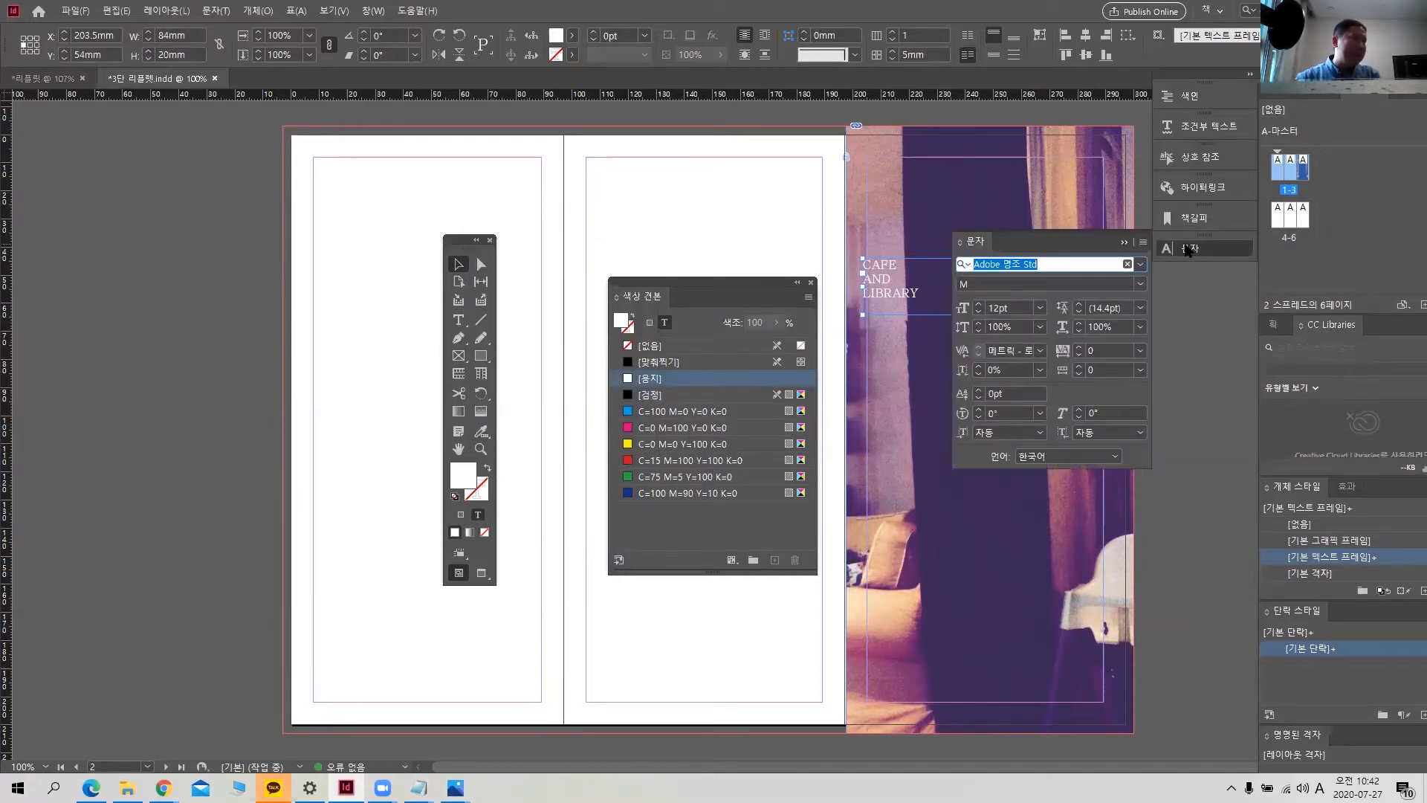
pyautogui.click(1188, 247)
pyautogui.click(375, 11)
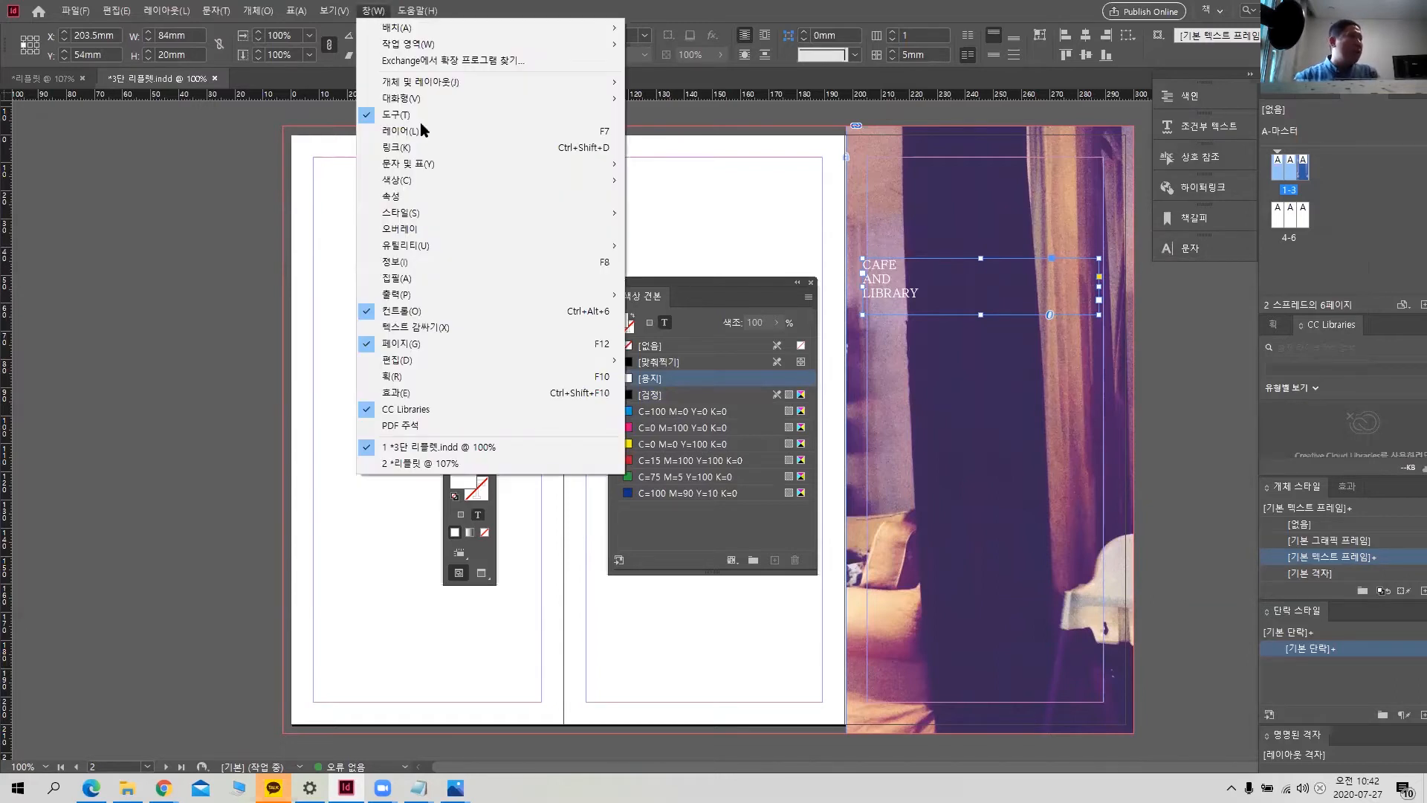
pyautogui.moveTo(461, 164)
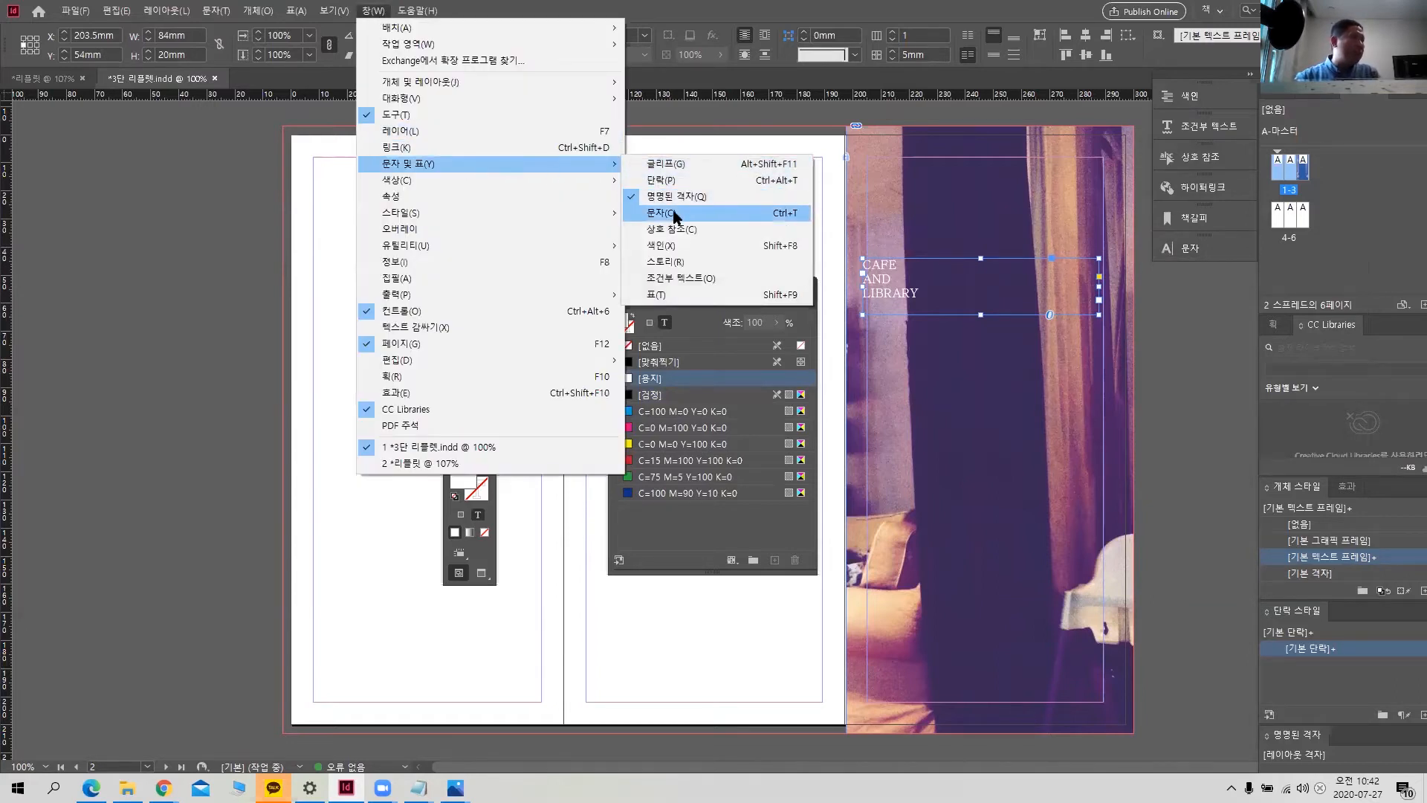
pyautogui.click(959, 295)
# - Set the CAFE AND LIBRARY text to Century Gothic Bold at 30 pt
pyautogui.click(1183, 250)
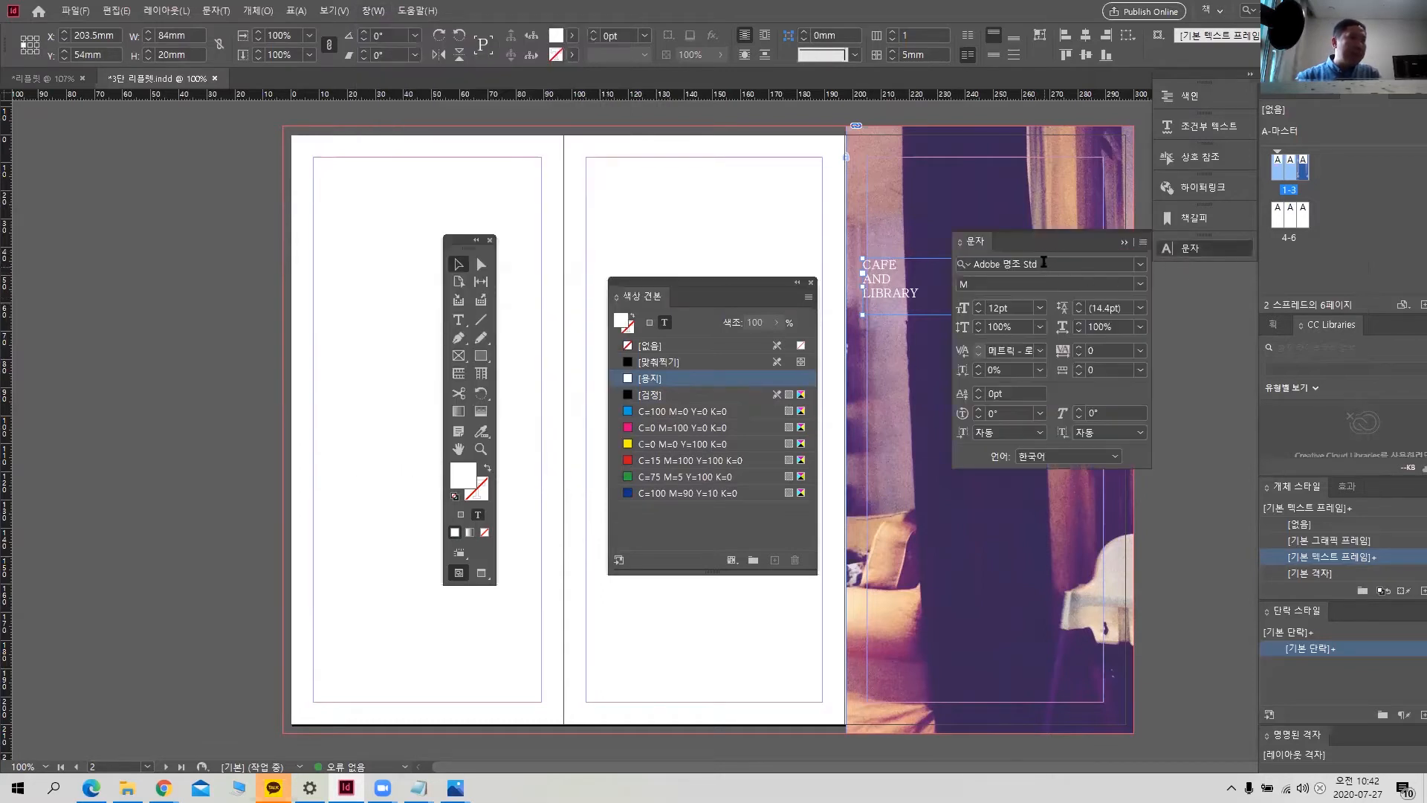
pyautogui.click(1141, 265)
pyautogui.moveTo(1320, 378); pyautogui.dragTo(1329, 472)
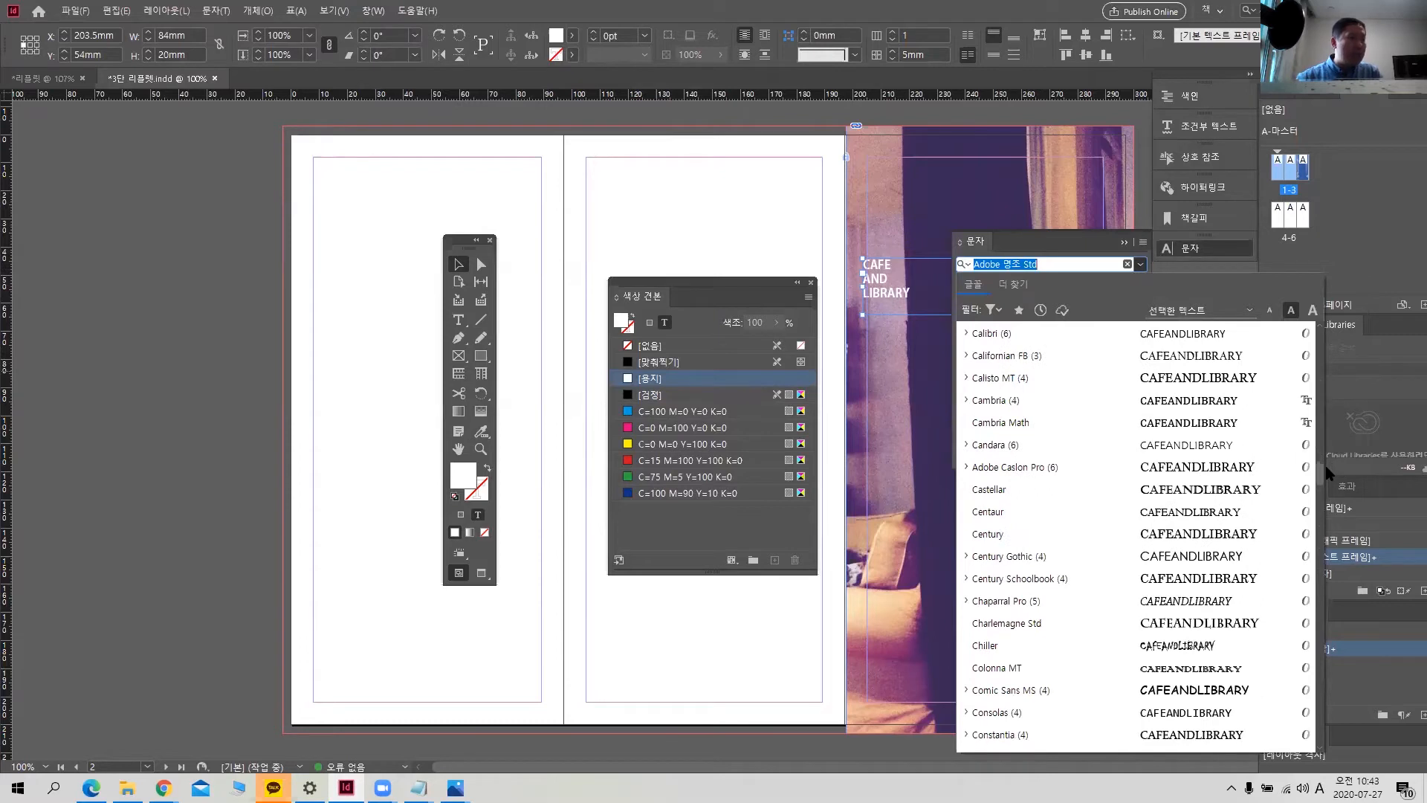
pyautogui.click(1069, 559)
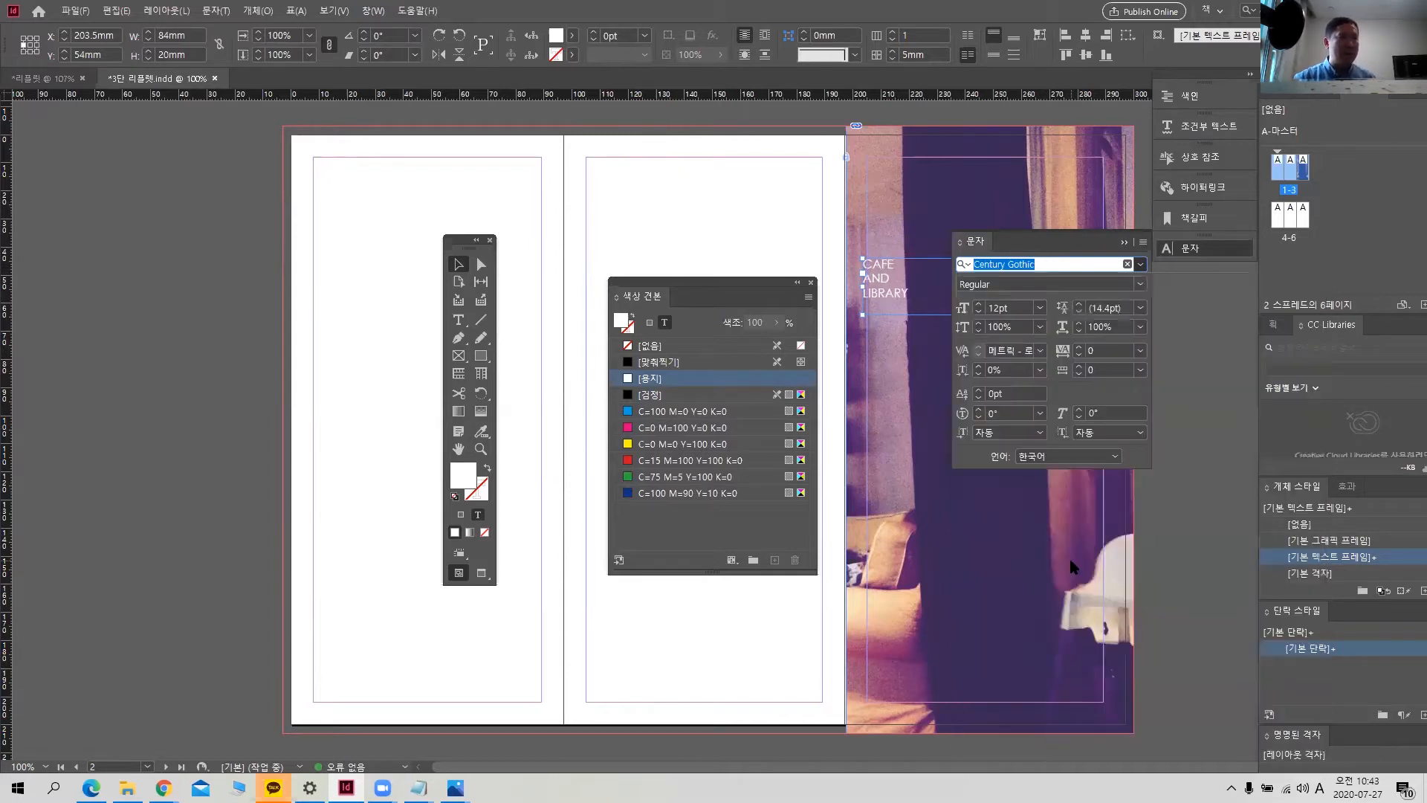
pyautogui.click(1142, 285)
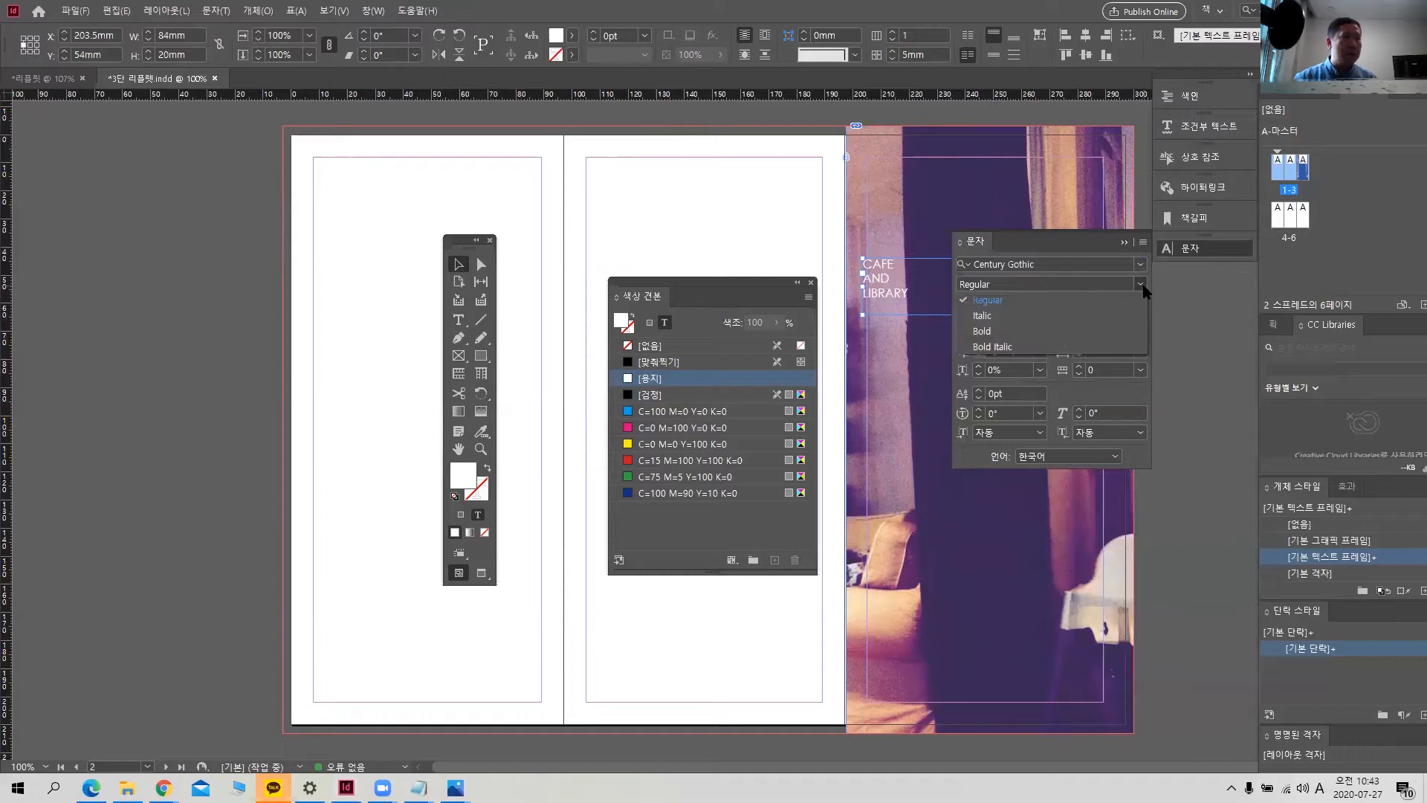
pyautogui.click(1083, 329)
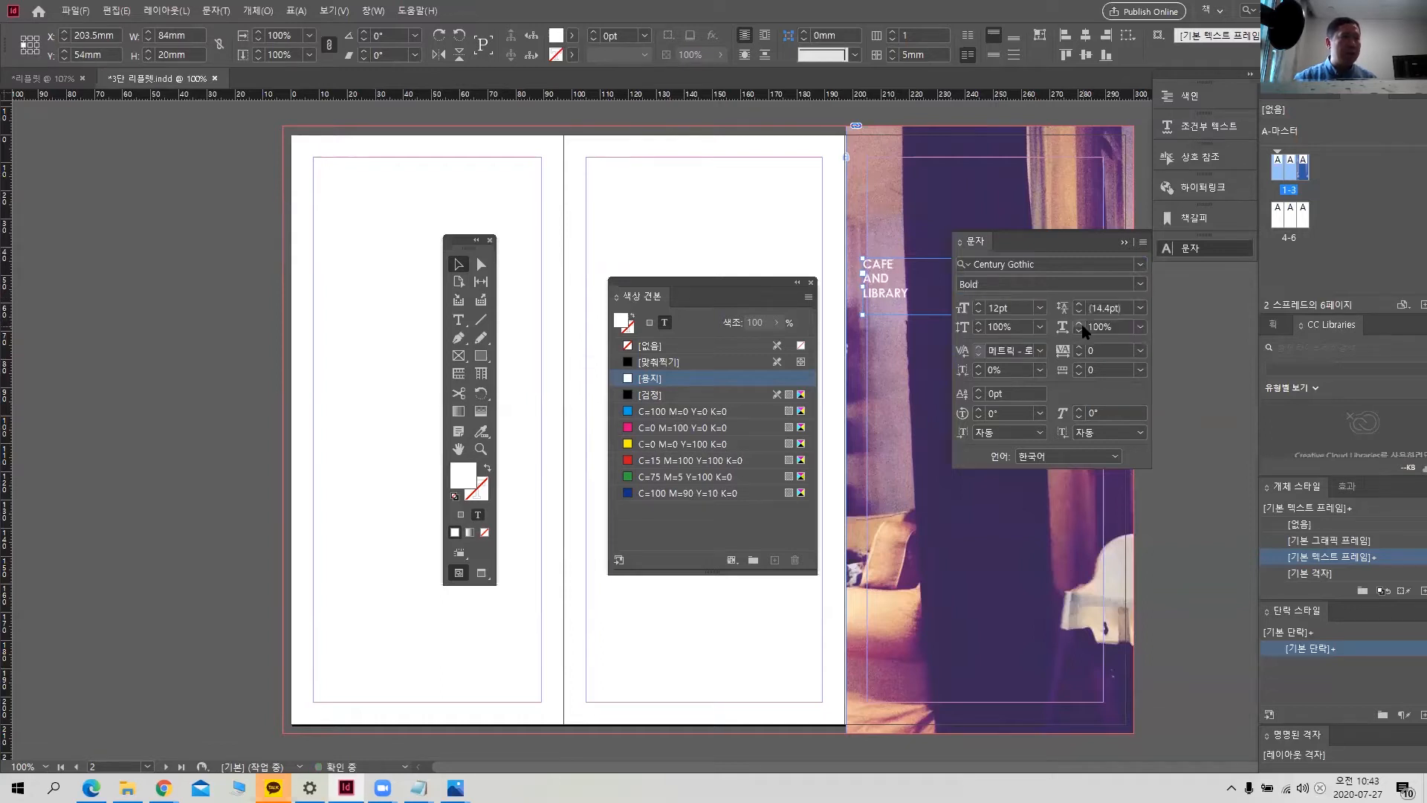
pyautogui.click(1040, 308)
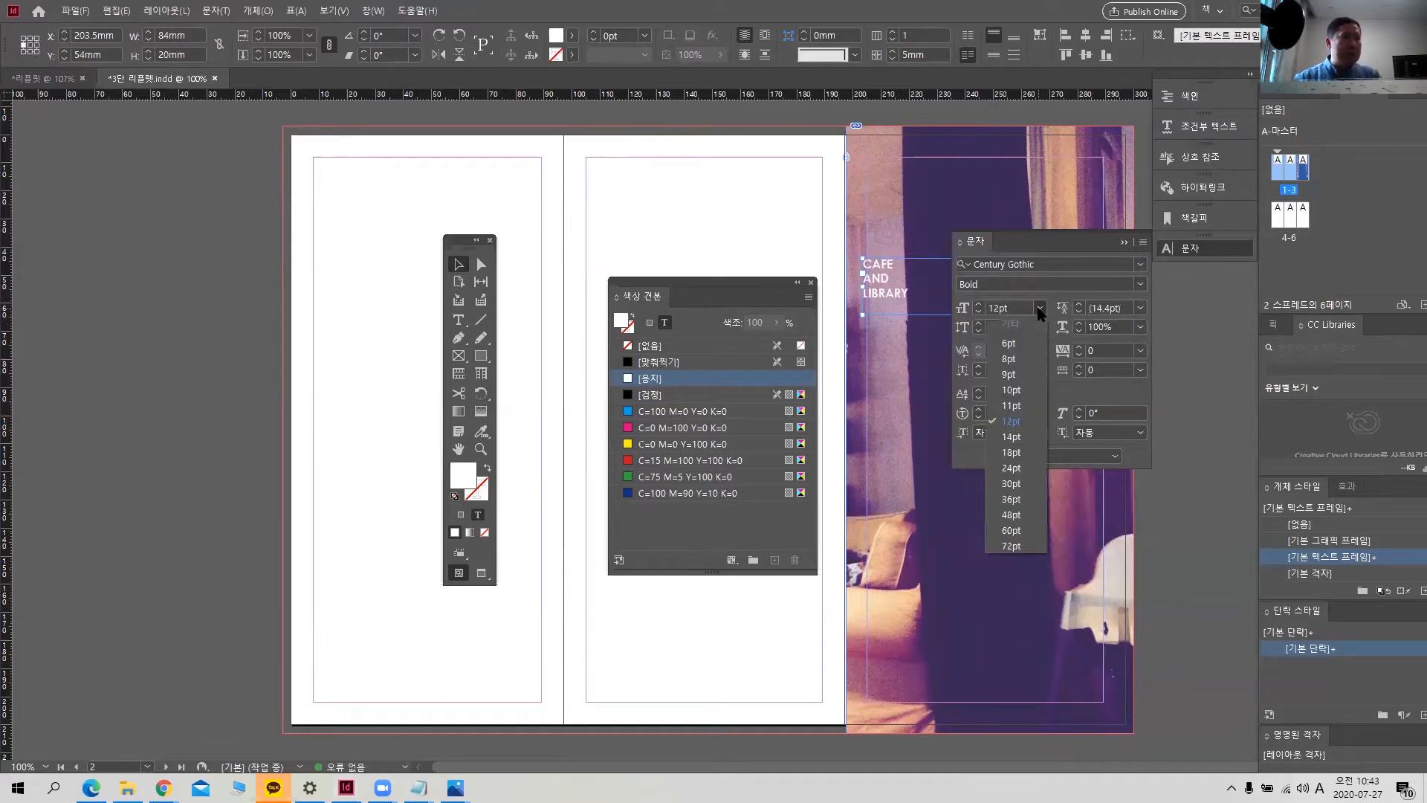
pyautogui.click(1014, 485)
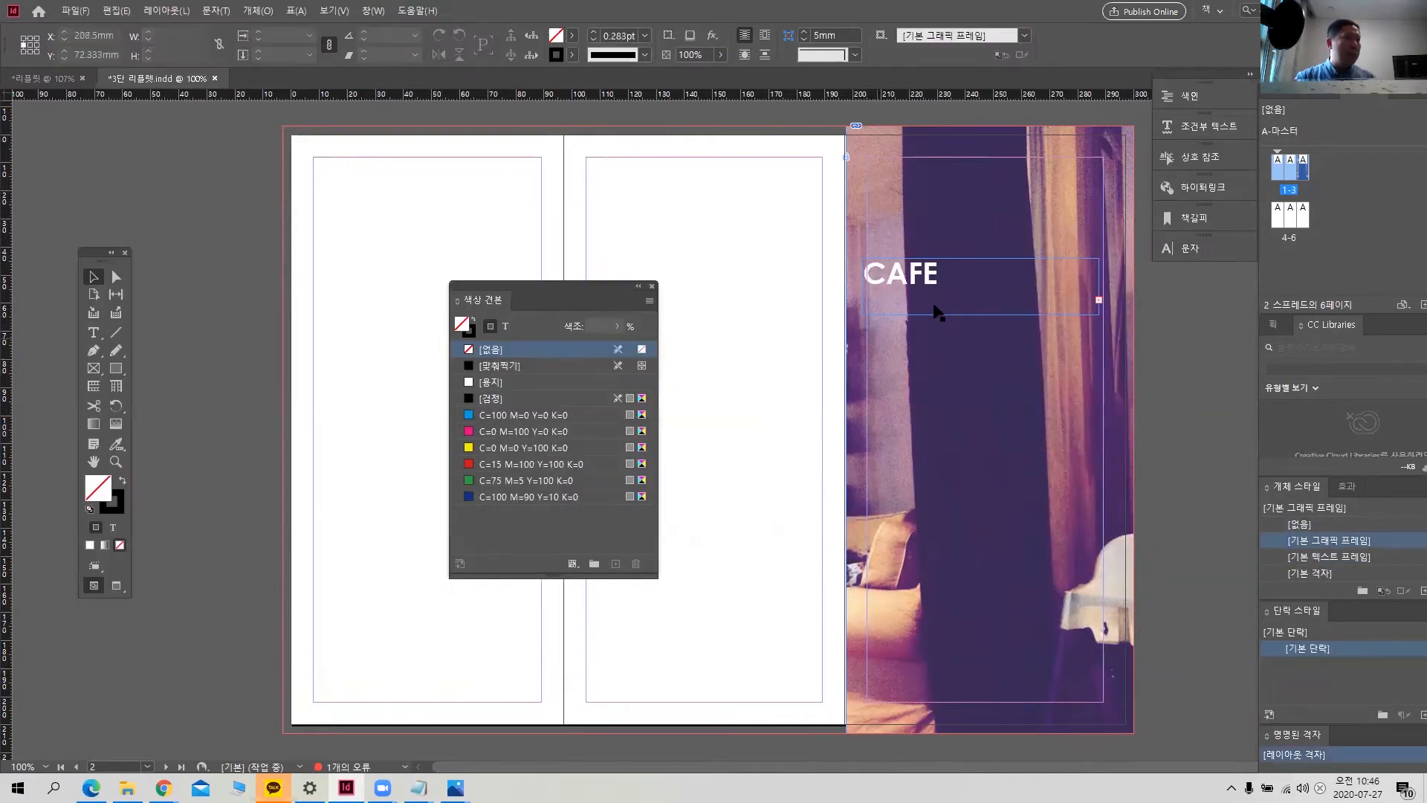
# - Extend the heading frame downward to a height of 38 mm
pyautogui.moveTo(980, 314); pyautogui.dragTo(982, 379)
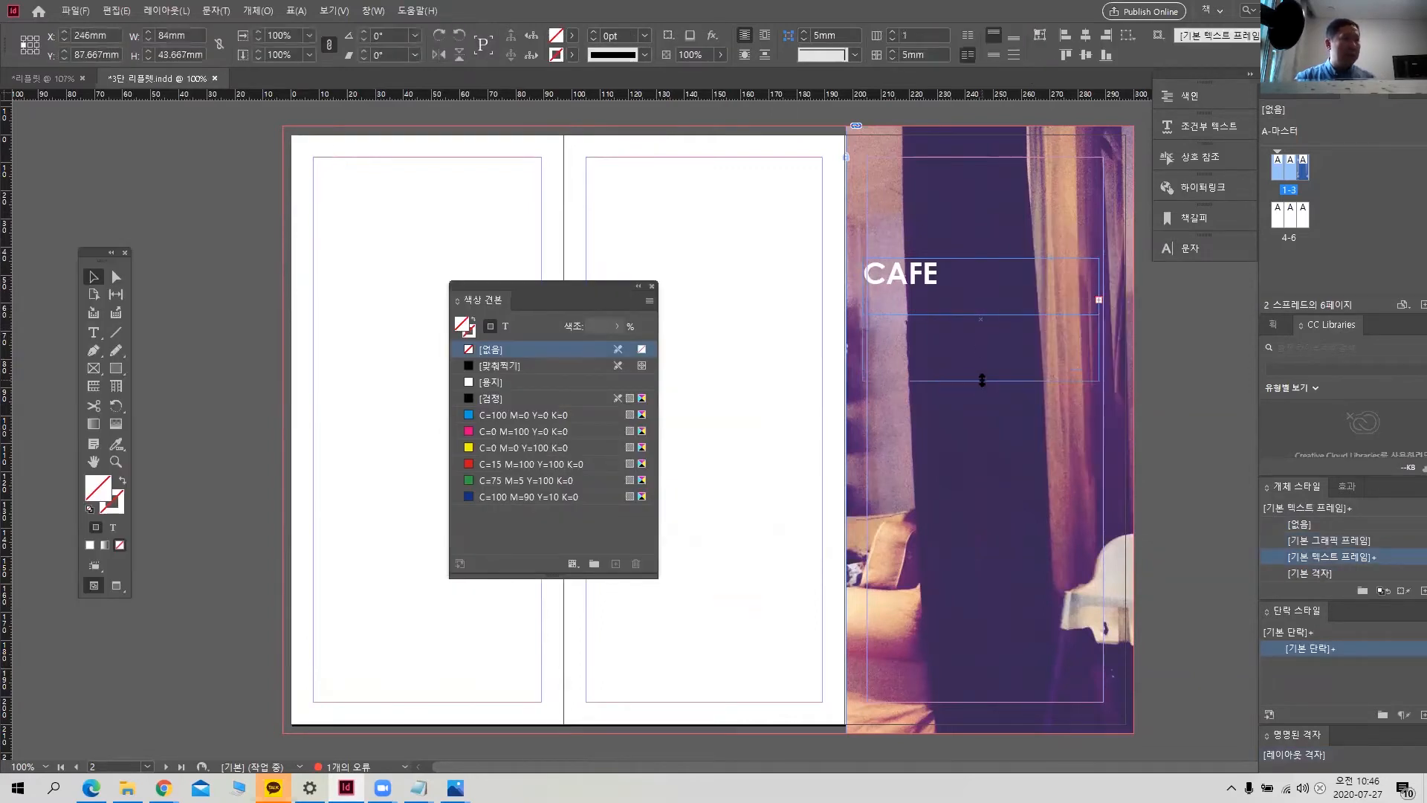
pyautogui.moveTo(980, 402); pyautogui.dragTo(980, 386)
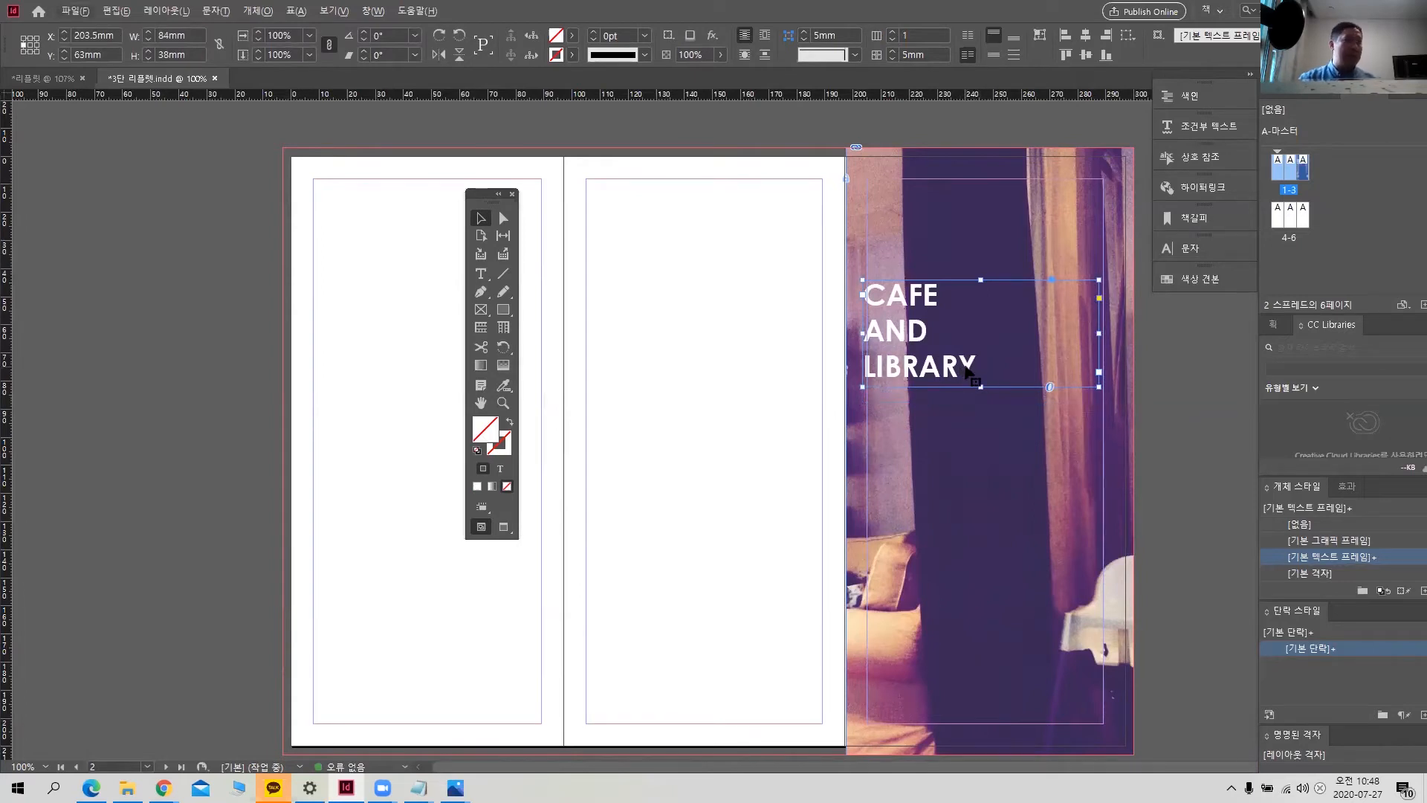
pyautogui.moveTo(964, 381); pyautogui.dragTo(1007, 519)
pyautogui.hotkey('ctrl', 'z')
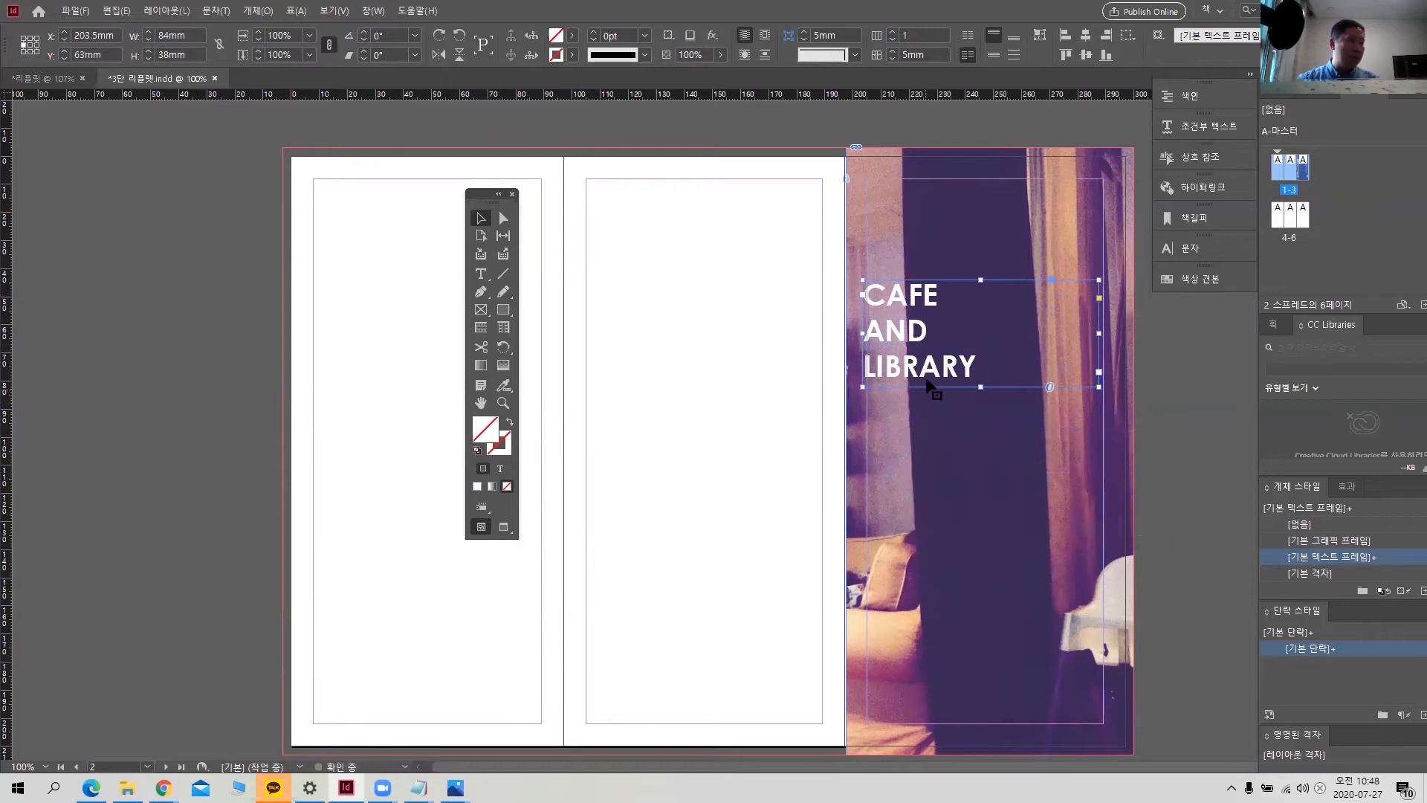
pyautogui.moveTo(932, 384); pyautogui.dragTo(953, 518)
pyautogui.press('Right')
pyautogui.press('Right')
pyautogui.press('Right')
pyautogui.press('Right')
pyautogui.press('Delete')
# - Align the heading frame with the third page's side margins and place a copy of it directly below
pyautogui.moveTo(898, 297); pyautogui.dragTo(902, 296)
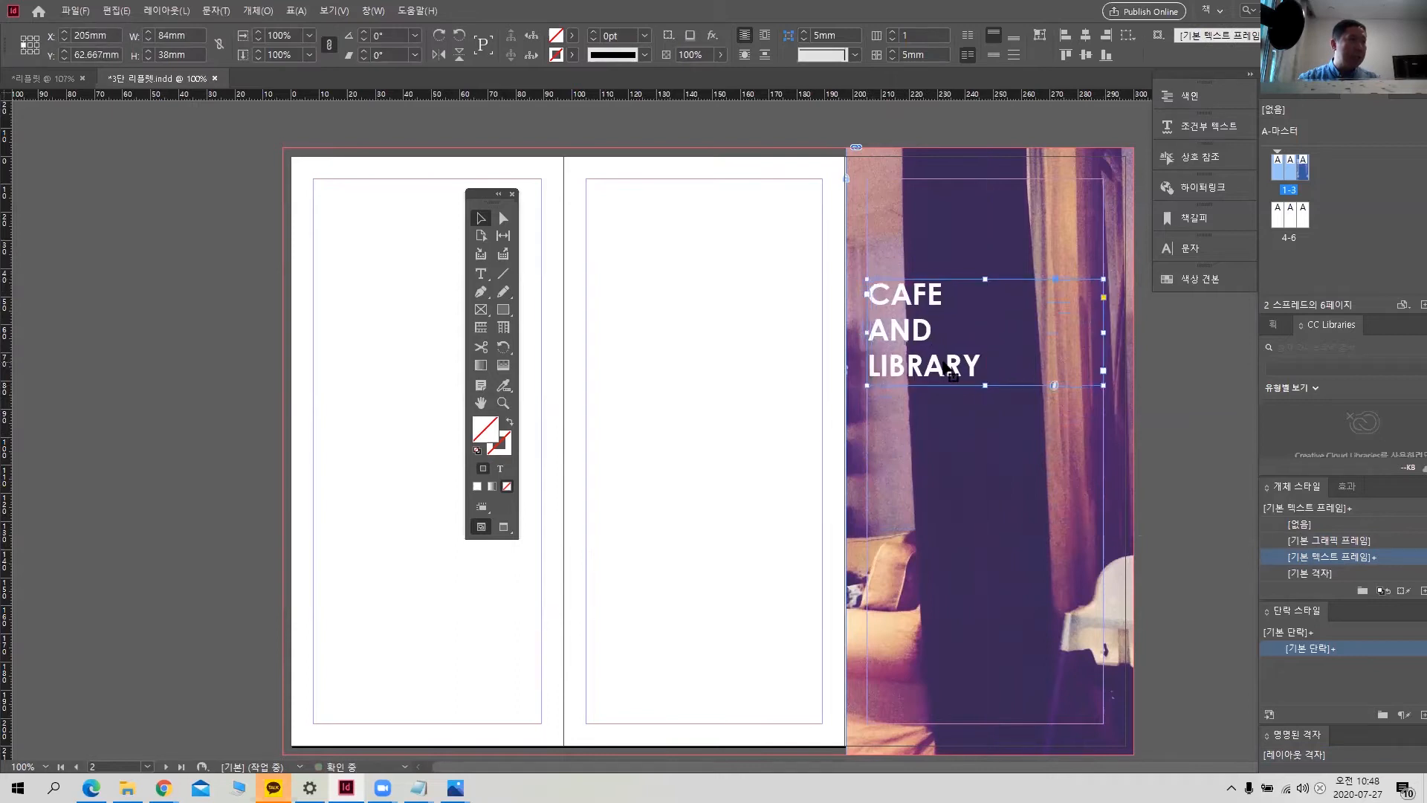
pyautogui.hotkey('ctrl', '=')
pyautogui.hotkey('ctrl', '=')
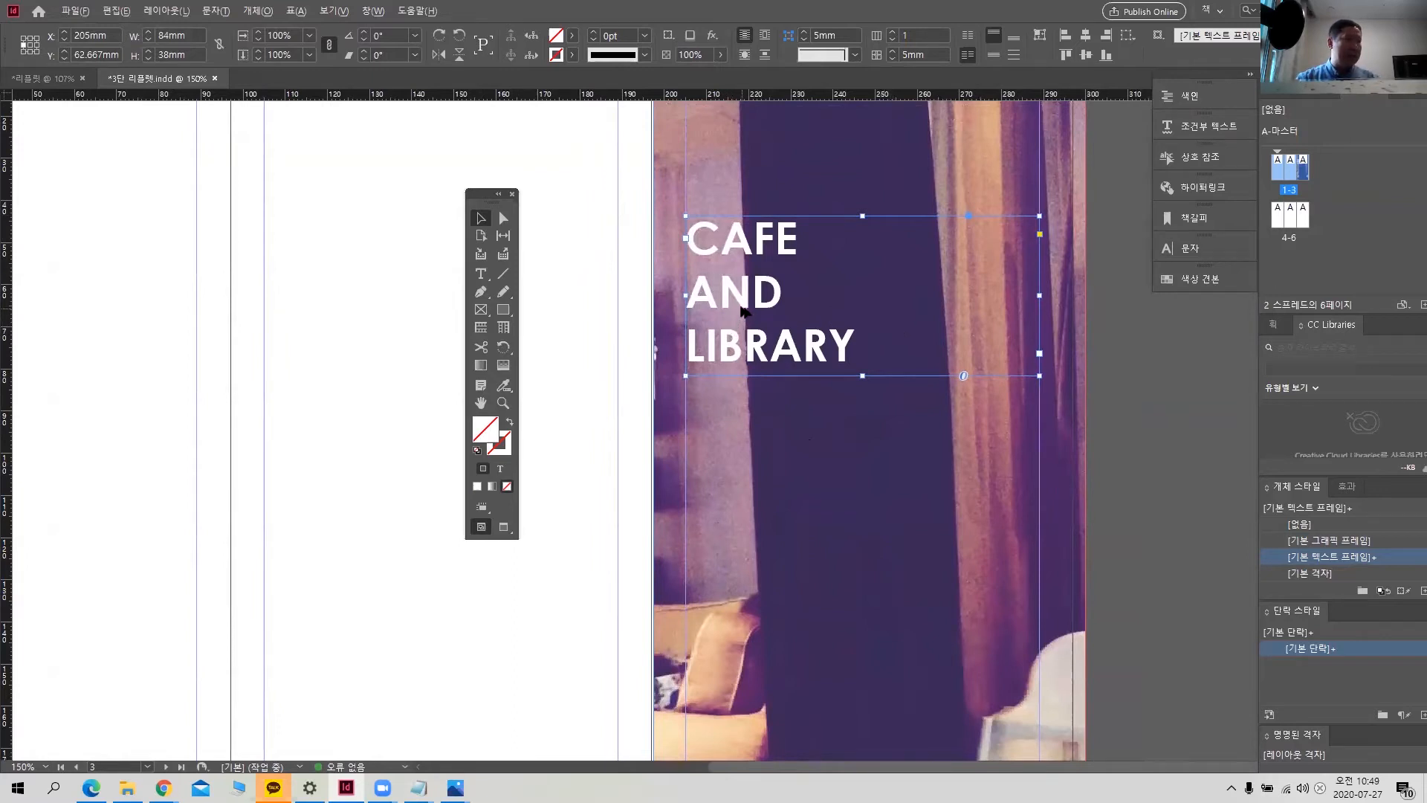
pyautogui.moveTo(741, 318); pyautogui.dragTo(742, 493)
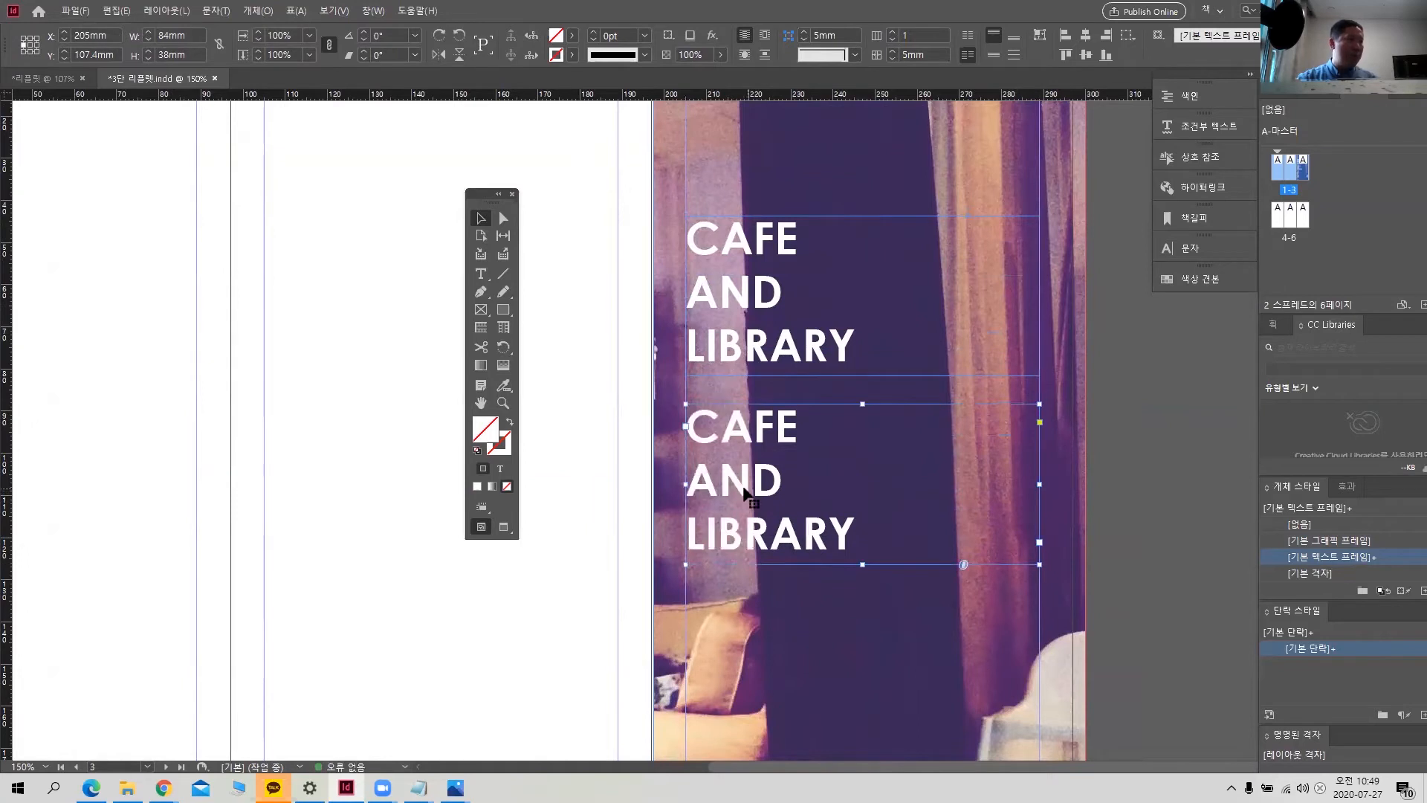
# - Replace the lower frame's text with the lines 독립출판물, 문화공간, 커피 from Notepad, and return to the Selection tool
pyautogui.click(378, 737)
pyautogui.moveTo(595, 632); pyautogui.dragTo(535, 571)
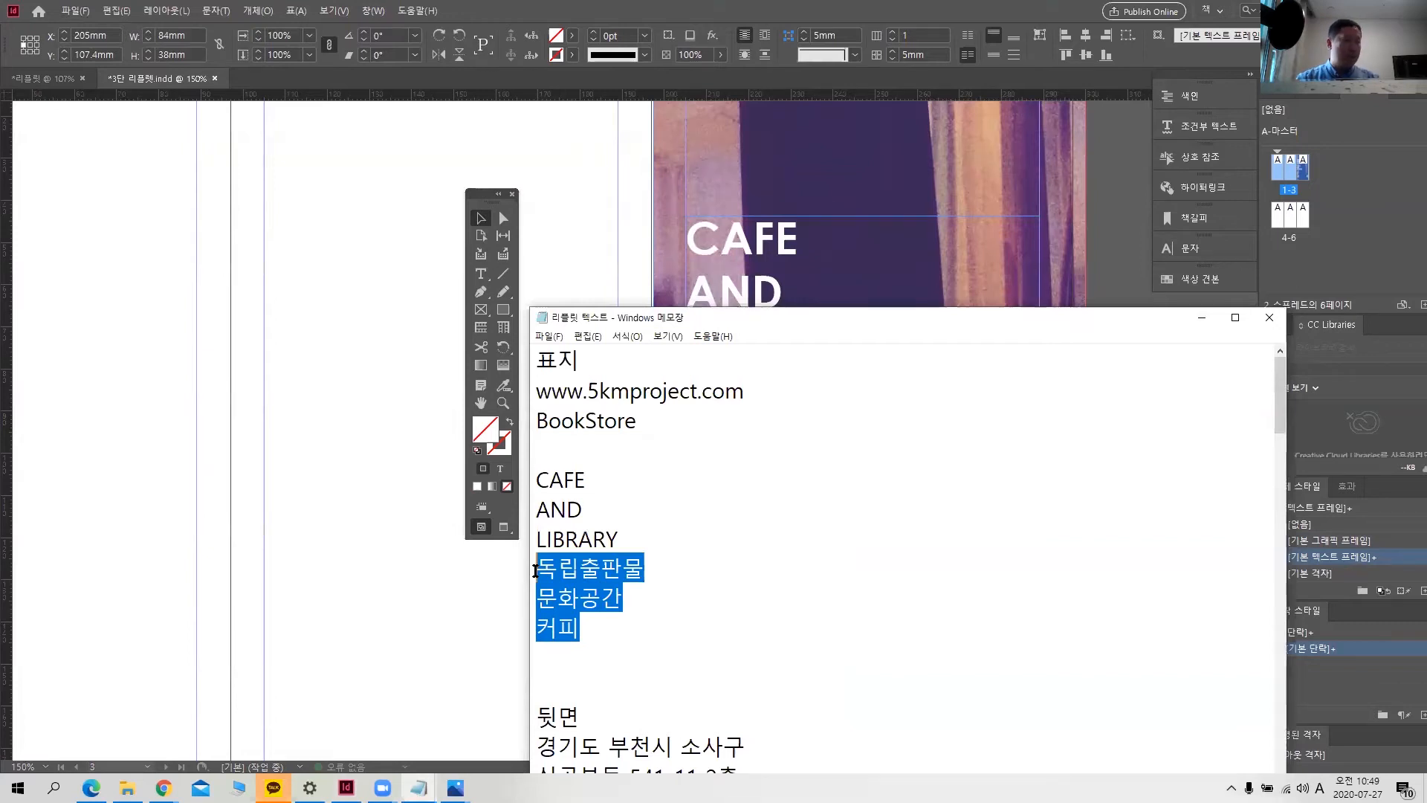
pyautogui.click(1201, 319)
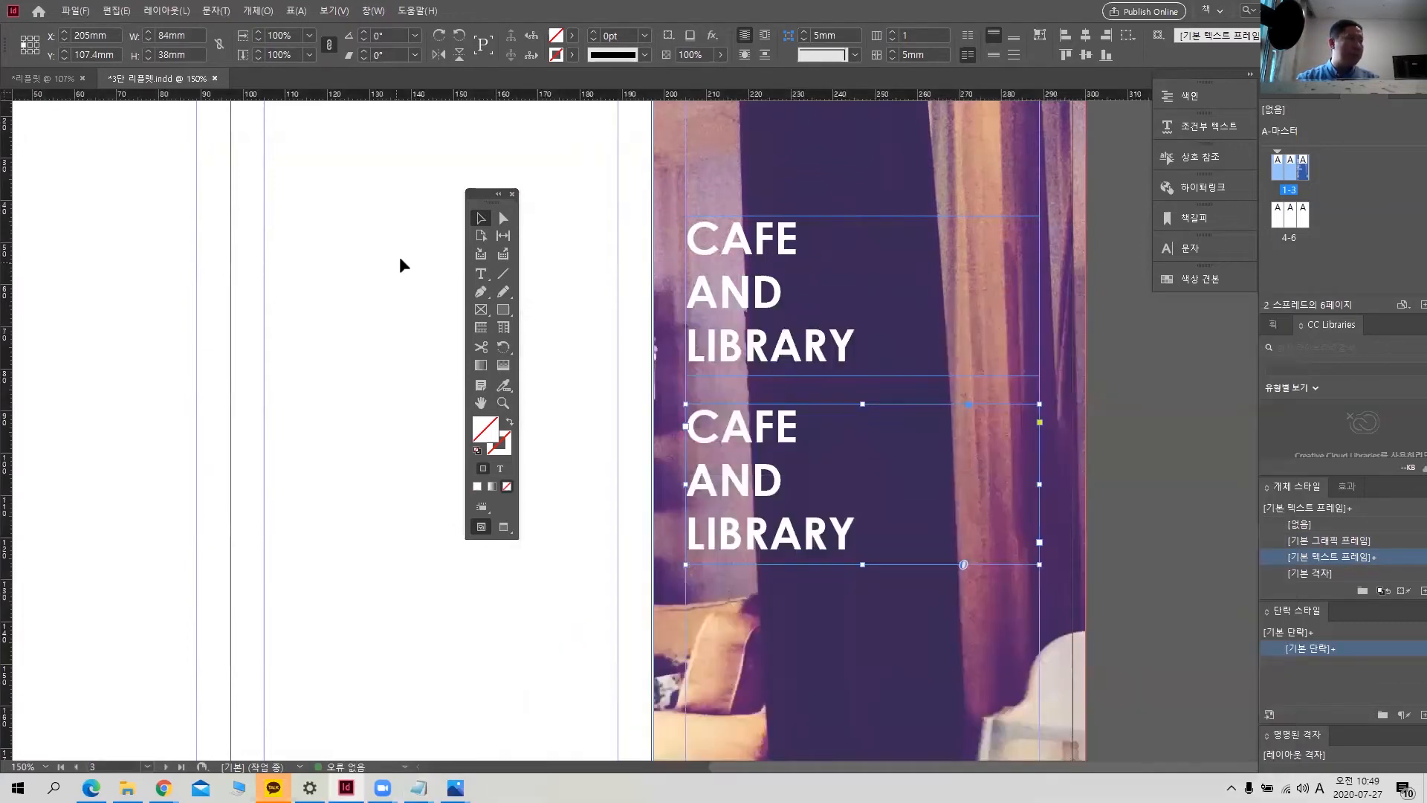
pyautogui.click(481, 273)
pyautogui.moveTo(856, 541); pyautogui.dragTo(680, 433)
pyautogui.hotkey('ctrl', 'v')
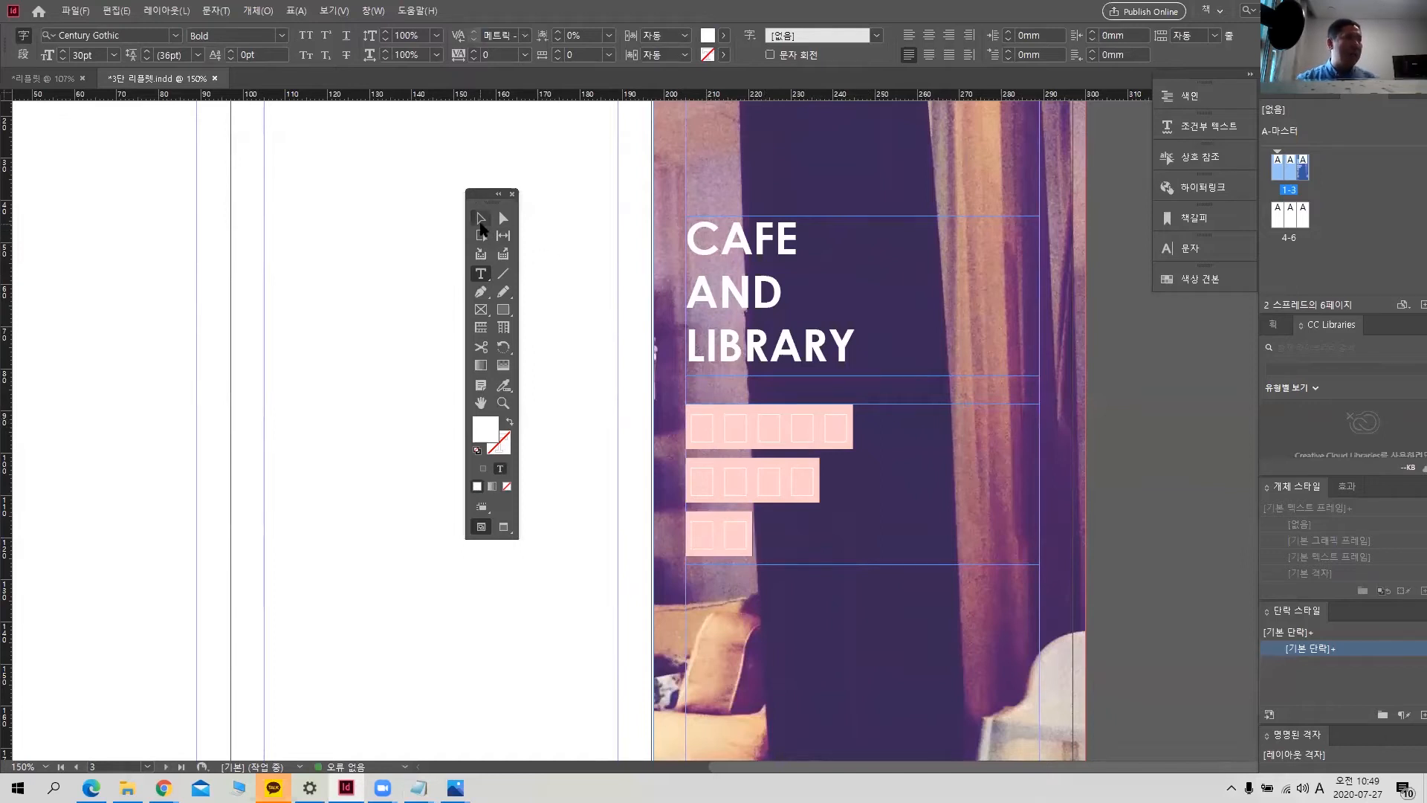
pyautogui.click(481, 219)
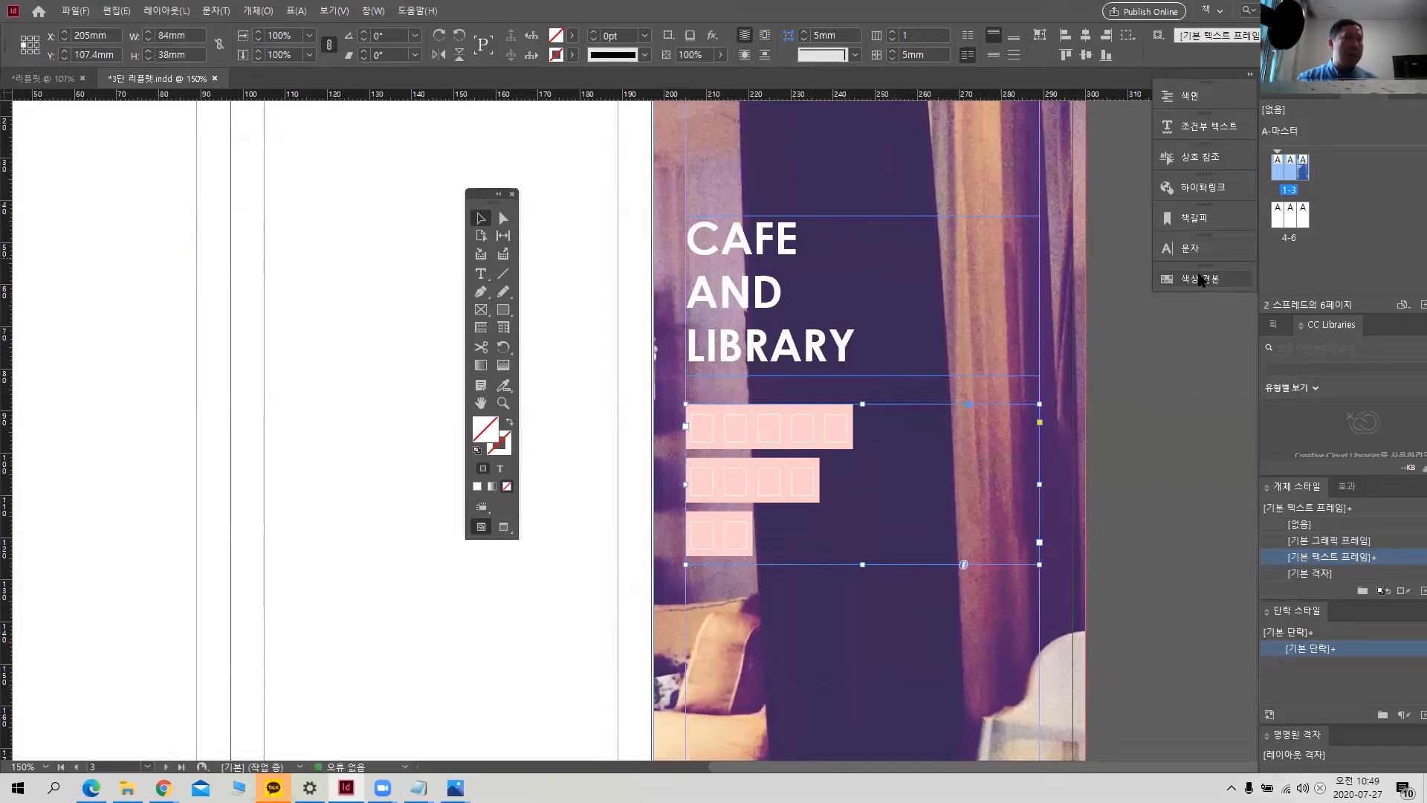
# - Set the 독립출판물 문화공간 커피 text to the 나눔바른고딕 font and choose a font style for it
pyautogui.click(1204, 248)
pyautogui.click(1139, 265)
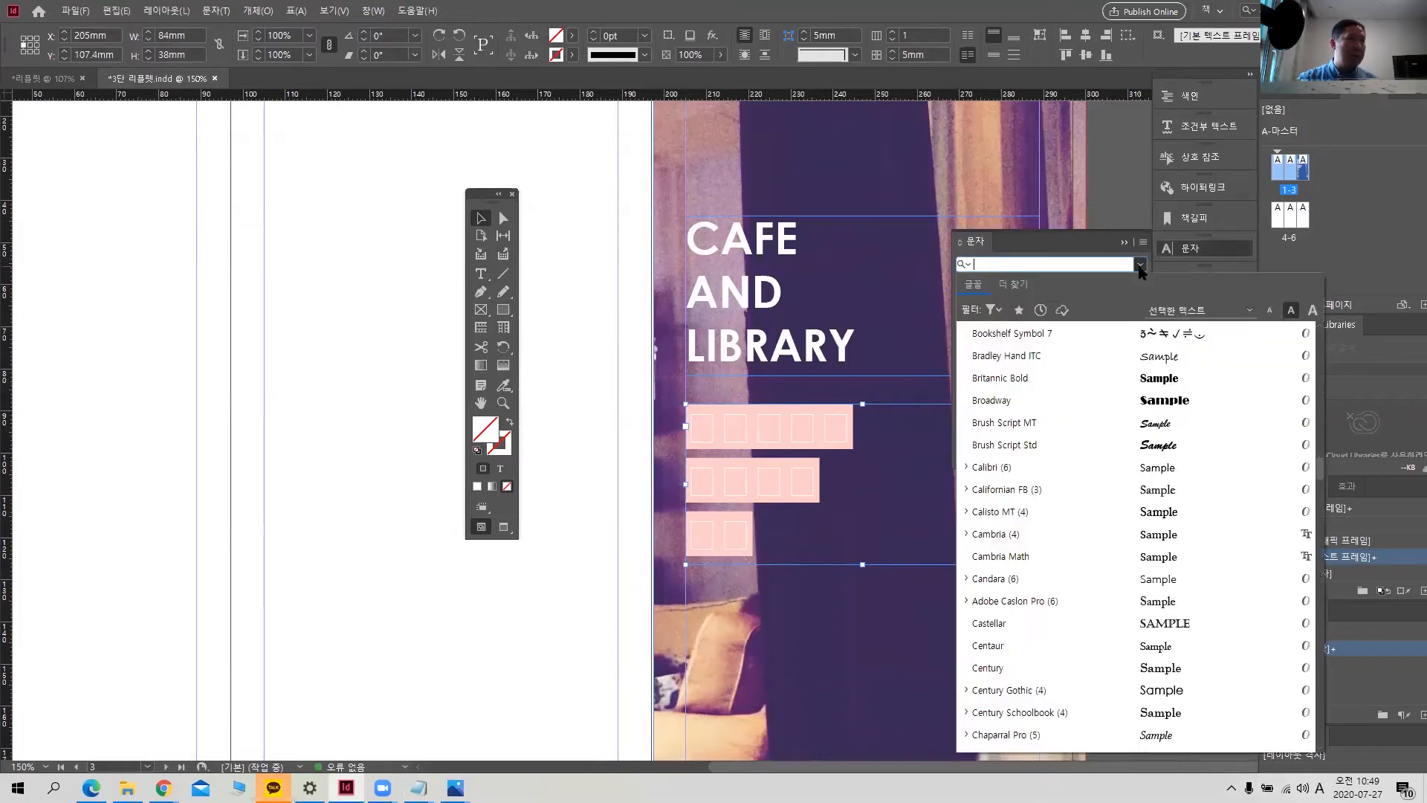
pyautogui.moveTo(1321, 462); pyautogui.dragTo(1322, 333)
pyautogui.scroll(-4, 1091, 605)
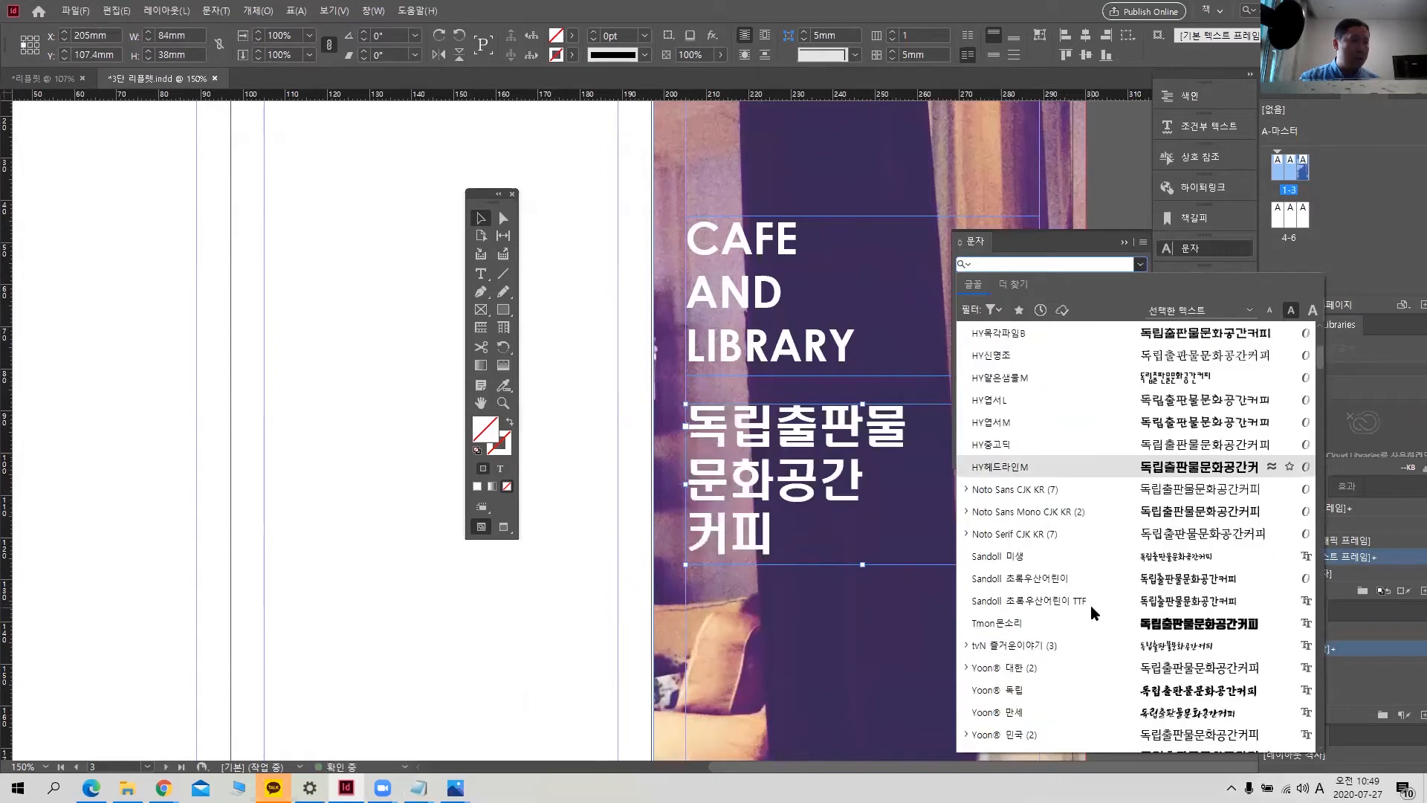
pyautogui.scroll(-3, 1091, 605)
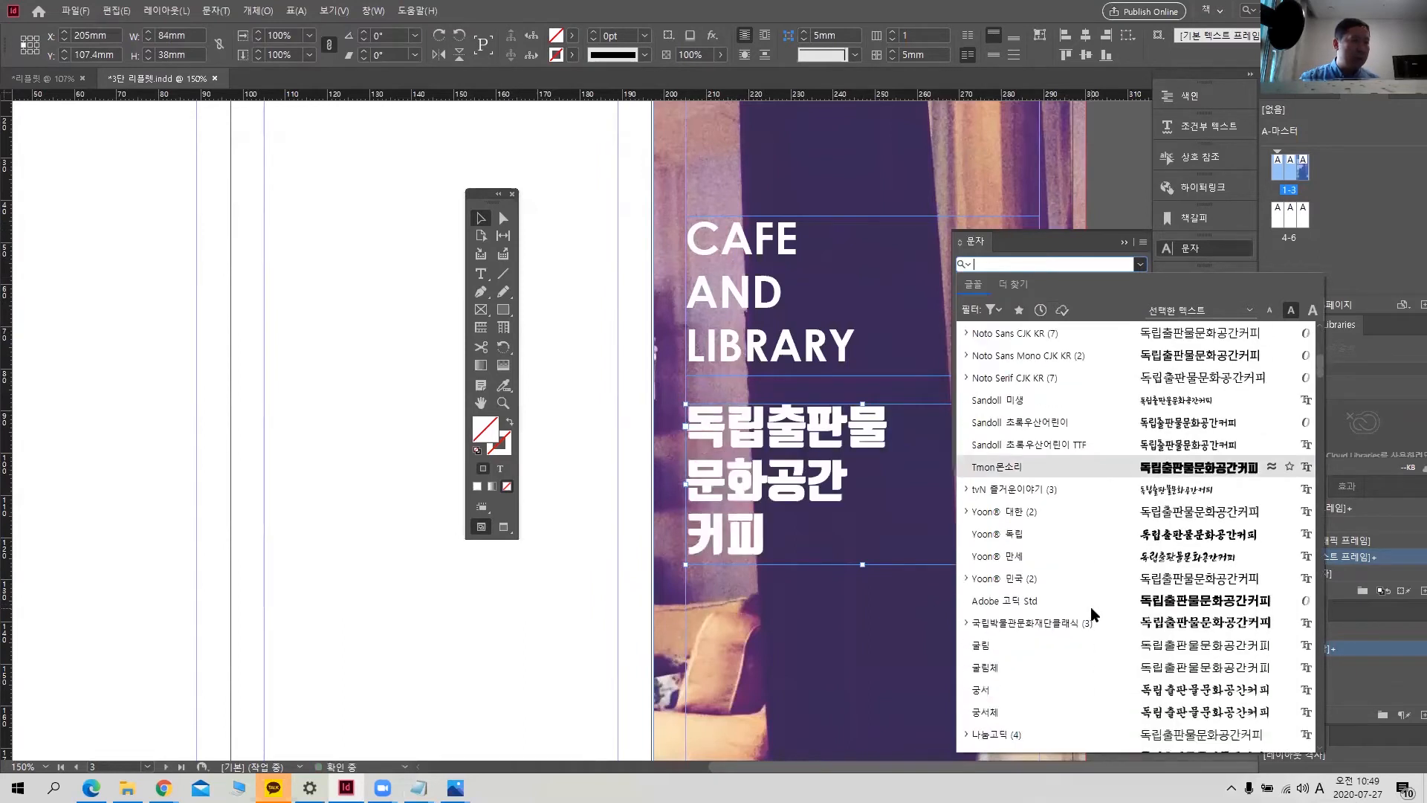
pyautogui.scroll(-1, 1090, 610)
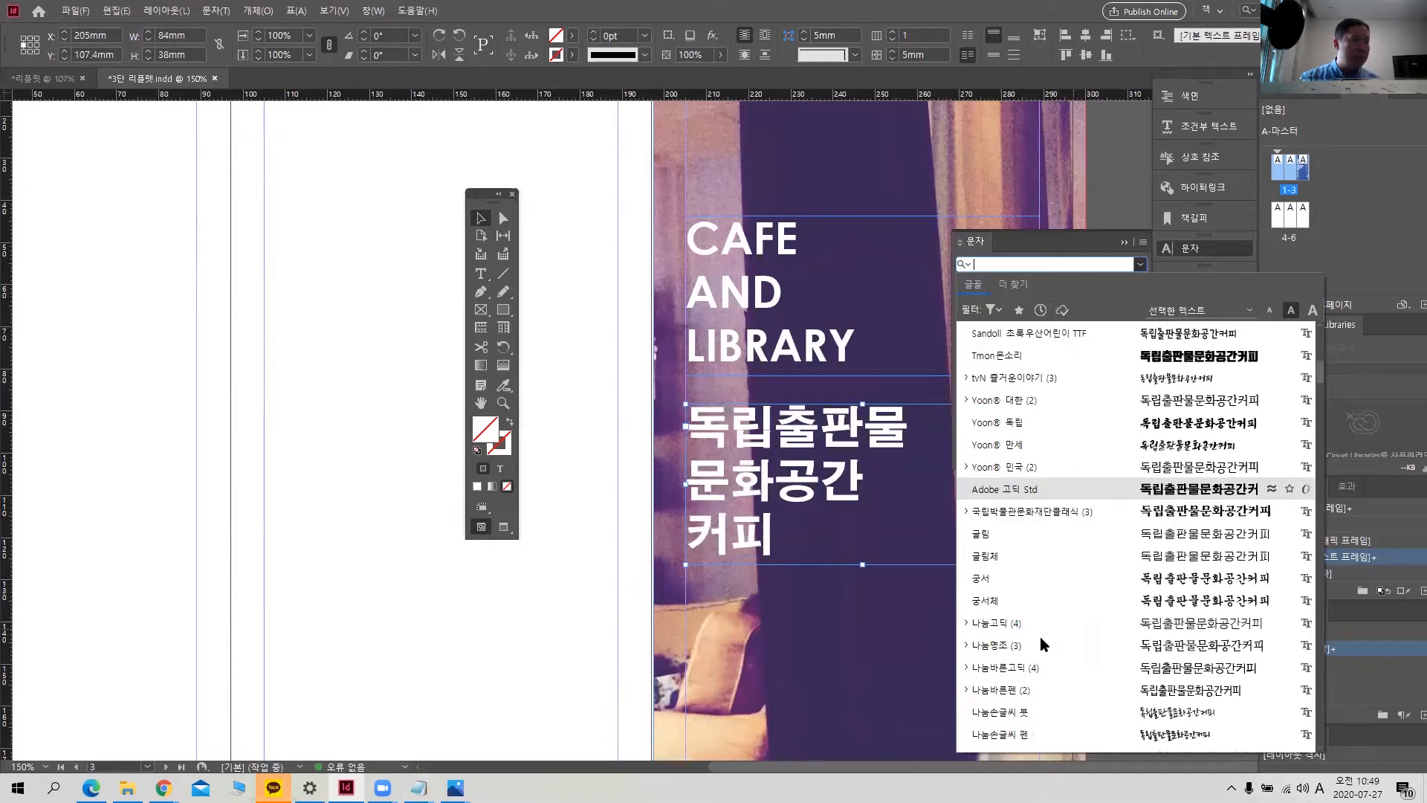
pyautogui.click(1016, 667)
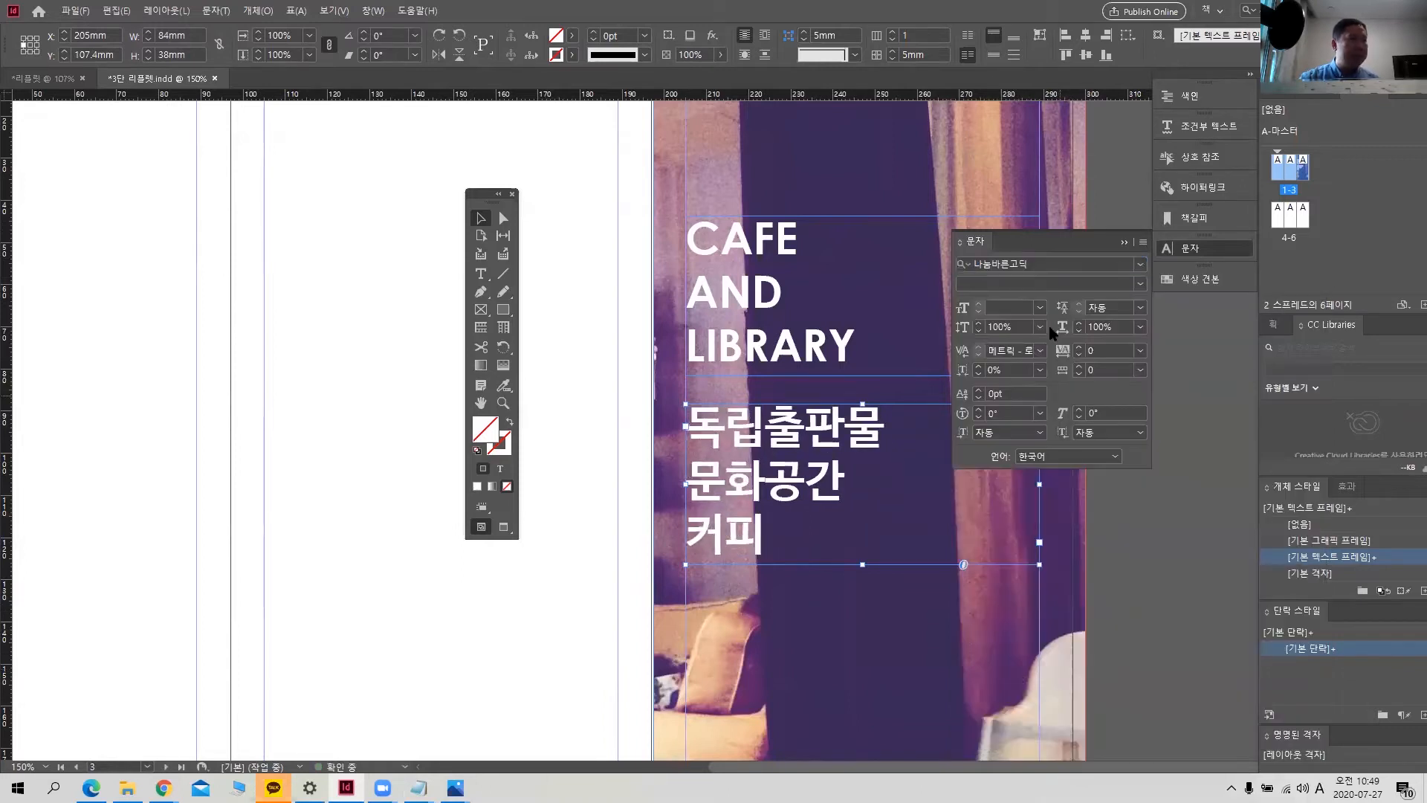
pyautogui.click(1139, 285)
pyautogui.click(1022, 348)
pyautogui.click(1124, 242)
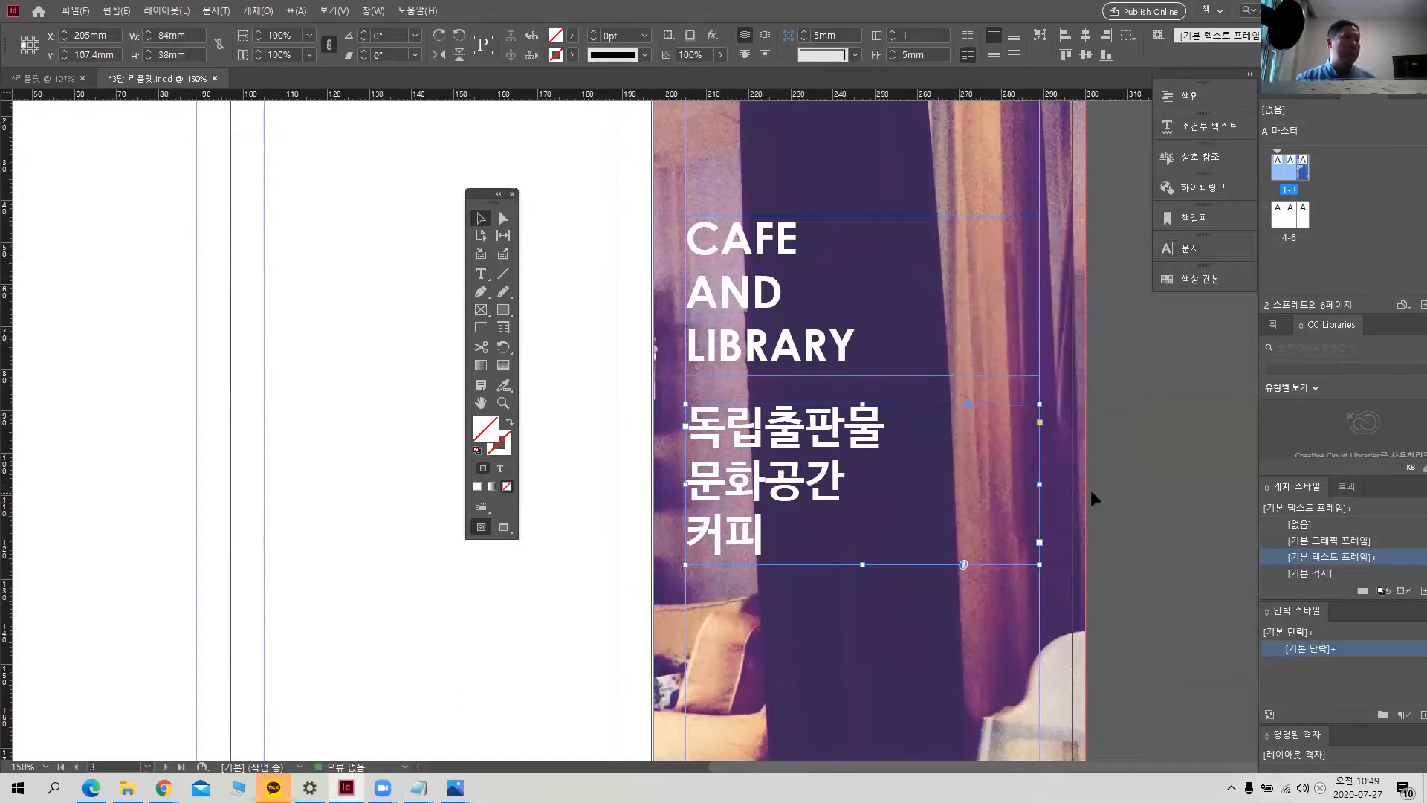
# - Draw a rectangle about 100 × 216 mm covering the first page and its bleed, and give it a black fill with no stroke
pyautogui.hotkey('ctrl', '-')
pyautogui.hotkey('ctrl', '-')
pyautogui.moveTo(476, 193); pyautogui.dragTo(224, 211)
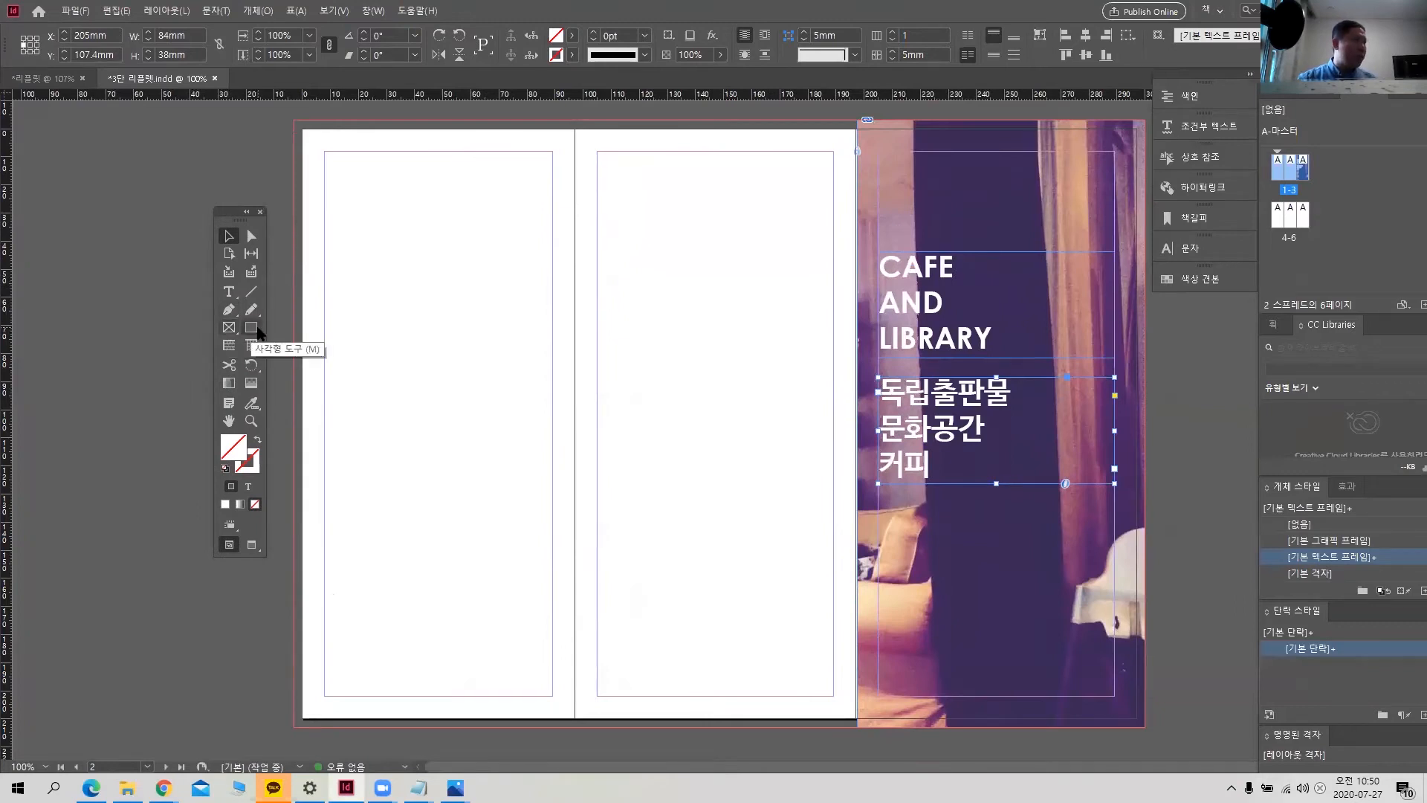
pyautogui.click(253, 328)
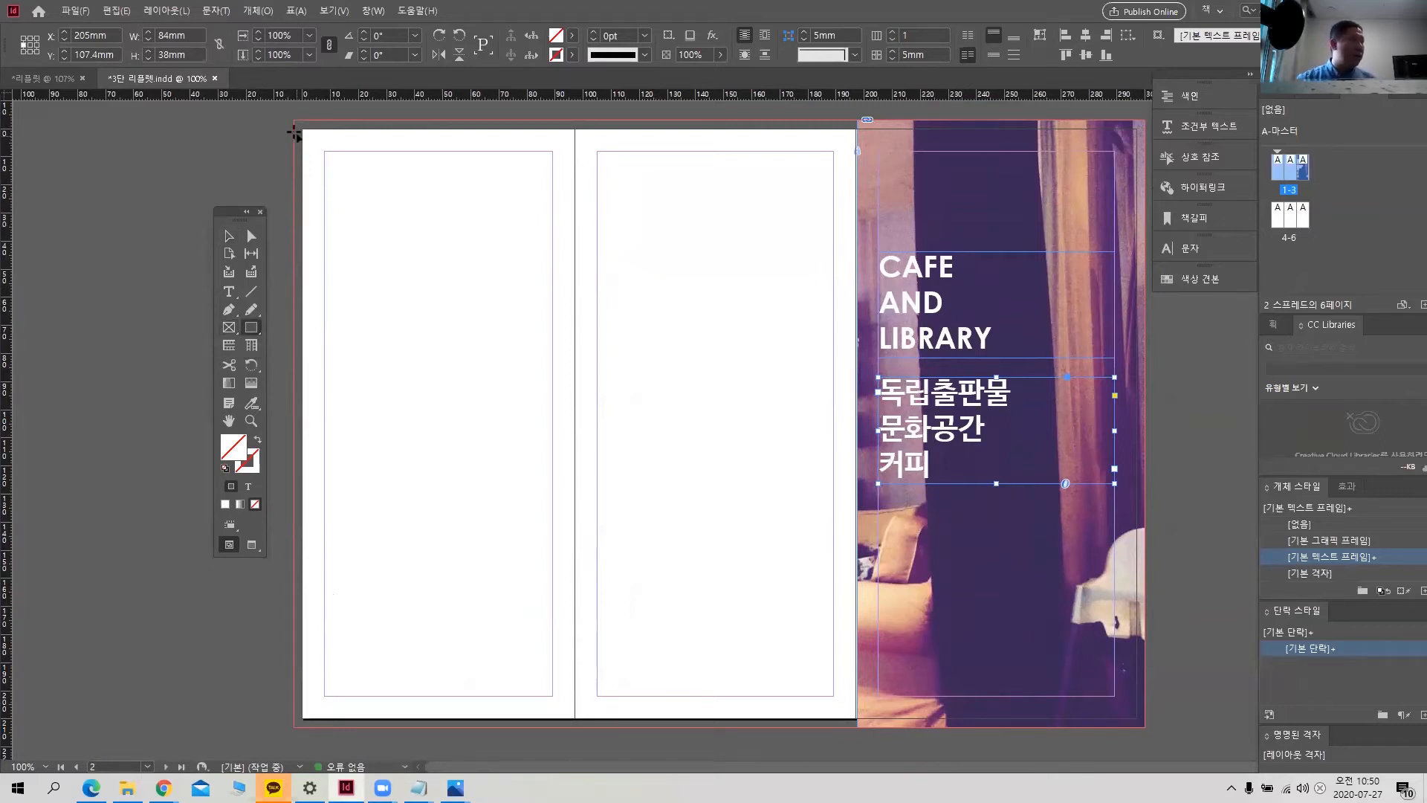
pyautogui.moveTo(295, 132); pyautogui.dragTo(577, 728)
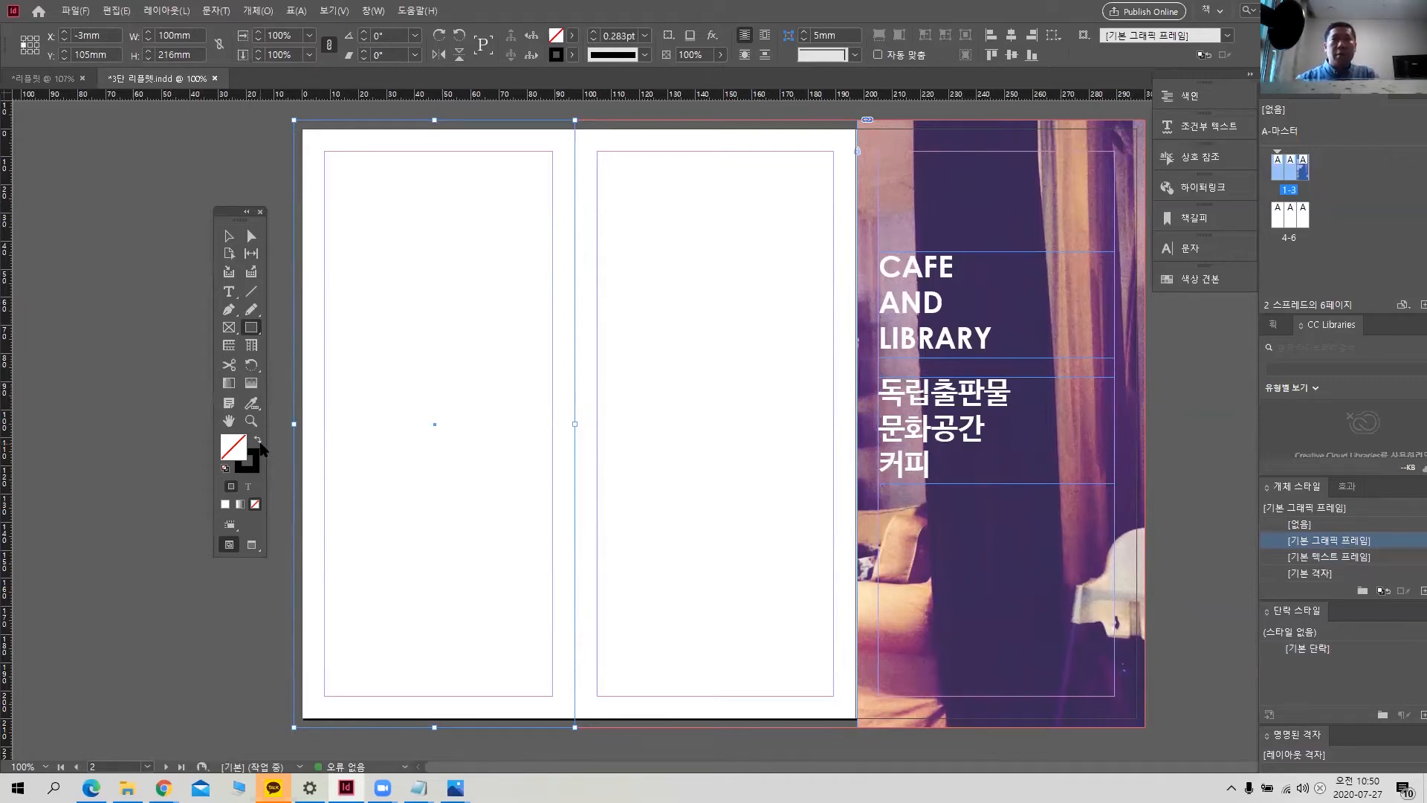
pyautogui.click(258, 441)
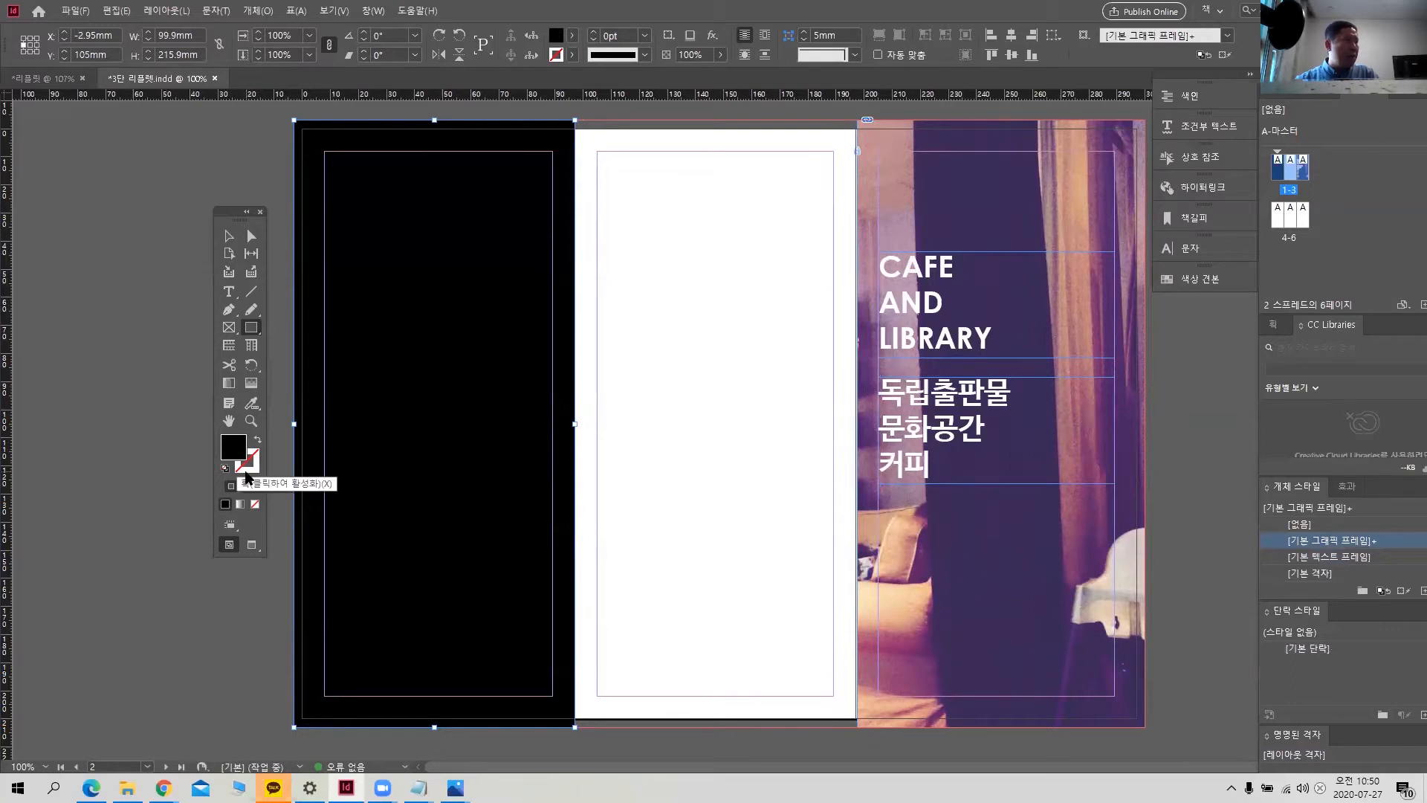
pyautogui.click(229, 237)
pyautogui.click(176, 167)
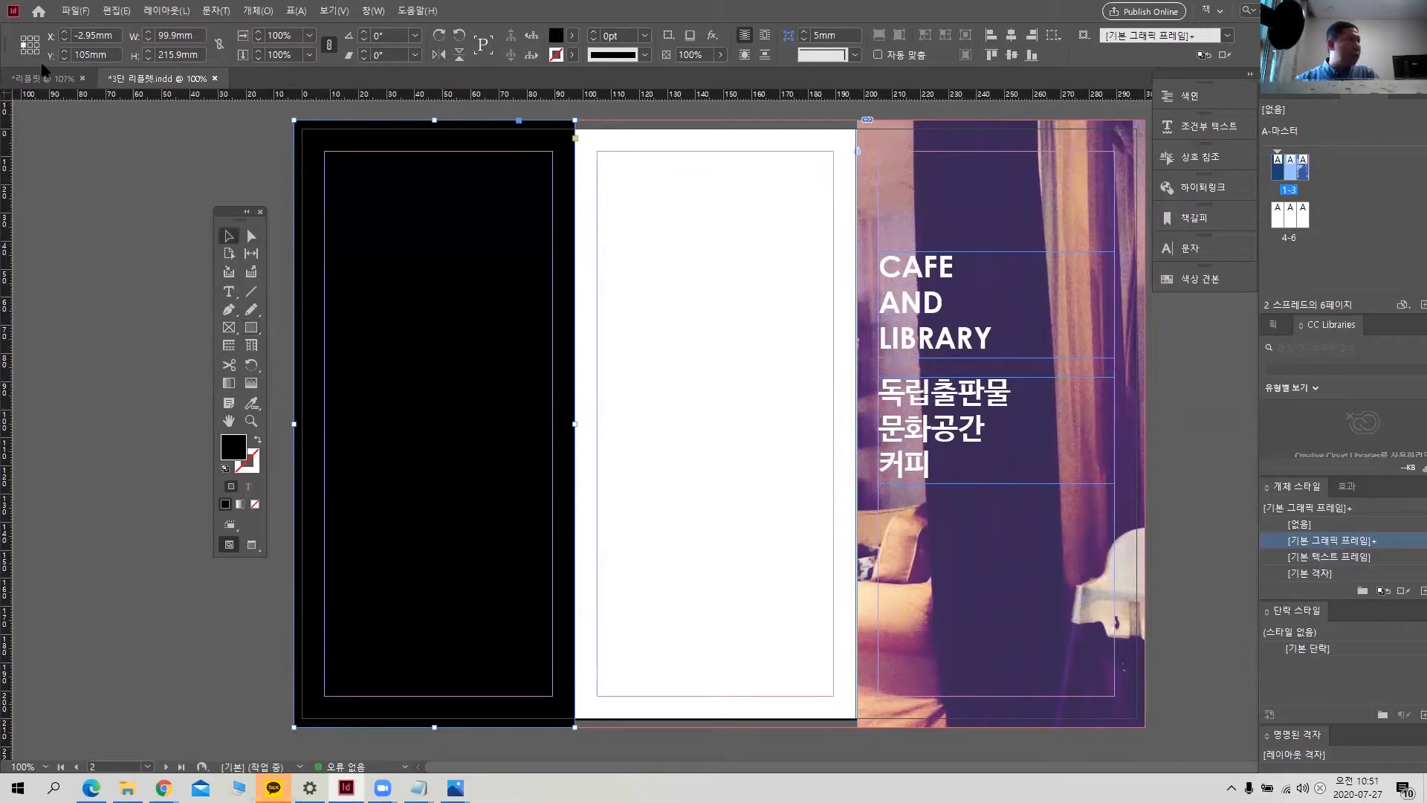
# - Detach the color swatches beside the artwork and create a new swatch from the first-page rectangle's black fill
pyautogui.click(1235, 279)
pyautogui.moveTo(1083, 271); pyautogui.dragTo(777, 270)
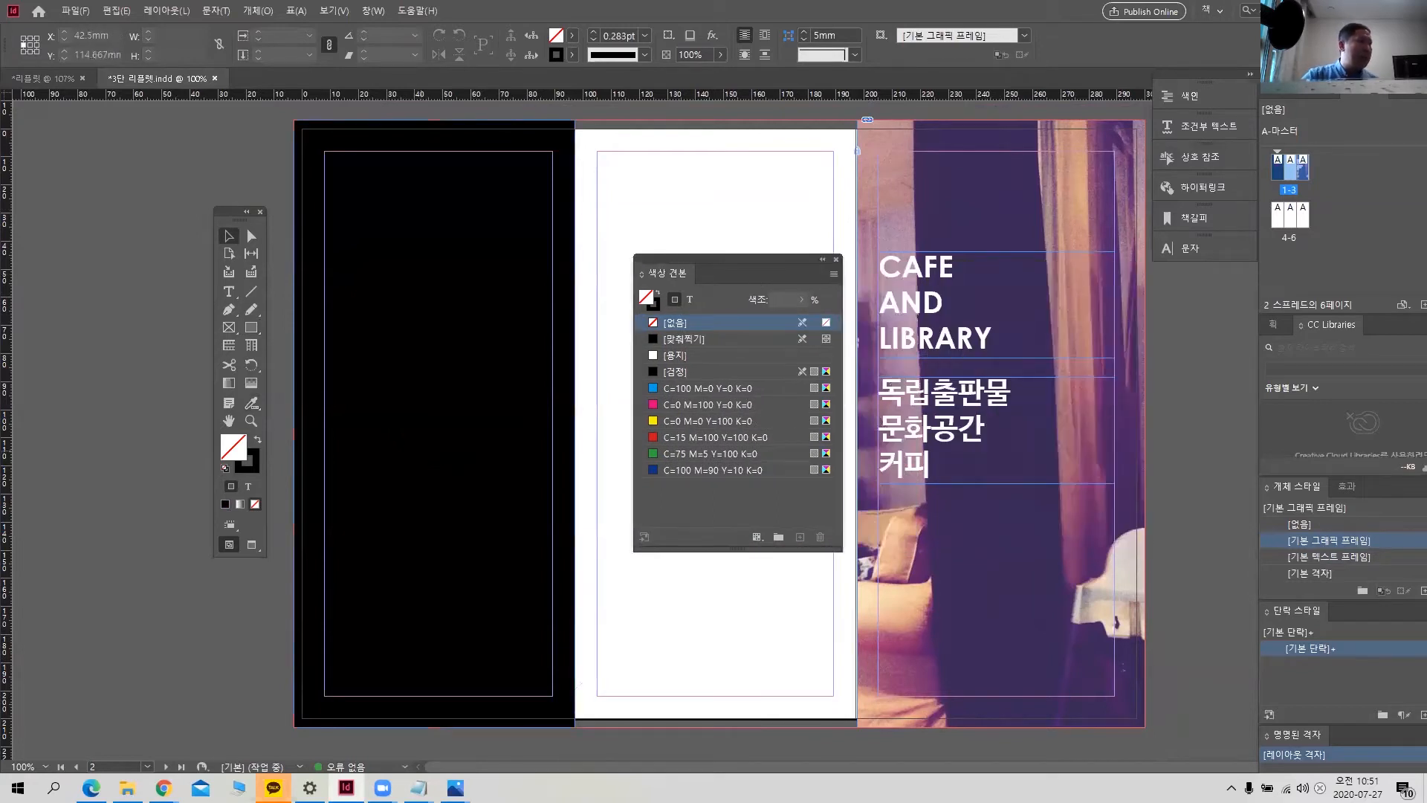
pyautogui.click(421, 451)
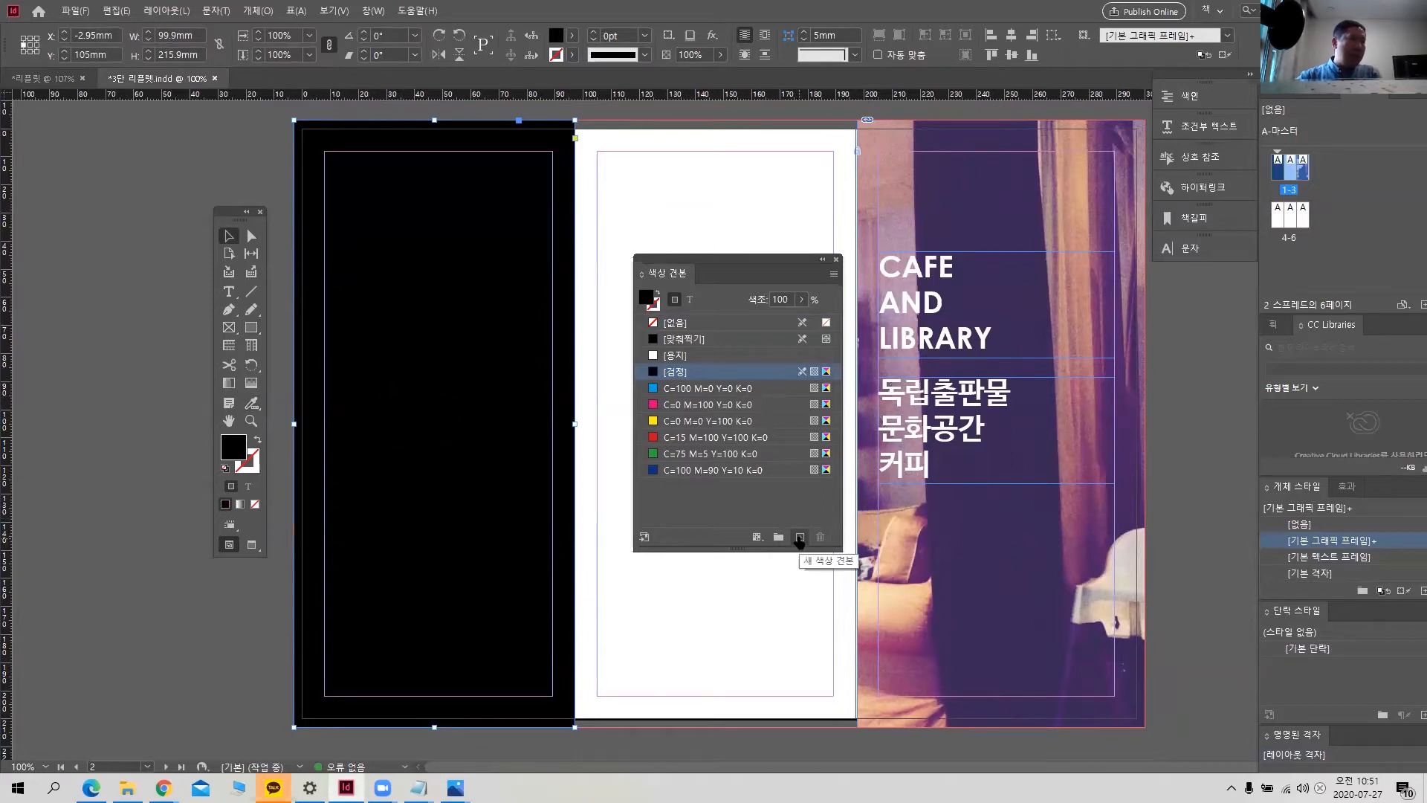
pyautogui.click(799, 537)
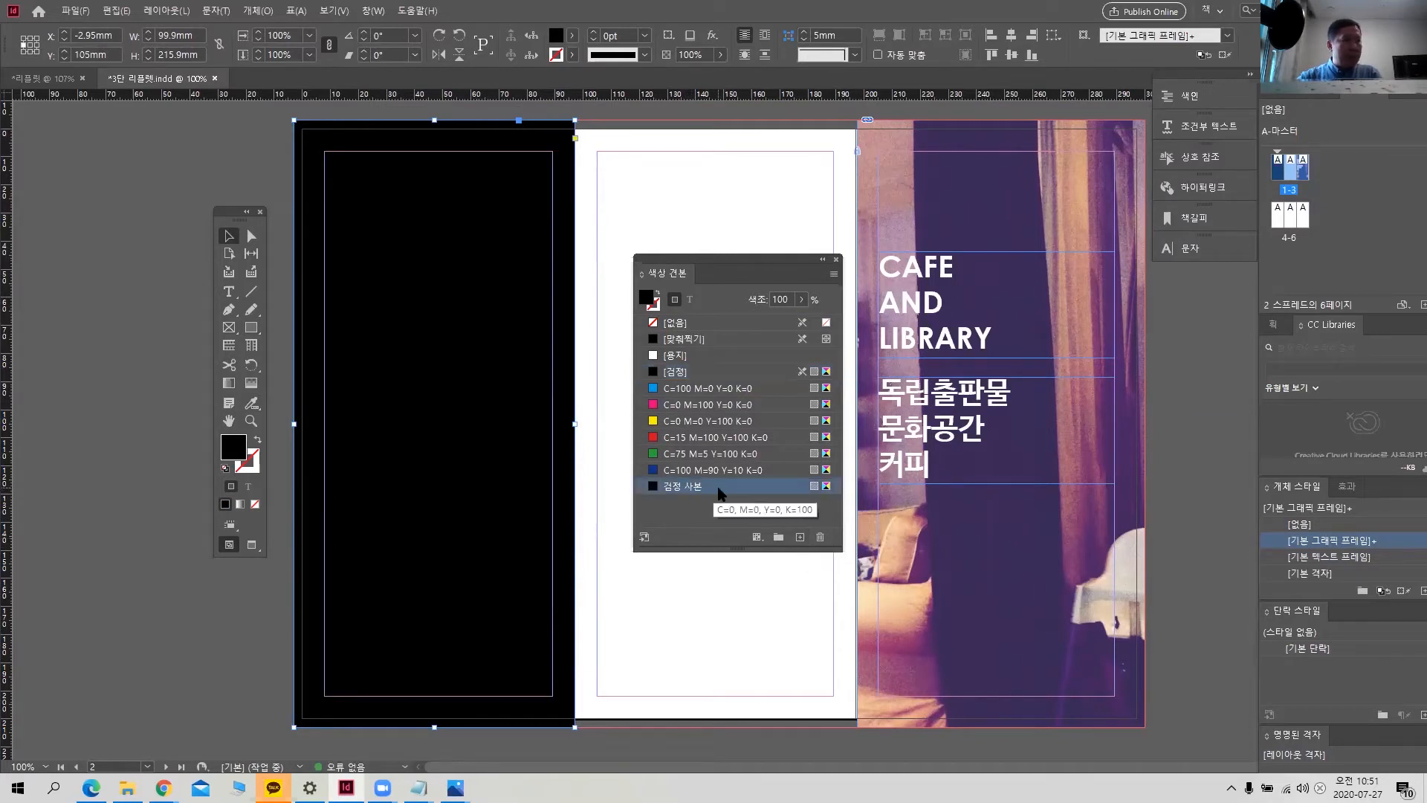
# - Change the copied black swatch to a CMYK purple of C=50, M=100, Y=0, K=0
pyautogui.doubleClick(717, 485)
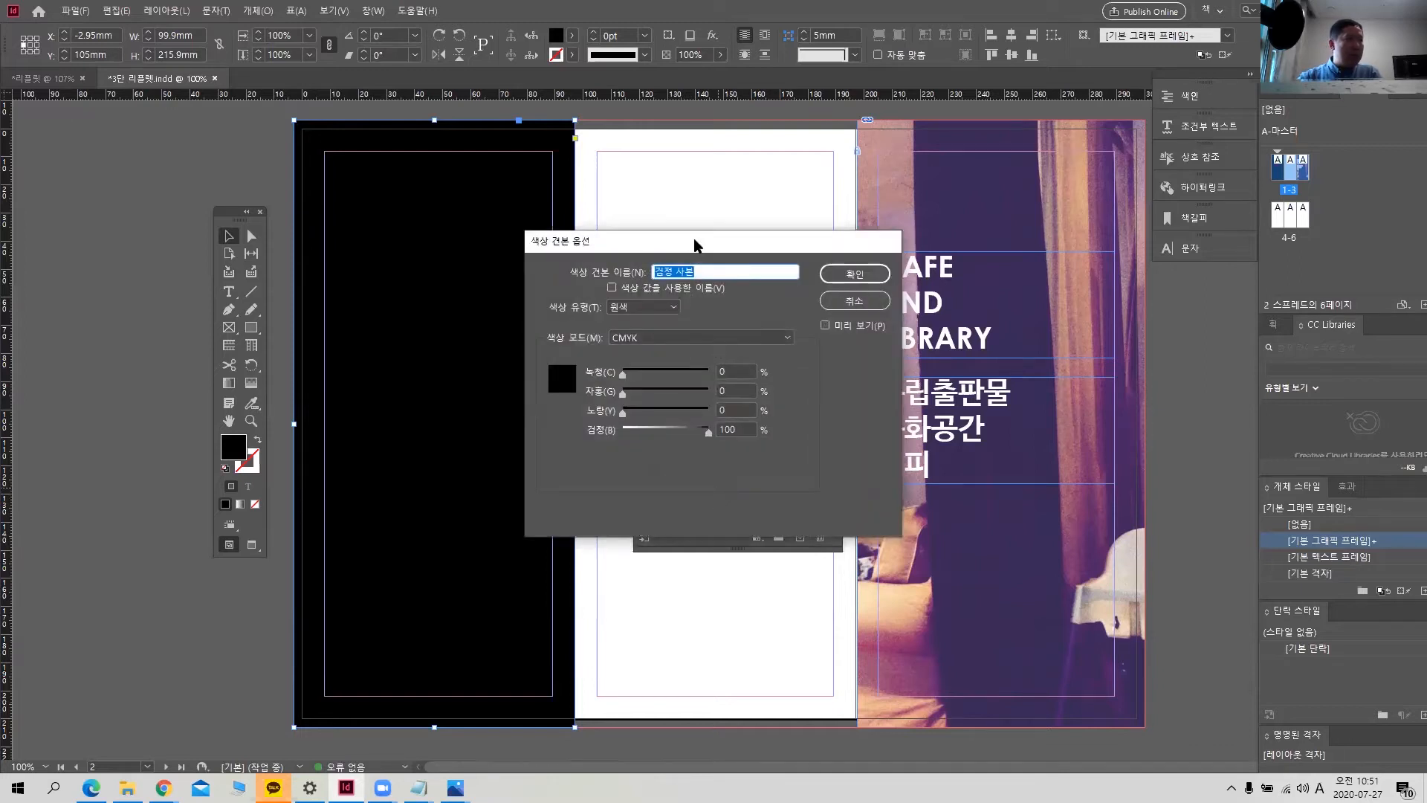
pyautogui.moveTo(696, 245); pyautogui.dragTo(1023, 255)
pyautogui.click(1048, 382)
pyautogui.write('50')
pyautogui.press('Tab')
pyautogui.write('100')
pyautogui.click(1063, 439)
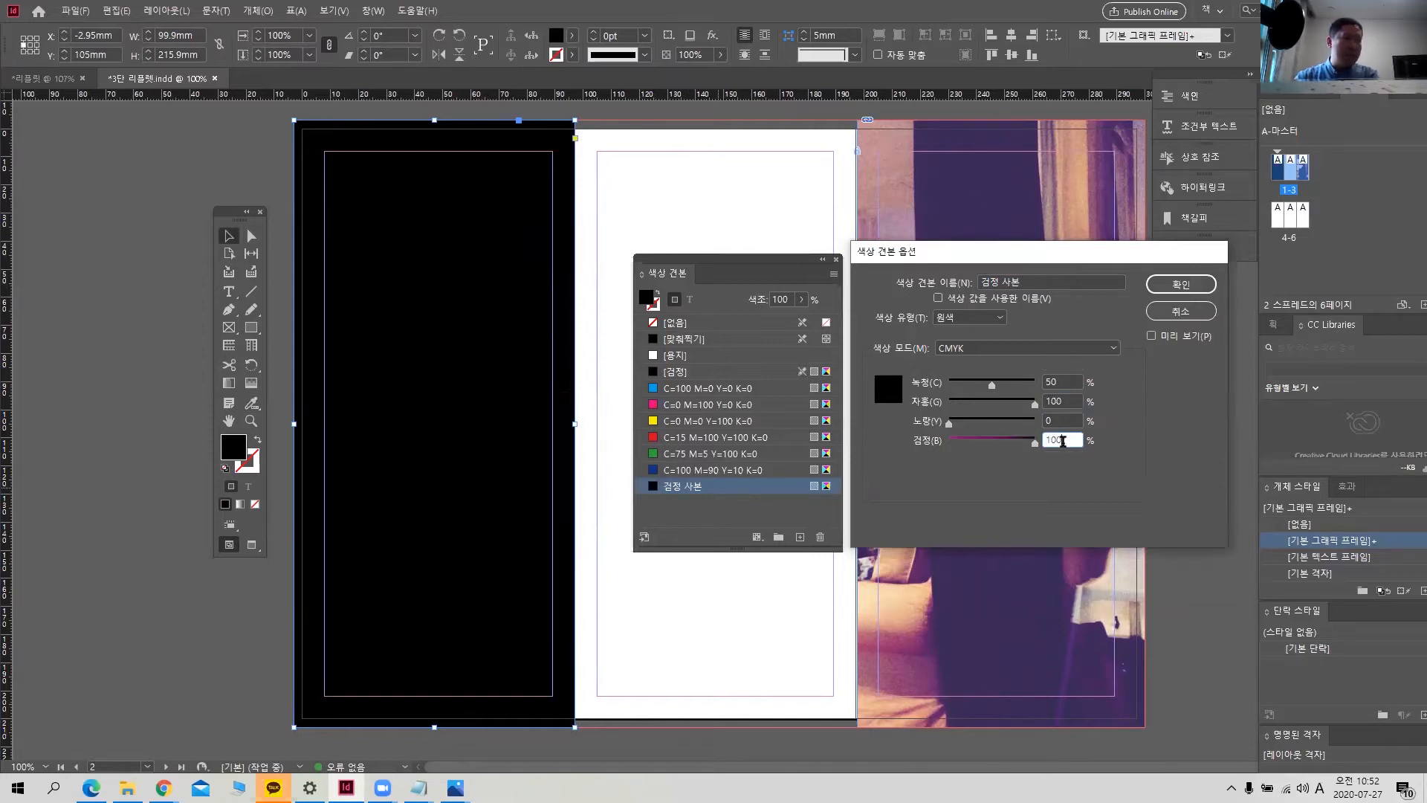
pyautogui.write('0')
pyautogui.click(1063, 420)
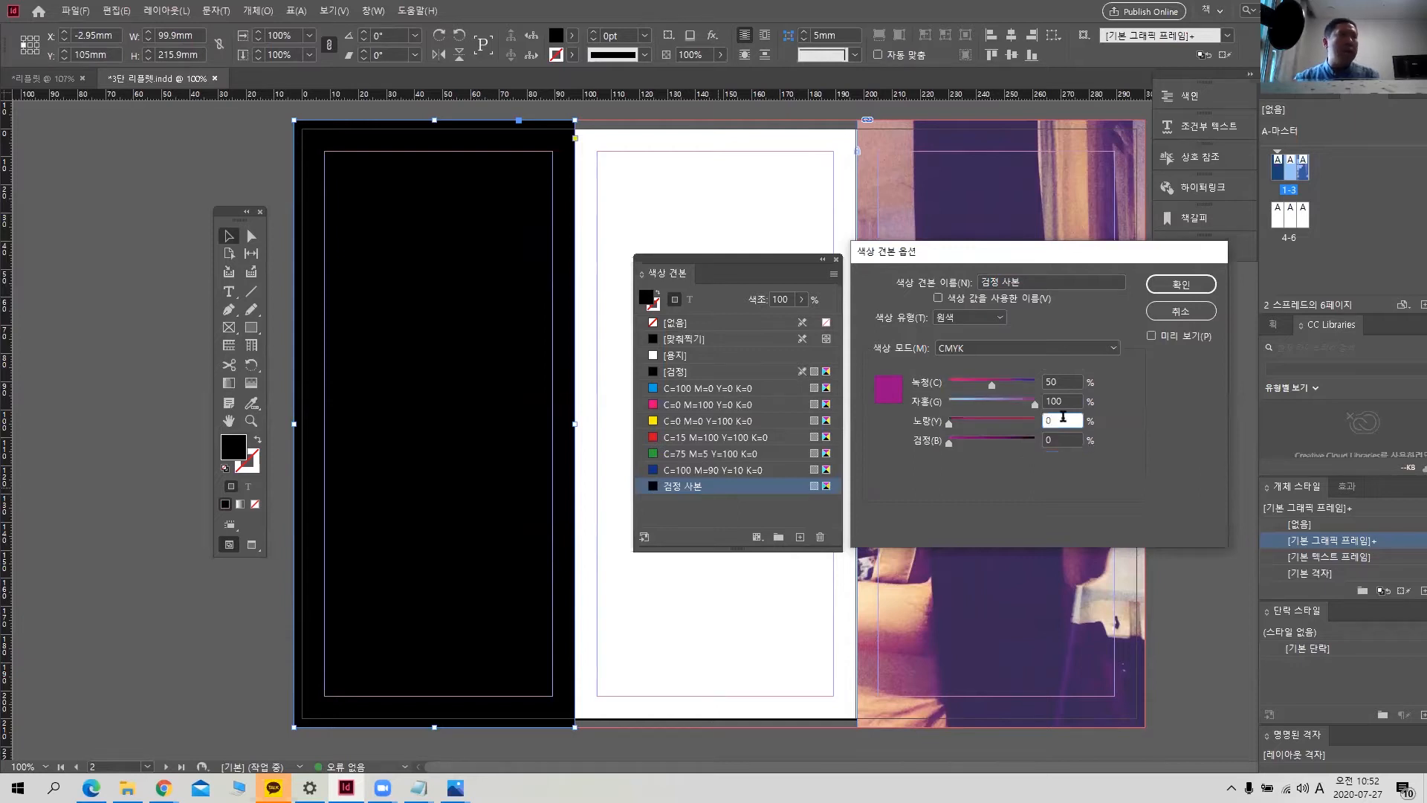
pyautogui.click(1073, 379)
pyautogui.click(1068, 400)
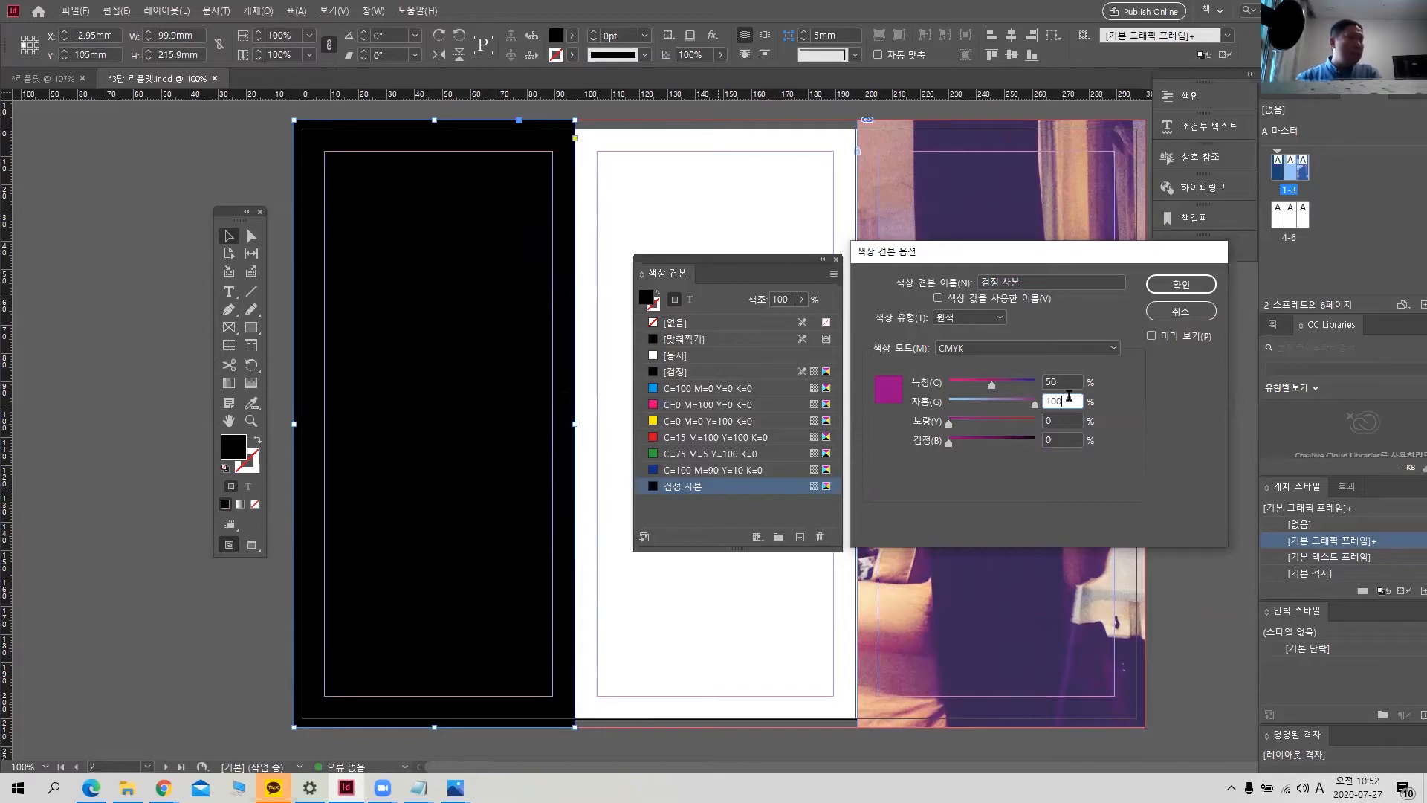
pyautogui.click(1172, 282)
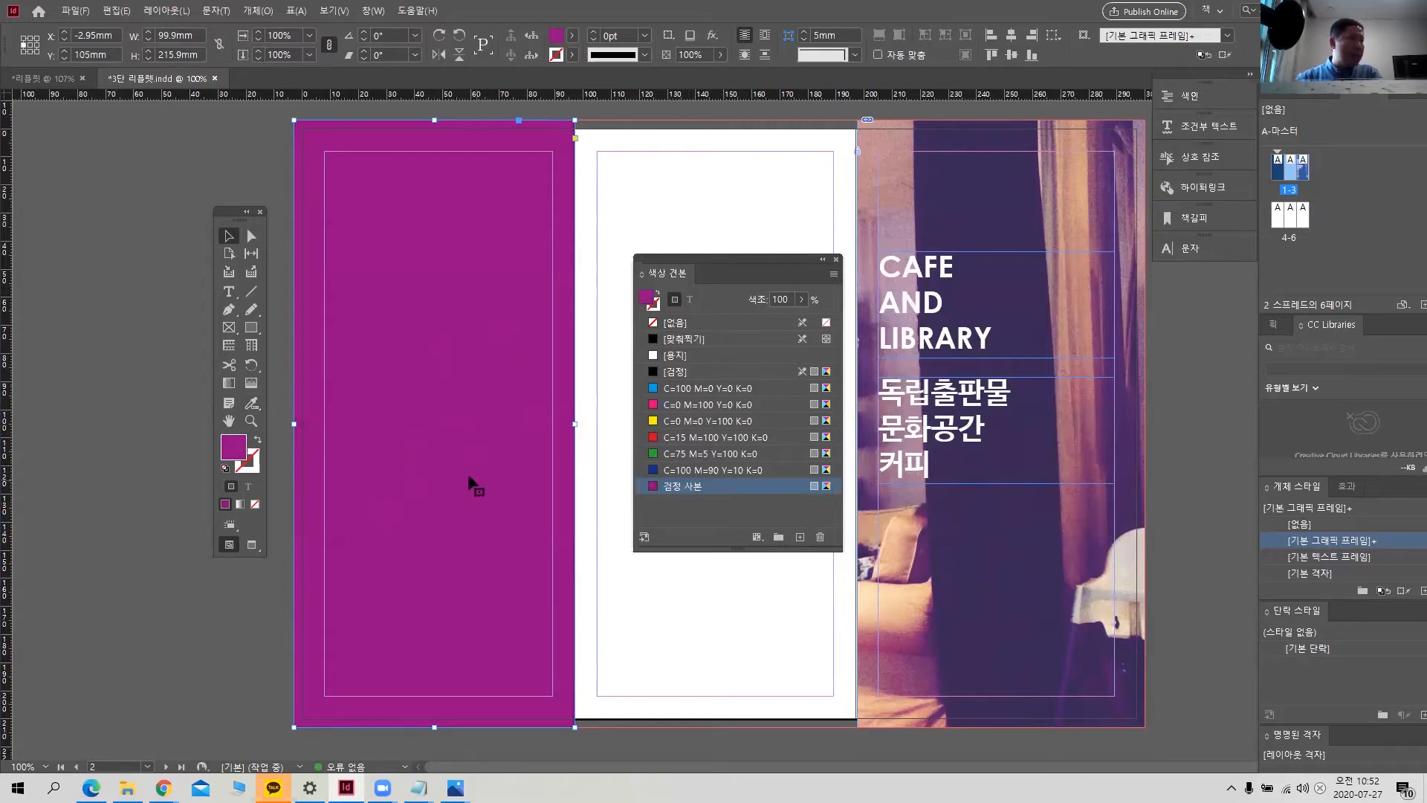
# - Rename the purple swatch as 자주색 and lock the purple rectangle on the first page
pyautogui.doubleClick(680, 488)
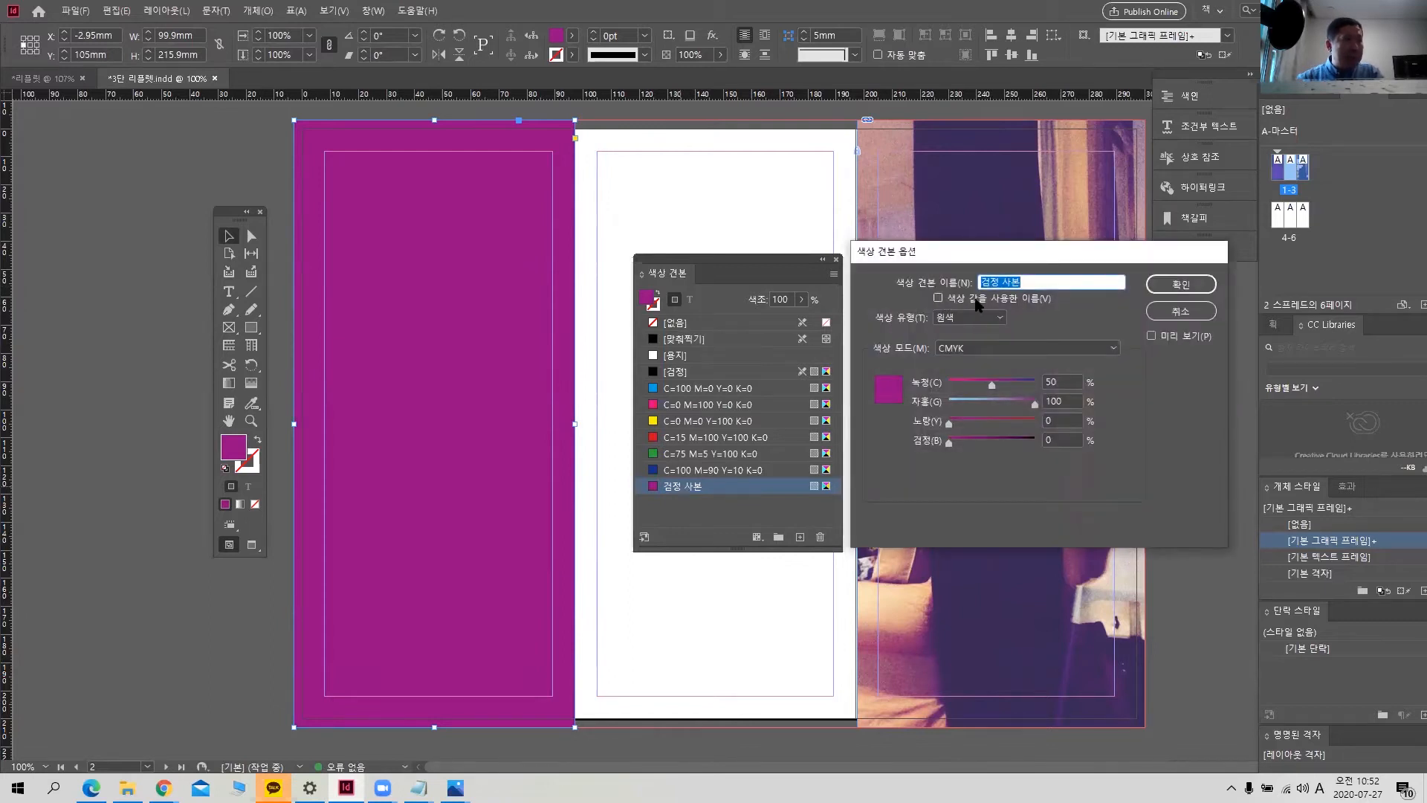
pyautogui.click(938, 298)
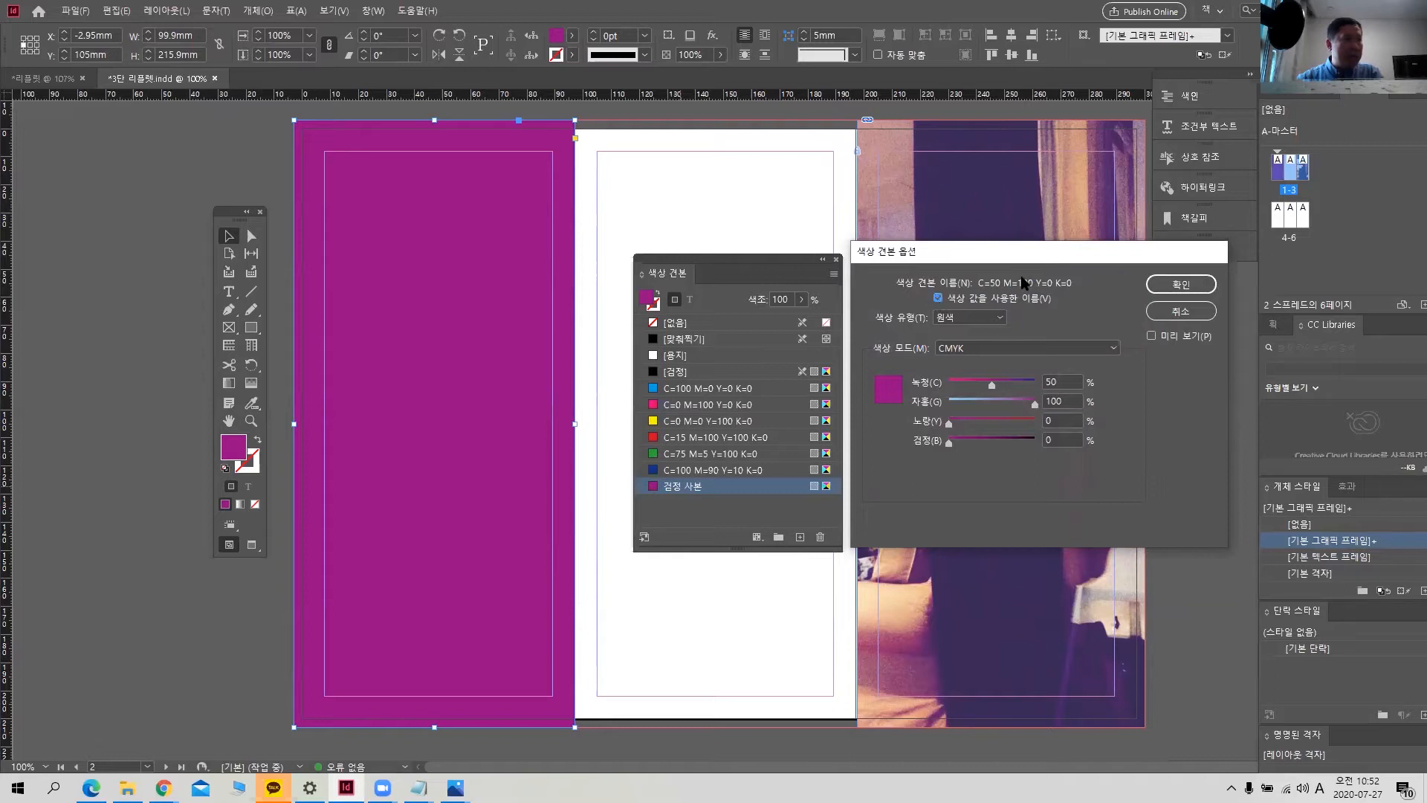
pyautogui.click(938, 298)
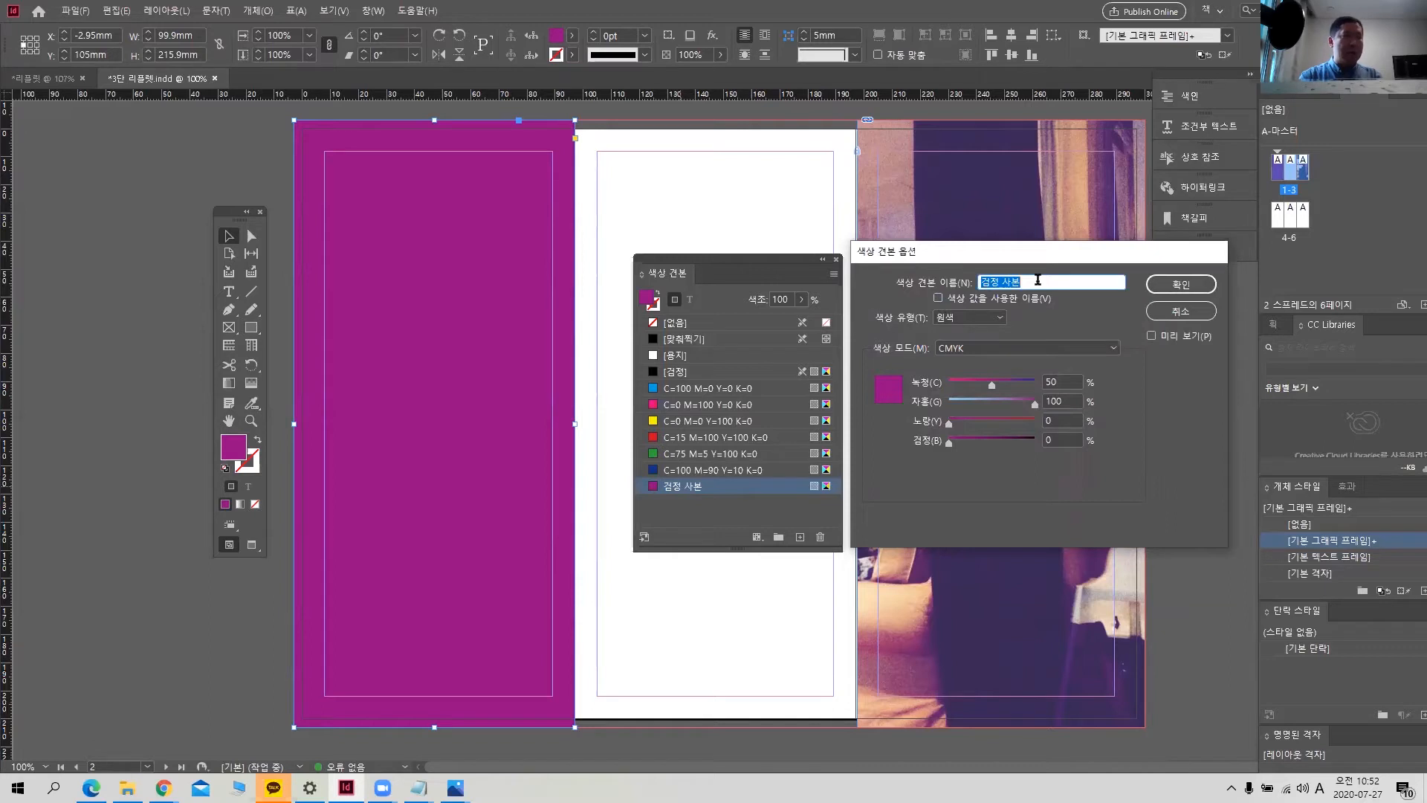
pyautogui.write('wk')
pyautogui.write('자주색')
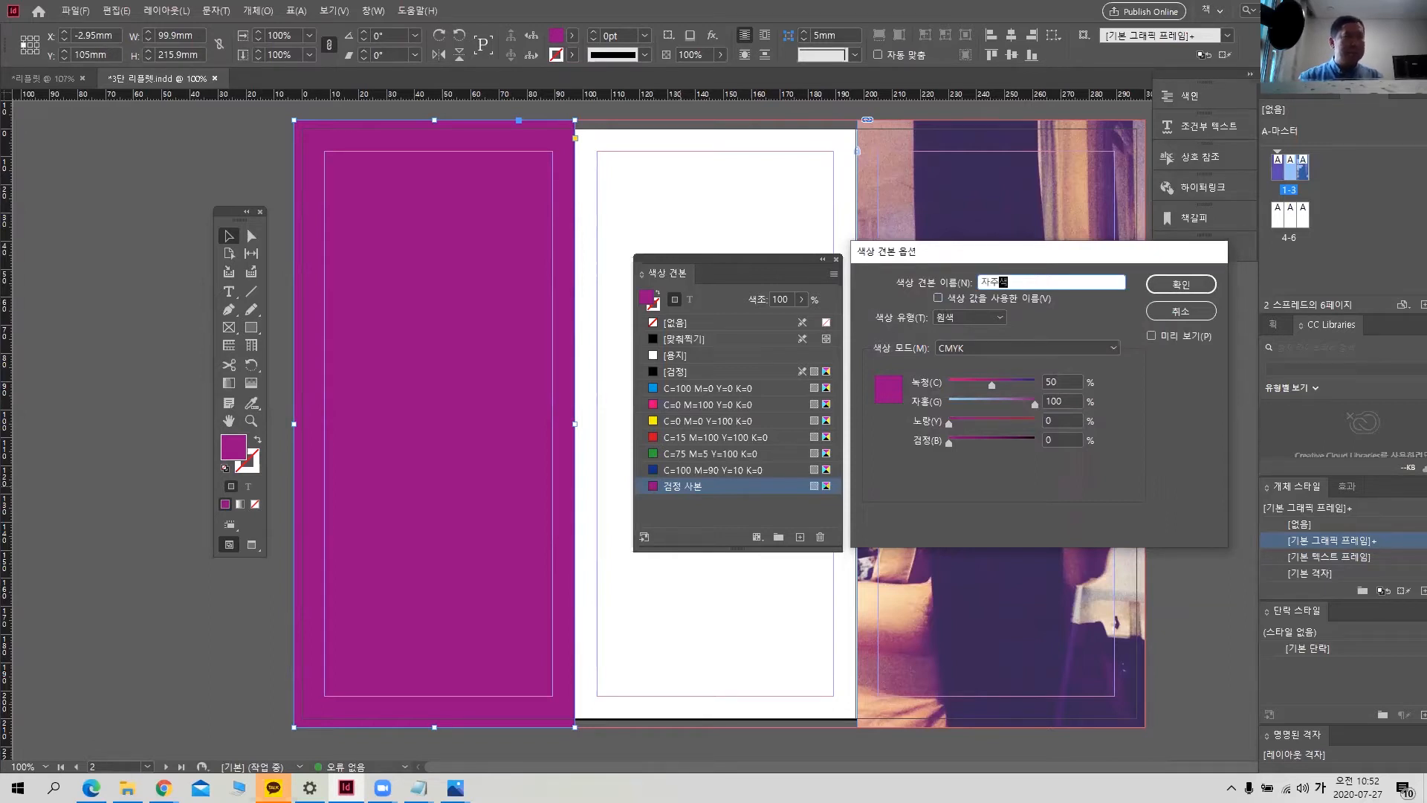
pyautogui.click(1177, 293)
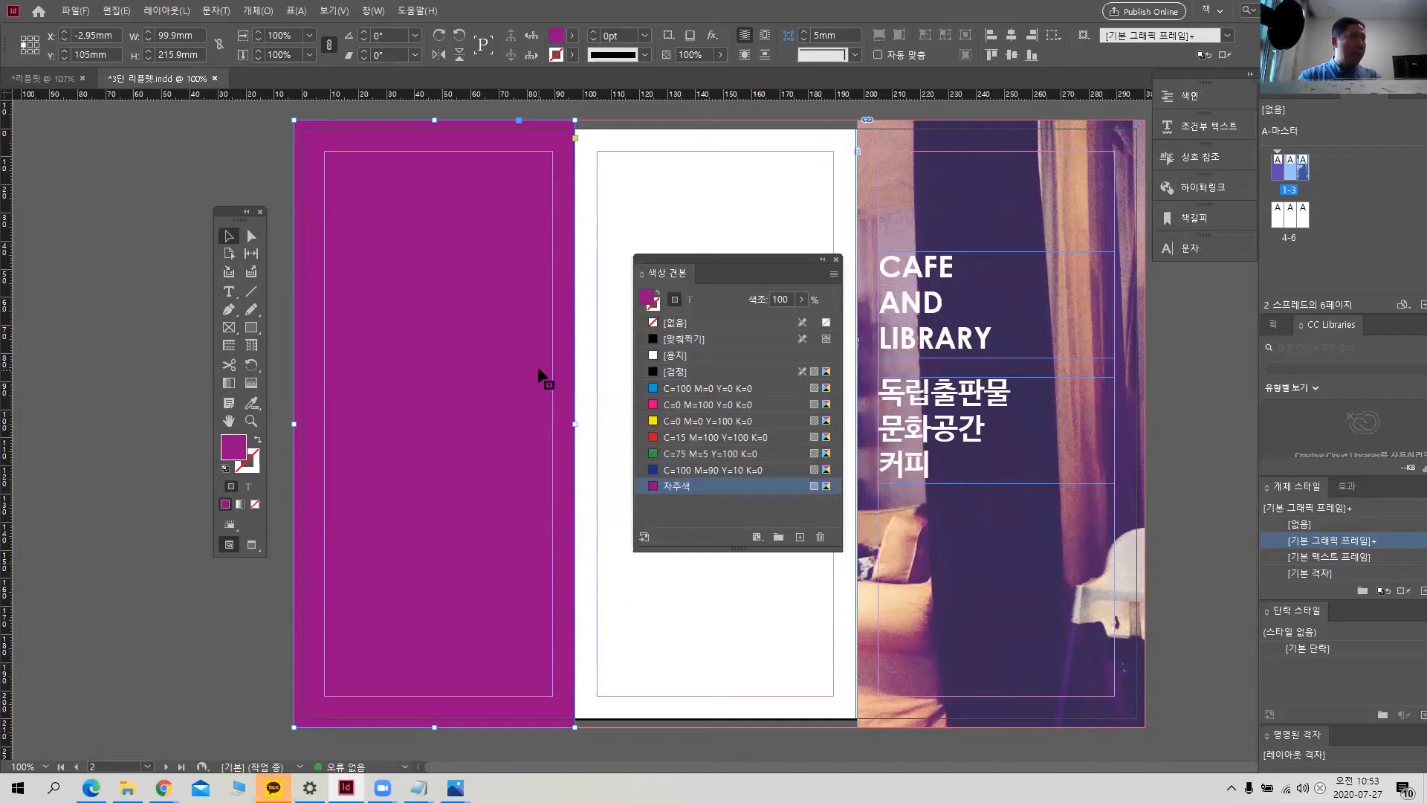
pyautogui.hotkey('ctrl', 'shift', 'a')
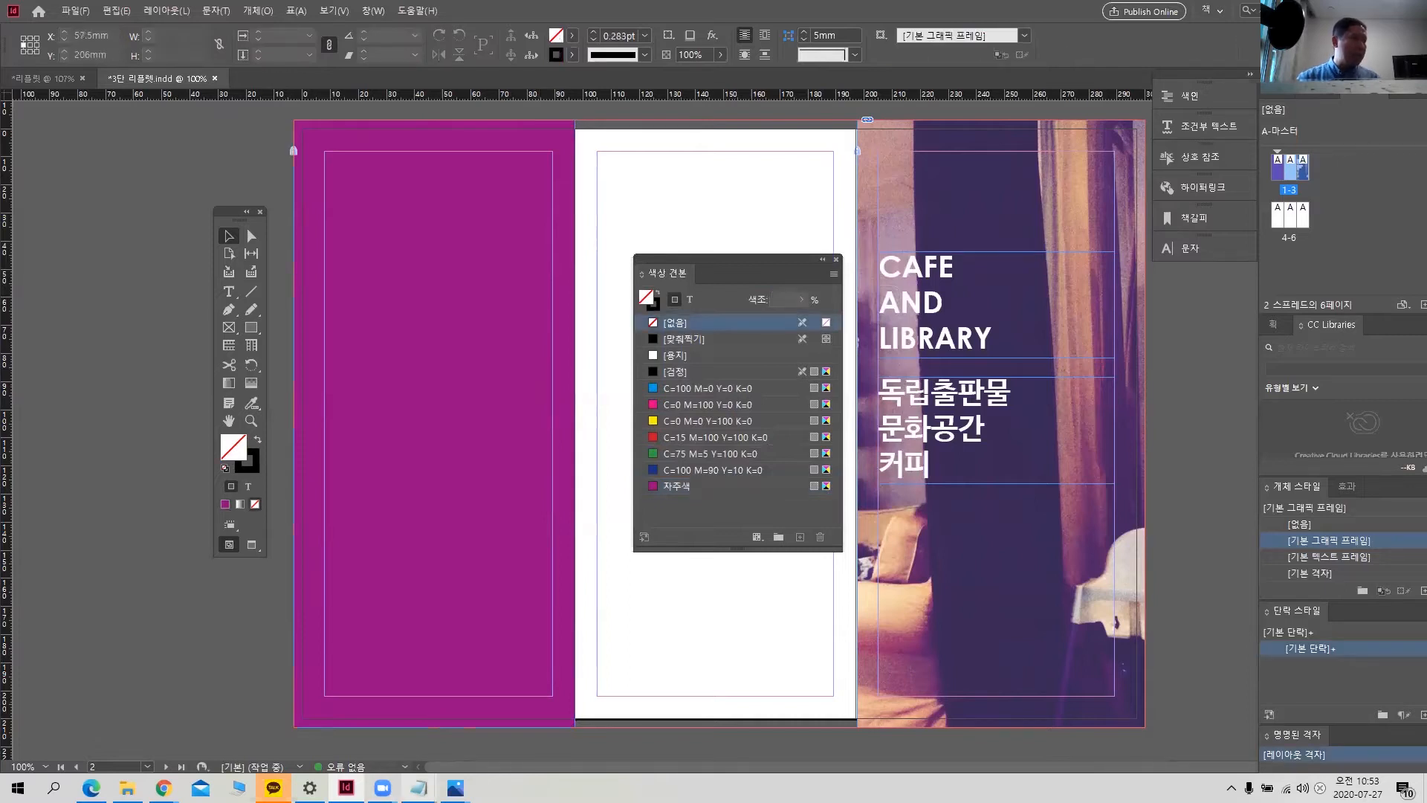
# - In Notepad, add the line 잠금 : Ctrl + L below the 앞으로가기 shortcut line
pyautogui.moveTo(418, 788)
pyautogui.click(406, 748)
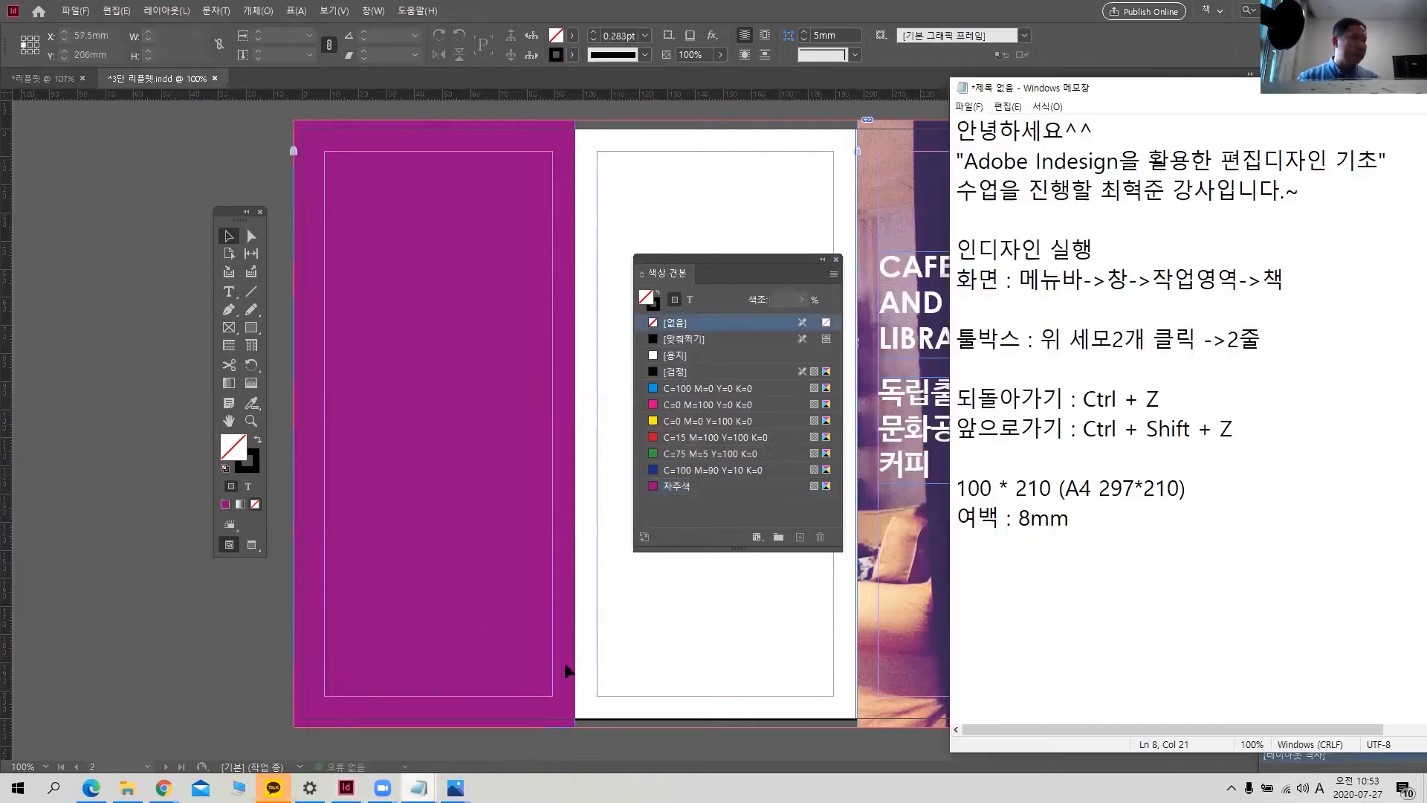
pyautogui.click(1100, 531)
pyautogui.click(1278, 434)
pyautogui.press('Return')
pyautogui.write('wk')
pyautogui.press('BackSpace')
pyautogui.press('BackSpace')
pyautogui.press('Hangul')
pyautogui.write('잠그ㅁ :')
pyautogui.press('Hangul')
pyautogui.write('Ctrl')
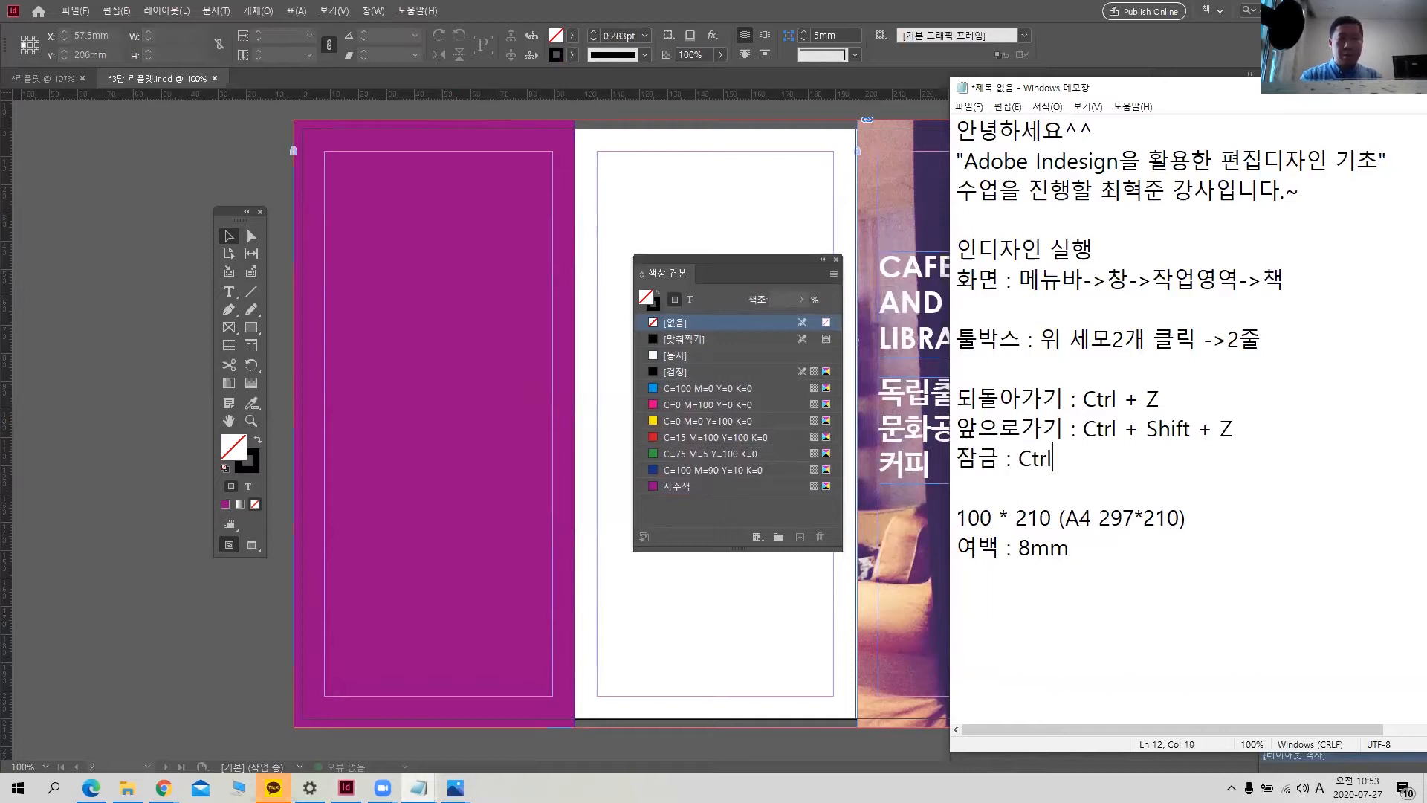
pyautogui.write(' + ㄴ')
# - Check the reference leaflet image, then in InDesign create a 60 × 60 mm rectangle and move it to the middle of the second page
pyautogui.hotkey('alt', 'Tab')
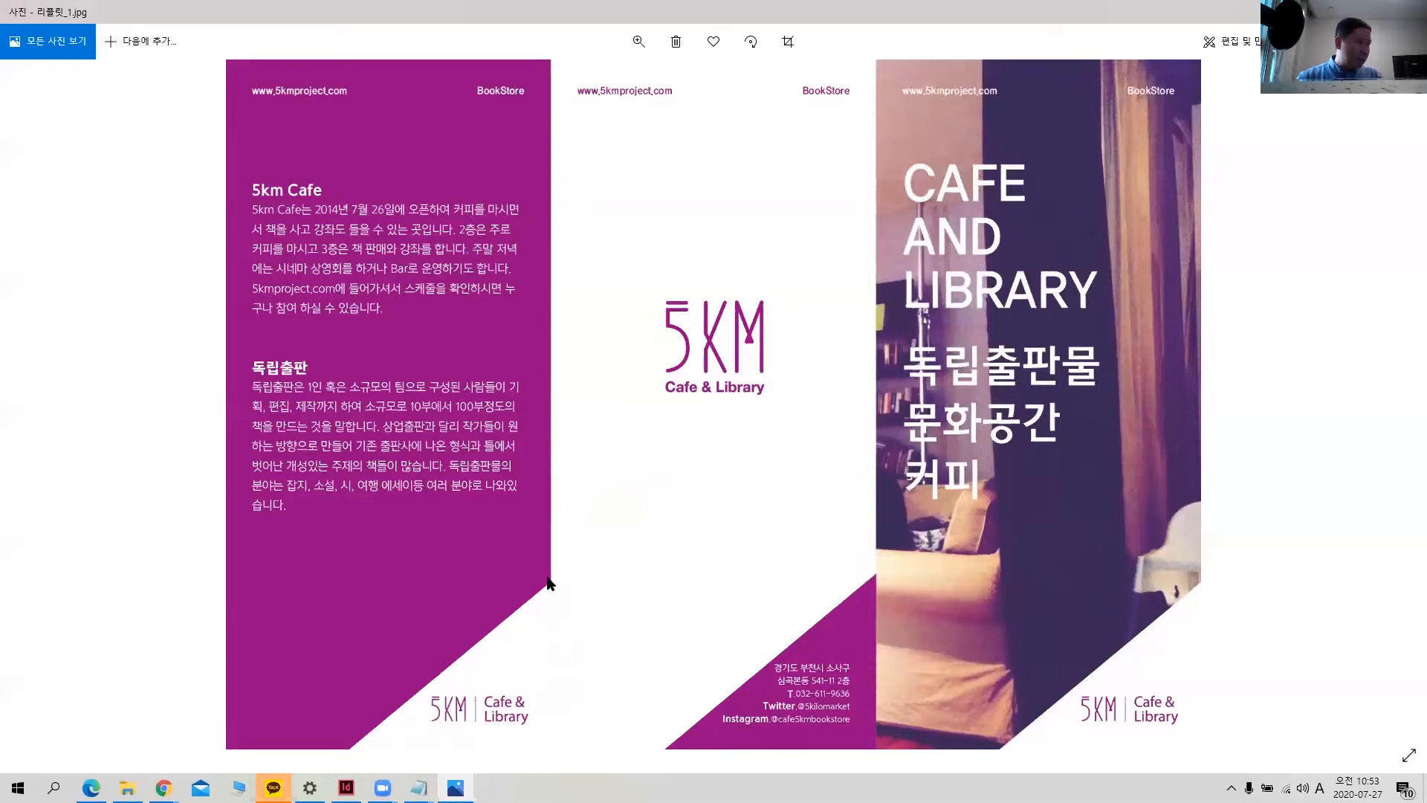
pyautogui.hotkey('alt', 'Tab')
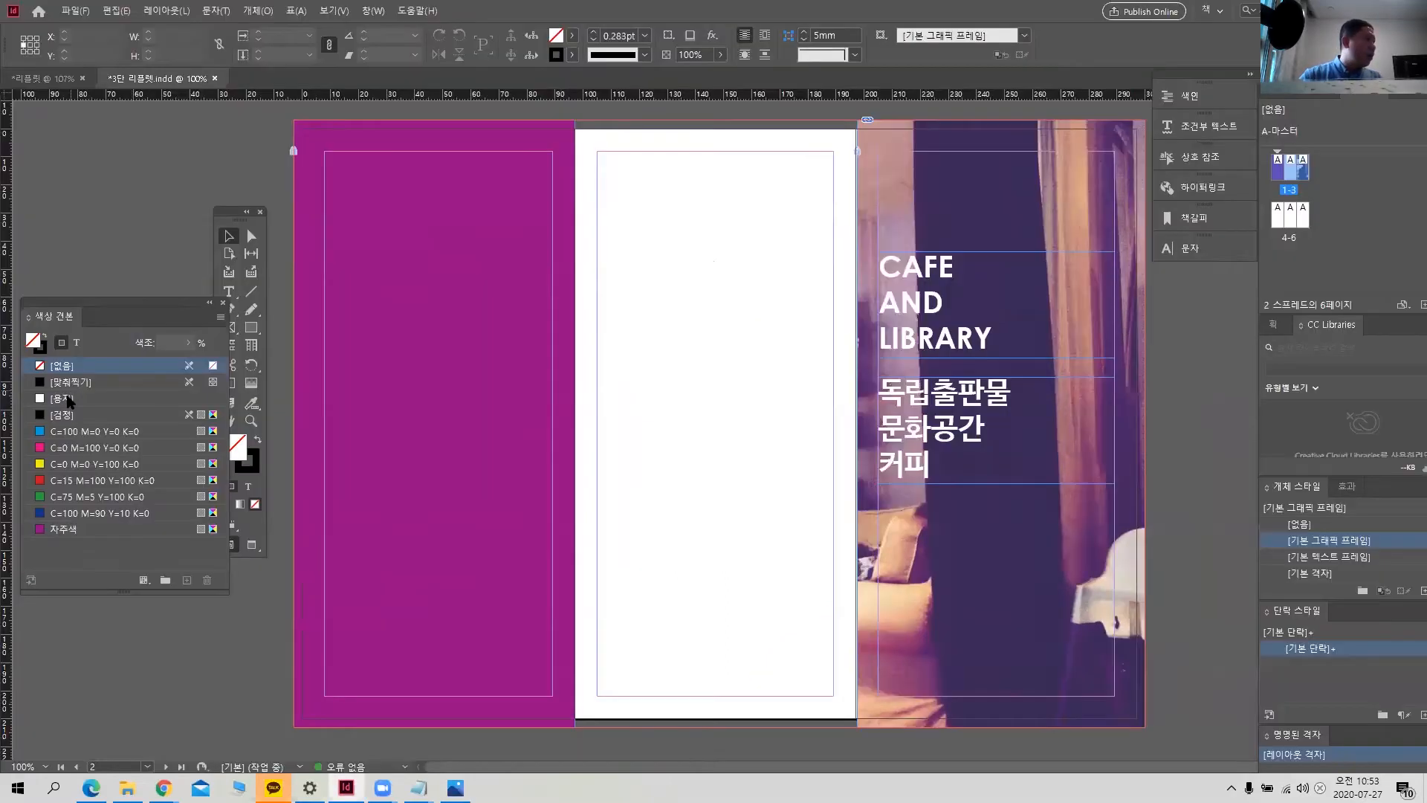
pyautogui.moveTo(177, 316); pyautogui.dragTo(124, 412)
pyautogui.click(252, 330)
pyautogui.click(253, 329)
pyautogui.click(315, 350)
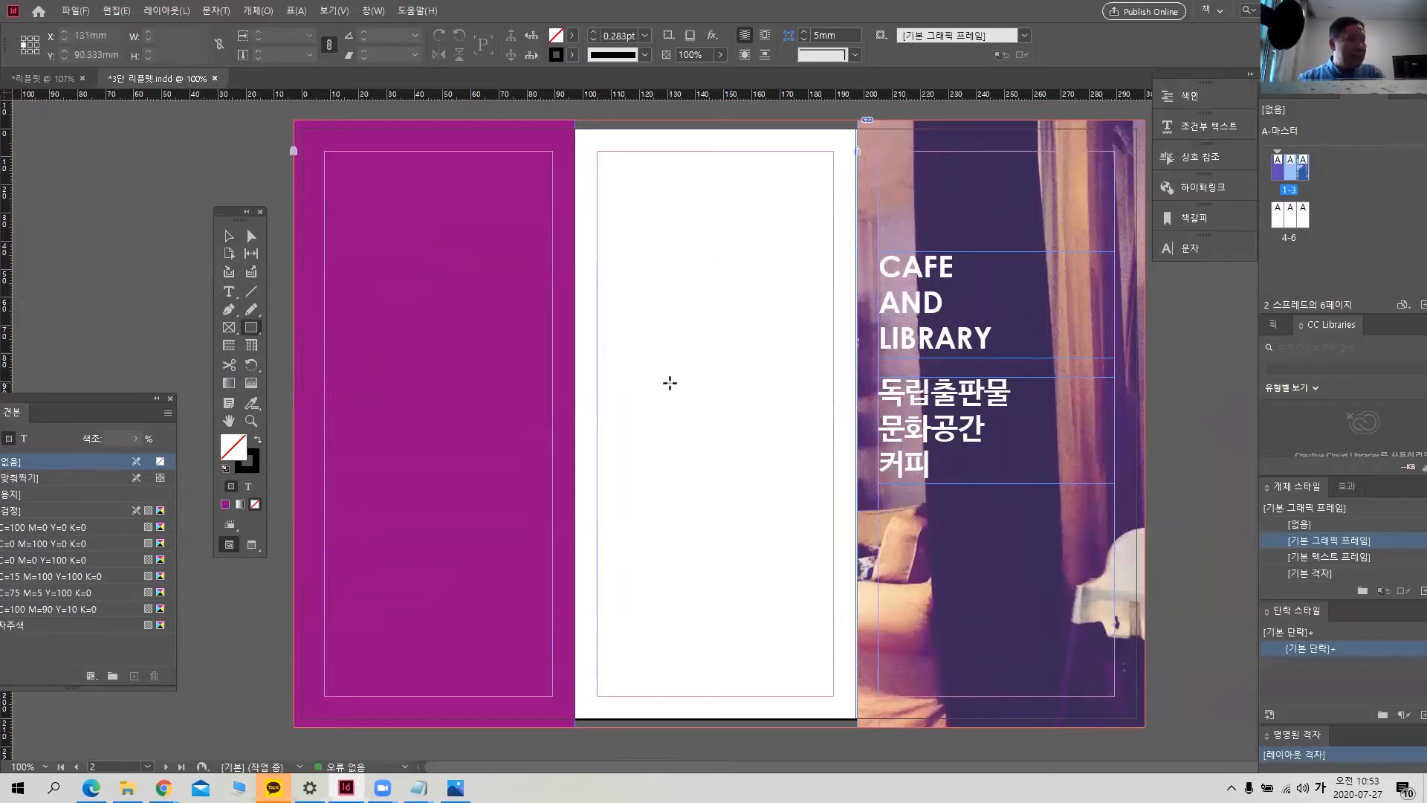
pyautogui.click(670, 383)
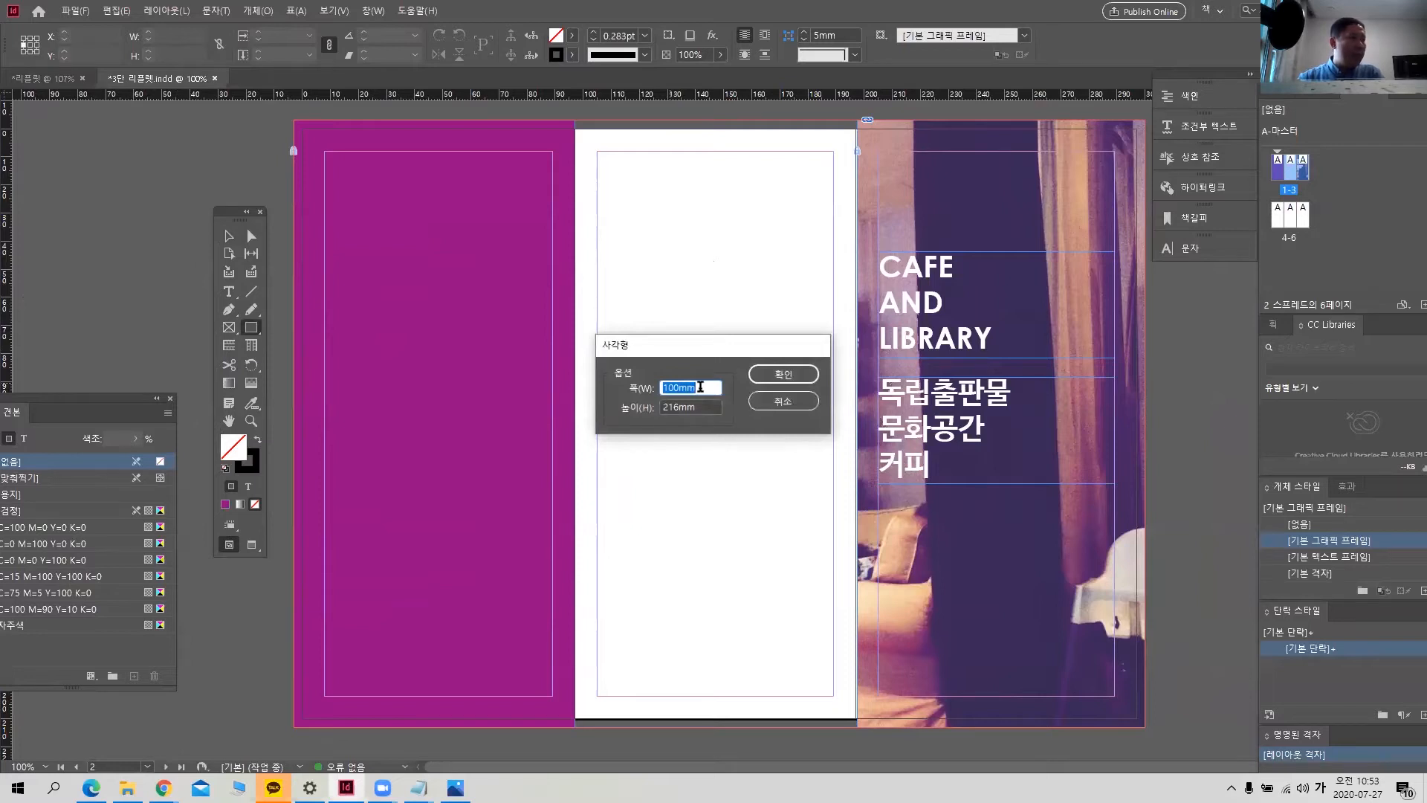
pyautogui.write('60')
pyautogui.press('Tab')
pyautogui.write('60')
pyautogui.press('Tab')
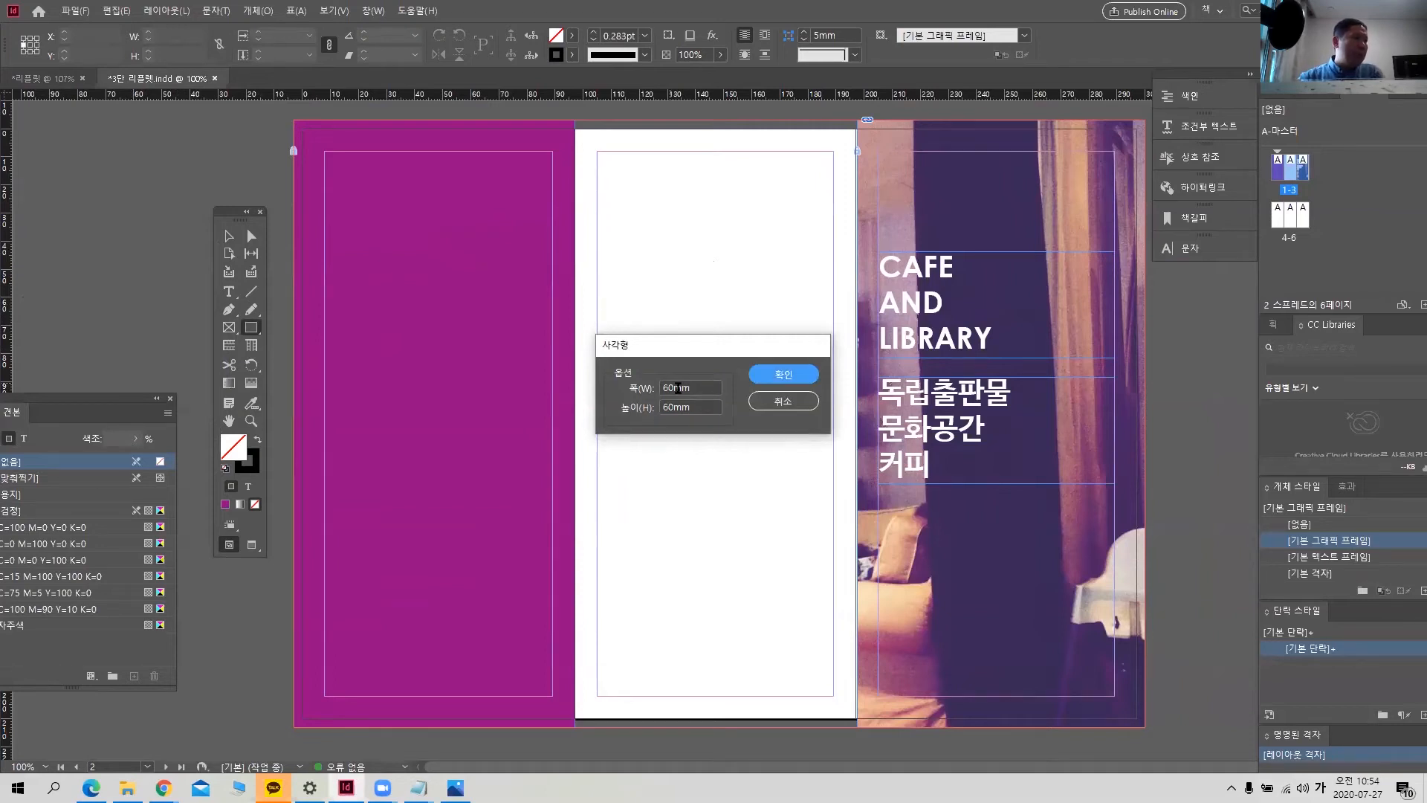
pyautogui.click(795, 377)
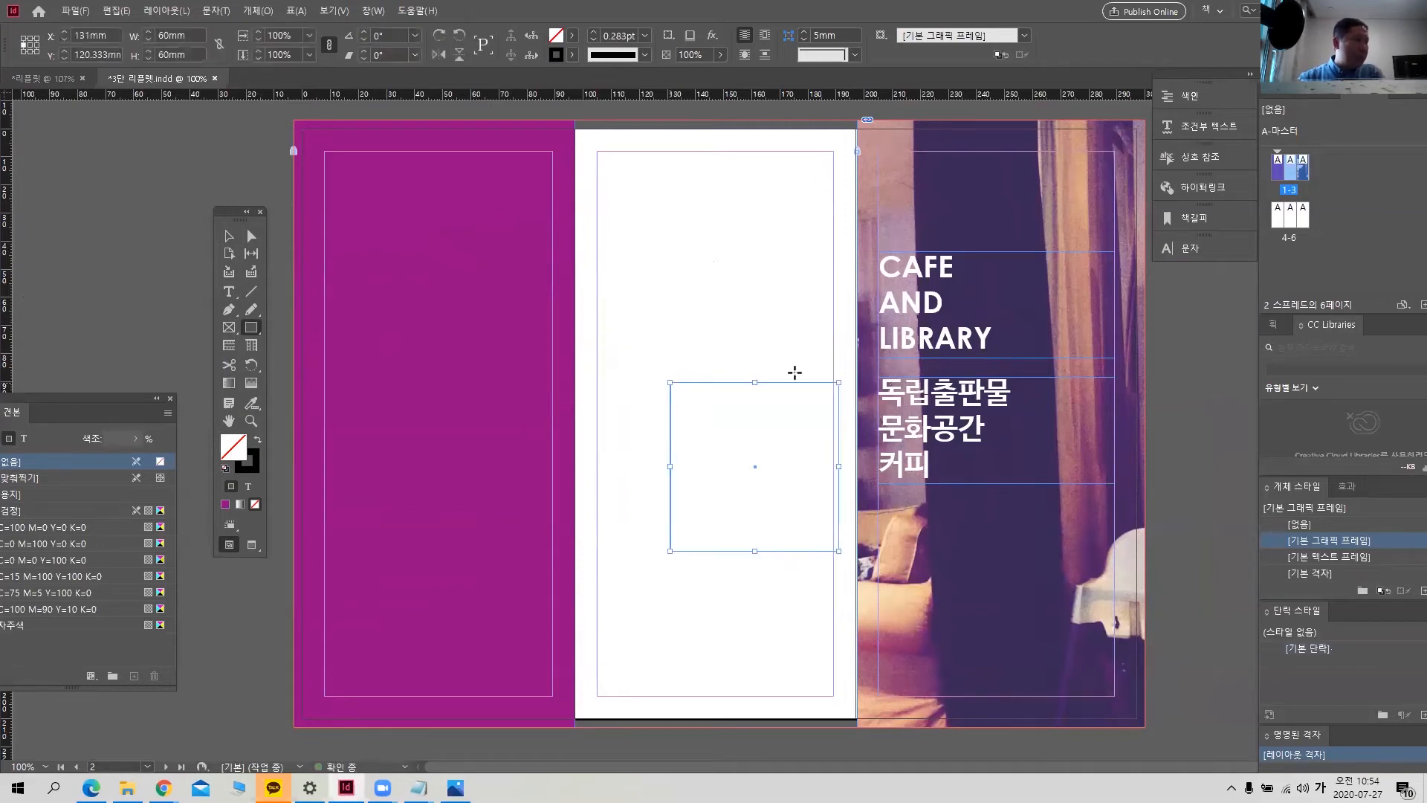
pyautogui.click(228, 235)
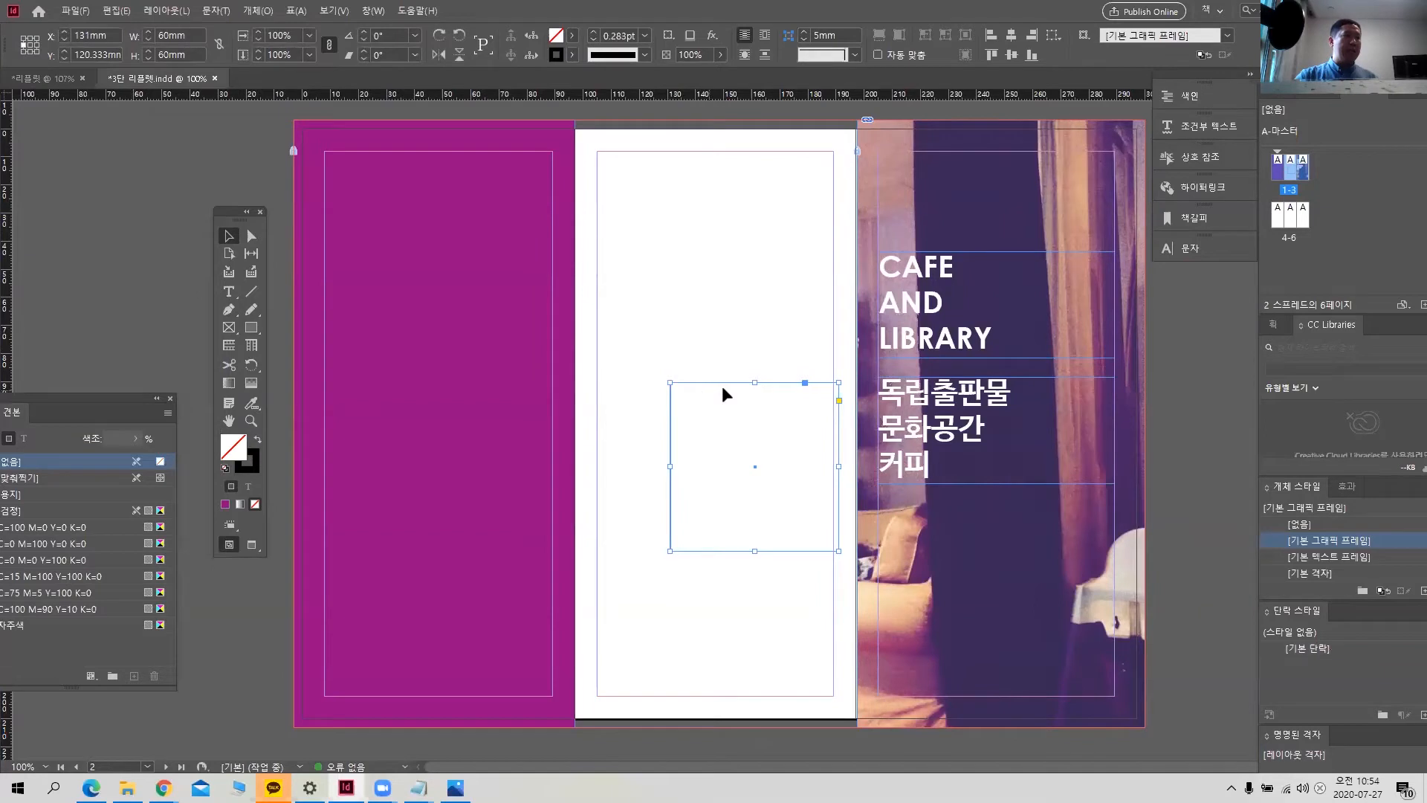
pyautogui.moveTo(729, 377); pyautogui.dragTo(681, 309)
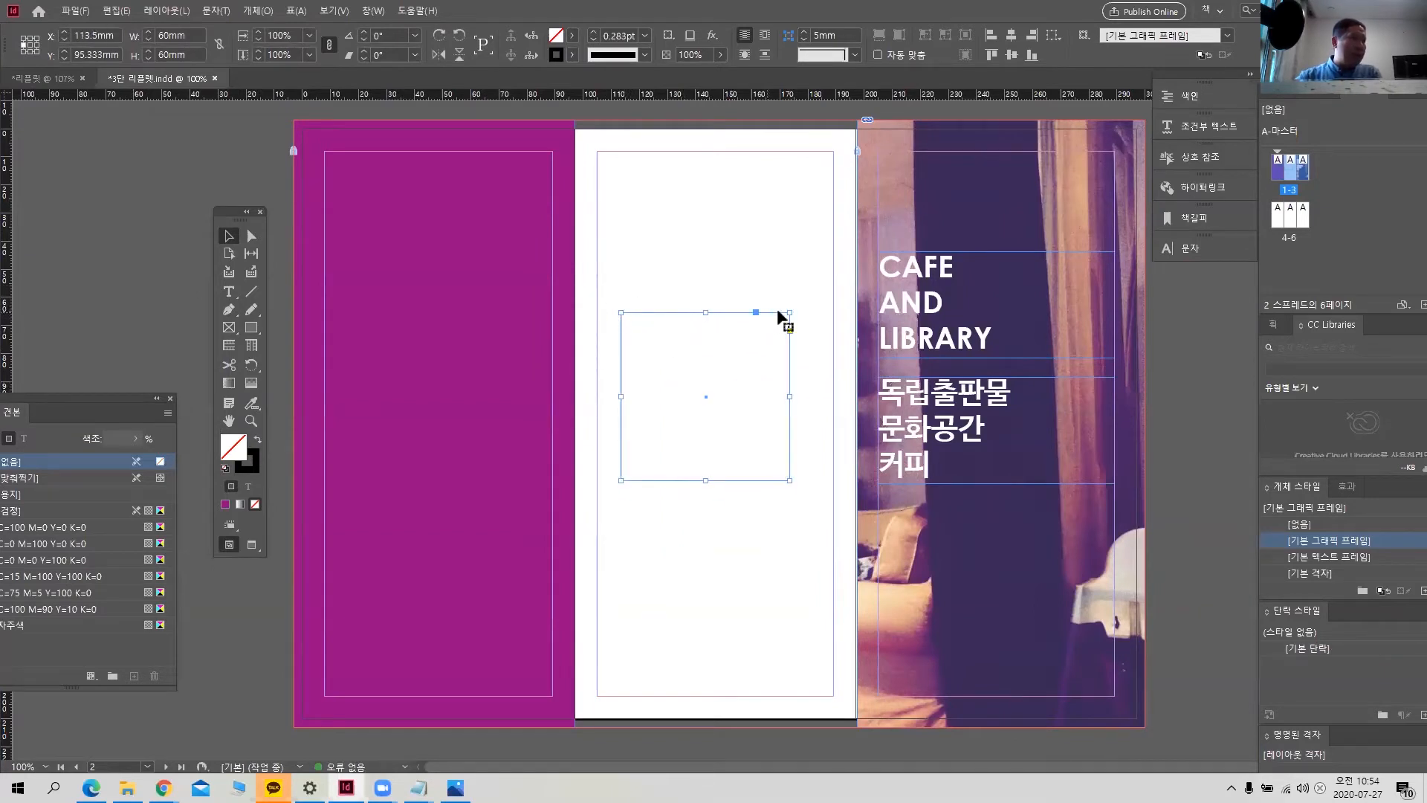
# - Try deleting the upper-left anchor point of the square on the second page, and undo the deletion
pyautogui.click(231, 310)
pyautogui.click(230, 311)
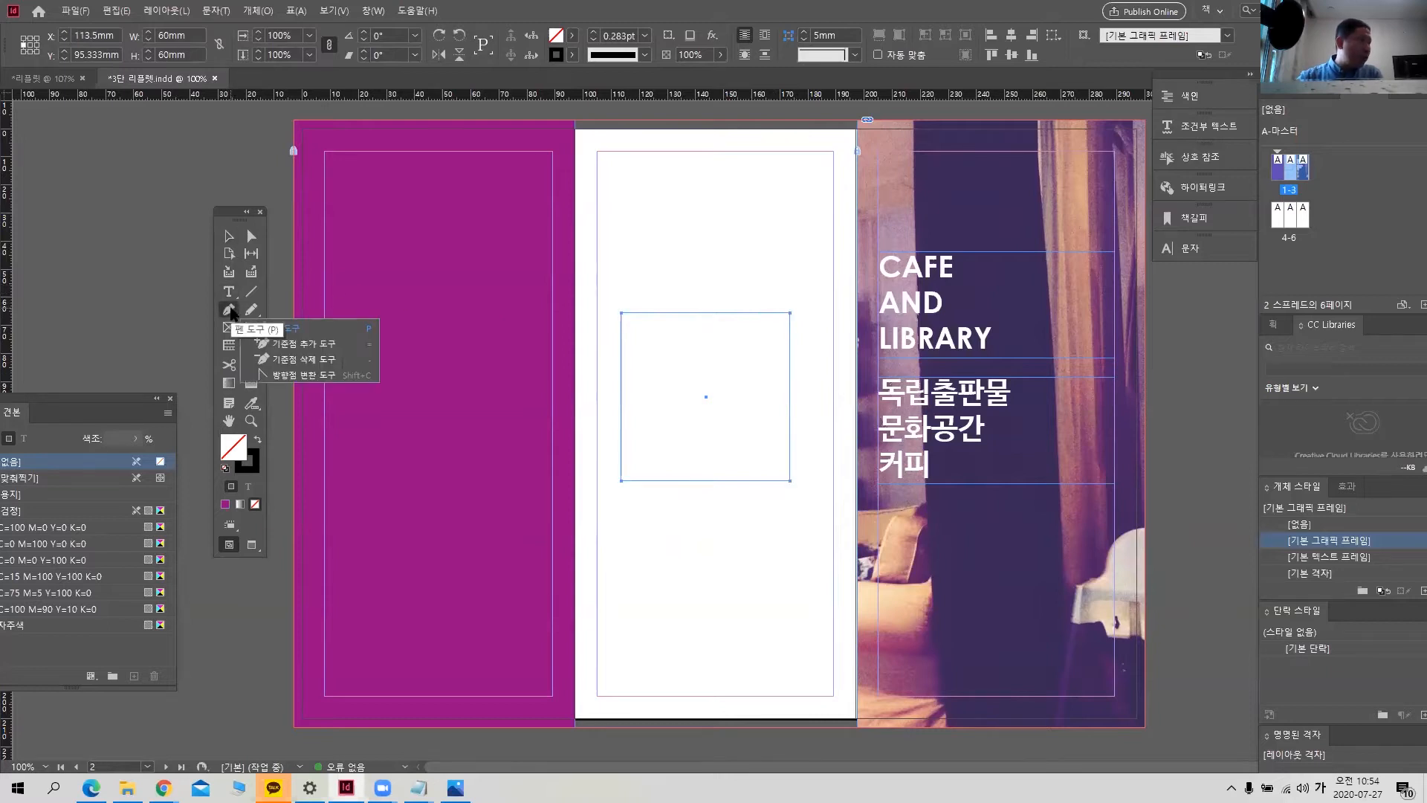
pyautogui.click(295, 362)
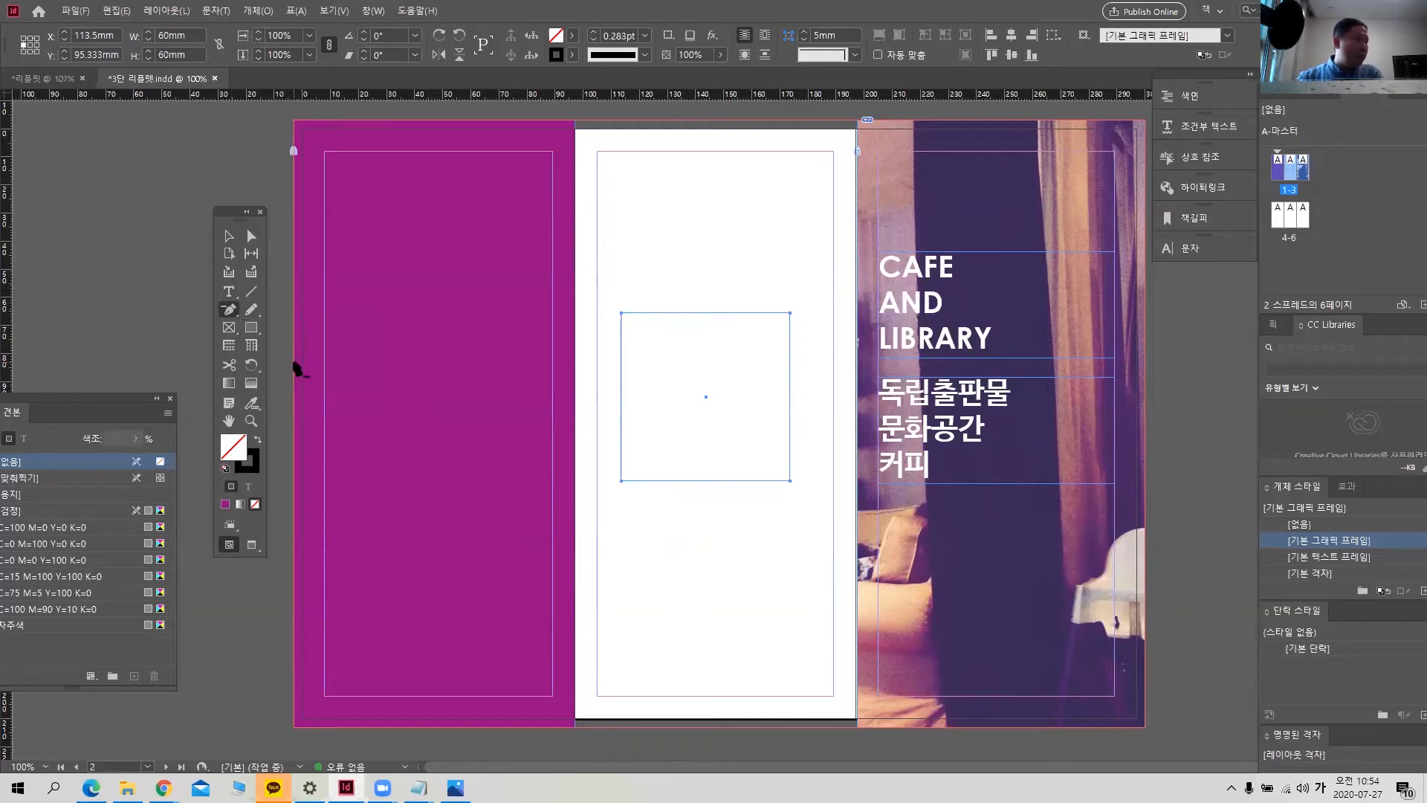
pyautogui.click(622, 314)
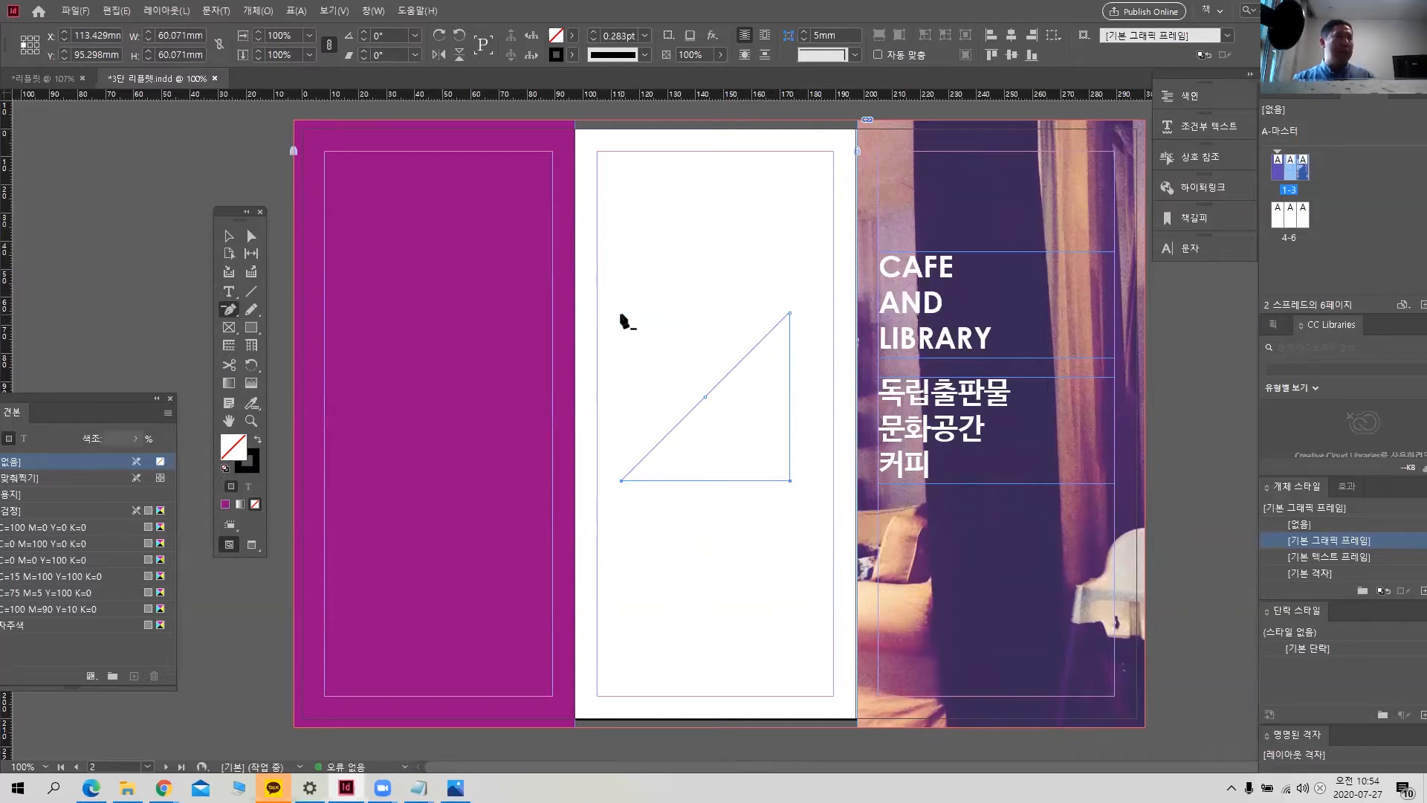
pyautogui.hotkey('ctrl', 'z')
pyautogui.click(251, 329)
pyautogui.moveTo(252, 333); pyautogui.dragTo(319, 346)
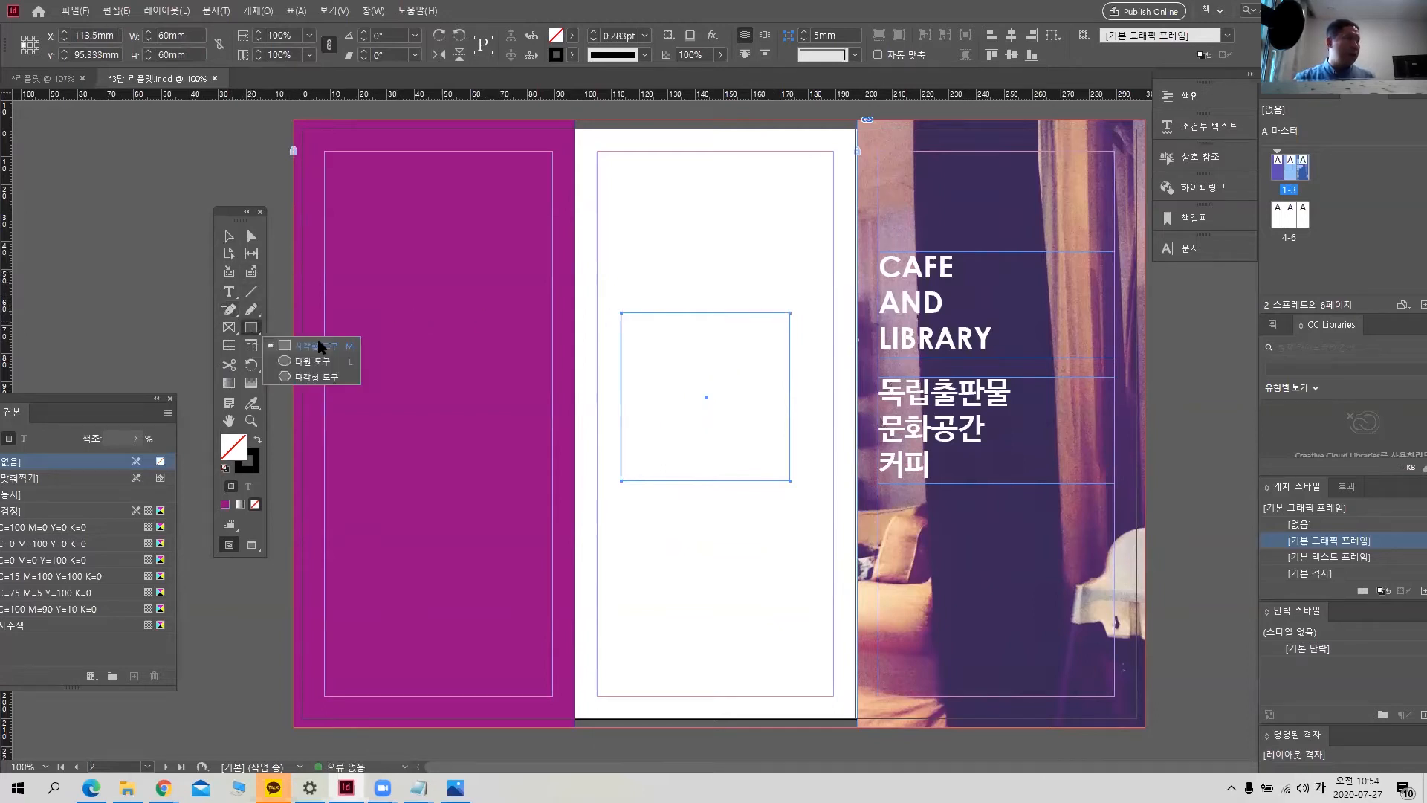
pyautogui.click(711, 271)
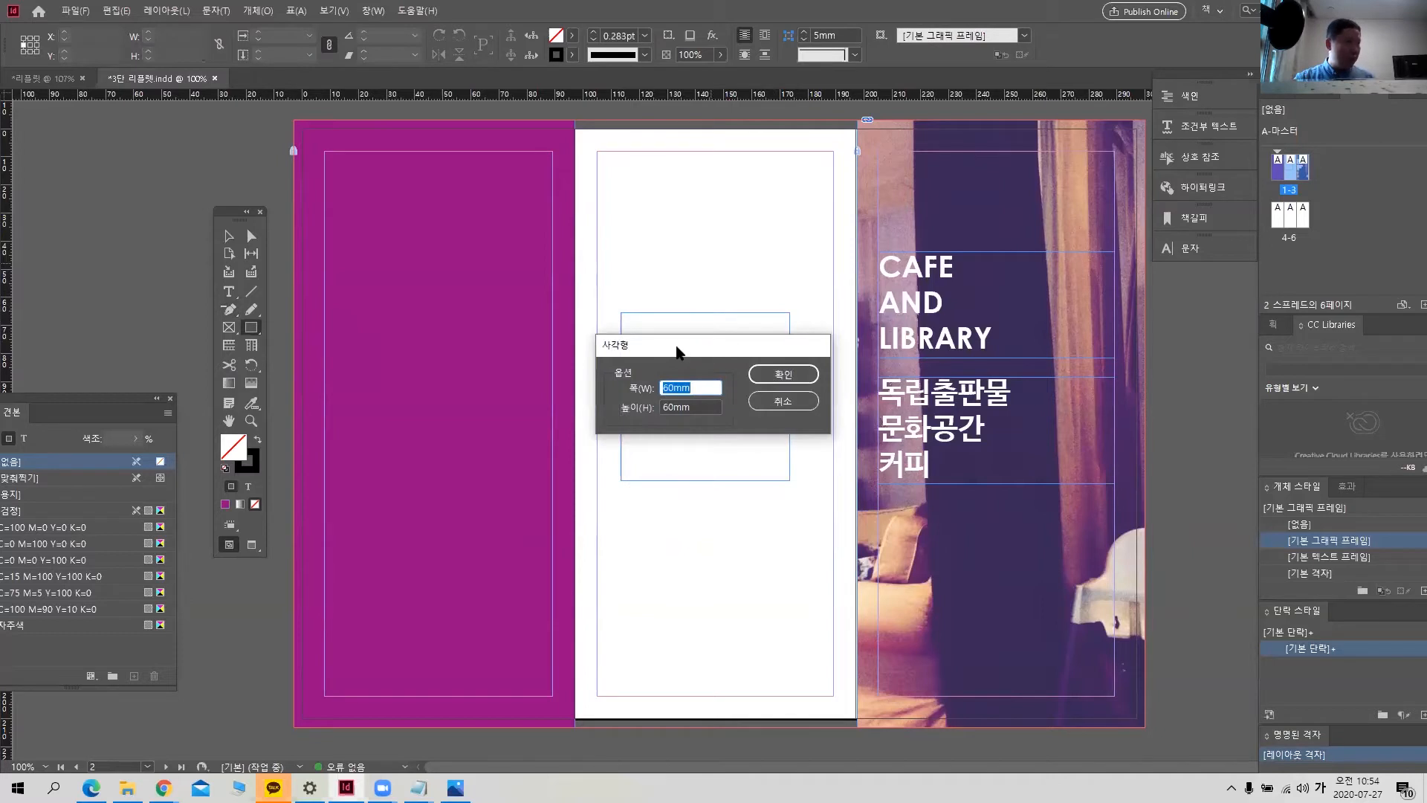
pyautogui.click(784, 401)
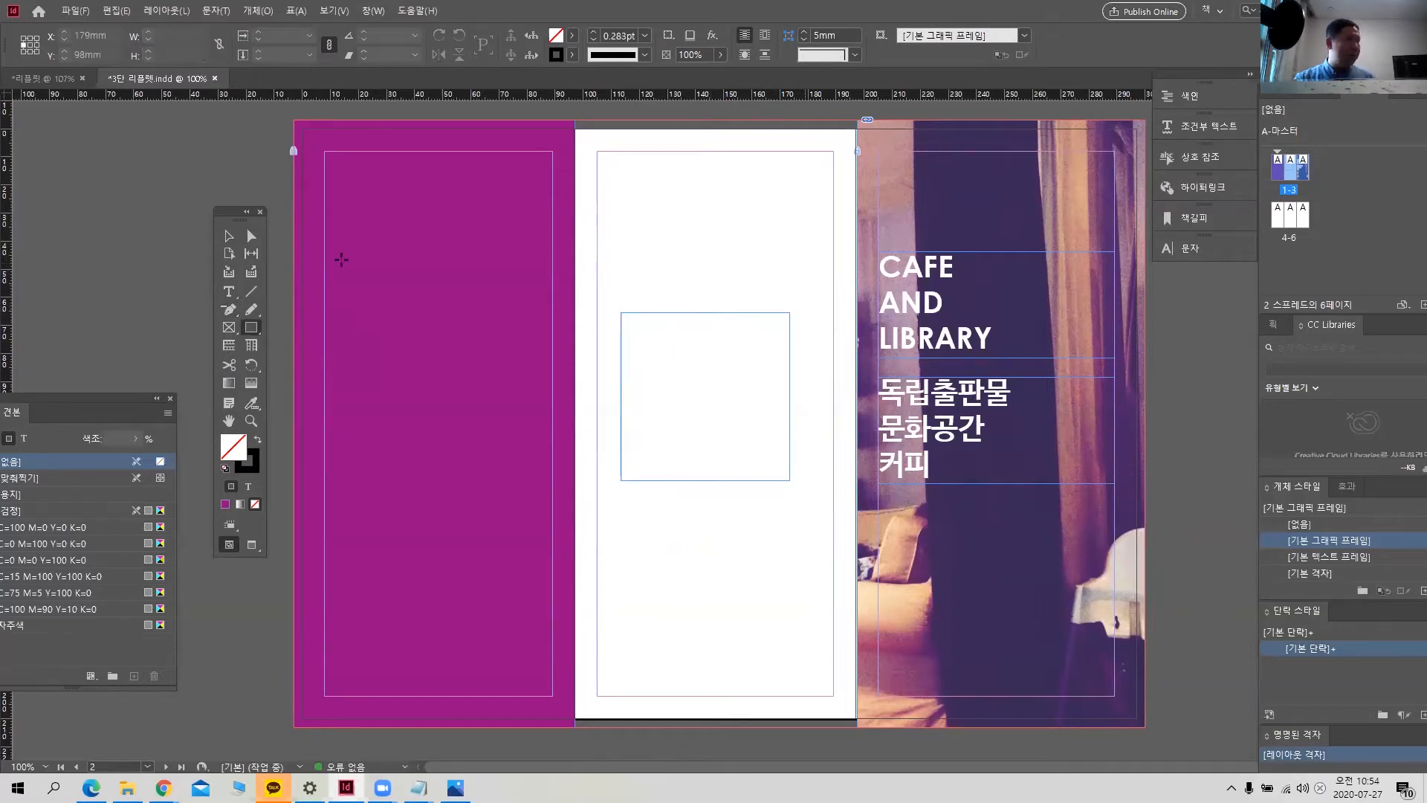
# - Turn the second page's square into a triangle by deleting its upper-left anchor point, and fill it with 자주색 without a stroke
pyautogui.moveTo(238, 219); pyautogui.dragTo(827, 243)
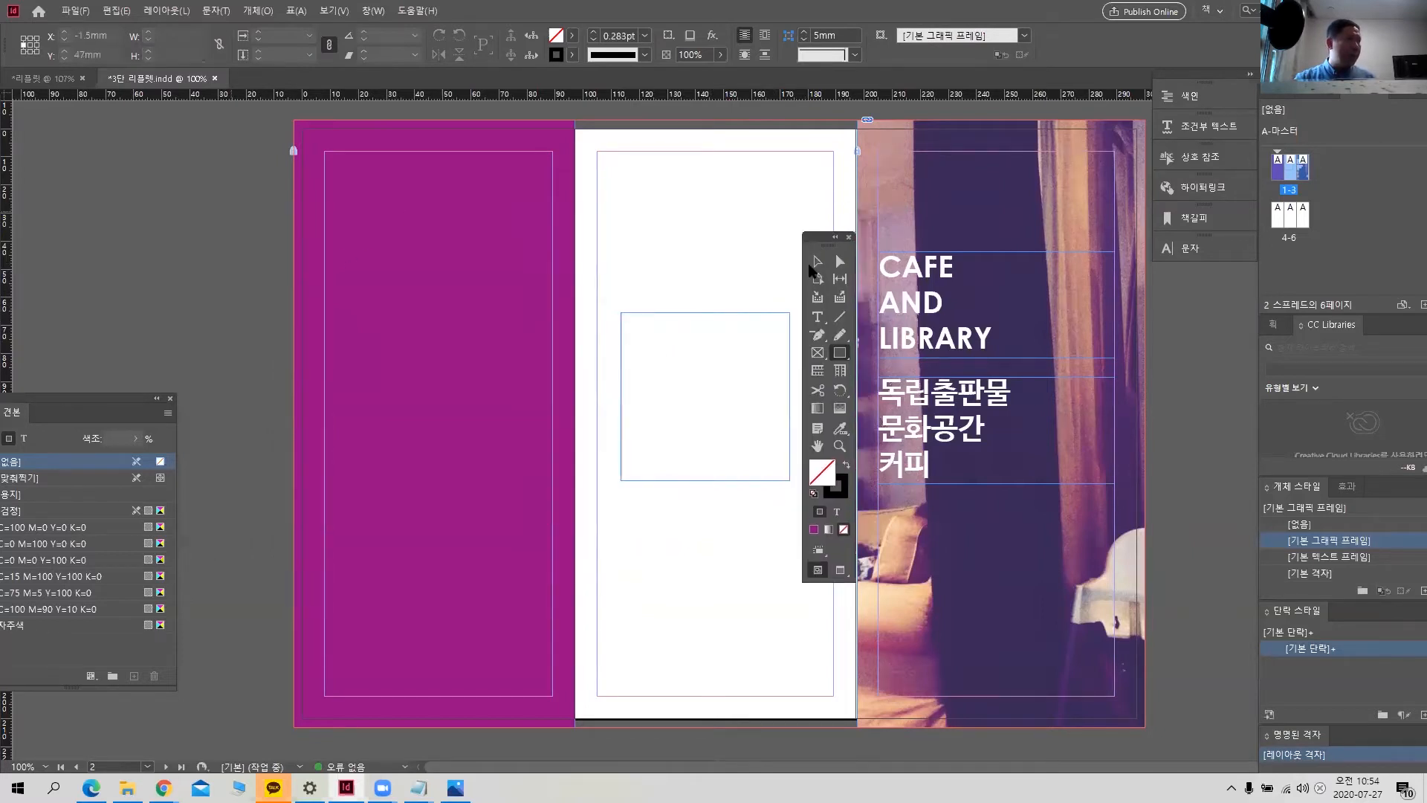
pyautogui.click(816, 342)
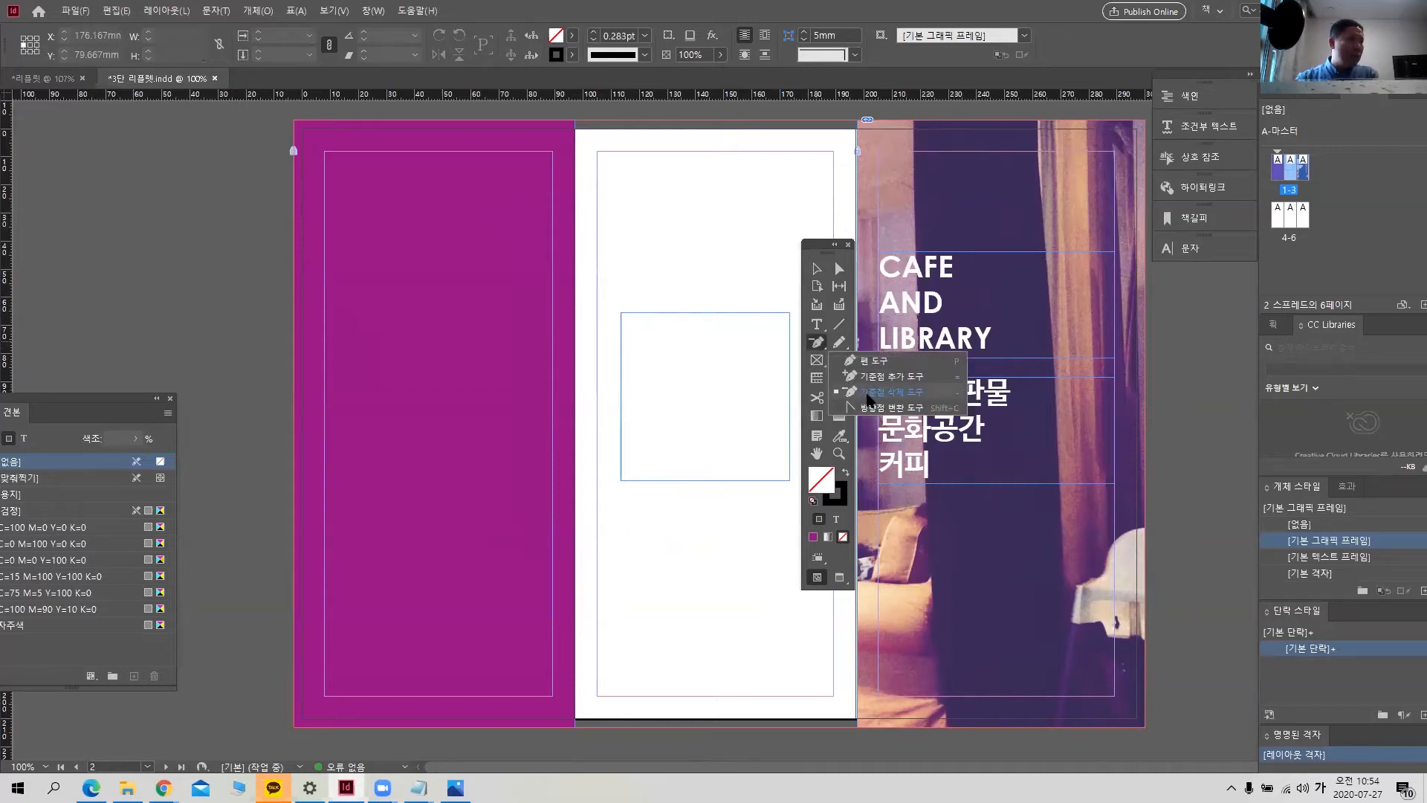
pyautogui.click(868, 399)
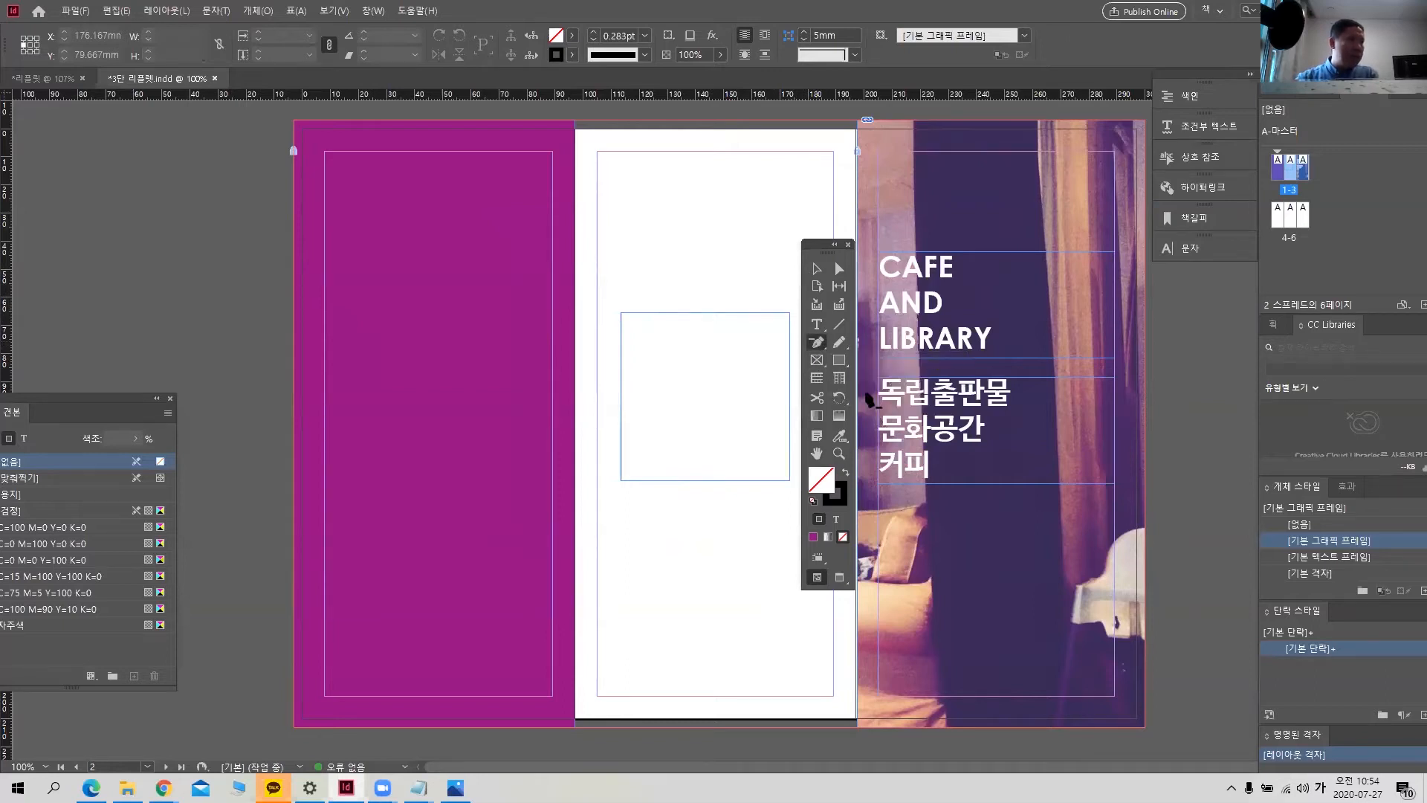
pyautogui.click(622, 314)
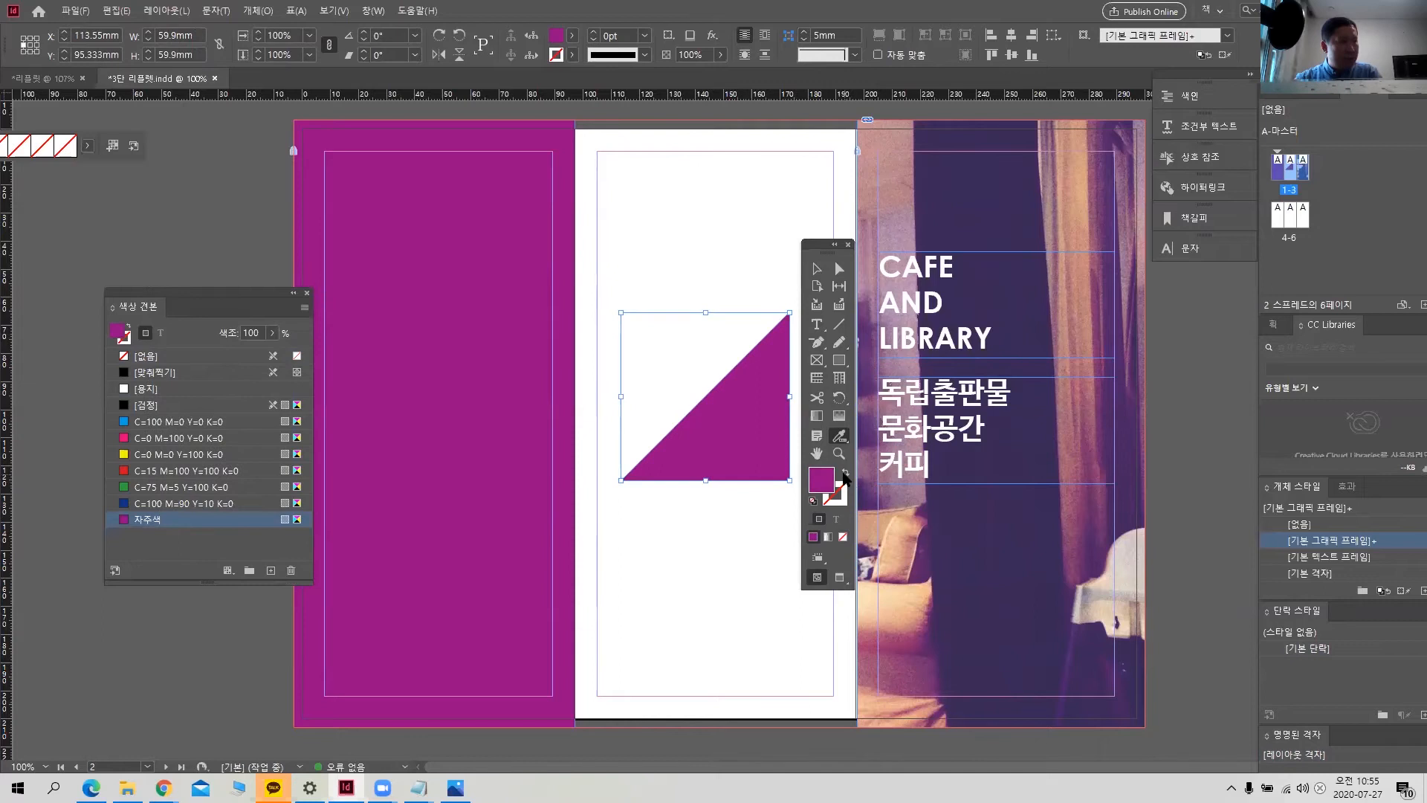
pyautogui.click(845, 472)
pyautogui.click(845, 473)
pyautogui.click(817, 270)
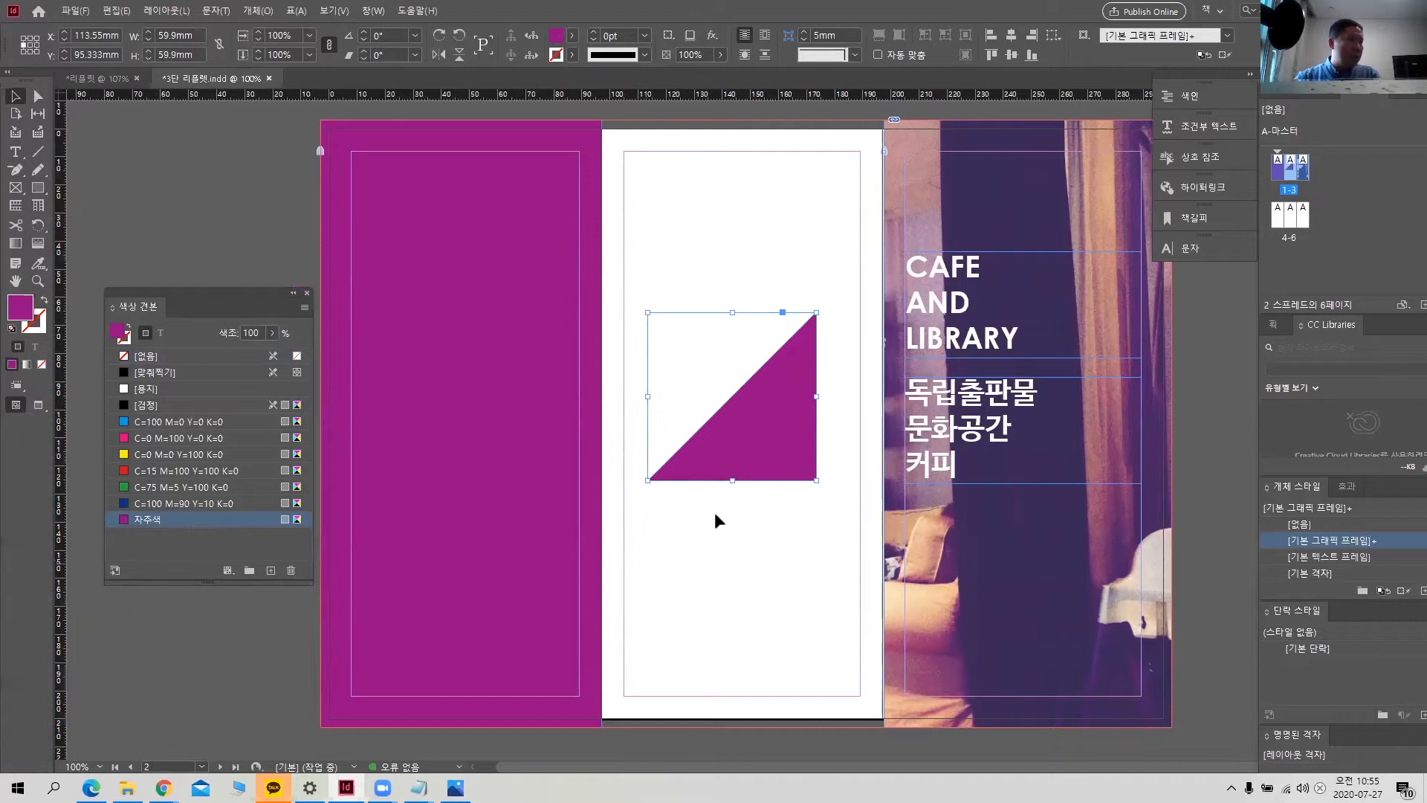
# - Move the purple triangle to the lower-right bleed corner of the second page
pyautogui.moveTo(774, 439); pyautogui.dragTo(845, 684)
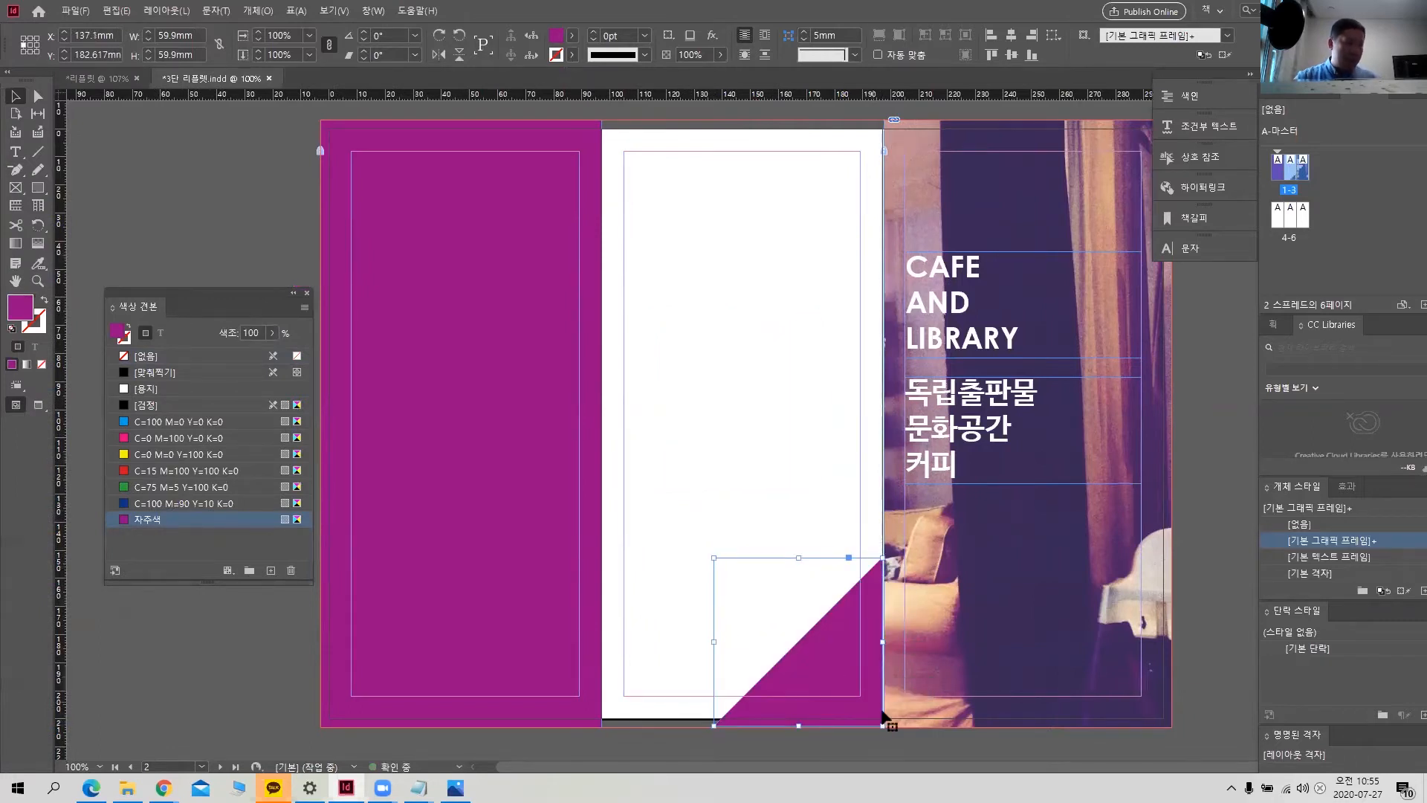
pyautogui.keyDown('ctrl'); pyautogui.click(867, 730); pyautogui.keyUp('ctrl')
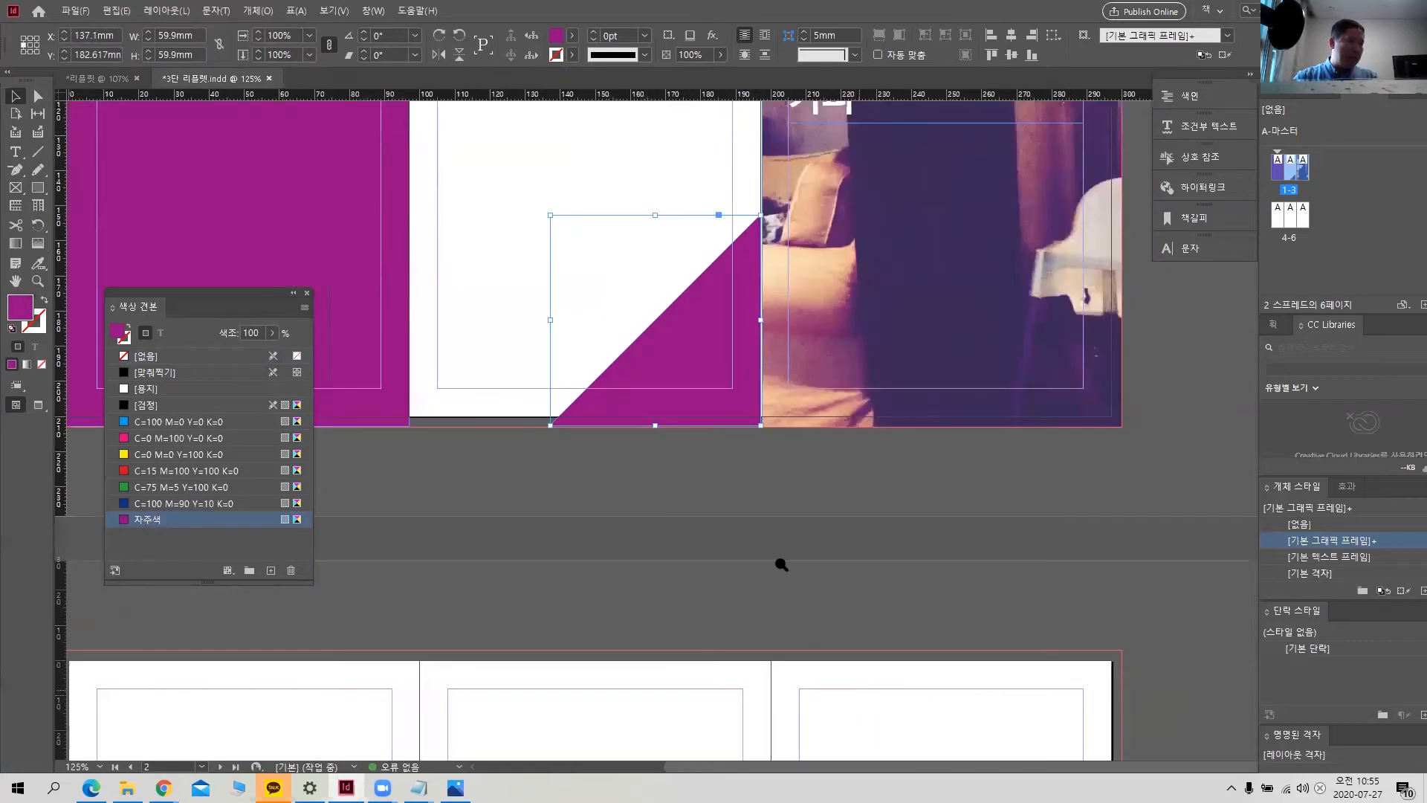
pyautogui.keyDown('ctrl'); pyautogui.click(707, 386); pyautogui.keyUp('ctrl')
pyautogui.keyDown('ctrl'); pyautogui.click(721, 402); pyautogui.keyUp('ctrl')
pyautogui.press('Tab')
pyautogui.moveTo(781, 481)
pyautogui.mouseDown()
pyautogui.moveTo(693, 507)
pyautogui.moveTo(770, 470)
pyautogui.moveTo(799, 487)
pyautogui.mouseUp()
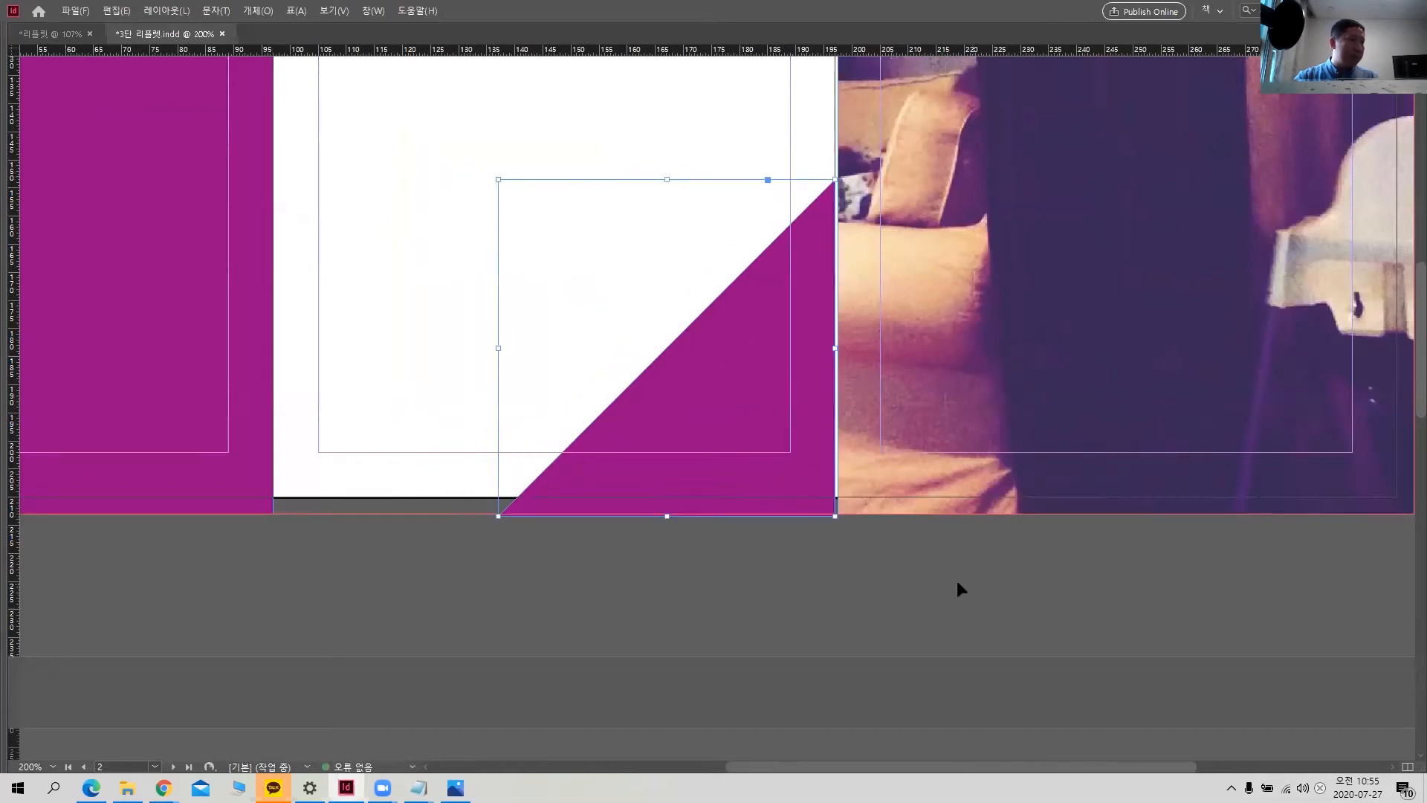
# - With the triangle moved aside, unlock all objects on the spread and nudge the cover photo left to the third page's edge
pyautogui.keyDown('ctrl'); pyautogui.click(840, 484); pyautogui.keyUp('ctrl')
pyautogui.keyDown('ctrl'); pyautogui.click(770, 385); pyautogui.keyUp('ctrl')
pyautogui.moveTo(652, 473); pyautogui.dragTo(838, 510)
pyautogui.click(837, 577)
pyautogui.moveTo(751, 450); pyautogui.dragTo(661, 449)
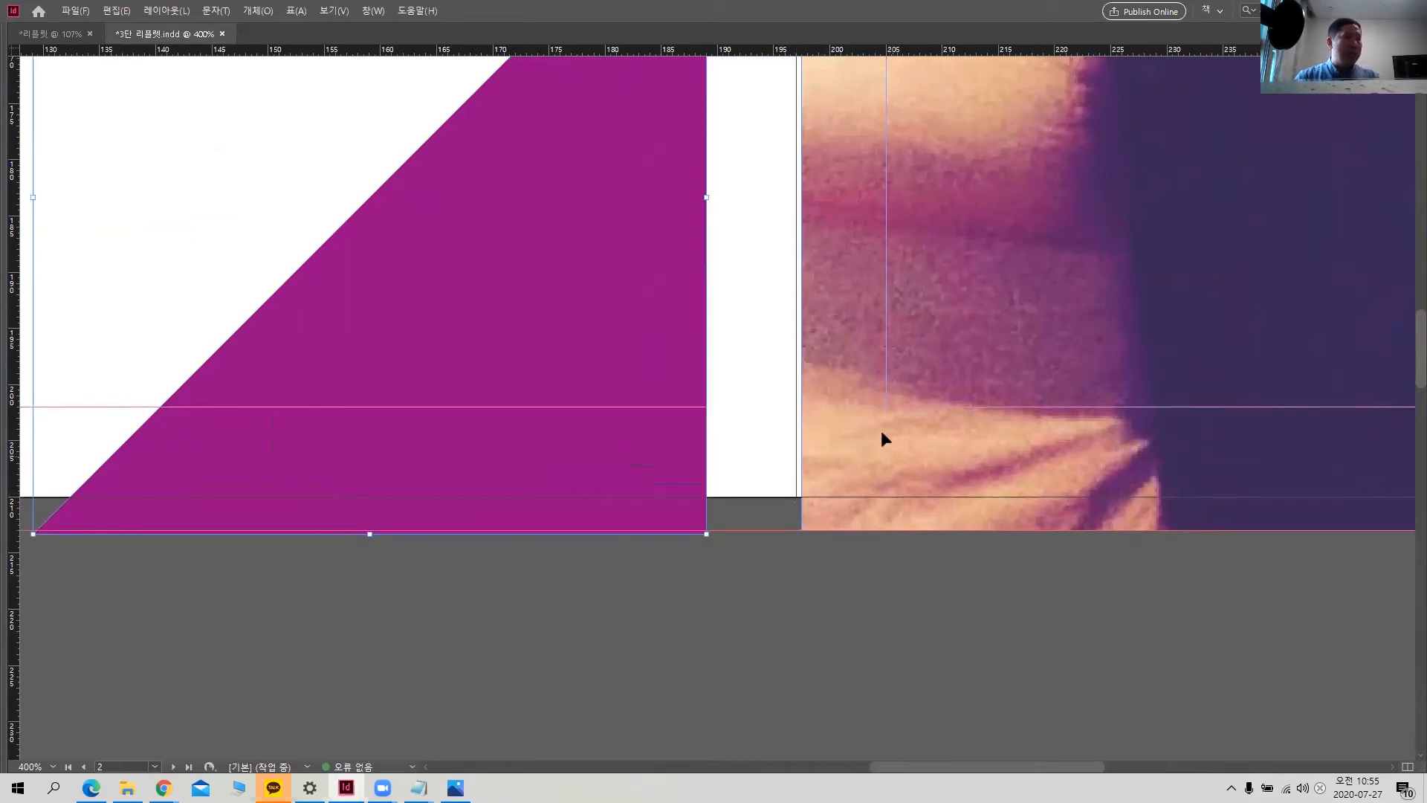
pyautogui.click(262, 11)
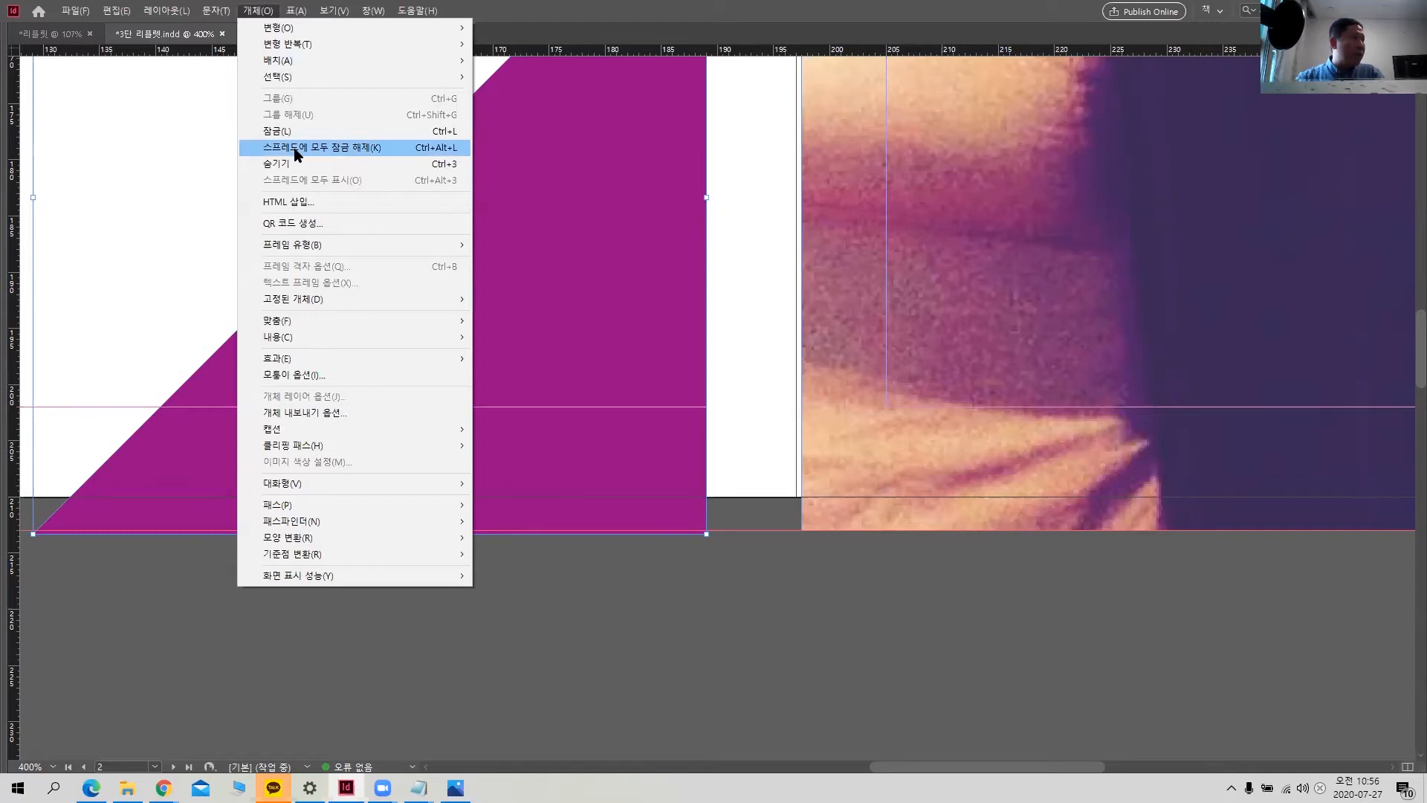
pyautogui.click(853, 609)
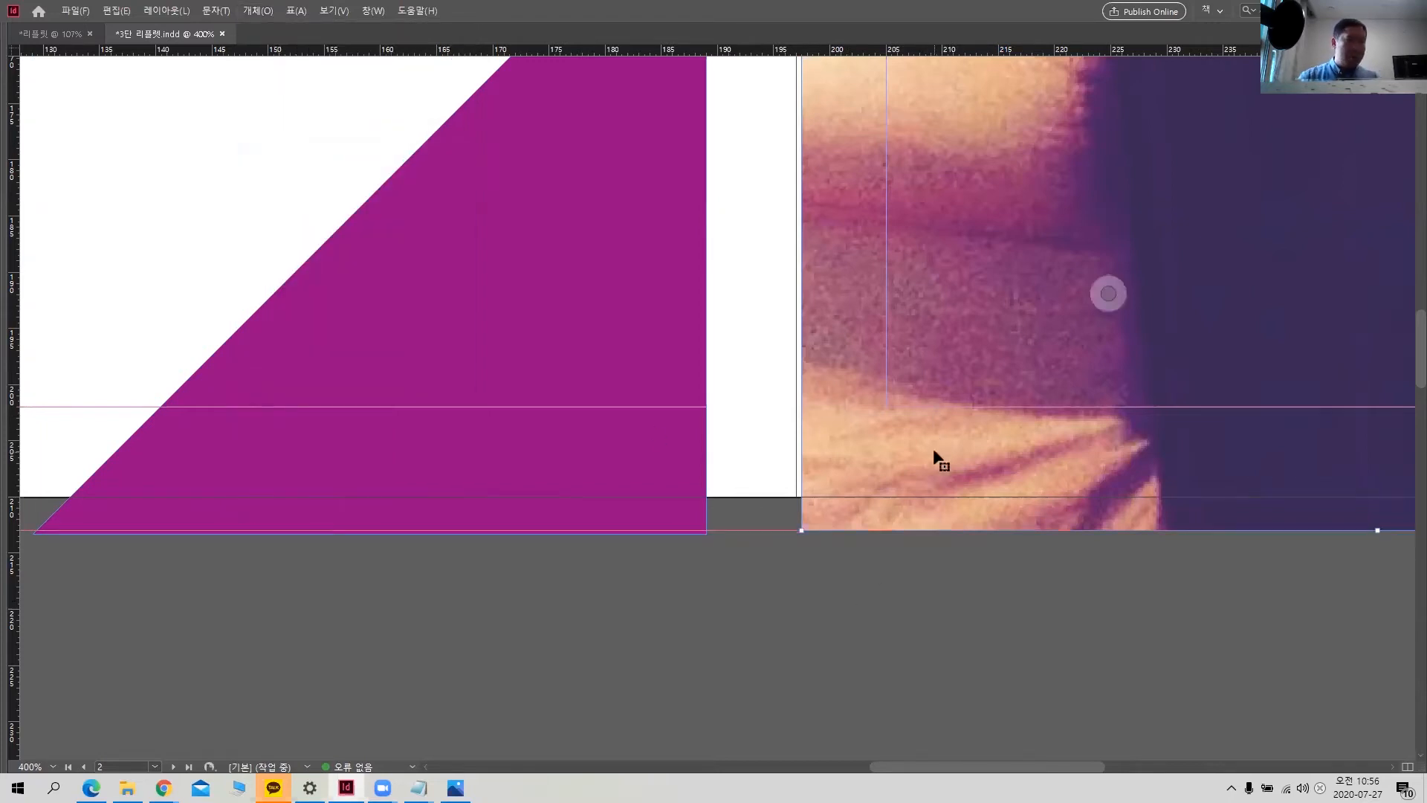
pyautogui.press('Left')
pyautogui.press('Left')
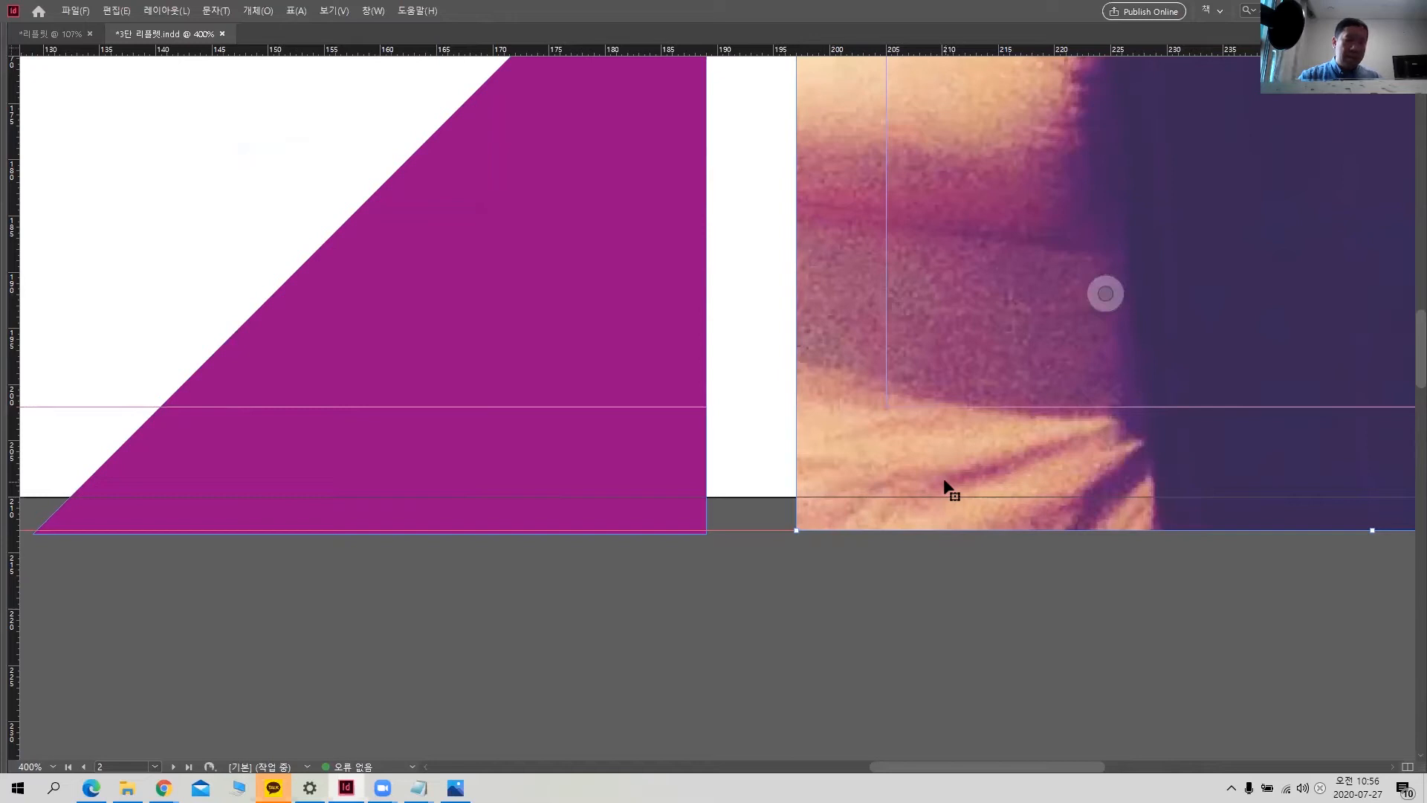
# - Move the purple triangle back into the second page's lower-right bleed corner, flush with the cover photo's edge
pyautogui.hotkey('ctrl', 'shift', 'a')
pyautogui.moveTo(699, 479); pyautogui.dragTo(747, 461)
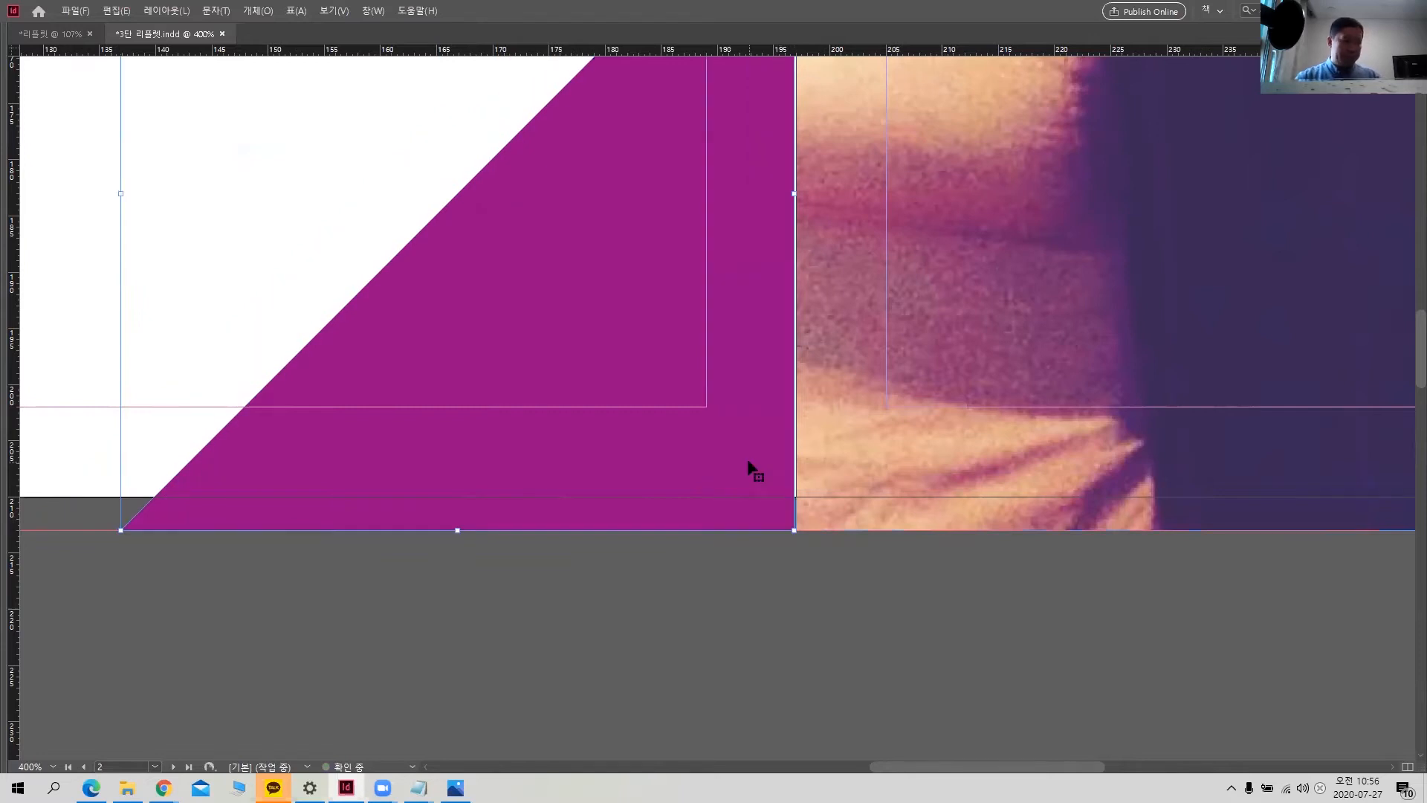
pyautogui.press('Right')
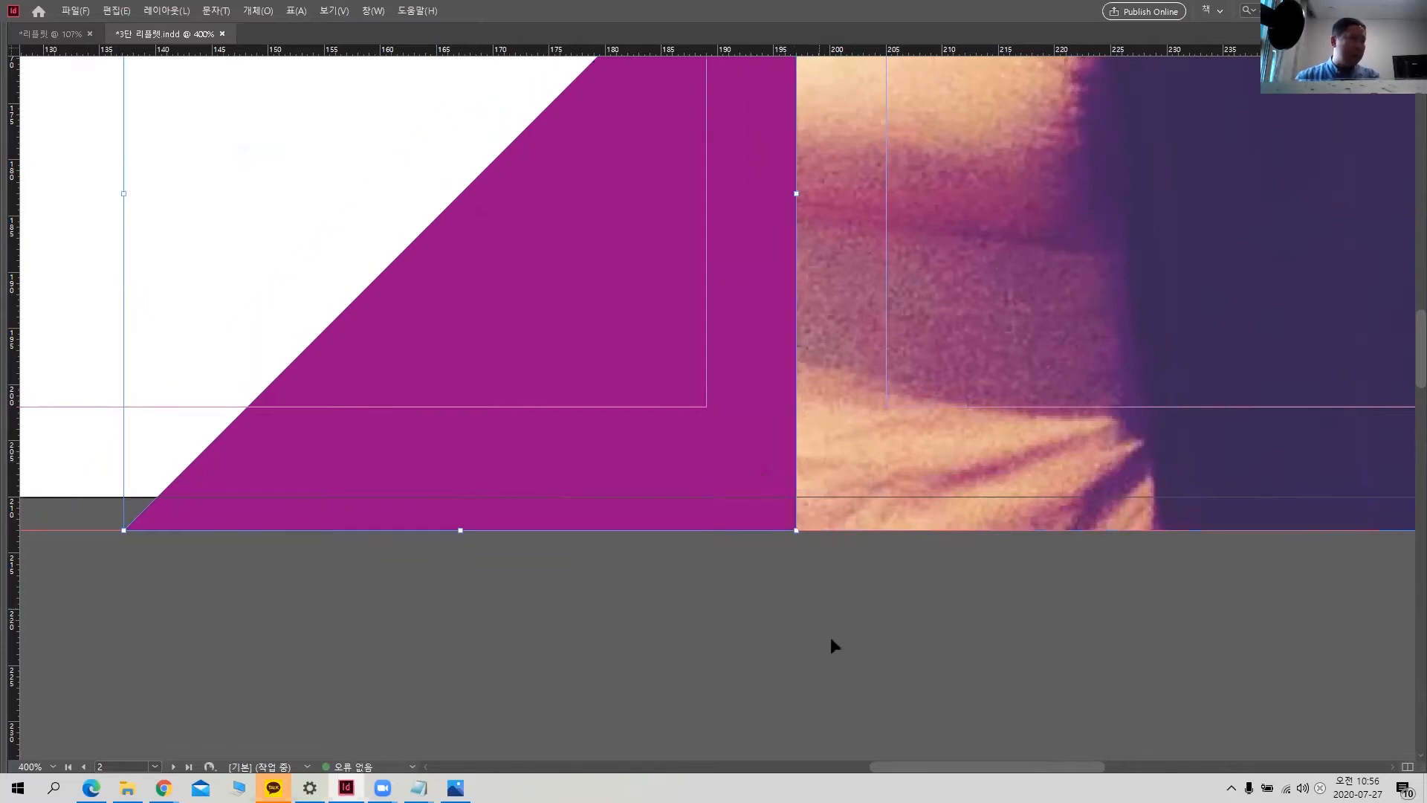
# - Copy the triangle to the lower-right bleed corner of the third page and fill the copy with the [용지] swatch
pyautogui.keyDown('ctrl'); pyautogui.keyDown('alt'); pyautogui.click(745, 407); pyautogui.keyUp('alt'); pyautogui.keyUp('ctrl')
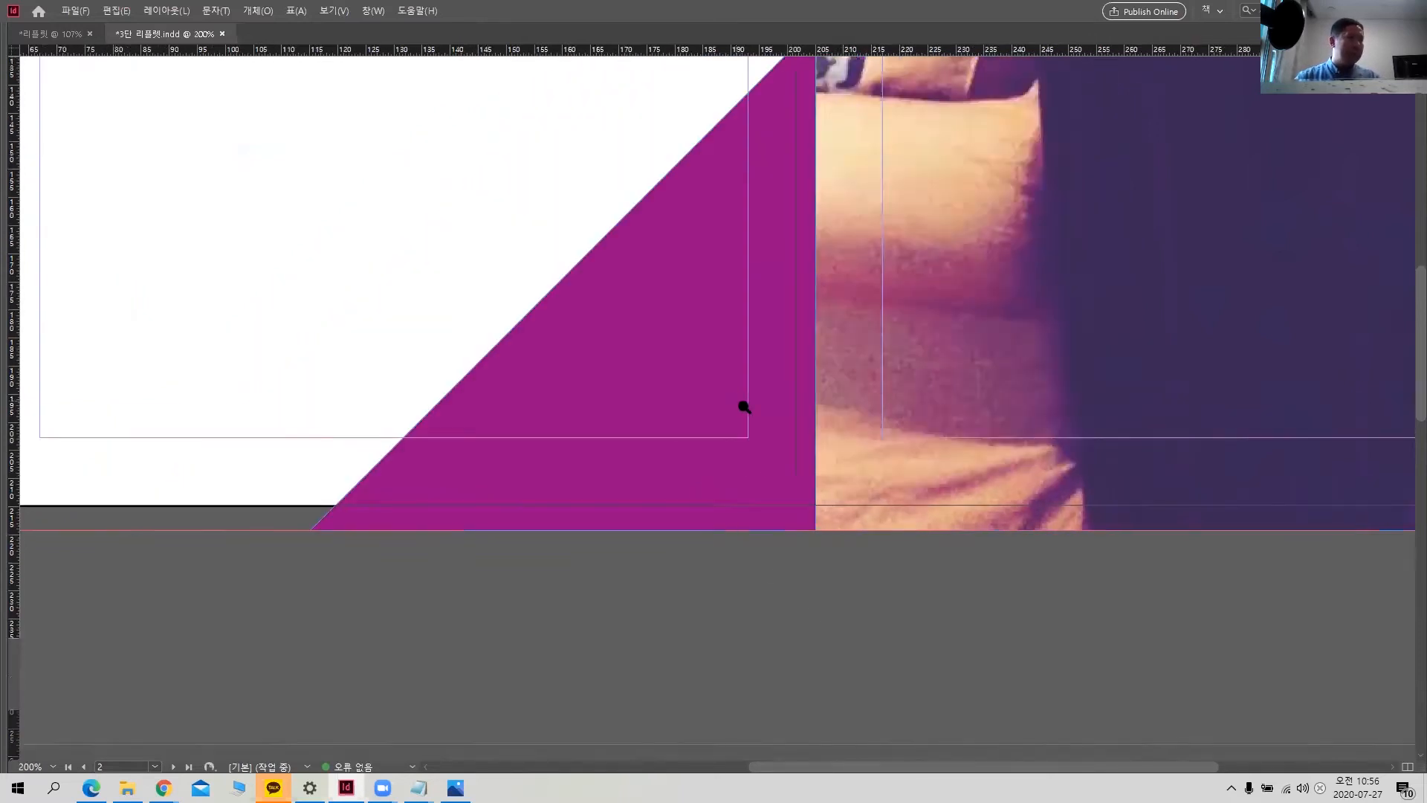
pyautogui.keyDown('ctrl'); pyautogui.keyDown('alt'); pyautogui.click(744, 407); pyautogui.keyUp('alt'); pyautogui.keyUp('ctrl')
pyautogui.keyDown('ctrl'); pyautogui.keyDown('alt'); pyautogui.click(743, 407); pyautogui.keyUp('alt'); pyautogui.keyUp('ctrl')
pyautogui.moveTo(692, 424); pyautogui.dragTo(906, 524)
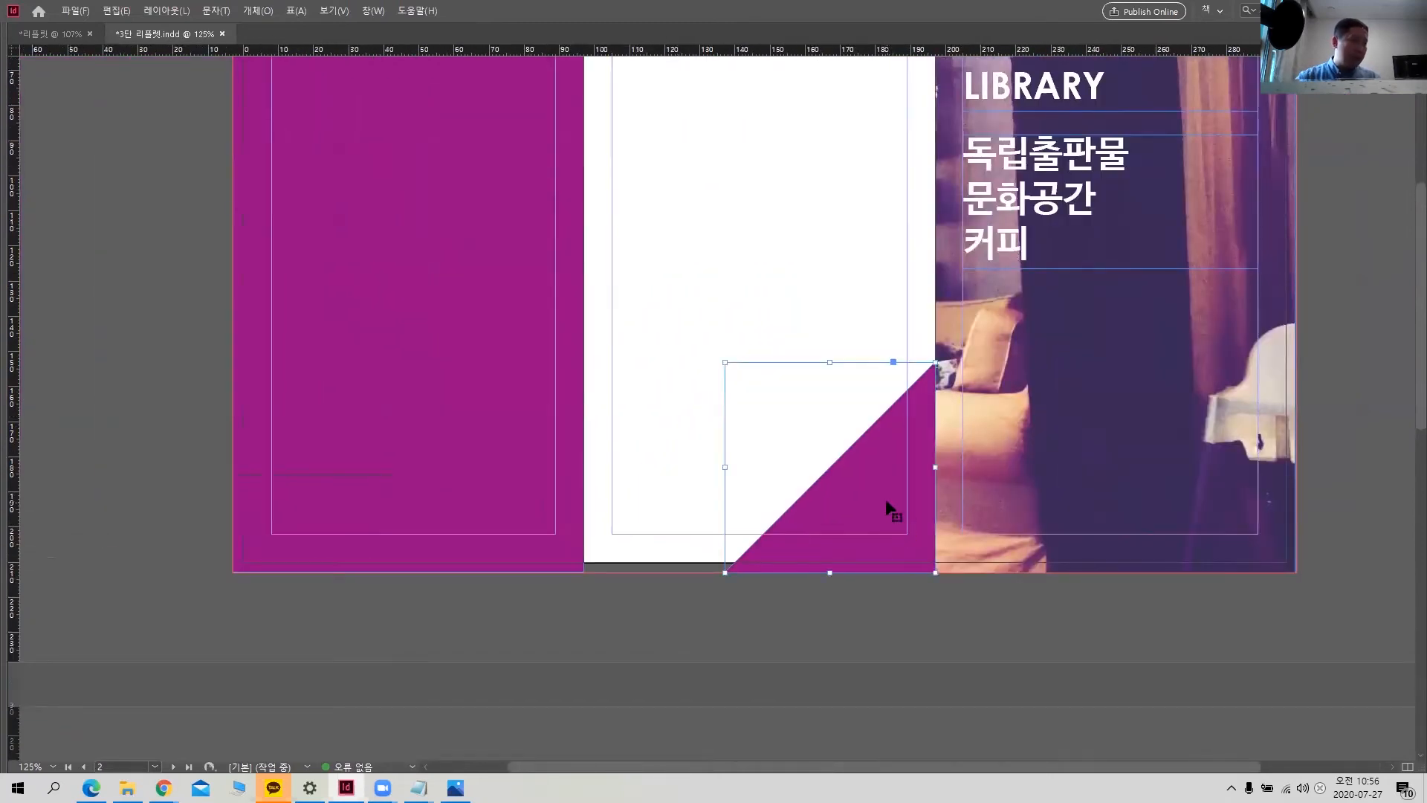
pyautogui.moveTo(882, 510); pyautogui.dragTo(1245, 527)
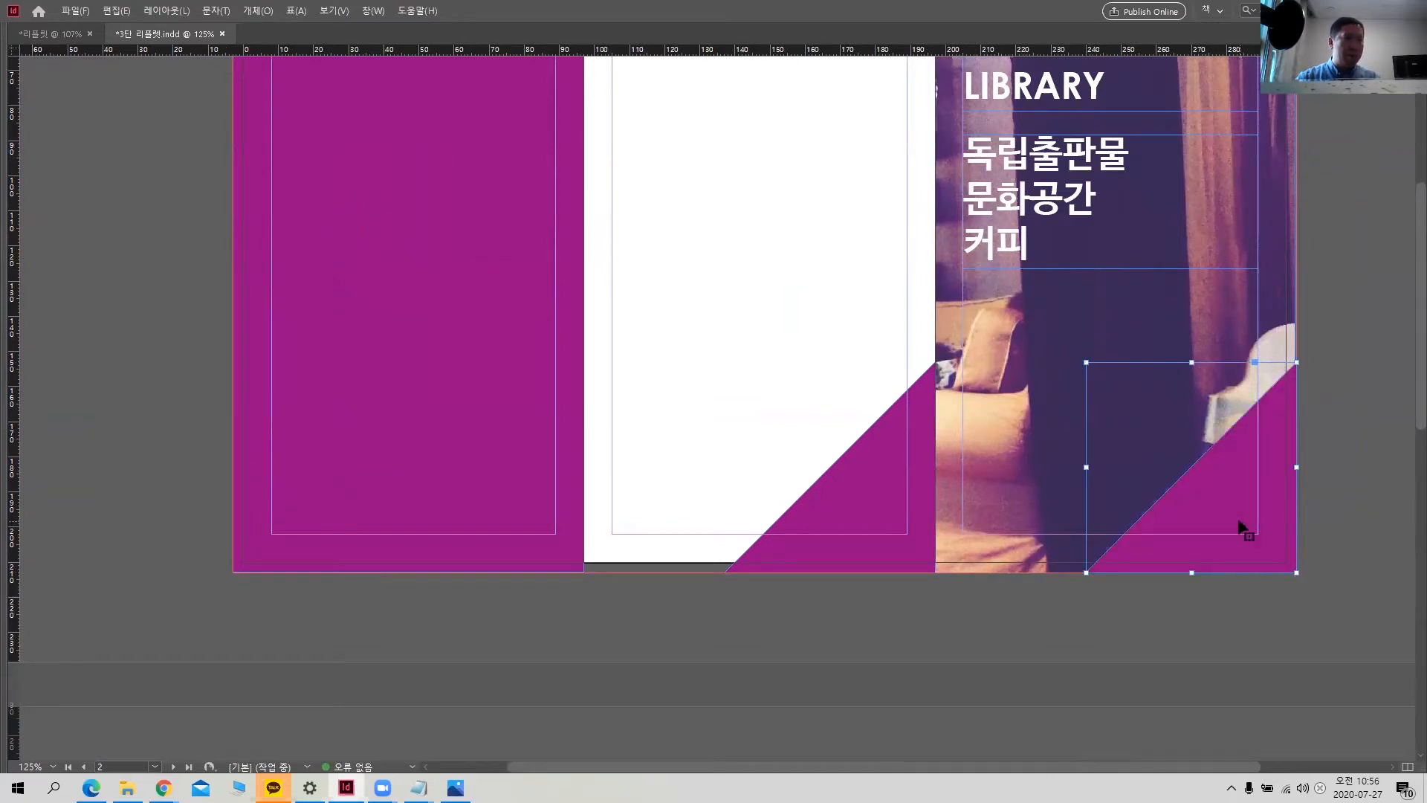
pyautogui.press('Tab')
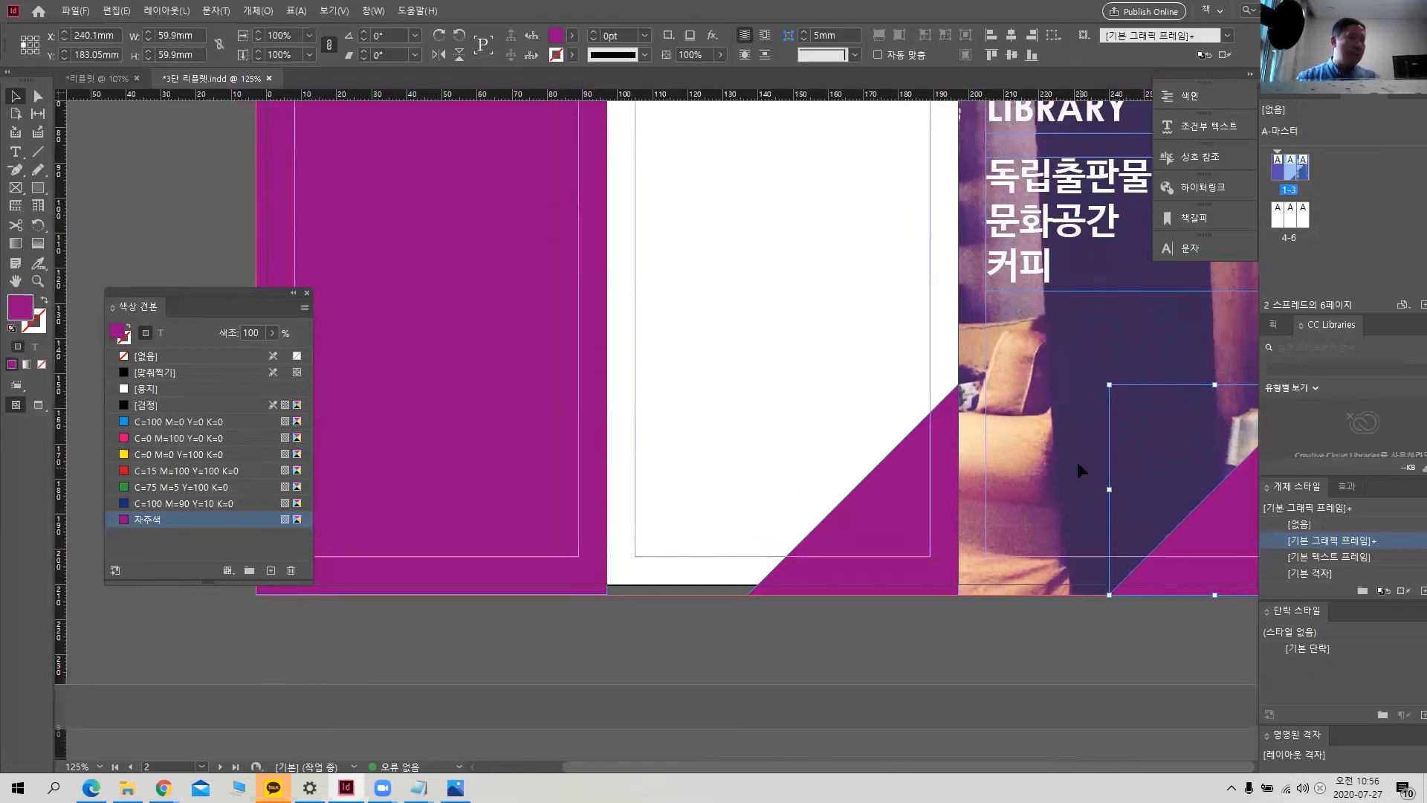
pyautogui.moveTo(1084, 469); pyautogui.dragTo(916, 431)
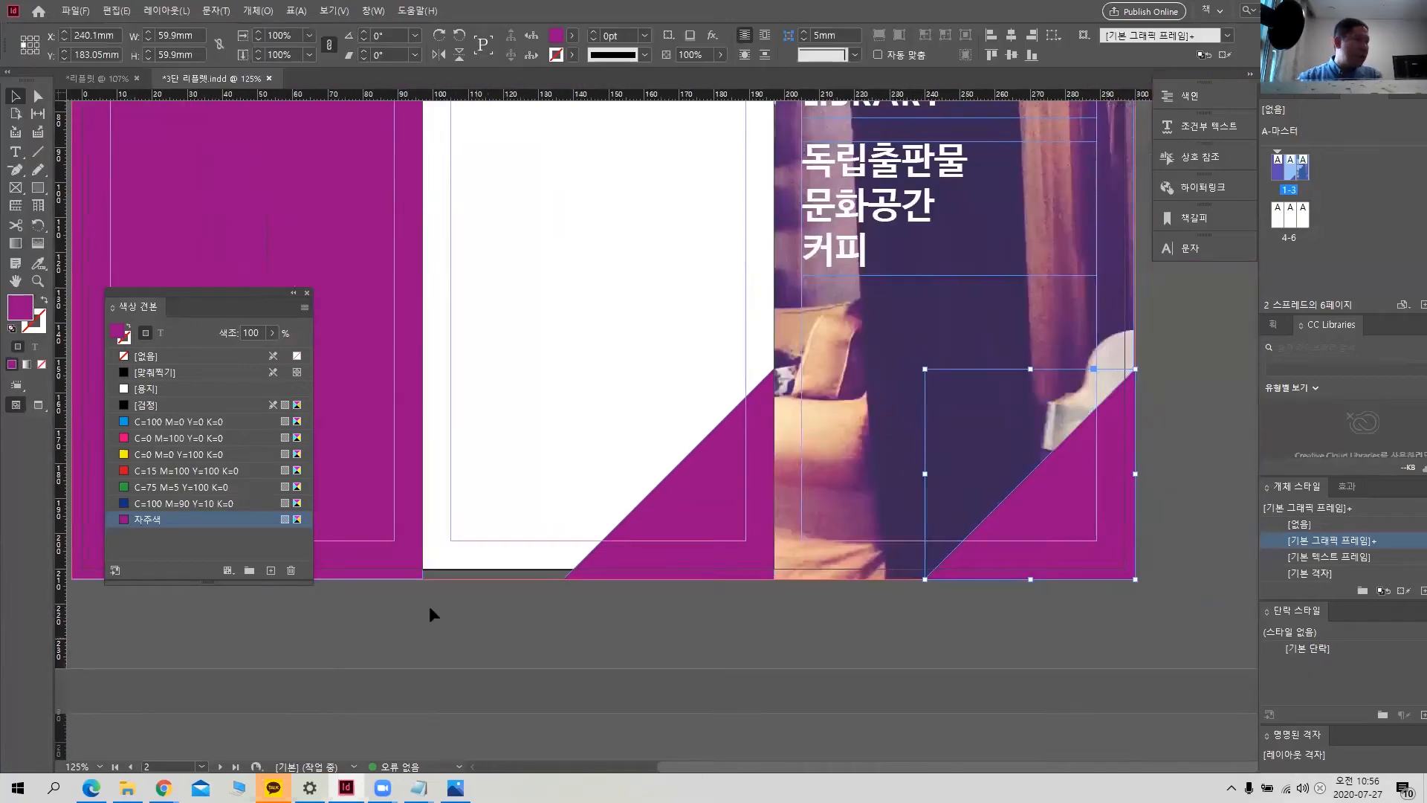
pyautogui.click(146, 389)
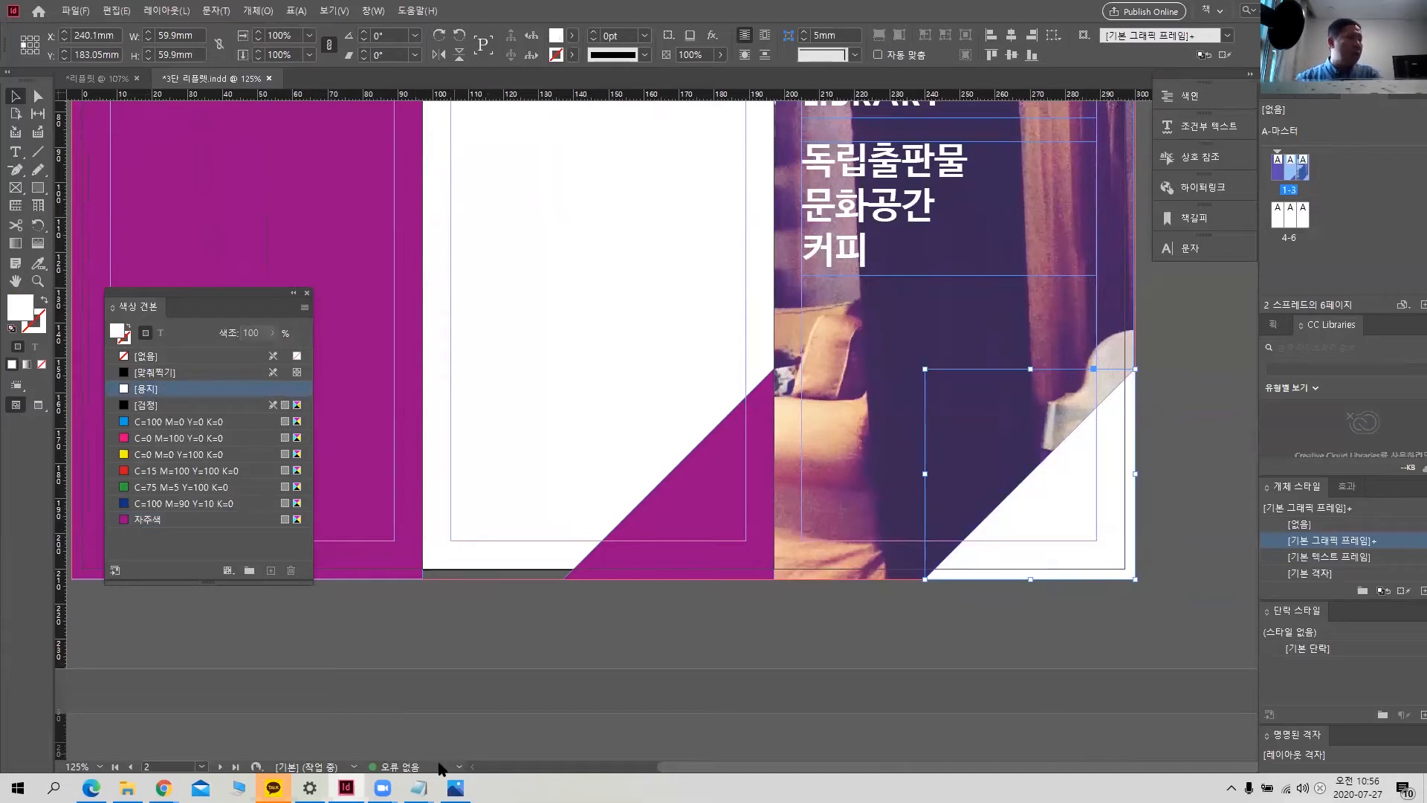
# - In Notepad, add the line 인쇄의 흰색 물감색 없음 below the 여백 : 8mm line
pyautogui.click(420, 790)
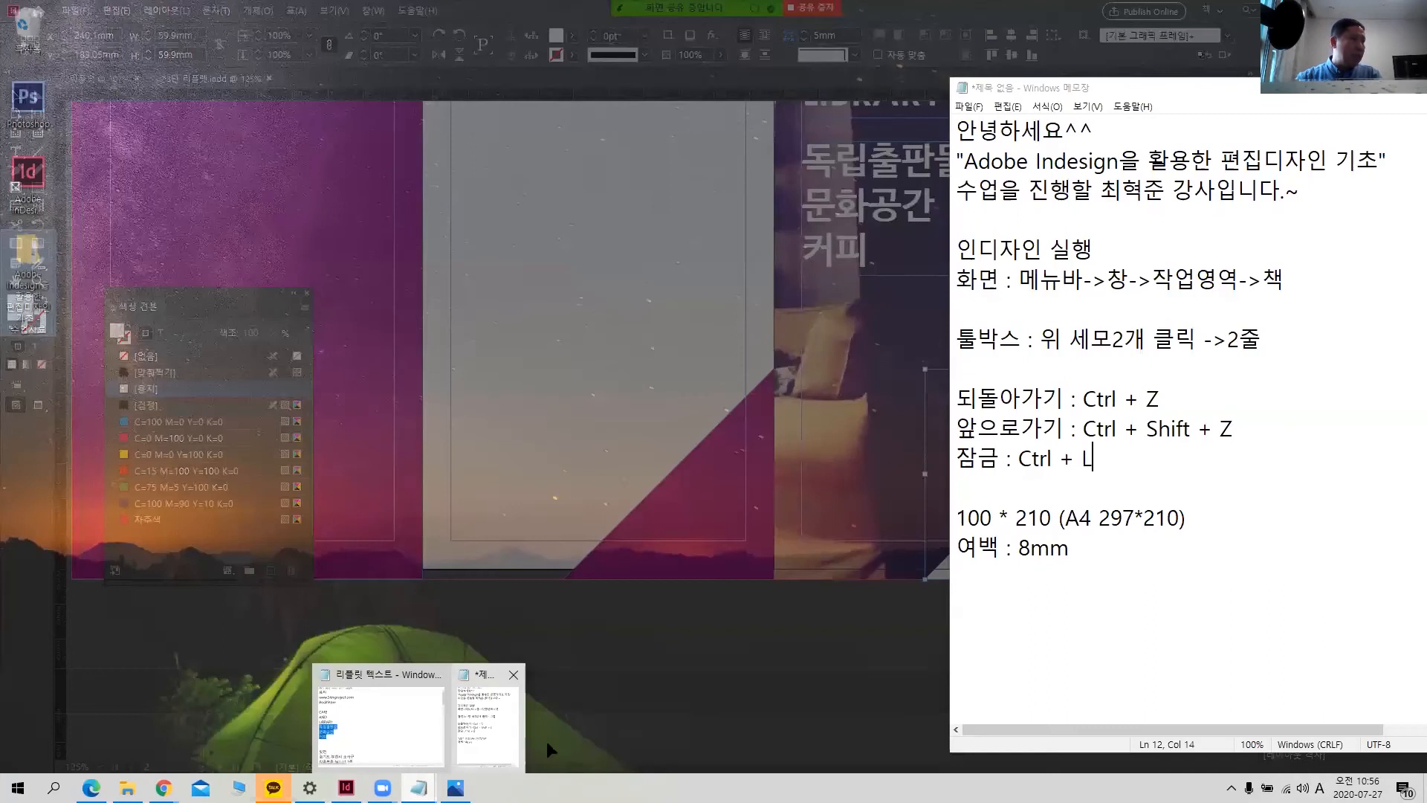
pyautogui.click(547, 742)
pyautogui.click(1103, 593)
pyautogui.press('Return')
pyautogui.write('dls')
pyautogui.press('BackSpace')
pyautogui.press('BackSpace')
pyautogui.press('BackSpace')
pyautogui.press('Hangul')
pyautogui.write('이ㄴ쇄의 흰ㅅ')
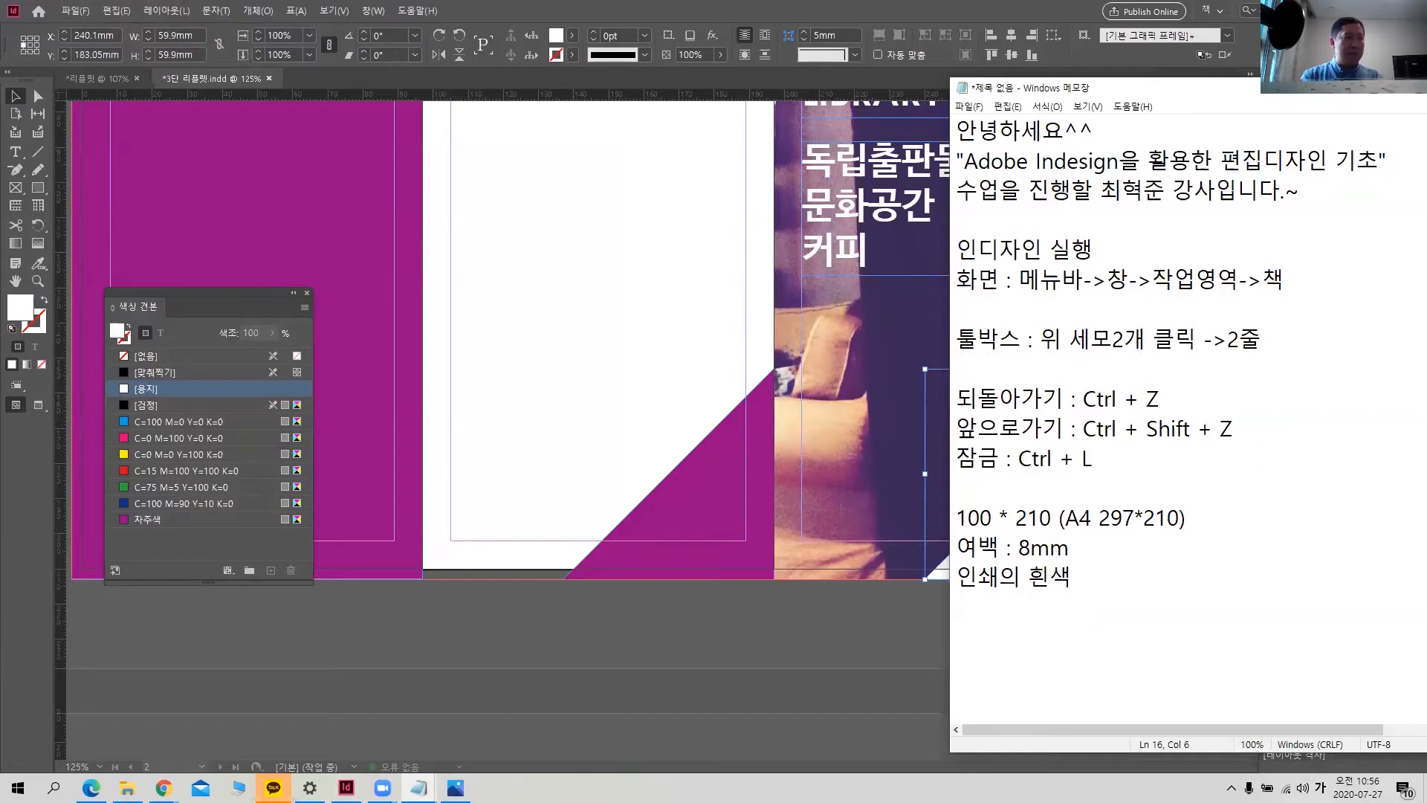
pyautogui.write(' 물감색 ')
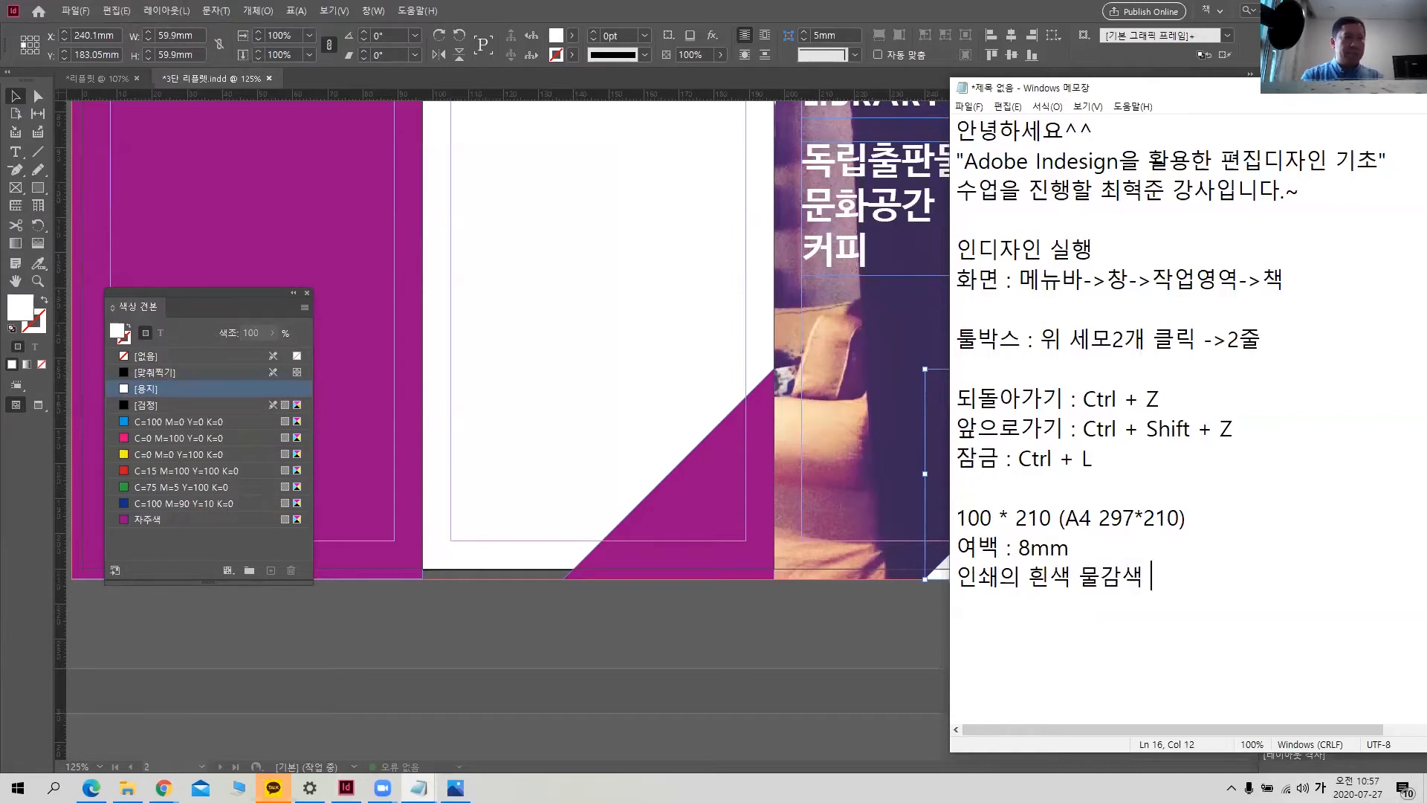
pyautogui.write('없음')
# - Add the line (용지<--종이색, 인쇄하지 않음) below it, and return to InDesign with nothing selected
pyautogui.press('Return')
pyautogui.write('(용지')
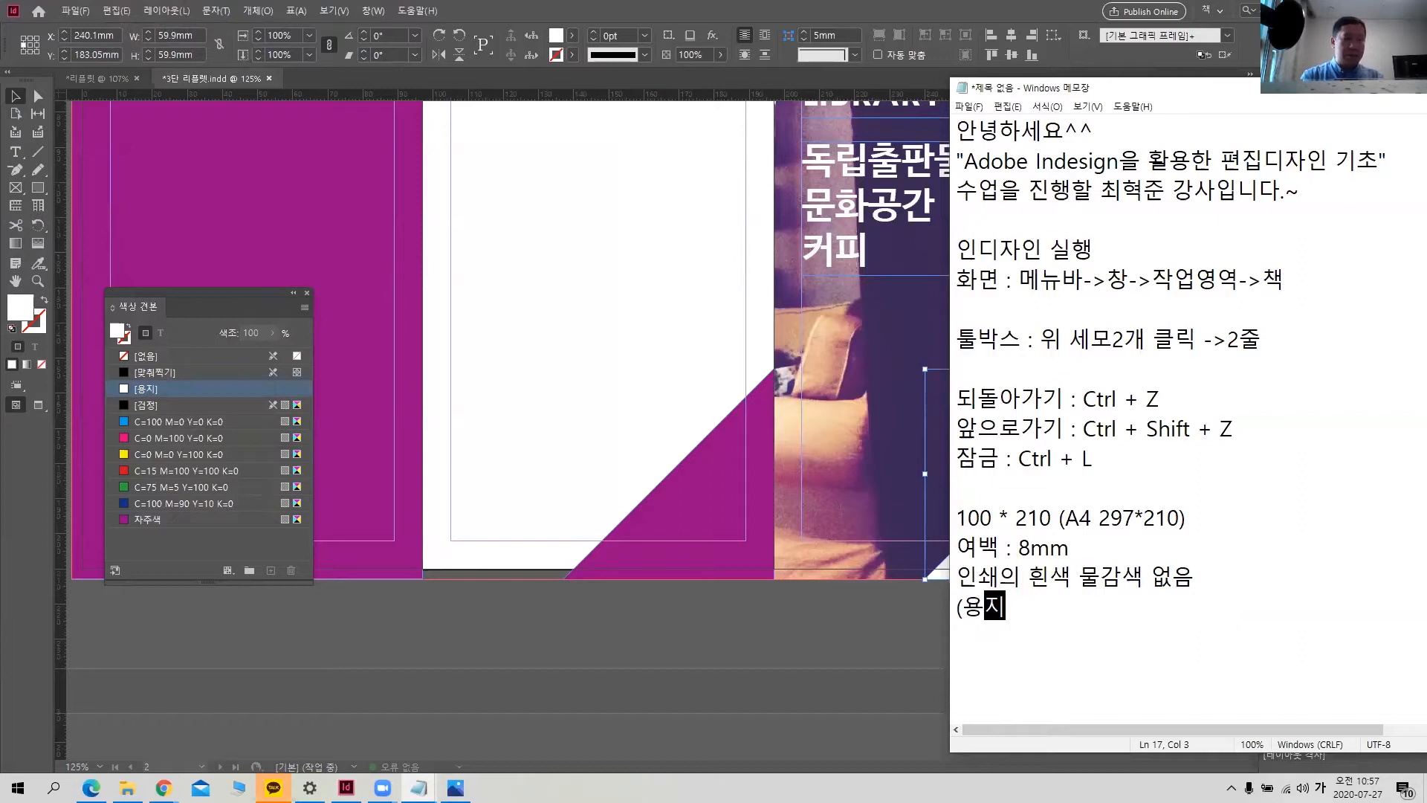
pyautogui.write('<--')
pyautogui.write('종이색')
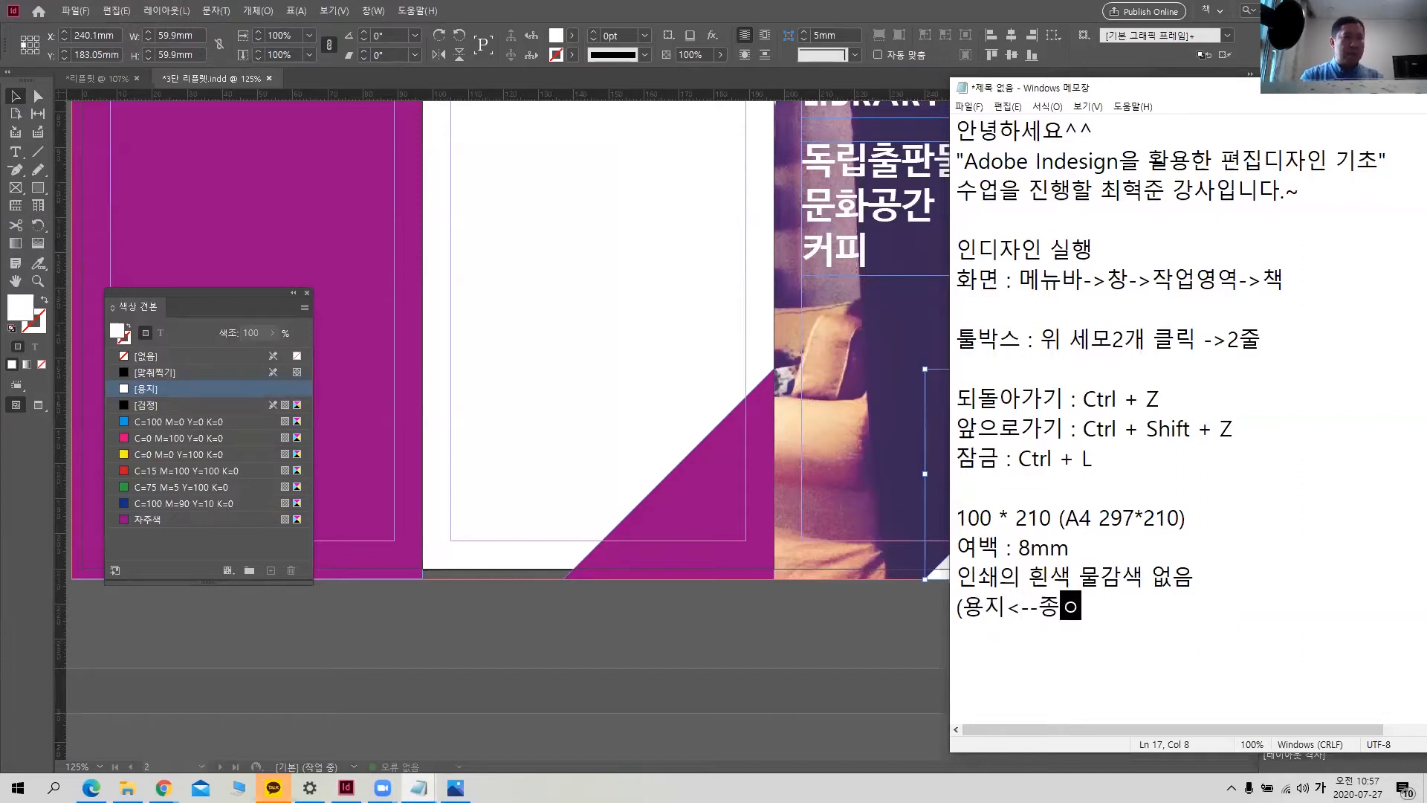
pyautogui.write(',')
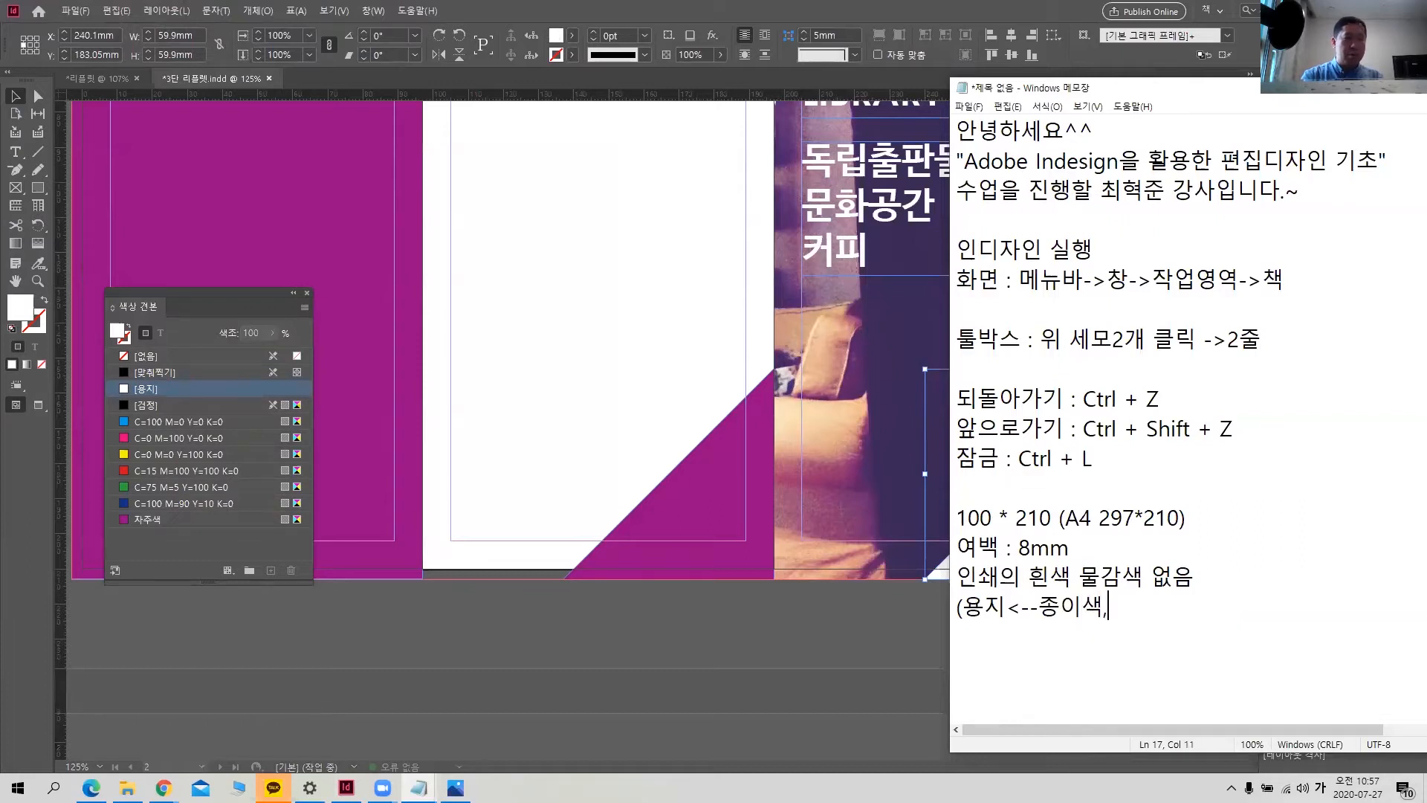
pyautogui.write(' 인쇄하')
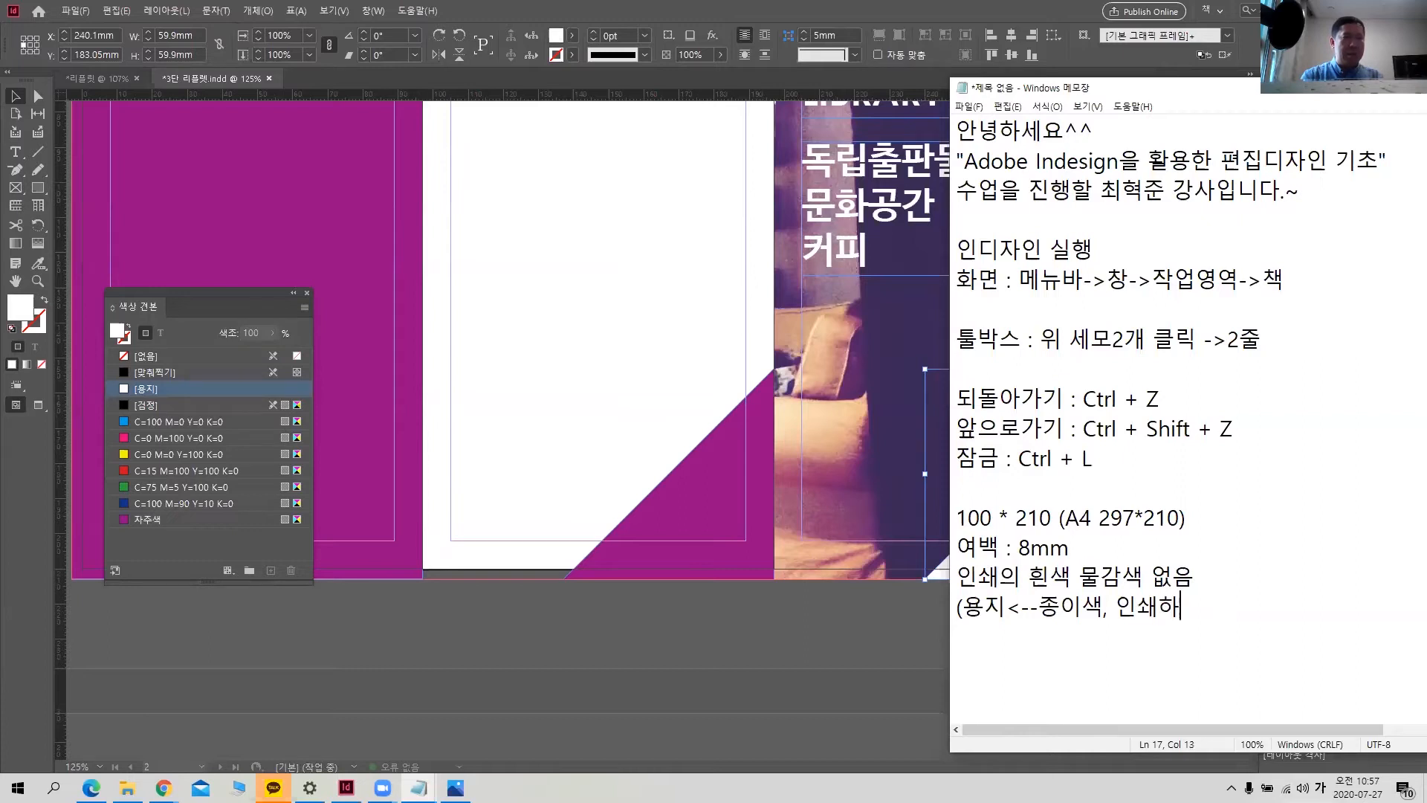
pyautogui.write('지 않음)')
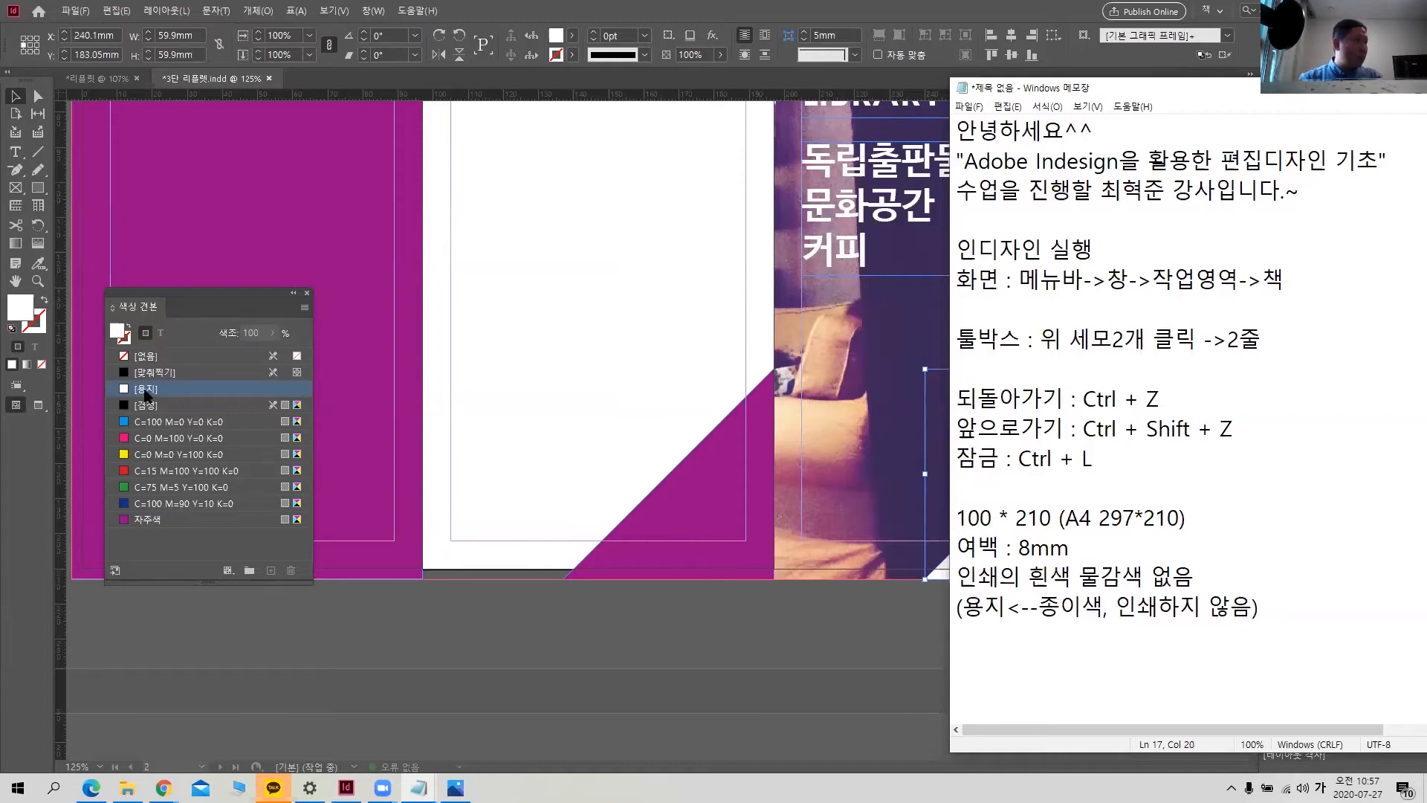
pyautogui.click(625, 677)
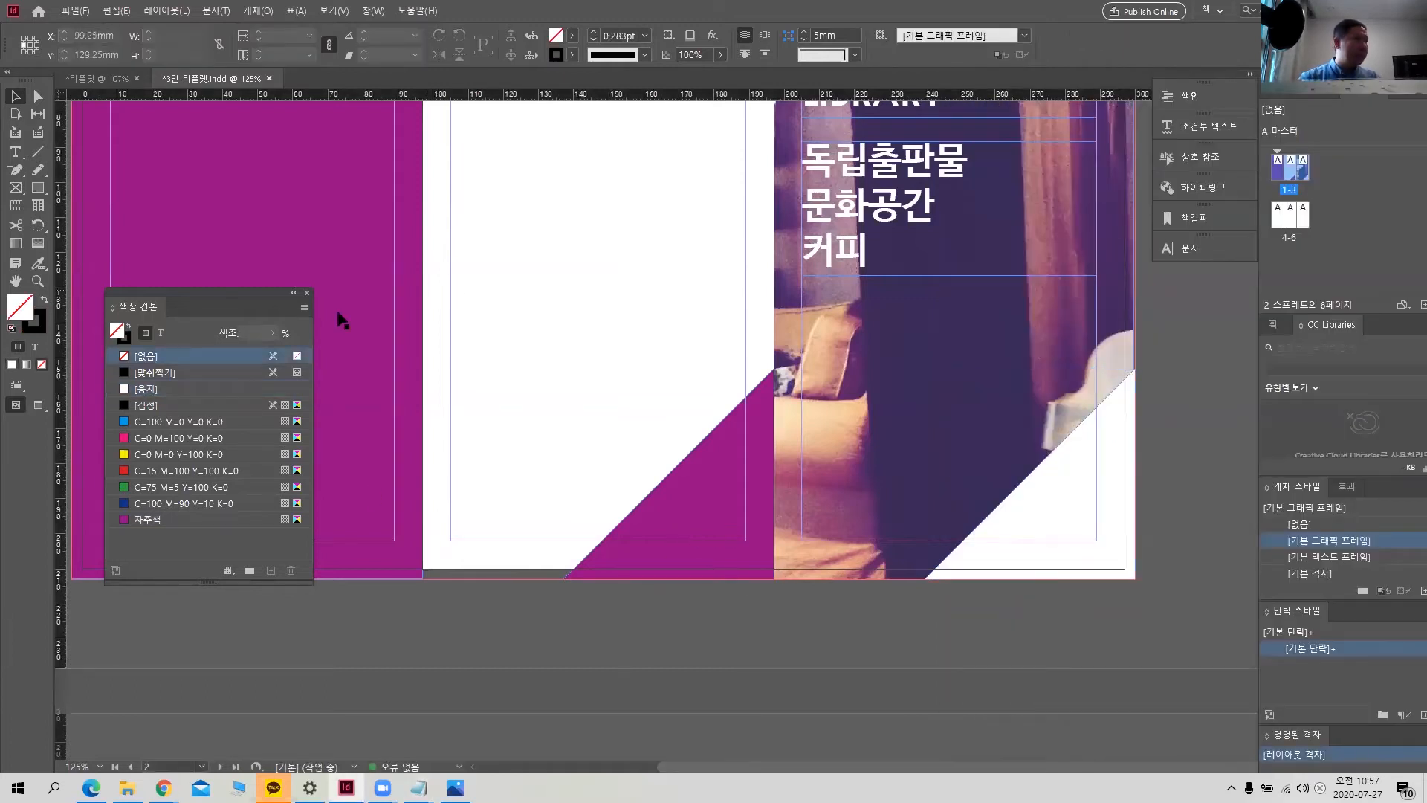
# - Copy the white triangle to the first page's lower-right bleed corner, check its alignment with the page edge close up, and show the whole spread
pyautogui.moveTo(242, 297); pyautogui.dragTo(828, 650)
pyautogui.click(1076, 472)
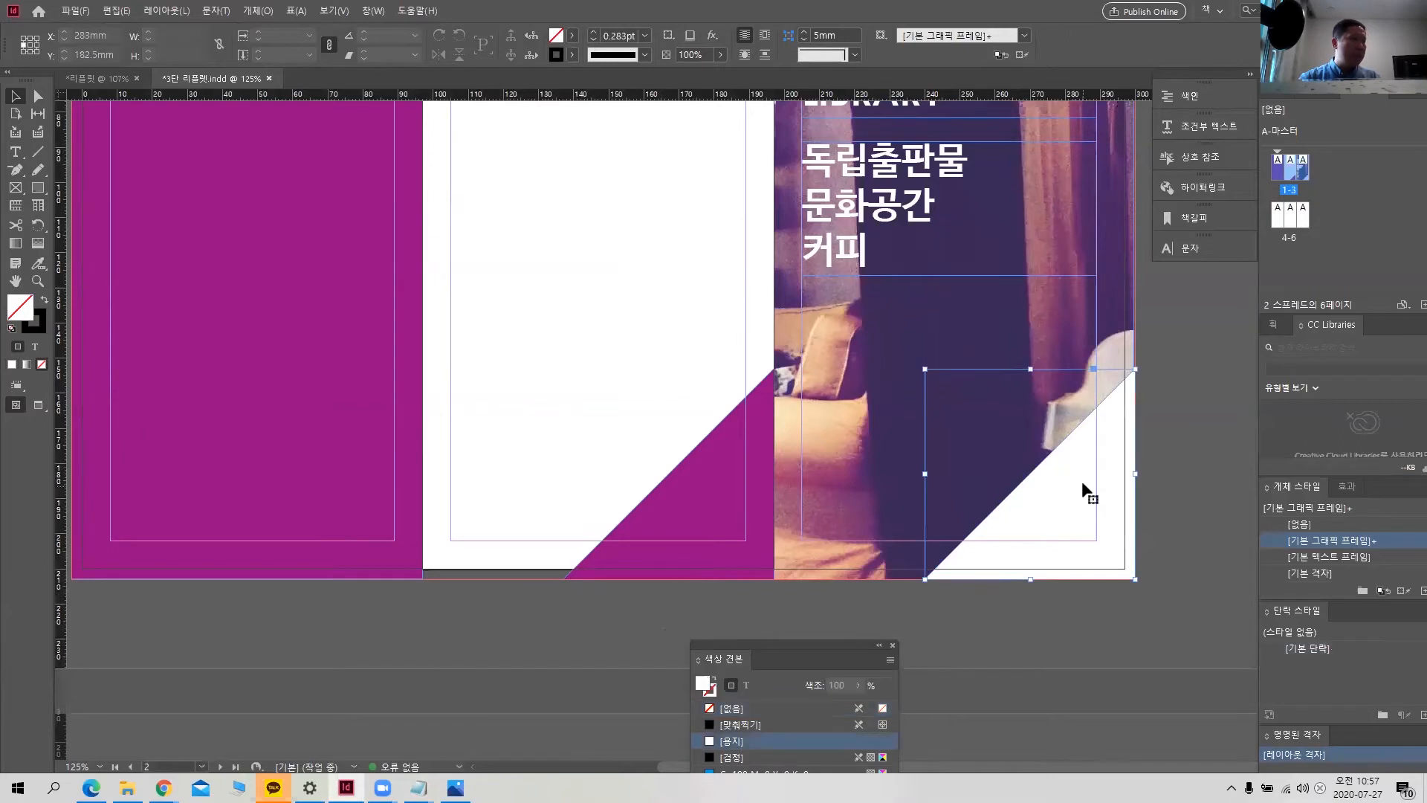
pyautogui.moveTo(1082, 488); pyautogui.dragTo(372, 515)
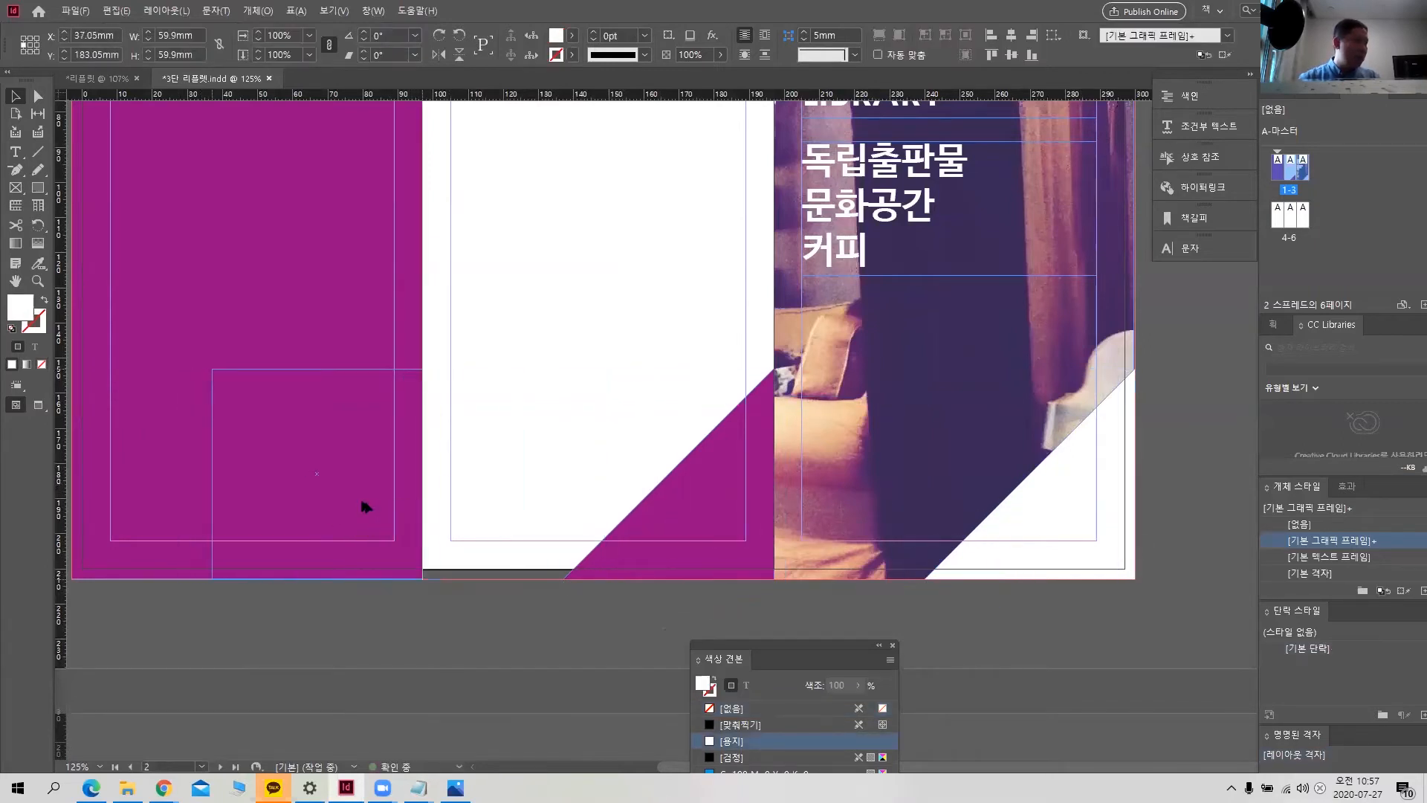
pyautogui.click(507, 617)
pyautogui.moveTo(390, 468); pyautogui.dragTo(508, 566)
pyautogui.scroll(-3, 520, 446)
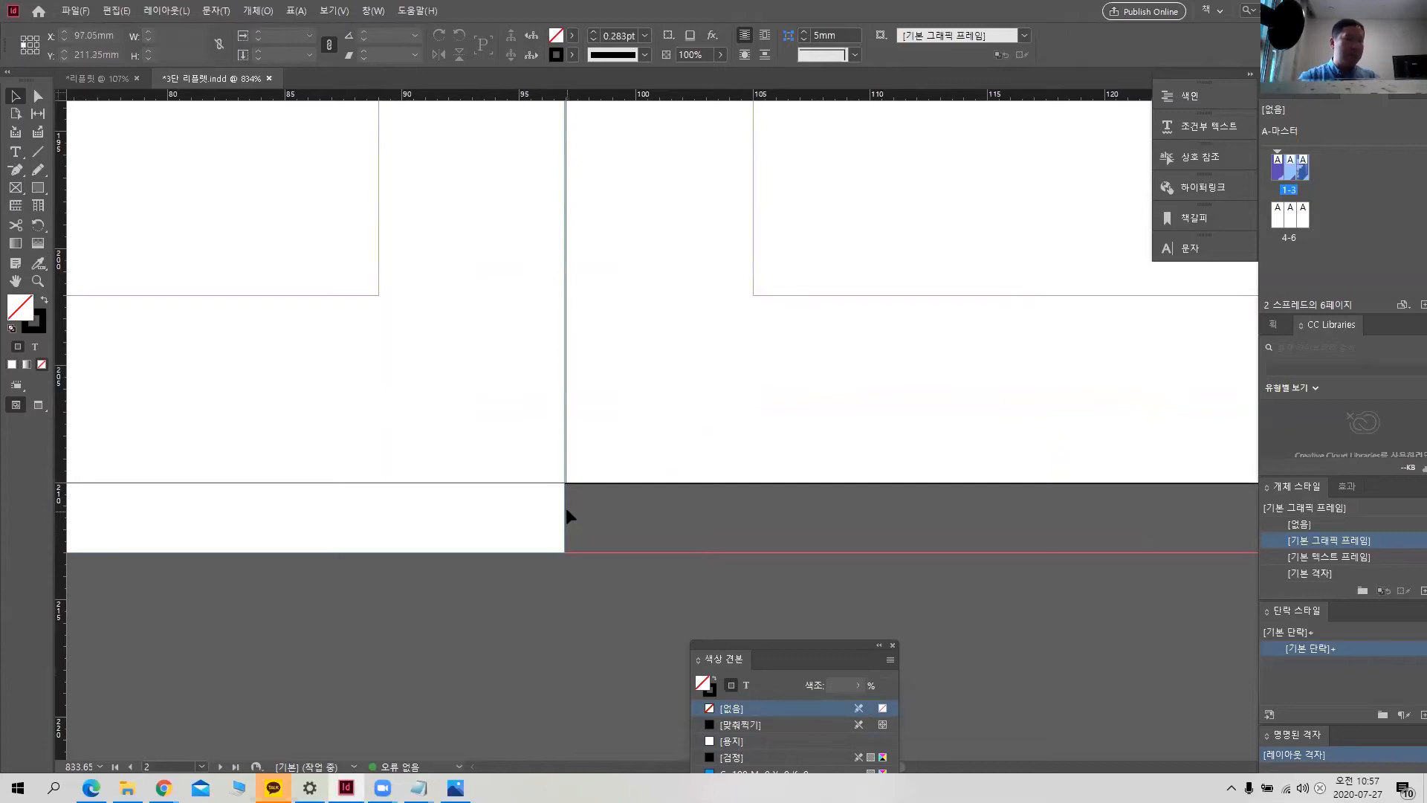
pyautogui.hotkey('ctrl', 'alt', '0')
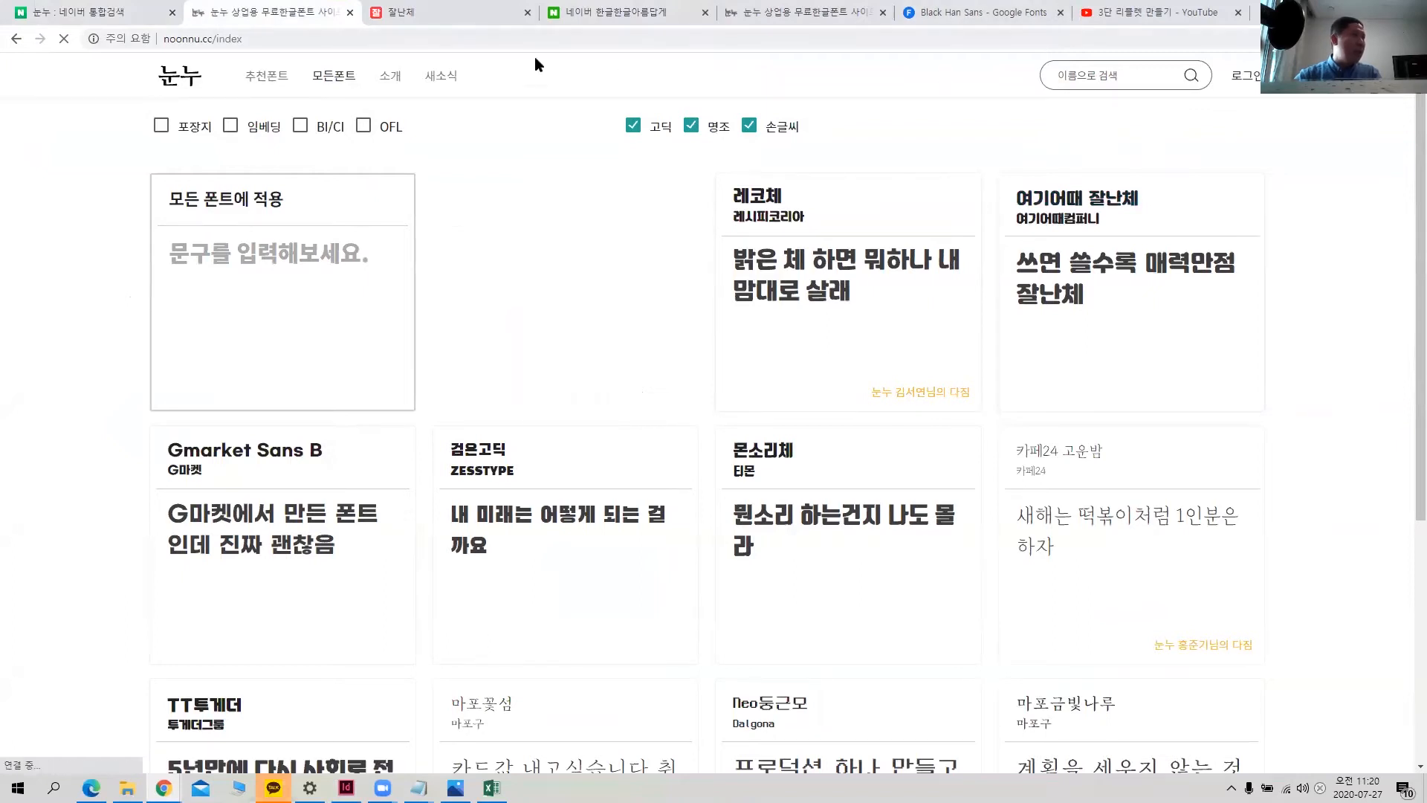
# - In the web browser, view the 여기어때 잘난체 font download page and the Naver 나눔글꼴 font page
pyautogui.click(452, 24)
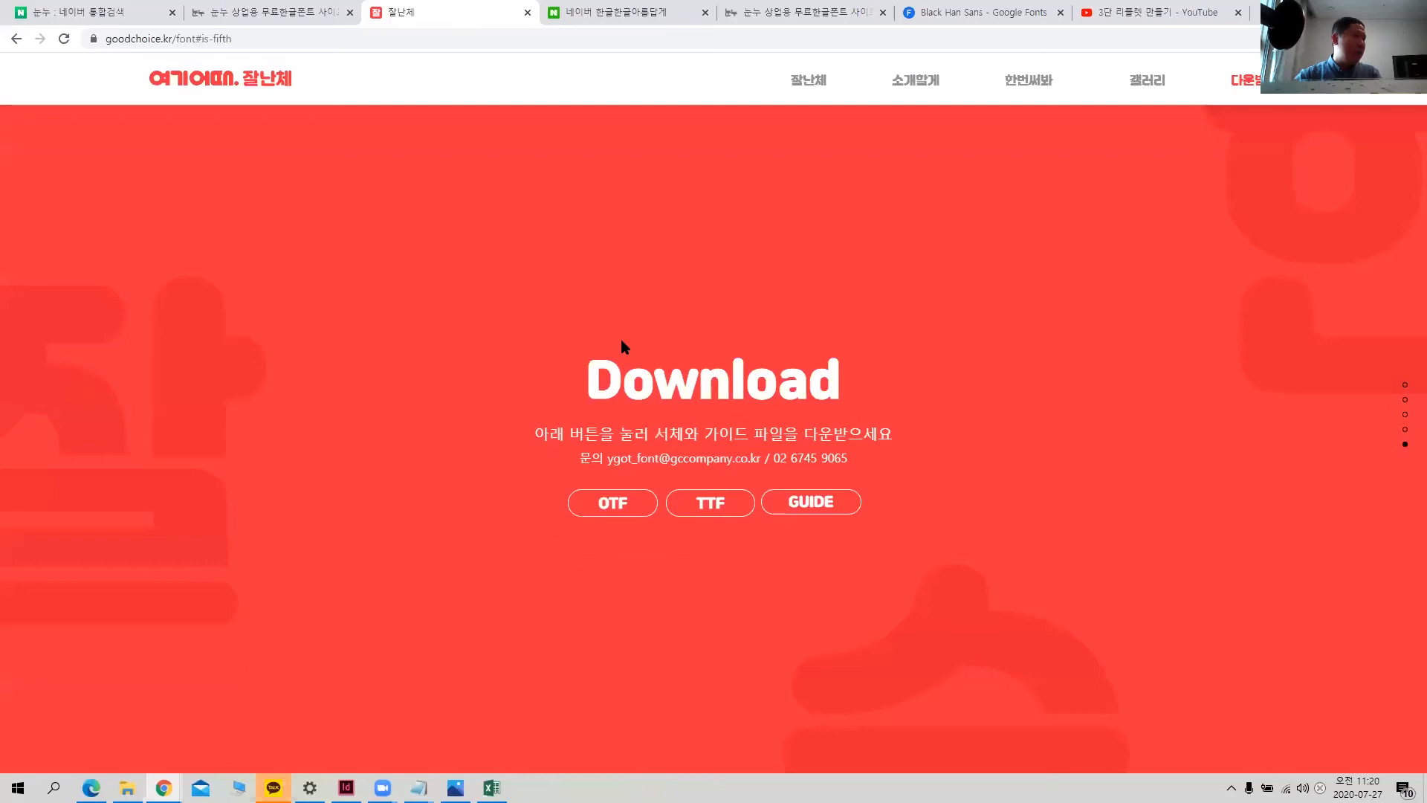
pyautogui.scroll(1, 623, 346)
pyautogui.scroll(-1, 623, 347)
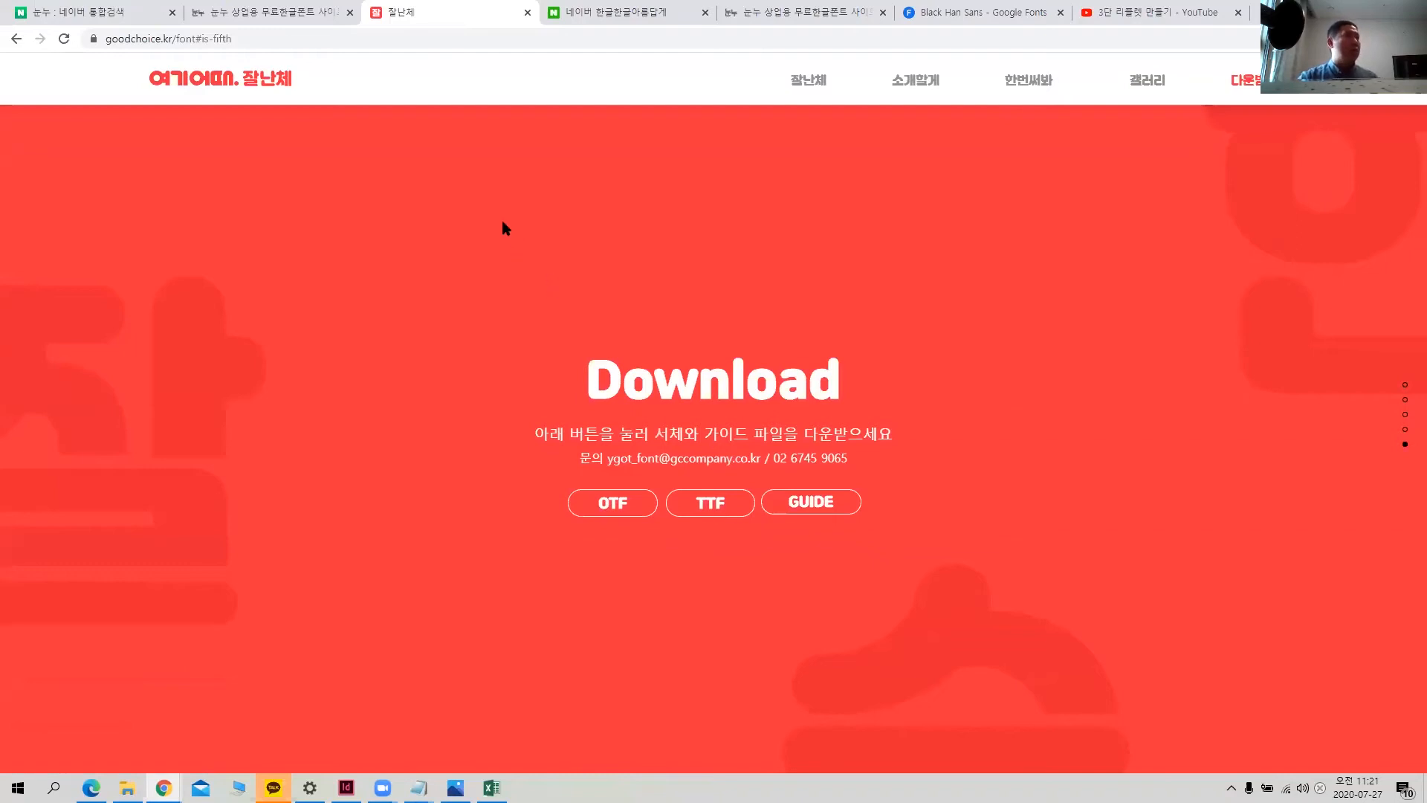
pyautogui.click(554, 13)
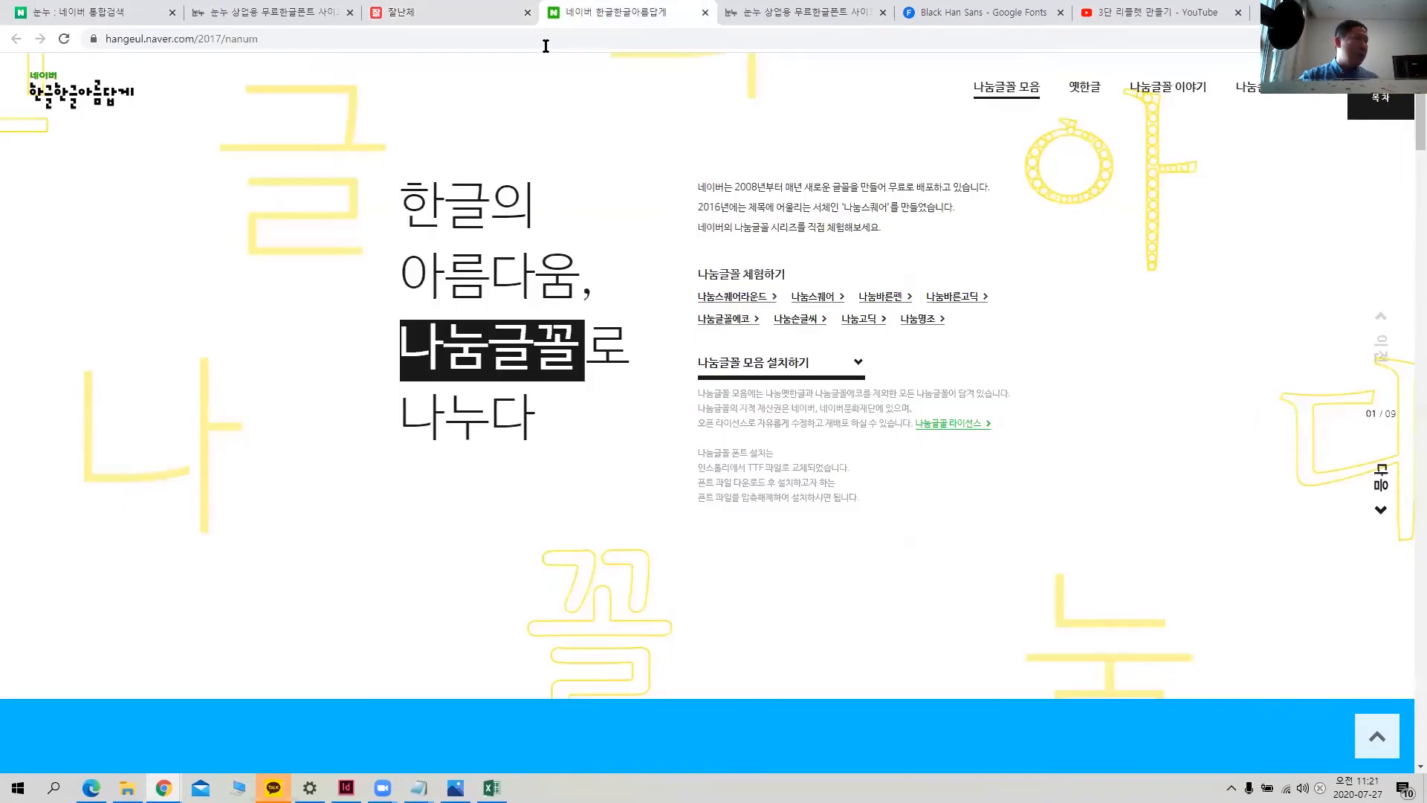
pyautogui.scroll(1, 392, 362)
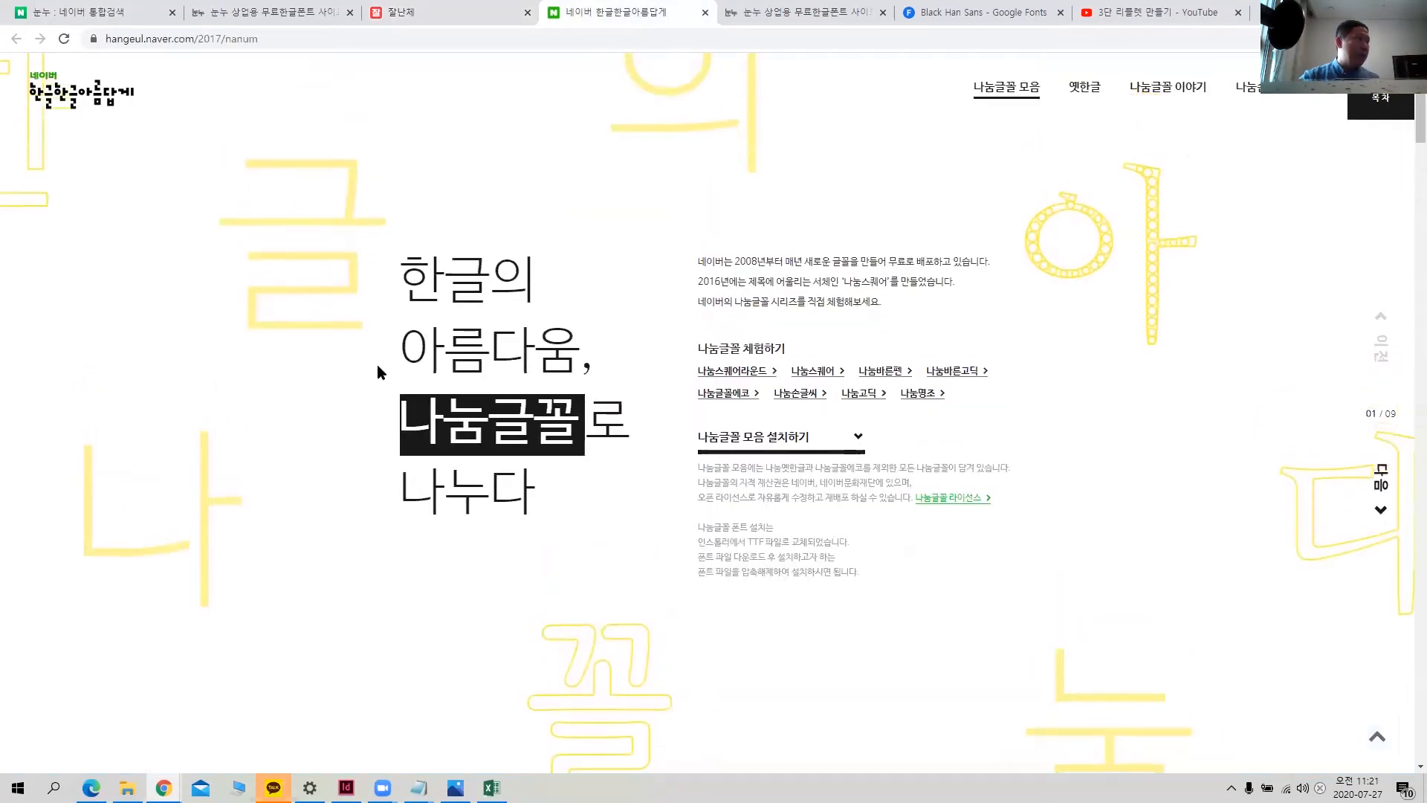
# - Search Naver for 나눔폰트 and view the 나눔글꼴 collection page with its installation section
pyautogui.click(77, 18)
pyautogui.moveTo(327, 113); pyautogui.dragTo(257, 110)
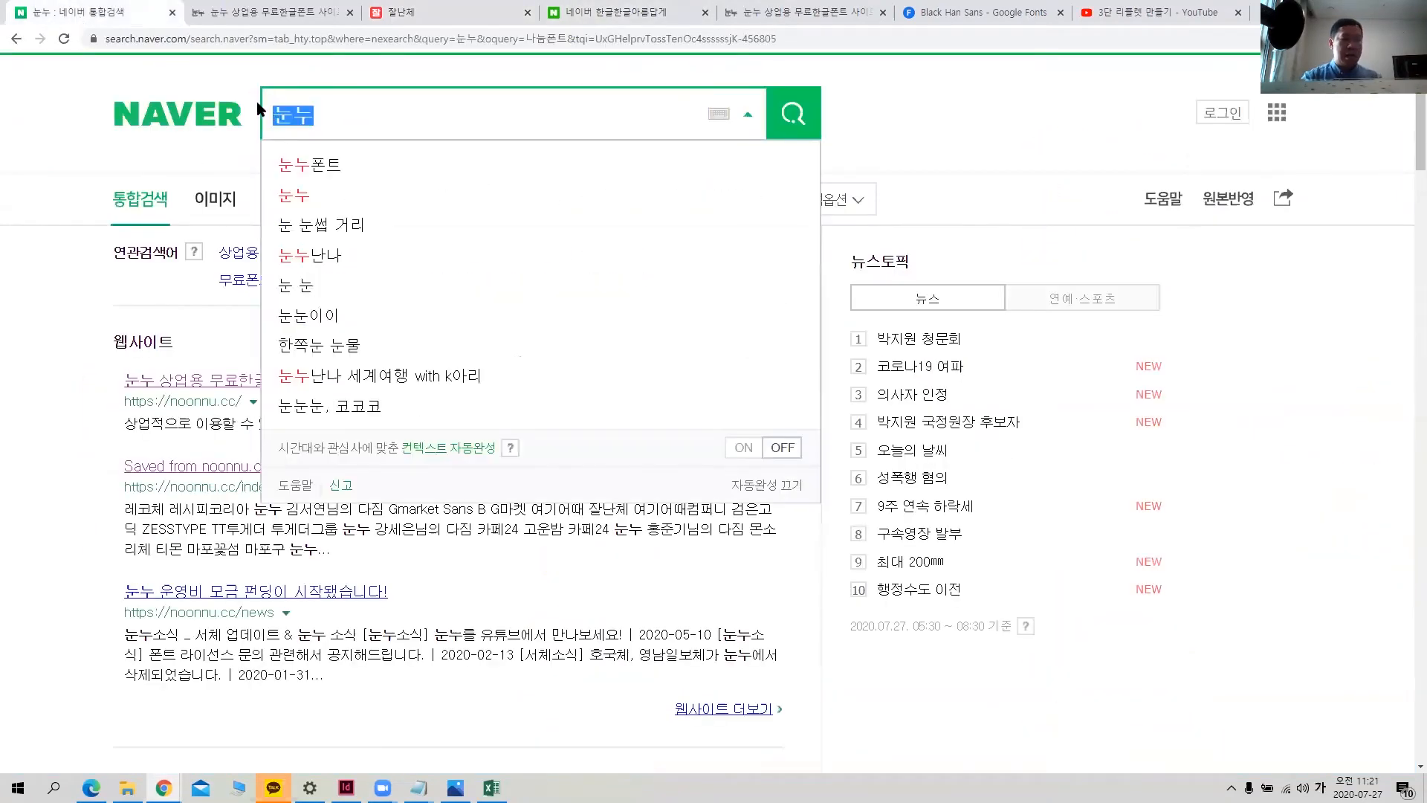
pyautogui.write('나눔폰트')
pyautogui.press('Return')
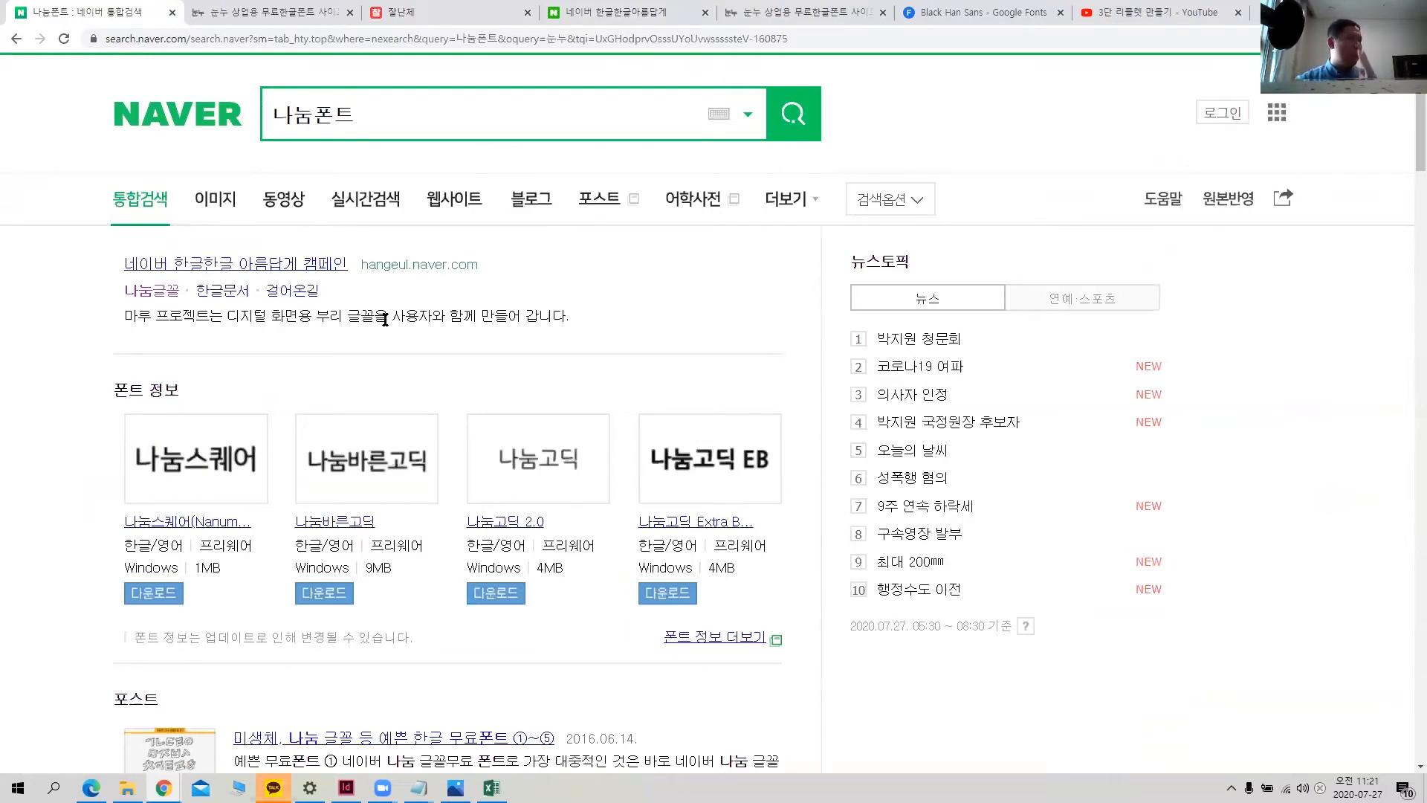
pyautogui.click(147, 292)
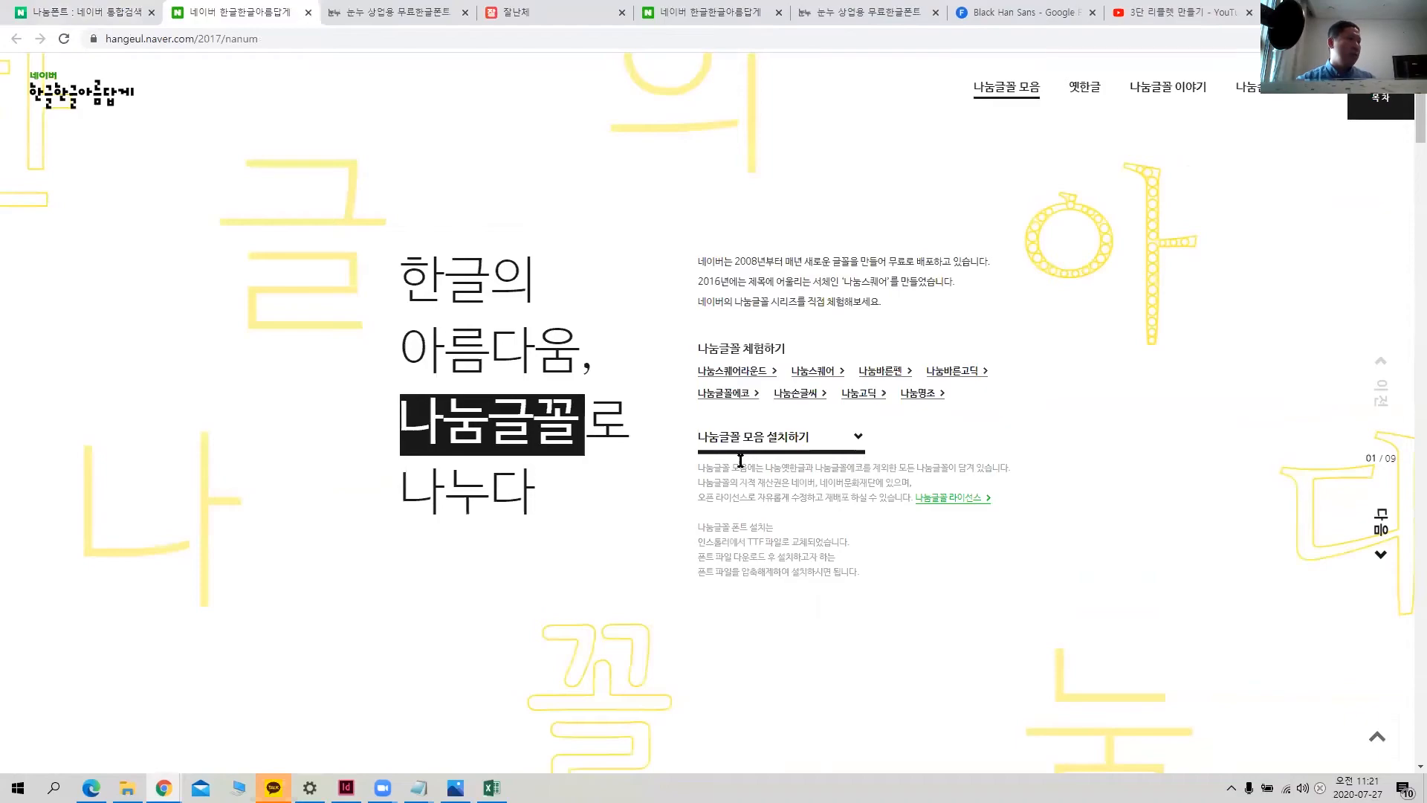
pyautogui.scroll(-2, 750, 463)
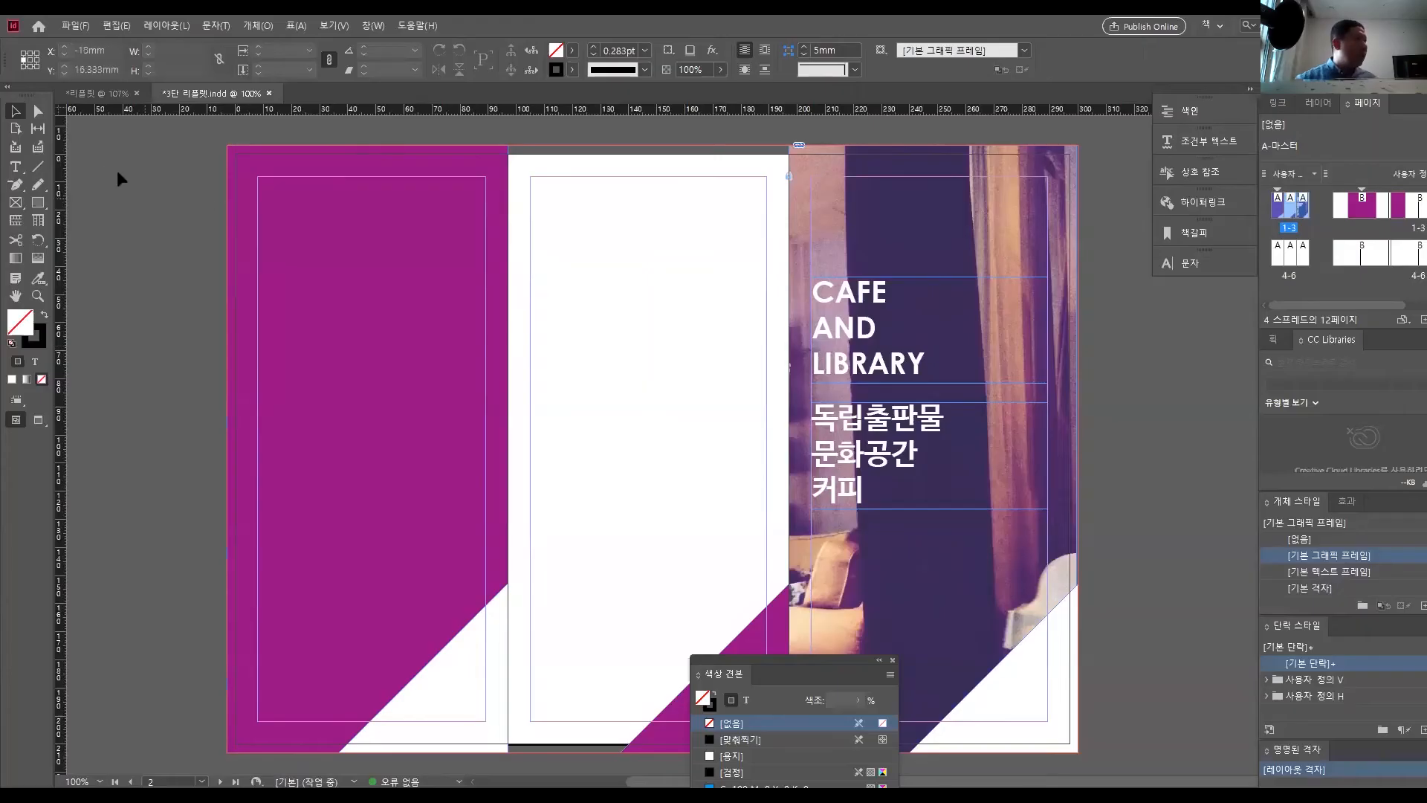
# - In InDesign, draw a text frame about 84 × 33 mm between the second page's side margins and paste the 5km Cafe introduction into it
pyautogui.click(15, 167)
pyautogui.moveTo(531, 310); pyautogui.dragTo(767, 402)
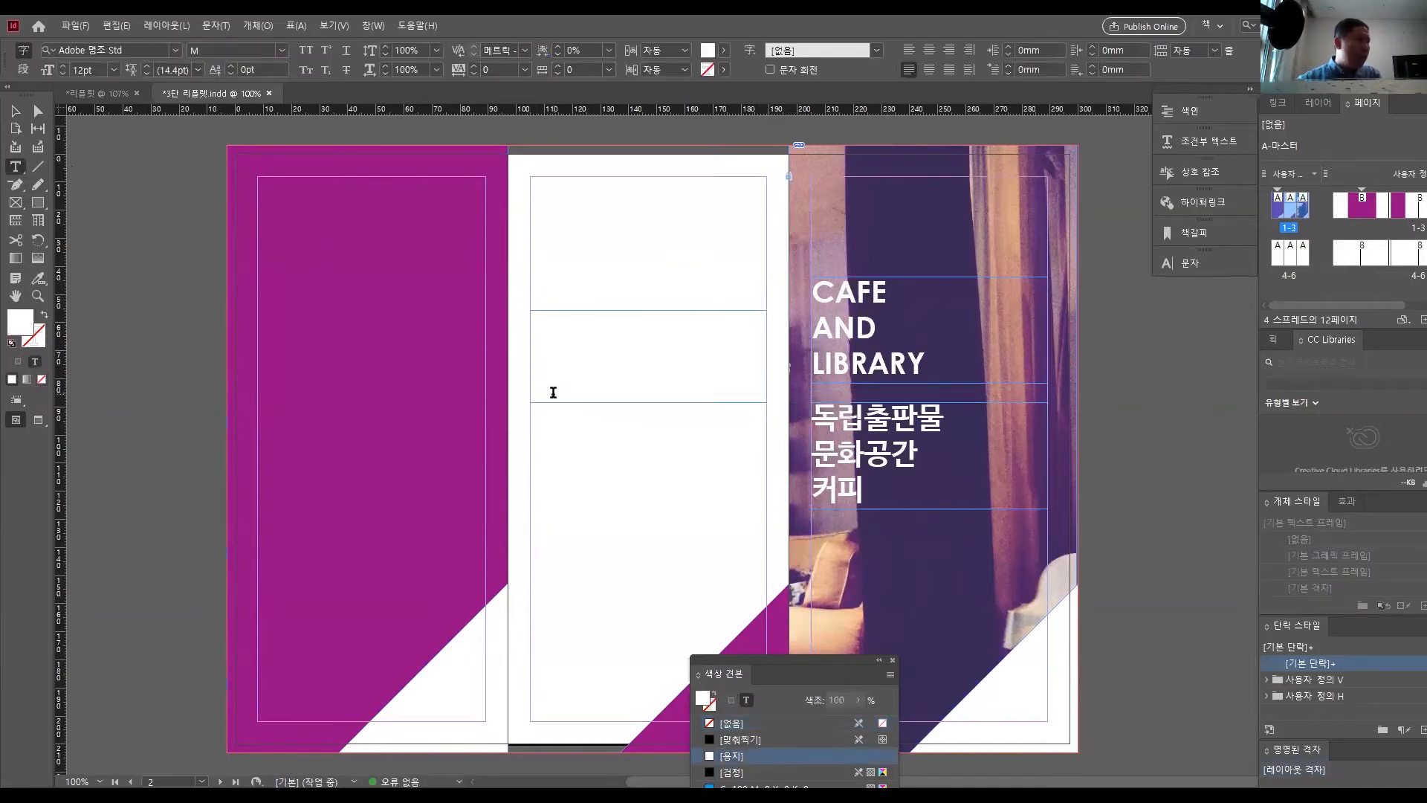
pyautogui.click(441, 799)
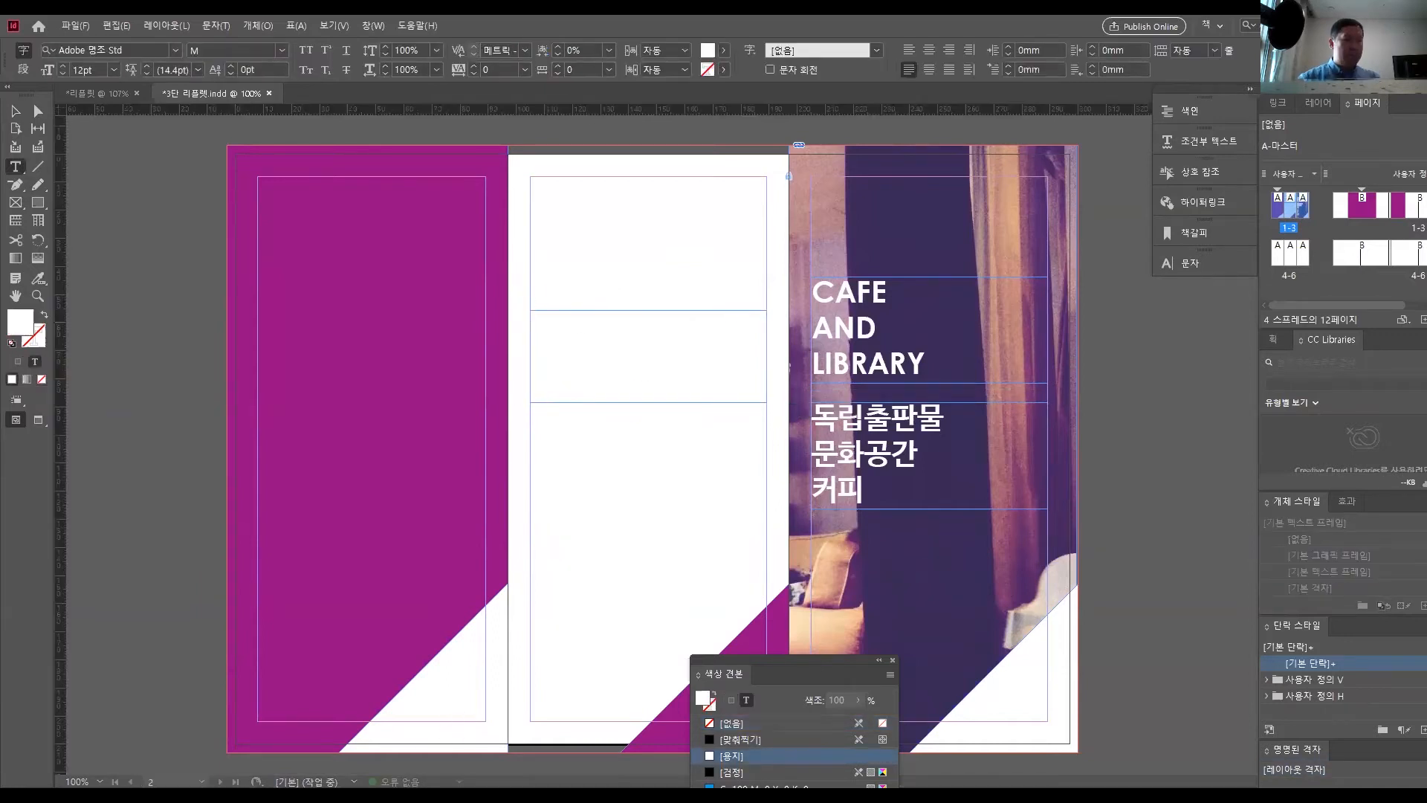
pyautogui.click(216, 316)
pyautogui.click(541, 333)
pyautogui.hotkey('ctrl', 'v')
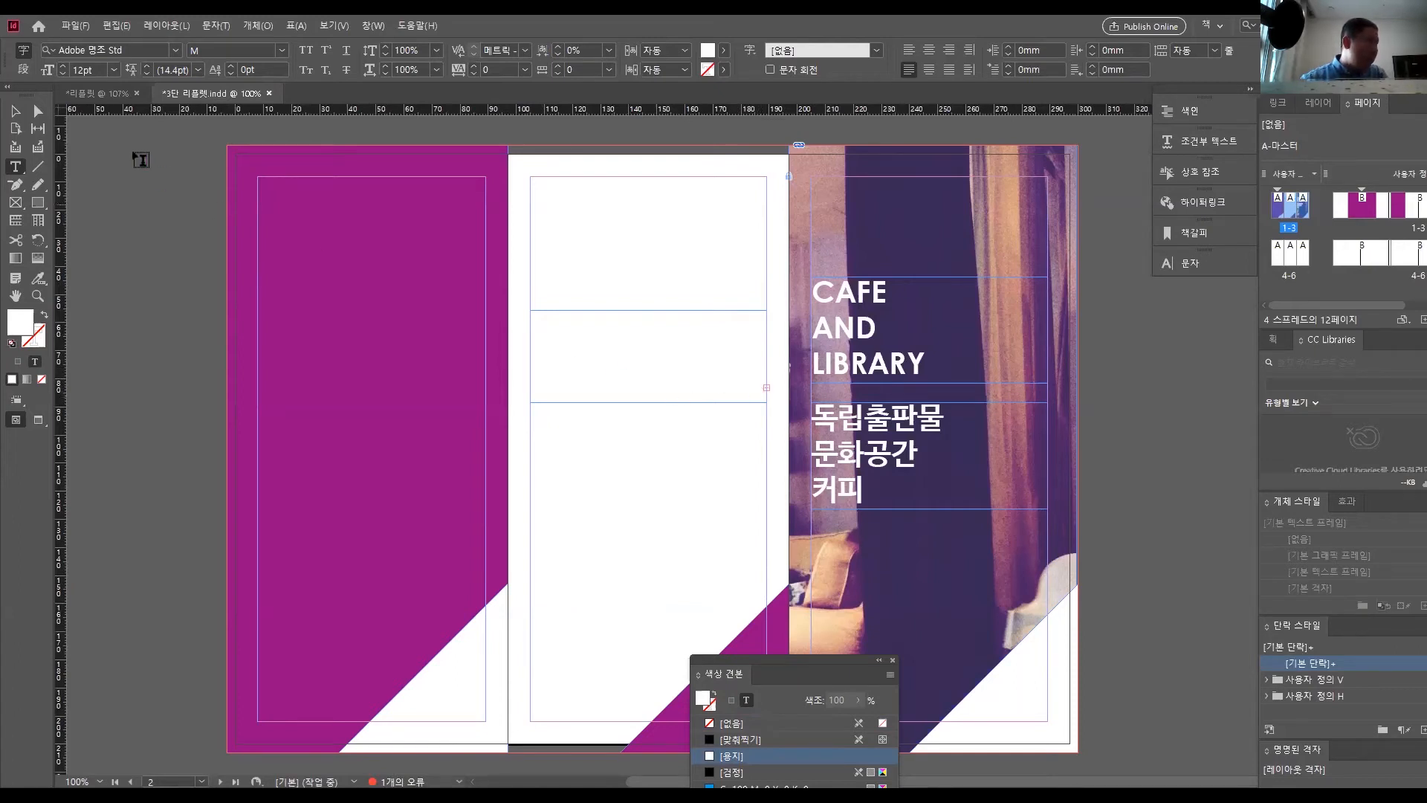
# - Extend the text frame downward to about 49 mm high and move it onto the first page's purple panel
pyautogui.click(15, 111)
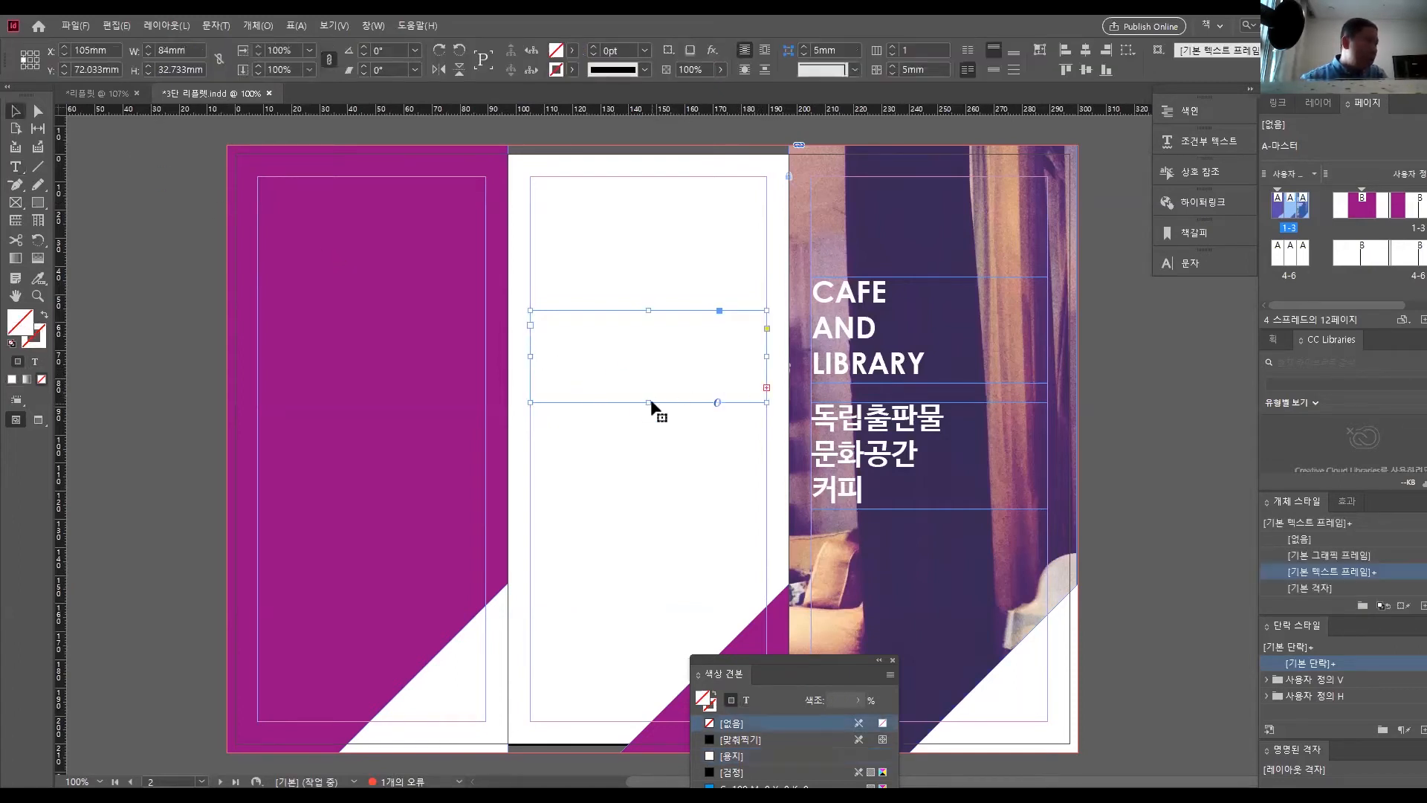
pyautogui.moveTo(649, 402); pyautogui.dragTo(651, 449)
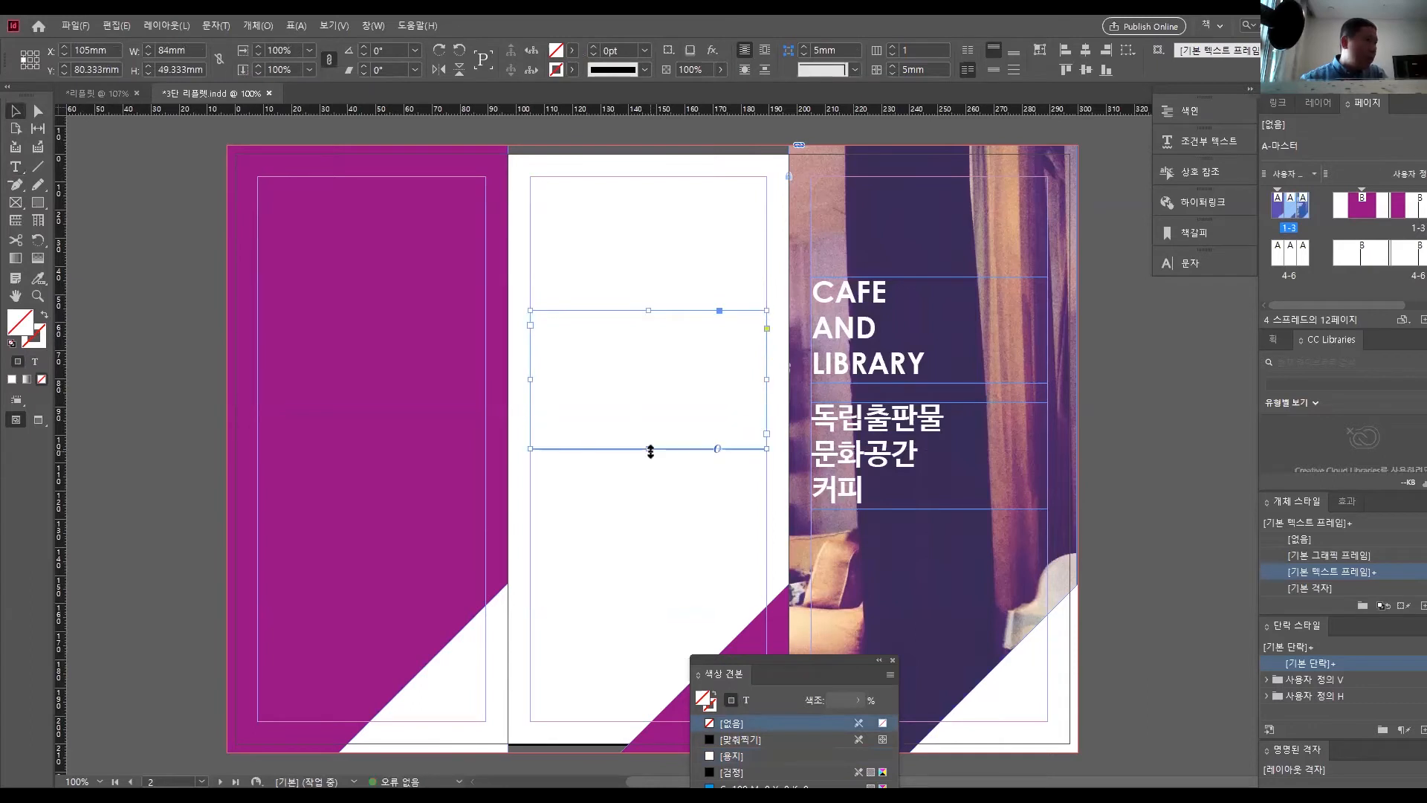
pyautogui.moveTo(649, 443); pyautogui.dragTo(379, 362)
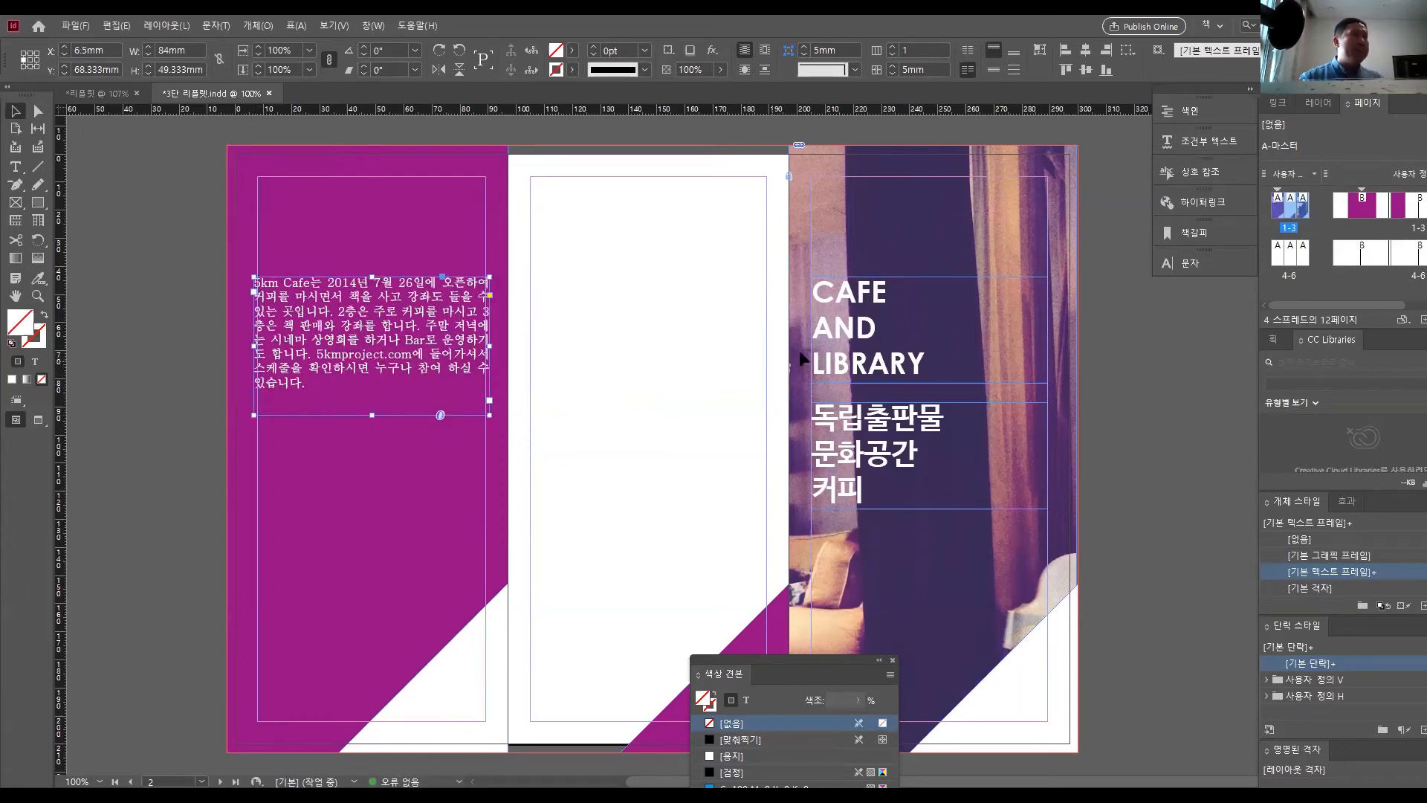
# - Show the character settings and narrow the text frame to 81 mm so both sides meet the first page's side margins
pyautogui.click(1190, 265)
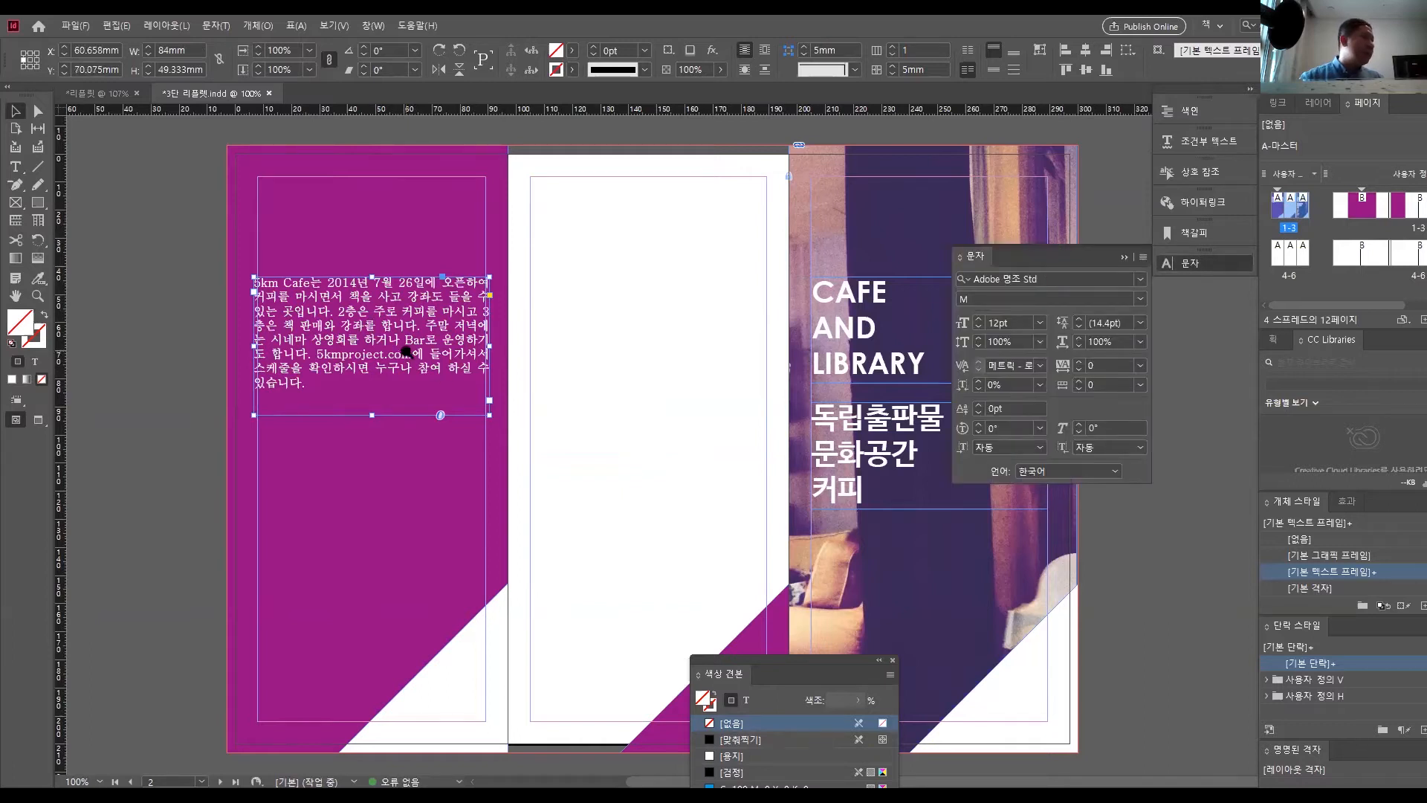
pyautogui.hotkey('ctrl', '=')
pyautogui.hotkey('ctrl', '=')
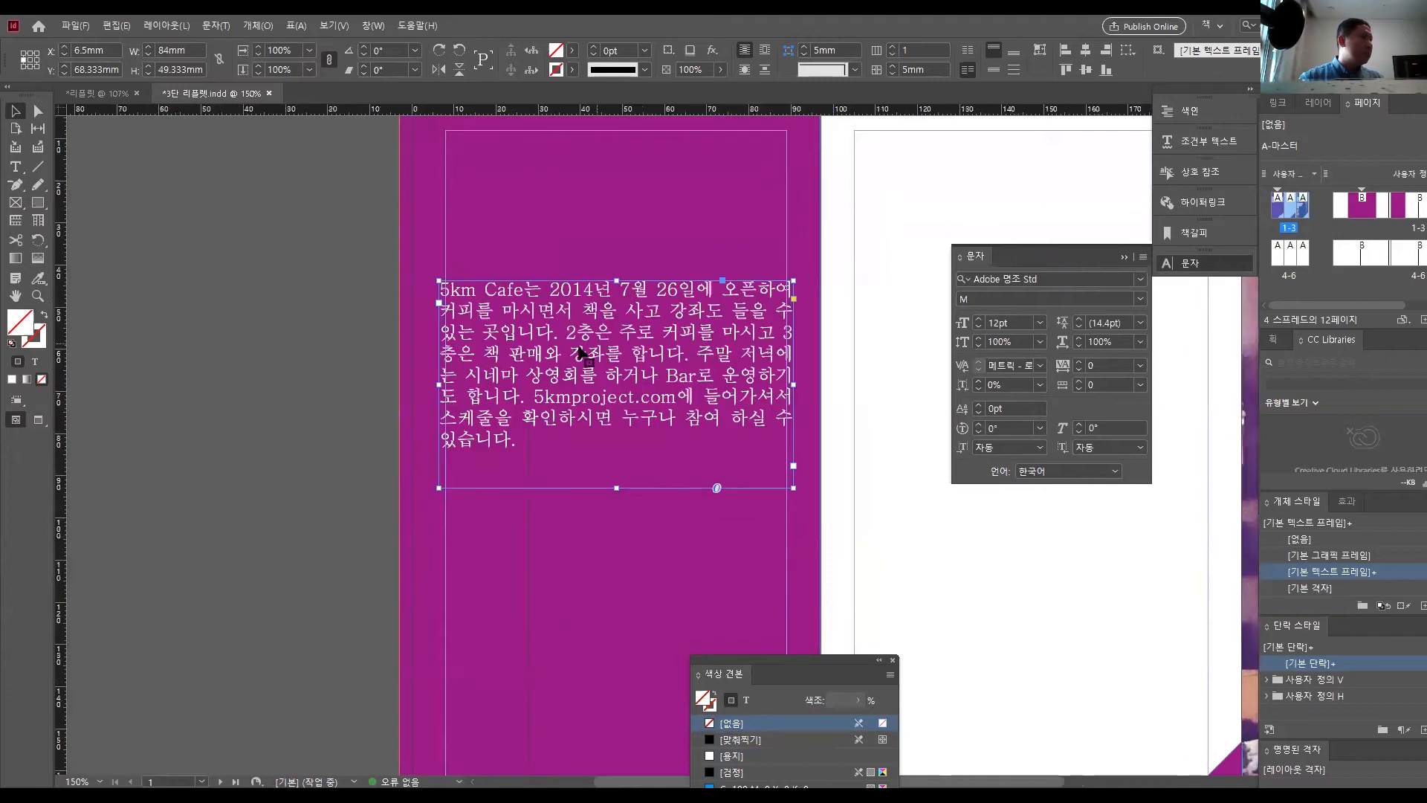
pyautogui.moveTo(440, 383); pyautogui.dragTo(447, 383)
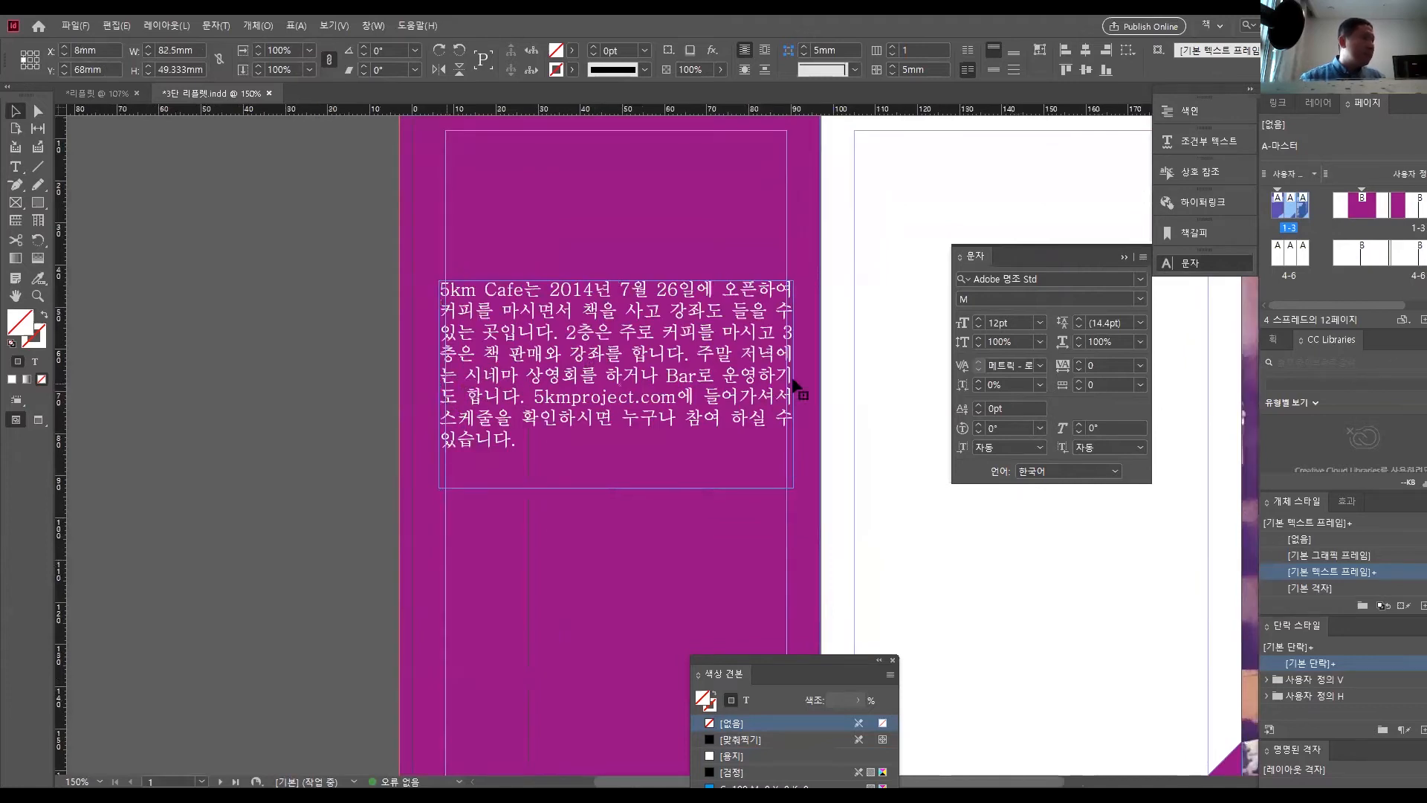
pyautogui.moveTo(794, 390); pyautogui.dragTo(788, 388)
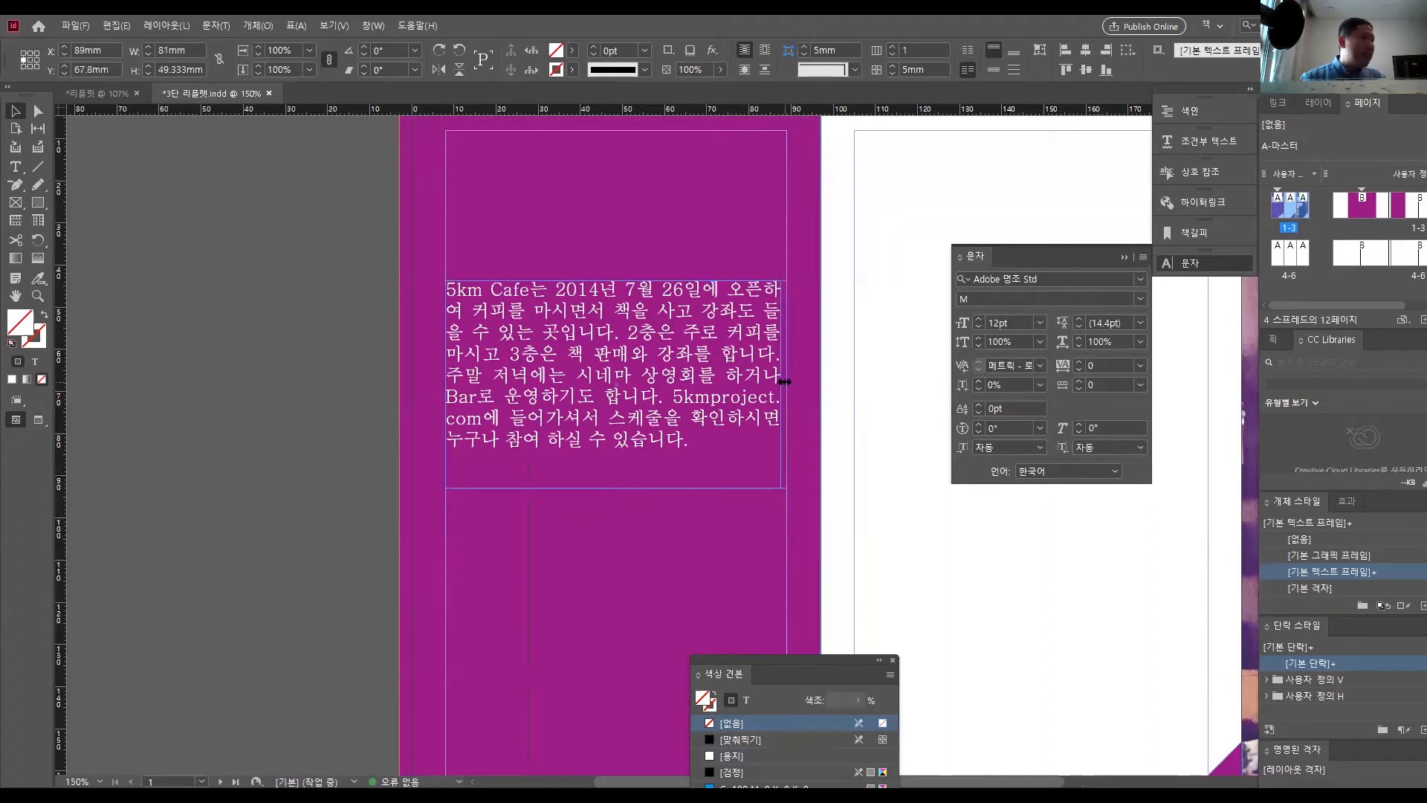
# - Move the swatches beside the page and apply the [용지] swatch to the fill of the frame's text
pyautogui.moveTo(798, 667); pyautogui.dragTo(283, 202)
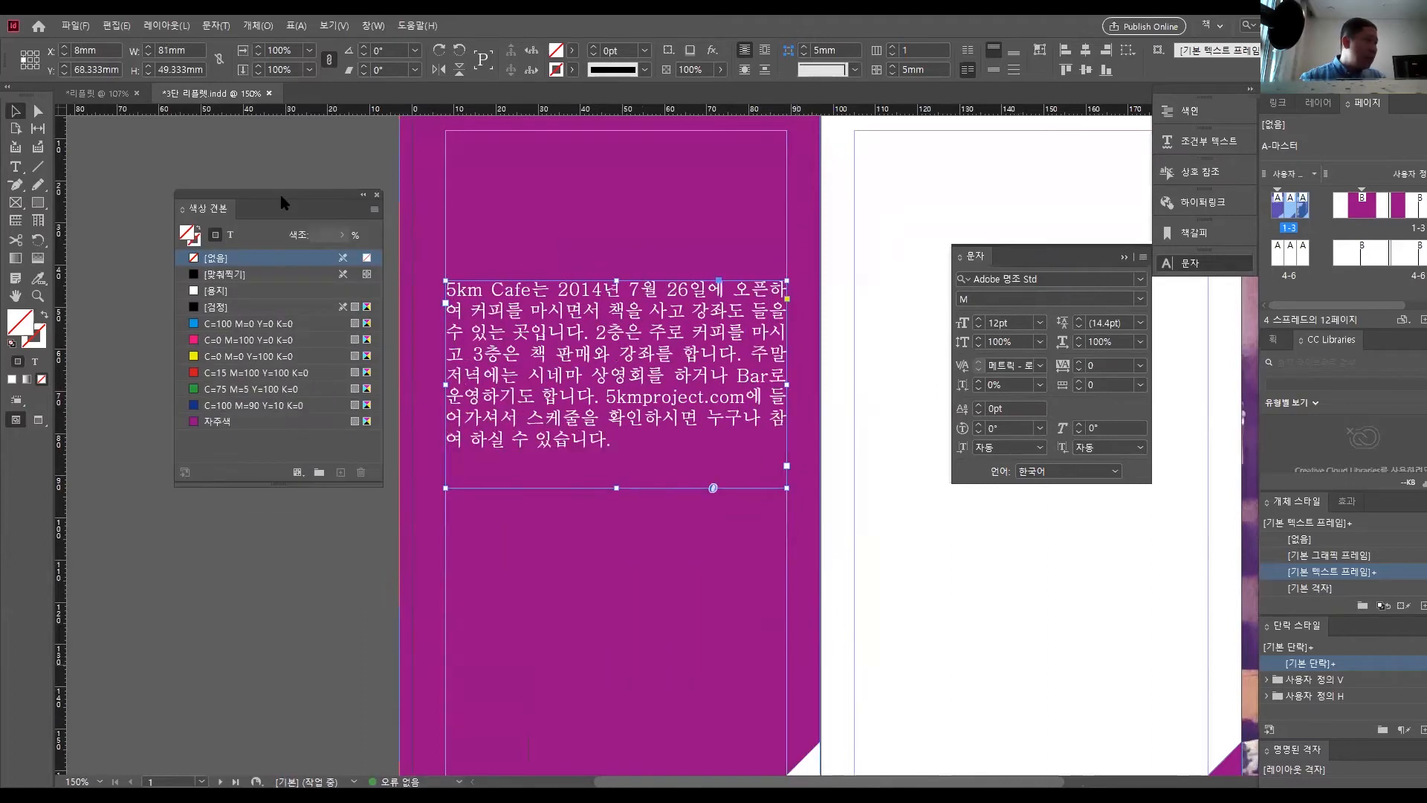
pyautogui.click(231, 236)
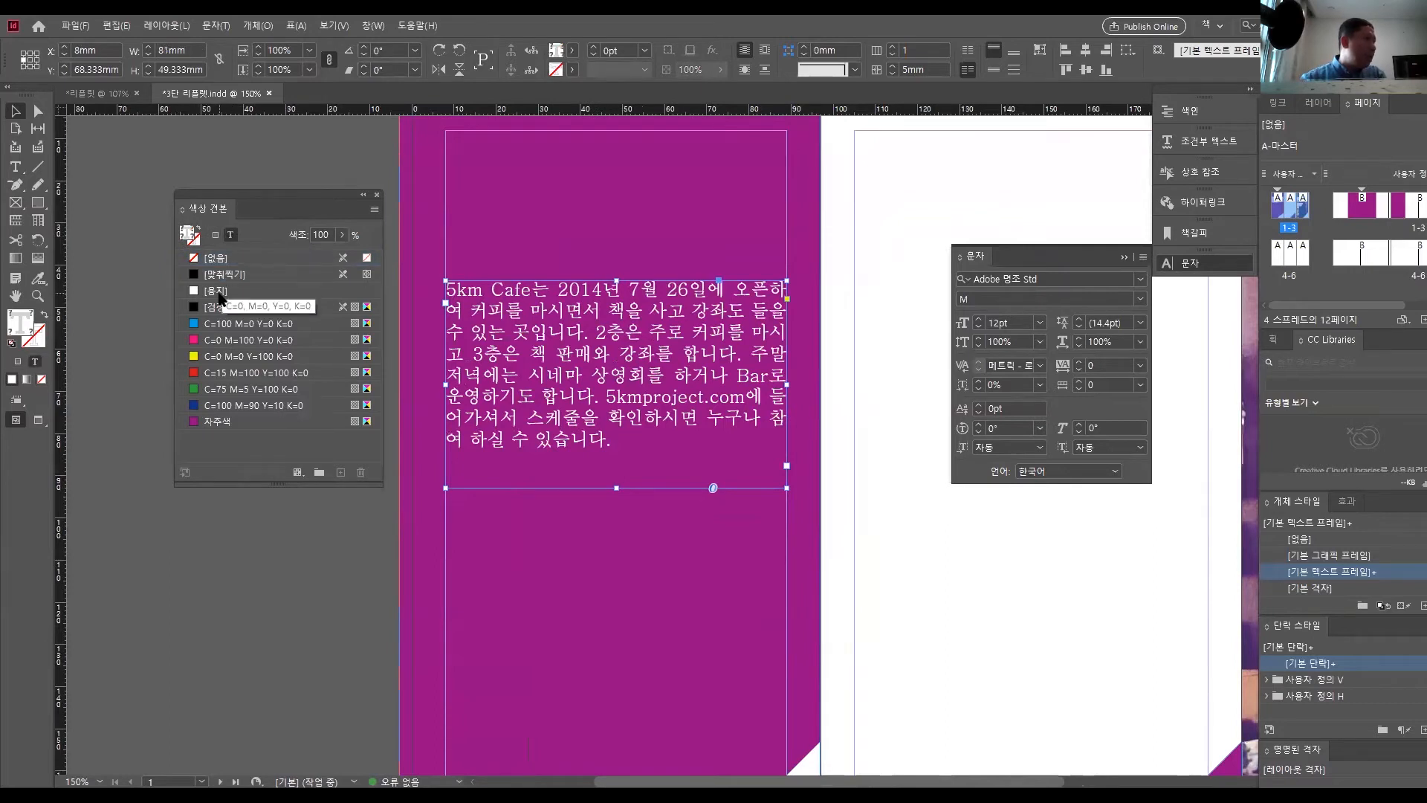
pyautogui.click(216, 291)
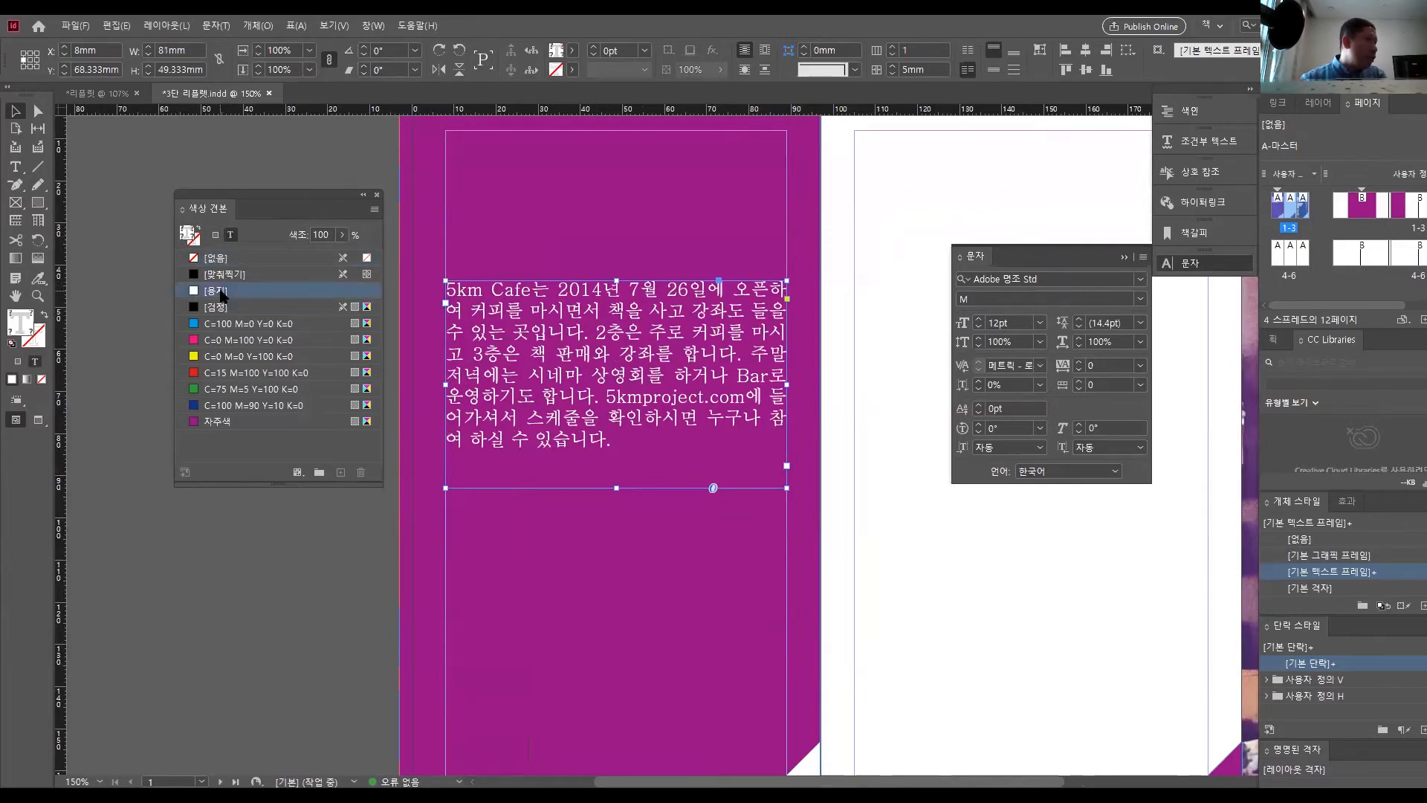
# - Detach the tool palette, swap the text's fill and stroke colours, swap them back, and switch between the fill and stroke selectors
pyautogui.moveTo(18, 91); pyautogui.dragTo(417, 165)
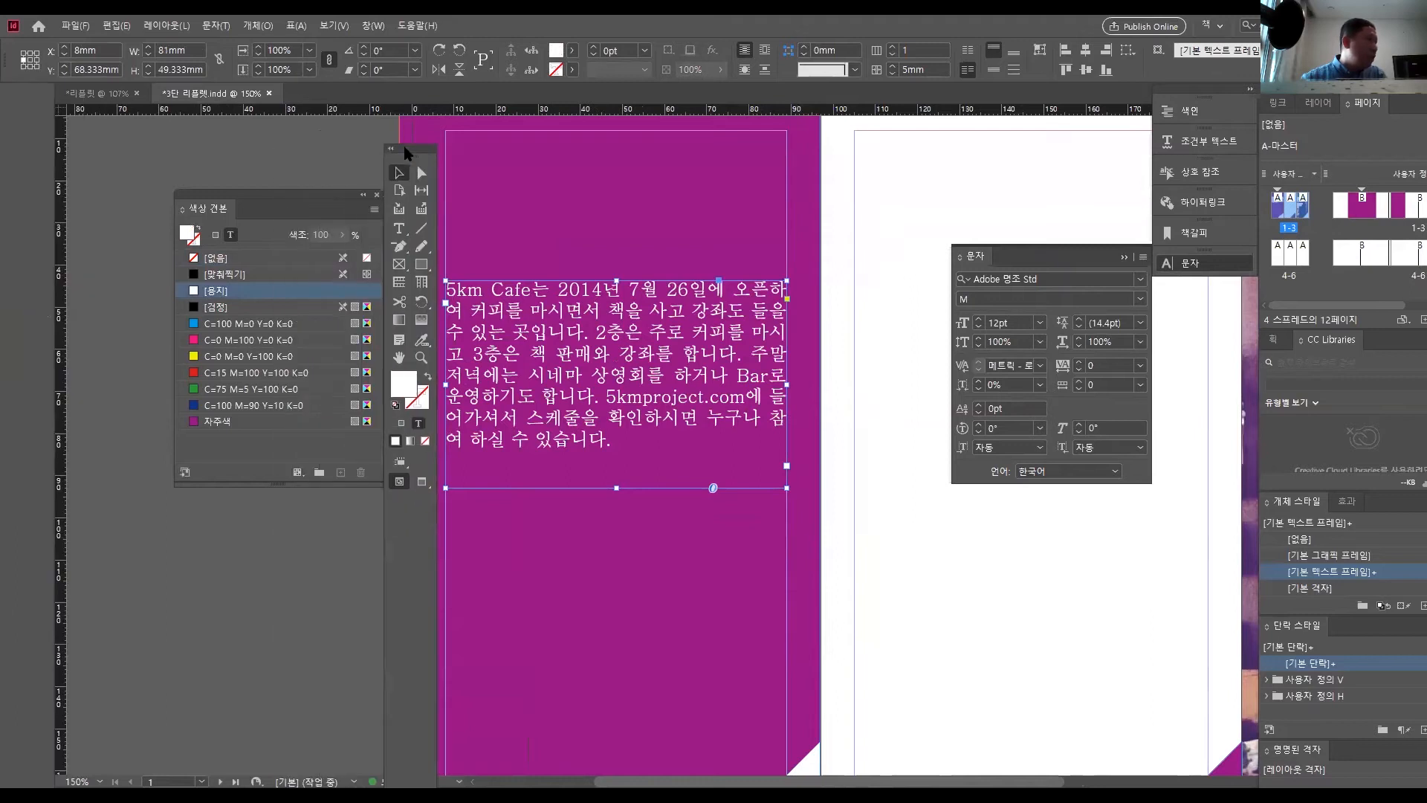
pyautogui.click(429, 378)
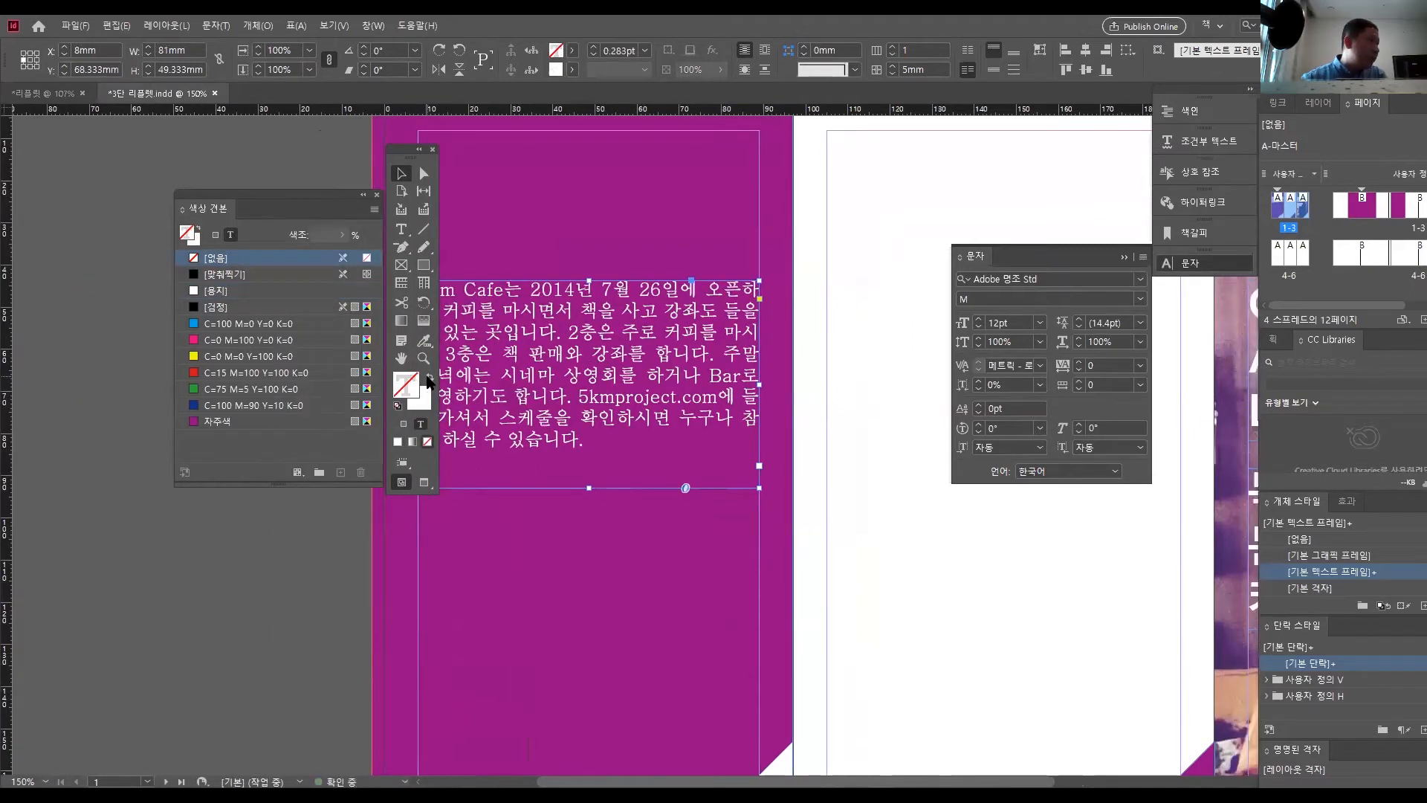
pyautogui.click(430, 379)
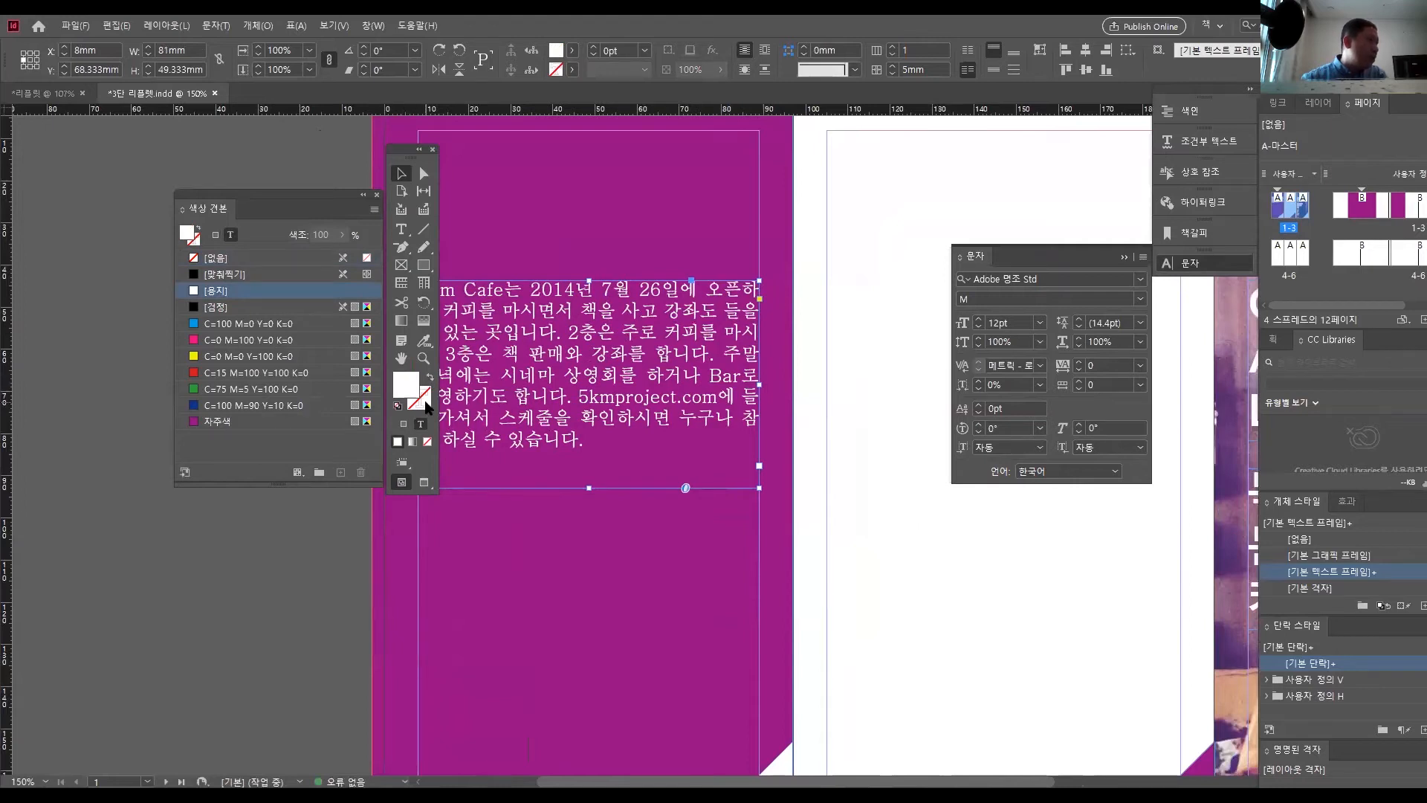
pyautogui.click(428, 405)
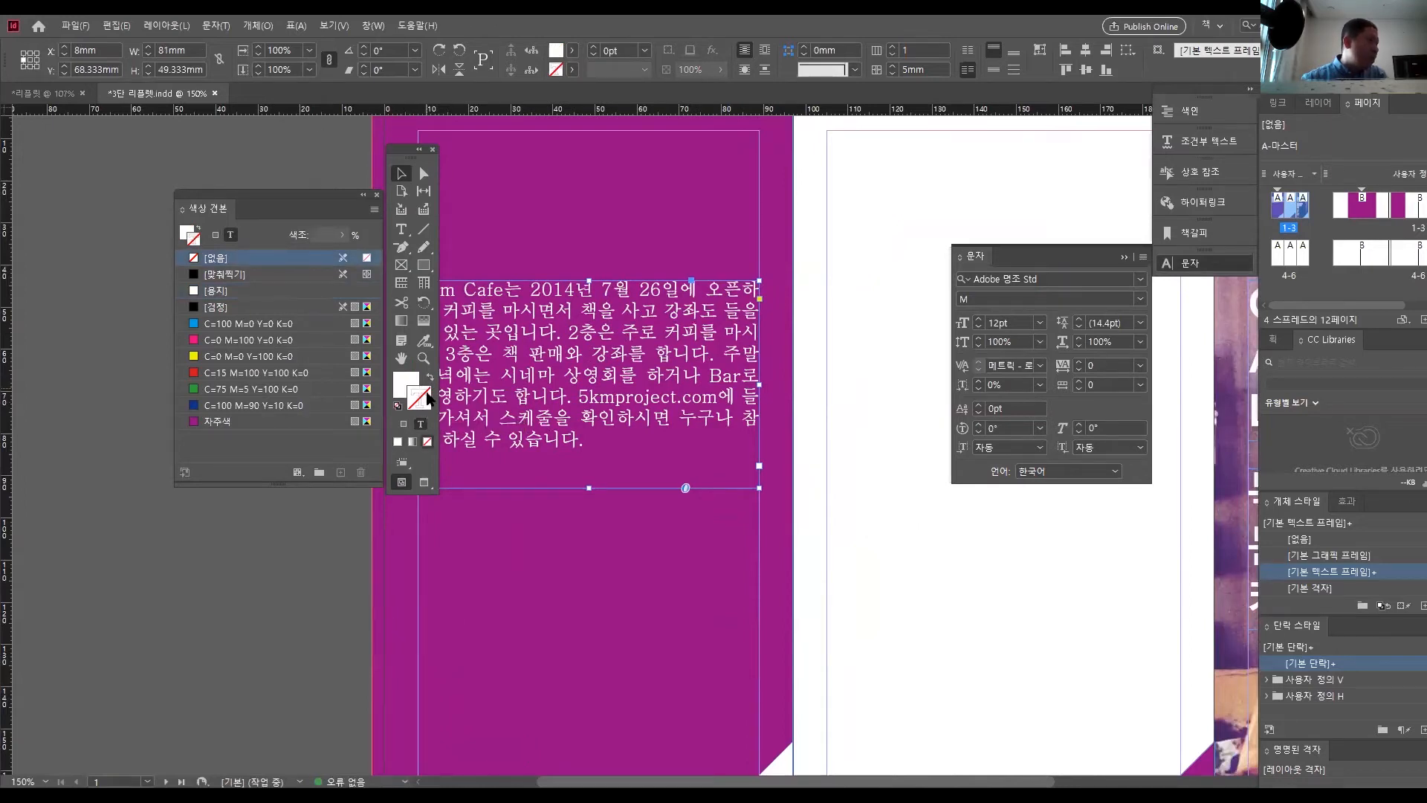
pyautogui.click(403, 386)
pyautogui.click(427, 409)
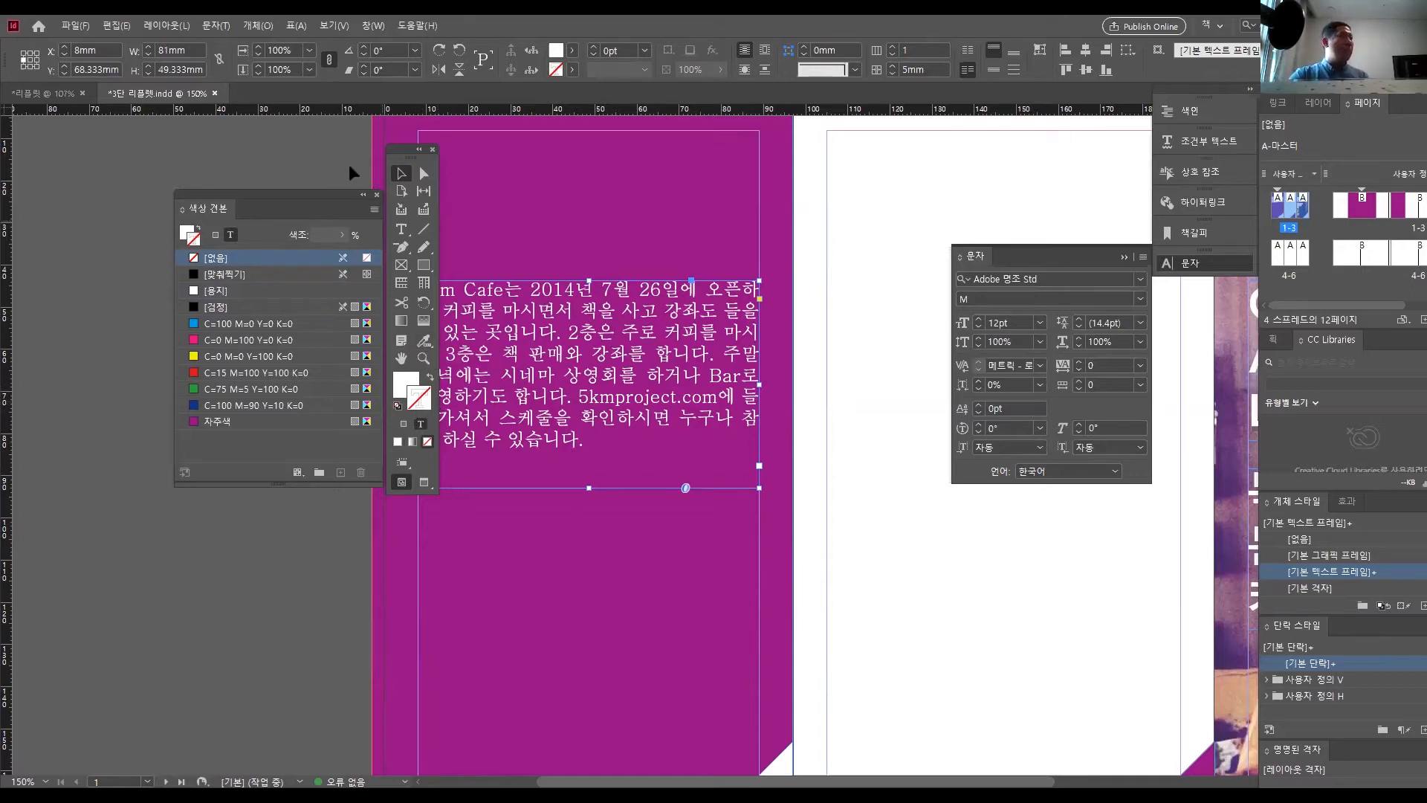
# - Move the floating tool palette off the text and set the 5km Cafe paragraph's font to 나눔바른고딕 Light
pyautogui.moveTo(402, 151); pyautogui.dragTo(62, 179)
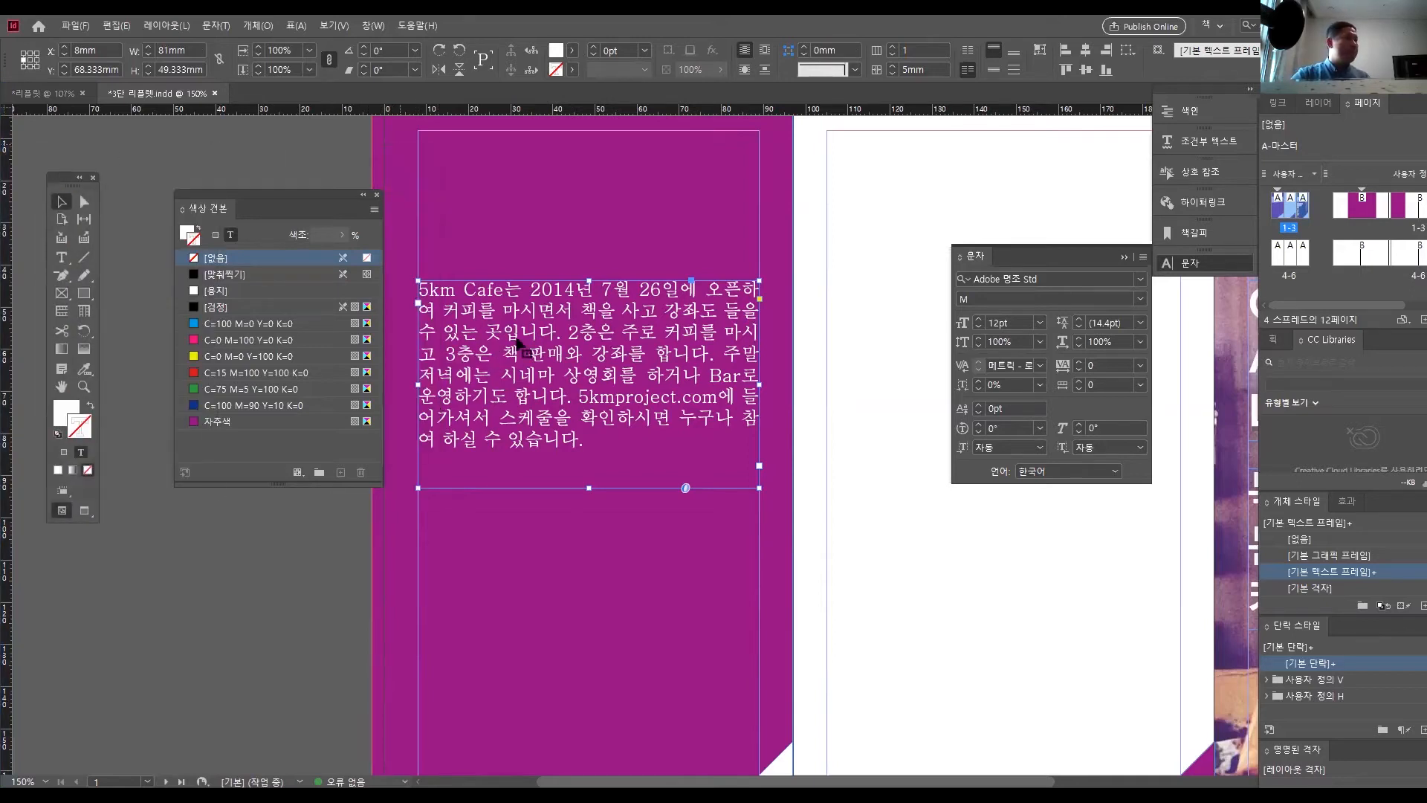
pyautogui.click(1139, 278)
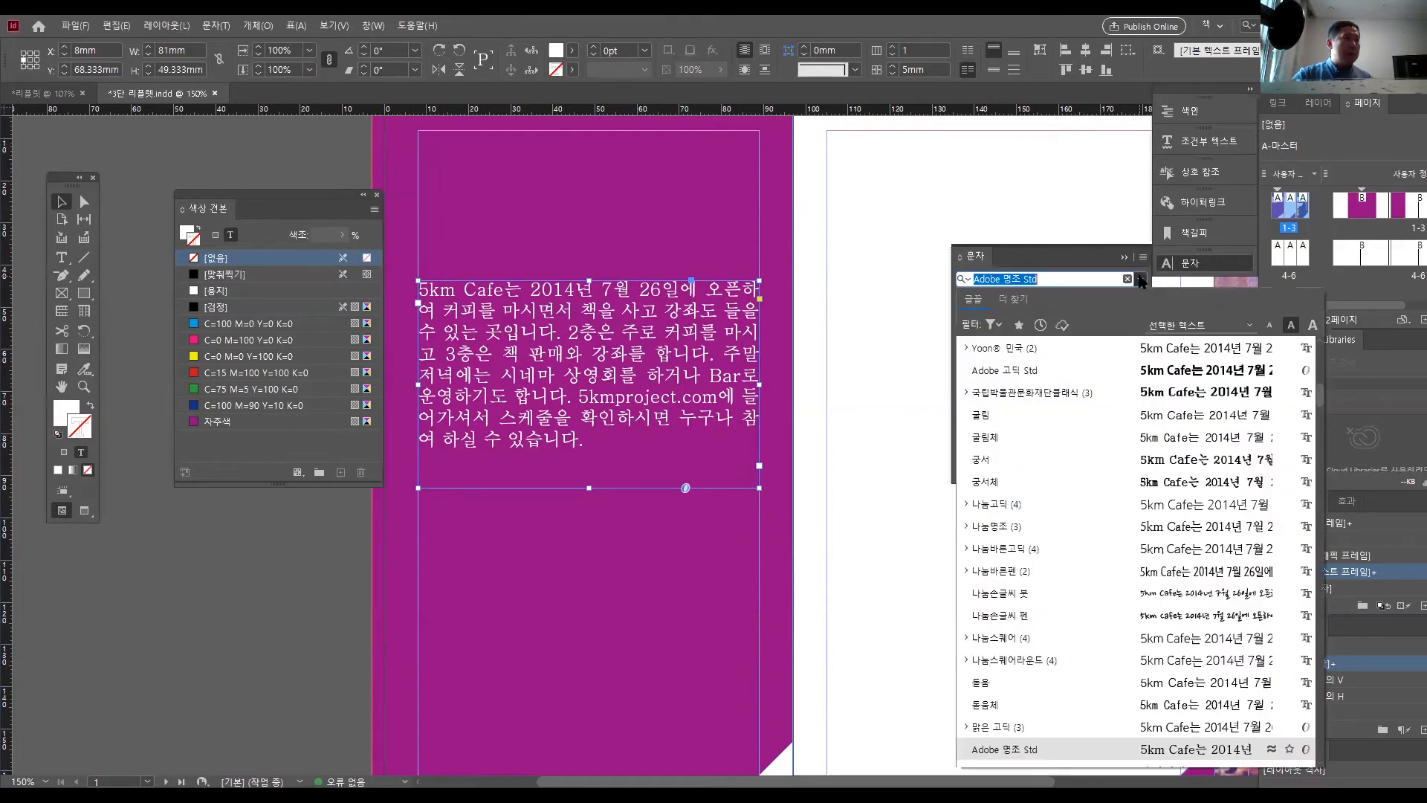
pyautogui.click(1131, 549)
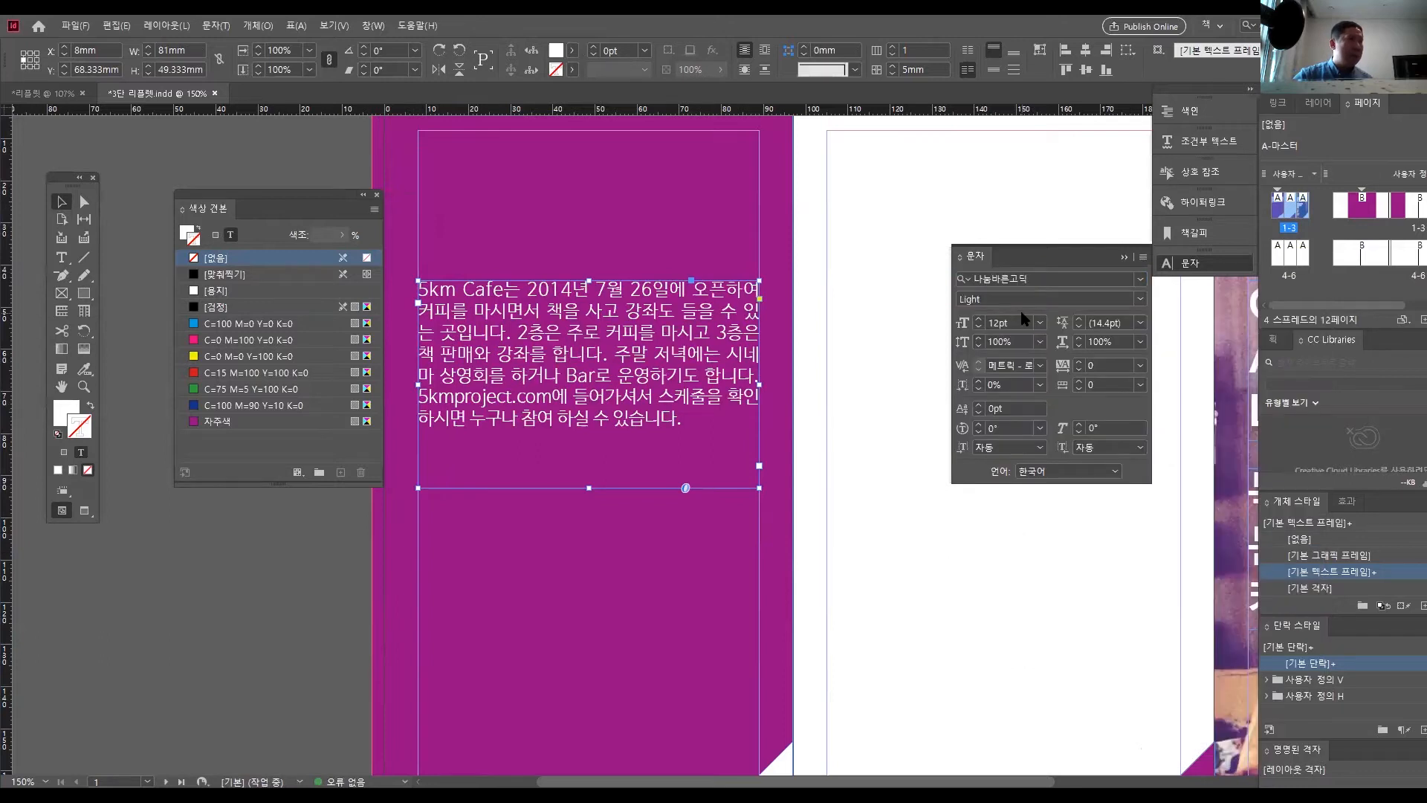
# - In the reference document 리플렛, select part of the 5km Cafe body text to inspect its font, size and leading
pyautogui.click(46, 93)
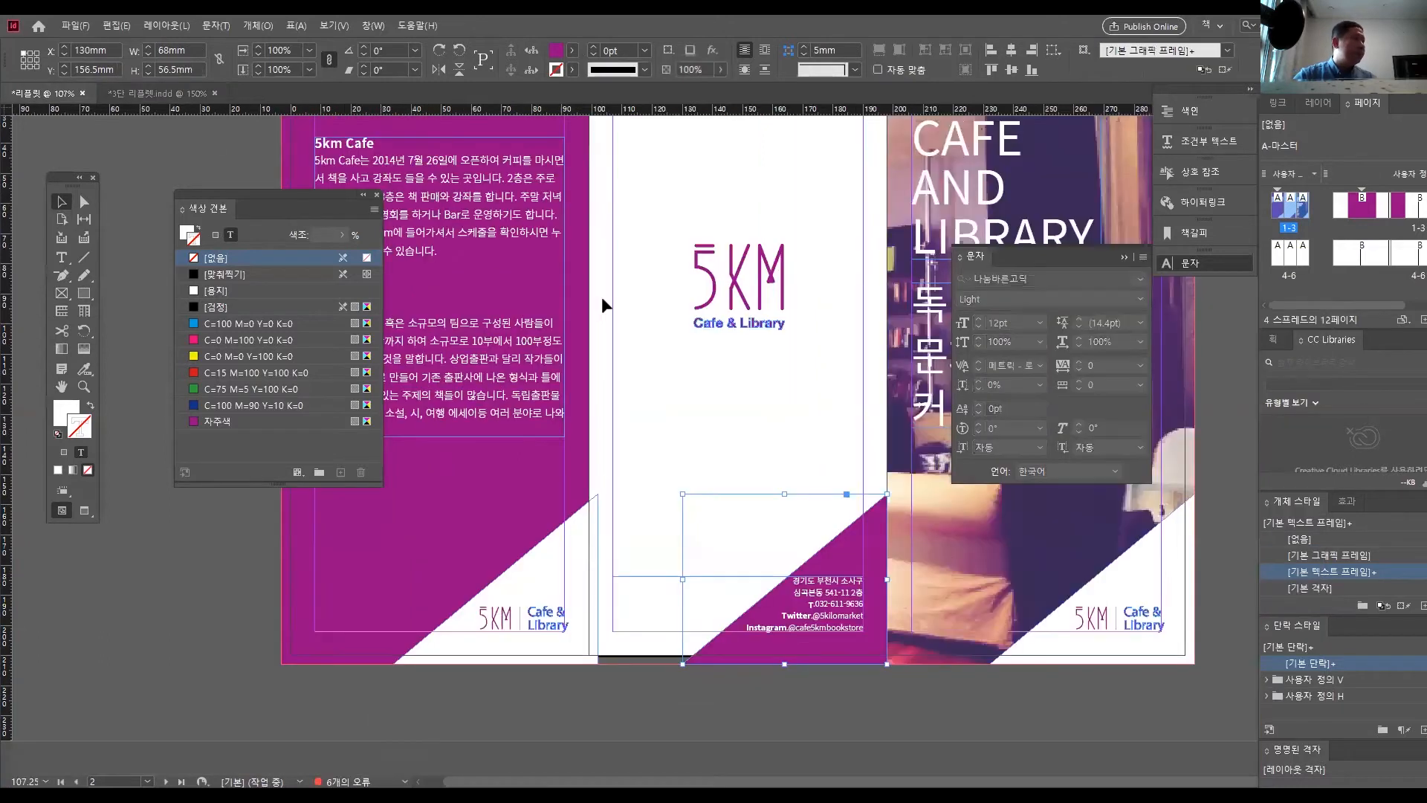
pyautogui.moveTo(579, 297); pyautogui.dragTo(607, 387)
pyautogui.scroll(1, 473, 287)
pyautogui.moveTo(473, 287); pyautogui.dragTo(494, 399)
pyautogui.click(62, 258)
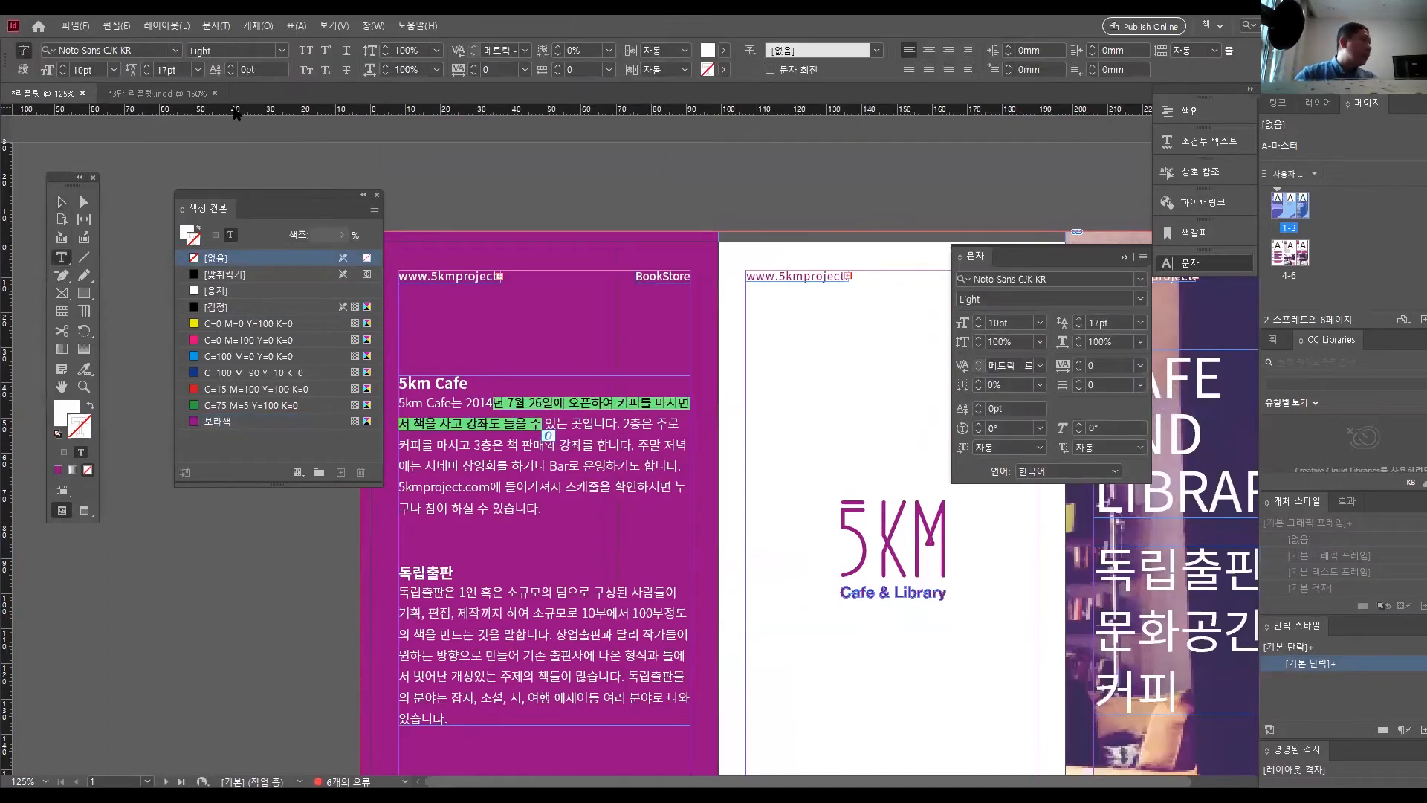
# - Return to the 3단 리플렛 document and choose Light as the 5km Cafe paragraph's font style
pyautogui.click(62, 201)
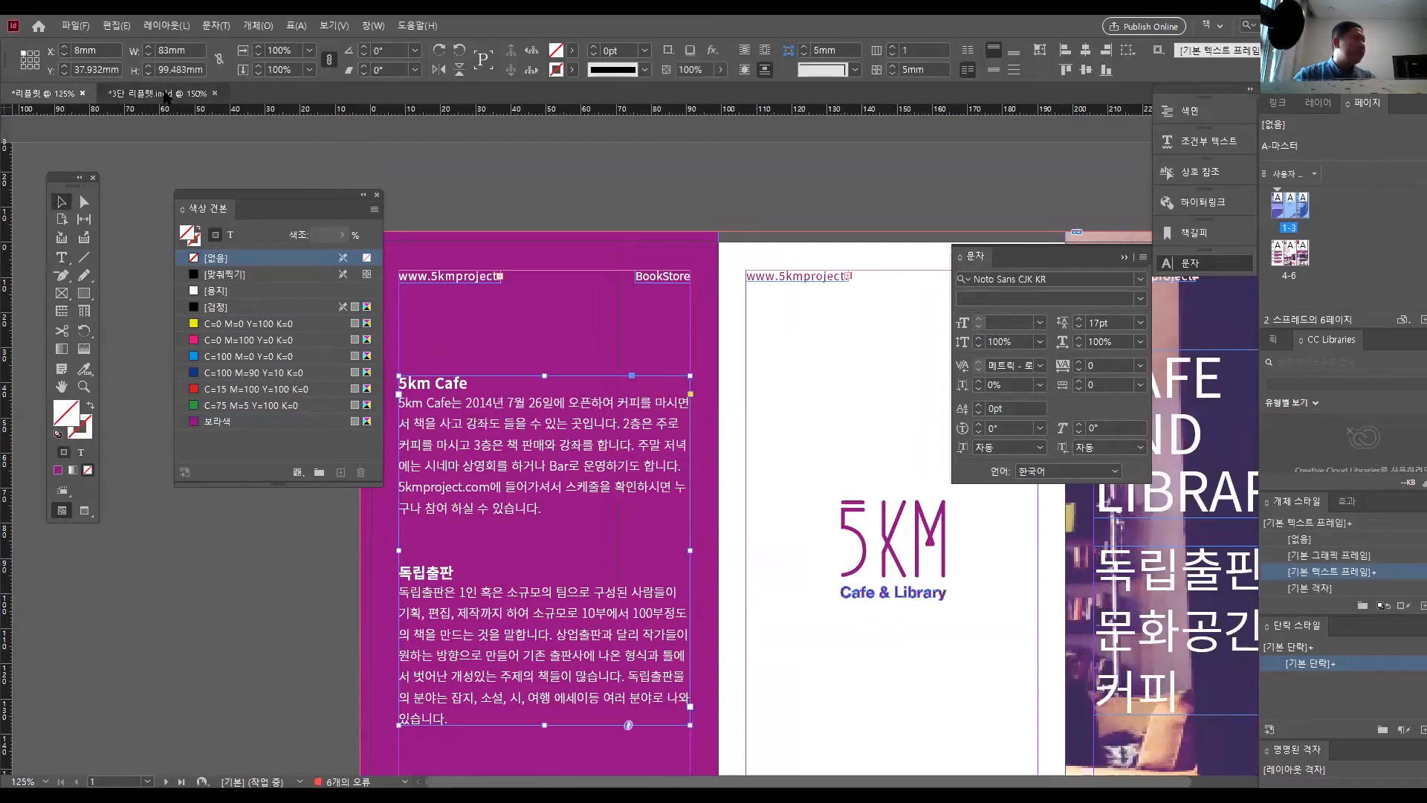
pyautogui.click(156, 93)
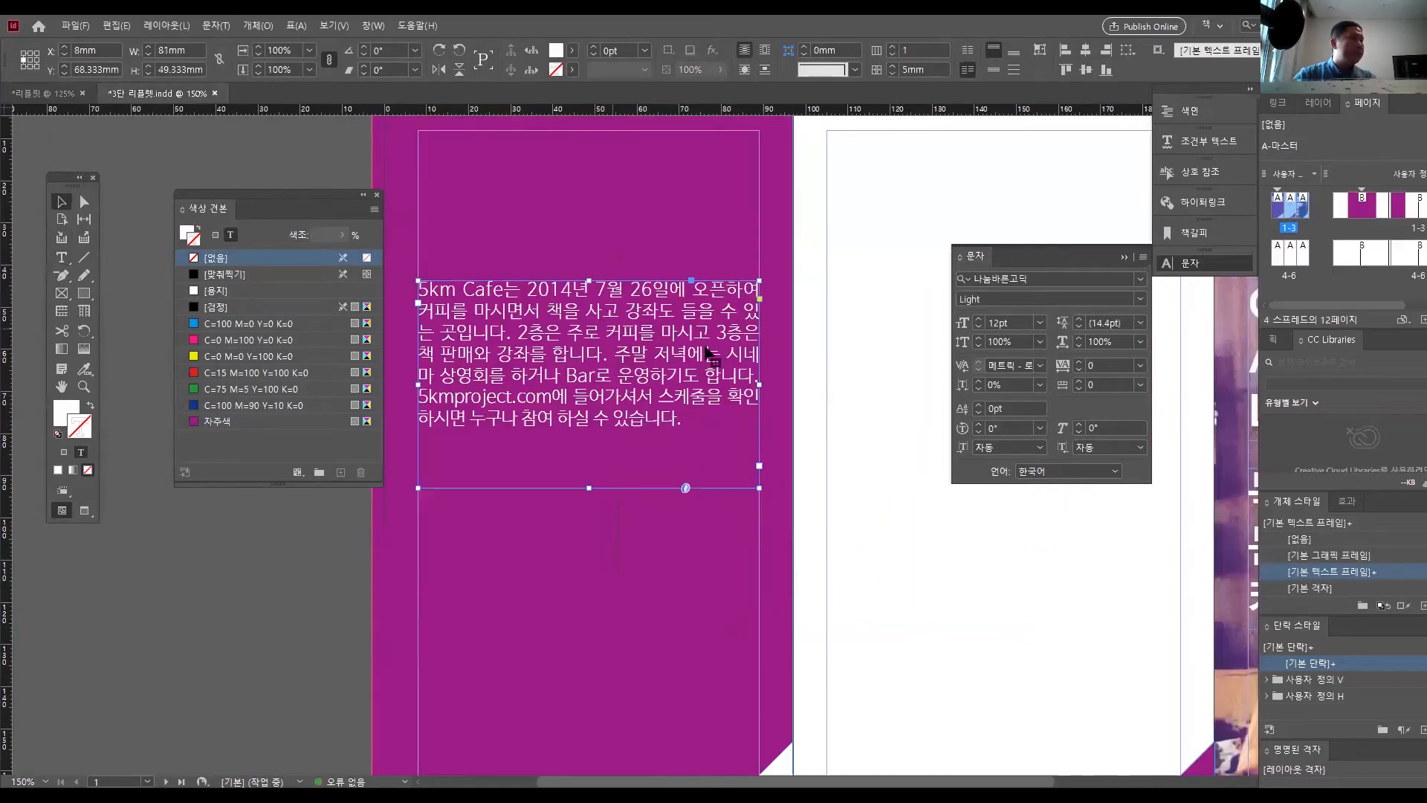
pyautogui.click(1141, 299)
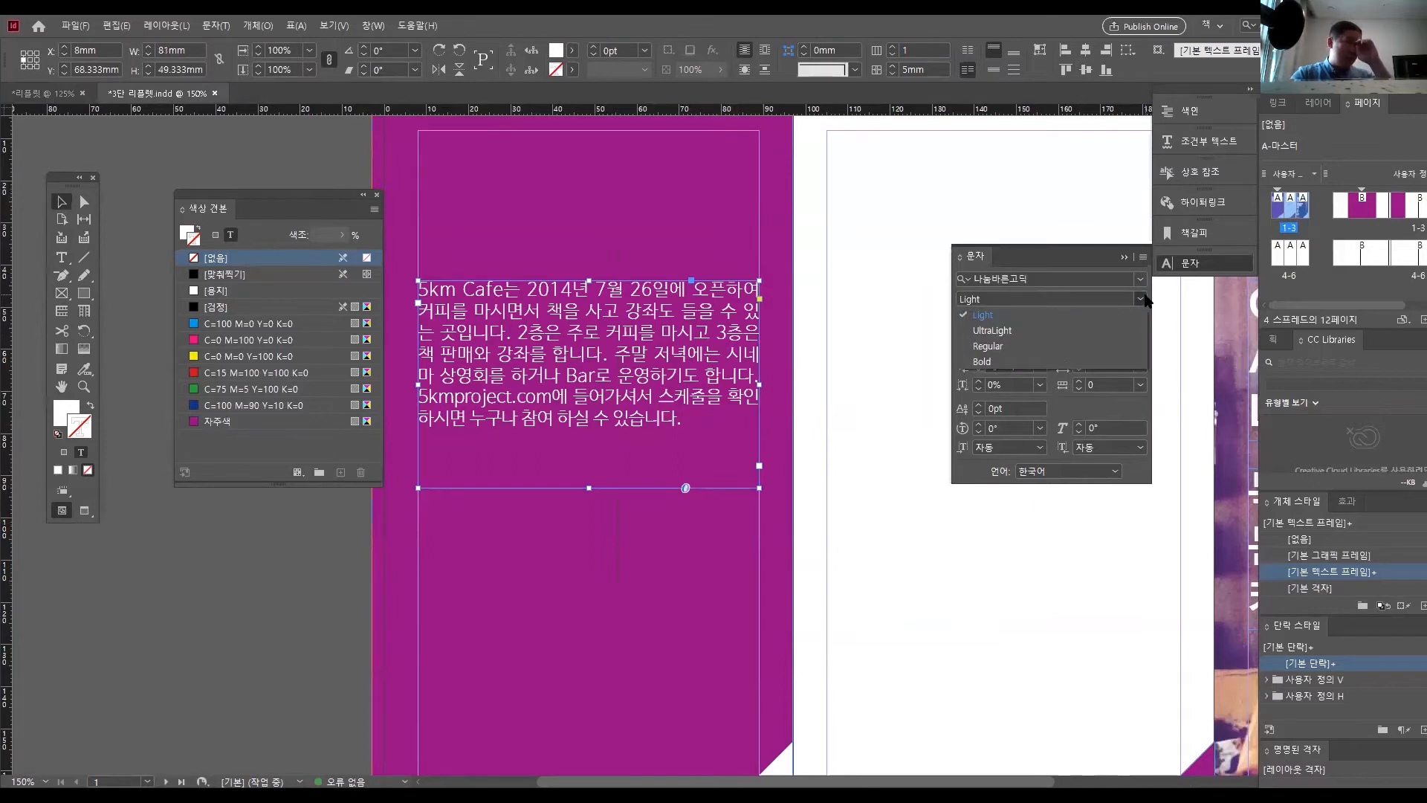
pyautogui.click(1138, 300)
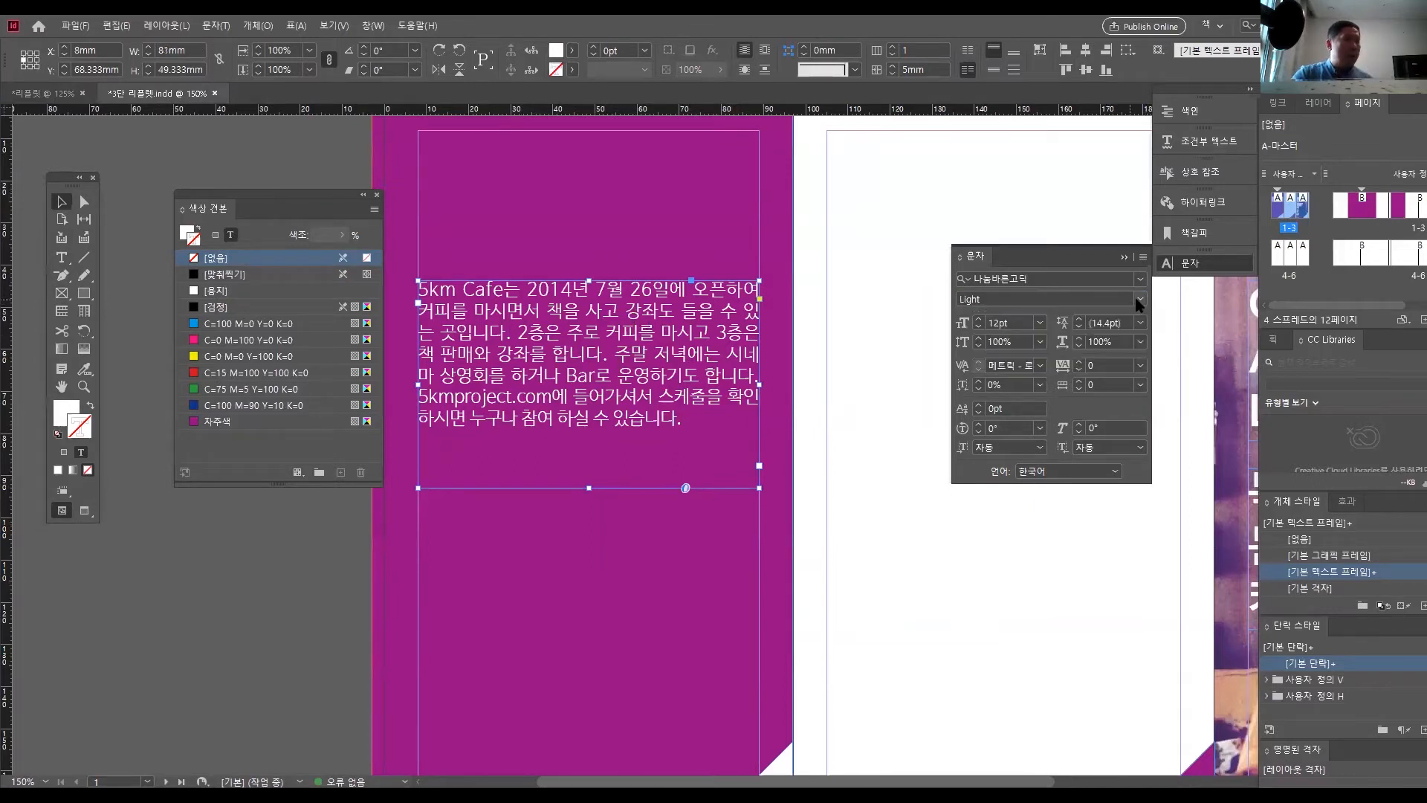
pyautogui.click(1139, 300)
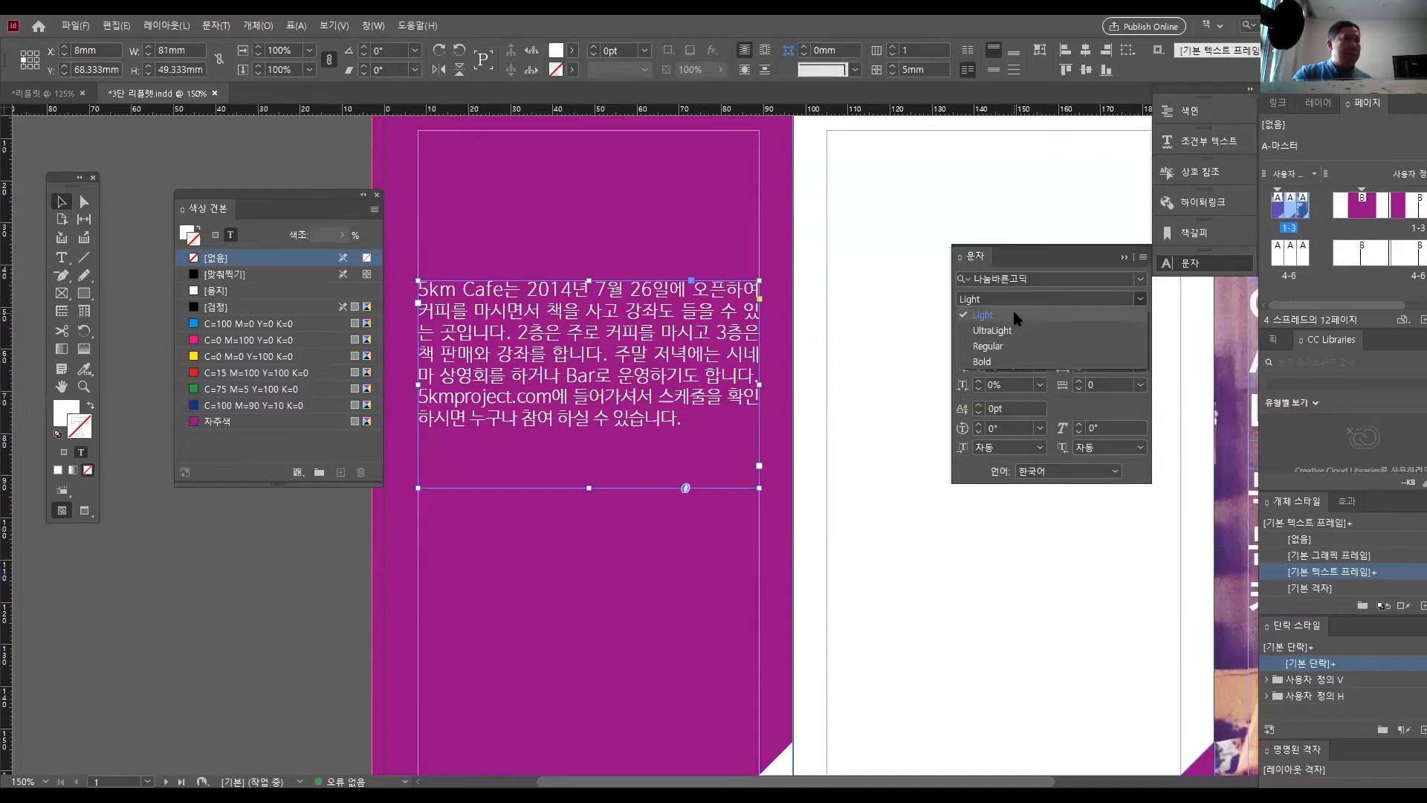
pyautogui.click(1012, 308)
# - Set the 5km Cafe paragraph's font size to 10 pt and its leading to 18 pt
pyautogui.click(1040, 322)
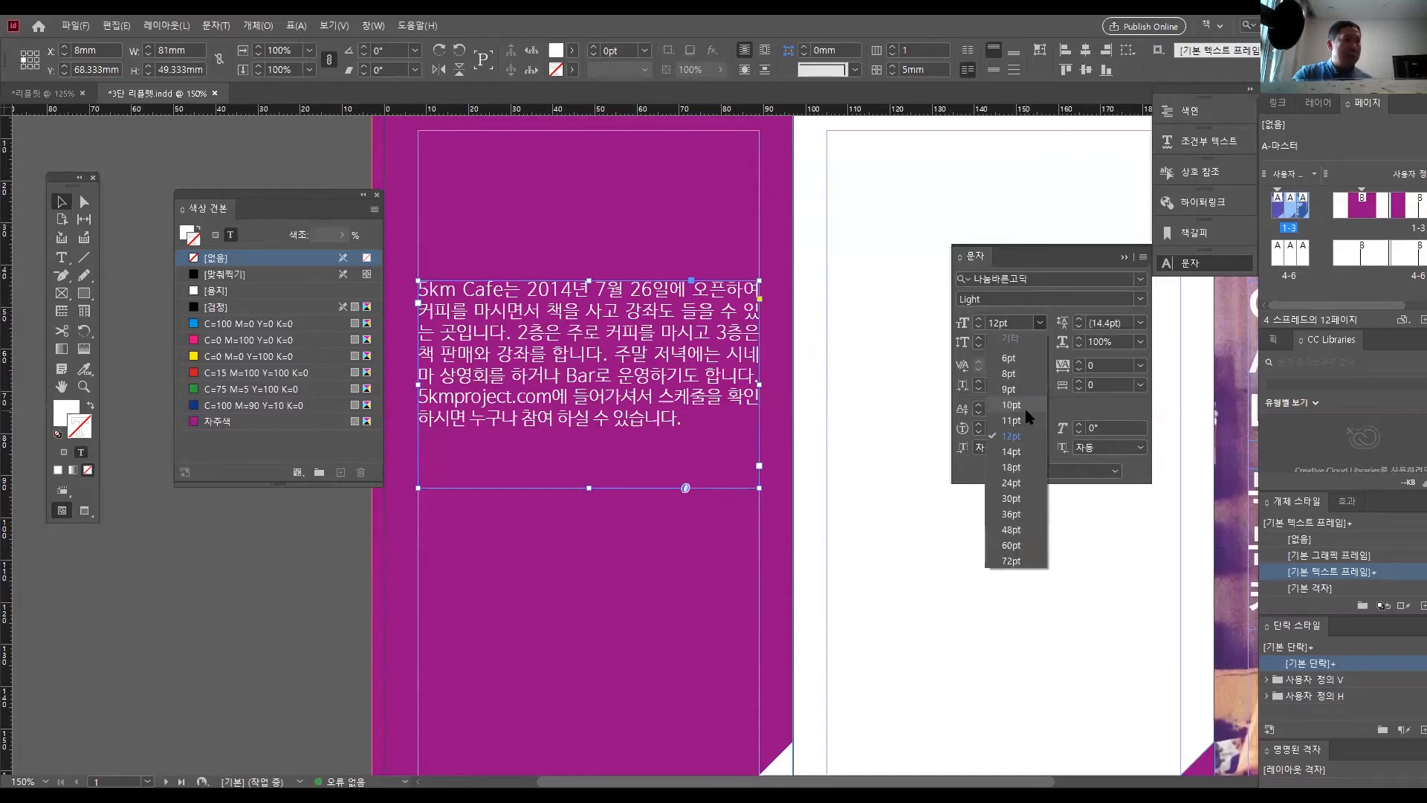
pyautogui.click(1024, 406)
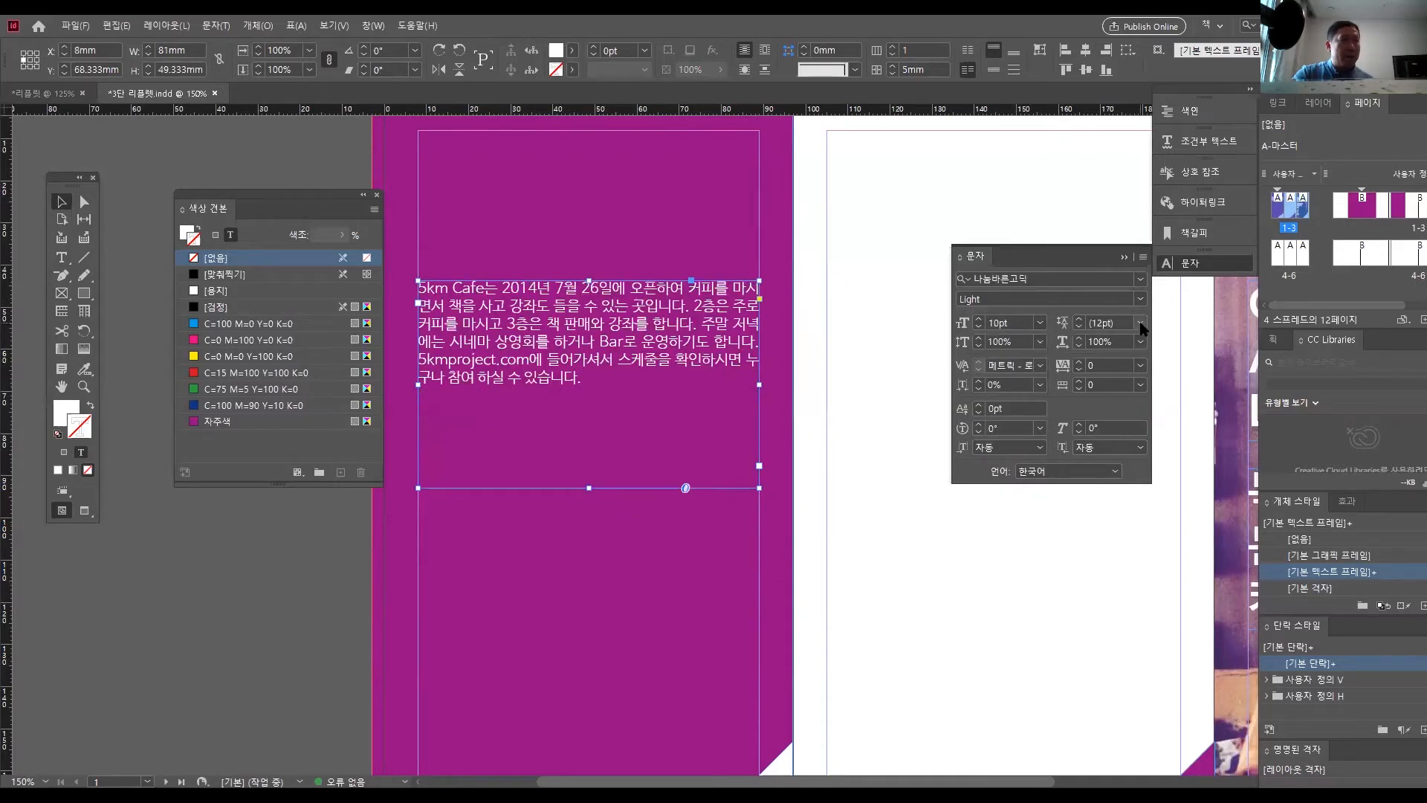
pyautogui.click(1140, 323)
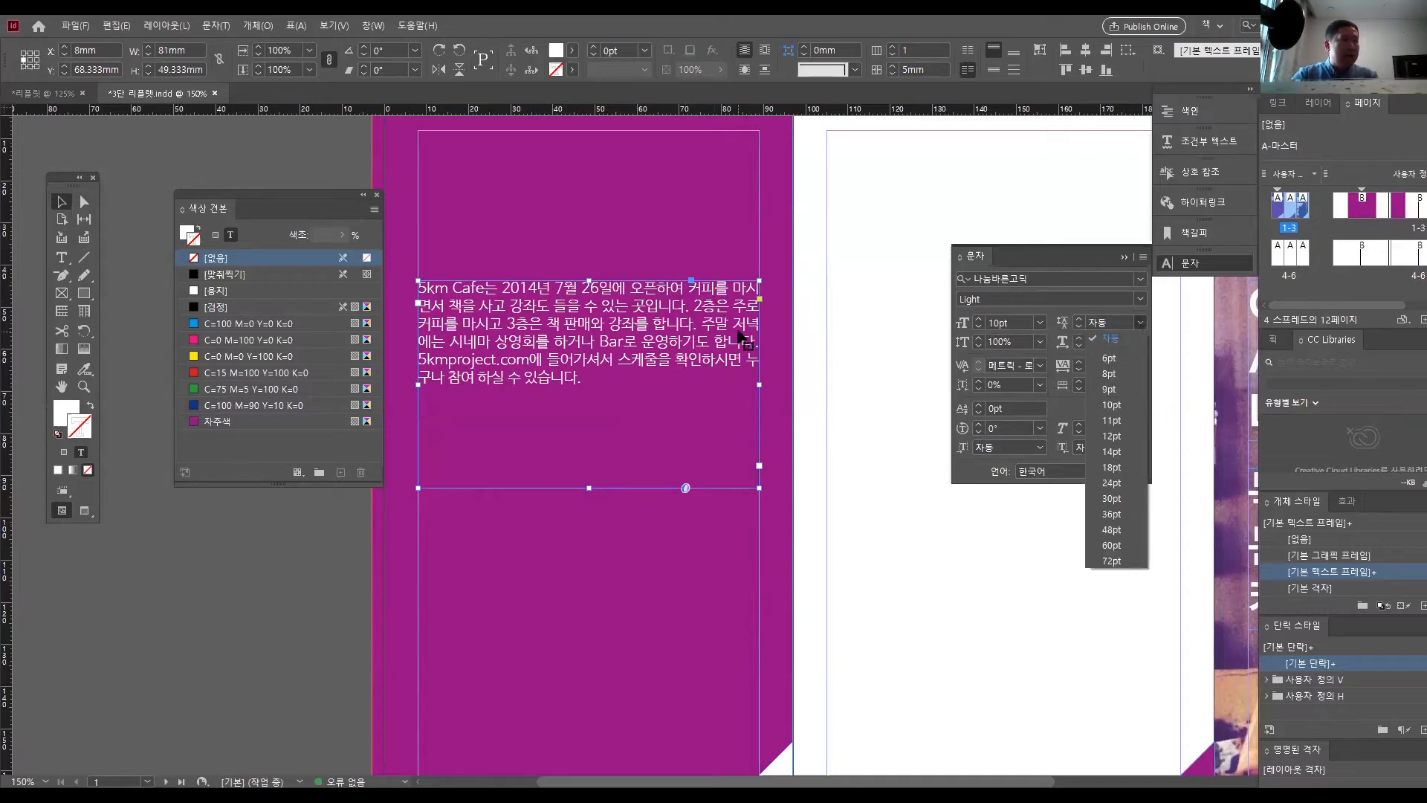
pyautogui.click(1112, 467)
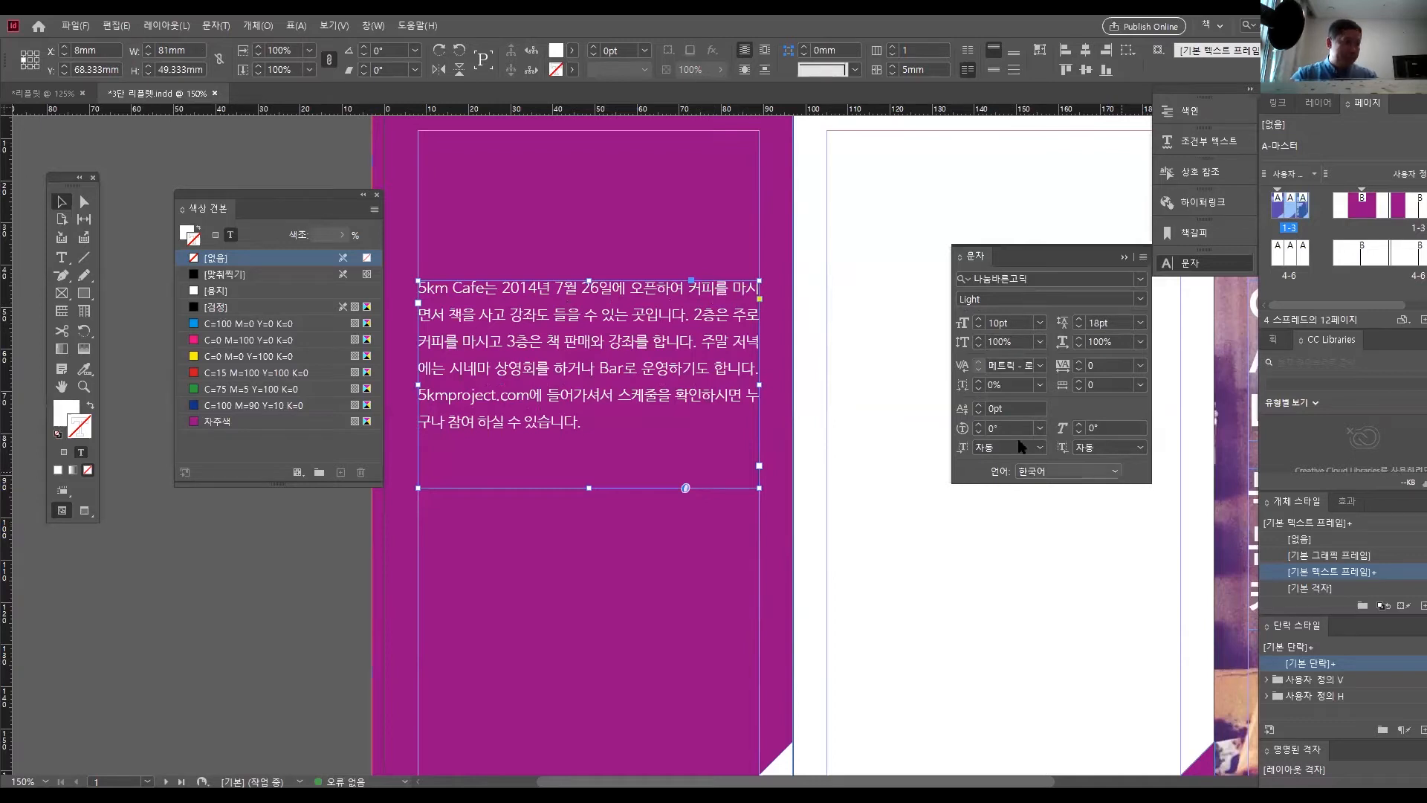
# - Set the 5km Cafe paragraph's tracking to -40, trying the preset -25 first
pyautogui.hotkey('ctrl', '=')
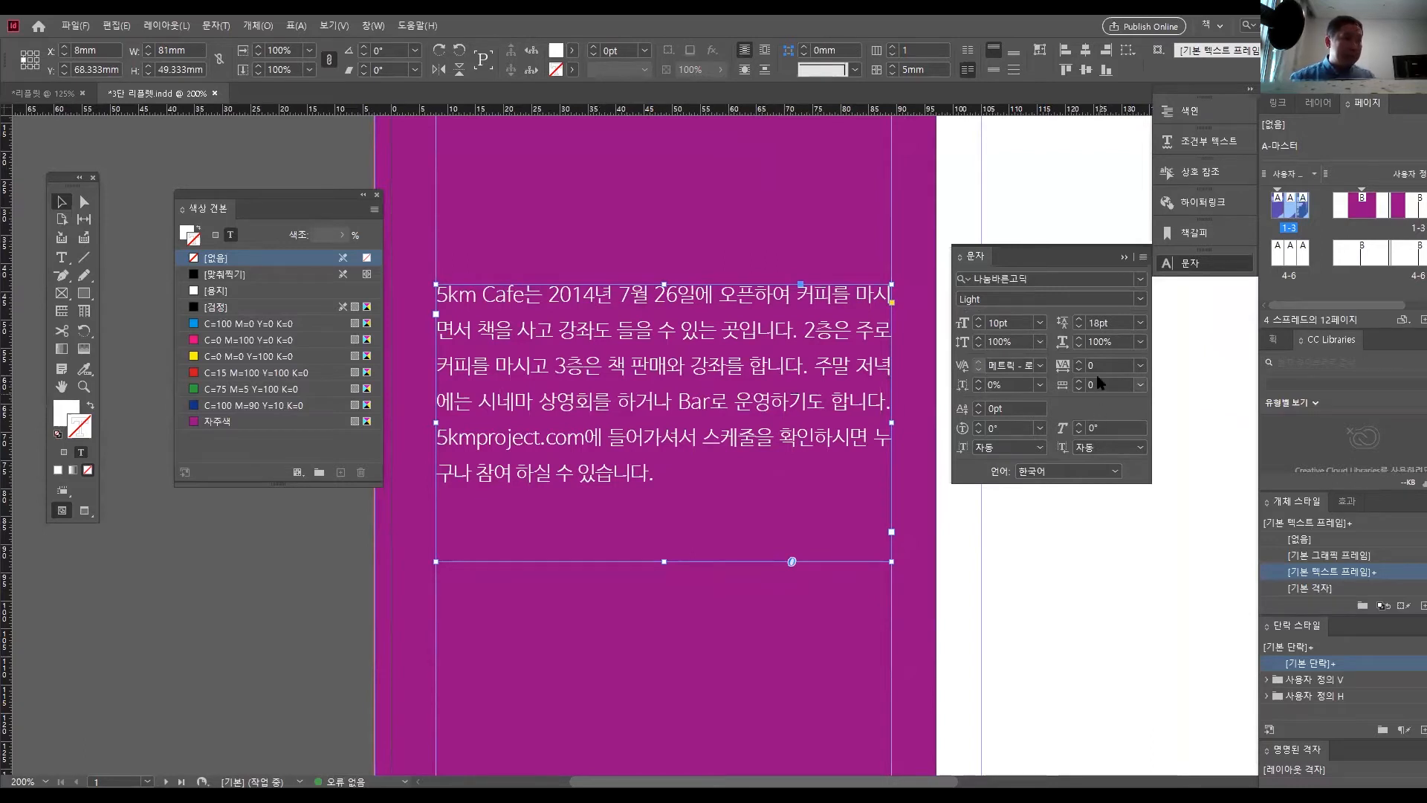
pyautogui.click(1138, 366)
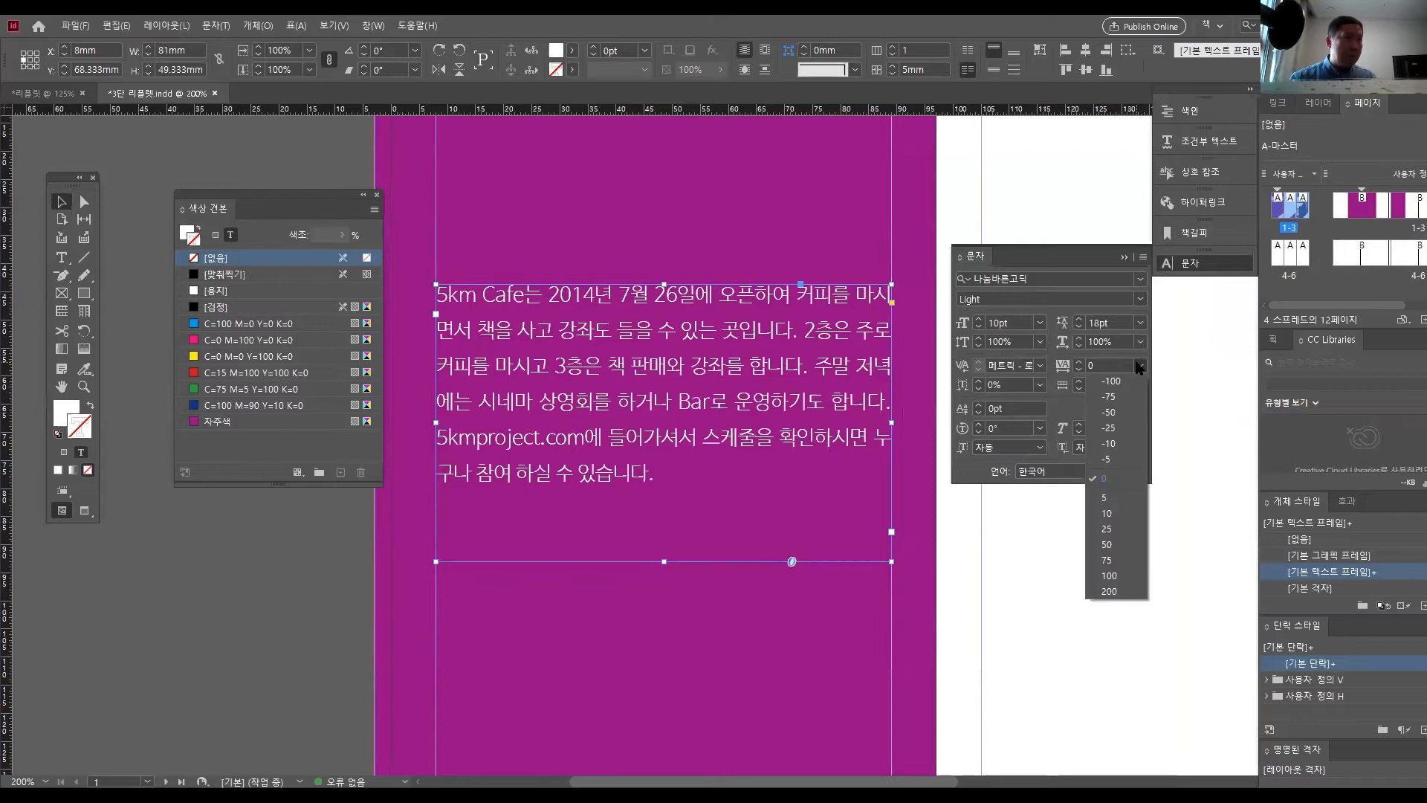
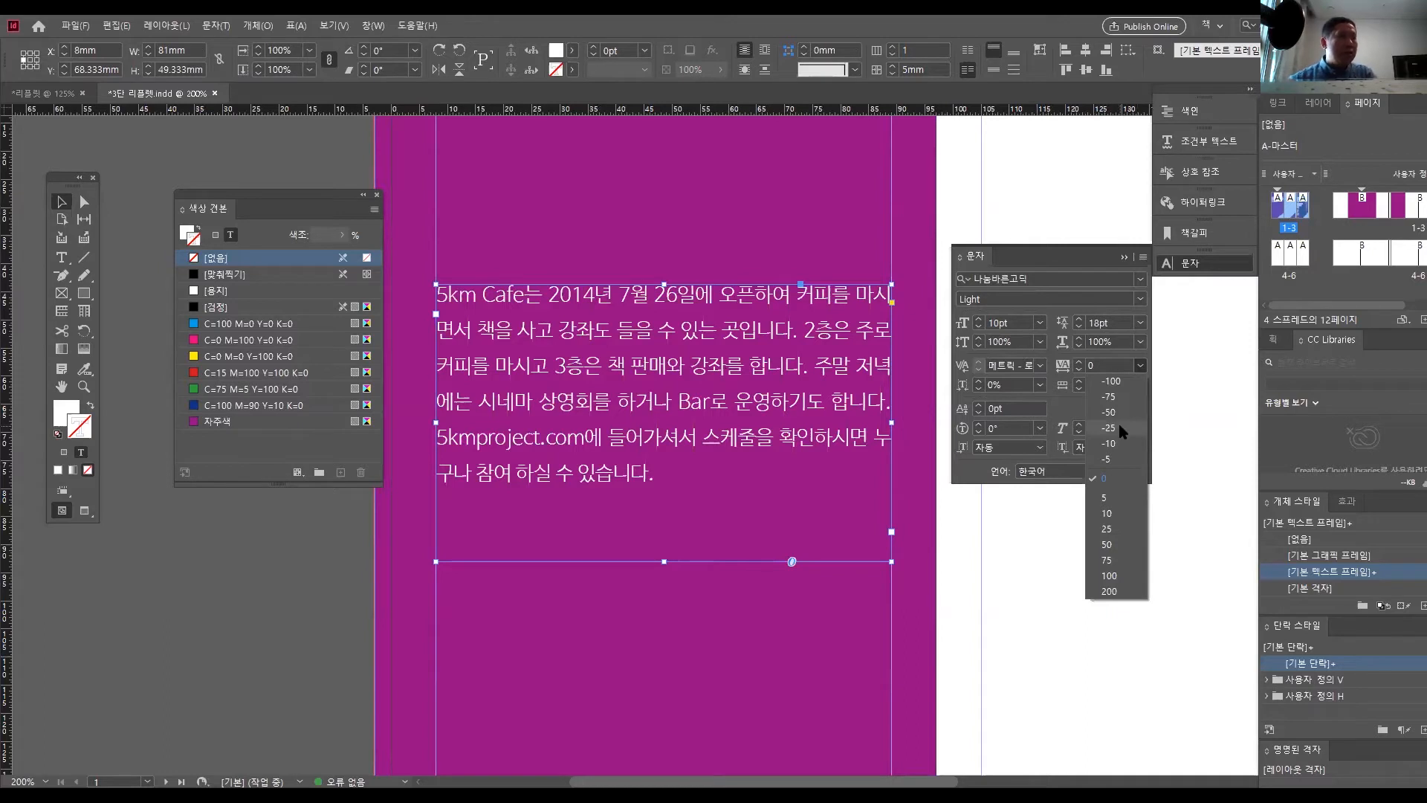
pyautogui.click(1119, 427)
pyautogui.click(1106, 366)
pyautogui.write('-40')
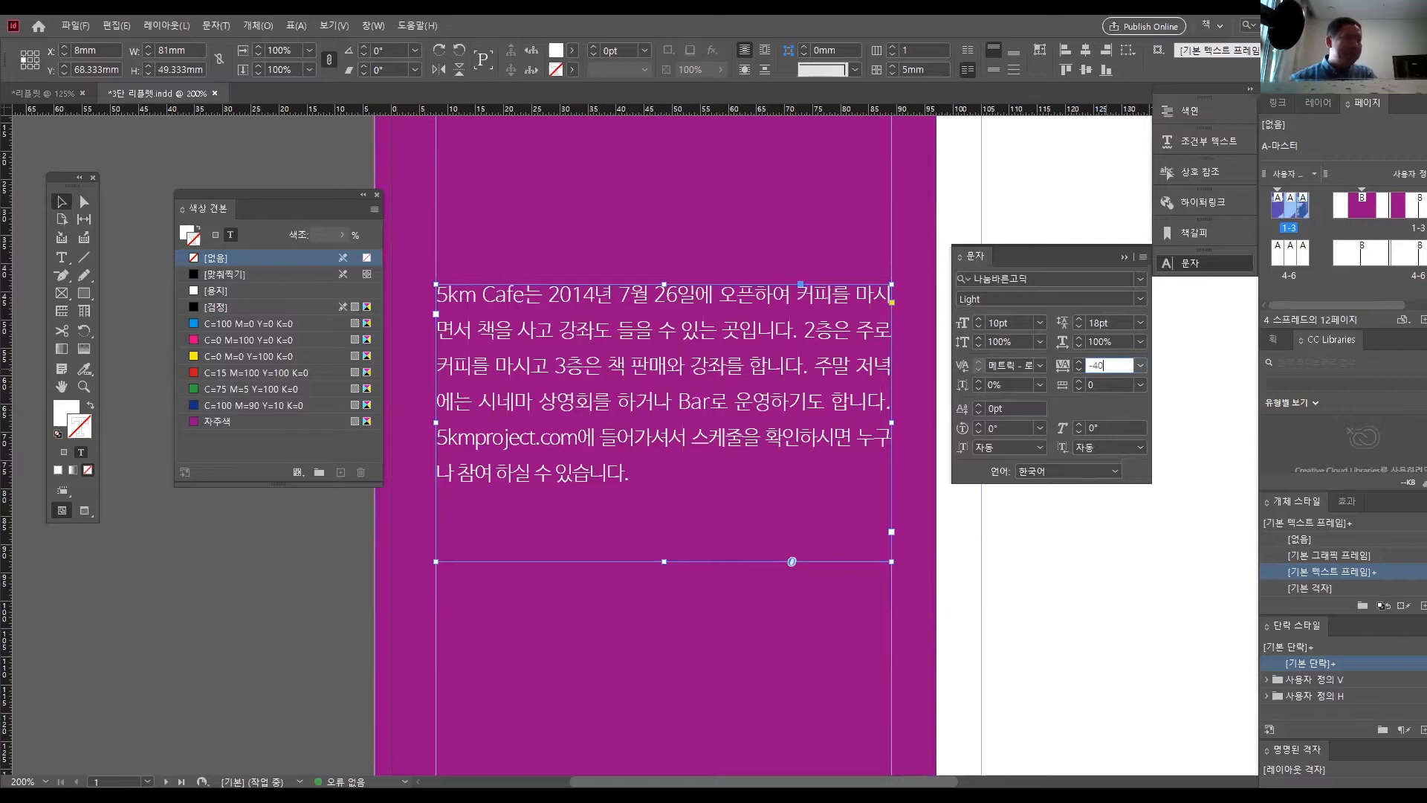
pyautogui.press('Return')
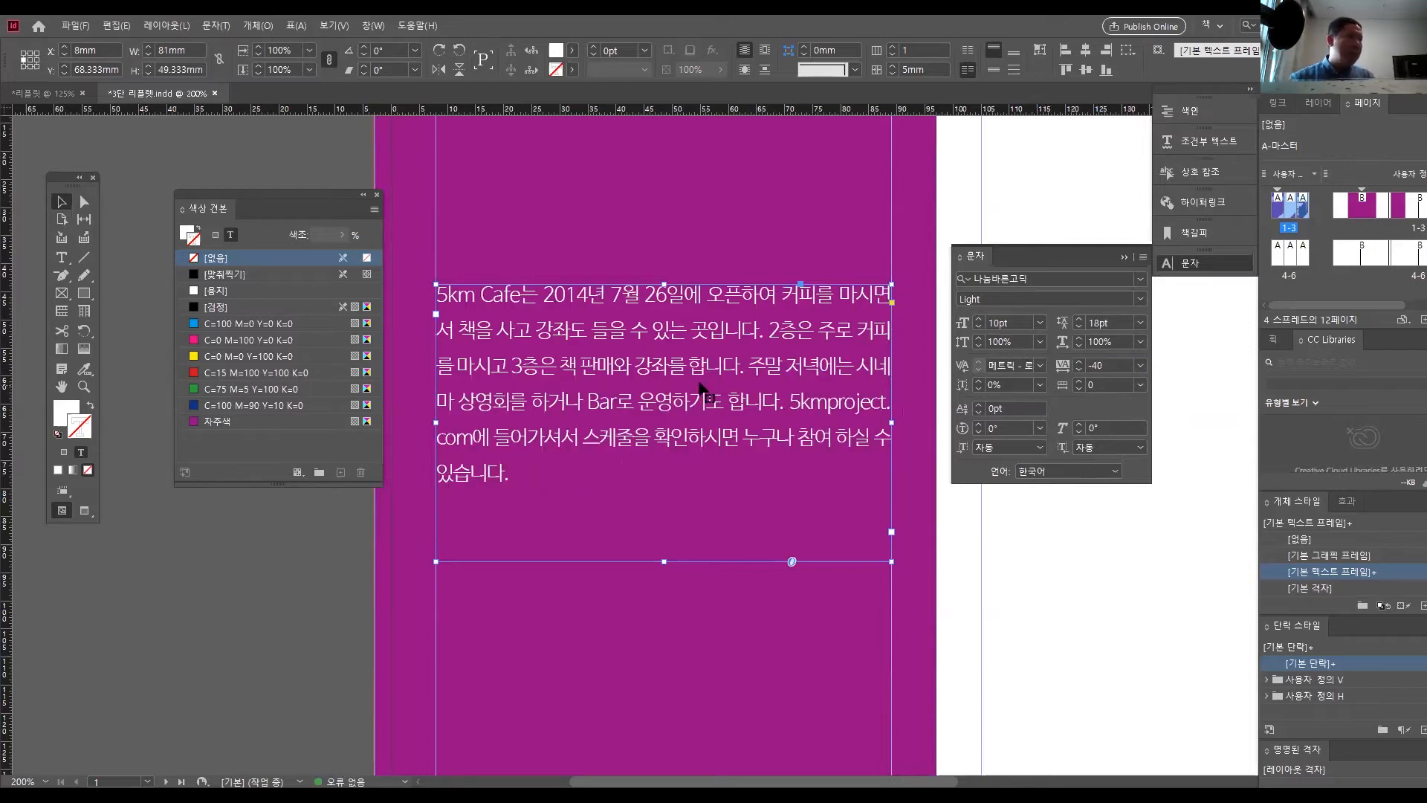
# - Move the swatches off the start of the paragraph, try 90% horizontal scale on its text, and set it to 95%
pyautogui.hotkey('ctrl', '=')
pyautogui.hotkey('ctrl', '=')
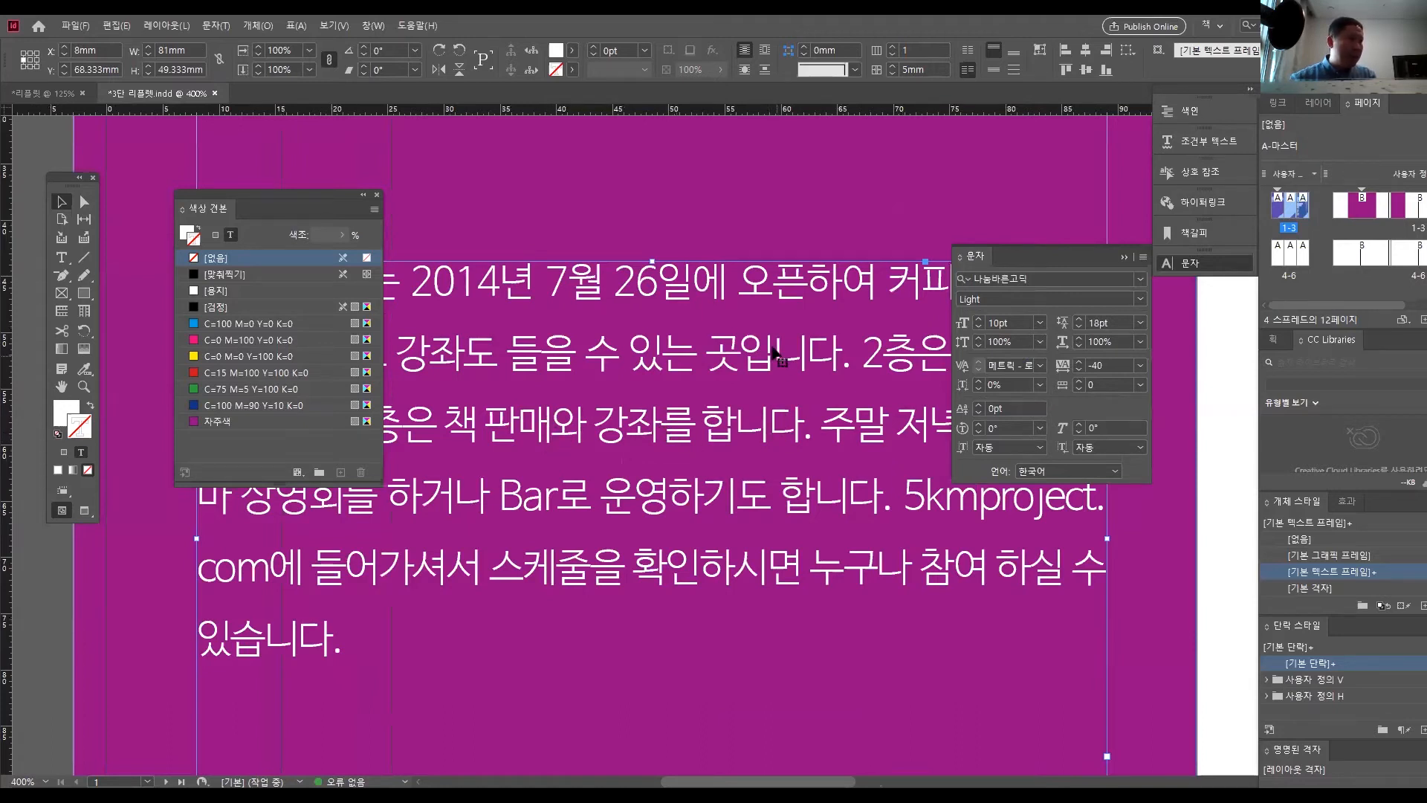
pyautogui.moveTo(306, 212); pyautogui.dragTo(160, 575)
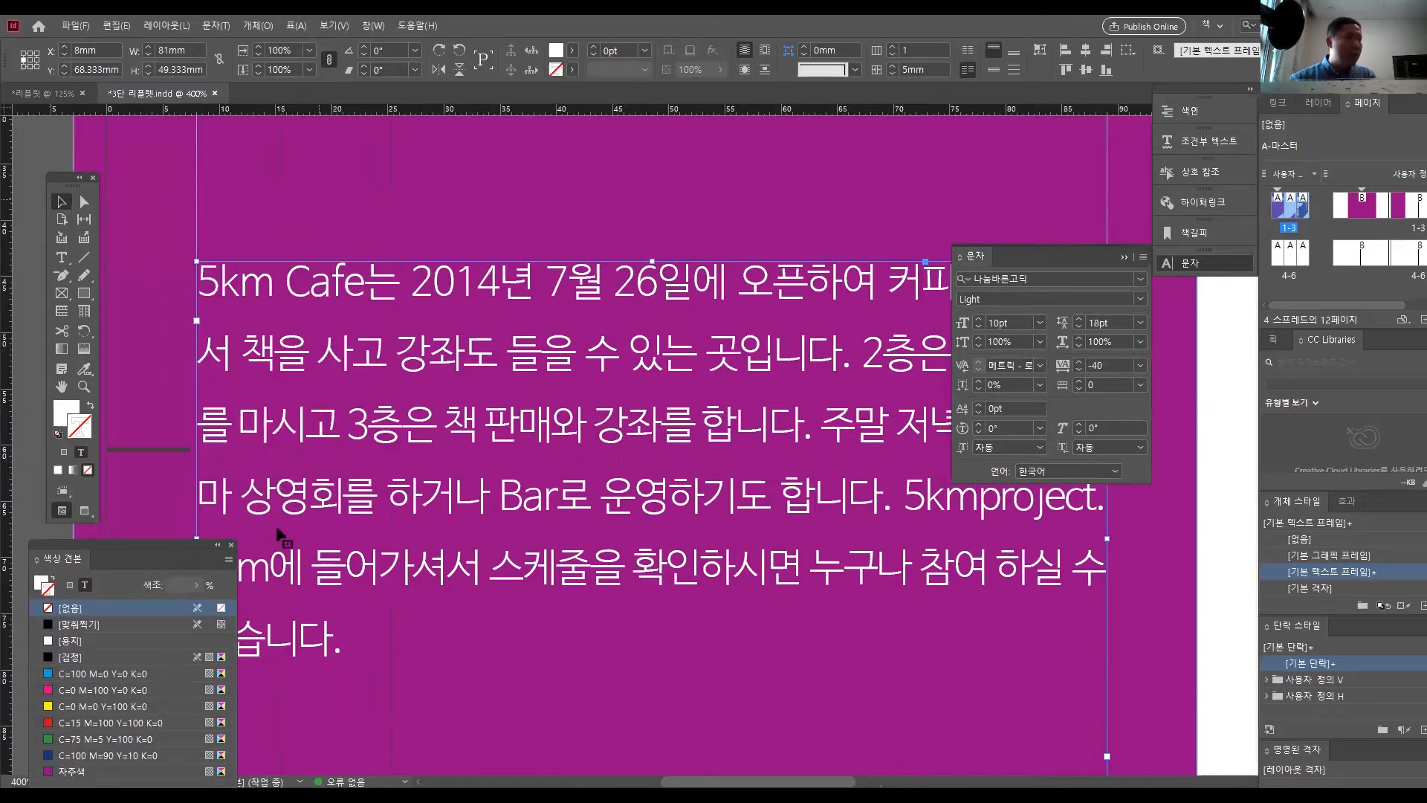
pyautogui.click(1119, 341)
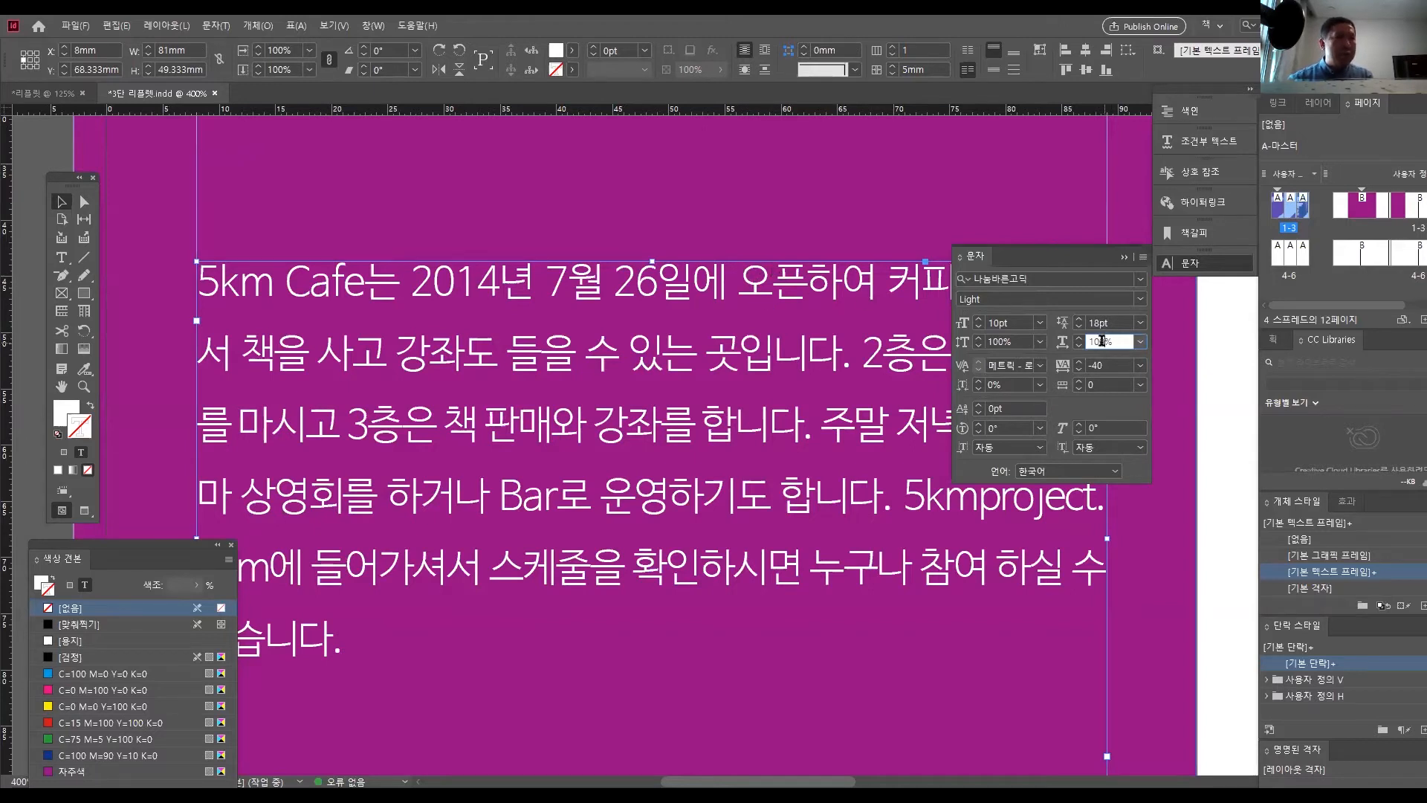
pyautogui.click(1141, 342)
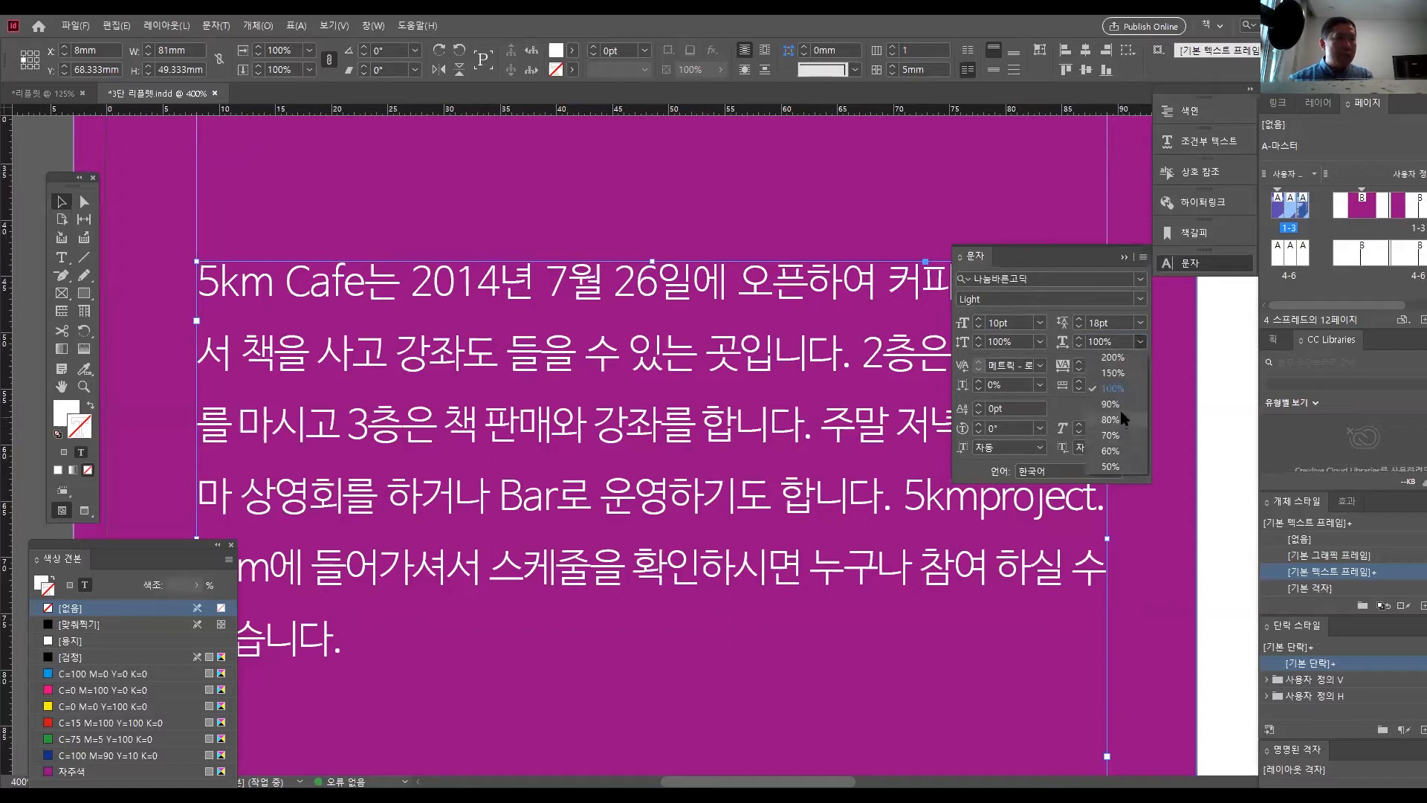
pyautogui.click(1121, 405)
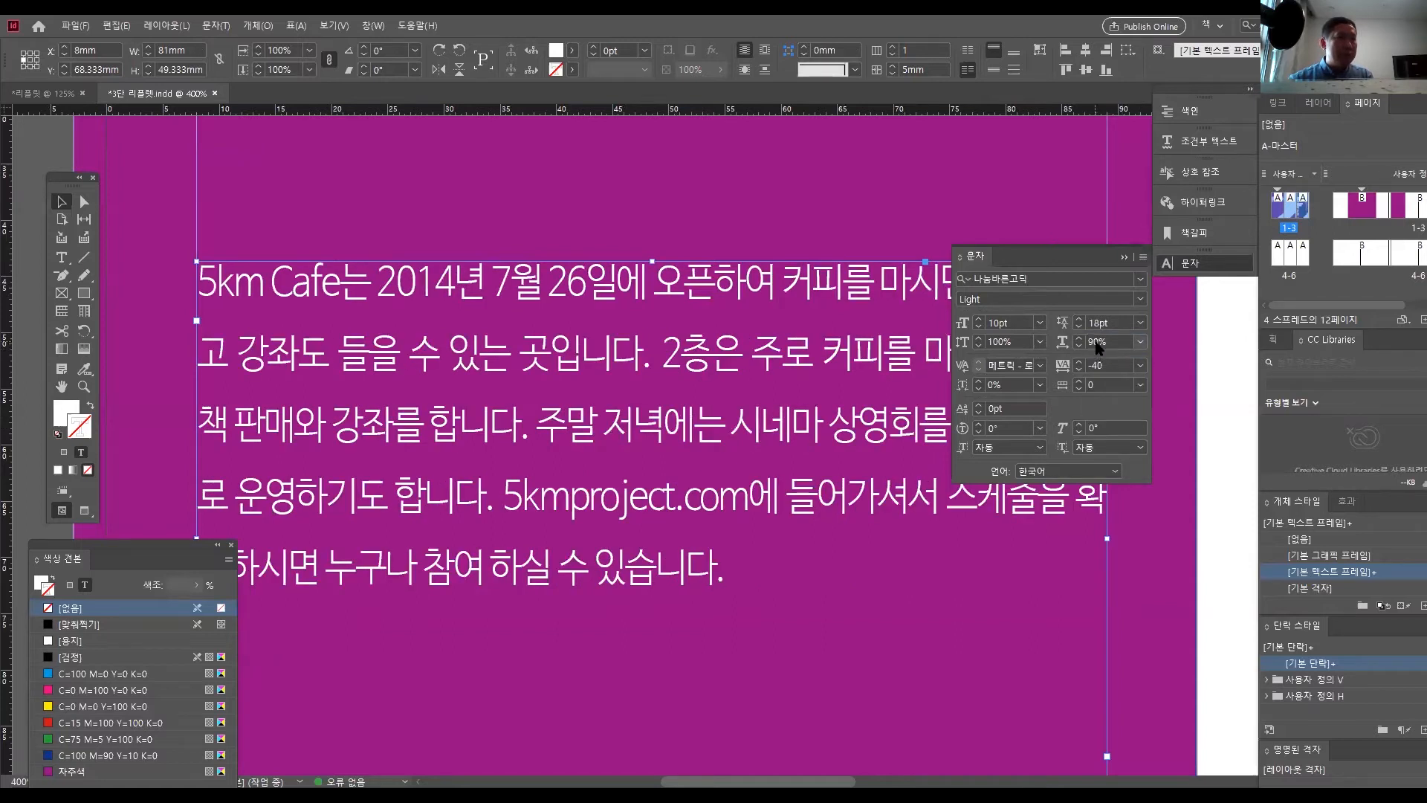
pyautogui.moveTo(1097, 342); pyautogui.dragTo(1087, 344)
pyautogui.write('95')
pyautogui.press('Return')
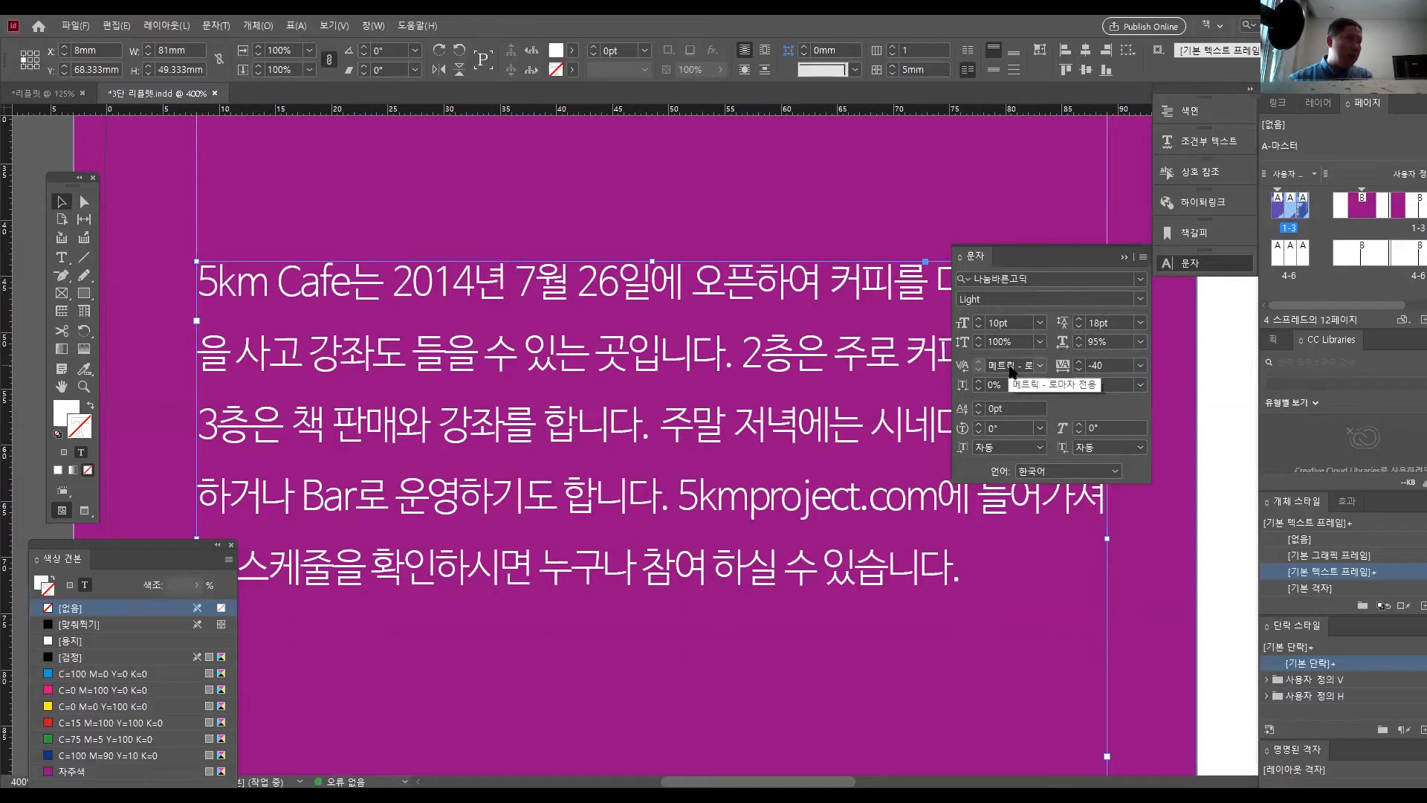
# - Try a kerning of 200 between 주 and 말 in the word 주말 and set it back to 0
pyautogui.click(63, 257)
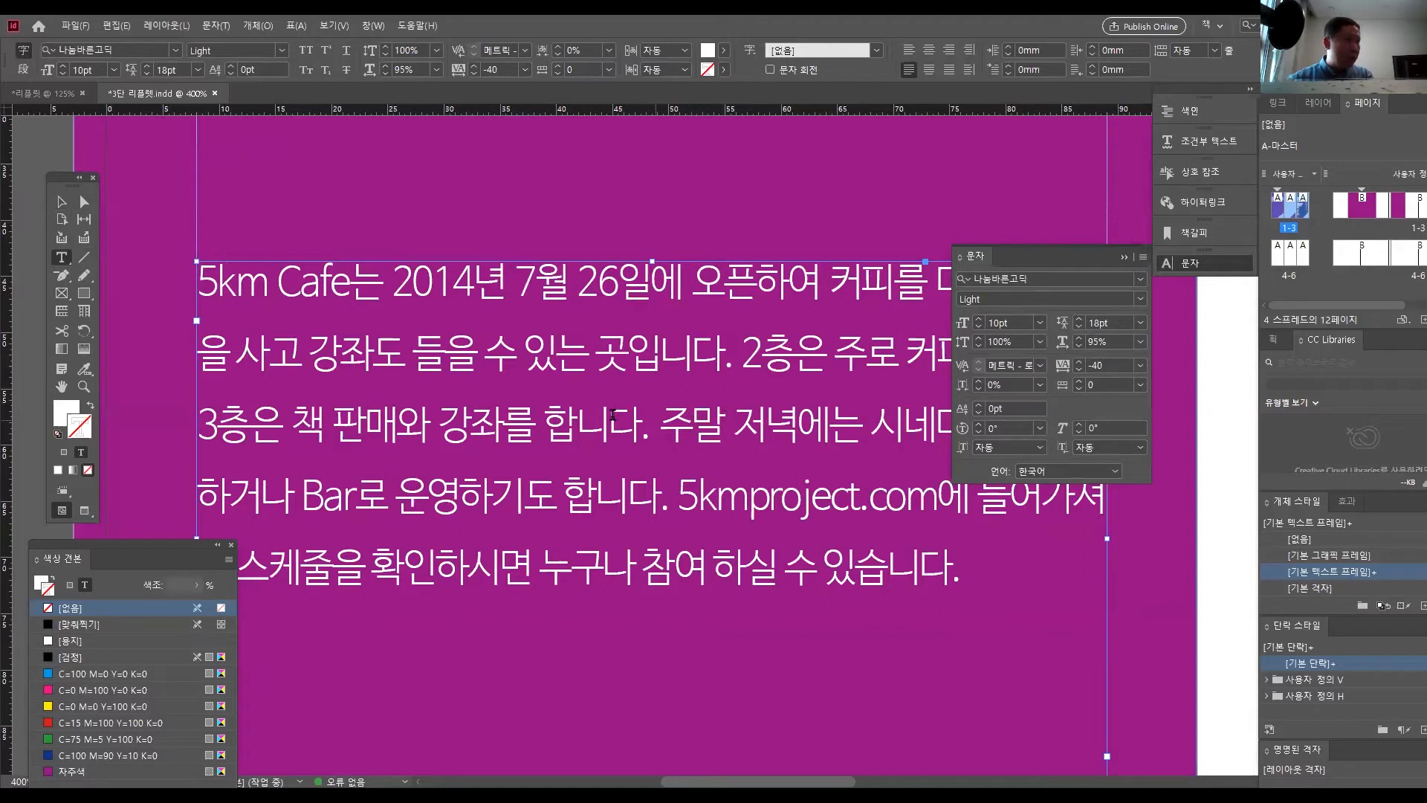
pyautogui.click(693, 420)
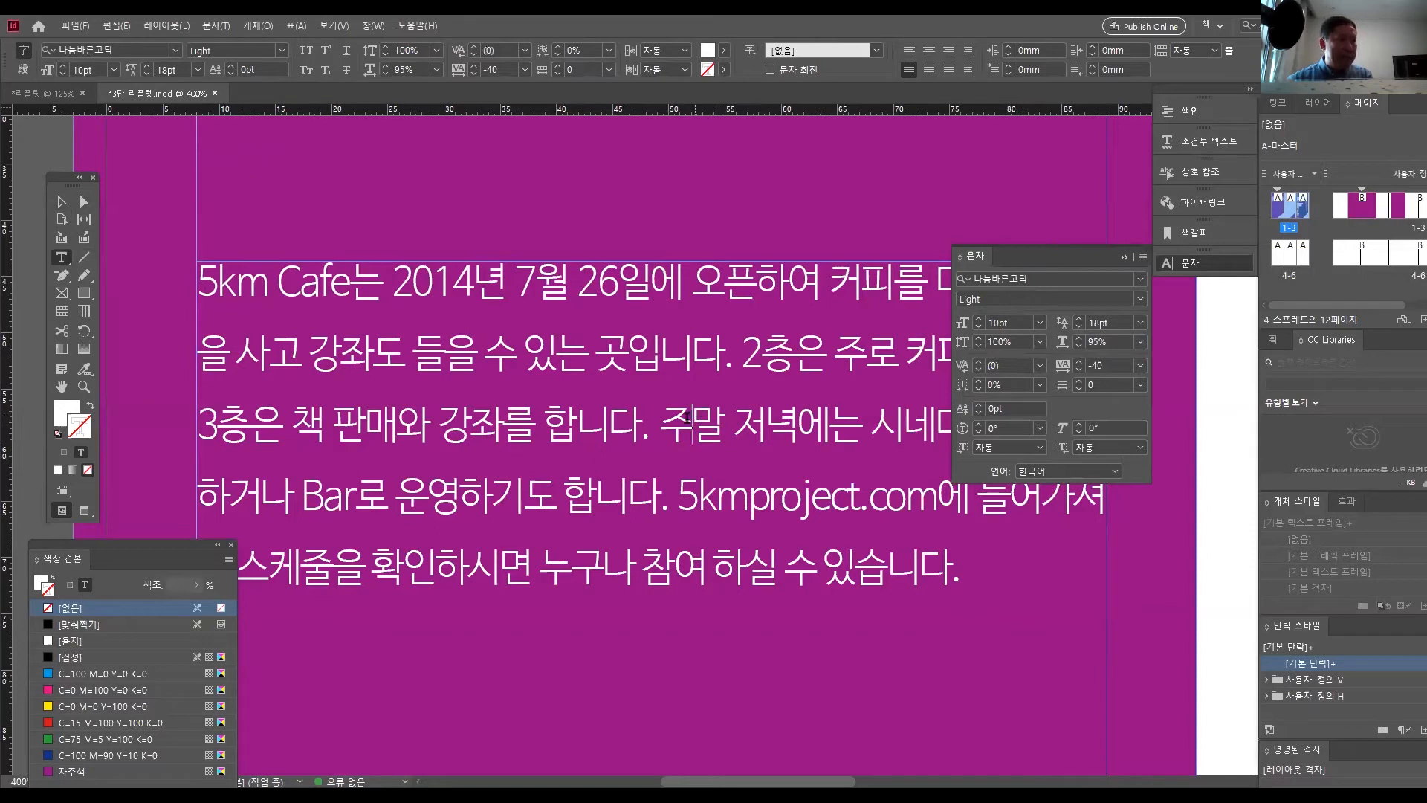
pyautogui.click(1038, 366)
pyautogui.click(1023, 643)
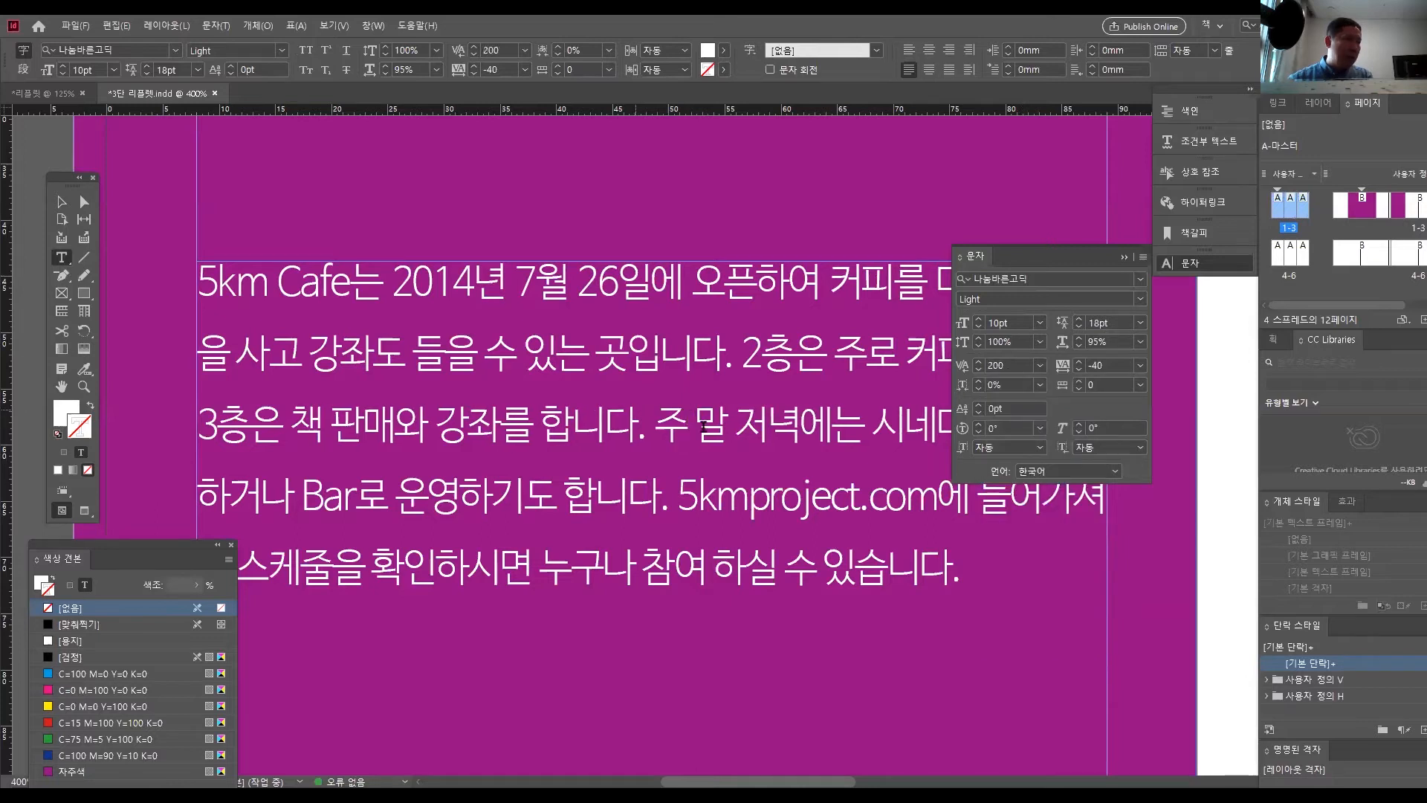
pyautogui.click(1039, 365)
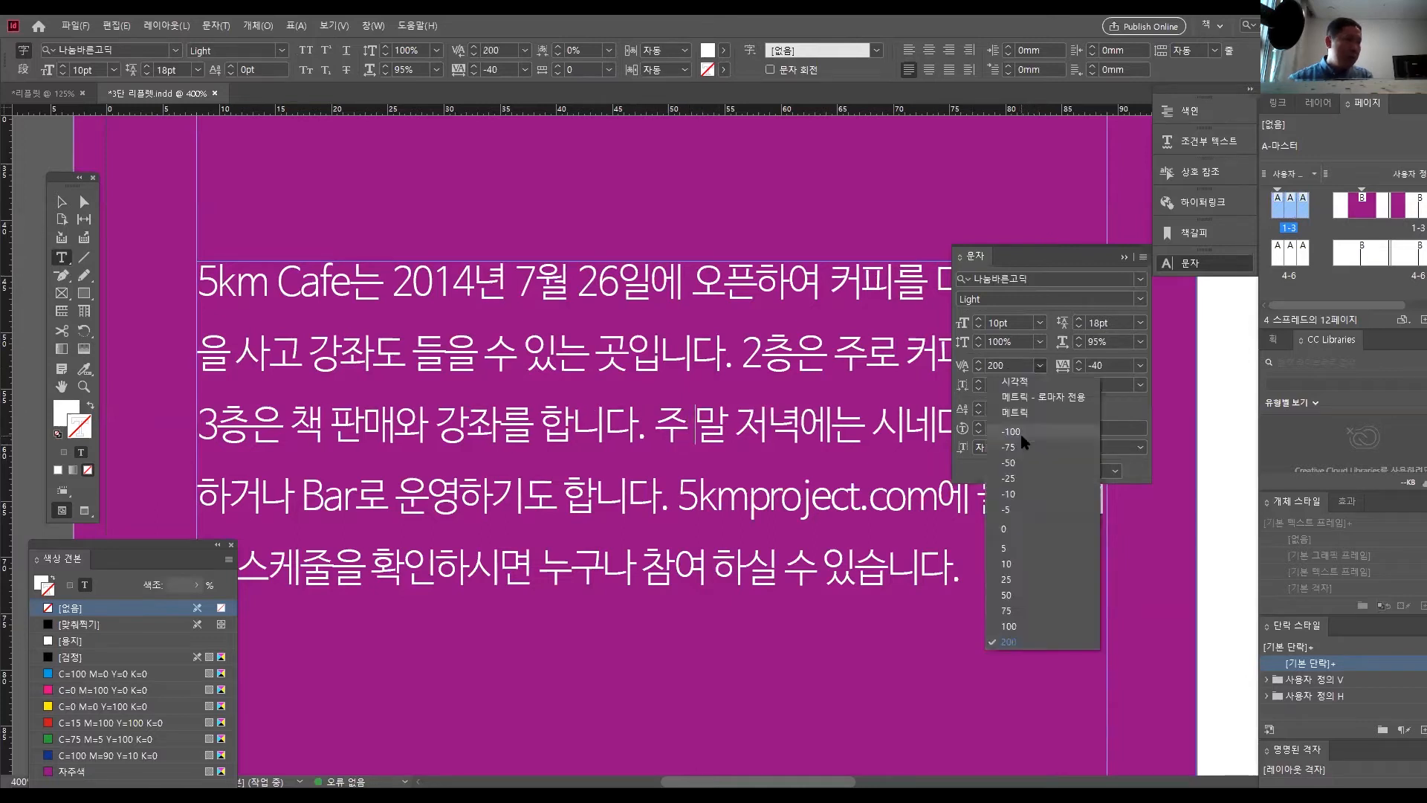
pyautogui.click(1011, 528)
pyautogui.press('Escape')
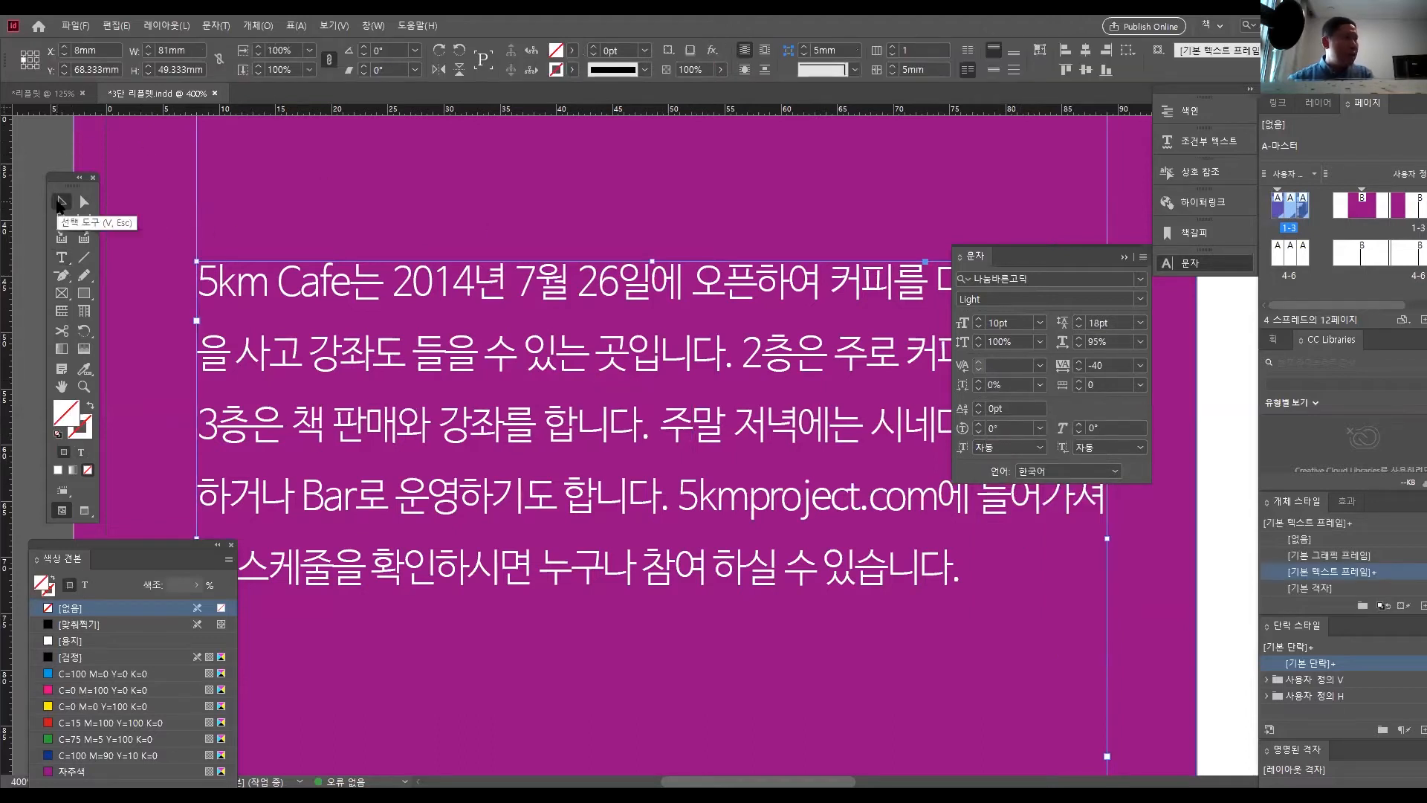
# - Compare 시각적 and 메트릭 kerning on the whole 5km Cafe paragraph and apply 시각적
pyautogui.click(1040, 385)
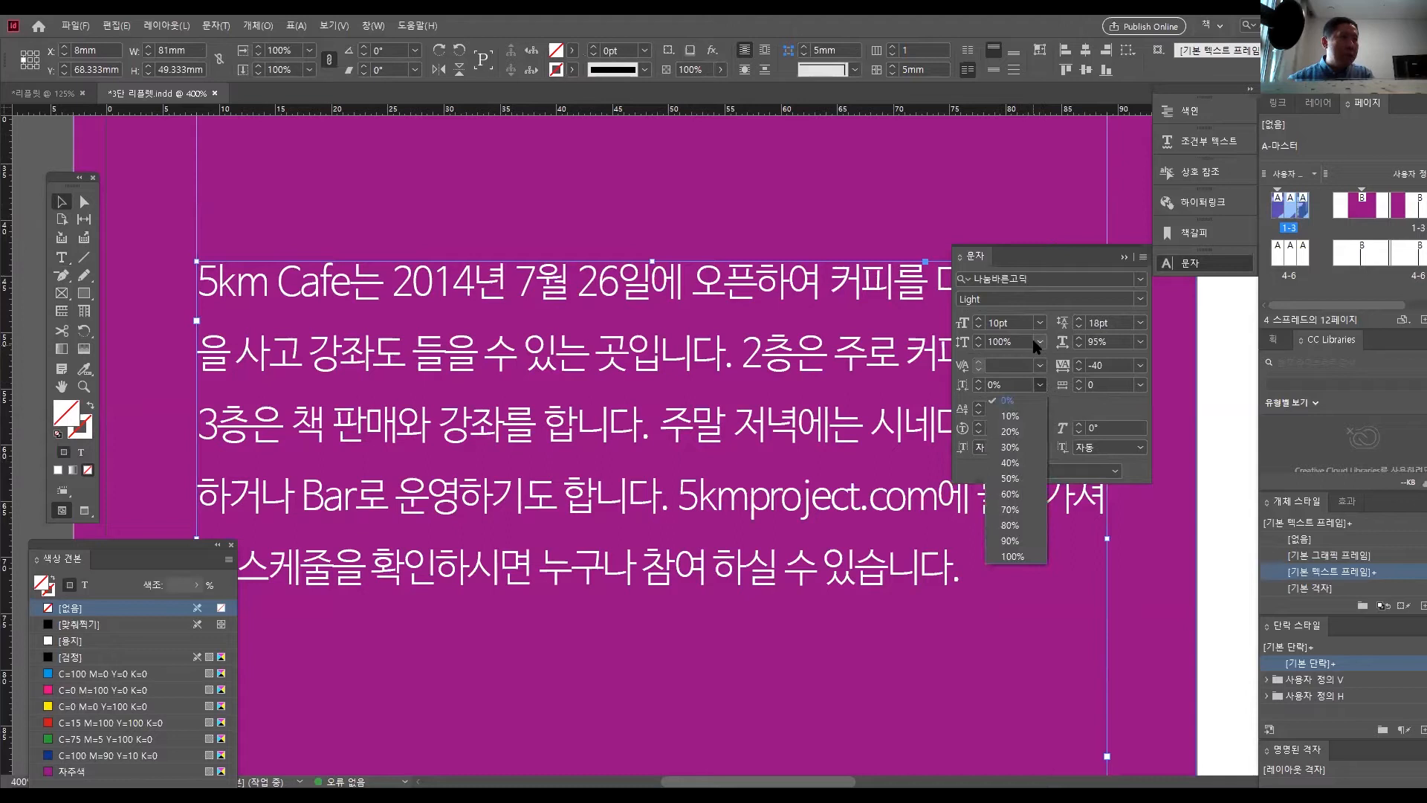
pyautogui.click(1040, 365)
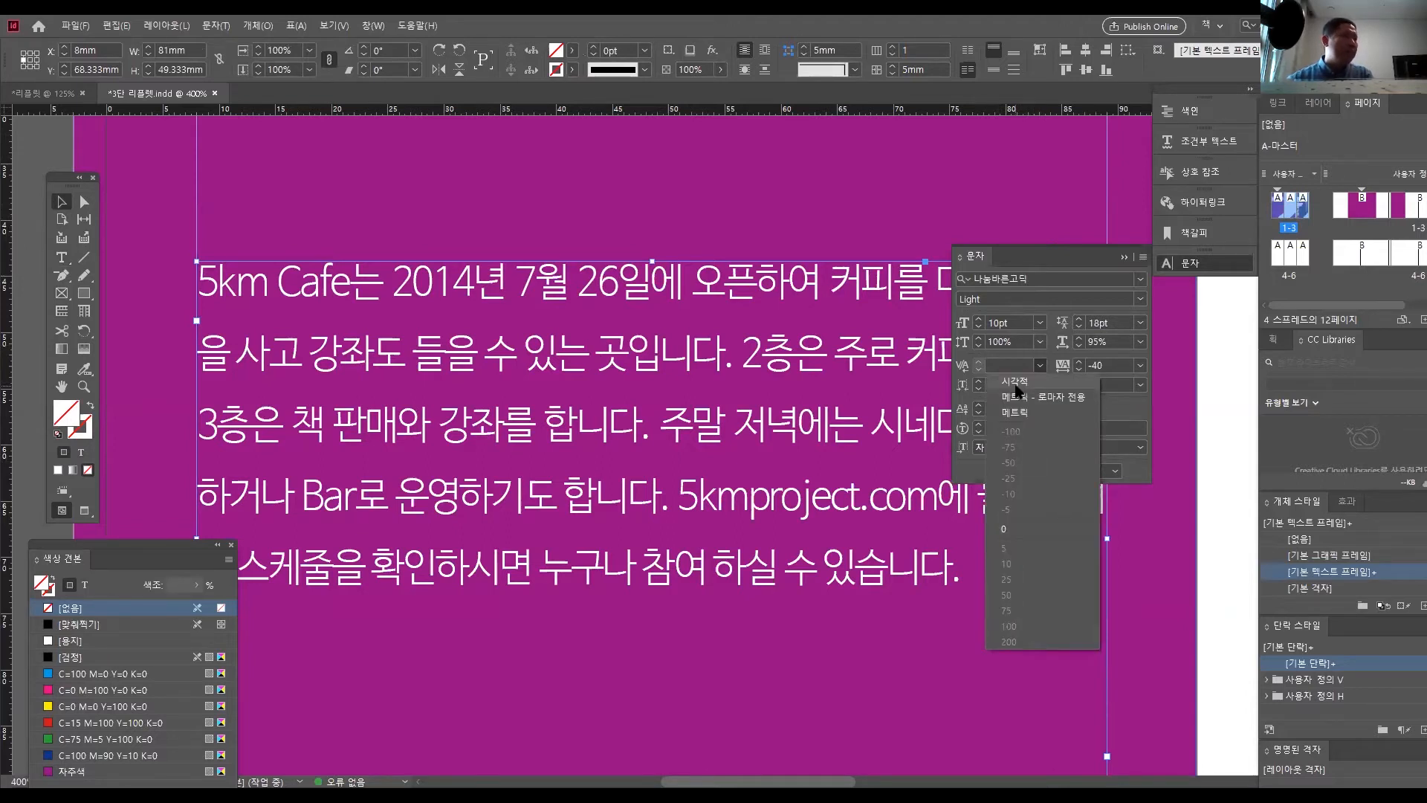
pyautogui.click(1015, 384)
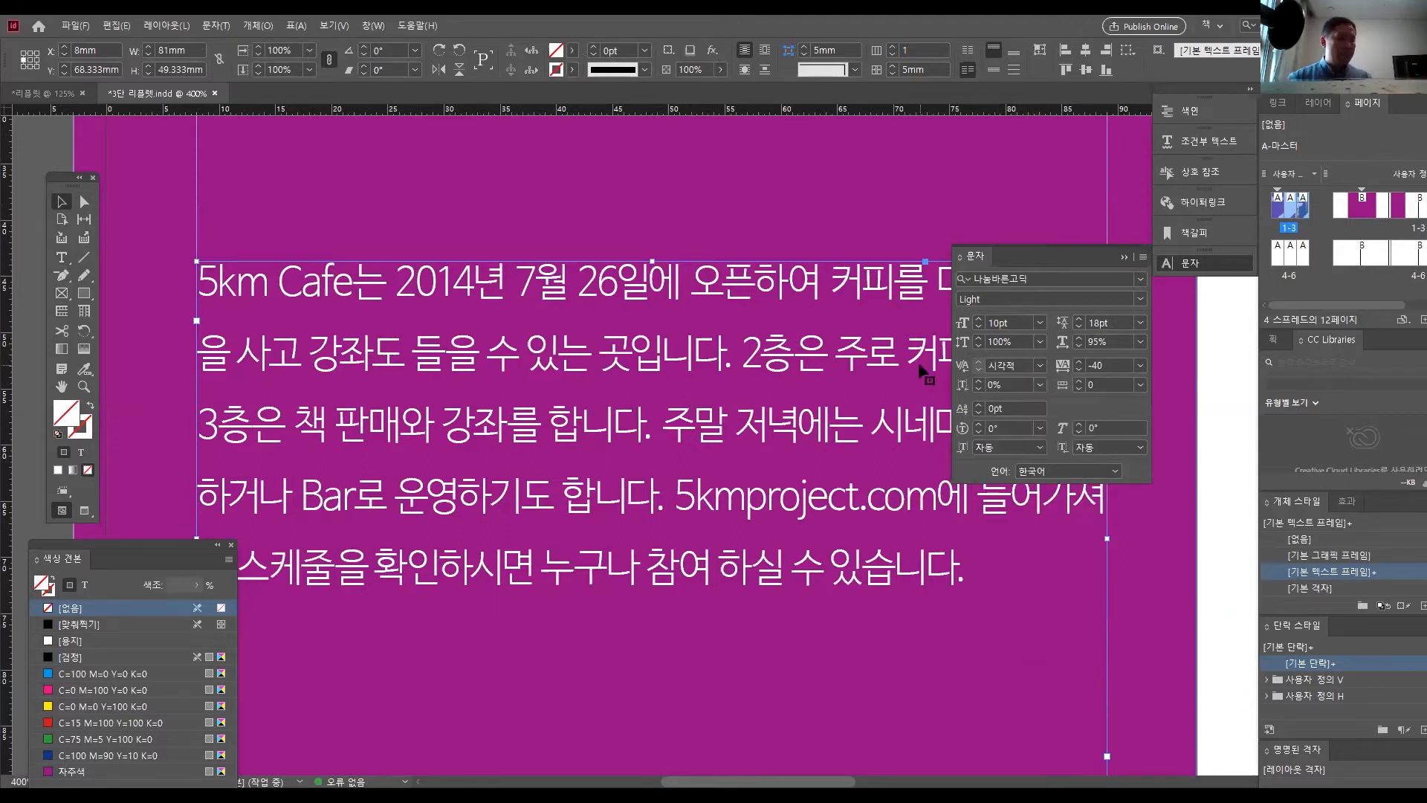
pyautogui.click(1041, 367)
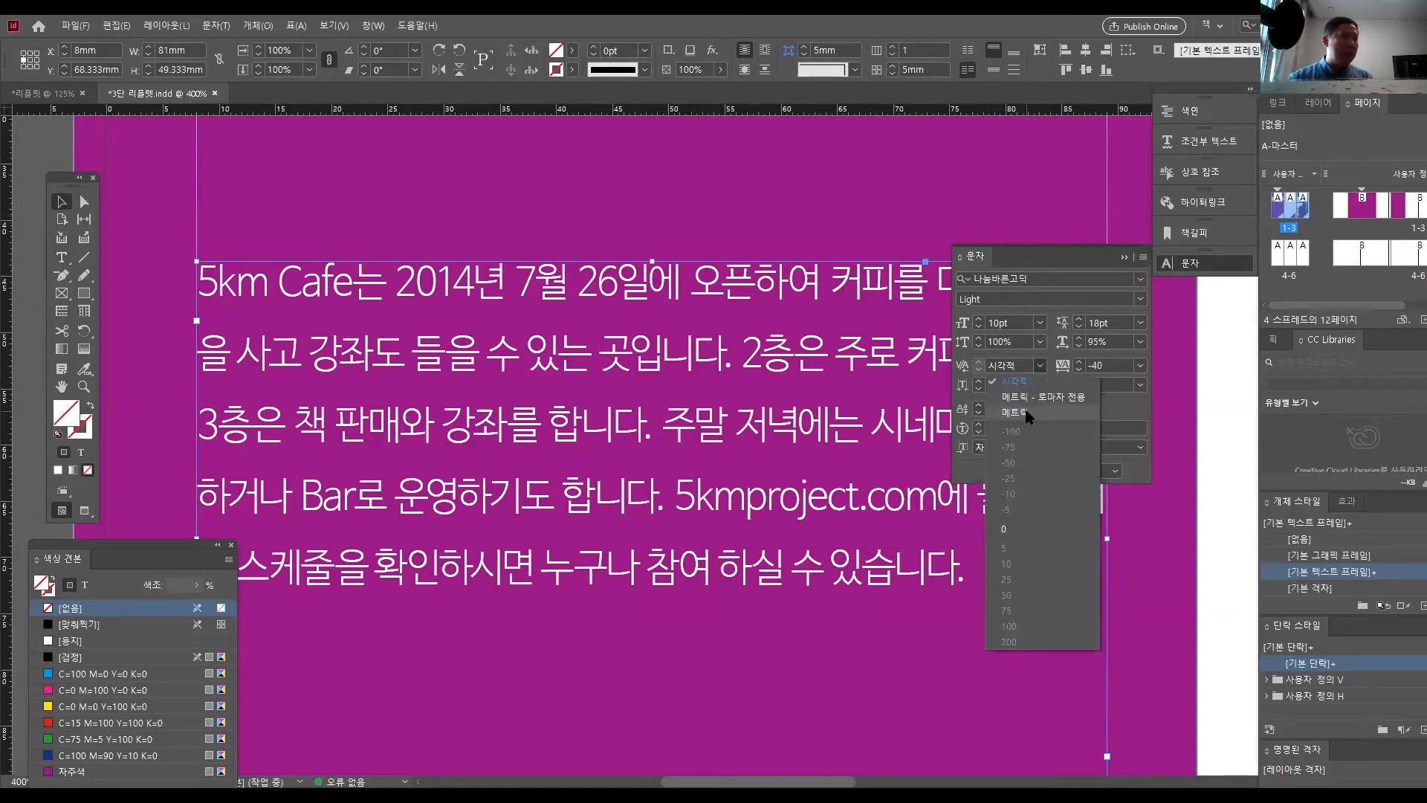
pyautogui.click(1029, 414)
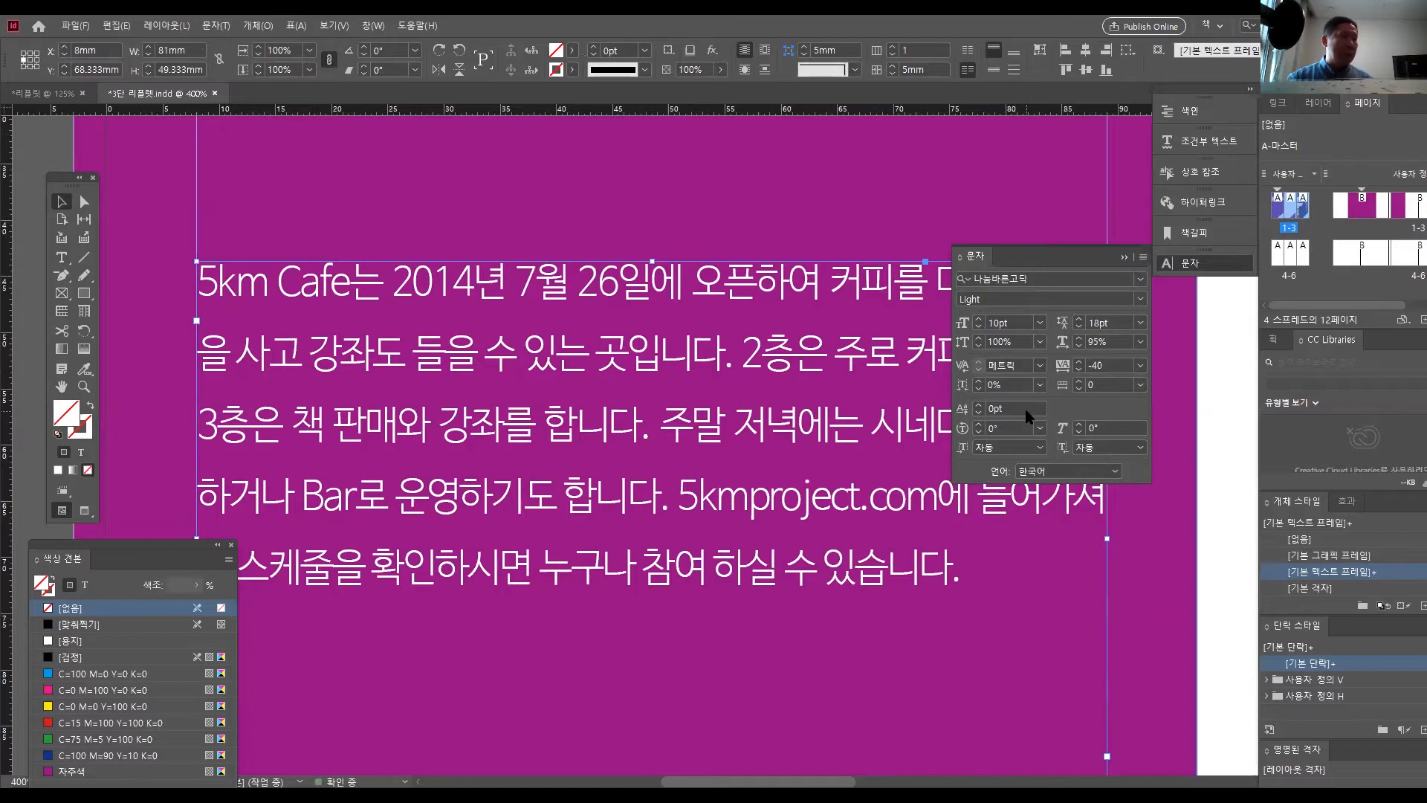
pyautogui.click(1040, 366)
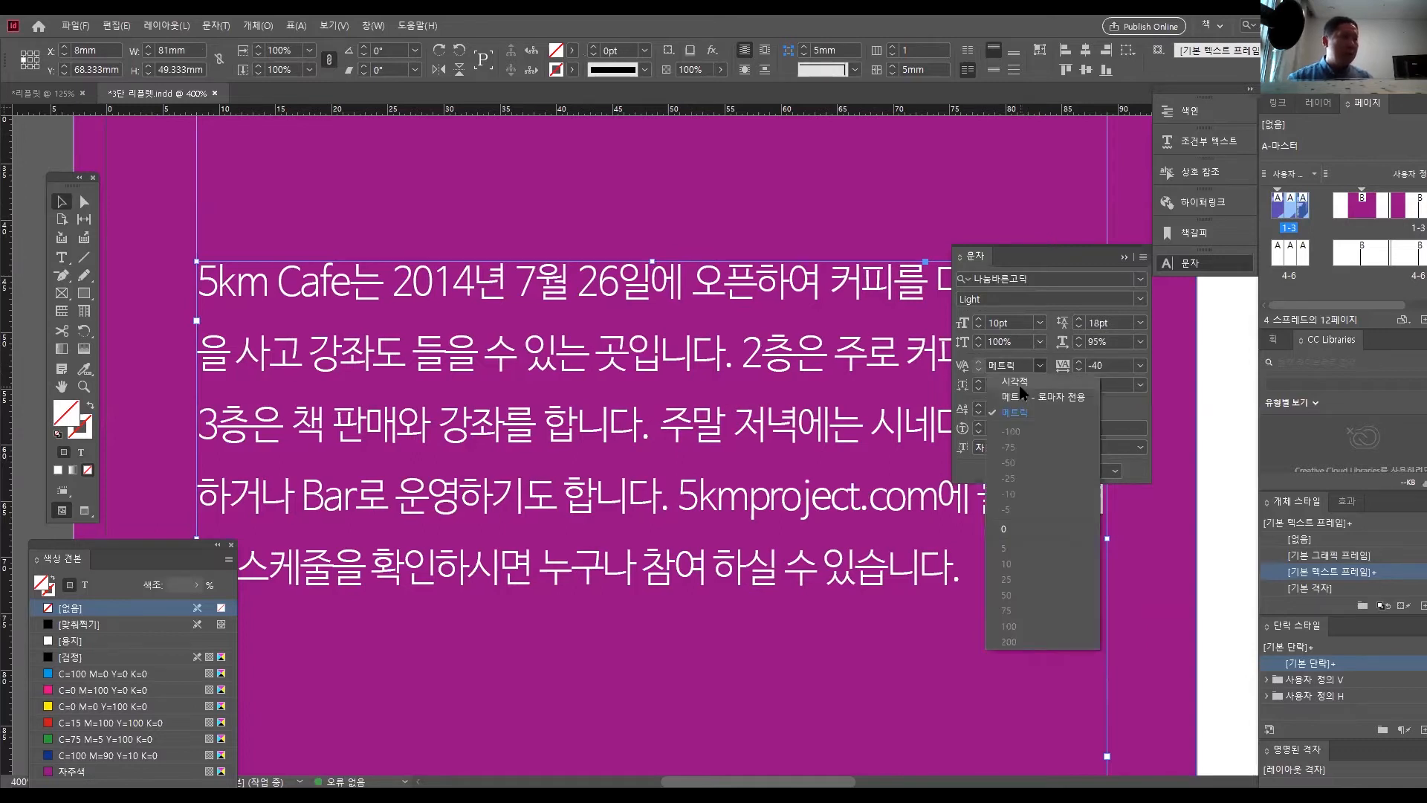
pyautogui.click(1021, 384)
# - Add a text frame about 29.8 by 11.8 mm above the 5km Cafe paragraph containing the text VAIO
pyautogui.hotkey('ctrl', '-')
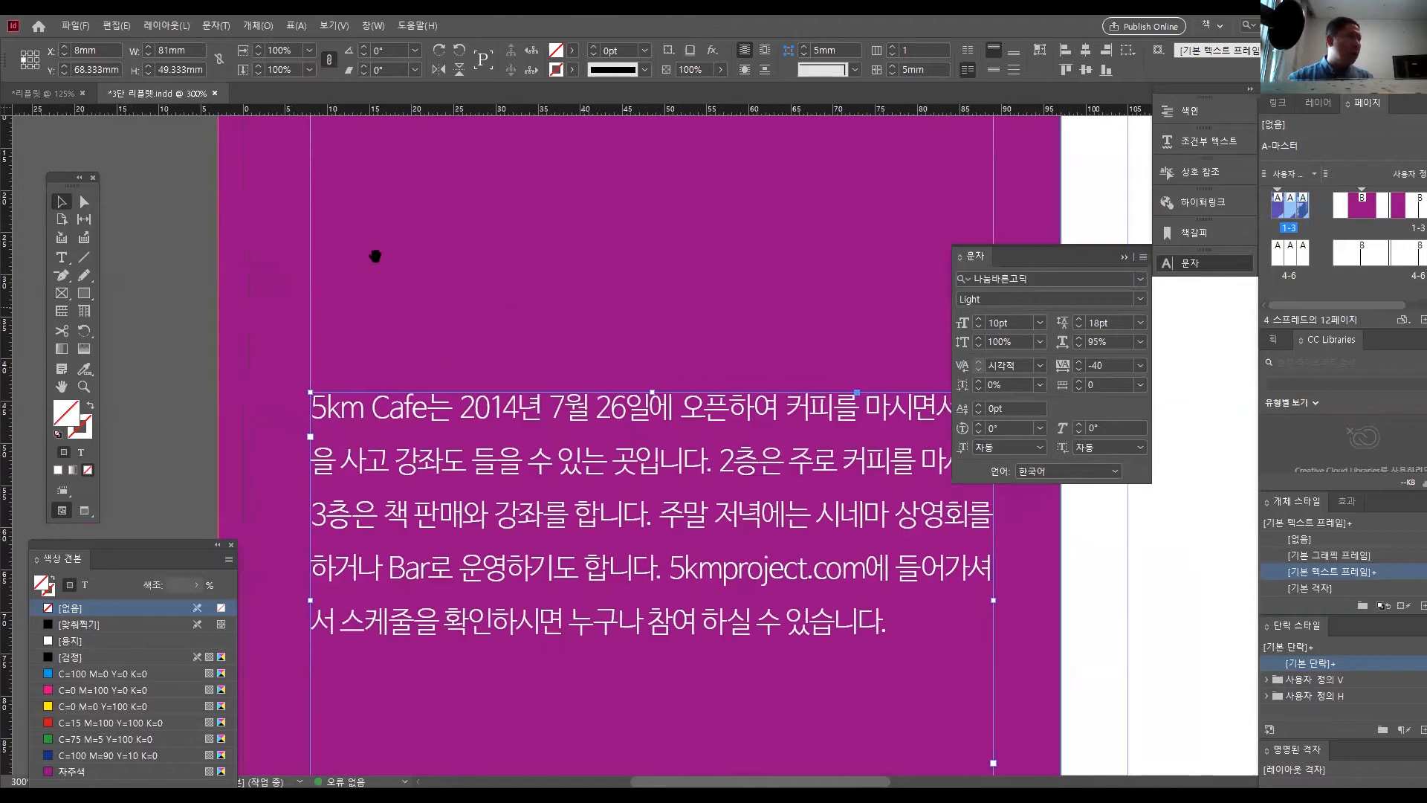
pyautogui.click(58, 259)
pyautogui.moveTo(395, 231); pyautogui.dragTo(646, 329)
pyautogui.write('VAIO')
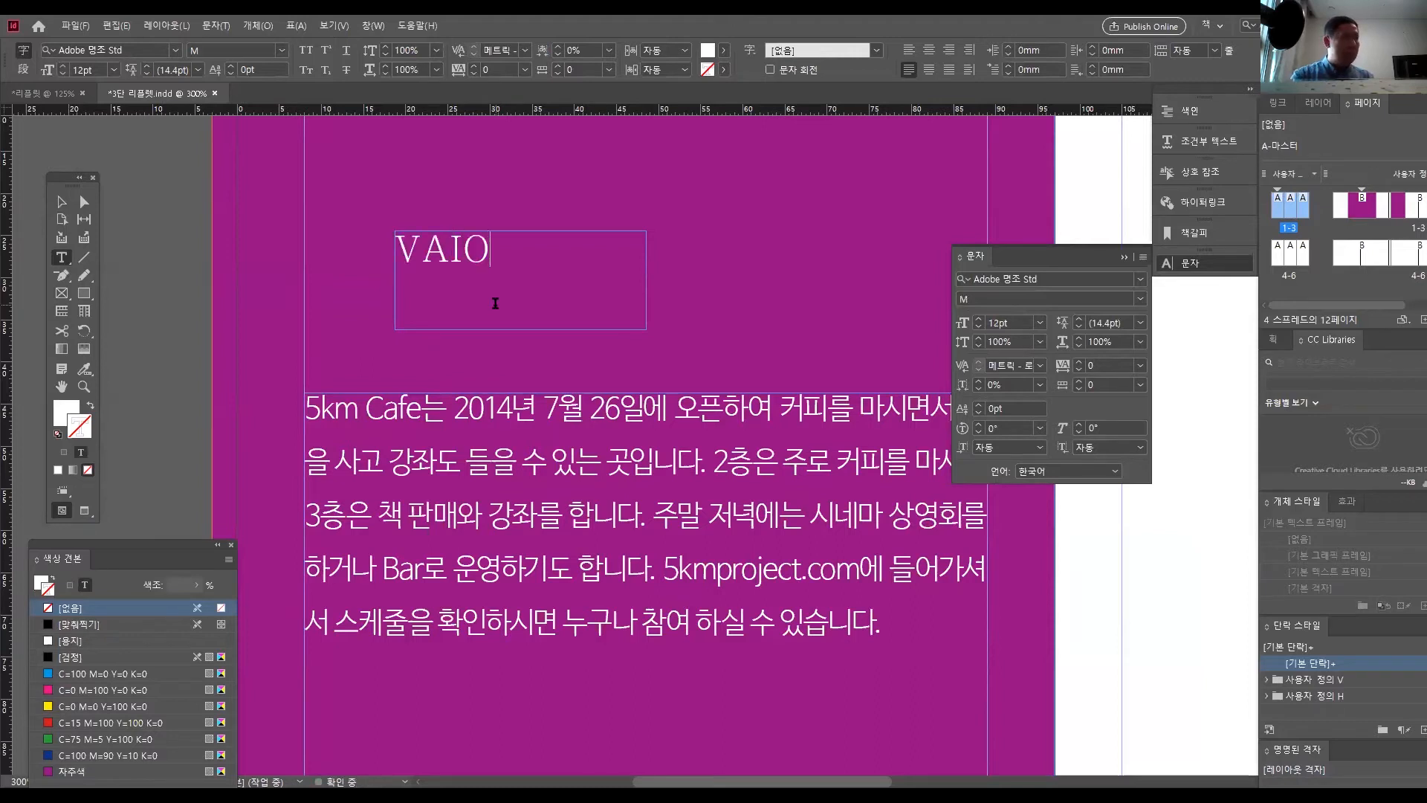
# - Select the VAIO text frame as an object and enlarge its text to 32 pt
pyautogui.click(62, 202)
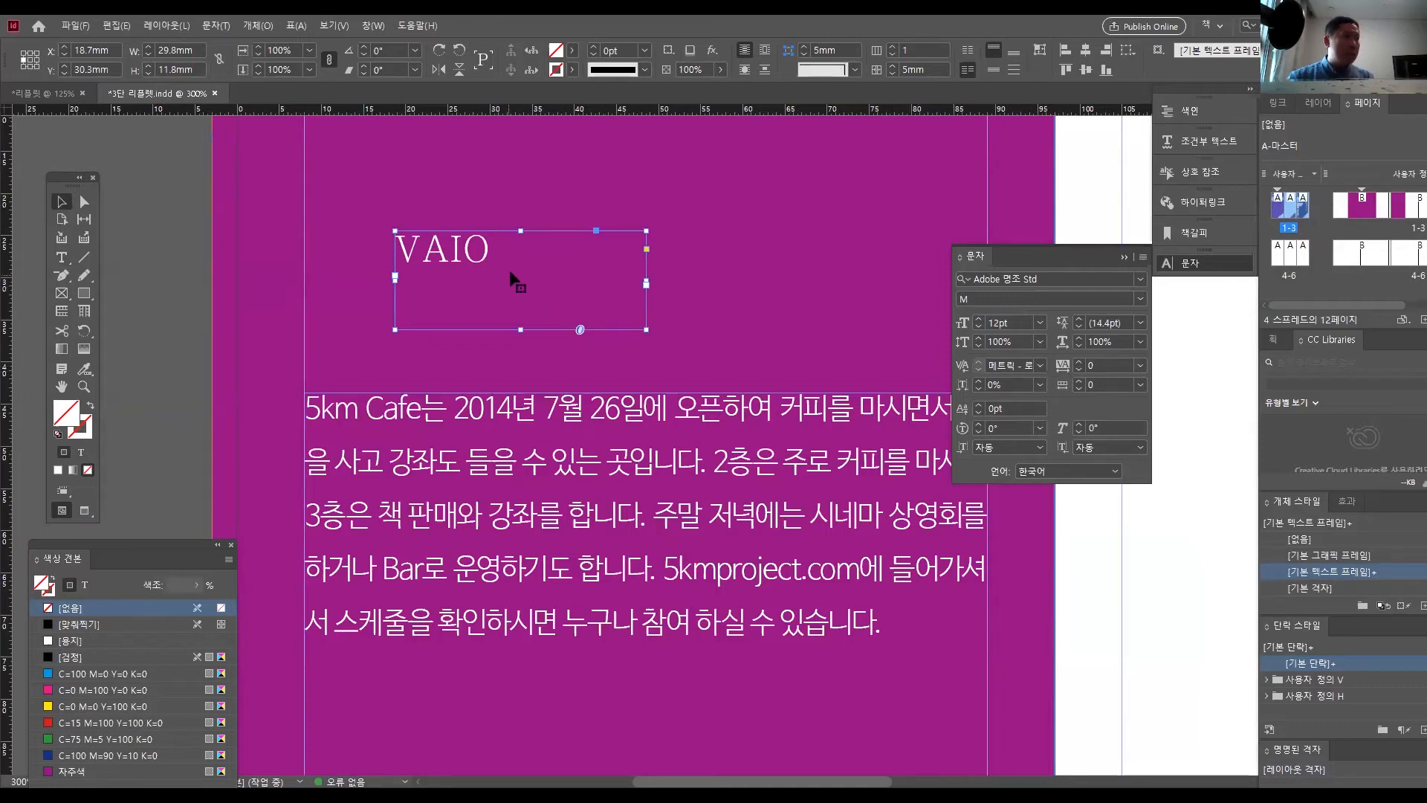
pyautogui.hotkey('ctrl', 'alt', 'shift', '.')
pyautogui.hotkey('ctrl', 'alt', 'shift', '.')
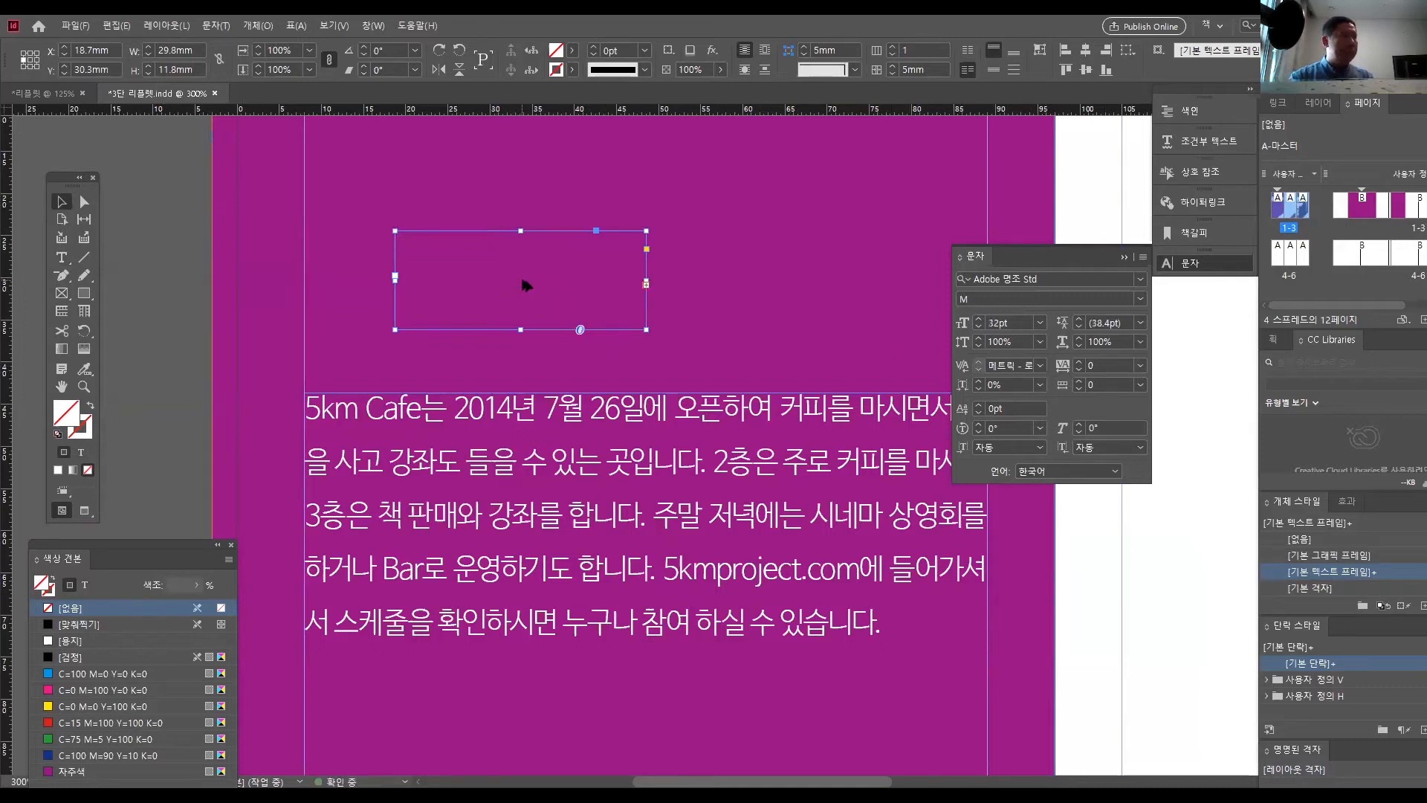
# - Enlarge the VAIO text frame to about 48.9 by 19.3 mm, with its text at 42 pt, and nudge the frame up slightly
pyautogui.hotkey('ctrl', 'alt', 'shift', ',')
pyautogui.moveTo(648, 327); pyautogui.dragTo(808, 394)
pyautogui.hotkey('ctrl', 'alt', 'shift', '.')
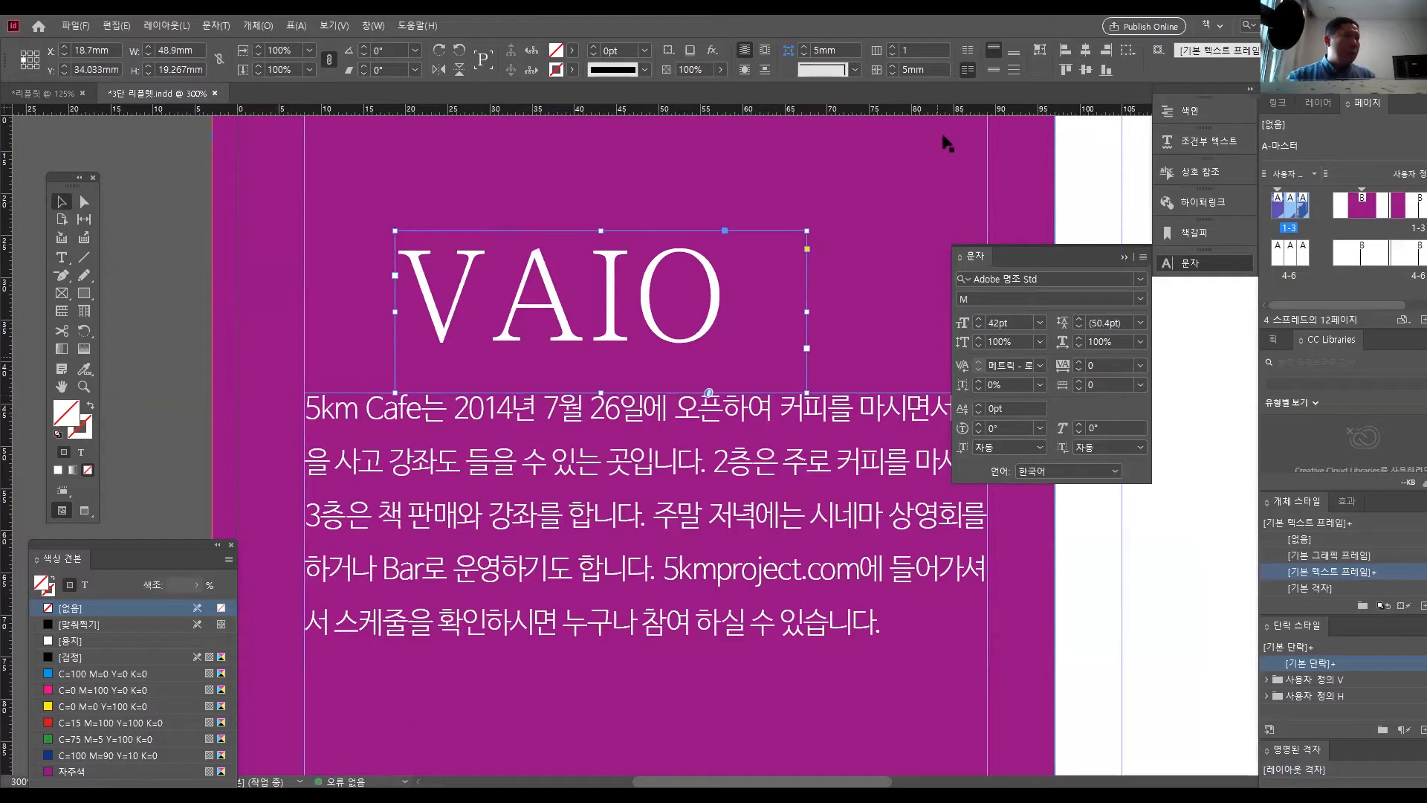
pyautogui.moveTo(701, 296); pyautogui.dragTo(708, 284)
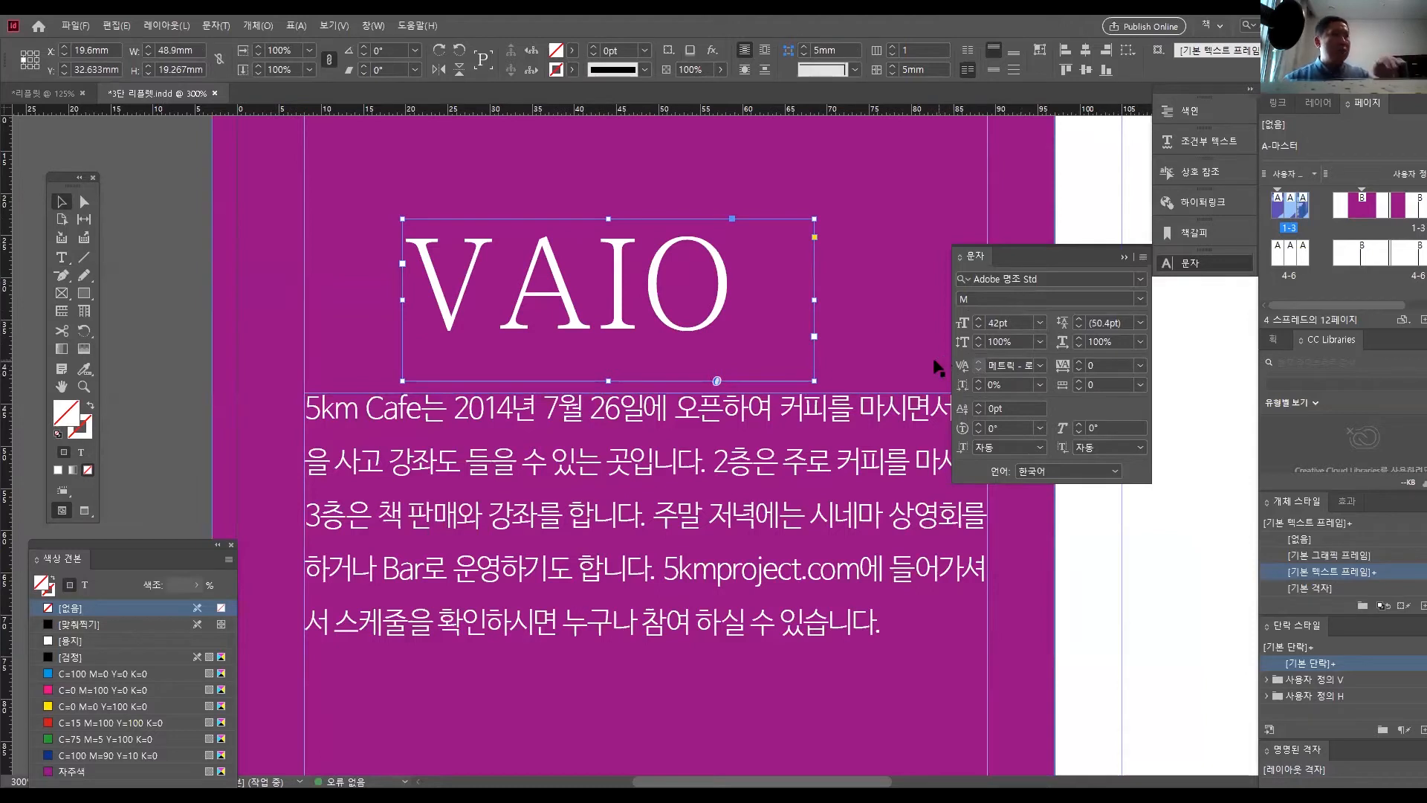
pyautogui.scroll(2, 649, 309)
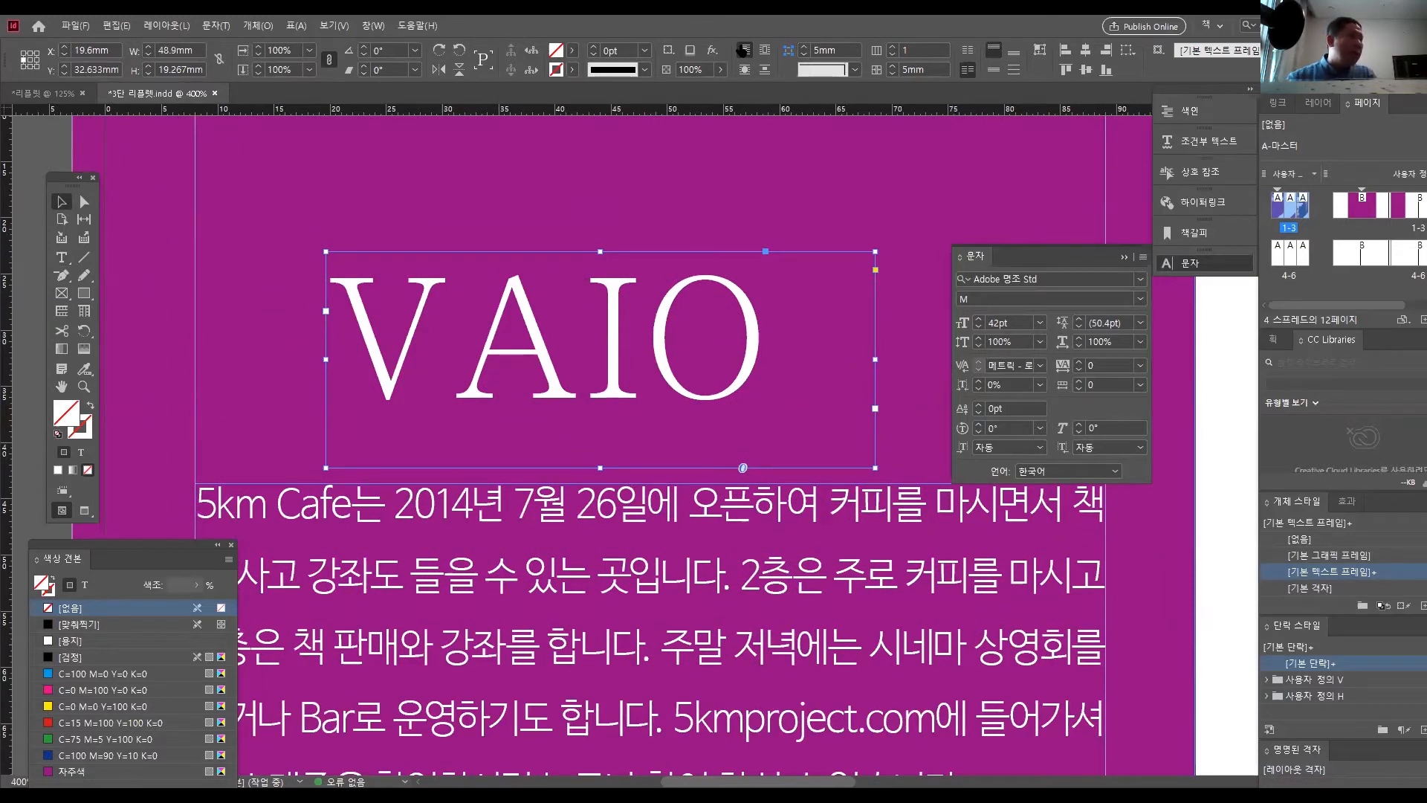
pyautogui.hotkey('ctrl', 'alt', 'd')
pyautogui.moveTo(558, 231); pyautogui.dragTo(604, 234)
pyautogui.moveTo(459, 242); pyautogui.dragTo(508, 230)
pyautogui.moveTo(645, 251); pyautogui.dragTo(670, 251)
pyautogui.moveTo(427, 341); pyautogui.dragTo(474, 339)
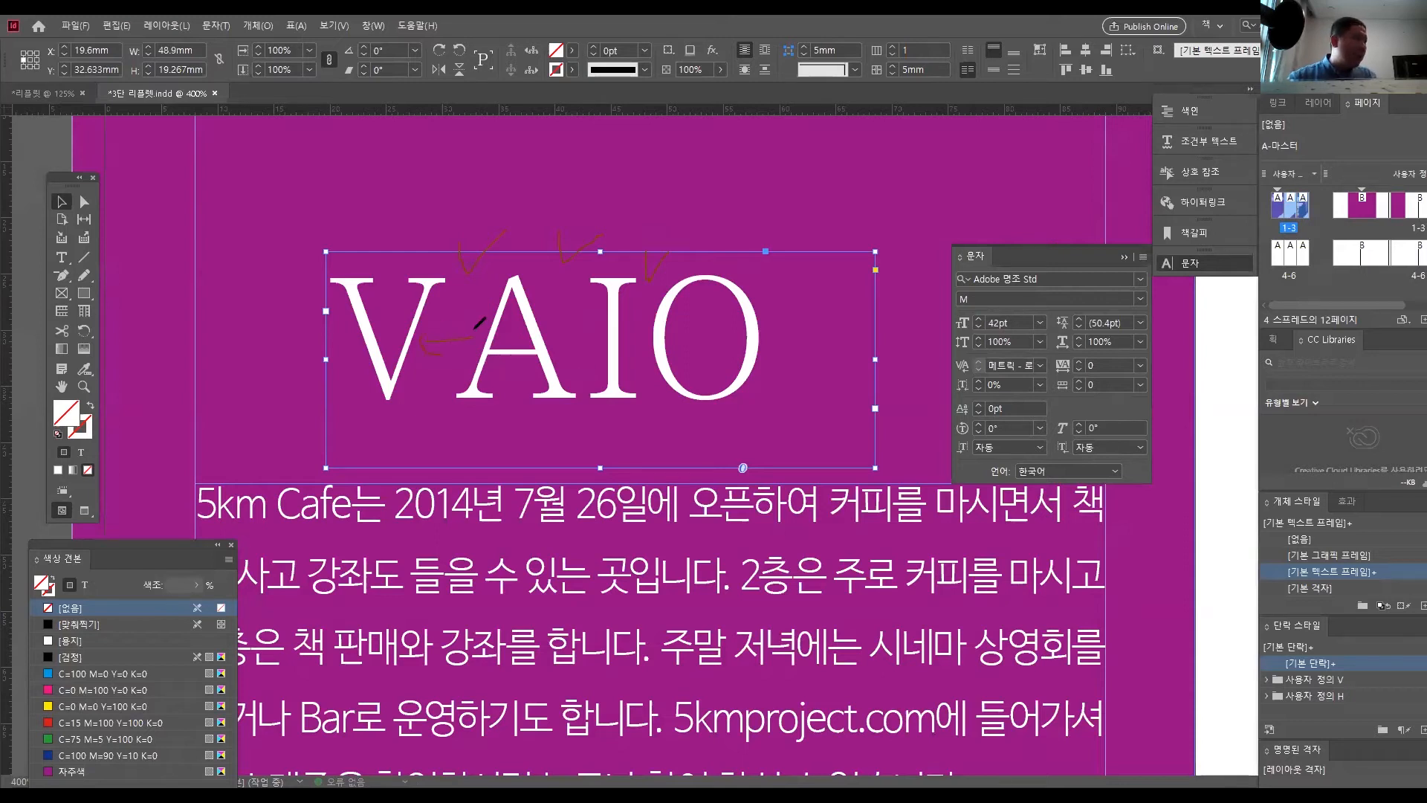
pyautogui.moveTo(632, 338); pyautogui.dragTo(642, 337)
# - Nudge the VAIO text frame and apply 시각적 kerning to it
pyautogui.moveTo(660, 269); pyautogui.dragTo(650, 267)
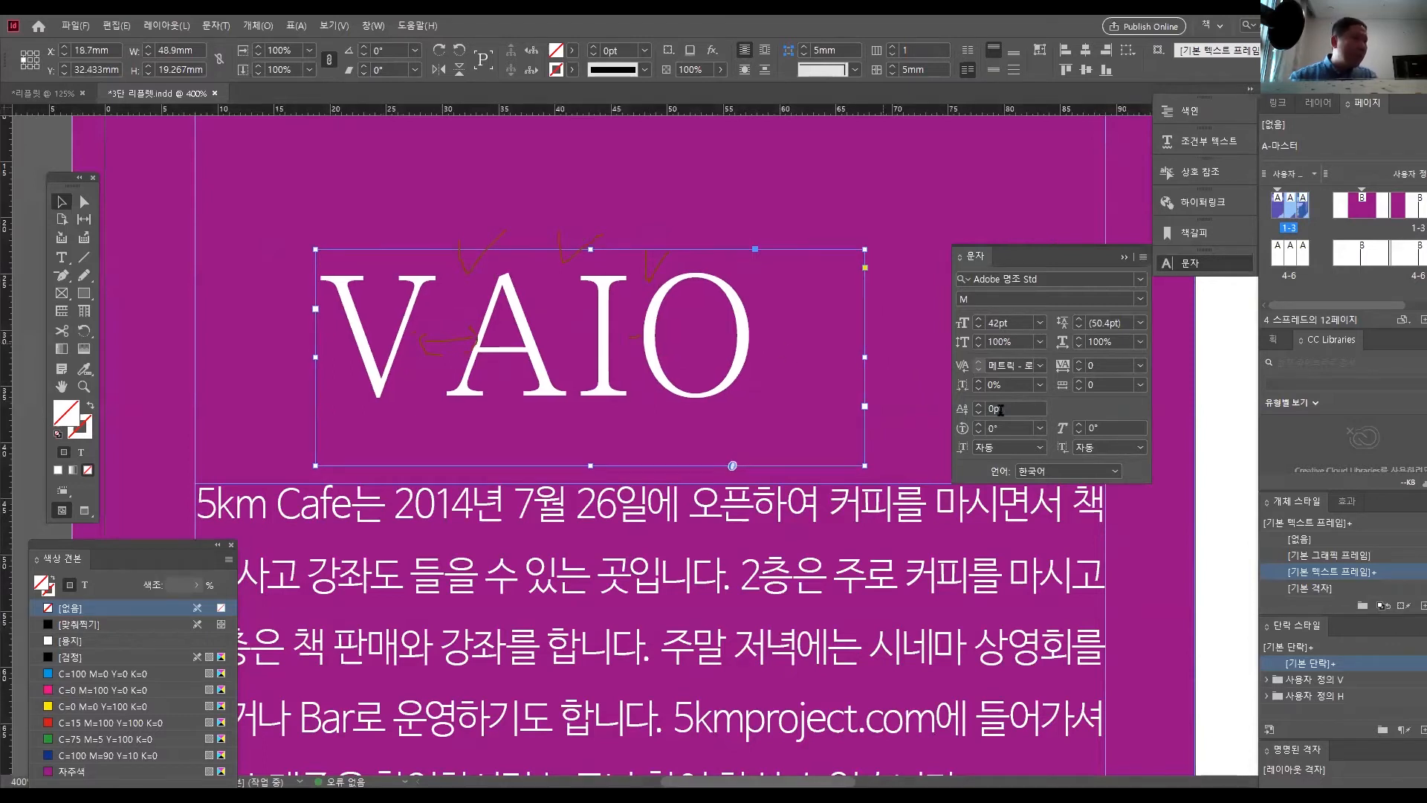
pyautogui.click(1040, 365)
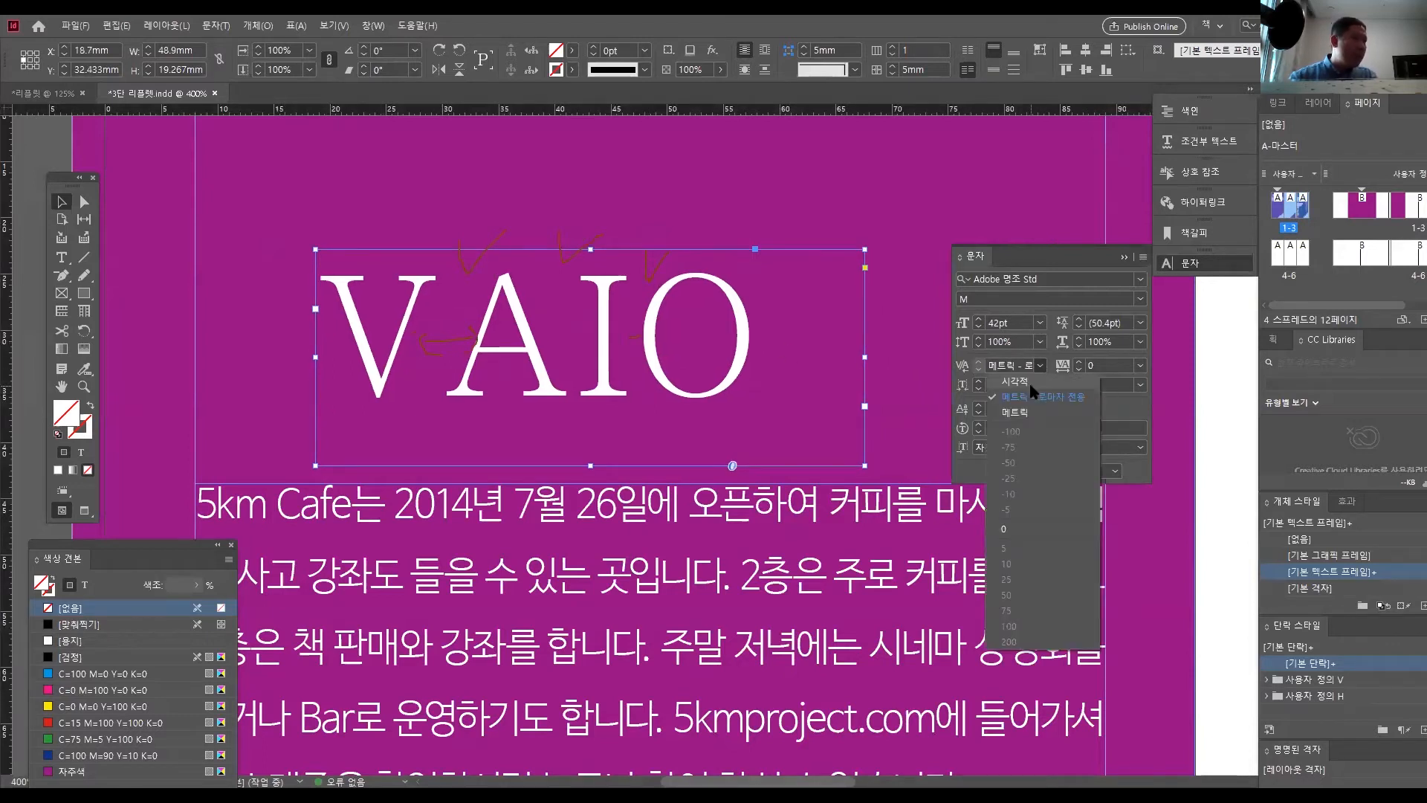
pyautogui.click(1031, 386)
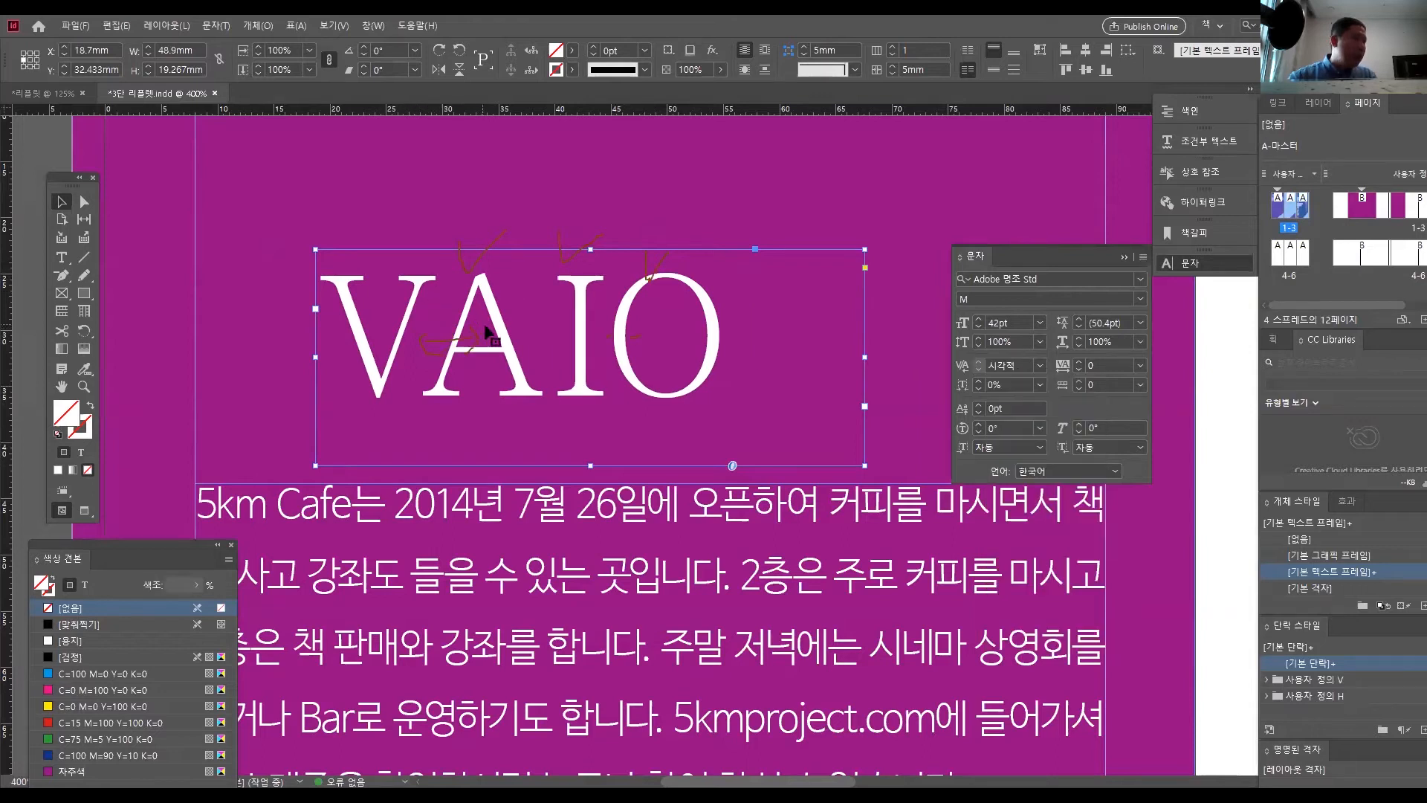
# - Delete the VAIO text frame from the purple panel
pyautogui.moveTo(529, 369); pyautogui.dragTo(653, 437)
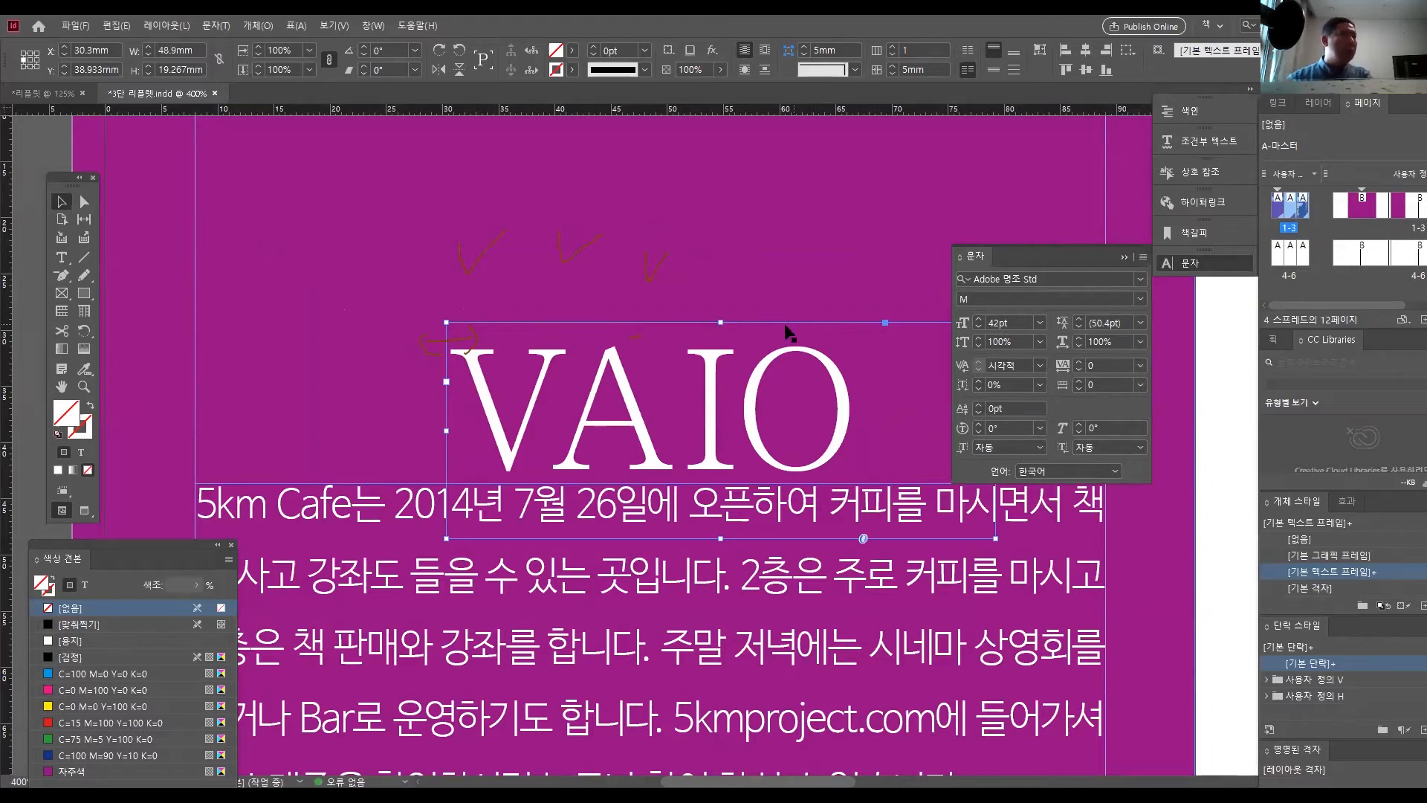
pyautogui.press('Delete')
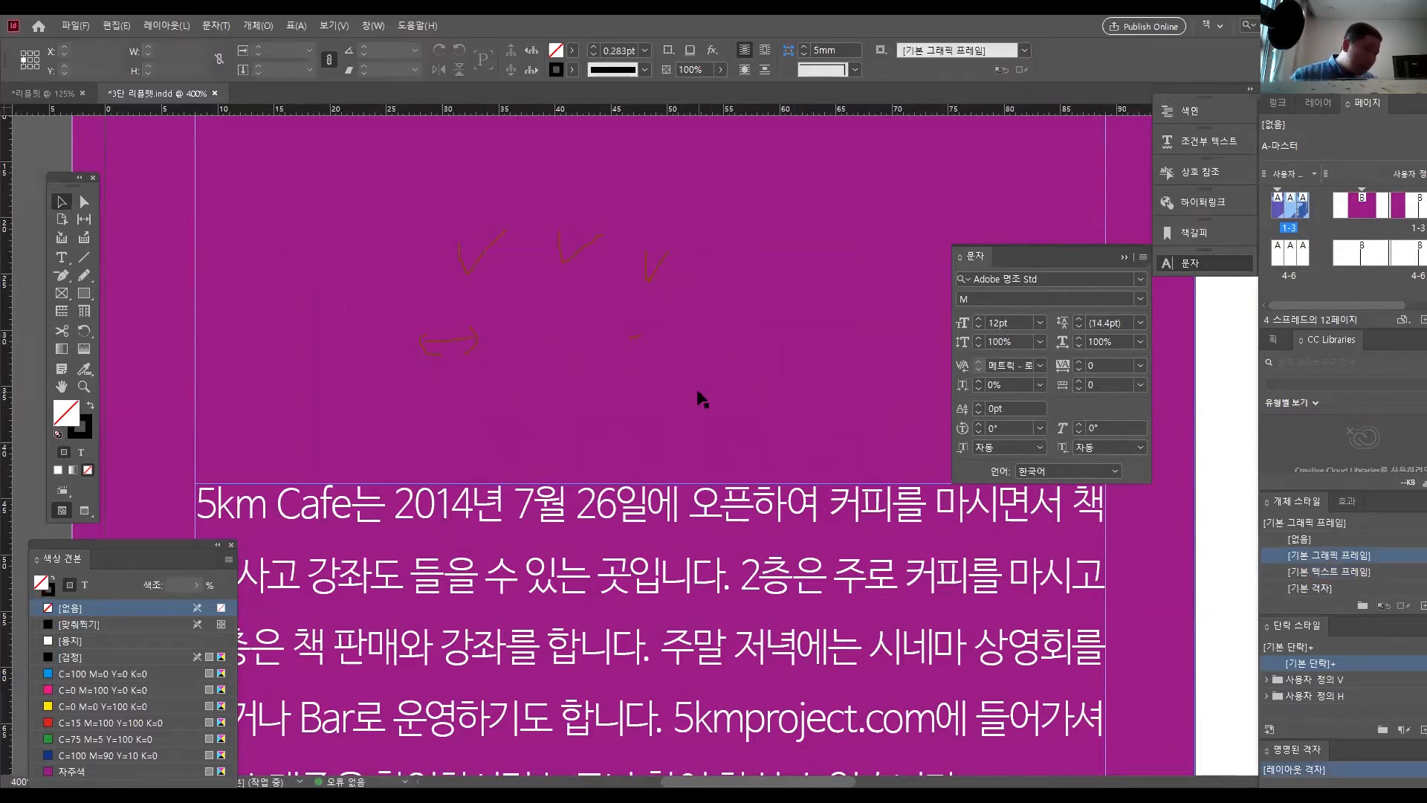
pyautogui.hotkey('ctrl', '-')
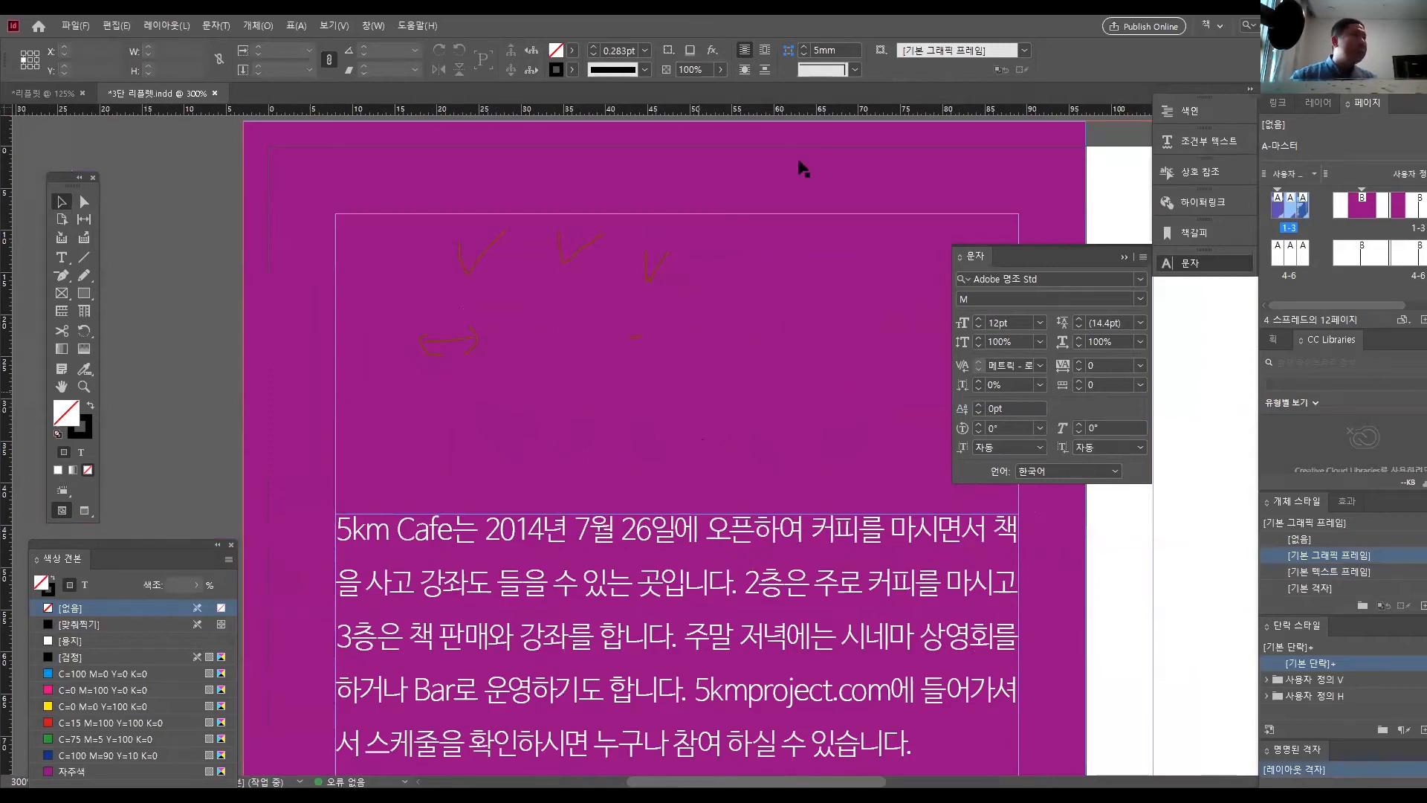
pyautogui.hotkey('ctrl', '-')
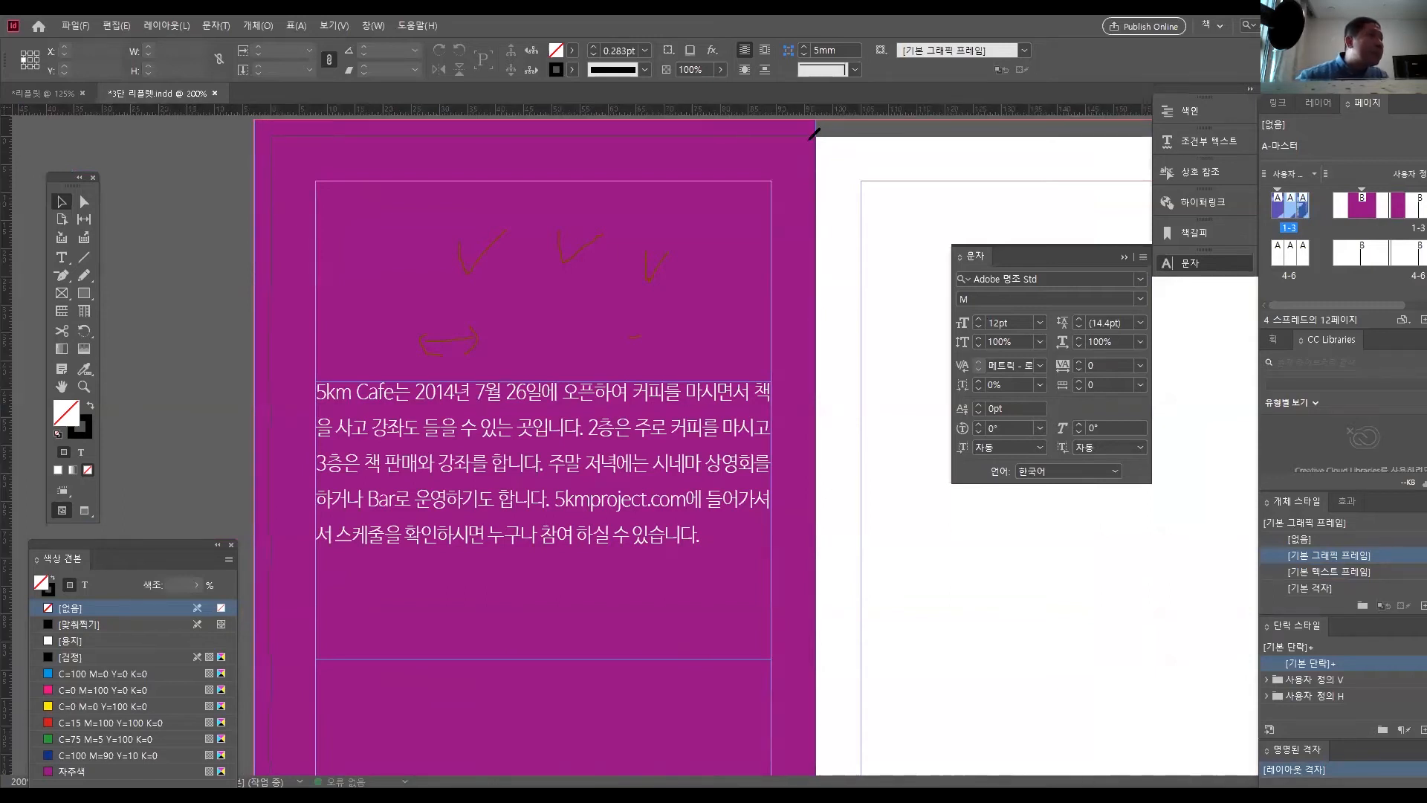
pyautogui.moveTo(447, 279)
pyautogui.mouseDown()
pyautogui.moveTo(489, 339)
pyautogui.moveTo(583, 324)
pyautogui.moveTo(412, 325)
pyautogui.moveTo(374, 357)
pyautogui.moveTo(653, 342)
pyautogui.moveTo(563, 363)
pyautogui.moveTo(635, 334)
pyautogui.mouseUp()
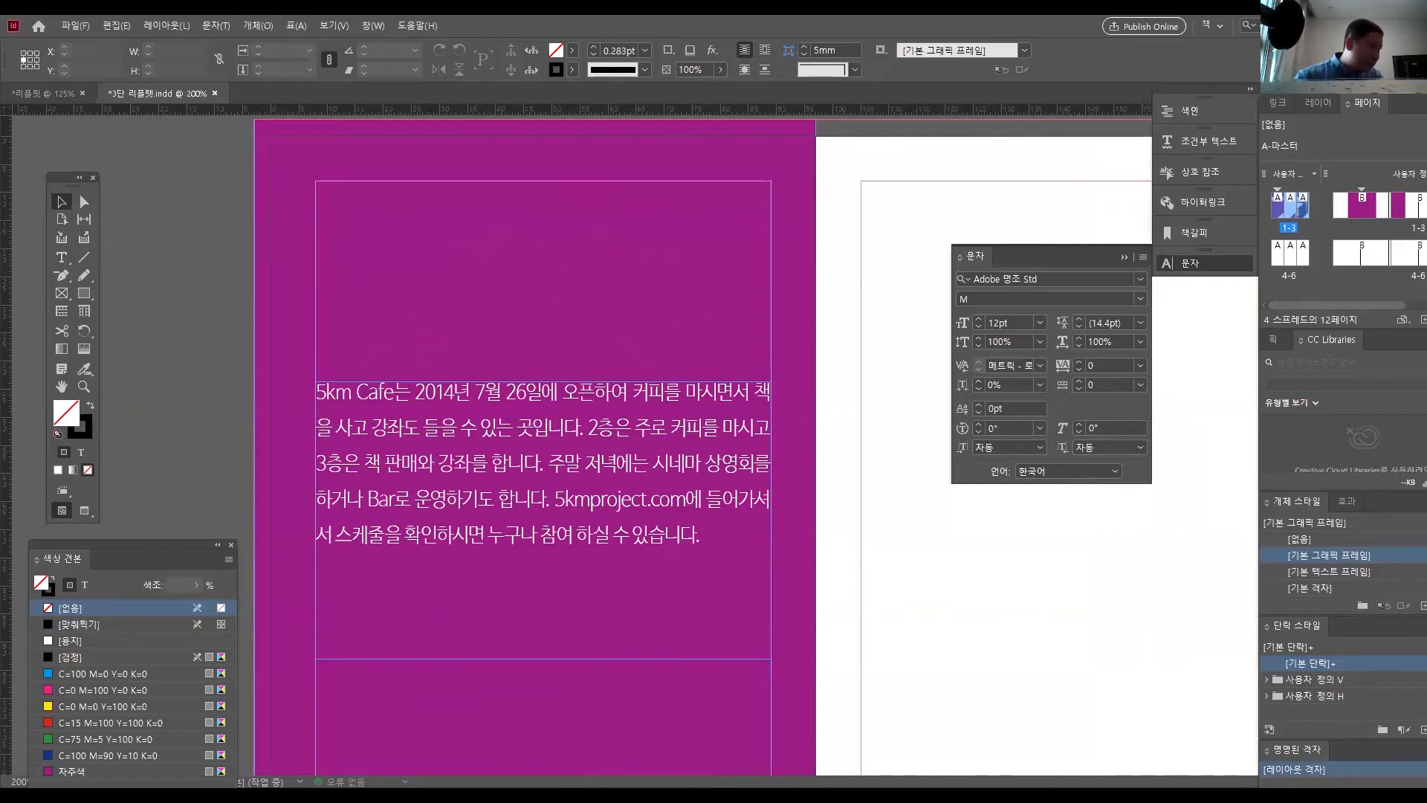
# - Shorten the 5km Cafe paragraph's frame to about 30.8 mm tall so that it still holds all five lines
pyautogui.click(543, 297)
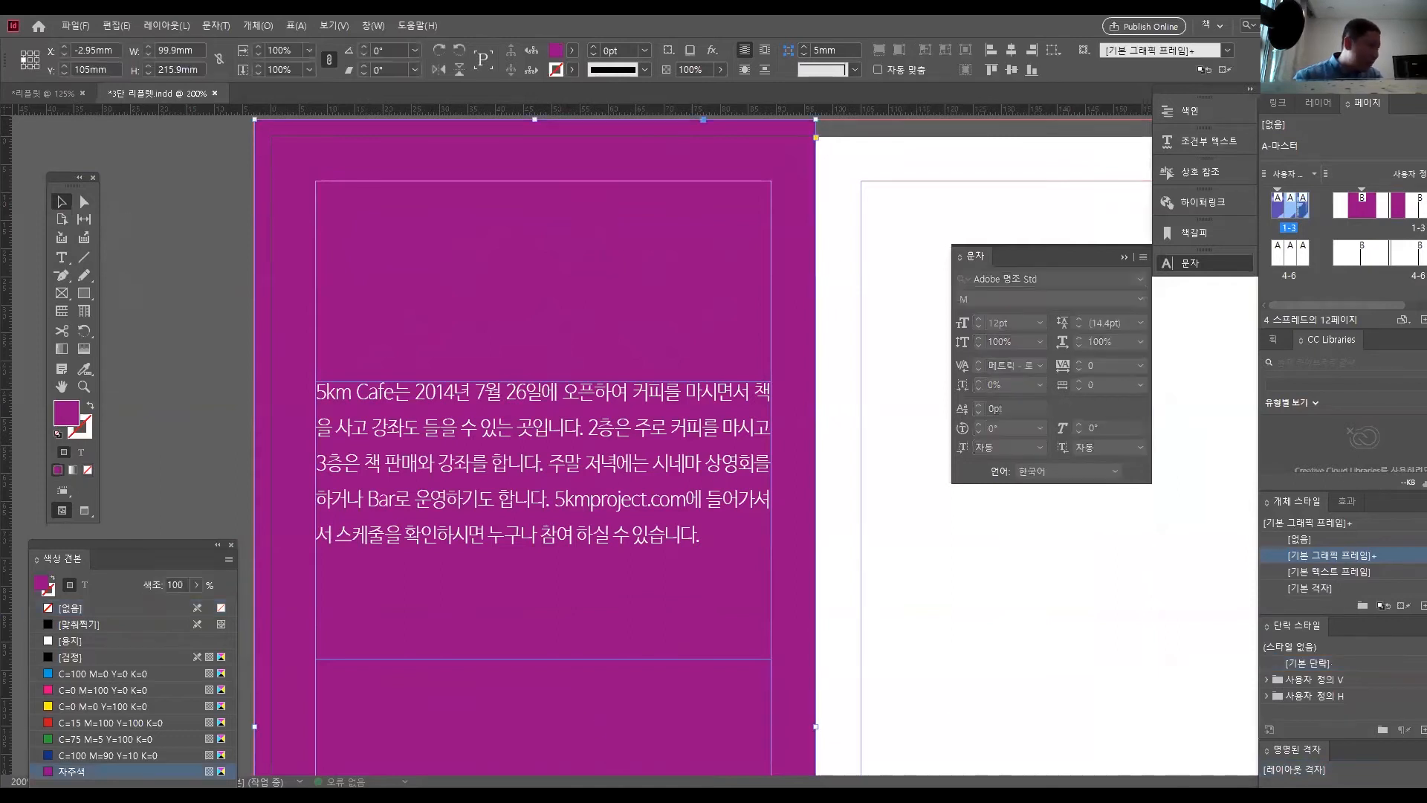
pyautogui.click(548, 630)
pyautogui.moveTo(548, 659); pyautogui.dragTo(548, 524)
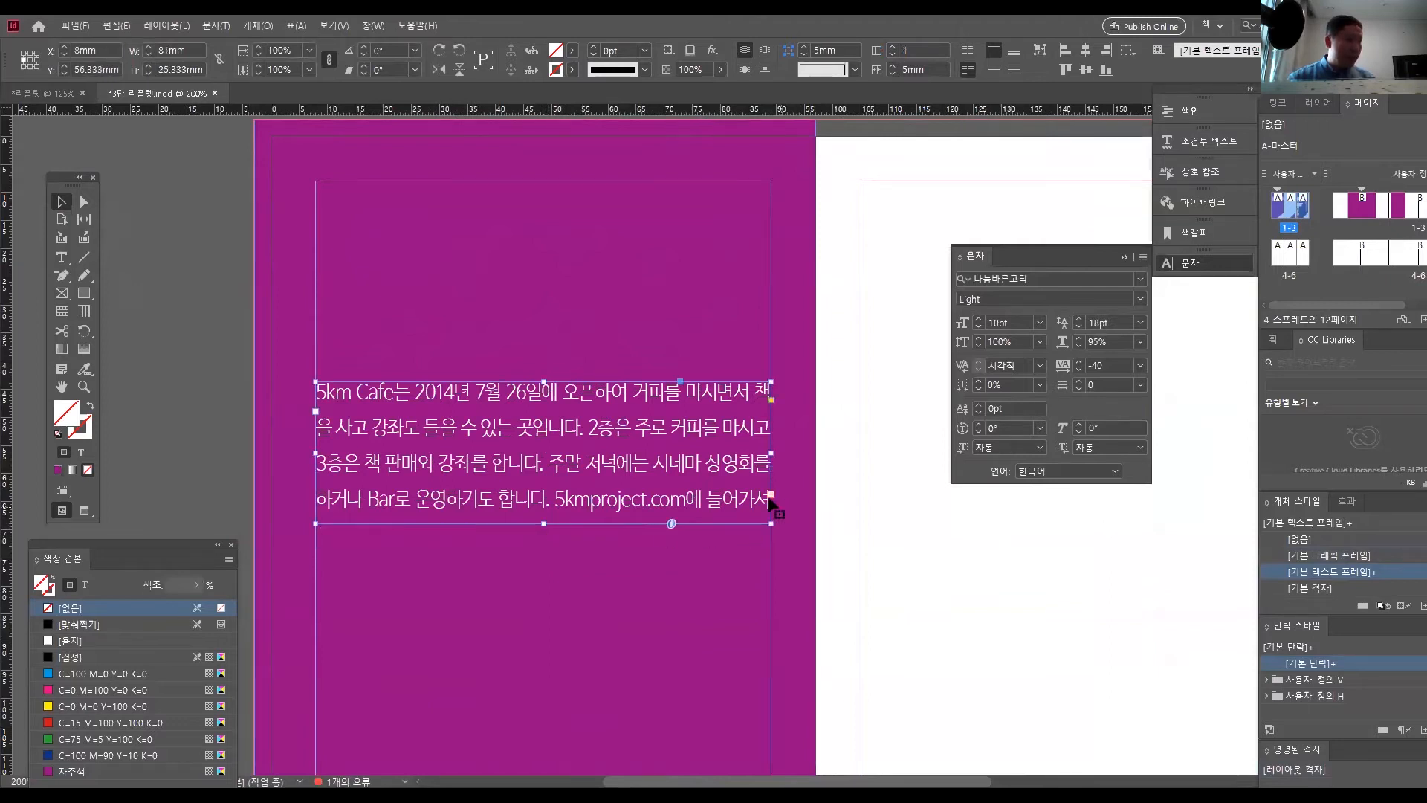
pyautogui.moveTo(543, 524); pyautogui.dragTo(541, 554)
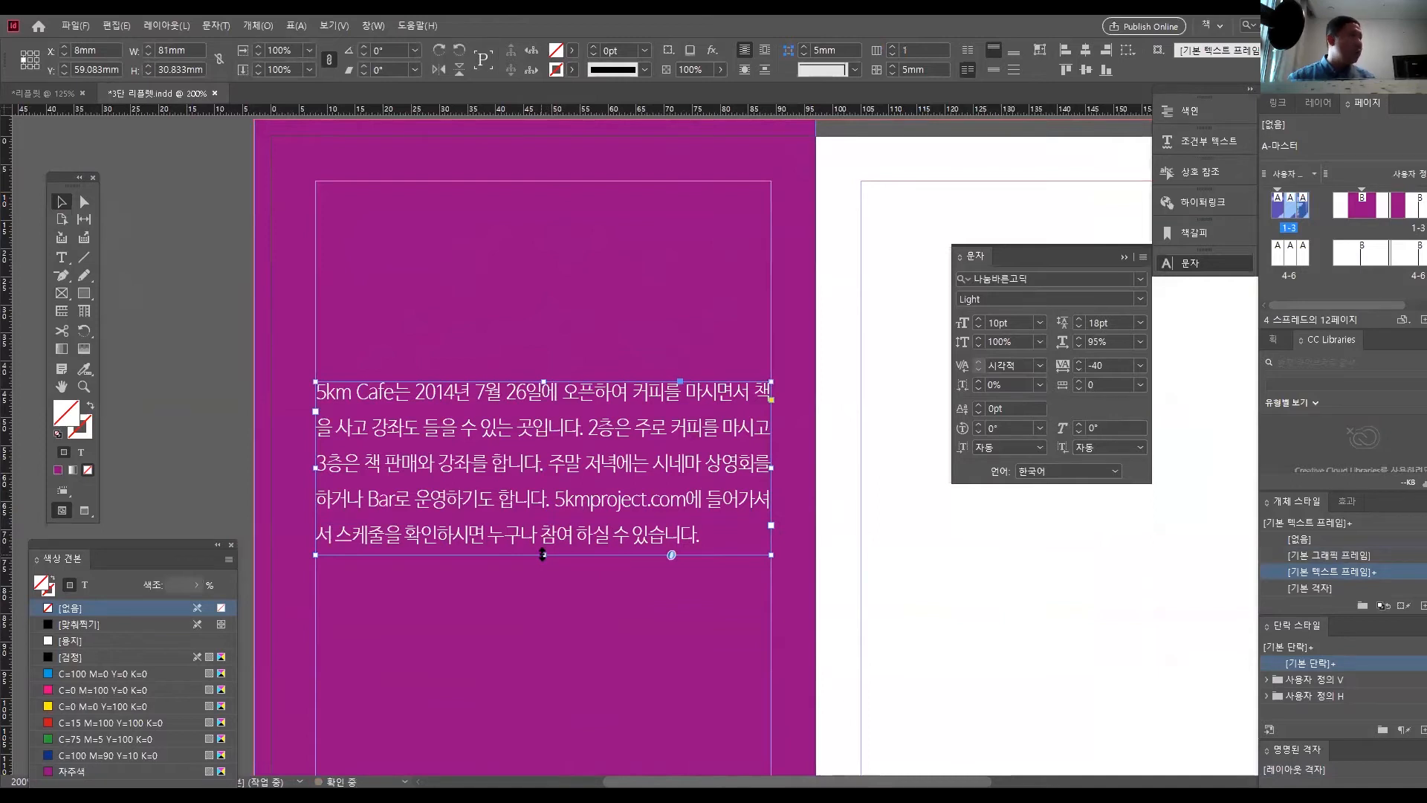
# - Add a text frame about 81 by 7.7 mm above the paragraph, containing the heading 5km Cafe
pyautogui.click(62, 257)
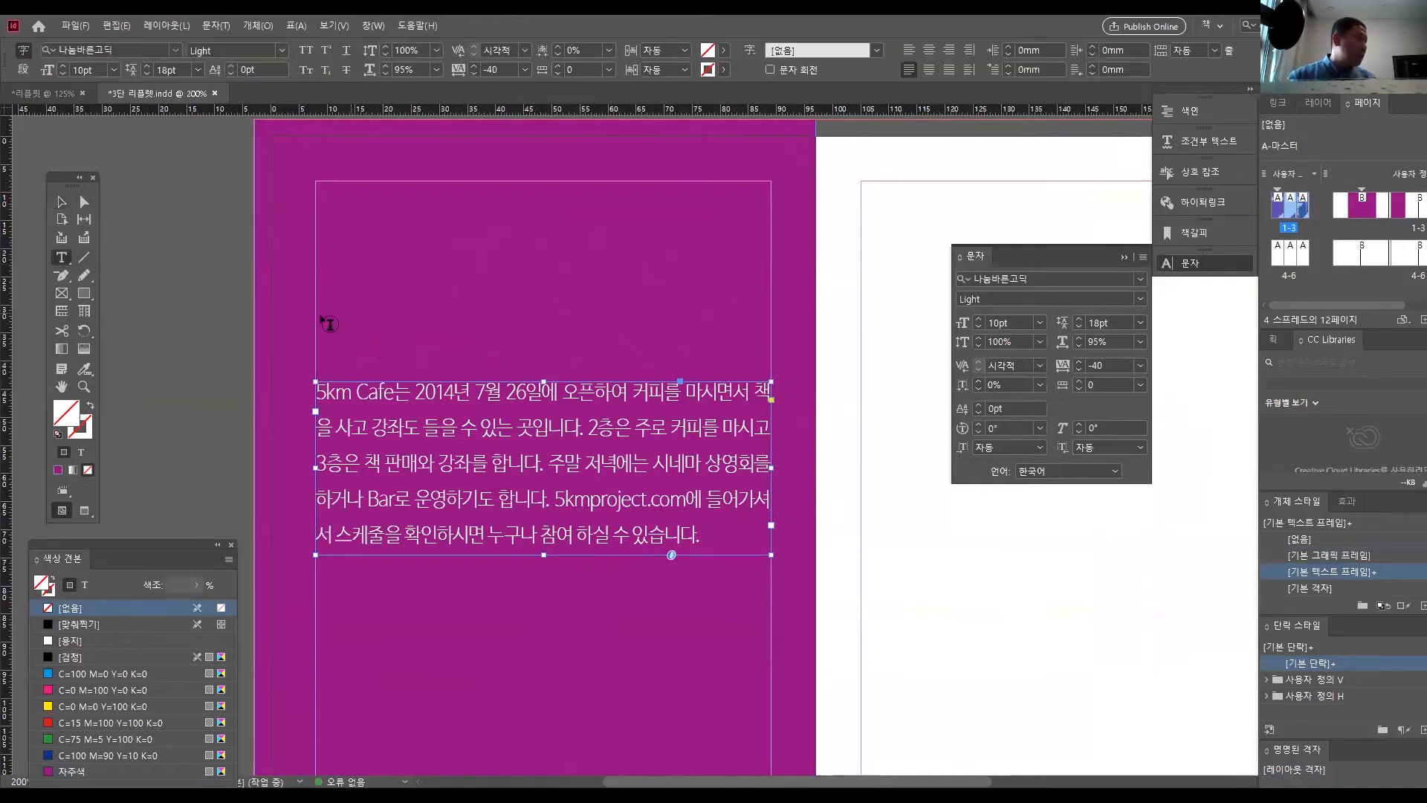
pyautogui.moveTo(318, 321); pyautogui.dragTo(771, 365)
pyautogui.click(61, 202)
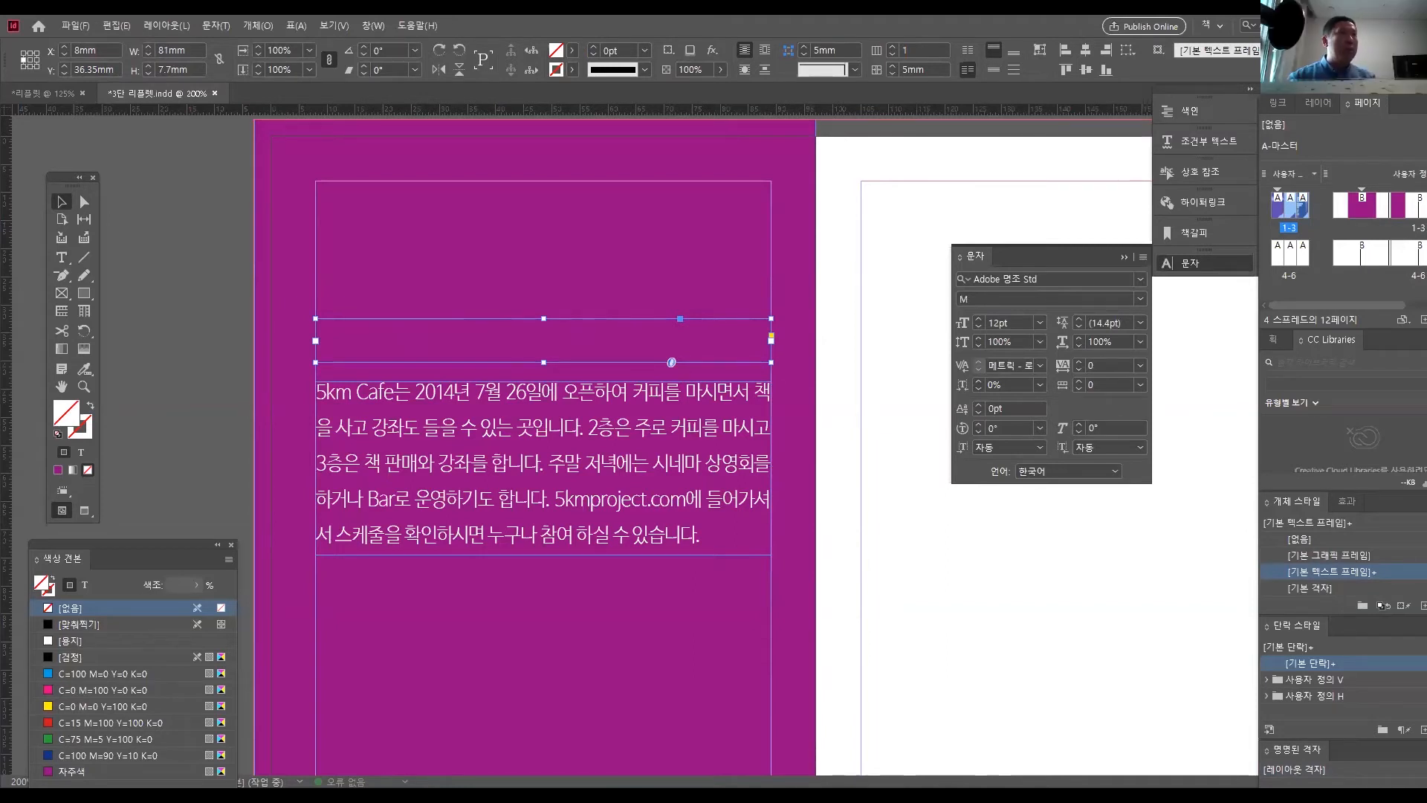
pyautogui.press('t')
pyautogui.click(362, 337)
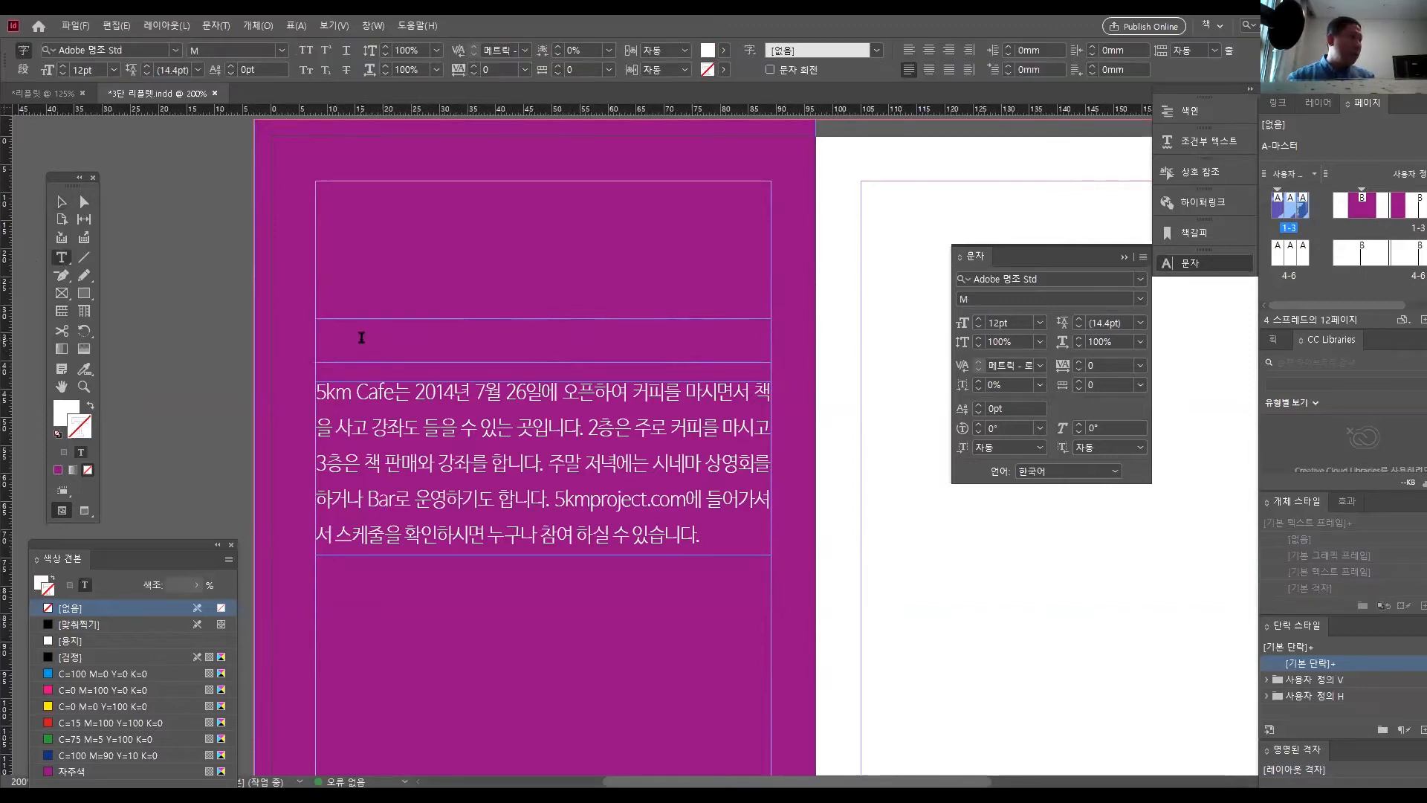
pyautogui.write('5km Cafe')
pyautogui.click(61, 203)
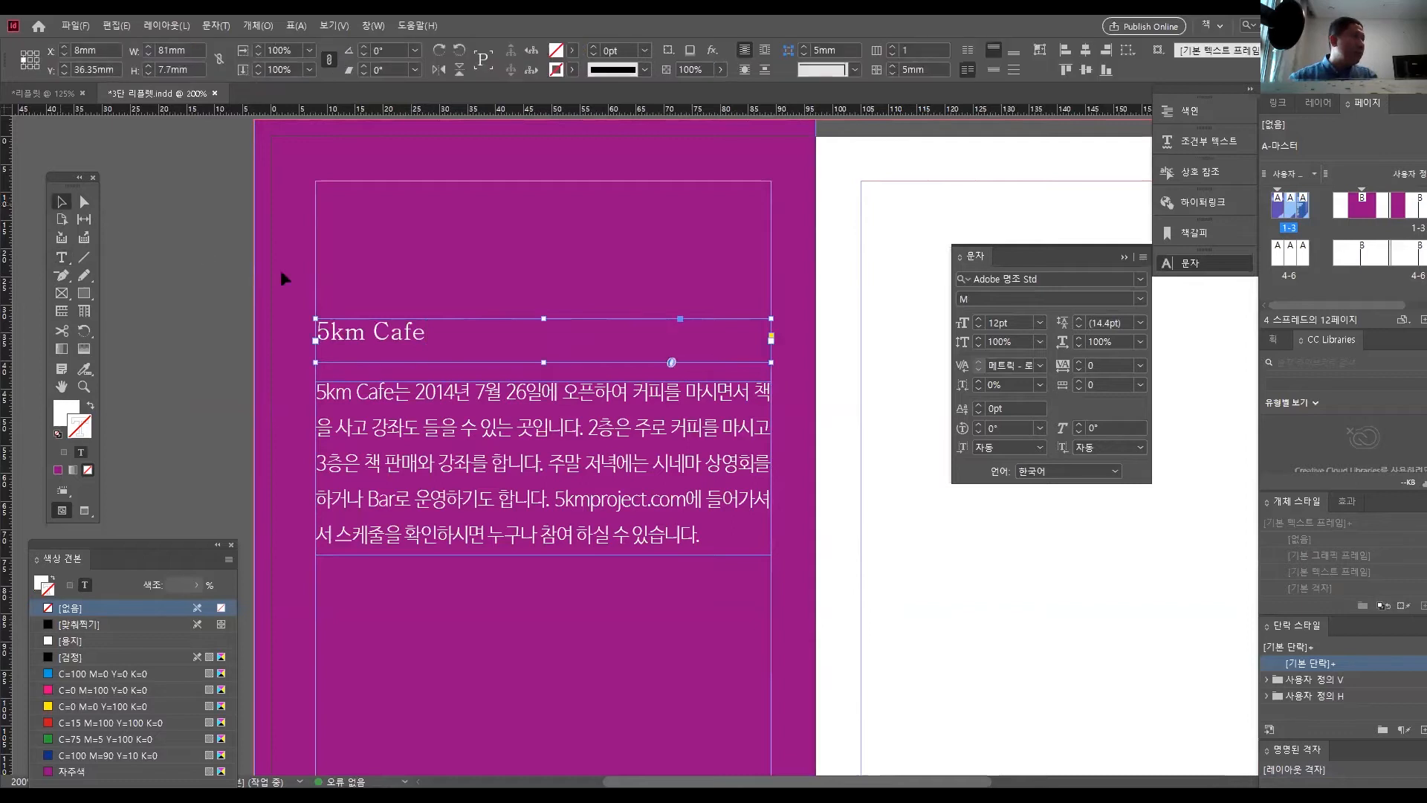
# - Browse the font list and set the 5km Cafe heading in 나눔바른고딕 Light
pyautogui.click(1142, 278)
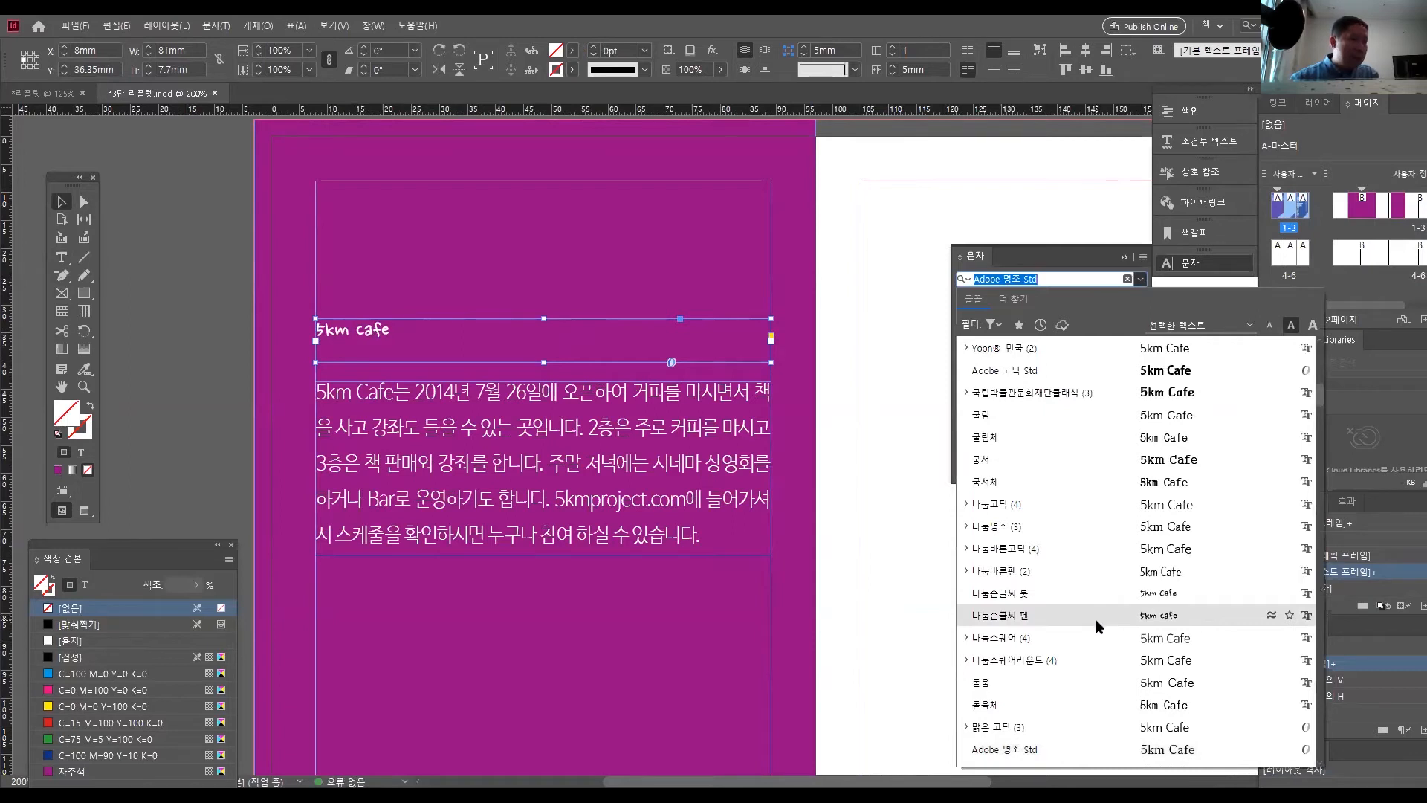
pyautogui.scroll(-2, 1093, 679)
pyautogui.scroll(-3, 1091, 680)
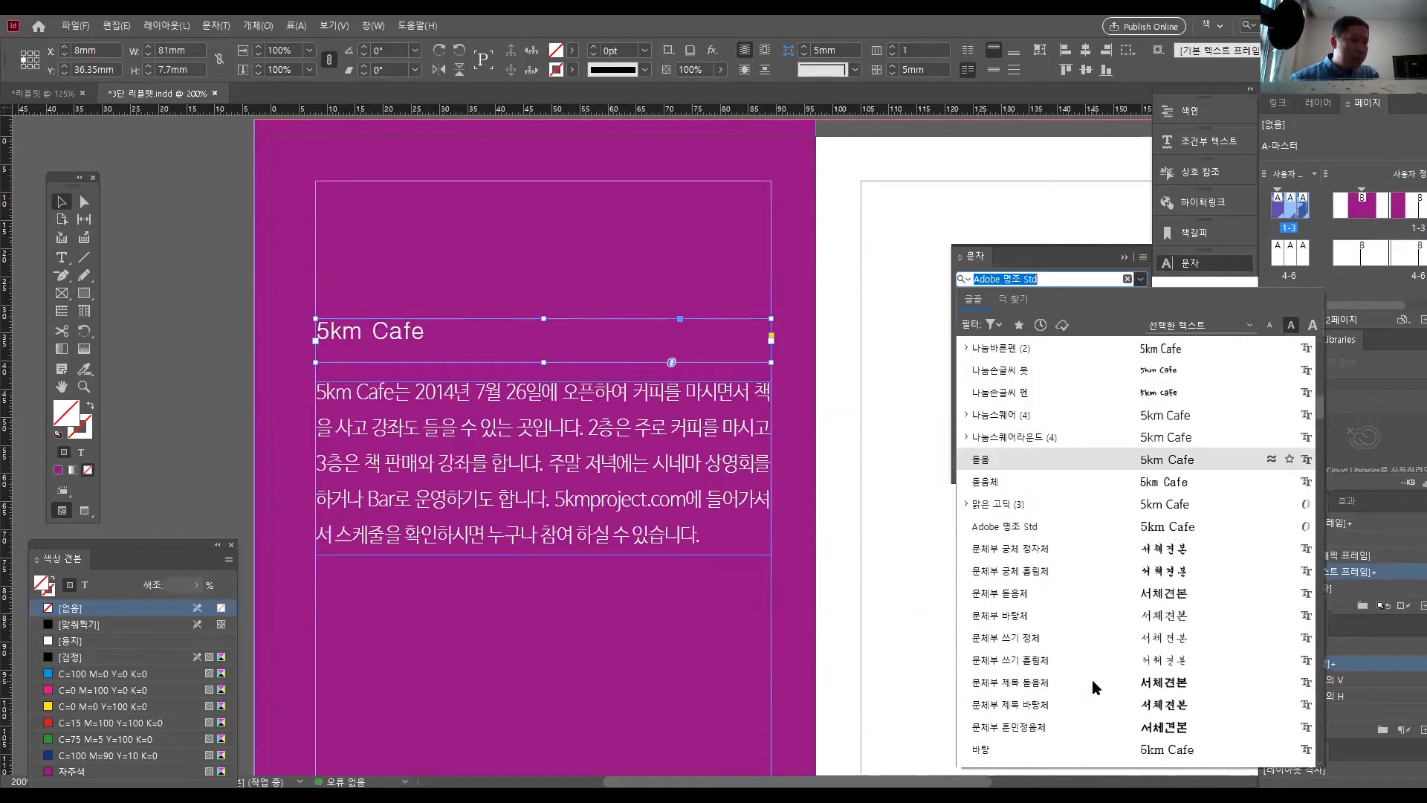
pyautogui.scroll(-5, 1091, 679)
pyautogui.scroll(6, 1091, 678)
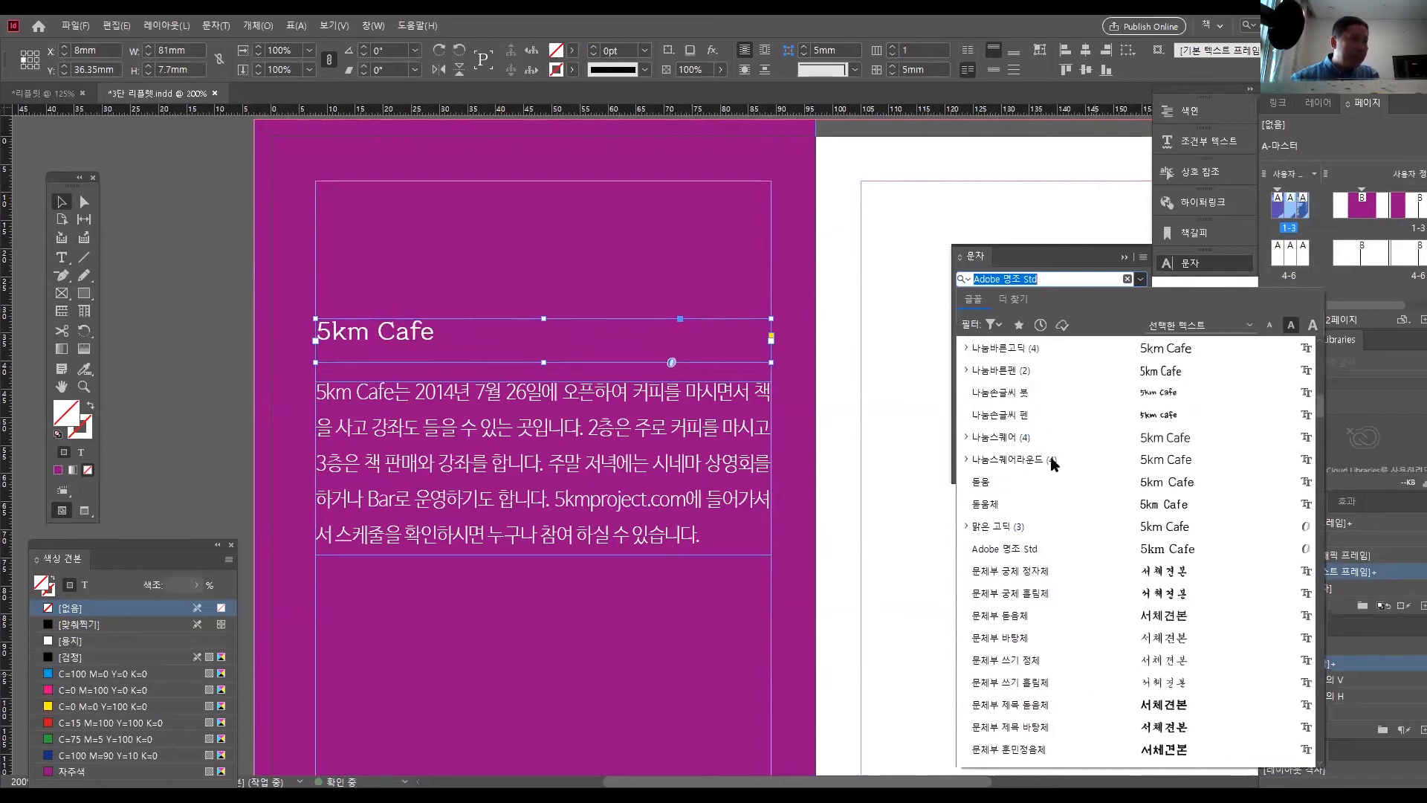
pyautogui.click(1037, 397)
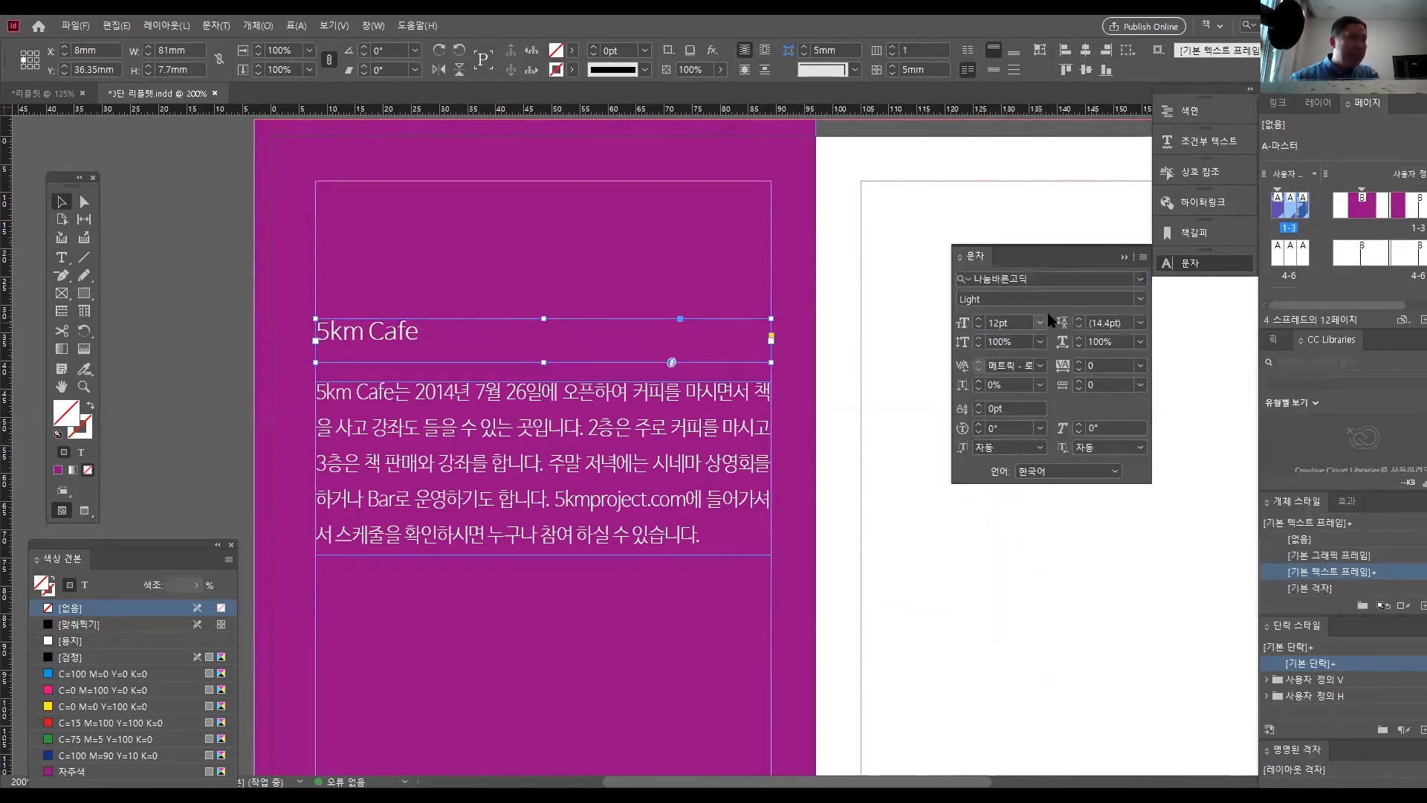
# - With nothing selected, look up fonts by name, search for 나눔, and set the default font to 나눔고딕 Bold
pyautogui.hotkey('ctrl', 'shift', 'a')
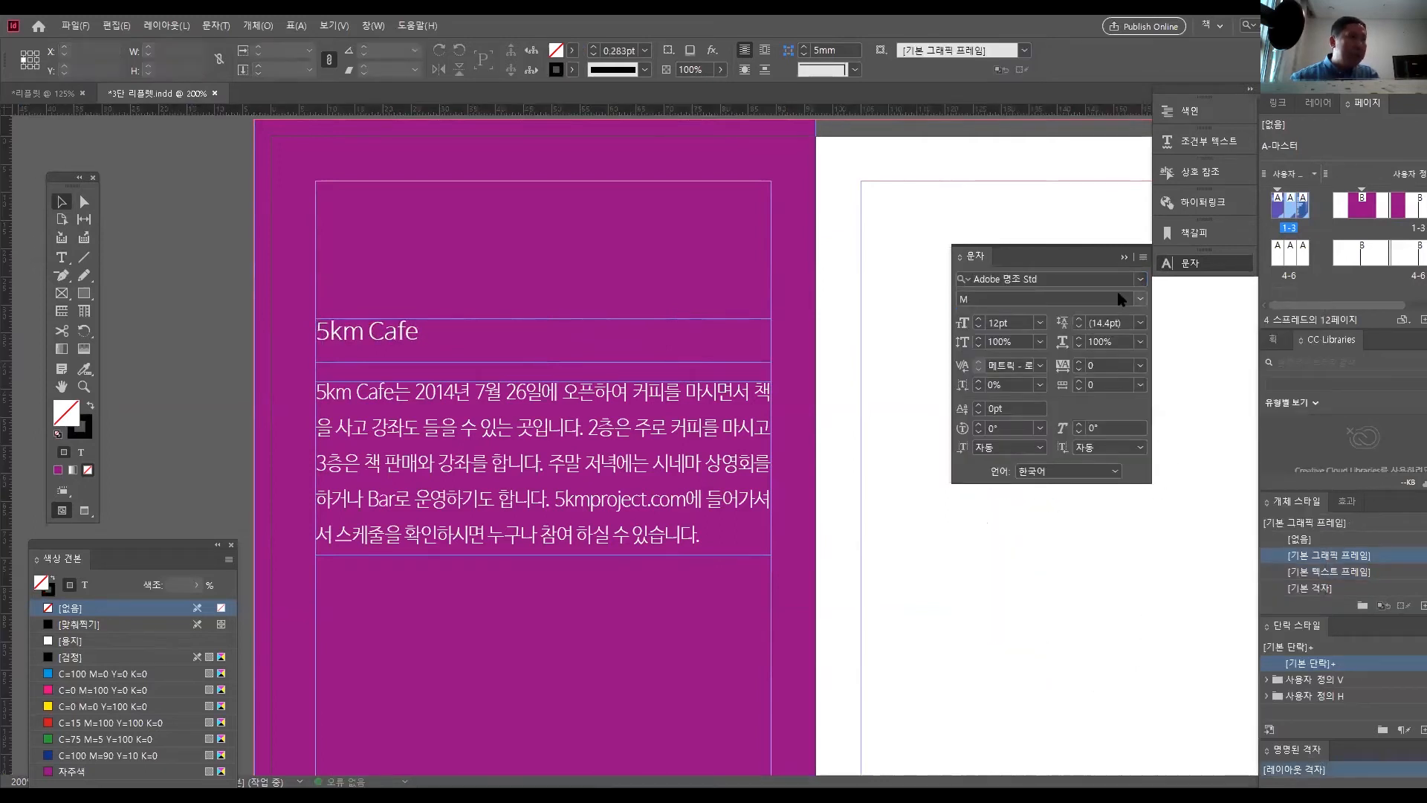
pyautogui.click(1098, 281)
pyautogui.write('m')
pyautogui.click(1098, 284)
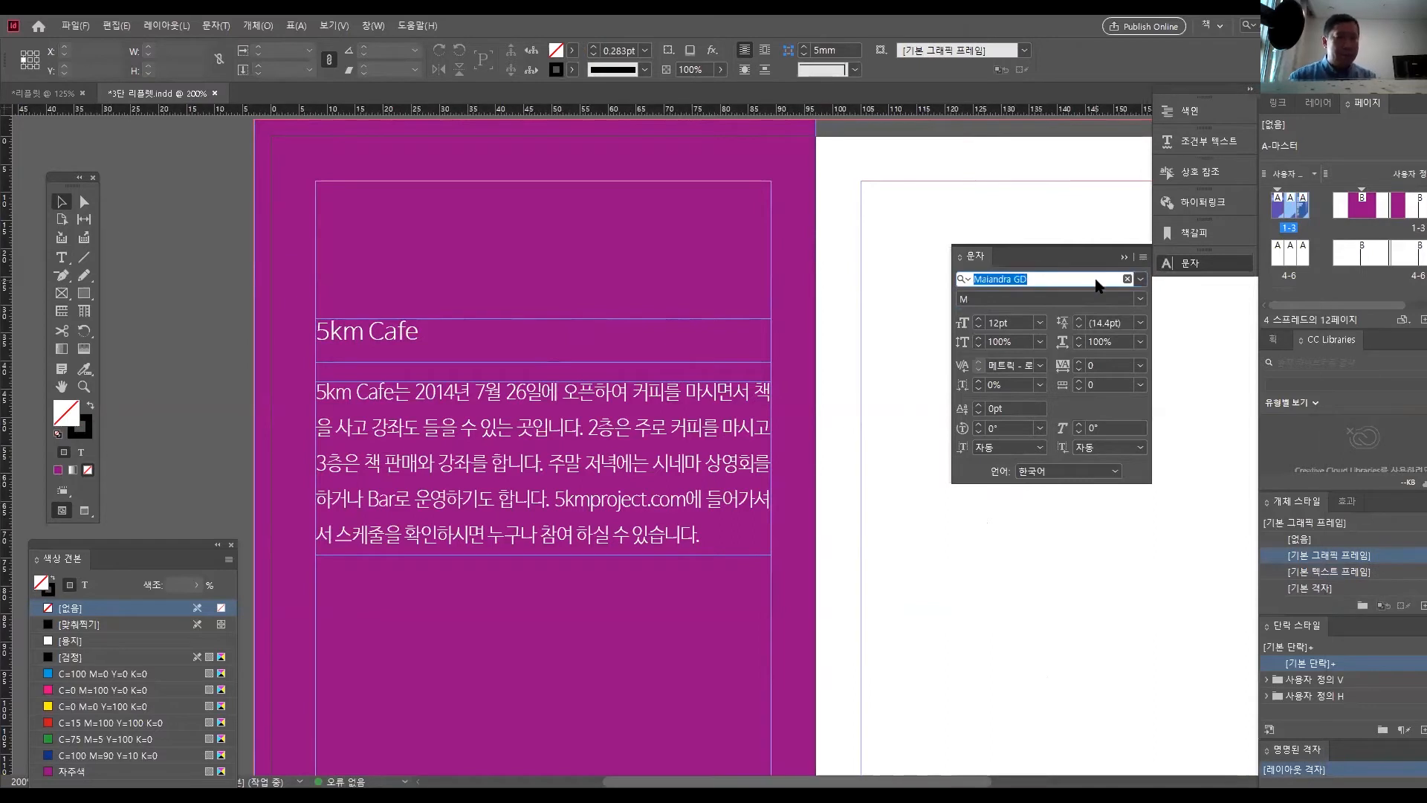
pyautogui.write(',+++')
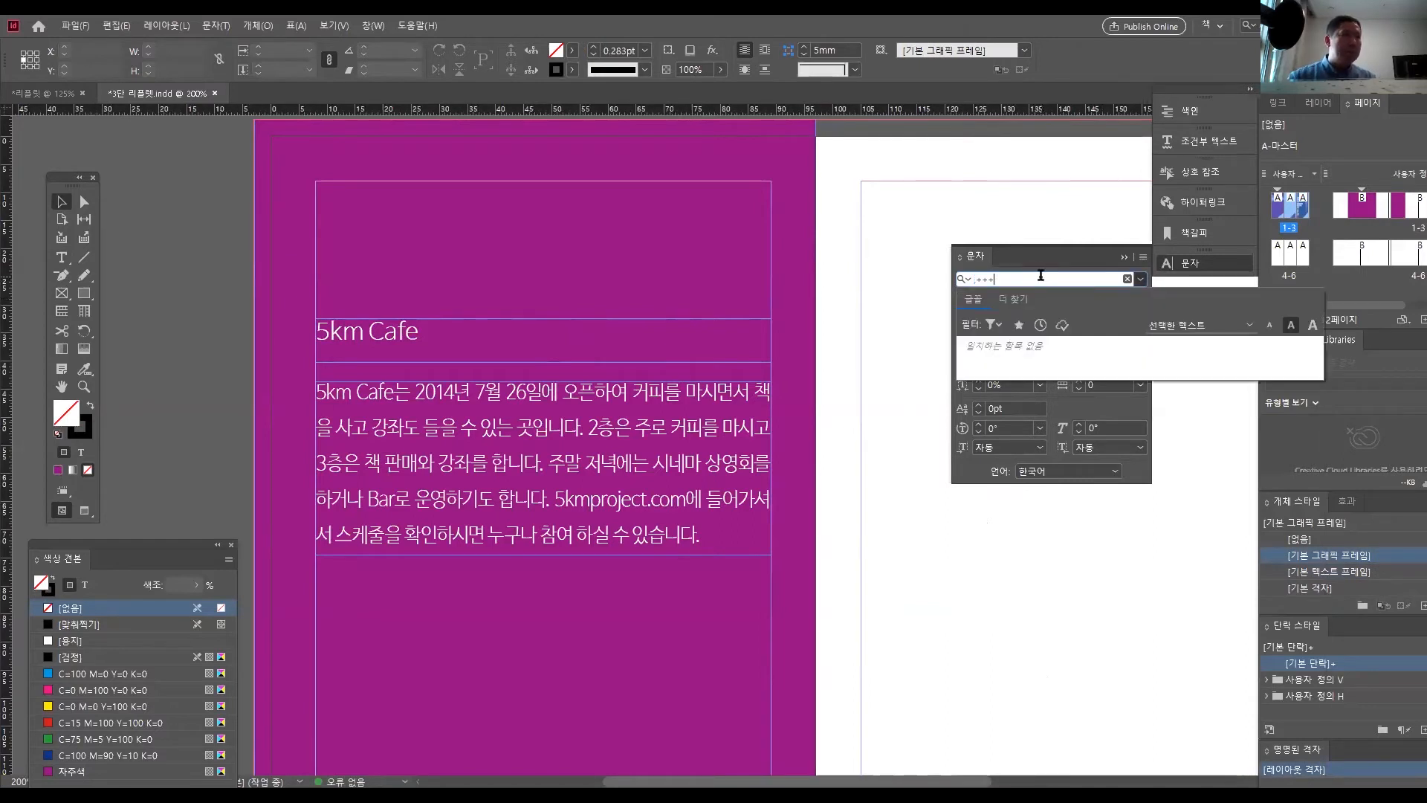
pyautogui.press('BackSpace')
pyautogui.press('BackSpace')
pyautogui.press('BackSpace')
pyautogui.press('BackSpace')
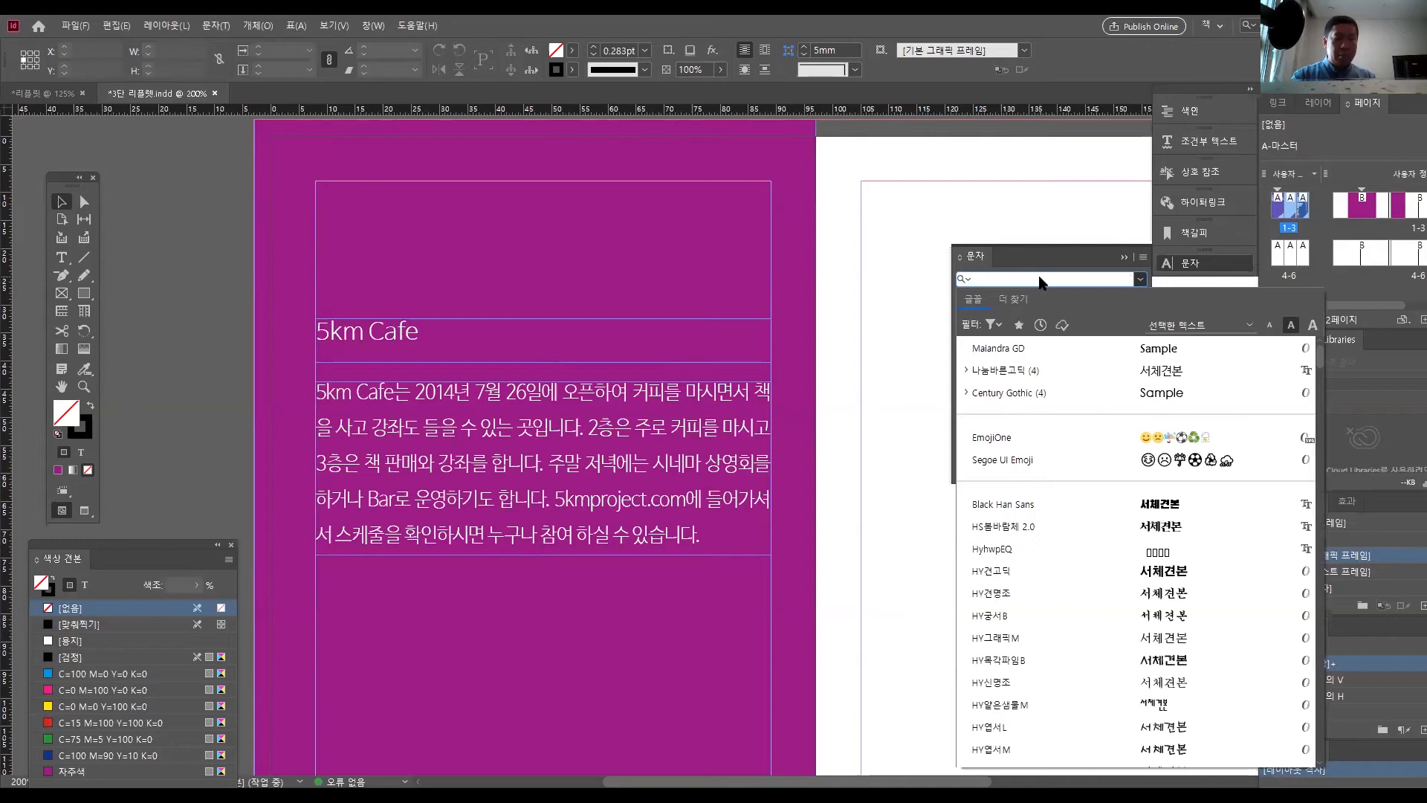
pyautogui.write('나')
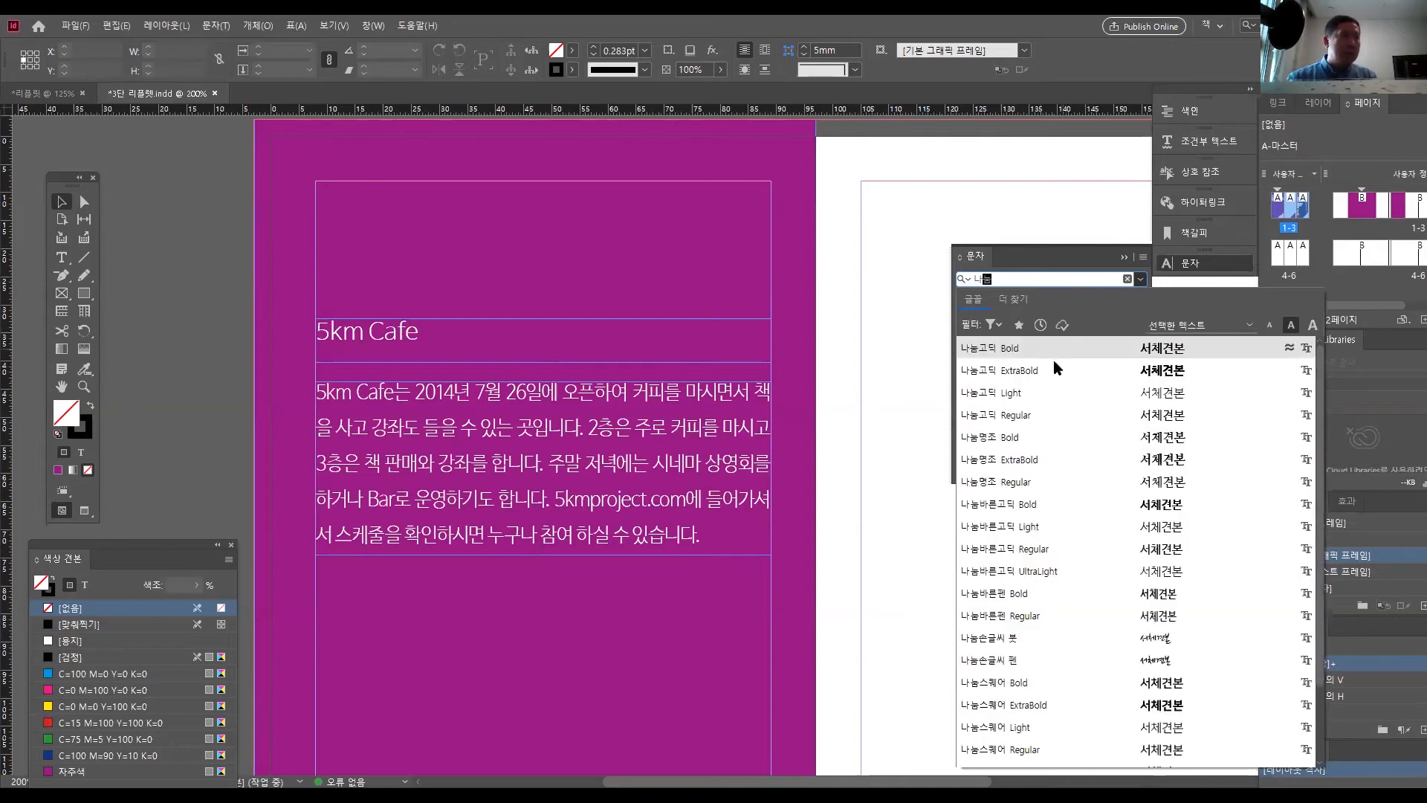
pyautogui.write('눔')
pyautogui.press('Return')
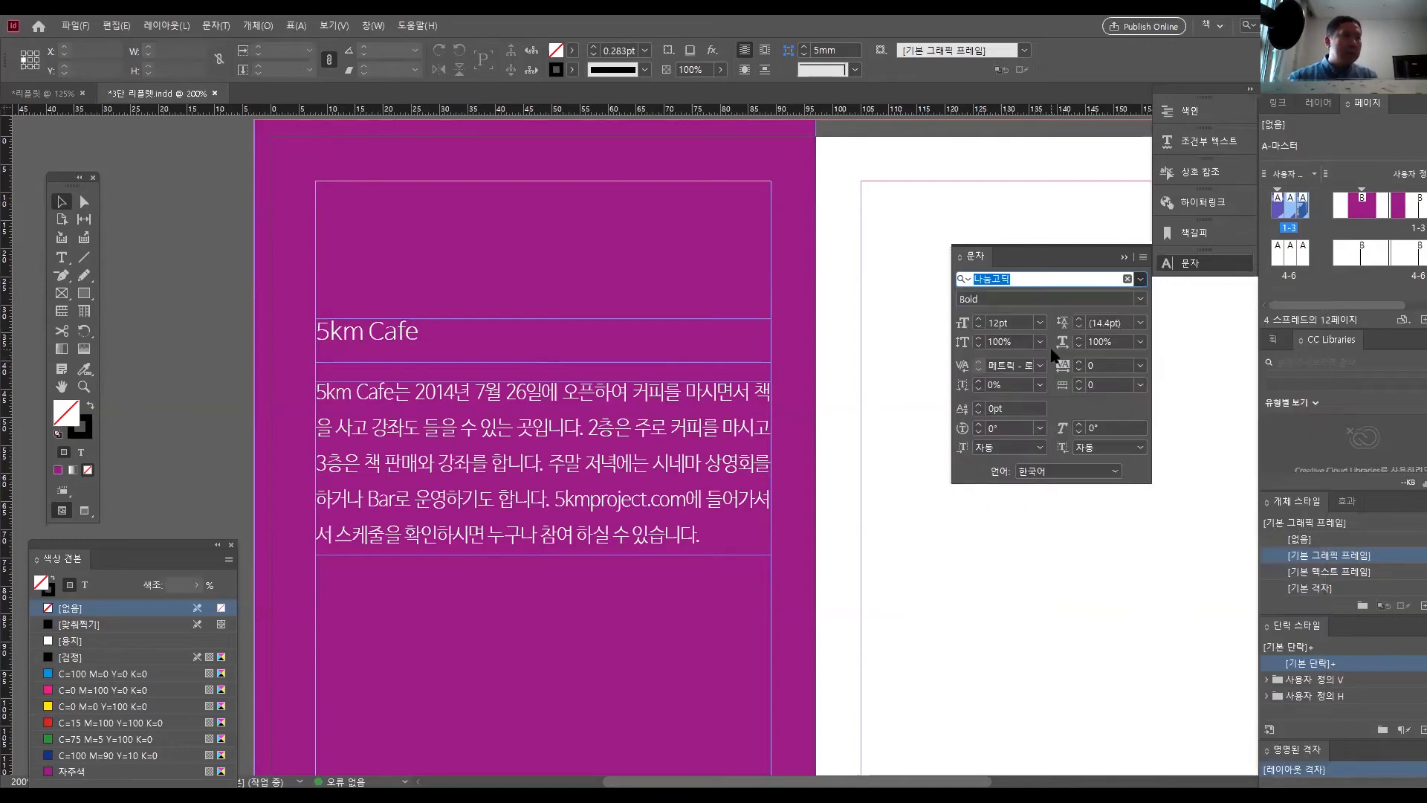
# - Set the 5km Cafe heading's style to Bold and shorten its frame to about 5.5 mm tall
pyautogui.click(628, 354)
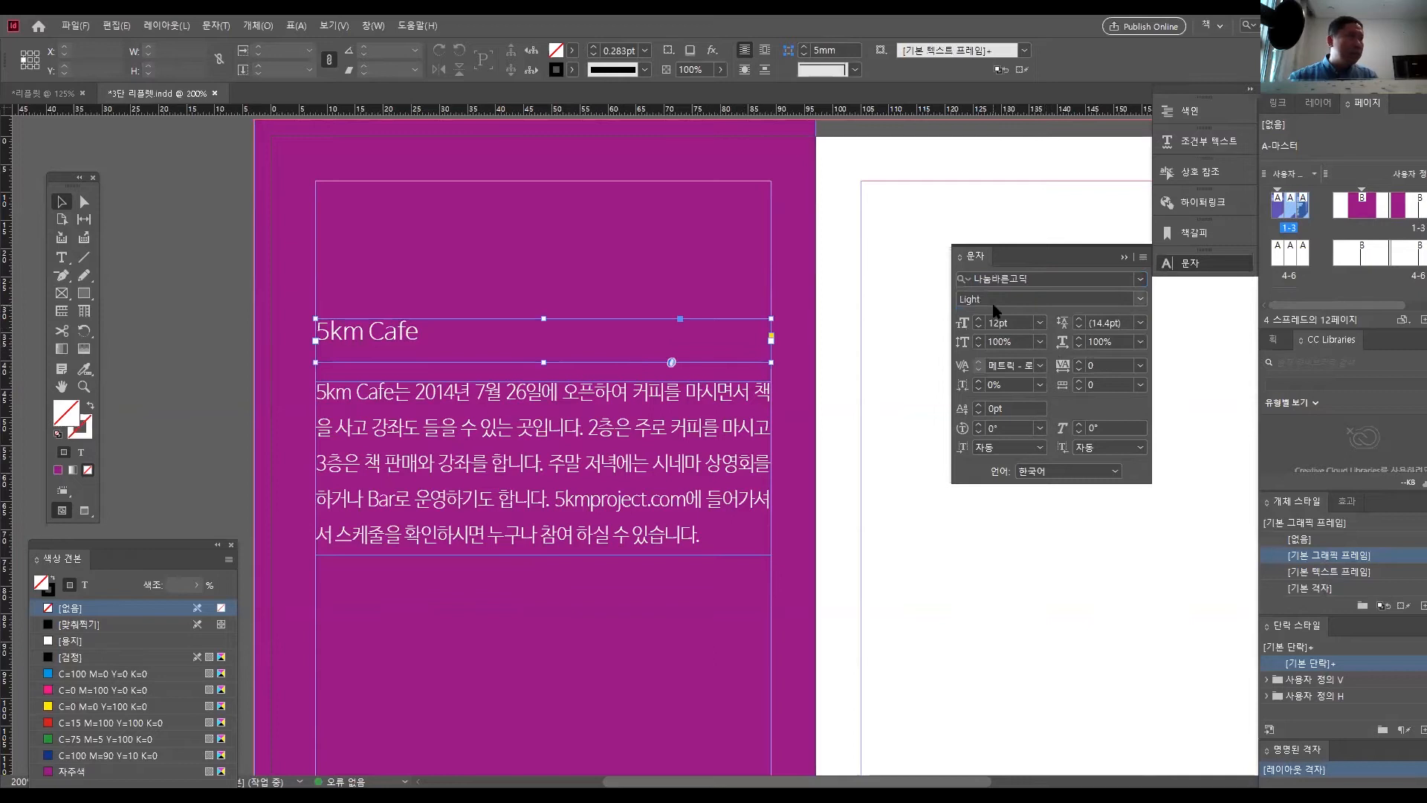
pyautogui.click(1029, 284)
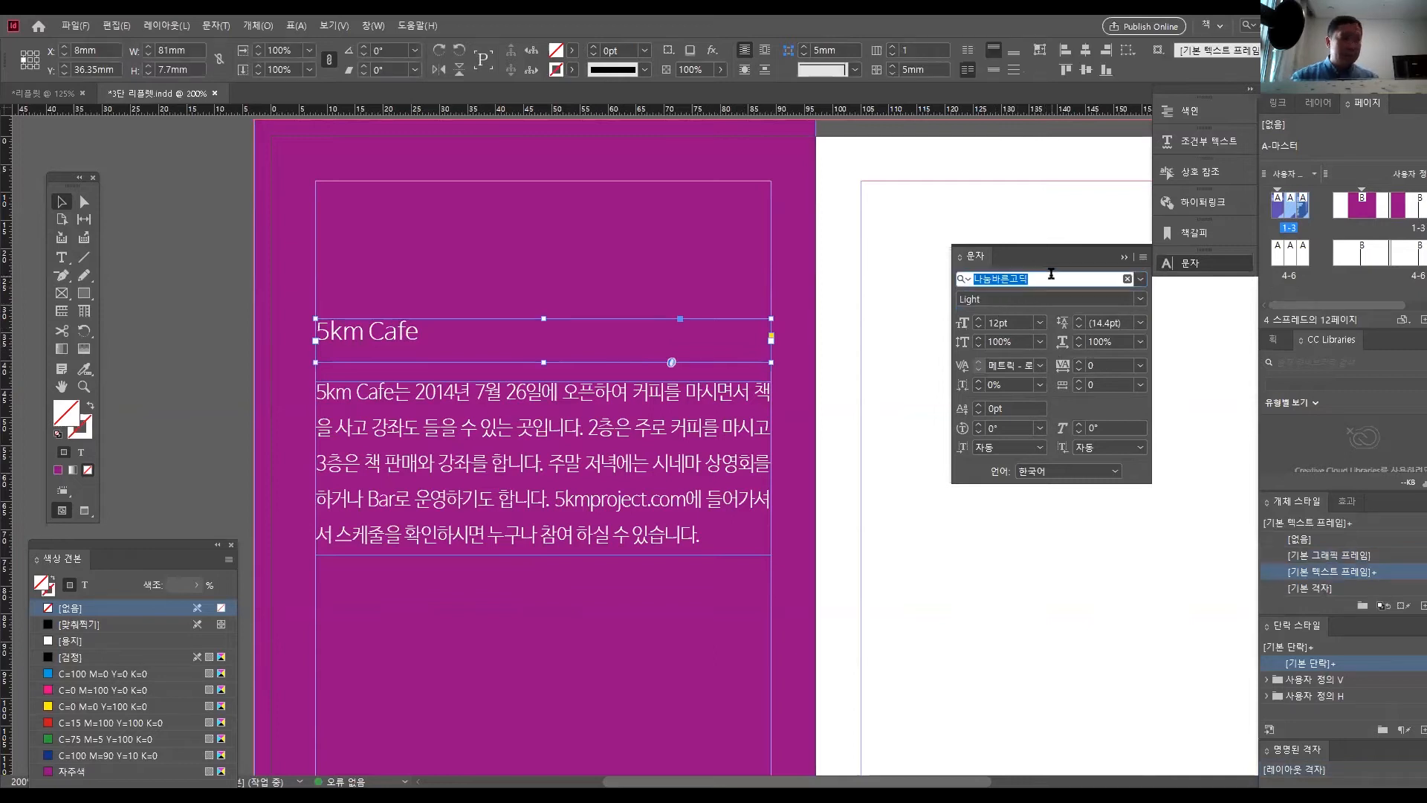
pyautogui.click(1141, 300)
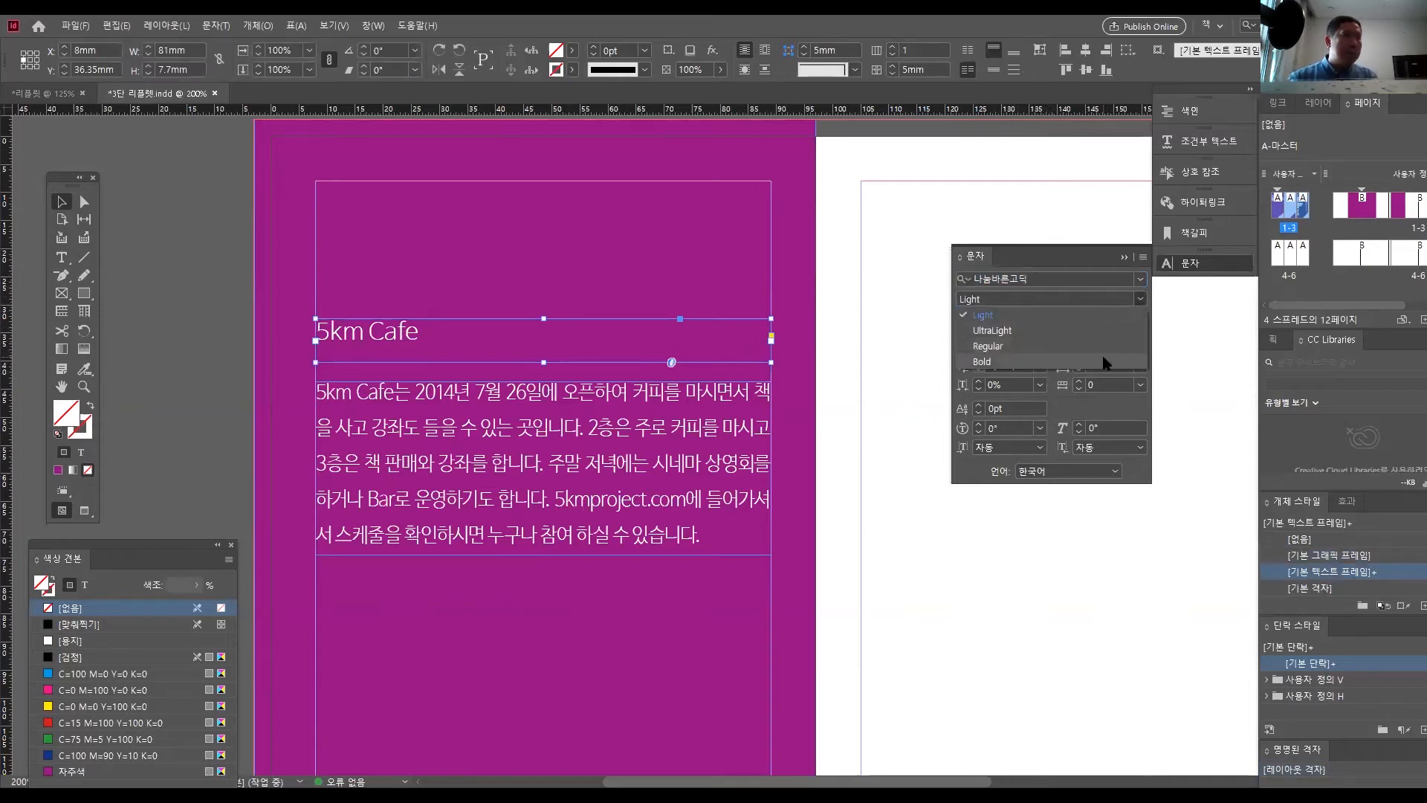
pyautogui.click(982, 362)
pyautogui.click(1040, 322)
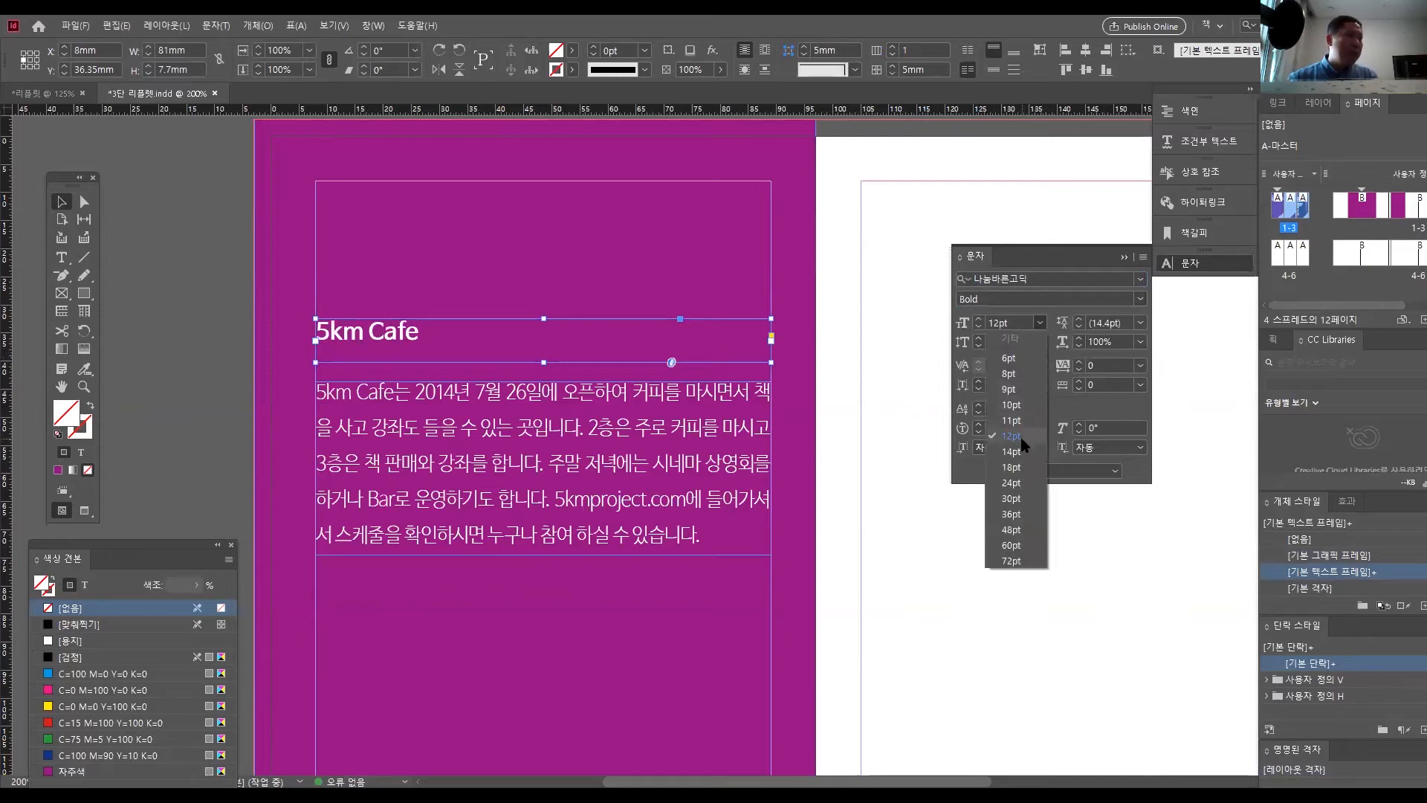
pyautogui.click(462, 336)
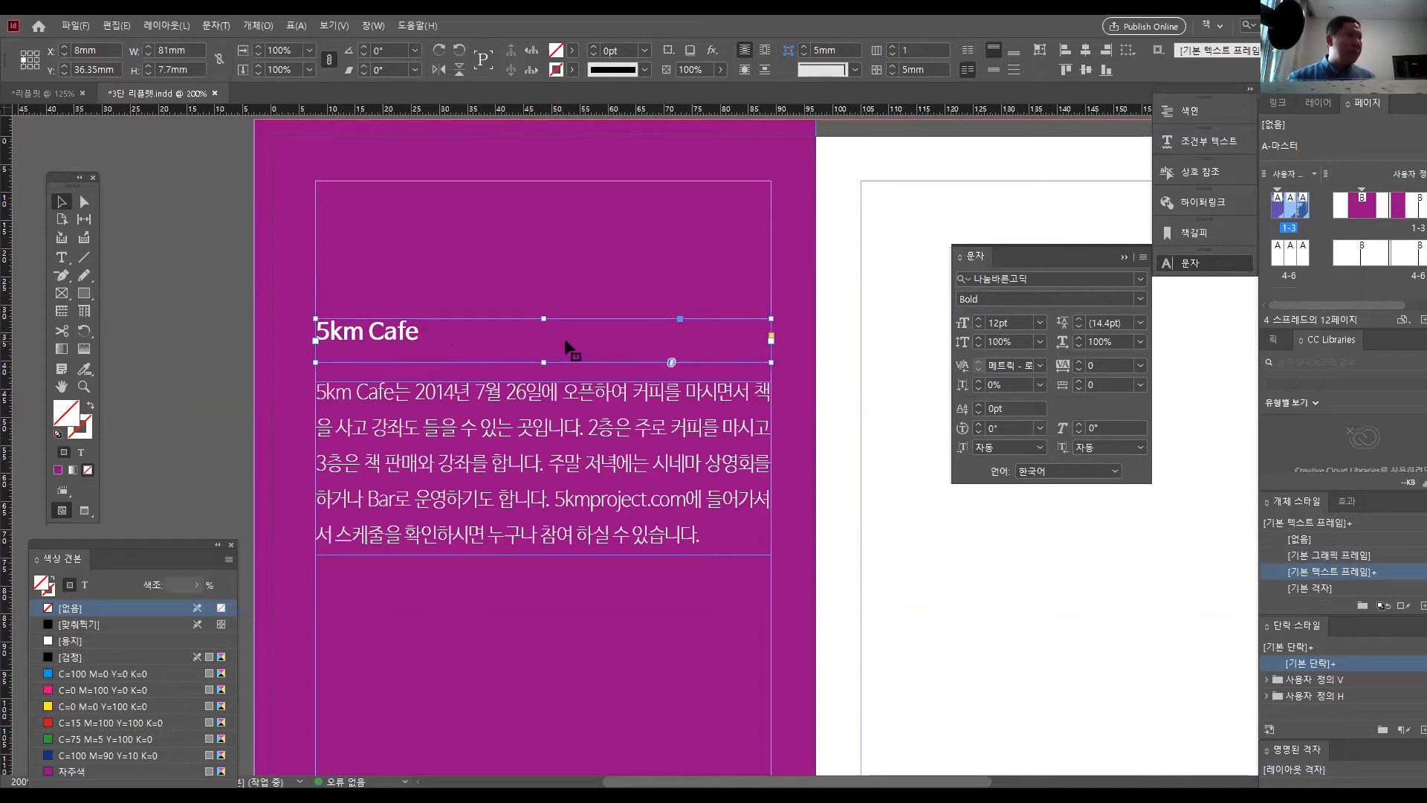
pyautogui.moveTo(544, 362); pyautogui.dragTo(546, 351)
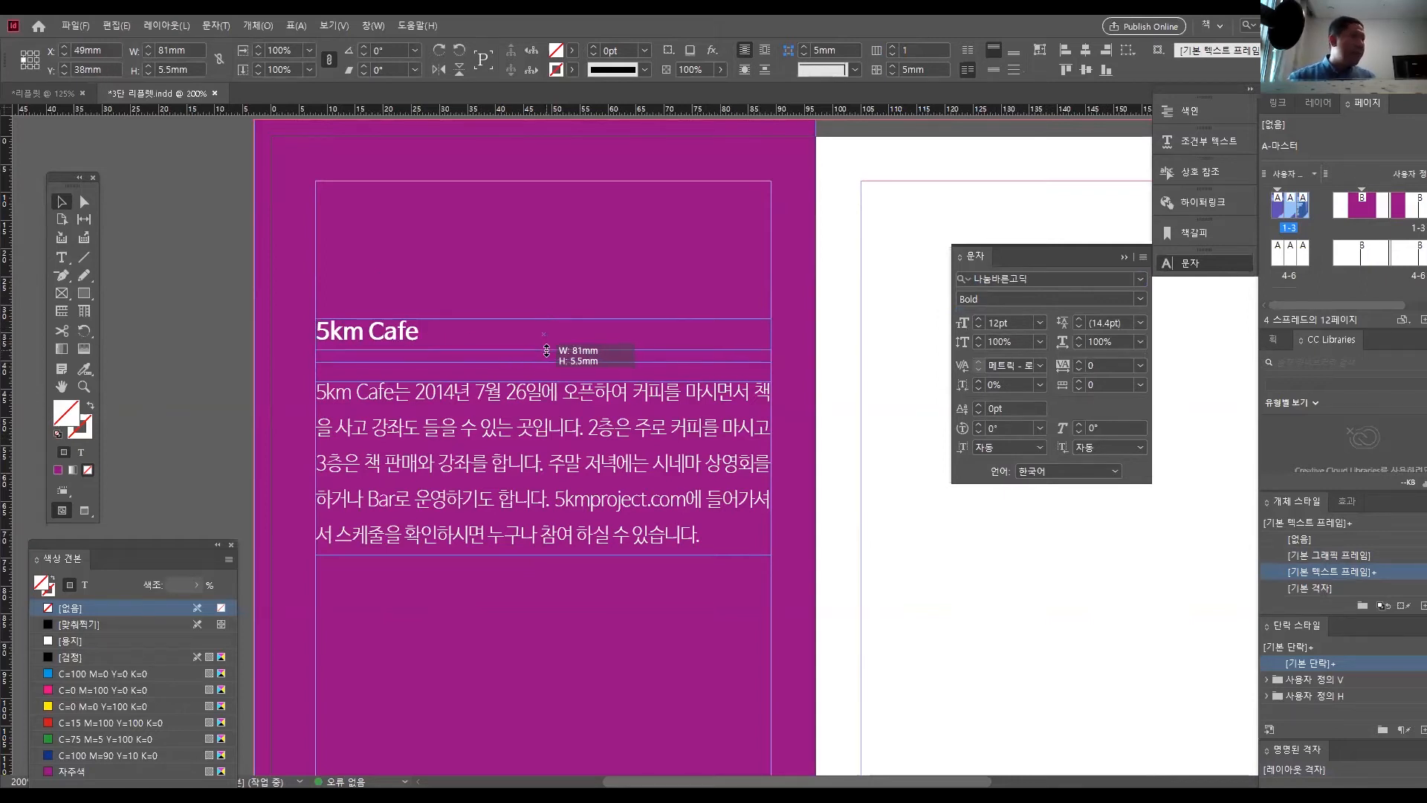
# - Move the paragraph frame up so that its top edge meets the bottom edge of the 5km Cafe heading frame
pyautogui.click(530, 351)
pyautogui.hotkey('ctrl', '=')
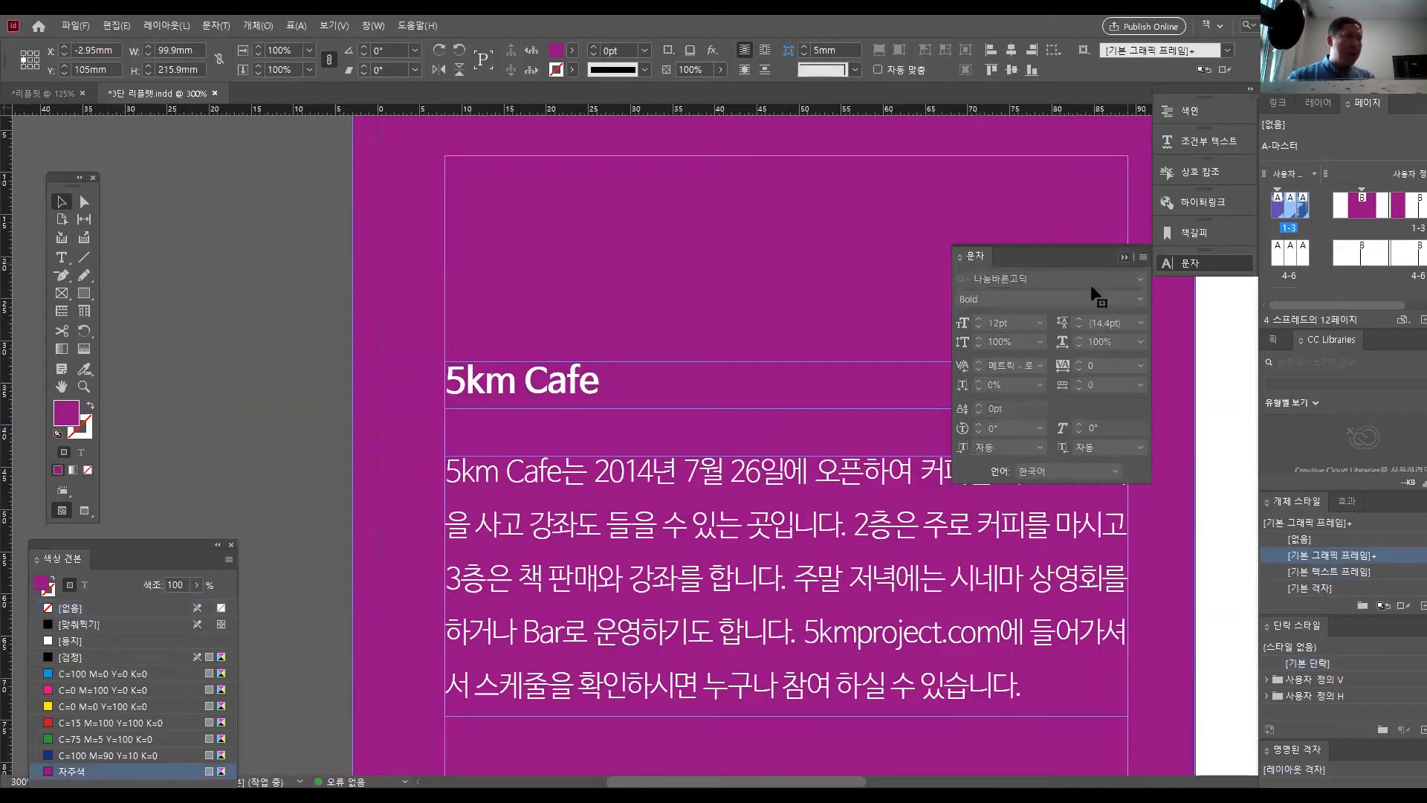
pyautogui.click(751, 431)
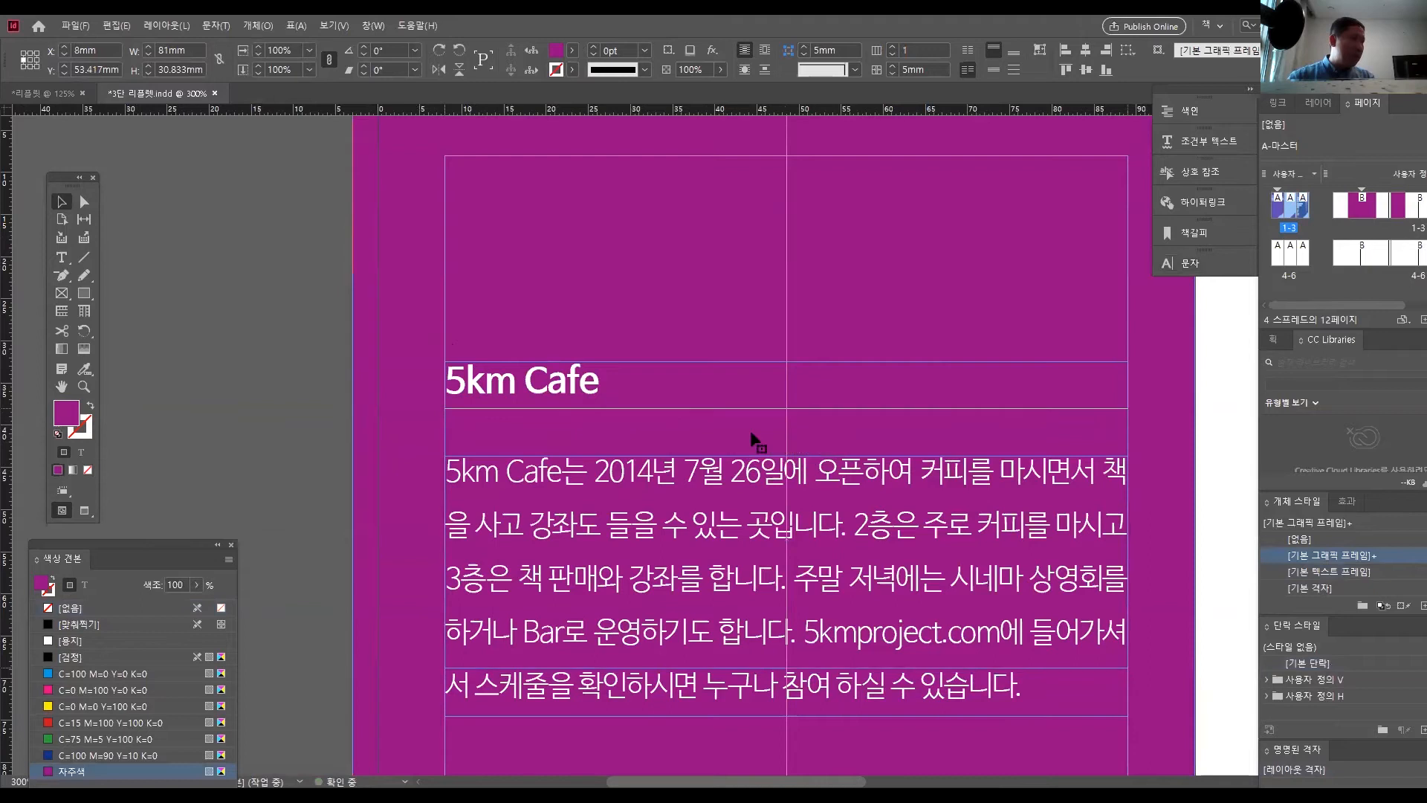
pyautogui.moveTo(751, 431); pyautogui.dragTo(751, 431)
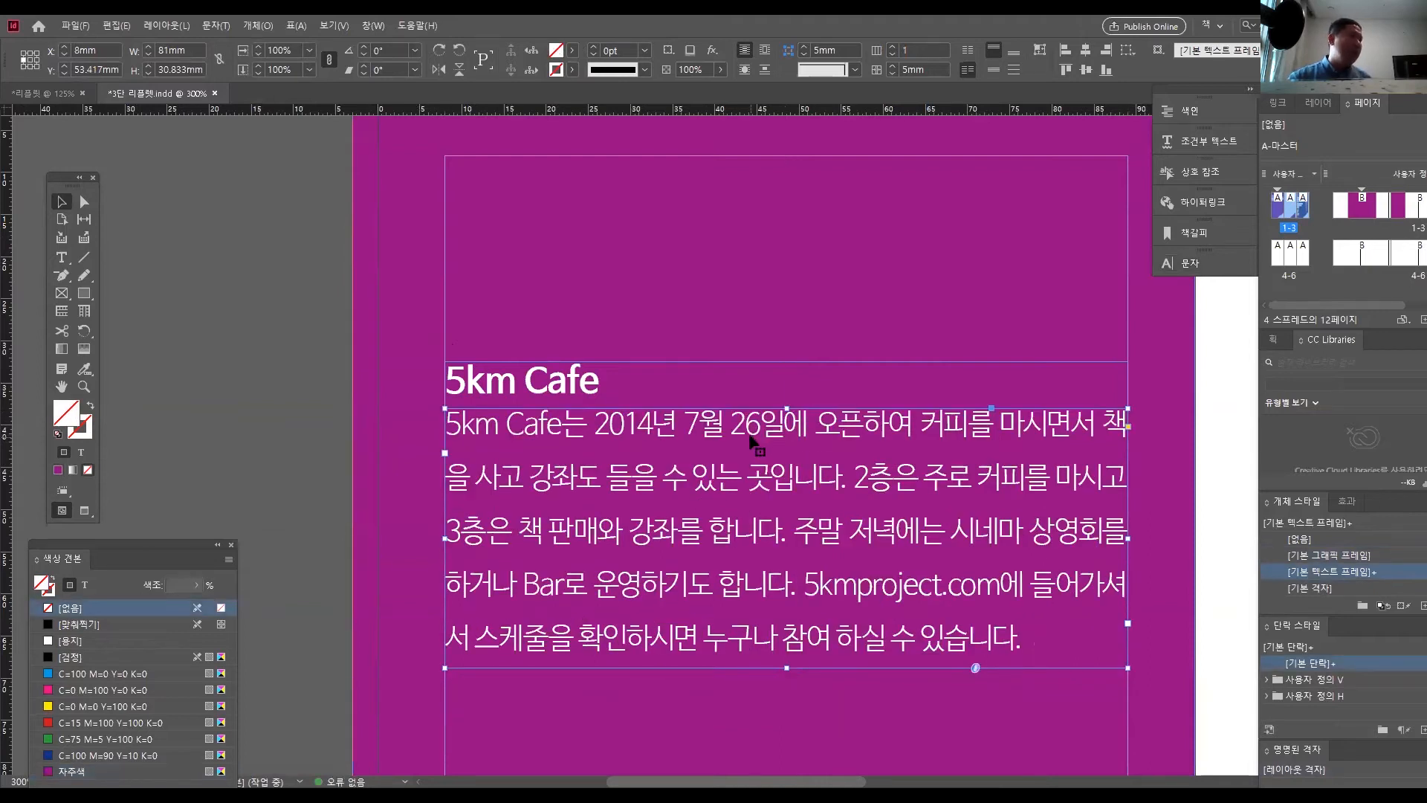
pyautogui.hotkey('alt', 'Tab')
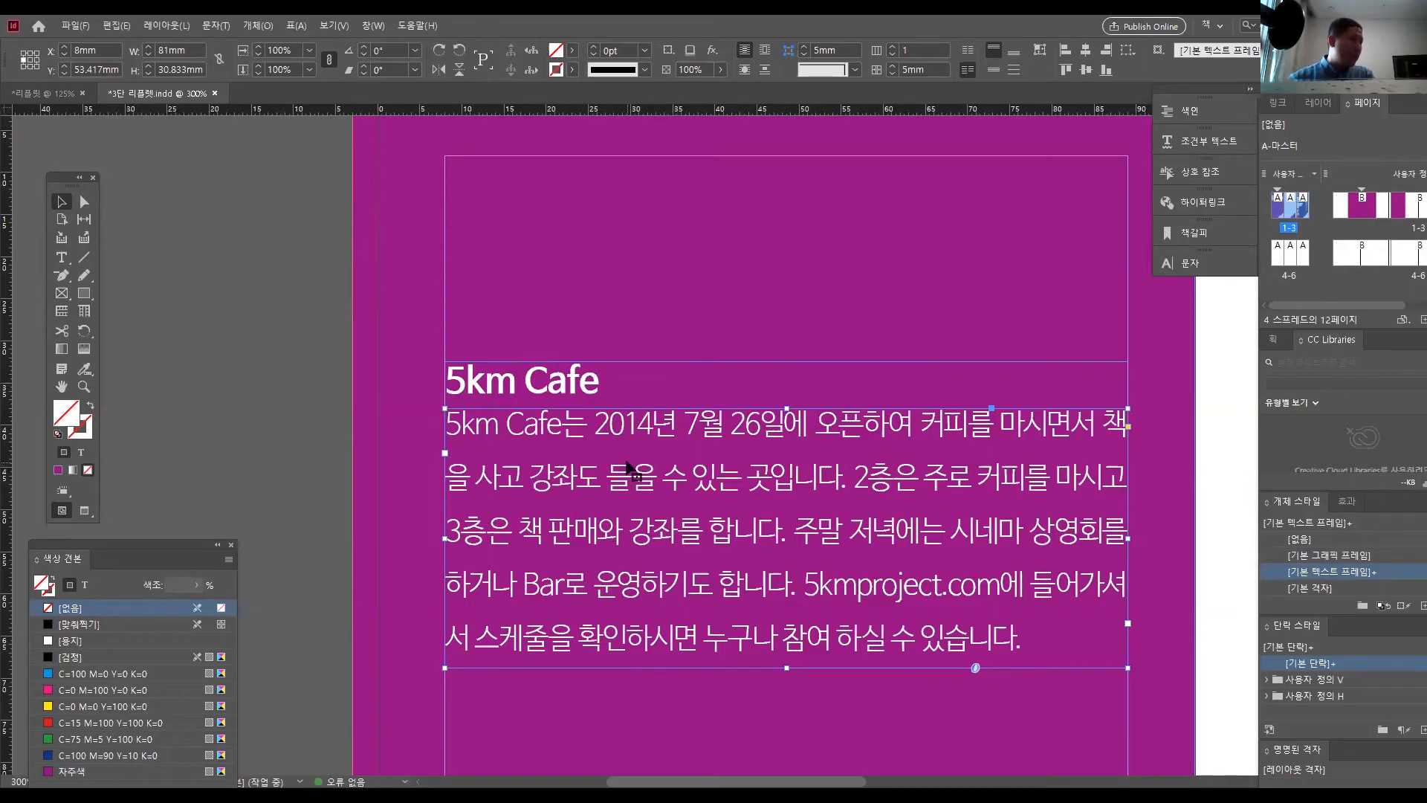
# - Select the heading and paragraph frames together and bring up the Align options, placed clear of the heading
pyautogui.click(628, 378)
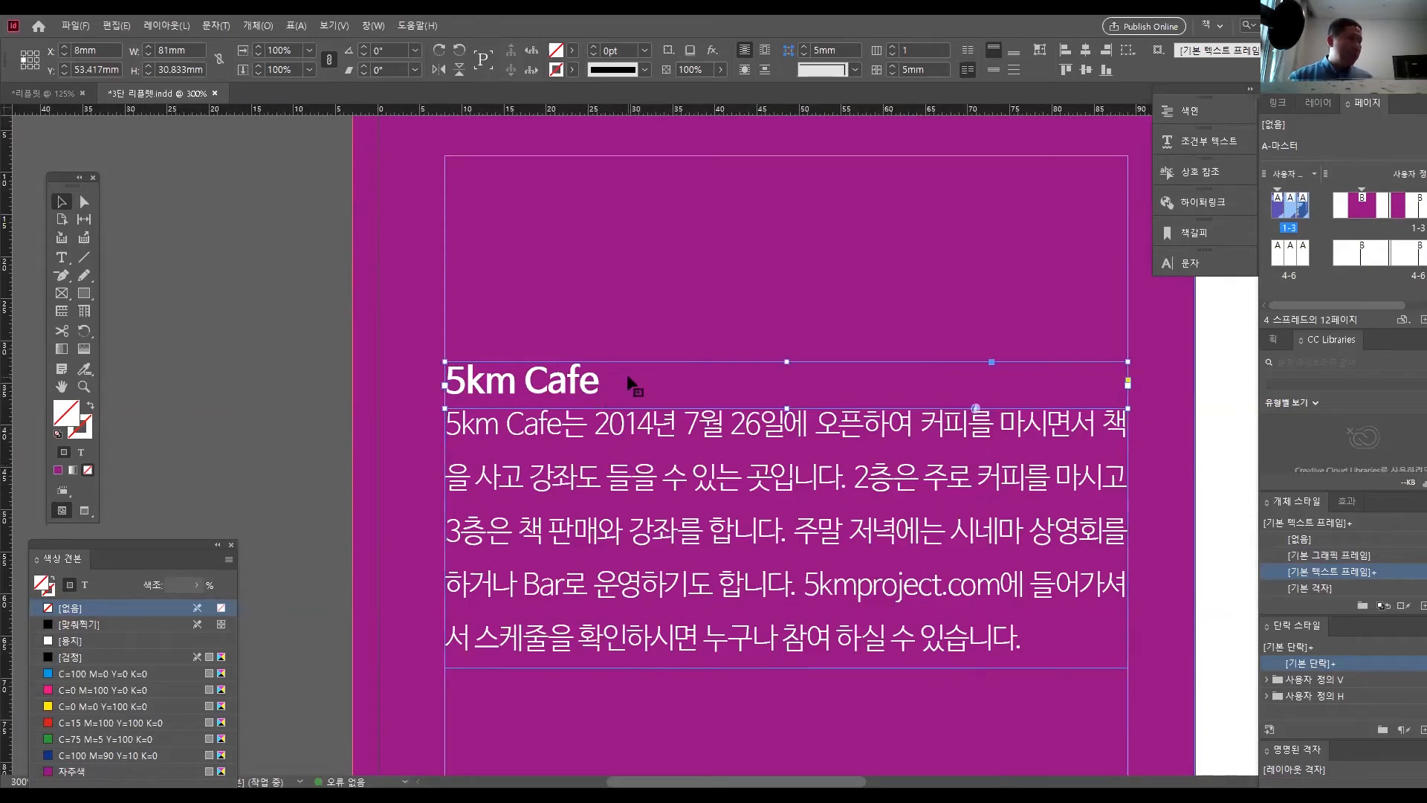
pyautogui.keyDown('shift'); pyautogui.click(633, 470); pyautogui.keyUp('shift')
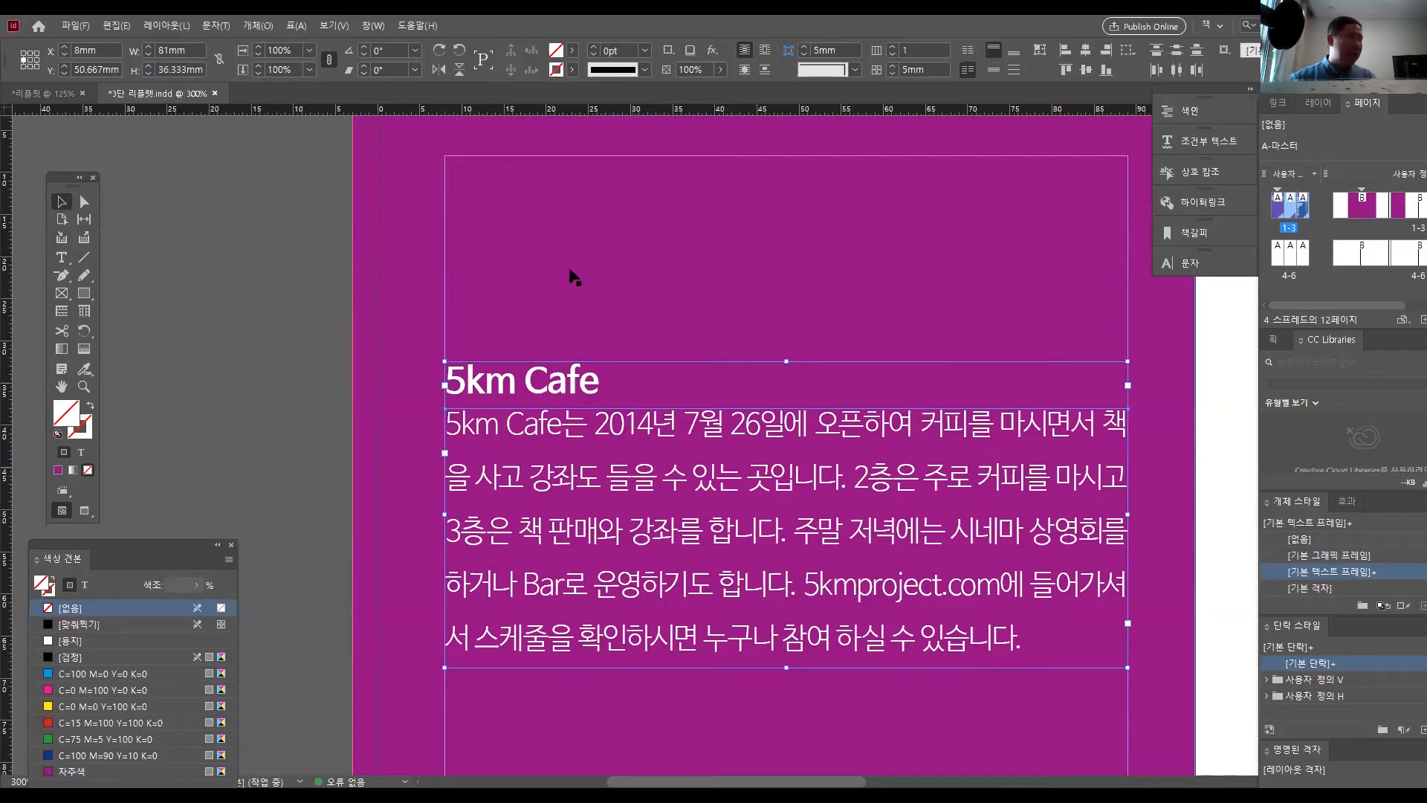
pyautogui.click(371, 27)
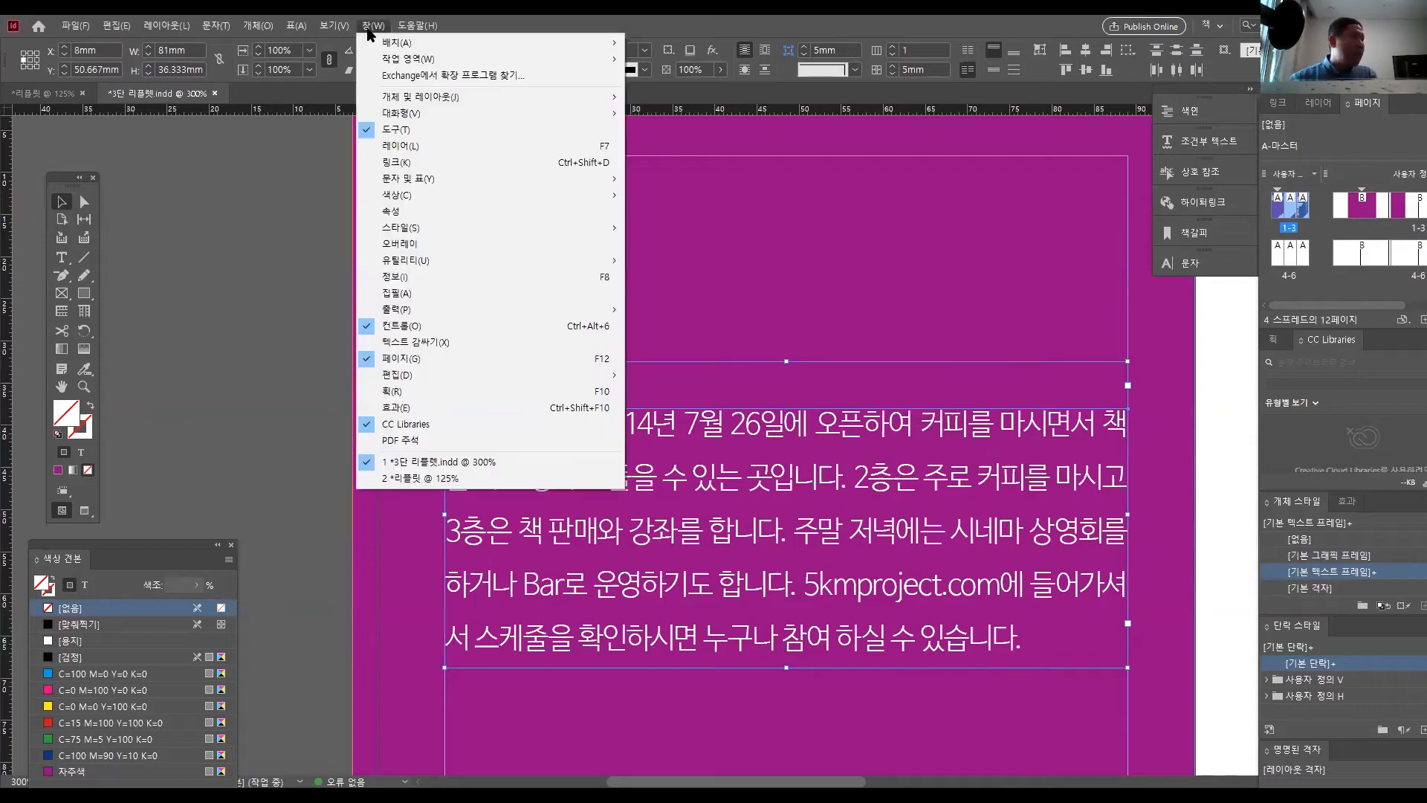
pyautogui.moveTo(457, 103)
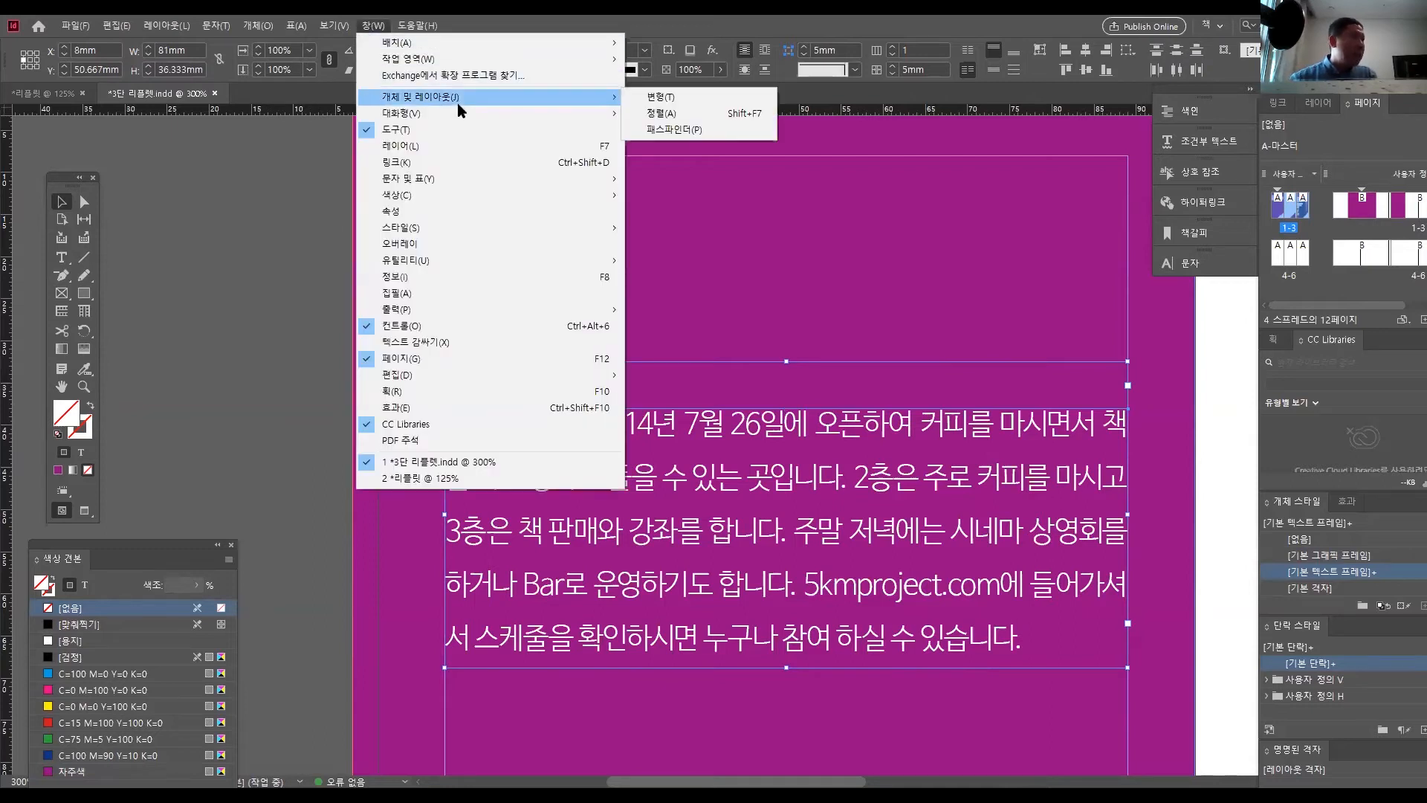
pyautogui.click(669, 115)
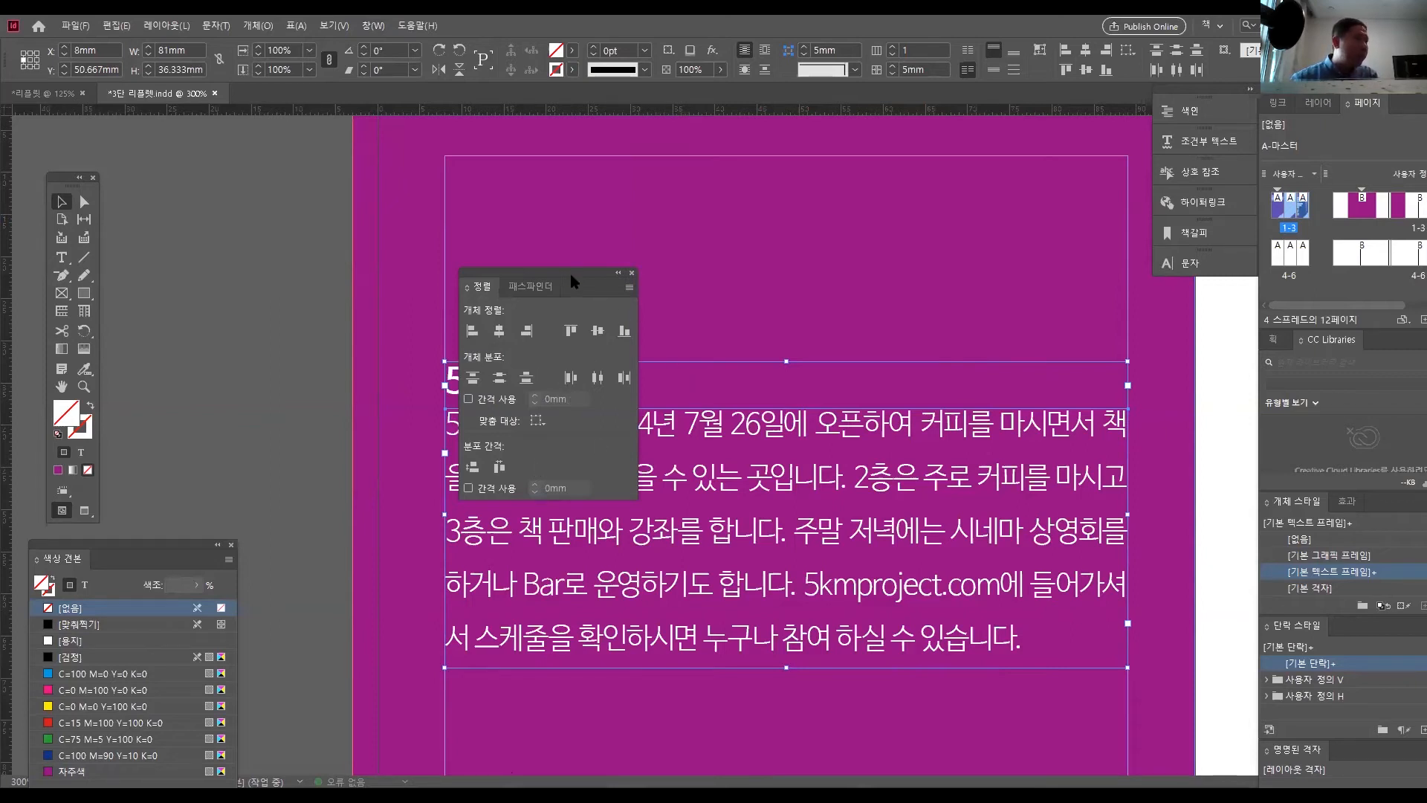
pyautogui.moveTo(553, 391); pyautogui.dragTo(270, 377)
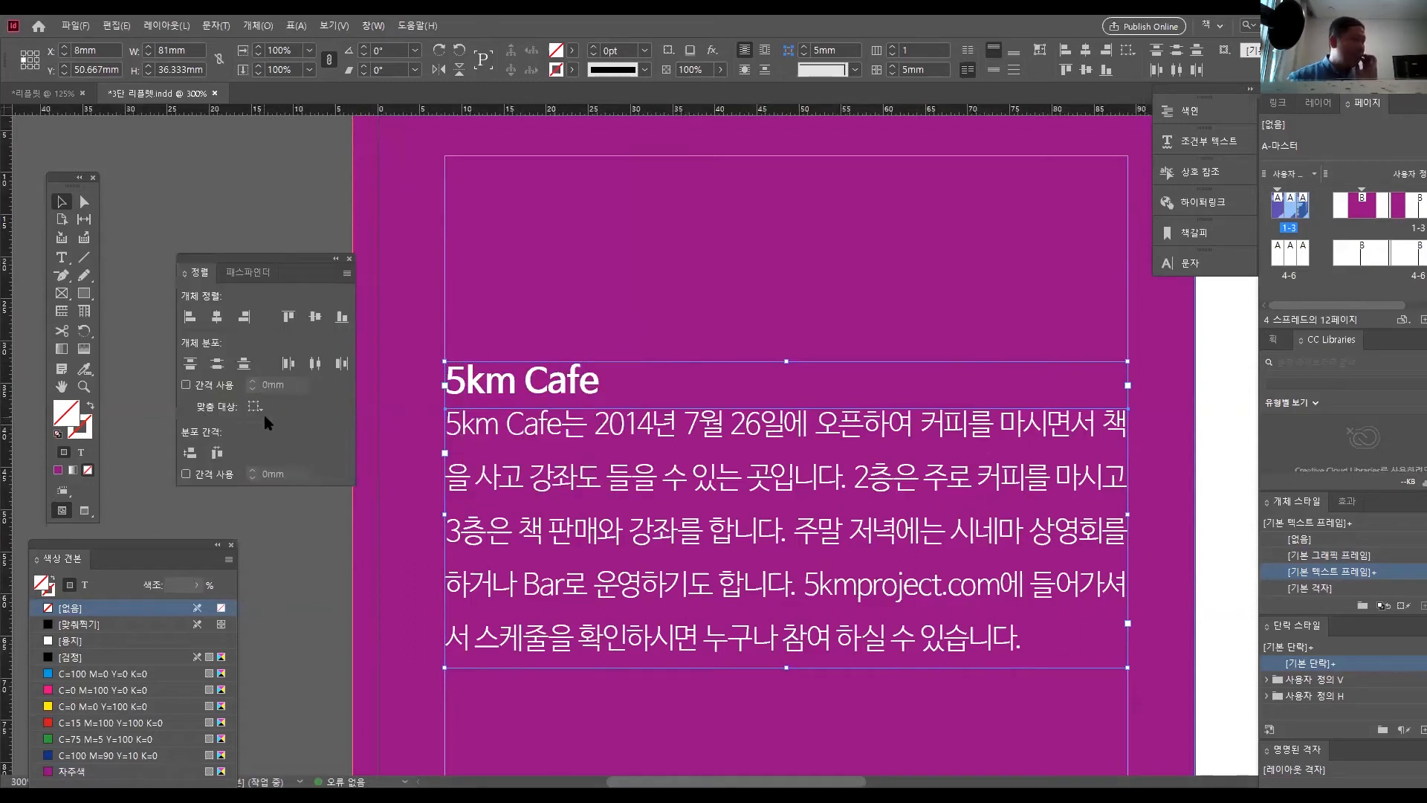
pyautogui.moveTo(283, 268); pyautogui.dragTo(994, 305)
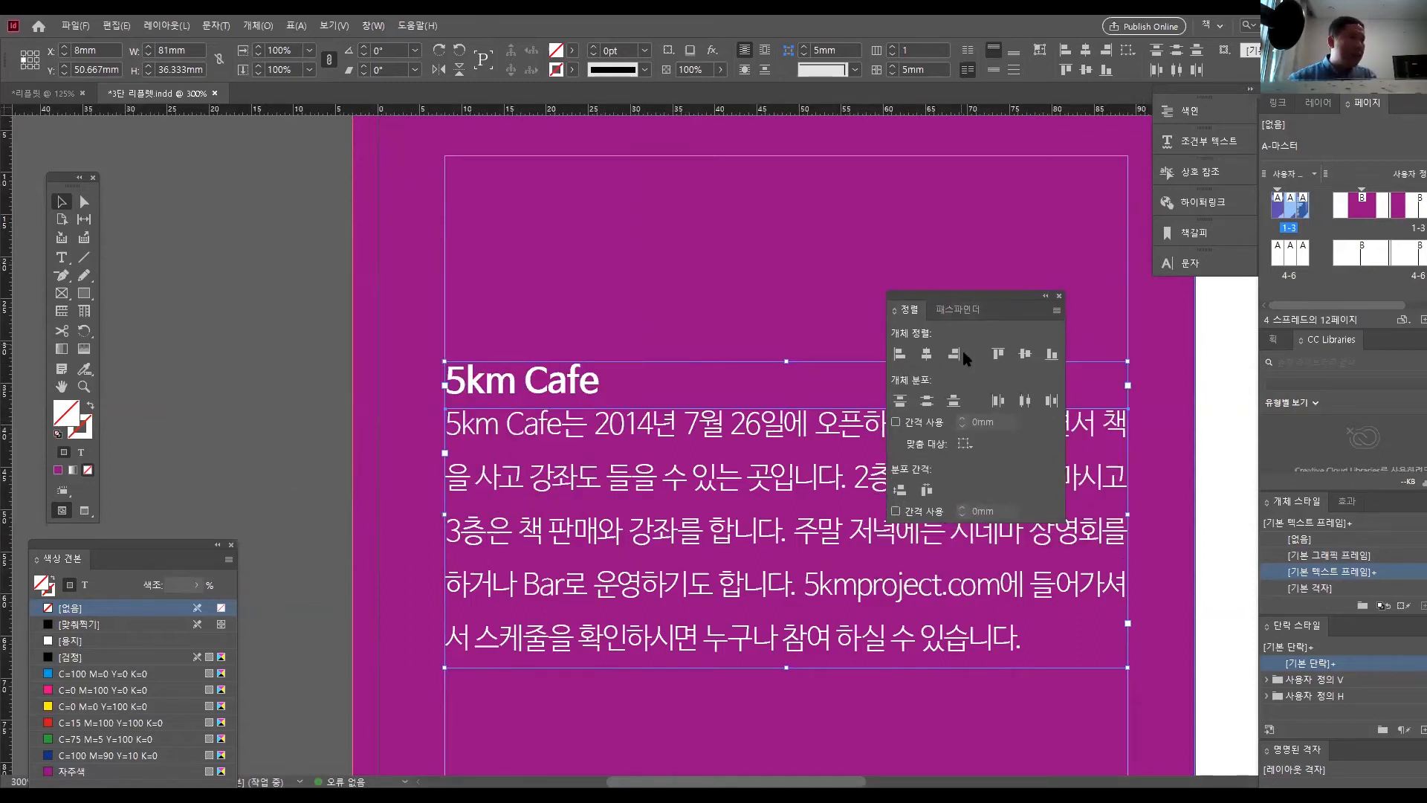
# - Turn on Use Spacing for Distribute Spacing and set it to 5 mm
pyautogui.click(896, 512)
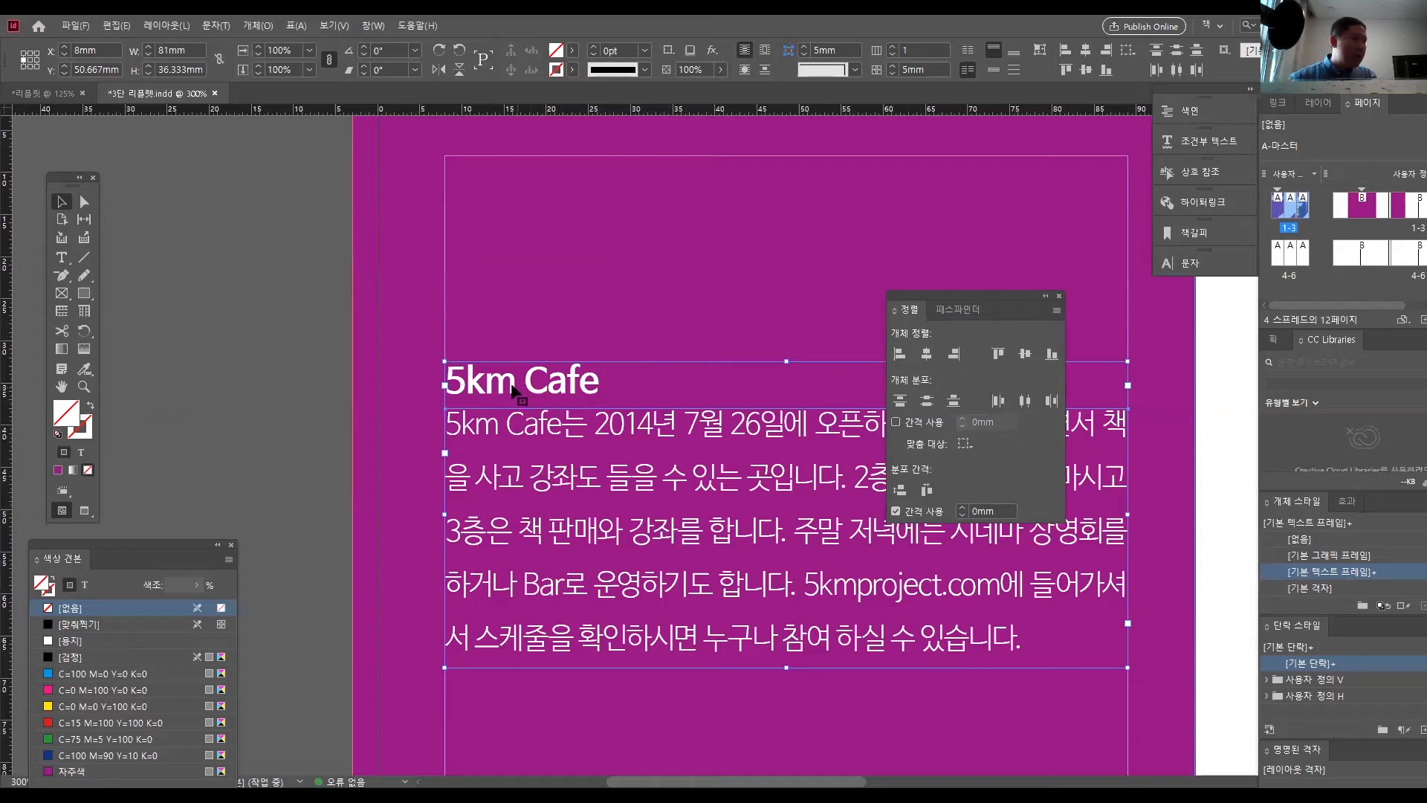
pyautogui.doubleClick(975, 511)
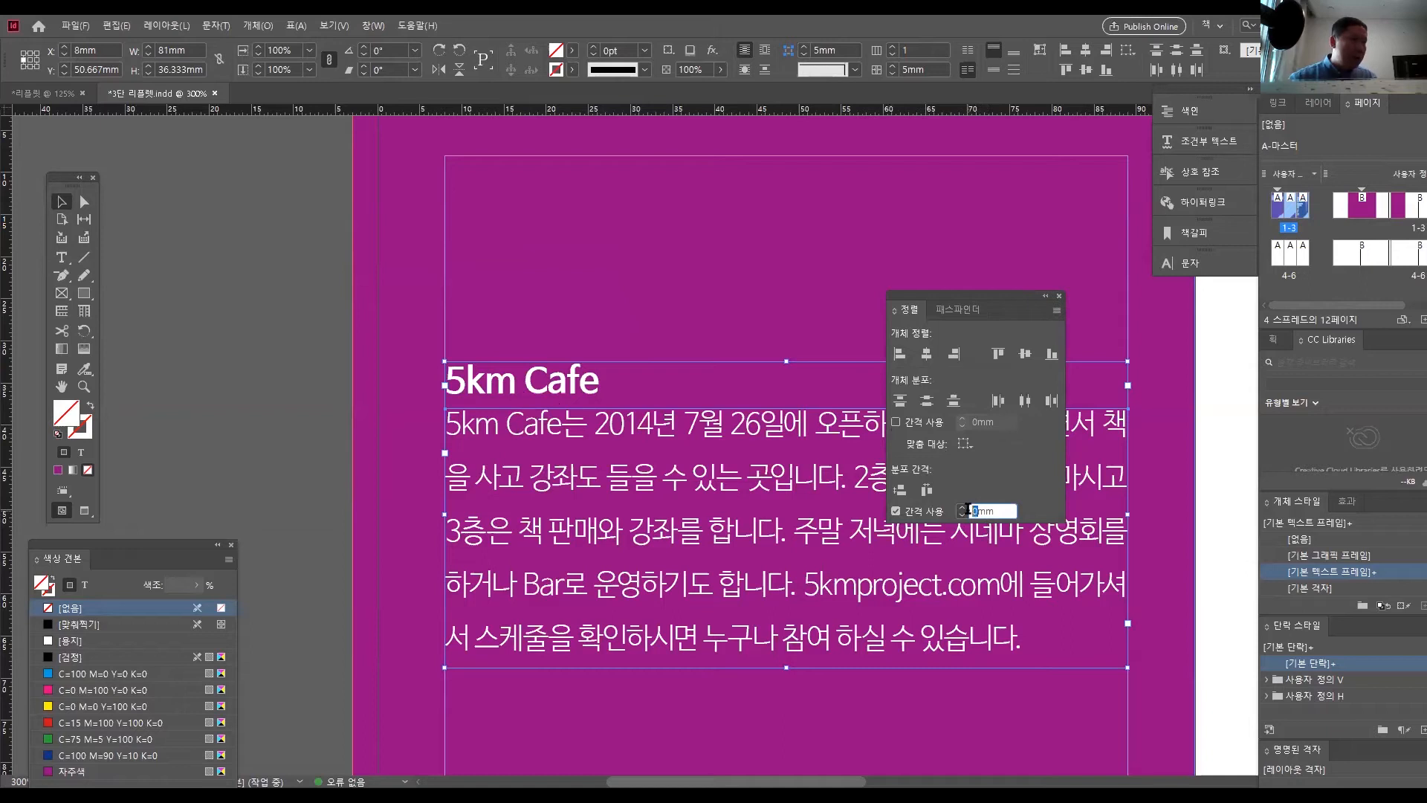
pyautogui.write('5')
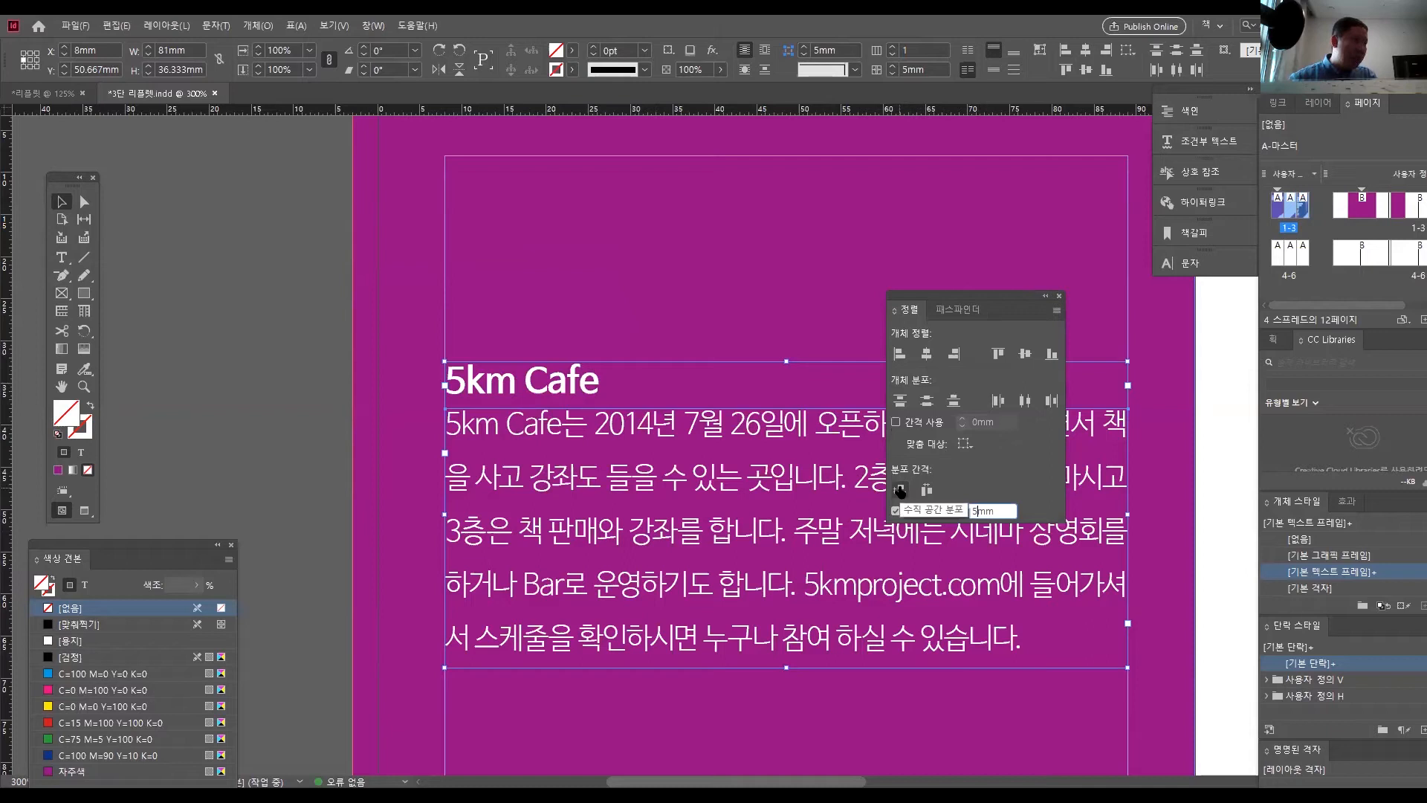
# - Try distributing the heading and paragraph frames vertically with the 5 mm gap, and undo it
pyautogui.click(900, 490)
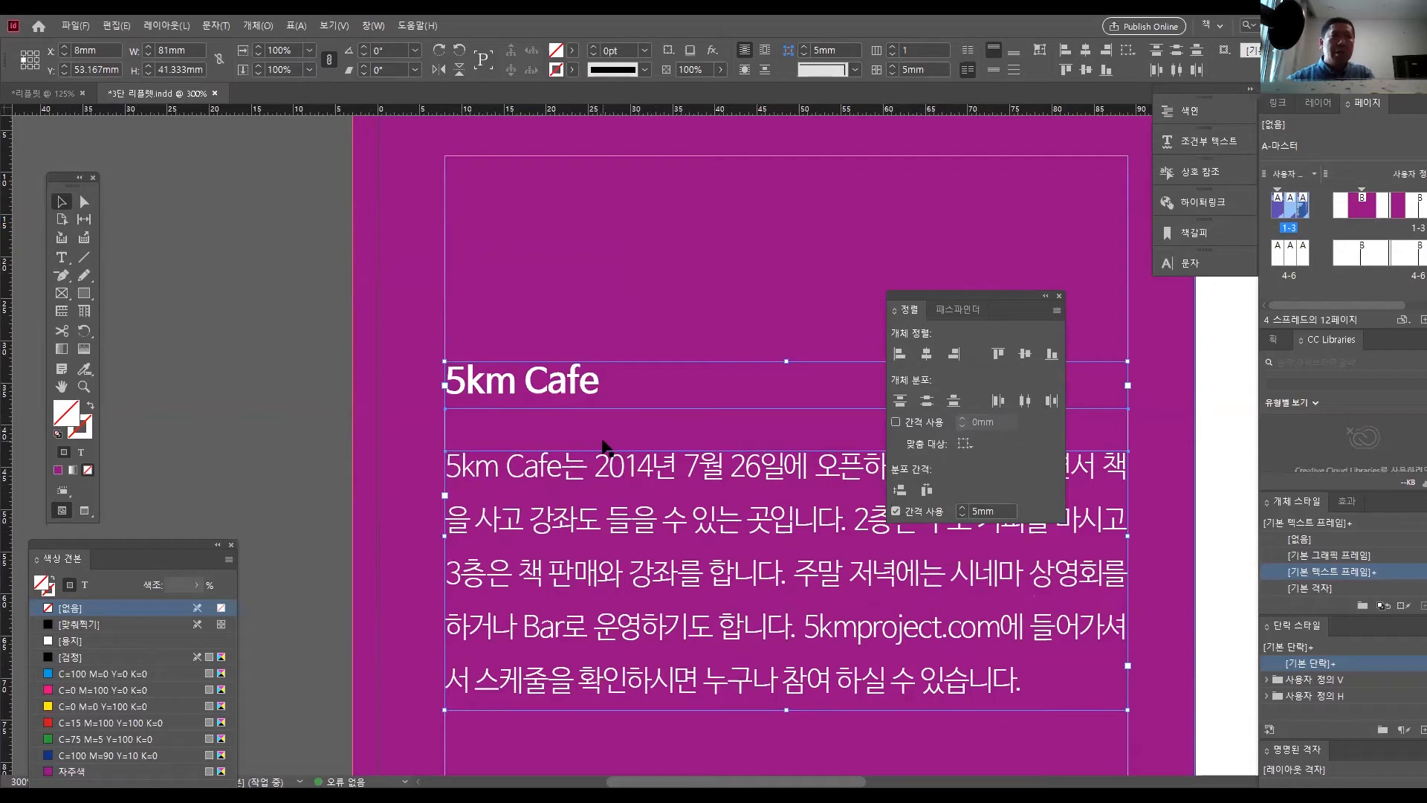
pyautogui.hotkey('ctrl', 'z')
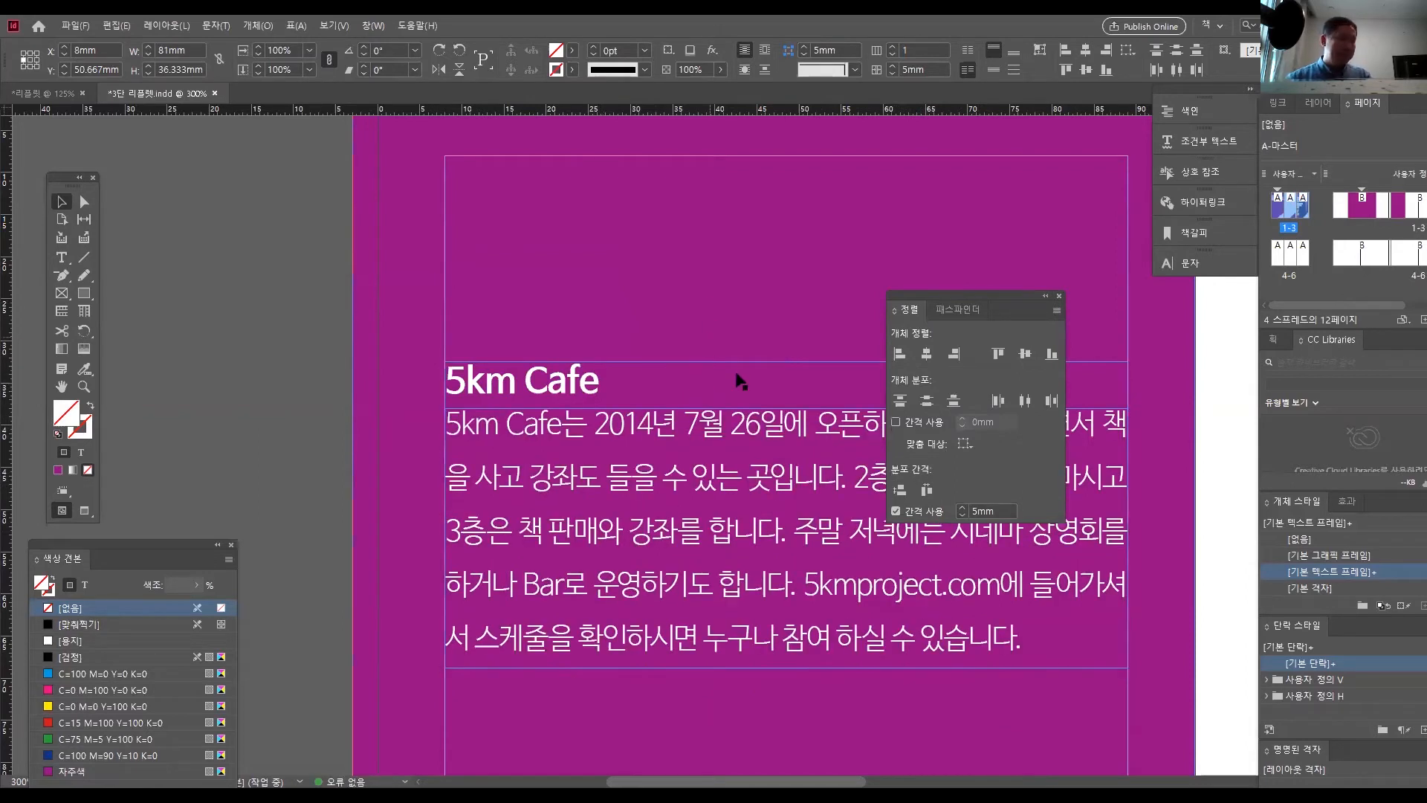
pyautogui.click(736, 381)
pyautogui.hotkey('ctrl', '-')
pyautogui.hotkey('ctrl', '-')
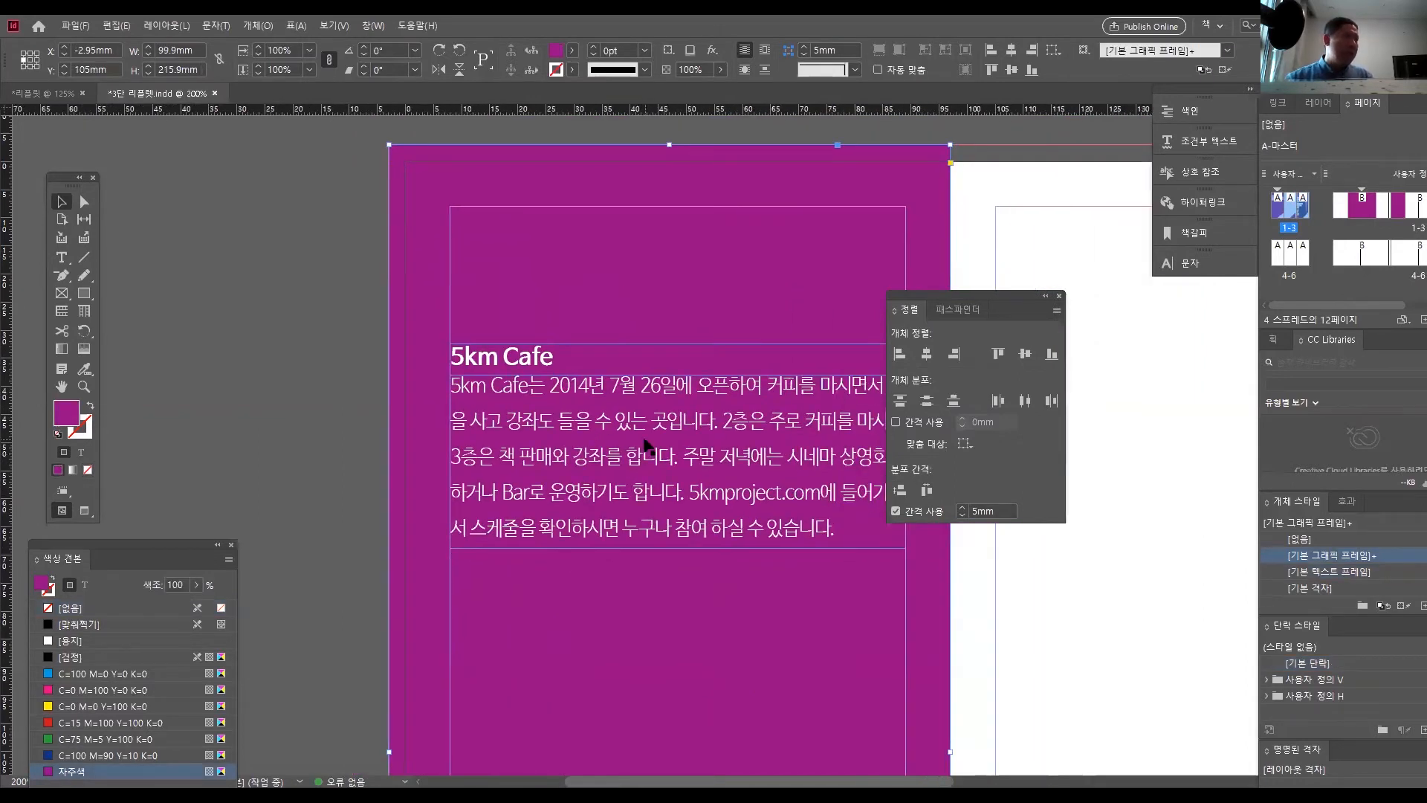
# - Try moving the heading and paragraph frames together toward the top of the purple panel, and undo the move
pyautogui.click(660, 351)
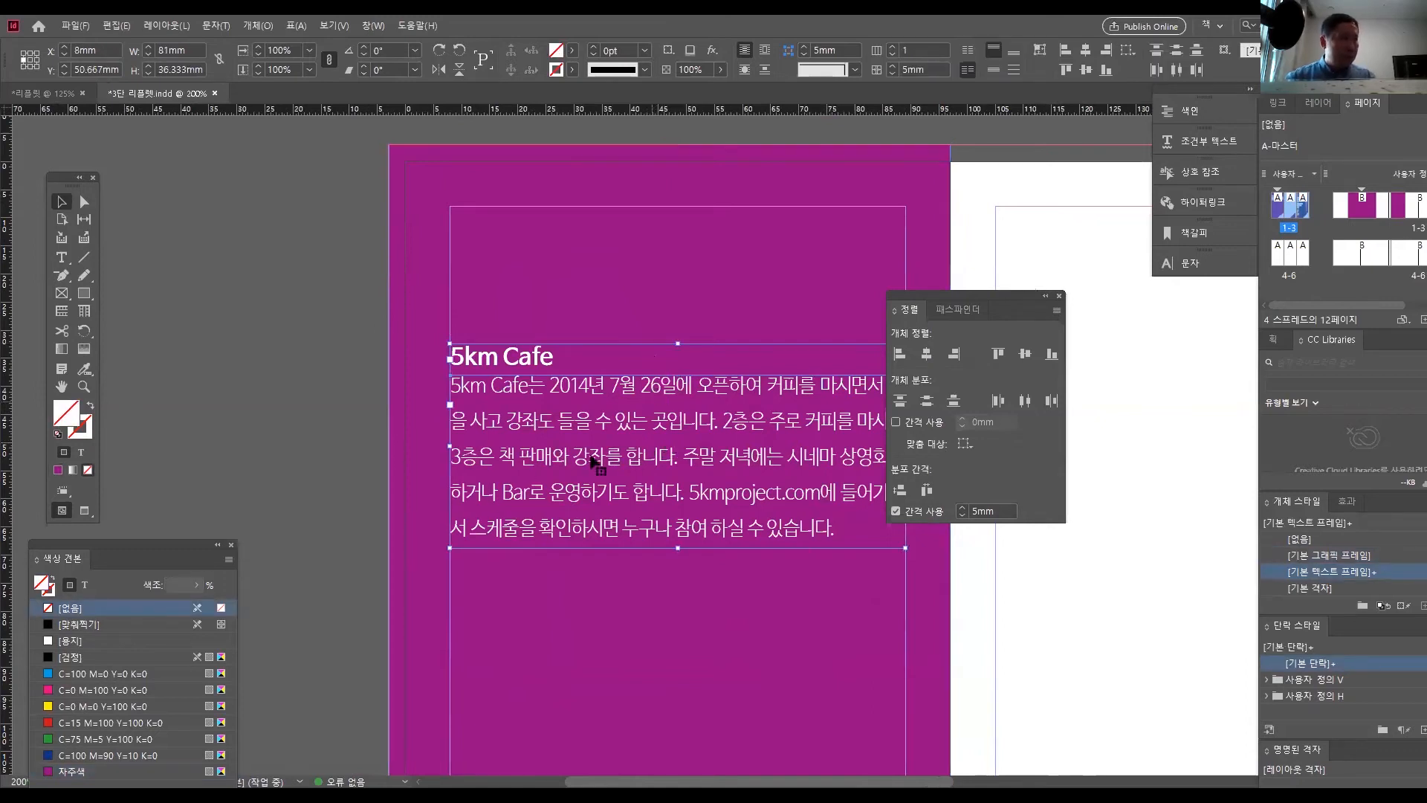
pyautogui.moveTo(684, 444); pyautogui.dragTo(675, 338)
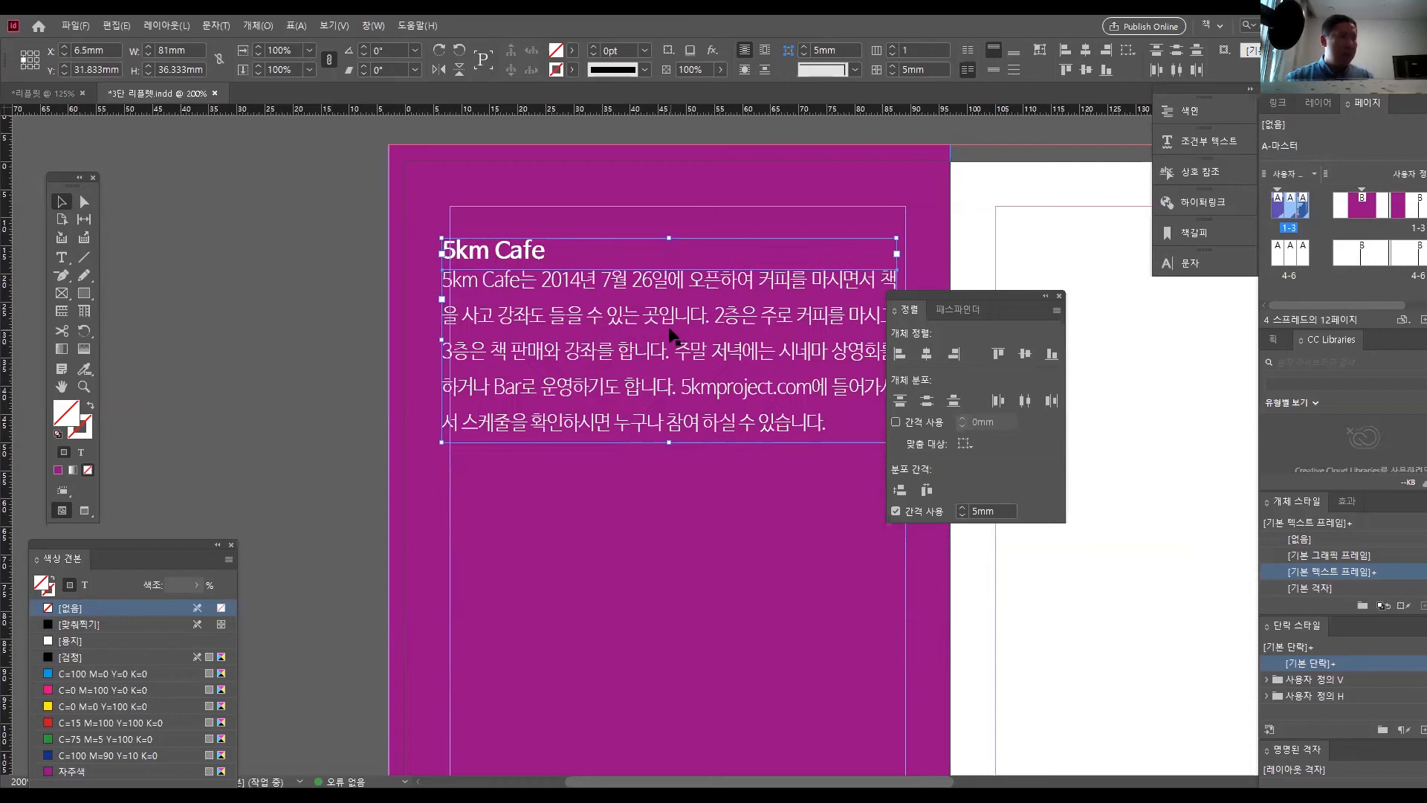
pyautogui.hotkey('ctrl', 'z')
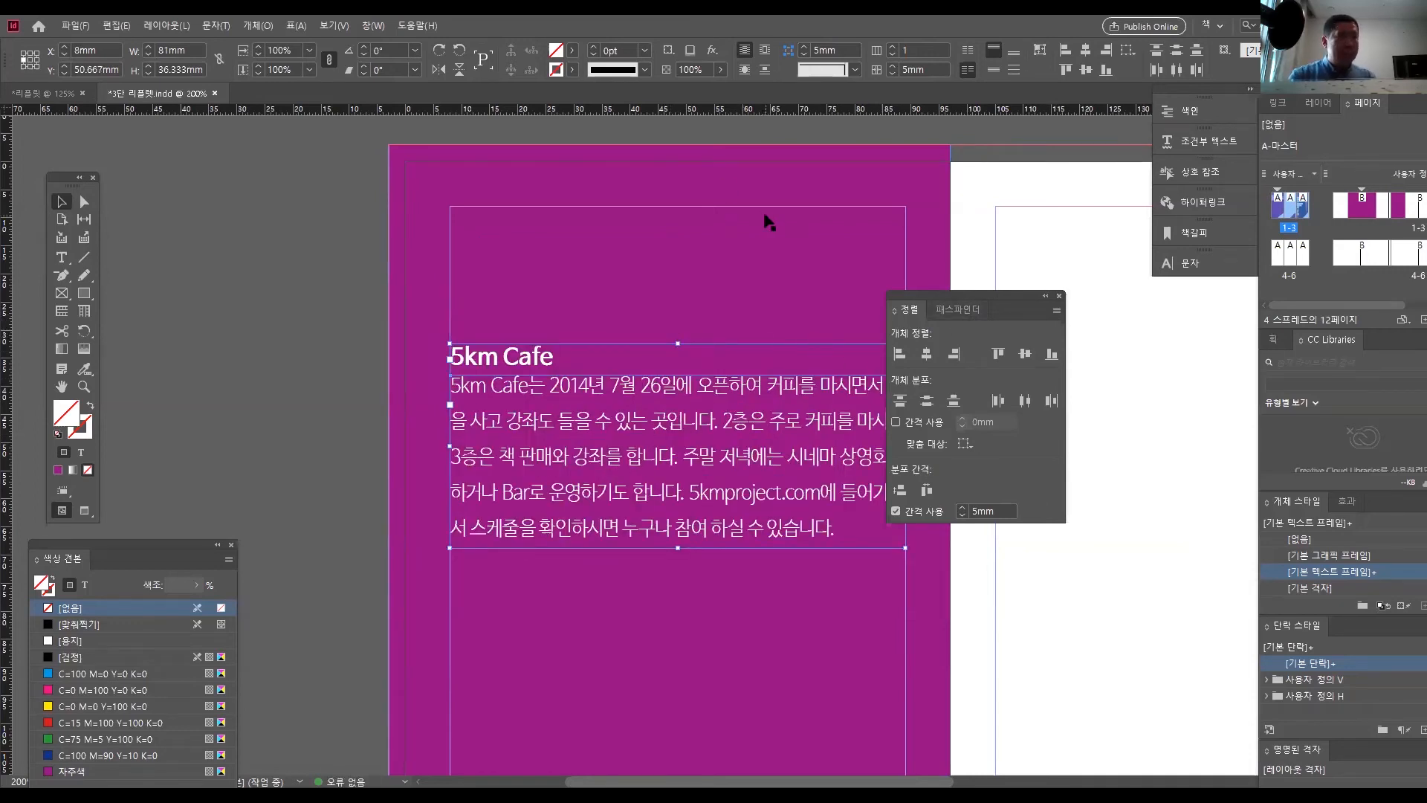
# - Distribute the heading and paragraph frames vertically with 5 mm spacing and move the Align options off the purple panel
pyautogui.hotkey('shift', 'F7')
pyautogui.hotkey('shift', 'F7')
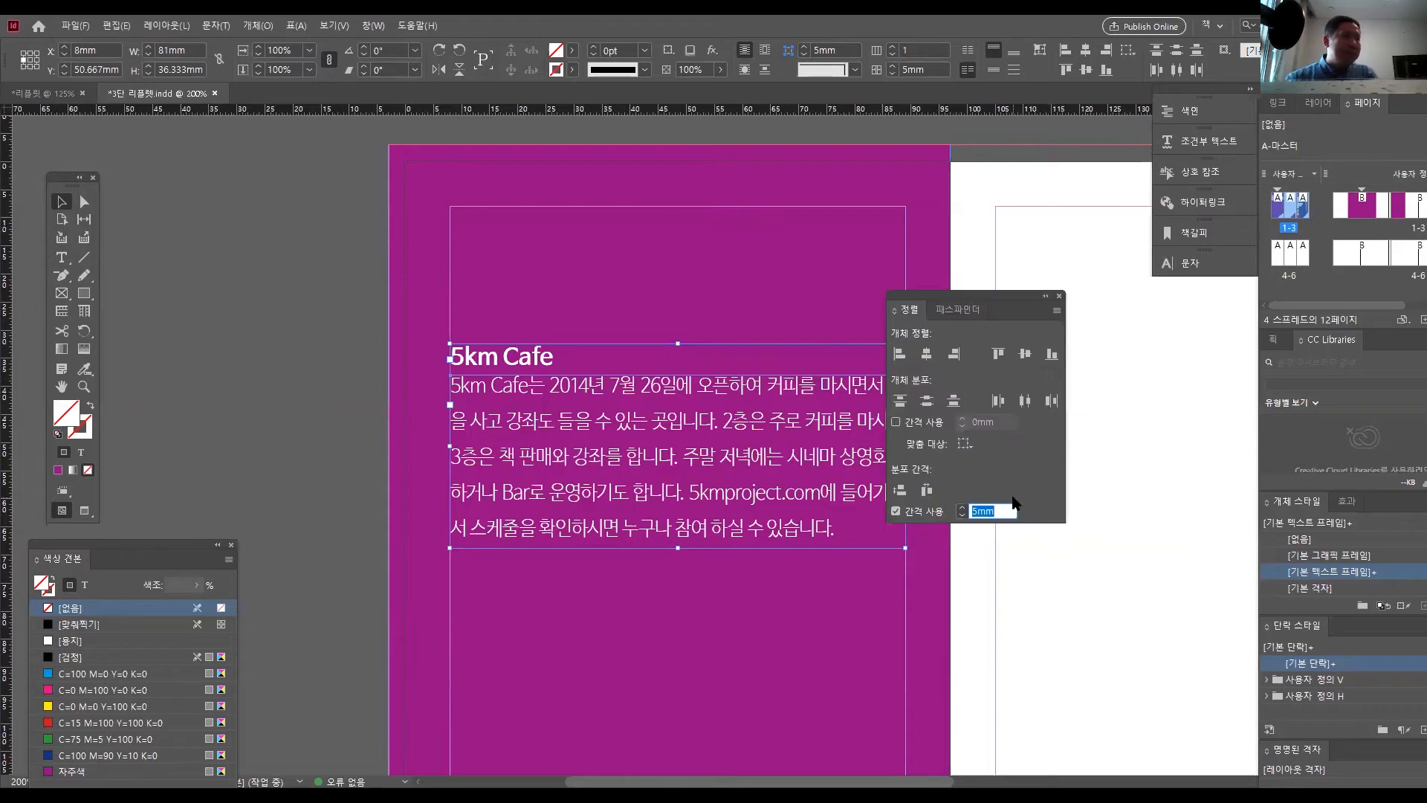
pyautogui.click(374, 794)
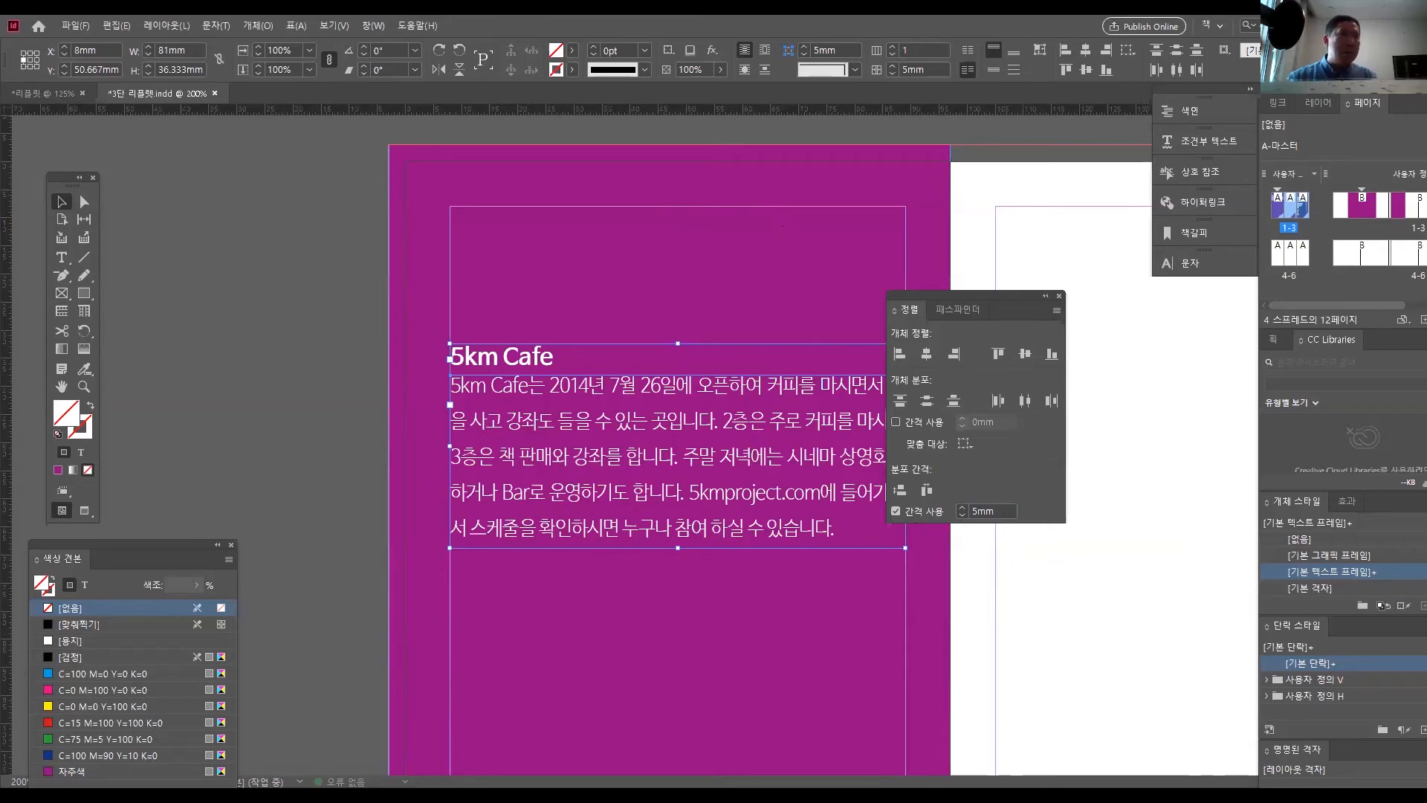
pyautogui.click(930, 613)
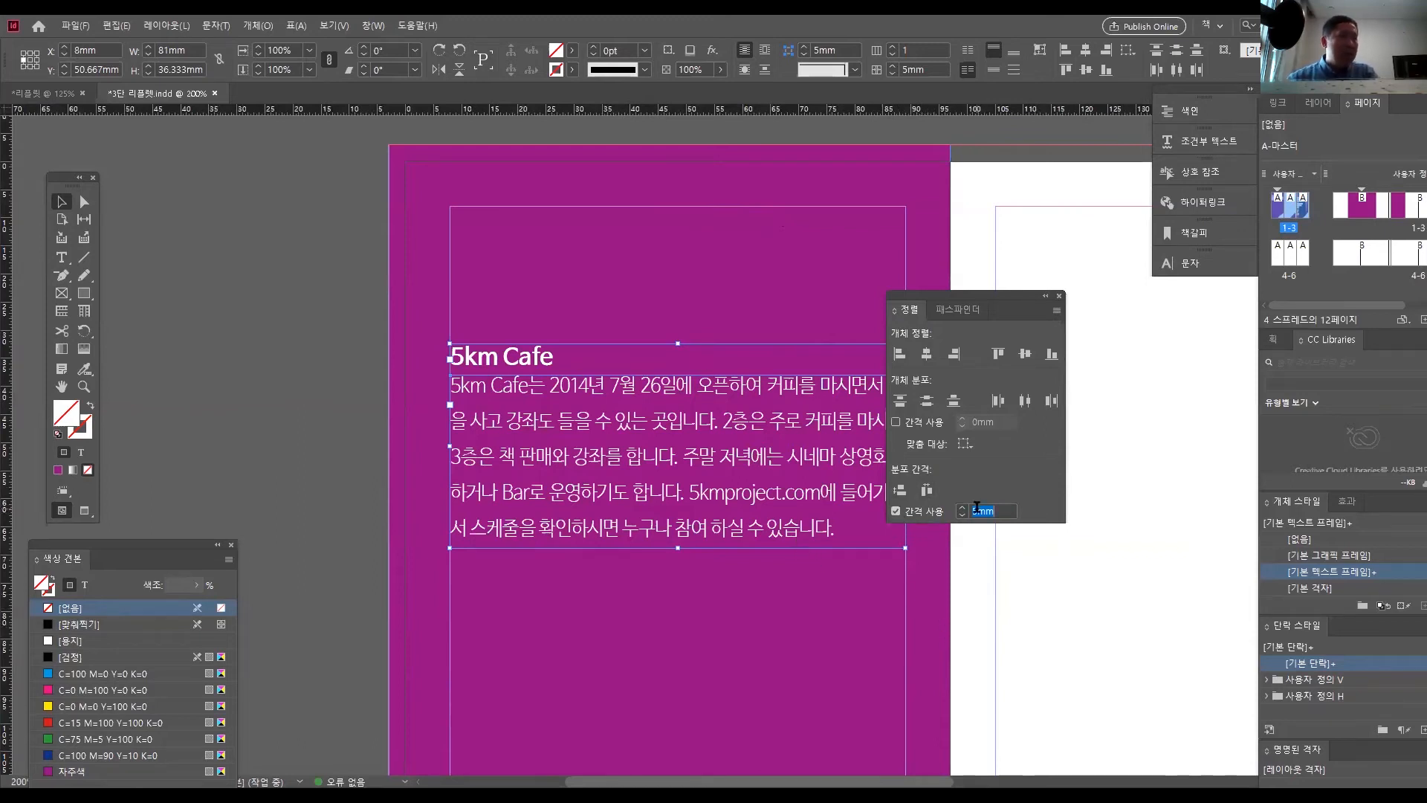
pyautogui.click(899, 491)
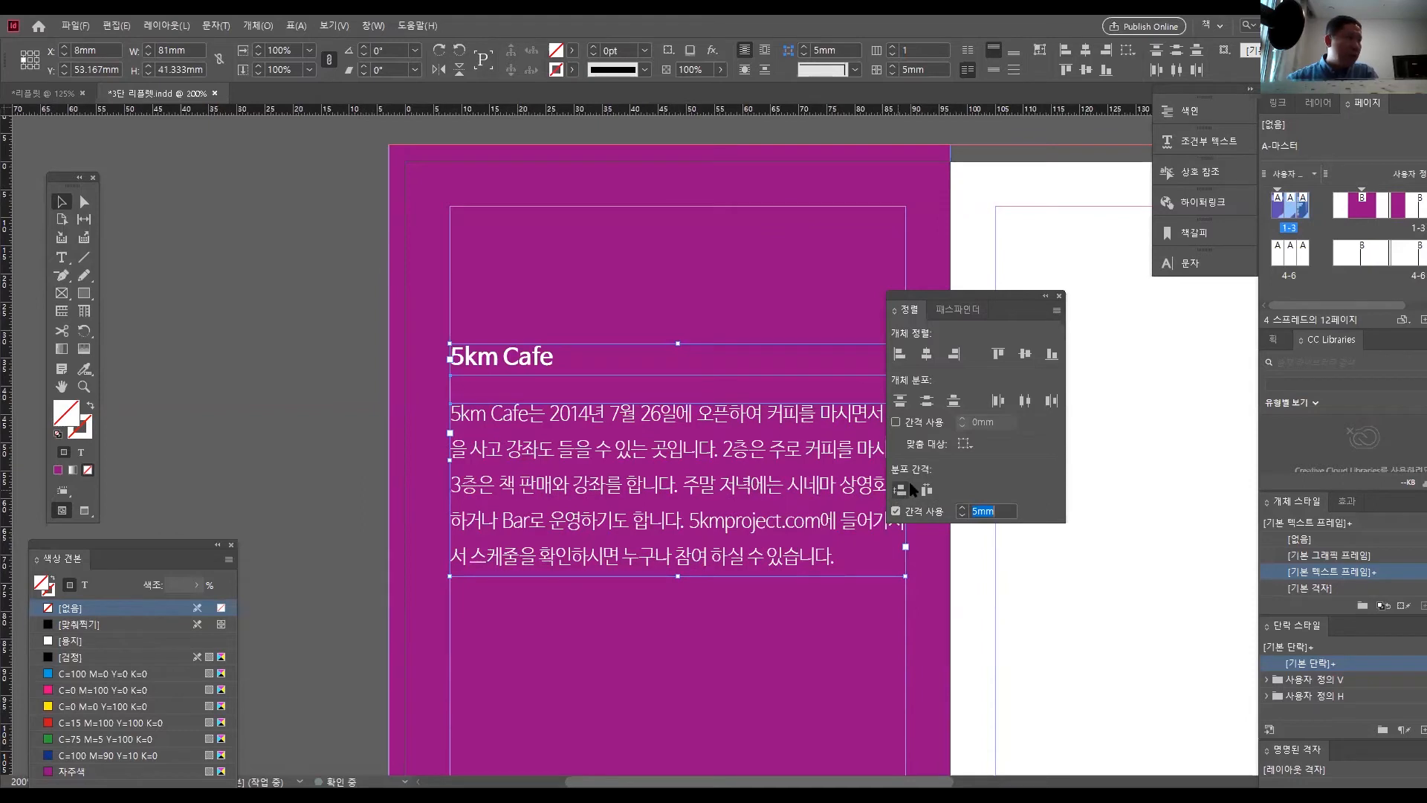
pyautogui.moveTo(963, 301); pyautogui.dragTo(1115, 336)
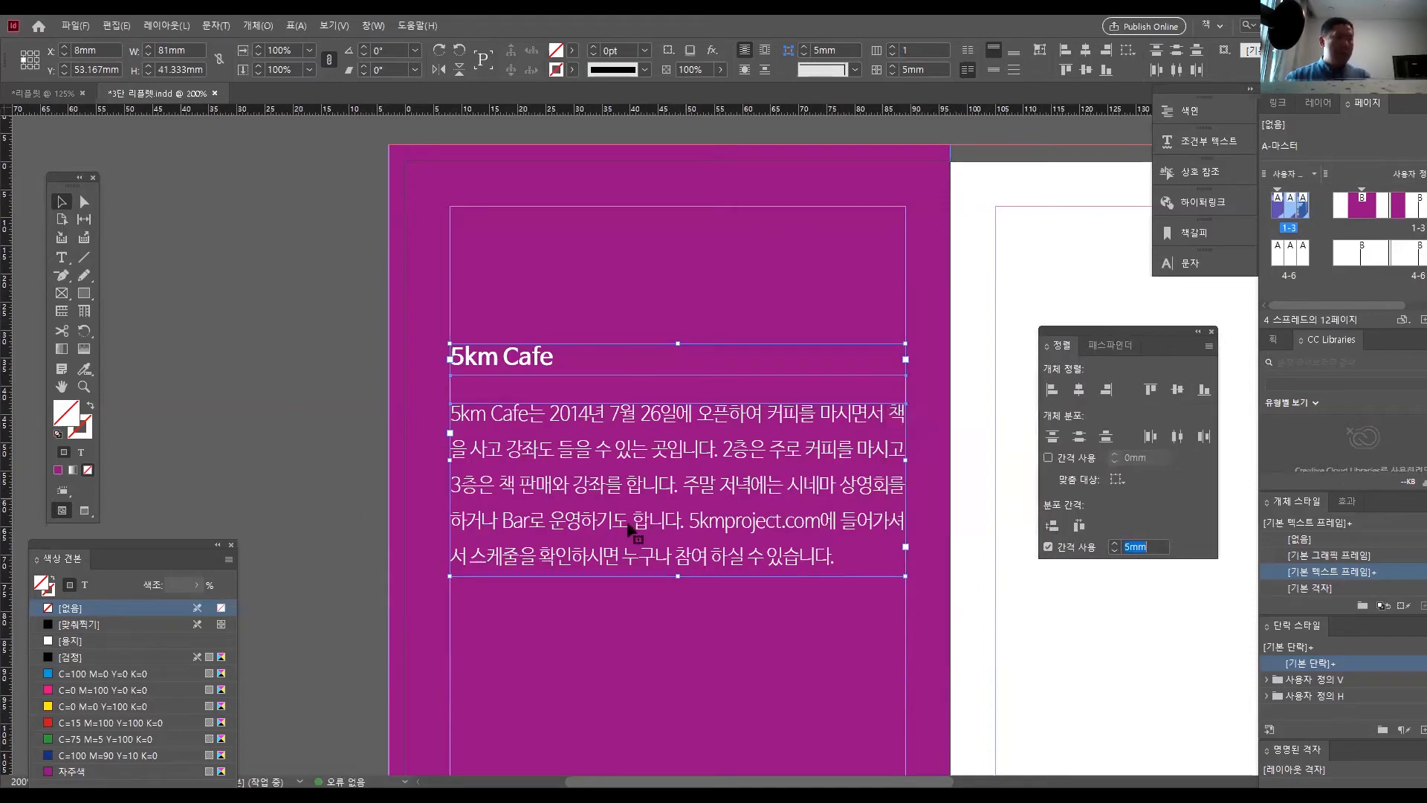
# - Duplicate the 5km Cafe heading and body text frames about 53 mm straight down on the purple panel
pyautogui.hotkey('ctrl', '-')
pyautogui.hotkey('ctrl', '-')
pyautogui.moveTo(683, 510); pyautogui.dragTo(760, 377)
pyautogui.hotkey('ctrl', '-')
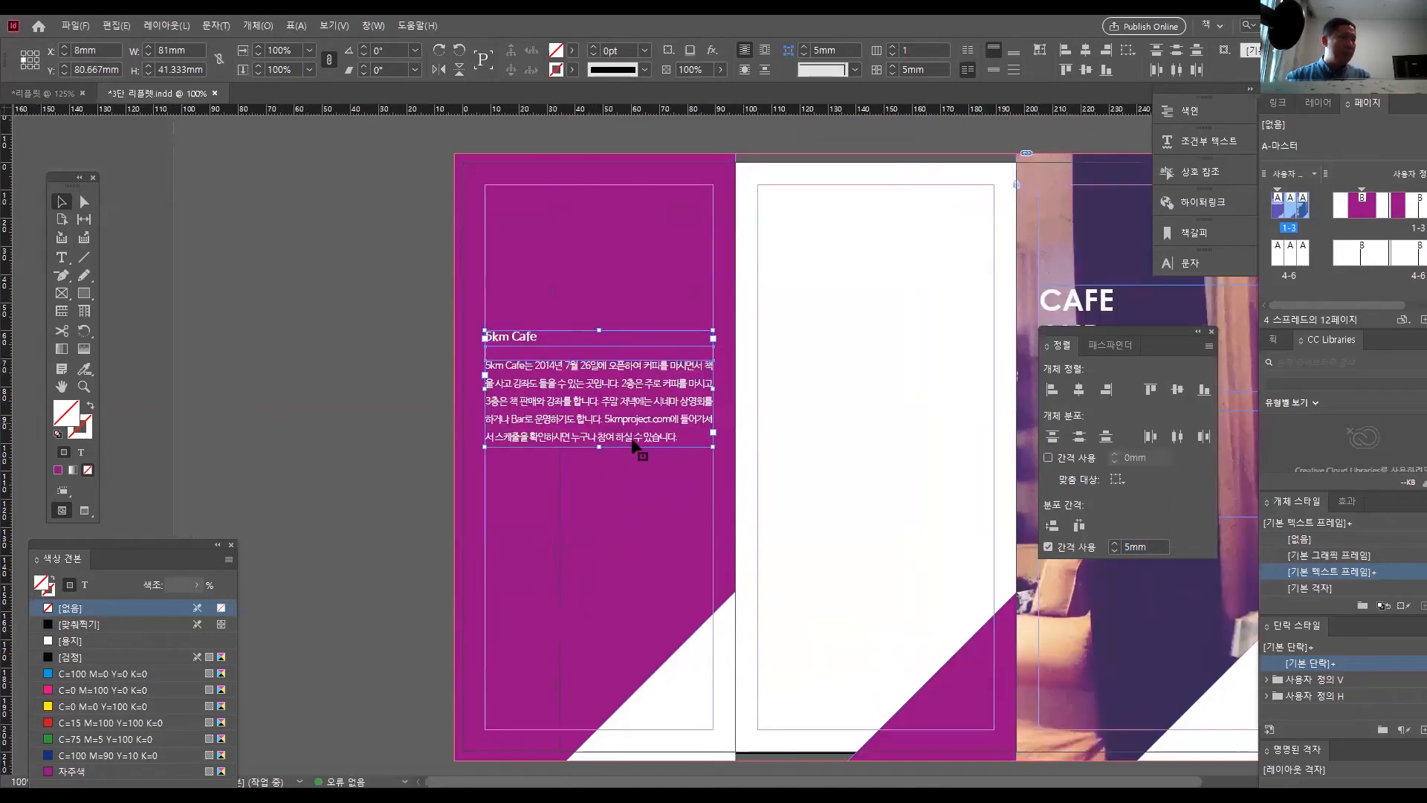
pyautogui.moveTo(571, 429); pyautogui.dragTo(569, 579)
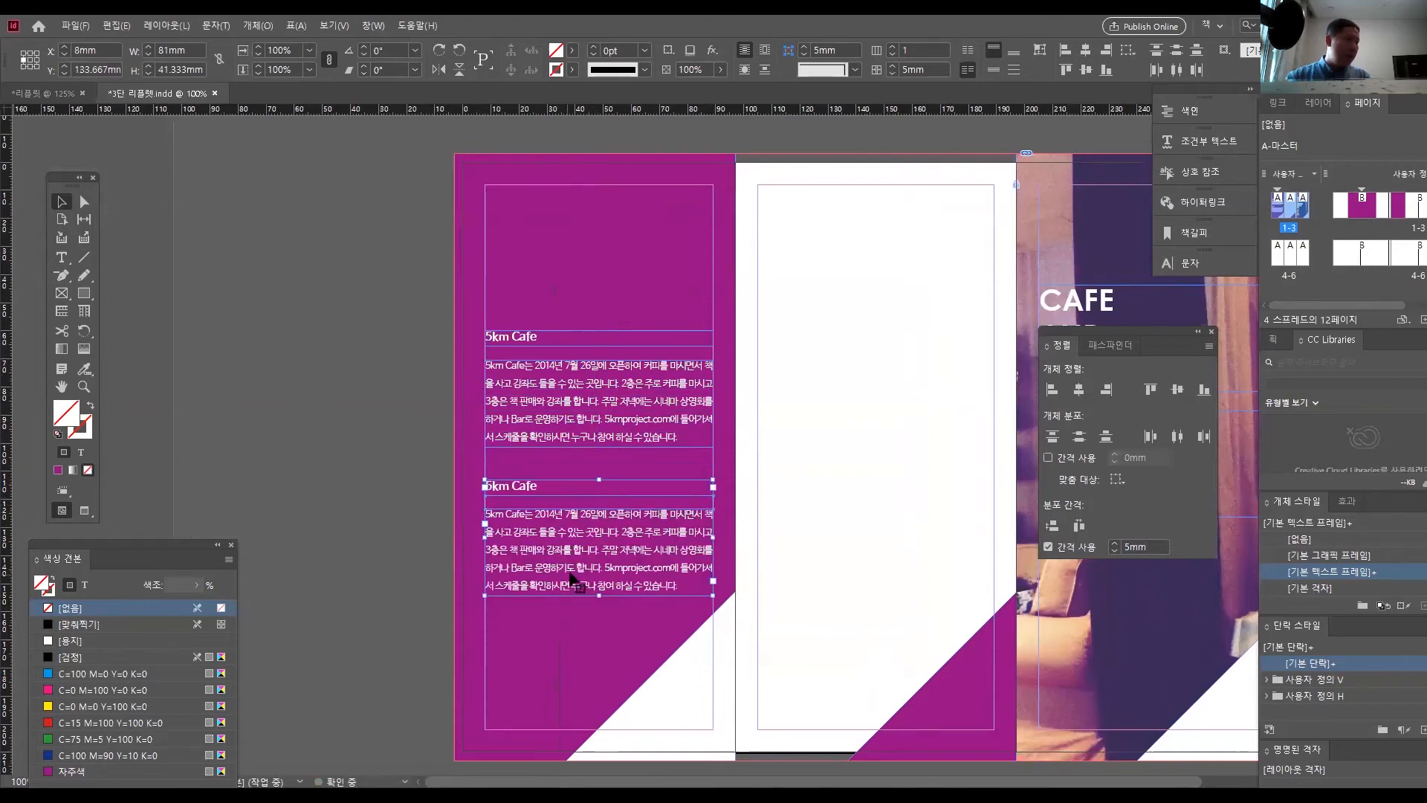
pyautogui.click(792, 440)
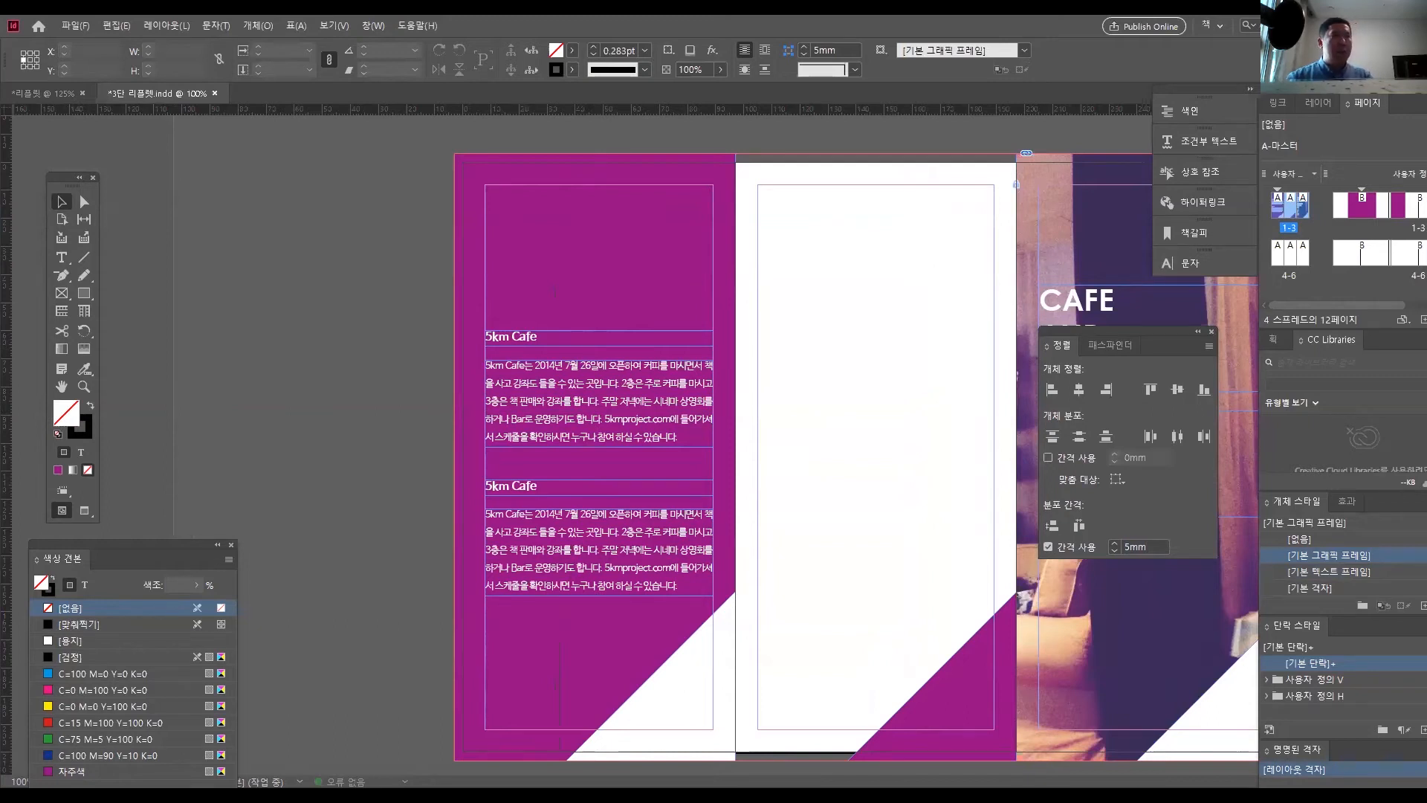
# - Replace the duplicated body text with the copied 독립출판 description and extend its frame downward to about 37.1 mm high
pyautogui.click(62, 257)
pyautogui.click(543, 537)
pyautogui.click(550, 535)
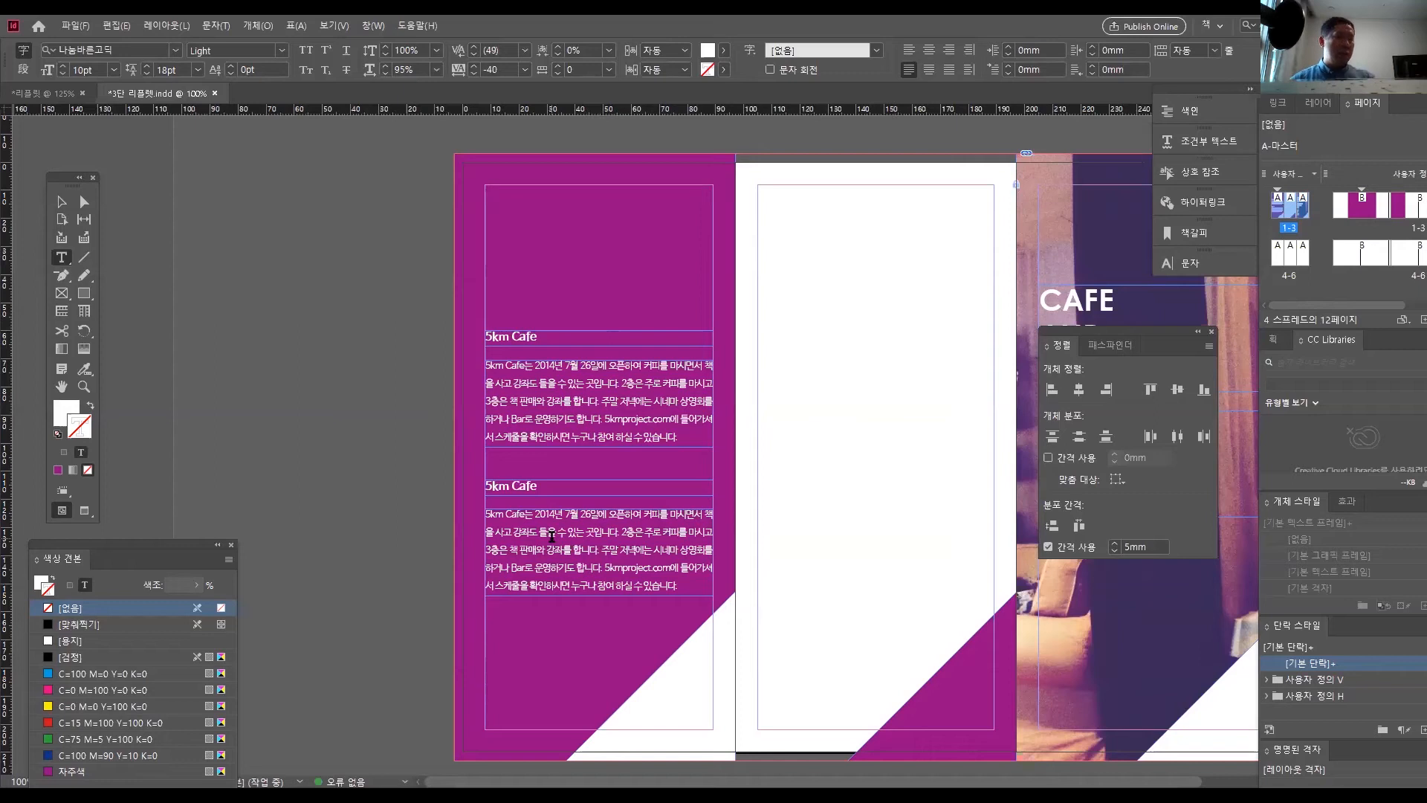
pyautogui.tripleClick(551, 536)
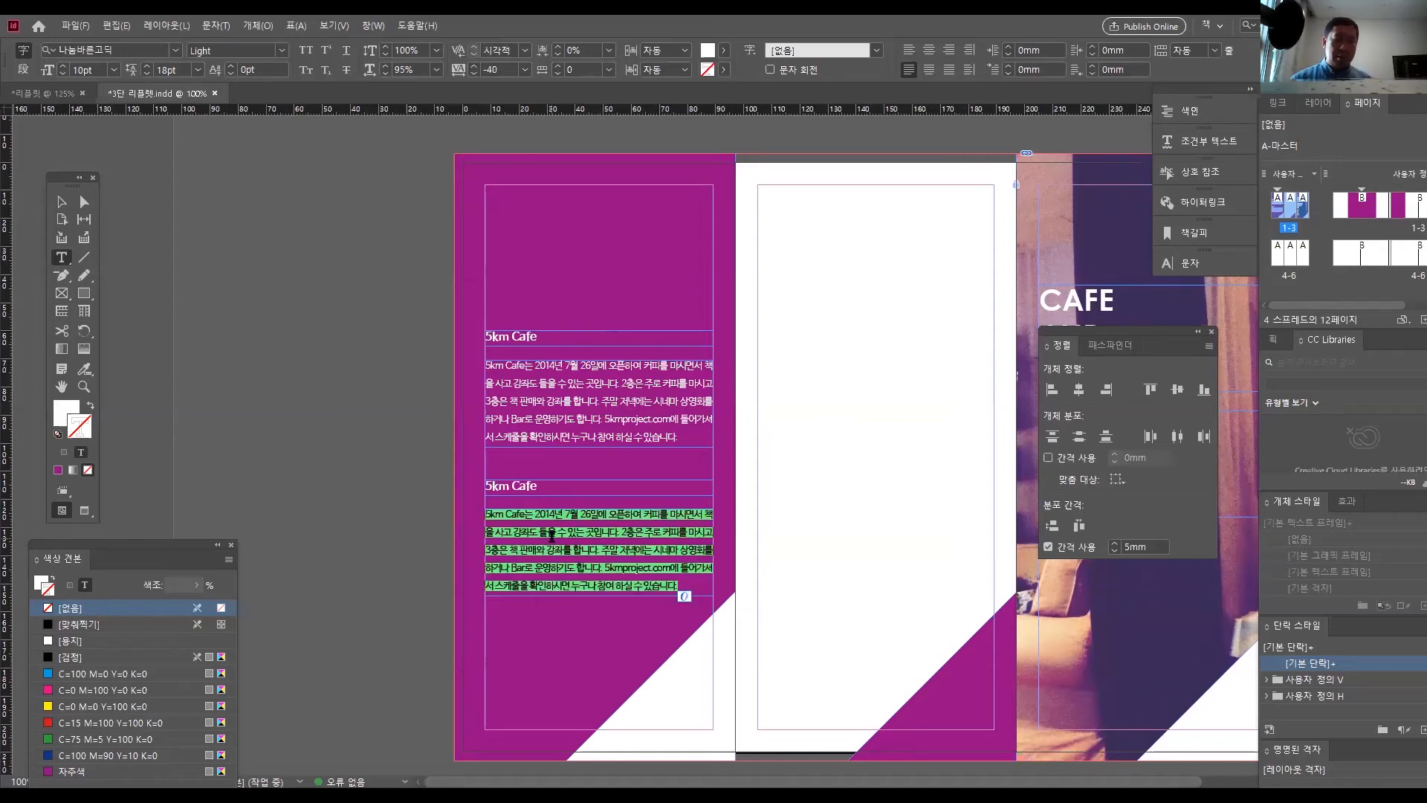
pyautogui.press('BackSpace')
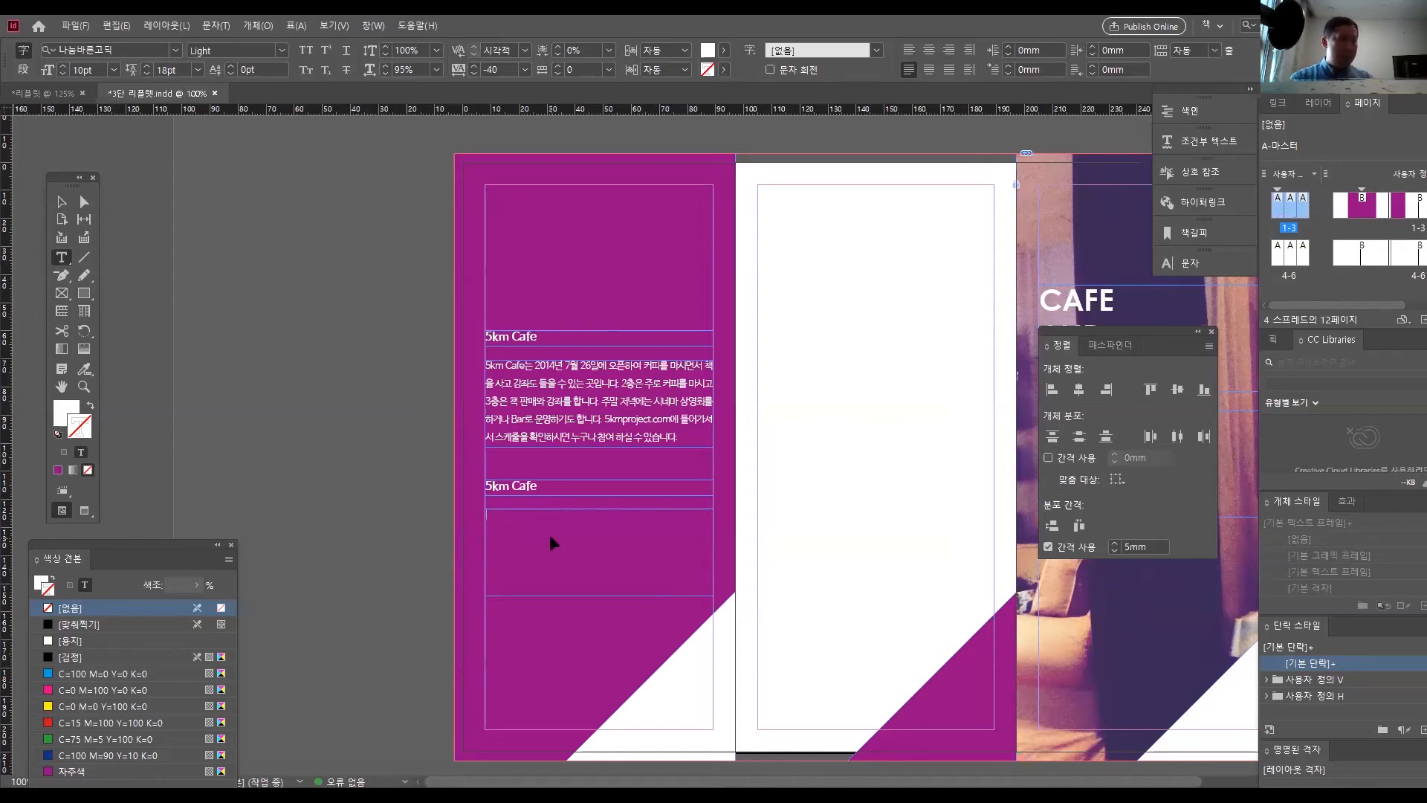
pyautogui.hotkey('ctrl', 'v')
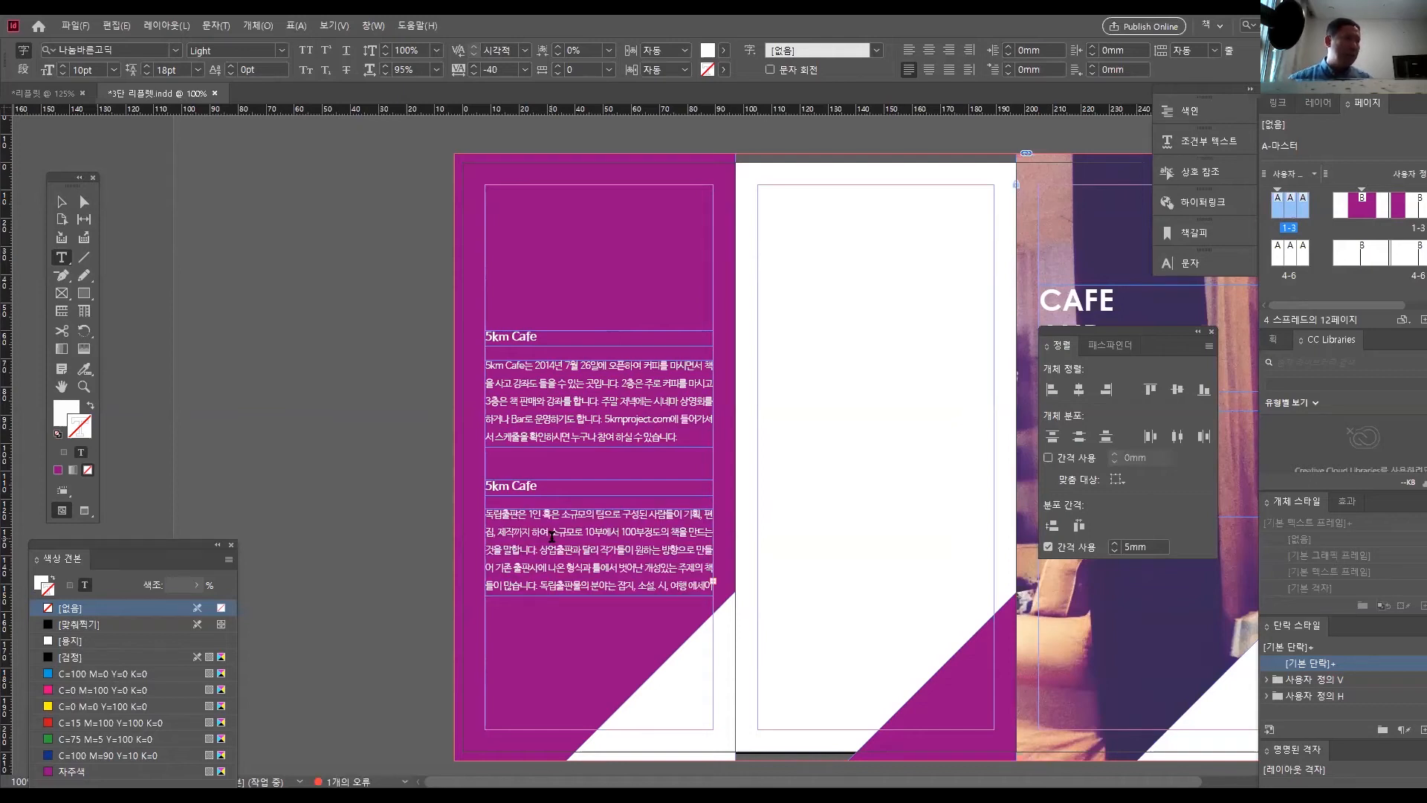
pyautogui.press('Escape')
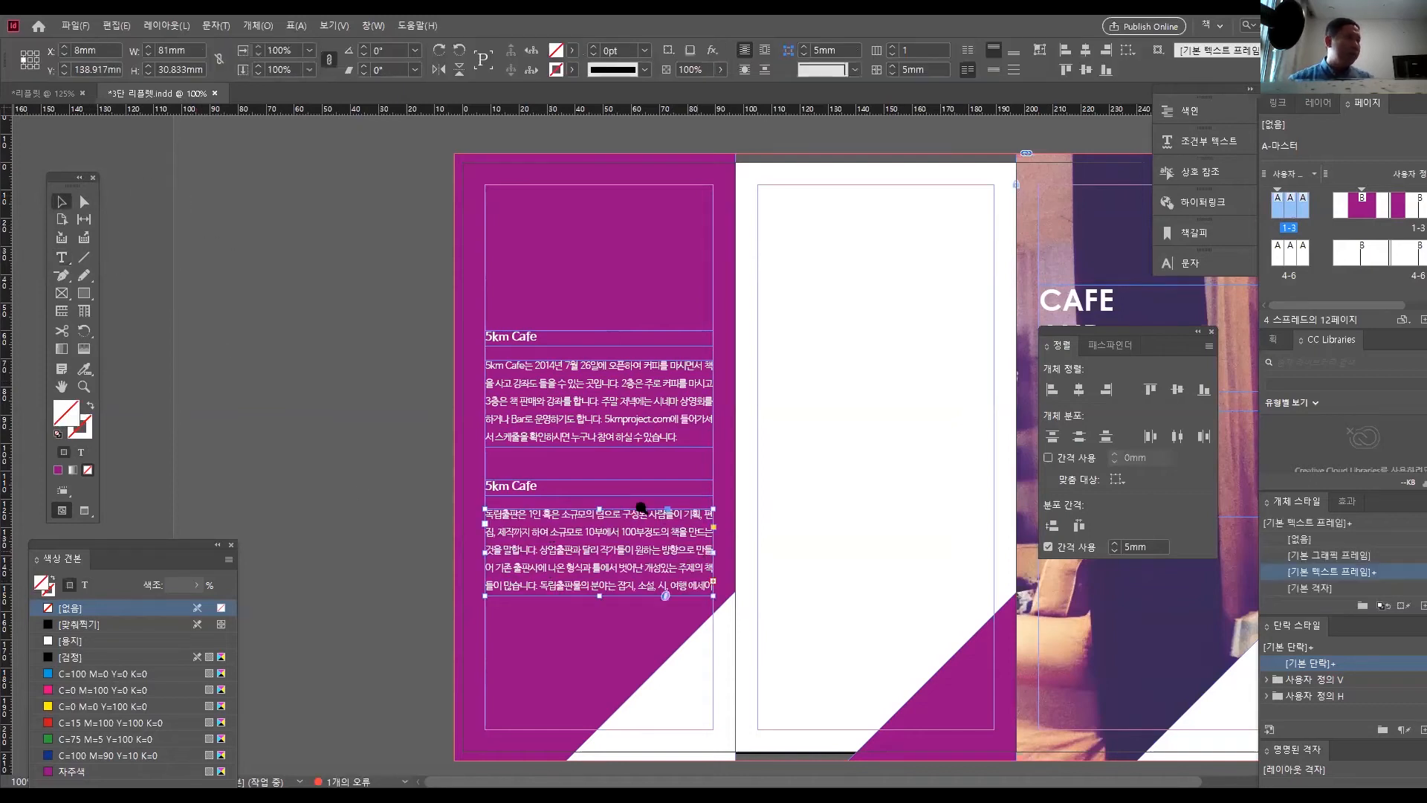
pyautogui.hotkey('ctrl', '=')
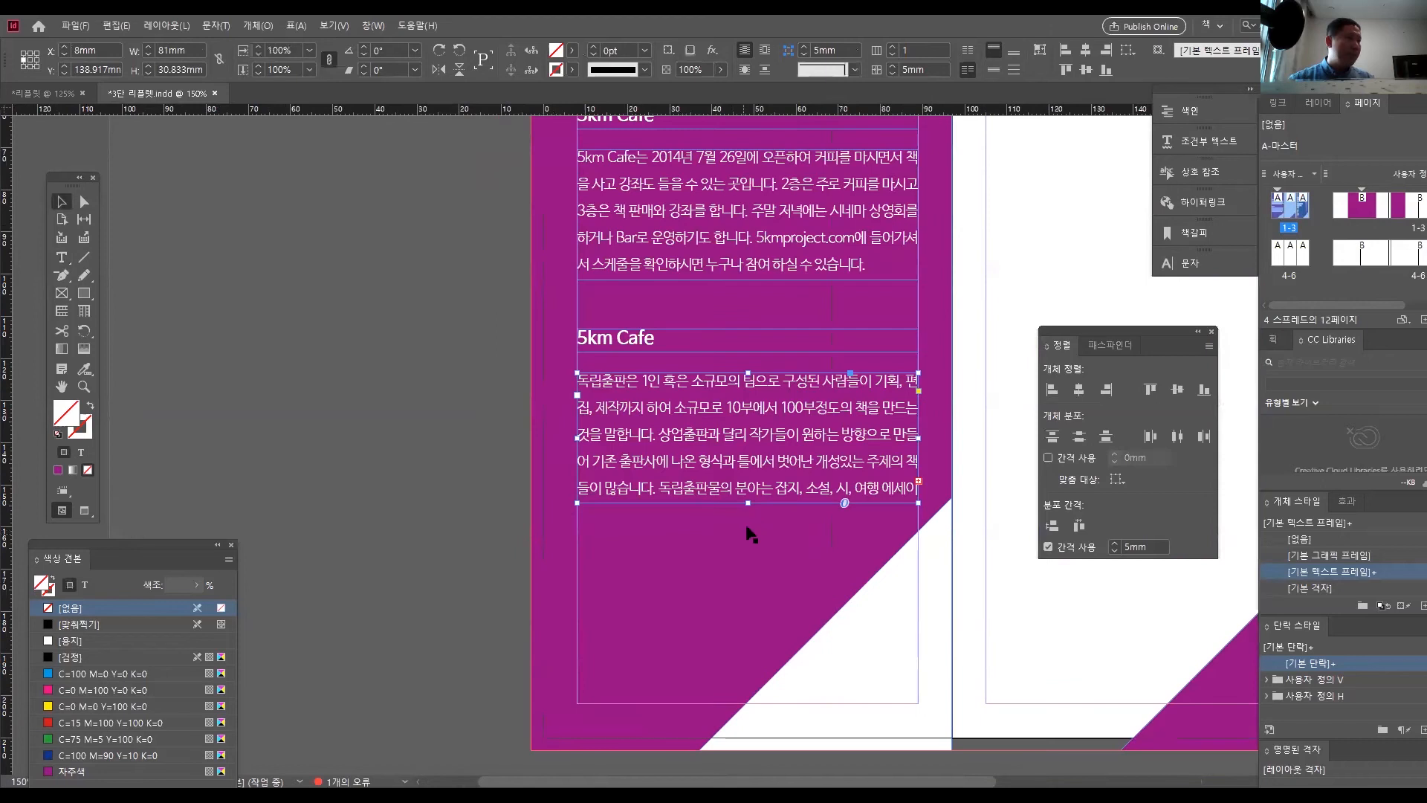
pyautogui.moveTo(748, 503); pyautogui.dragTo(746, 530)
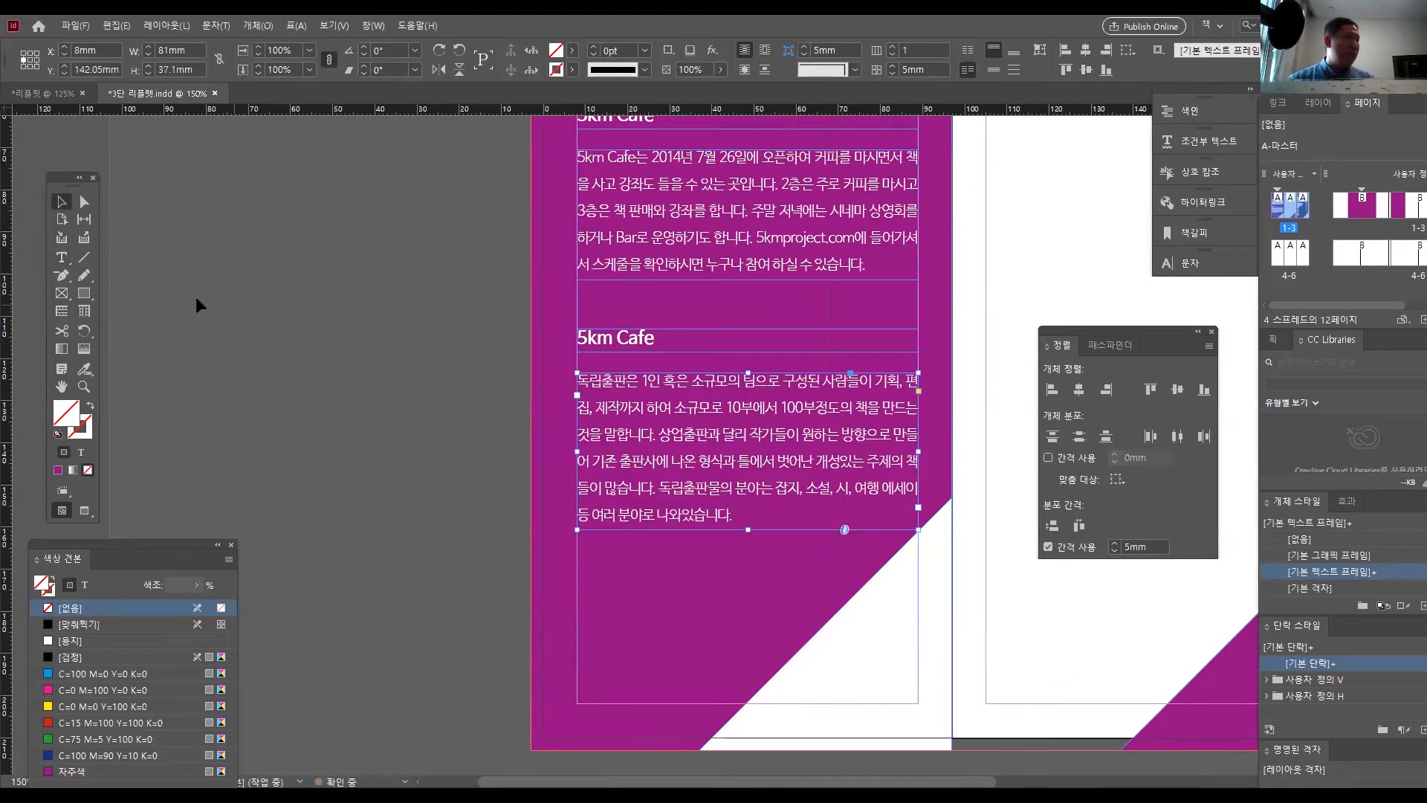
# - Change the duplicated heading above the new paragraph to 독립출판
pyautogui.click(66, 258)
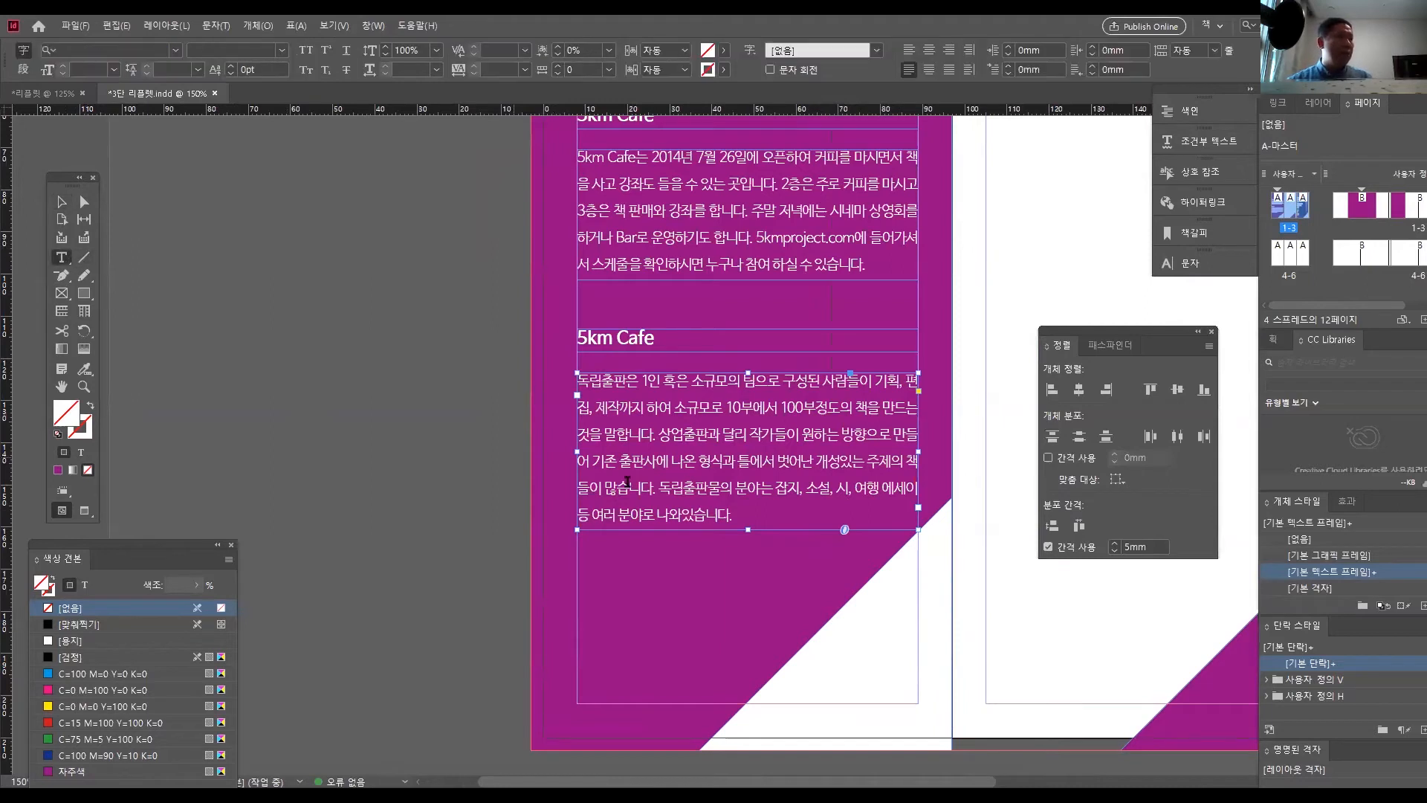
pyautogui.click(449, 799)
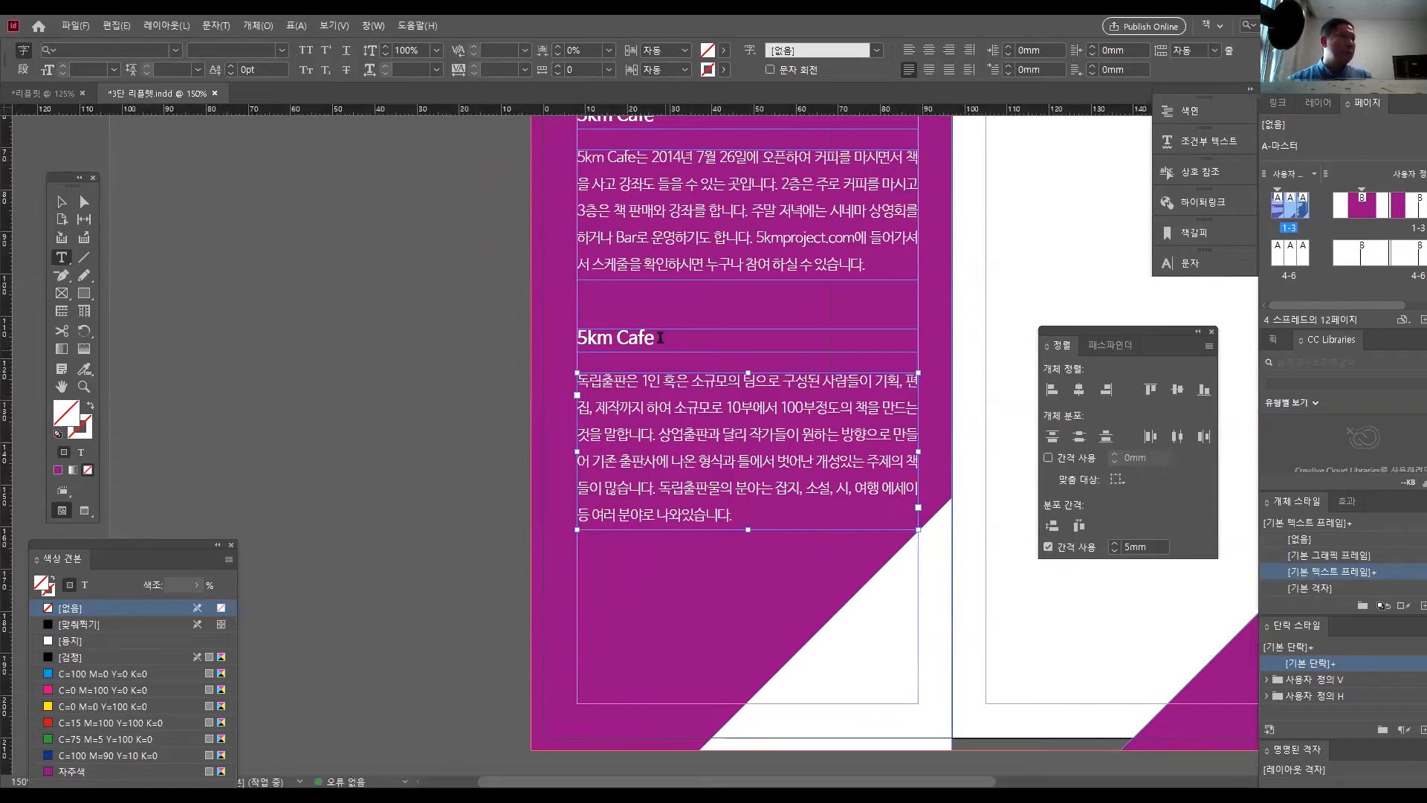
pyautogui.moveTo(657, 338); pyautogui.dragTo(559, 337)
pyautogui.write('독립출판')
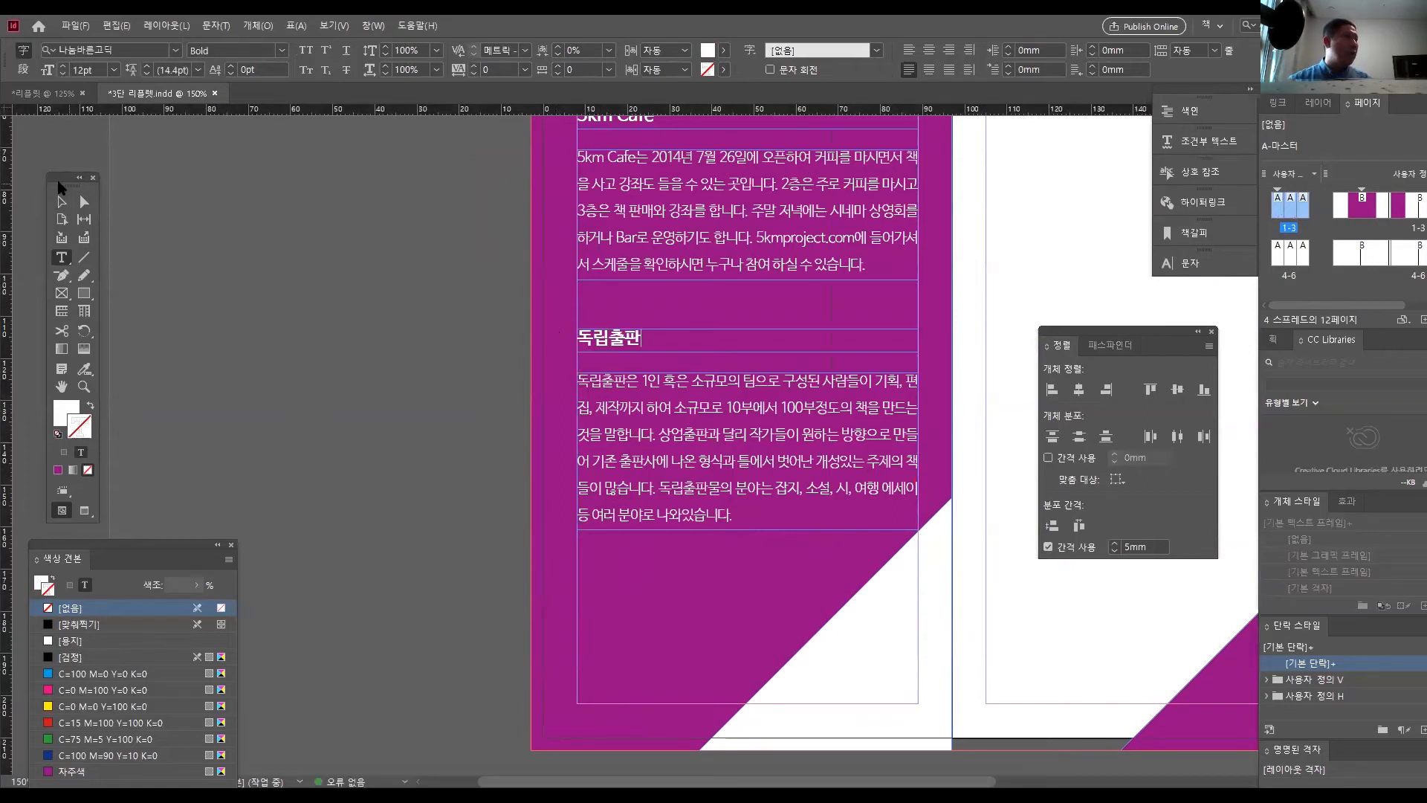
pyautogui.press('Escape')
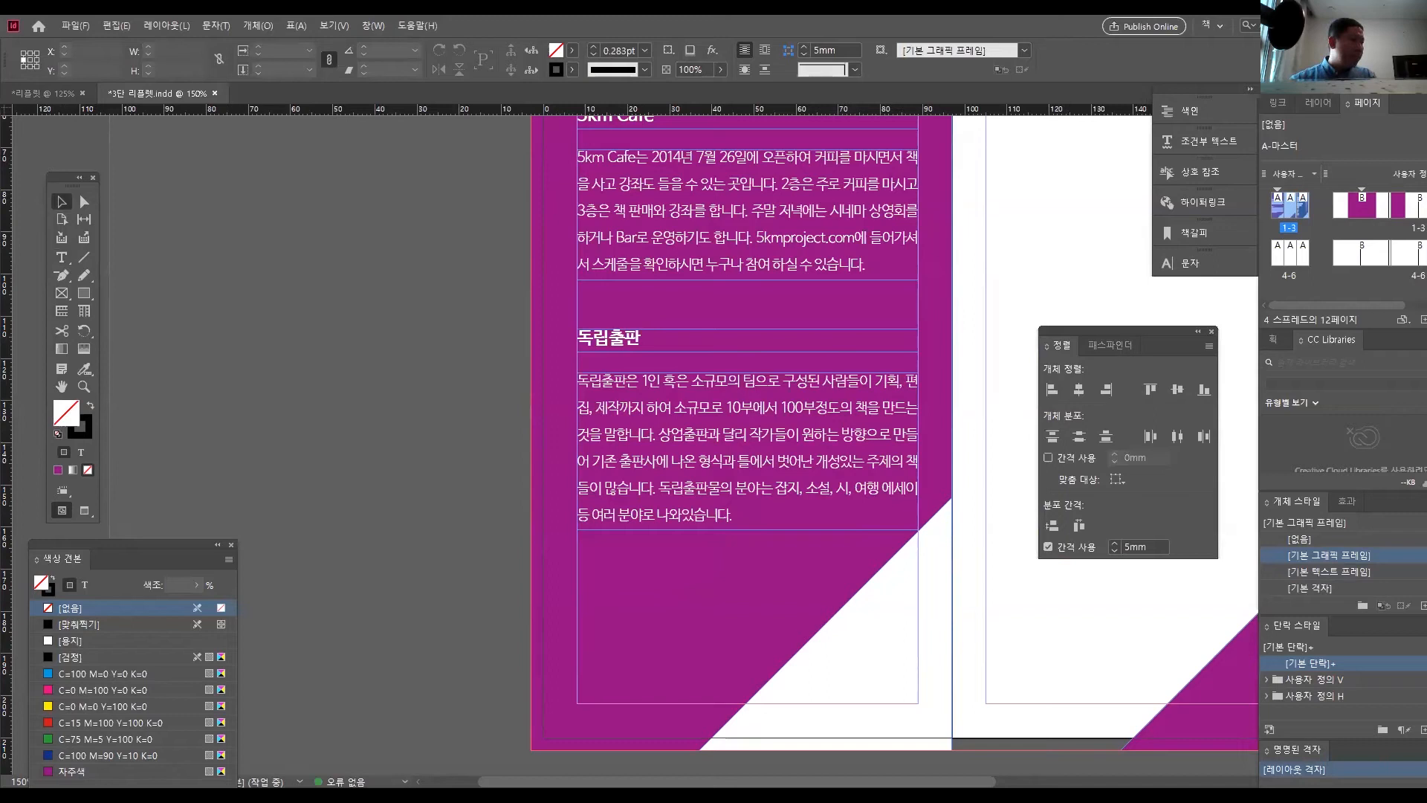
pyautogui.hotkey('ctrl', 'd')
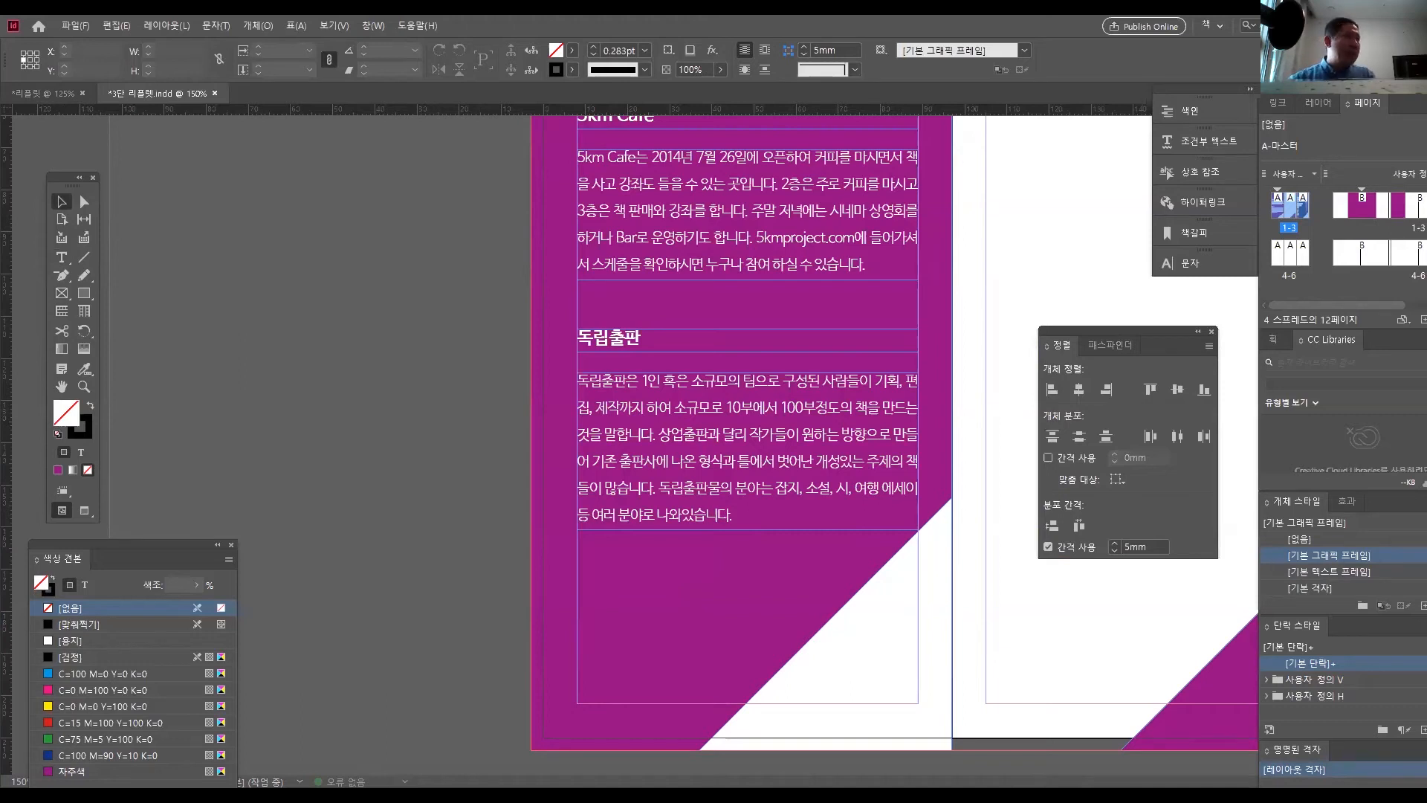
pyautogui.moveTo(898, 381); pyautogui.dragTo(508, 428)
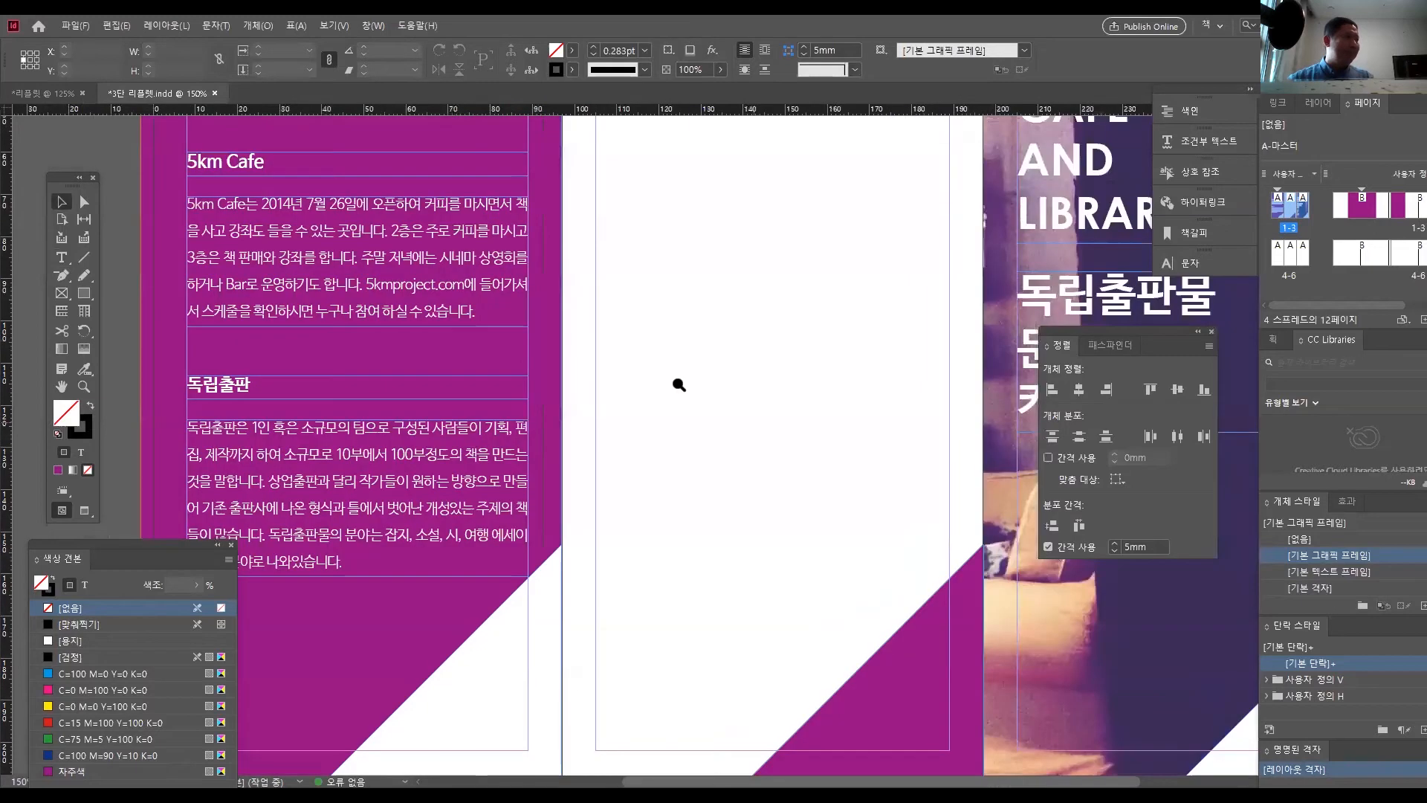
pyautogui.press('f')
pyautogui.hotkey('ctrl', '-')
pyautogui.moveTo(688, 262); pyautogui.dragTo(889, 435)
pyautogui.hotkey('ctrl', '-')
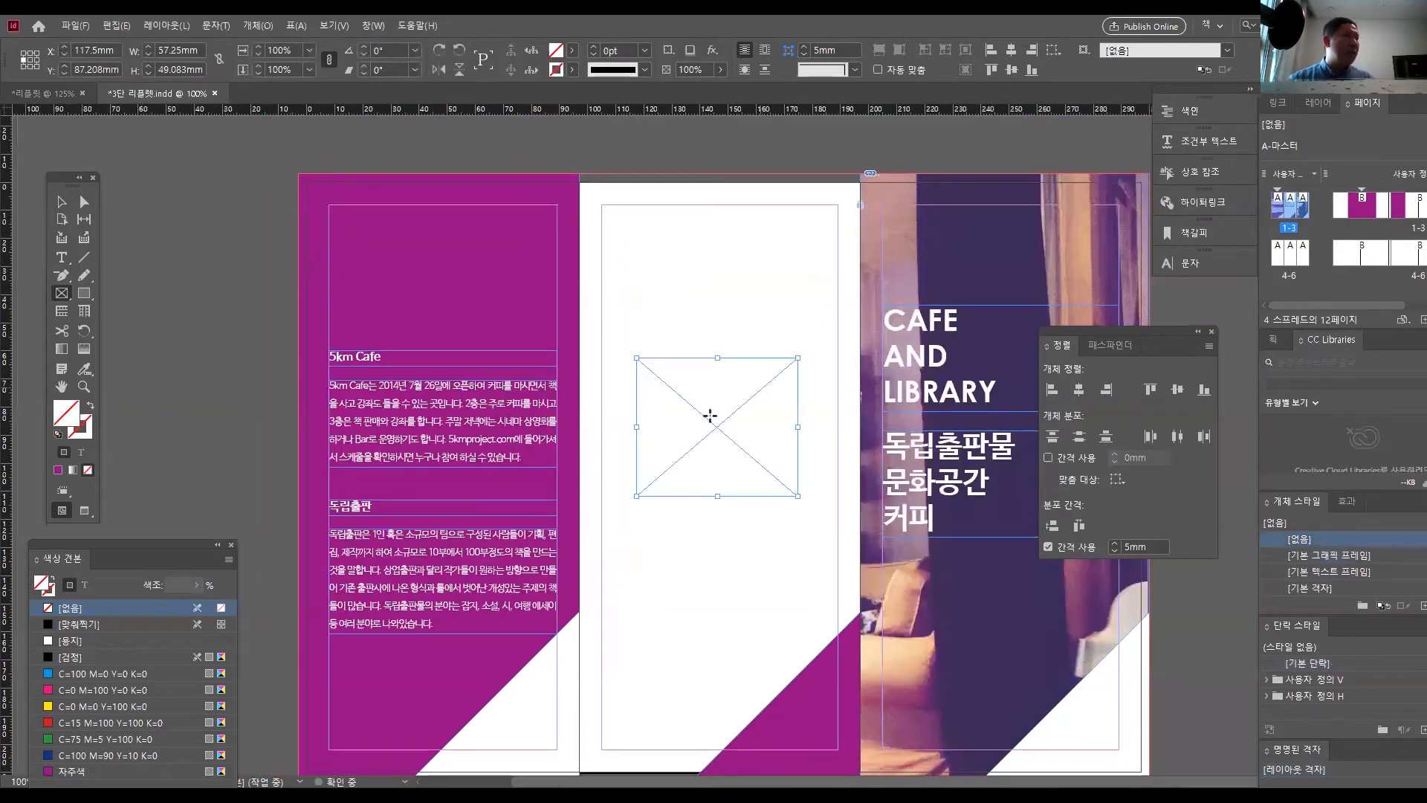
pyautogui.click(61, 202)
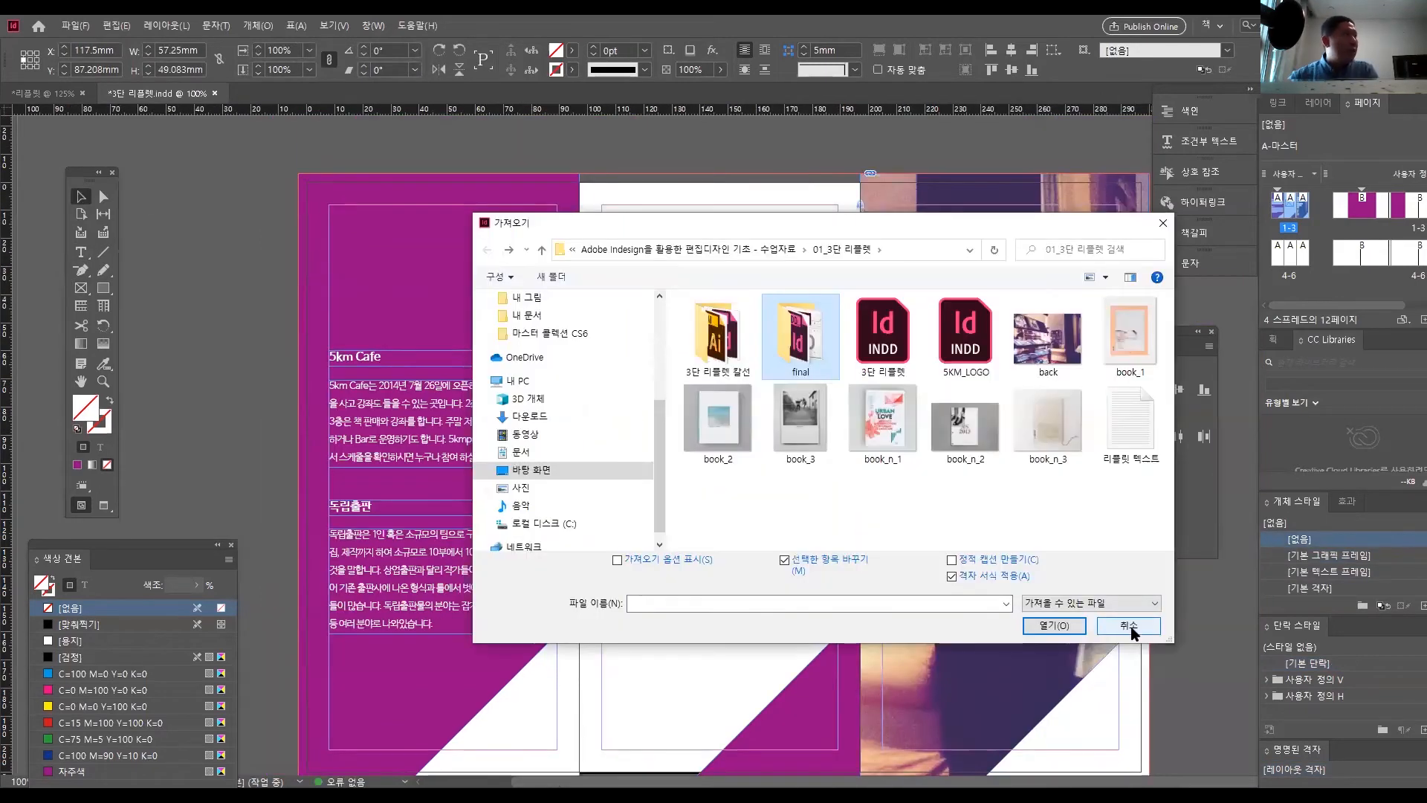
pyautogui.click(1131, 626)
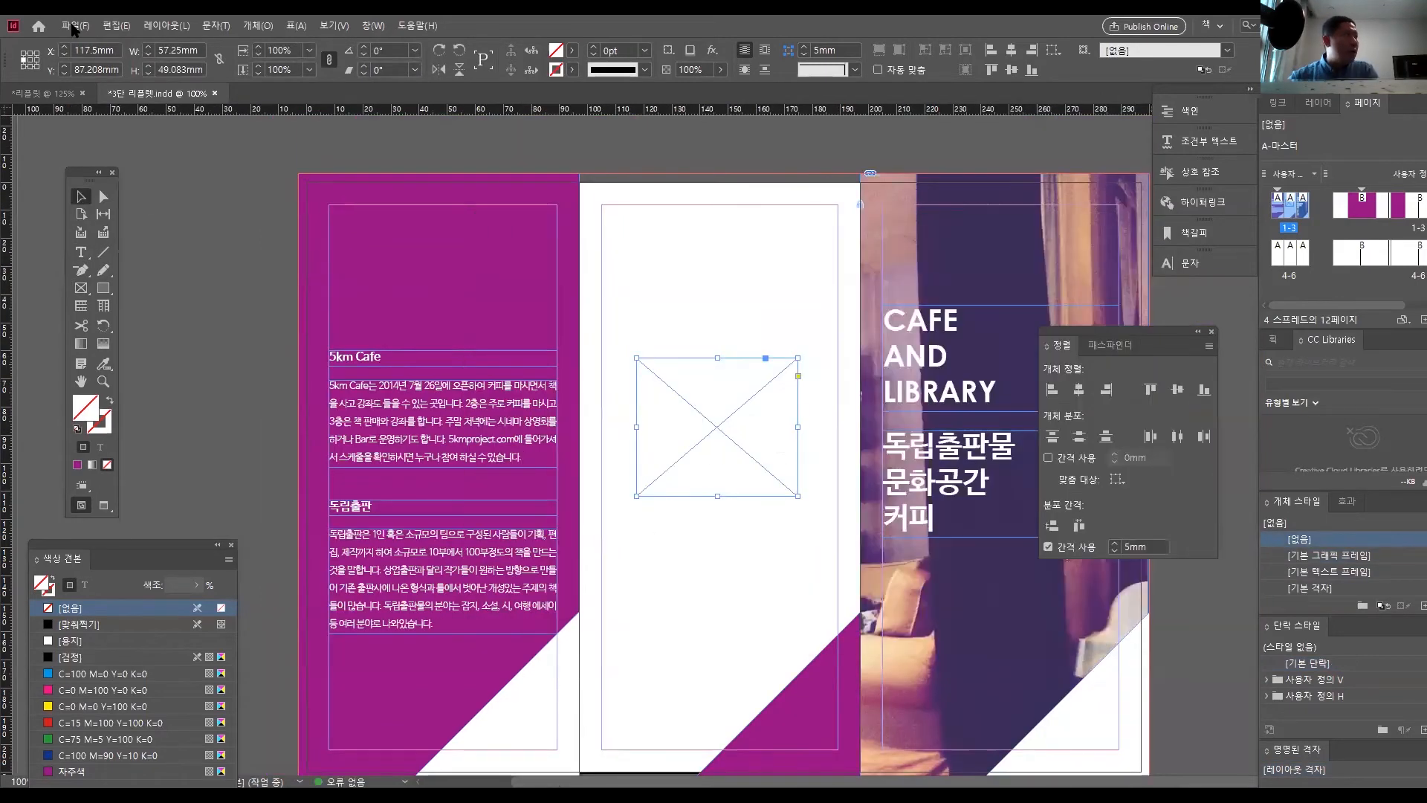
# - Open the 5KM_LOGO IDML file from the 01_3단 리플렛 folder and copy the large purple 5KM Cafe & Library logo
pyautogui.click(75, 27)
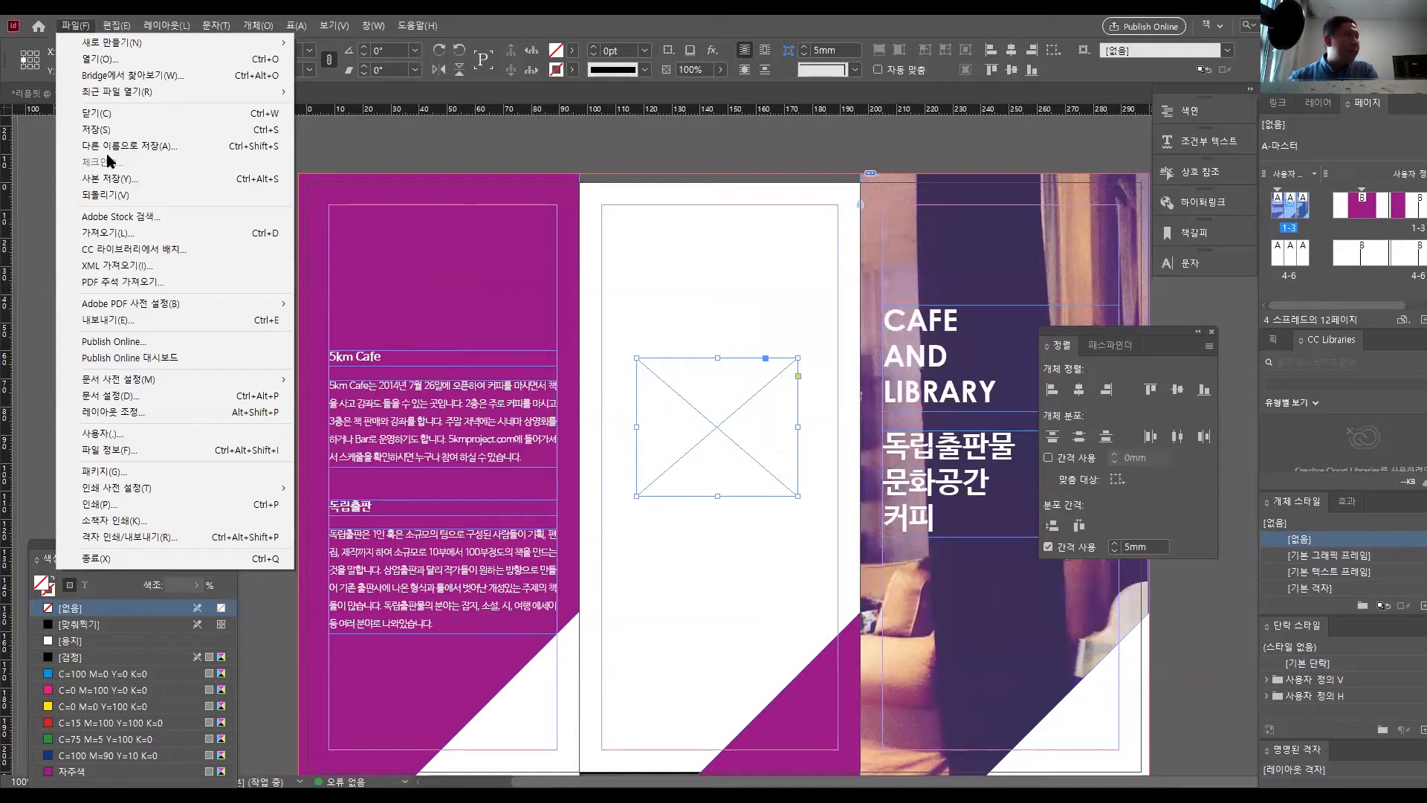
pyautogui.click(106, 58)
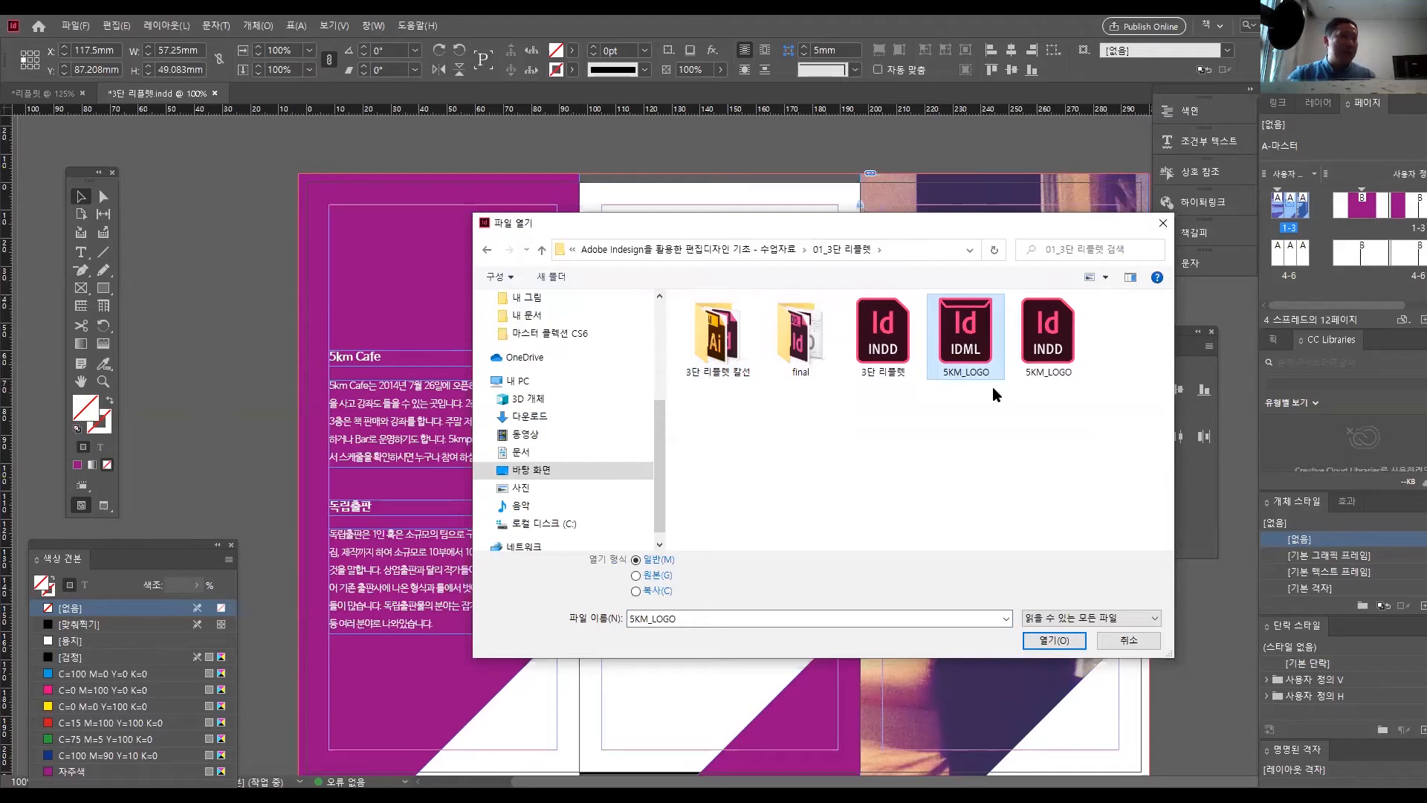
pyautogui.click(1077, 644)
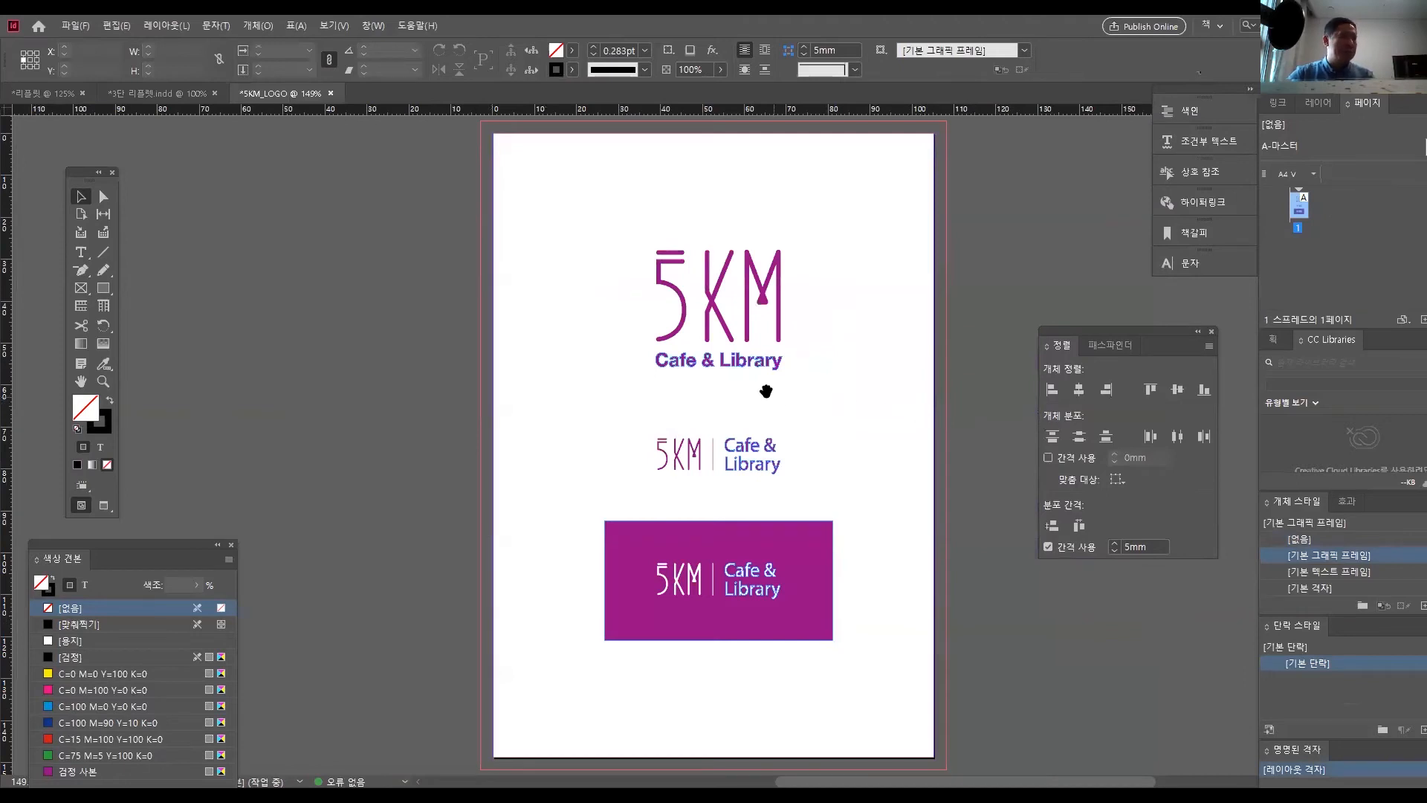
pyautogui.keyDown('ctrl'); pyautogui.click(742, 366); pyautogui.keyUp('ctrl')
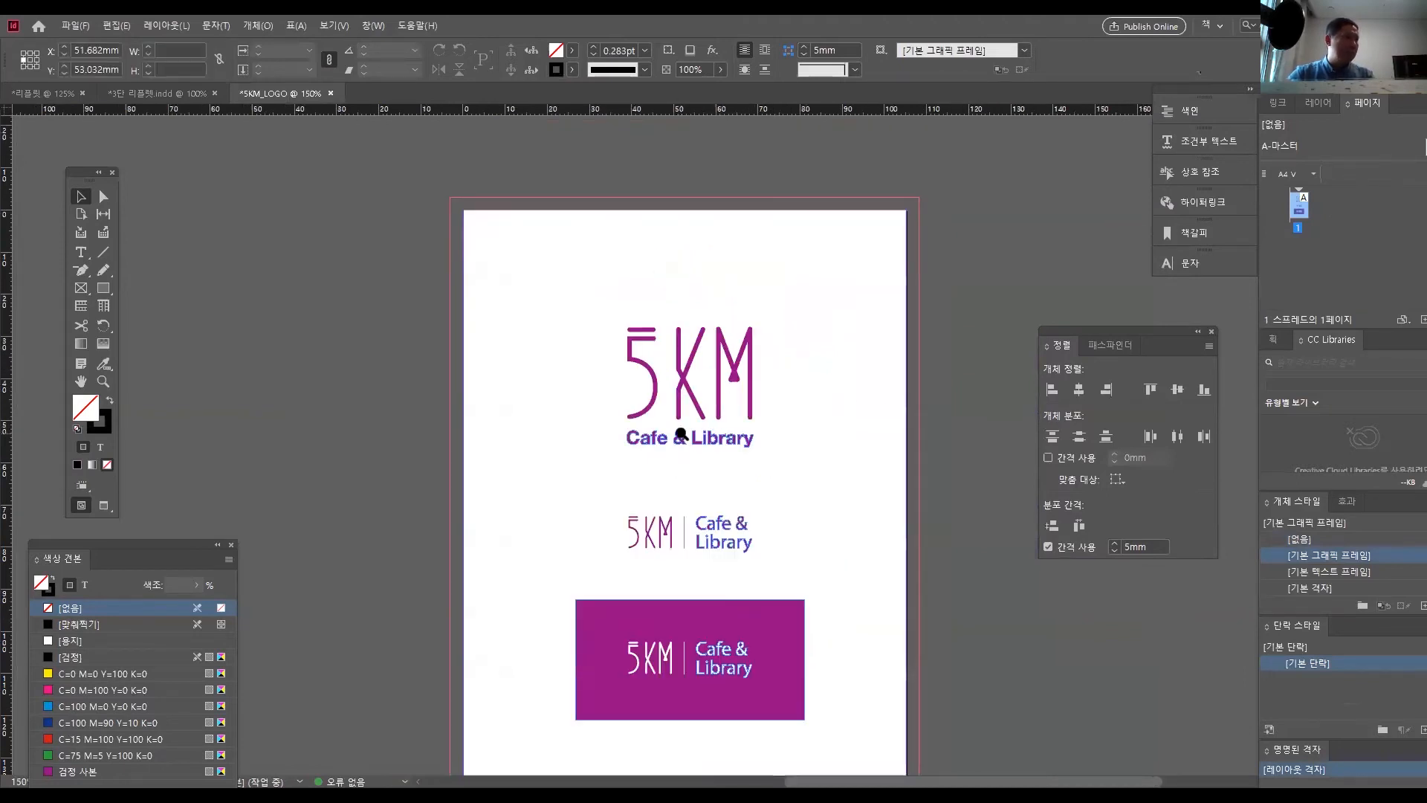
pyautogui.keyDown('ctrl'); pyautogui.click(681, 433); pyautogui.keyUp('ctrl')
pyautogui.click(732, 413)
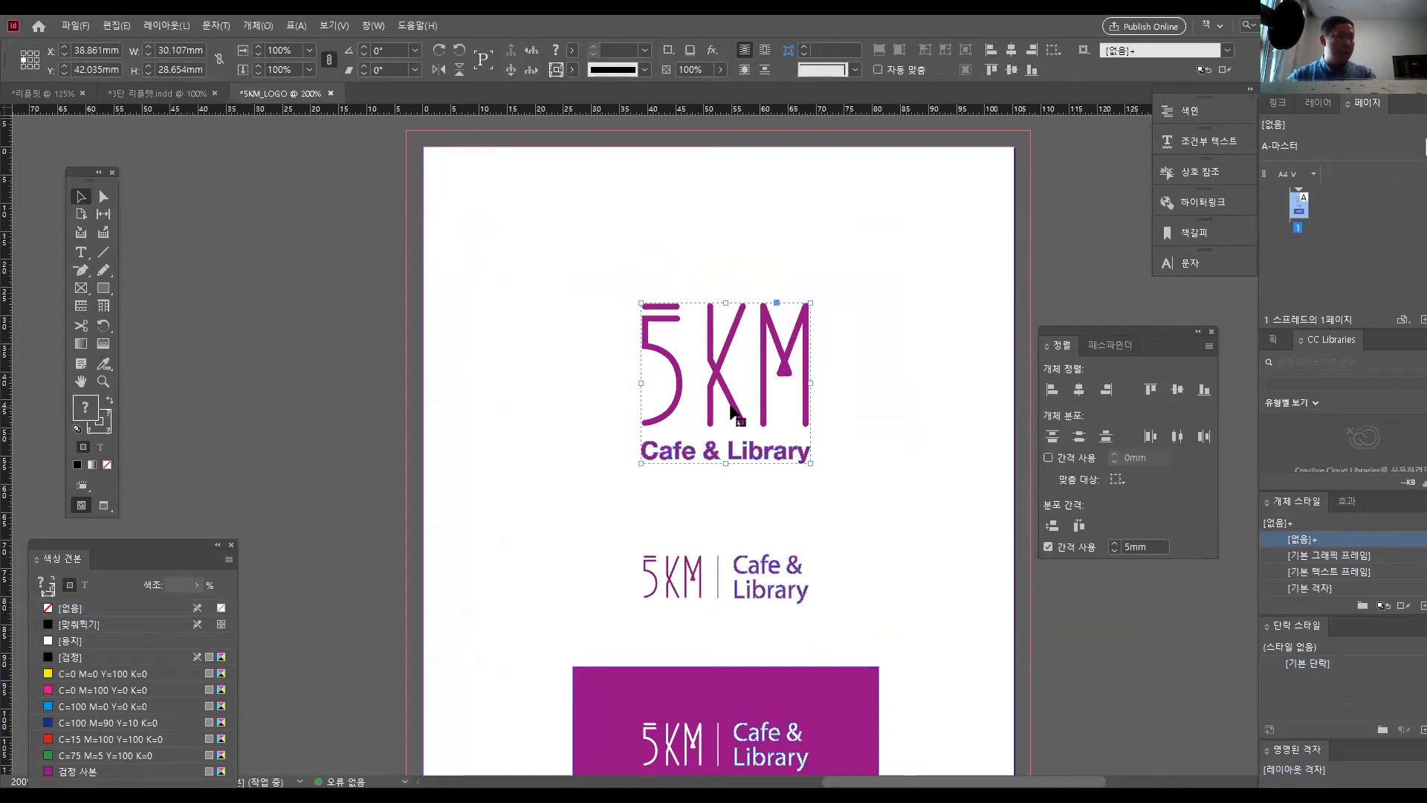
# - Return to the 3단 리플렛 document, delete the empty picture frame, and paste the 5KM logo on the white middle panel
pyautogui.click(140, 95)
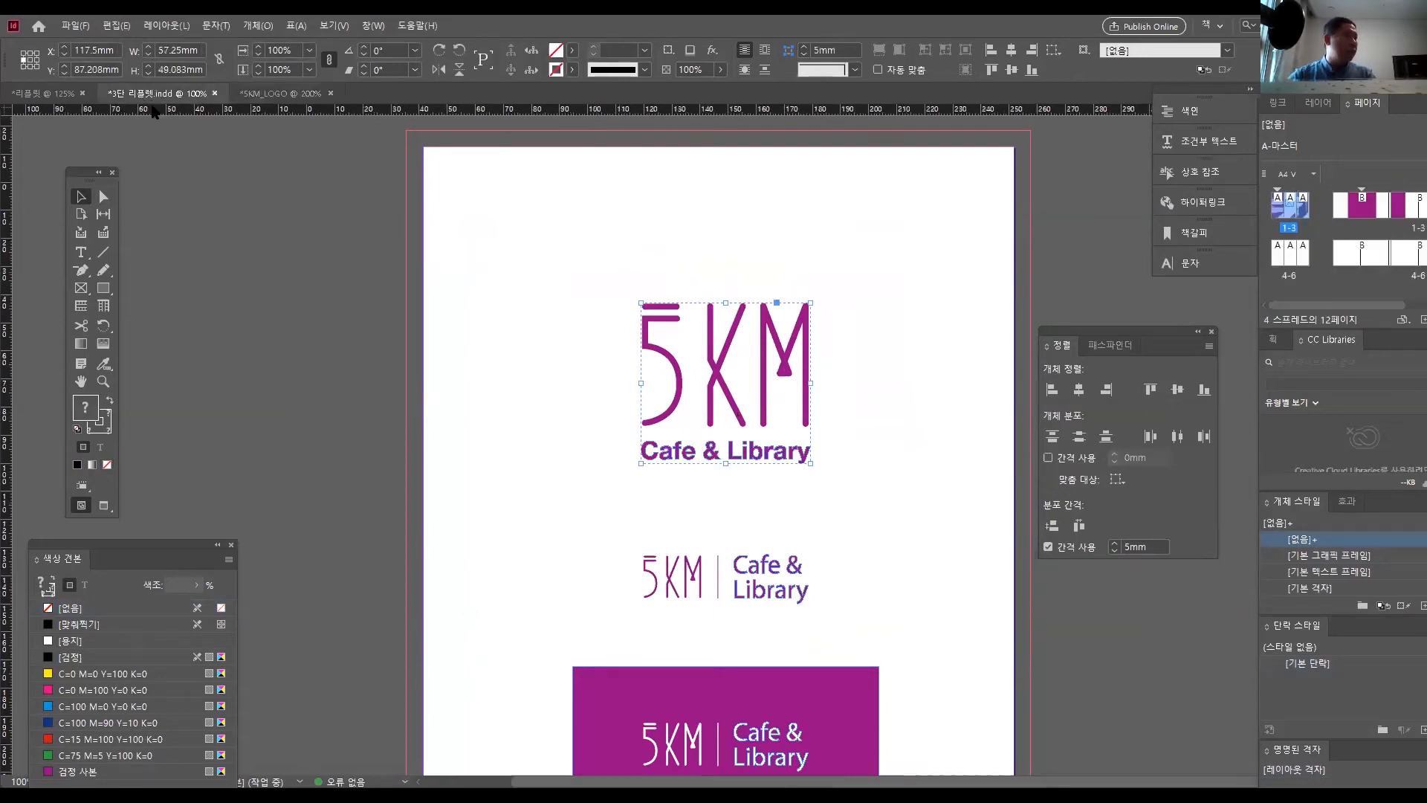
pyautogui.press('Delete')
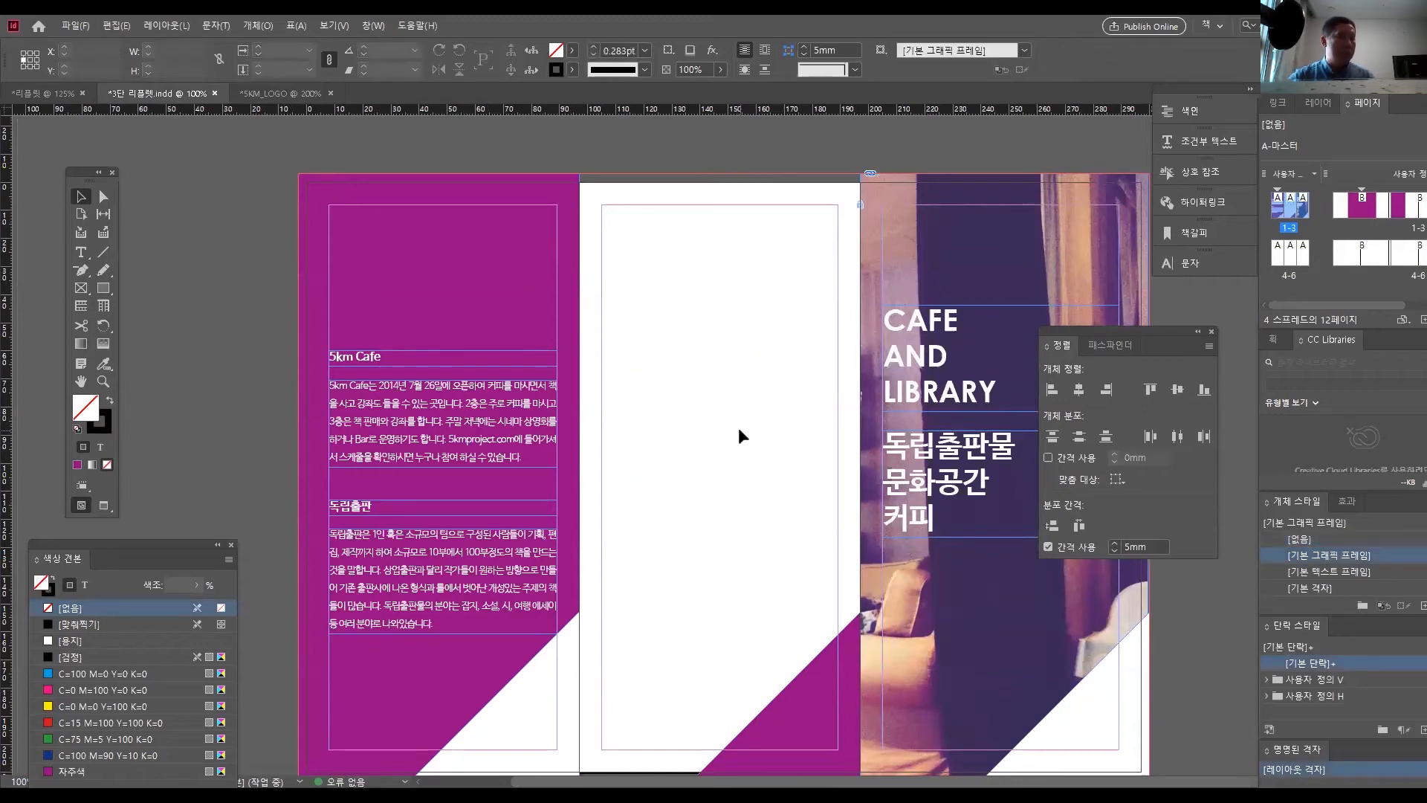
pyautogui.hotkey('ctrl', 'v')
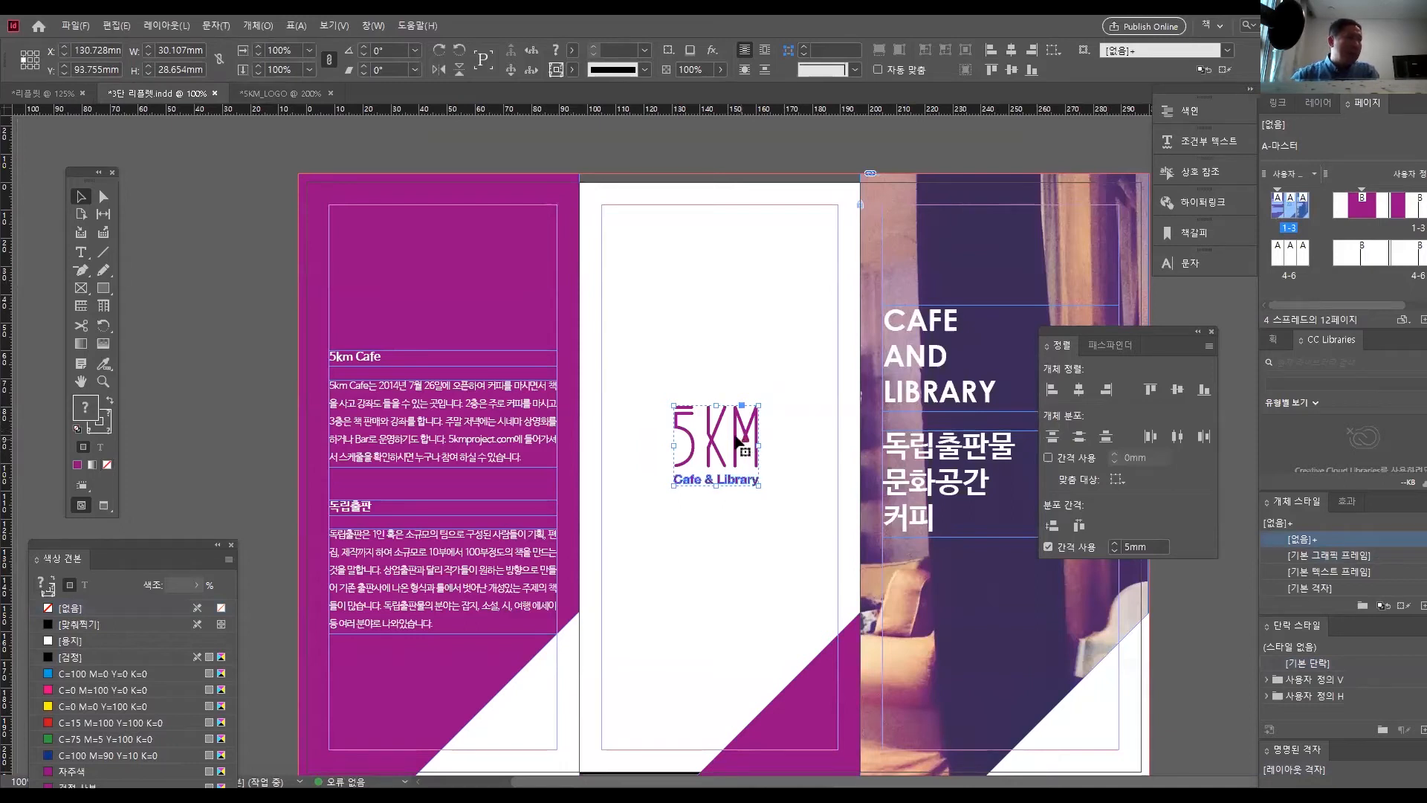
pyautogui.moveTo(736, 444)
pyautogui.mouseDown()
pyautogui.moveTo(703, 449)
pyautogui.moveTo(744, 440)
pyautogui.mouseUp()
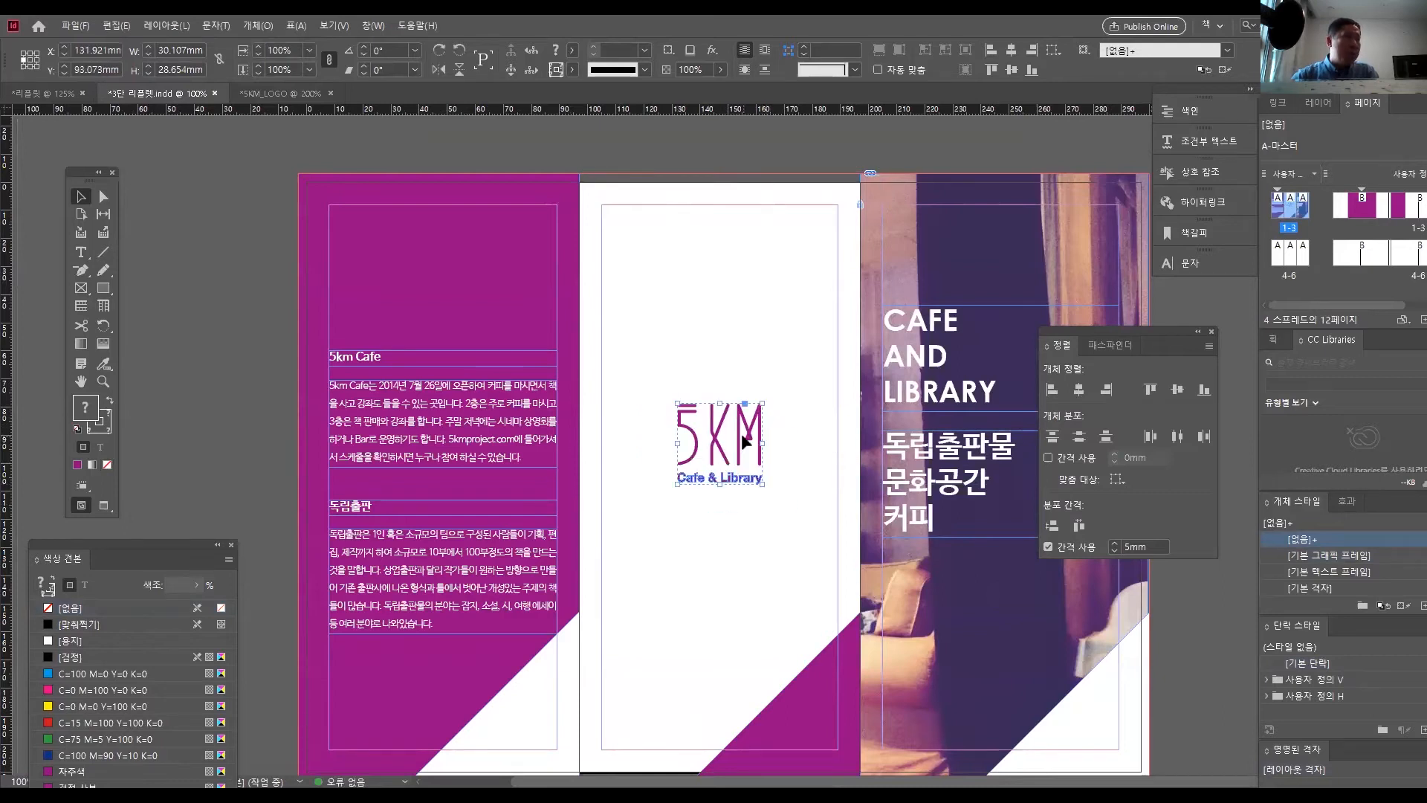
# - Move the 5KM logo down to the middle panel's left margin, at about X 105 mm and Y 133 mm
pyautogui.click(725, 556)
pyautogui.click(730, 429)
pyautogui.moveTo(710, 454); pyautogui.dragTo(635, 565)
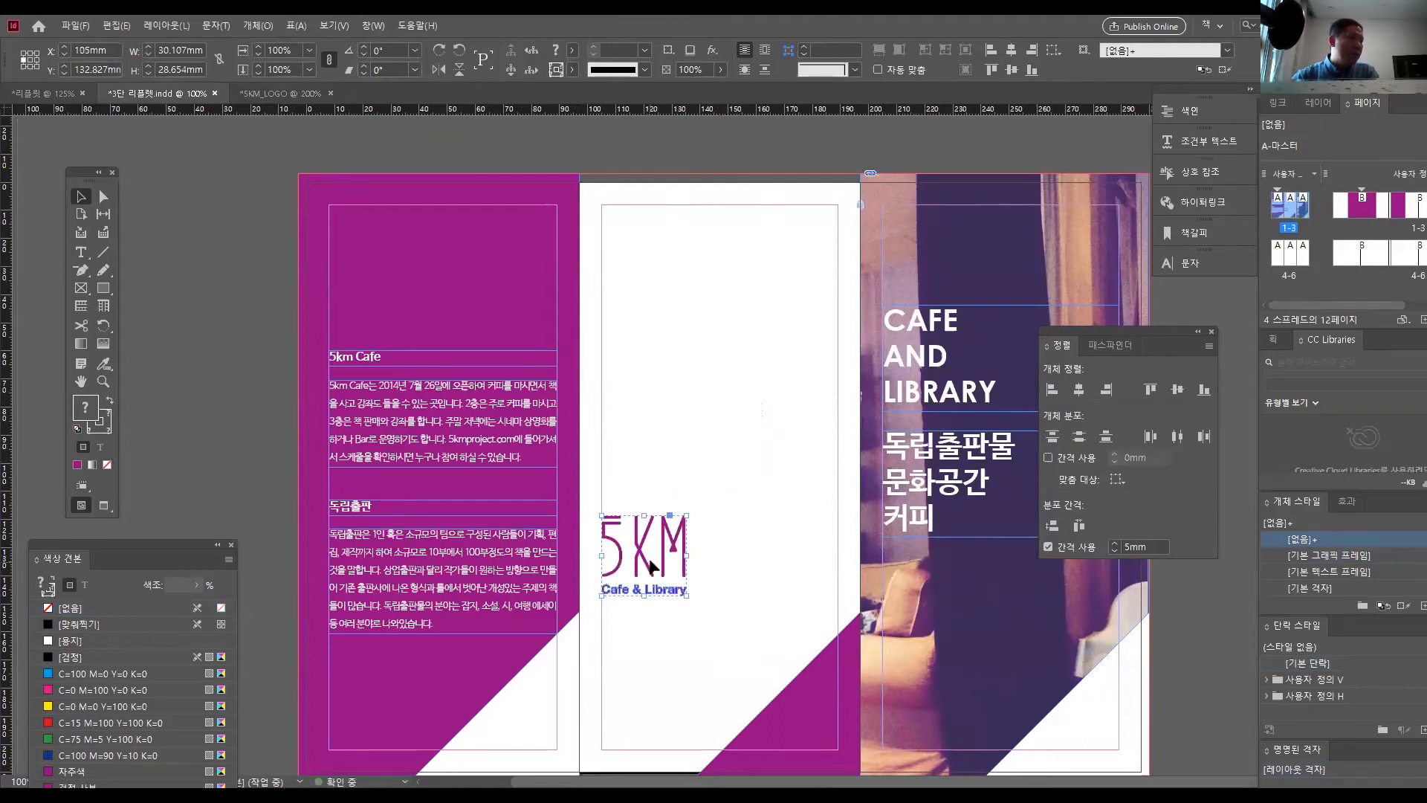
pyautogui.click(733, 437)
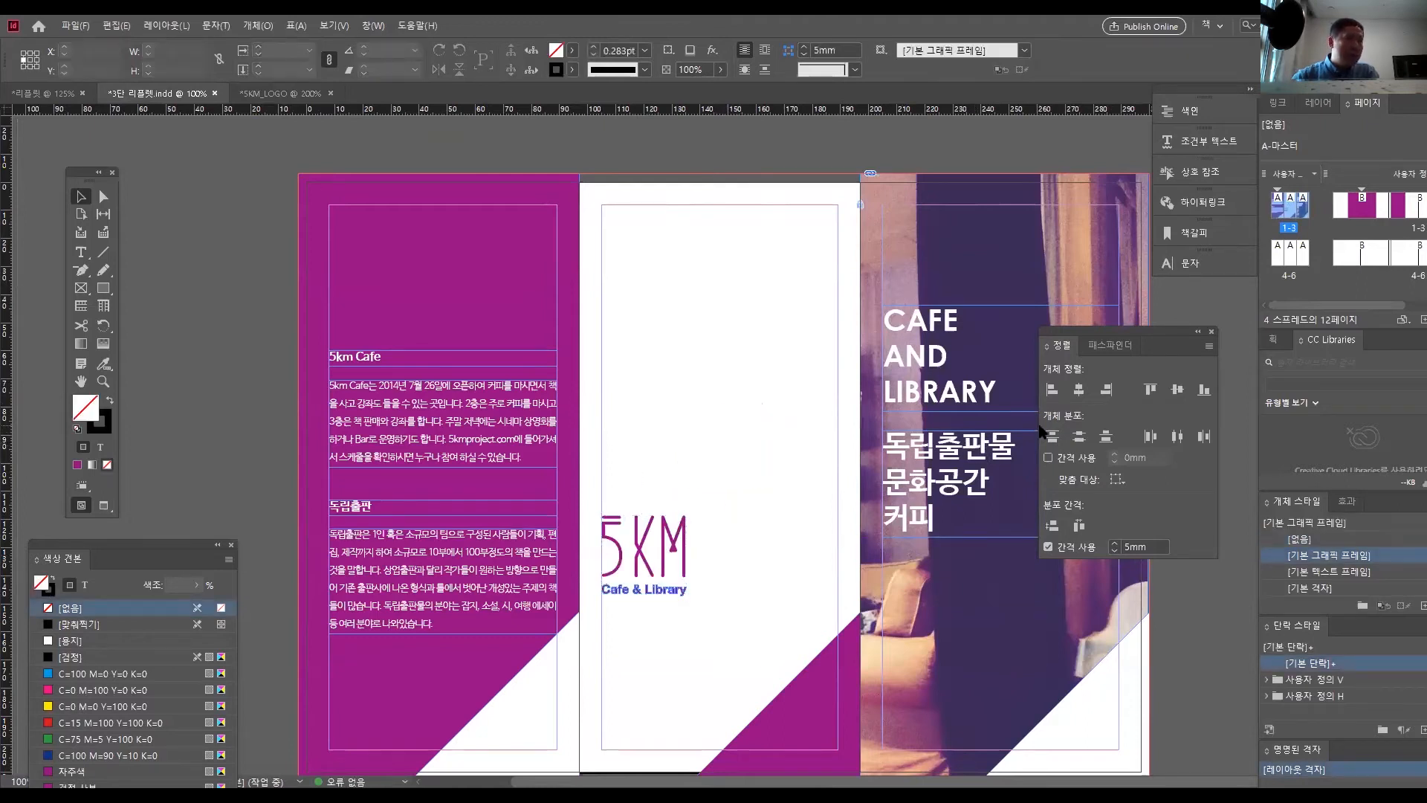
# - Turn off the 5 mm distribute spacing and set objects to align to the margins (여백에 정렬)
pyautogui.moveTo(1092, 332); pyautogui.dragTo(823, 341)
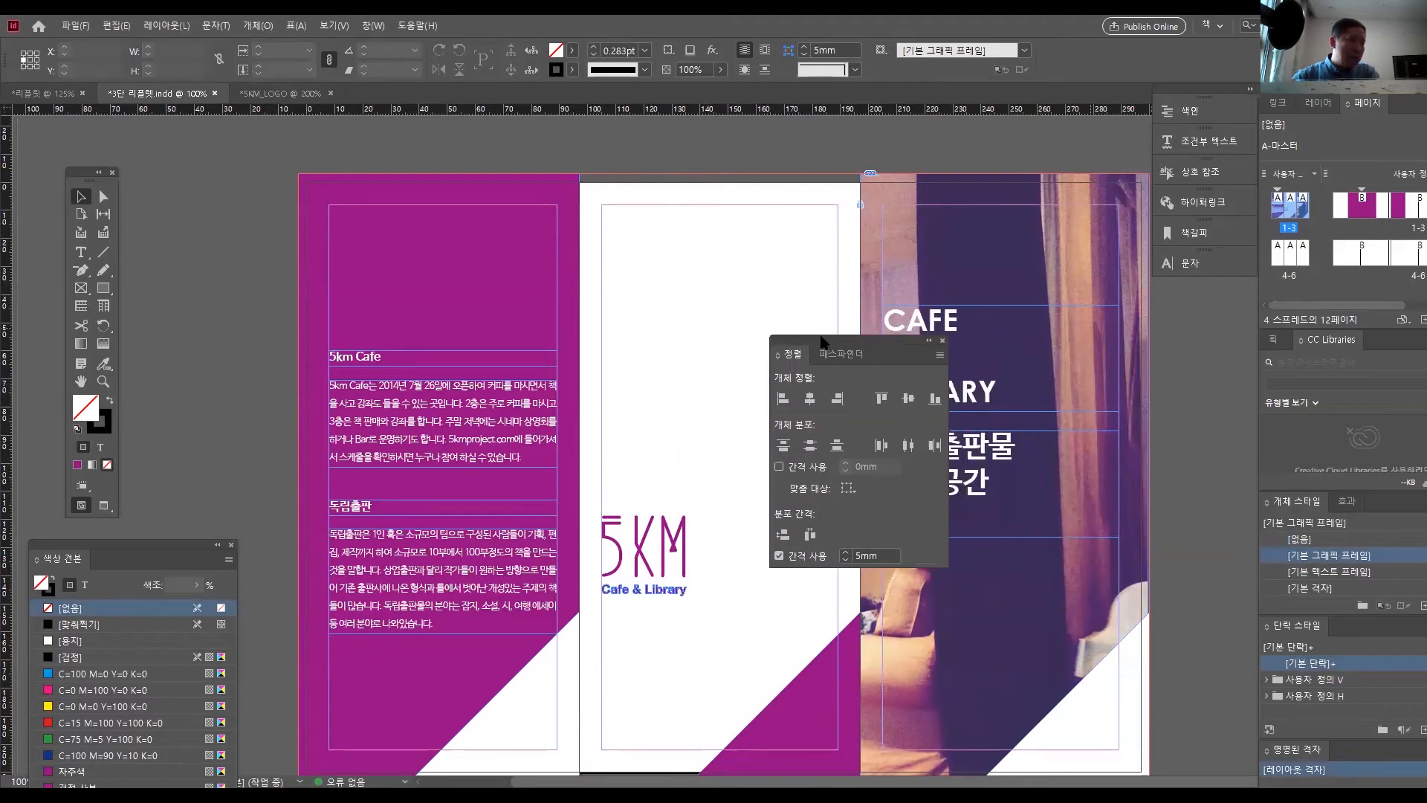
pyautogui.click(779, 557)
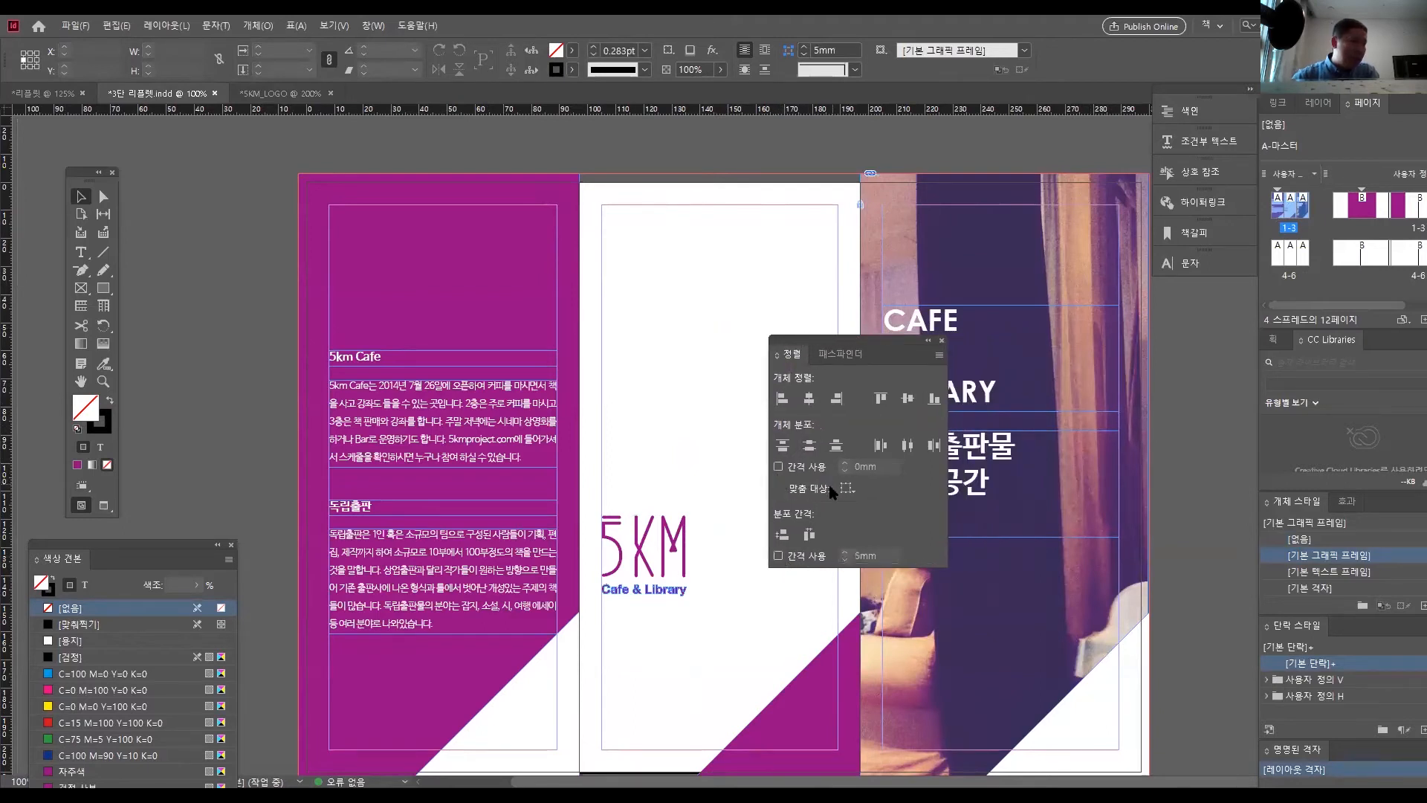
pyautogui.click(852, 492)
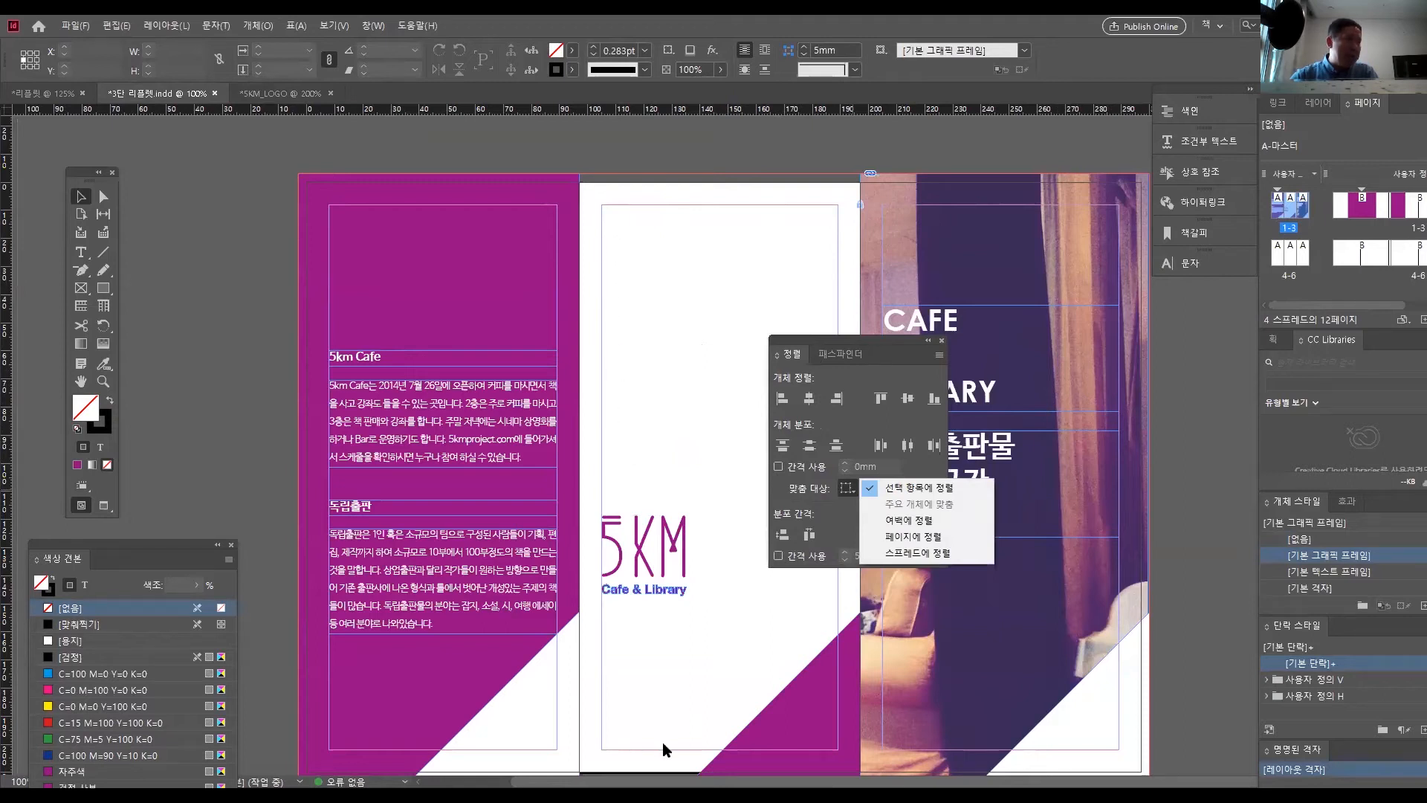
pyautogui.click(925, 523)
pyautogui.click(849, 489)
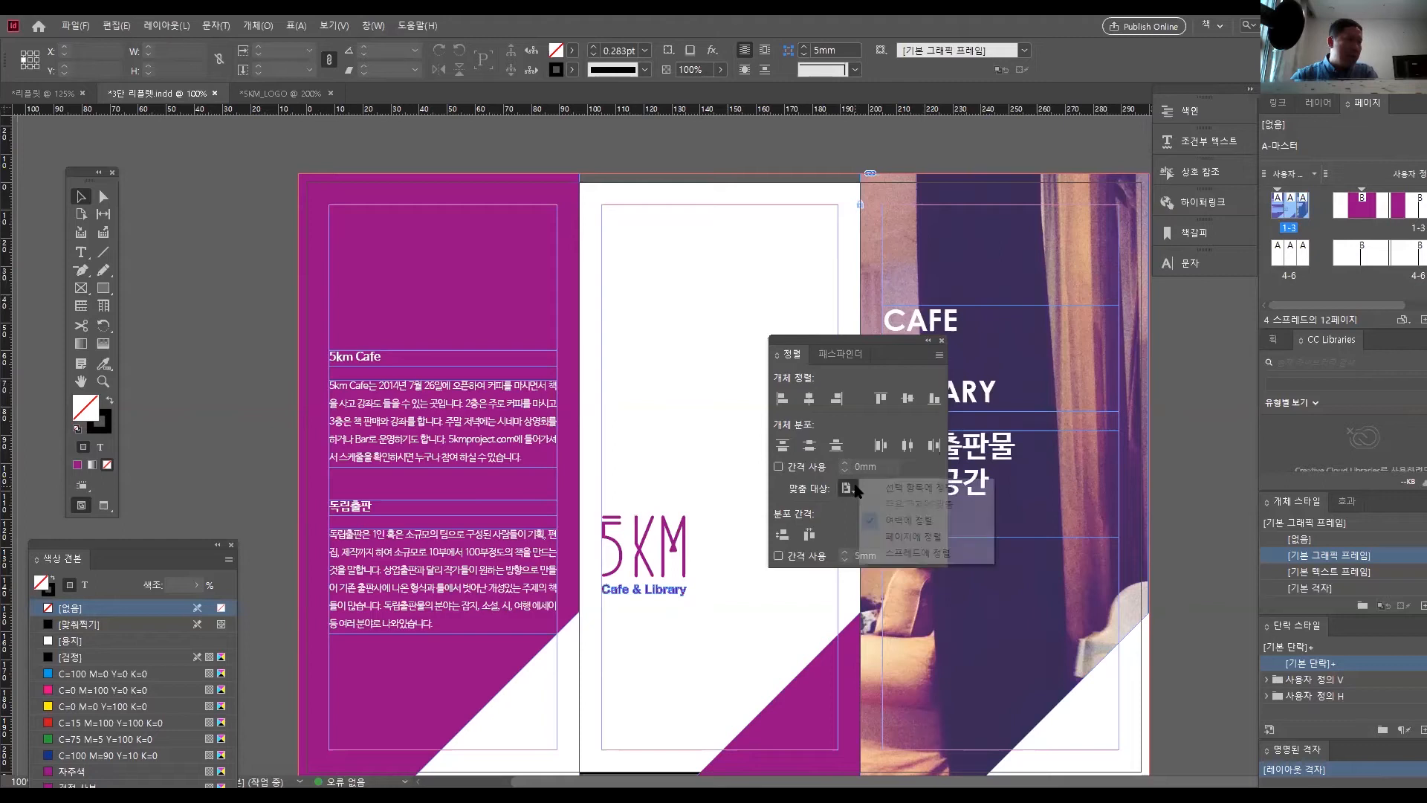
pyautogui.click(898, 524)
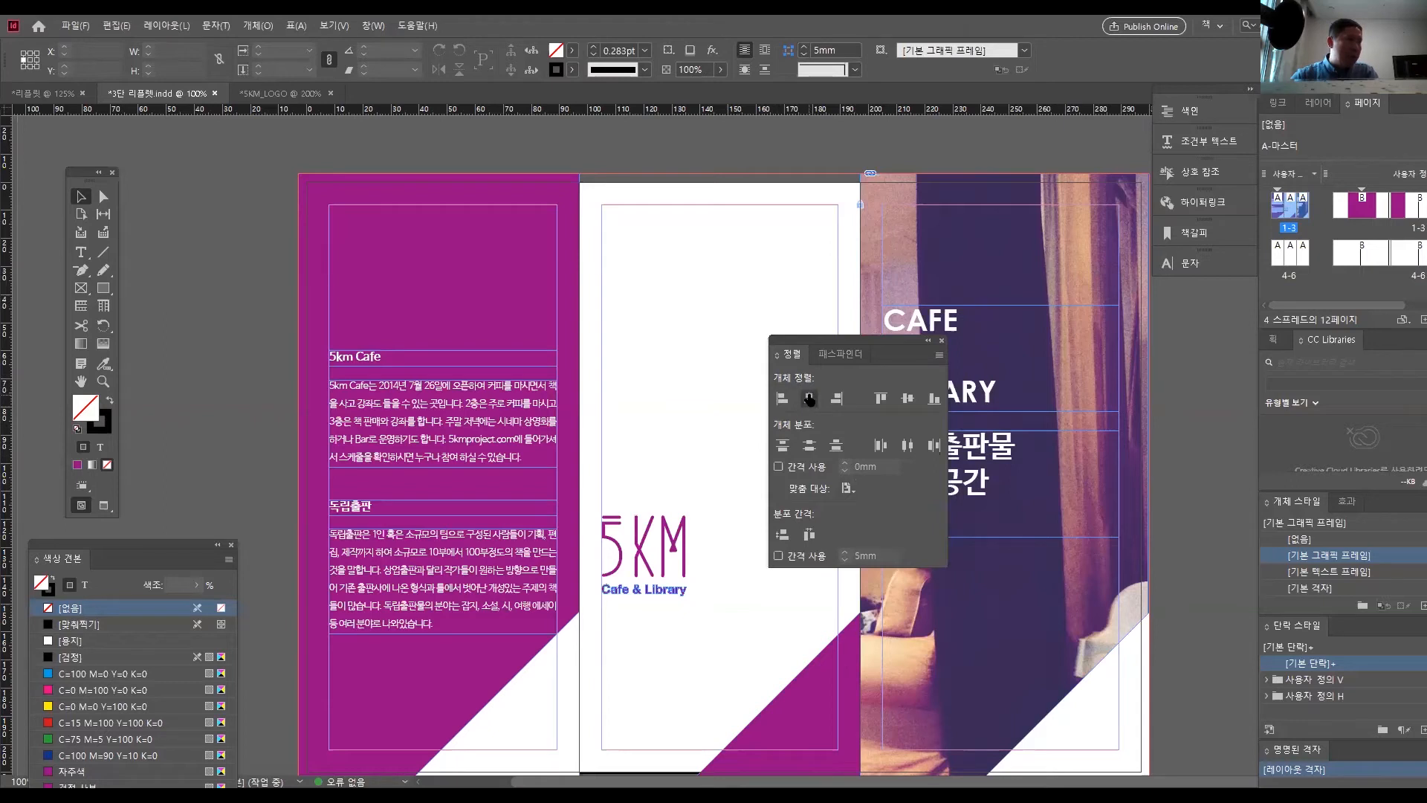
# - Center the 5KM logo horizontally and vertically within the middle panel's margins, and save the document
pyautogui.click(653, 556)
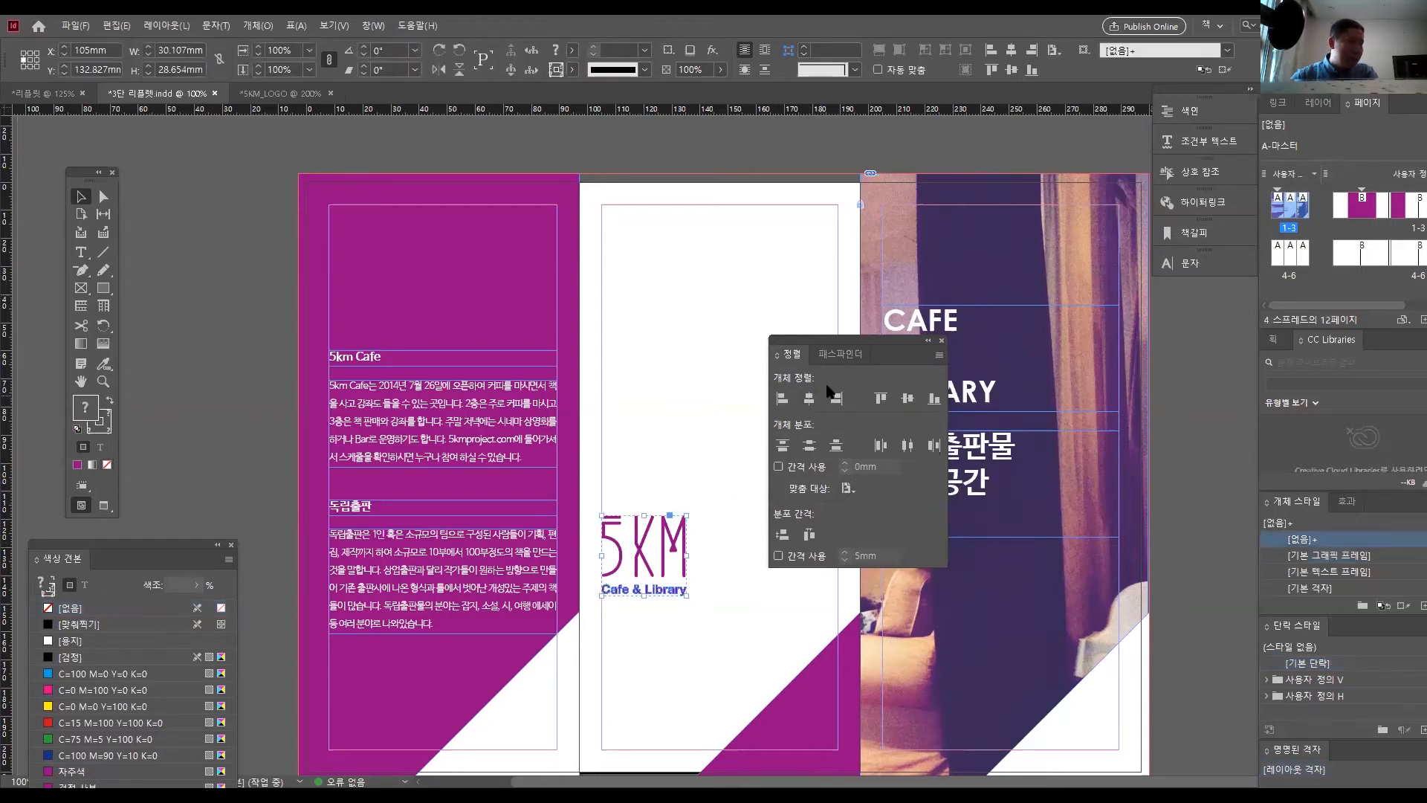
pyautogui.click(810, 399)
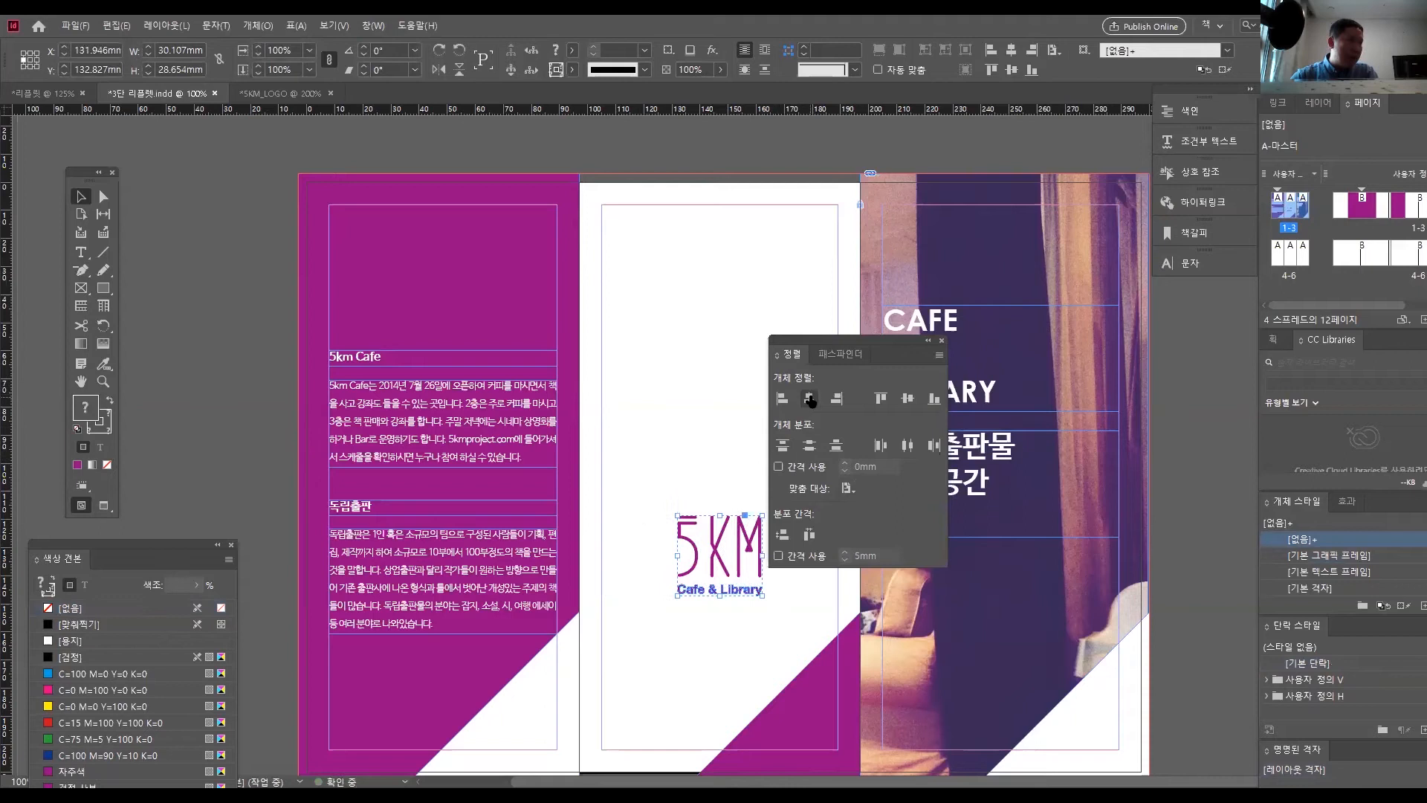
pyautogui.click(908, 399)
pyautogui.moveTo(871, 348); pyautogui.dragTo(996, 352)
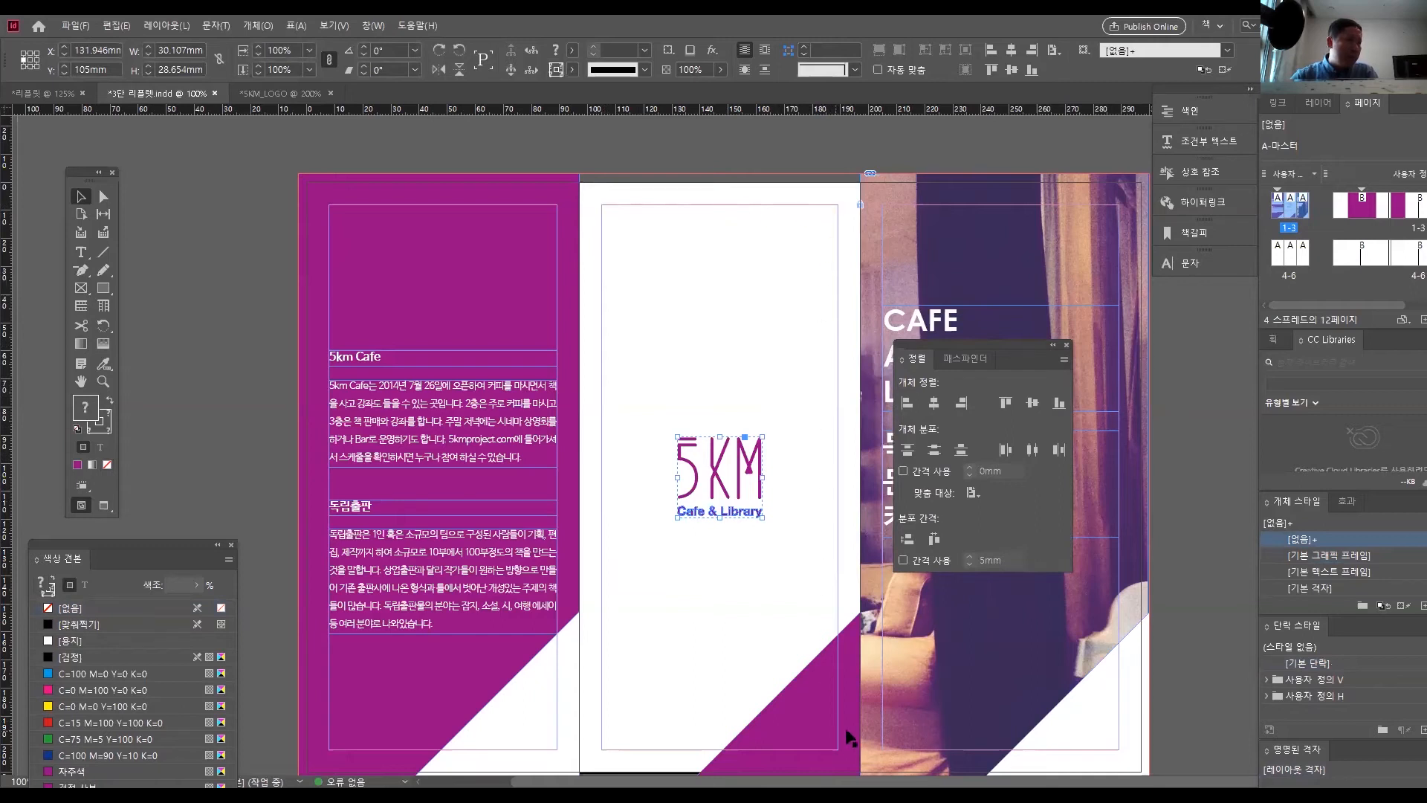
pyautogui.click(973, 493)
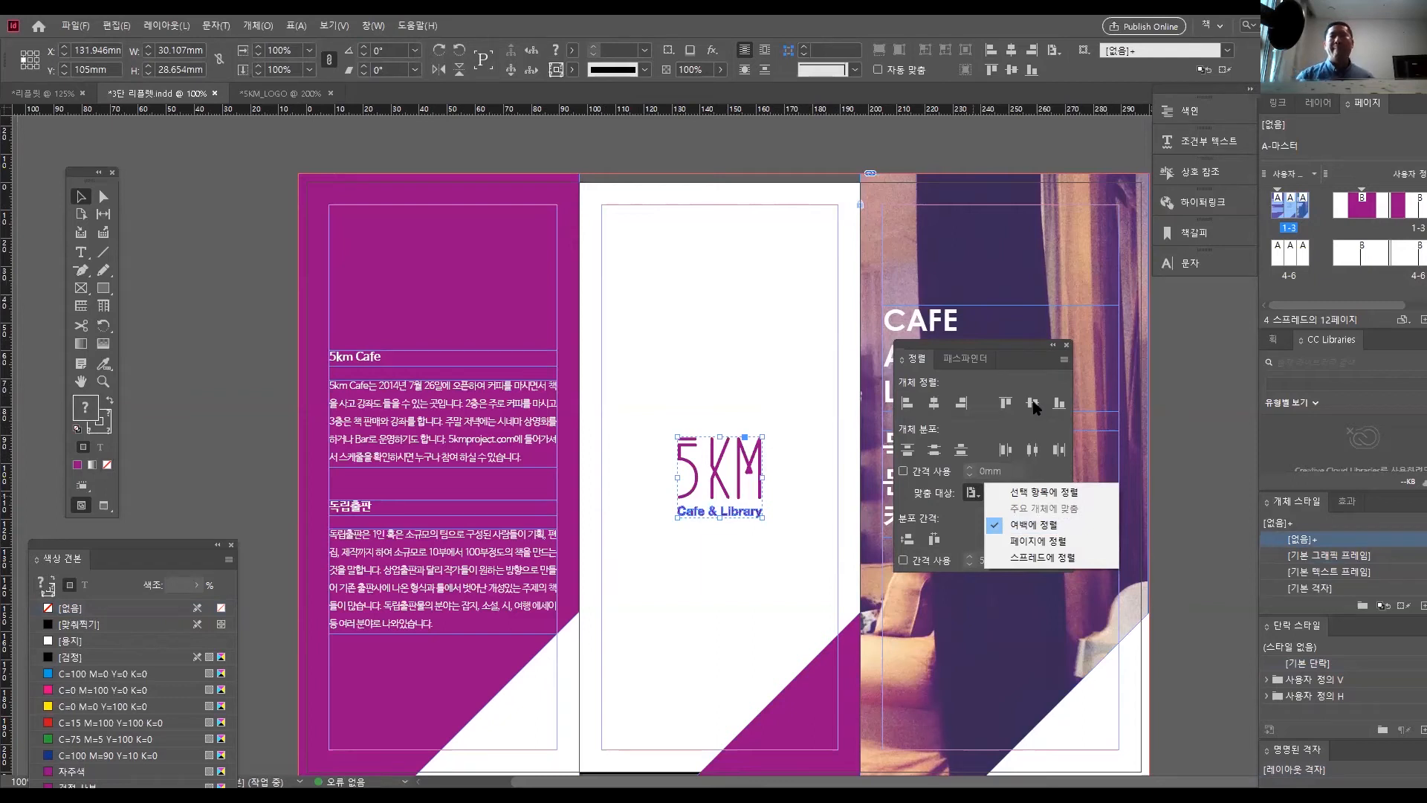
pyautogui.click(783, 313)
pyautogui.click(76, 26)
pyautogui.click(134, 129)
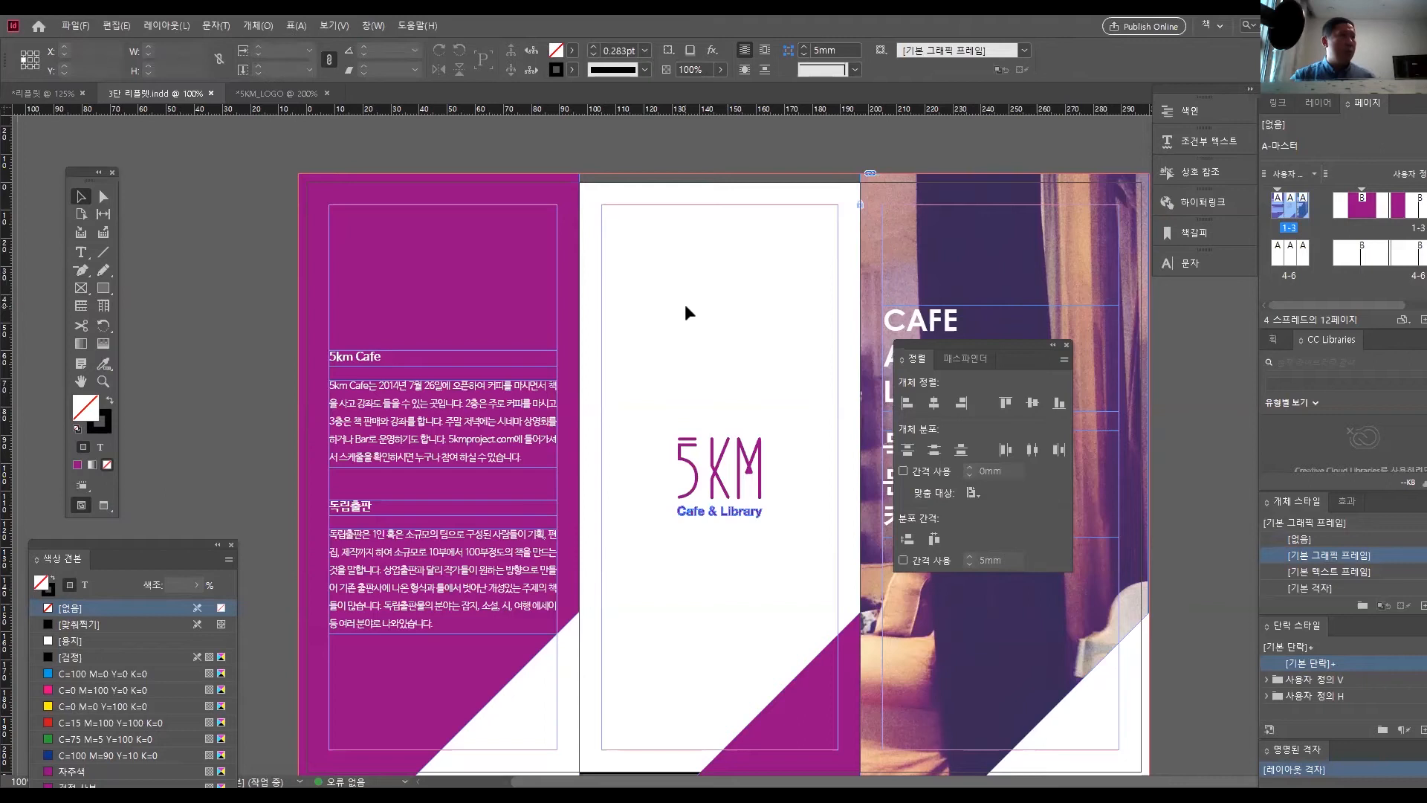
# - Draw a 303 × 216 mm rectangular picture frame covering the empty 4-6 spread out to its bleed edges
pyautogui.moveTo(707, 386); pyautogui.dragTo(662, 192)
pyautogui.moveTo(728, 362); pyautogui.dragTo(678, 251)
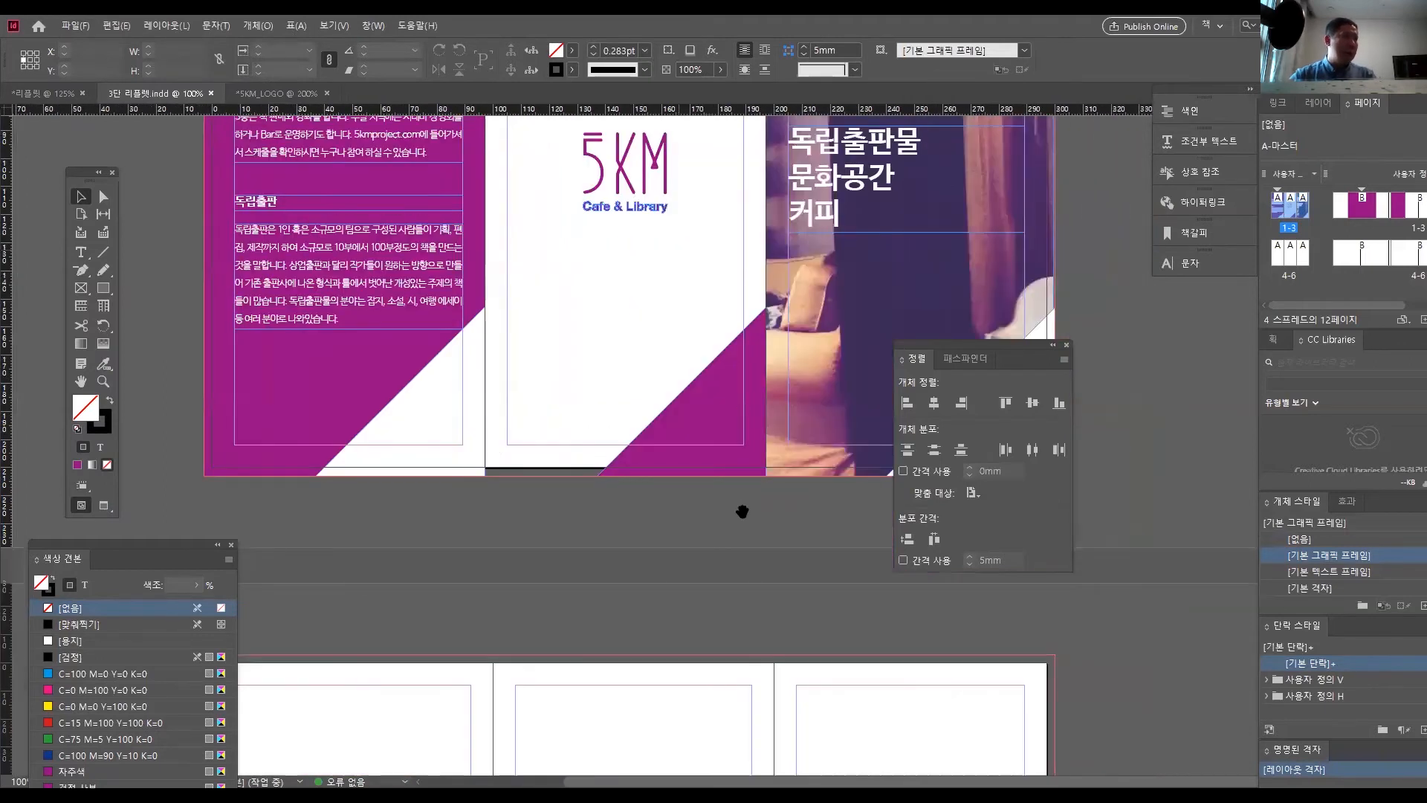
pyautogui.moveTo(742, 512); pyautogui.dragTo(750, 356)
pyautogui.scroll(-1, 732, 395)
pyautogui.scroll(-4, 732, 394)
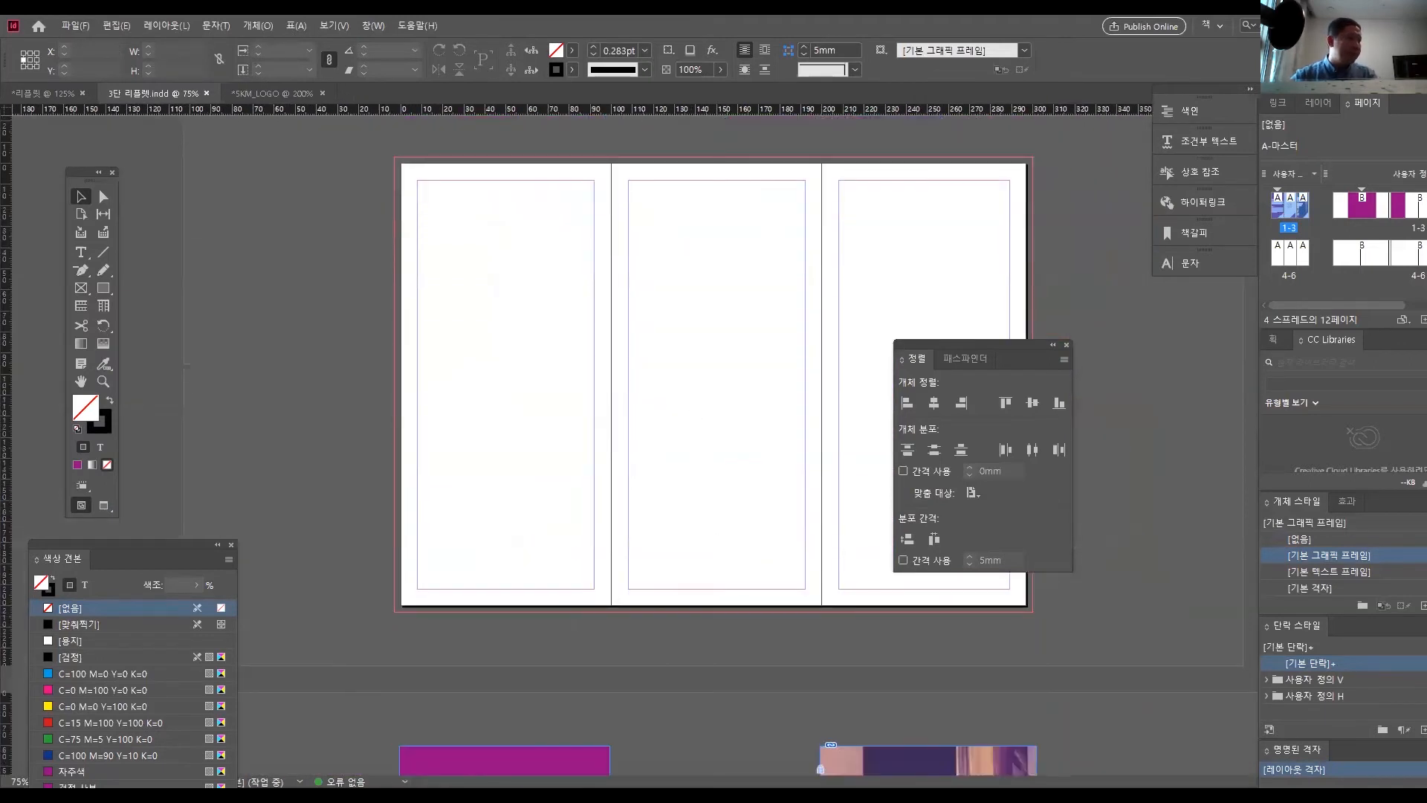
pyautogui.moveTo(81, 288); pyautogui.dragTo(186, 317)
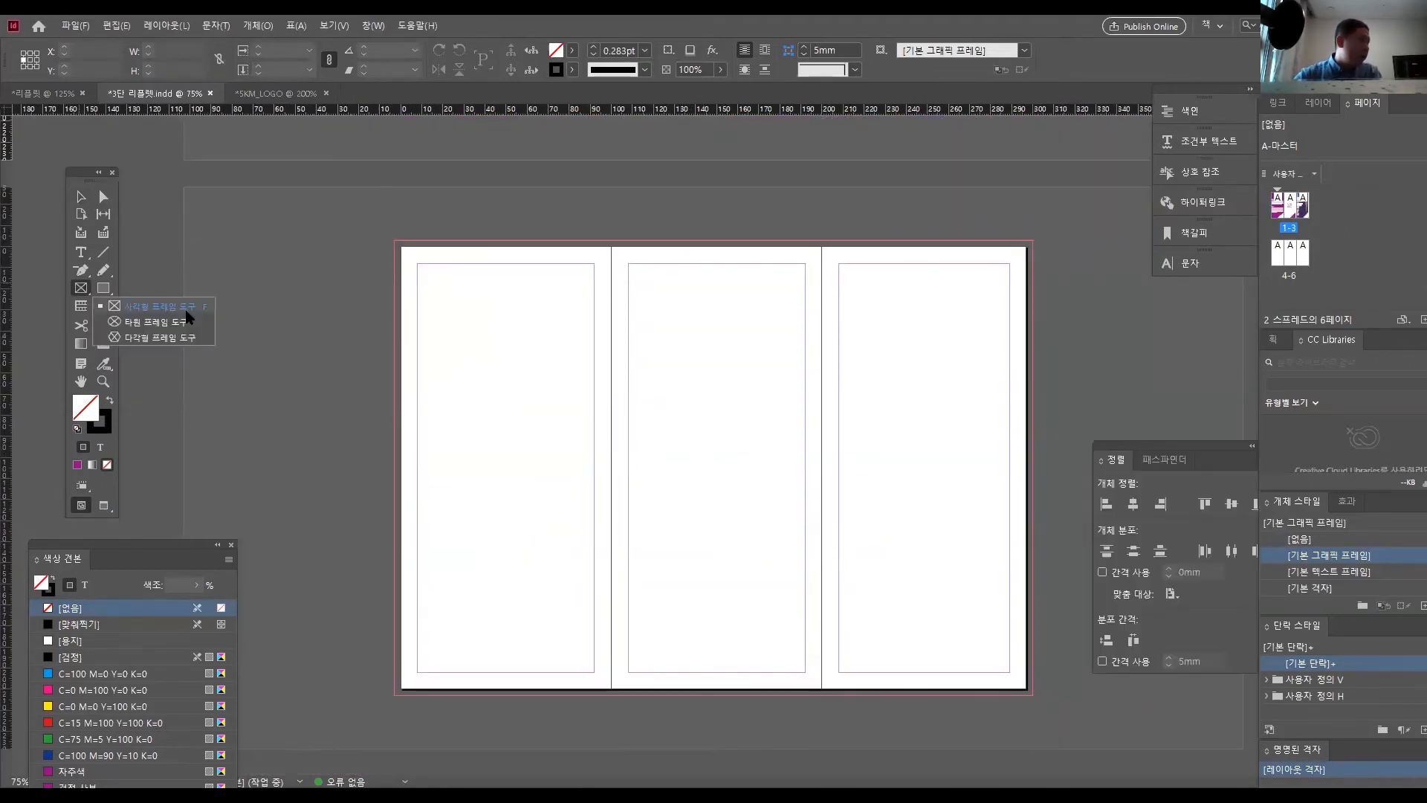
pyautogui.click(187, 318)
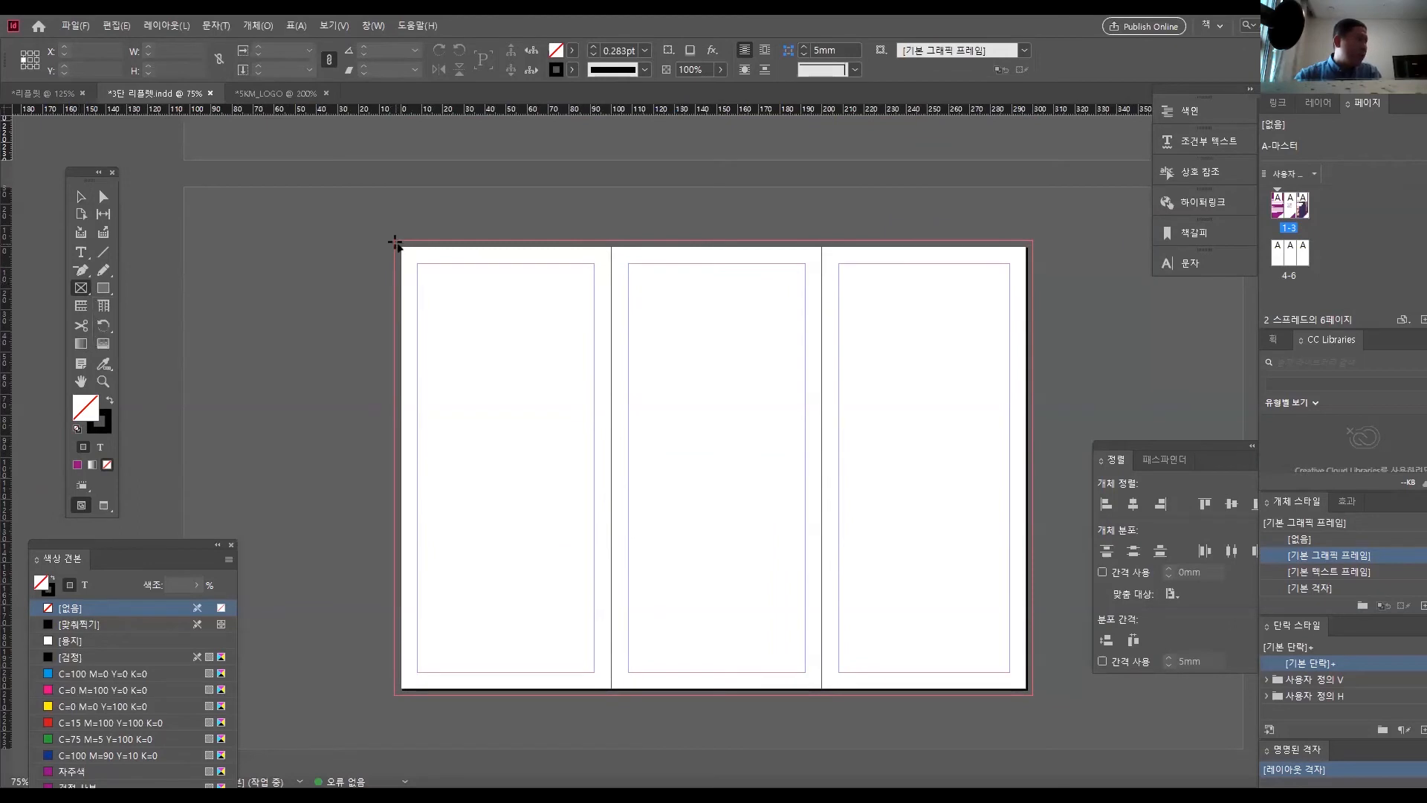
pyautogui.moveTo(394, 242); pyautogui.dragTo(1033, 695)
pyautogui.click(81, 196)
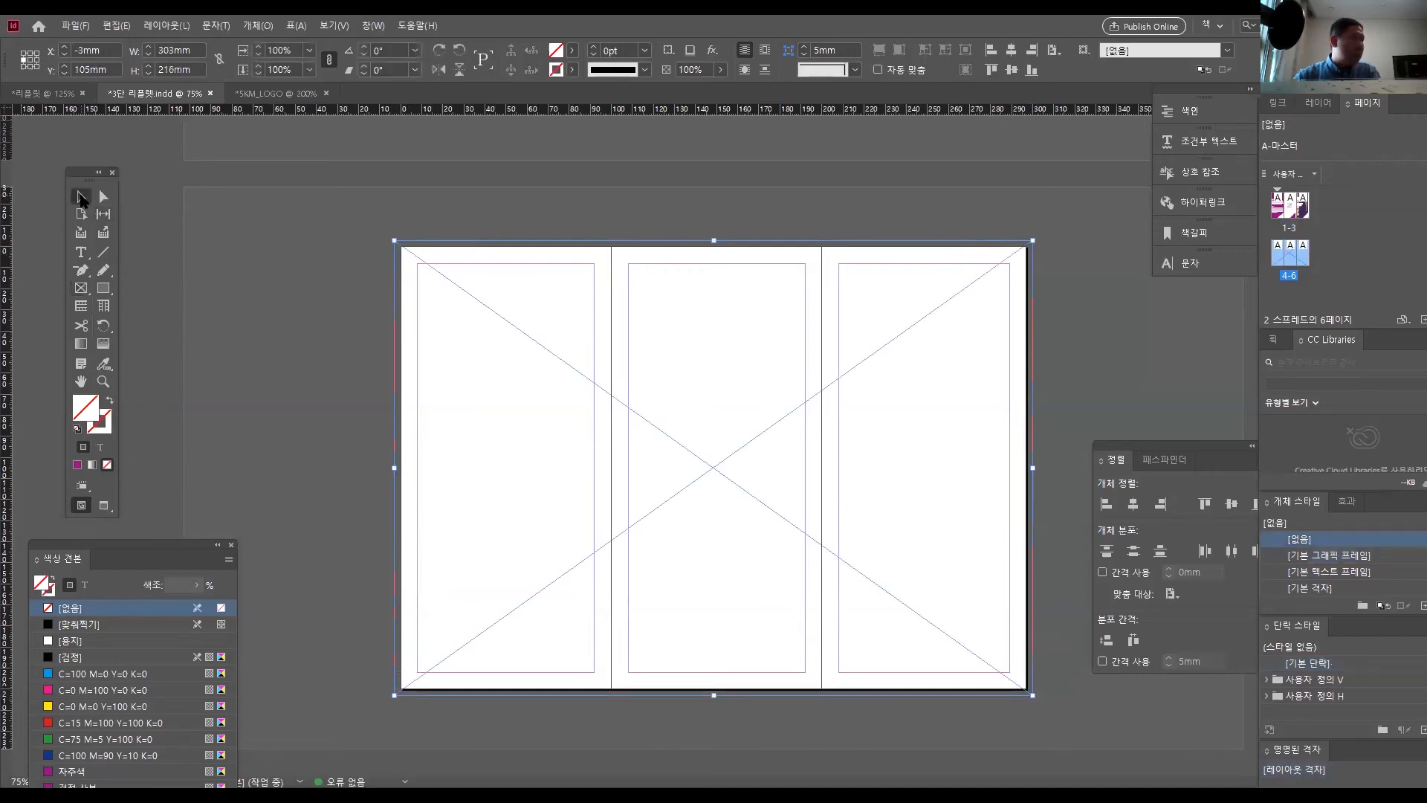
# - Place the back image from the 01_3단 리플렛 folder into the full-spread frame and lock it
pyautogui.click(185, 281)
pyautogui.click(640, 458)
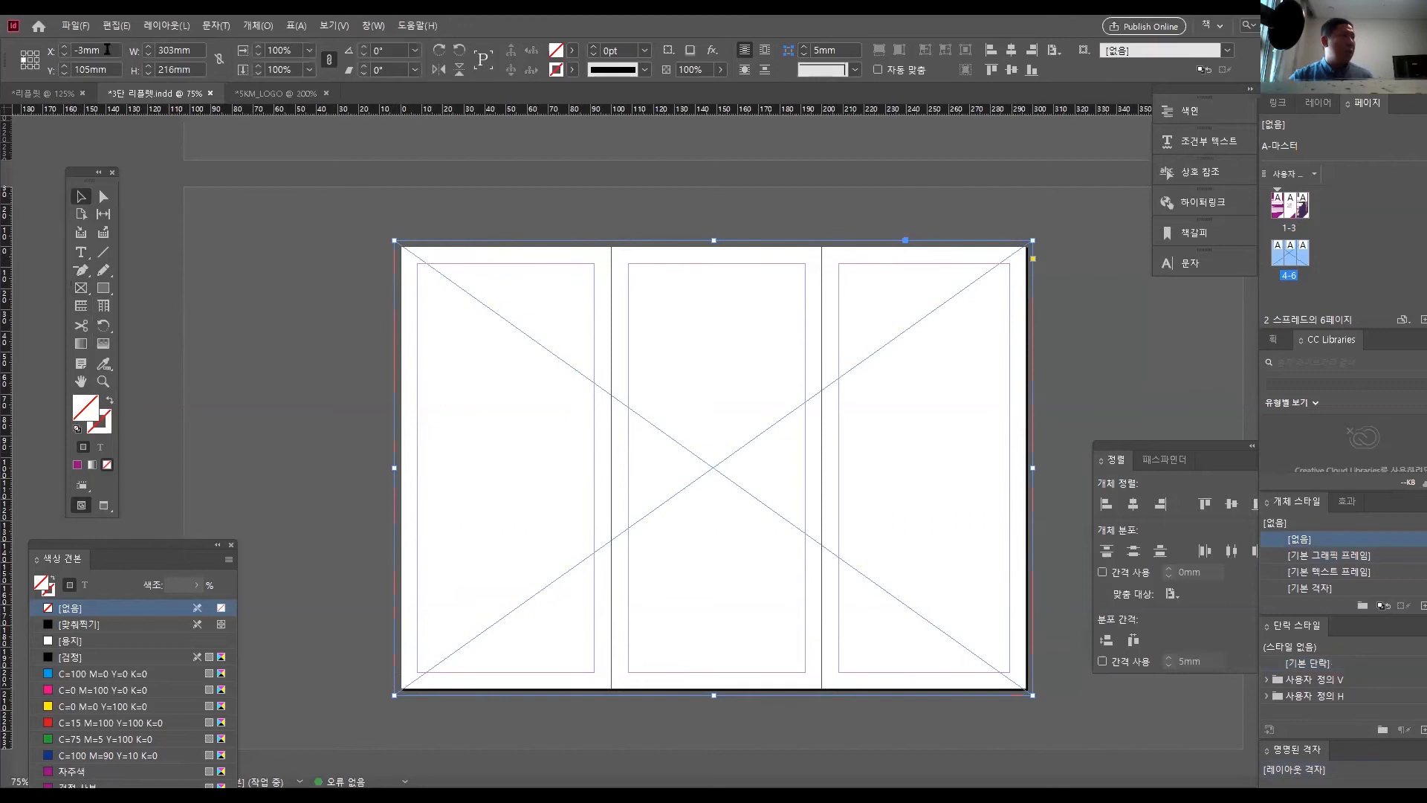
pyautogui.click(75, 26)
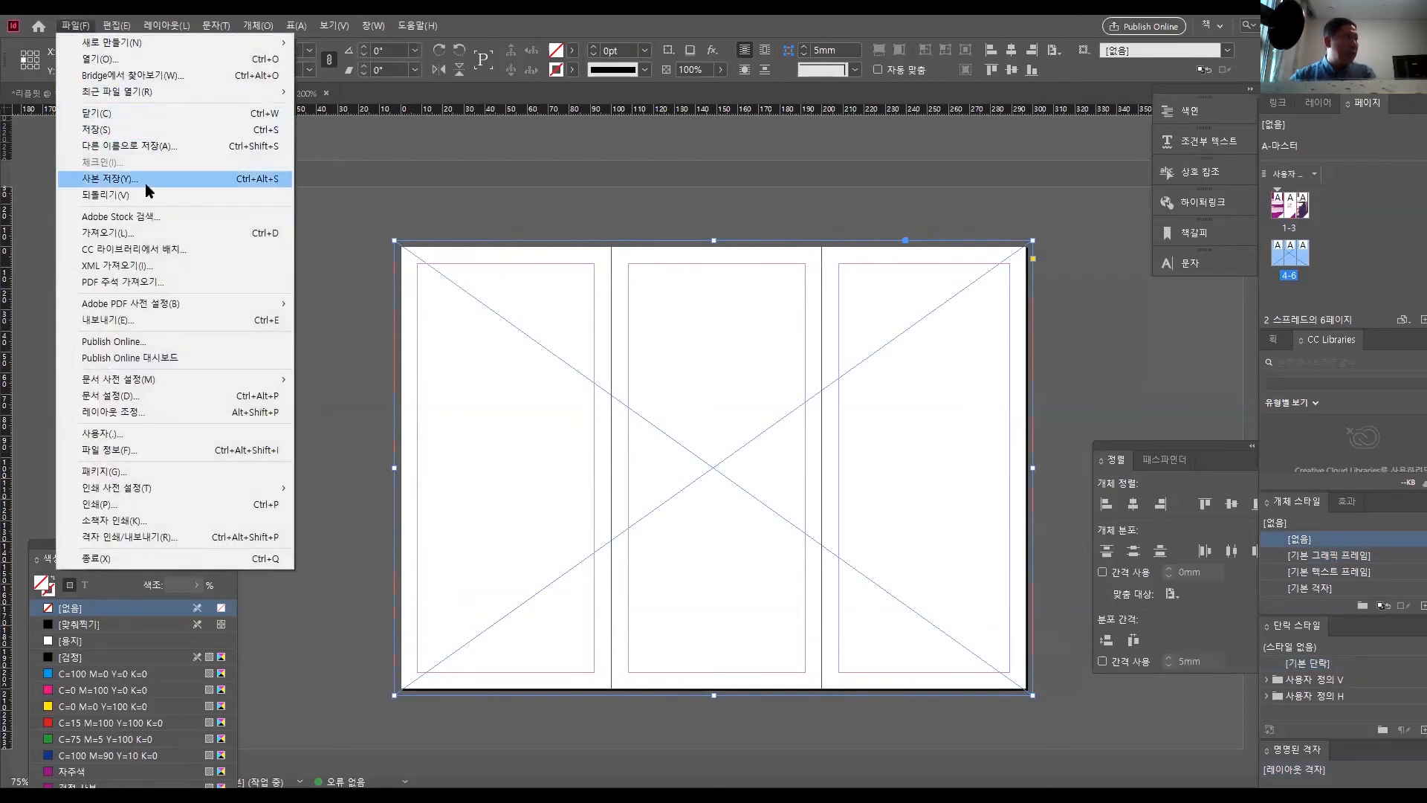
pyautogui.click(195, 232)
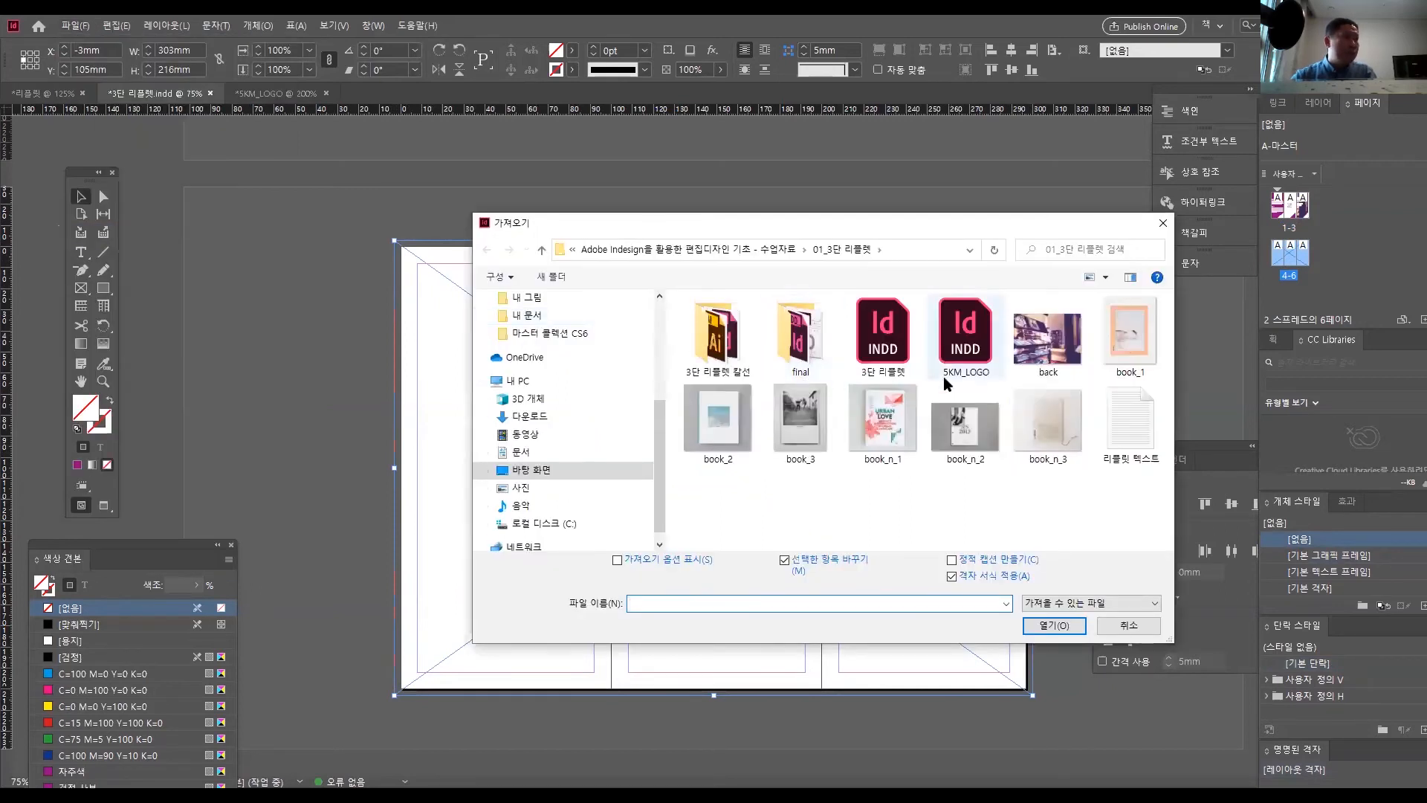
pyautogui.click(1042, 346)
pyautogui.click(1055, 626)
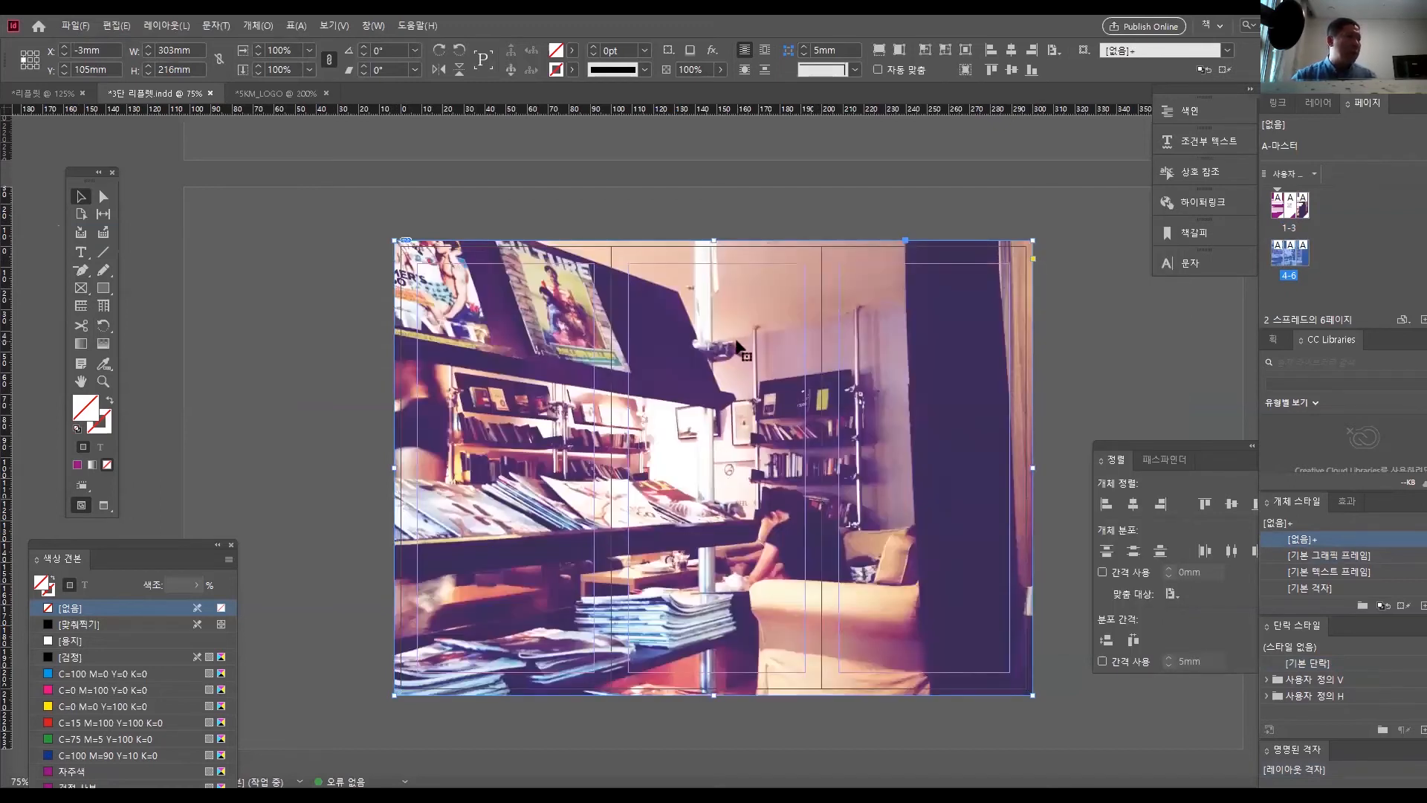
pyautogui.click(258, 25)
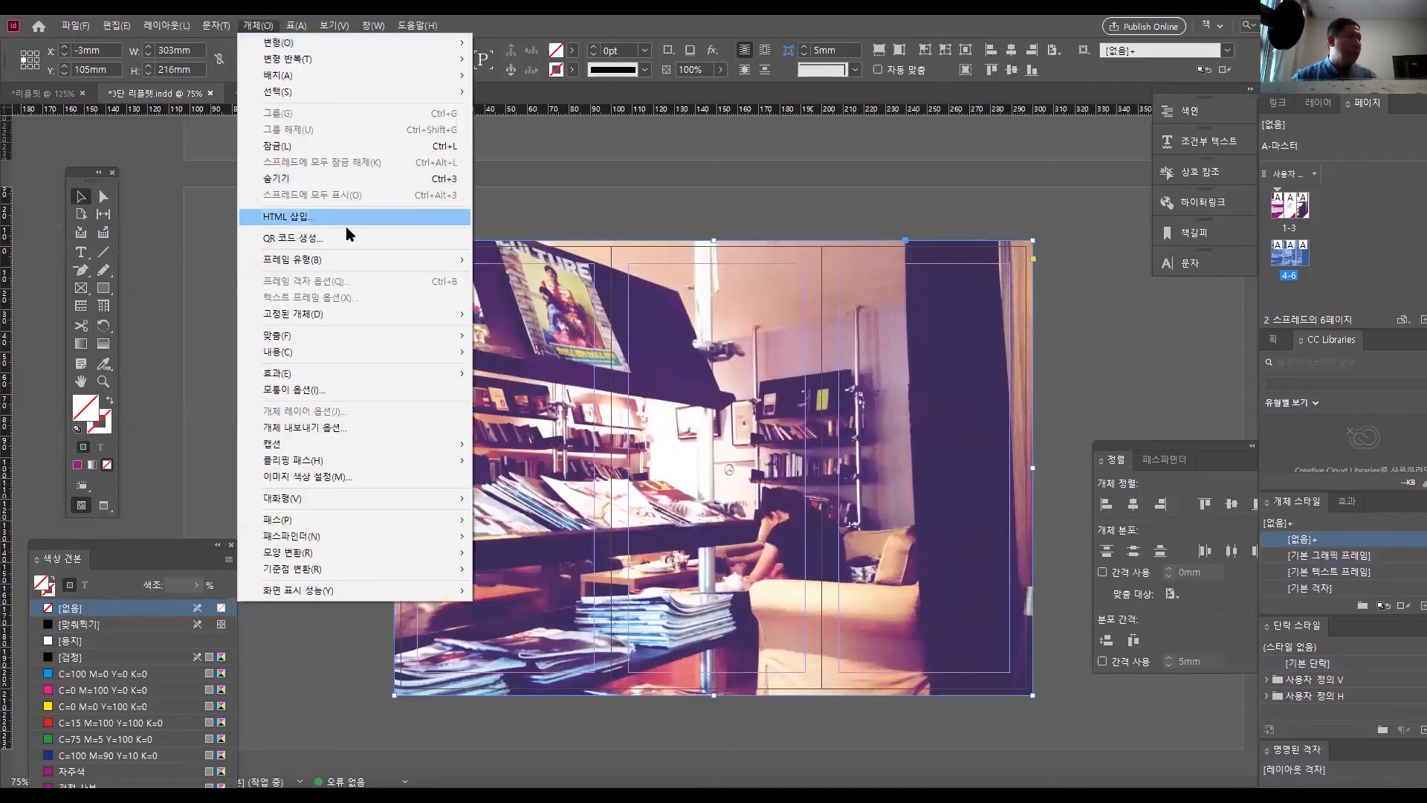
pyautogui.click(381, 149)
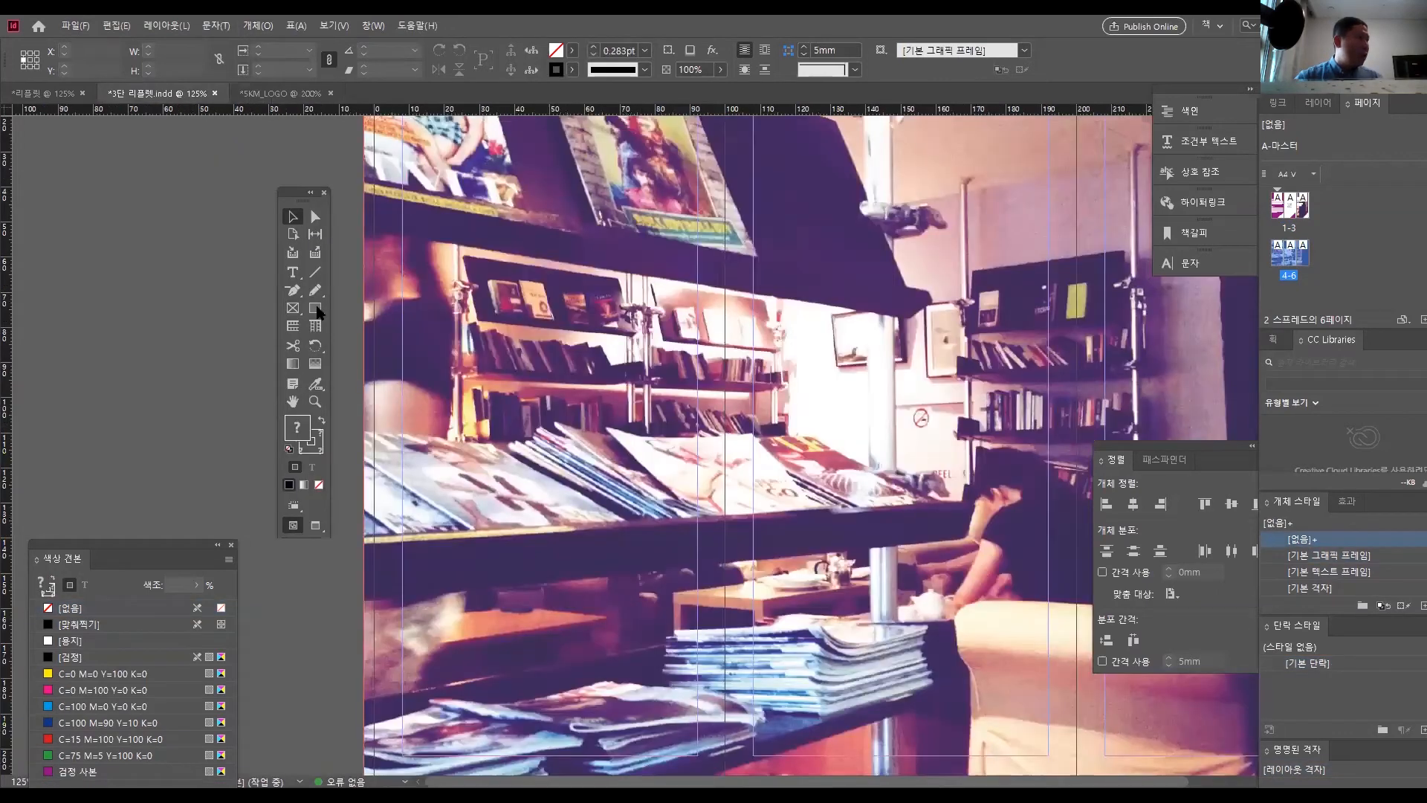
# - Create a rectangle 106 mm wide and 180 mm high over the background photo
pyautogui.click(315, 308)
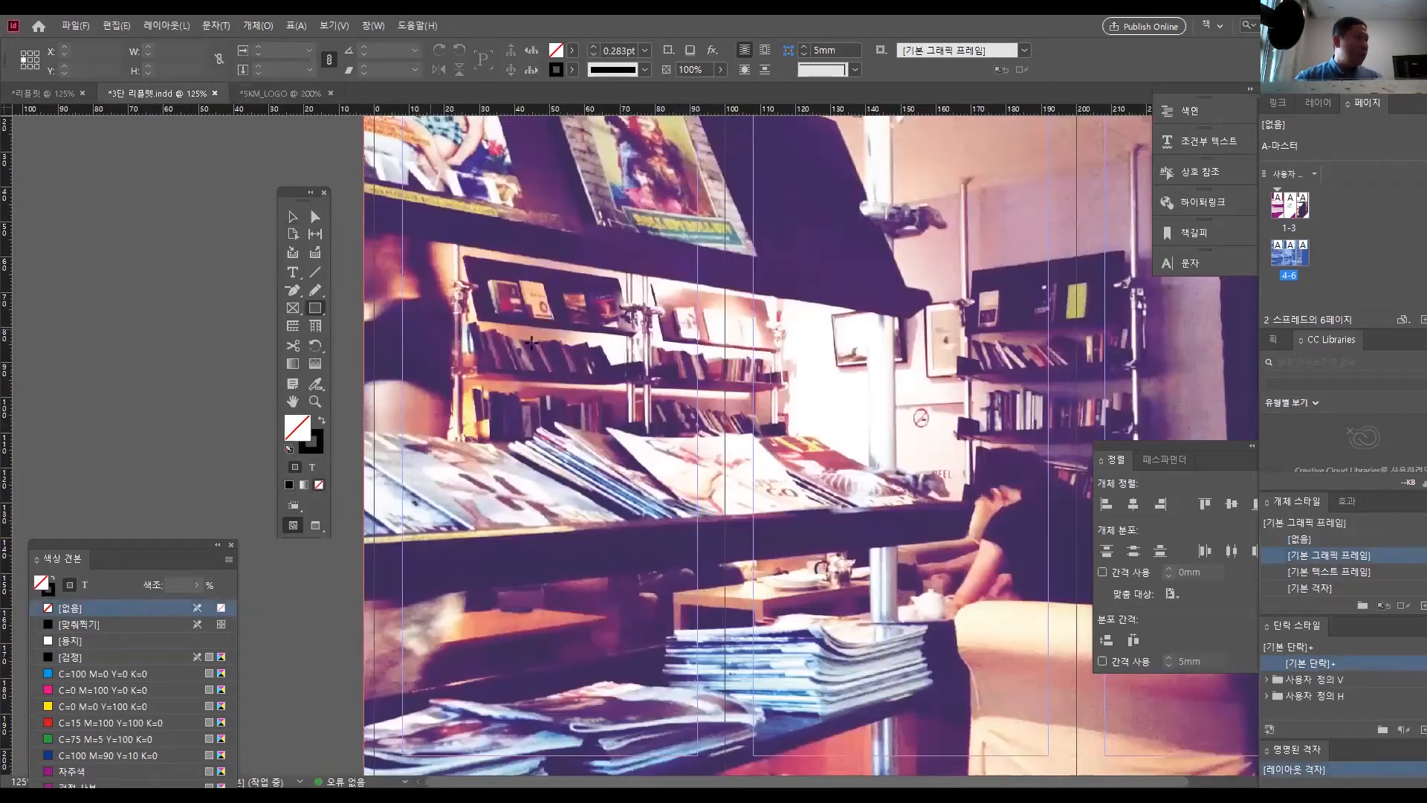
pyautogui.click(531, 349)
pyautogui.write('106')
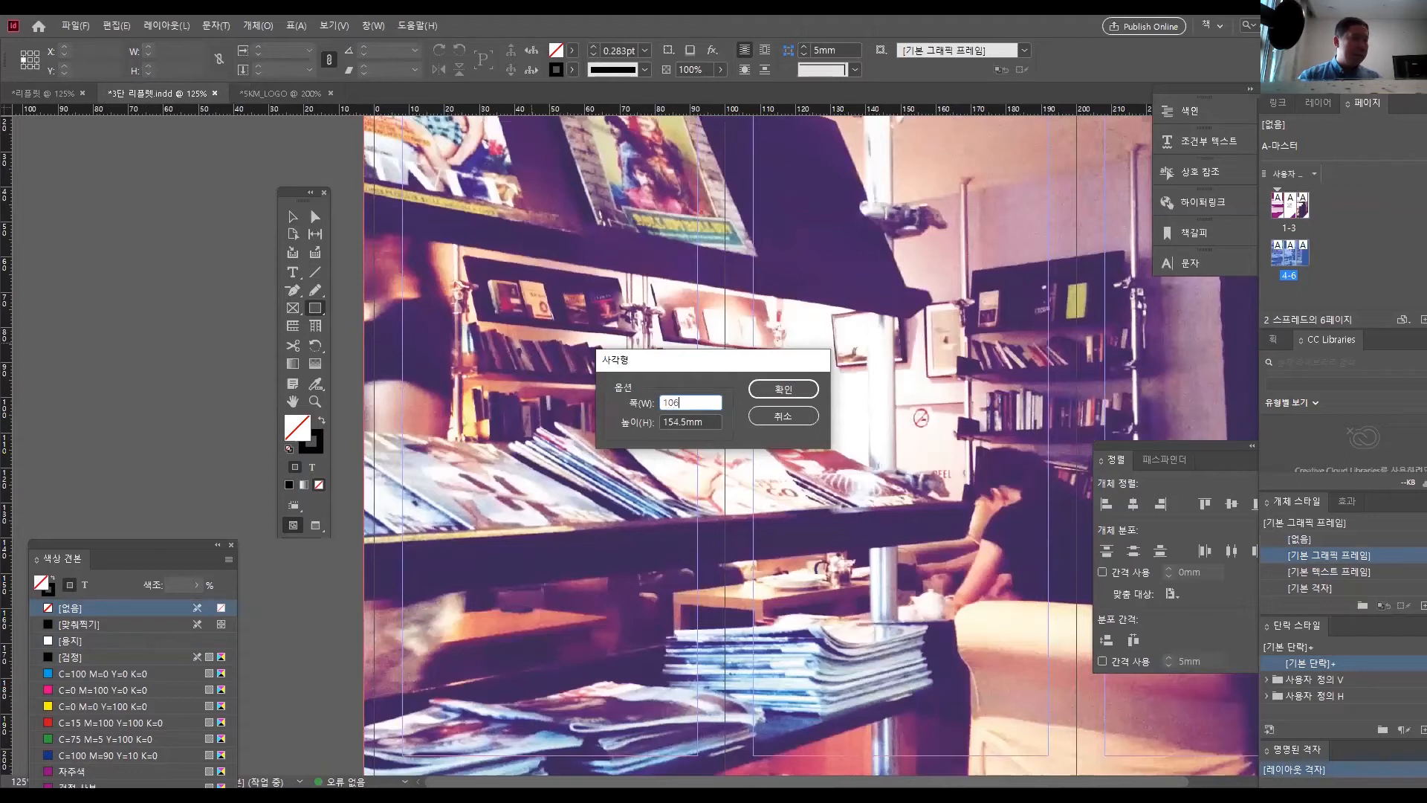
pyautogui.press('Tab')
pyautogui.write('180')
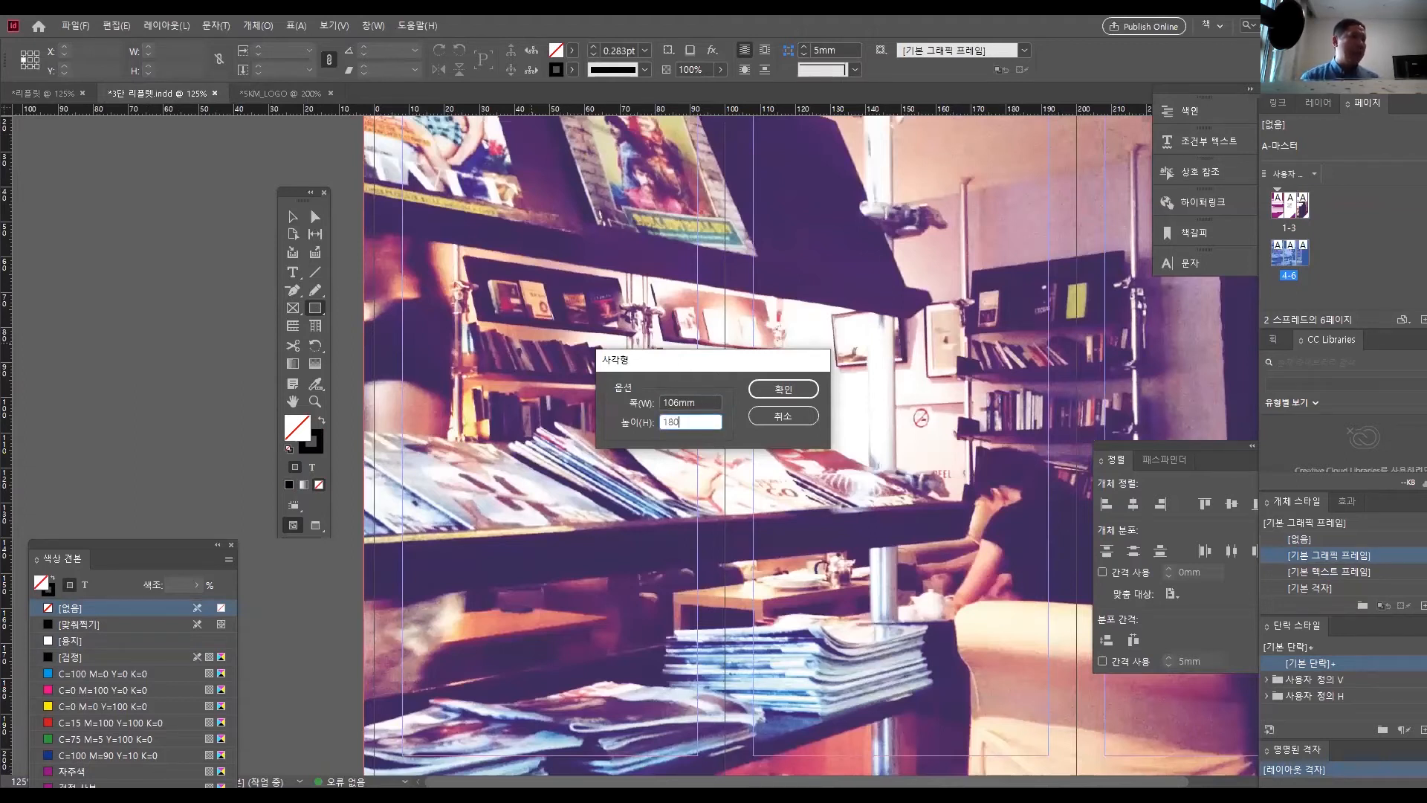
pyautogui.press('Return')
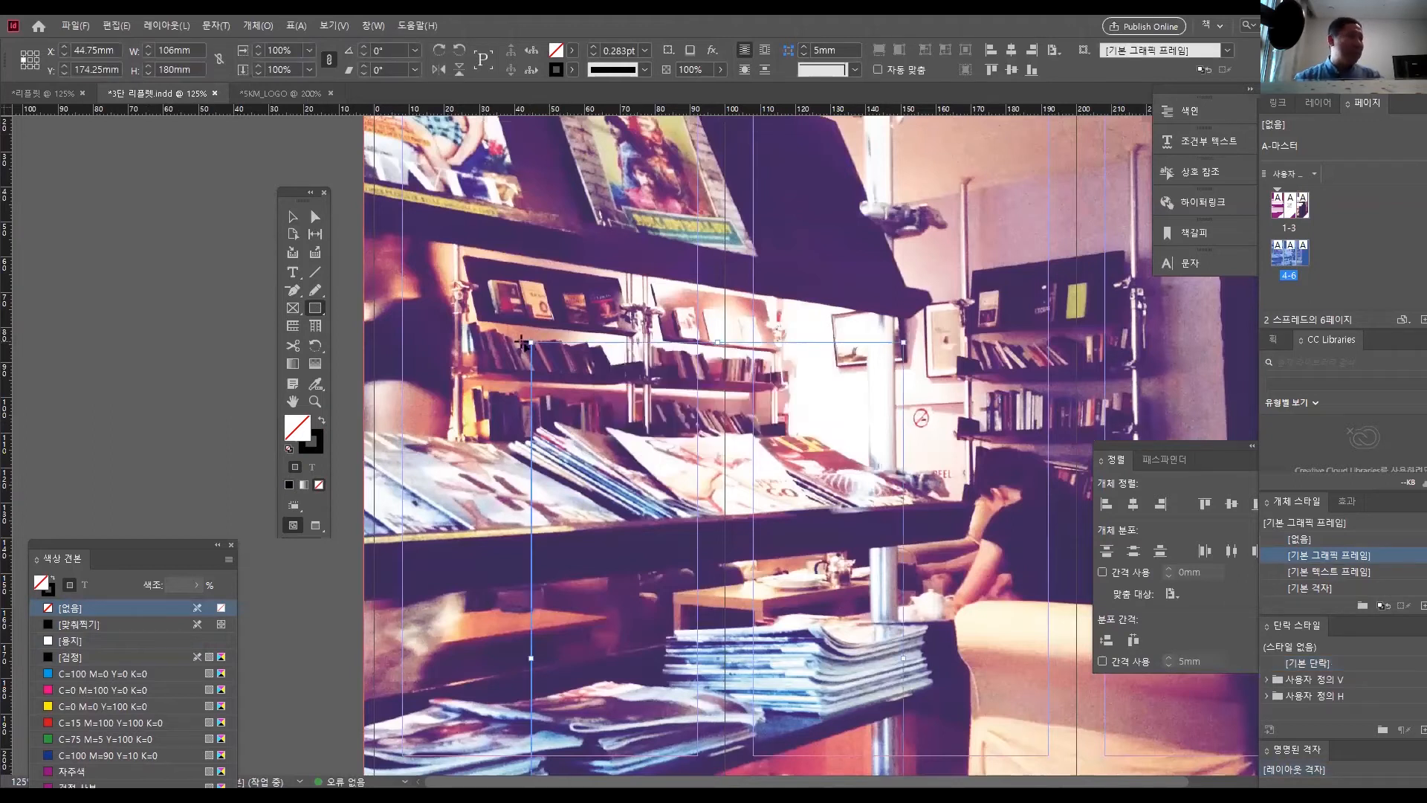
# - Give the 106 × 180 mm rectangle a paper-white ([용지]) fill with no stroke
pyautogui.click(321, 421)
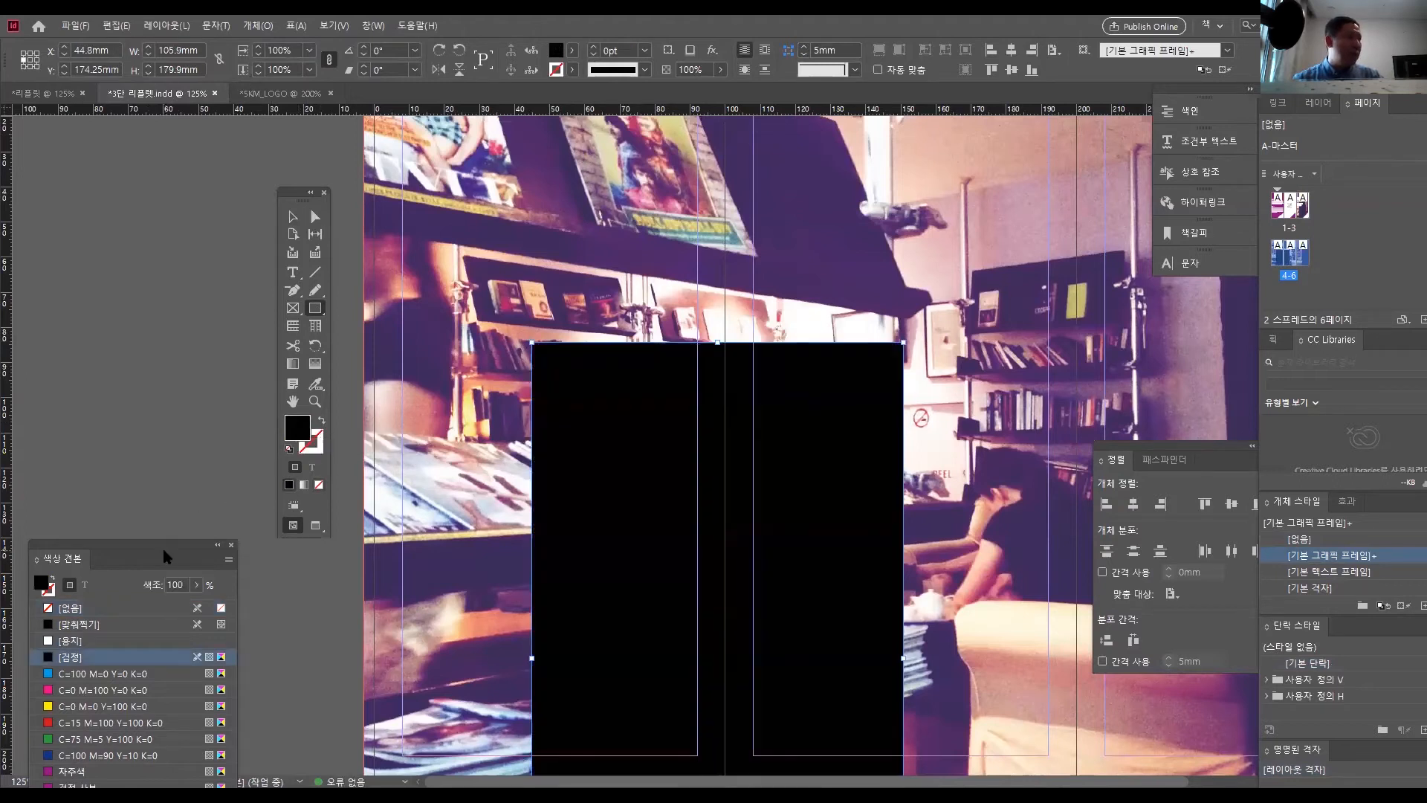
pyautogui.moveTo(169, 552); pyautogui.dragTo(208, 357)
pyautogui.click(109, 447)
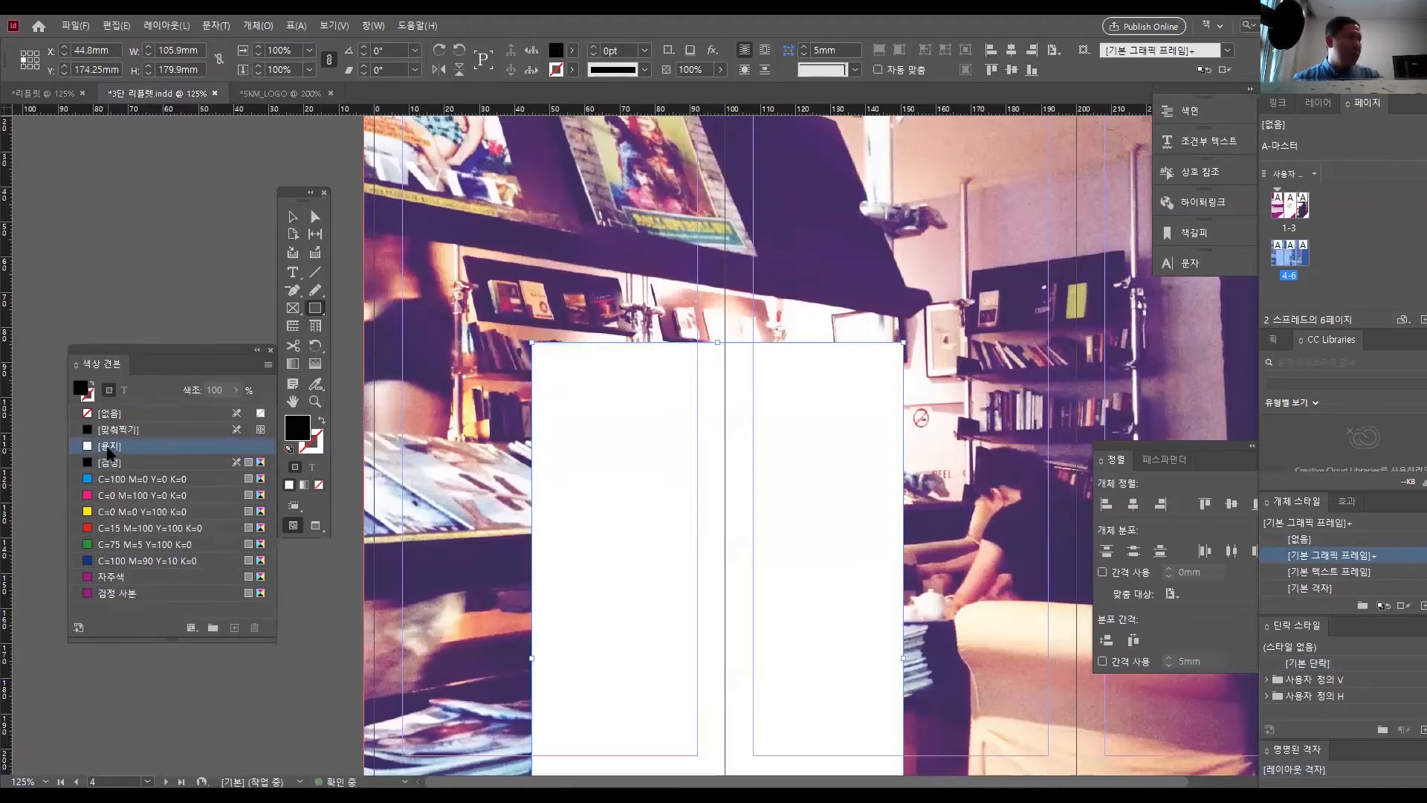
pyautogui.click(283, 216)
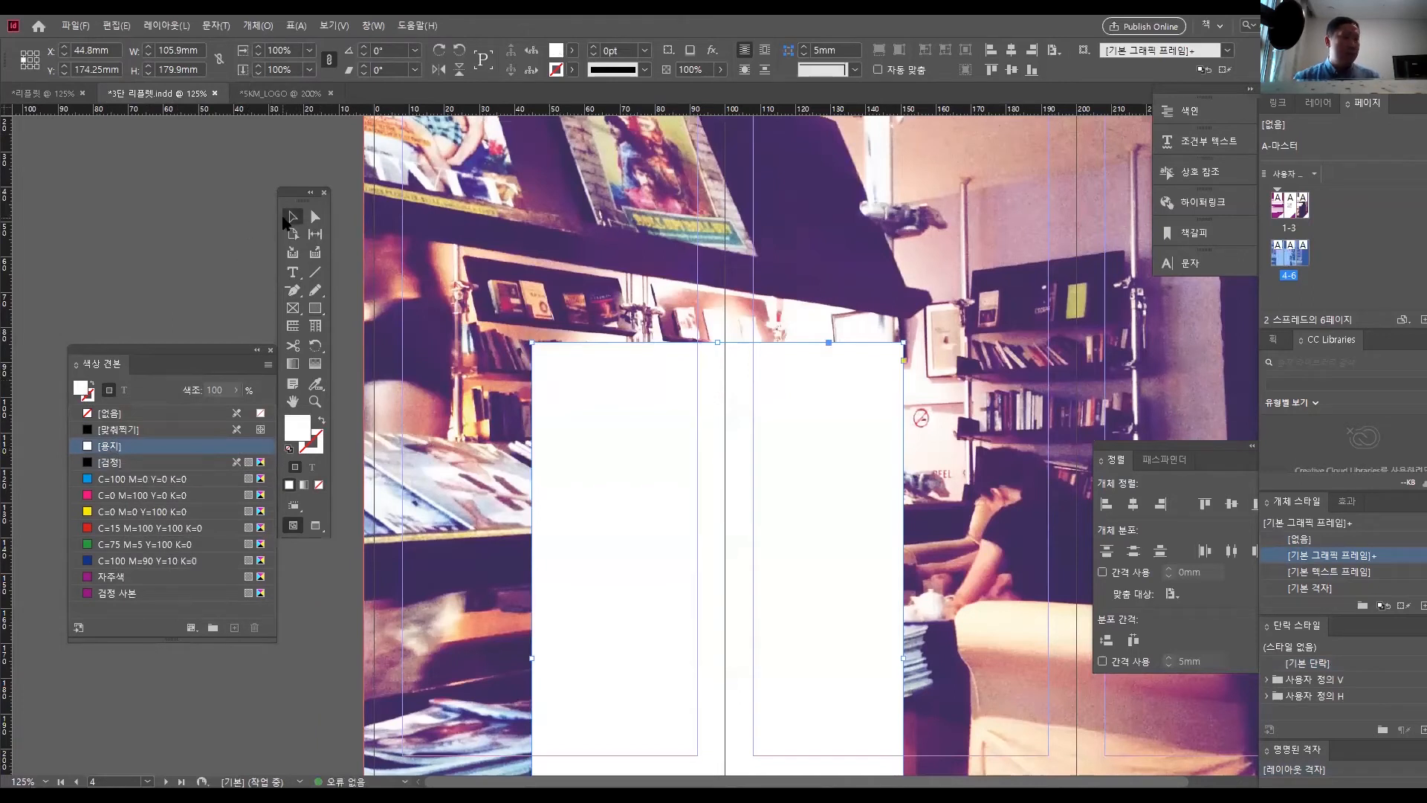
# - Move the white rectangle onto the spread's first panel, using the finished 리플릿 document as reference, with its right edge on the fold at 100 mm
pyautogui.press('Tab')
pyautogui.moveTo(595, 415); pyautogui.dragTo(472, 326)
pyautogui.keyDown('ctrl'); pyautogui.keyDown('alt'); pyautogui.click(599, 472); pyautogui.keyUp('alt'); pyautogui.keyUp('ctrl')
pyautogui.moveTo(483, 485); pyautogui.dragTo(440, 429)
pyautogui.moveTo(446, 458); pyautogui.dragTo(423, 499)
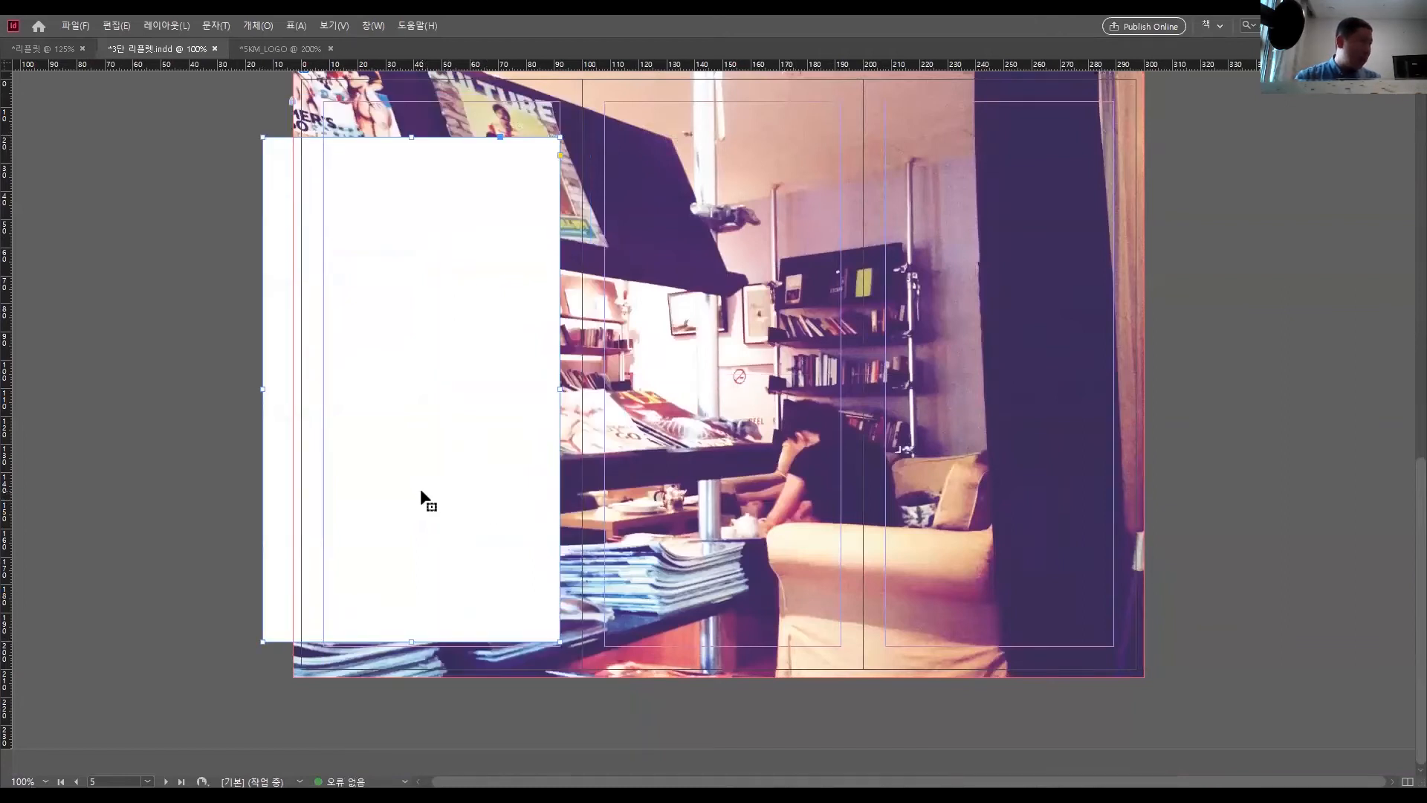
pyautogui.click(43, 49)
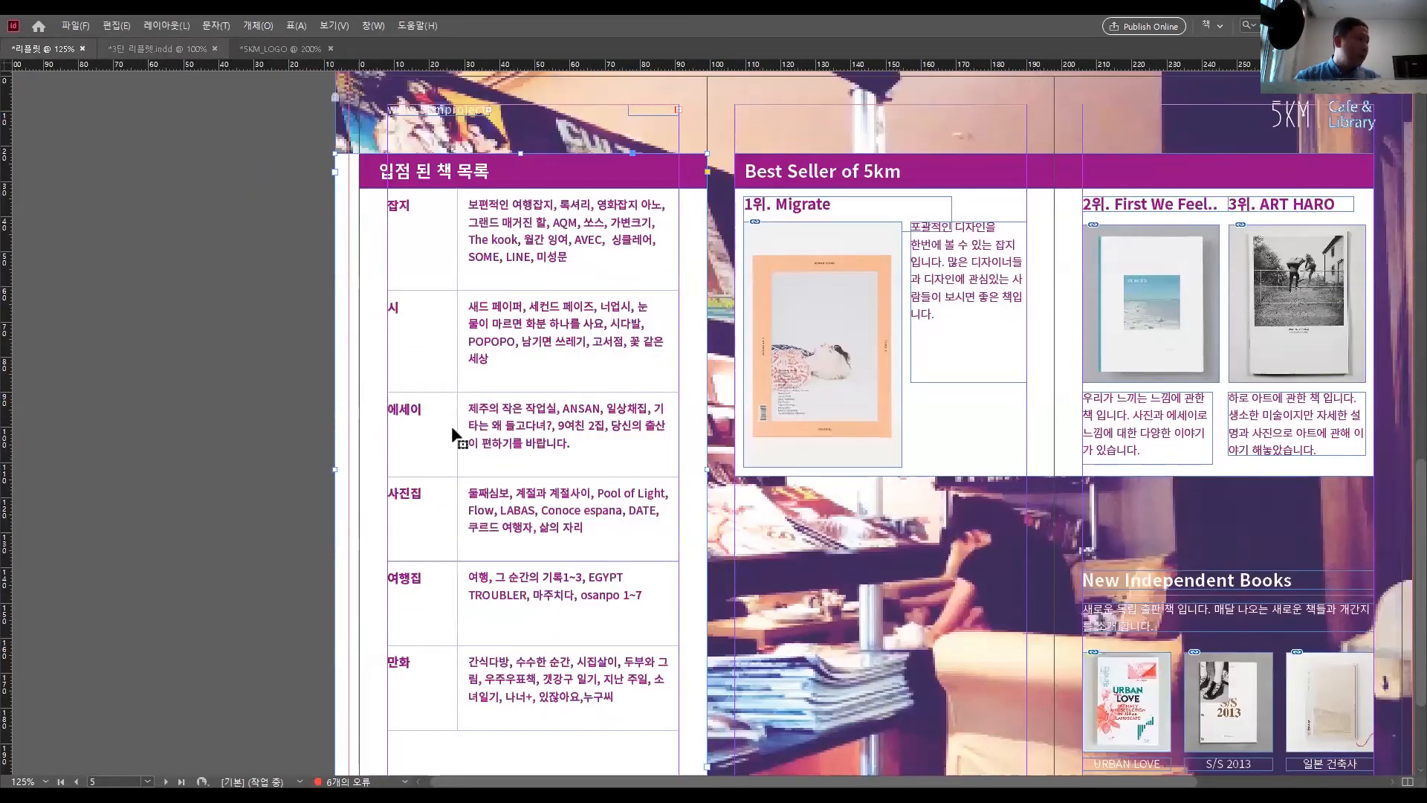
pyautogui.hotkey('ctrl', 'Tab')
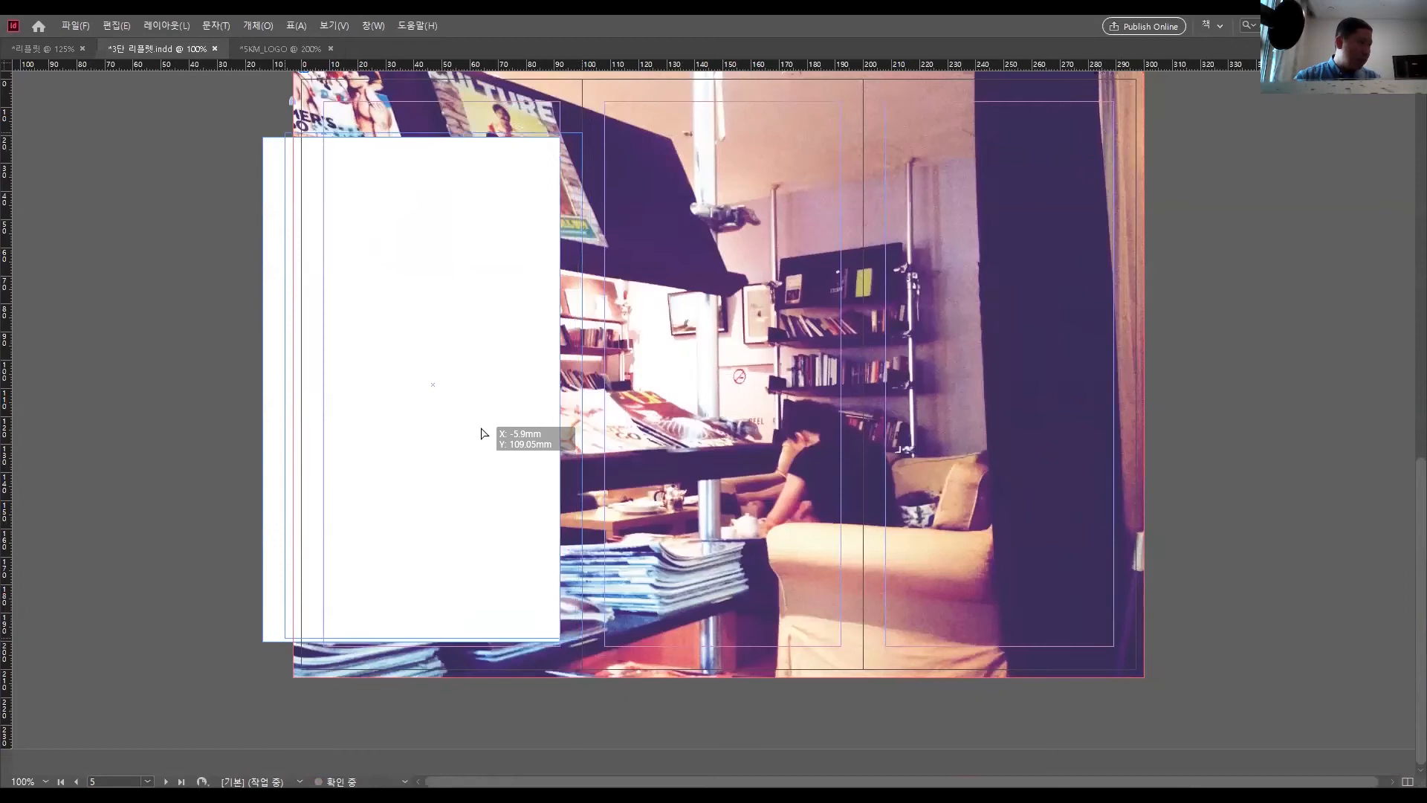
pyautogui.moveTo(481, 428); pyautogui.dragTo(480, 427)
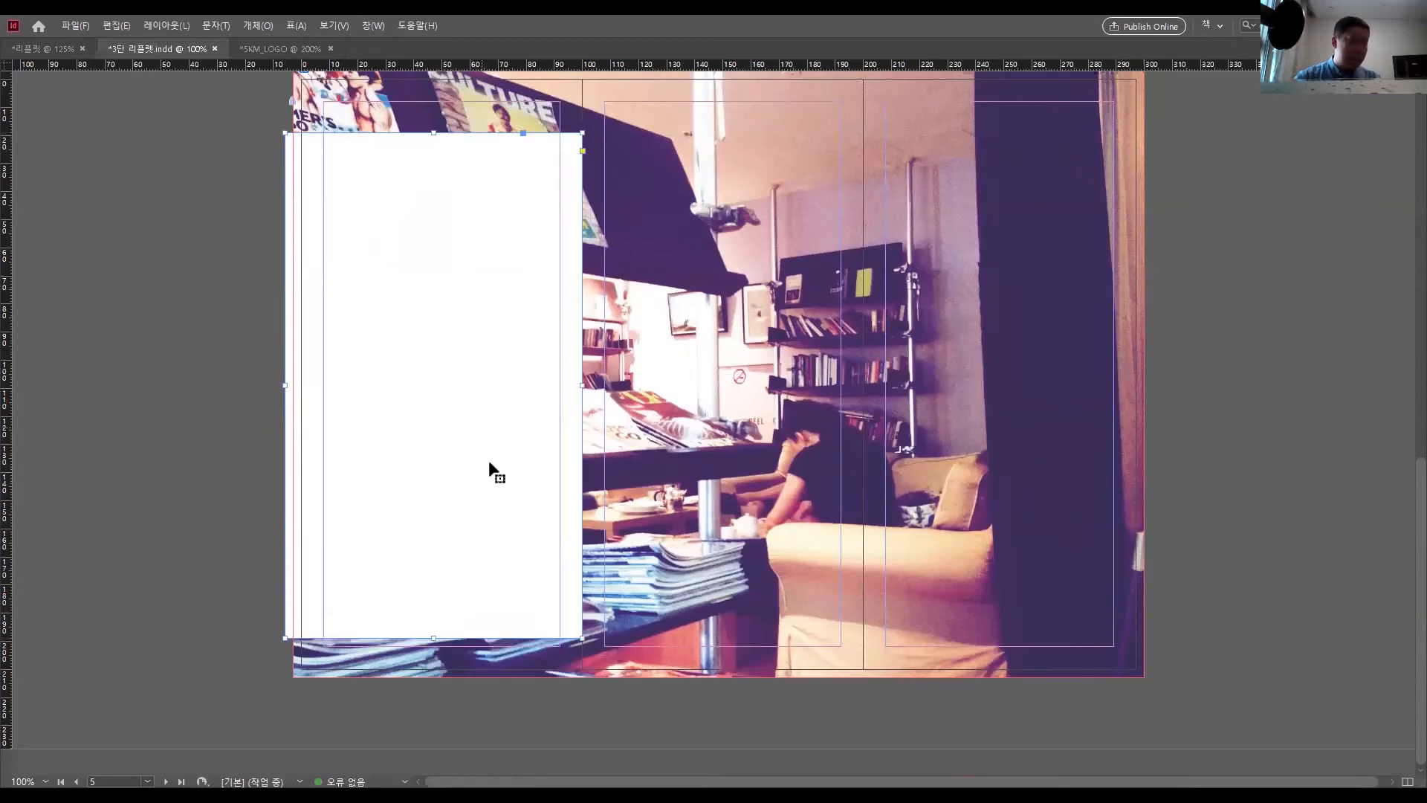
# - Align the white rectangle's bottom edge with the first panel's bottom margin, keeping its right edge on the fold
pyautogui.keyDown('ctrl'); pyautogui.click(481, 623); pyautogui.keyUp('ctrl')
pyautogui.keyDown('ctrl'); pyautogui.click(482, 623); pyautogui.keyUp('ctrl')
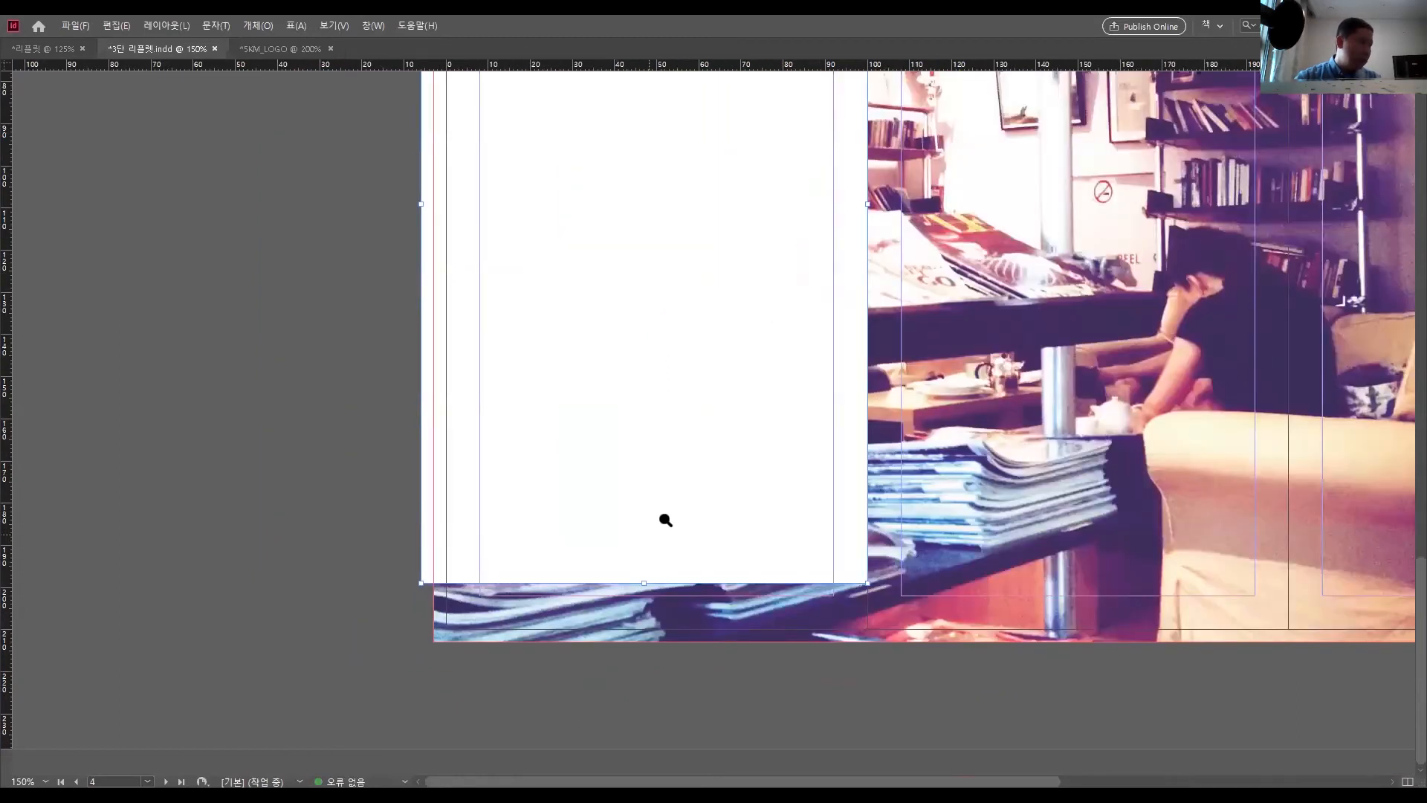
pyautogui.hotkey('ctrl', '=')
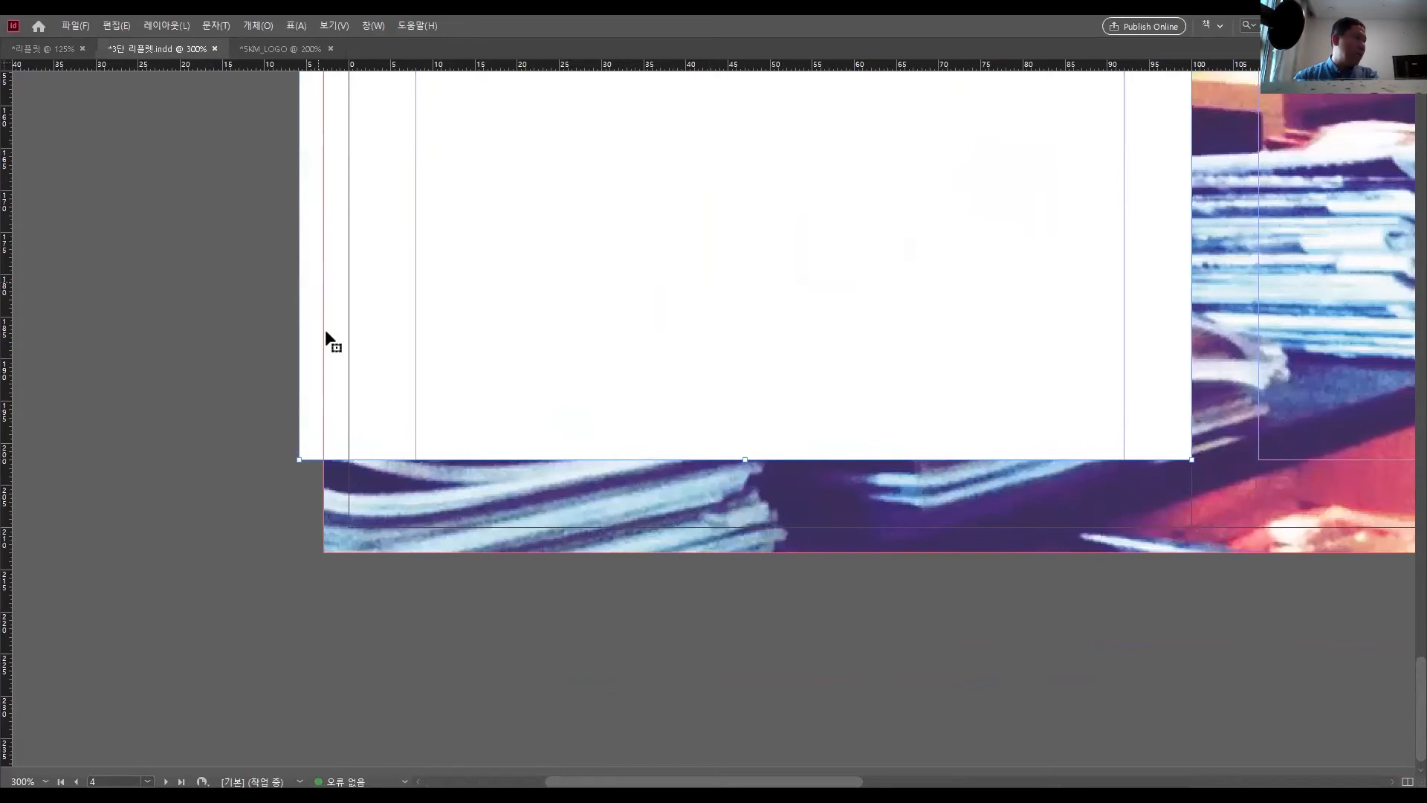
pyautogui.click(978, 600)
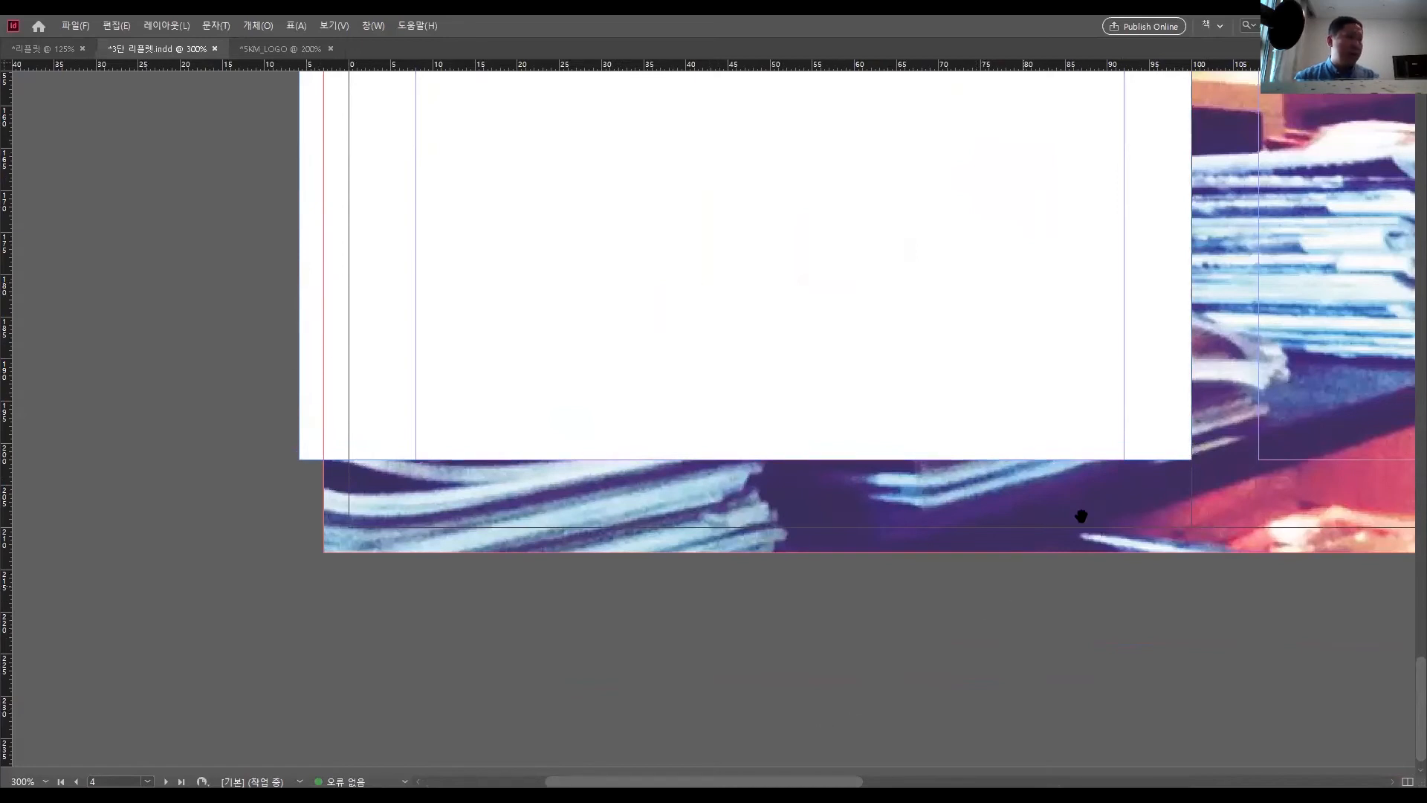
pyautogui.moveTo(1177, 461); pyautogui.dragTo(1070, 526)
# - Draw a horizontal bar about 107 × 9 mm directly above the white rectangle, and swap its colors to a black fill without stroke
pyautogui.keyDown('ctrl'); pyautogui.keyDown('alt'); pyautogui.click(934, 337); pyautogui.keyUp('alt'); pyautogui.keyUp('ctrl')
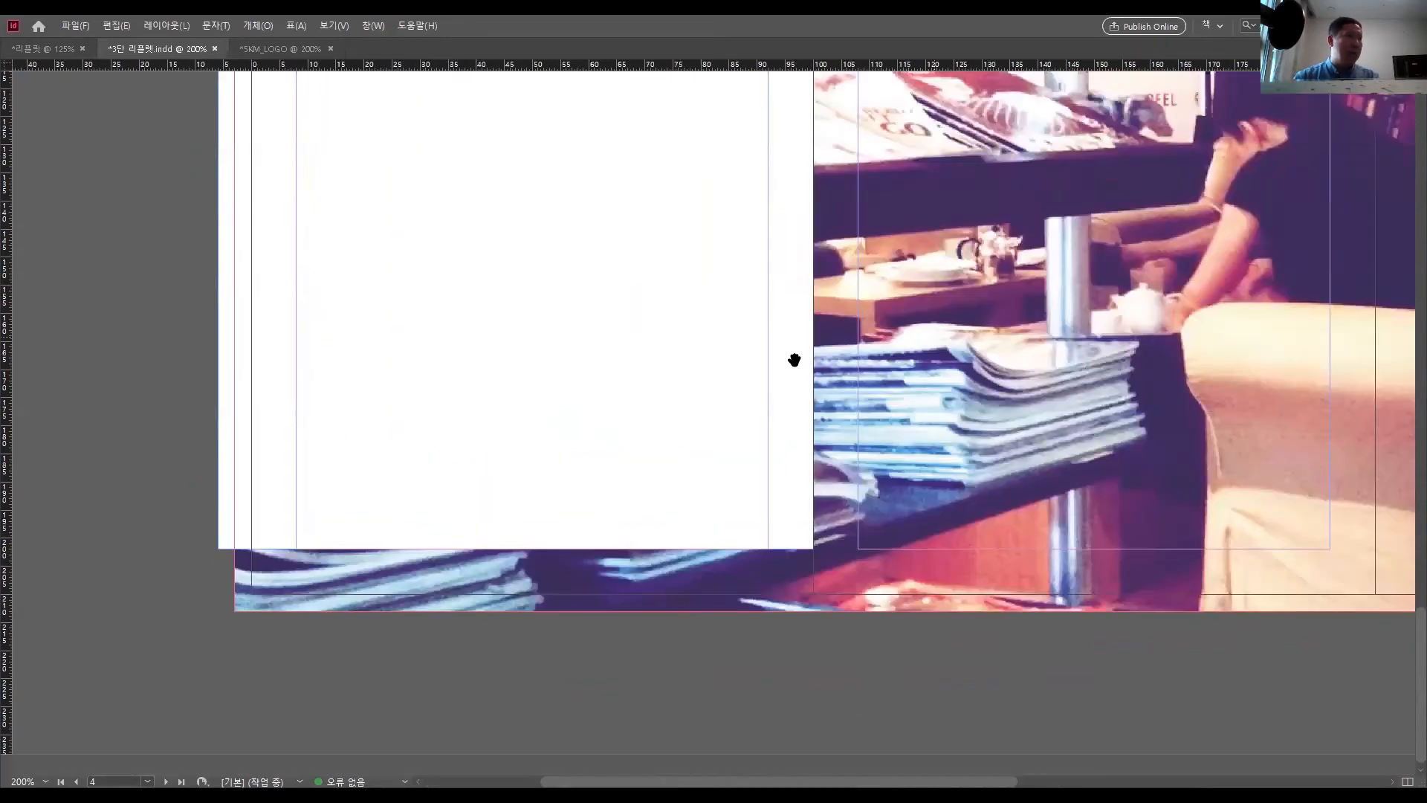
pyautogui.keyDown('ctrl'); pyautogui.keyDown('alt'); pyautogui.click(936, 322); pyautogui.keyUp('alt'); pyautogui.keyUp('ctrl')
pyautogui.moveTo(610, 238); pyautogui.dragTo(851, 537)
pyautogui.moveTo(810, 408); pyautogui.dragTo(829, 547)
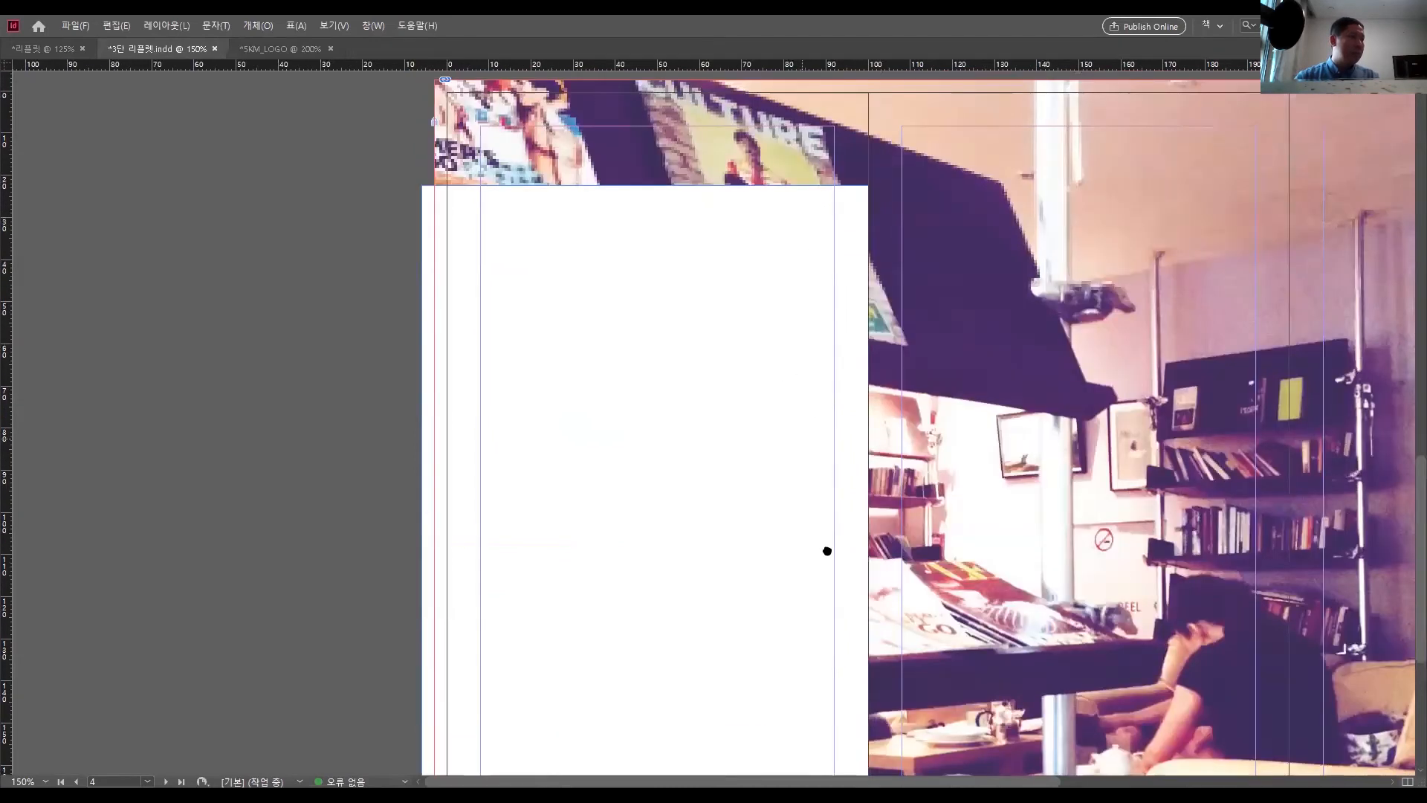
pyautogui.press('Tab')
pyautogui.click(315, 307)
pyautogui.moveTo(417, 242)
pyautogui.mouseDown()
pyautogui.moveTo(587, 281)
pyautogui.moveTo(868, 282)
pyautogui.mouseUp()
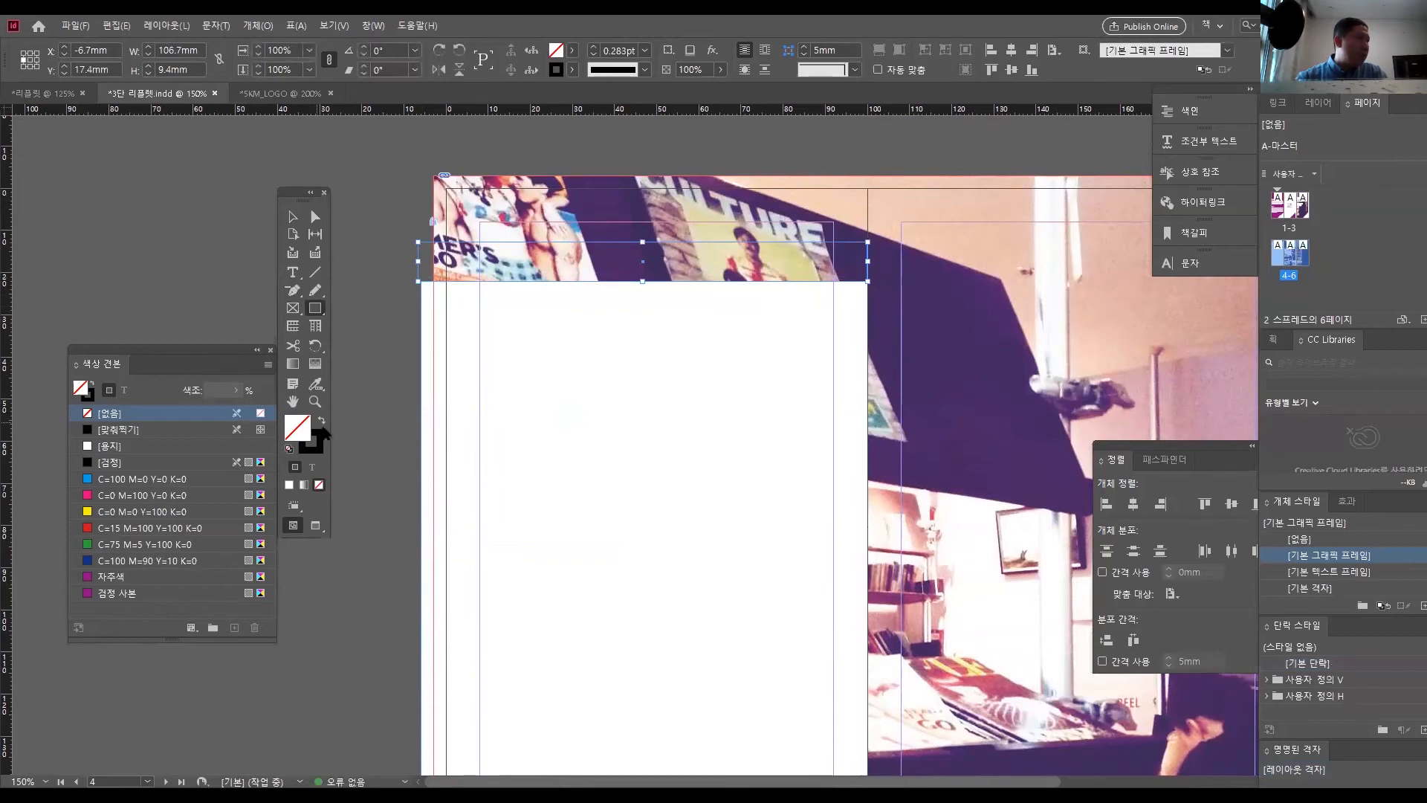
pyautogui.click(321, 421)
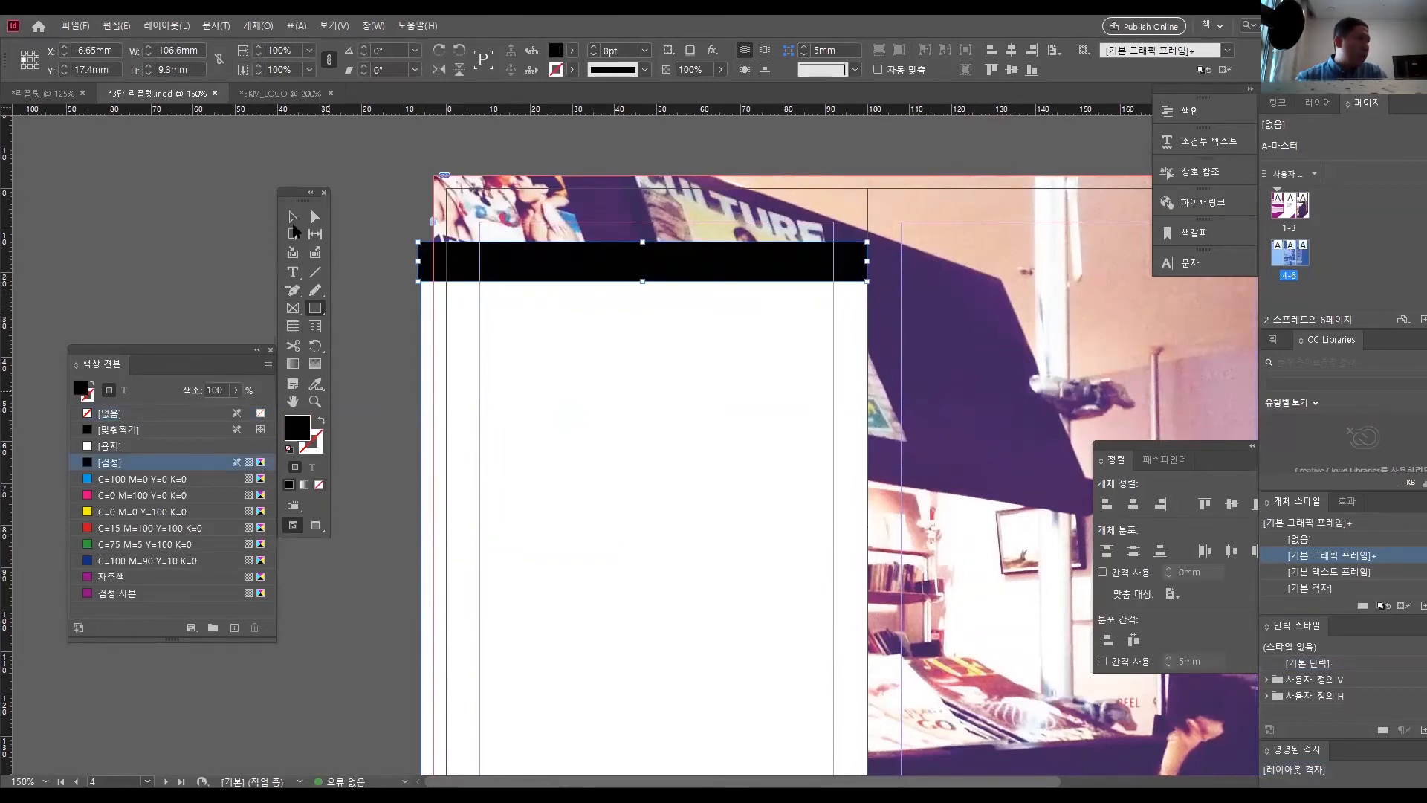
pyautogui.moveTo(301, 192); pyautogui.dragTo(359, 148)
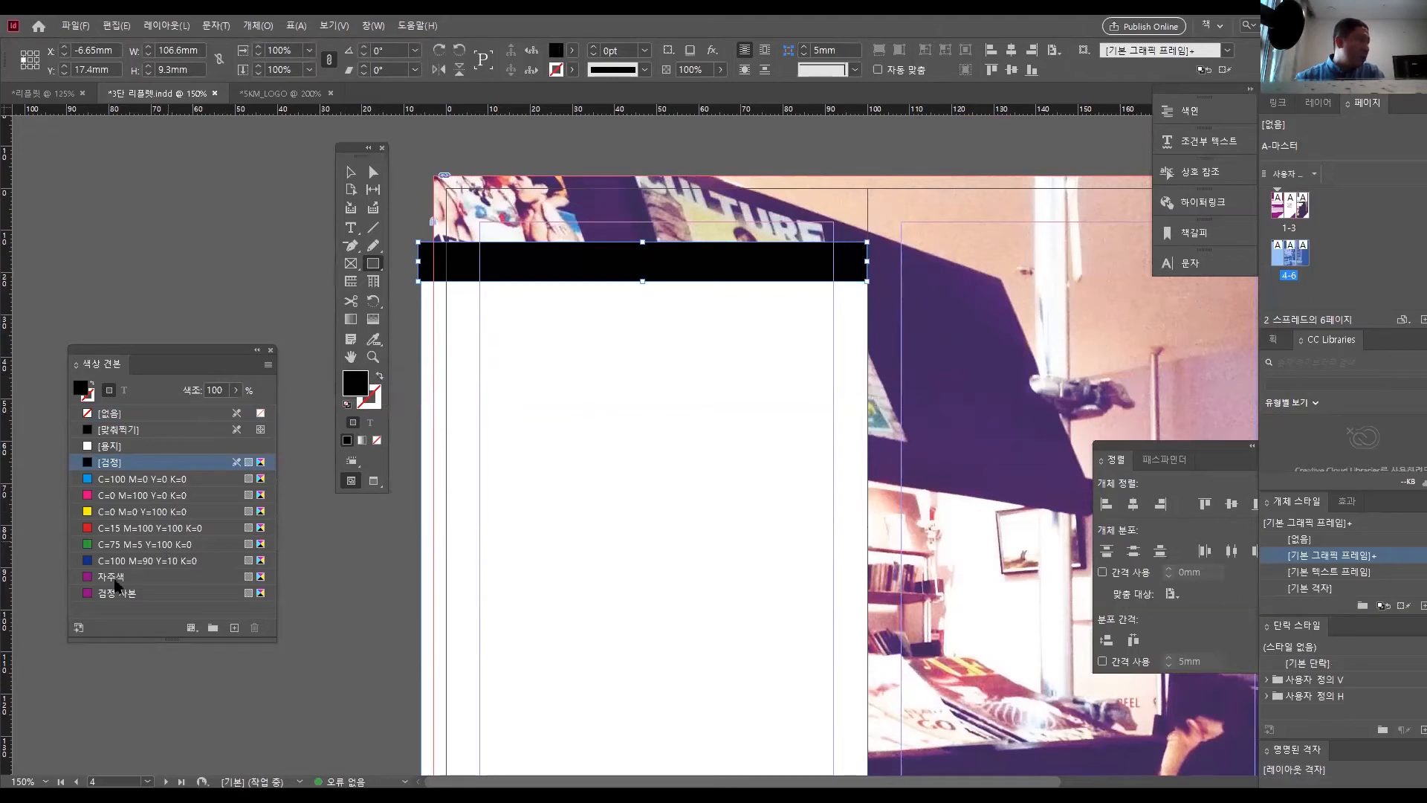
# - Fill the heading bar with the 자주색 swatch, and move the swatches and tools panels clear of the first panel
pyautogui.click(117, 578)
pyautogui.moveTo(155, 356); pyautogui.dragTo(1028, 168)
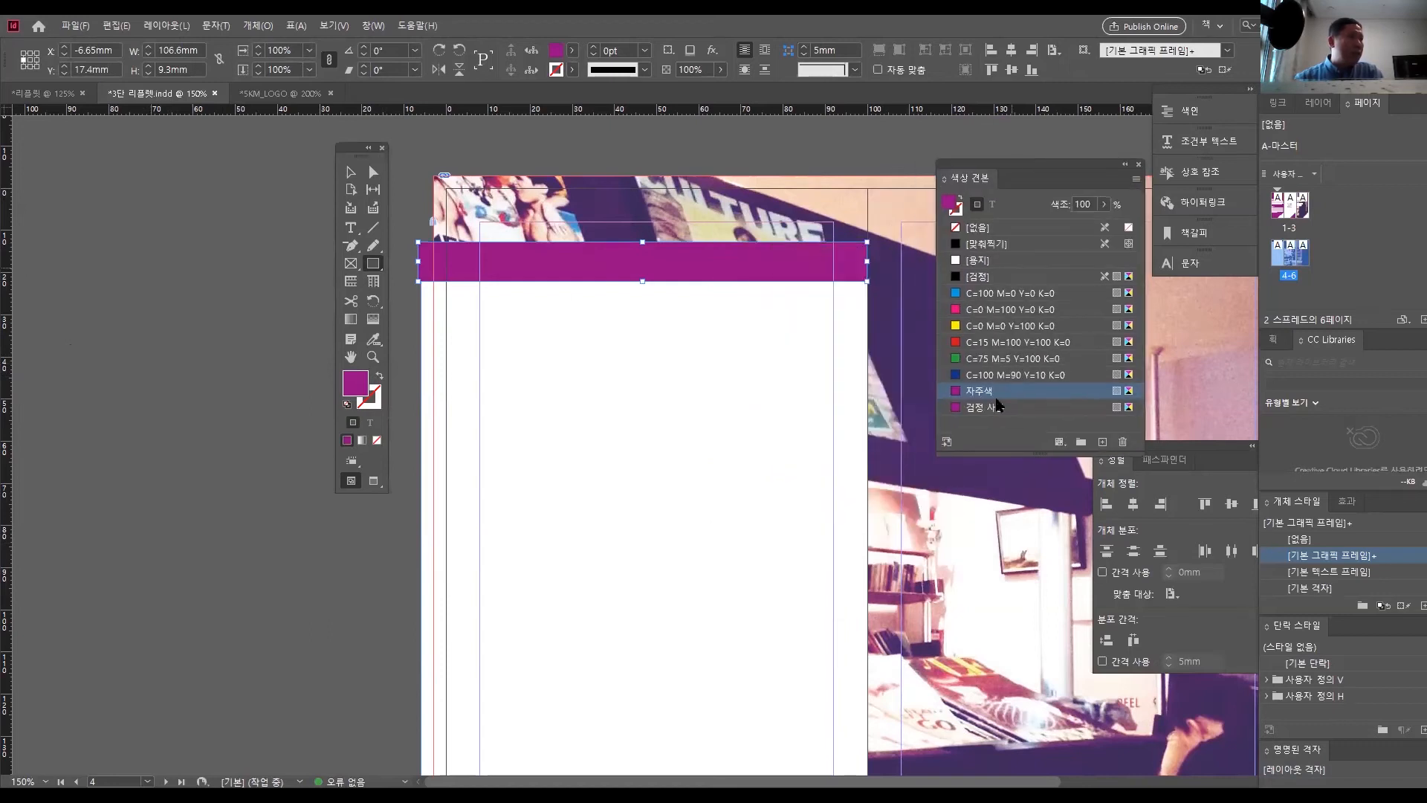
pyautogui.moveTo(356, 155); pyautogui.dragTo(240, 177)
# - Select the white rectangle together with the heading bar above it and lock both objects
pyautogui.click(236, 195)
pyautogui.click(649, 301)
pyautogui.moveTo(697, 349); pyautogui.dragTo(533, 519)
pyautogui.hotkey('ctrl', 'z')
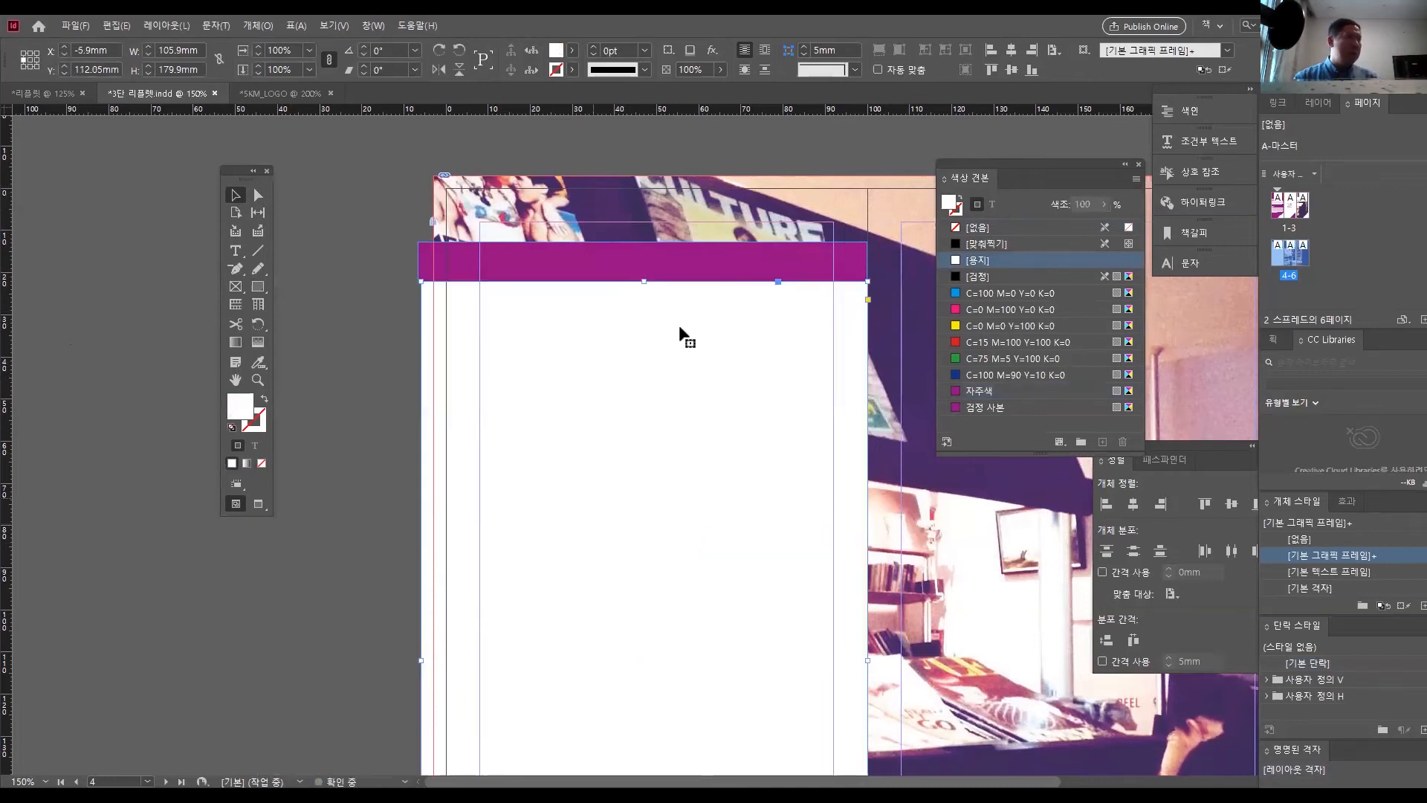
pyautogui.keyDown('shift'); pyautogui.click(668, 264); pyautogui.keyUp('shift')
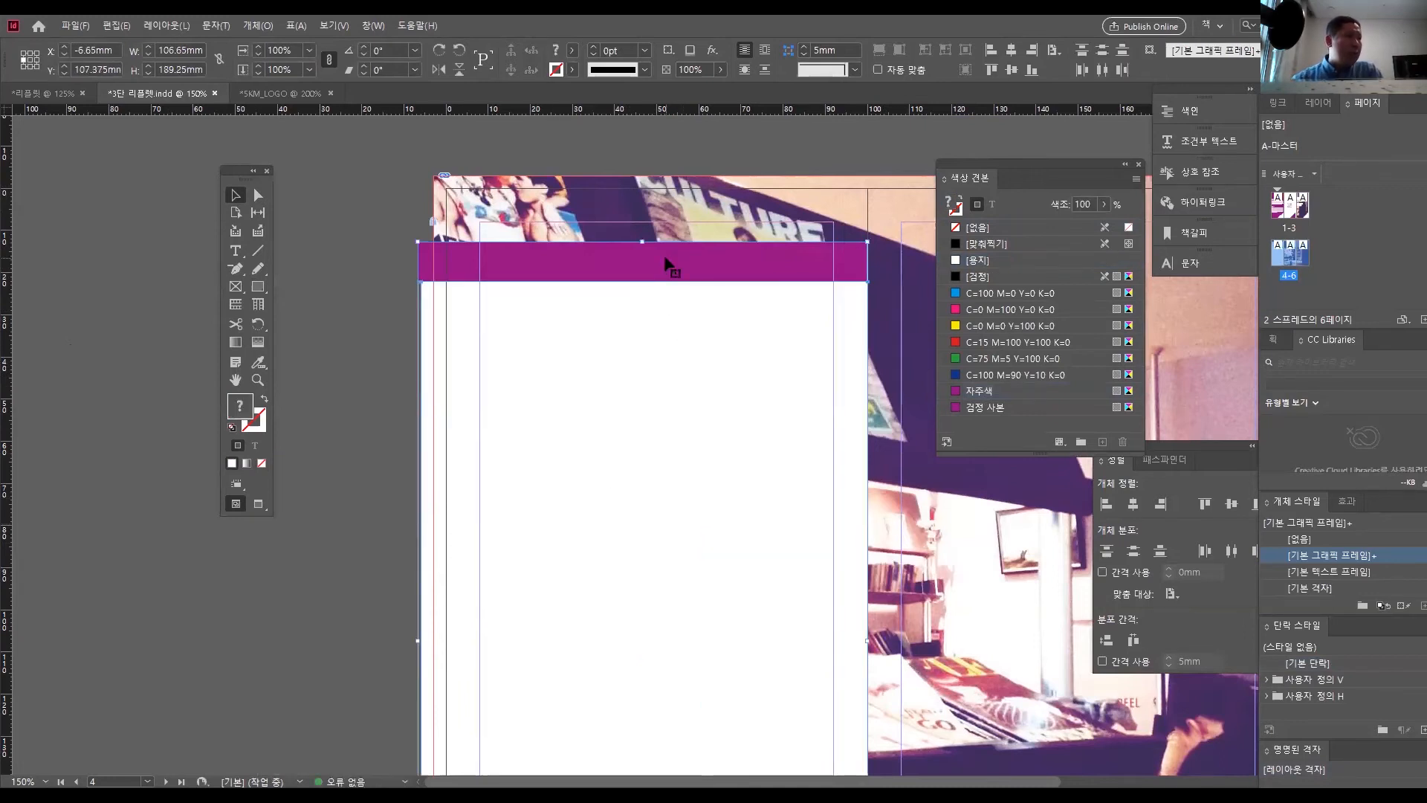
pyautogui.click(260, 26)
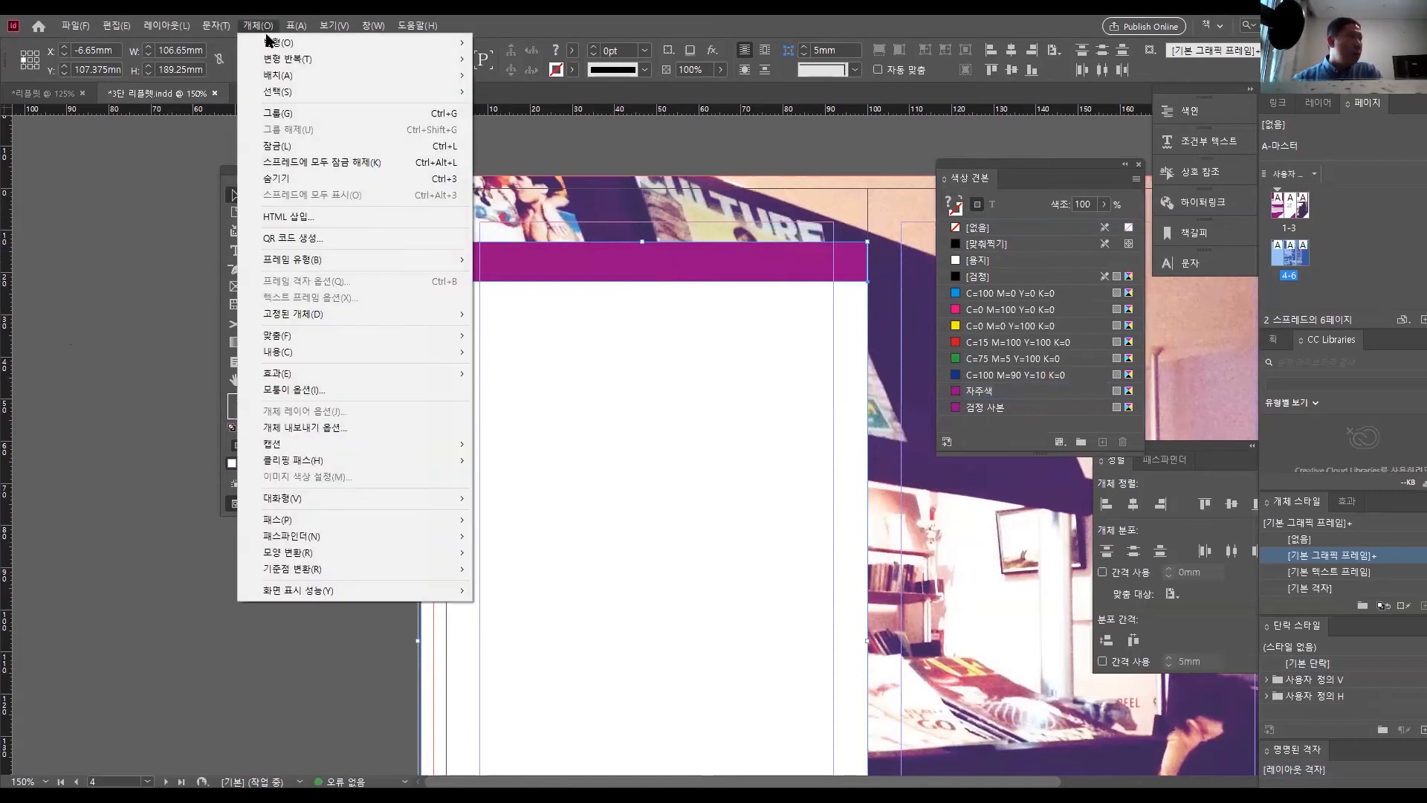
pyautogui.click(327, 146)
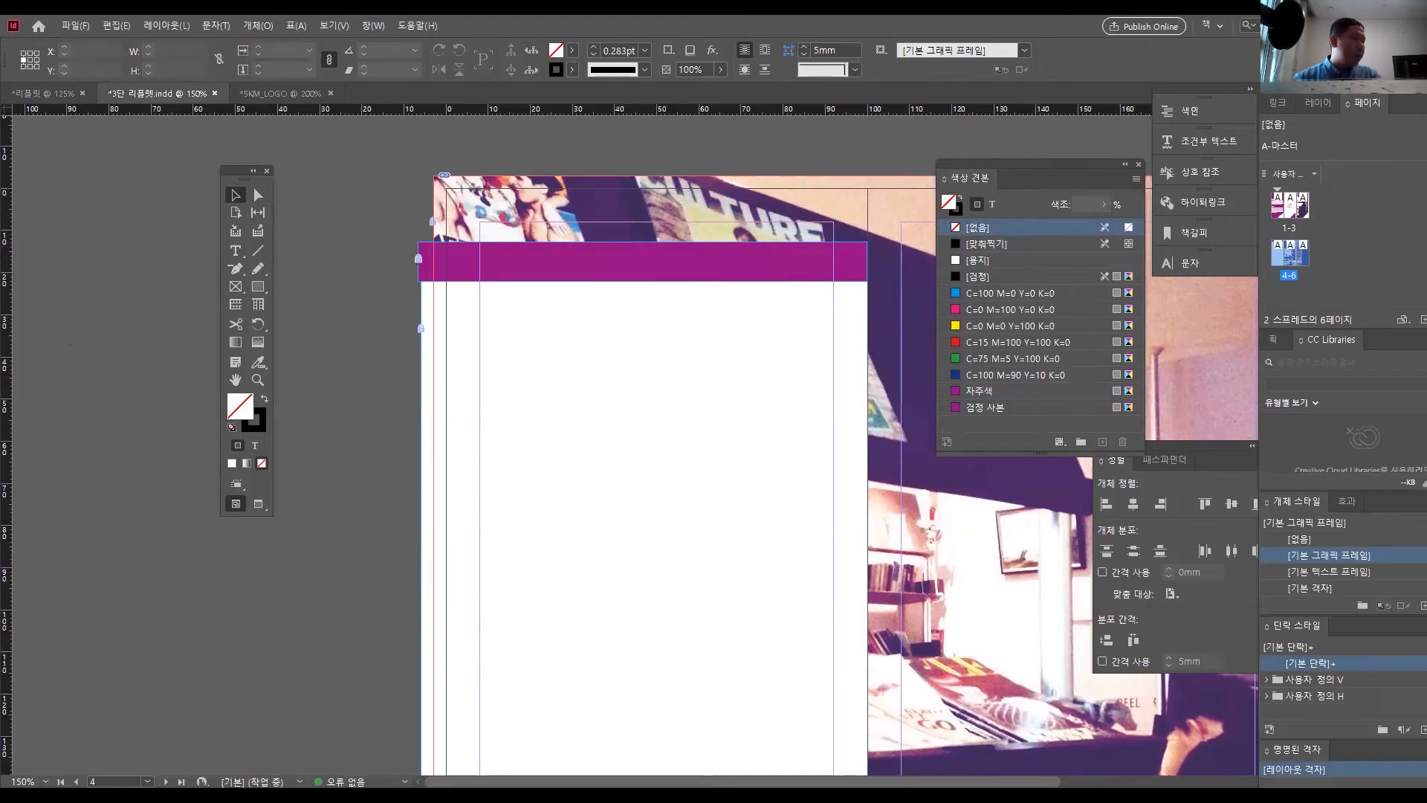
# - Draw a text frame about 92 × 160 mm inside the white rectangle on the first panel
pyautogui.hotkey('ctrl', 'd')
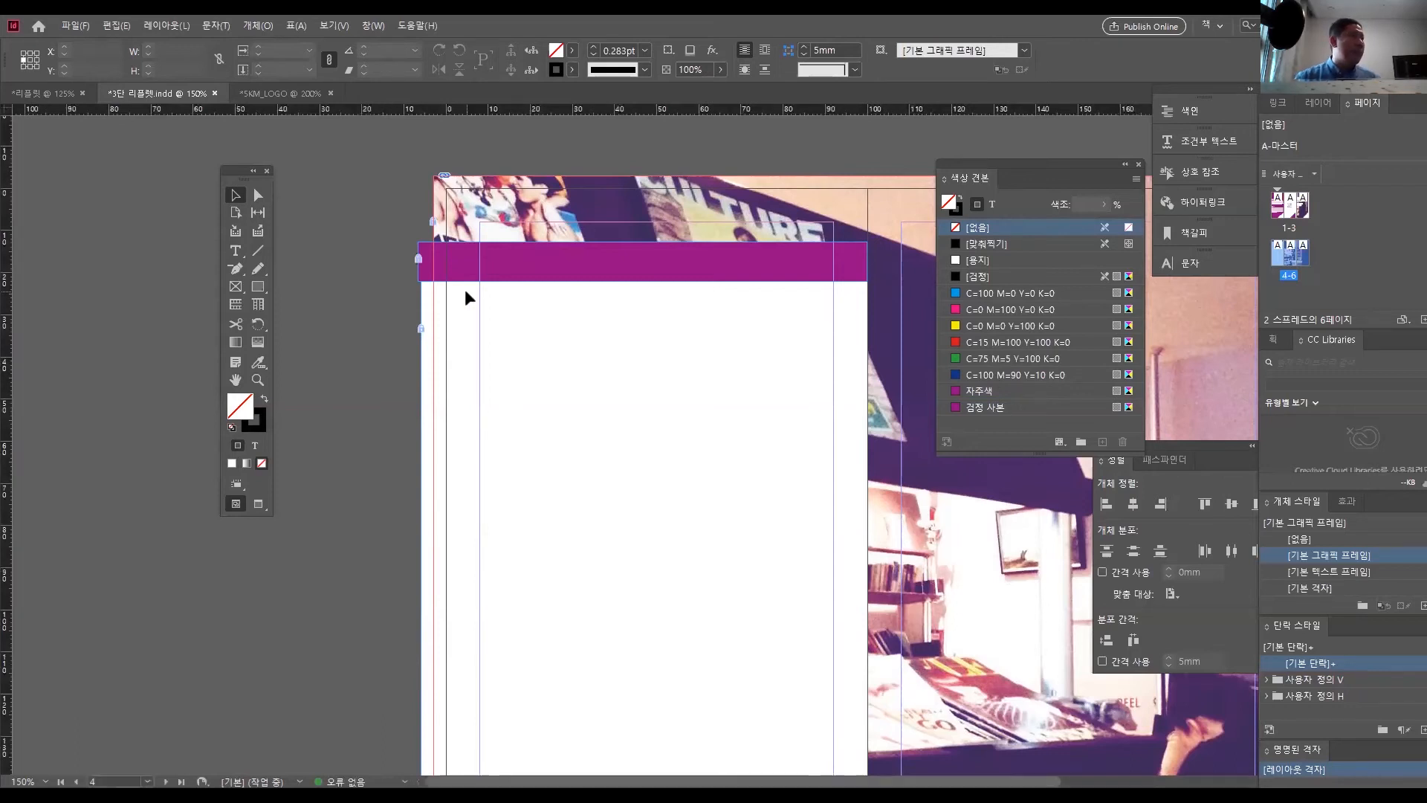
pyautogui.click(236, 250)
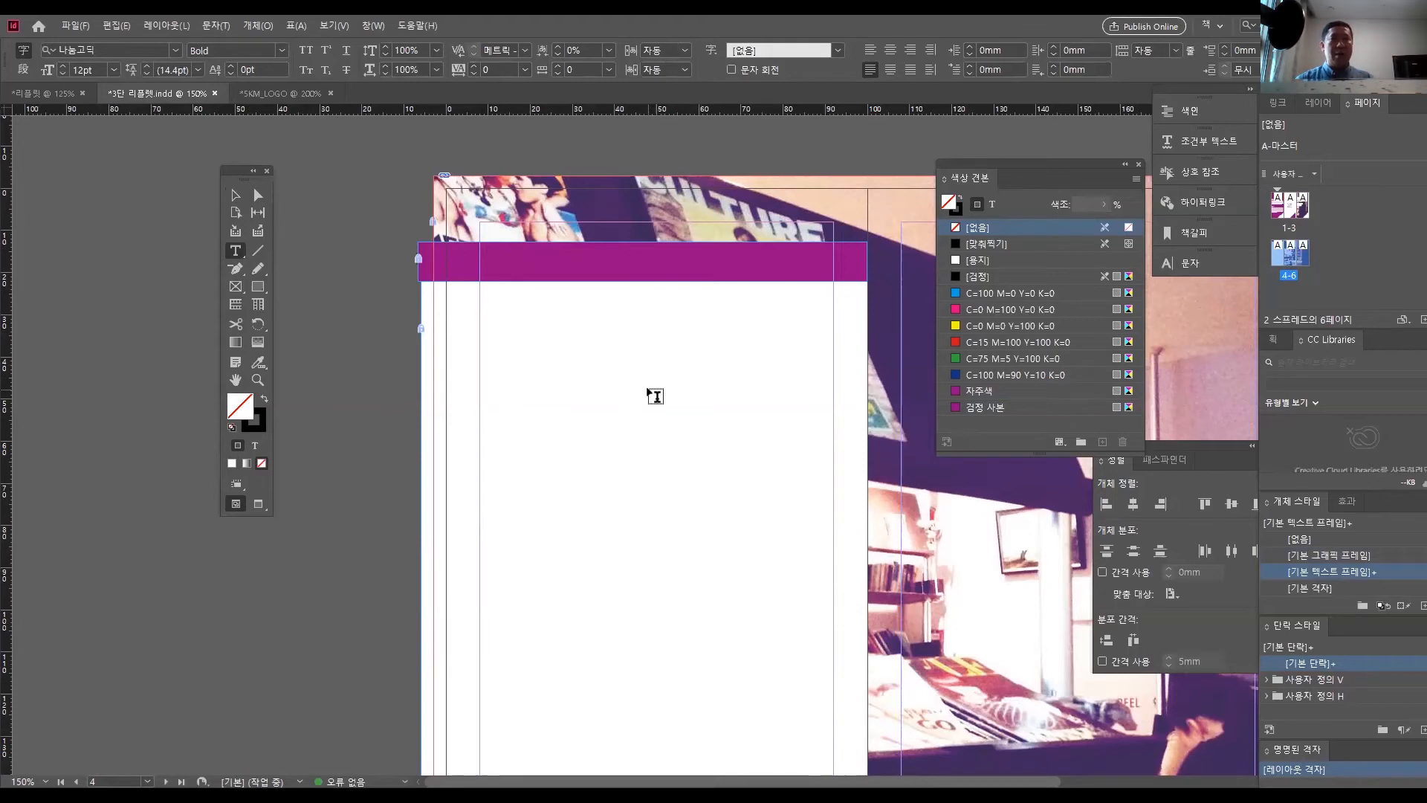
pyautogui.scroll(-2, 655, 395)
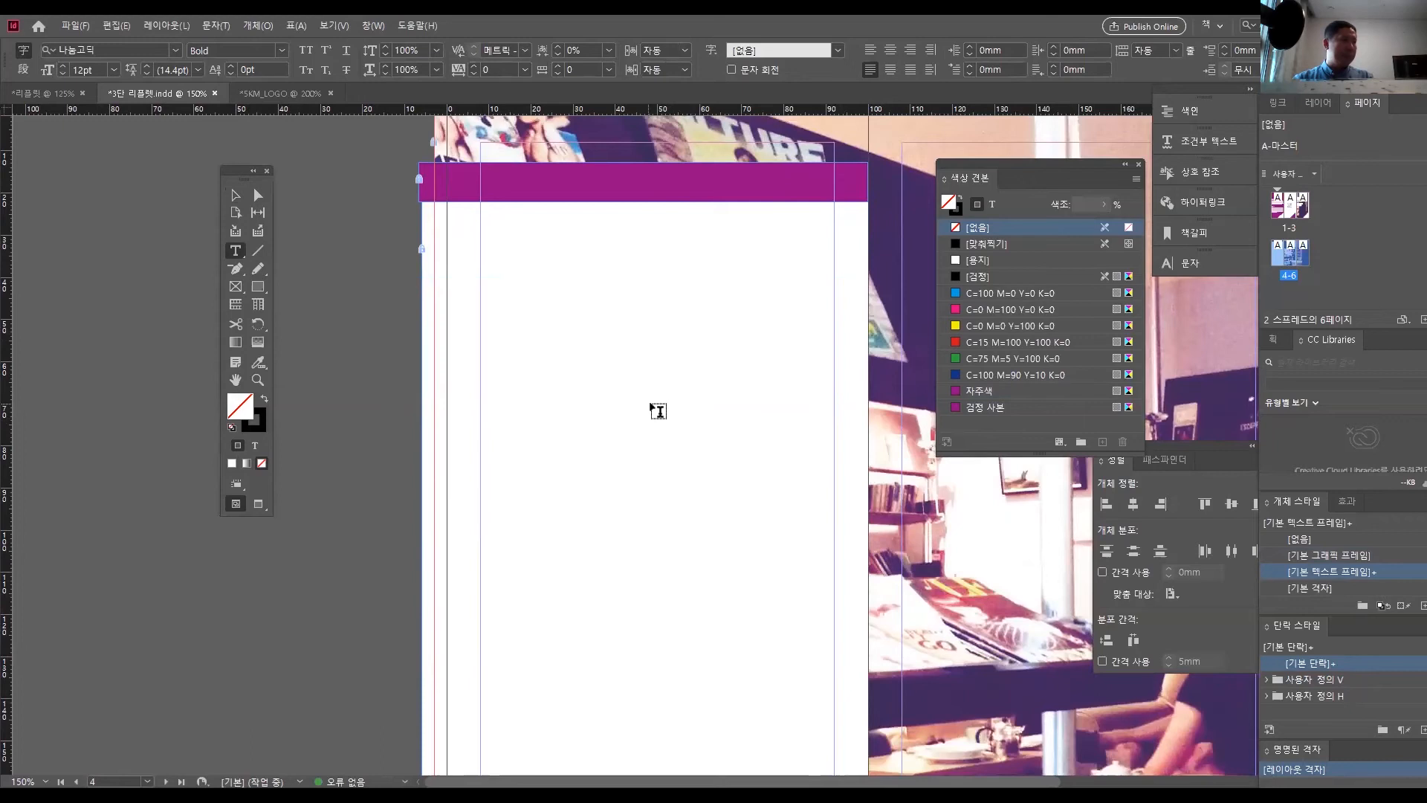
pyautogui.hotkey('ctrl', '-')
pyautogui.scroll(-4, 574, 302)
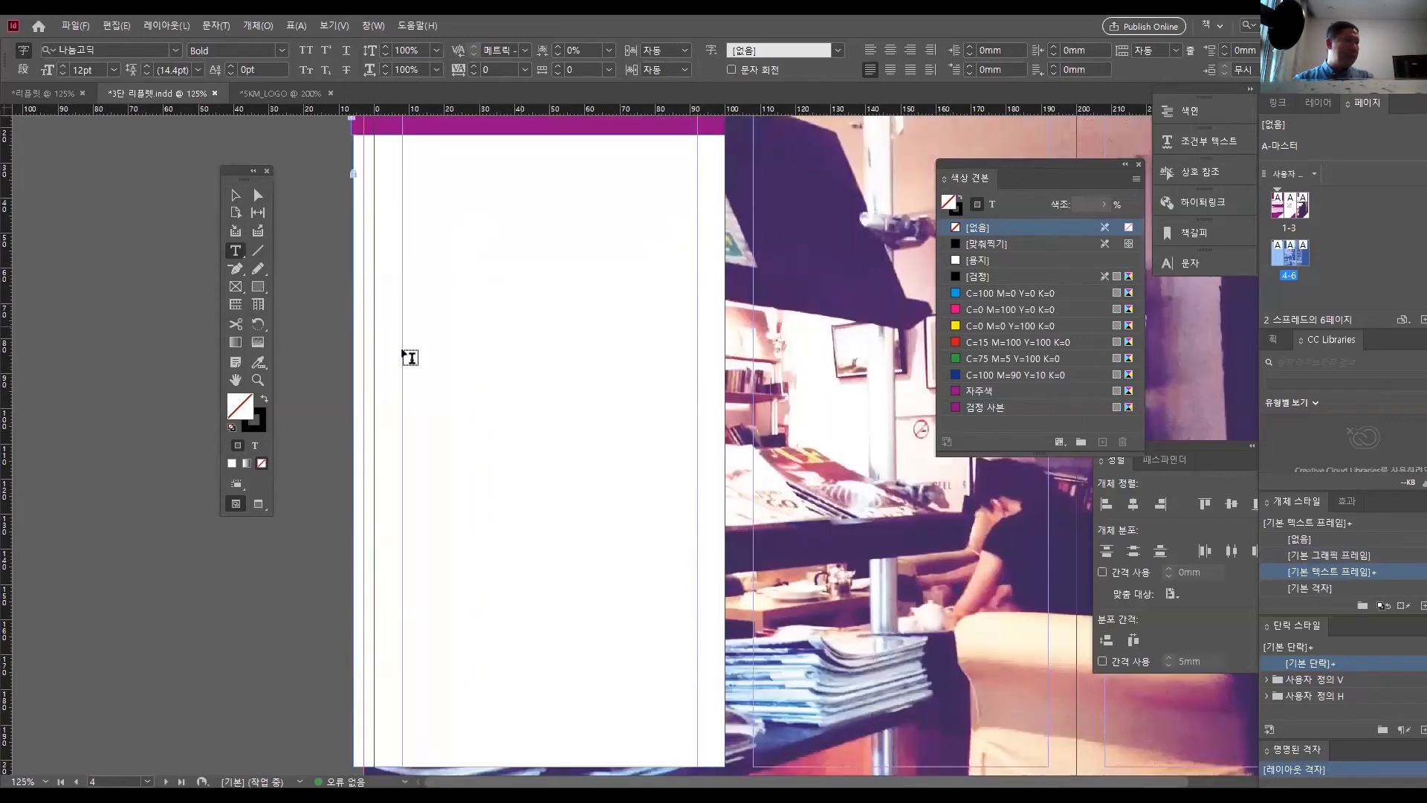
pyautogui.hotkey('ctrl', '-')
pyautogui.scroll(-3, 332, 230)
pyautogui.moveTo(302, 221)
pyautogui.mouseDown()
pyautogui.moveTo(362, 337)
pyautogui.moveTo(546, 565)
pyautogui.moveTo(561, 672)
pyautogui.mouseUp()
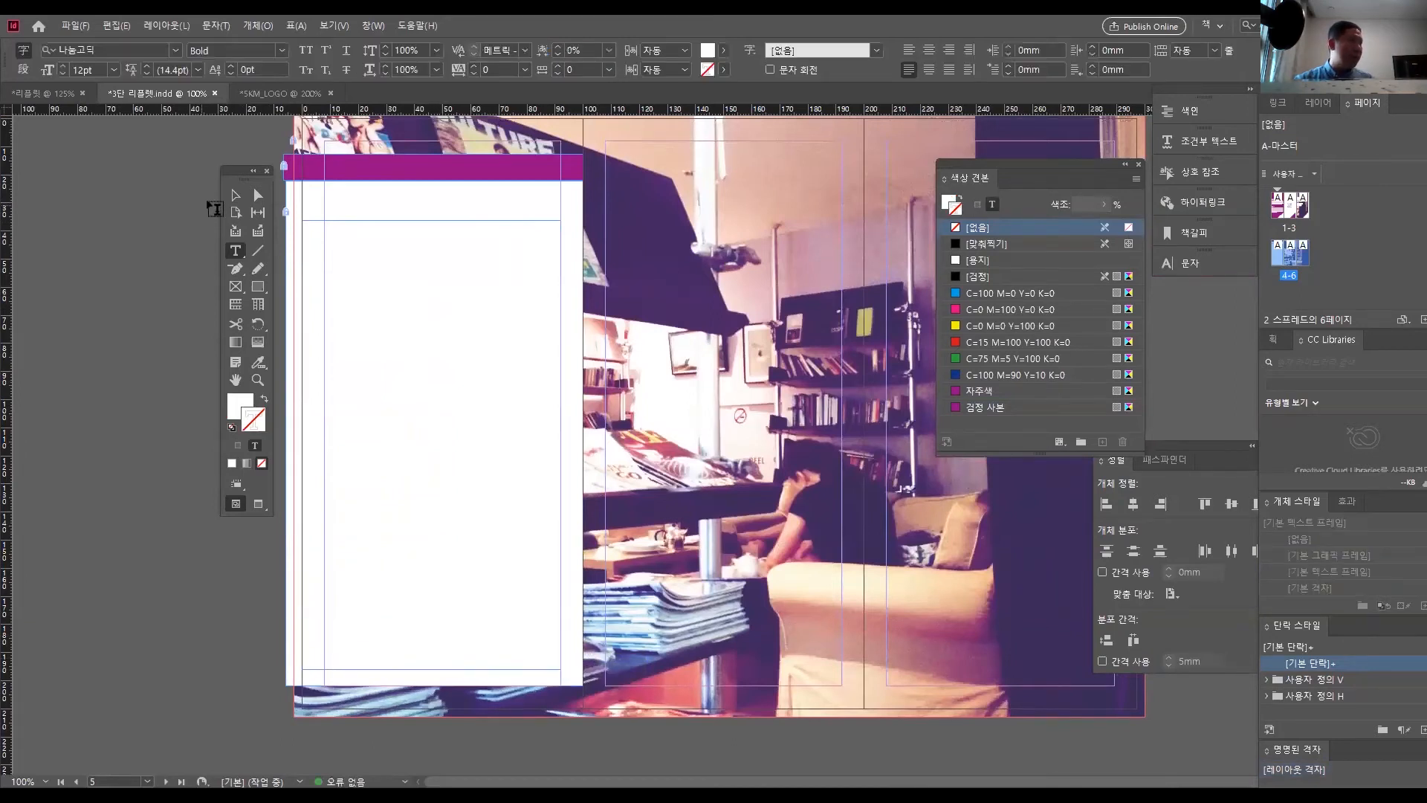
# - Move the text frame up within the white rectangle to X 0 mm, Y 108.5 mm
pyautogui.click(234, 194)
pyautogui.moveTo(253, 171); pyautogui.dragTo(176, 175)
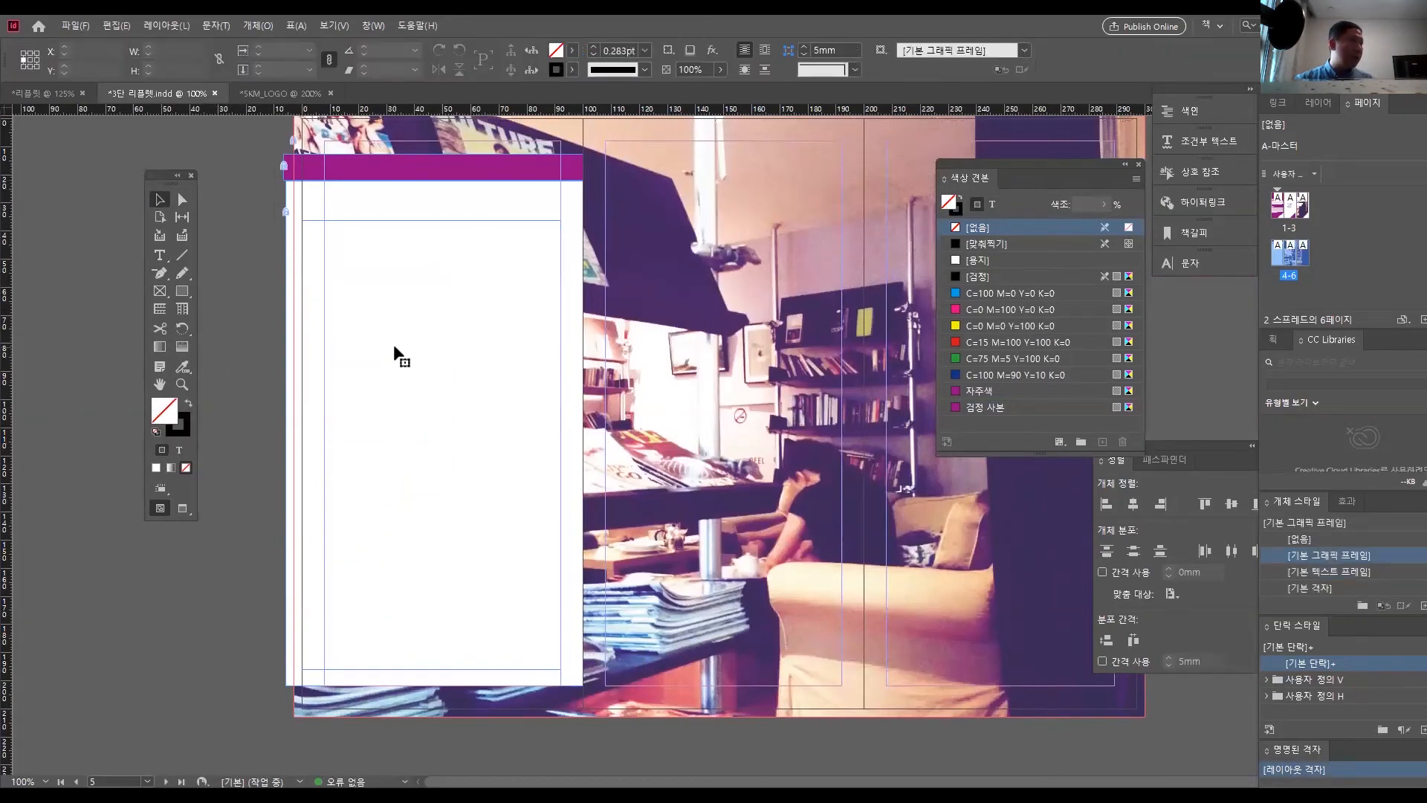
pyautogui.click(394, 345)
pyautogui.moveTo(439, 274); pyautogui.dragTo(436, 252)
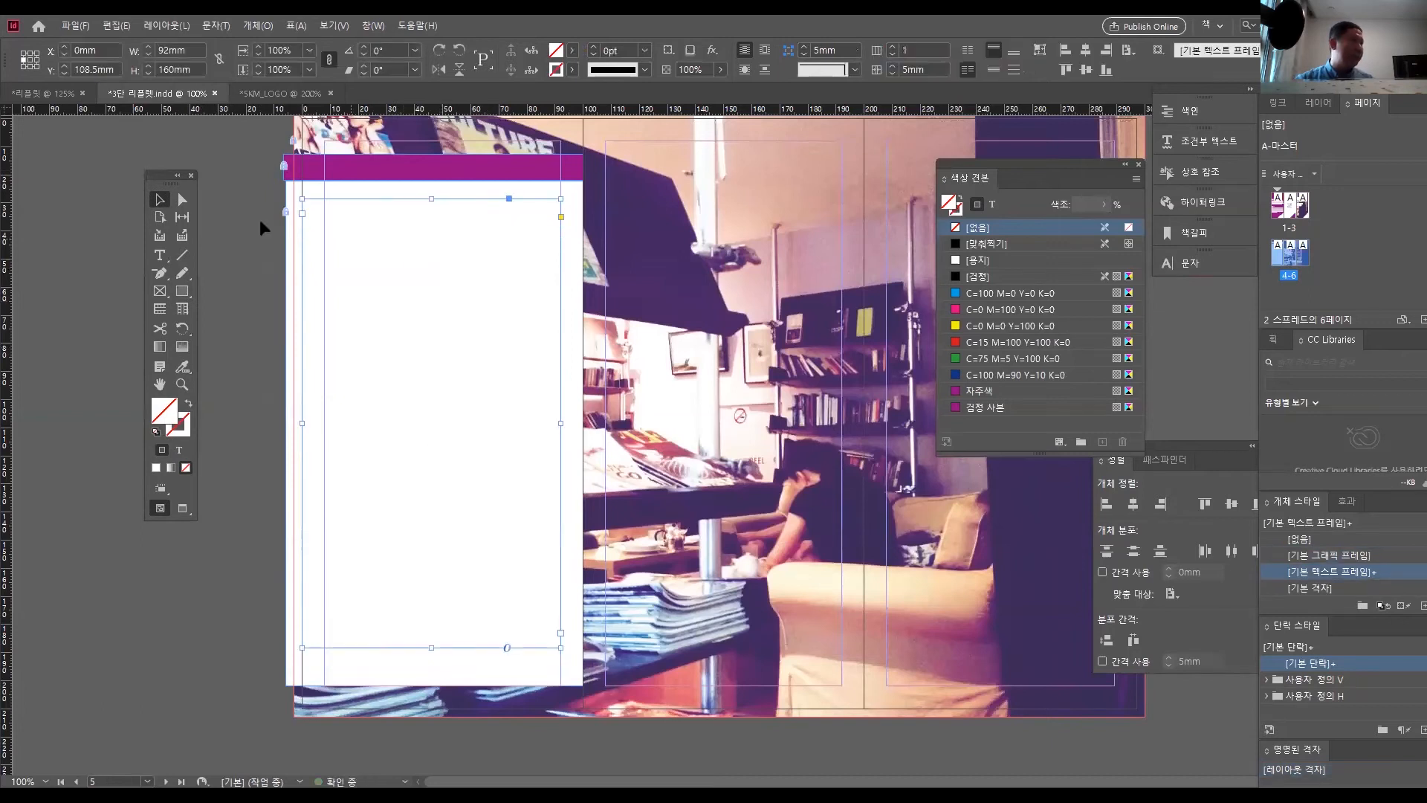
# - Place the text cursor inside the empty text frame with the Type tool
pyautogui.click(160, 255)
pyautogui.click(160, 258)
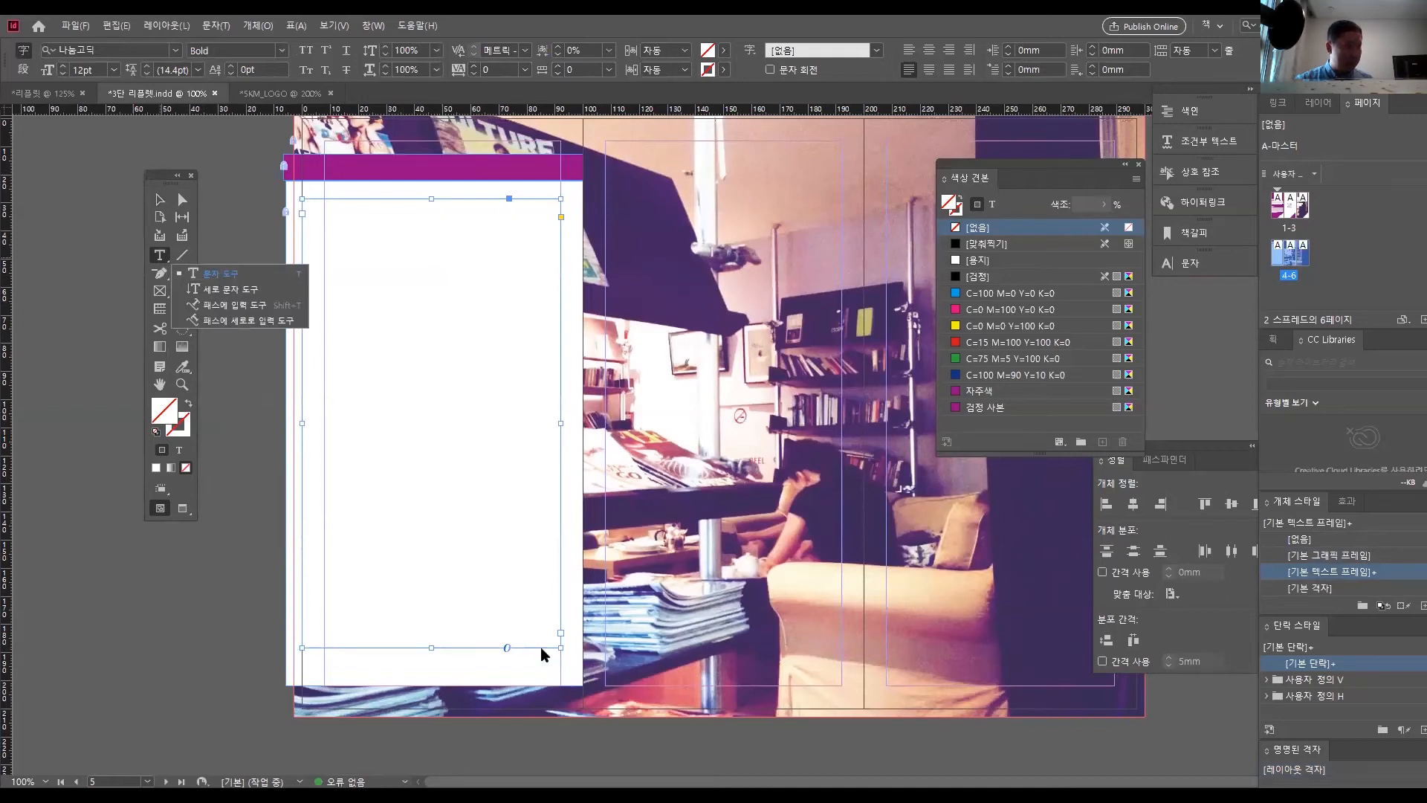
pyautogui.click(159, 203)
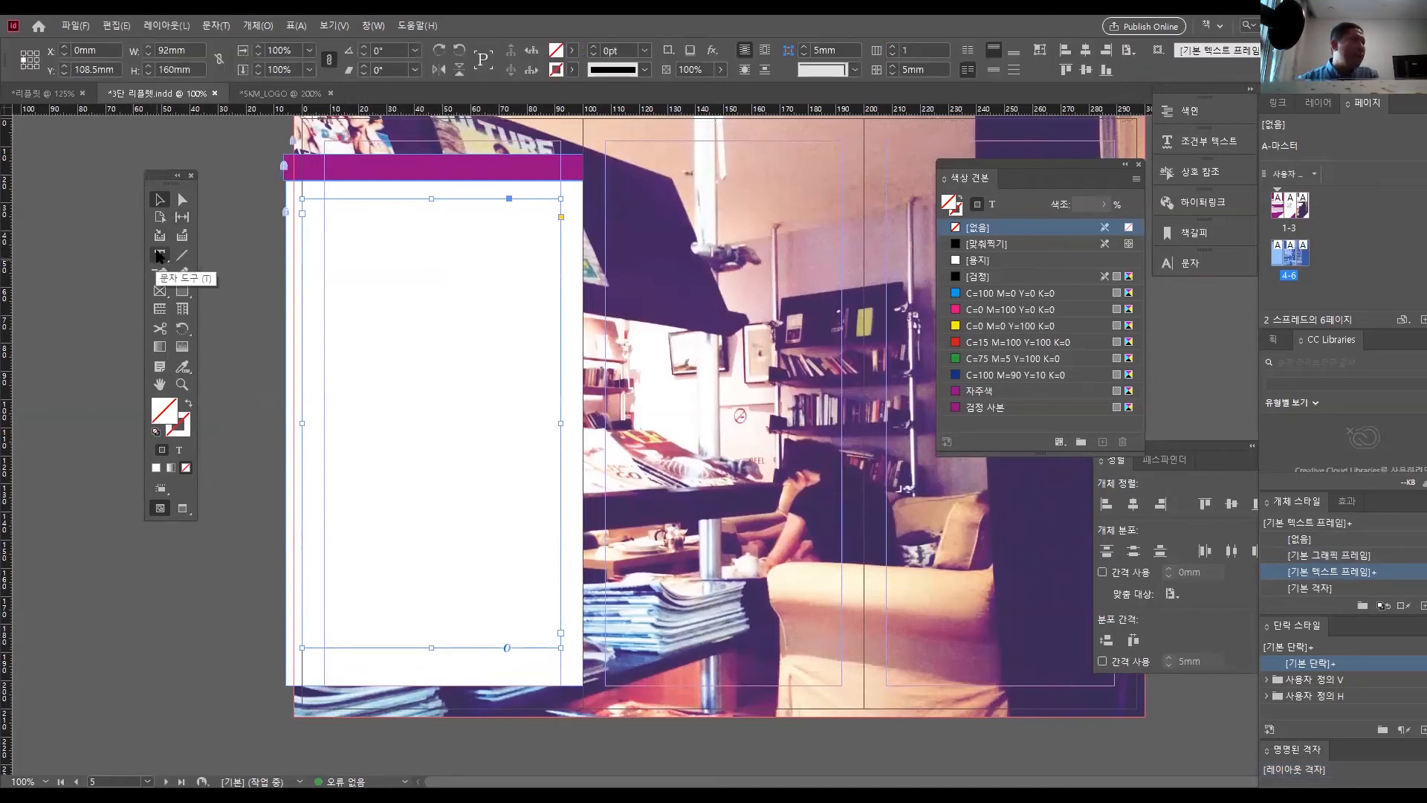
pyautogui.click(159, 256)
pyautogui.click(340, 231)
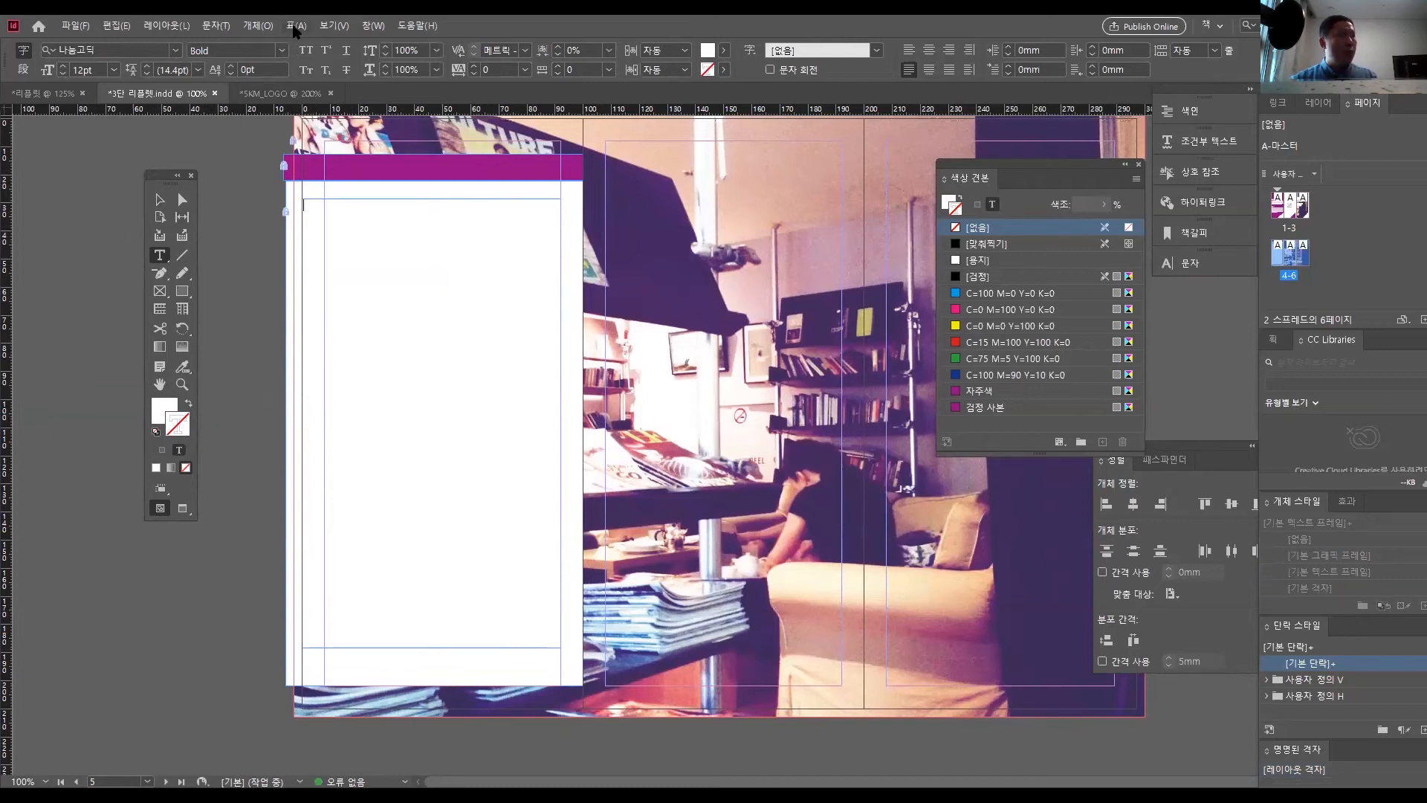
# - Insert a table with 6 body rows and 2 columns into the text frame, keeping the [기본 표] style
pyautogui.click(296, 28)
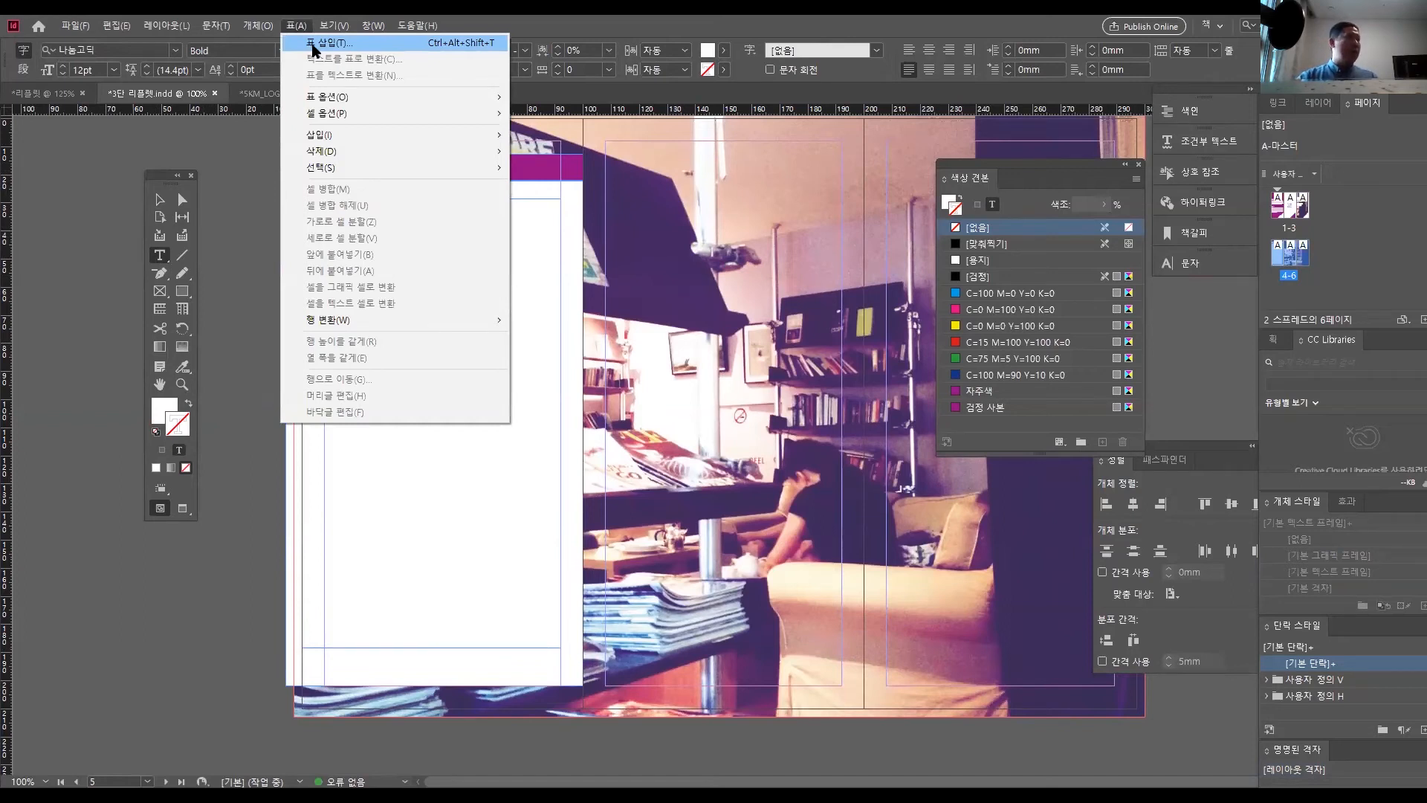
pyautogui.click(314, 46)
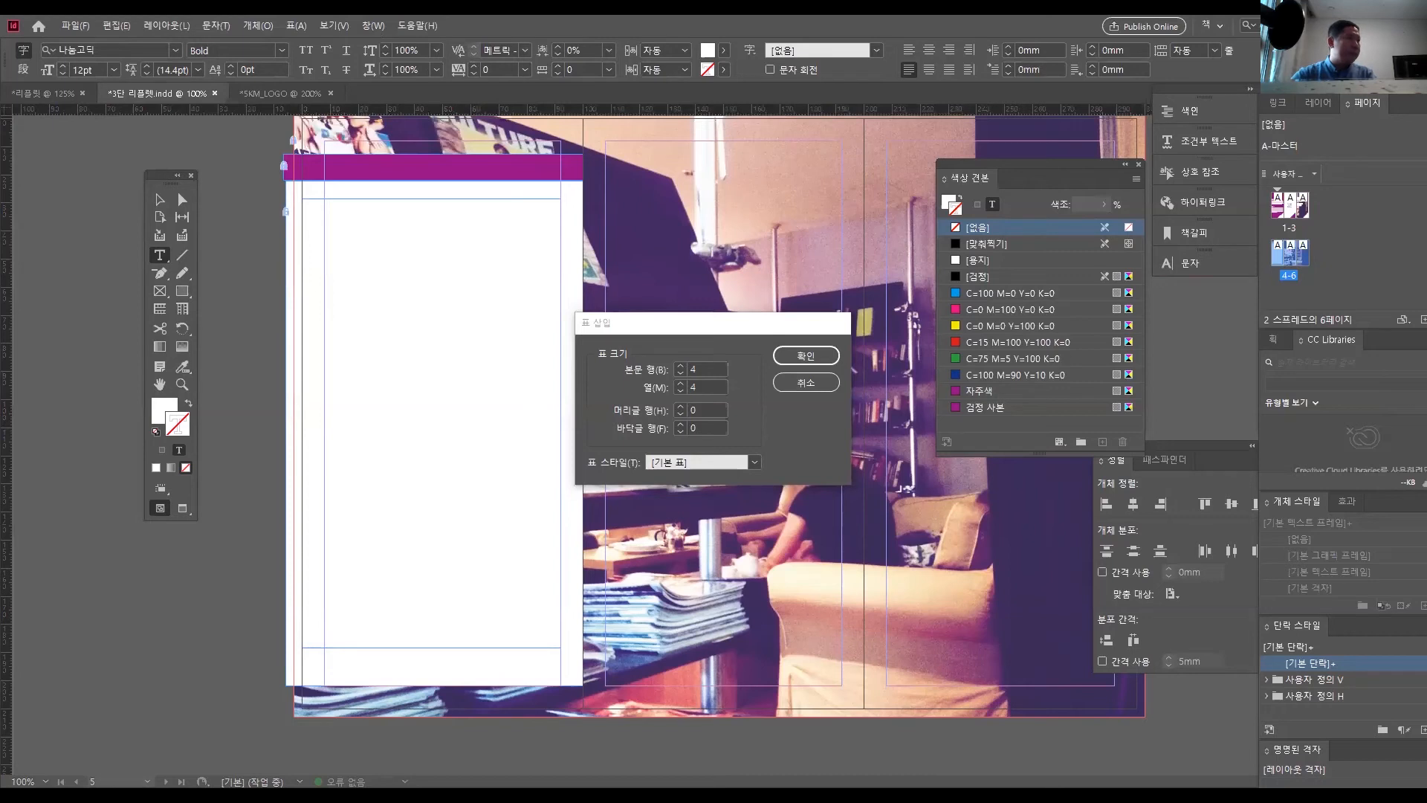
pyautogui.click(629, 345)
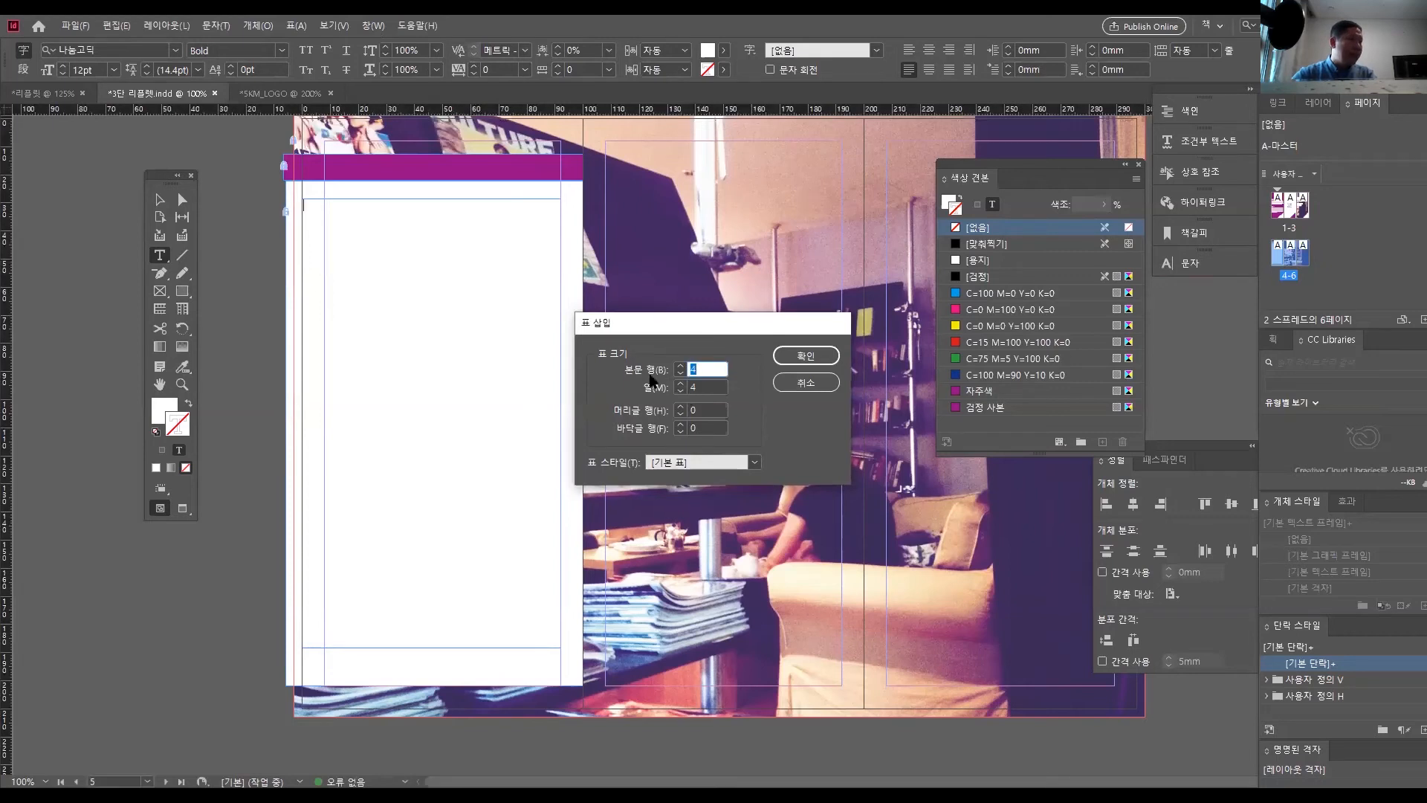
pyautogui.hotkey('alt', 'Tab')
pyautogui.hotkey('alt', 'Tab')
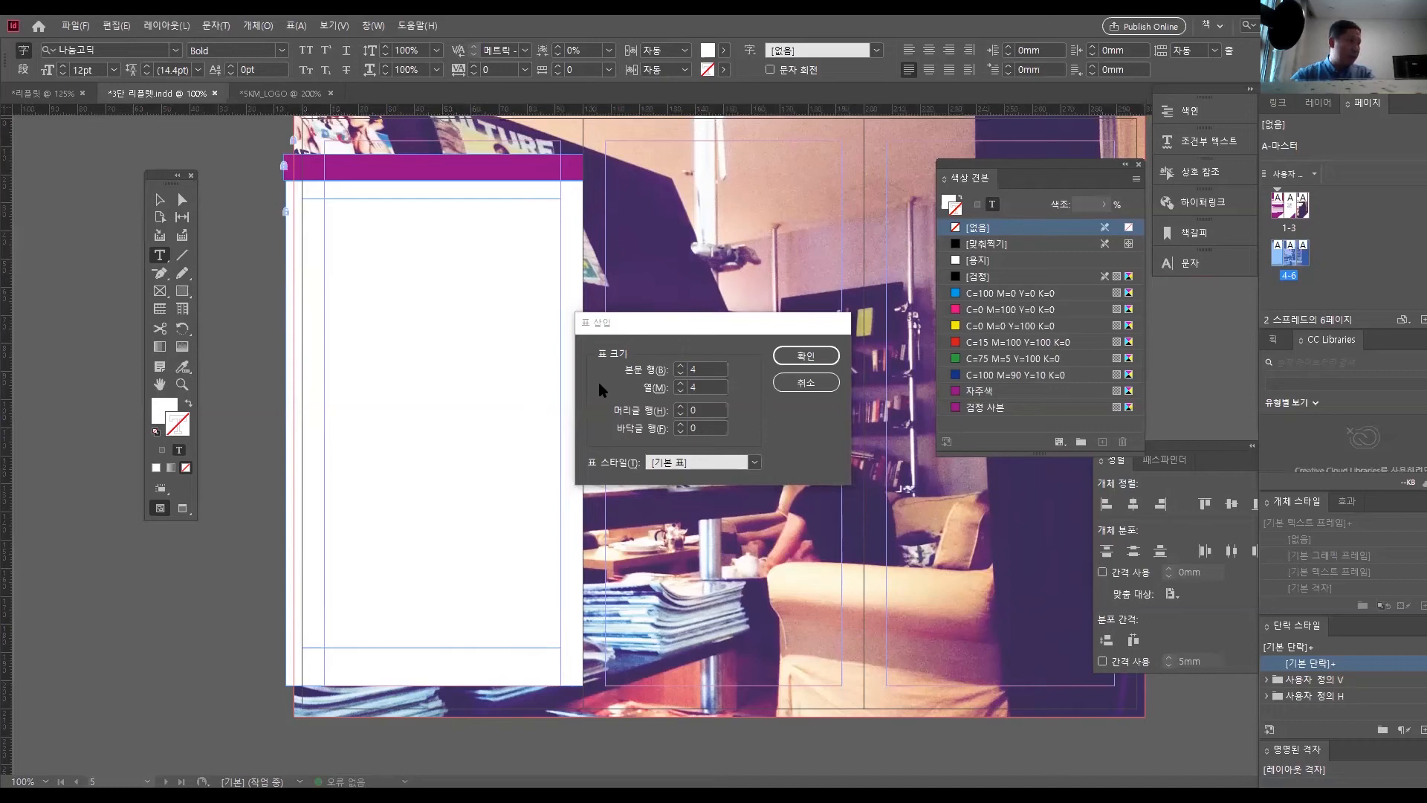
pyautogui.click(602, 390)
pyautogui.write('6')
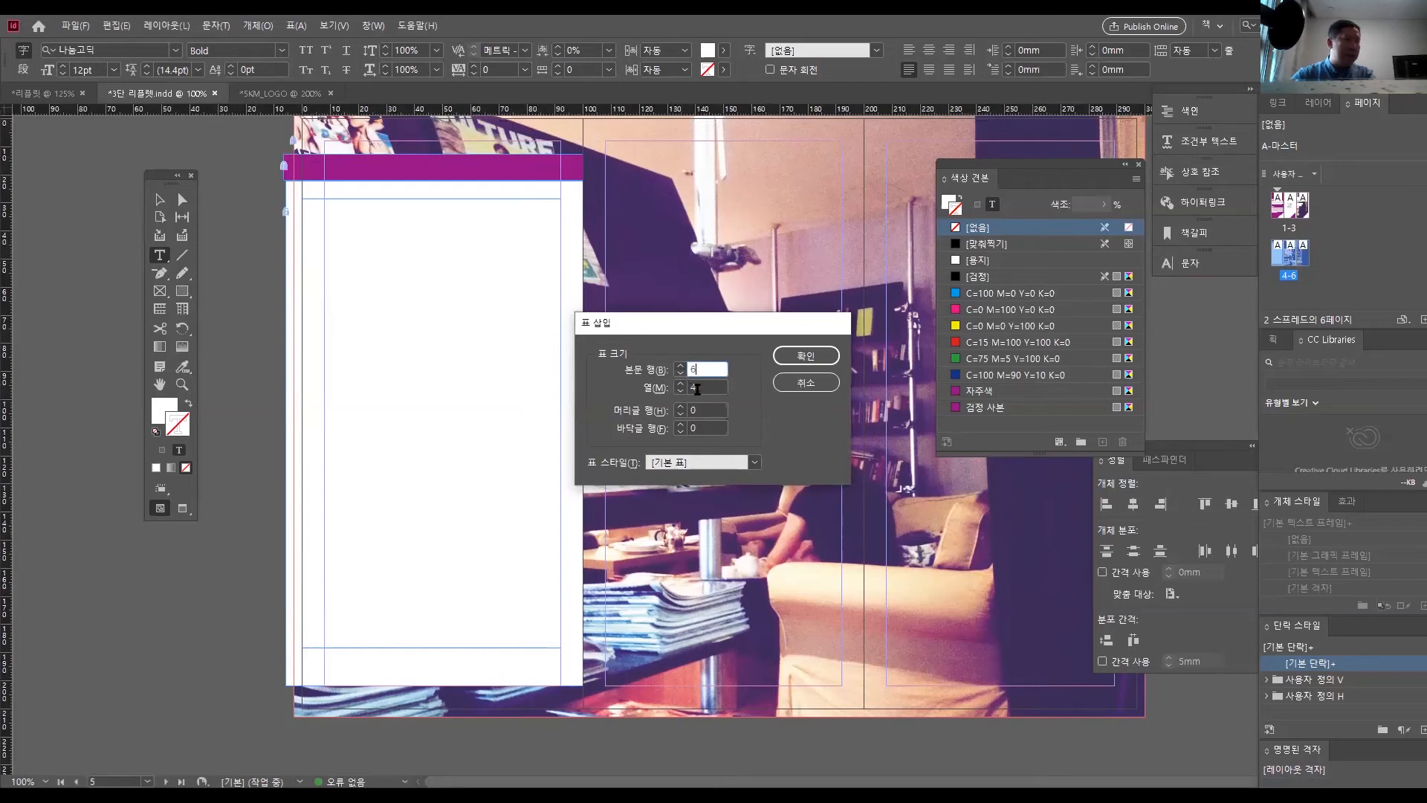
pyautogui.doubleClick(697, 389)
pyautogui.write('2')
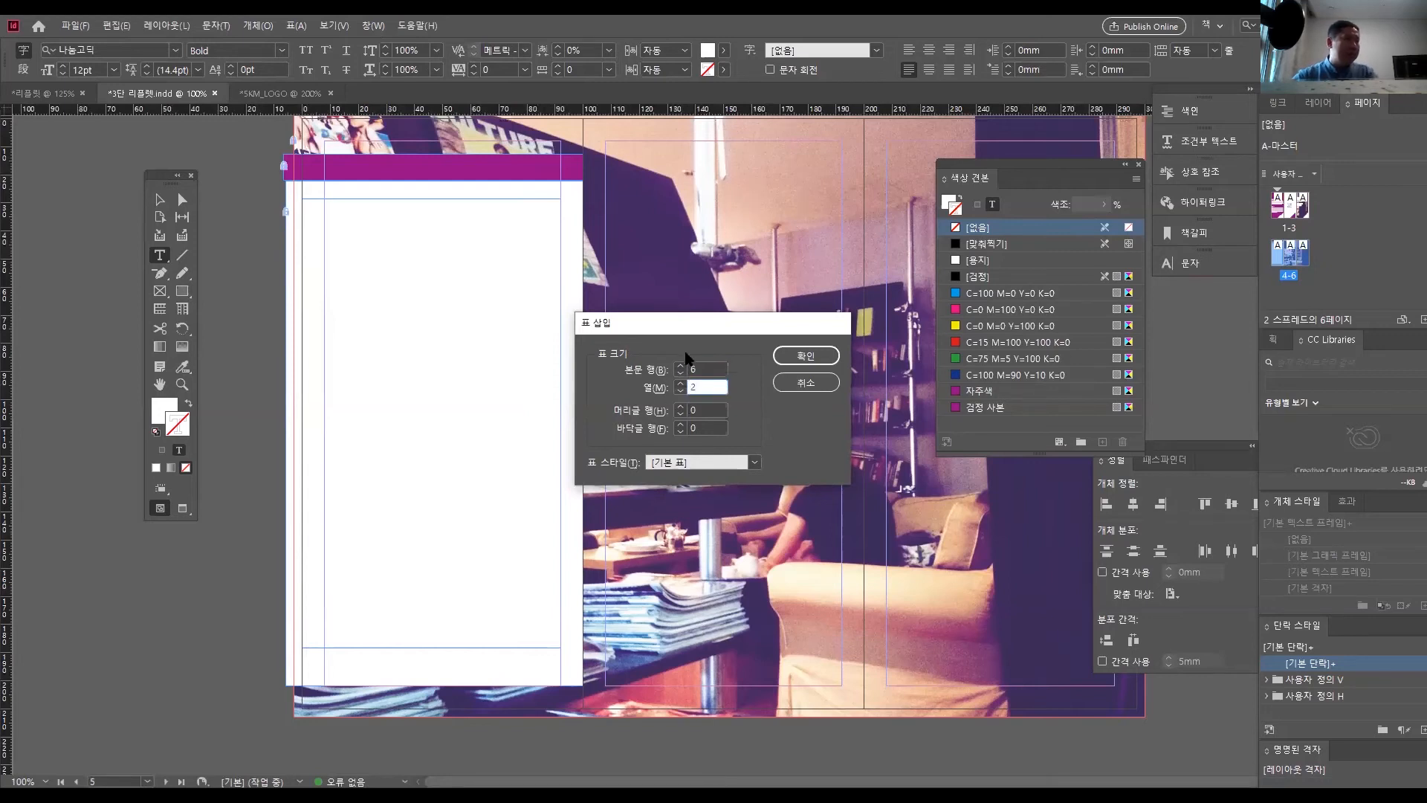
pyautogui.click(708, 368)
pyautogui.click(701, 387)
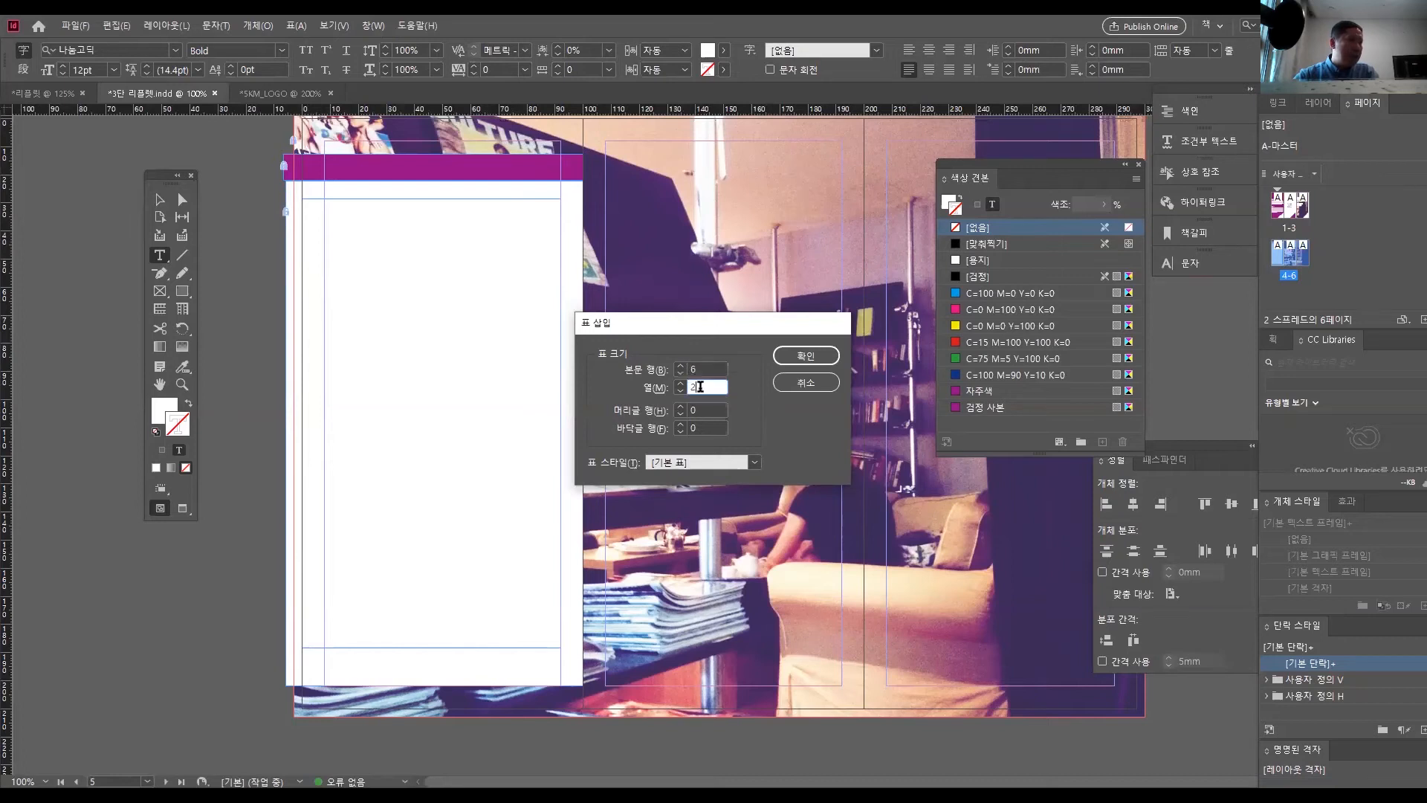
pyautogui.click(814, 360)
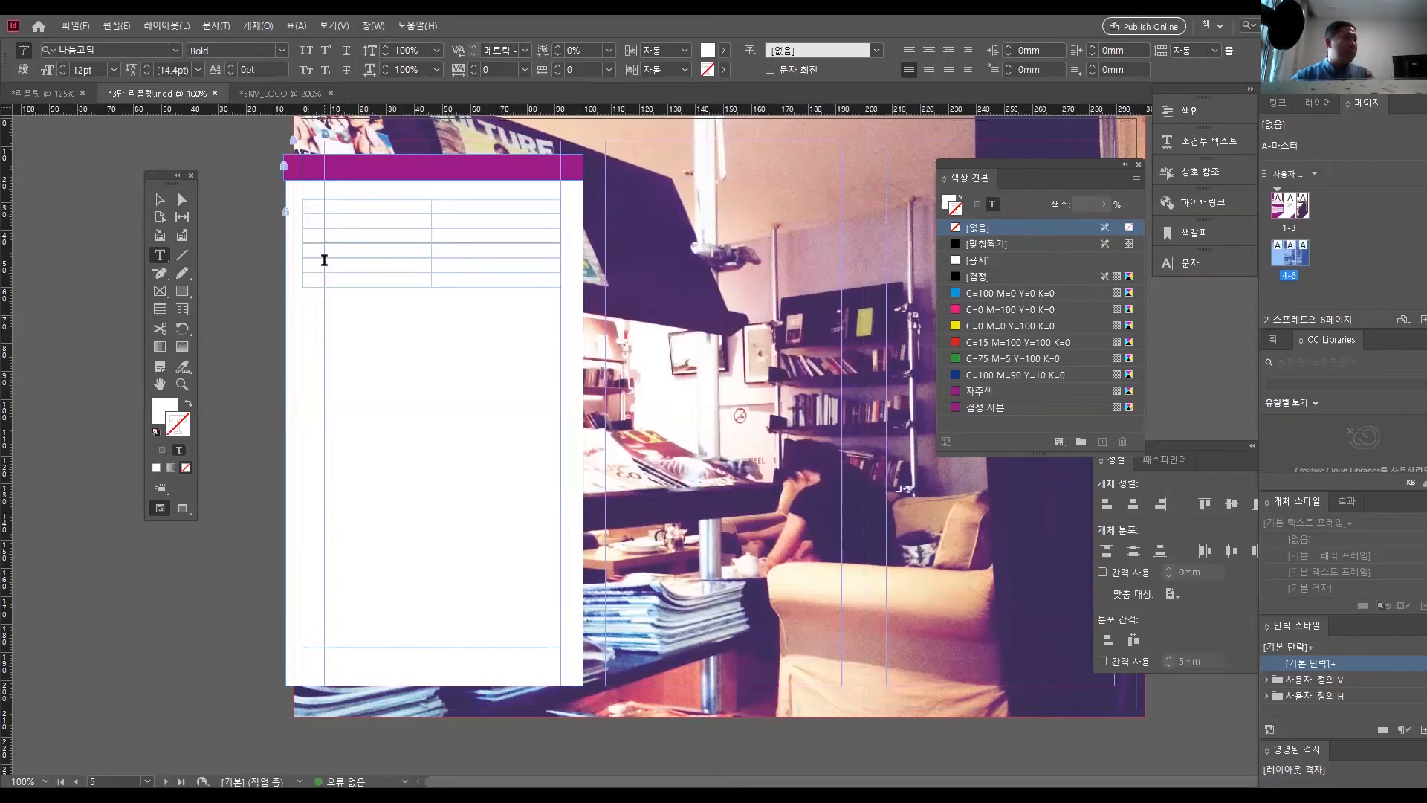
pyautogui.press('Escape')
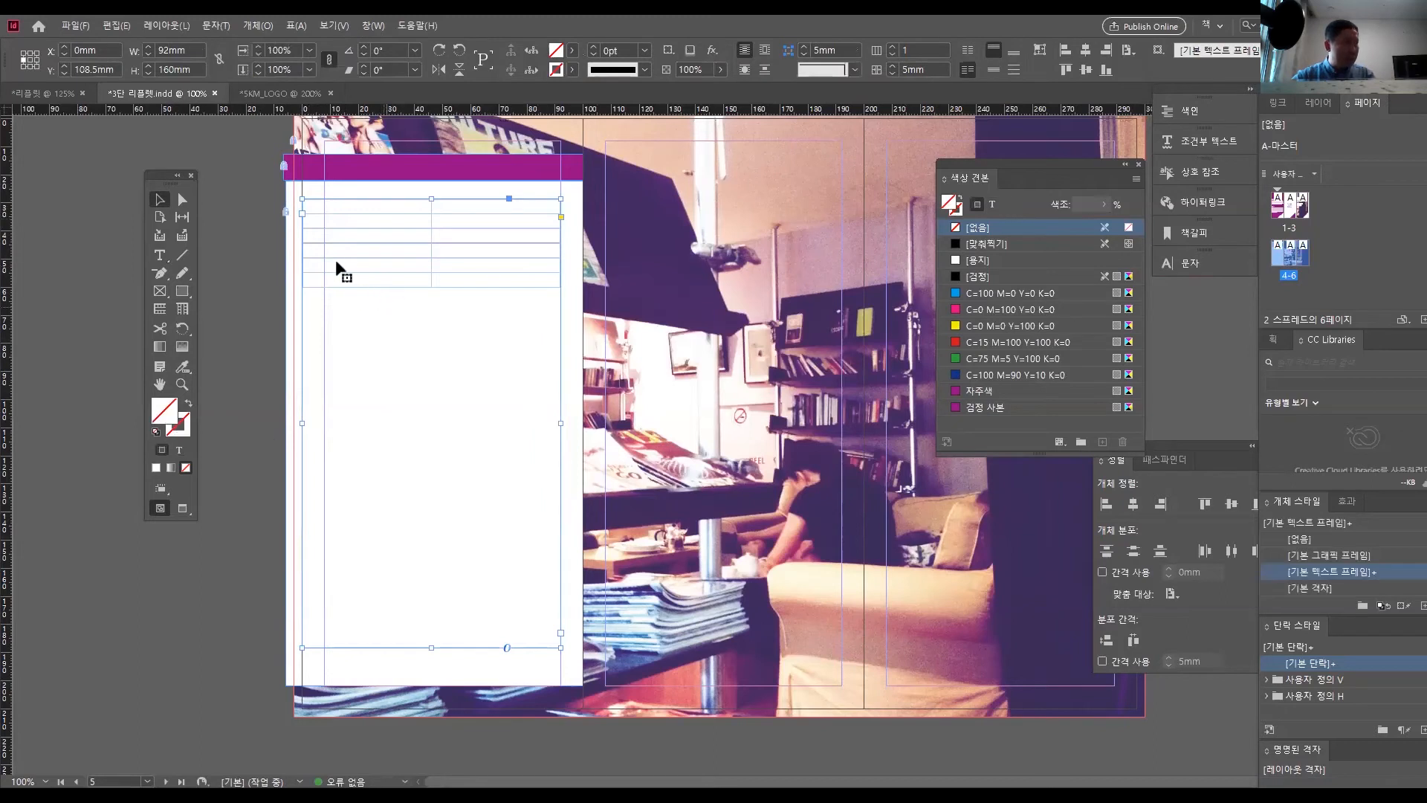
pyautogui.press('t')
pyautogui.click(367, 369)
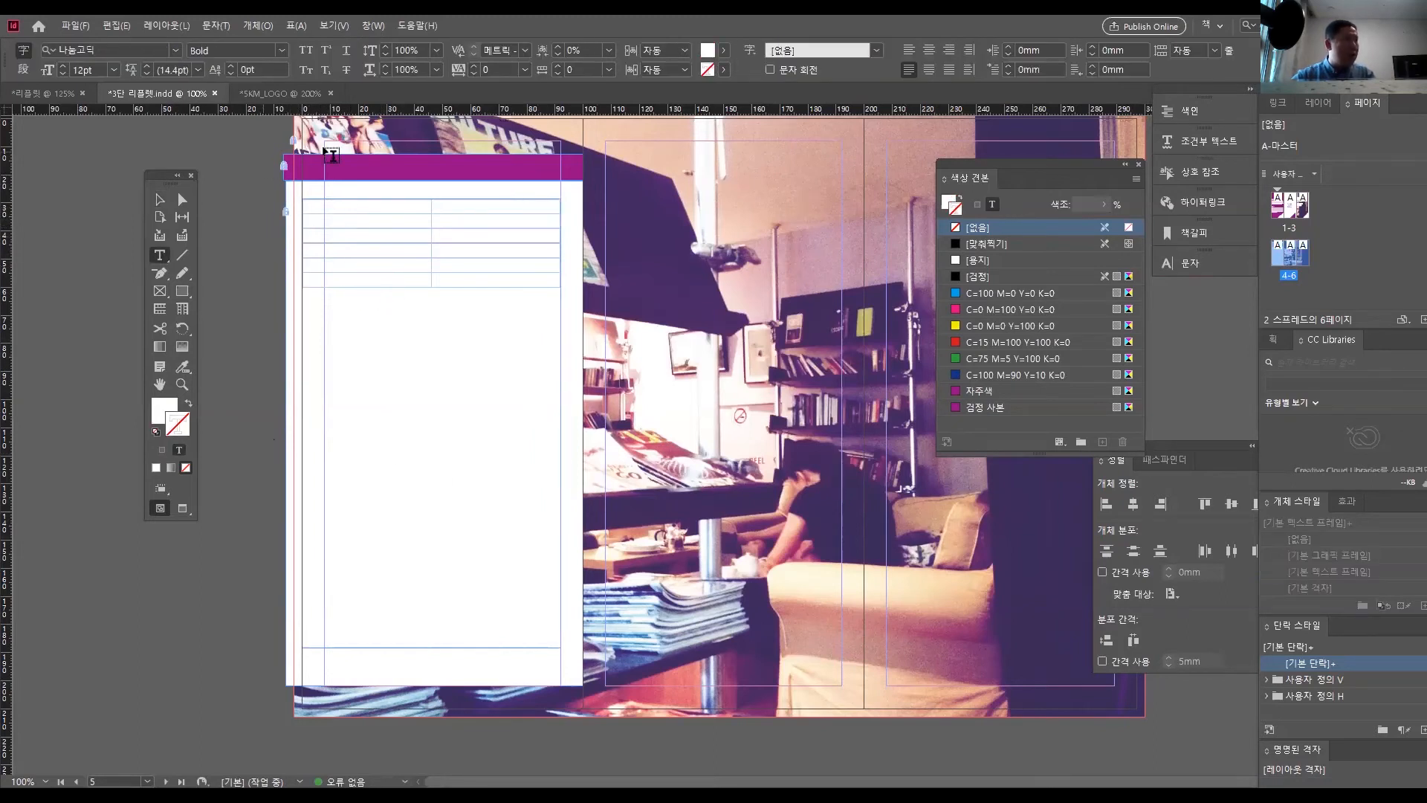
pyautogui.click(296, 25)
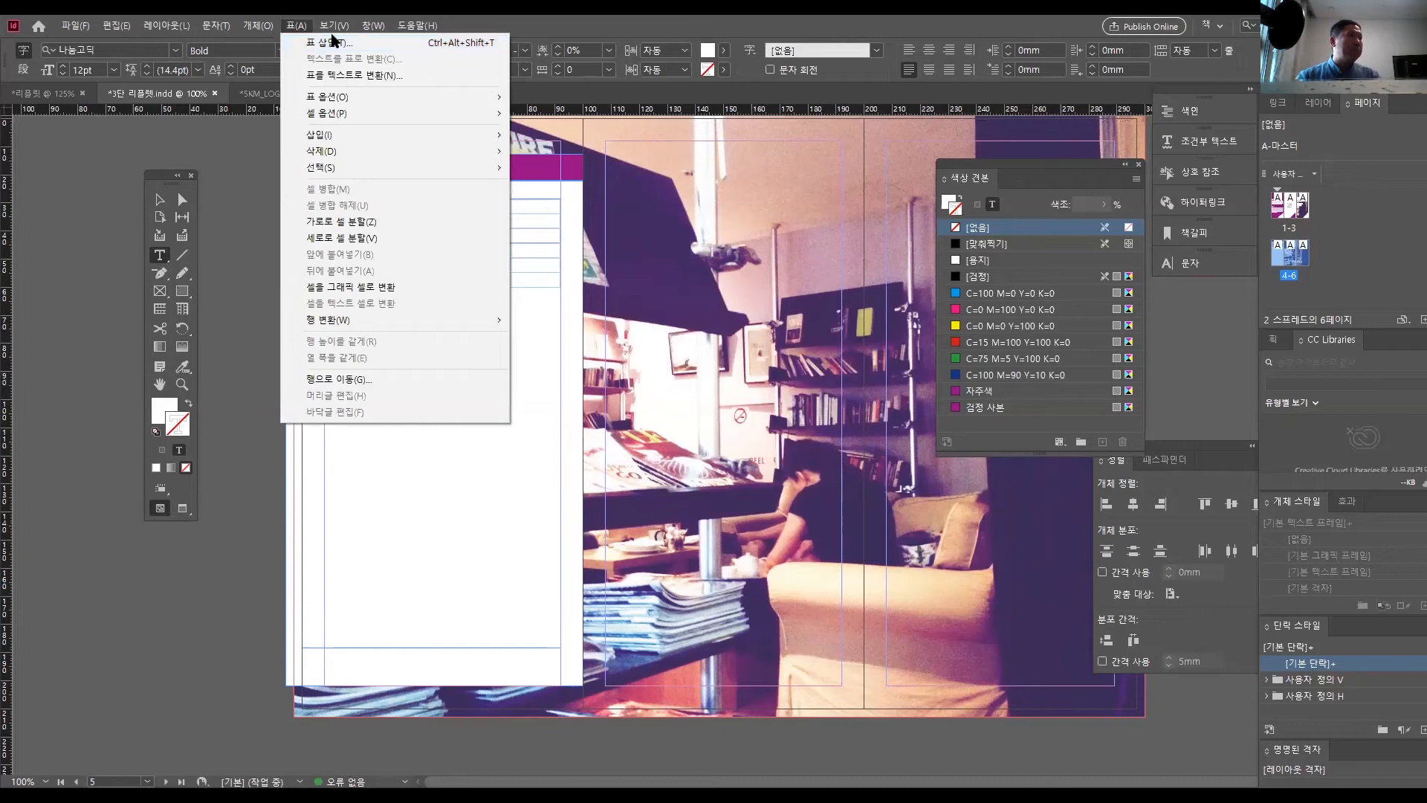
pyautogui.click(336, 30)
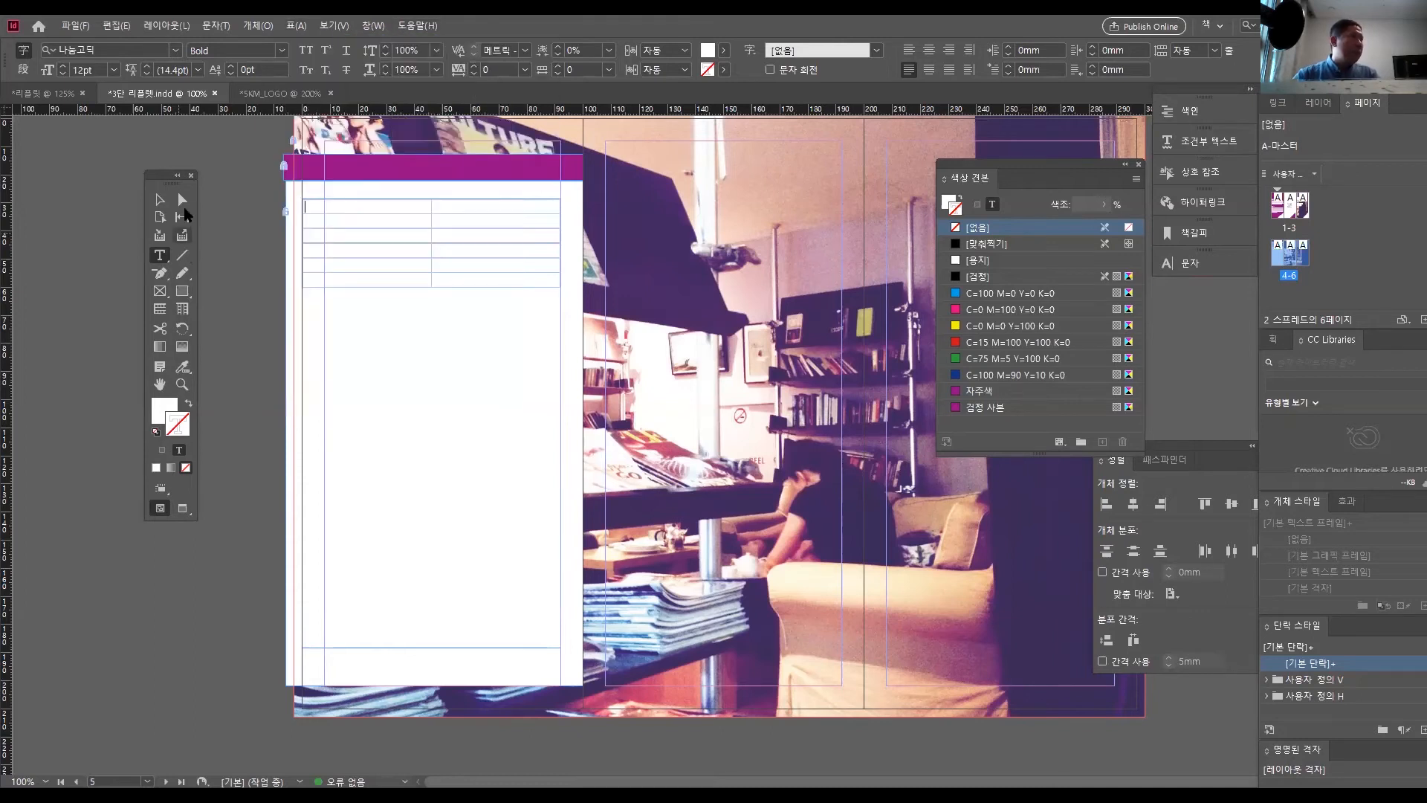
# - Select the text frame holding the table, show the Table (표) panel and place it beside the page
pyautogui.click(158, 199)
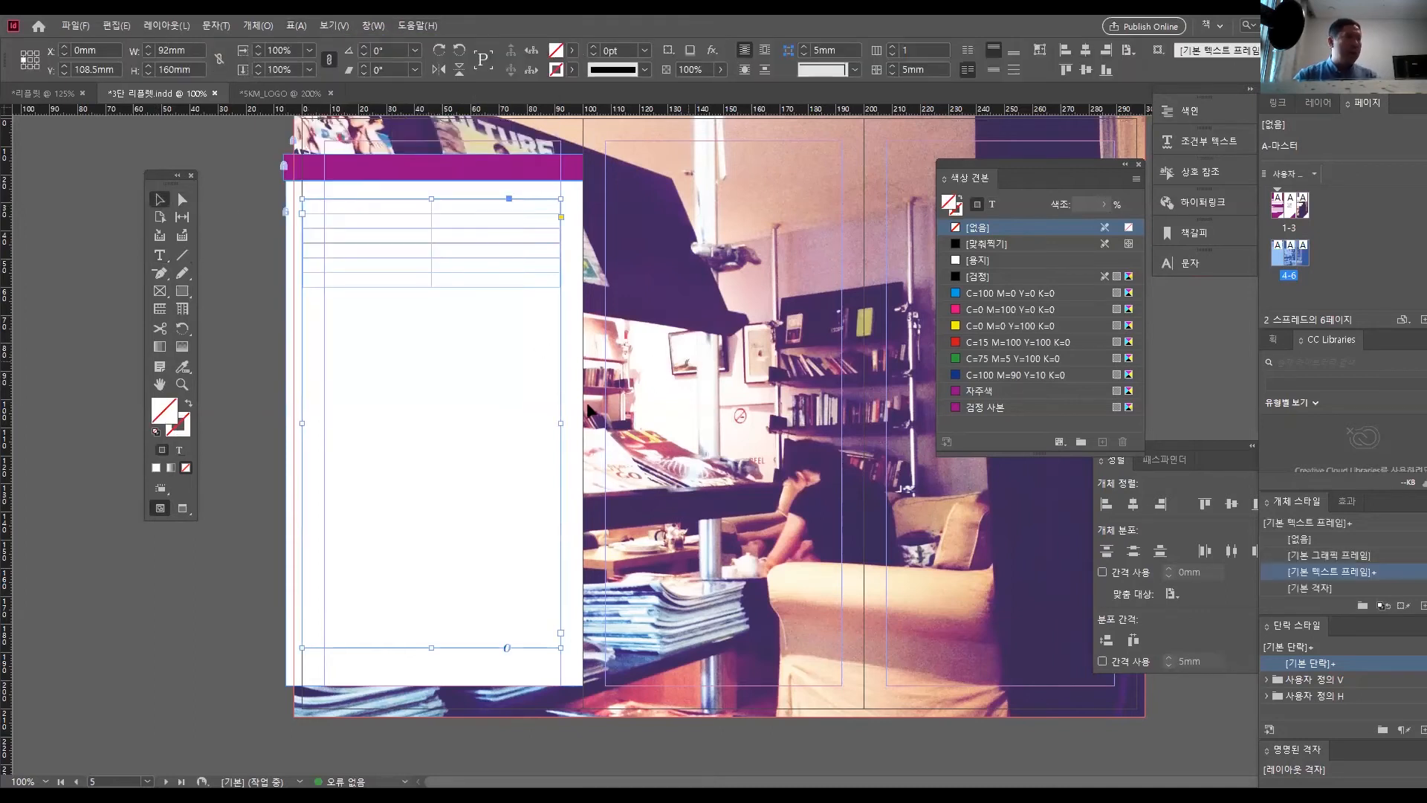
pyautogui.keyDown('ctrl'); pyautogui.click(543, 299); pyautogui.keyUp('ctrl')
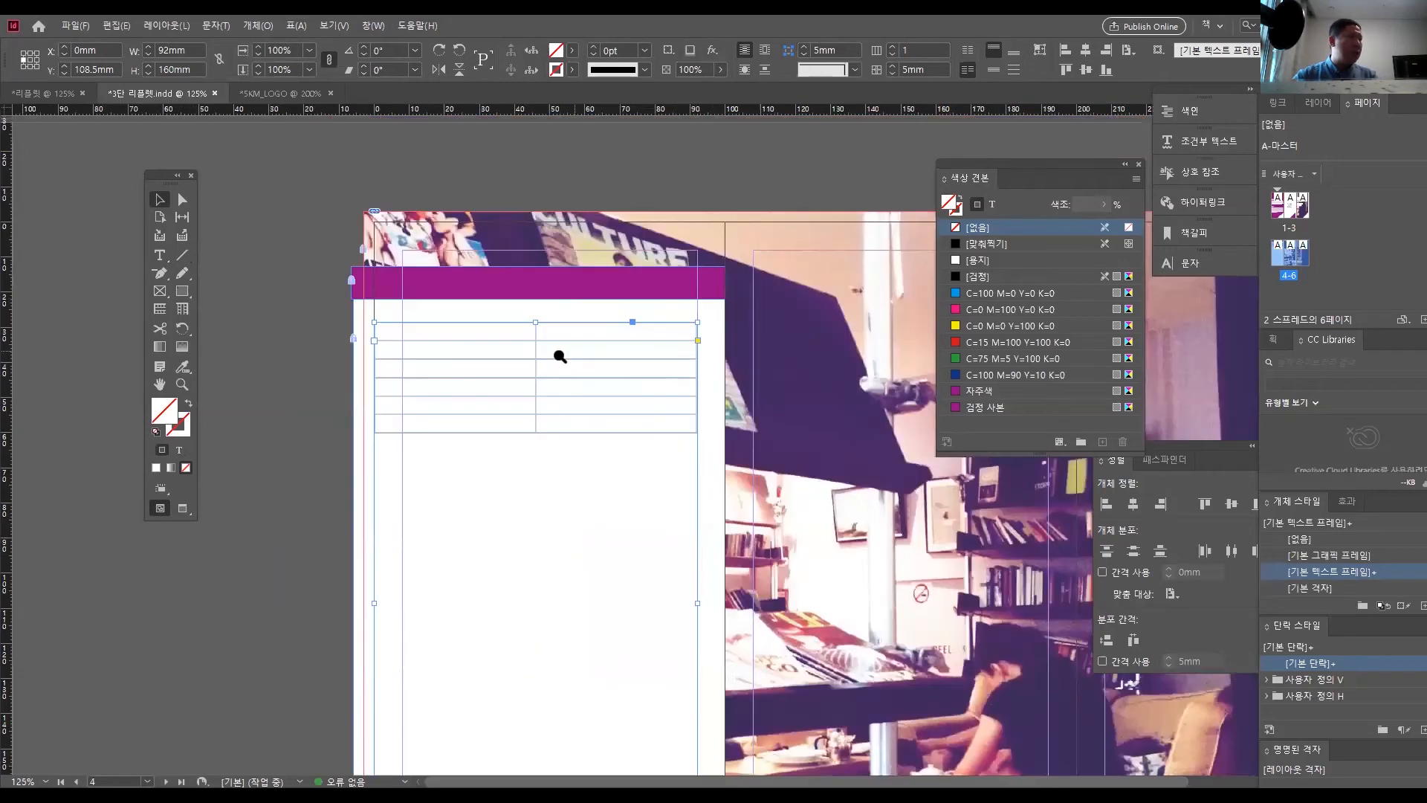
pyautogui.keyDown('ctrl'); pyautogui.click(613, 429); pyautogui.keyUp('ctrl')
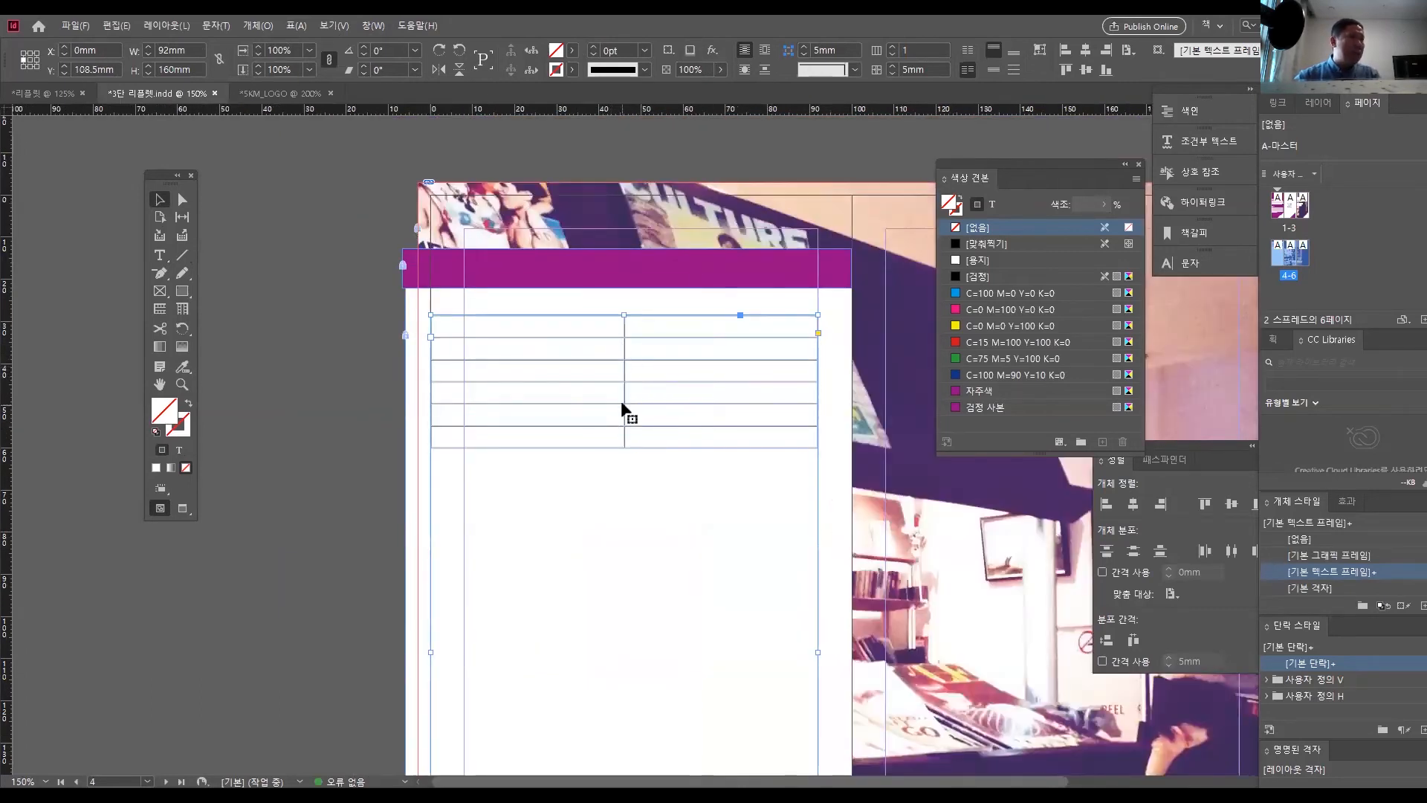
pyautogui.click(370, 29)
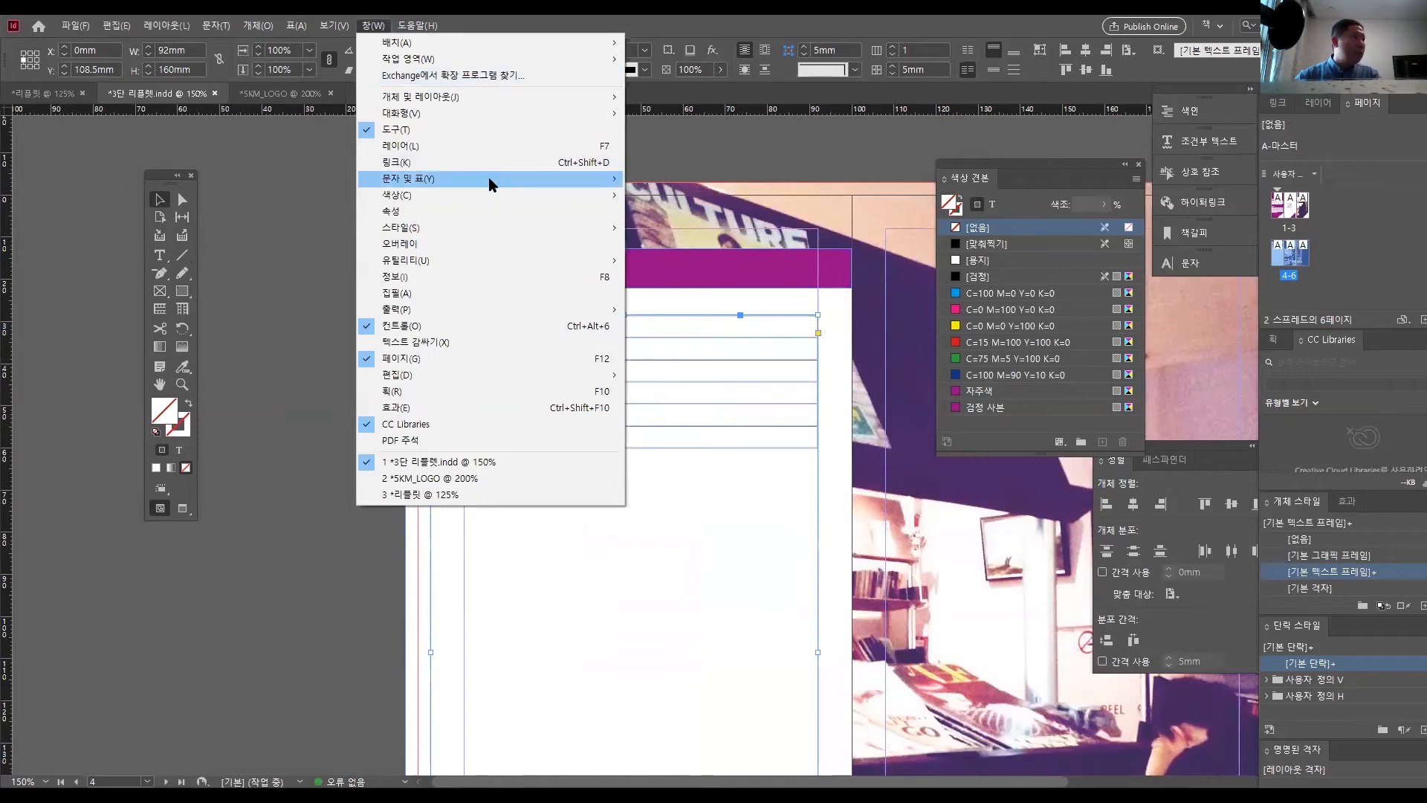
pyautogui.moveTo(489, 180)
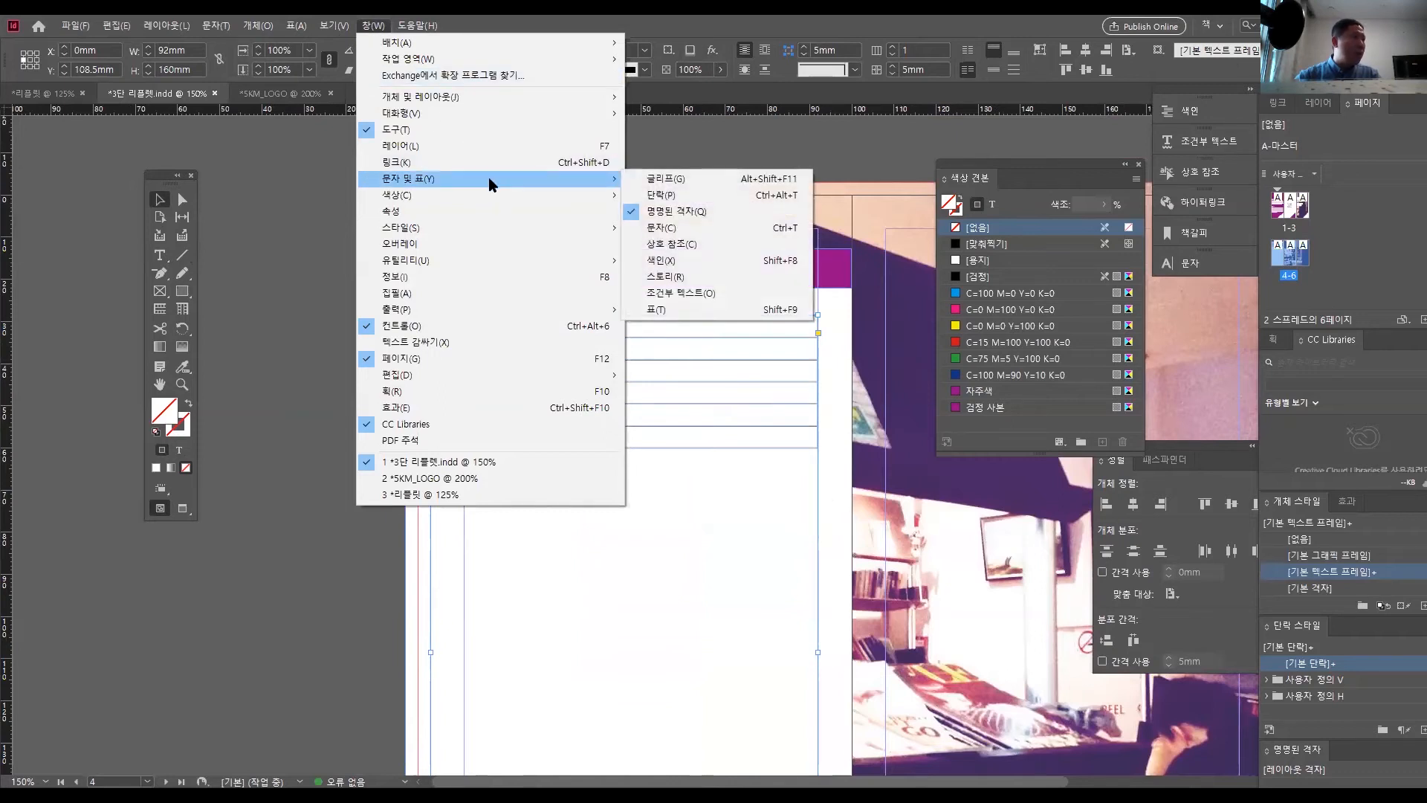
pyautogui.click(694, 311)
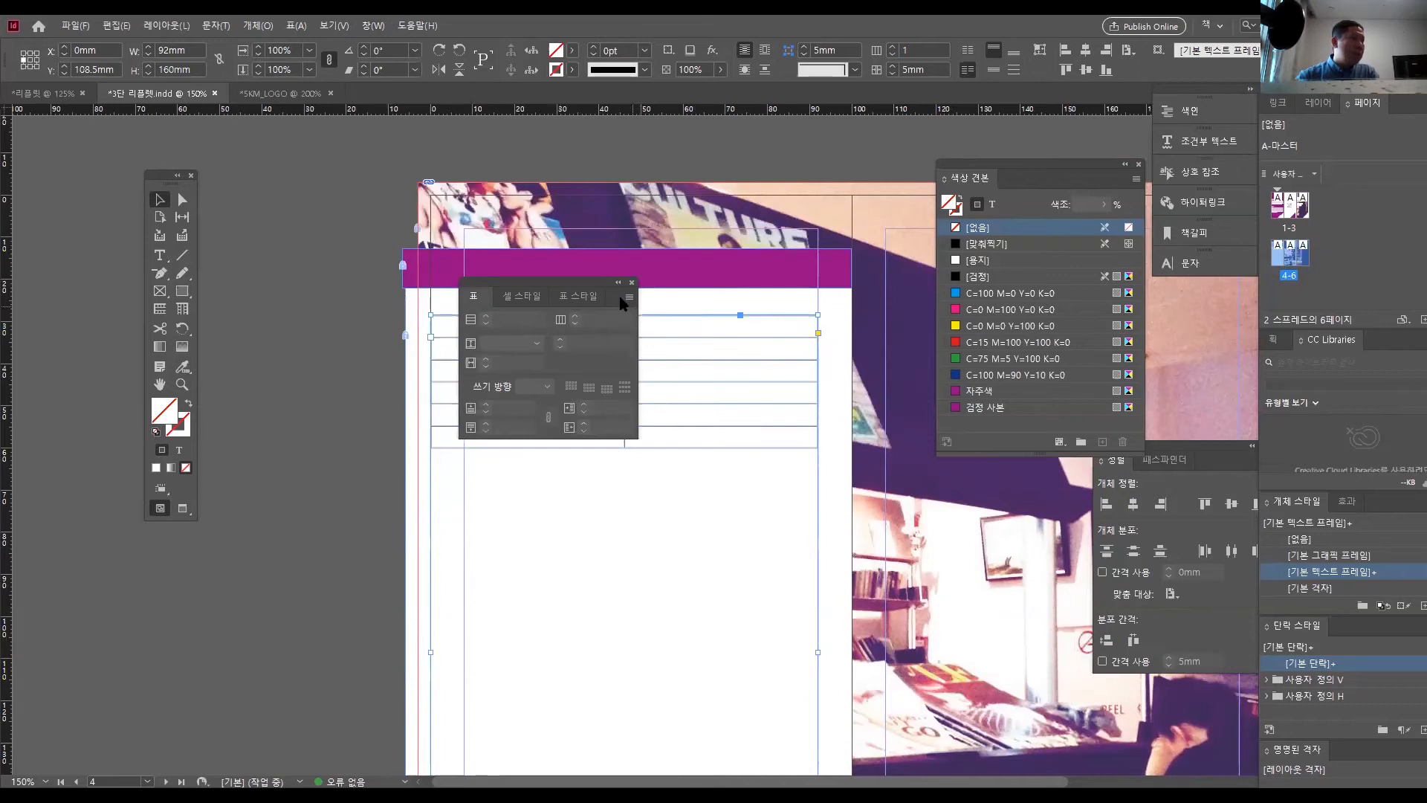
pyautogui.moveTo(575, 284); pyautogui.dragTo(331, 395)
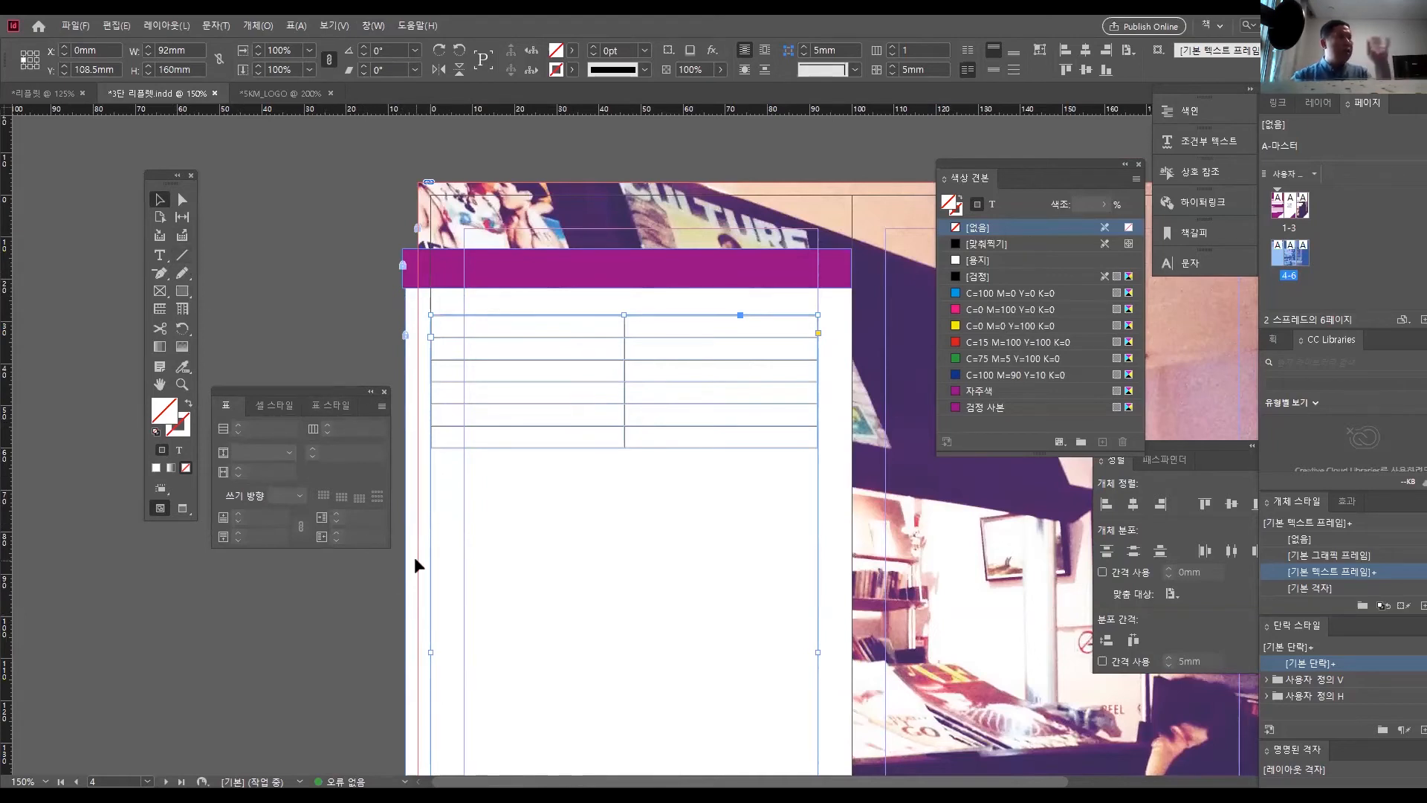
pyautogui.click(400, 797)
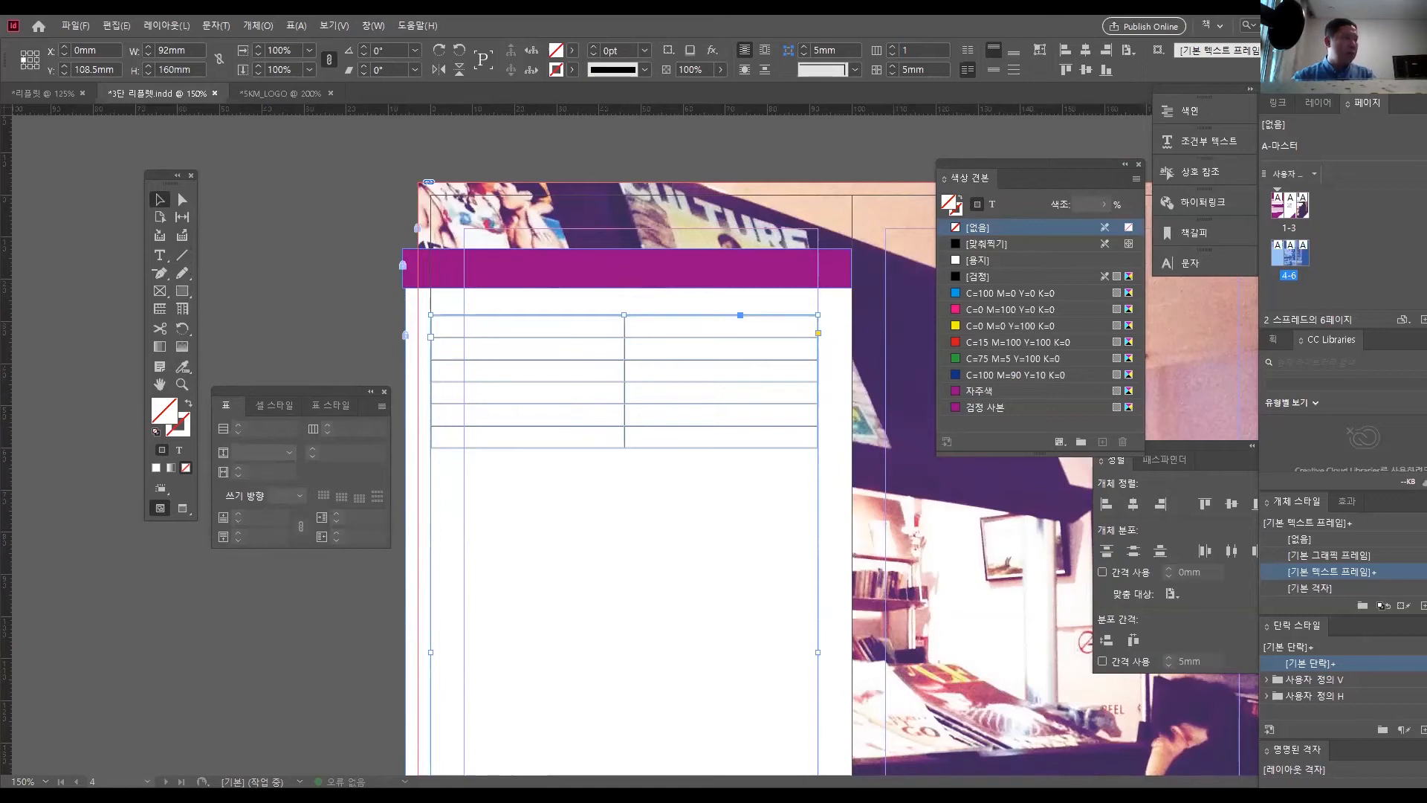
# - Select all cells of the table and set their text fill to [검정] with no text stroke
pyautogui.click(159, 254)
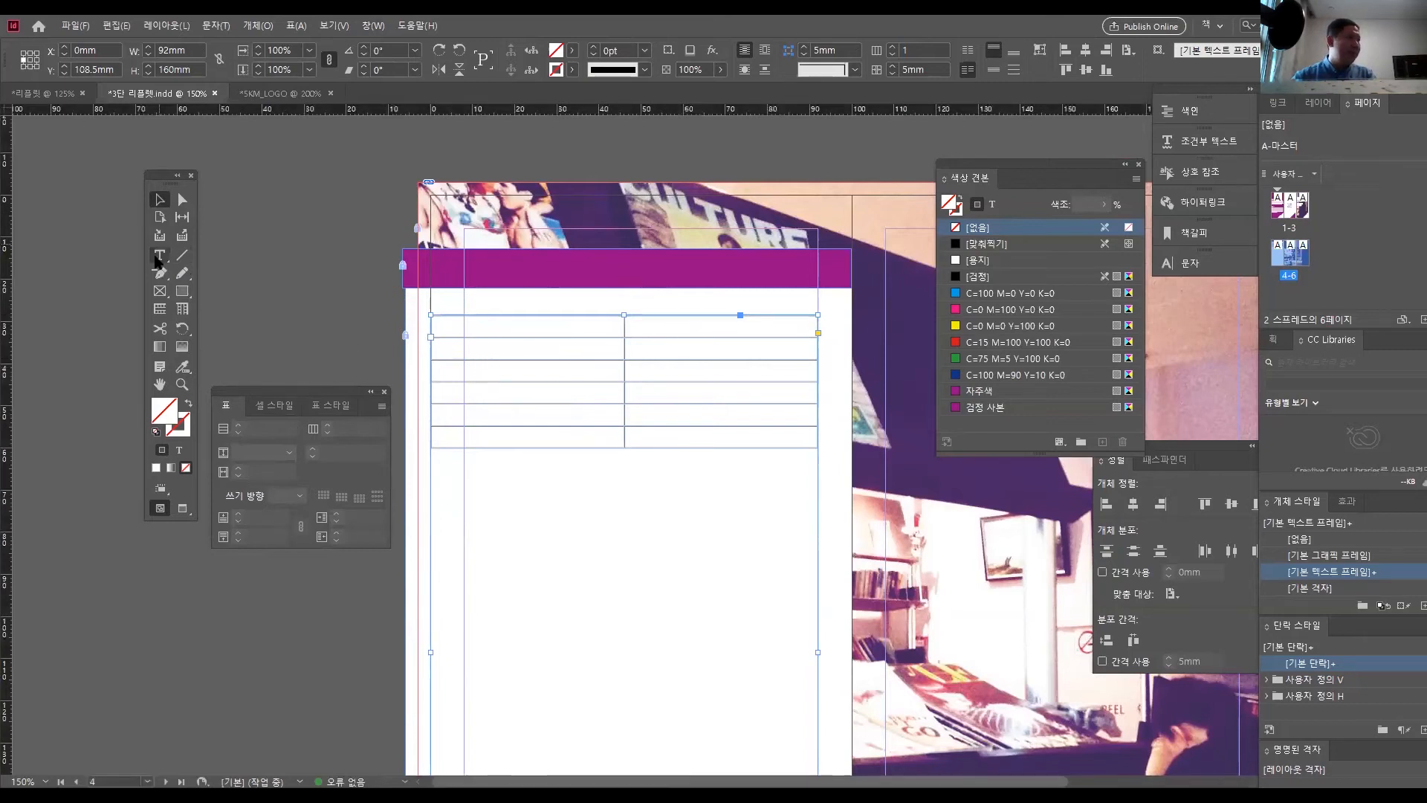
pyautogui.click(454, 321)
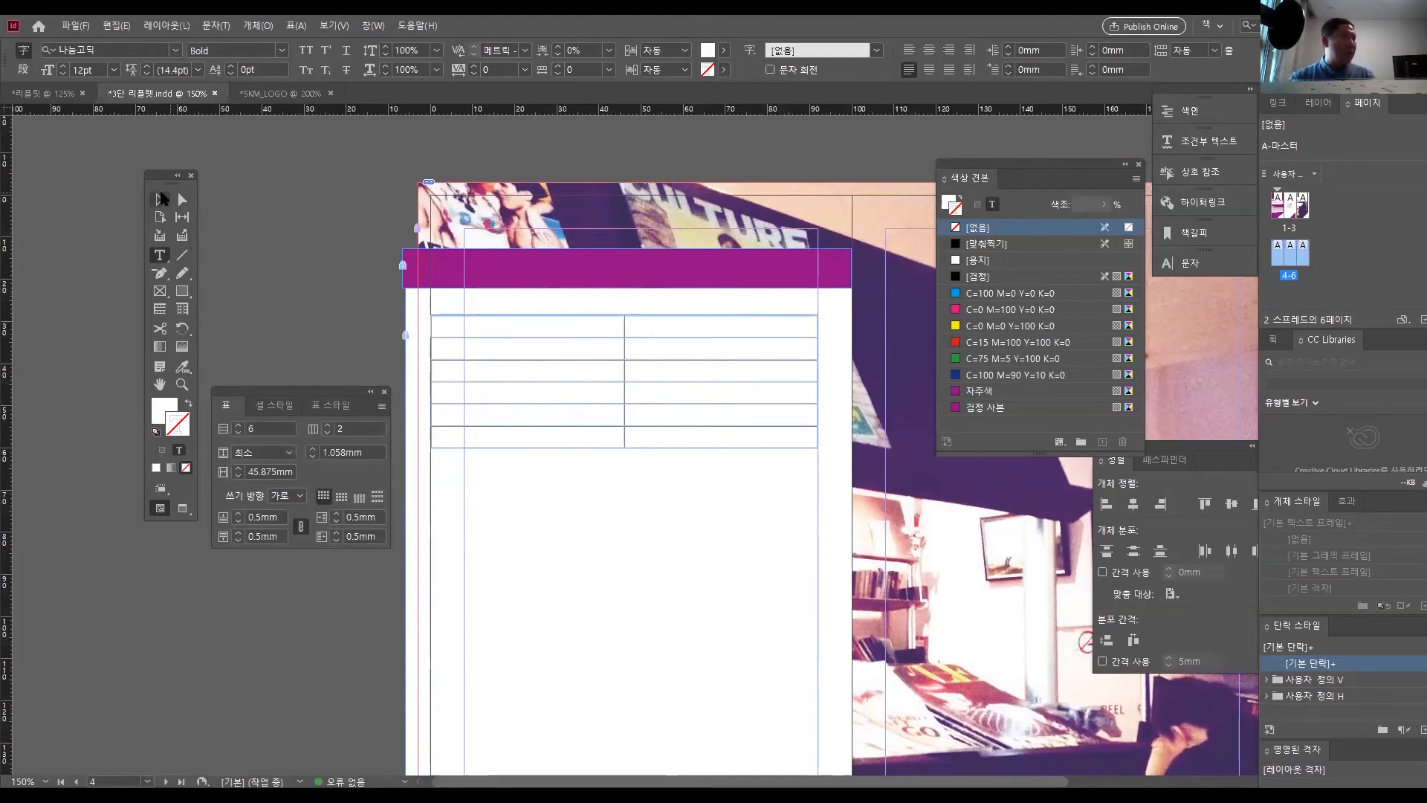
pyautogui.click(159, 199)
pyautogui.click(632, 402)
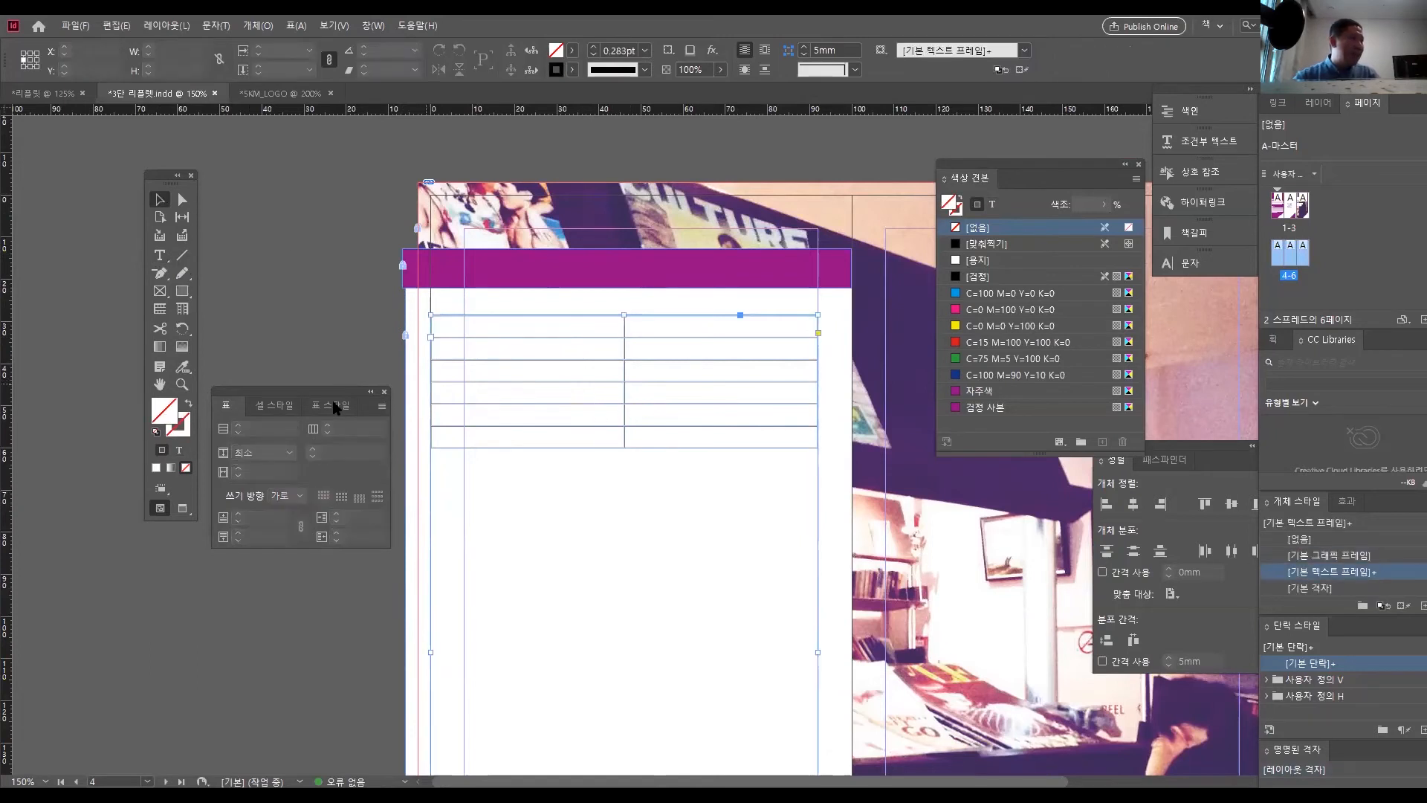
pyautogui.doubleClick(462, 323)
pyautogui.moveTo(463, 323); pyautogui.dragTo(725, 450)
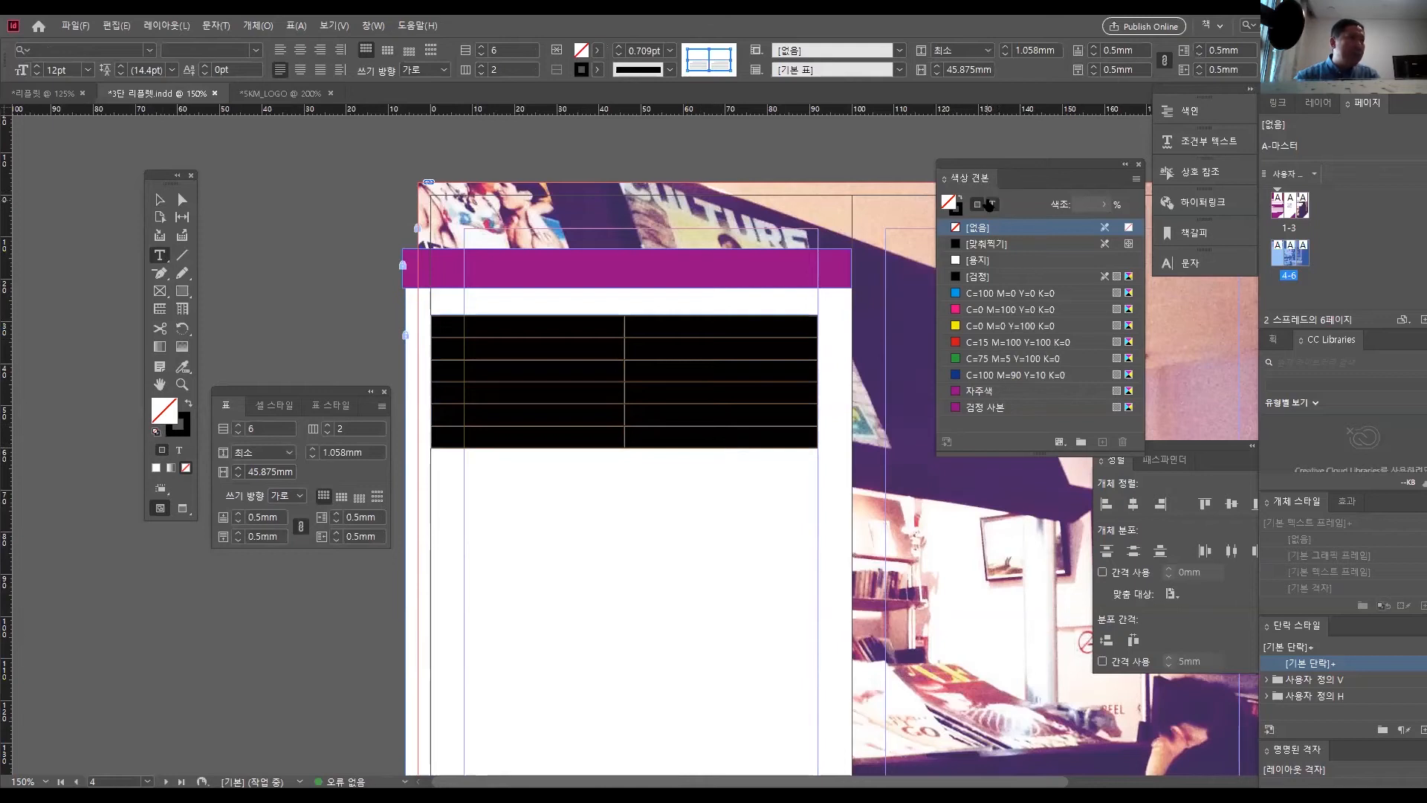
pyautogui.click(990, 204)
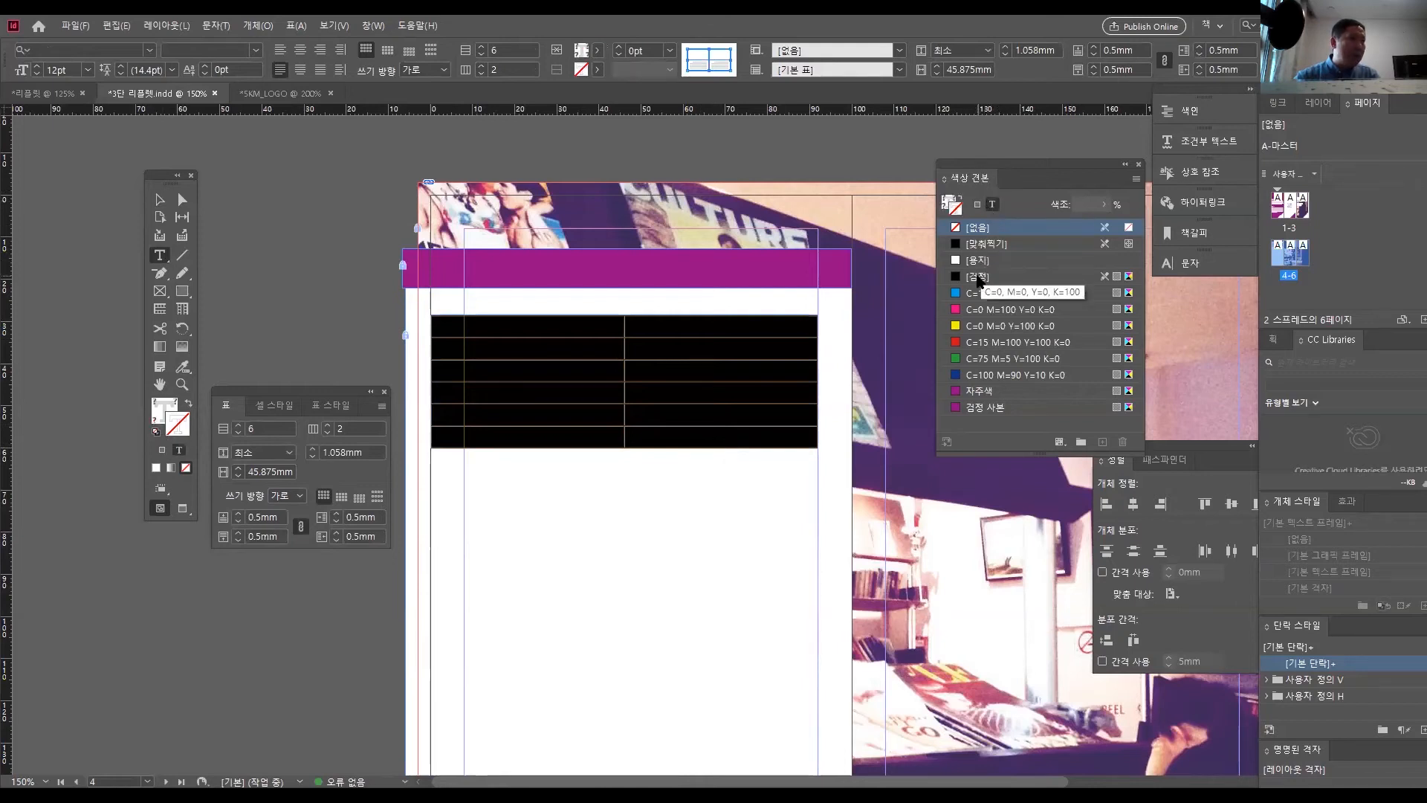
pyautogui.click(977, 277)
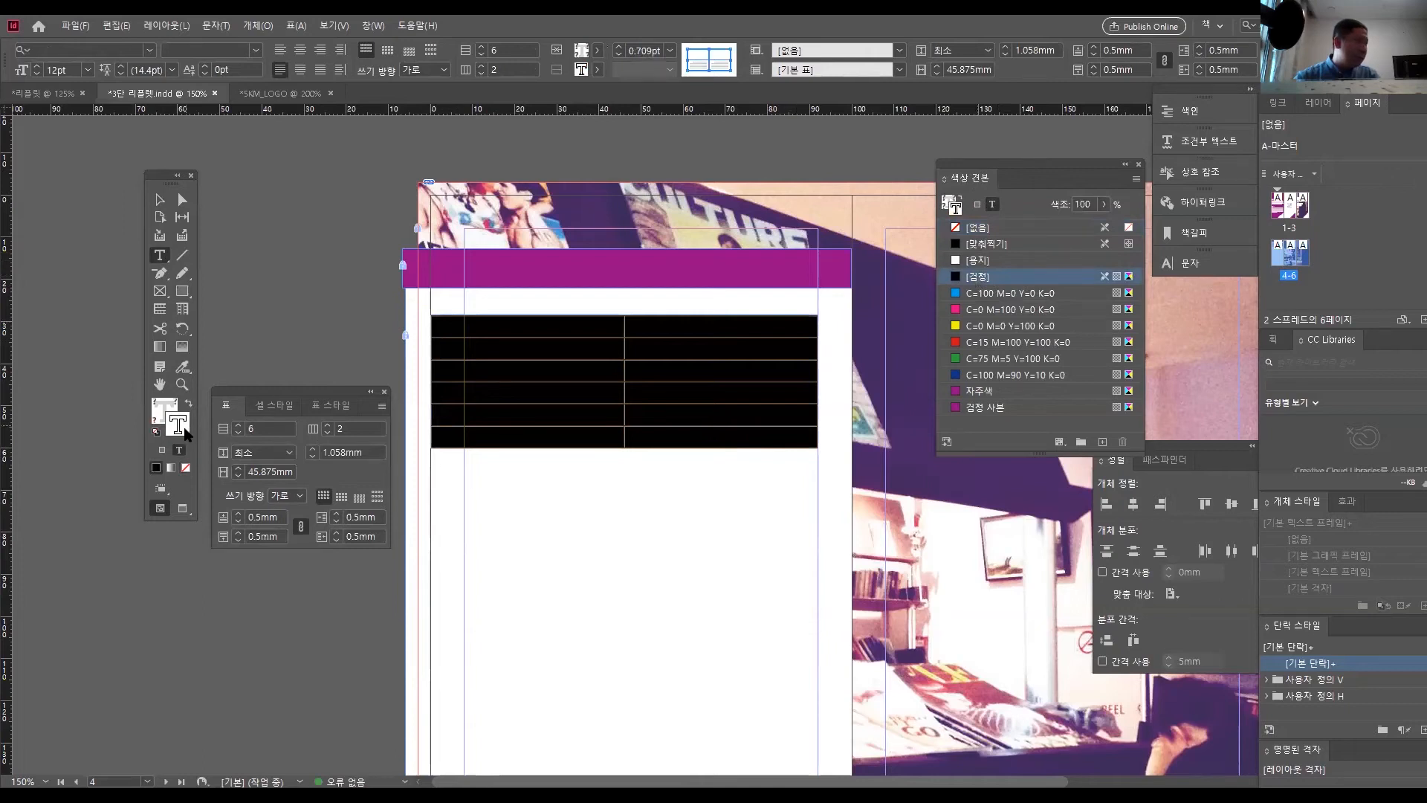
pyautogui.click(186, 468)
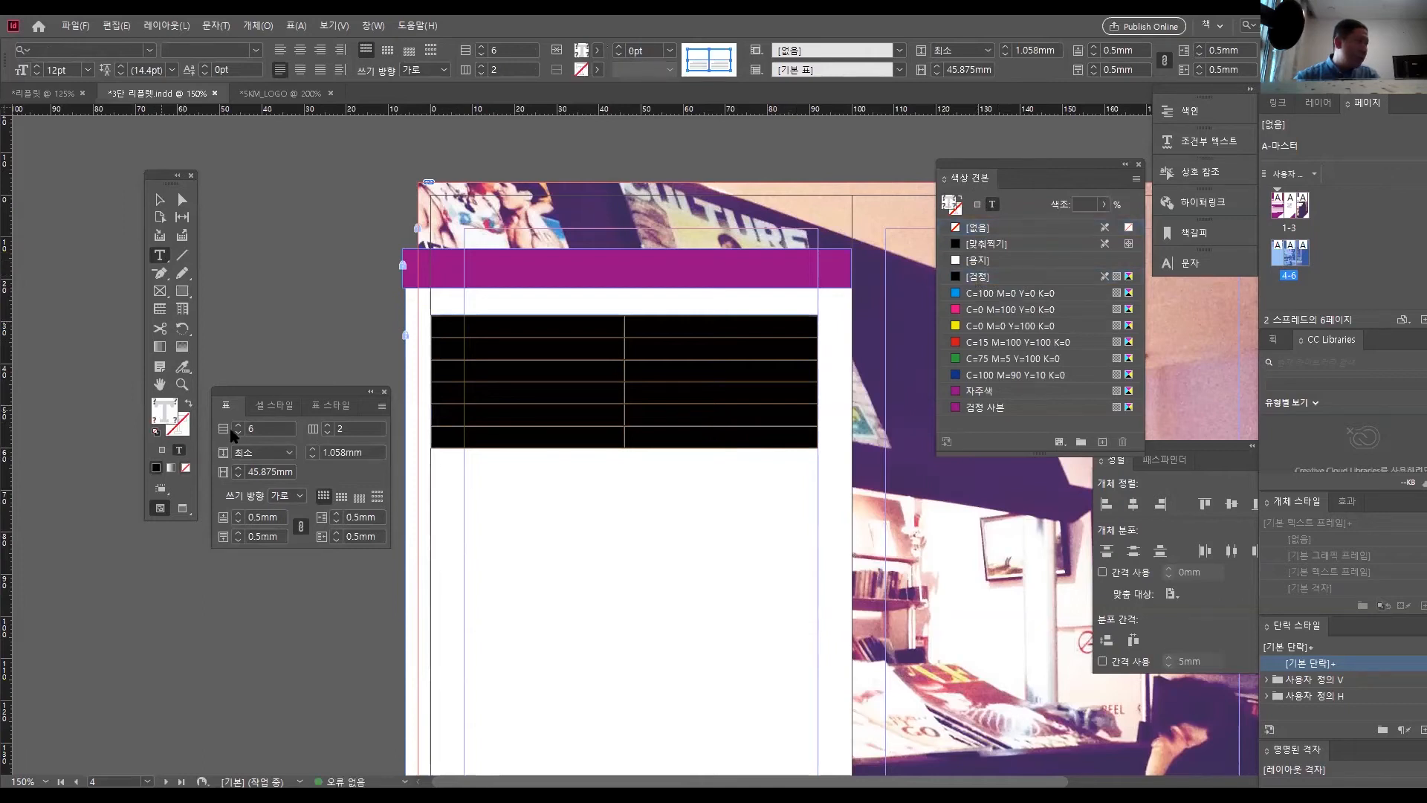
pyautogui.click(982, 277)
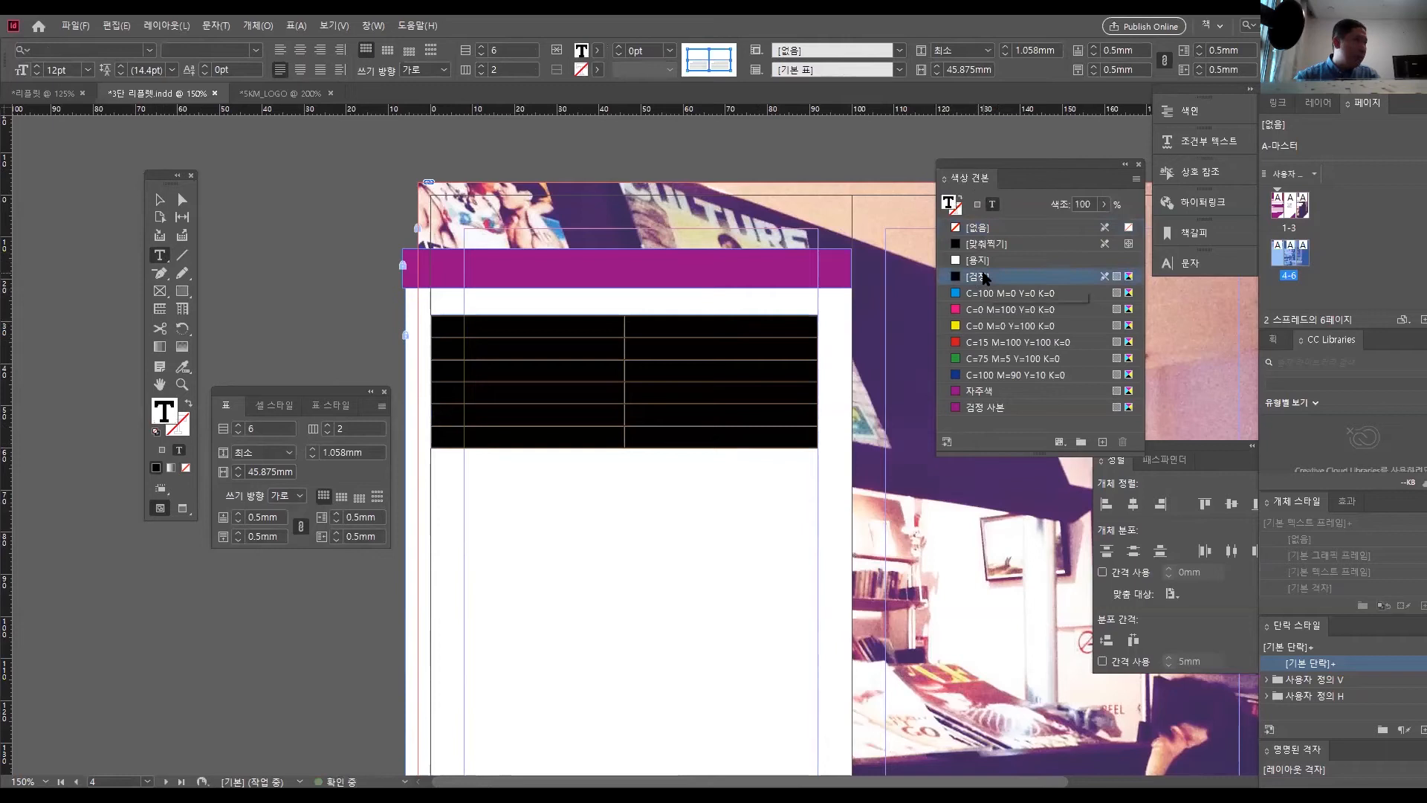
# - Fill the first row with 잡지 and 보편적인 여행잡지, 록셔리, 영화잡지 아노, 그랜드 매거진 할, AQM, 쏘스, 가변크기, The kook, 월간 잉여, AVEC, 싱클레어, SOME, LINE, 미성문
pyautogui.moveTo(165, 180); pyautogui.dragTo(743, 162)
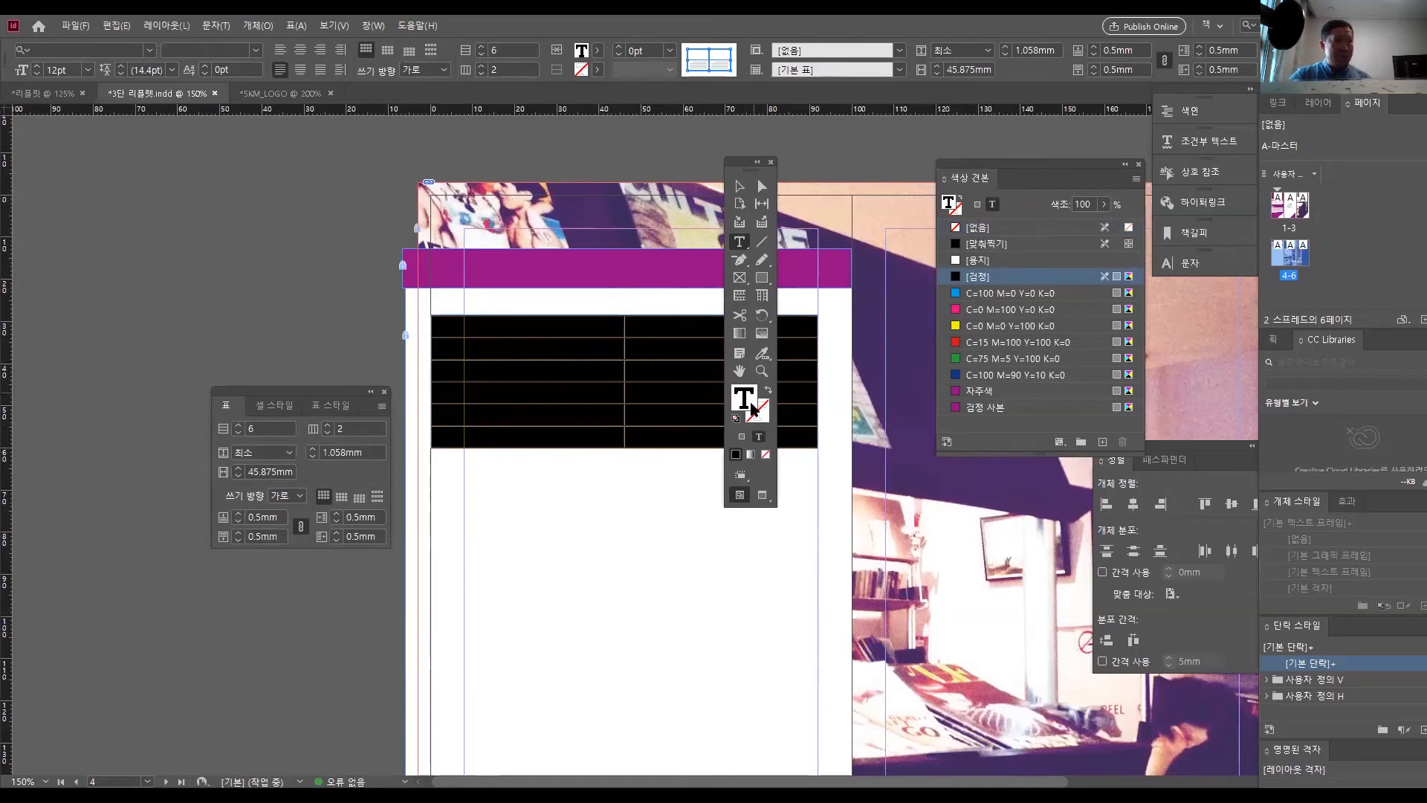
pyautogui.moveTo(743, 164); pyautogui.dragTo(216, 205)
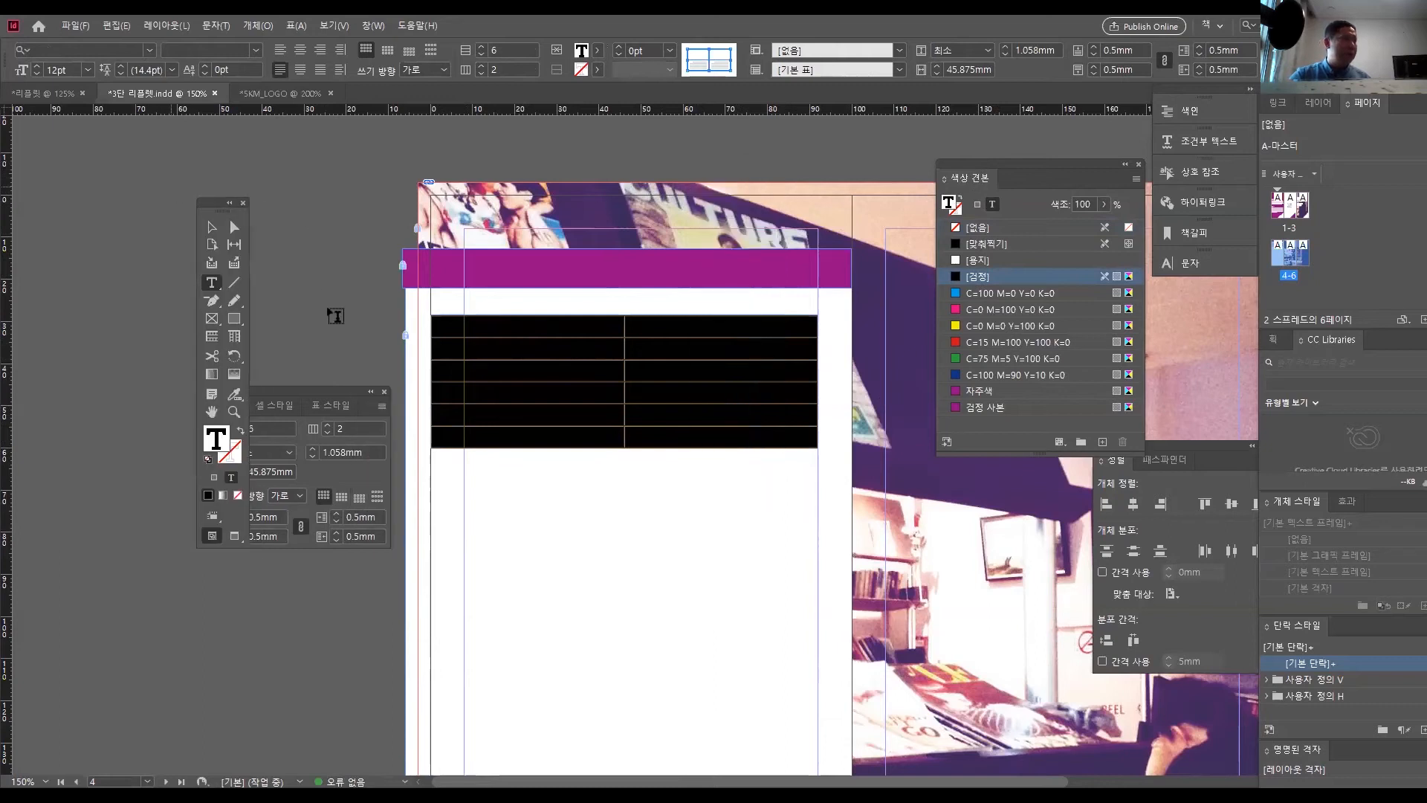
pyautogui.click(434, 333)
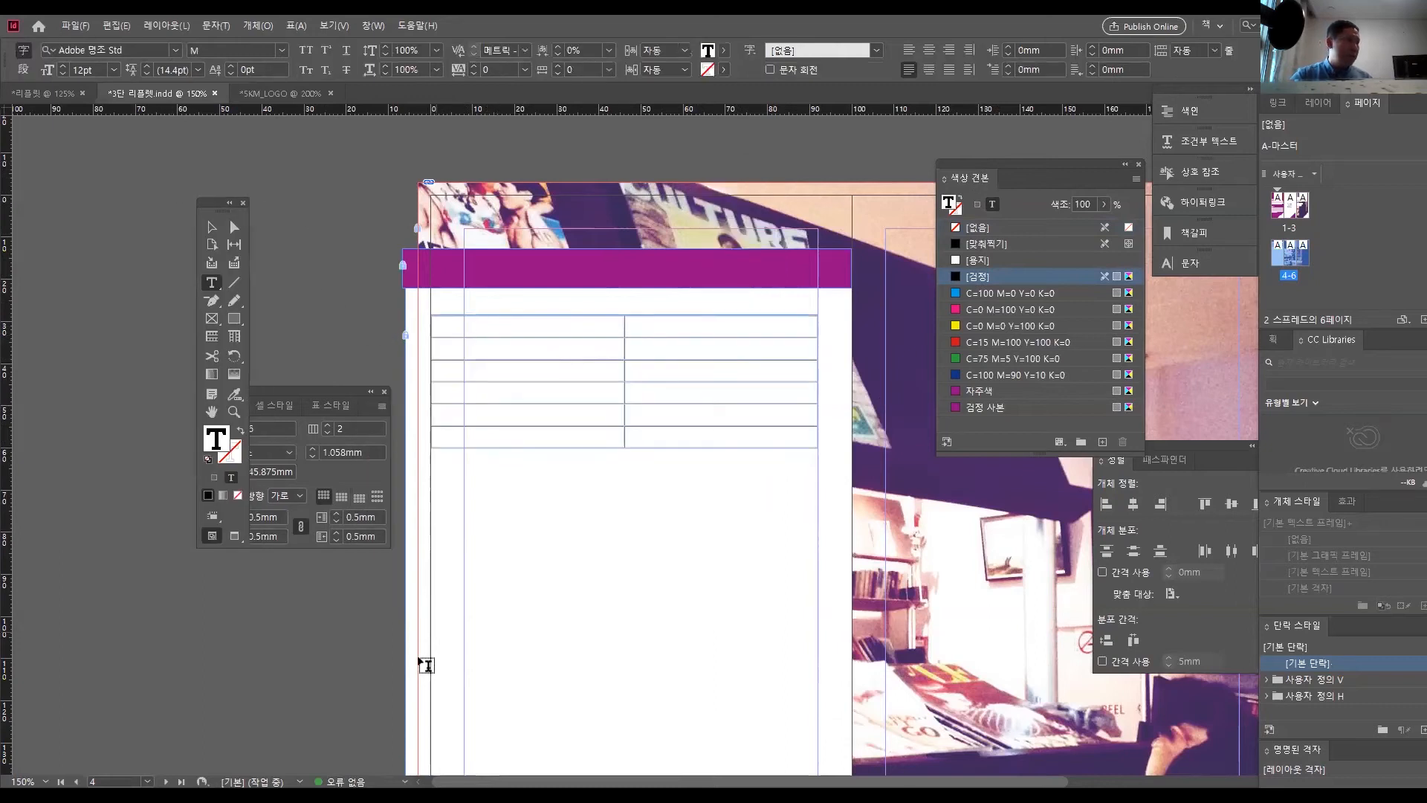
pyautogui.write('잡지')
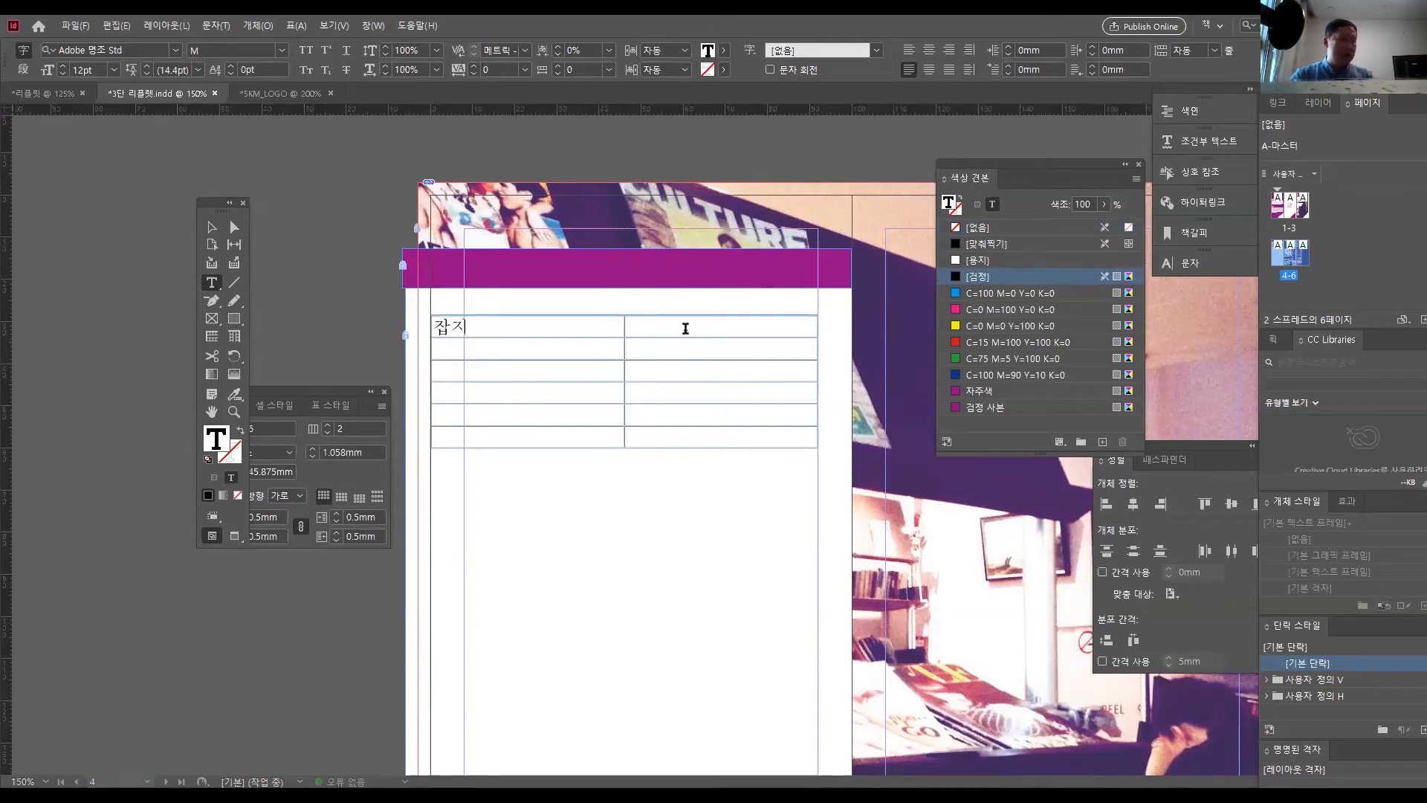
pyautogui.click(685, 328)
pyautogui.write('잡지')
pyautogui.hotkey('ctrl', 'z')
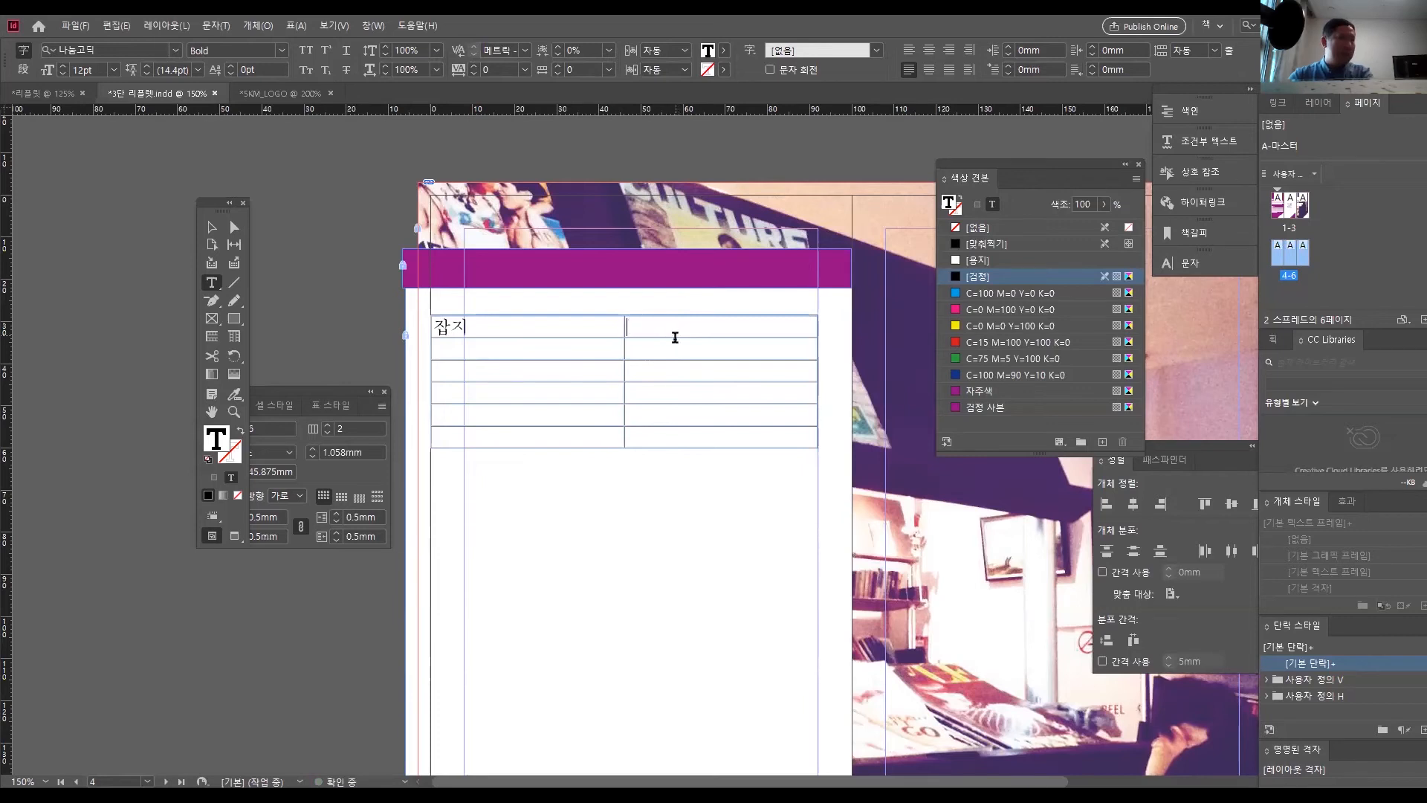
pyautogui.click(712, 547)
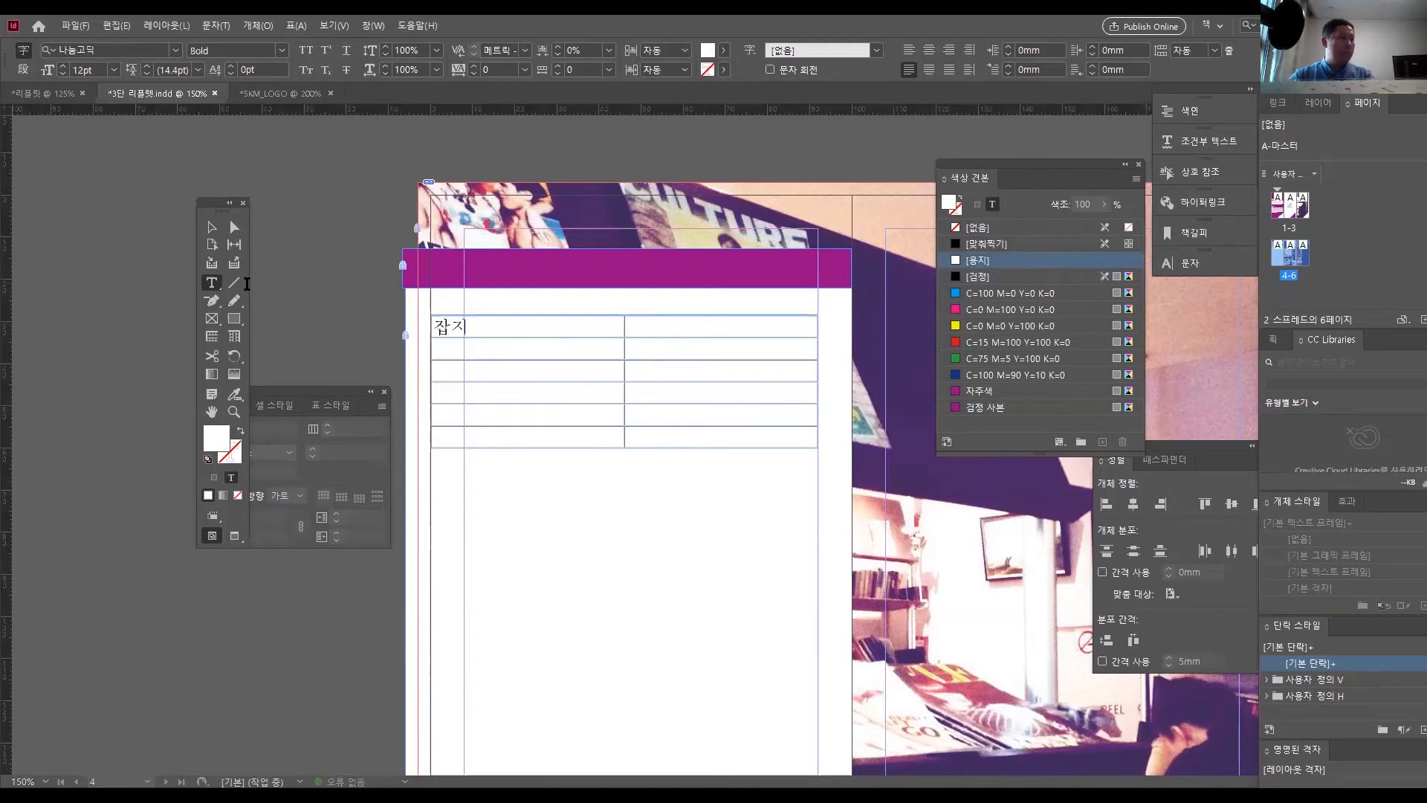
pyautogui.click(679, 325)
pyautogui.write('보편적인 여행잡지, 록셔리, 영화잡지 아노, 그랜드 매거진 할, AQM, 쏘스, 가변크기, The kook, 월간 잉여, AVEC, 싱글레어, SOME, LINE, 미성문')
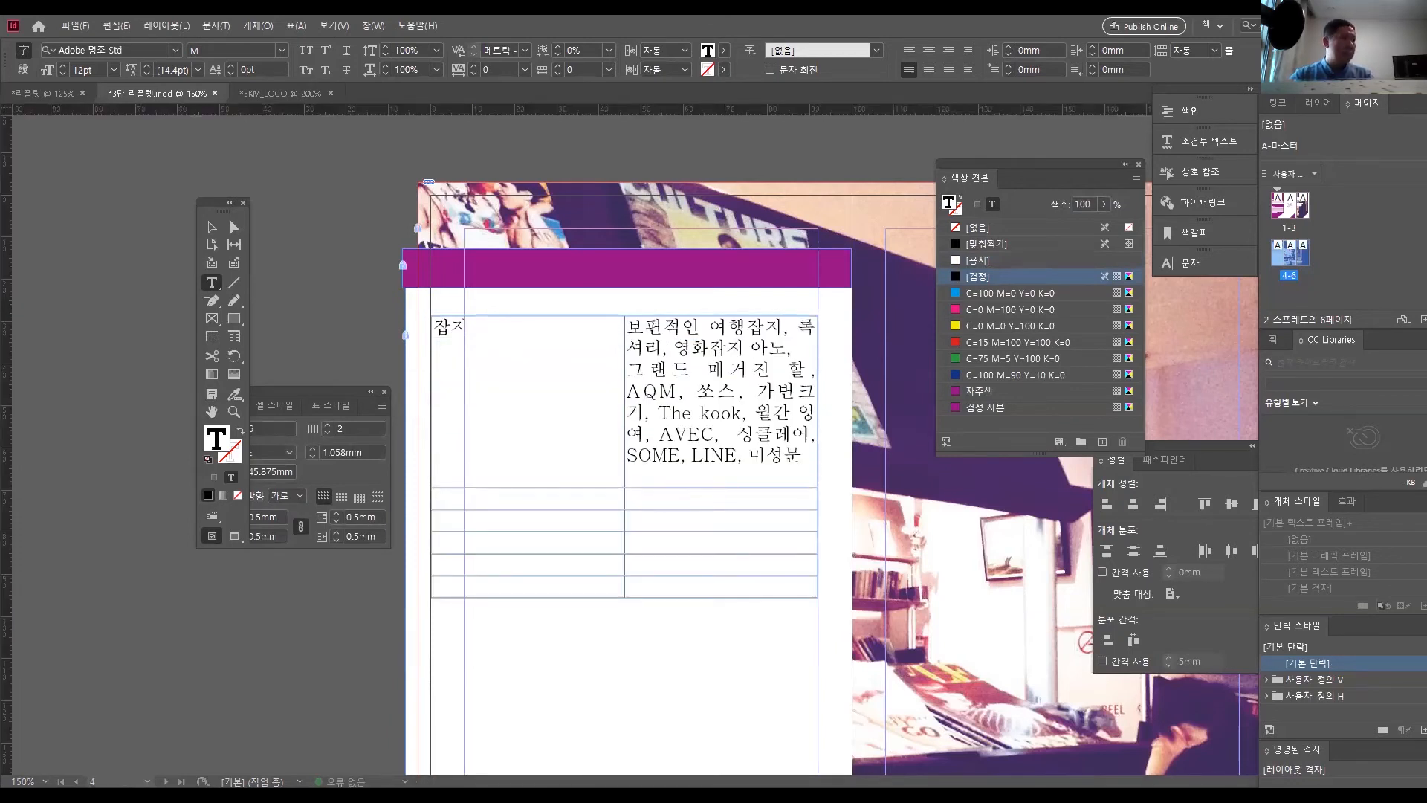
# - Fill the second row with 시 and 새드 페이퍼, 세컨드 페이즈, 너업시, 눈물이 마르면 화분 하나를 사요, 시다발, POPOPO, 남기면 쓰레기, 고서점, 꽃 같은 세상
pyautogui.click(471, 500)
pyautogui.write('시')
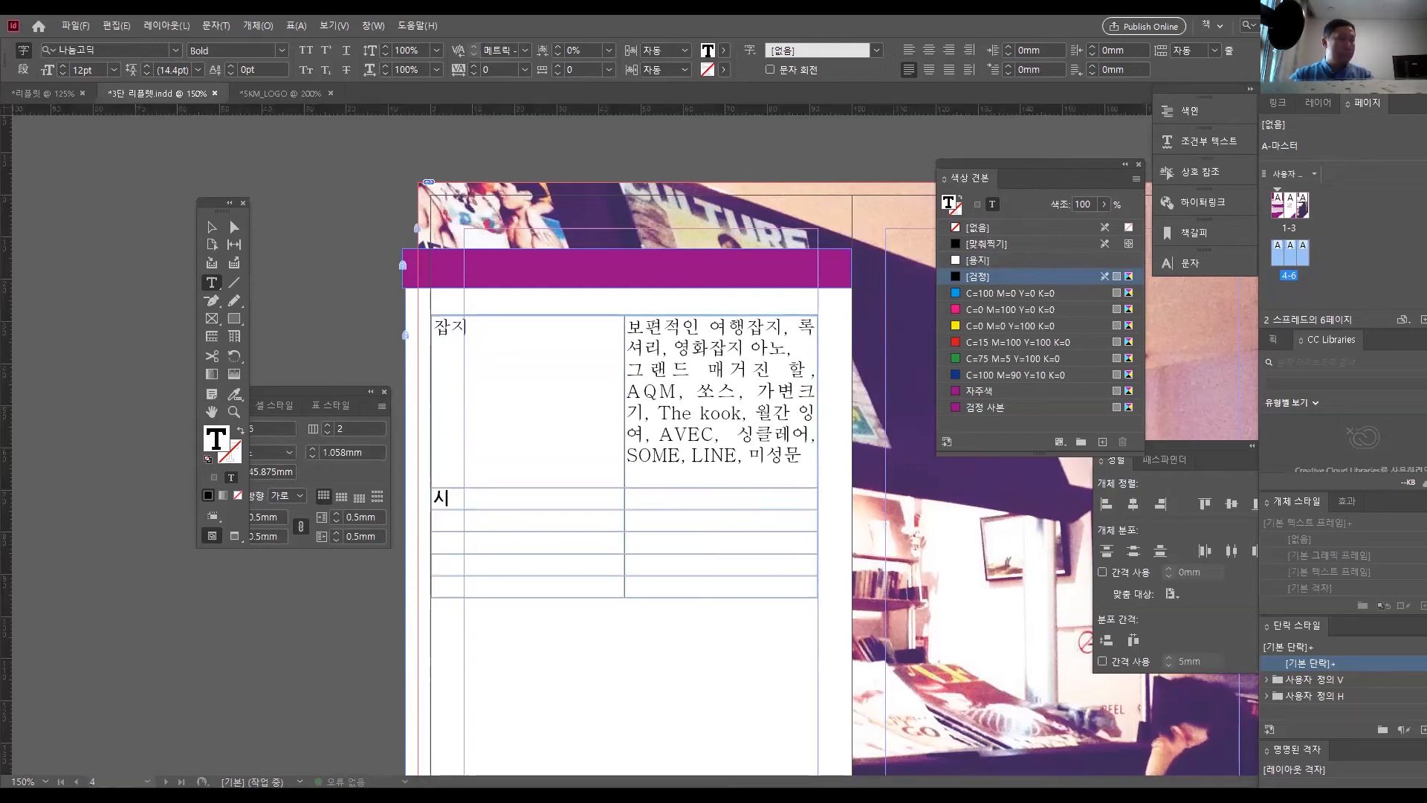
pyautogui.click(676, 500)
pyautogui.write('새드 페이퍼, 세컨드 페이즈, 너업시, 눈물이 마르면 화분 하나를 사요, 시다발, POPOPO, 남기면 쓰레기, 고서점, 꽃 같은 세상')
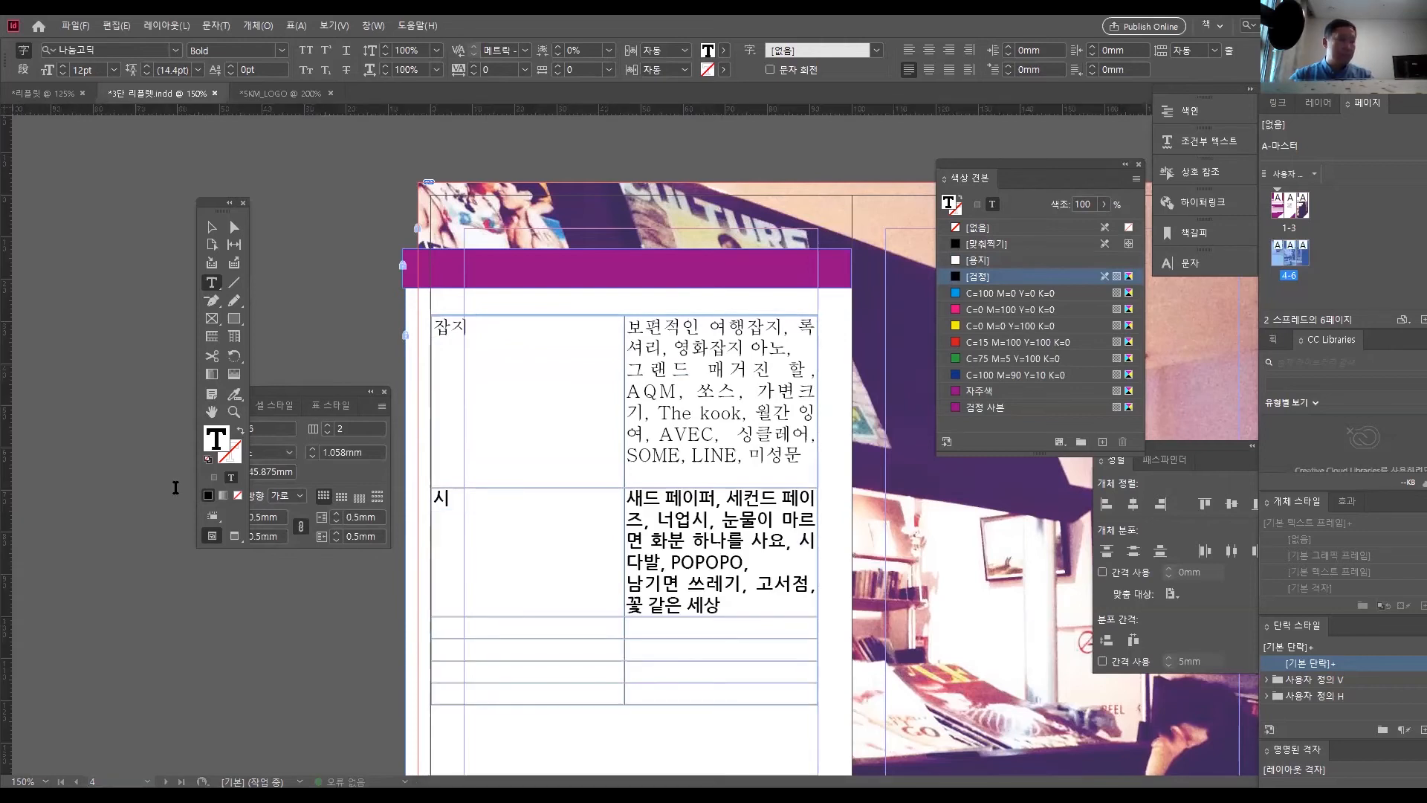
# - Fill the third row with 에세이 and 제주의 작은 작업실, ANSAN, 일상채집, 기타는 왜 들고다녀?, 9여친 2집, 당신의 출산이 편하기를 바랍니다
pyautogui.click(488, 623)
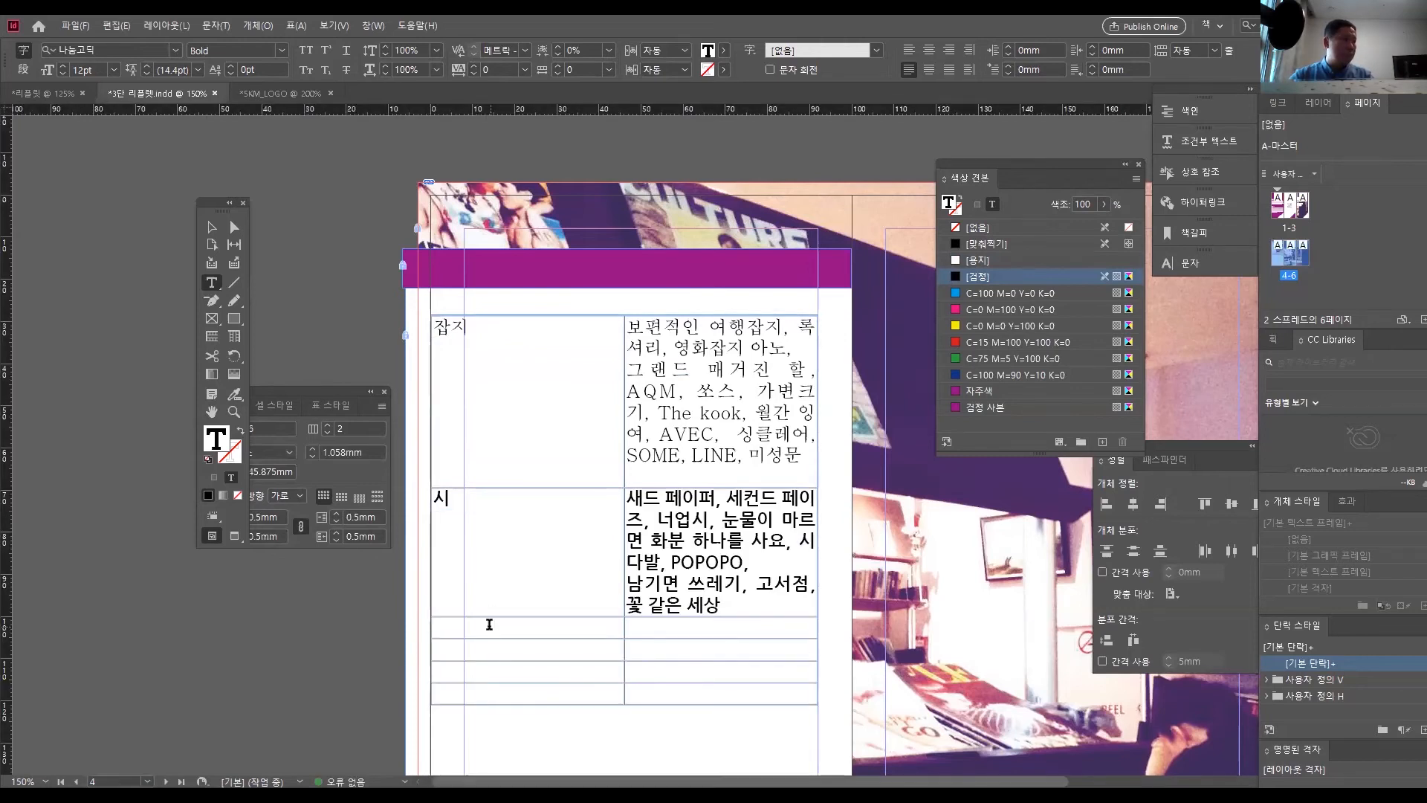
pyautogui.write('에세이')
pyautogui.hotkey('alt', 'Tab')
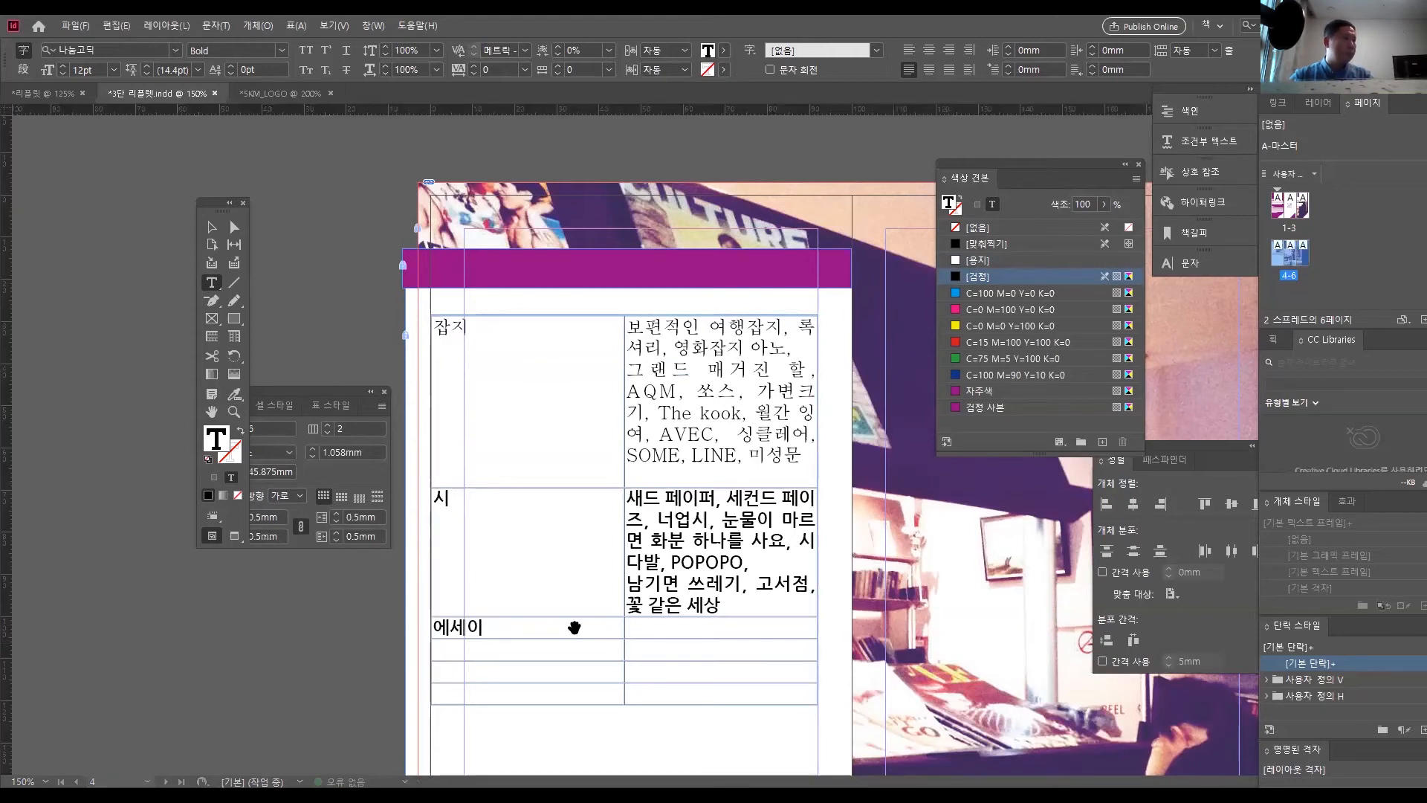
pyautogui.hotkey('alt', 'Tab')
pyautogui.click(674, 626)
pyautogui.write('제주의 작은 작업실, ANSAN, 일상채집, 기타는 왜 들고다녀?, 9여친2집, 당신의 출산이 편하기를 바랍니다.')
# - Fill the fourth row with 사진집 and 둘째심보, 계절과 계절 사이, Pool of Light, Flow, LABAS, Conoce espana, DATE, 쿠르드 여행자, 삶의 자리
pyautogui.scroll(-3, 673, 627)
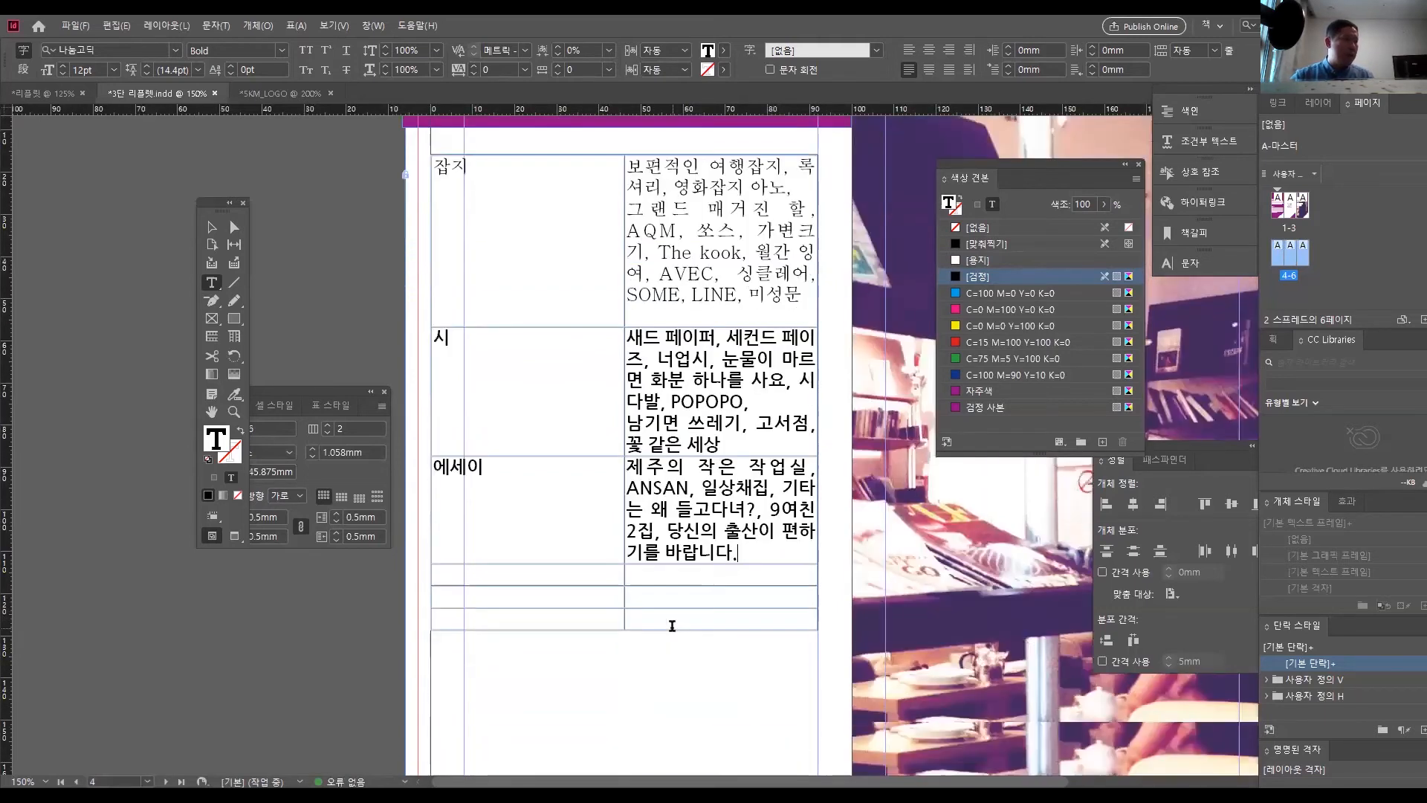
pyautogui.click(211, 226)
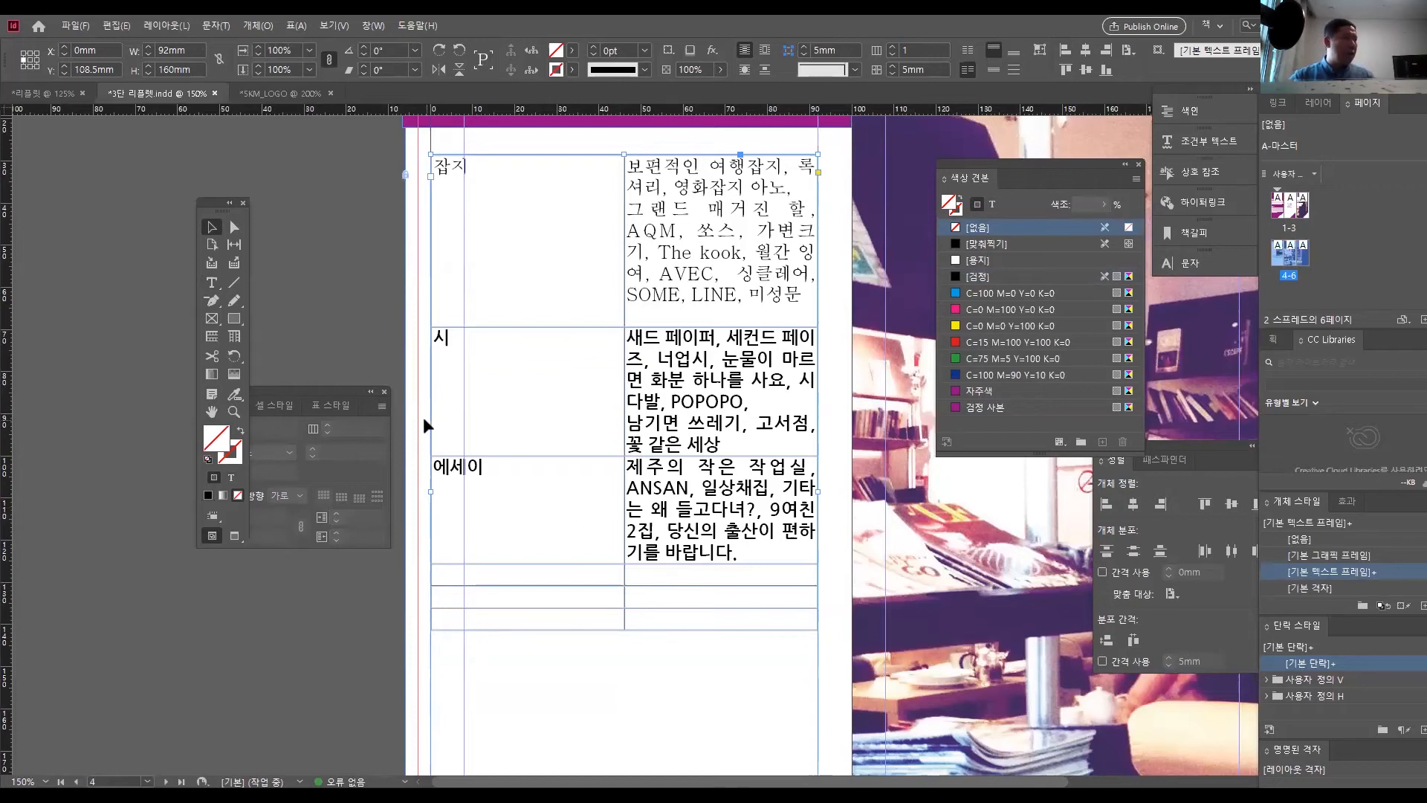
pyautogui.moveTo(214, 212); pyautogui.dragTo(98, 216)
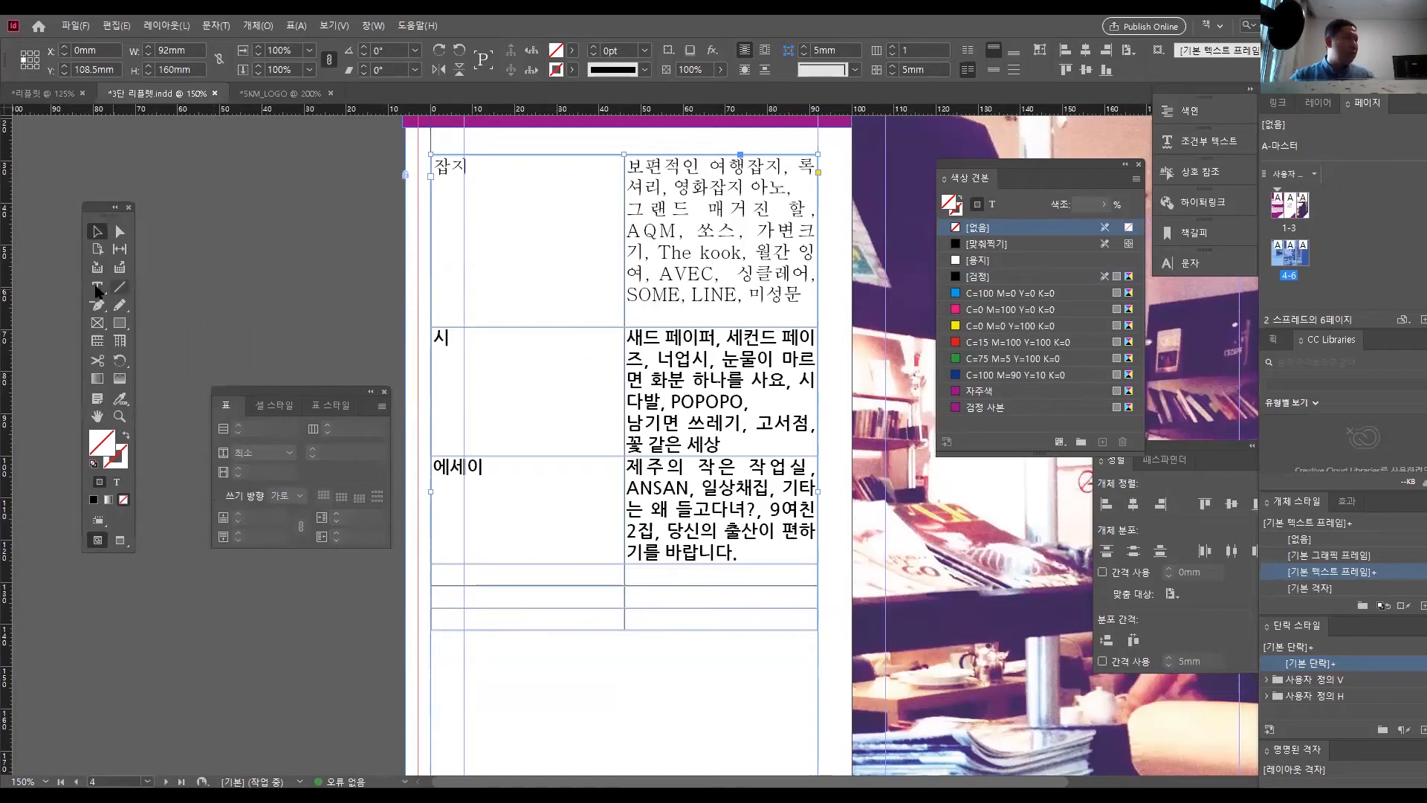
pyautogui.click(98, 287)
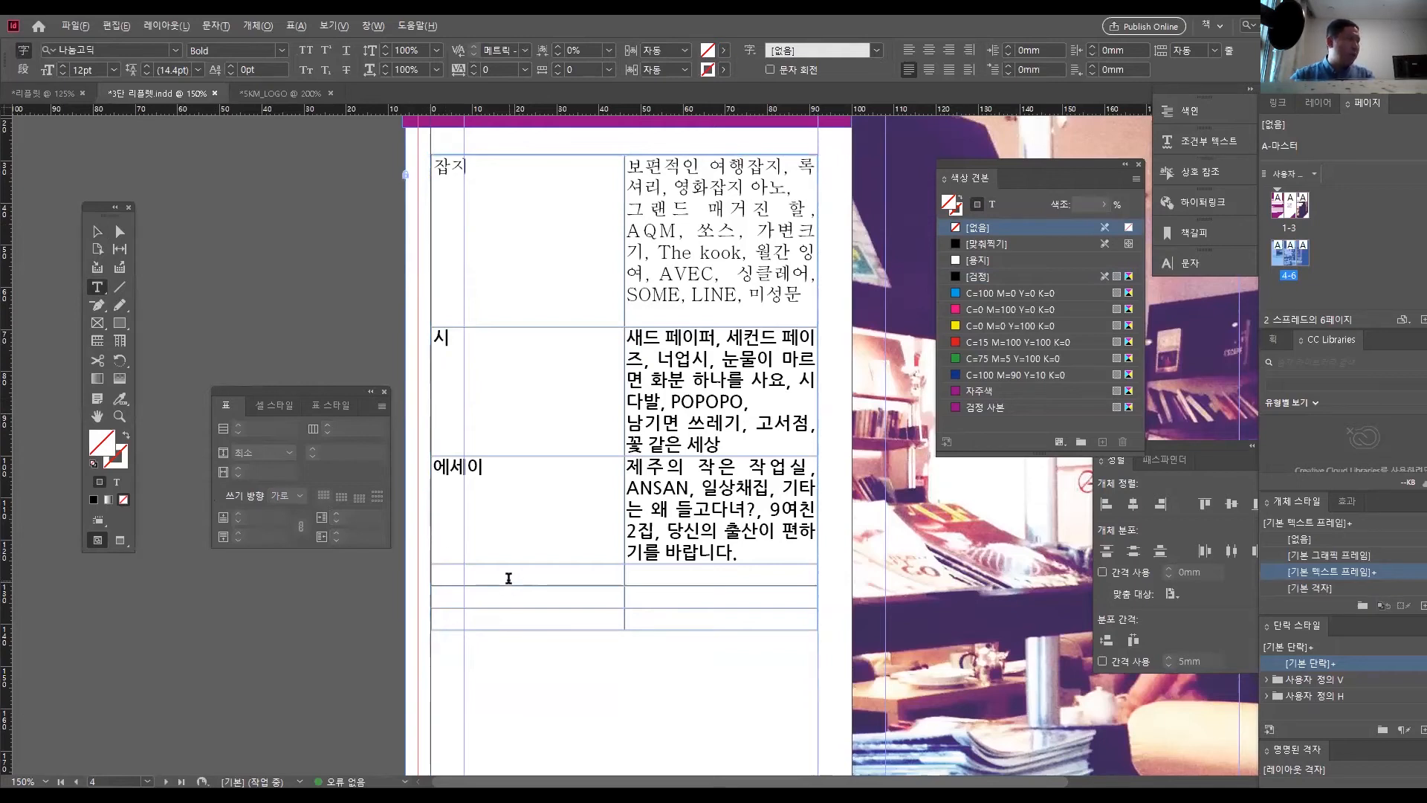
pyautogui.click(508, 578)
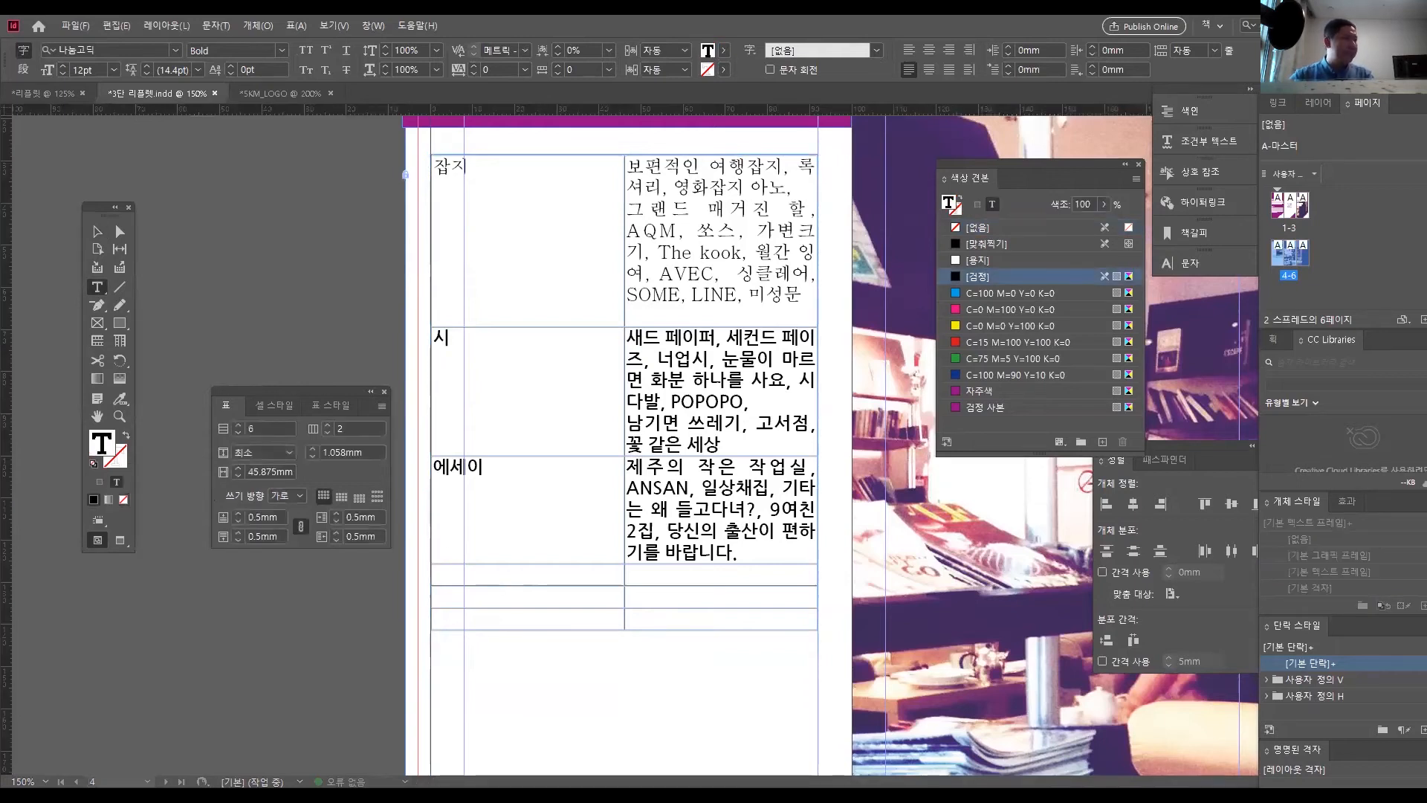
pyautogui.write('사진집')
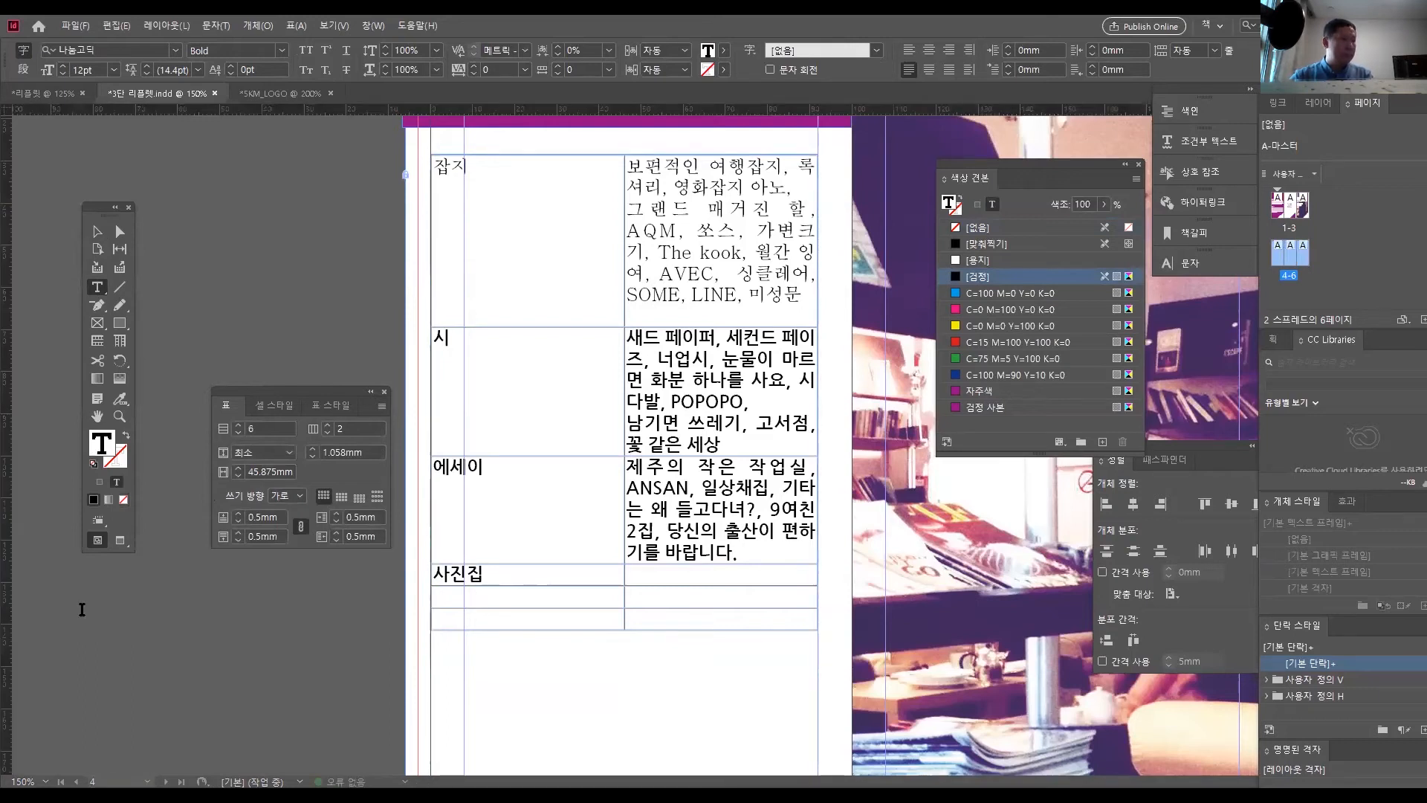
pyautogui.click(704, 584)
pyautogui.write('둘째심보, 계절과 계절 사이, Pool of Light, Flow, LABAS, Conoce espana, DATE, 쿠르드 여행자, 삶의 자리')
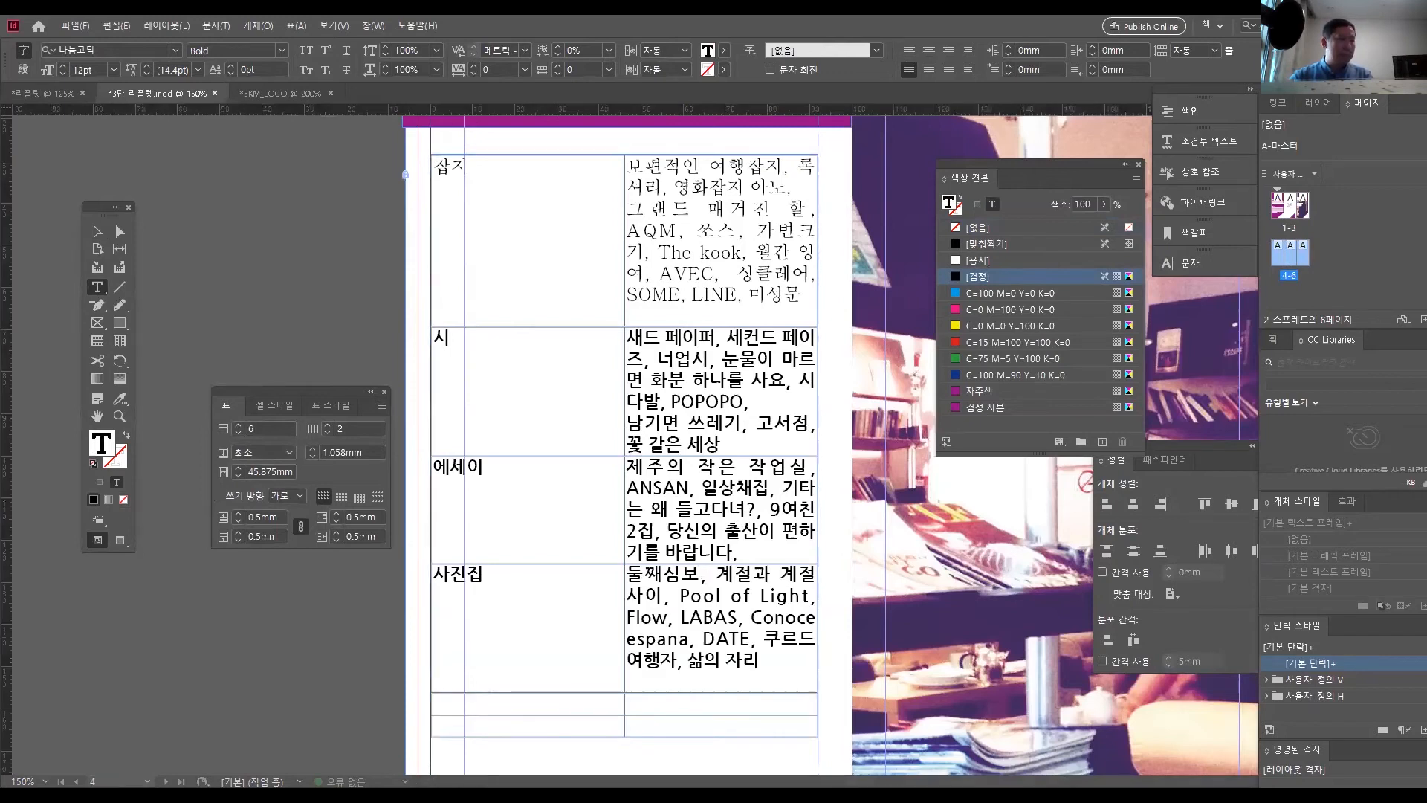
# - Fill the fifth row with 여행집 and 여행, 그 순간의 기록1~3, EGYPT TROUBLER, 마주치다, osanpo 1~7
pyautogui.click(481, 703)
pyautogui.write('여행집')
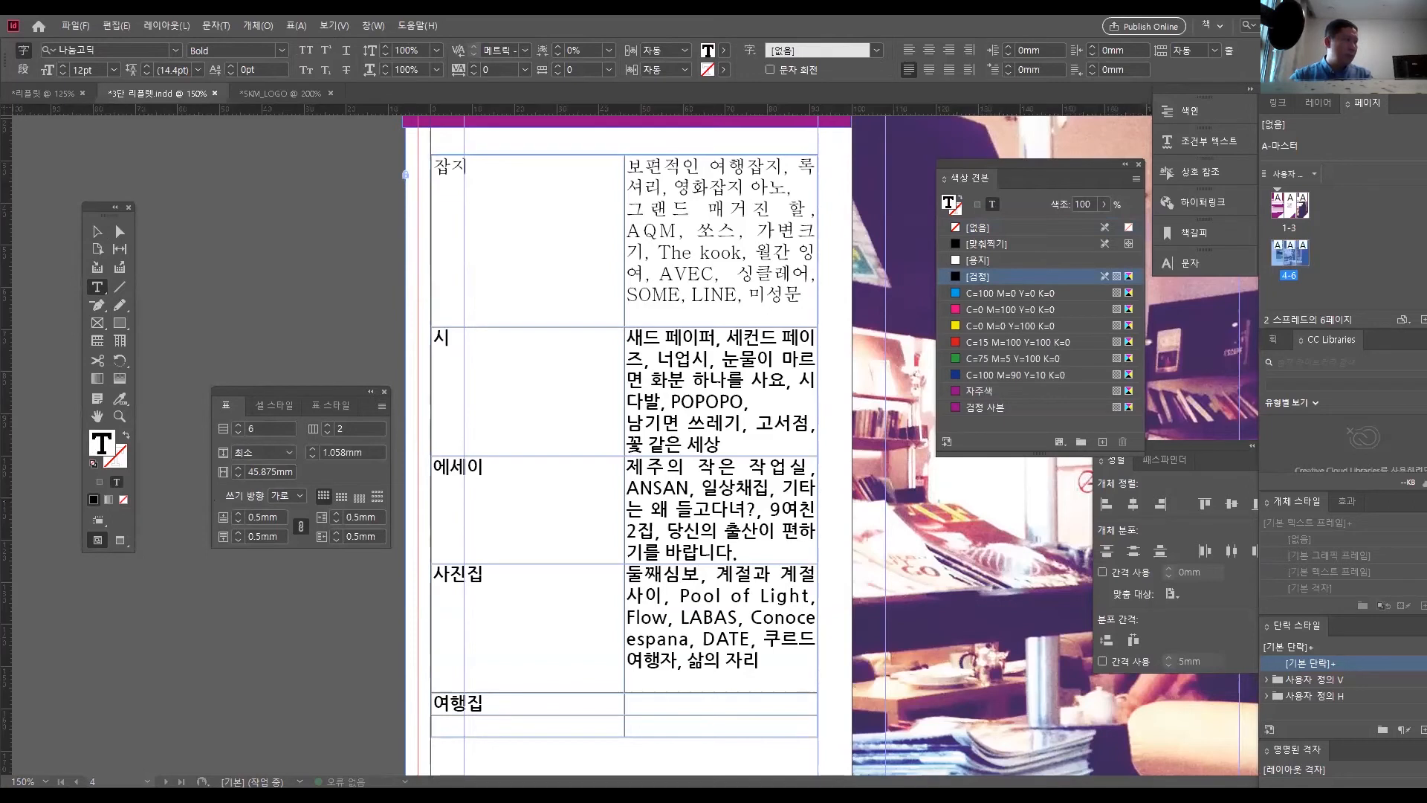
pyautogui.click(666, 705)
pyautogui.write('여행, 그 순간의 기록 1~3, EGYPT TROUBLER, 마주치다, osanpo 1~7')
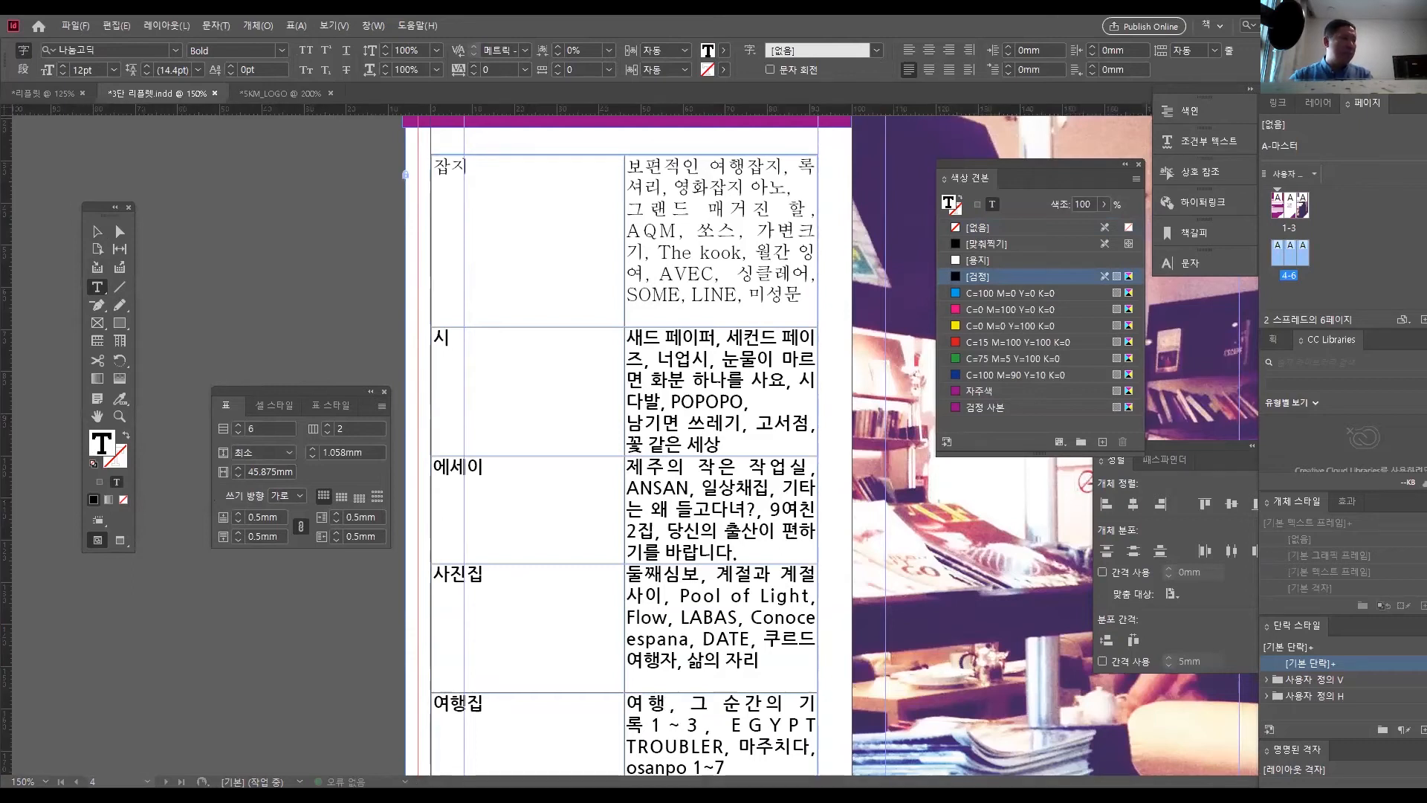
# - Enter 만화 in the first cell of the last row and paste the comic titles into the cell beside it
pyautogui.scroll(-3, 504, 634)
pyautogui.click(506, 634)
pyautogui.write('만화')
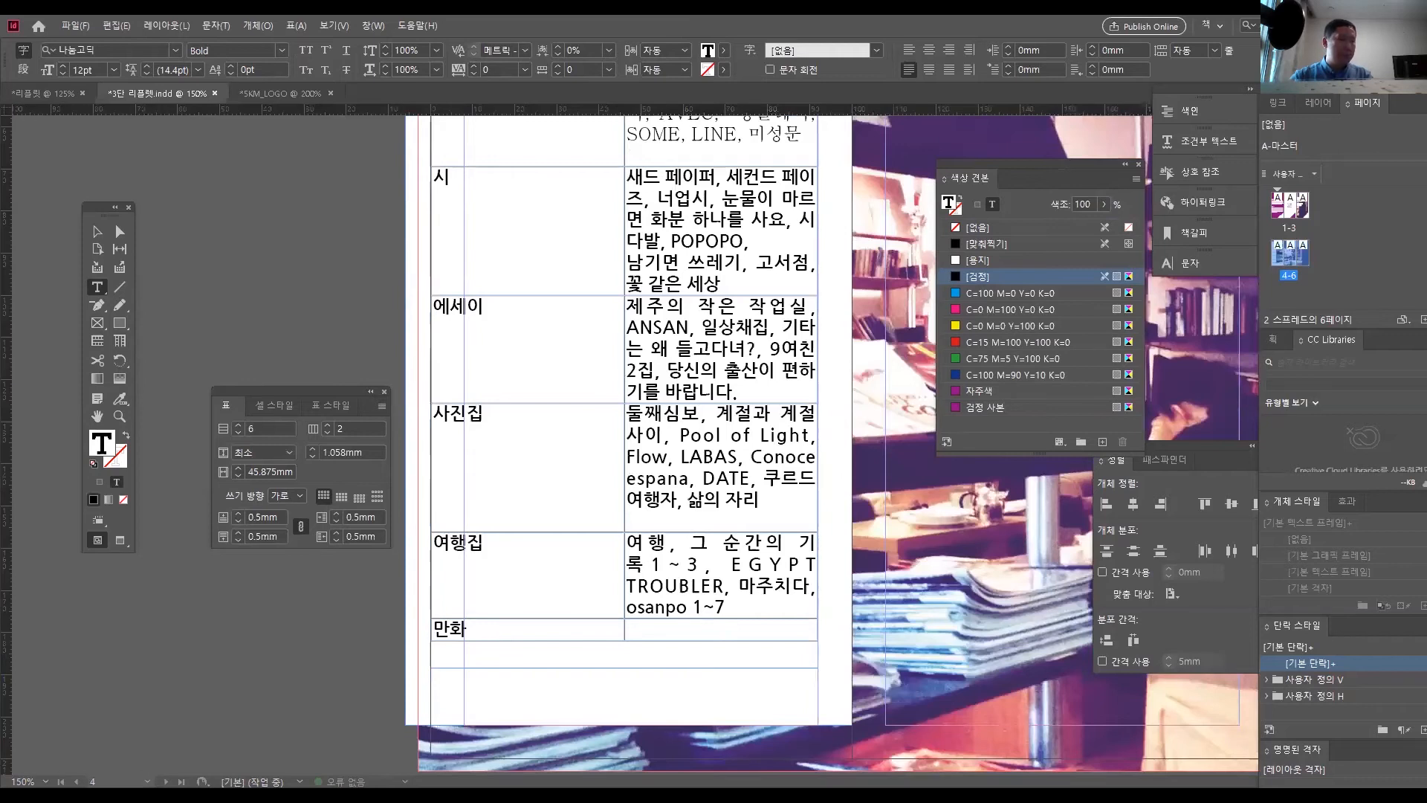
pyautogui.click(656, 634)
pyautogui.hotkey('ctrl', 'v')
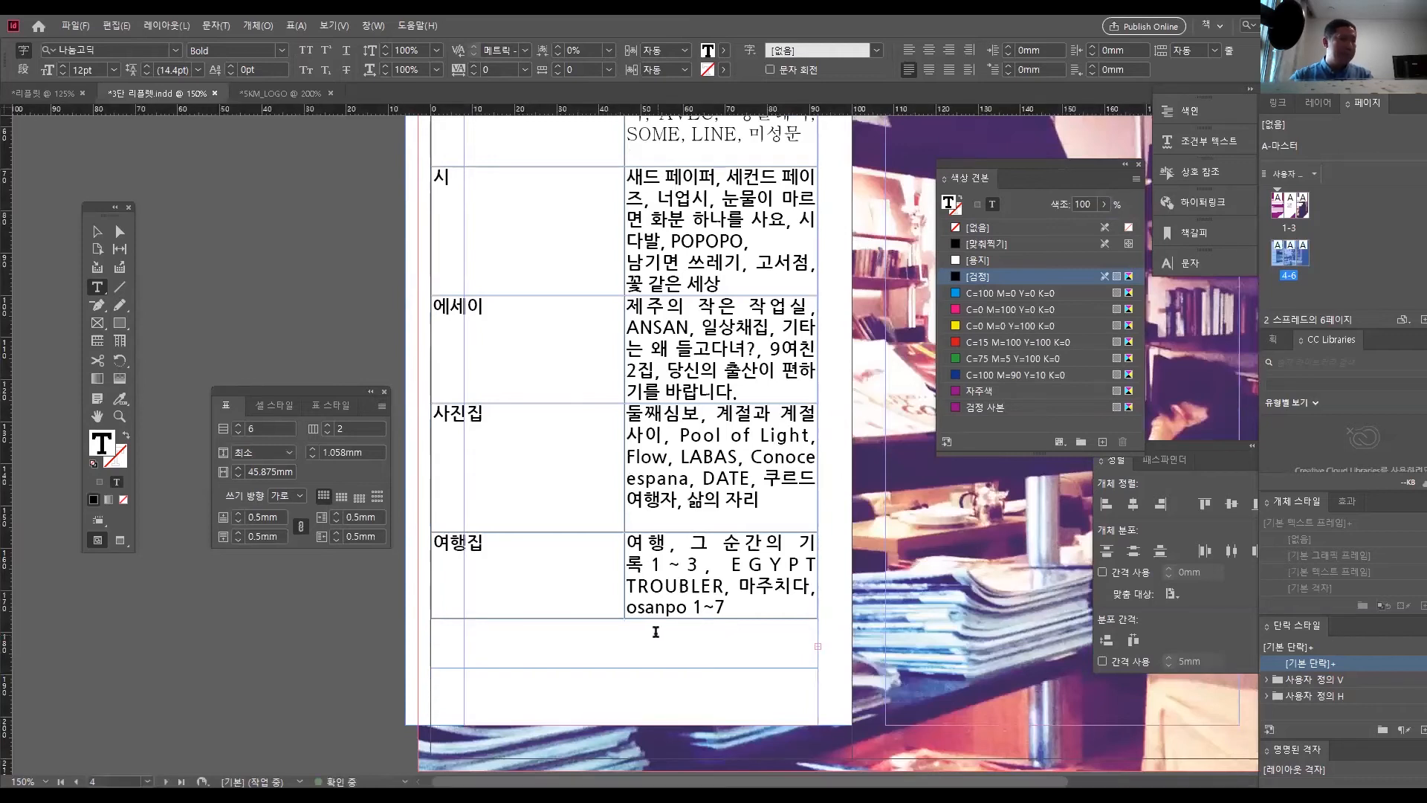
# - Examine the text formatting of the finished book-list table in the 리플렛 document, and return to the 3단 리플렛 document
pyautogui.click(97, 231)
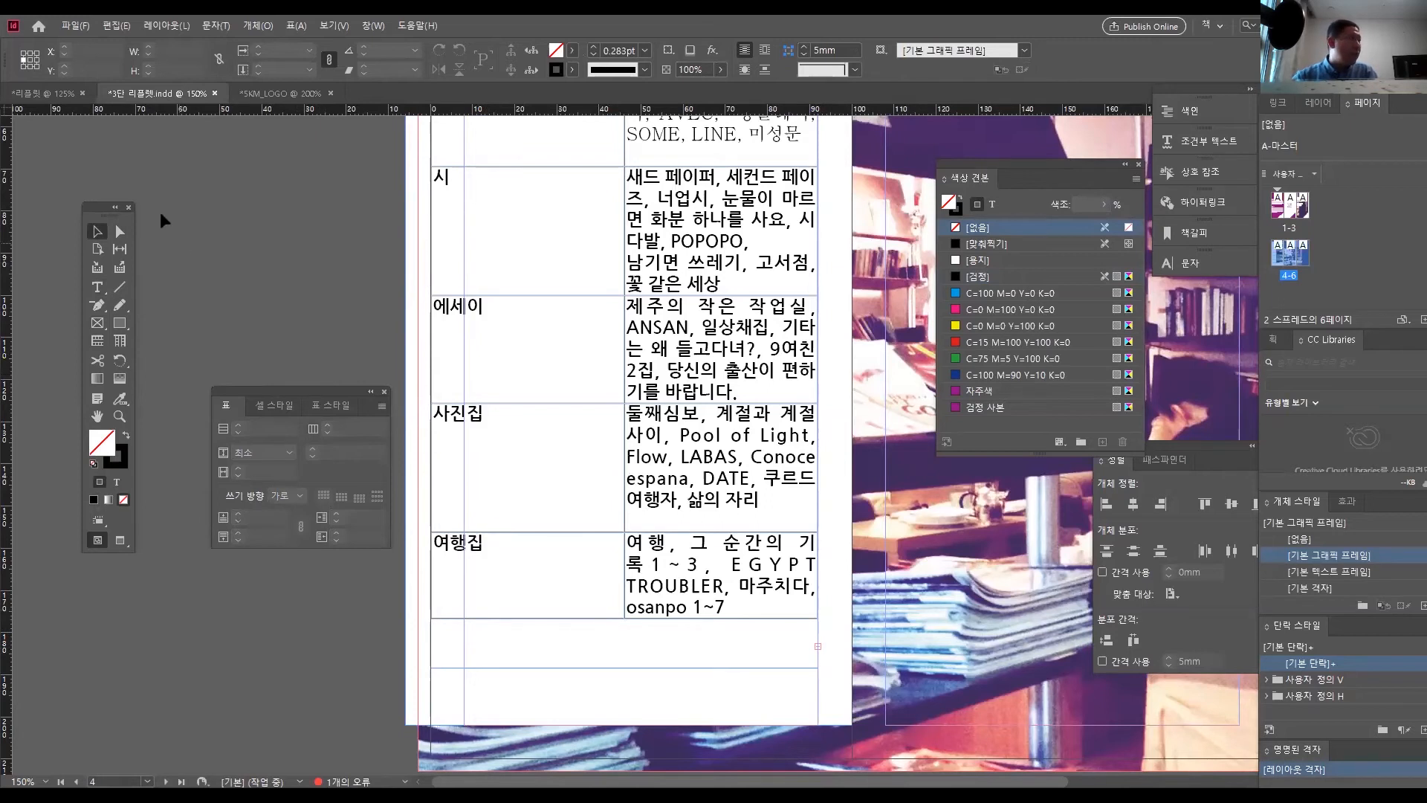
pyautogui.hotkey('ctrl', 'Tab')
pyautogui.click(96, 287)
pyautogui.click(534, 266)
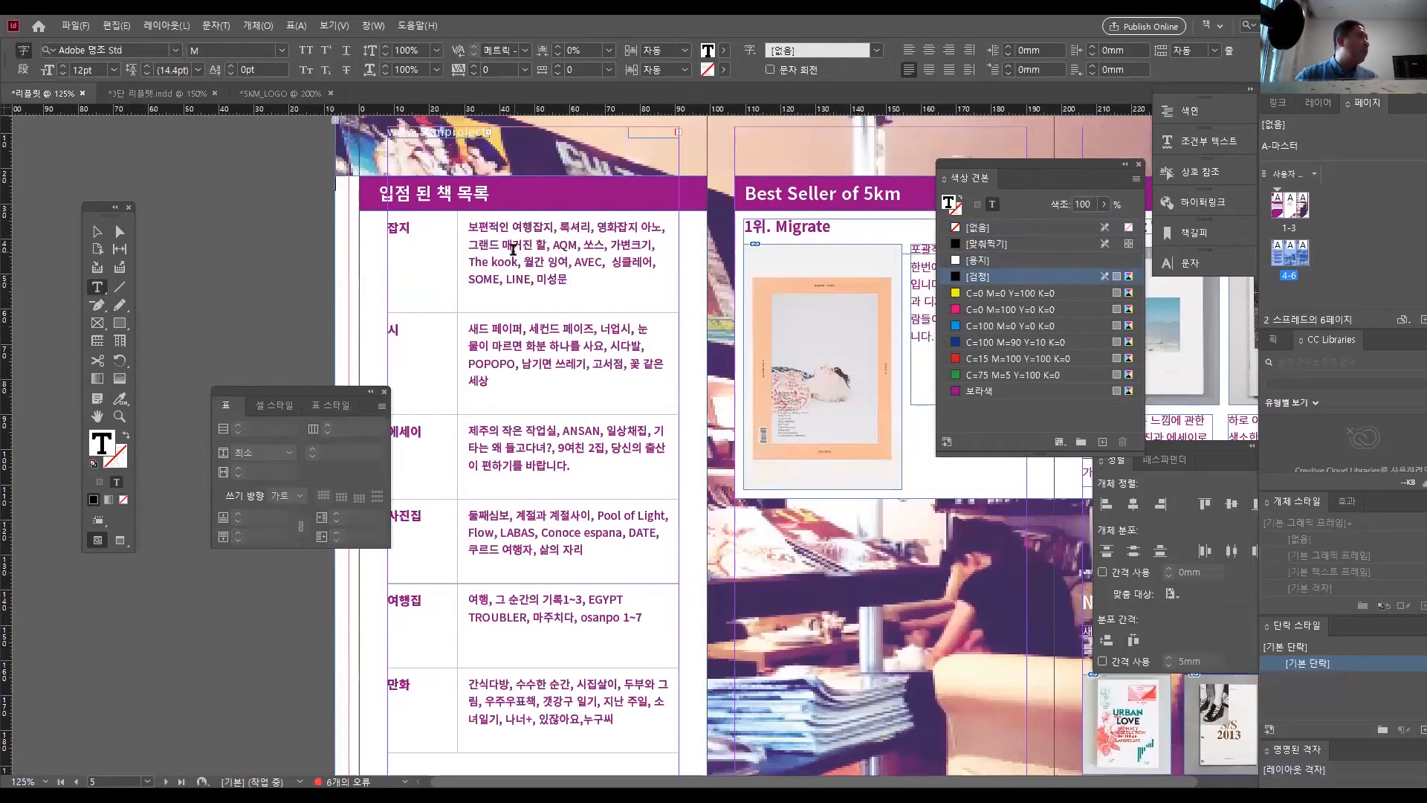
pyautogui.click(97, 231)
pyautogui.click(95, 289)
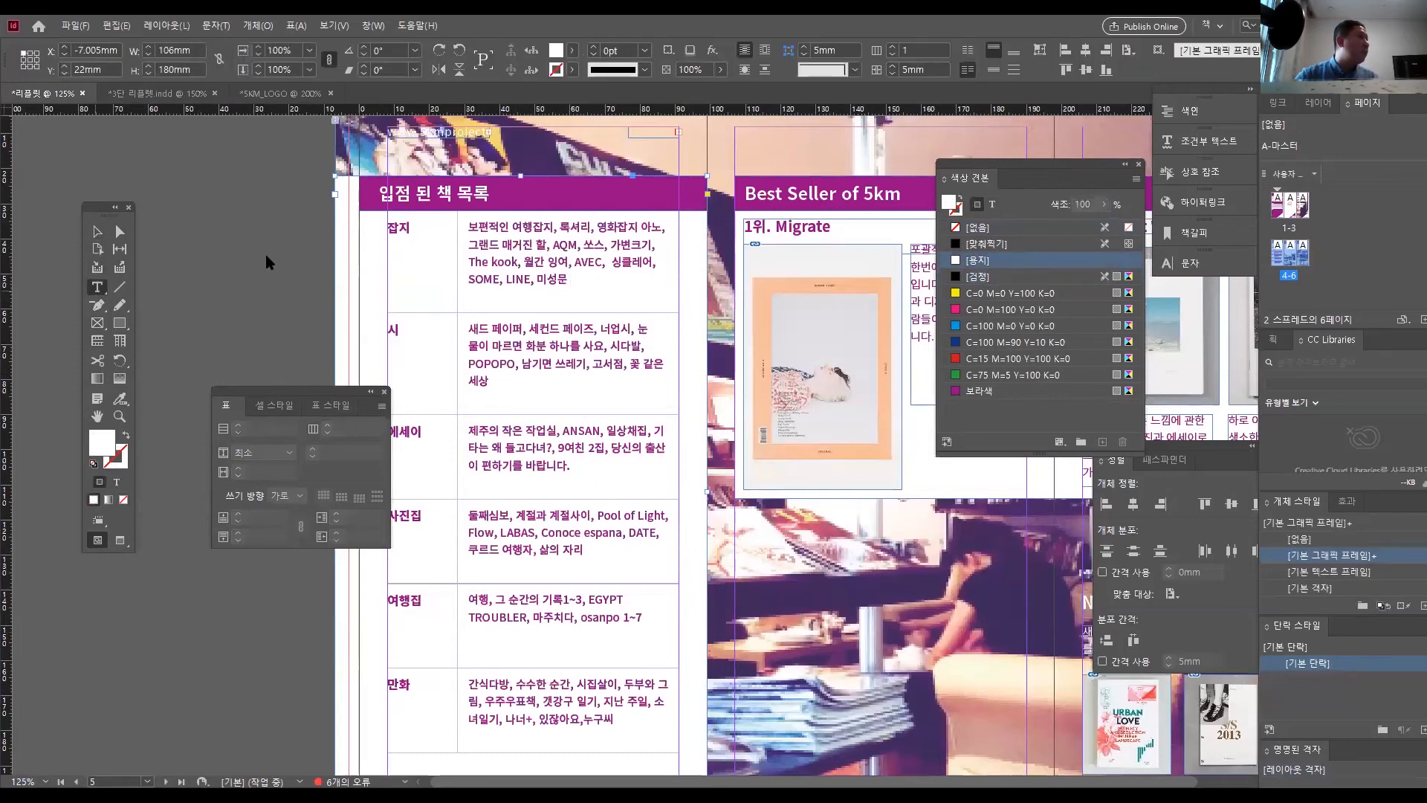
pyautogui.click(568, 278)
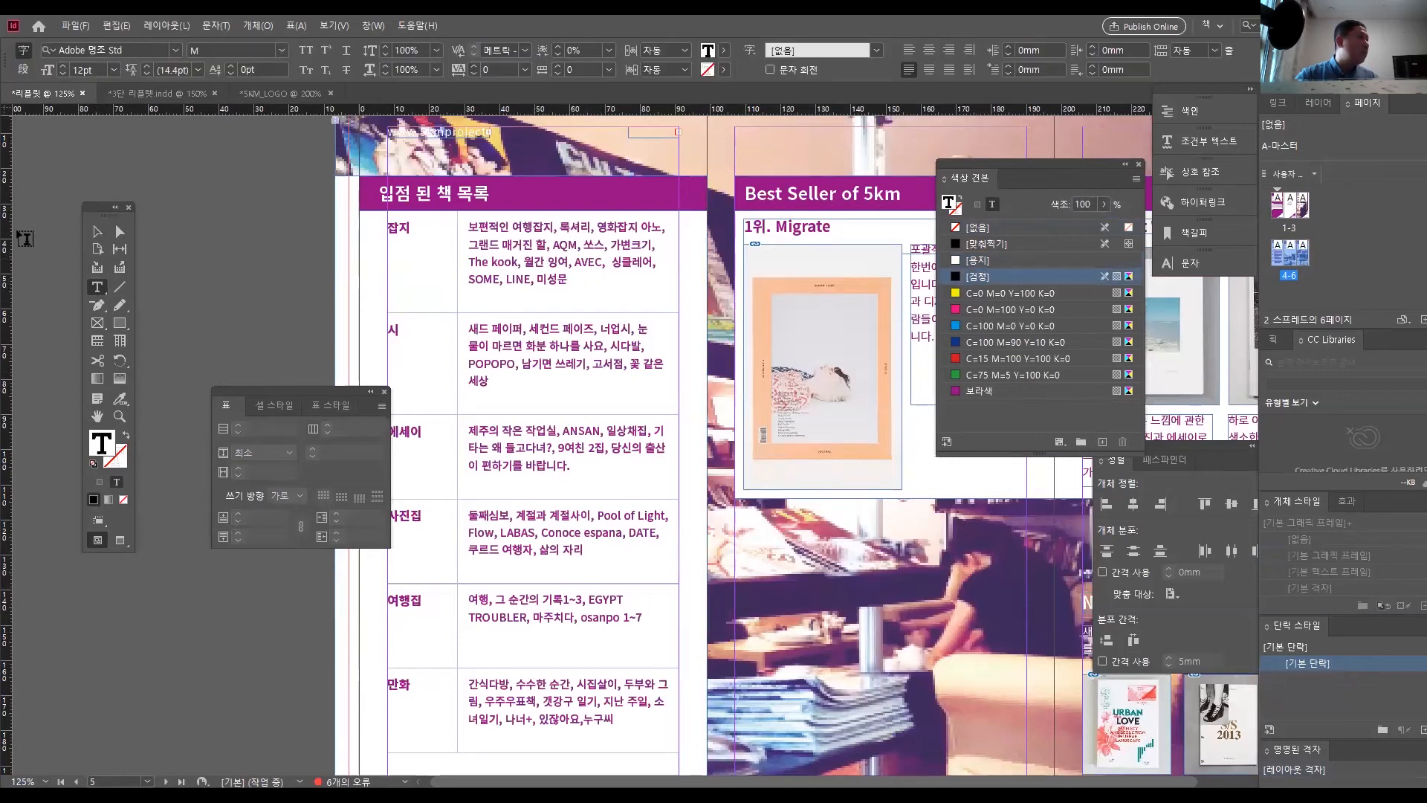
pyautogui.click(97, 231)
pyautogui.click(165, 97)
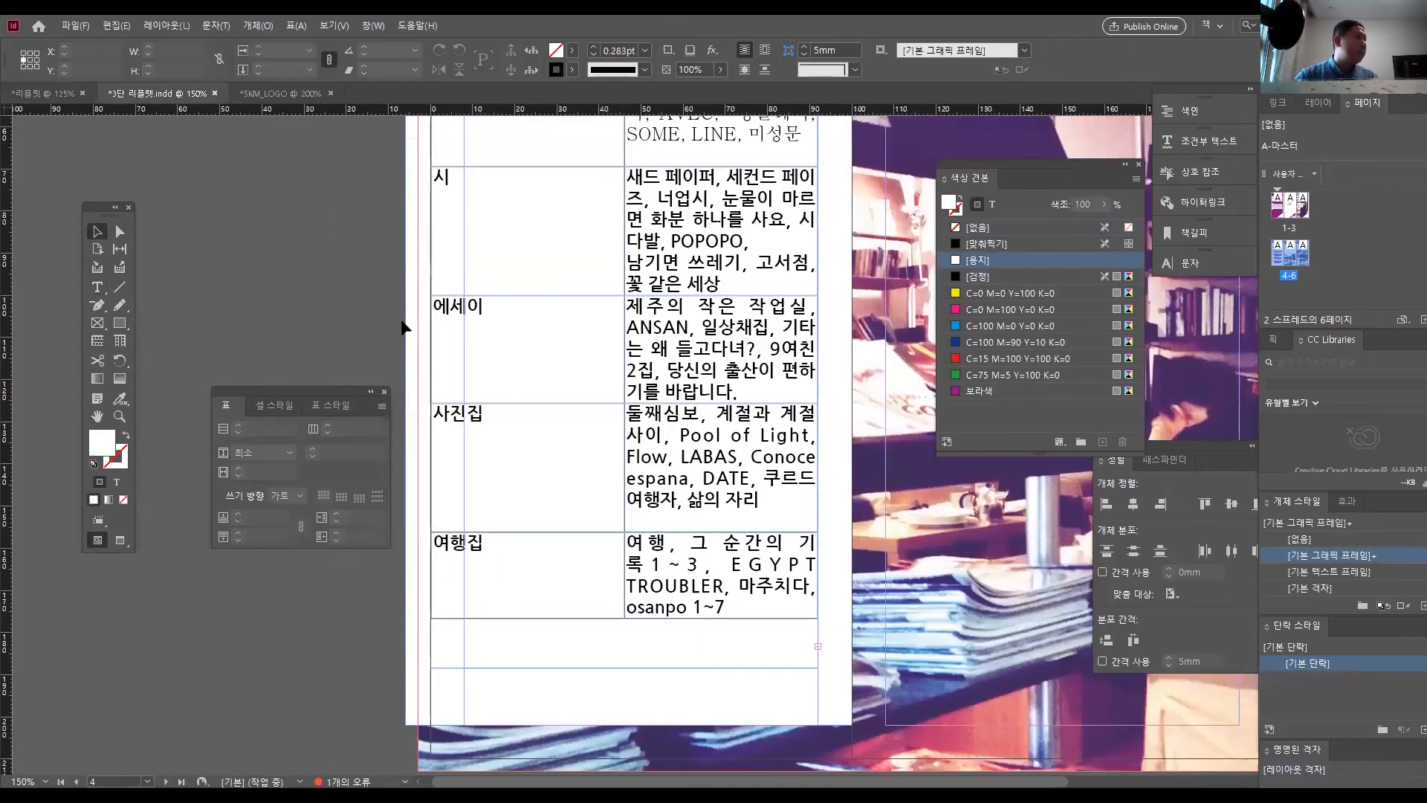
# - Select all cells of the book-list table, from the 잡지 row through the 만화 row
pyautogui.scroll(2, 728, 342)
pyautogui.keyDown('ctrl'); pyautogui.keyDown('alt'); pyautogui.click(592, 363); pyautogui.keyUp('alt'); pyautogui.keyUp('ctrl')
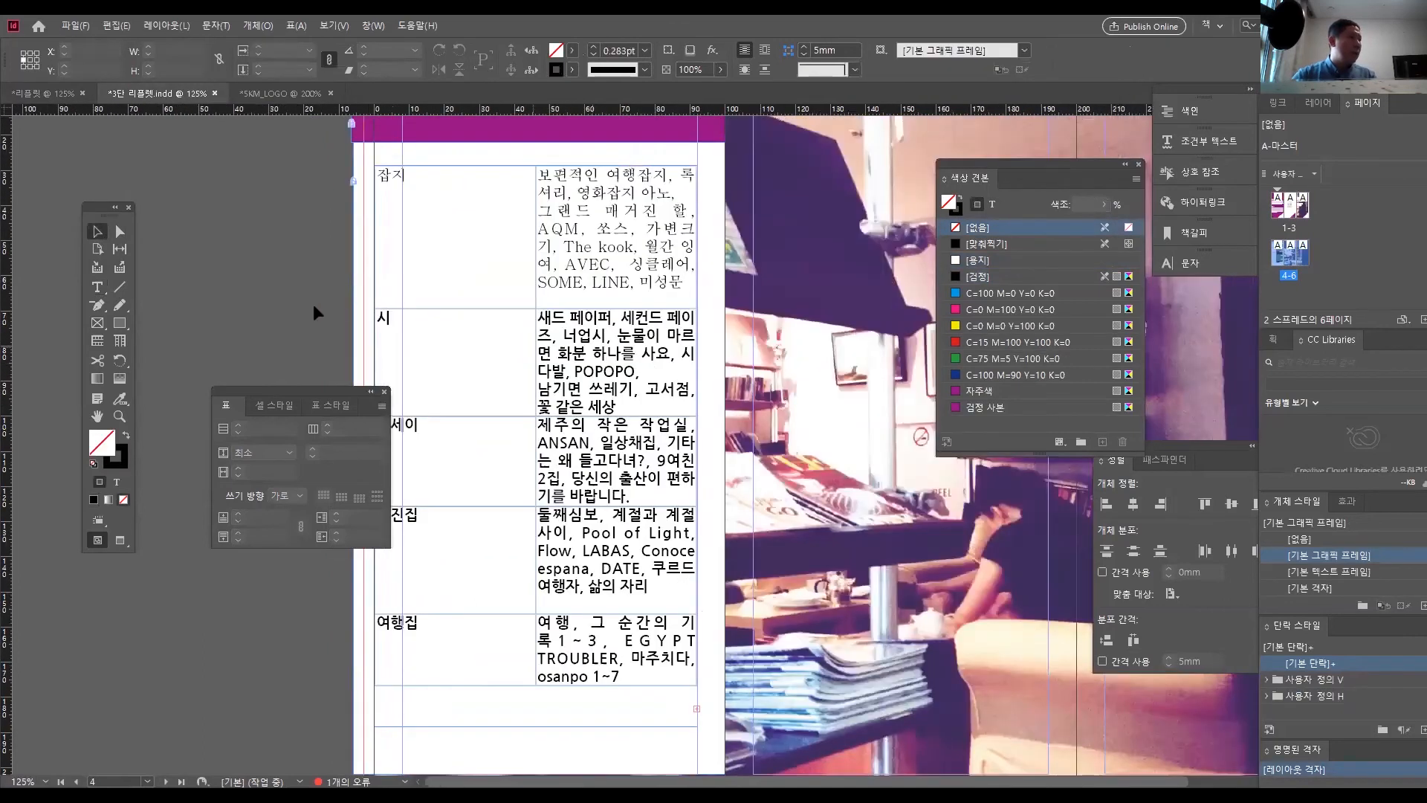
pyautogui.click(97, 287)
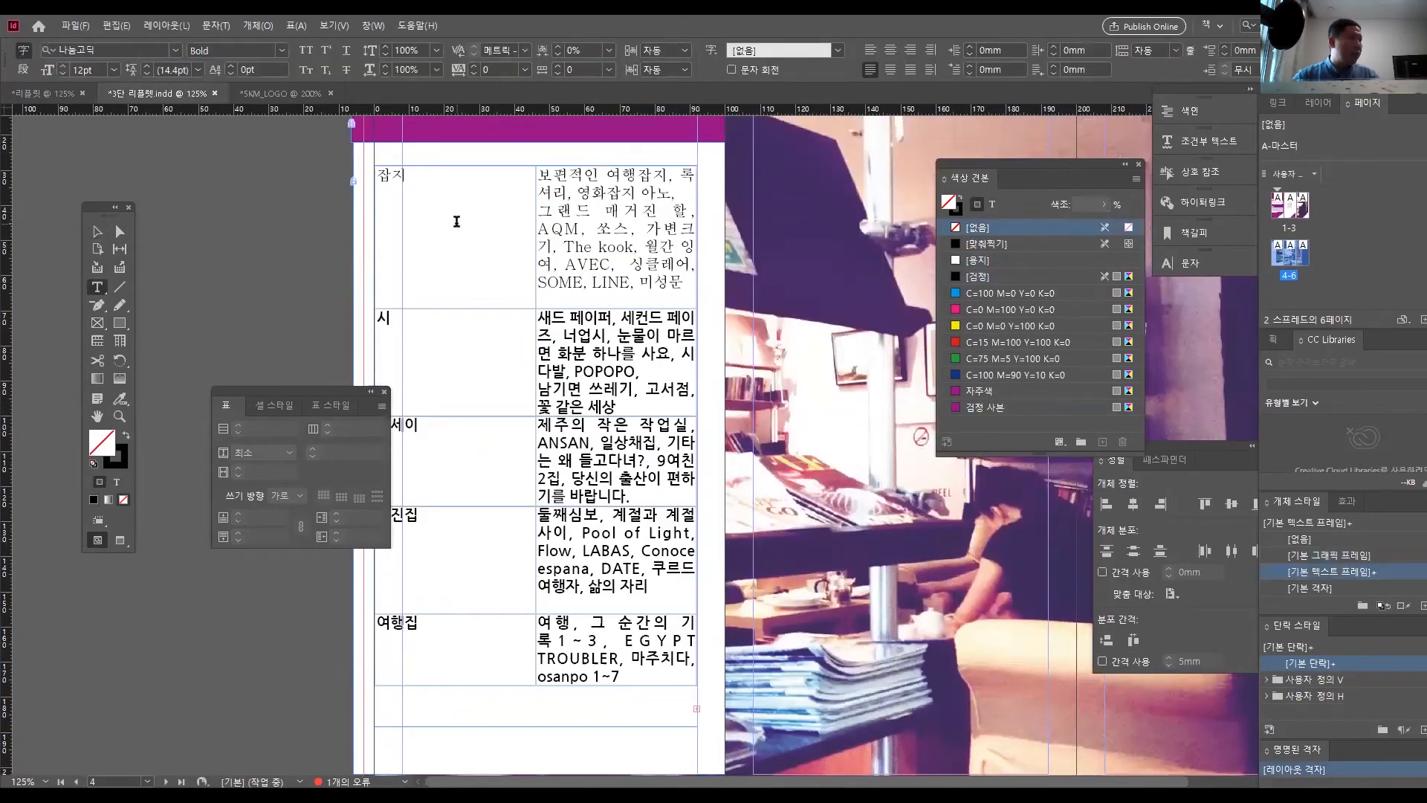
pyautogui.click(463, 225)
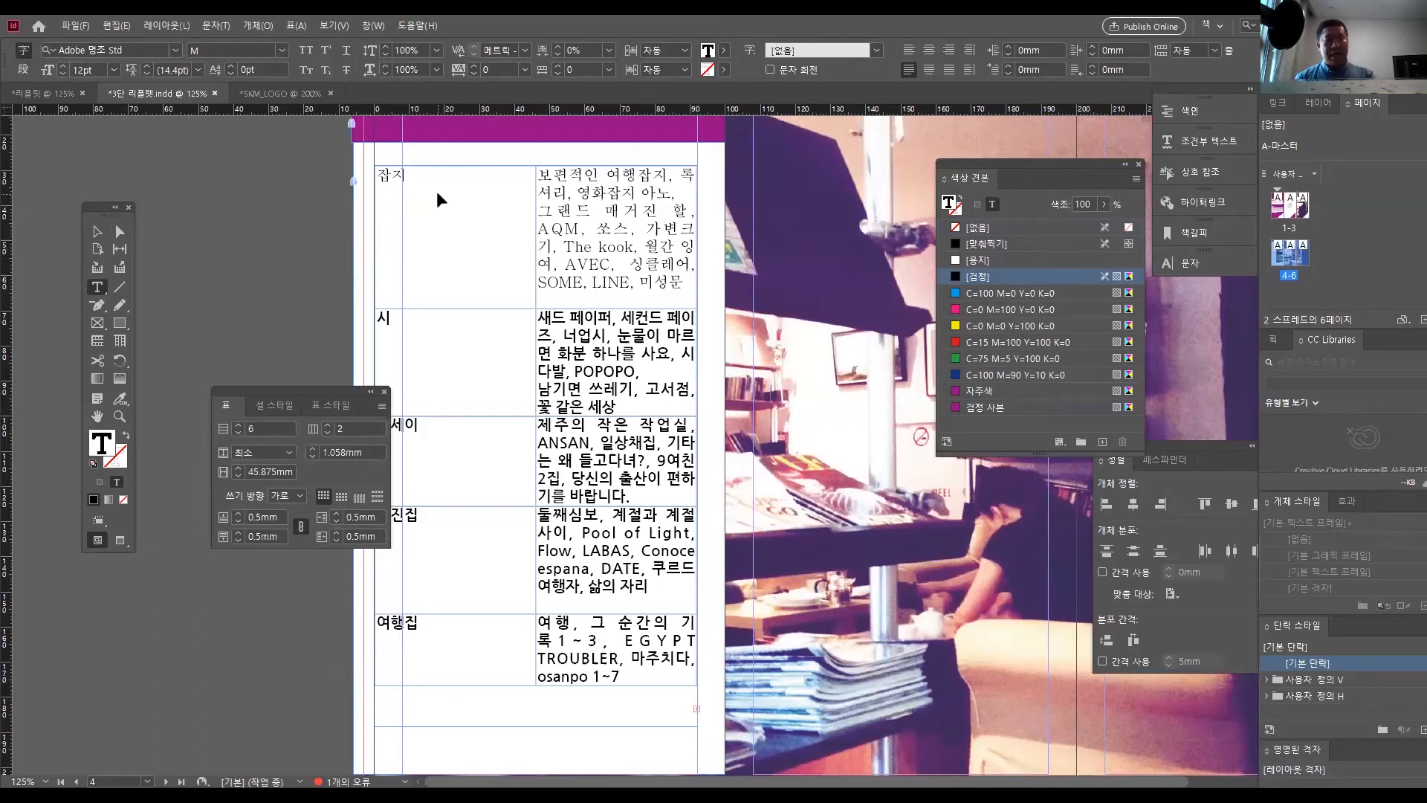
pyautogui.hotkey('ctrl', 'alt', 'a')
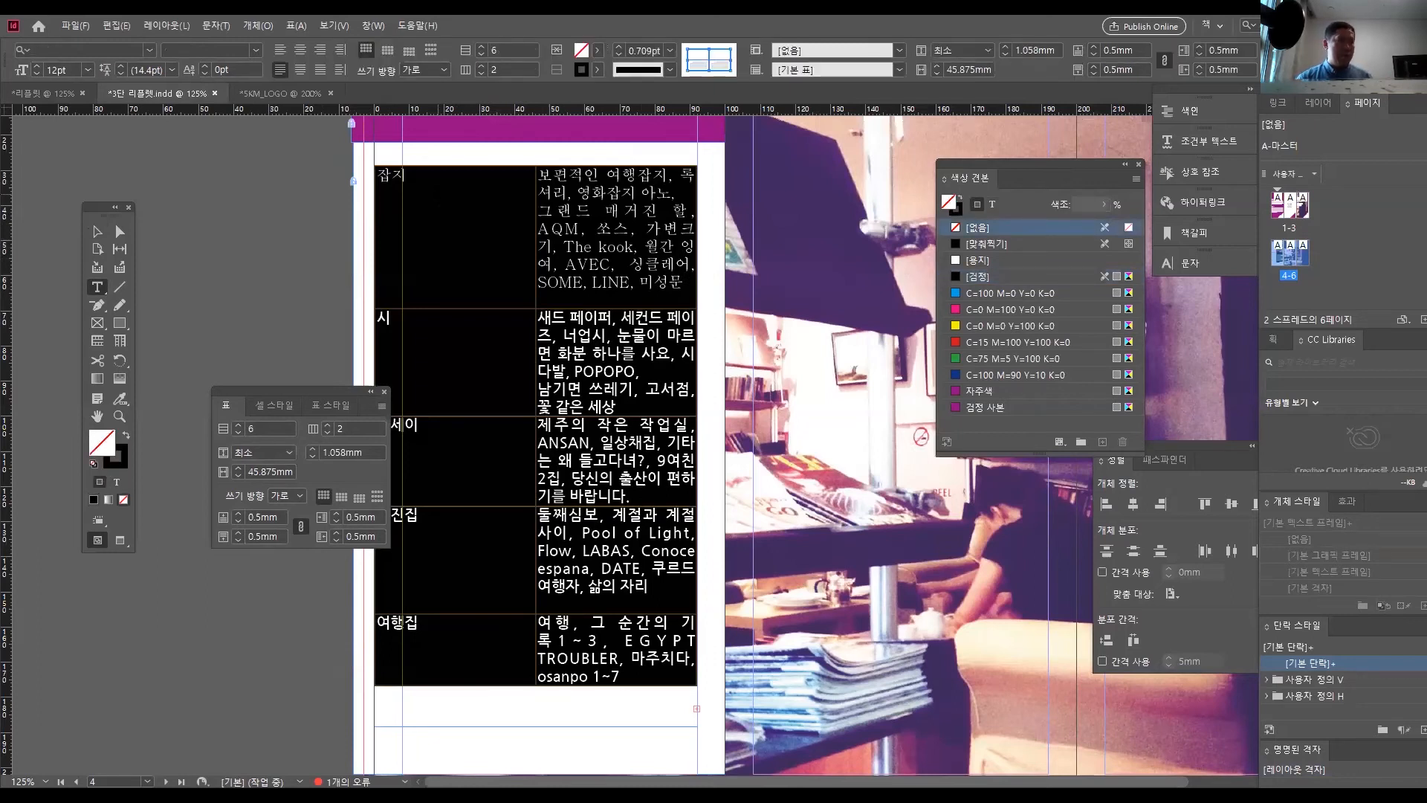
pyautogui.click(437, 192)
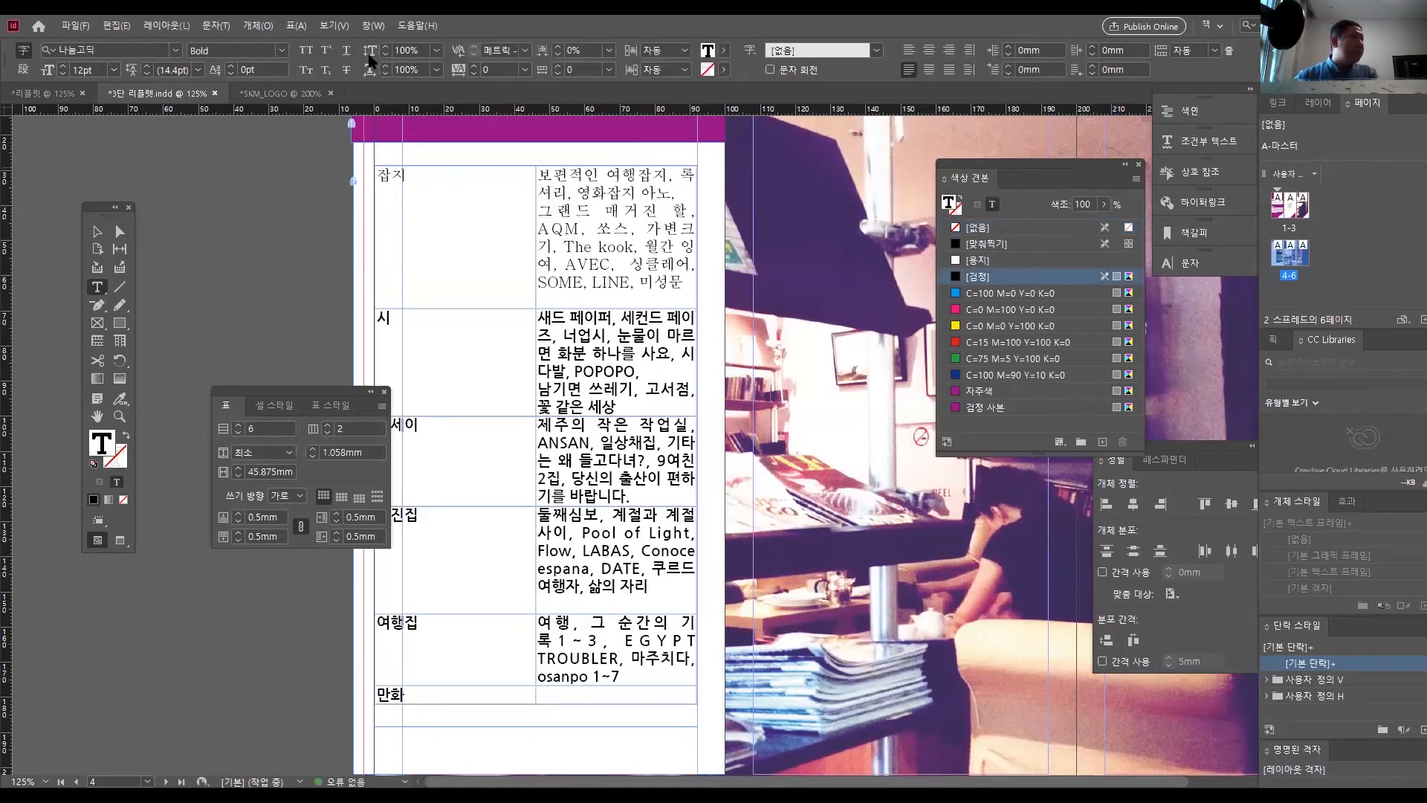
pyautogui.click(285, 24)
pyautogui.moveTo(382, 107)
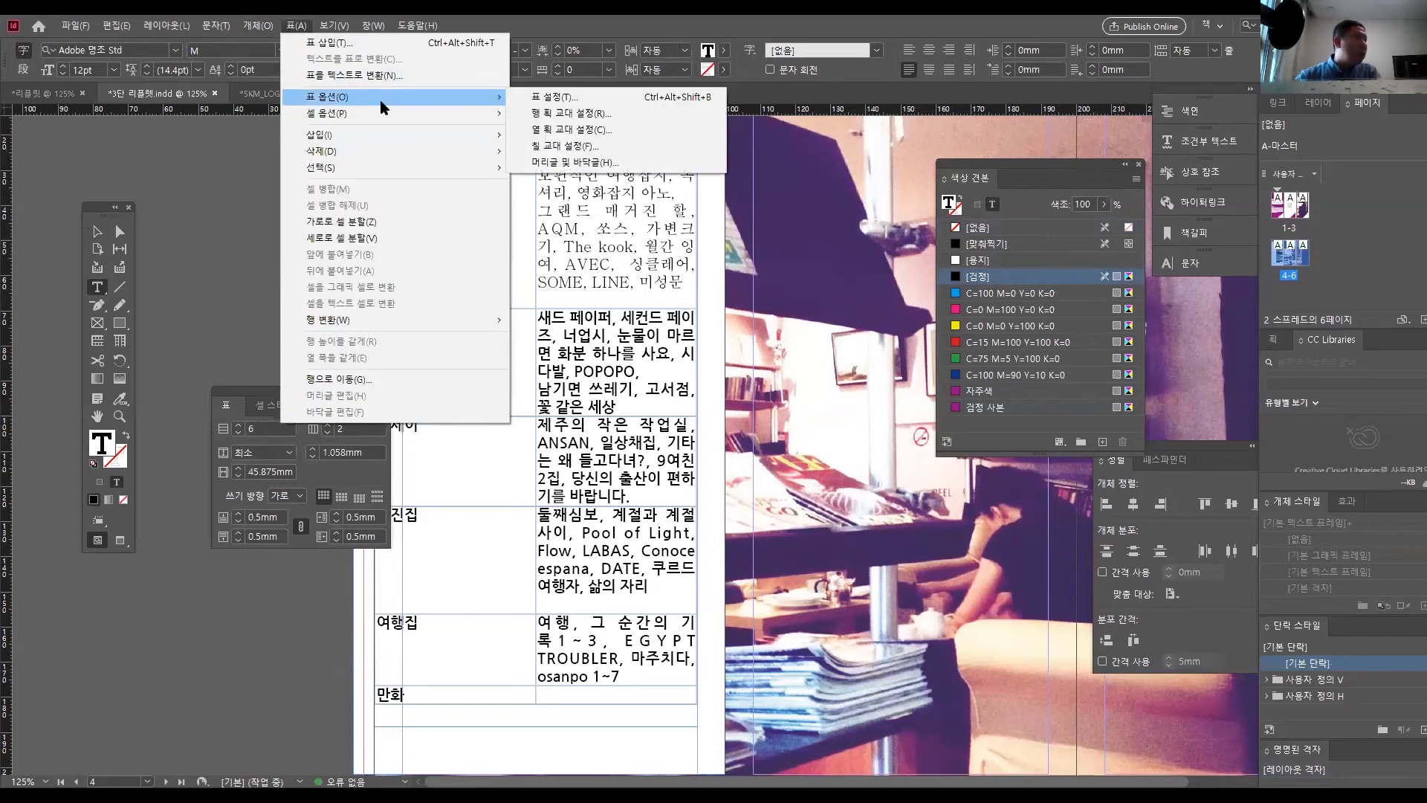
pyautogui.moveTo(430, 117)
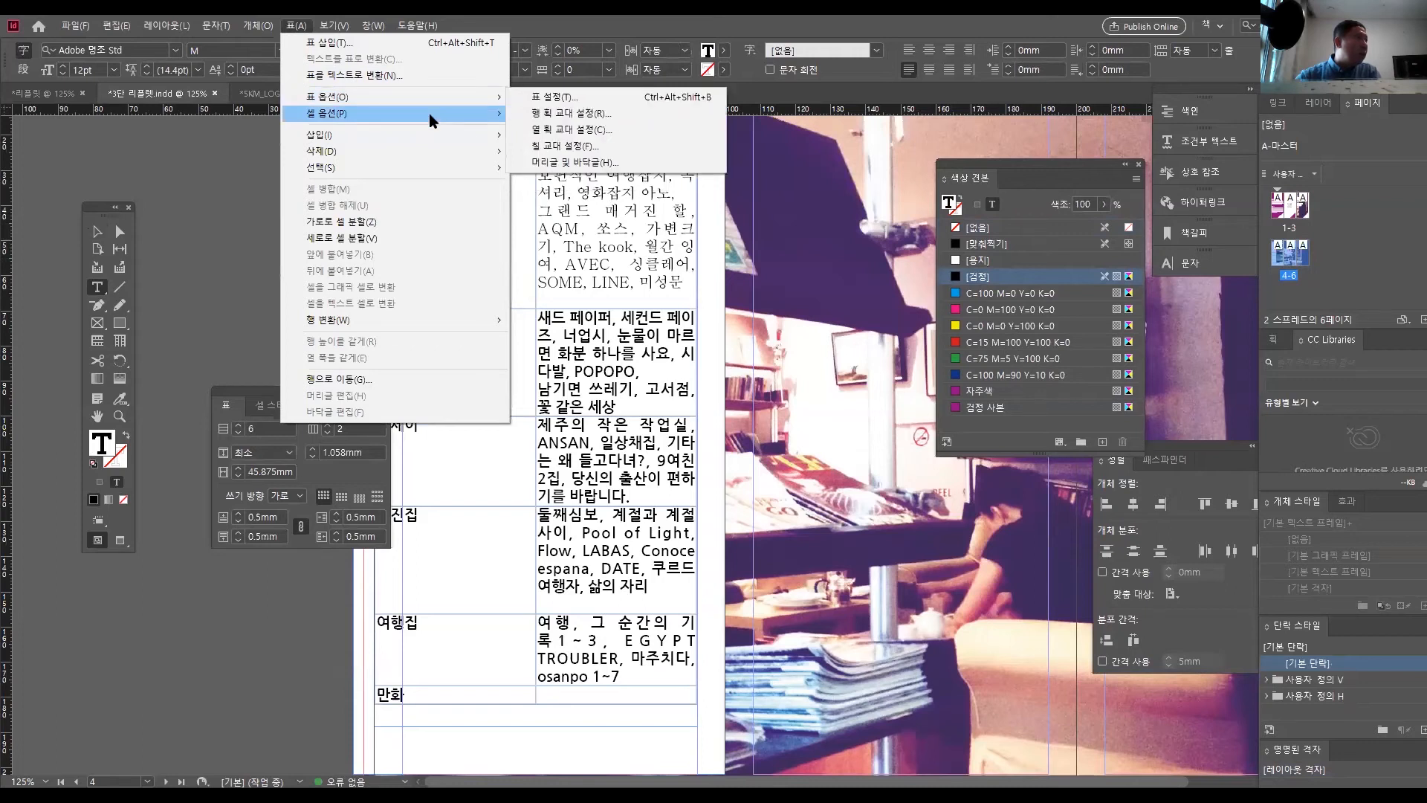
pyautogui.moveTo(411, 155)
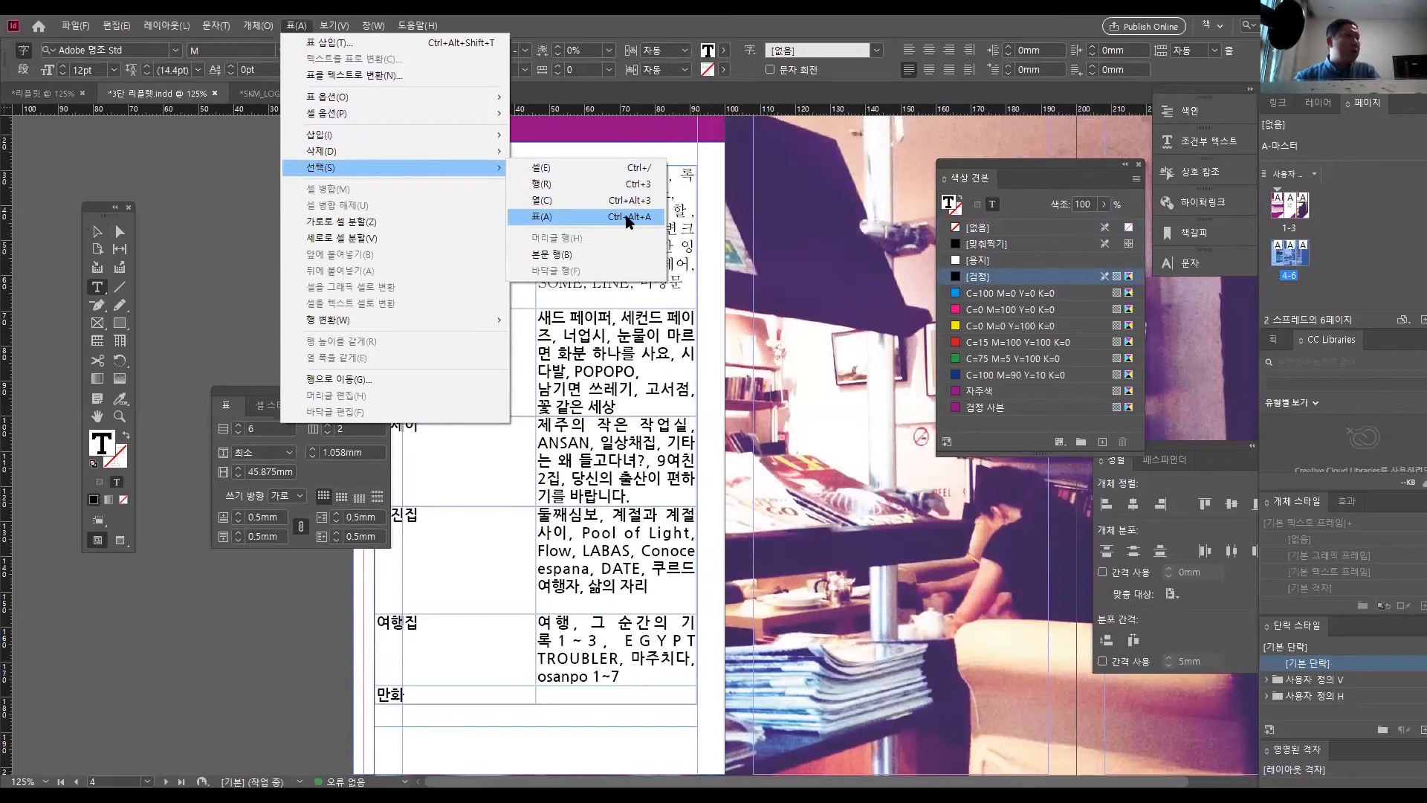
pyautogui.click(628, 216)
pyautogui.click(503, 220)
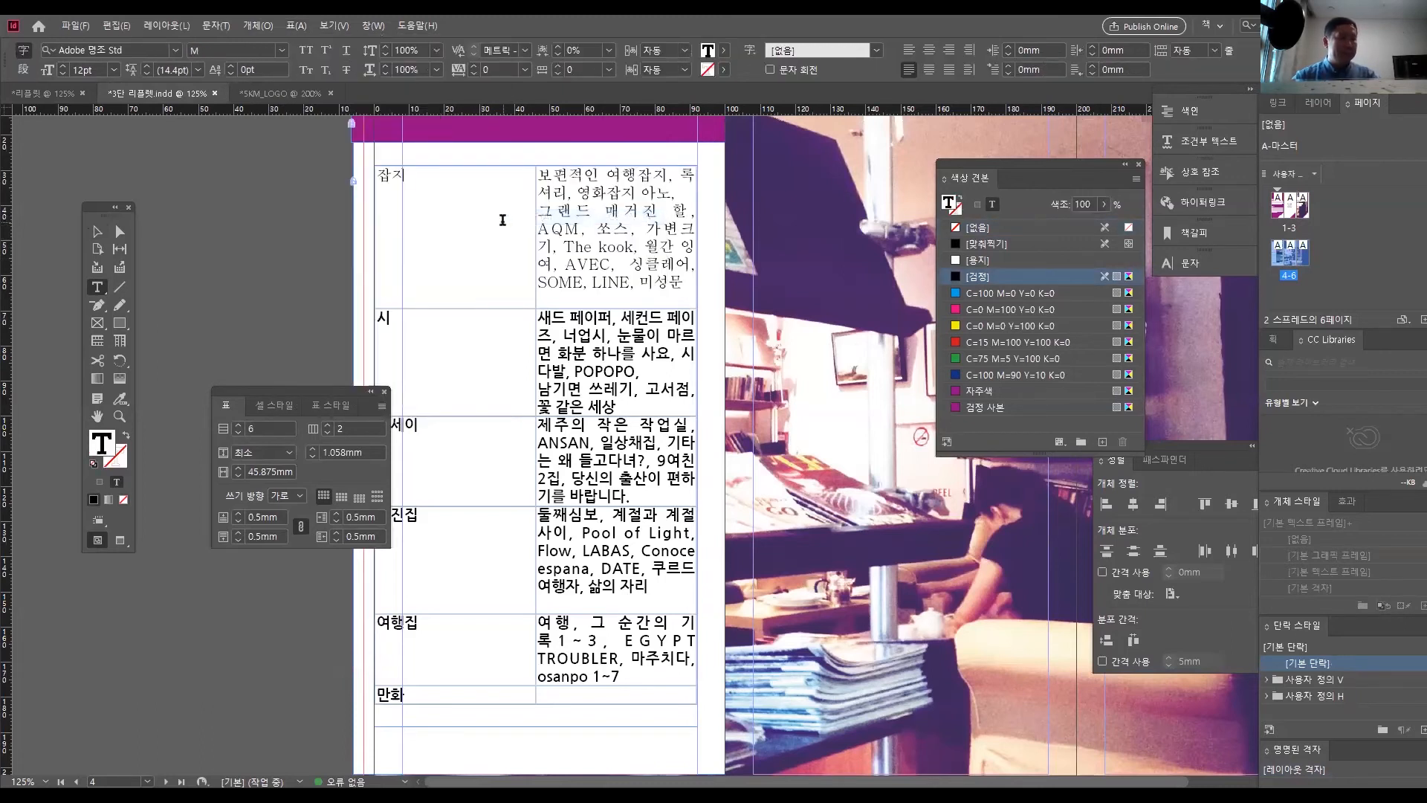
pyautogui.hotkey('ctrl', 'alt', 'a')
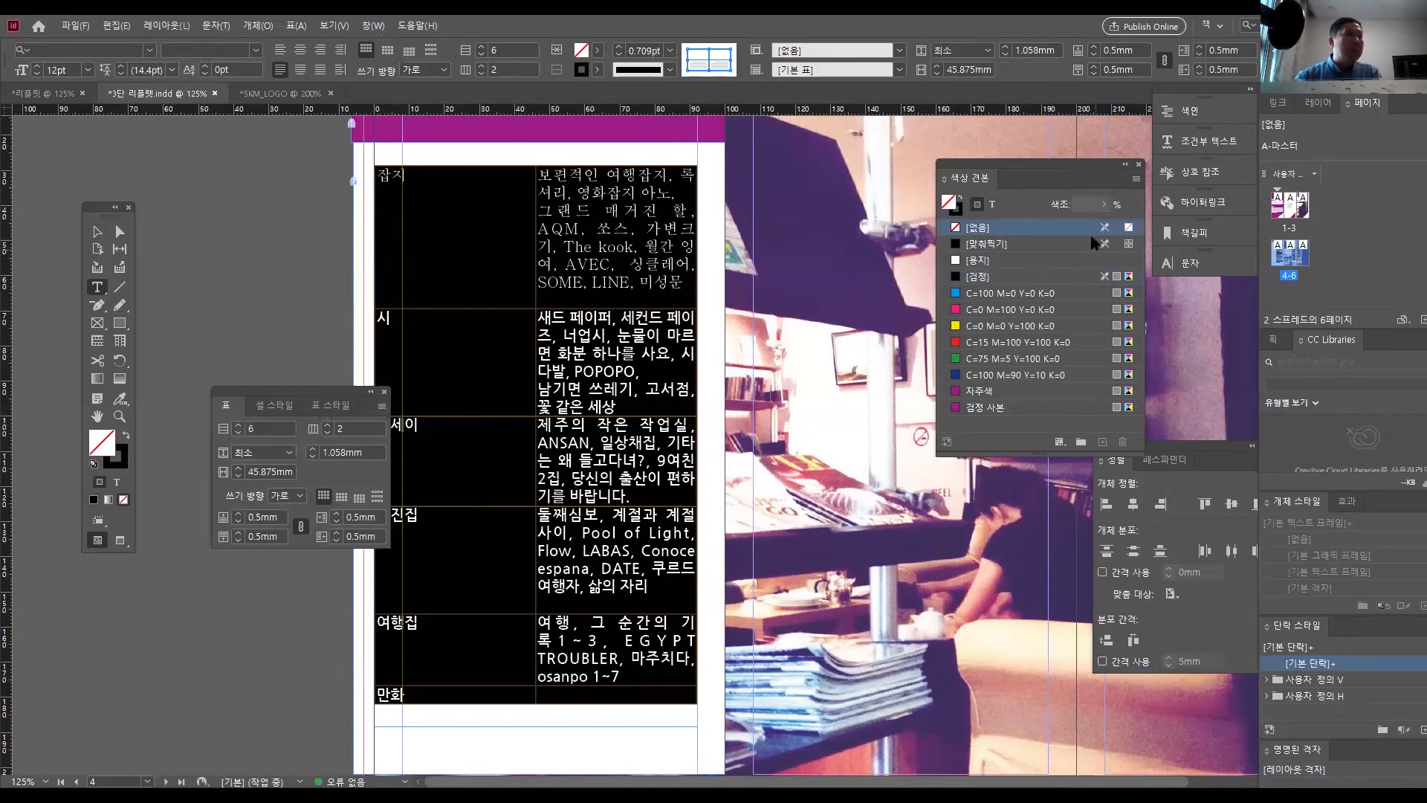
# - Set the selected table text to the 나눔바른고딕 font at 10 pt
pyautogui.click(1189, 264)
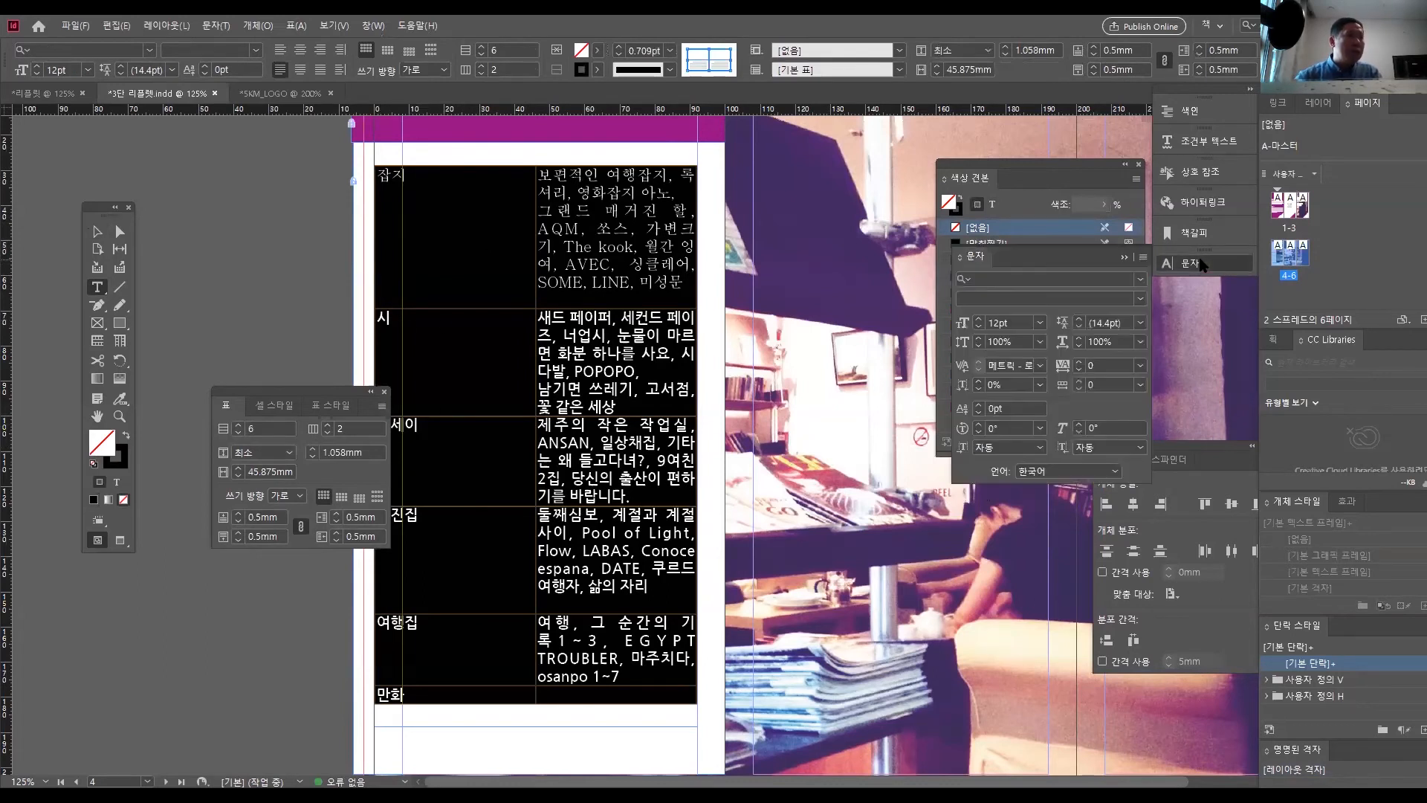
pyautogui.click(1141, 281)
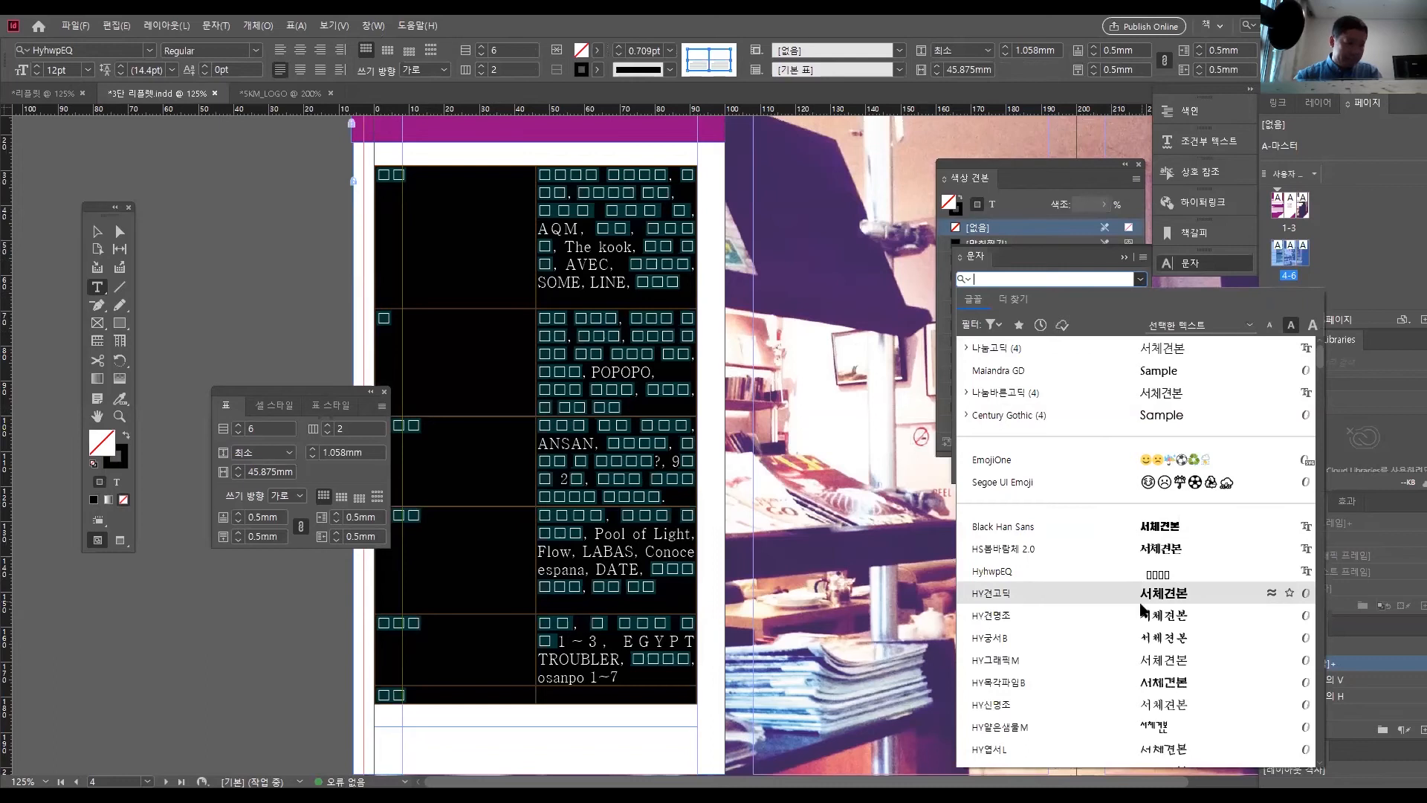
pyautogui.scroll(-5, 1143, 610)
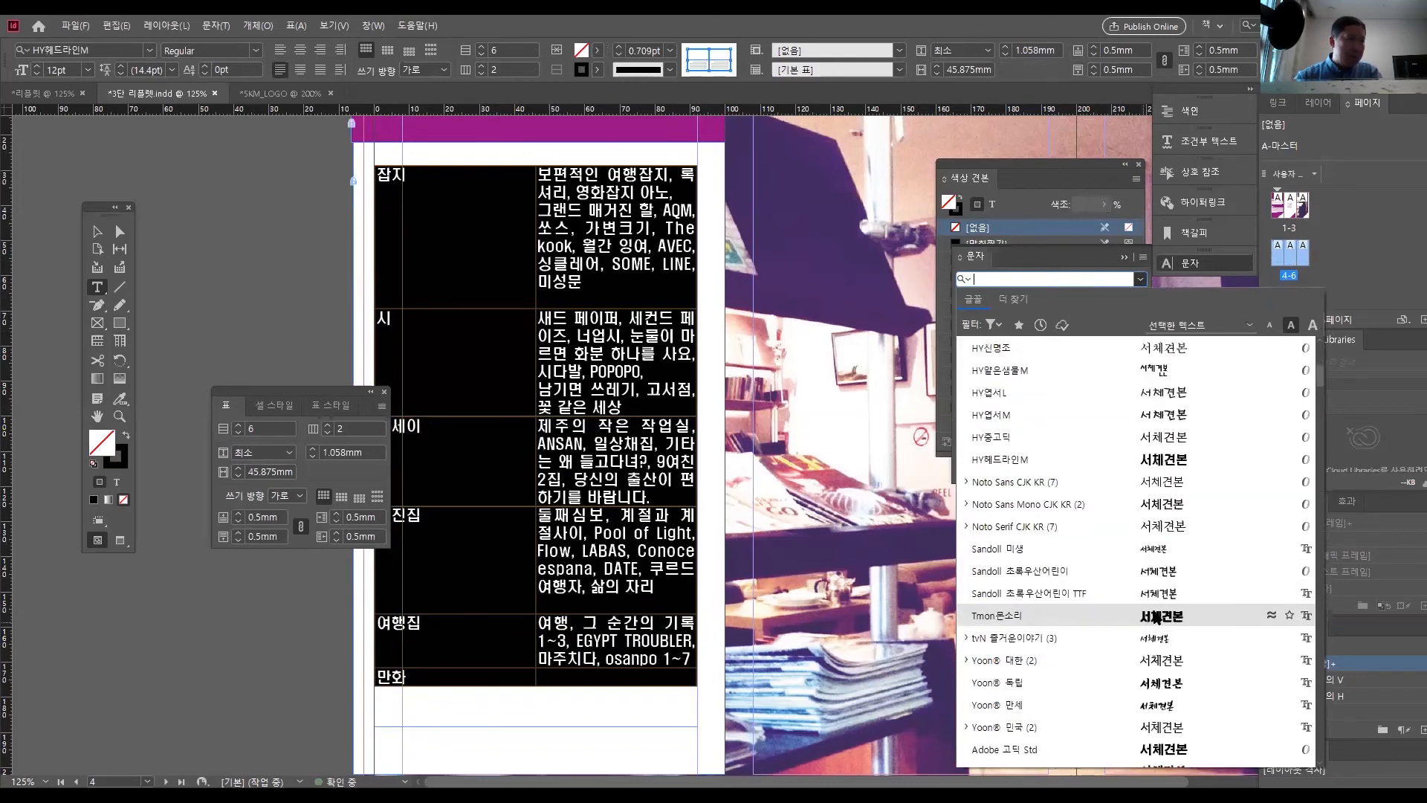
pyautogui.scroll(5, 1157, 616)
pyautogui.click(1069, 394)
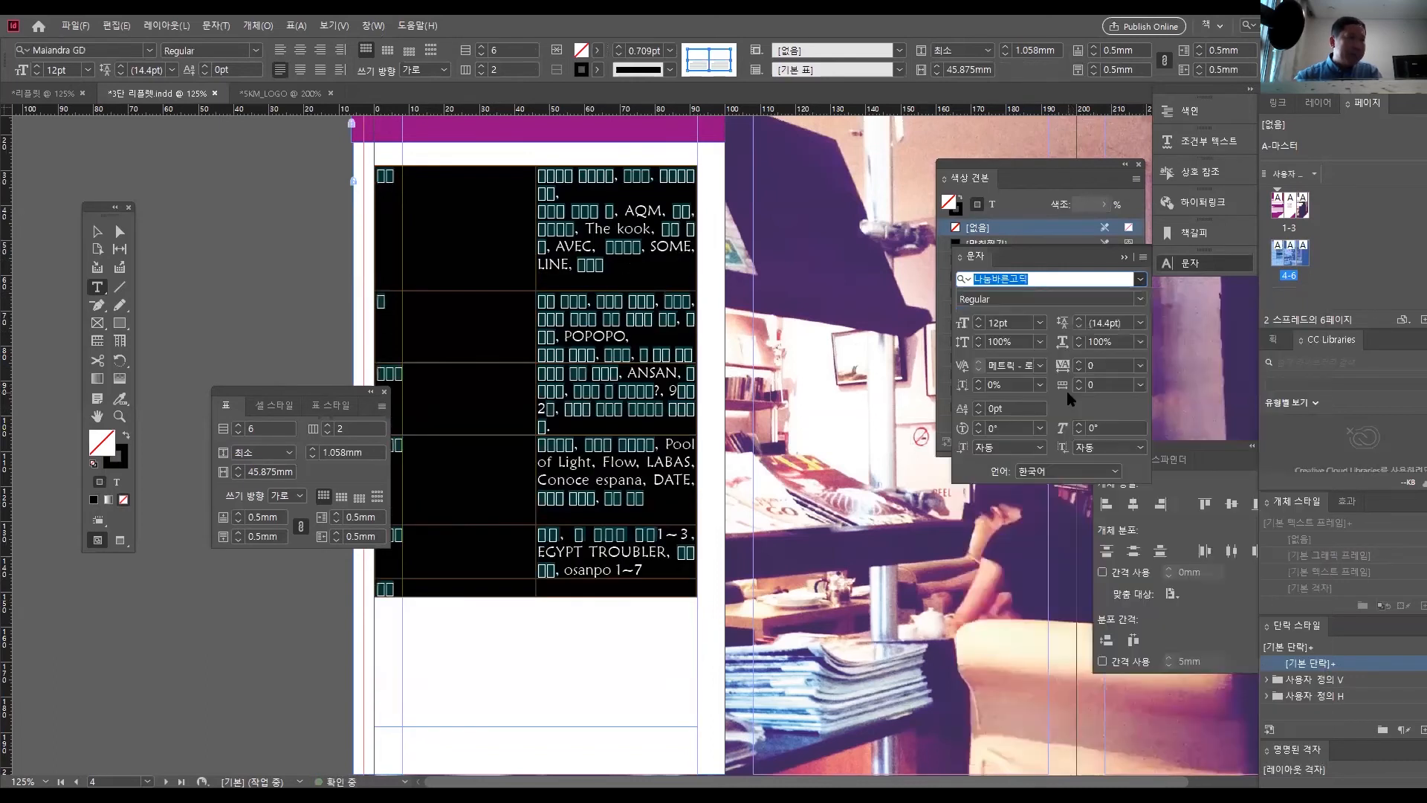
pyautogui.click(1040, 323)
pyautogui.click(1022, 403)
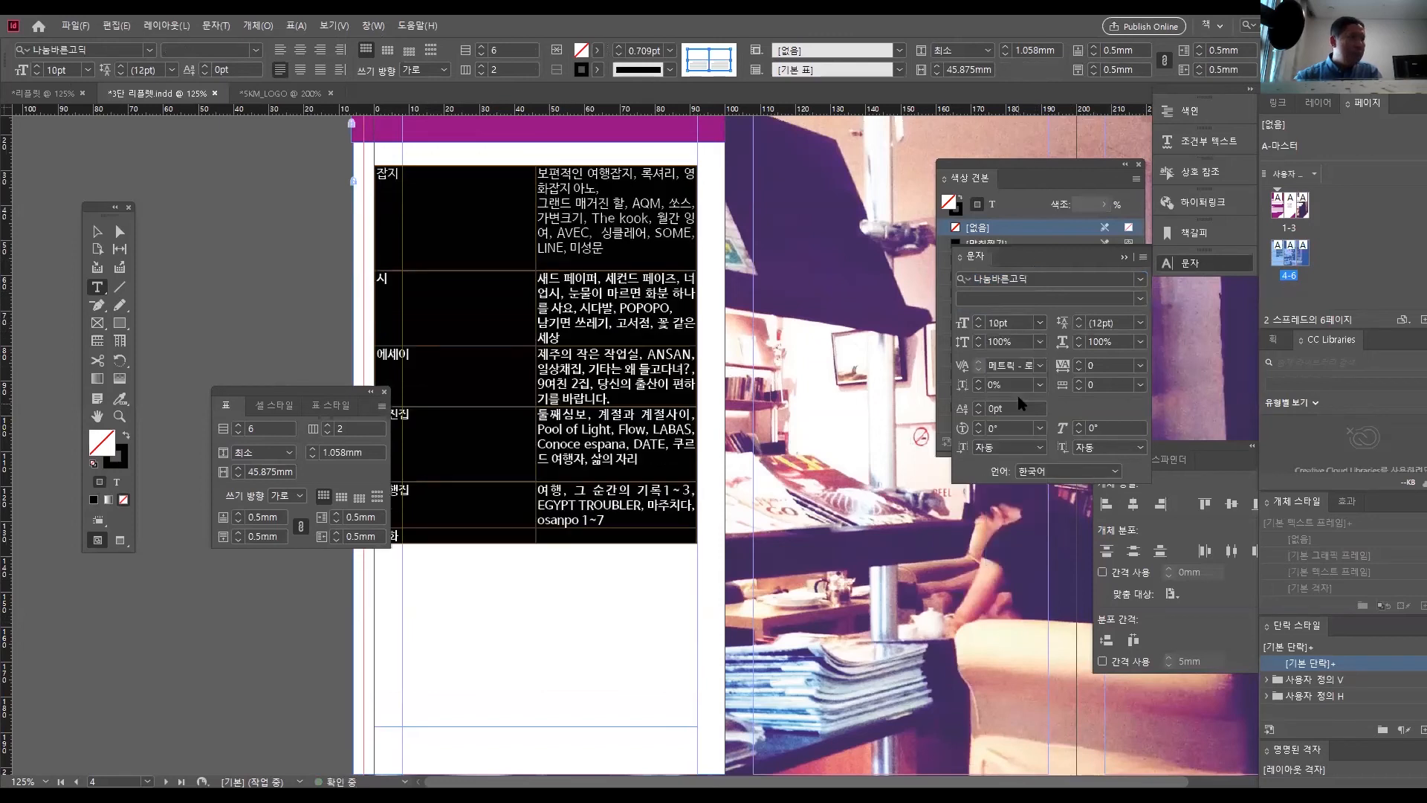
pyautogui.click(1040, 323)
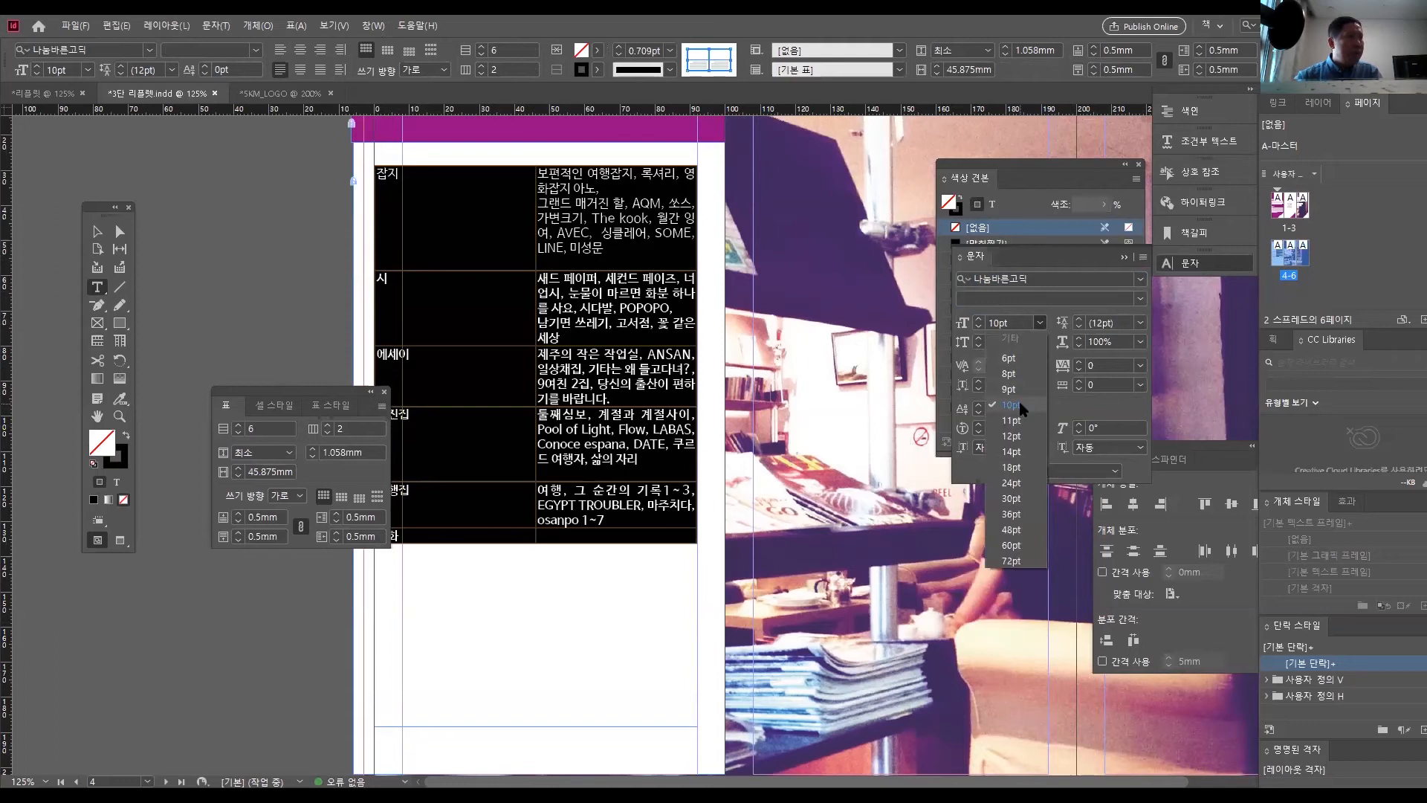
pyautogui.click(1019, 405)
# - Set the table text's tracking to -25, horizontal scale to 95% and kerning to optical (시각적)
pyautogui.click(1141, 366)
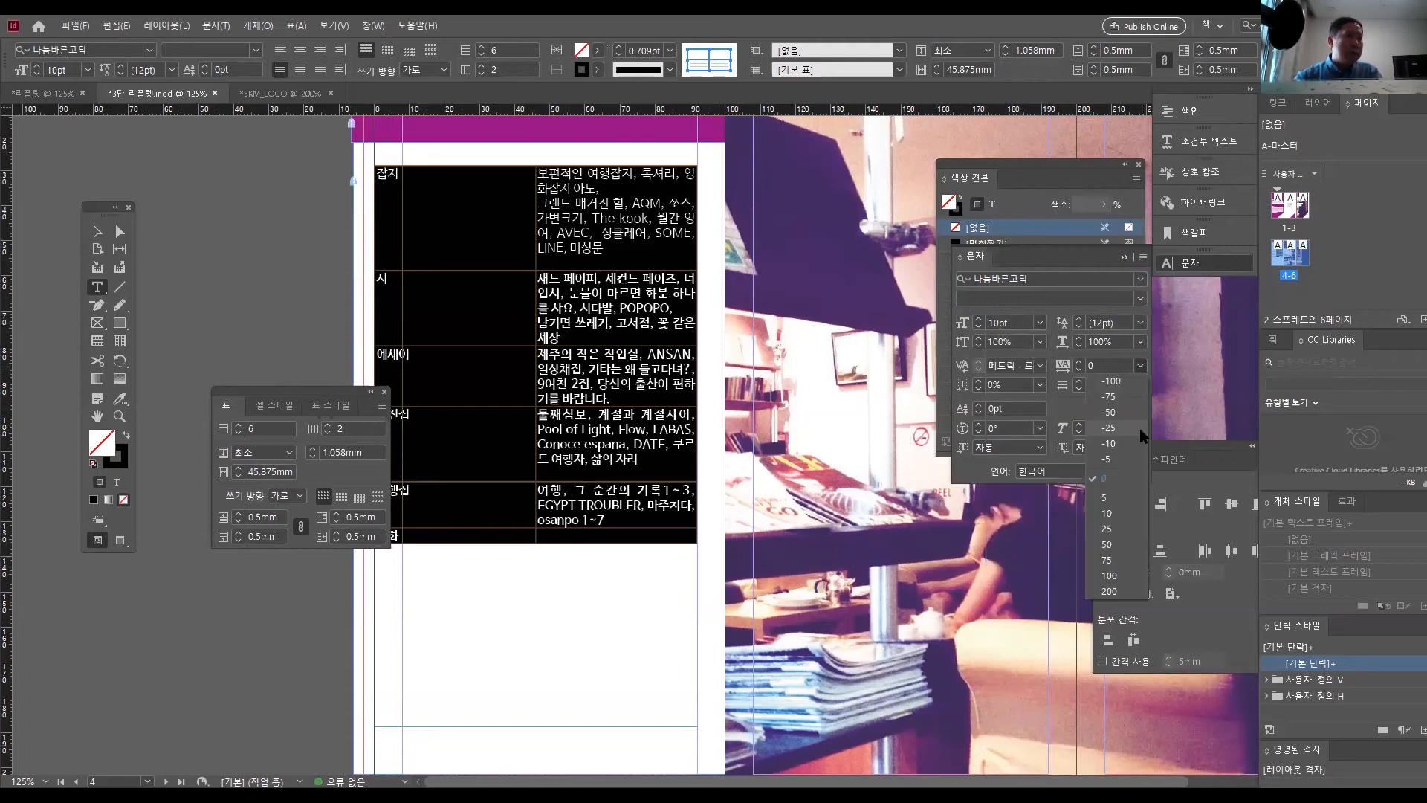
pyautogui.click(1141, 429)
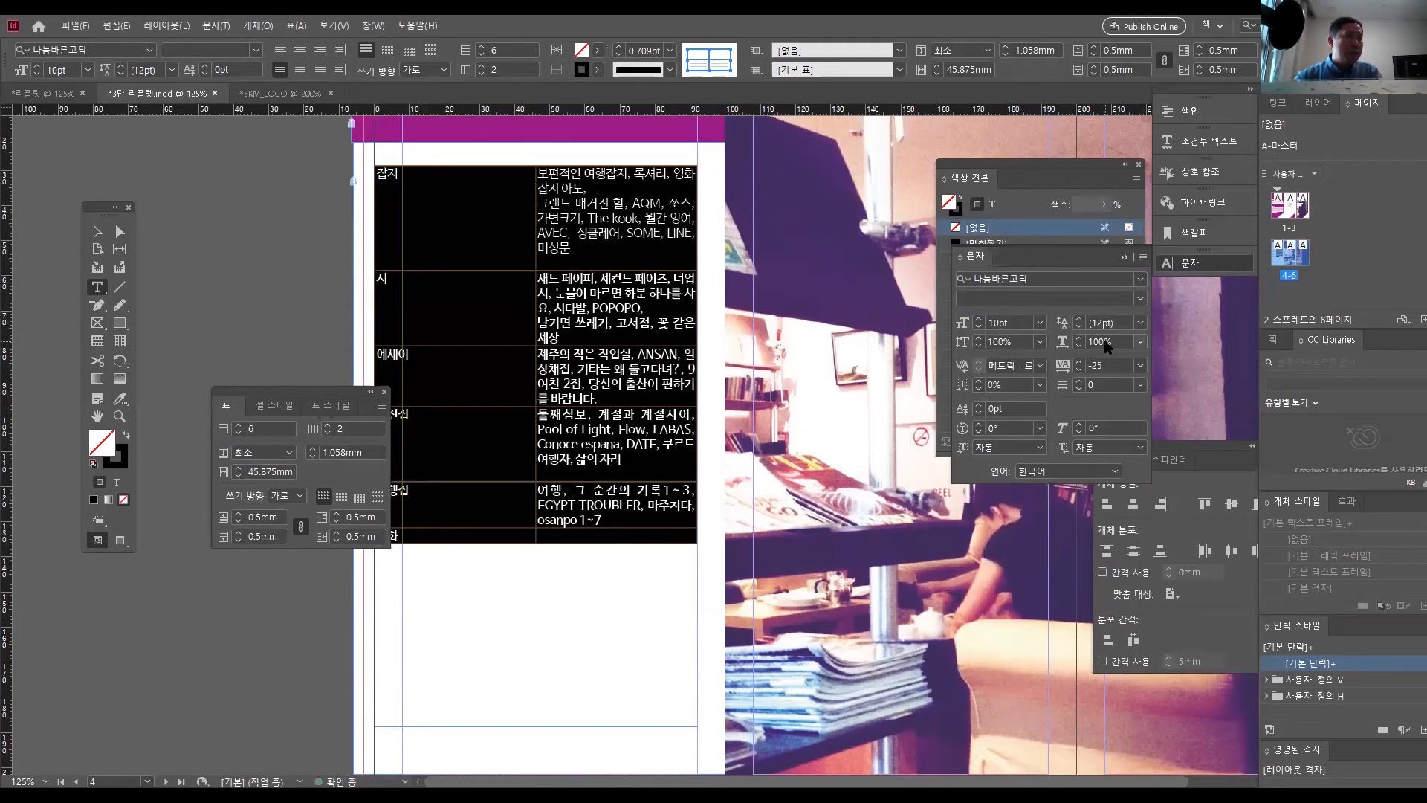
pyautogui.doubleClick(1100, 342)
pyautogui.press('BackSpace')
pyautogui.write('95')
pyautogui.press('Return')
pyautogui.click(1039, 367)
pyautogui.click(1036, 382)
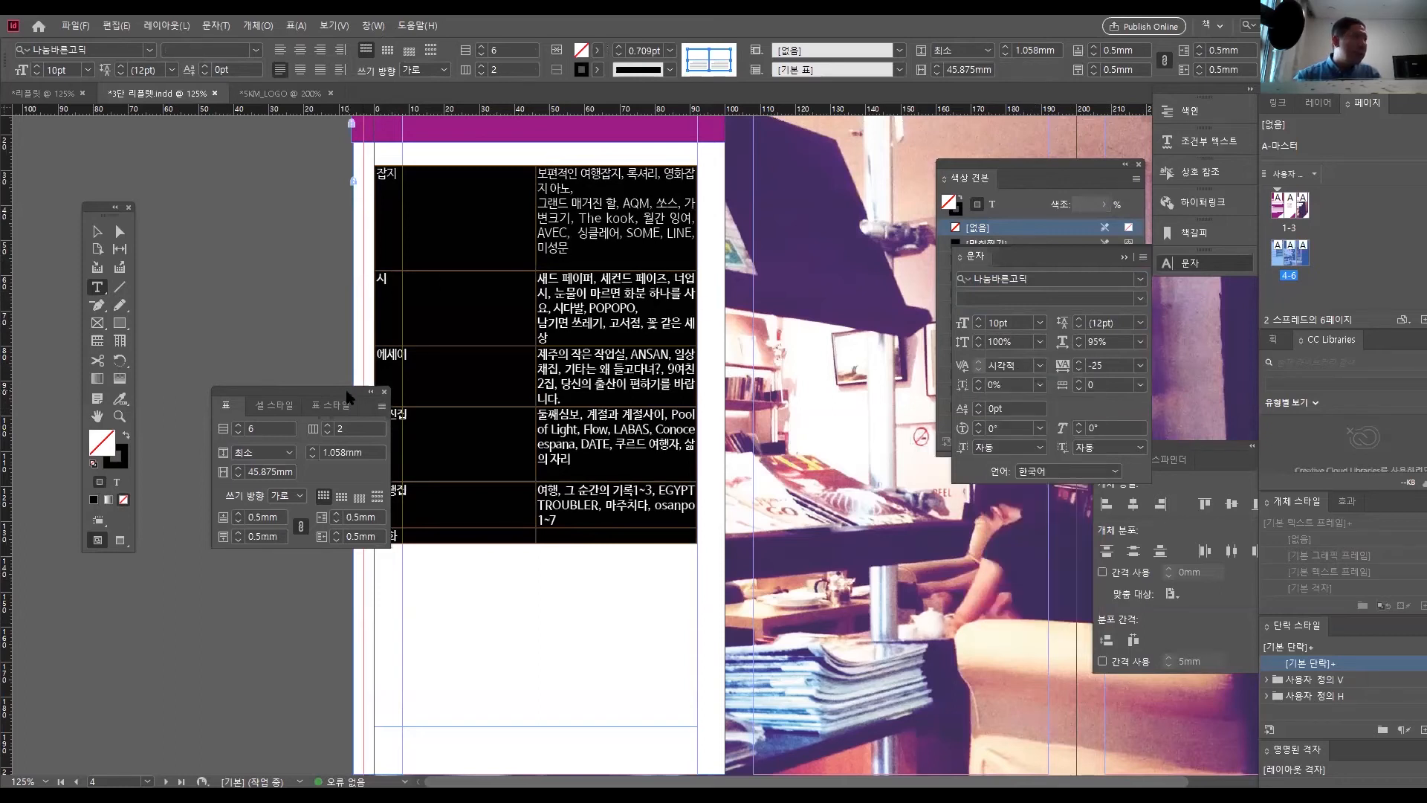
# - Apply the Light font style to the text in every cell of the book-list table
pyautogui.moveTo(370, 391); pyautogui.dragTo(308, 503)
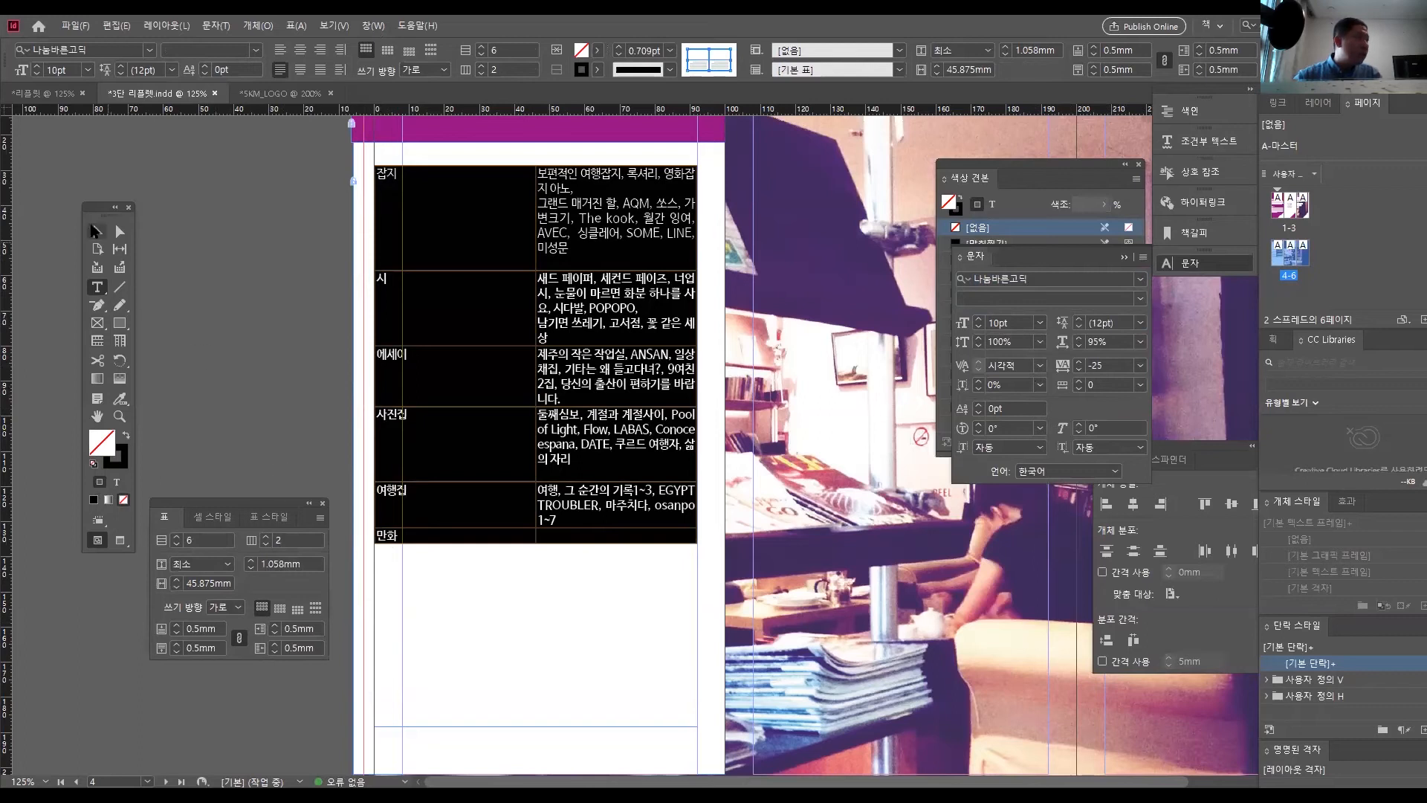
pyautogui.click(490, 368)
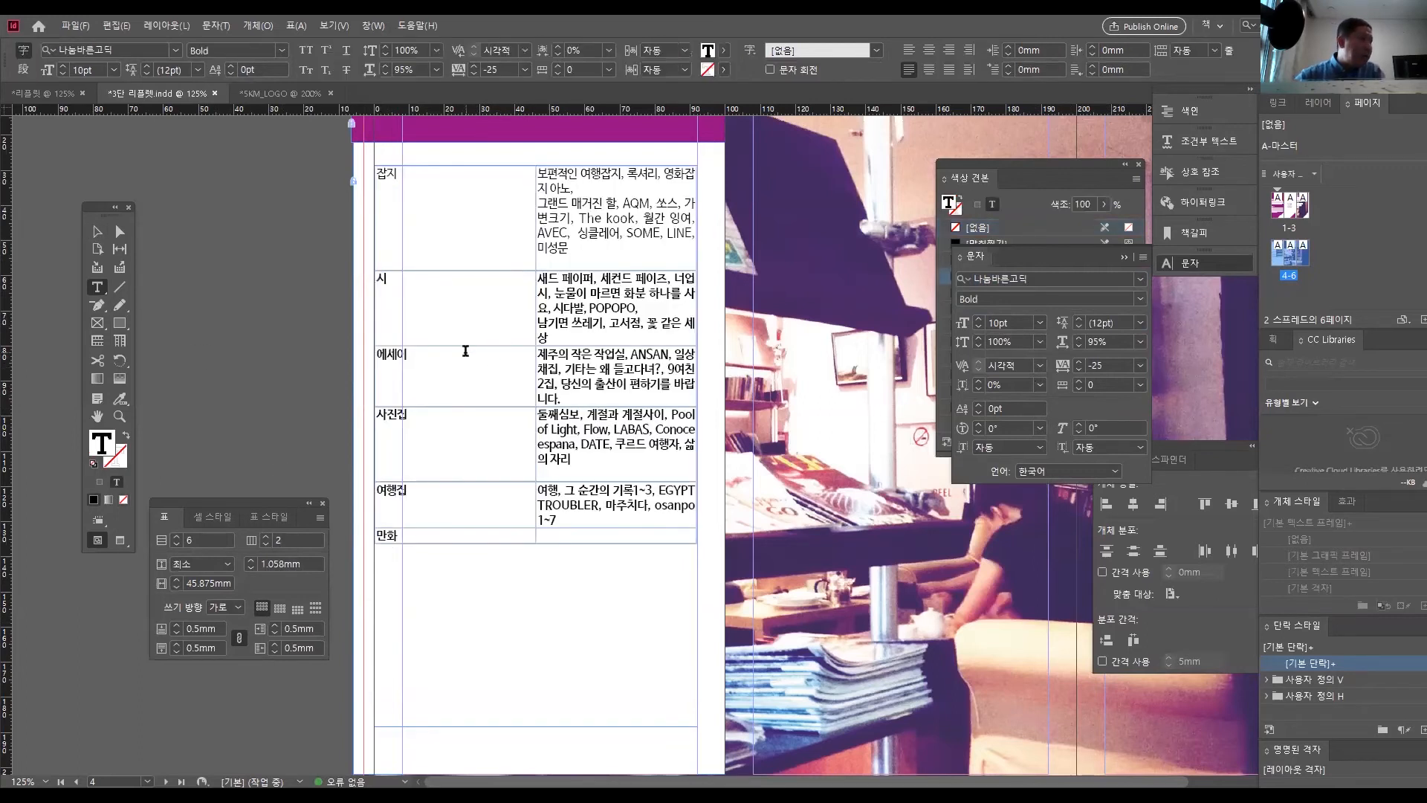
pyautogui.moveTo(556, 533); pyautogui.dragTo(376, 193)
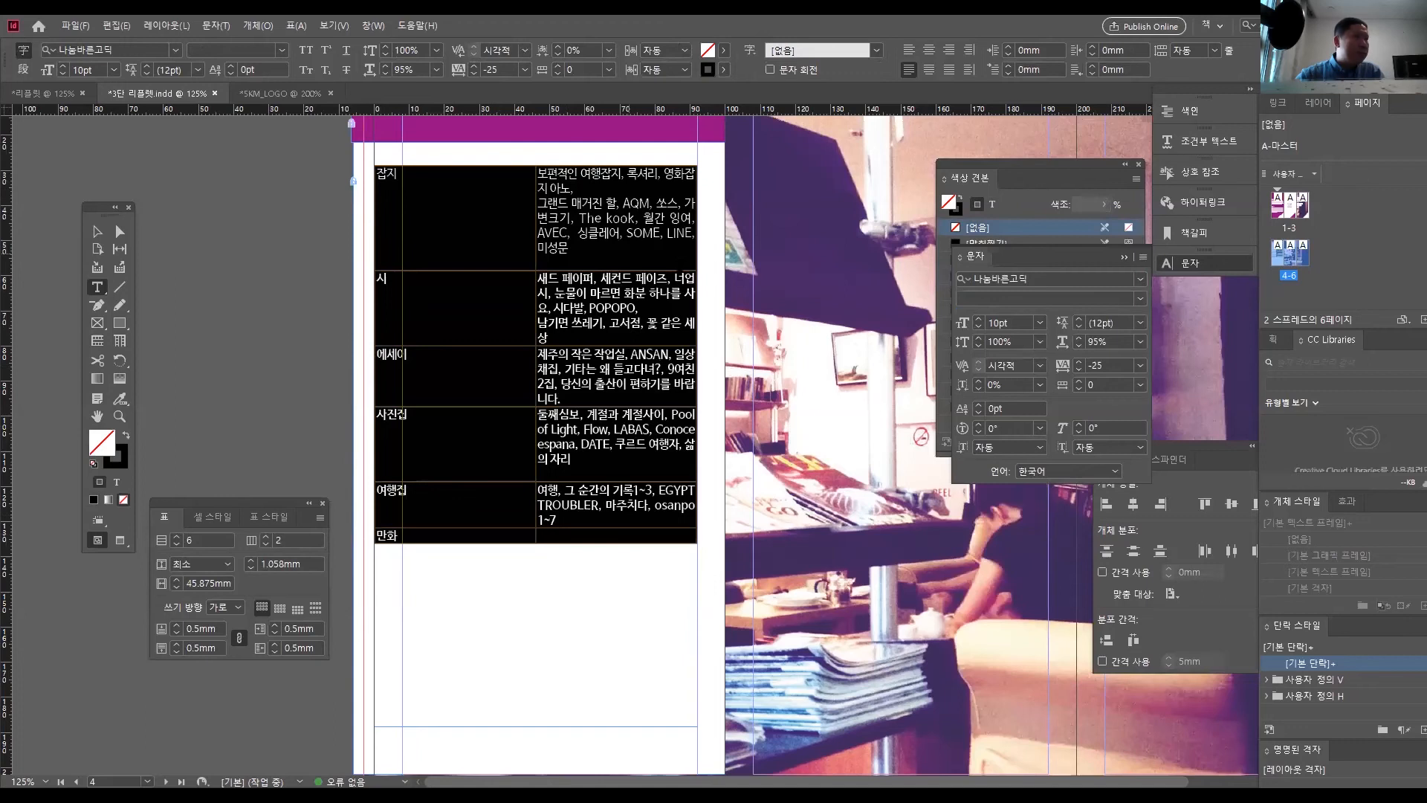
pyautogui.click(1139, 300)
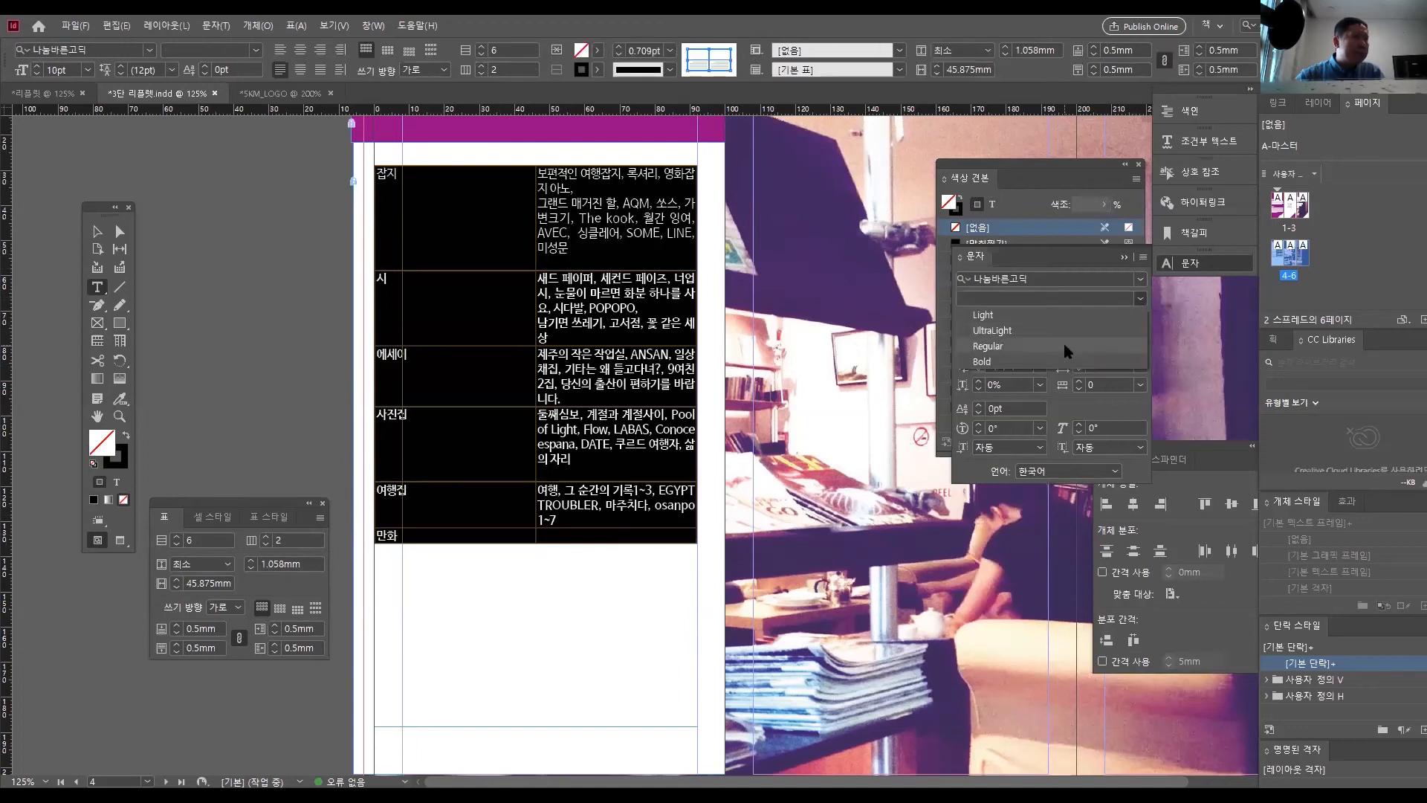
pyautogui.click(1064, 345)
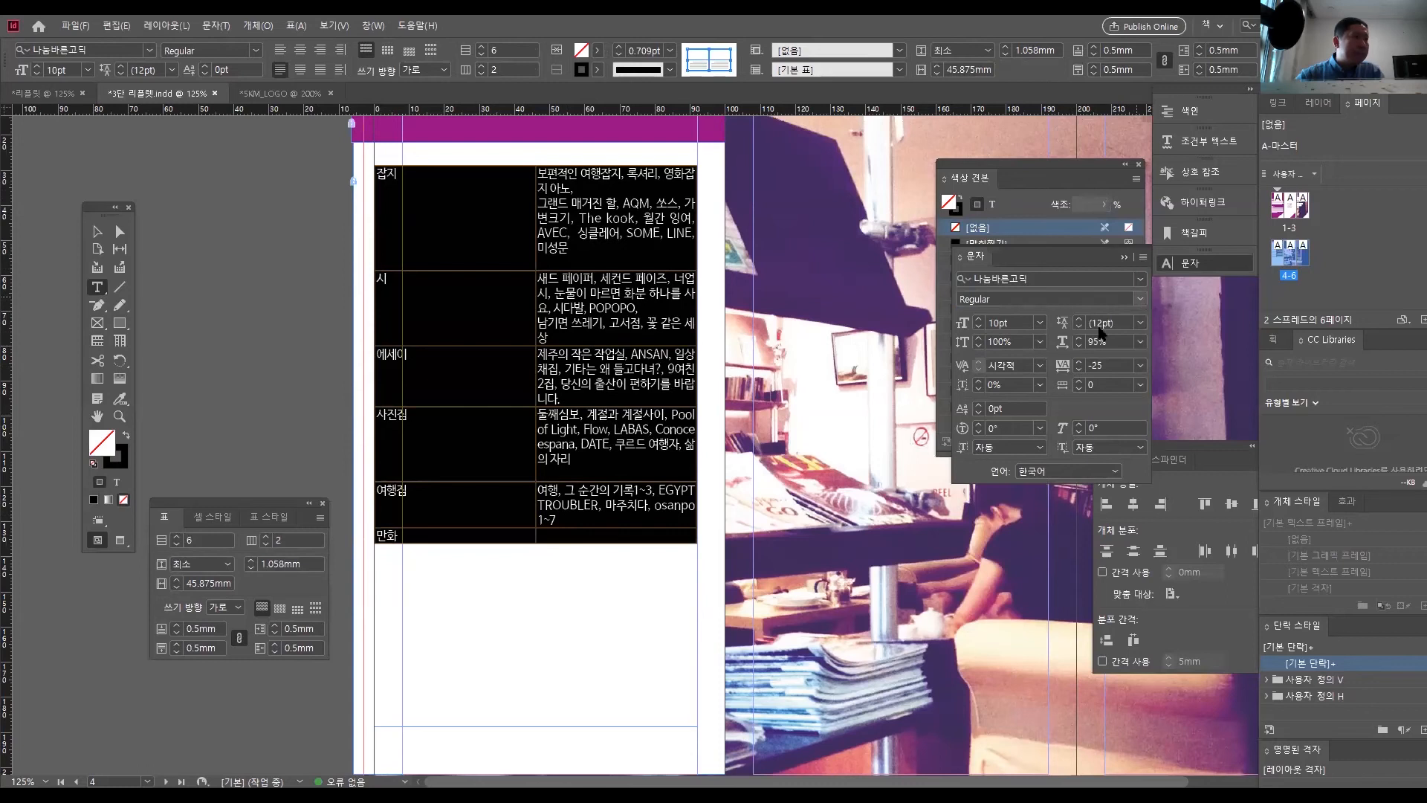
pyautogui.click(1105, 300)
pyautogui.click(1103, 313)
pyautogui.click(501, 553)
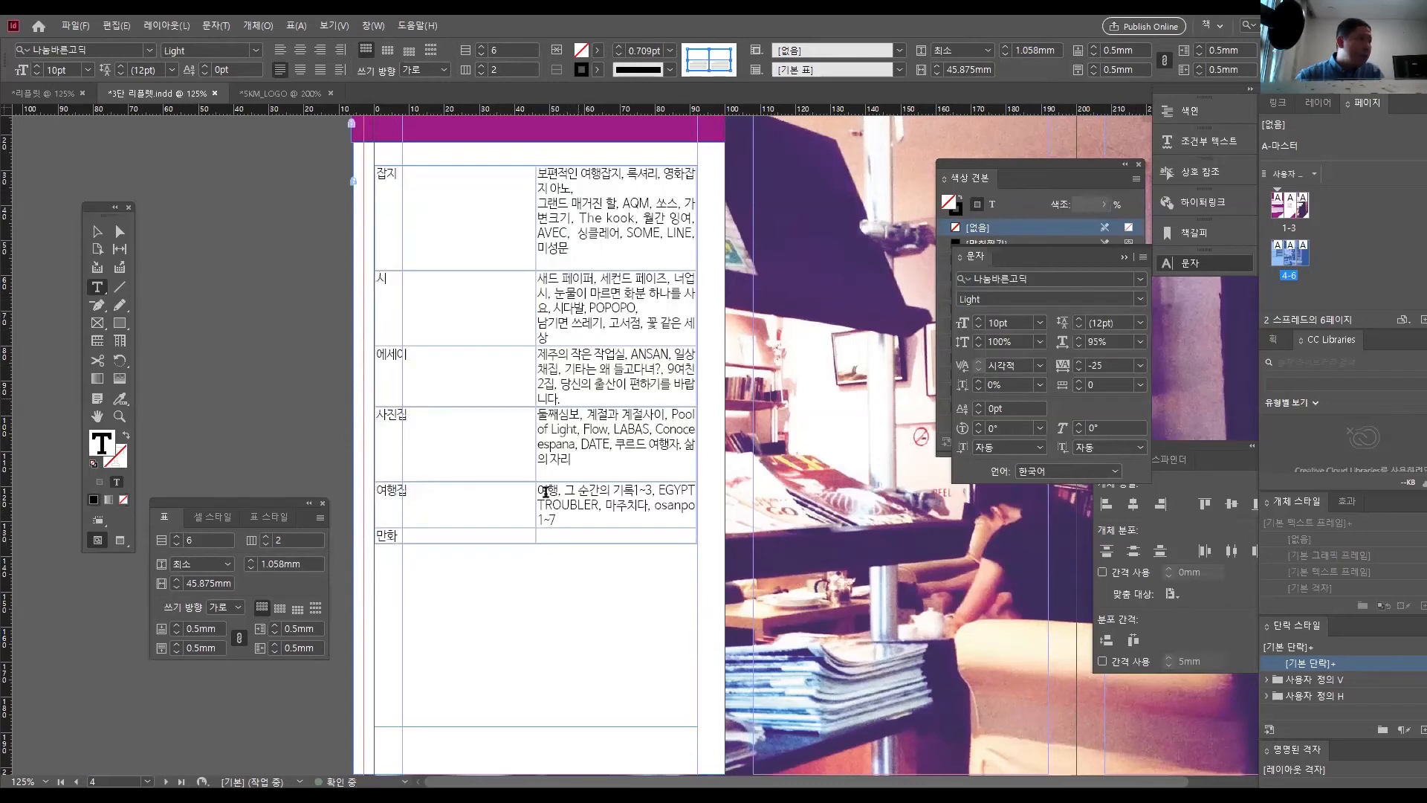
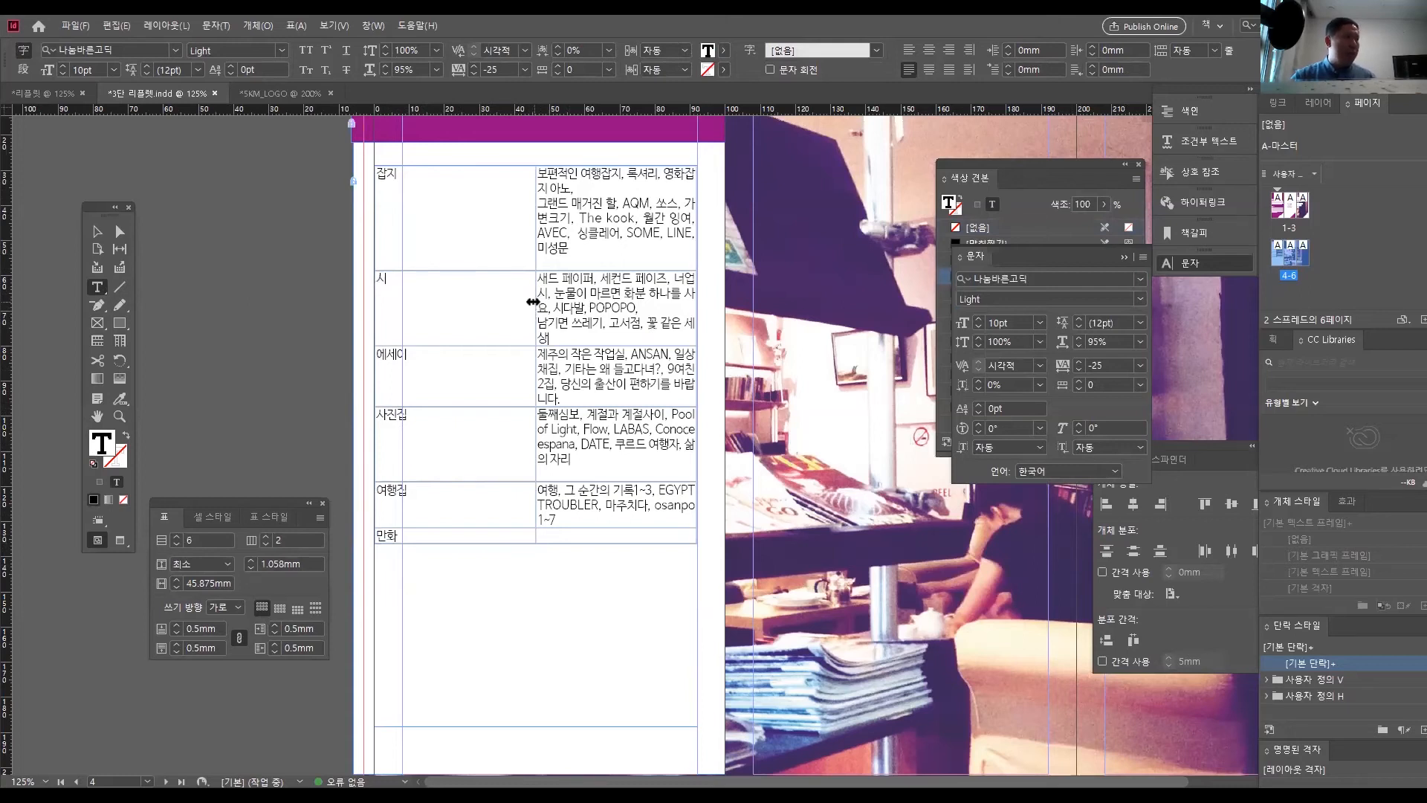
# - Narrow the table's category column to about 23 mm
pyautogui.keyDown('ctrl'); pyautogui.click(532, 308); pyautogui.keyUp('ctrl')
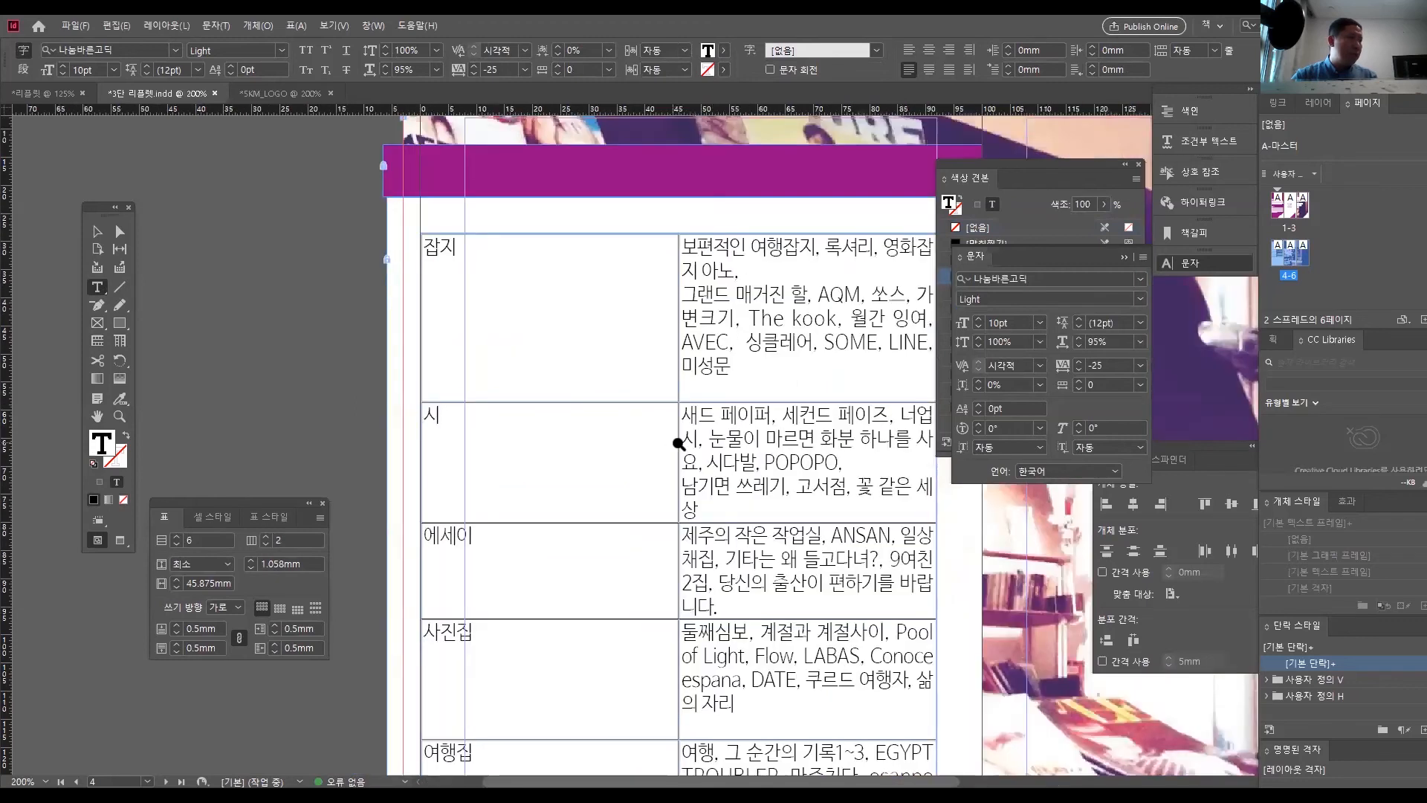
pyautogui.keyDown('ctrl'); pyautogui.click(667, 431); pyautogui.keyUp('ctrl')
pyautogui.moveTo(724, 360); pyautogui.dragTo(528, 348)
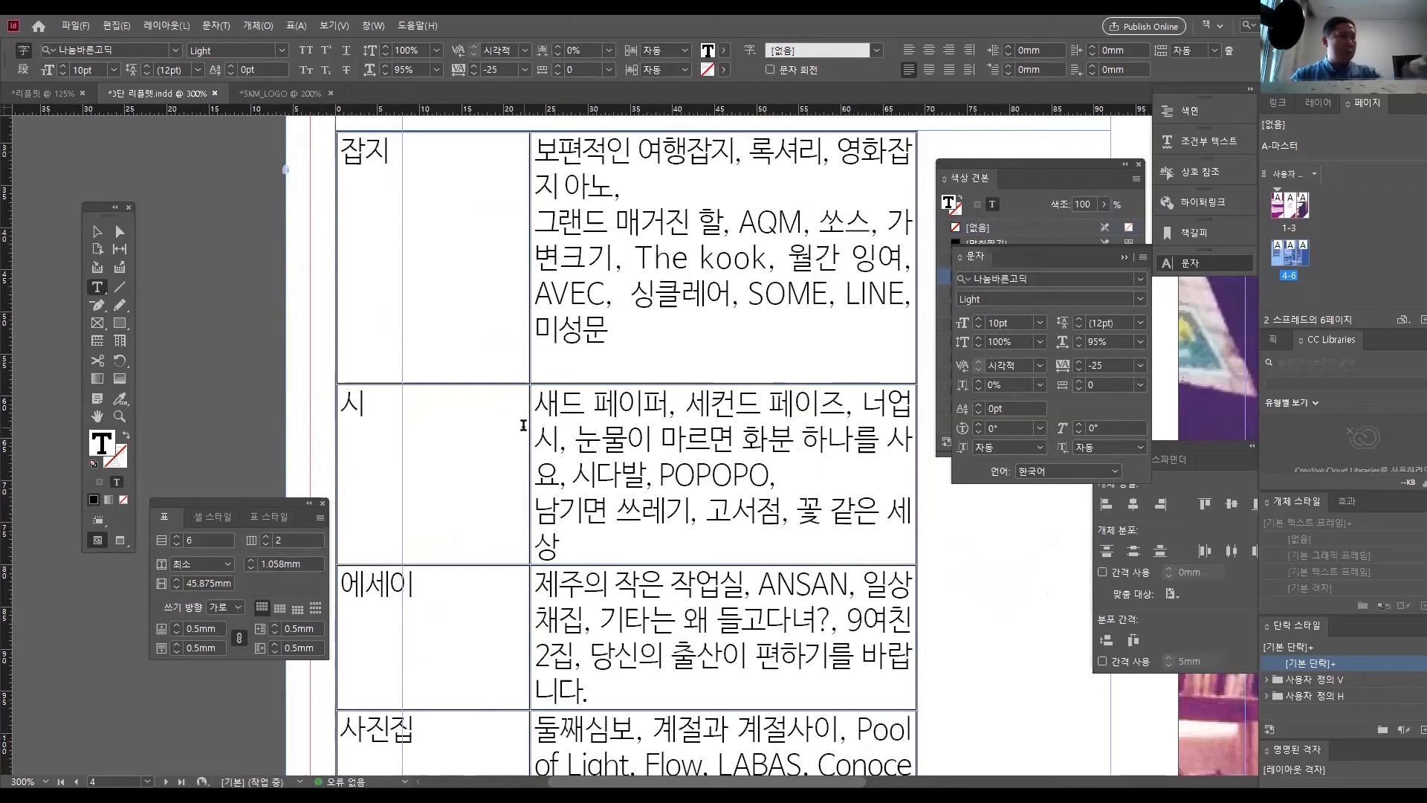
# - Widen the table's title column to about 69 mm so it reaches the text frame's right edge
pyautogui.click(1125, 257)
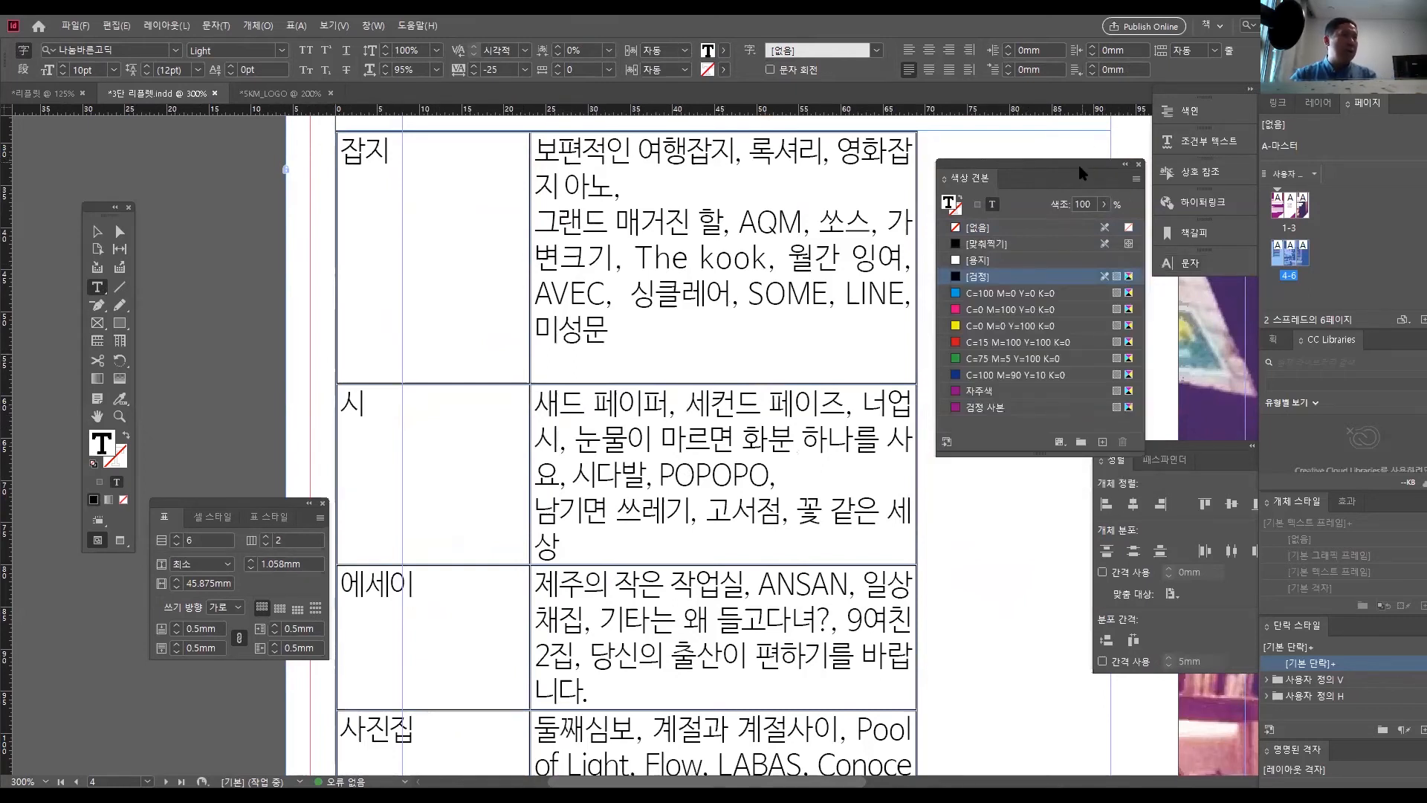
pyautogui.moveTo(1086, 170); pyautogui.dragTo(1420, 407)
pyautogui.keyDown('ctrl'); pyautogui.click(819, 446); pyautogui.keyUp('ctrl')
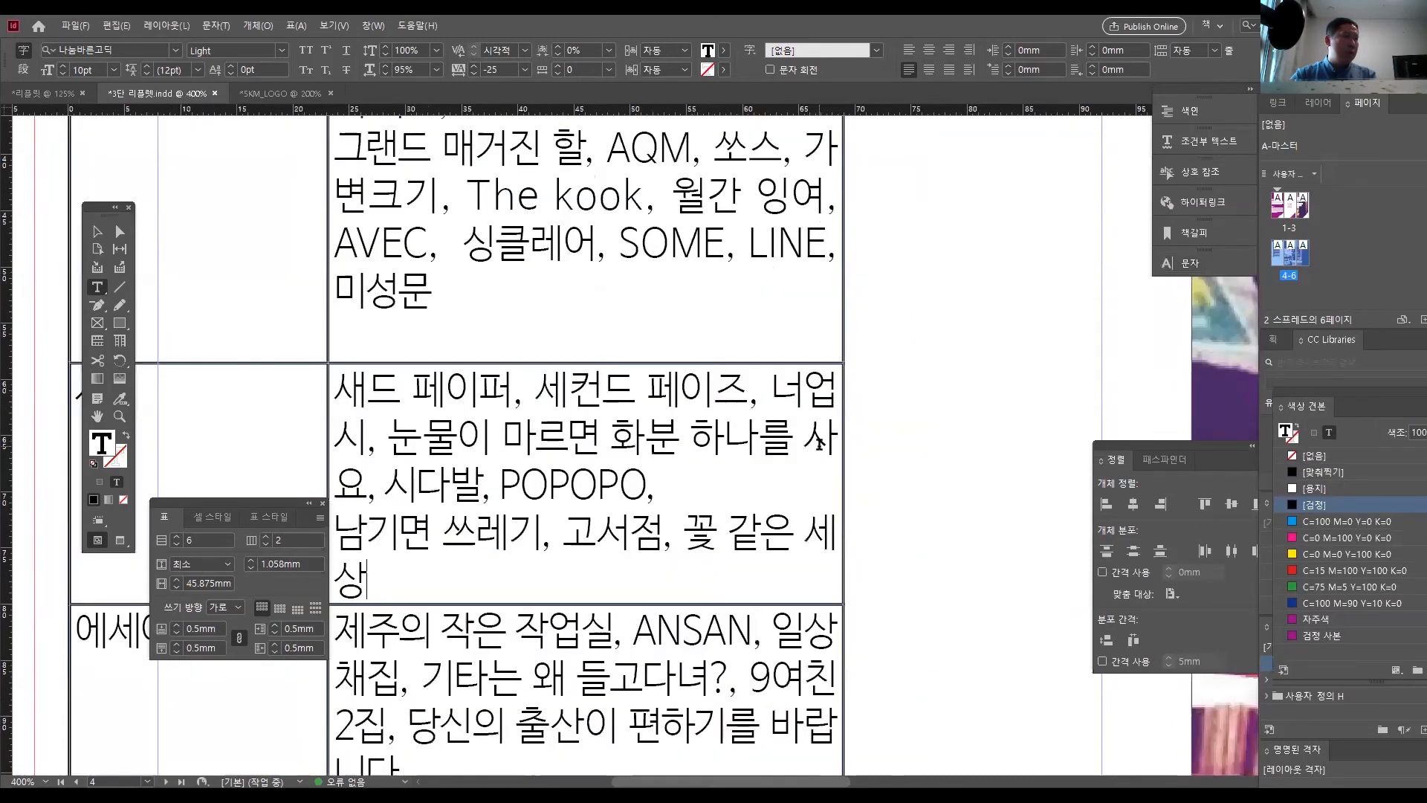
pyautogui.keyDown('ctrl'); pyautogui.keyDown('alt'); pyautogui.click(791, 445); pyautogui.keyUp('alt'); pyautogui.keyUp('ctrl')
pyautogui.keyDown('ctrl'); pyautogui.keyDown('alt'); pyautogui.click(790, 445); pyautogui.keyUp('alt'); pyautogui.keyUp('ctrl')
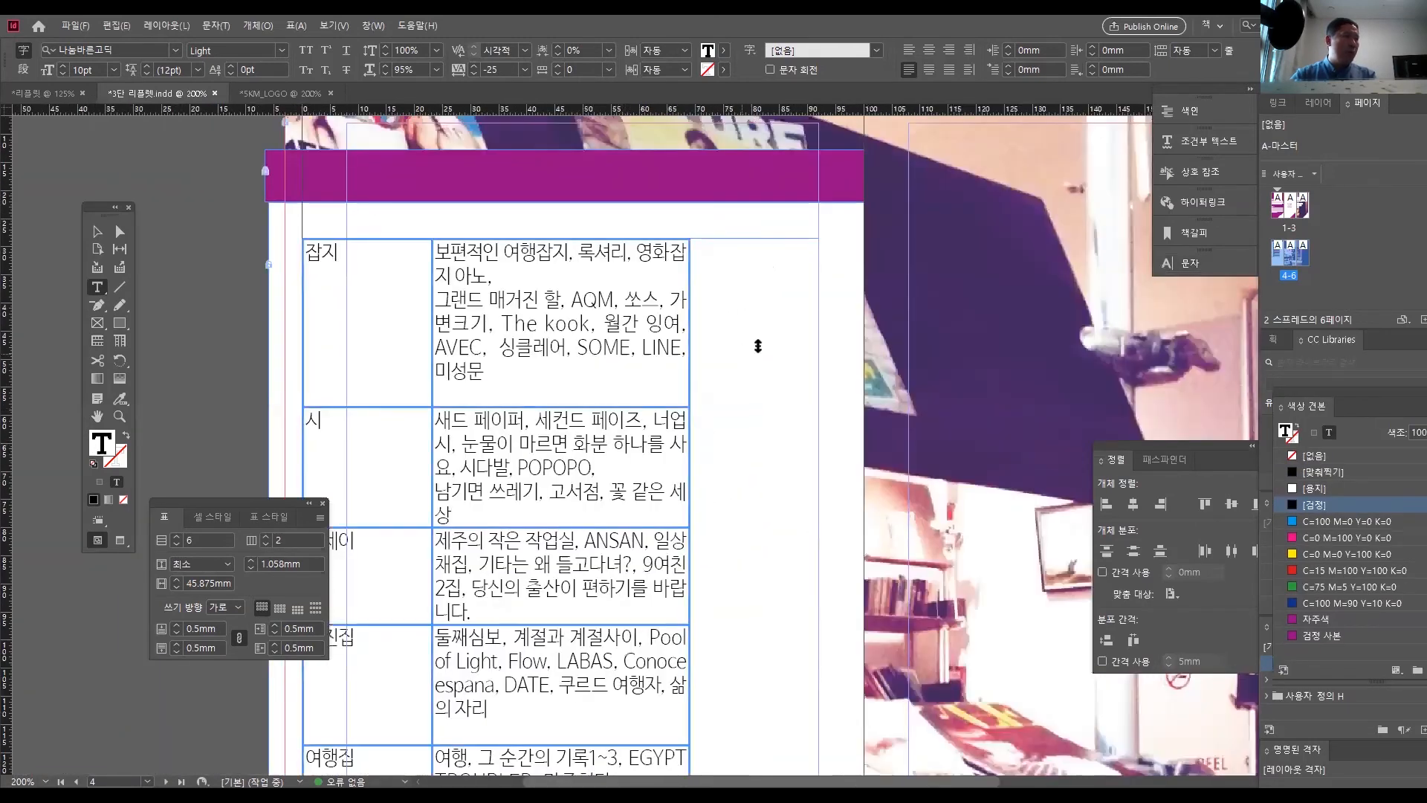
pyautogui.moveTo(690, 361); pyautogui.dragTo(821, 367)
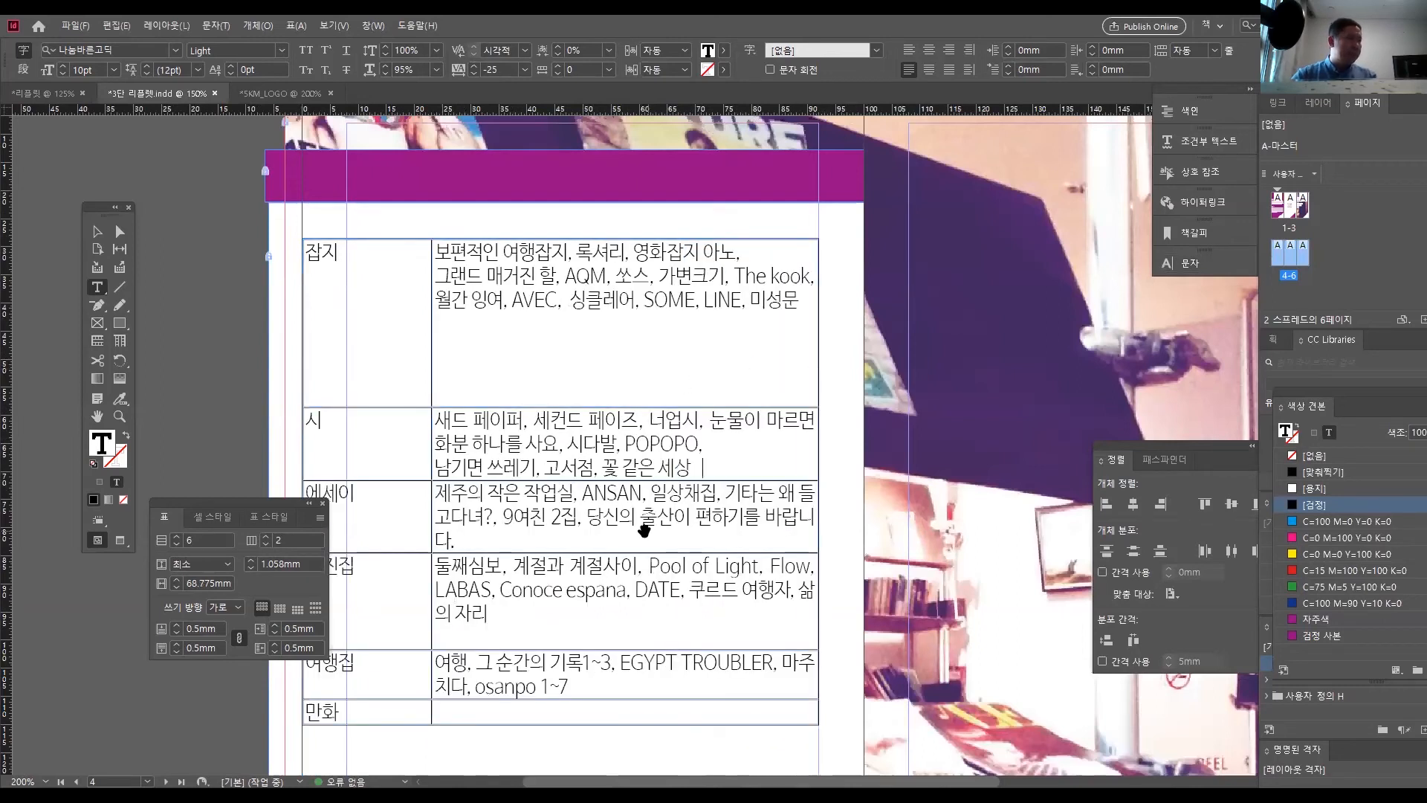
# - Fill the 만화 row's title cell with 간식다방, 수수한 순간, 시집살이, 두부와 그림, 우주우표책, 갯강구 일기, 지난 주일, 소녀일기, 나너+, 있잖아요,누구씨
pyautogui.hotkey('ctrl', '-')
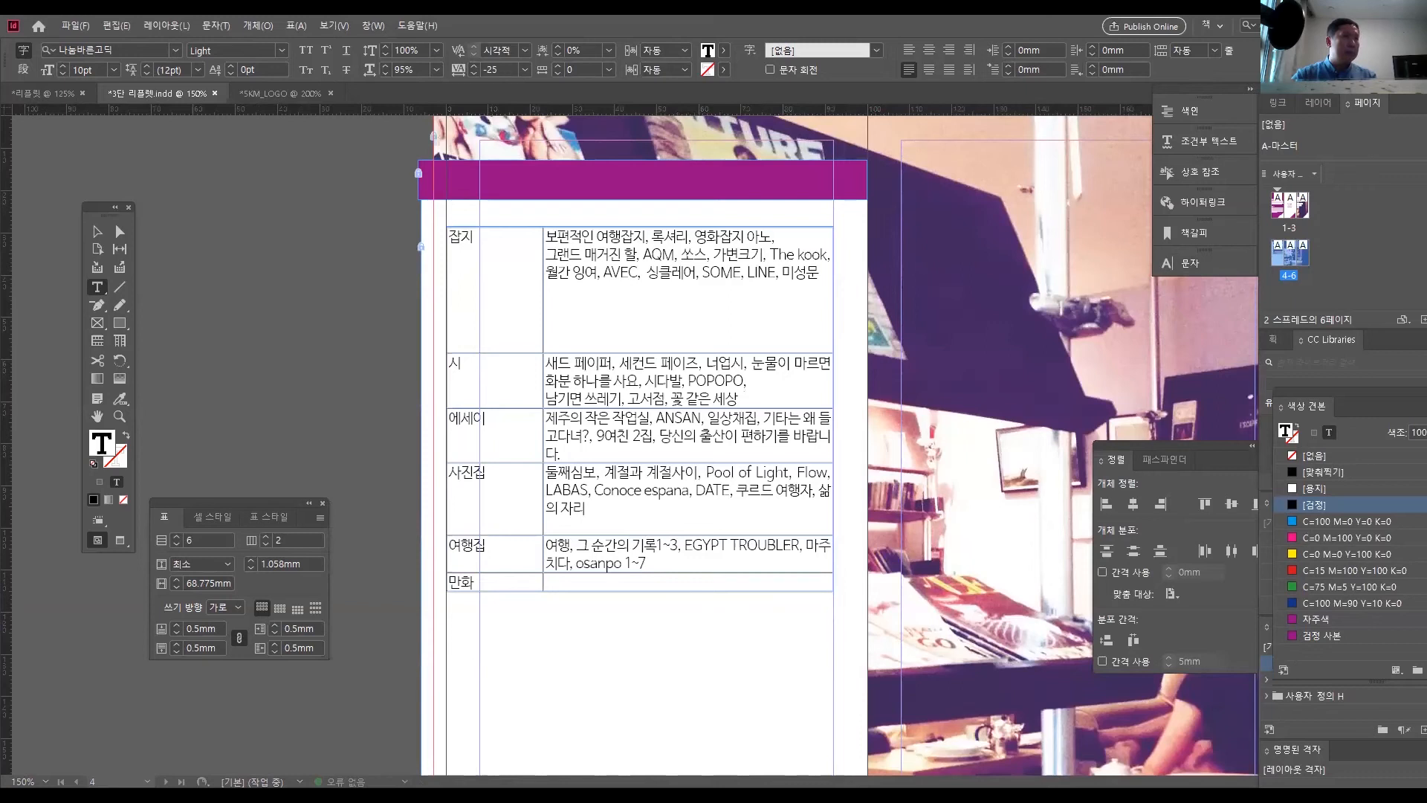
pyautogui.click(671, 582)
pyautogui.write('간식다방, 수수한 순간, 시집살이, 두부와 그림, 우주우표책, 갱강구 일기, 지난 주일, 소녀일기, 나너+, 있잖아요,누구씨')
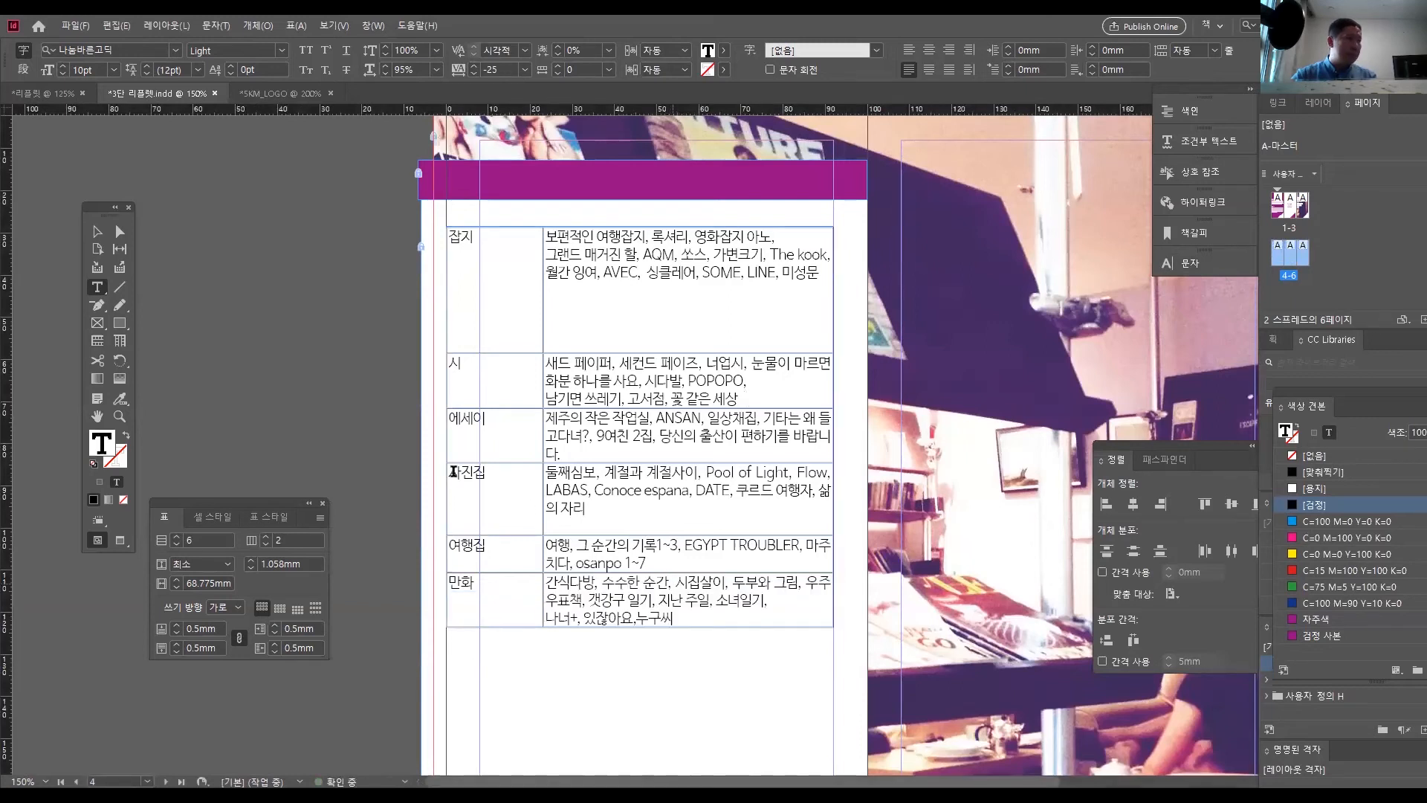
pyautogui.click(97, 233)
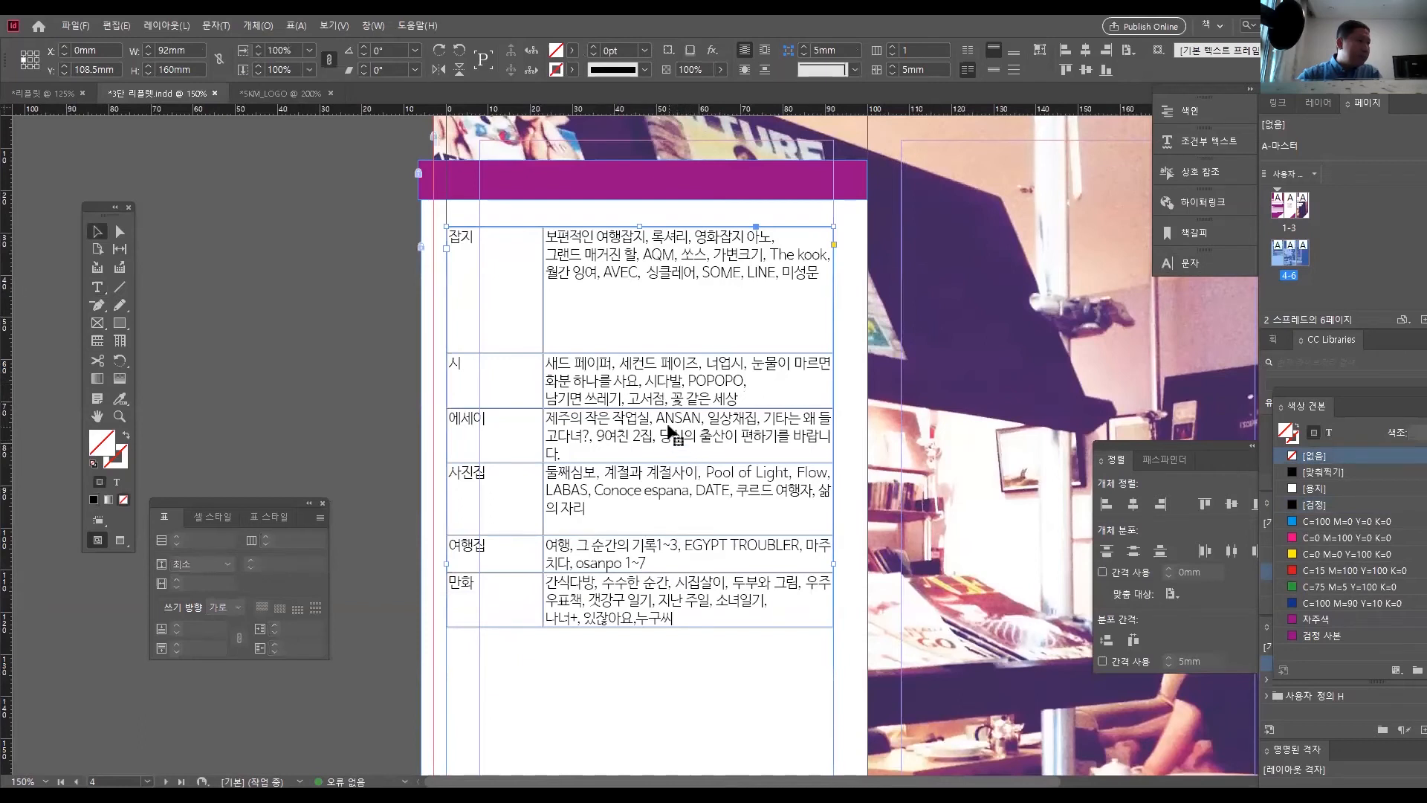
# - Extend the 만화 row downward so the book-list table reaches close to the bottom of its text frame
pyautogui.scroll(-2, 645, 520)
pyautogui.scroll(1, 645, 520)
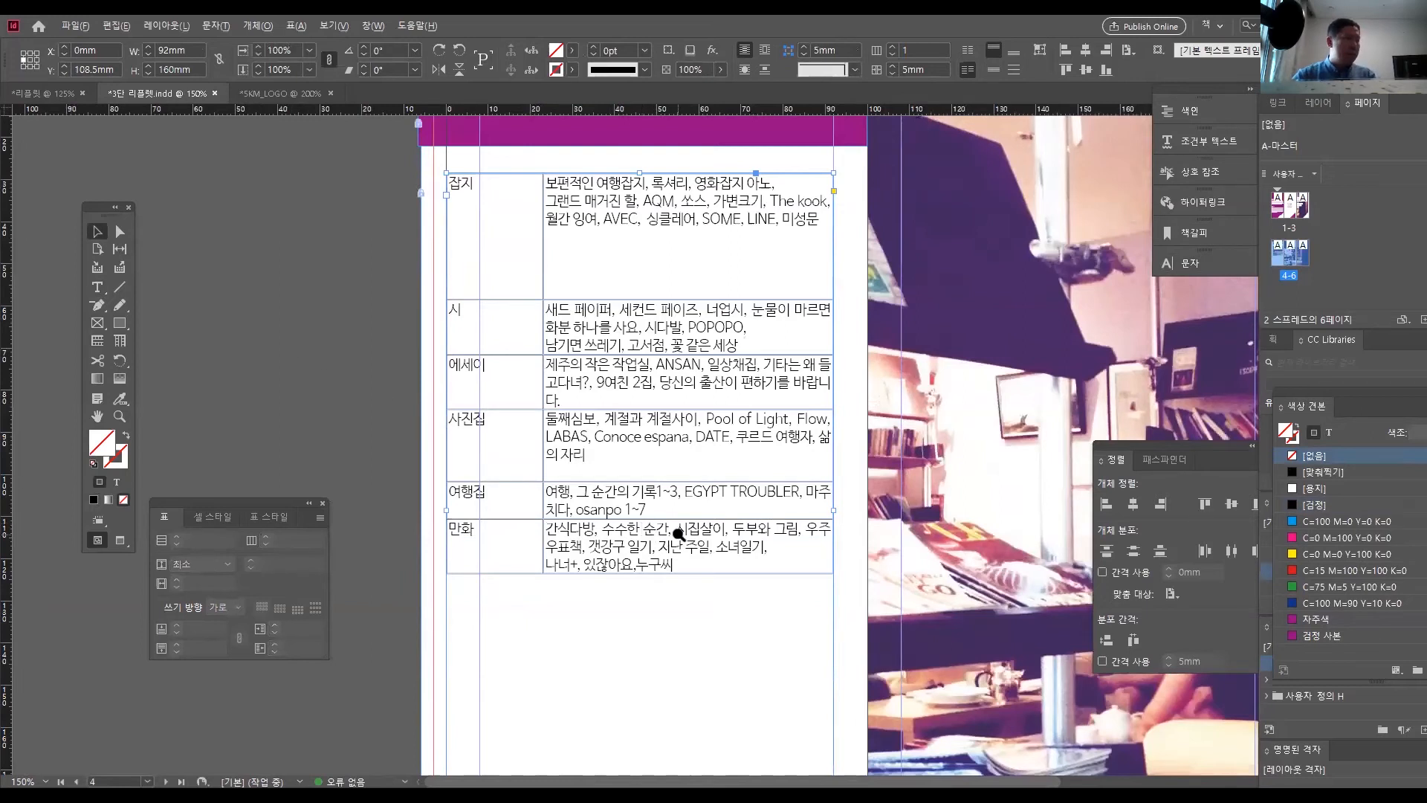
pyautogui.hotkey('ctrl', '-')
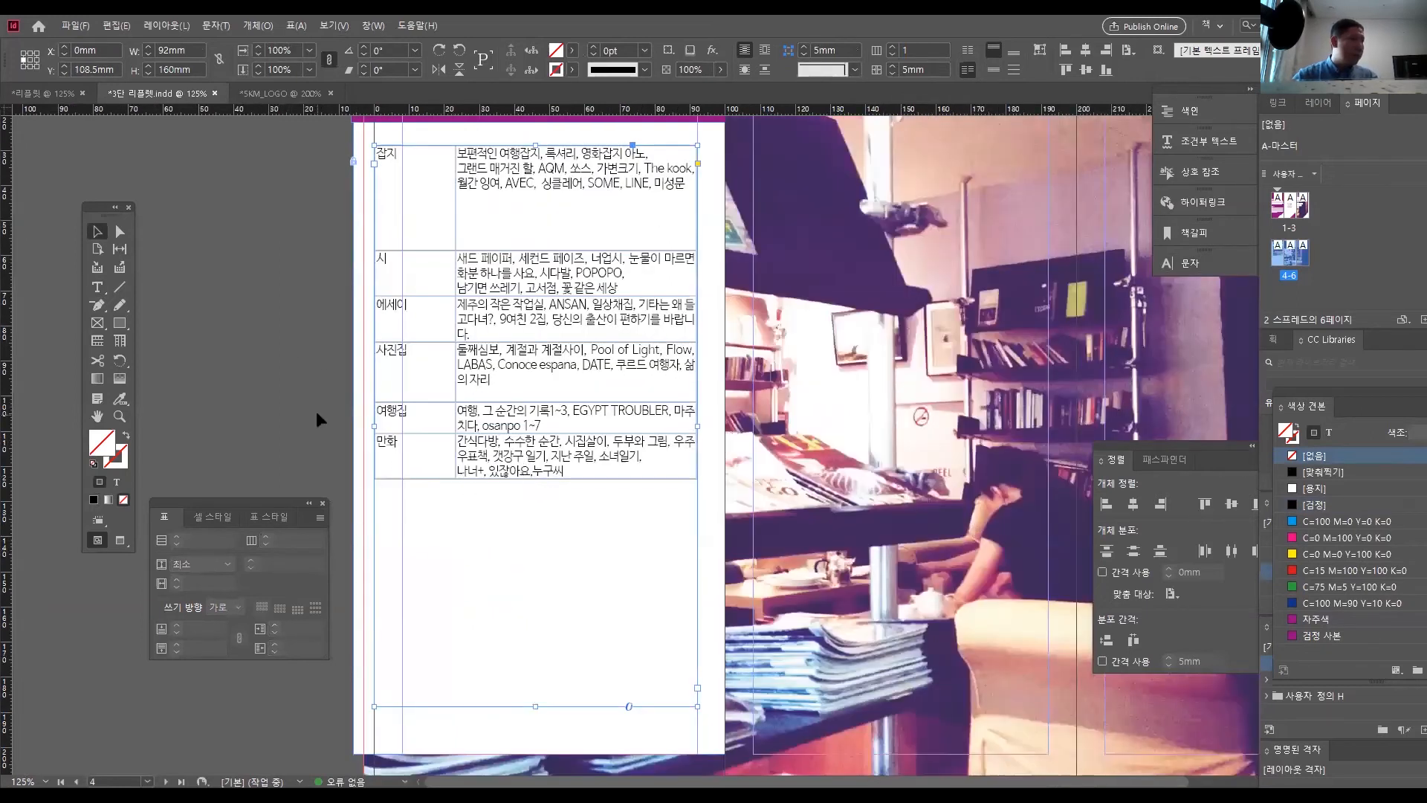
pyautogui.press('t')
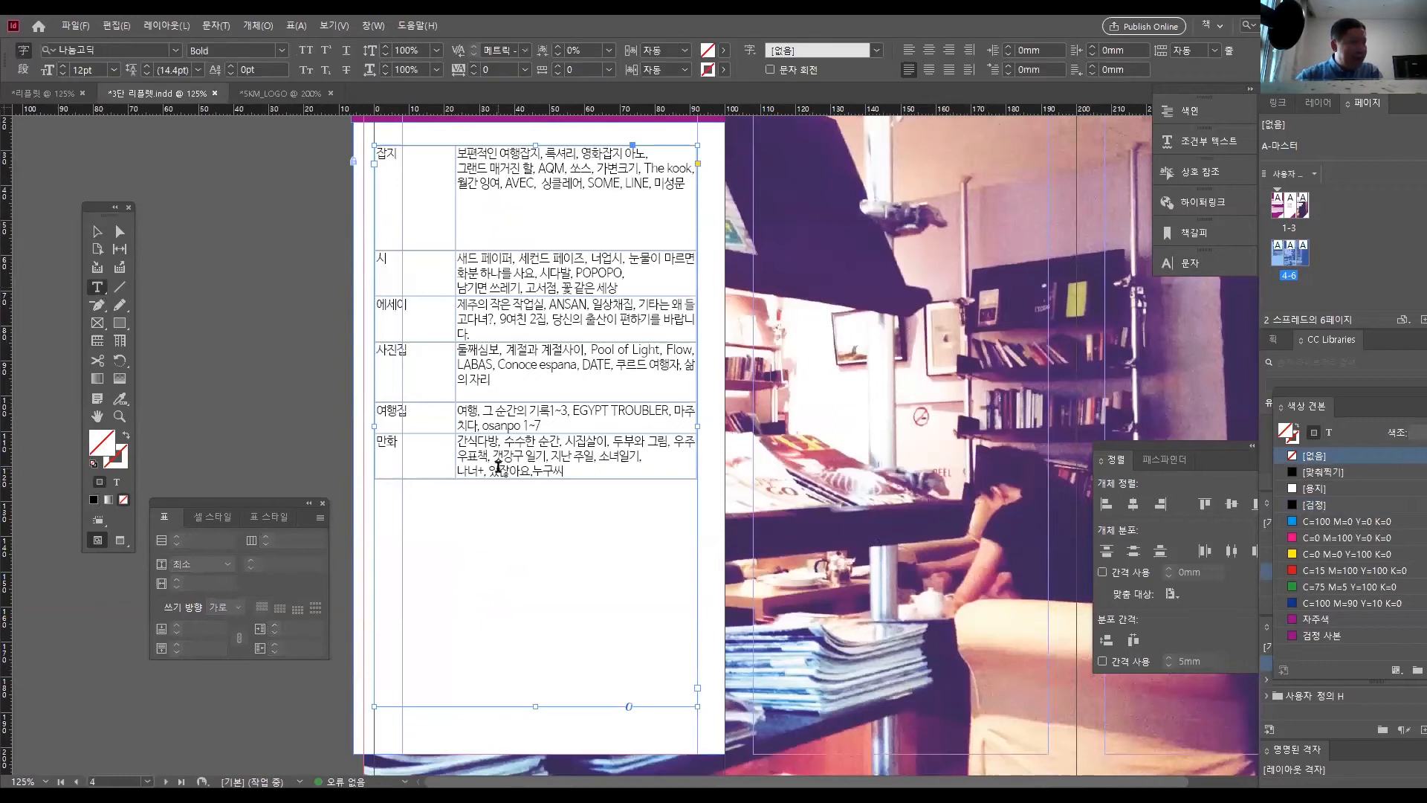
pyautogui.moveTo(503, 487); pyautogui.dragTo(512, 641)
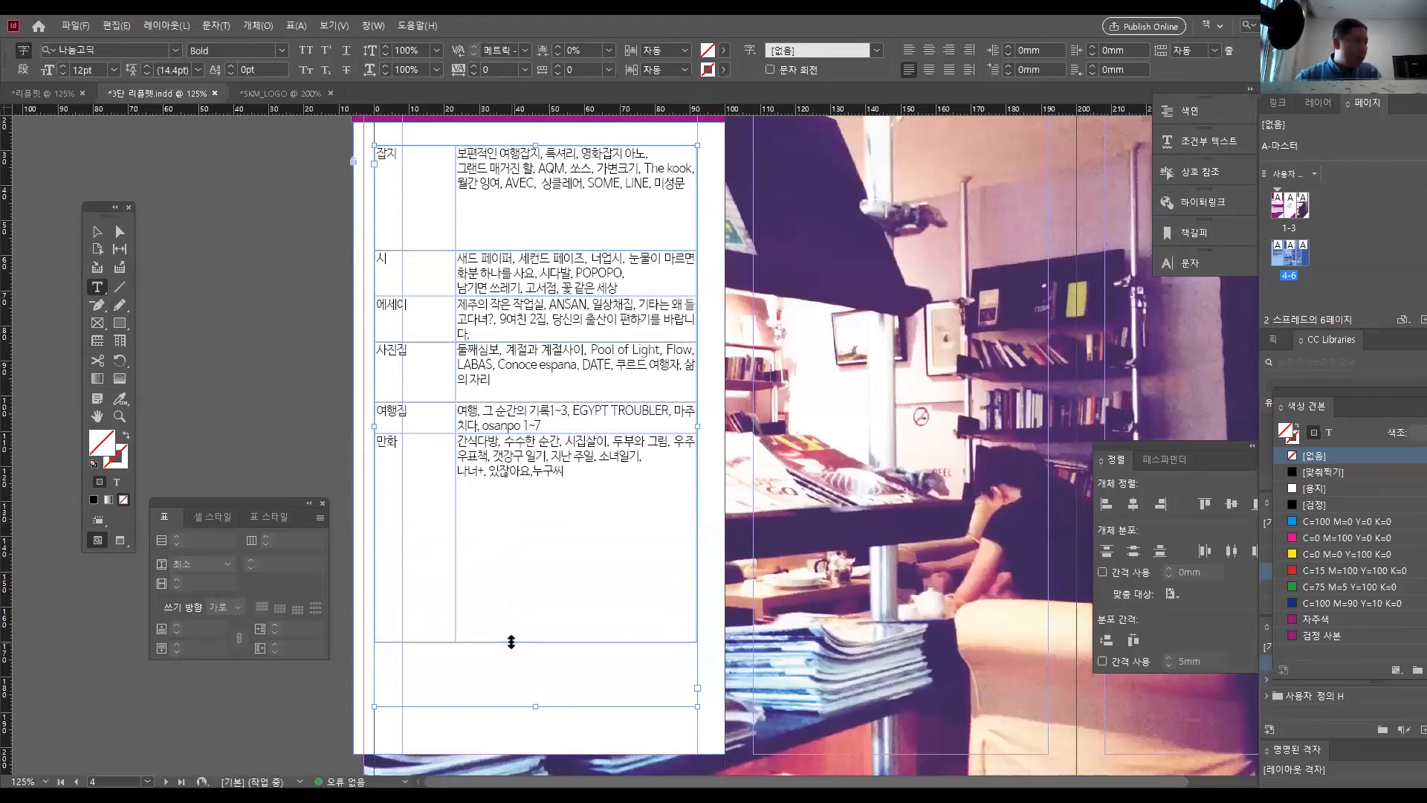
# - Select all cells of the book-list table and distribute its six rows evenly
pyautogui.moveTo(656, 599); pyautogui.dragTo(520, 156)
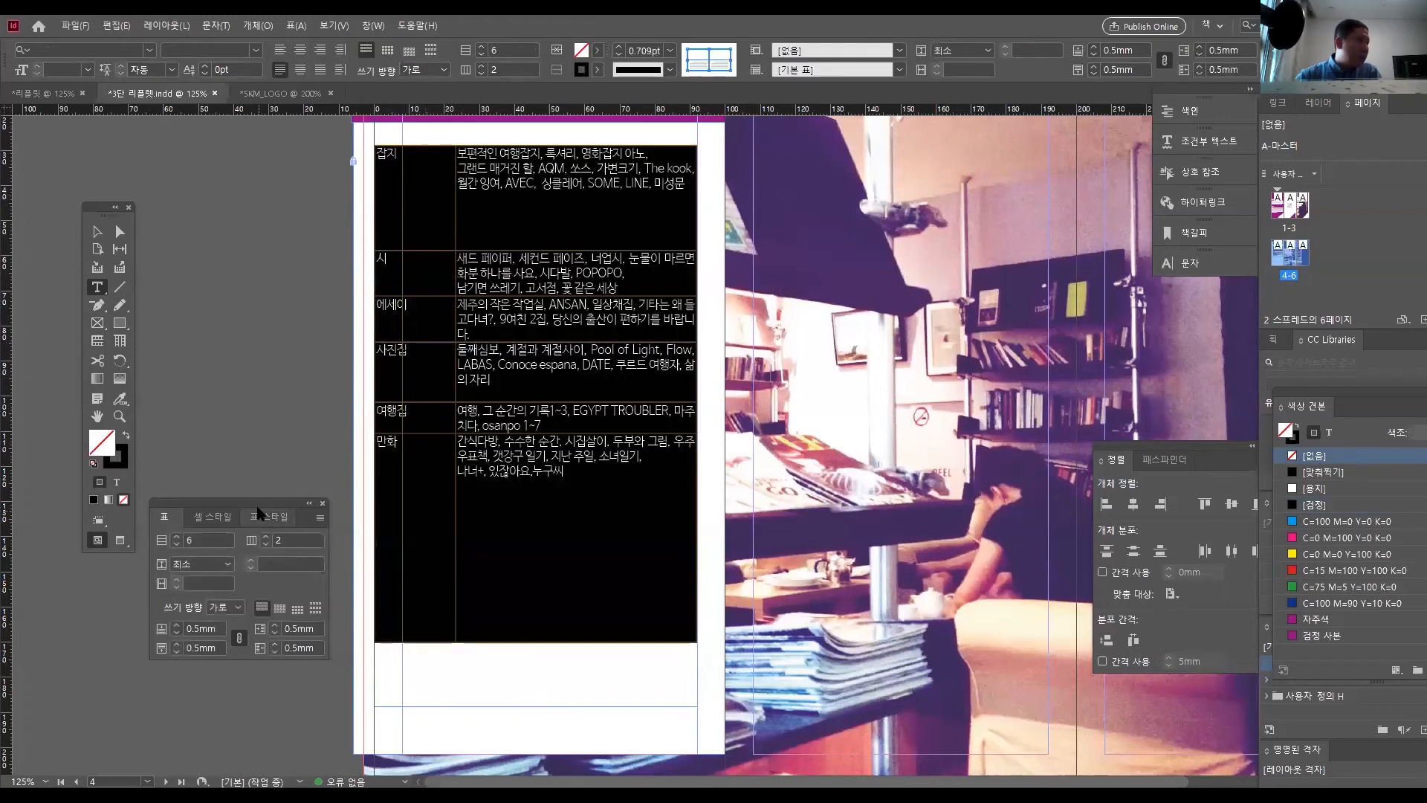
pyautogui.moveTo(258, 503); pyautogui.dragTo(863, 311)
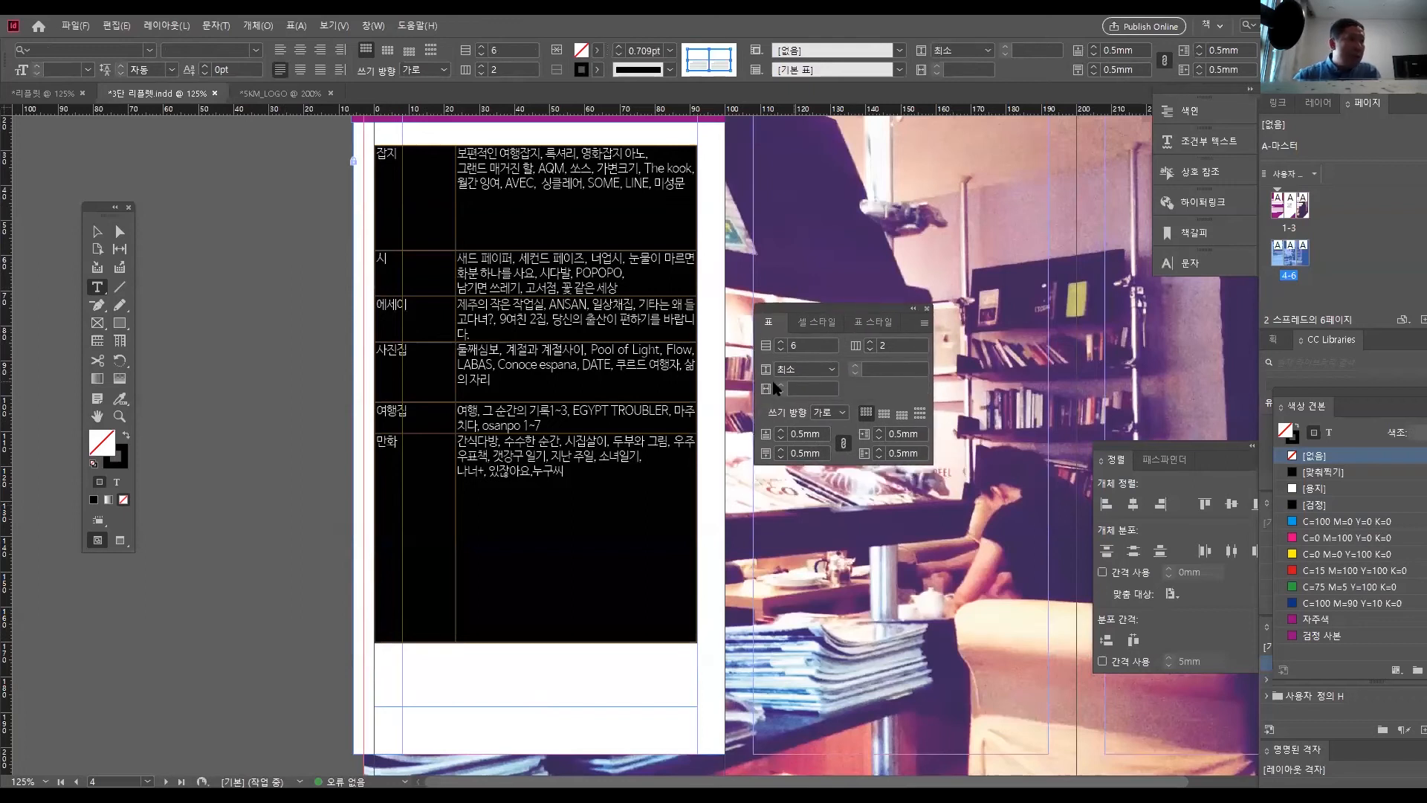
pyautogui.click(832, 370)
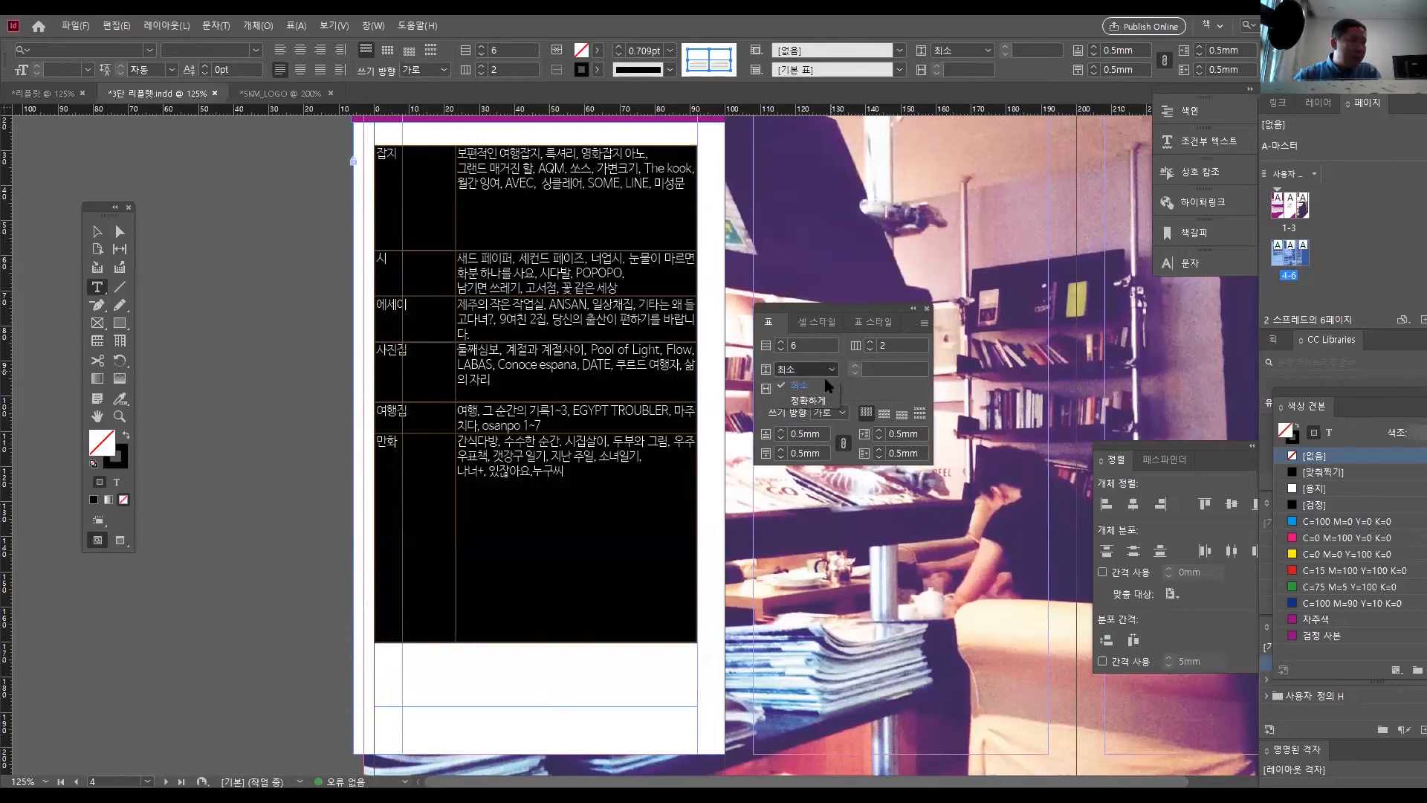
pyautogui.click(885, 392)
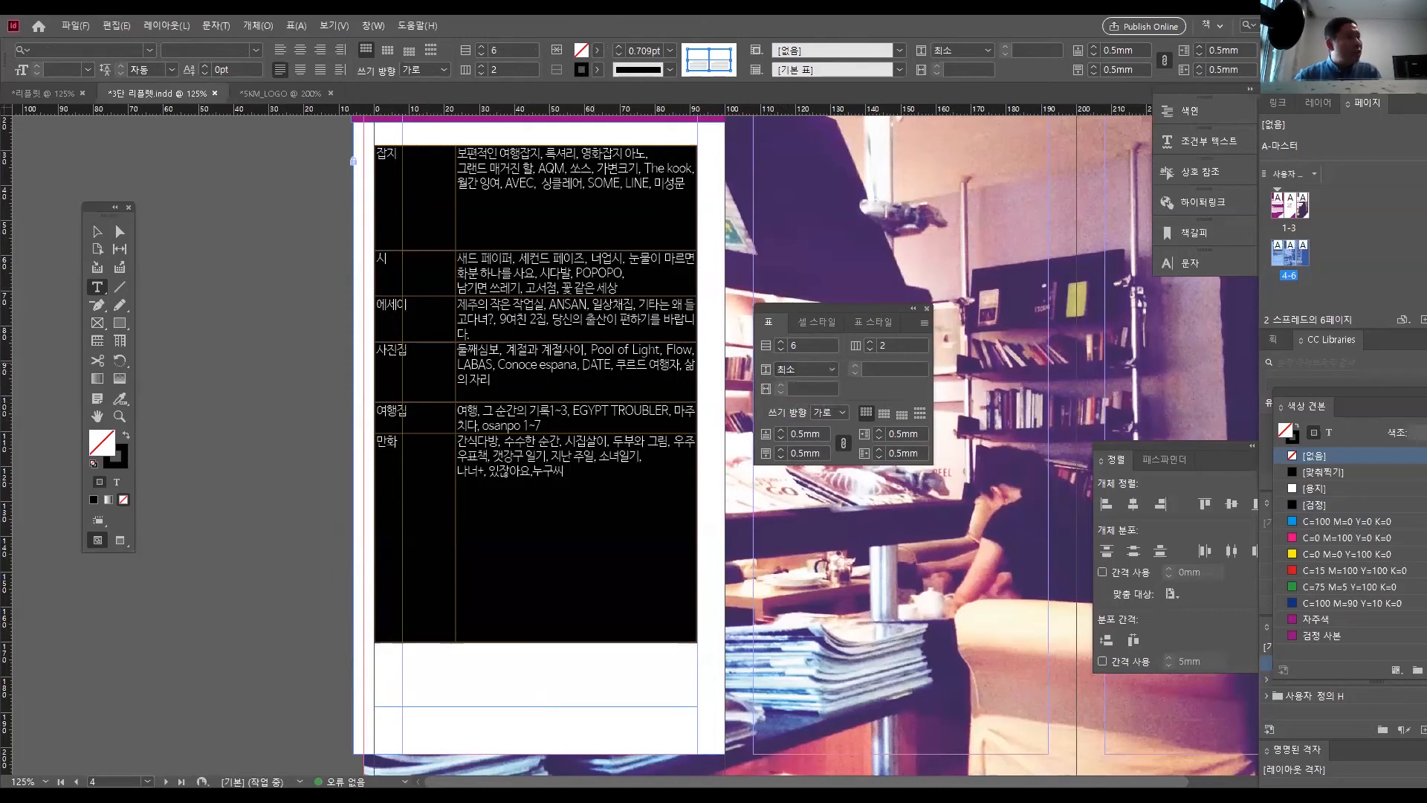
pyautogui.rightClick(587, 388)
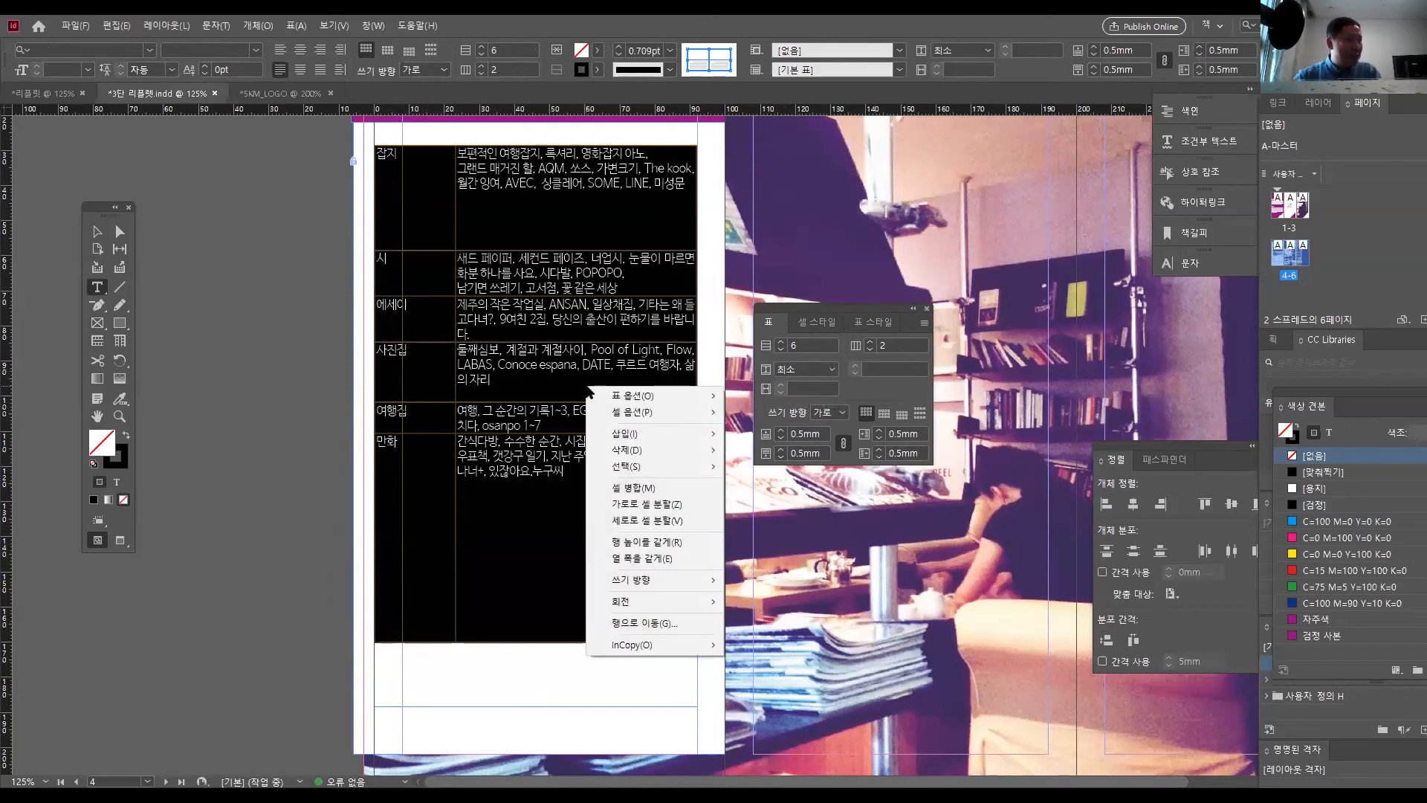
pyautogui.click(663, 546)
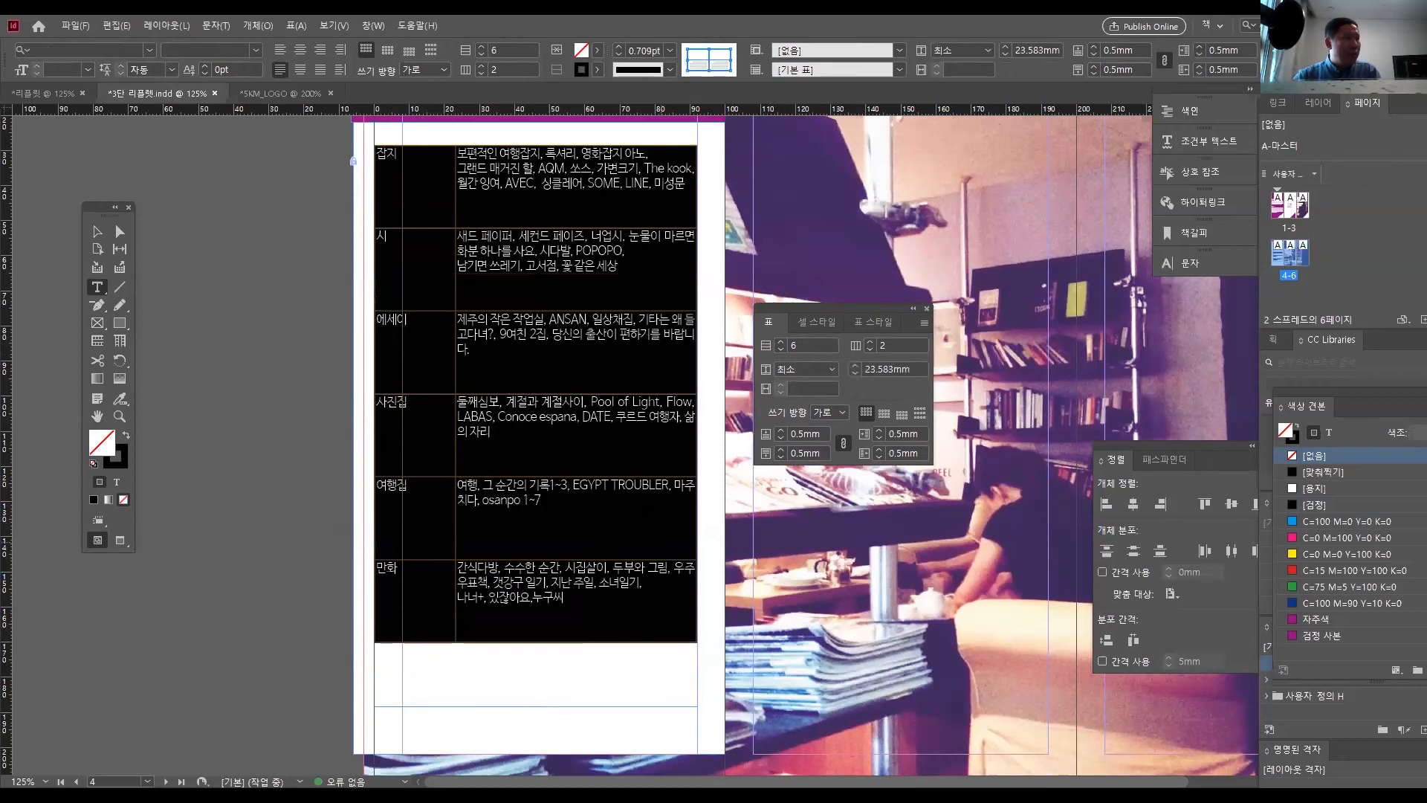
pyautogui.click(491, 377)
pyautogui.click(546, 550)
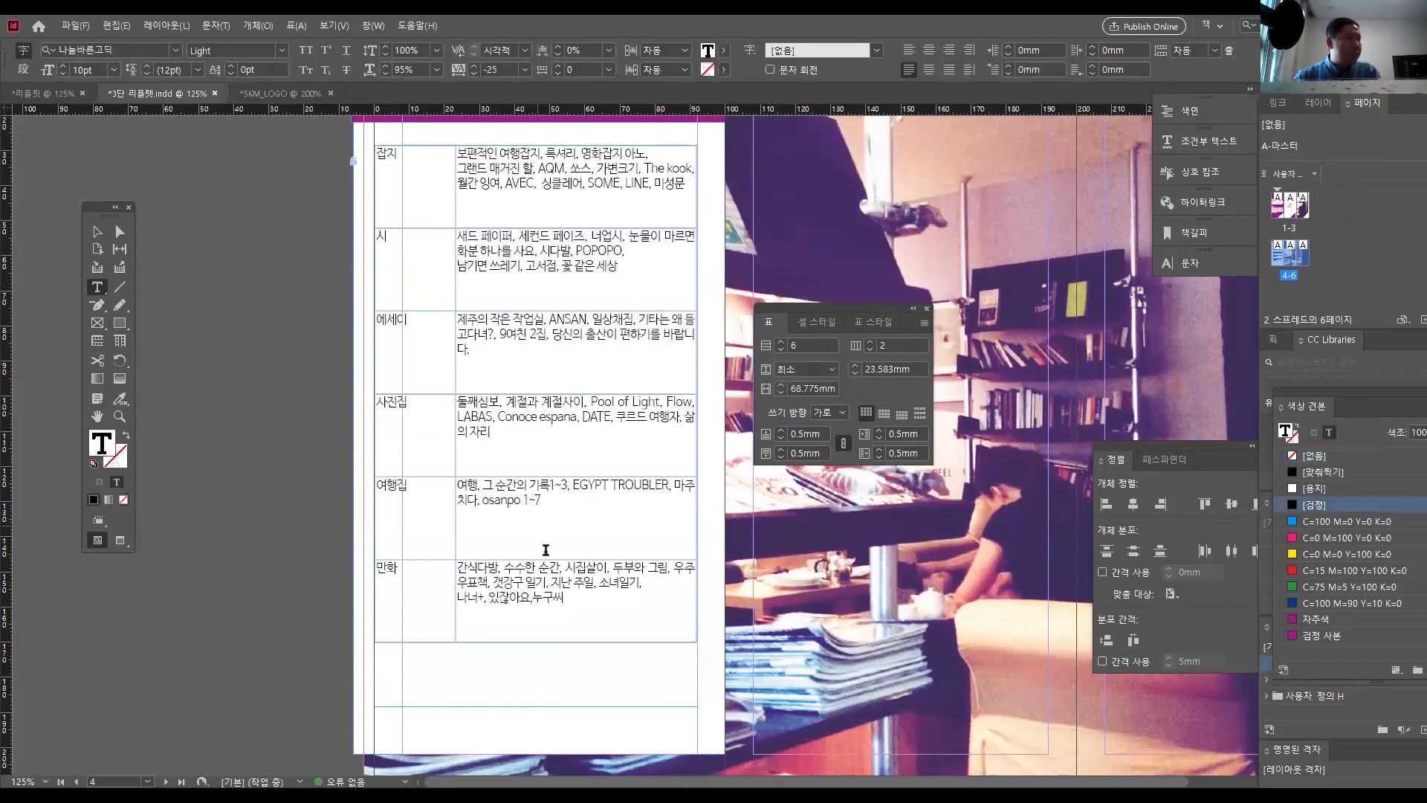
pyautogui.moveTo(585, 608); pyautogui.dragTo(416, 156)
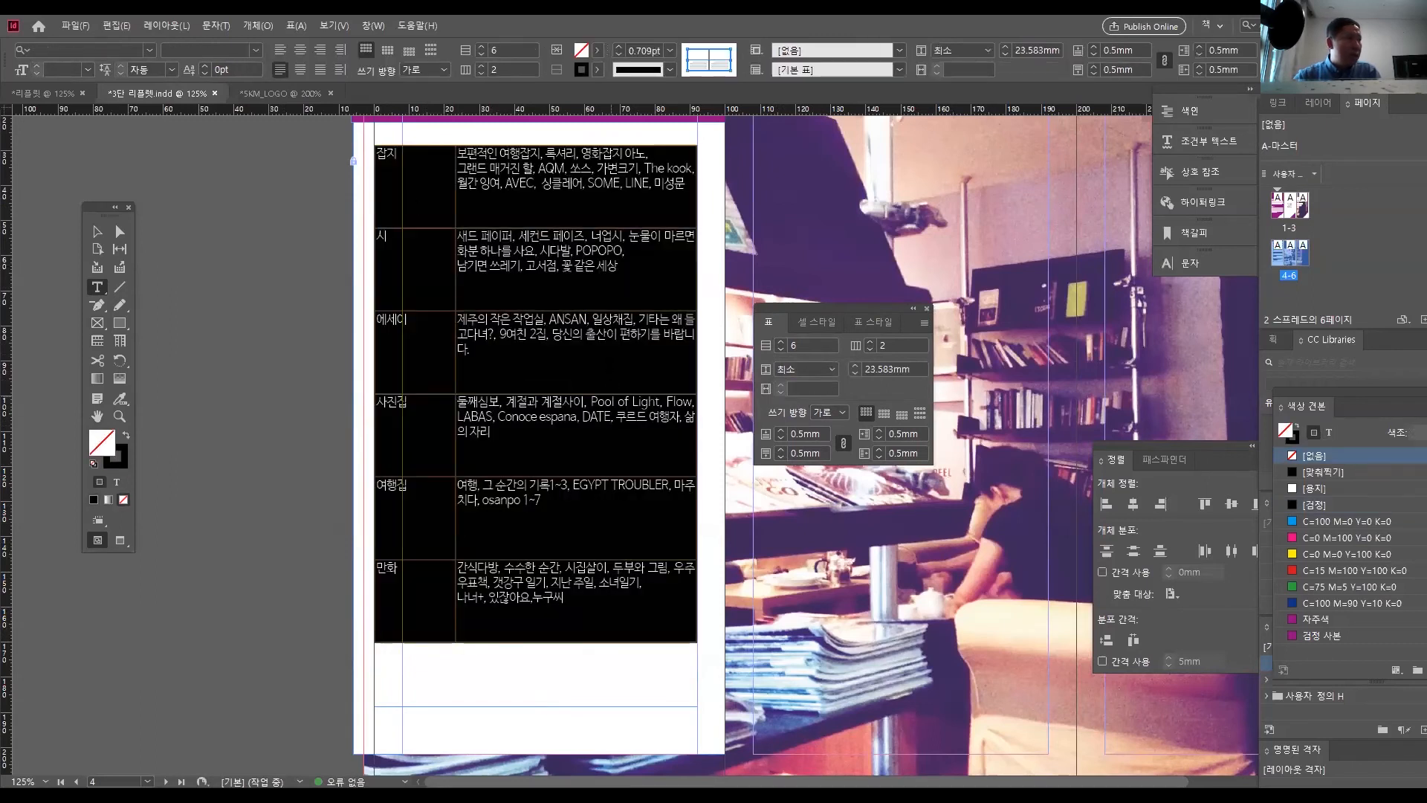
pyautogui.rightClick(609, 373)
pyautogui.click(685, 531)
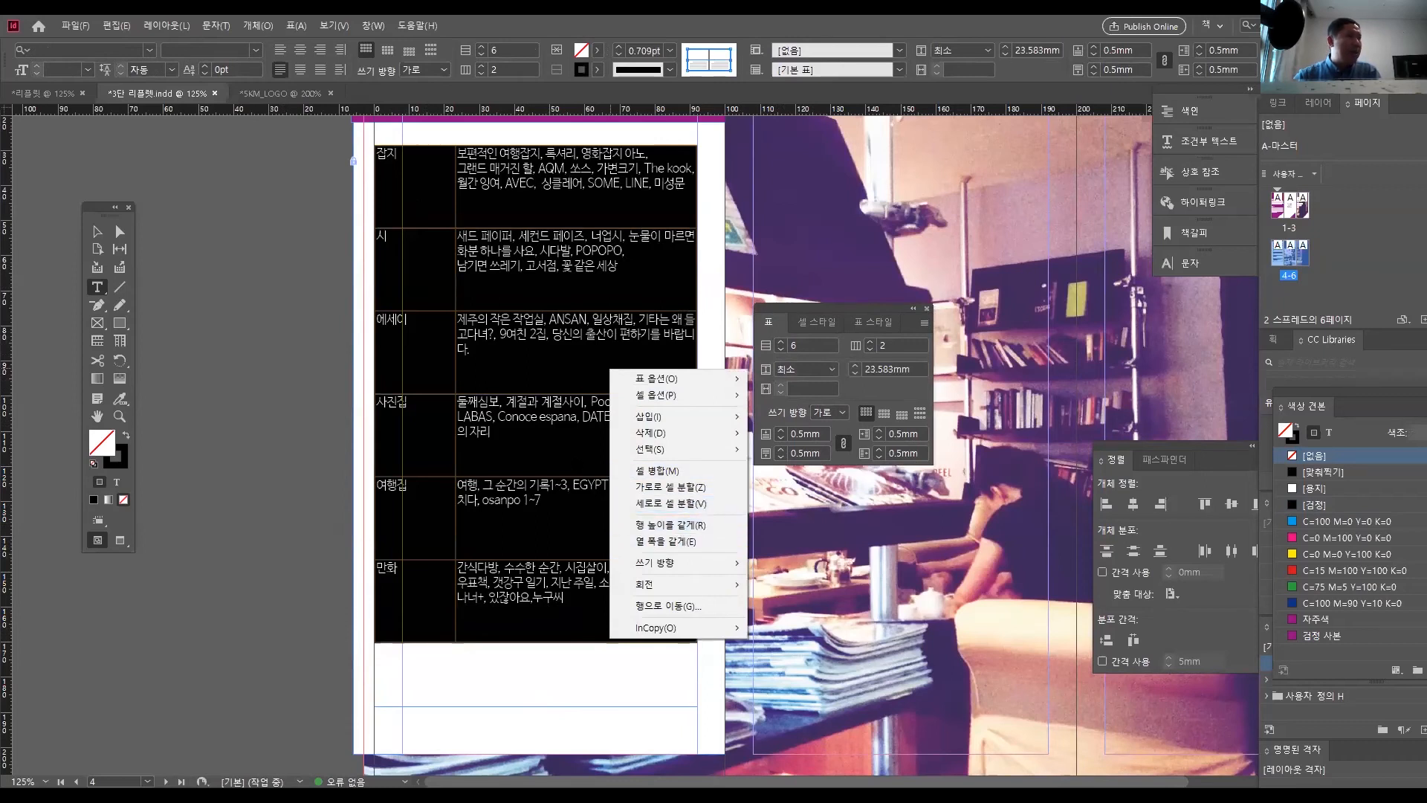
pyautogui.click(660, 573)
# - Set the row height of all six table rows to exactly 25 mm
pyautogui.moveTo(643, 600); pyautogui.dragTo(431, 190)
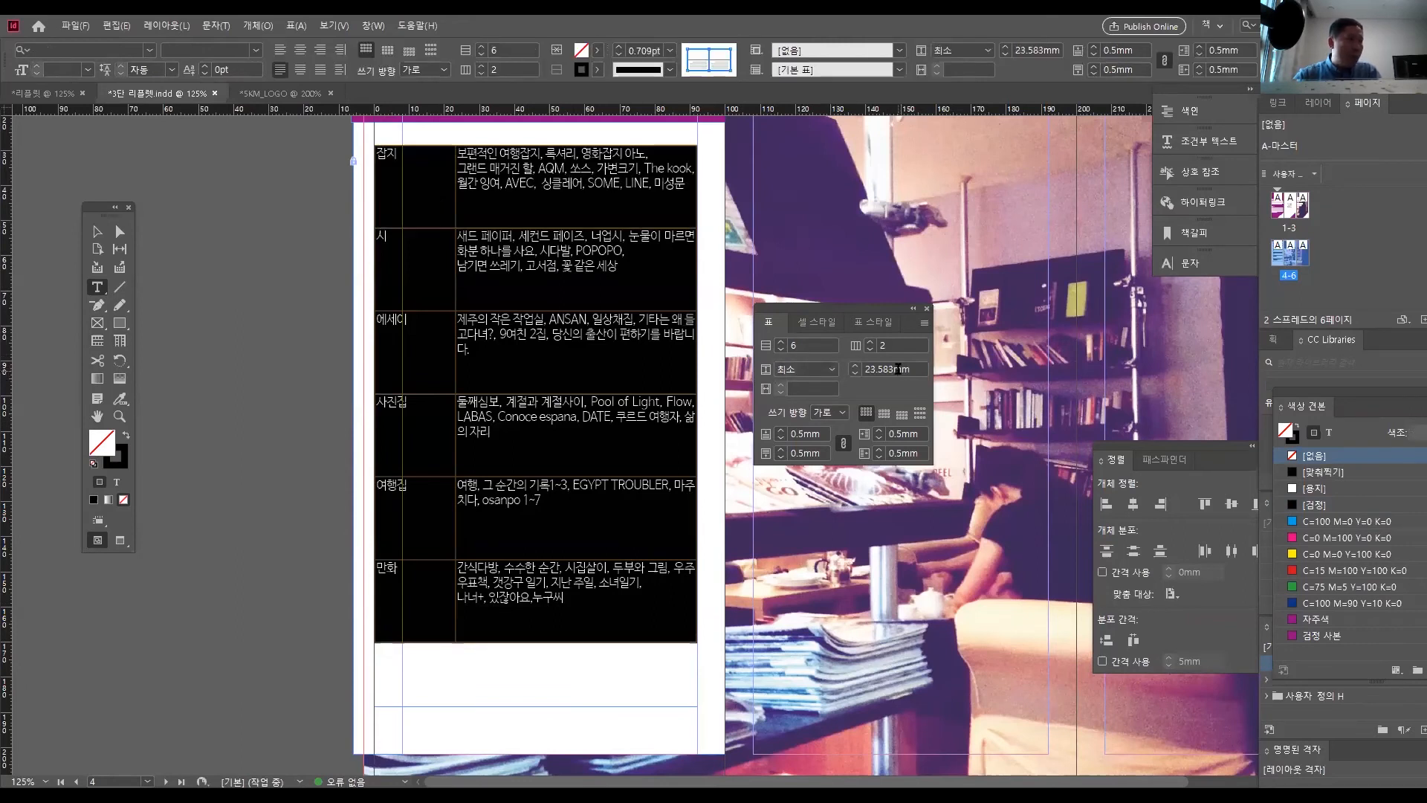
pyautogui.click(831, 371)
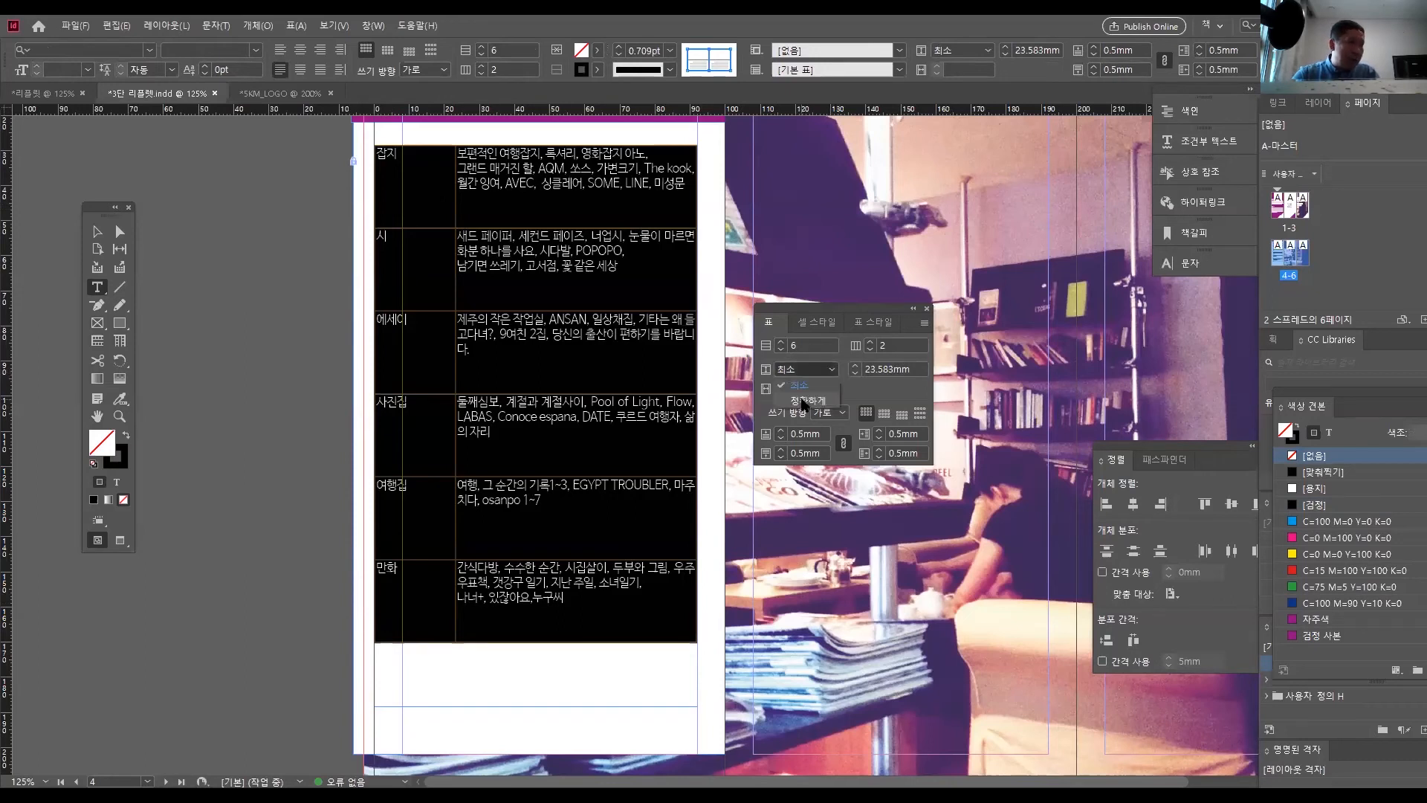
pyautogui.moveTo(895, 368); pyautogui.dragTo(856, 369)
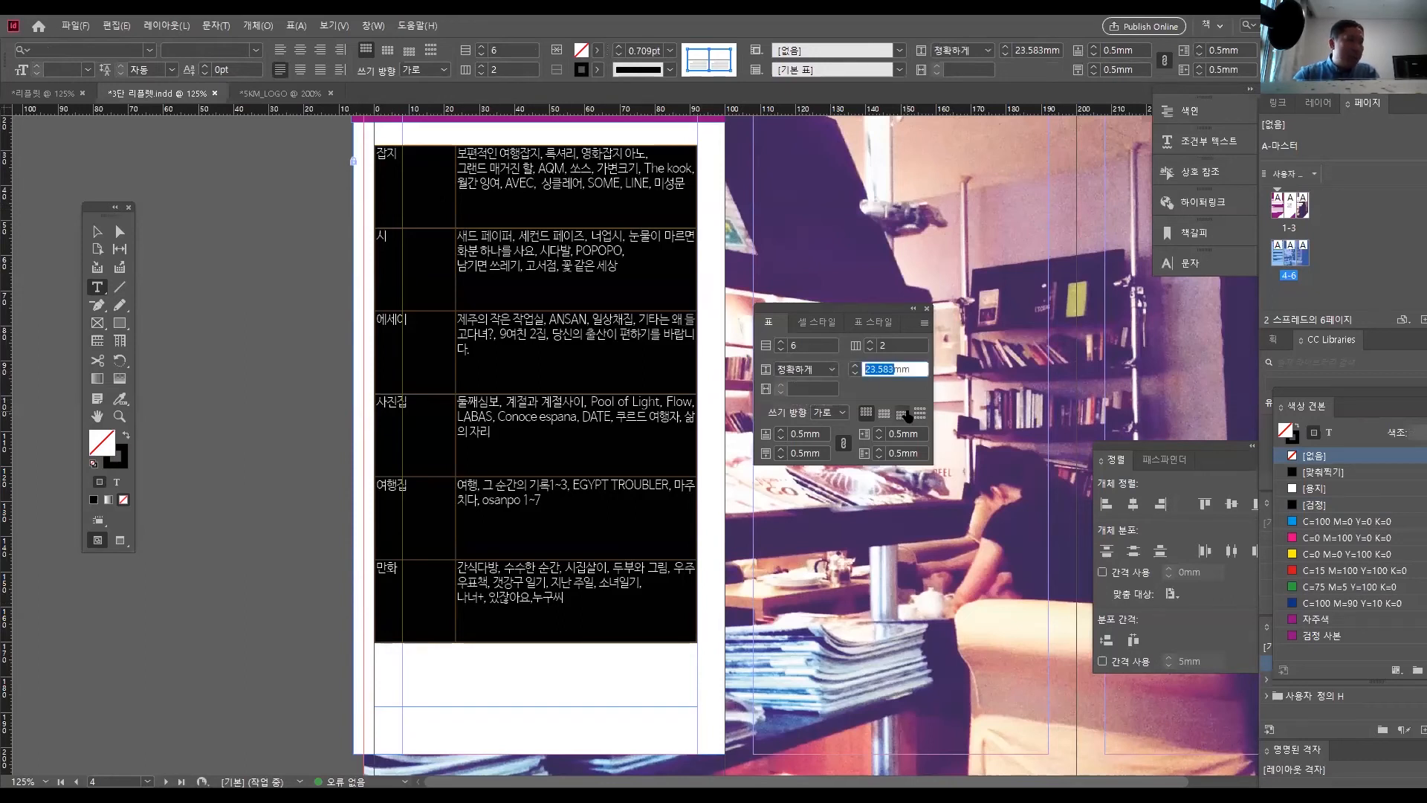
pyautogui.write('2')
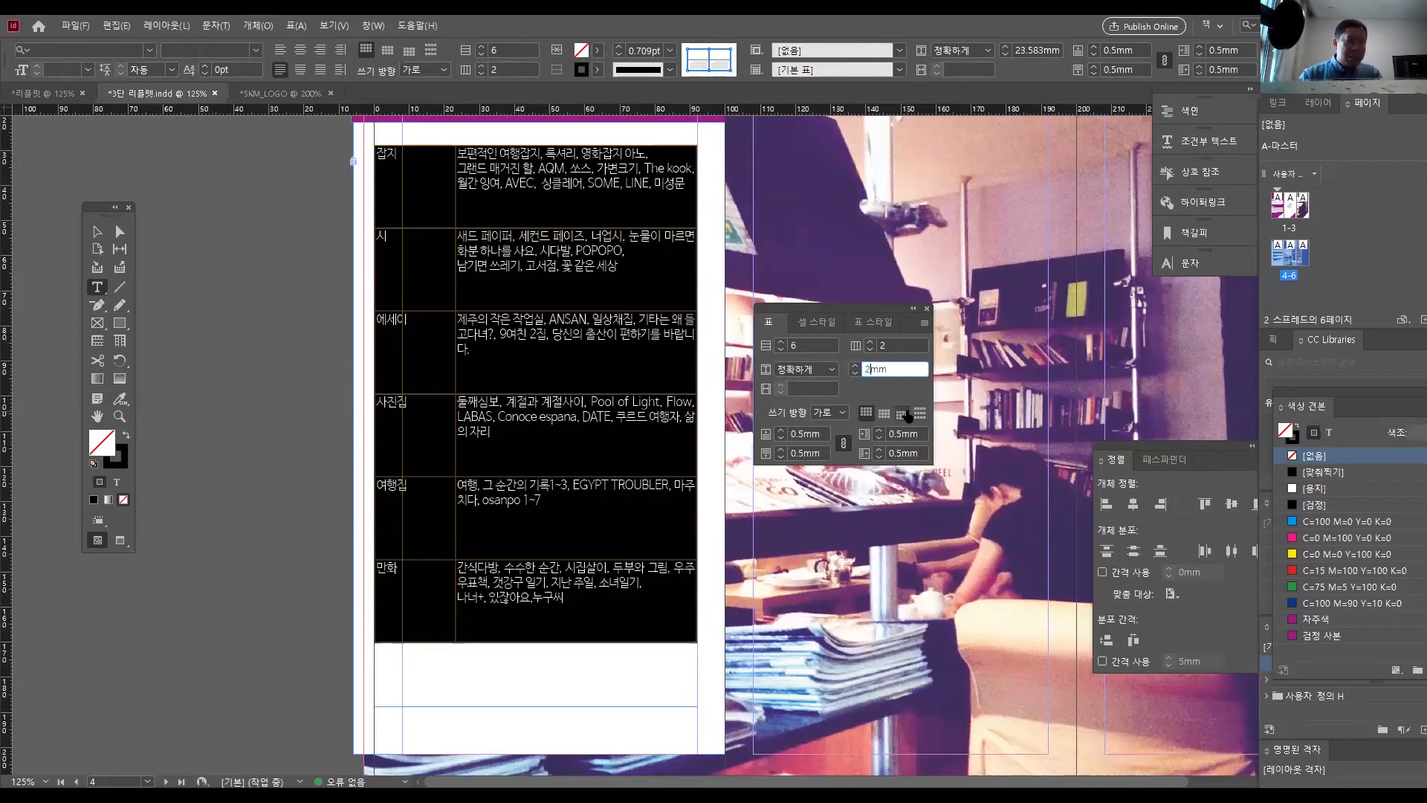
pyautogui.write('5')
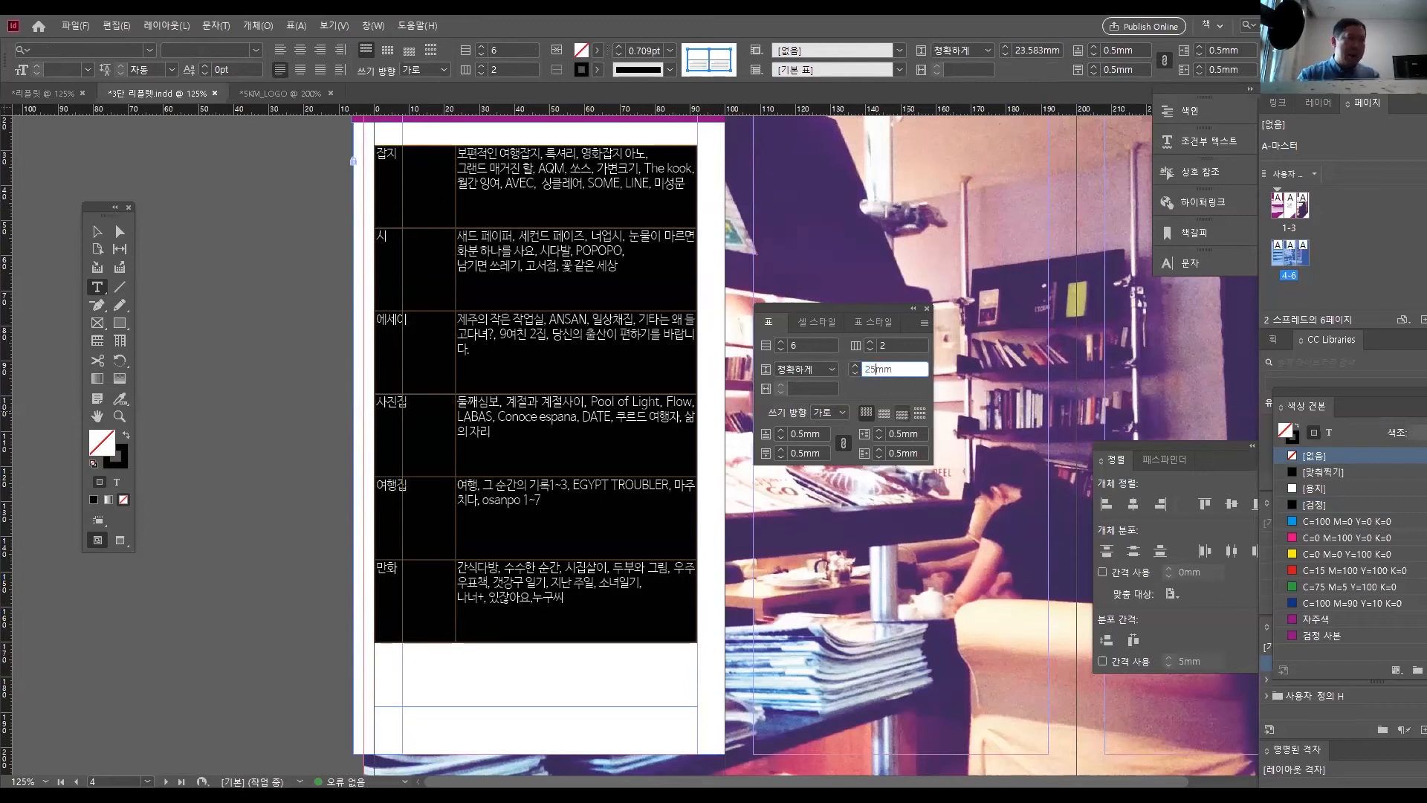
pyautogui.press('Return')
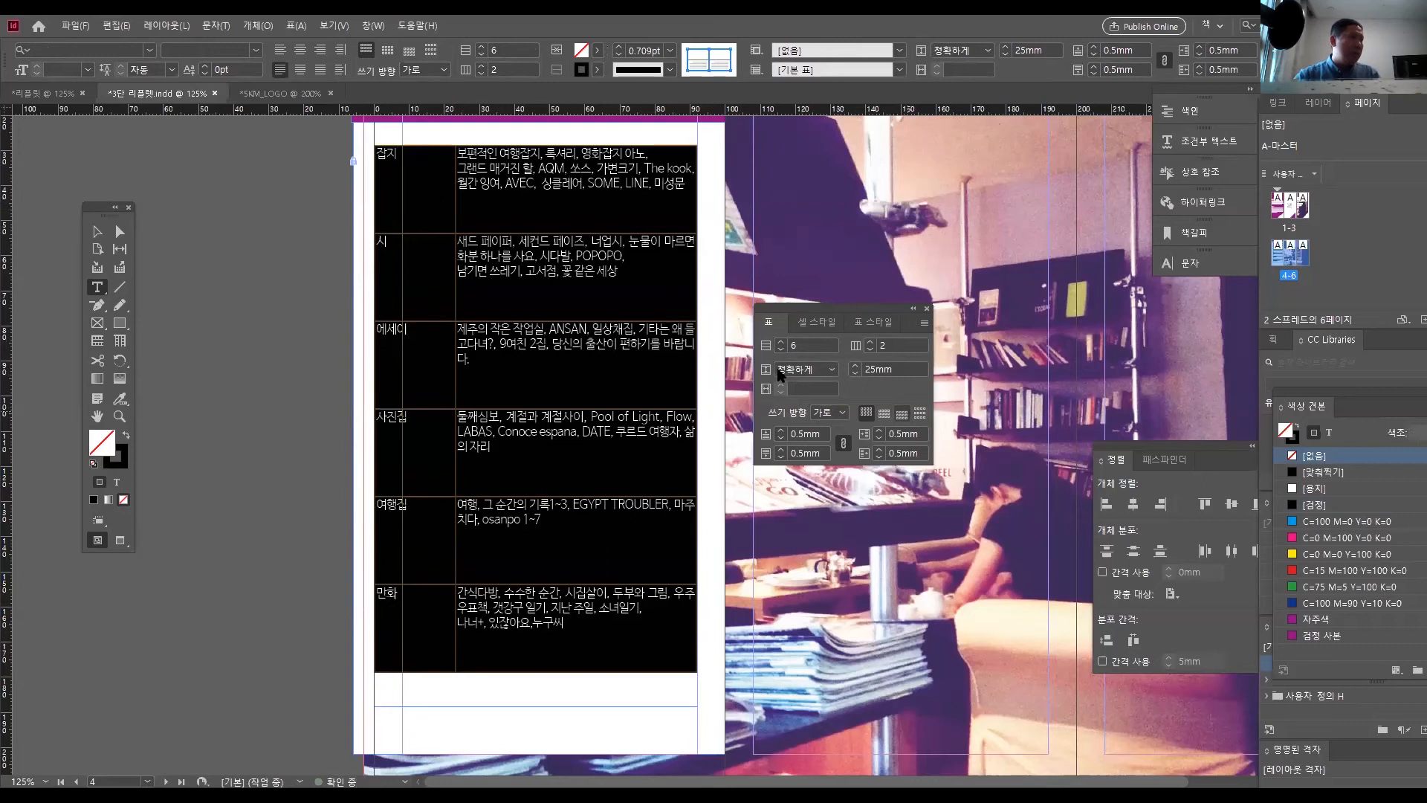
pyautogui.click(97, 232)
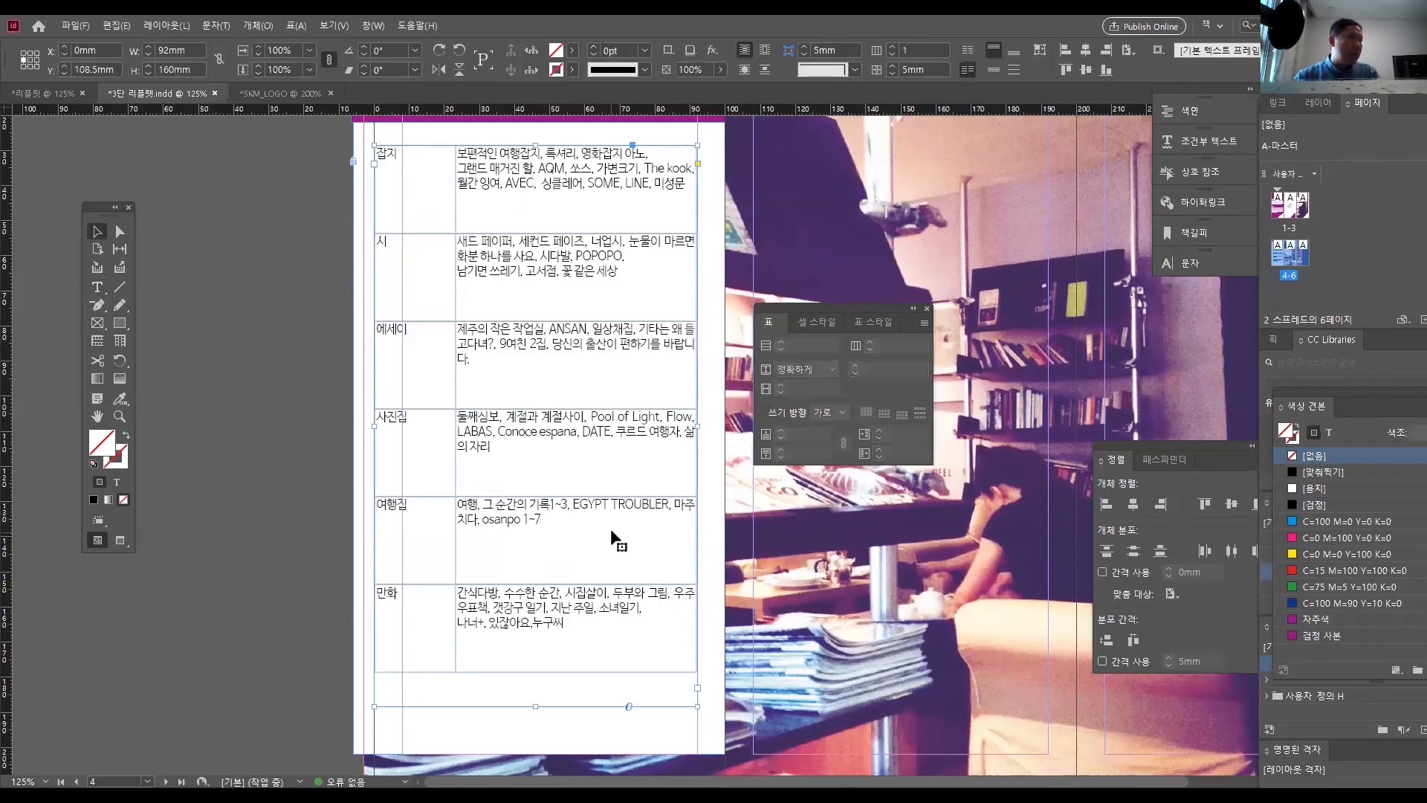
# - Set the table's category column width to 20 mm
pyautogui.click(97, 287)
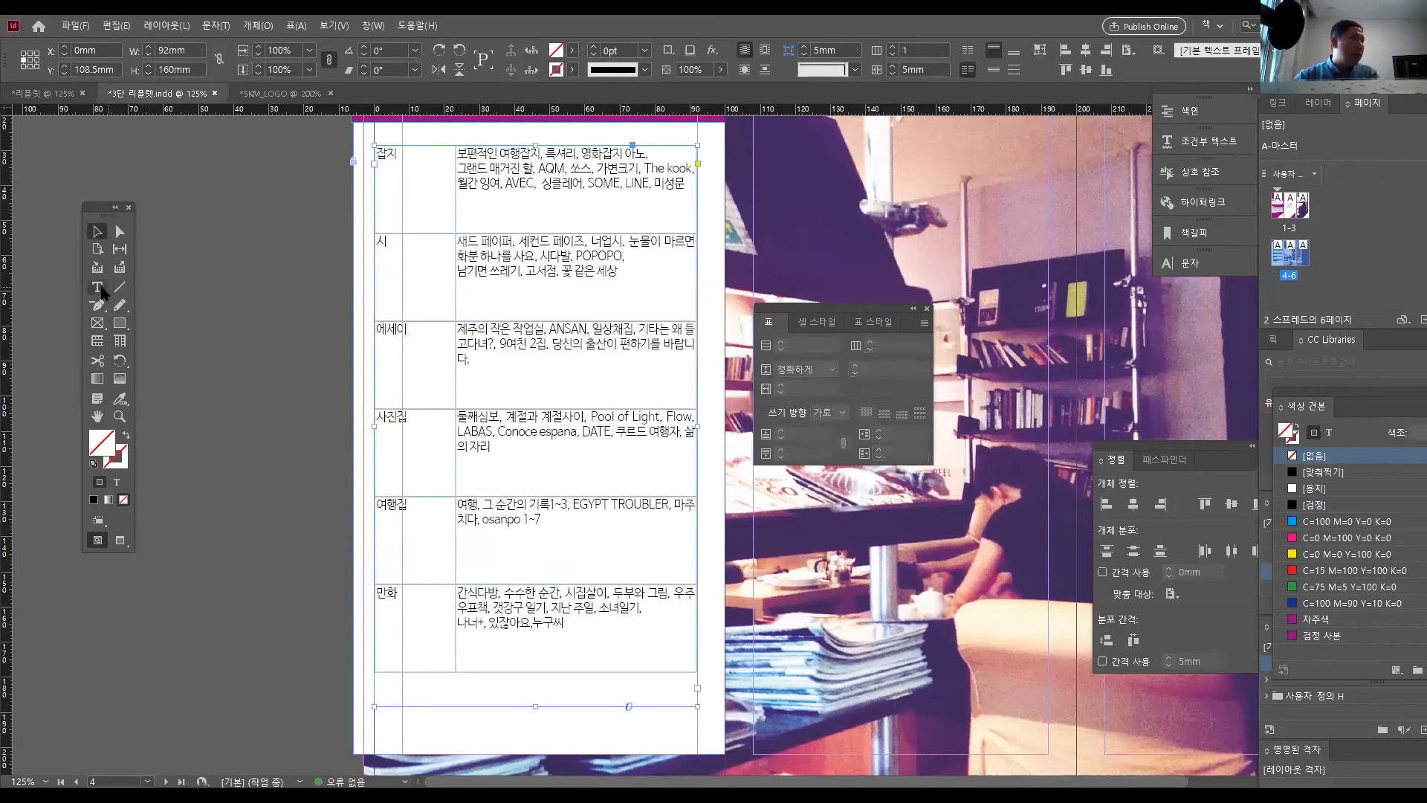
pyautogui.moveTo(414, 507); pyautogui.dragTo(397, 199)
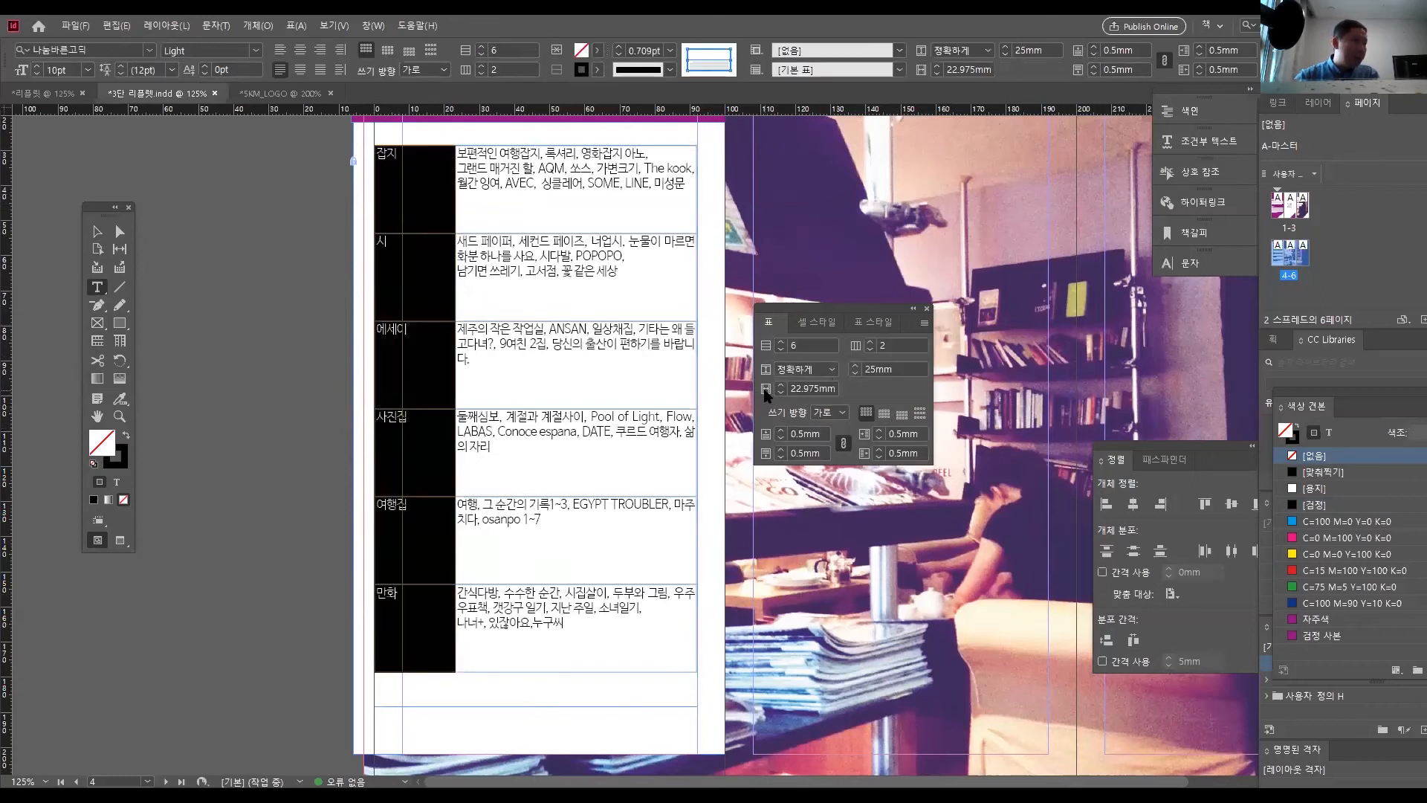
pyautogui.doubleClick(816, 387)
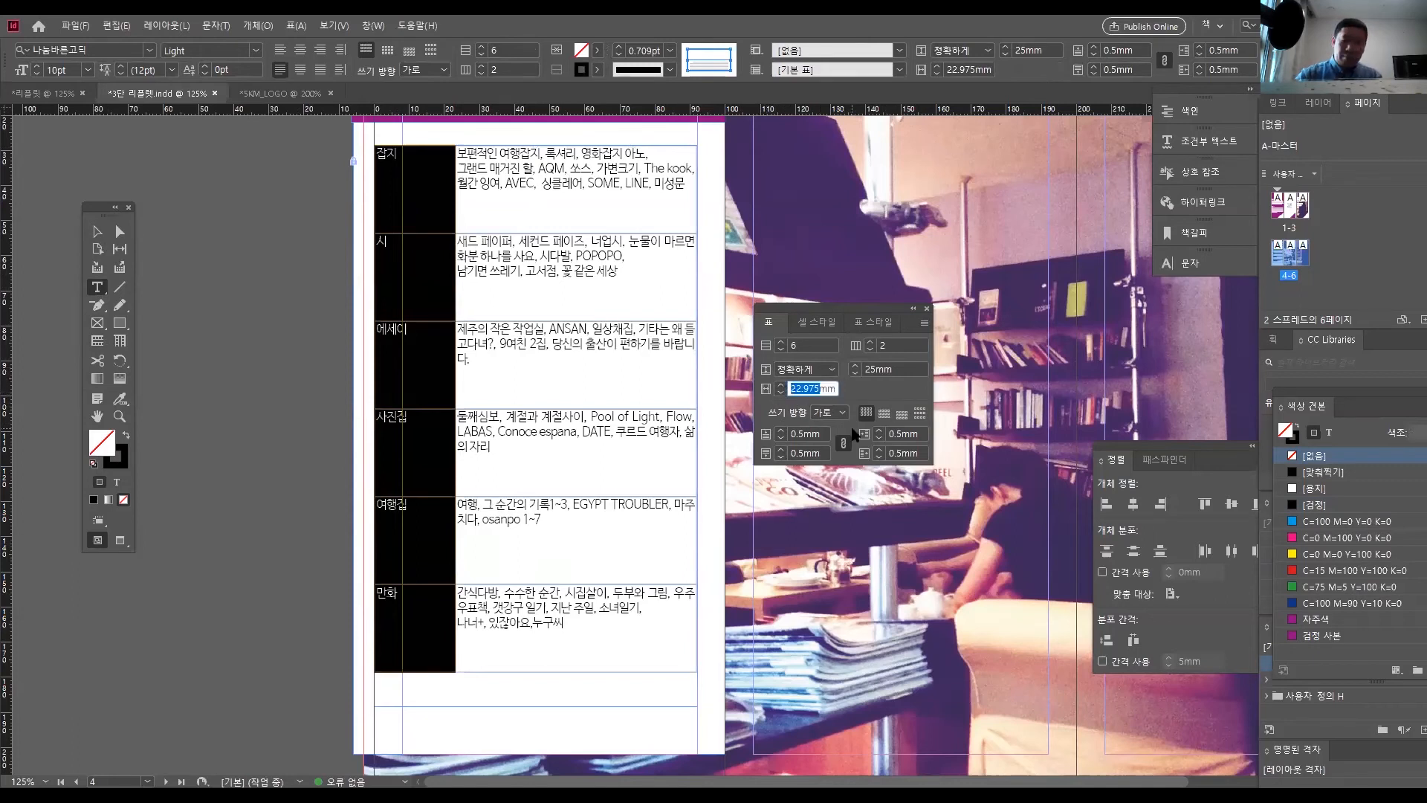
pyautogui.write('20')
pyautogui.press('Return')
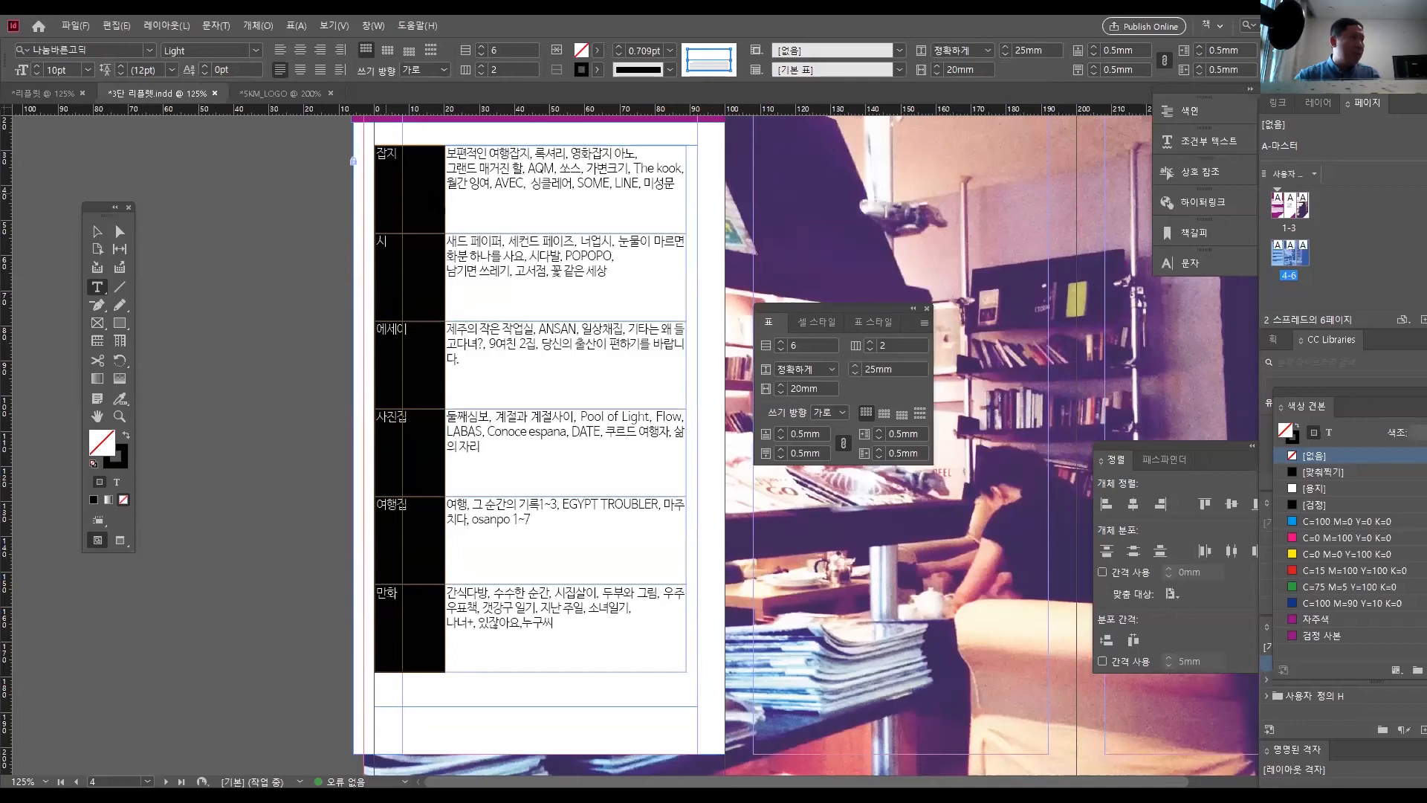
pyautogui.click(97, 231)
pyautogui.click(243, 301)
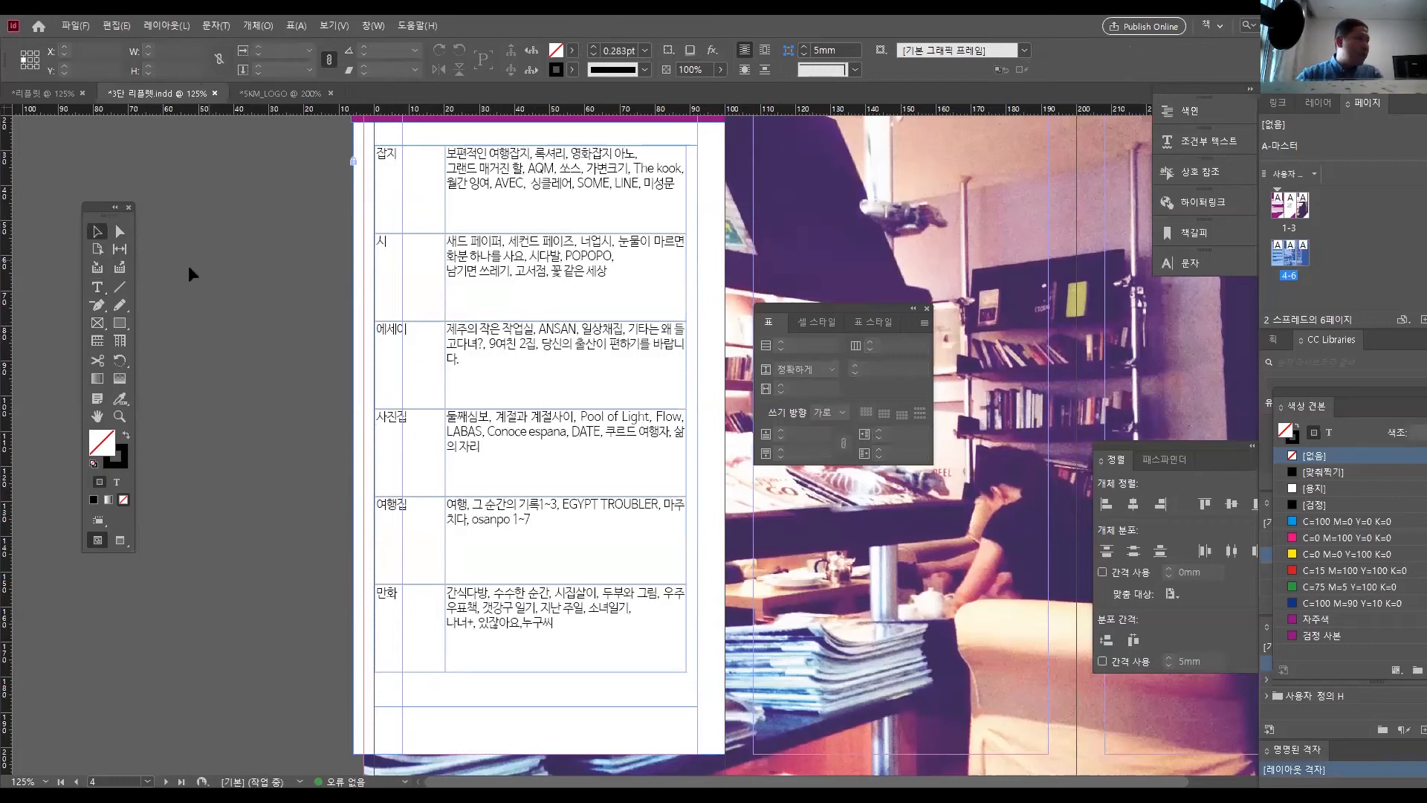
# - Widen the table's title column to about 72 mm so it meets the text frame's right edge
pyautogui.click(97, 287)
pyautogui.moveTo(685, 458); pyautogui.dragTo(696, 458)
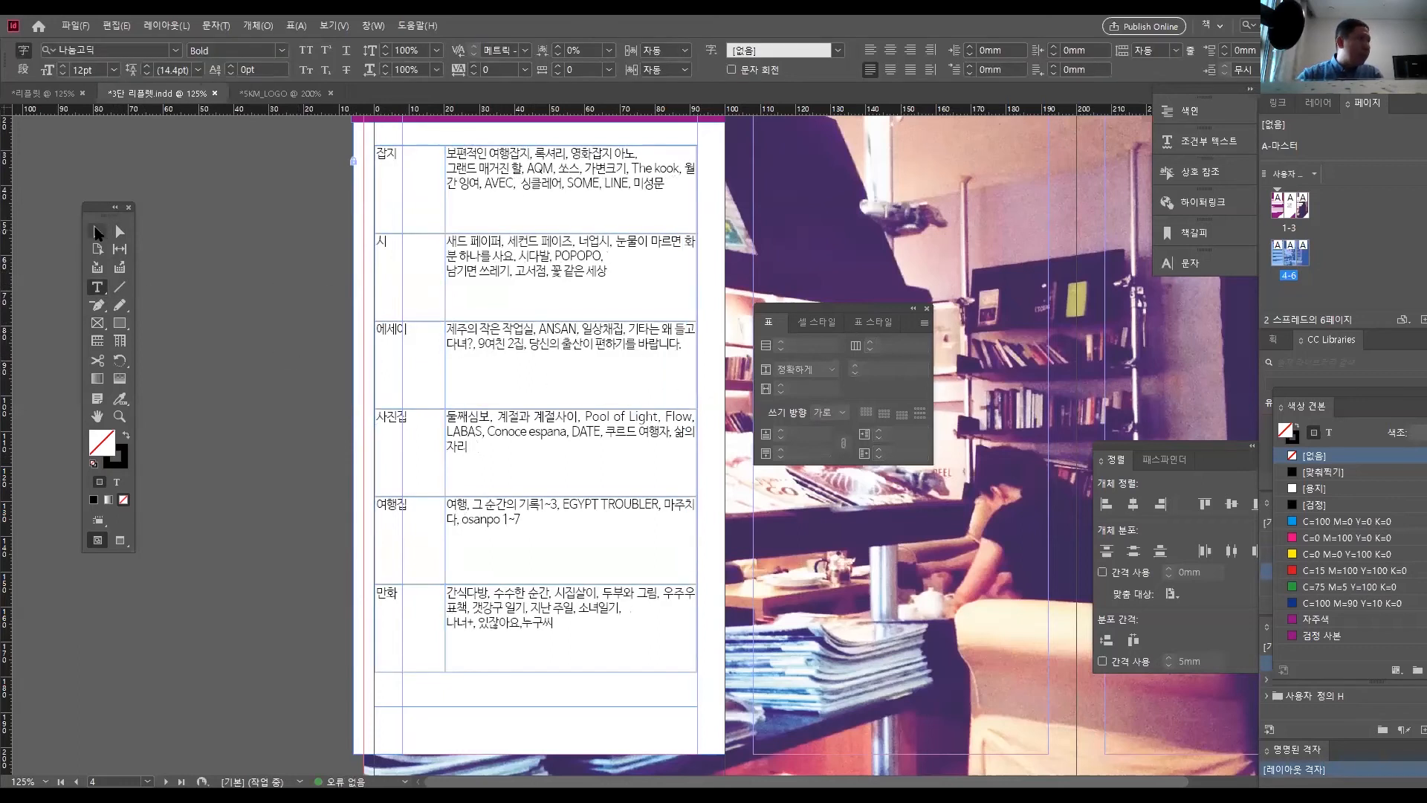
pyautogui.click(96, 233)
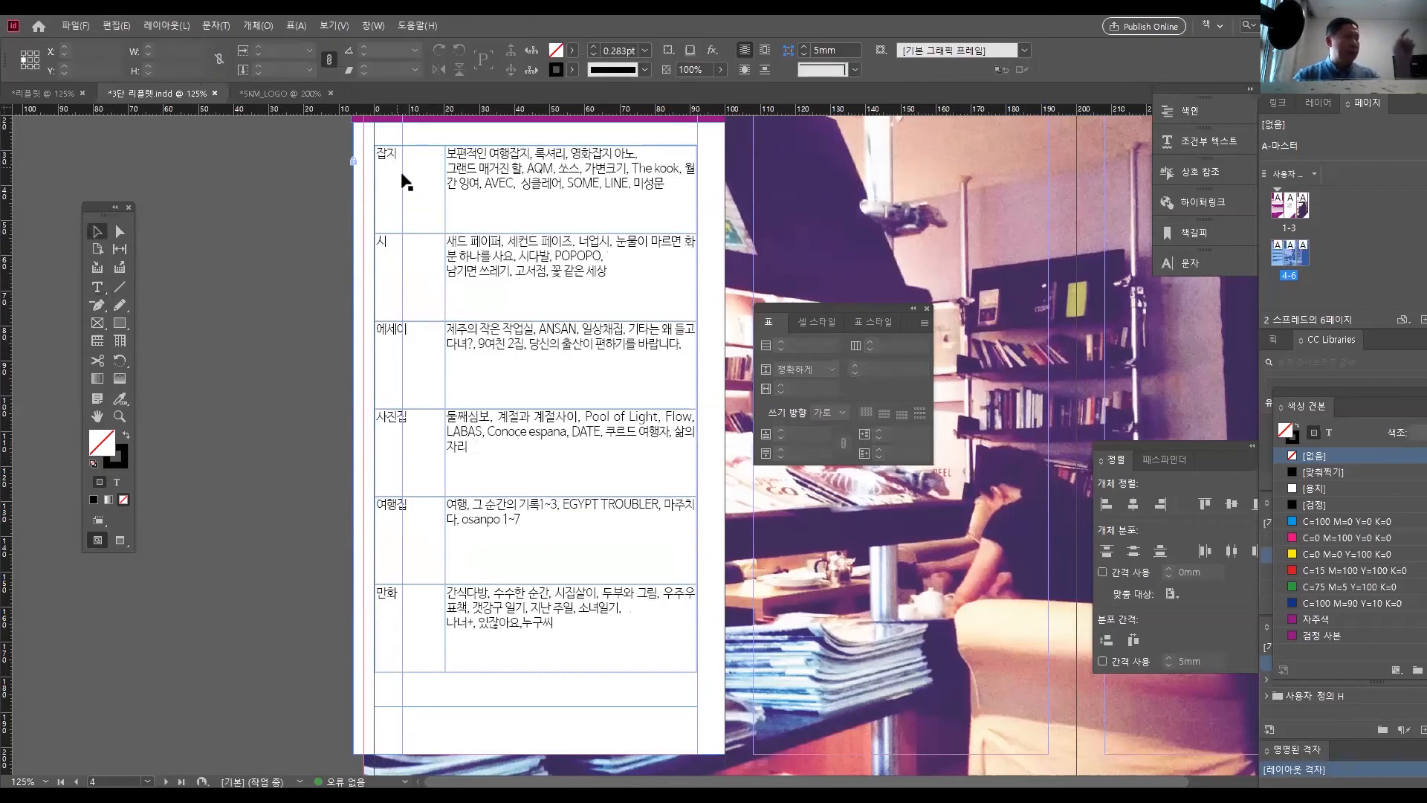
# - Move the floating Table panel off the leaflet page so that it no longer covers the book-list table
pyautogui.hotkey('ctrl', '=')
pyautogui.moveTo(557, 251); pyautogui.dragTo(523, 349)
pyautogui.hotkey('ctrl', '=')
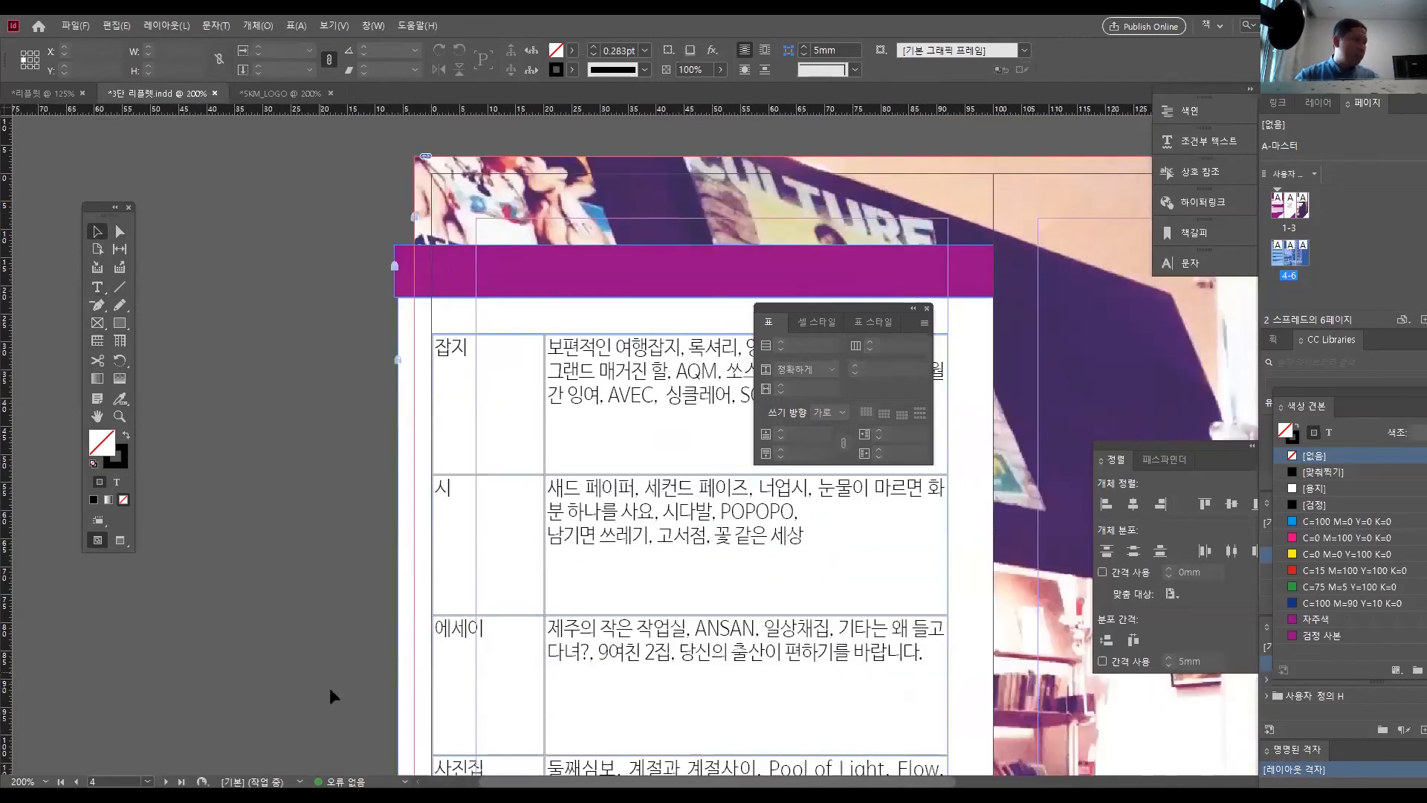
pyautogui.hotkey('ctrl', 'd')
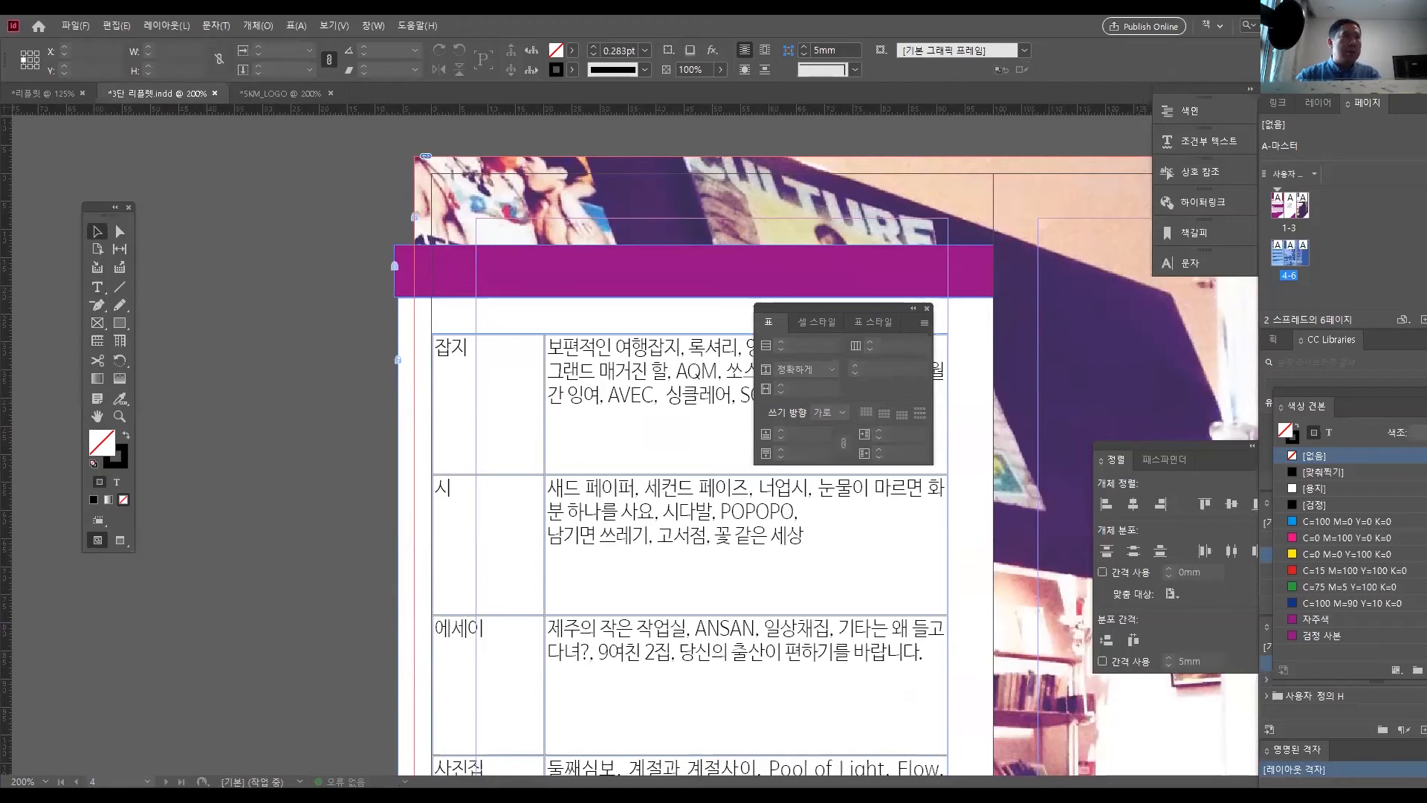
pyautogui.moveTo(835, 313); pyautogui.dragTo(284, 376)
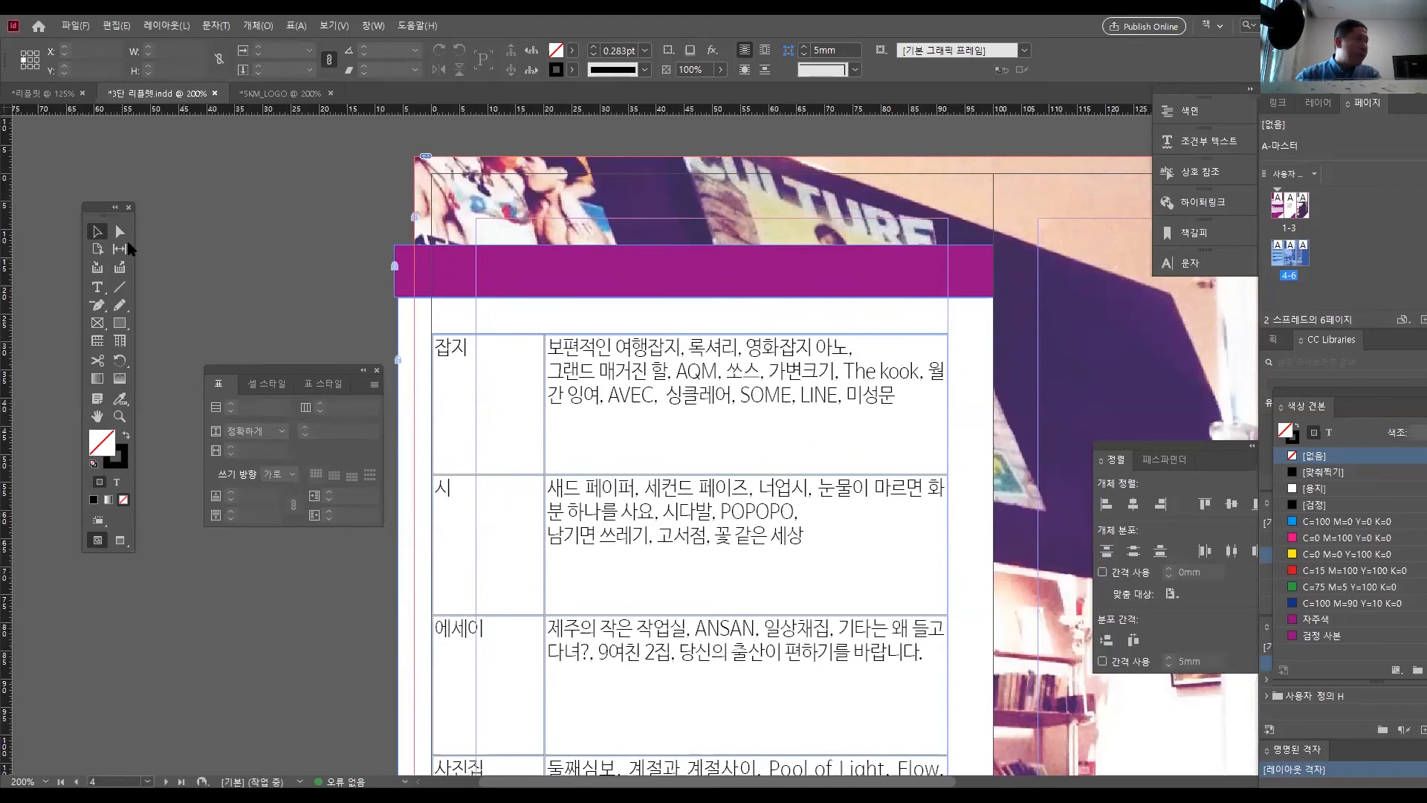
pyautogui.click(97, 288)
pyautogui.click(665, 422)
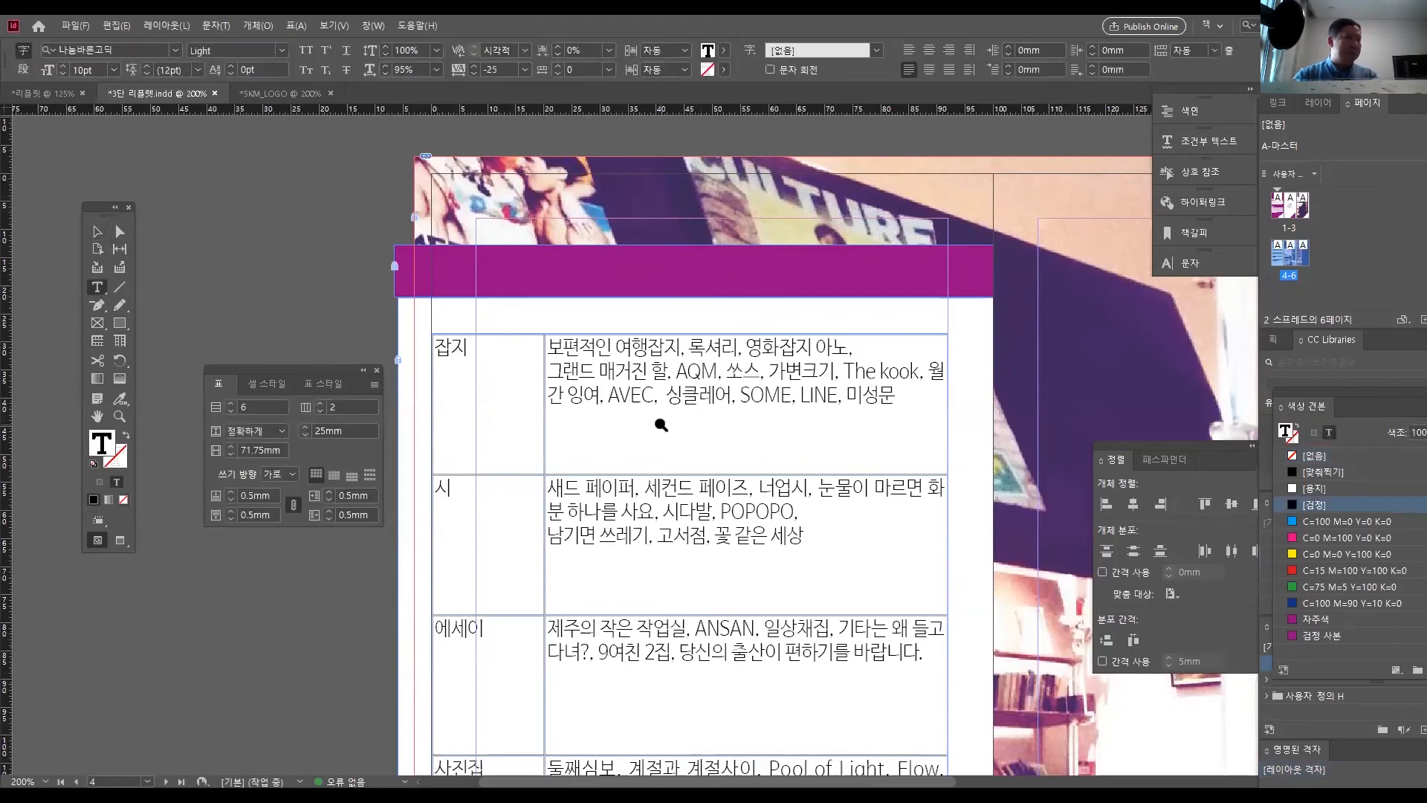
pyautogui.hotkey('ctrl', '-')
pyautogui.hotkey('ctrl', '-')
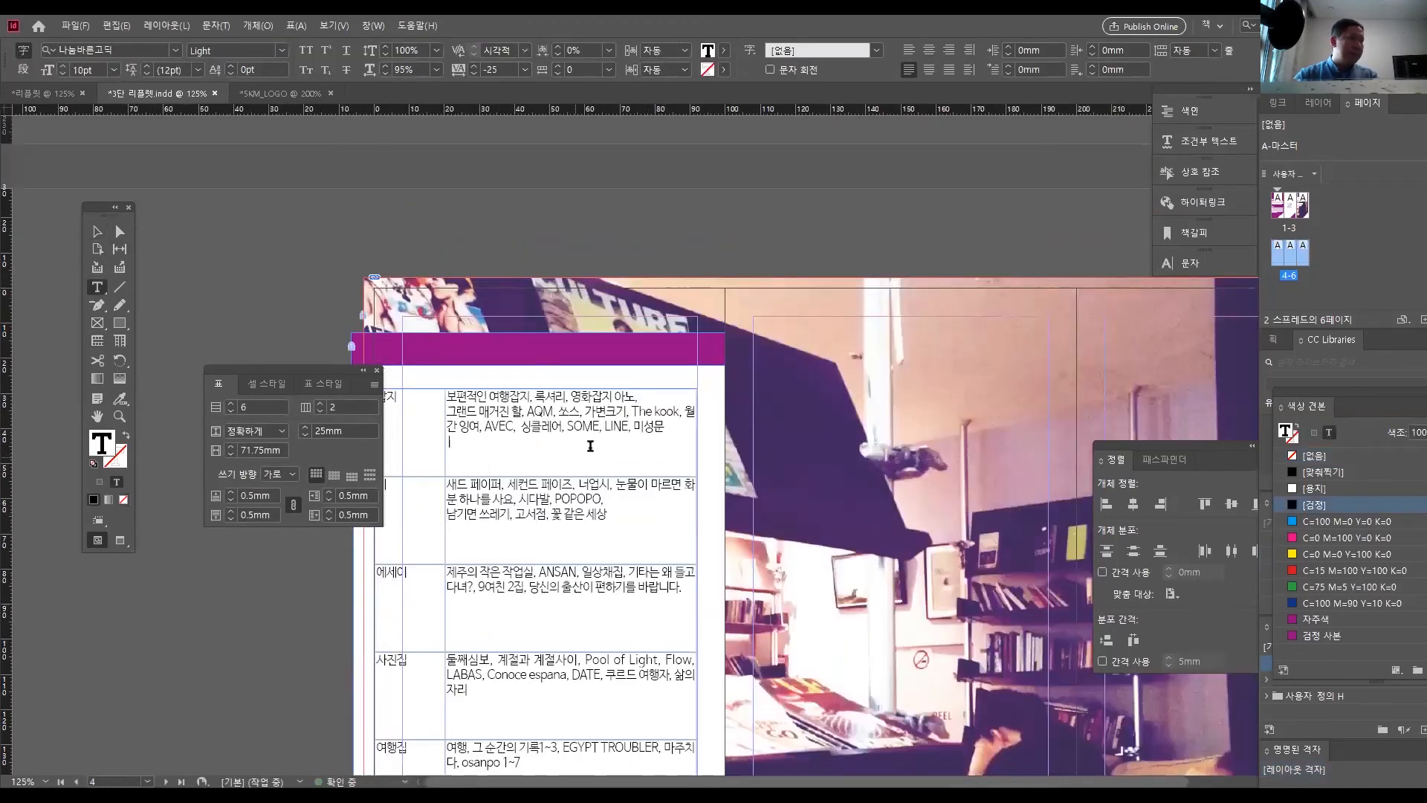
pyautogui.press('Escape')
pyautogui.moveTo(342, 373); pyautogui.dragTo(262, 426)
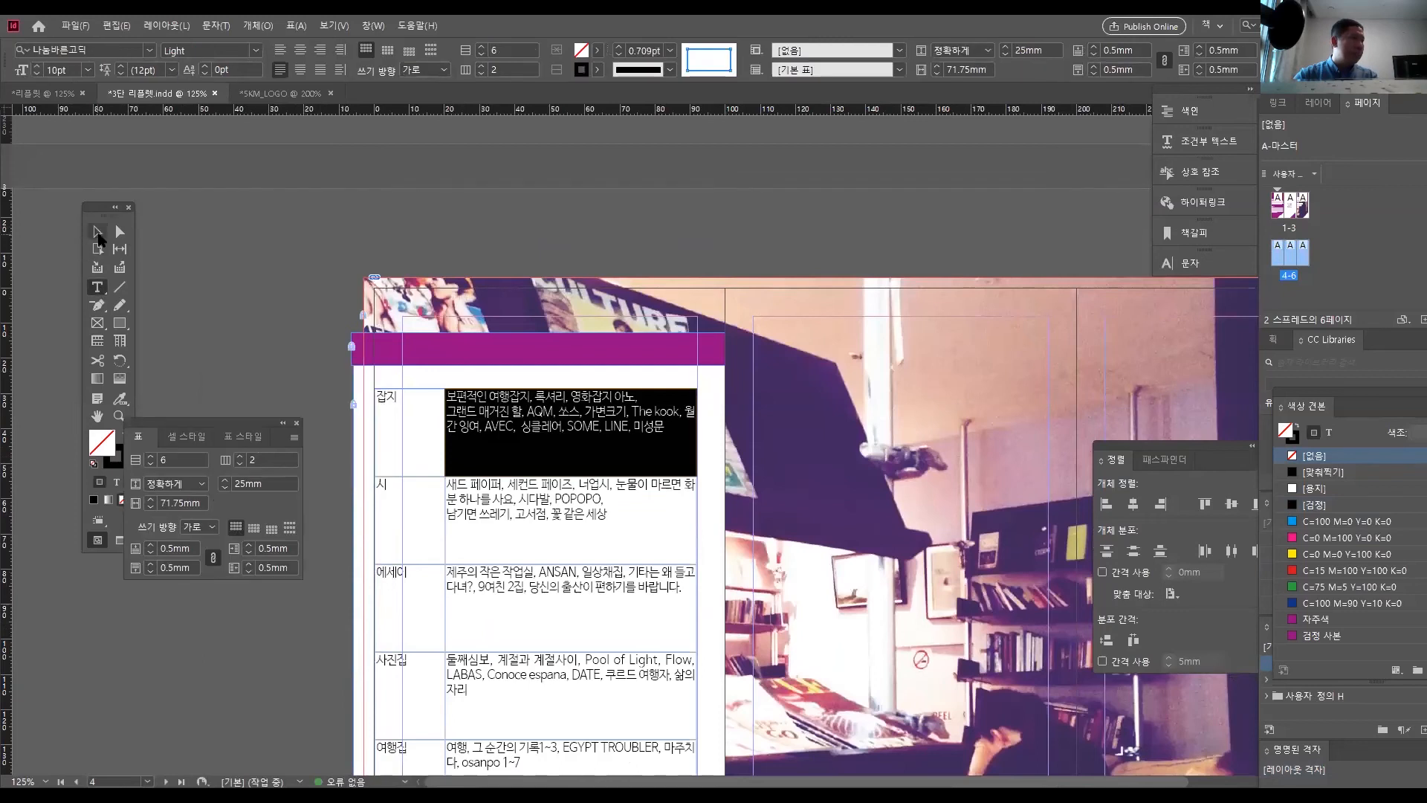
# - Unlink the cell insets for all cells of the book-list table and set the top inset to 3 mm
pyautogui.click(97, 232)
pyautogui.scroll(-5, 701, 433)
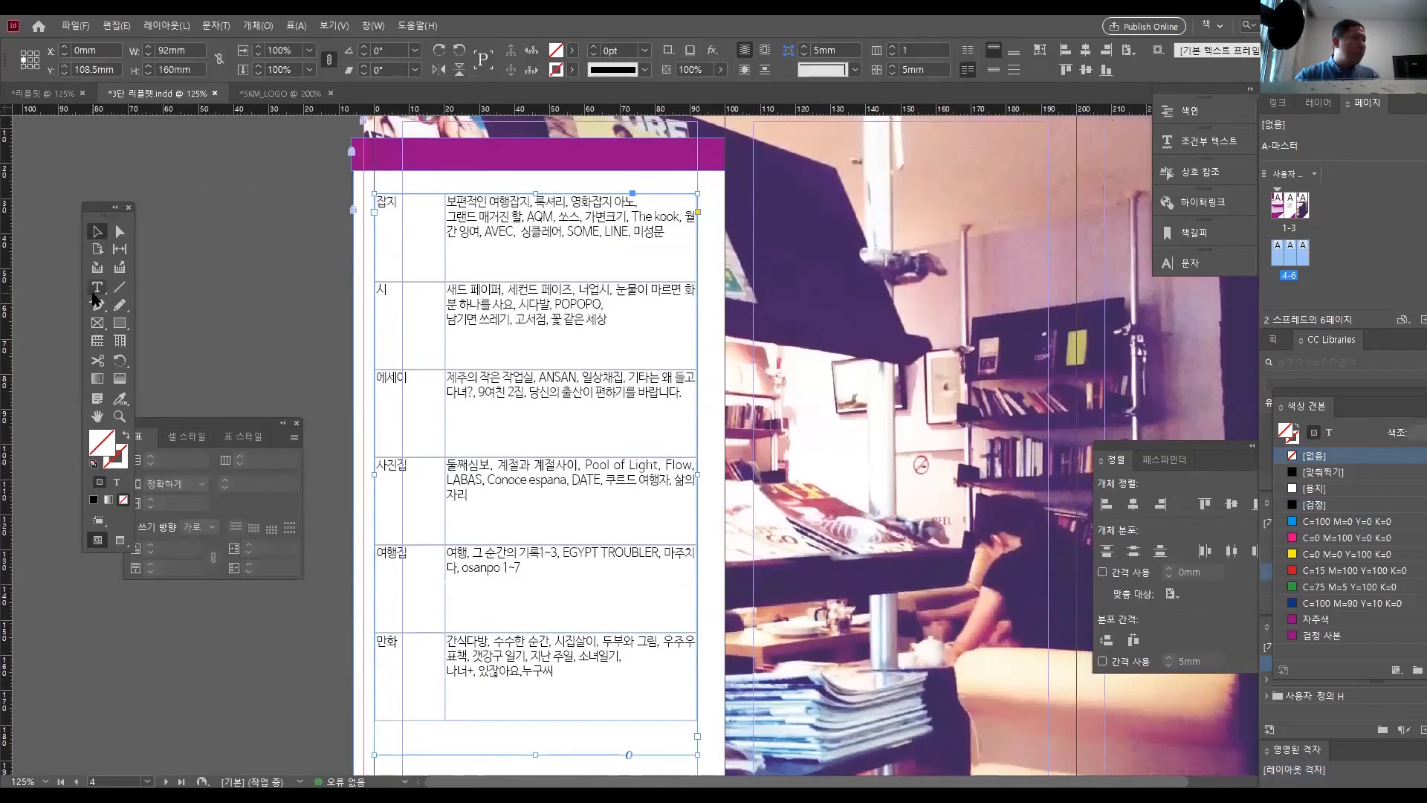
pyautogui.click(96, 287)
pyautogui.hotkey('ctrl', 'alt', 'a')
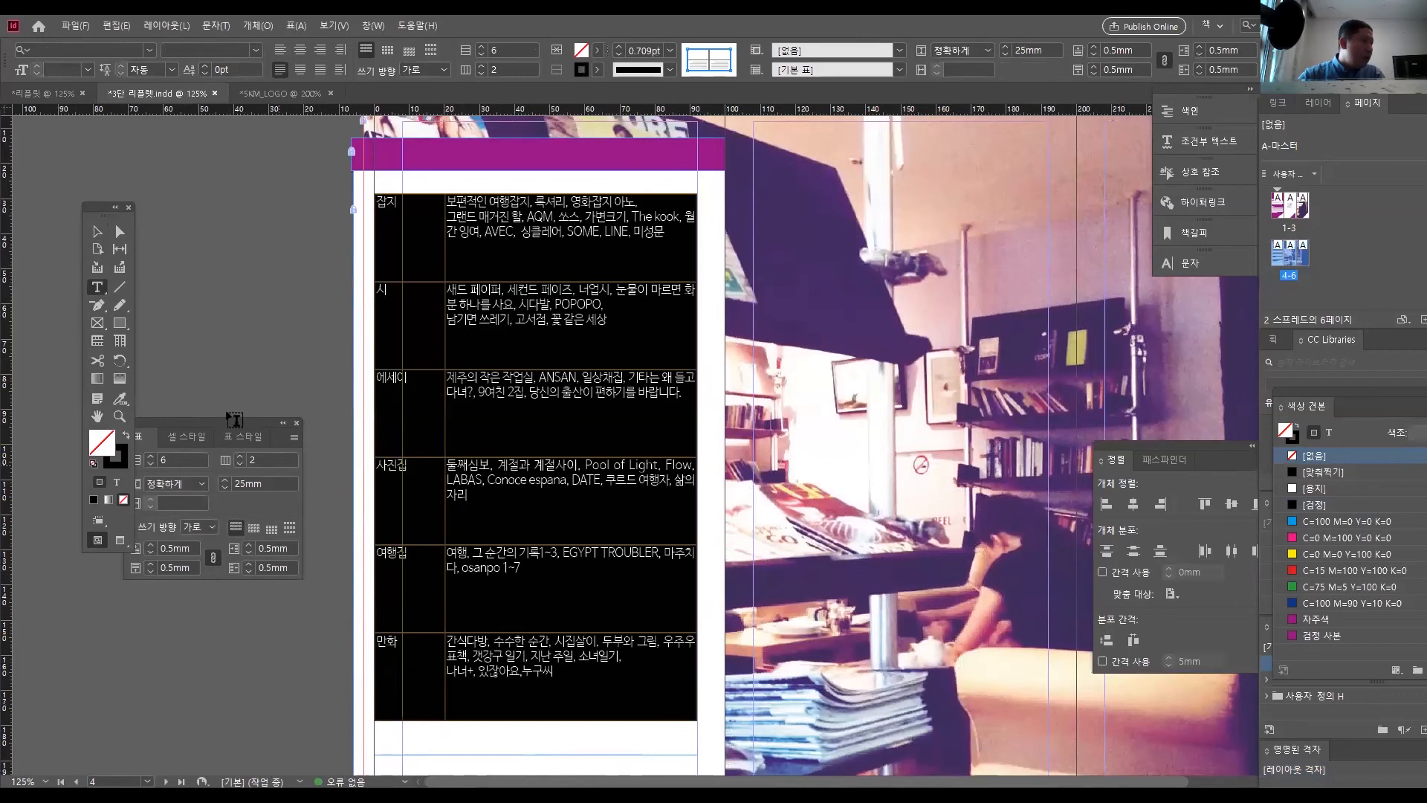
pyautogui.moveTo(227, 422); pyautogui.dragTo(641, 317)
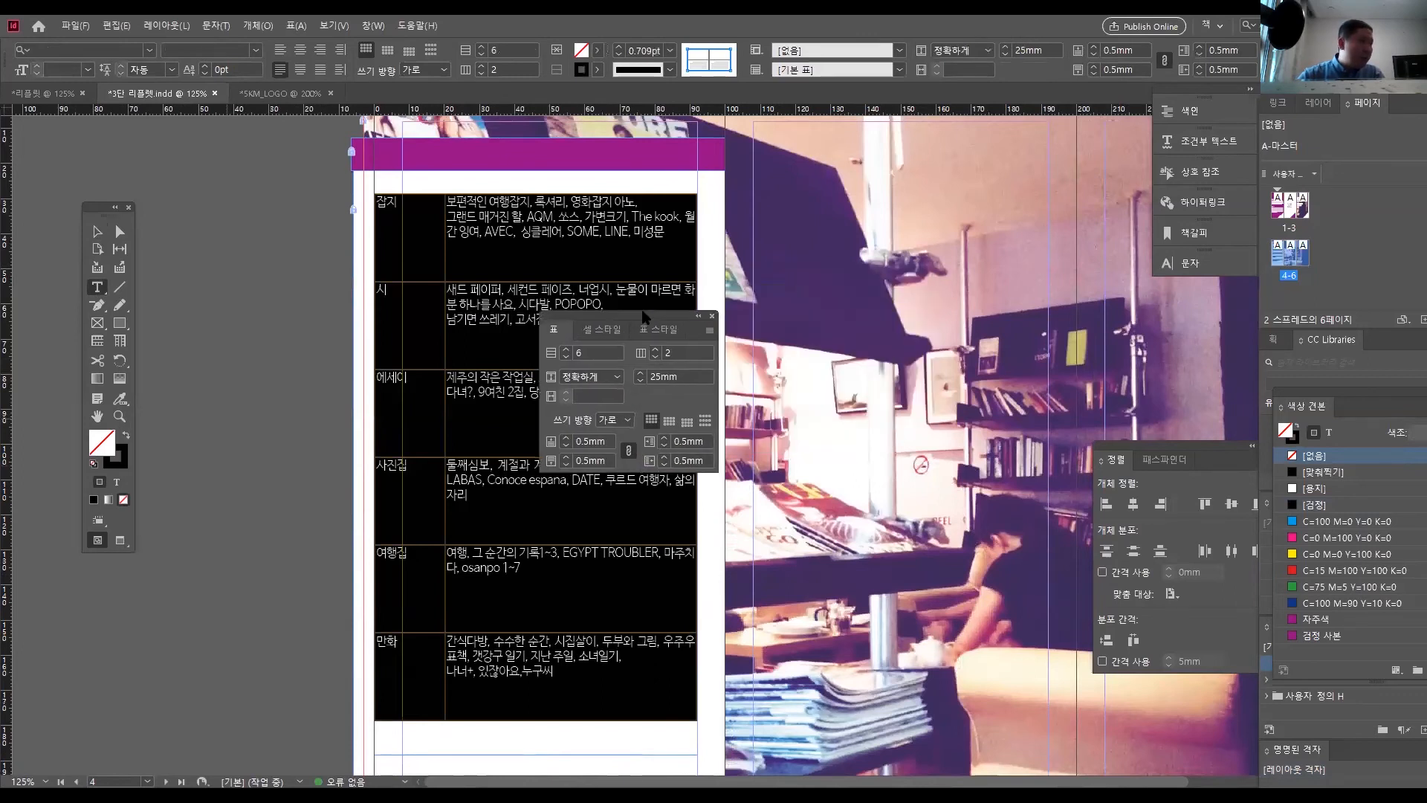
pyautogui.click(629, 449)
pyautogui.click(629, 451)
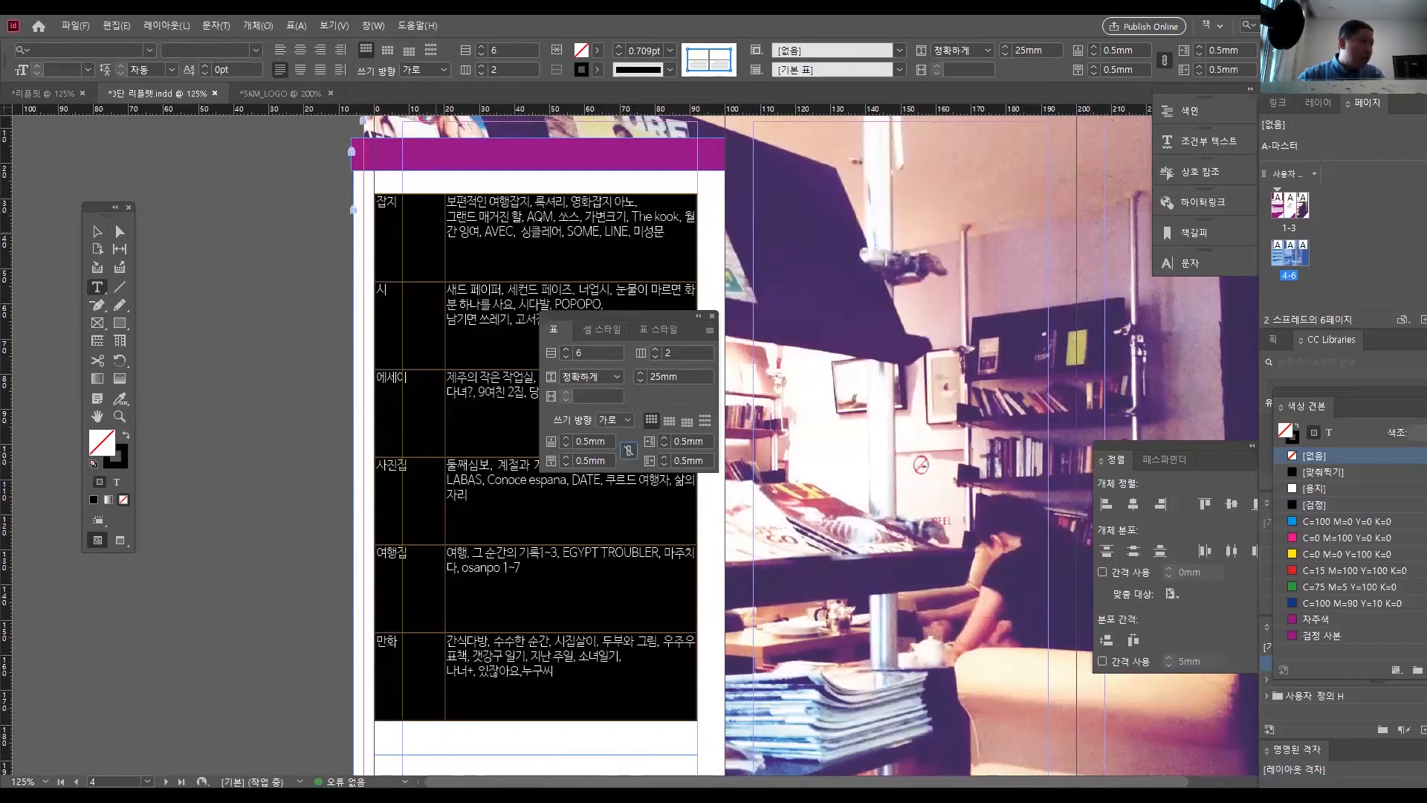
pyautogui.click(566, 439)
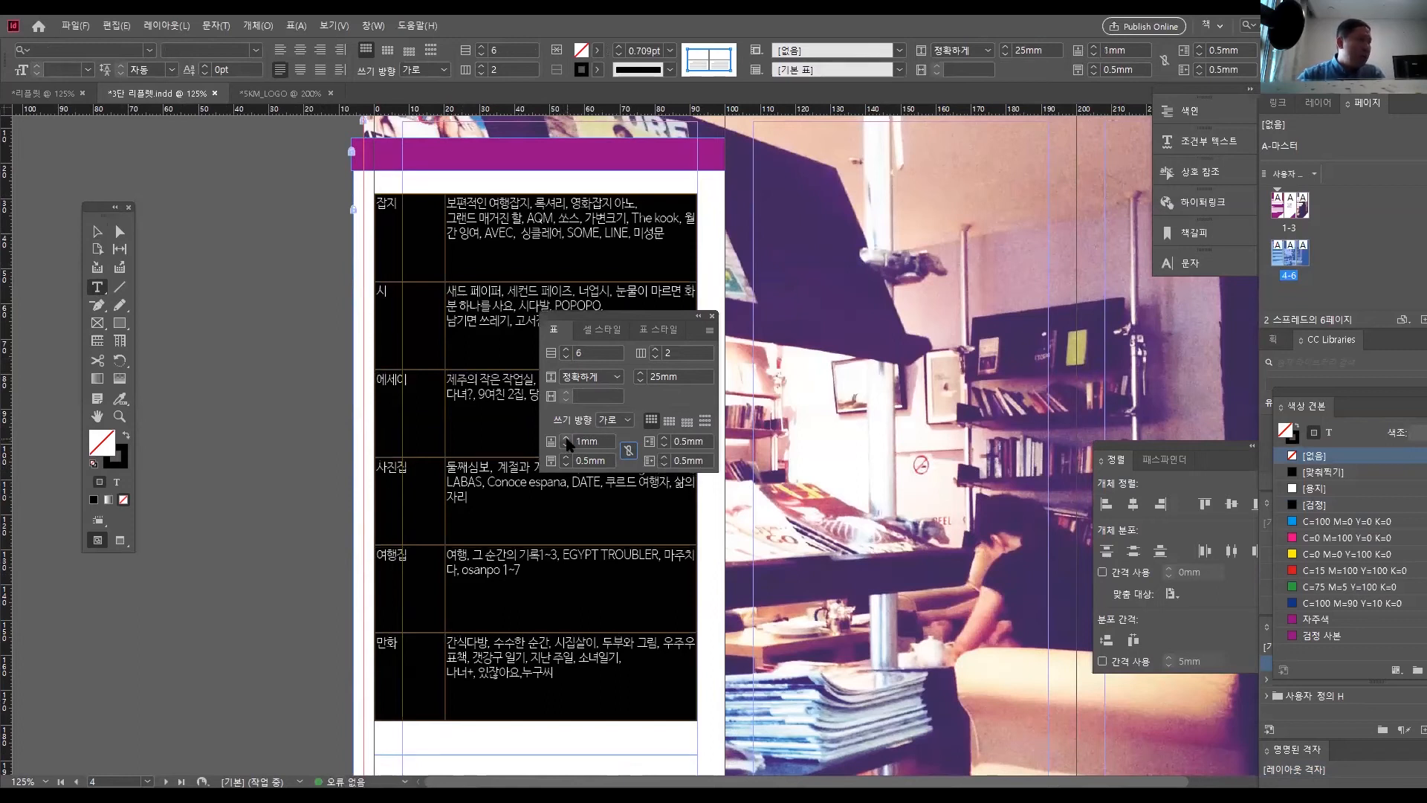
pyautogui.click(566, 438)
pyautogui.click(566, 439)
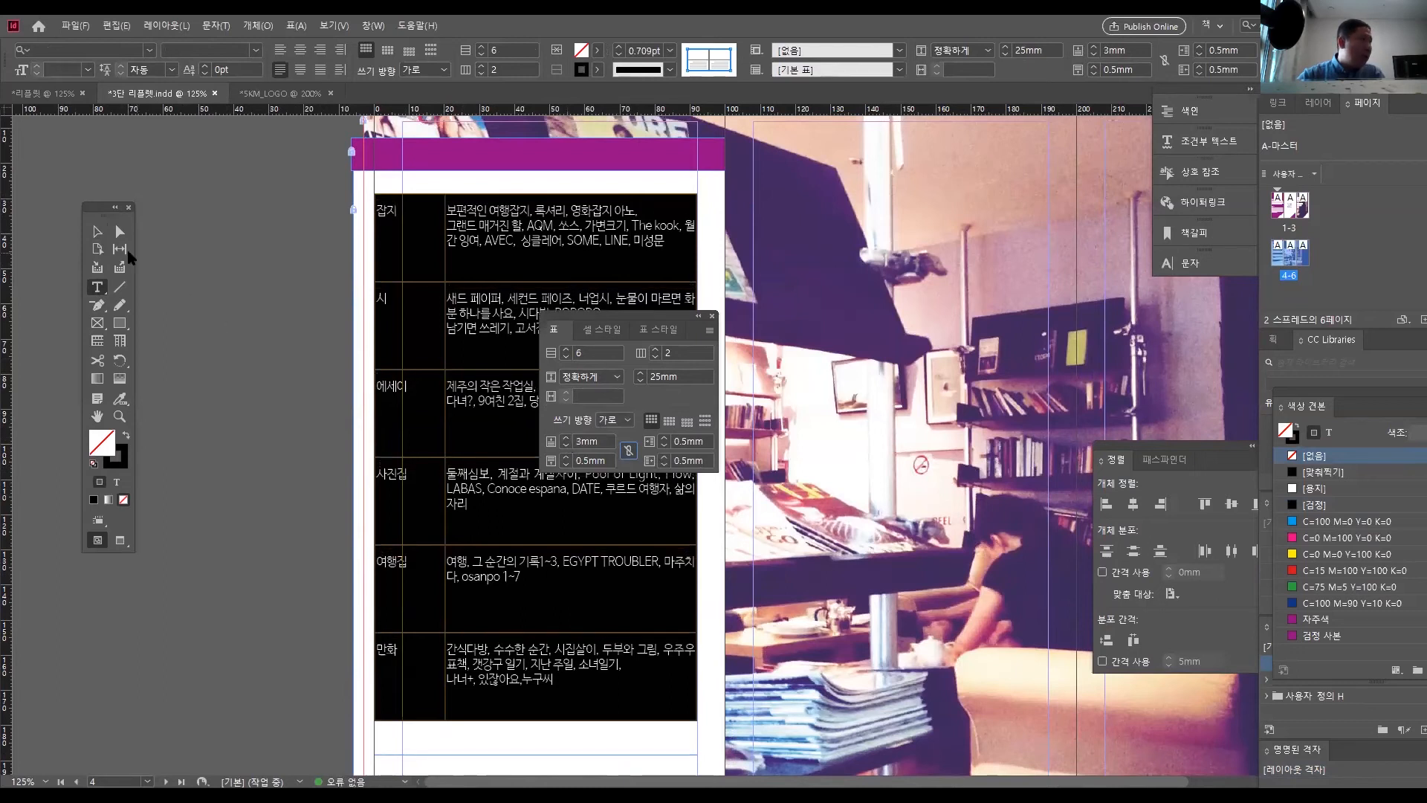
pyautogui.click(97, 231)
# - Try adjusting the top cell inset across the whole book-list table, returning it to 3 mm
pyautogui.moveTo(595, 318); pyautogui.dragTo(707, 326)
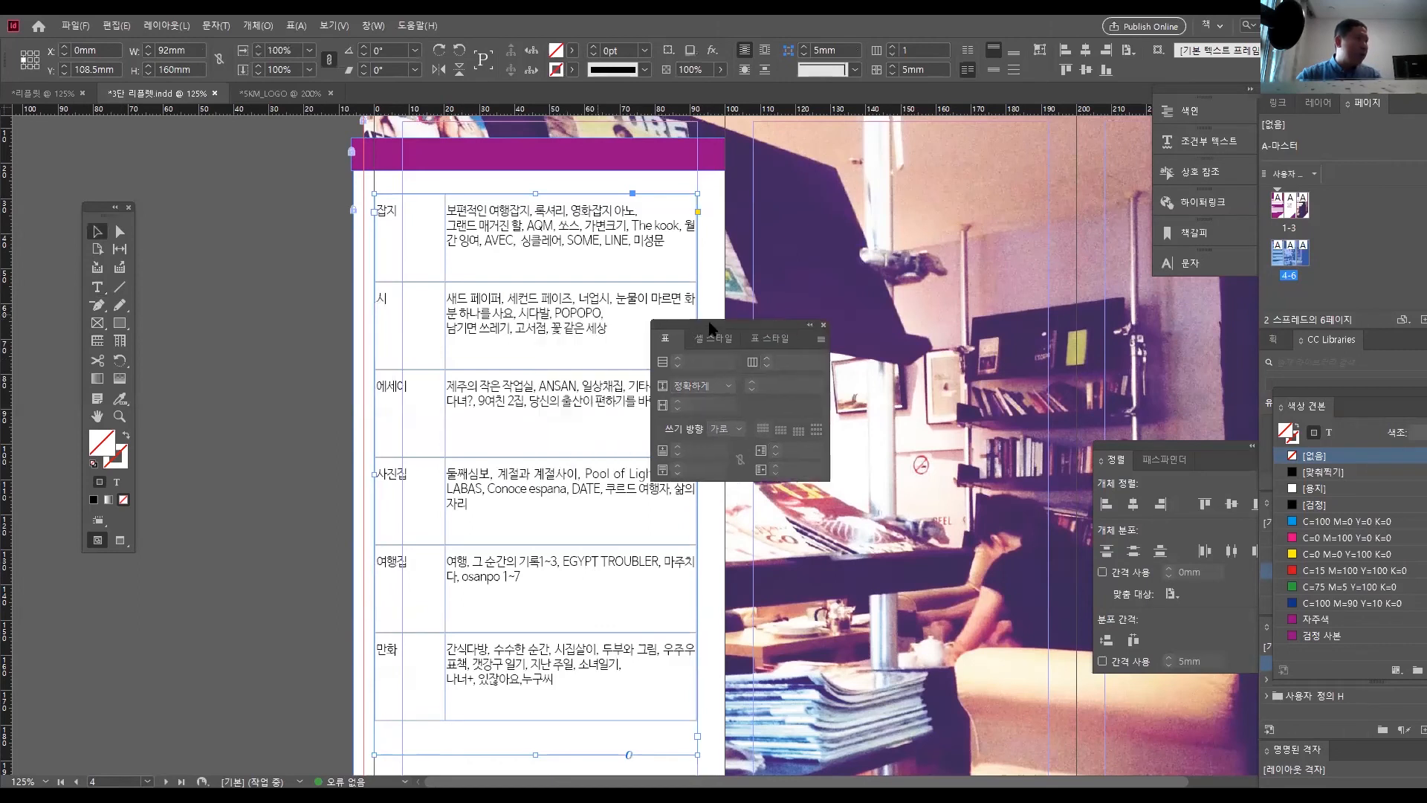
pyautogui.hotkey('ctrl', '=')
pyautogui.keyDown('ctrl'); pyautogui.click(551, 420); pyautogui.keyUp('ctrl')
pyautogui.moveTo(505, 382); pyautogui.dragTo(333, 408)
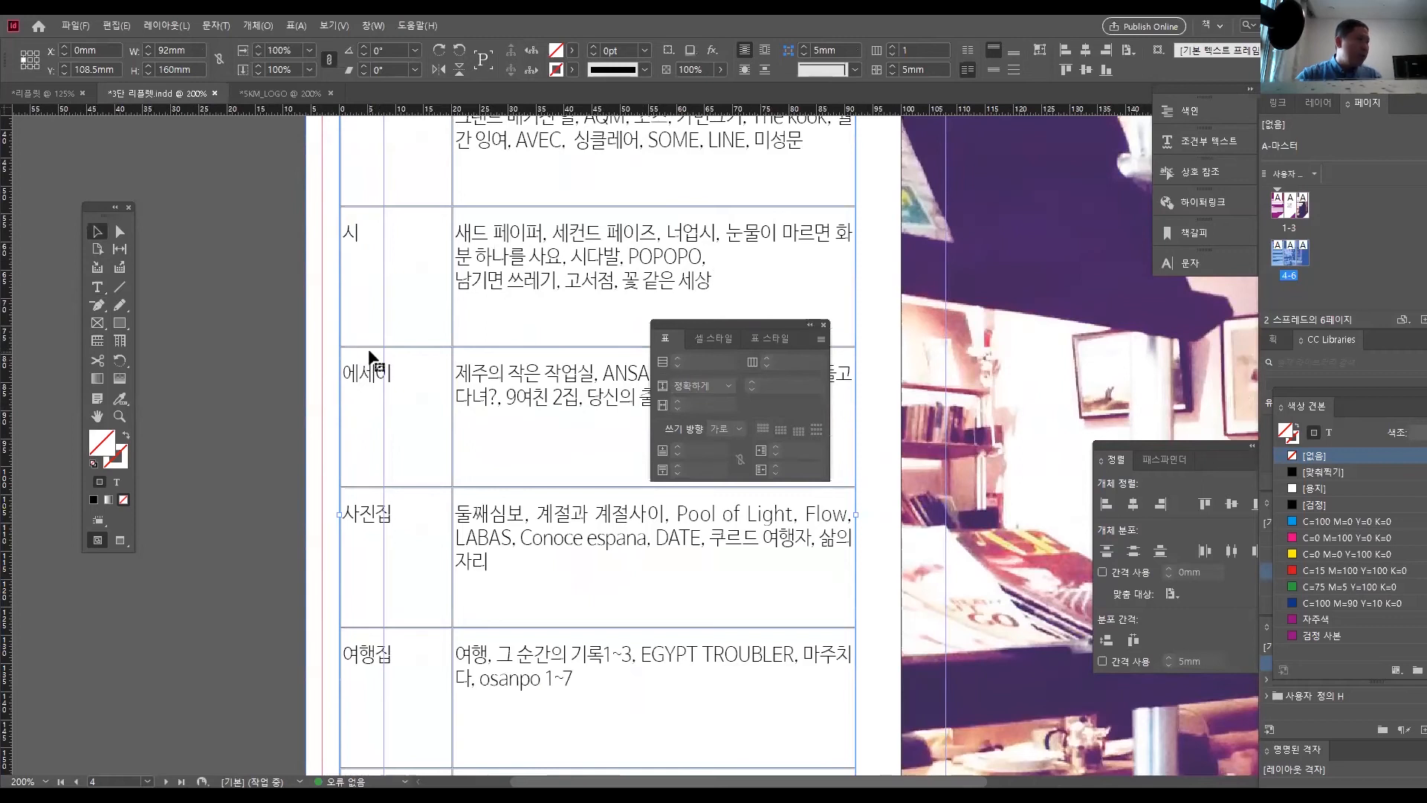
pyautogui.press('t')
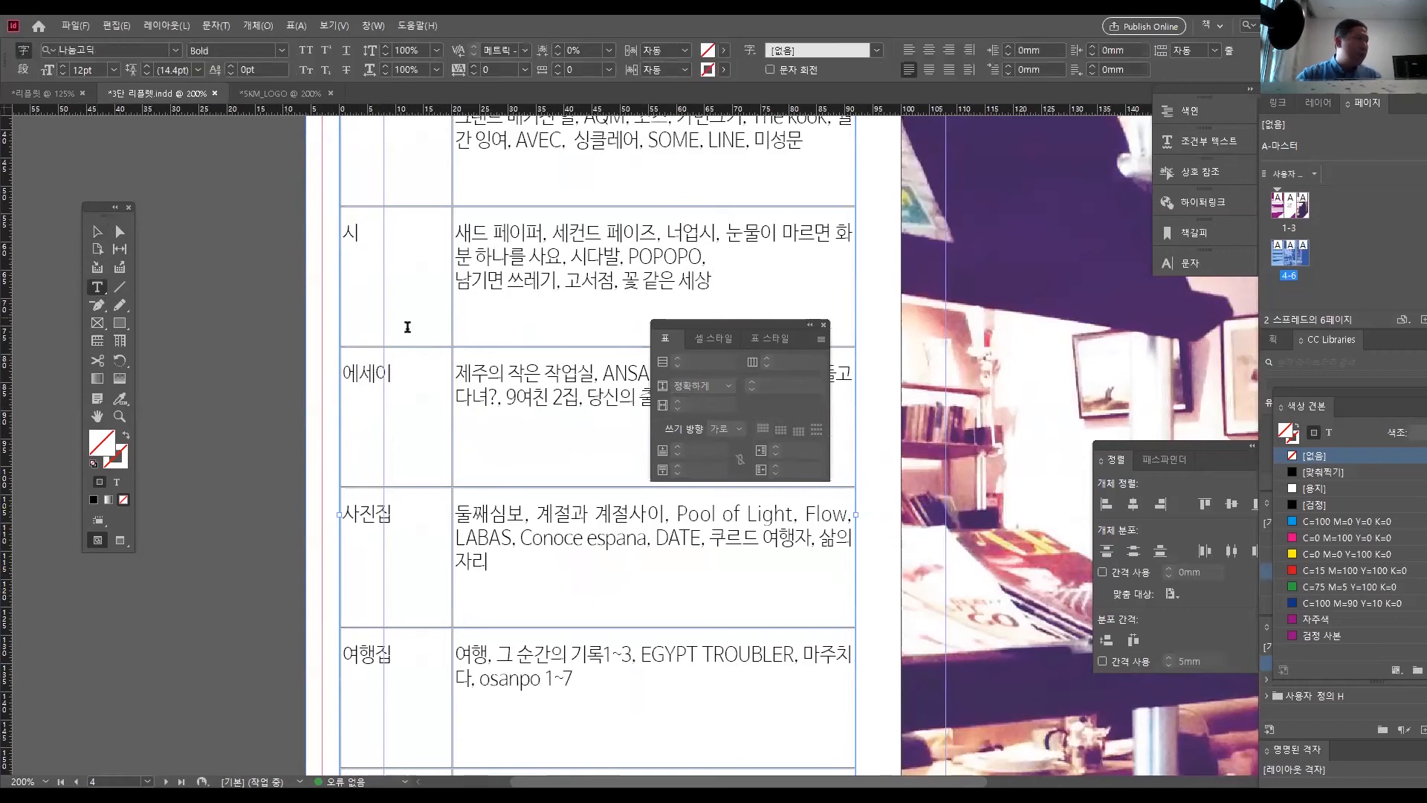
pyautogui.click(403, 309)
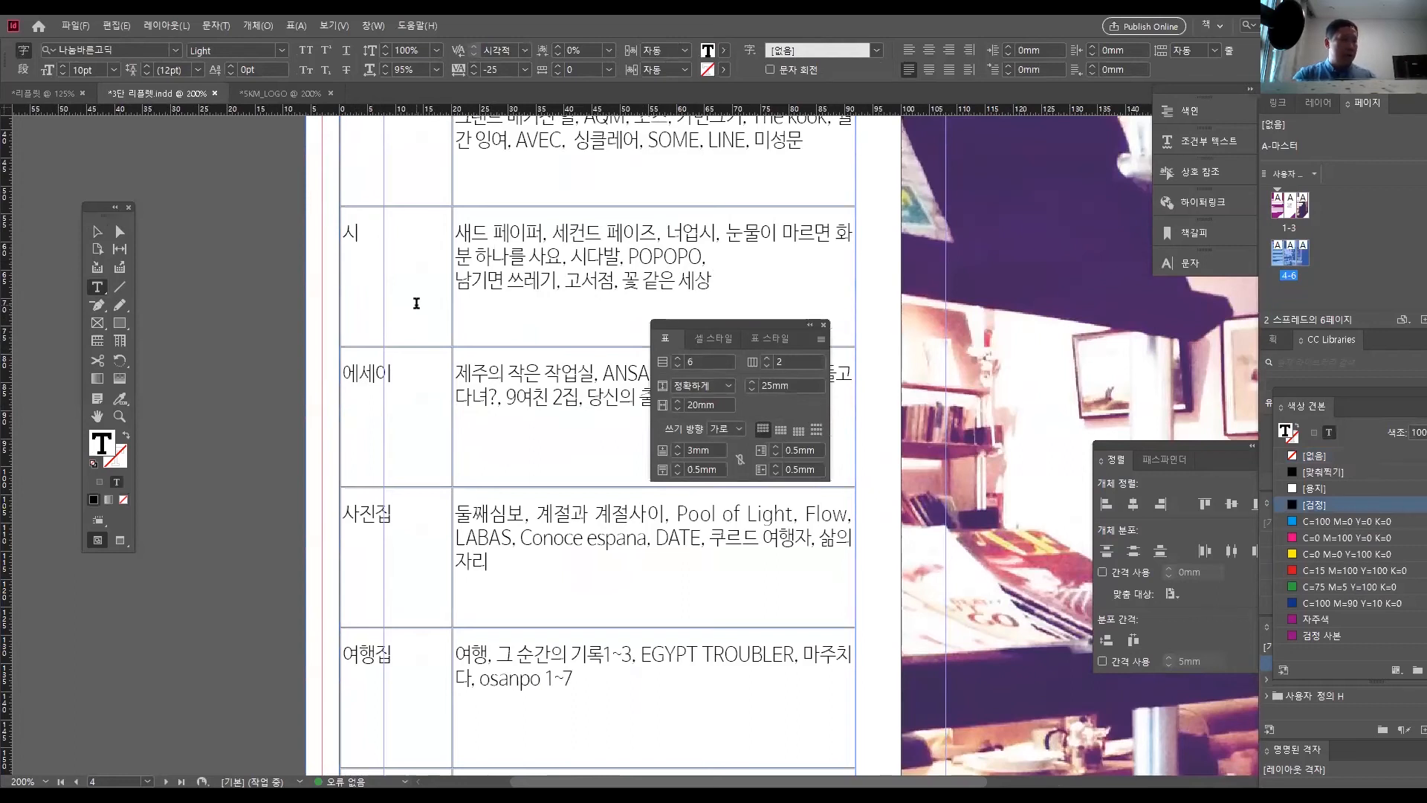
pyautogui.hotkey('ctrl', 'alt', 'a')
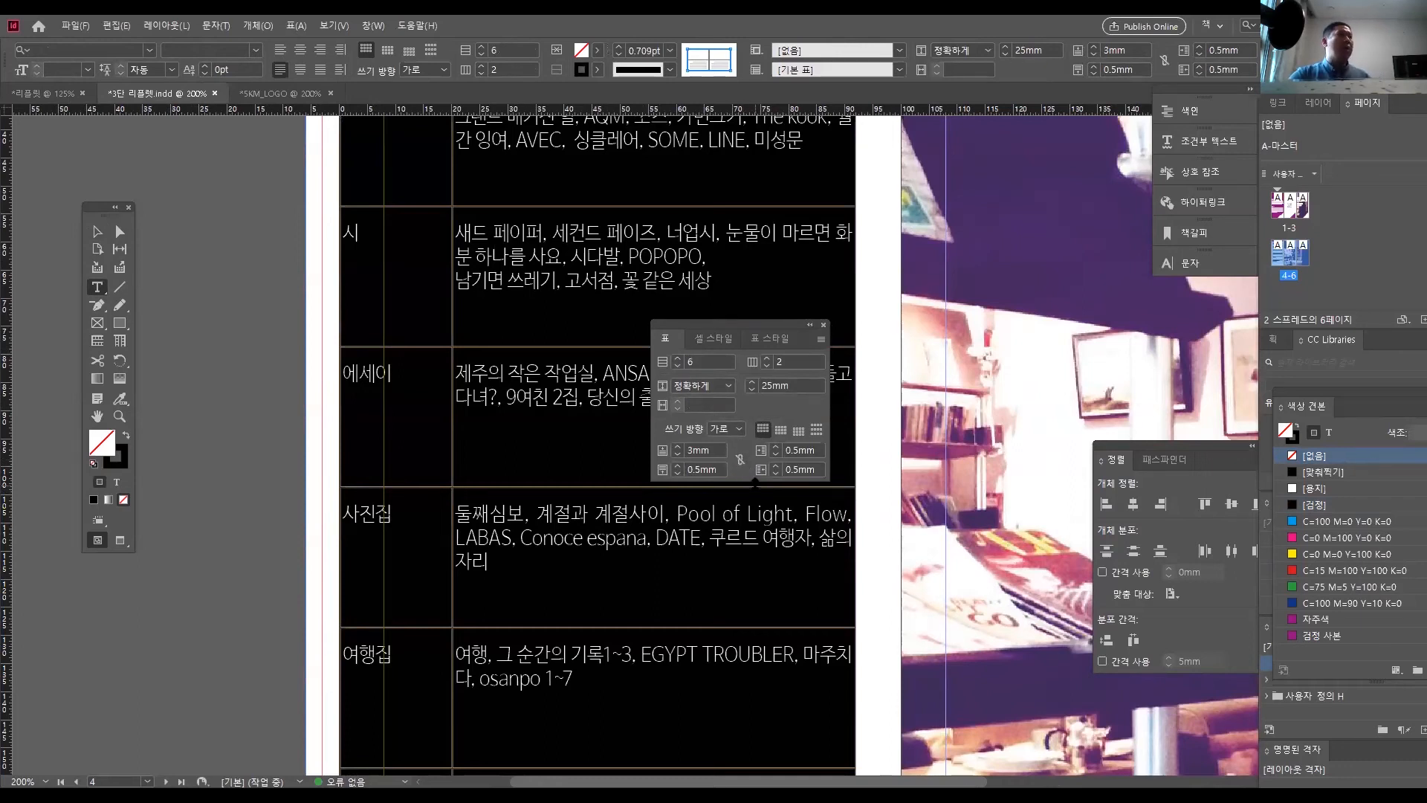
pyautogui.click(678, 446)
pyautogui.click(677, 454)
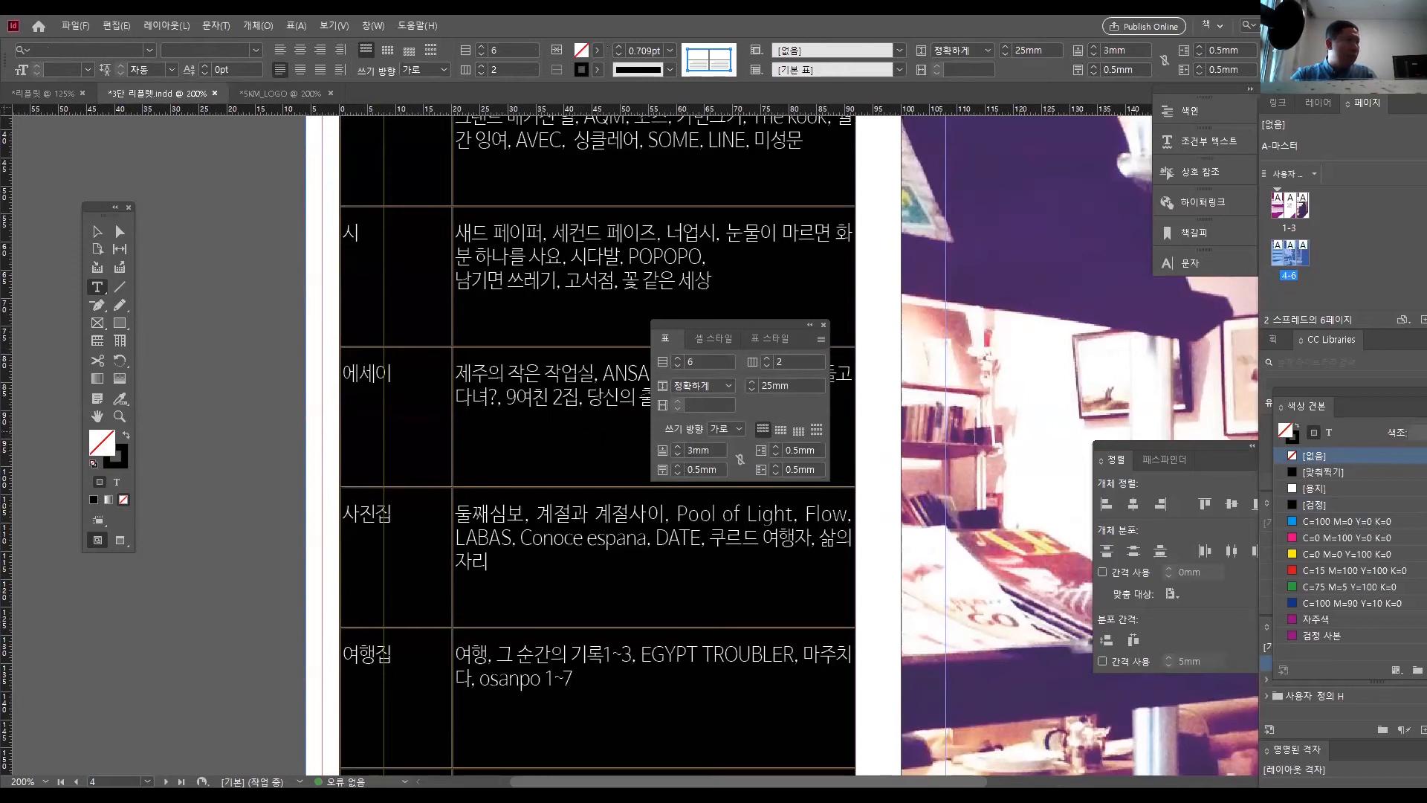
# - Move the floating Table panel clear of the book-list table and switch the screen mode to Preview
pyautogui.click(97, 233)
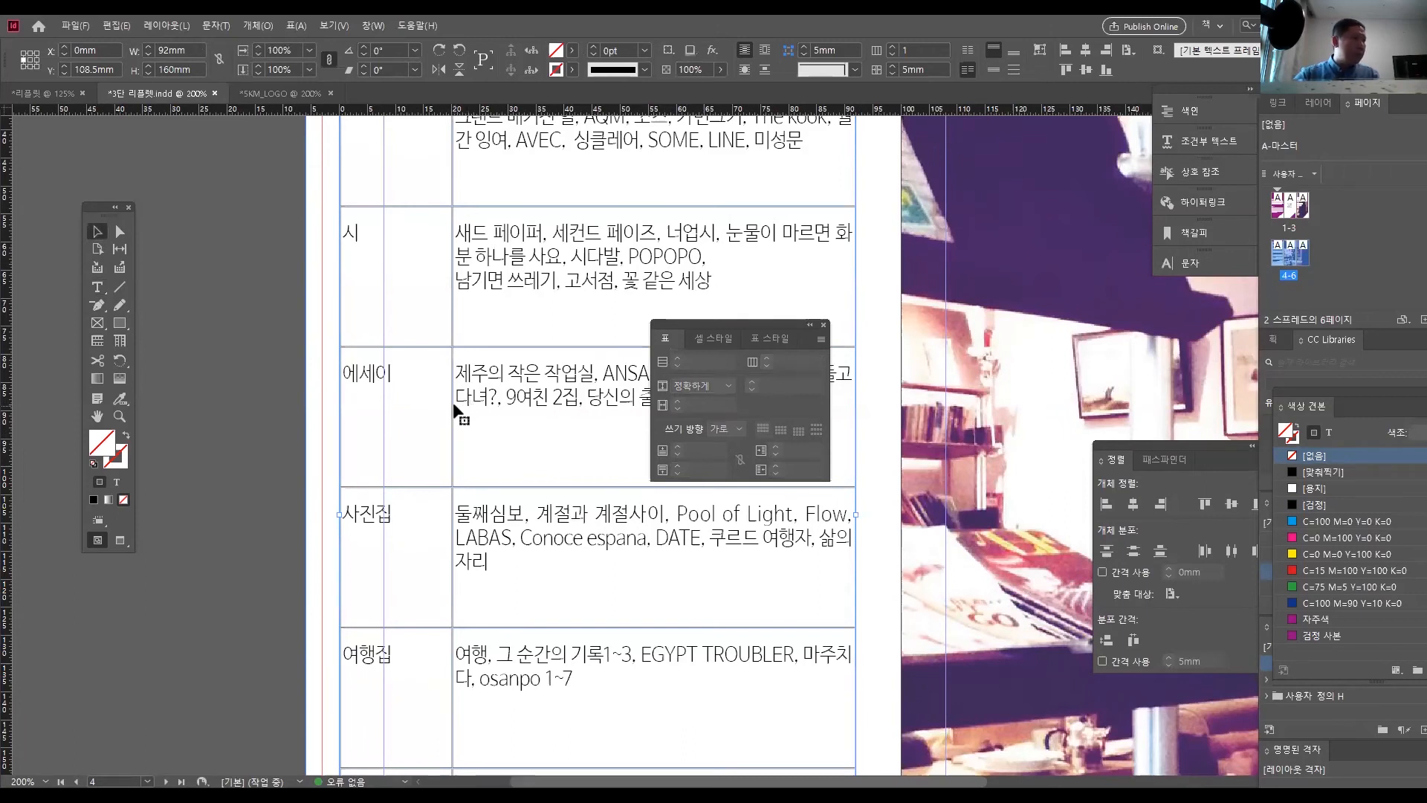
pyautogui.moveTo(747, 328); pyautogui.dragTo(990, 345)
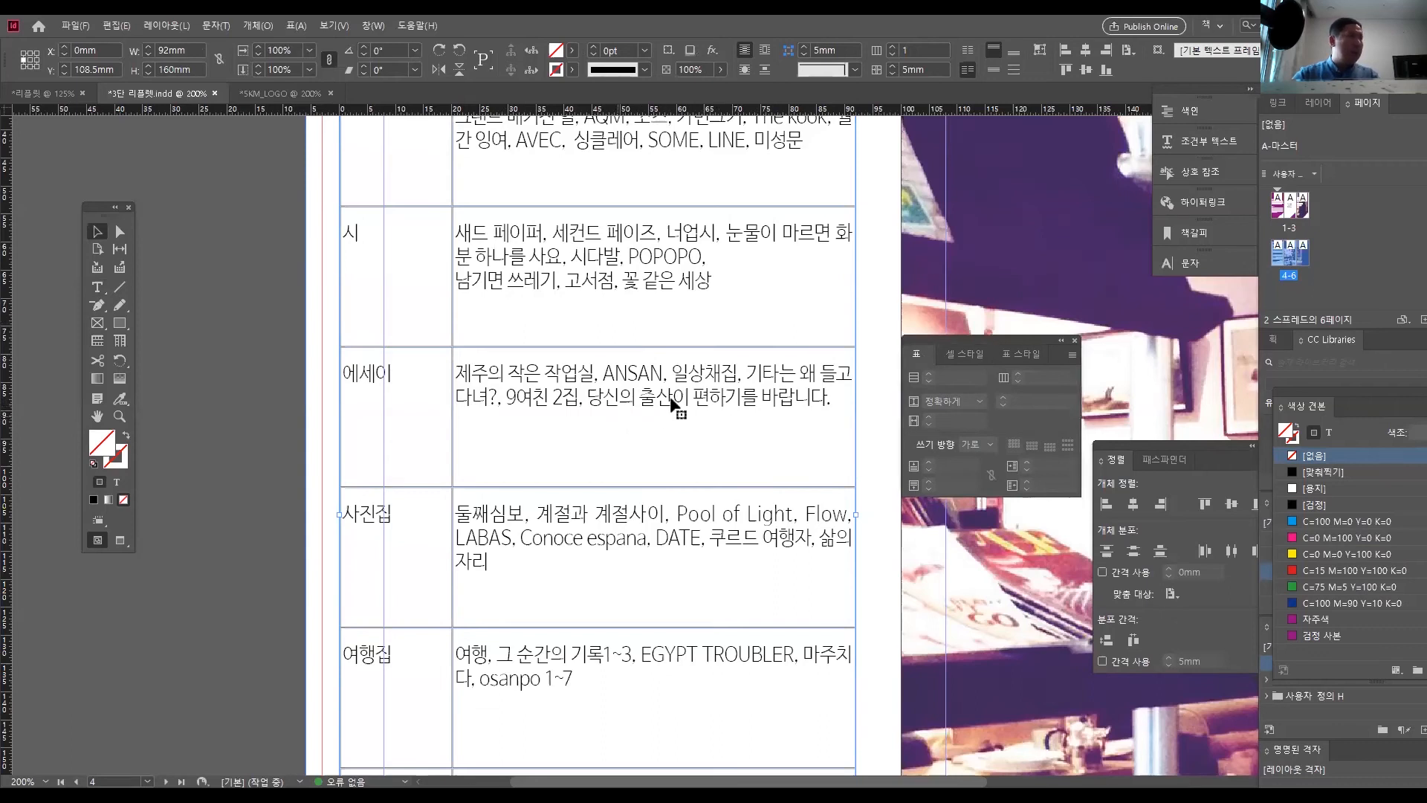
pyautogui.click(324, 26)
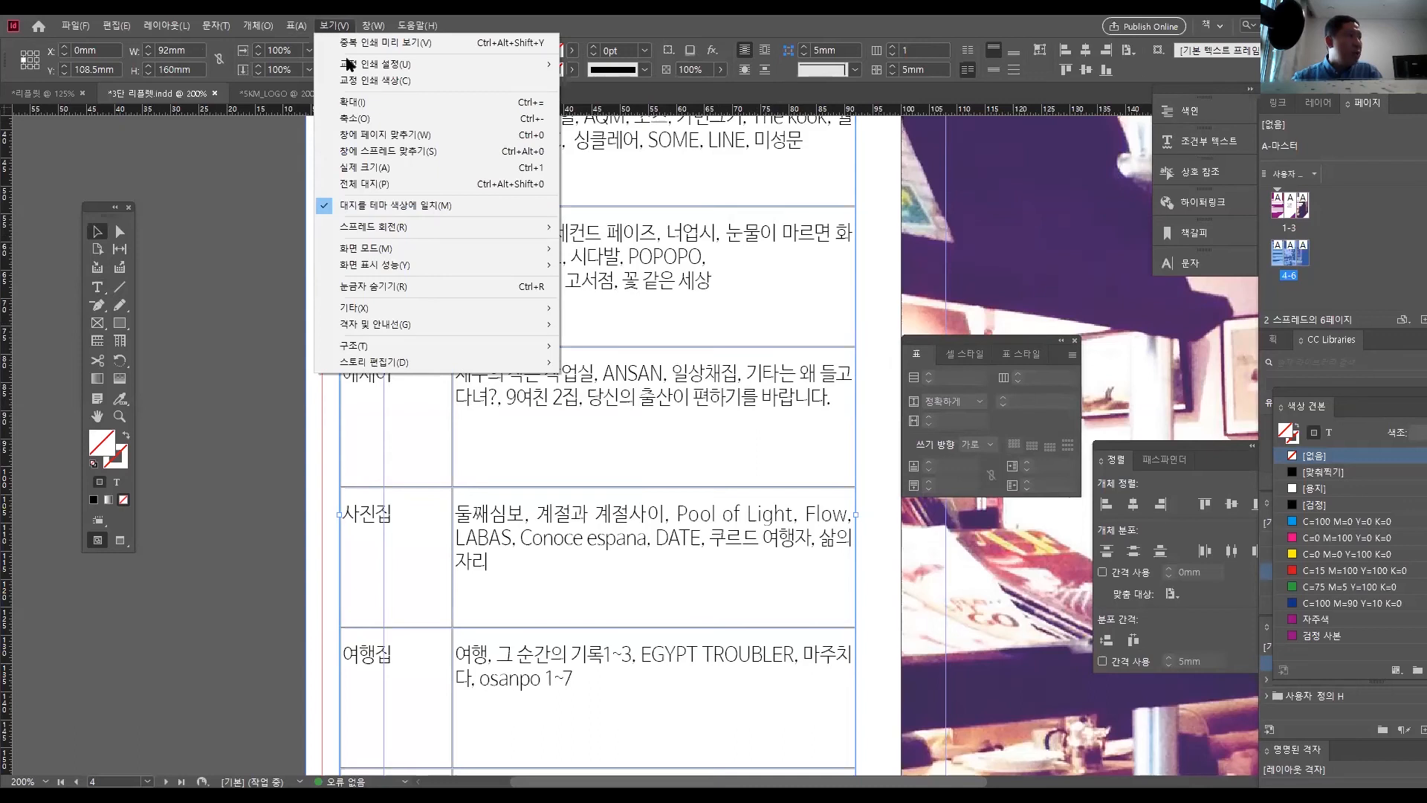
pyautogui.moveTo(449, 251)
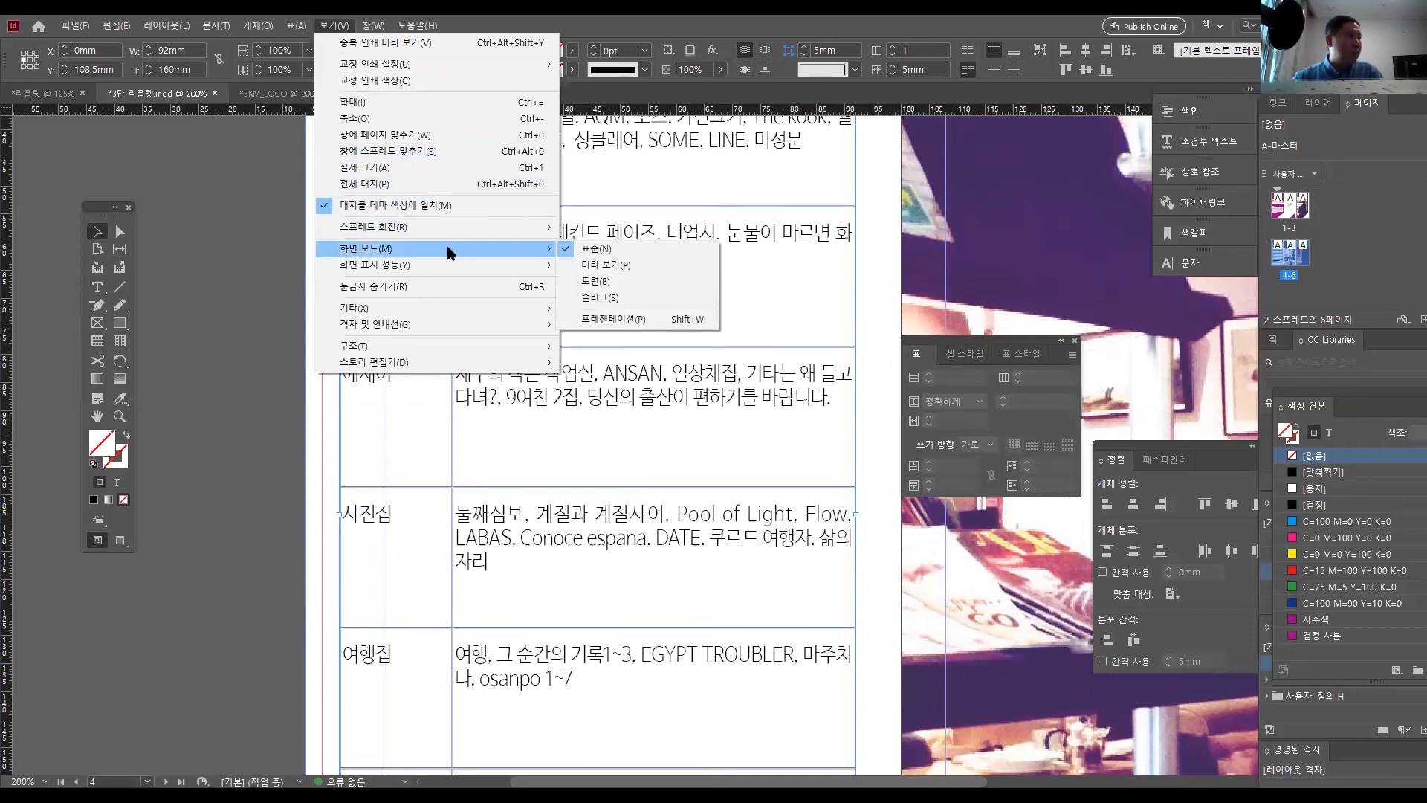
pyautogui.click(626, 268)
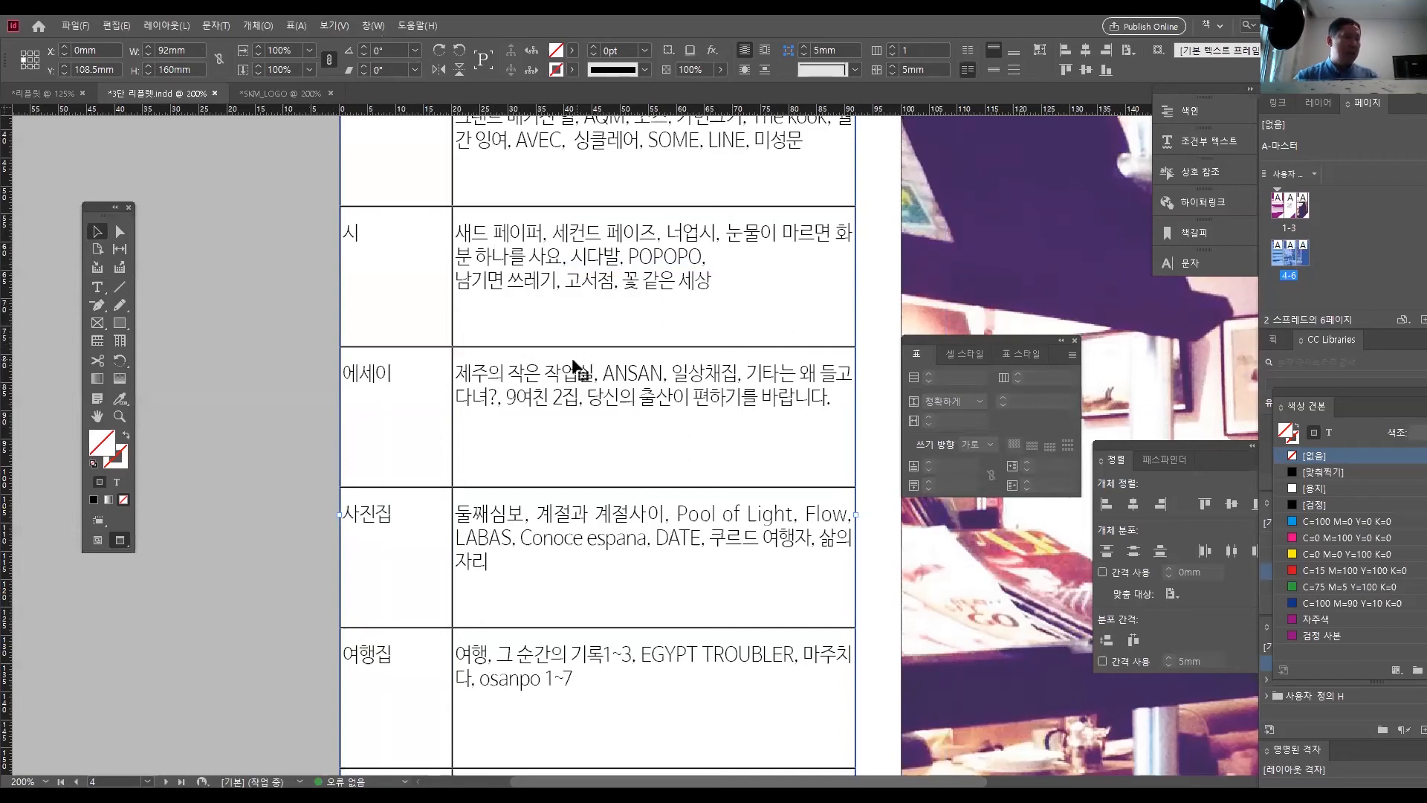
# - Nudge the book-list table's text frame to the right until its X position is 4 mm
pyautogui.hotkey('ctrl', '-')
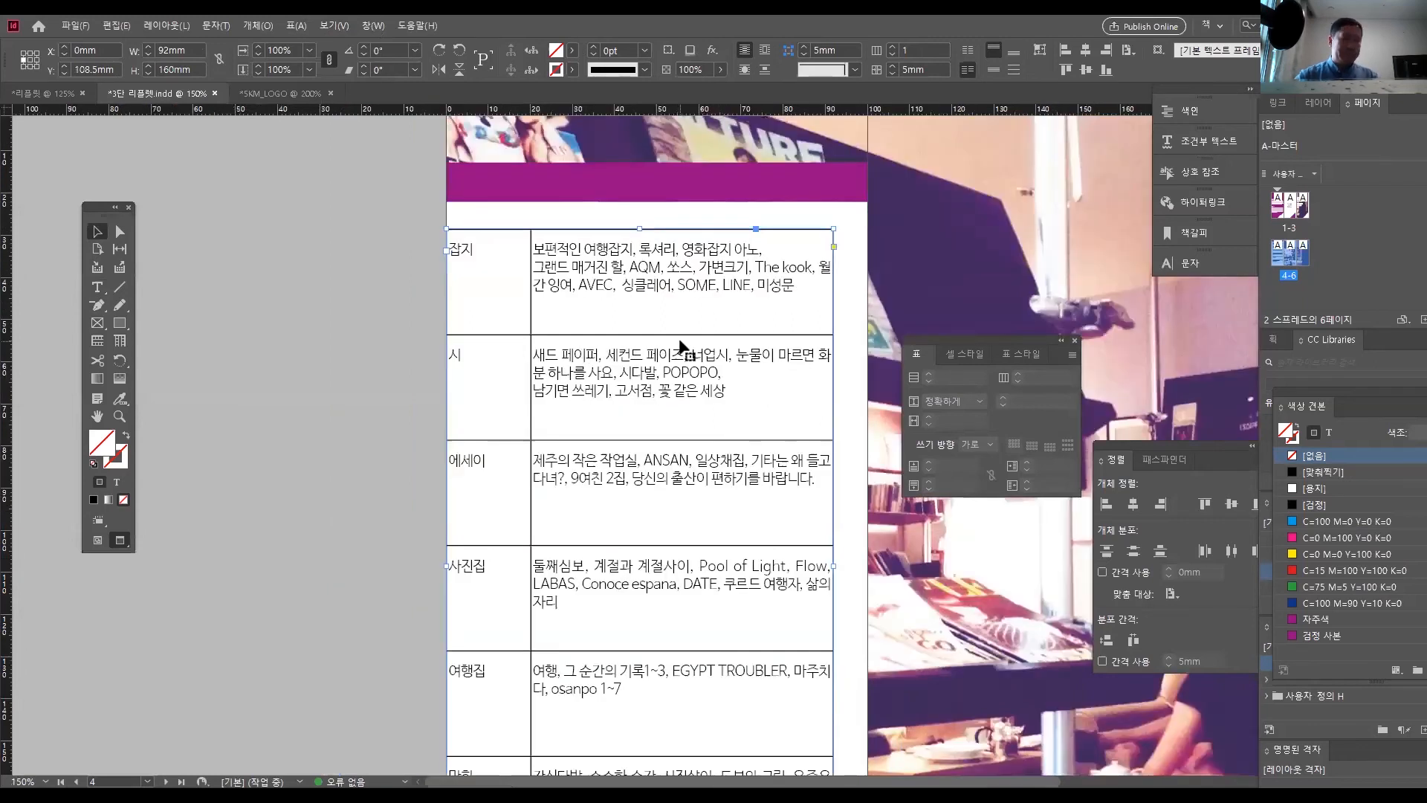
pyautogui.press('Right')
pyautogui.press('Right')
pyautogui.press('Right')
pyautogui.press('Right')
pyautogui.press('Right')
pyautogui.press('Right')
pyautogui.press('Right')
pyautogui.press('Right')
pyautogui.press('Right')
pyautogui.press('Right')
pyautogui.press('Right')
pyautogui.press('Right')
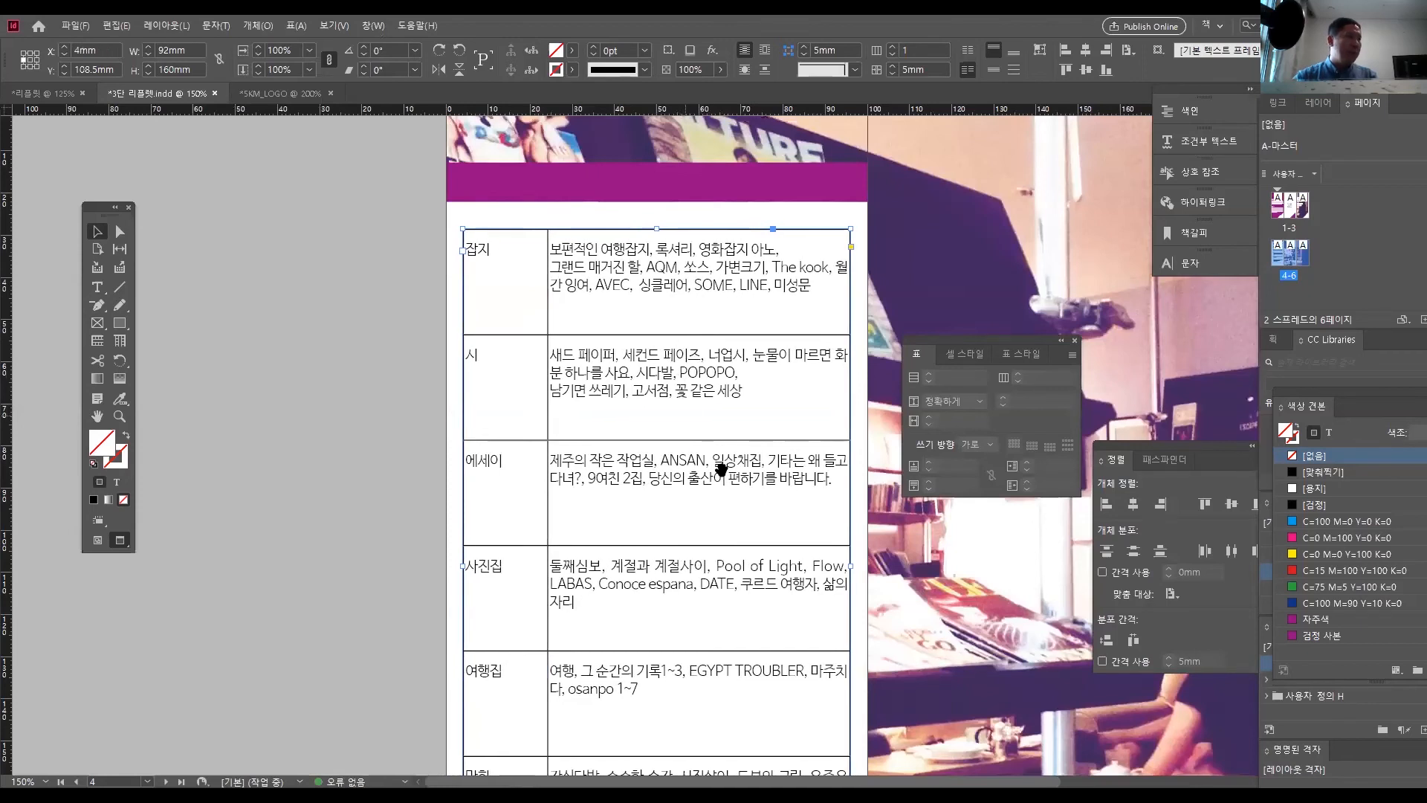
pyautogui.scroll(-2, 717, 413)
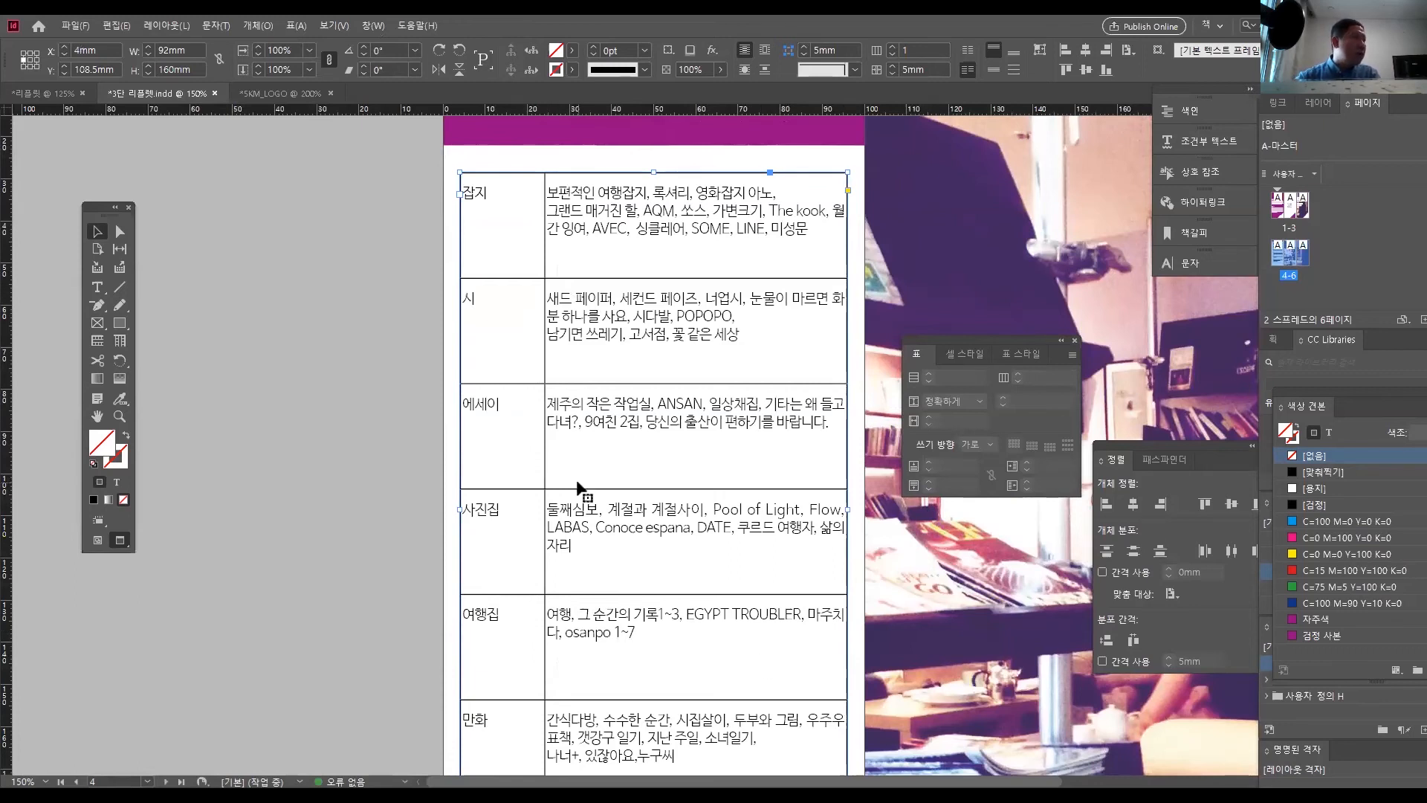
# - Select all cells of the book-list table and swap the panels, floating Stroke beside the table and docking Table
pyautogui.click(97, 287)
pyautogui.click(592, 319)
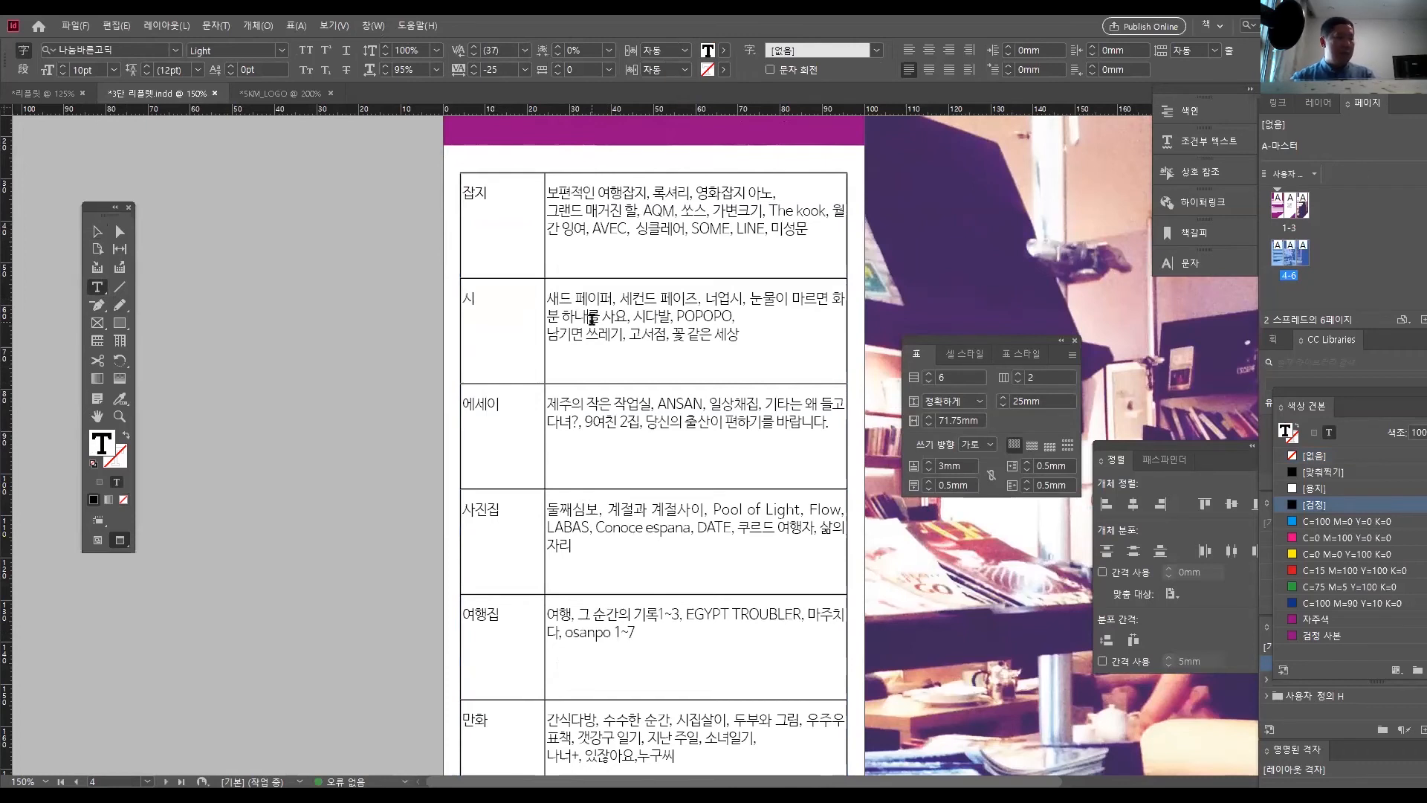
pyautogui.moveTo(515, 240); pyautogui.dragTo(520, 773)
pyautogui.scroll(1, 774, 632)
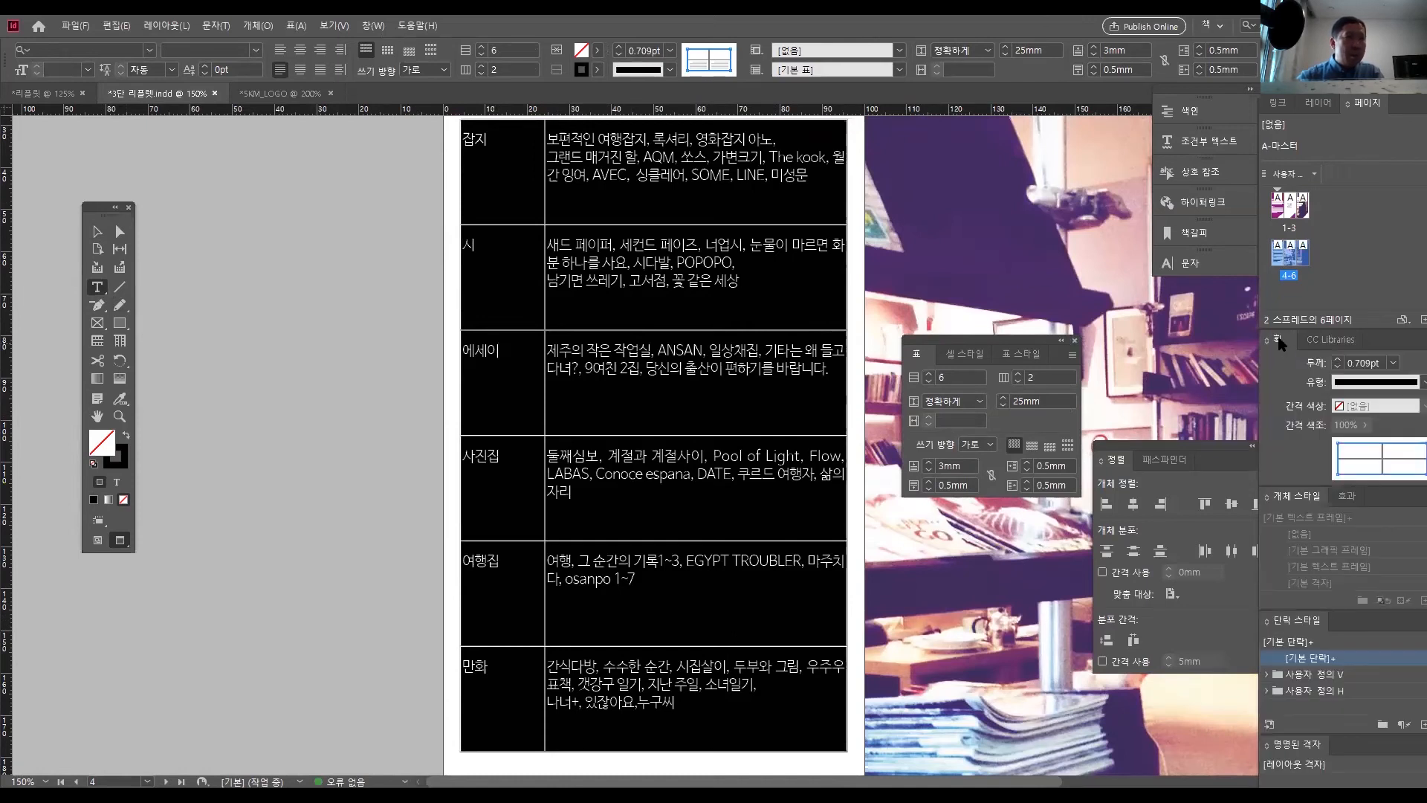
pyautogui.moveTo(1278, 340); pyautogui.dragTo(750, 323)
pyautogui.moveTo(1008, 341)
pyautogui.mouseDown()
pyautogui.moveTo(1313, 355)
pyautogui.moveTo(1316, 334)
pyautogui.mouseUp()
pyautogui.moveTo(867, 312); pyautogui.dragTo(887, 359)
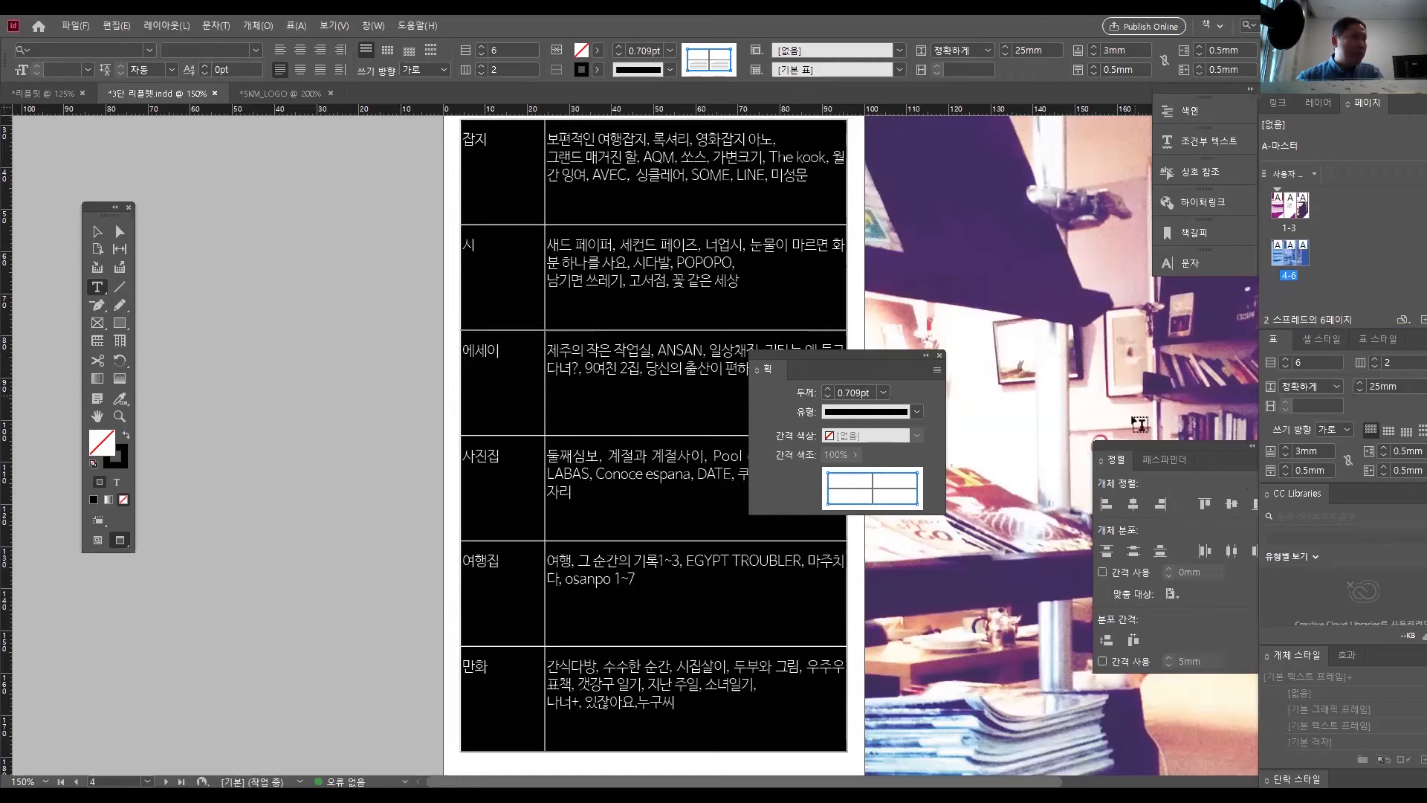
pyautogui.moveTo(870, 369); pyautogui.dragTo(951, 244)
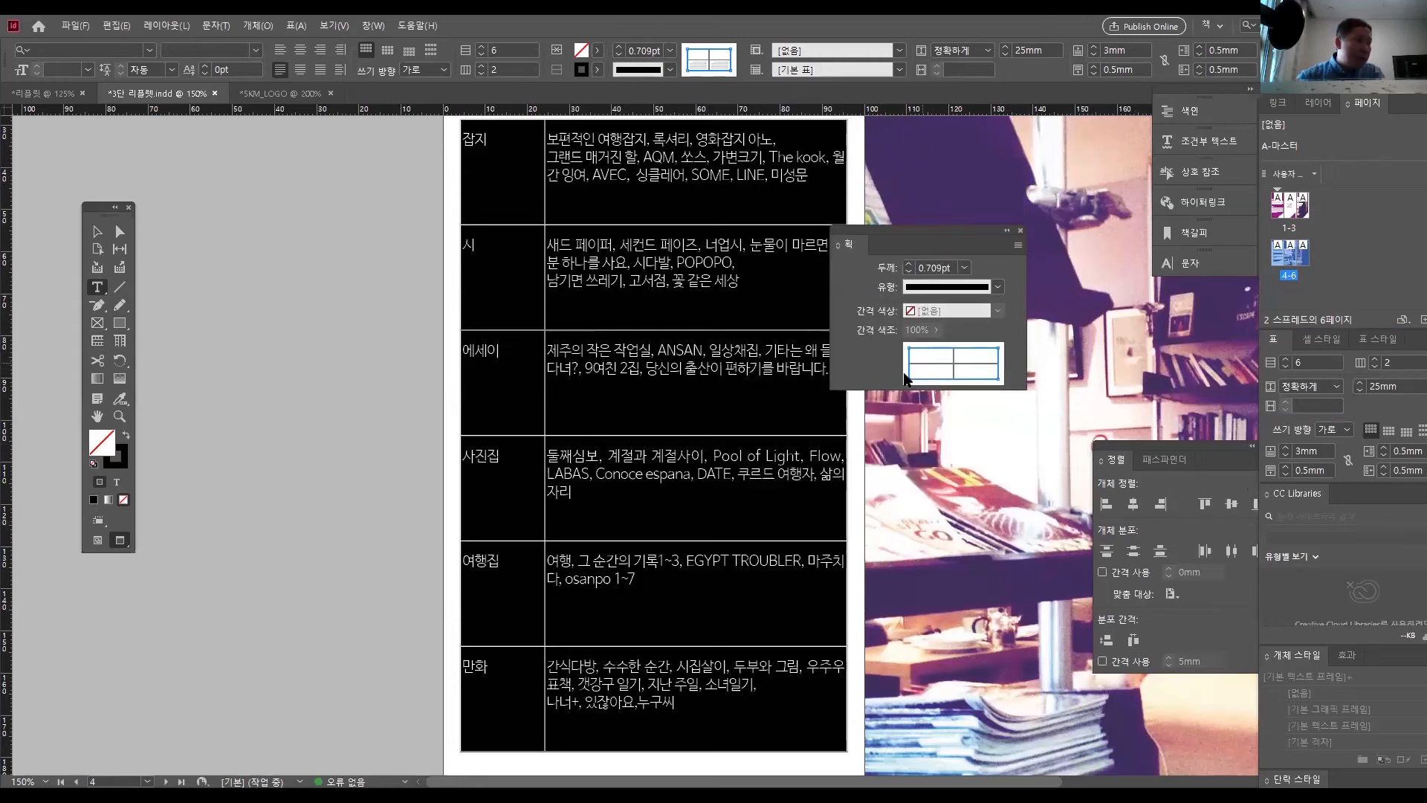
# - Set the stroke weight of the table's inner lines and its top and bottom borders to 0 pt
pyautogui.click(912, 357)
pyautogui.click(999, 374)
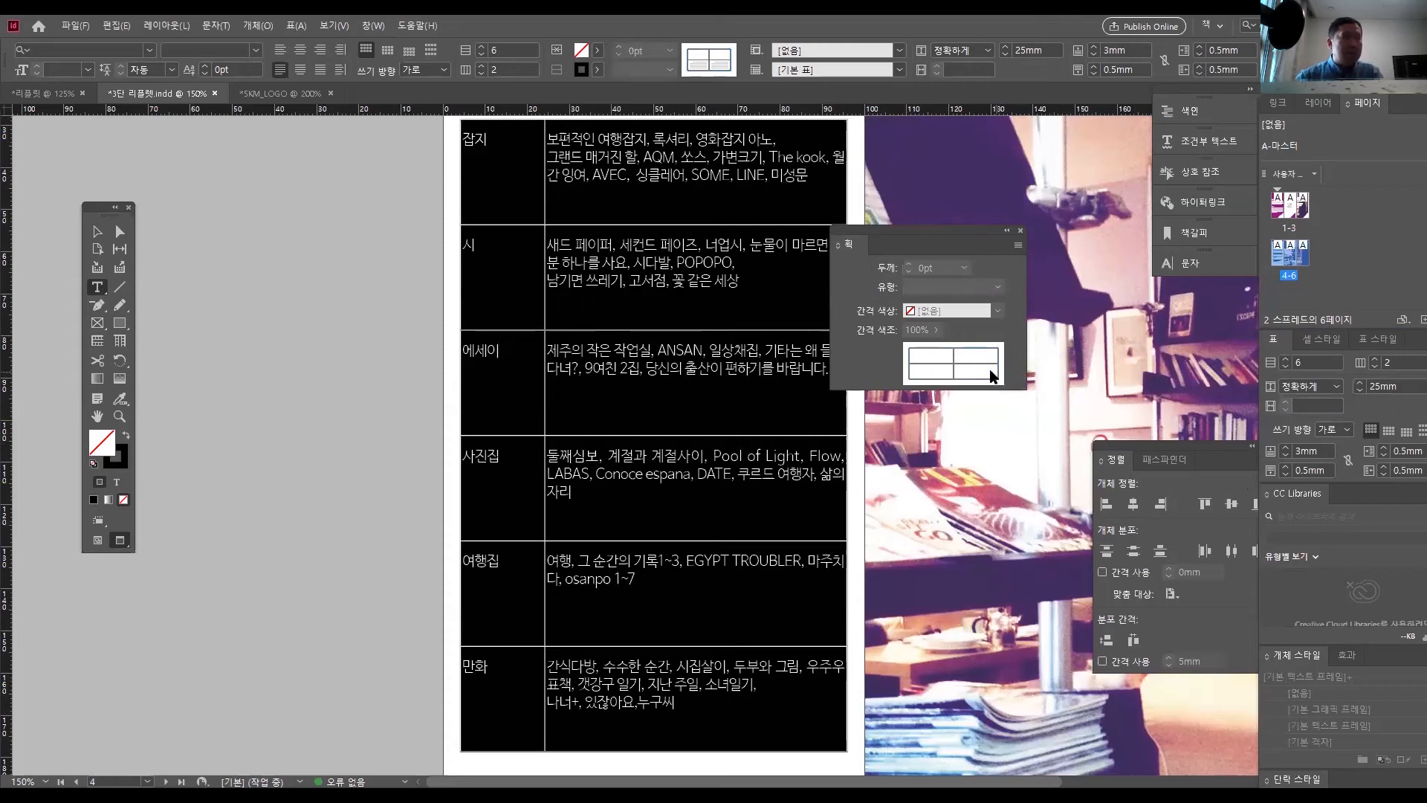
pyautogui.click(998, 368)
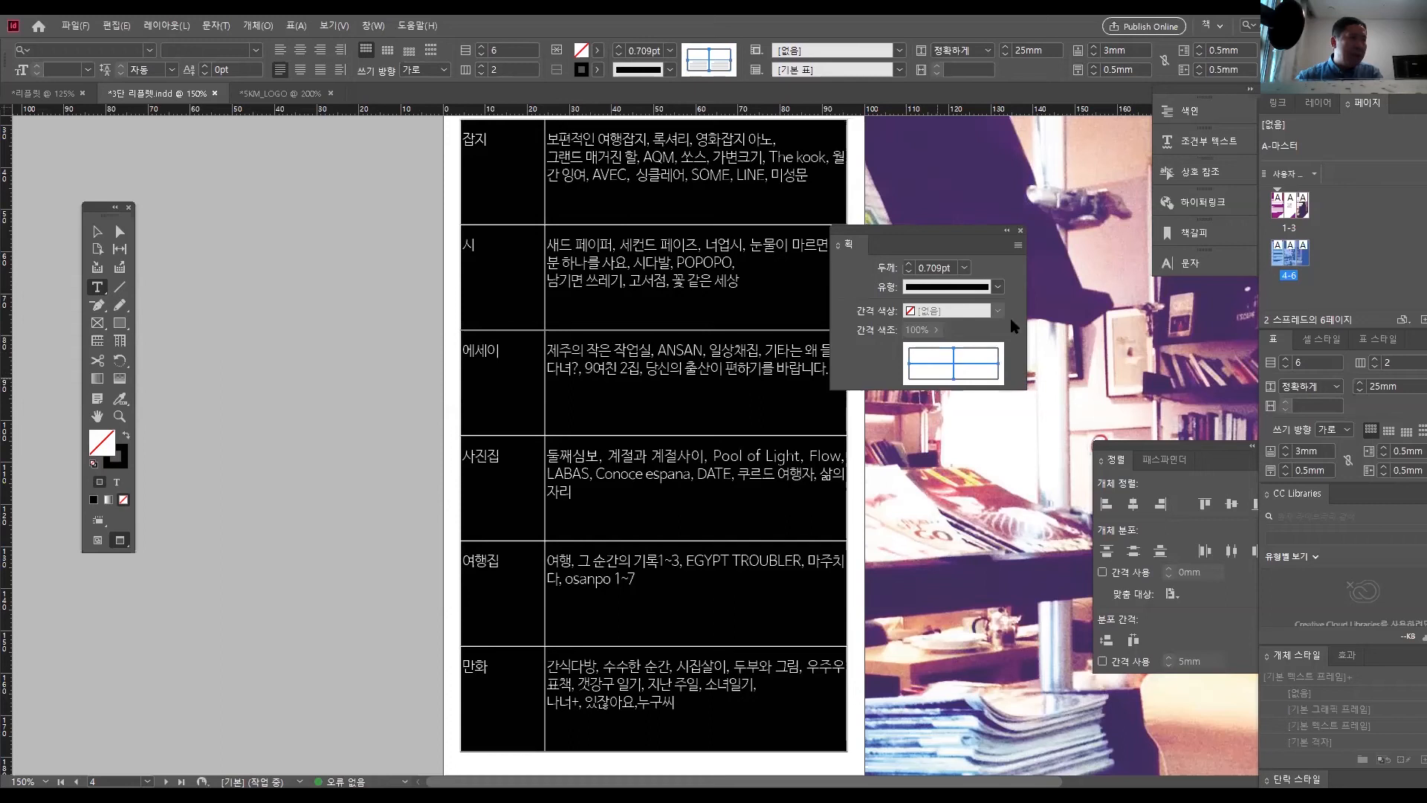
pyautogui.click(964, 268)
pyautogui.click(944, 284)
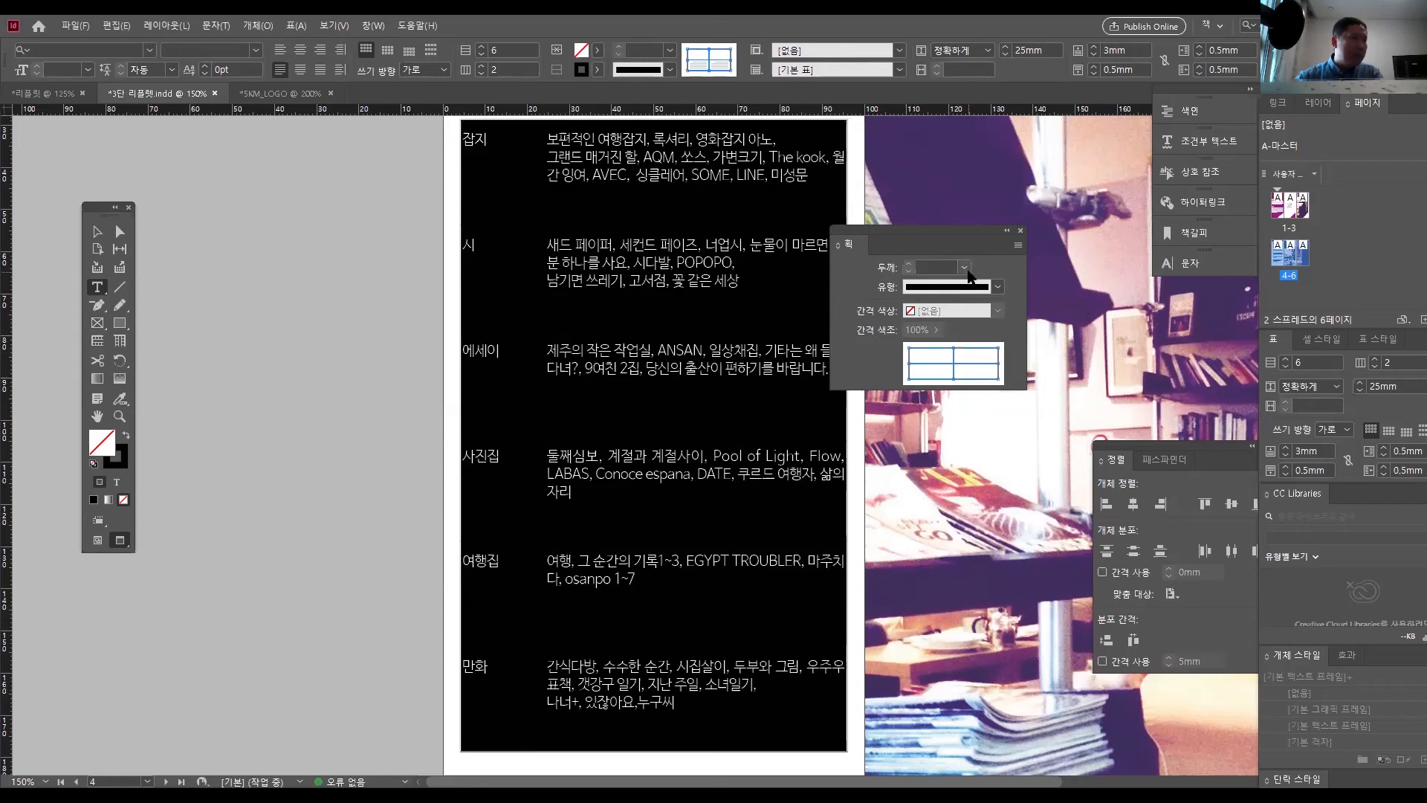
pyautogui.click(96, 231)
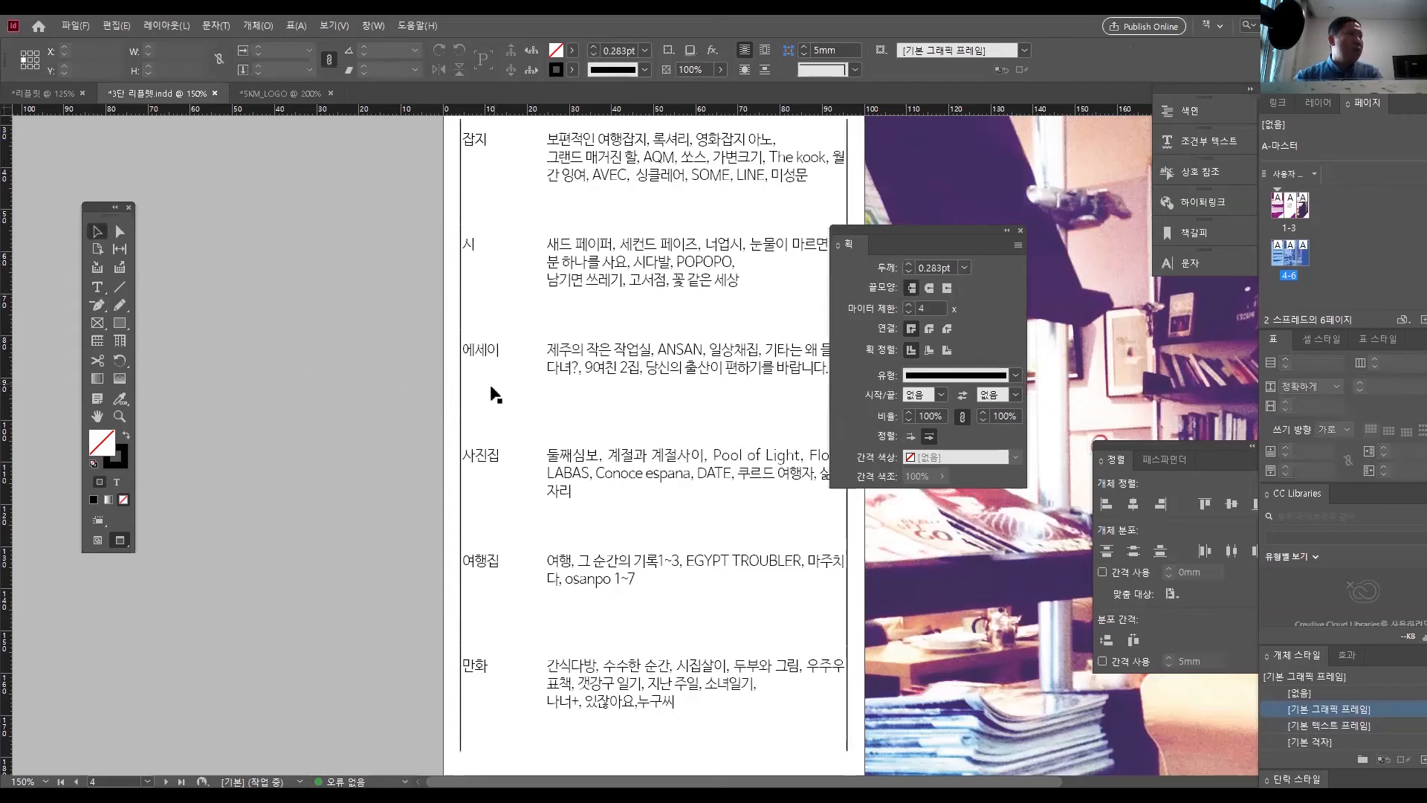
# - Set the stroke weight of the book-list table's left and right outer borders to 0 pt and deselect the frame
pyautogui.click(97, 287)
pyautogui.click(501, 316)
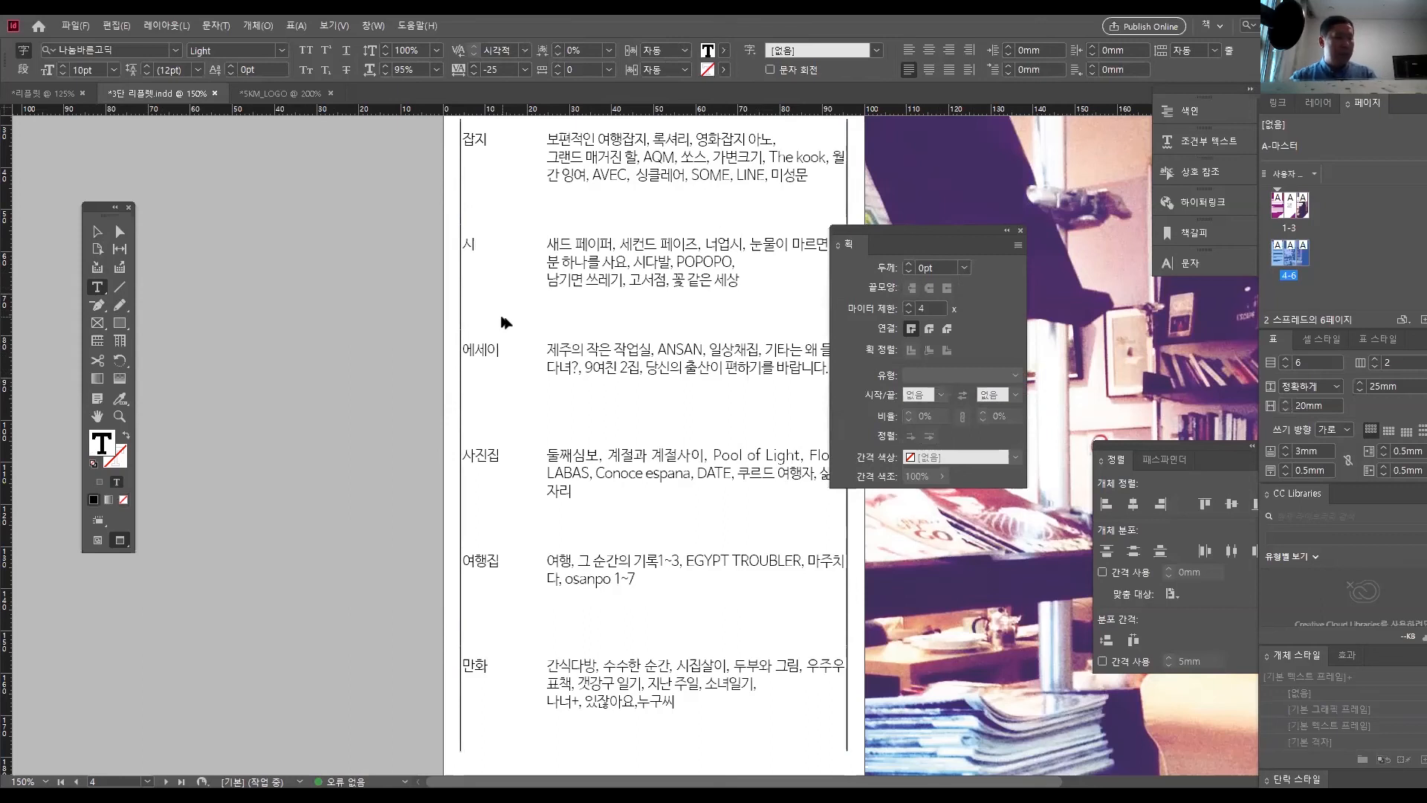
pyautogui.hotkey('ctrl', 'alt', 'a')
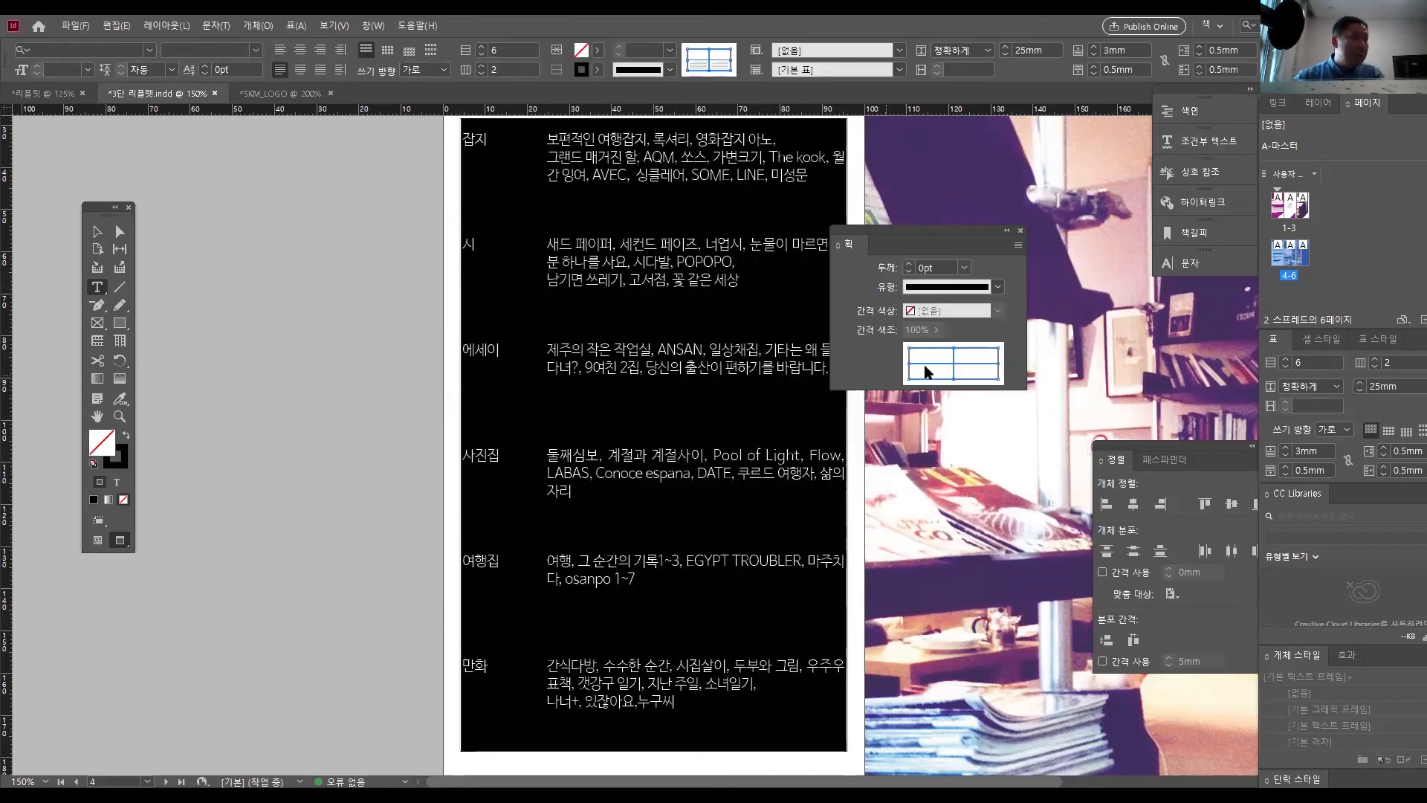
pyautogui.click(910, 372)
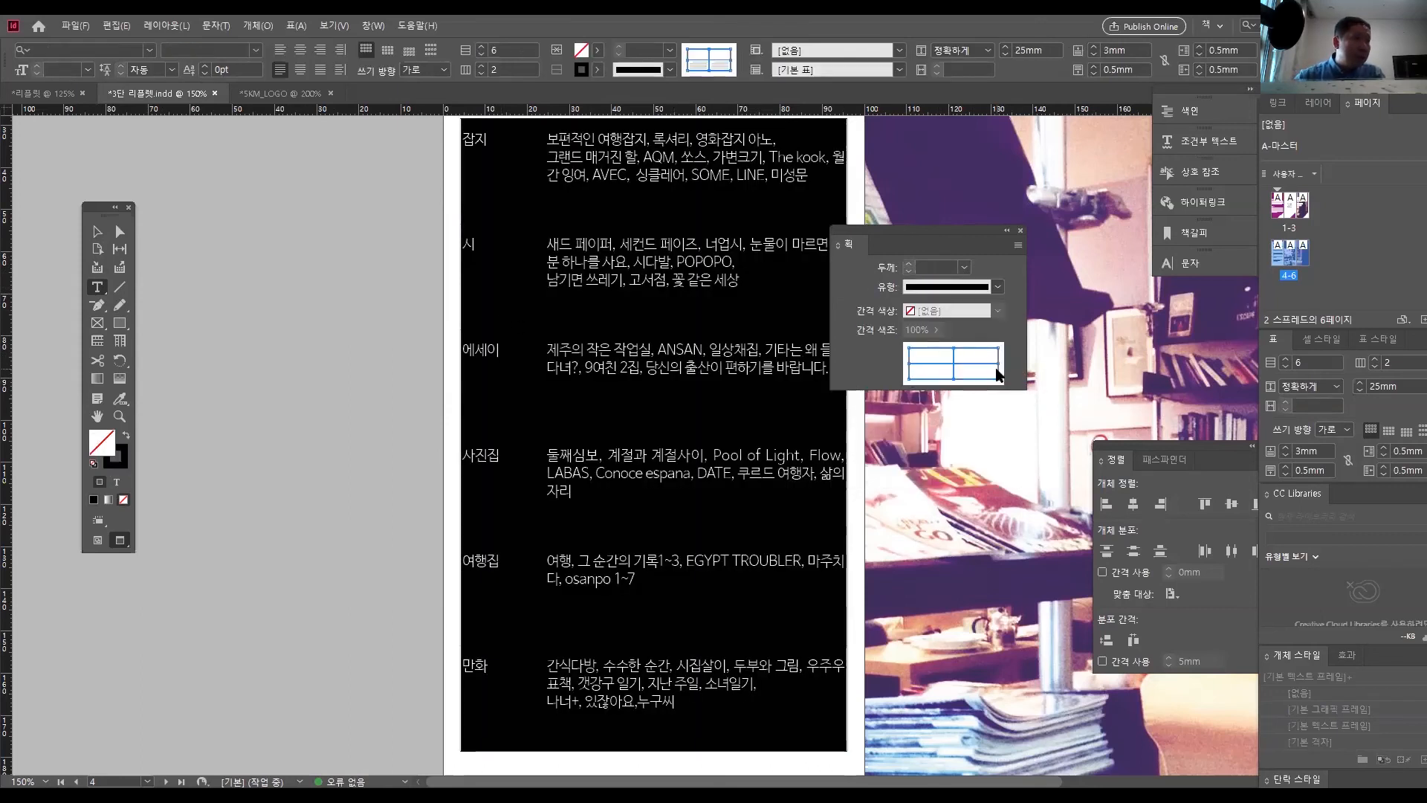
pyautogui.click(963, 267)
pyautogui.click(941, 285)
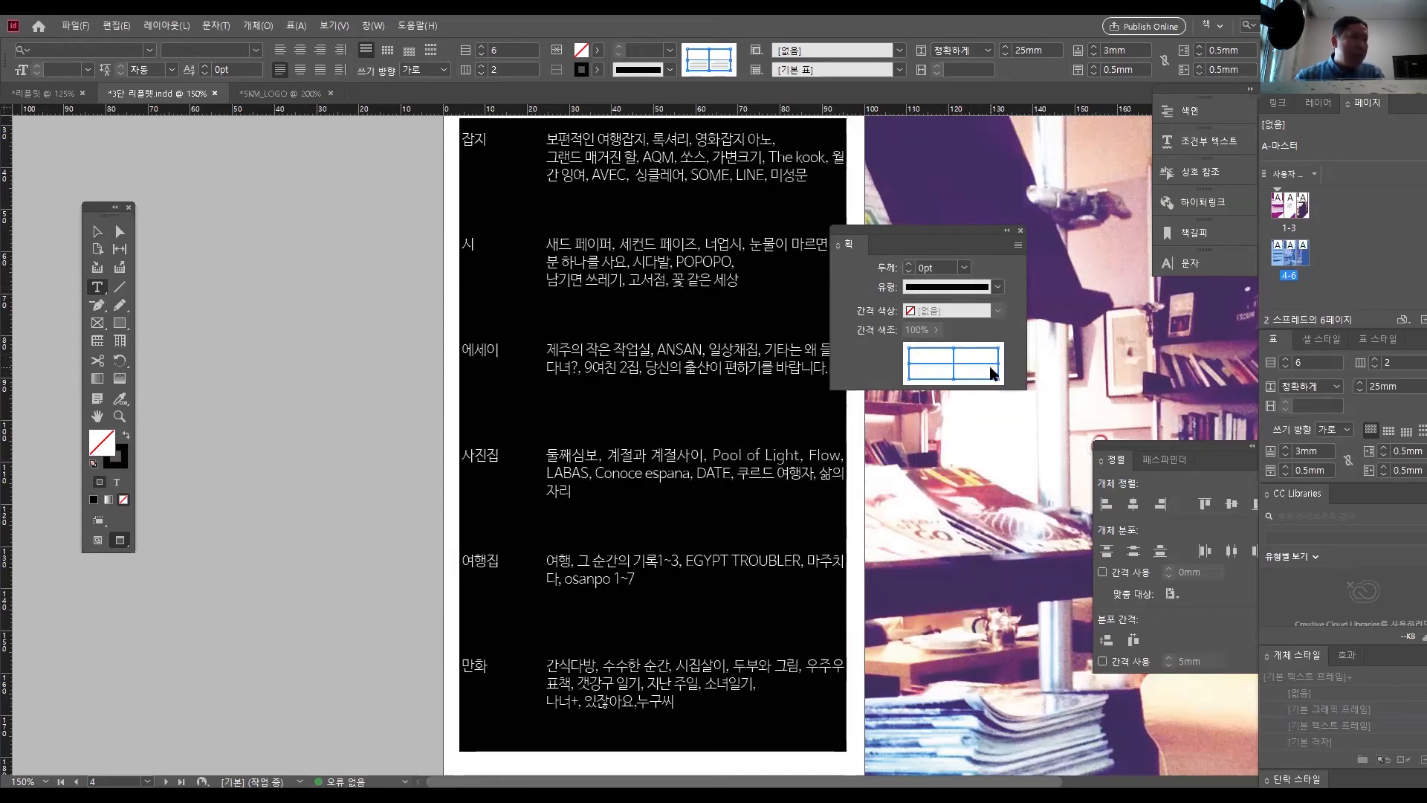
pyautogui.click(97, 231)
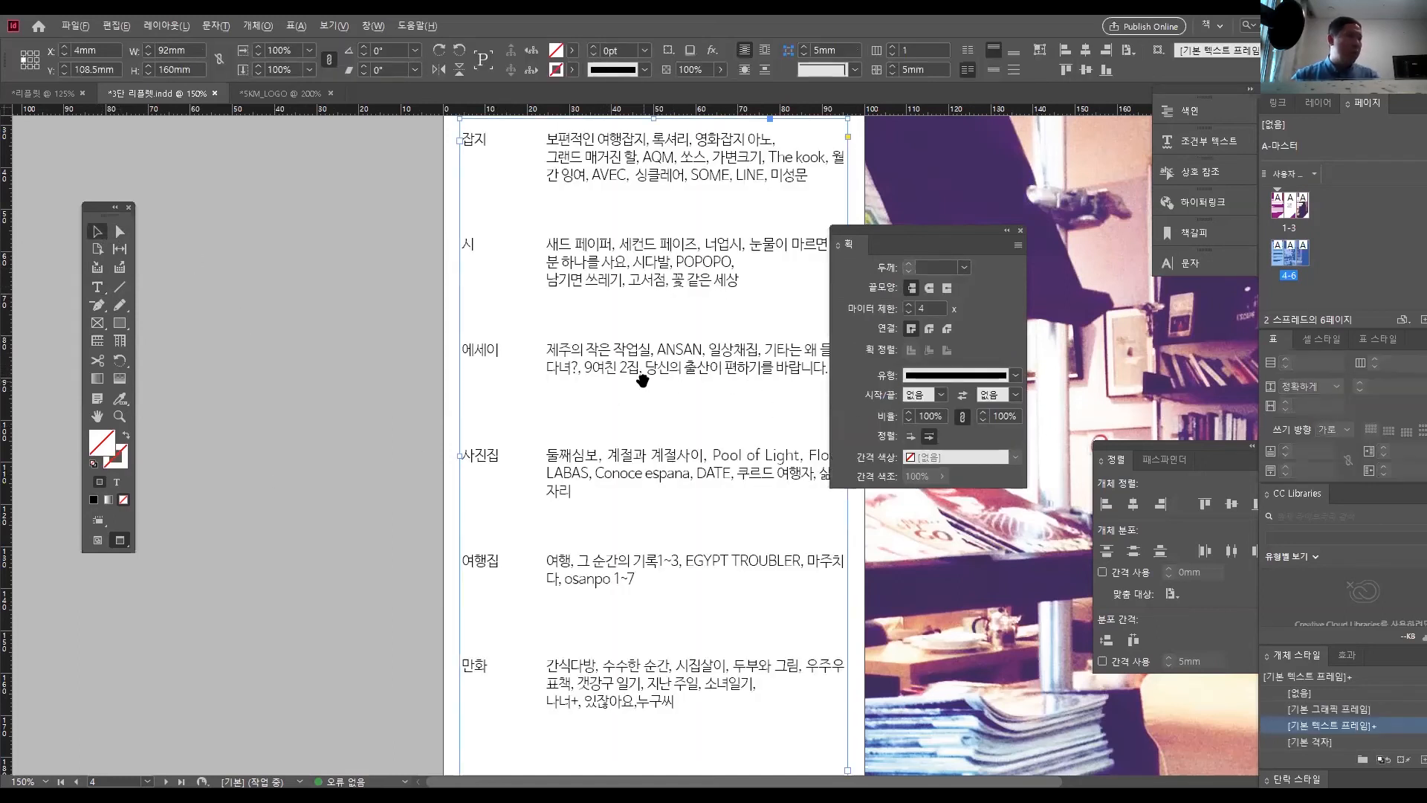
pyautogui.hotkey('ctrl', '-')
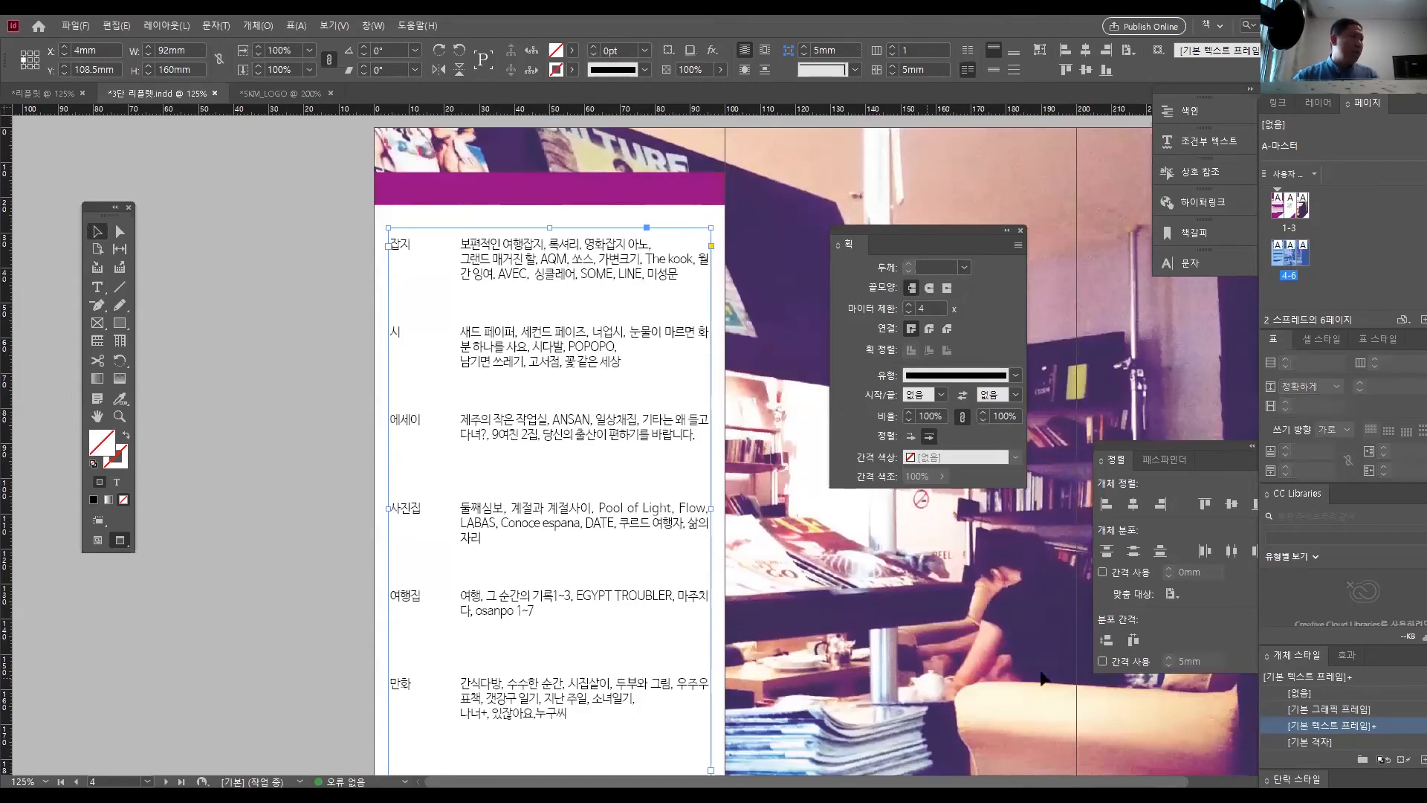
pyautogui.click(218, 551)
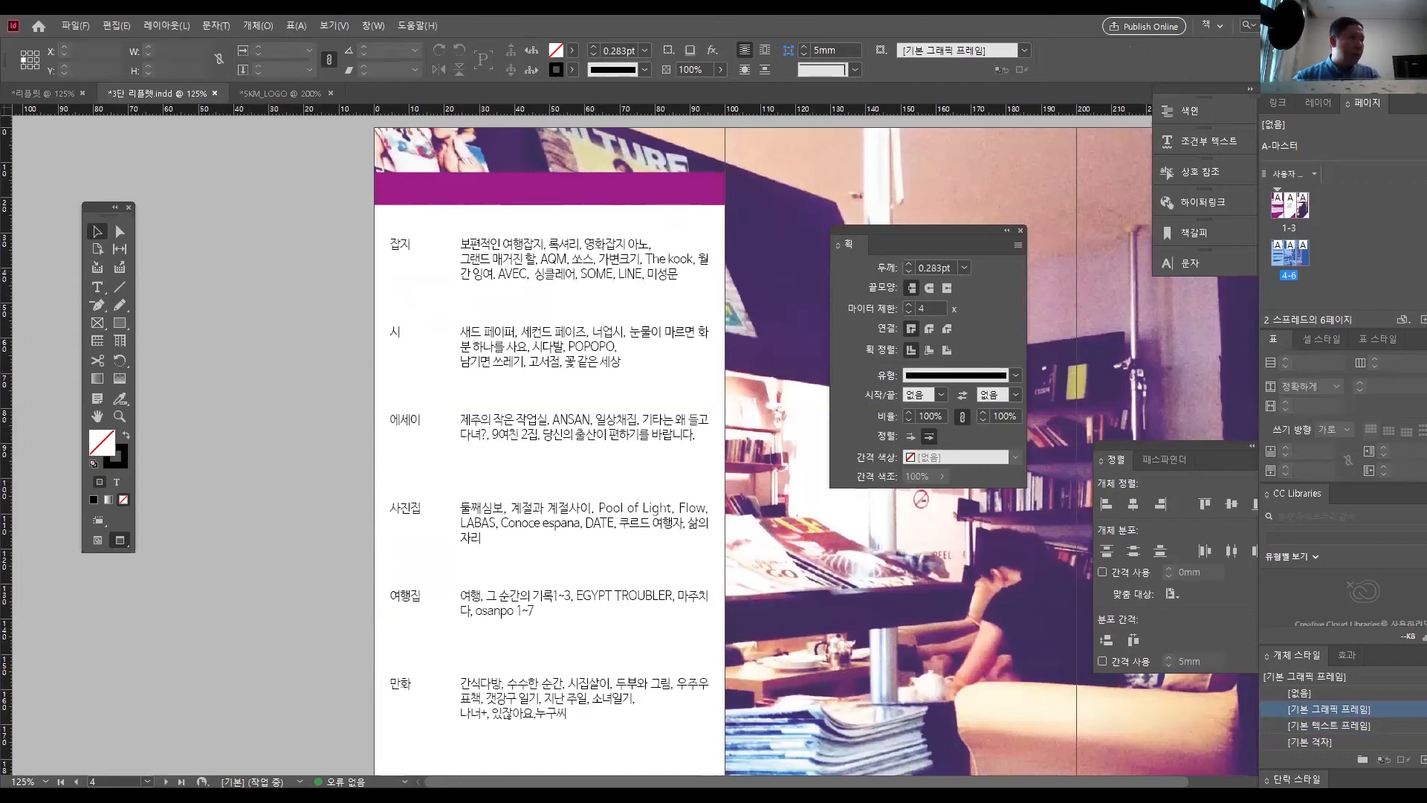
# - Select the whole book-list table and set the stroke weight of only its inner horizontal lines to 0.5 pt
pyautogui.hotkey('alt', 'Tab')
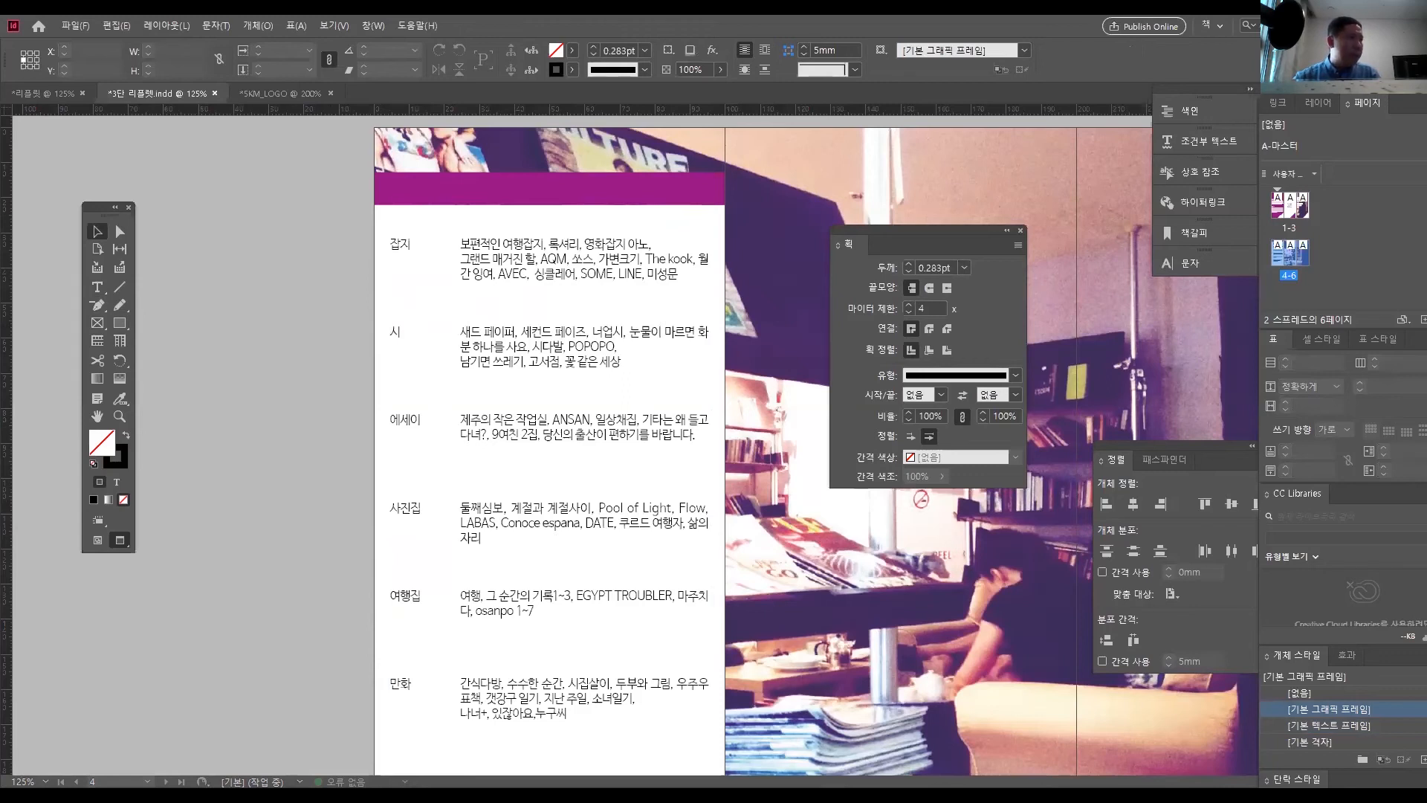
pyautogui.click(97, 287)
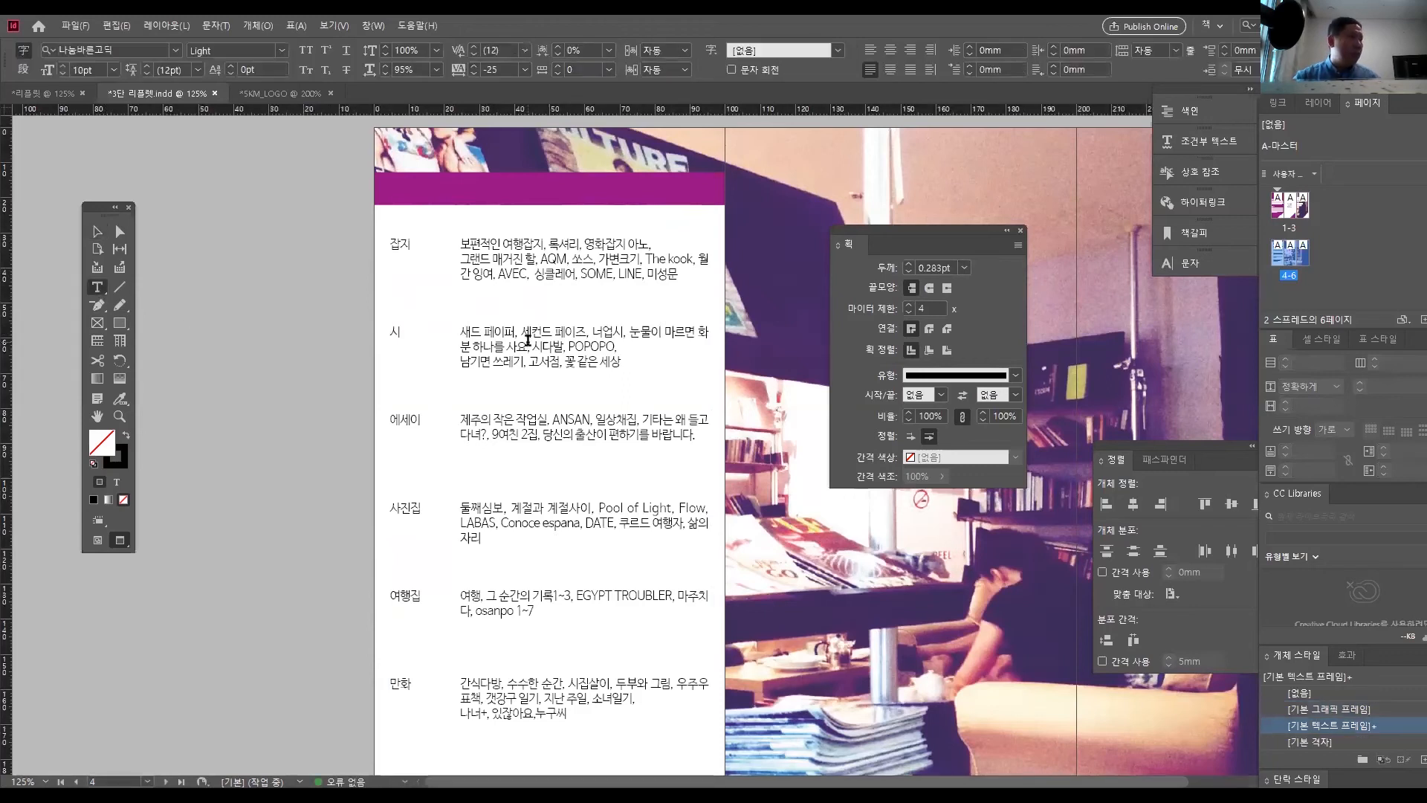
pyautogui.click(528, 340)
pyautogui.hotkey('ctrl', 'alt', 'a')
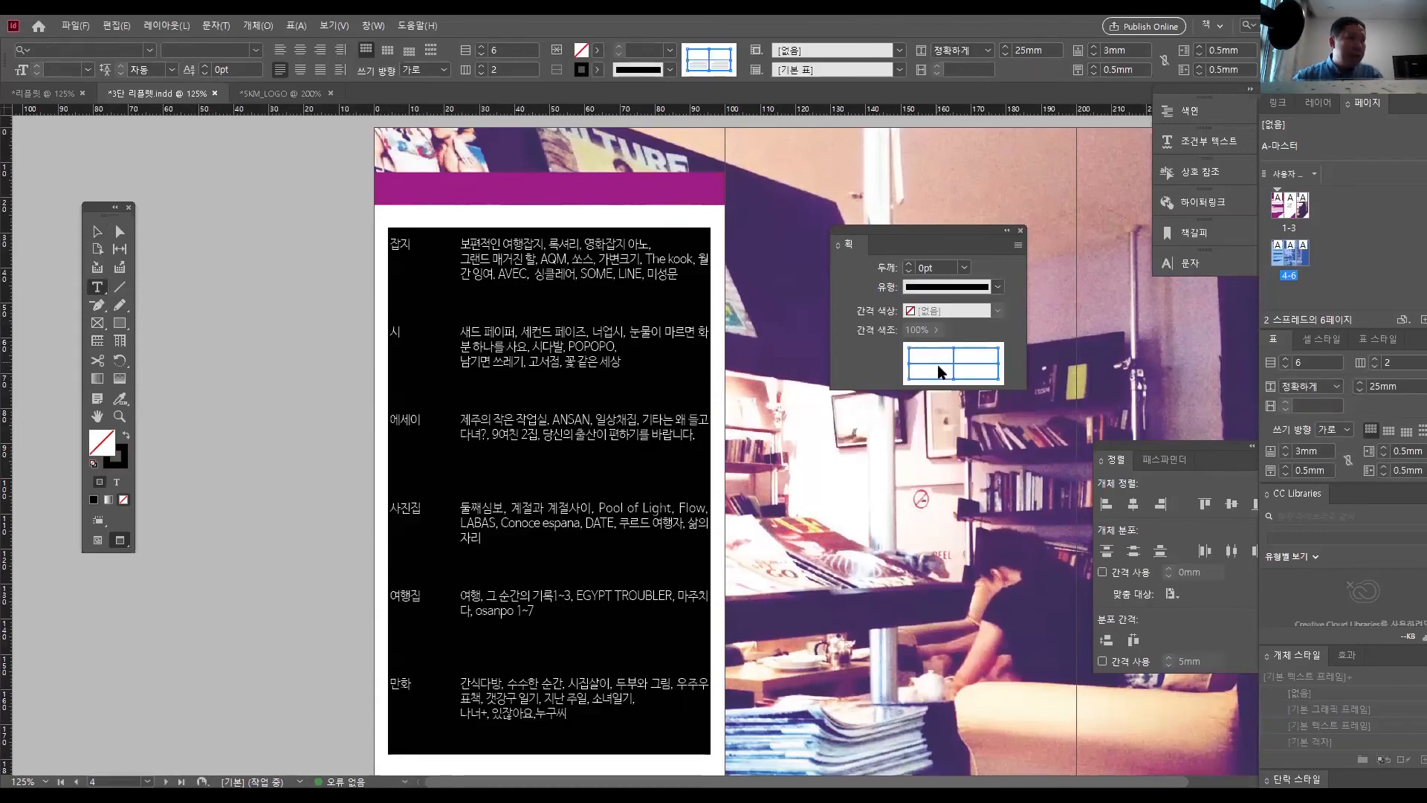
pyautogui.click(997, 366)
pyautogui.click(987, 347)
pyautogui.click(954, 371)
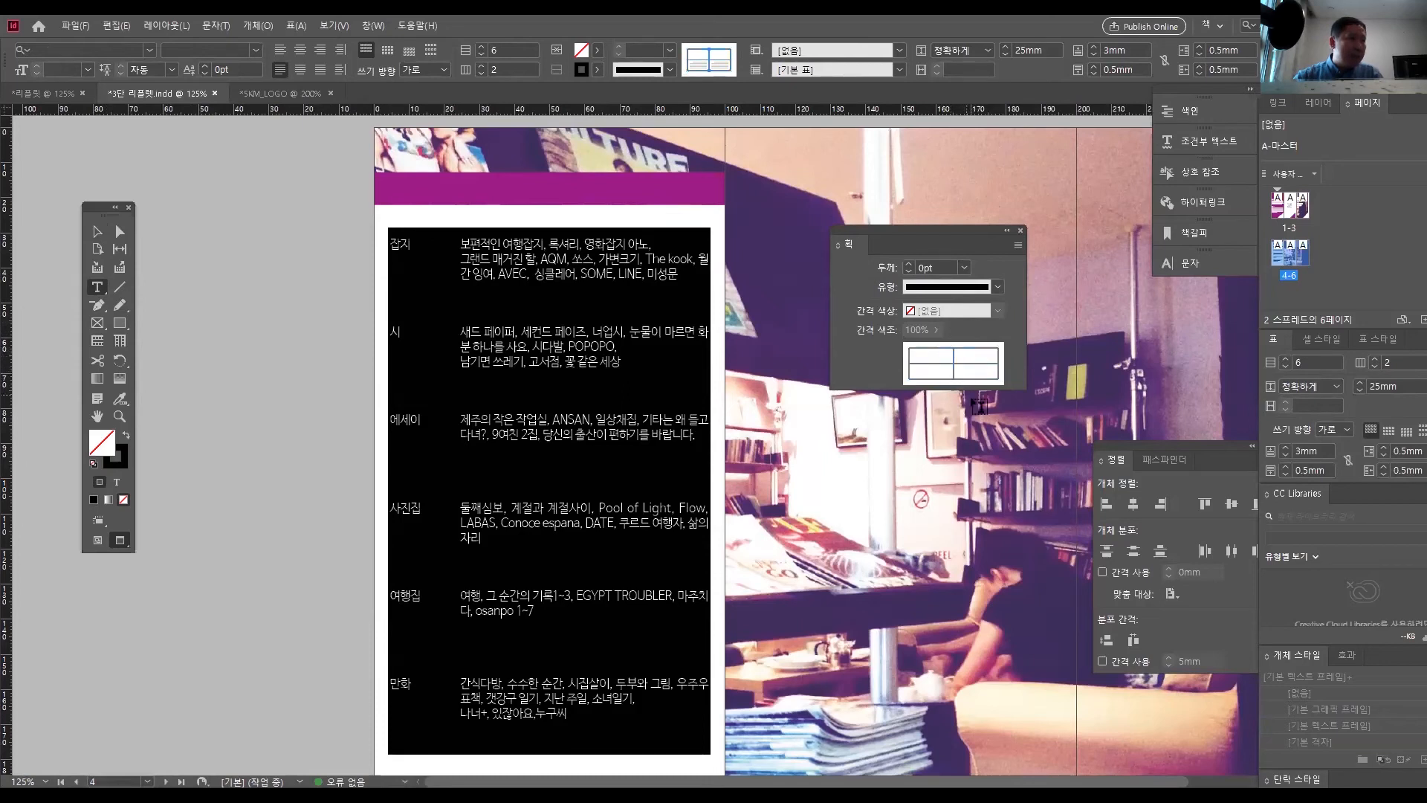
pyautogui.click(935, 364)
pyautogui.click(939, 364)
pyautogui.click(963, 268)
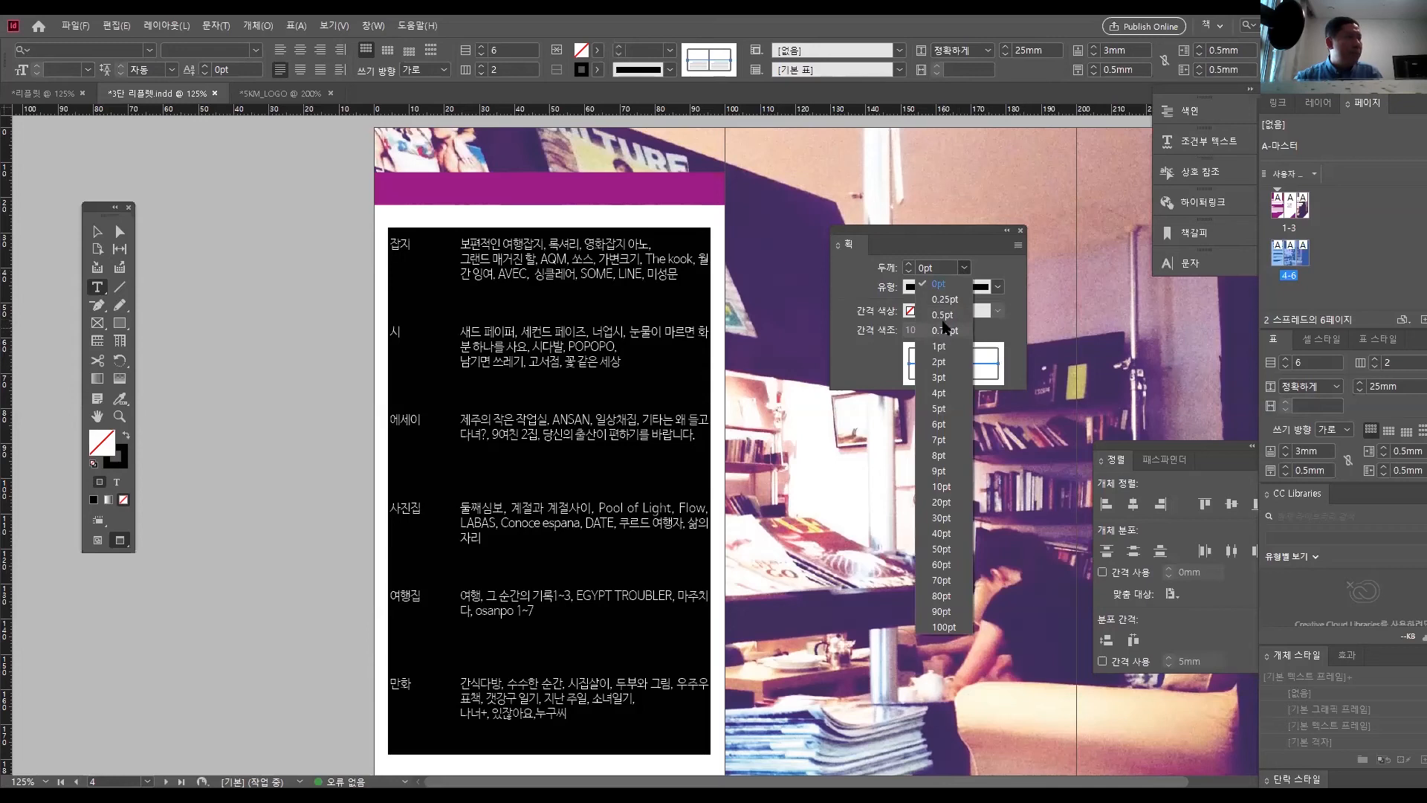
pyautogui.click(943, 317)
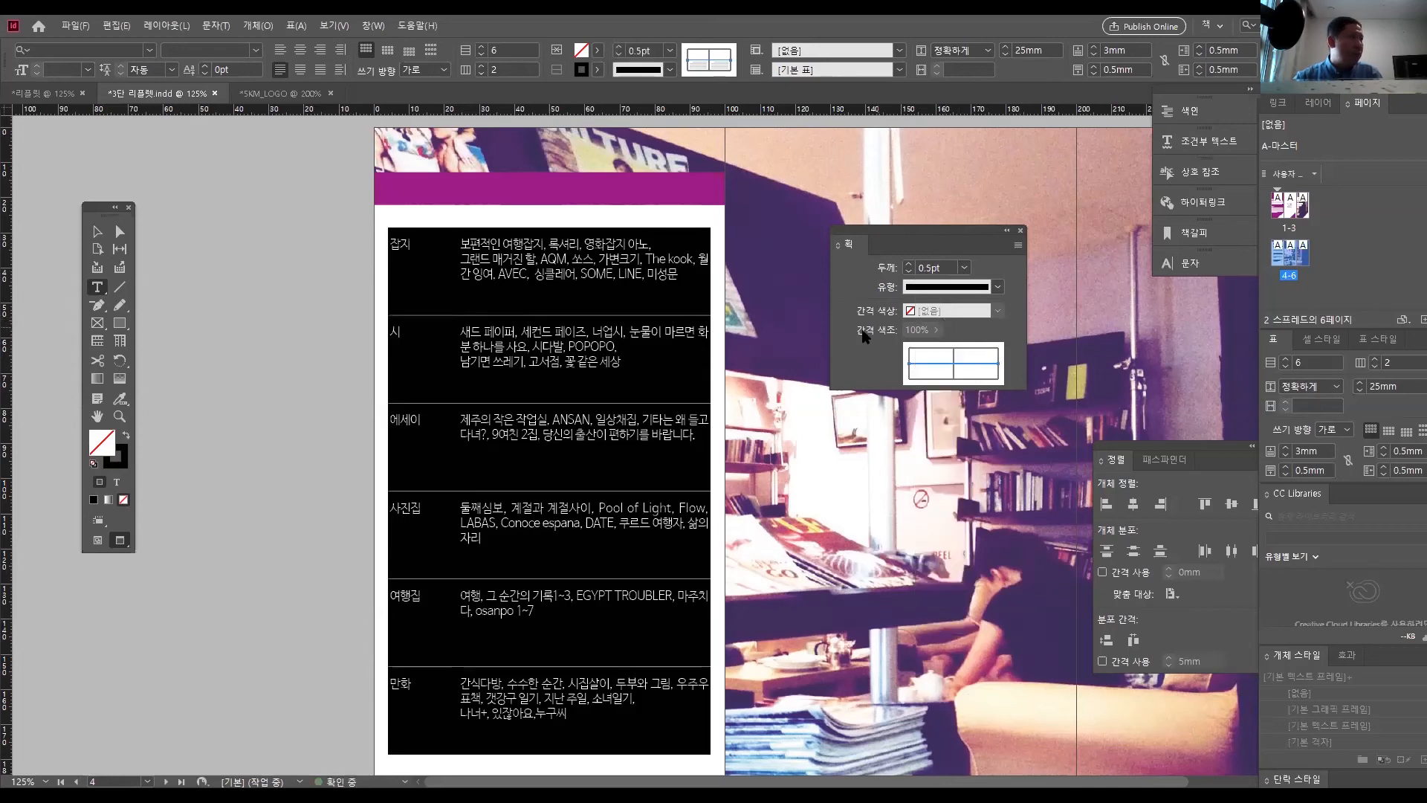
pyautogui.click(97, 232)
pyautogui.hotkey('ctrl', 'shift', 'a')
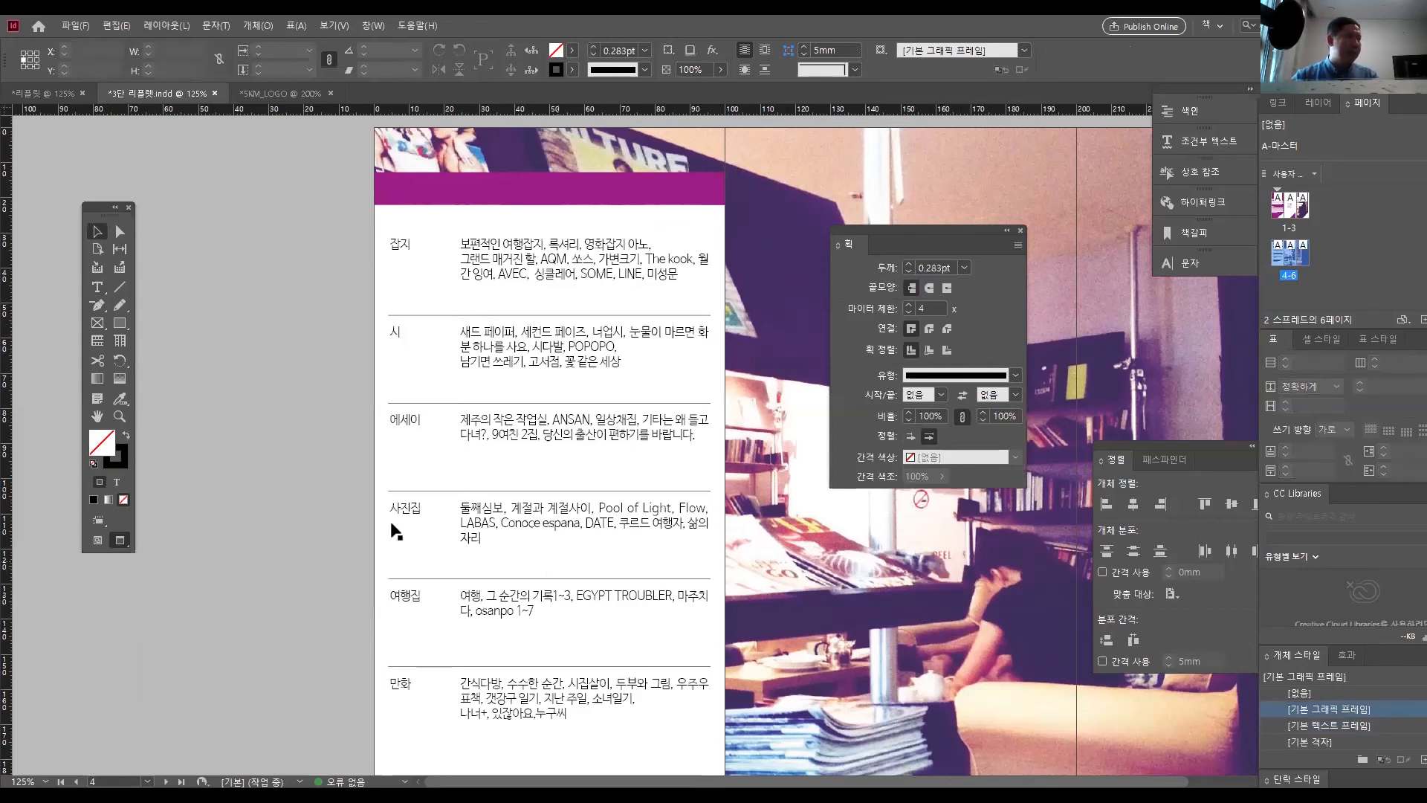
# - Apply the 자주색 swatch as the stroke color of the book-list table's inner horizontal lines and deselect the table
pyautogui.press('Tab')
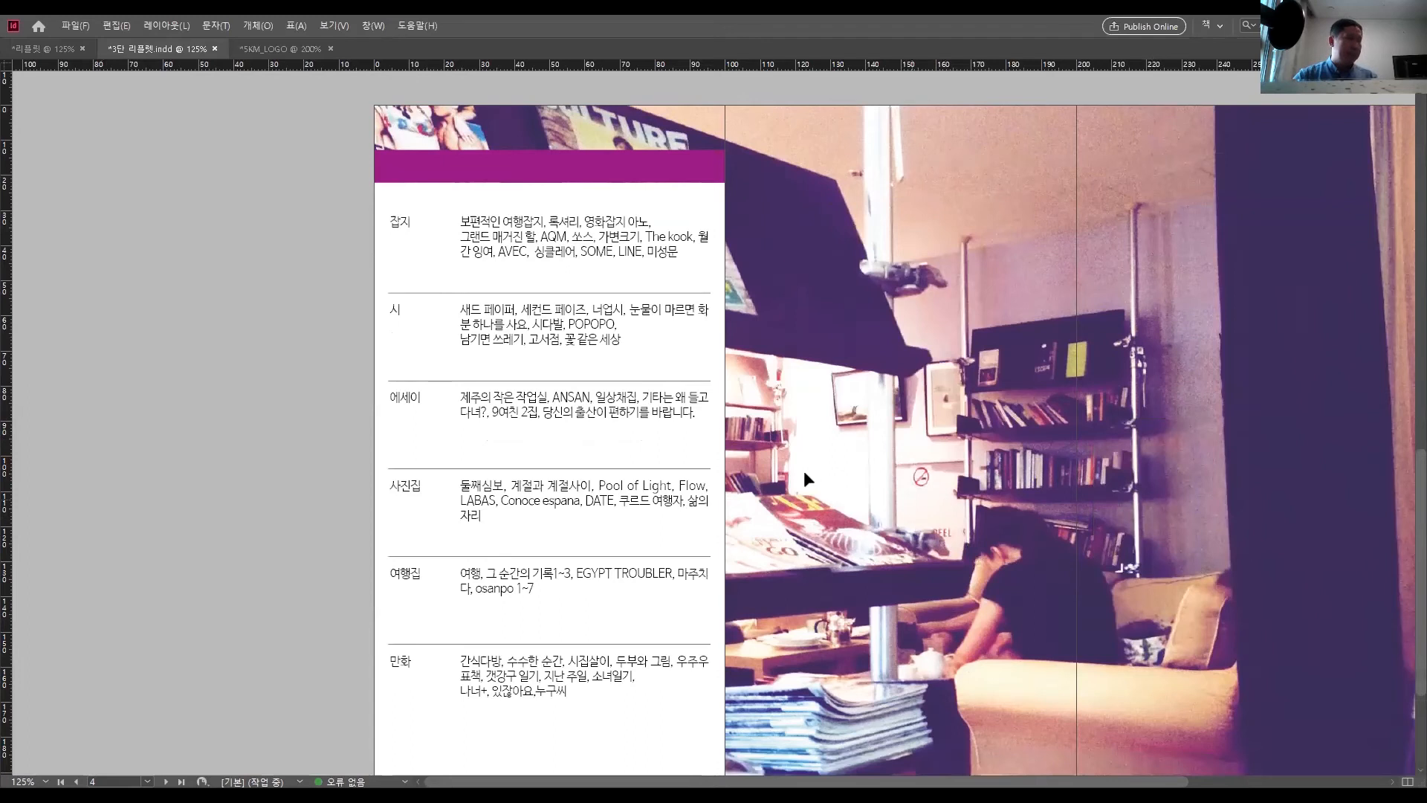
pyautogui.hotkey('ctrl', '=')
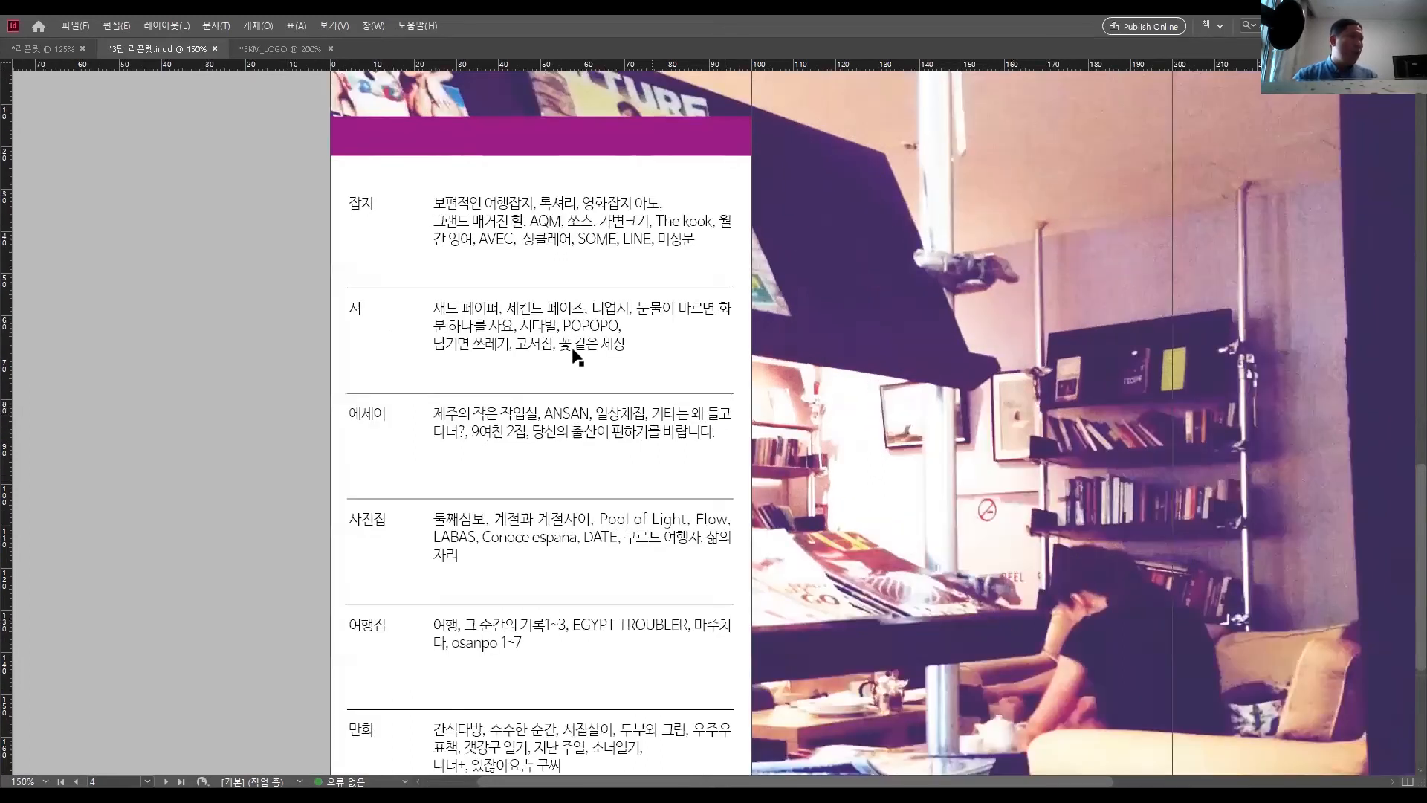
pyautogui.scroll(-3, 550, 654)
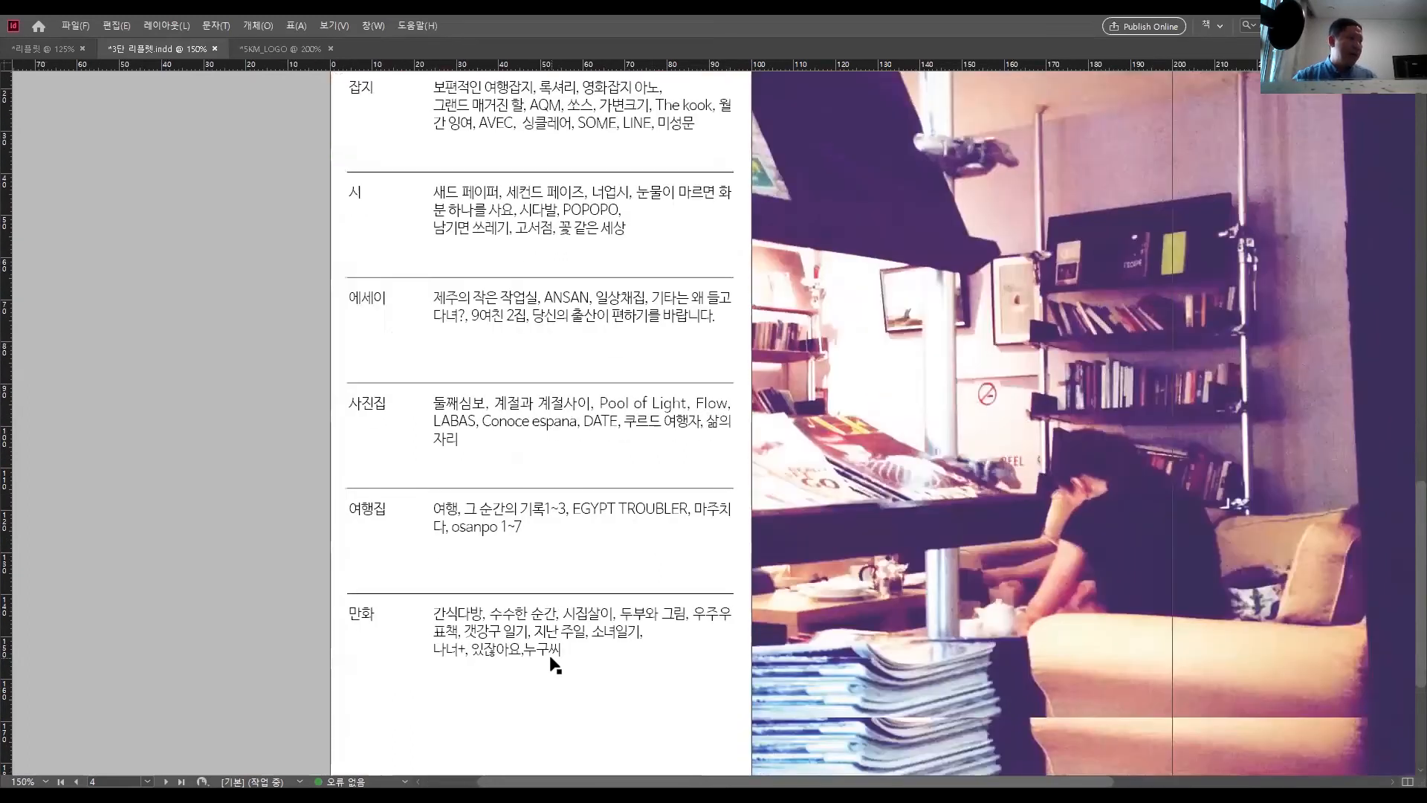
pyautogui.scroll(-2, 550, 654)
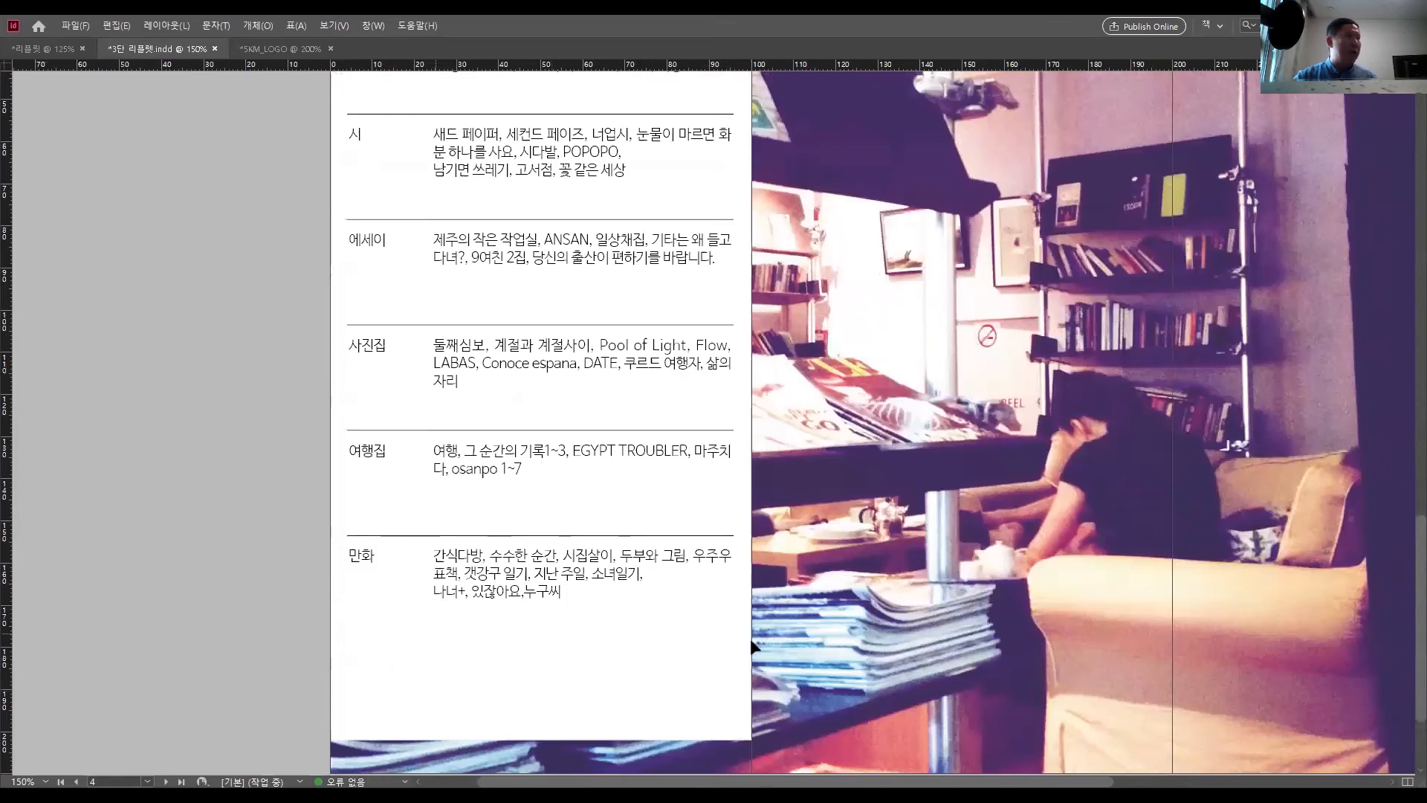
pyautogui.hotkey('ctrl', 'n')
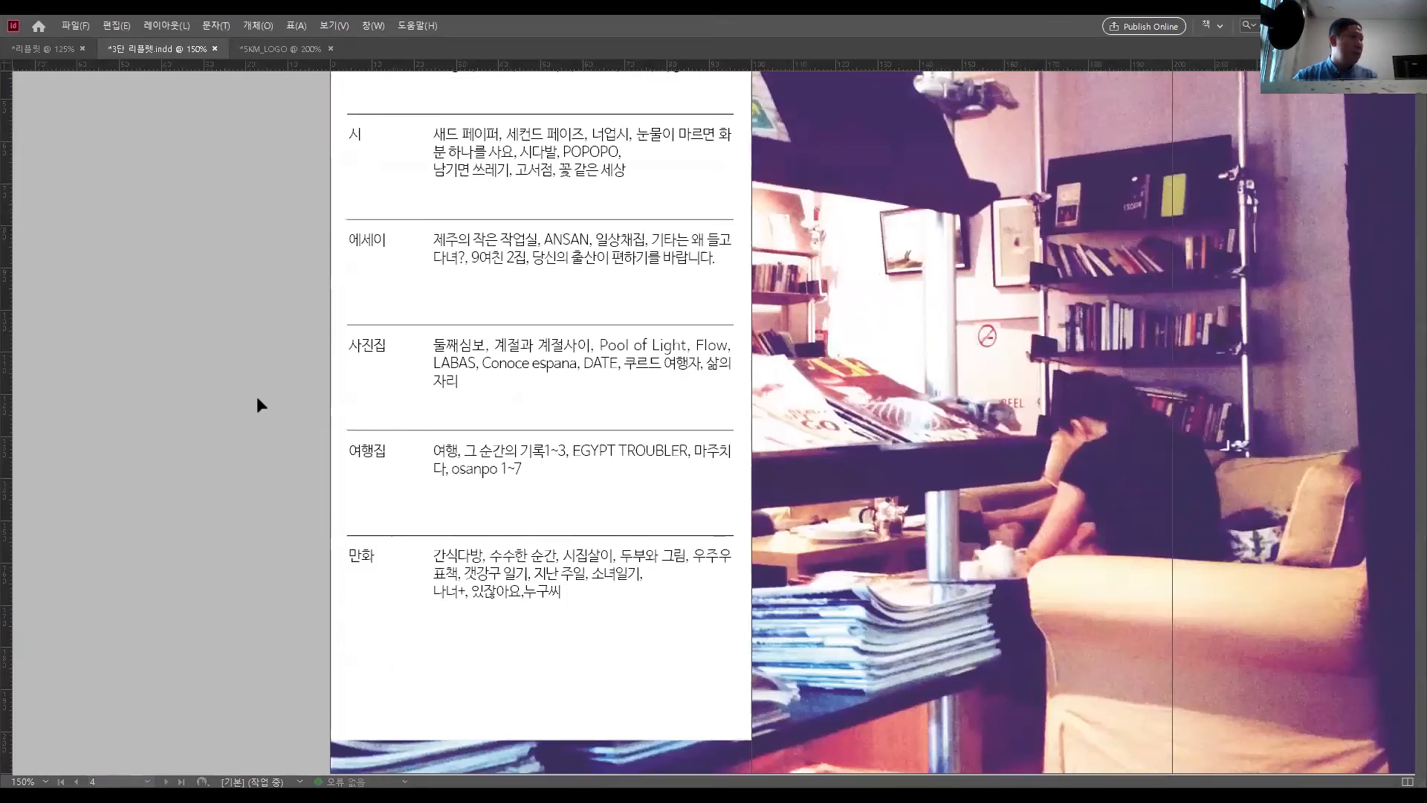
pyautogui.press('Tab')
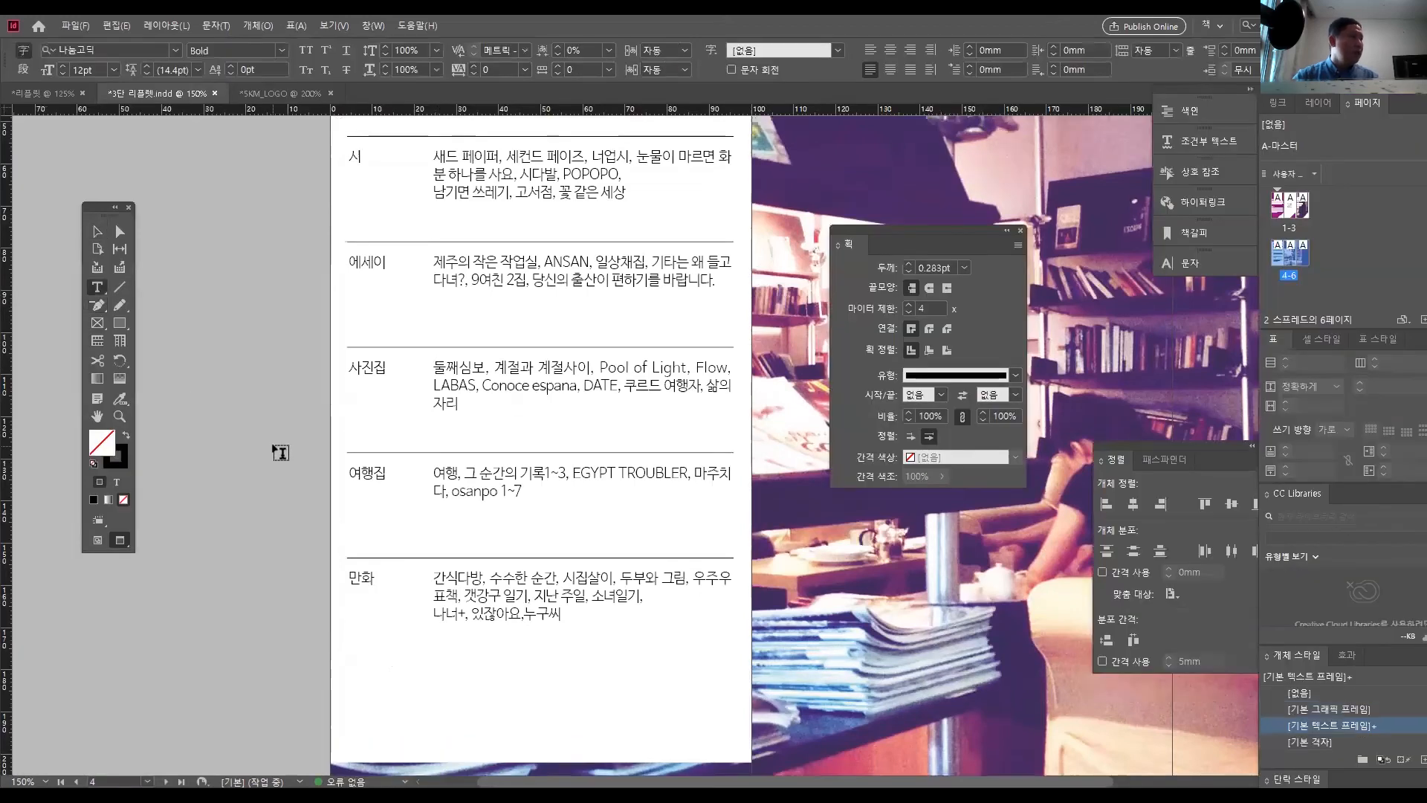
pyautogui.click(117, 455)
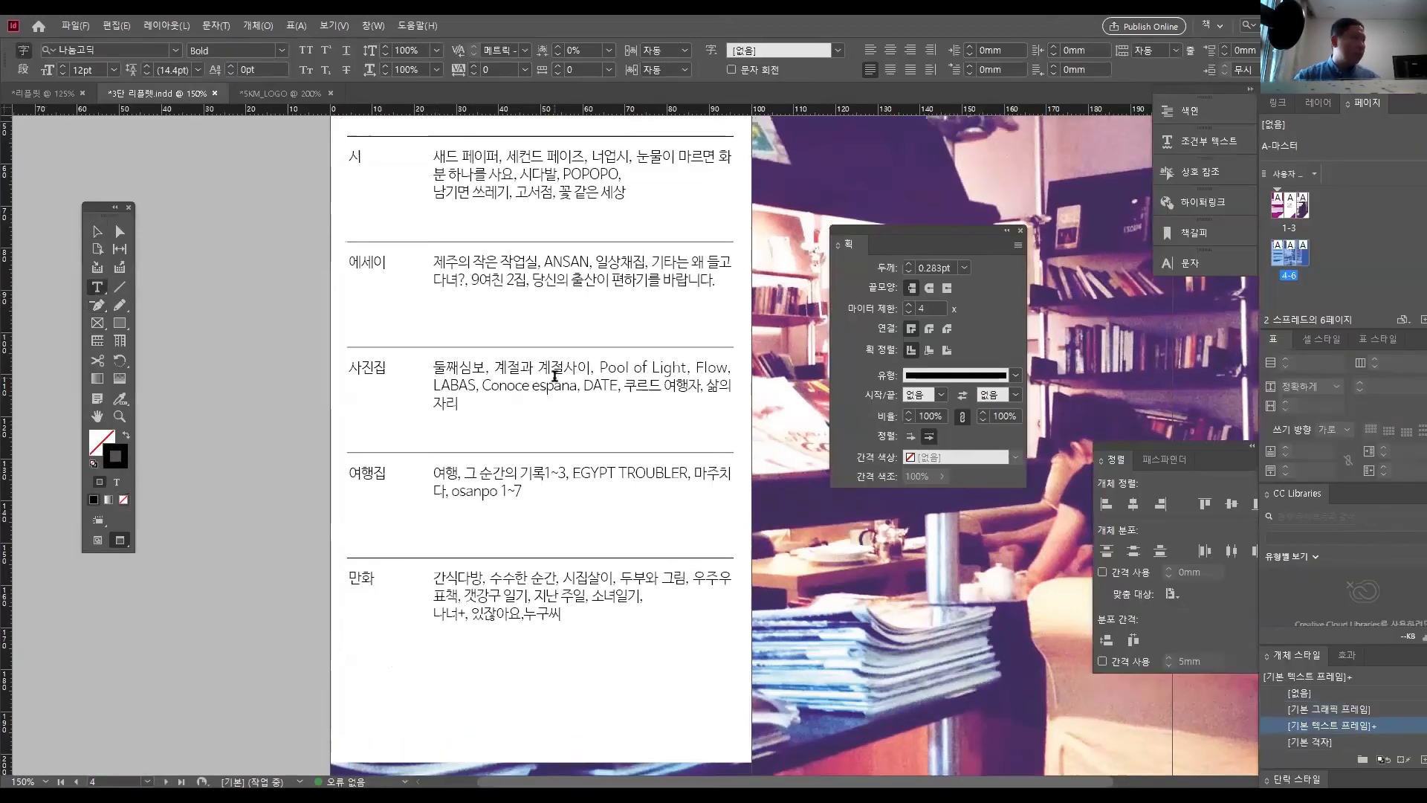
pyautogui.hotkey('ctrl', 'alt', 'a')
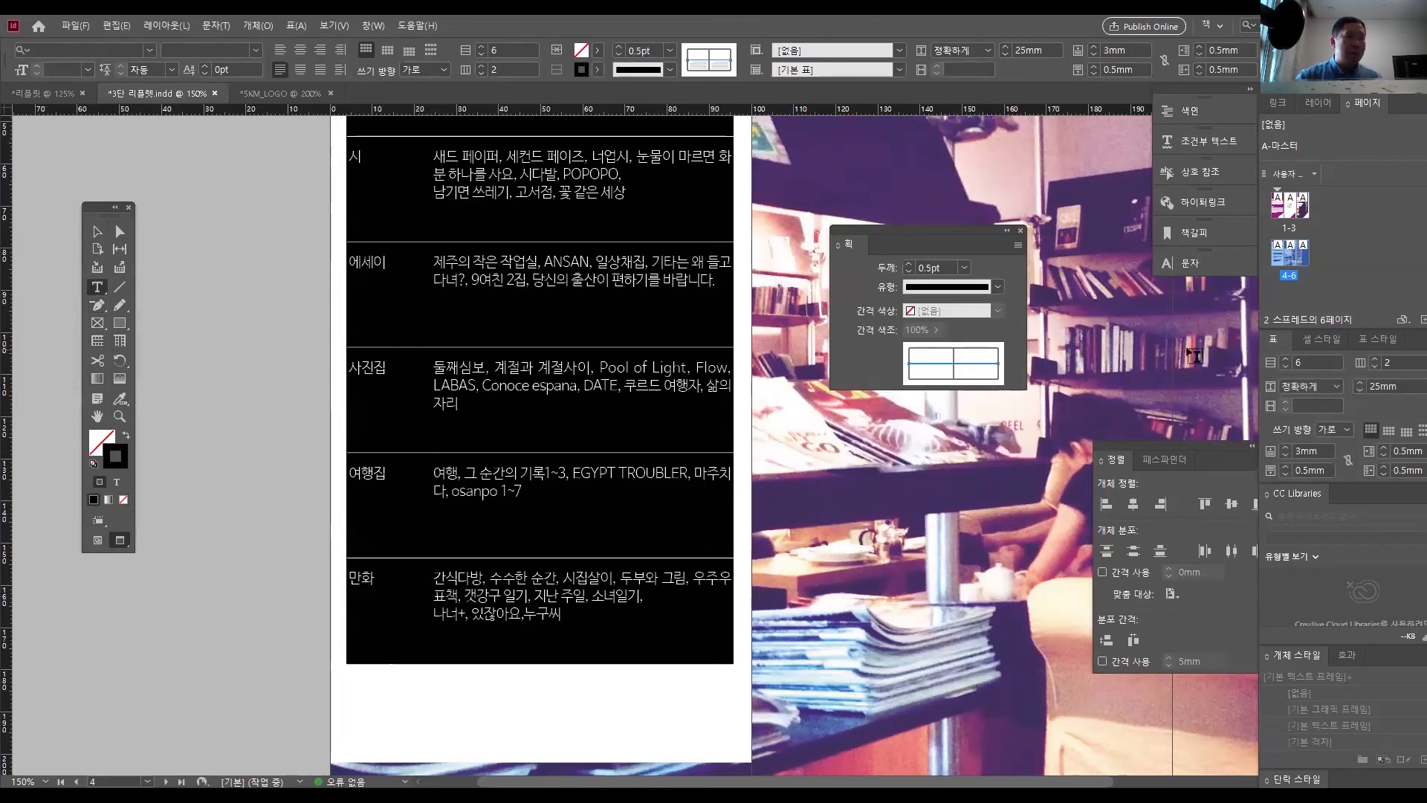
pyautogui.press('F5')
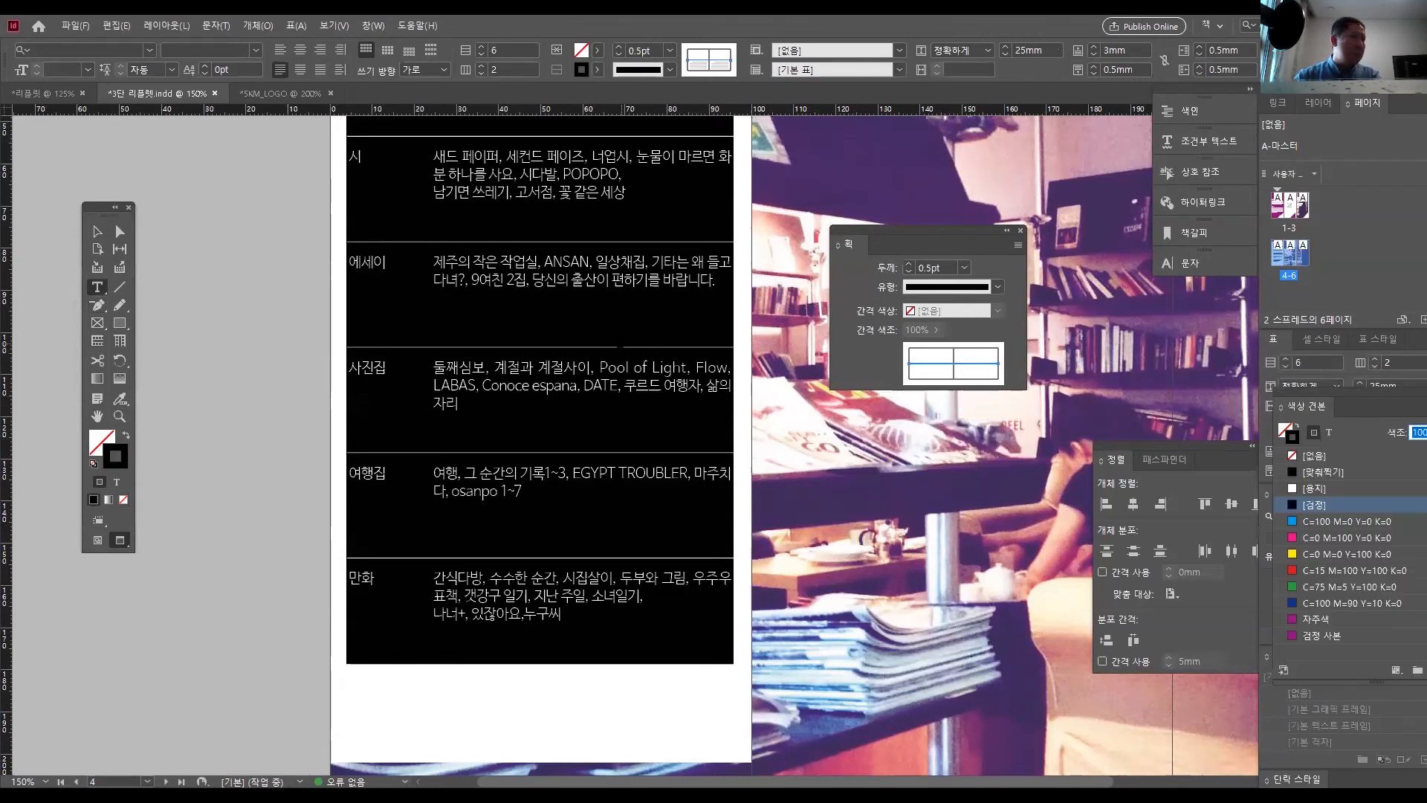
pyautogui.moveTo(1331, 398); pyautogui.dragTo(407, 307)
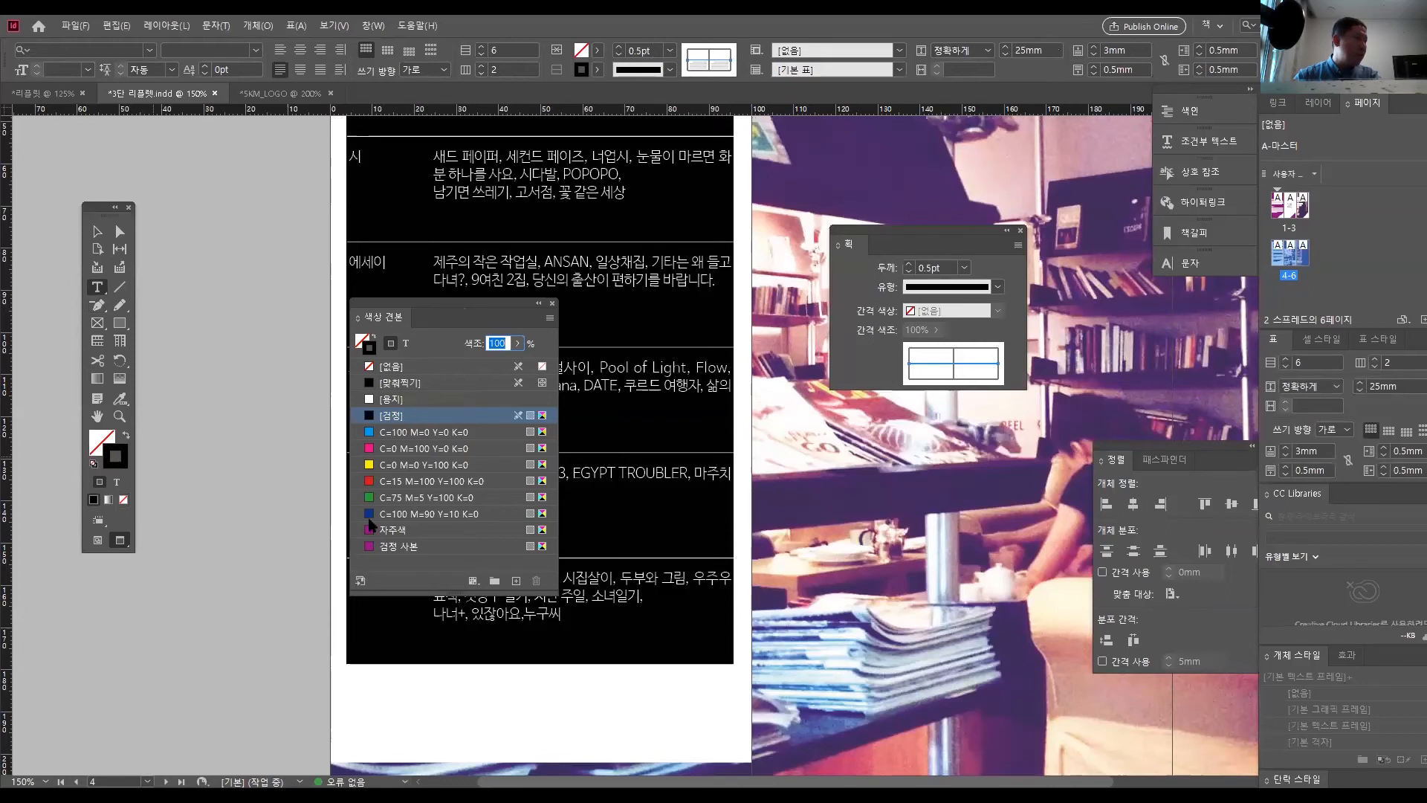
pyautogui.click(396, 530)
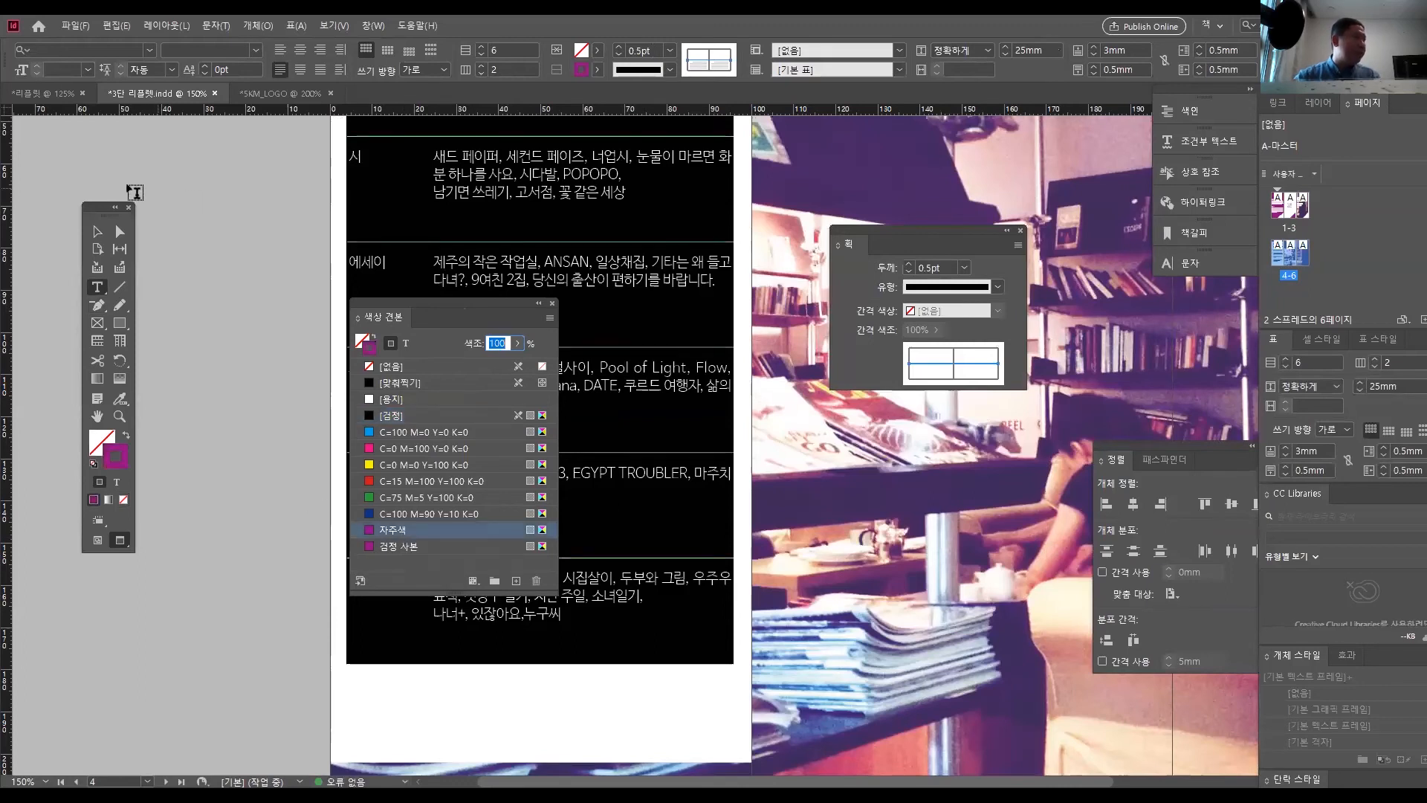
pyautogui.click(99, 234)
pyautogui.click(261, 248)
pyautogui.moveTo(529, 314); pyautogui.dragTo(239, 485)
# - Examine the book-list table's row lines up close with the panels hidden, and return to the full-spread view
pyautogui.press('Tab')
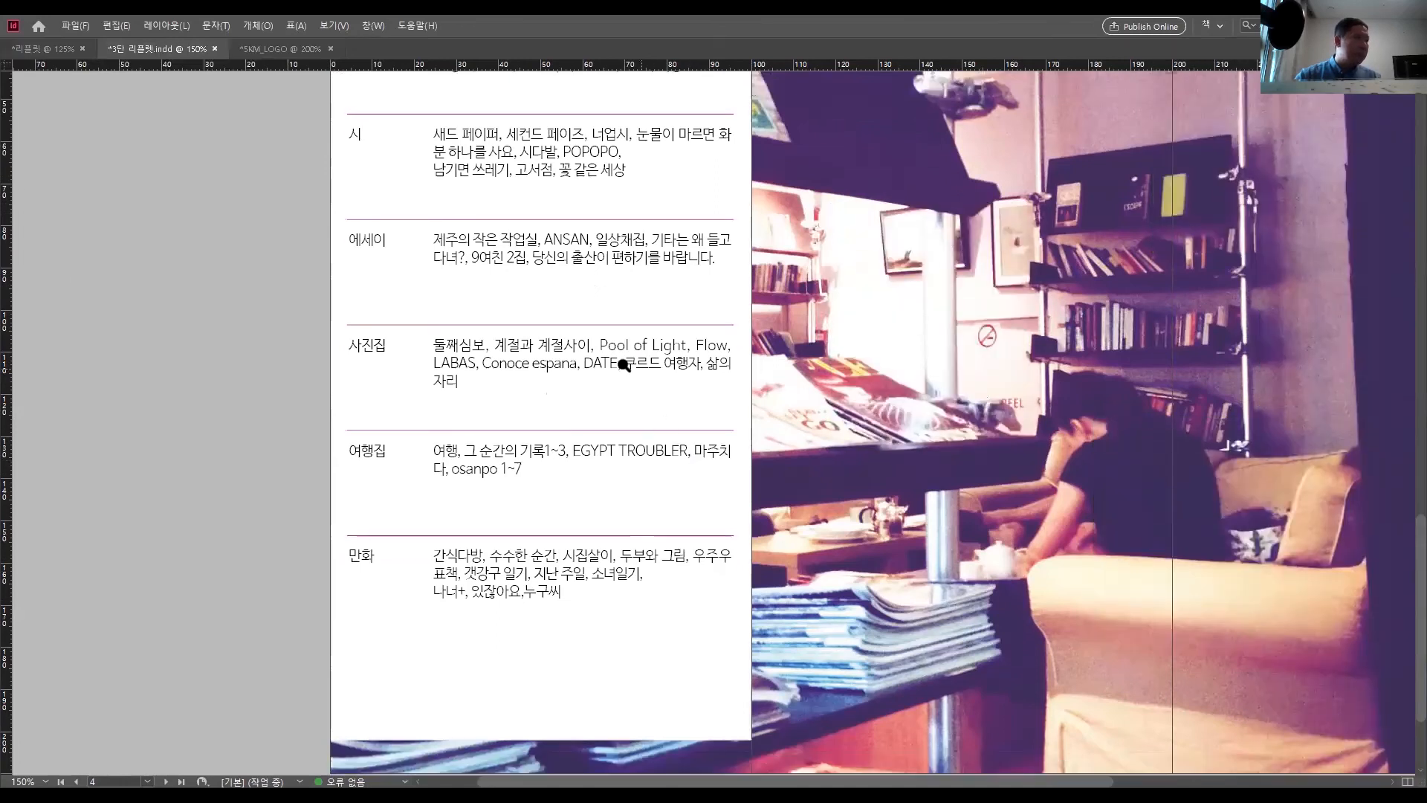
pyautogui.hotkey('ctrl', '=')
pyautogui.hotkey('ctrl', '=')
pyautogui.hotkey('ctrl', '=')
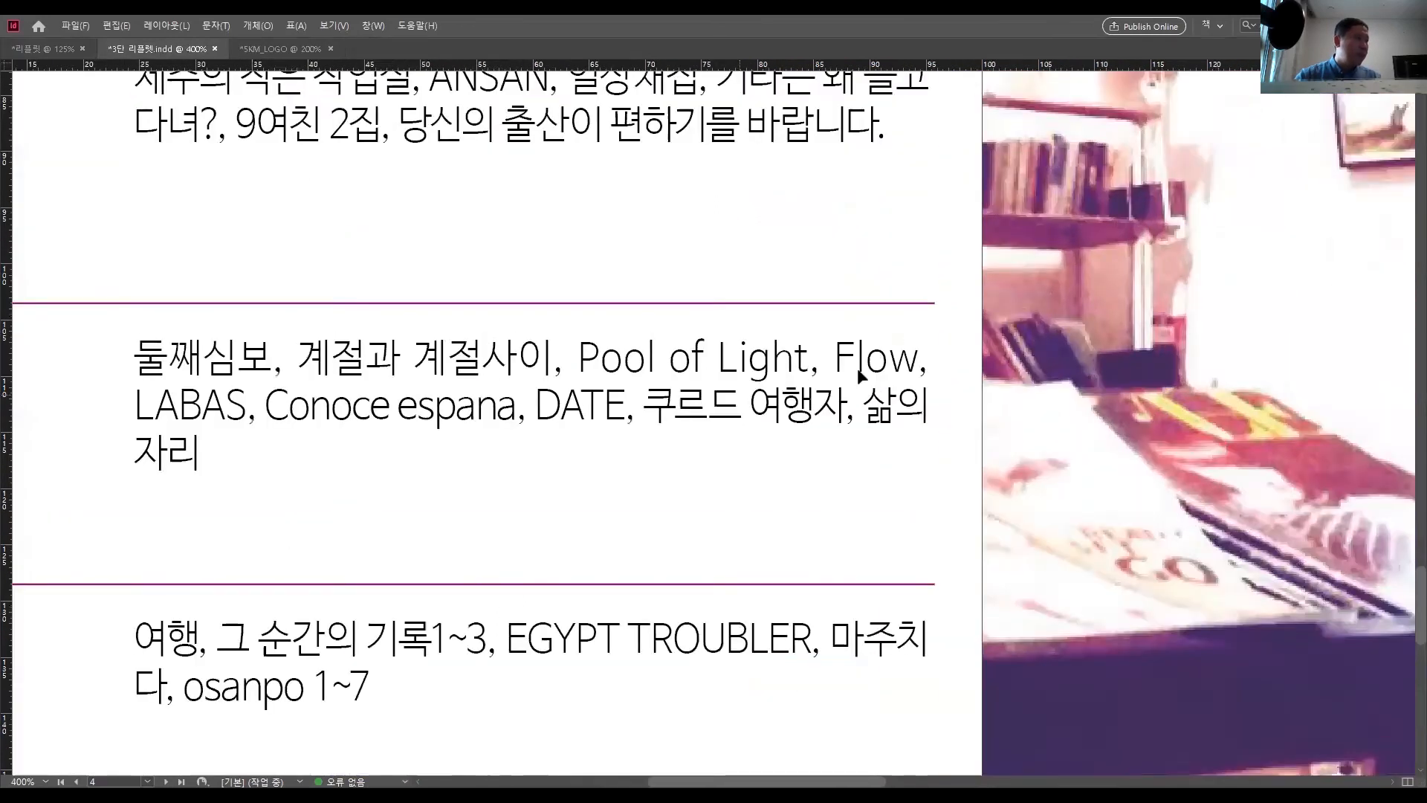
pyautogui.hotkey('ctrl', '=')
pyautogui.hotkey('ctrl', '=')
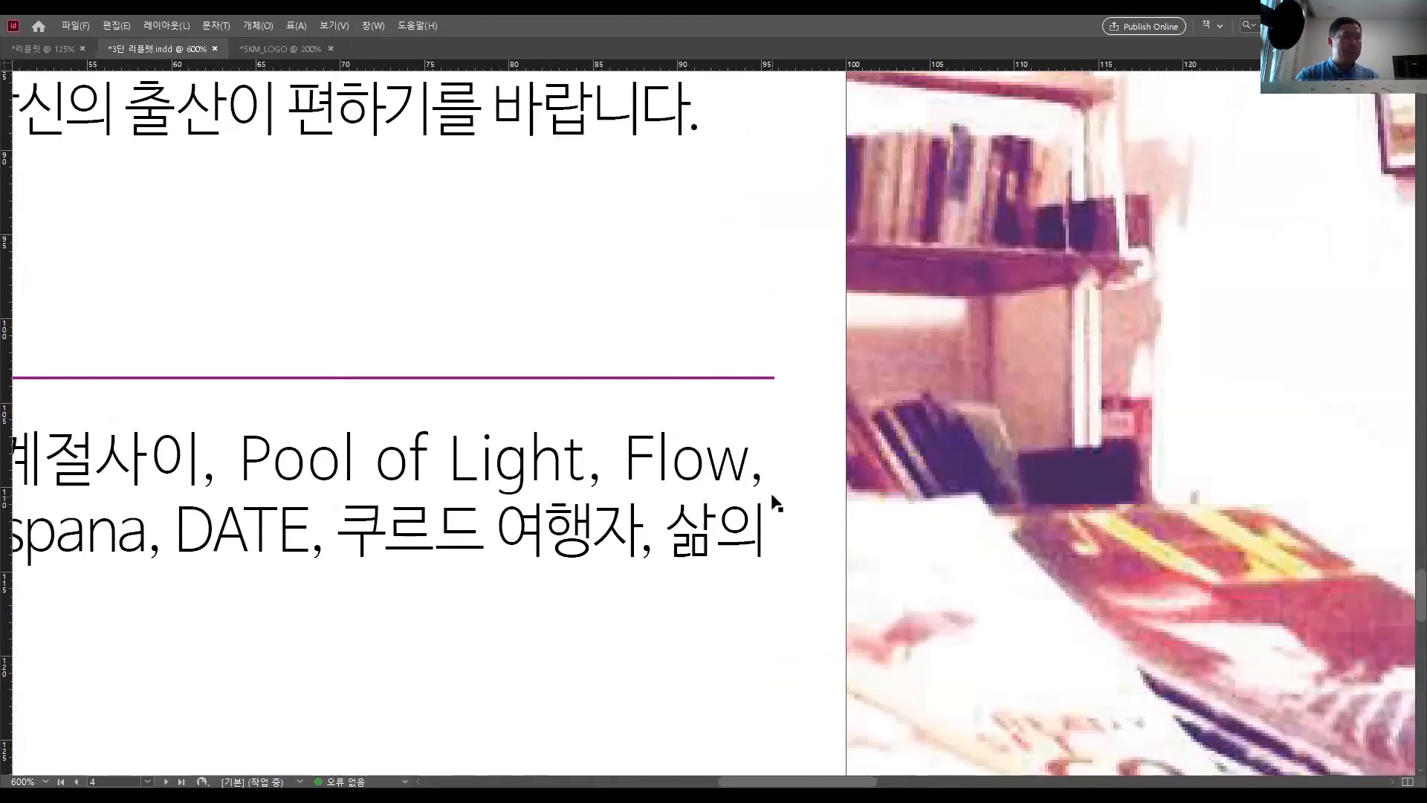
pyautogui.hotkey('ctrl', '0')
pyautogui.press('Tab')
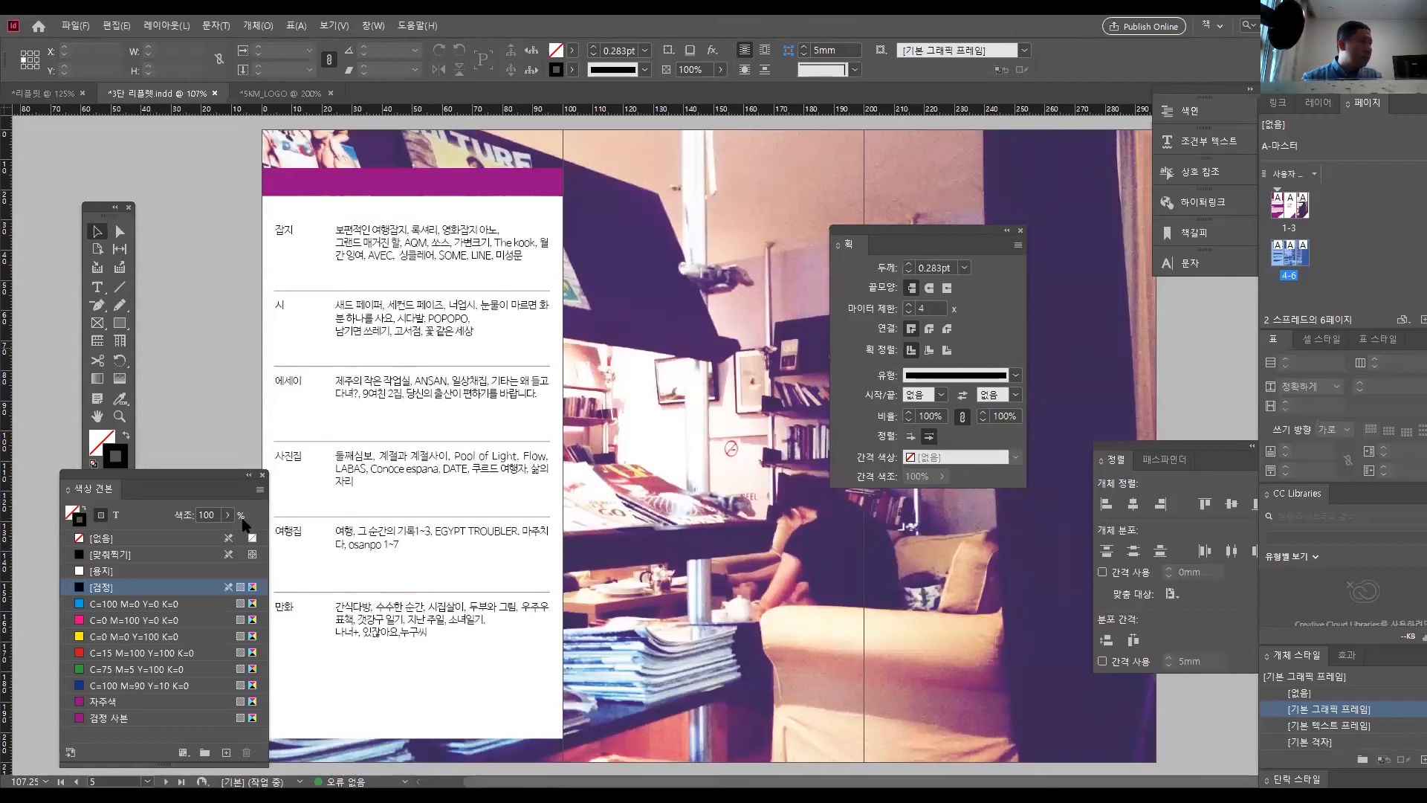
# - Set the right cell inset of all second-column cells in the book-list table to 7 mm
pyautogui.moveTo(238, 479); pyautogui.dragTo(891, 611)
pyautogui.click(97, 287)
pyautogui.click(375, 247)
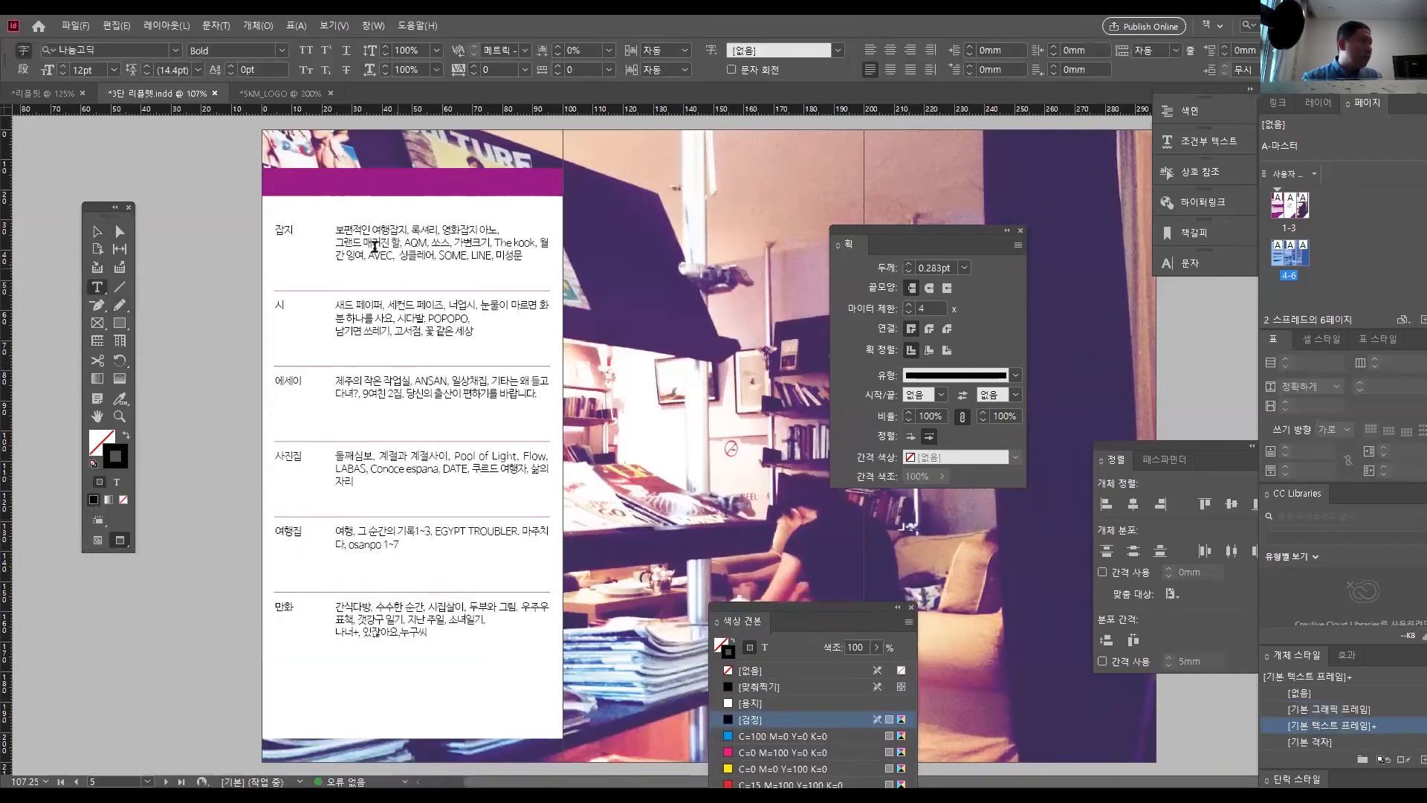
pyautogui.moveTo(374, 247); pyautogui.dragTo(487, 617)
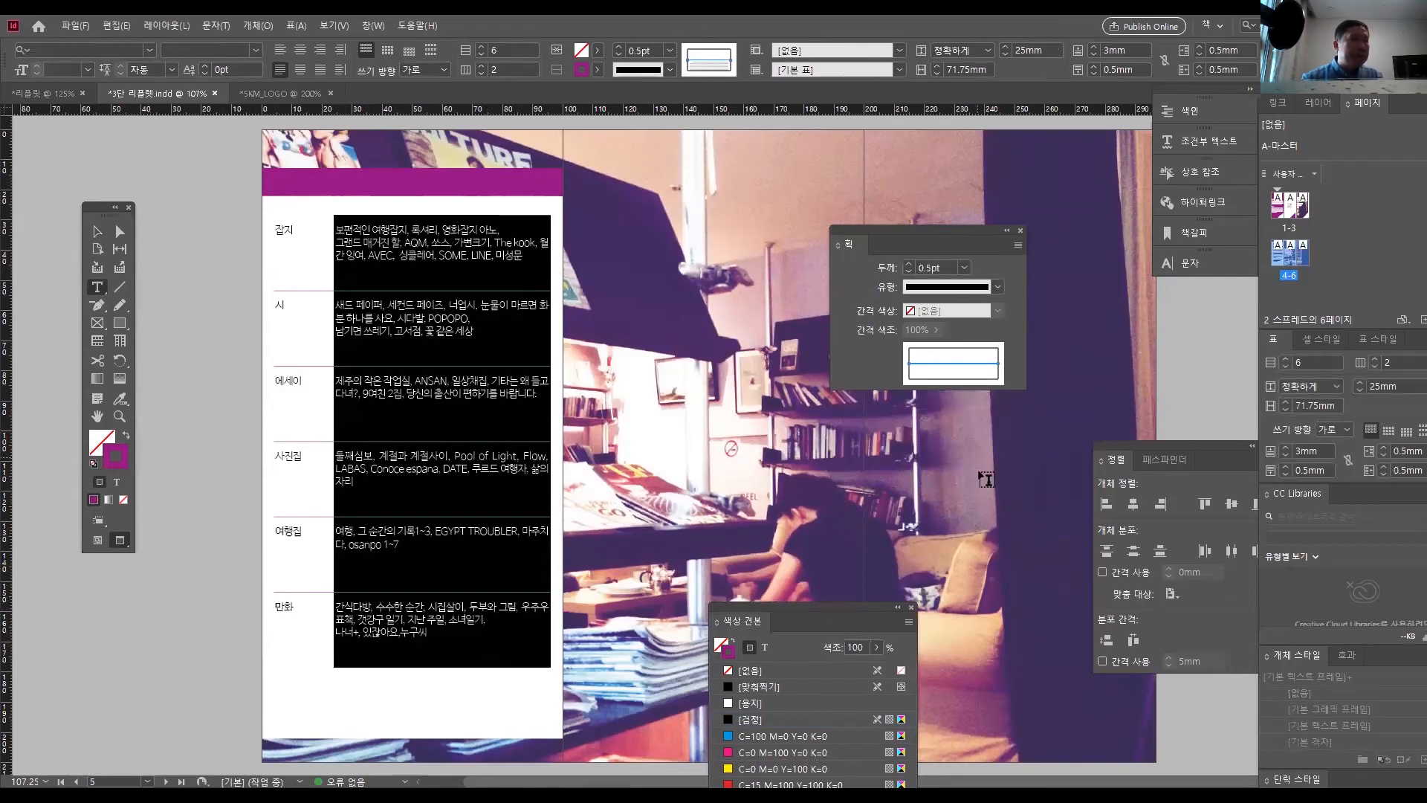
pyautogui.moveTo(1276, 340); pyautogui.dragTo(578, 356)
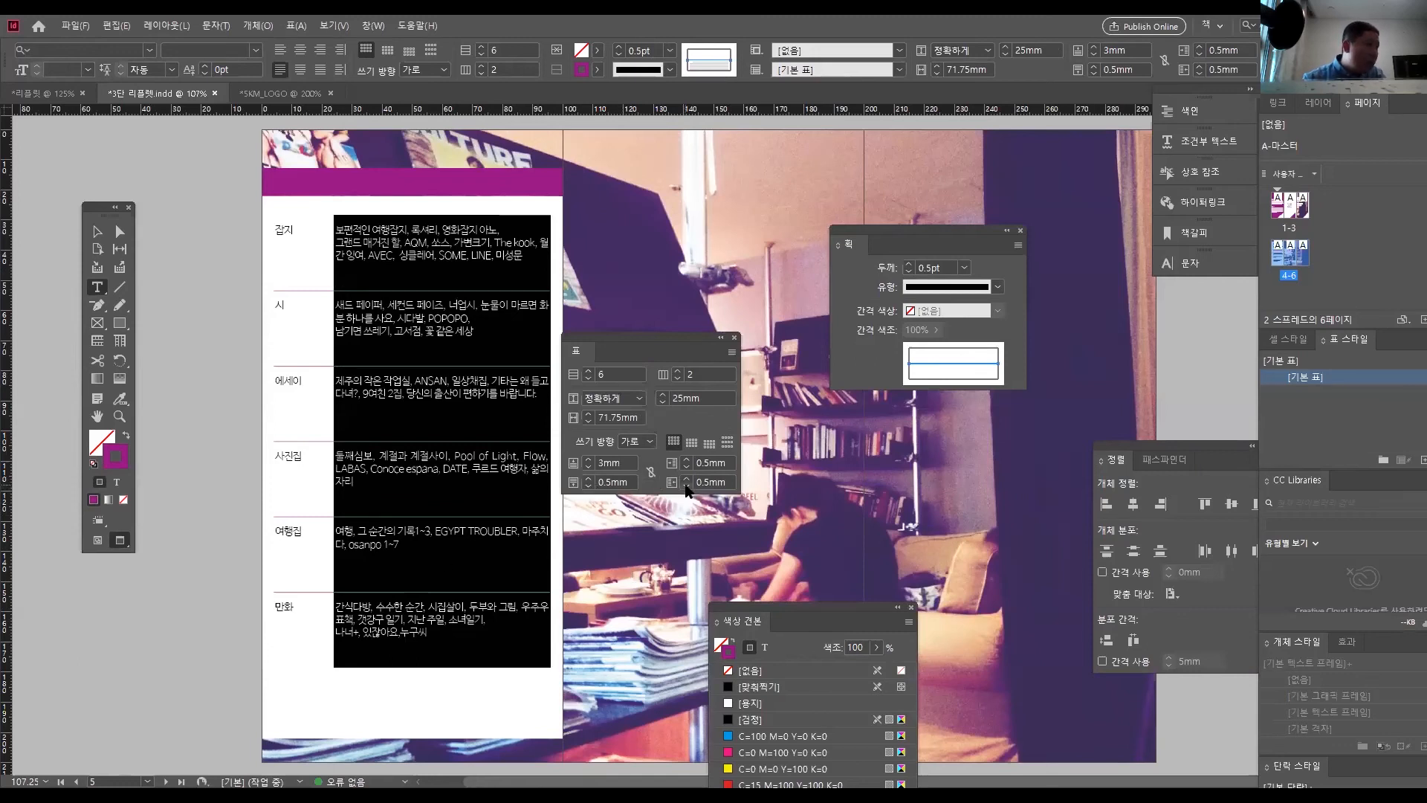
pyautogui.click(686, 479)
pyautogui.click(687, 480)
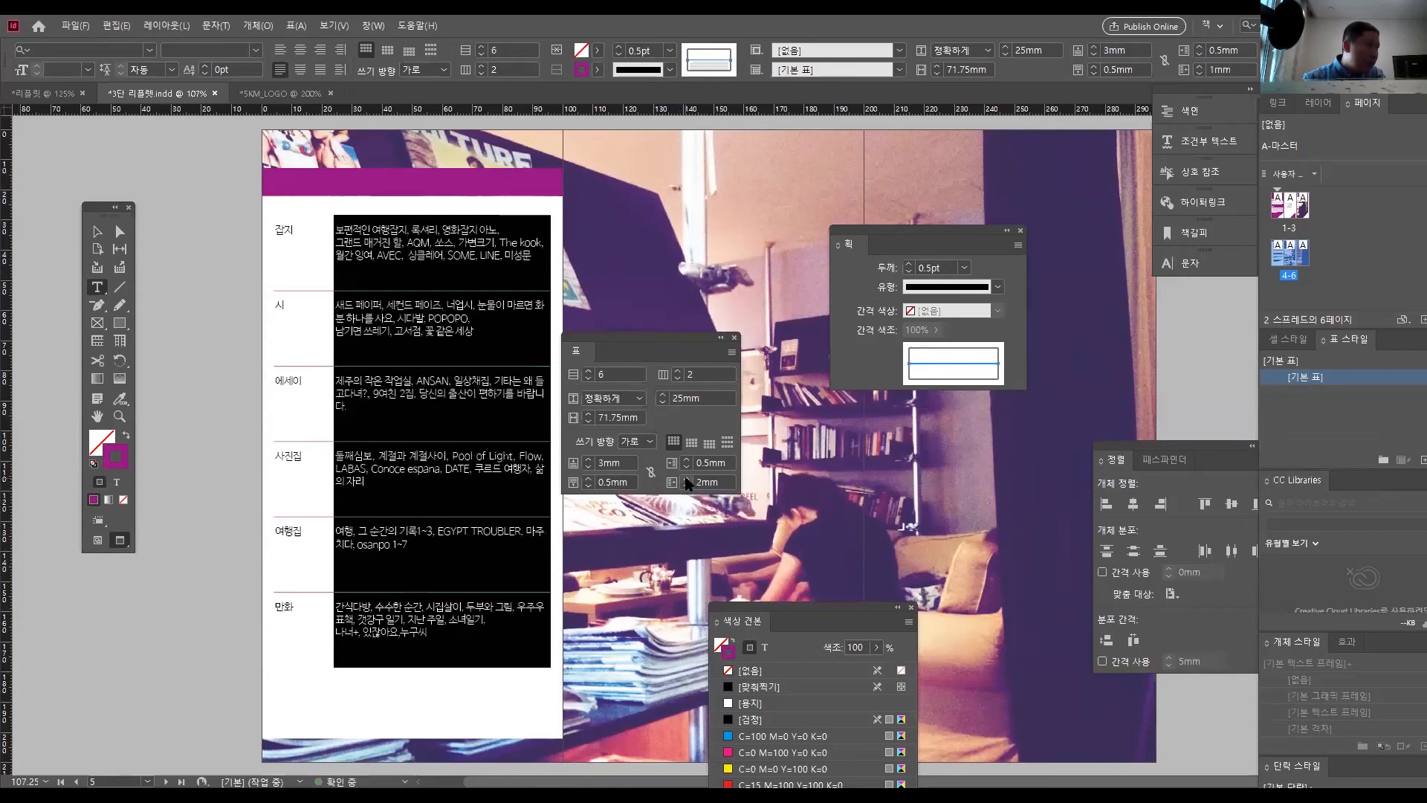
pyautogui.click(686, 480)
pyautogui.click(686, 480)
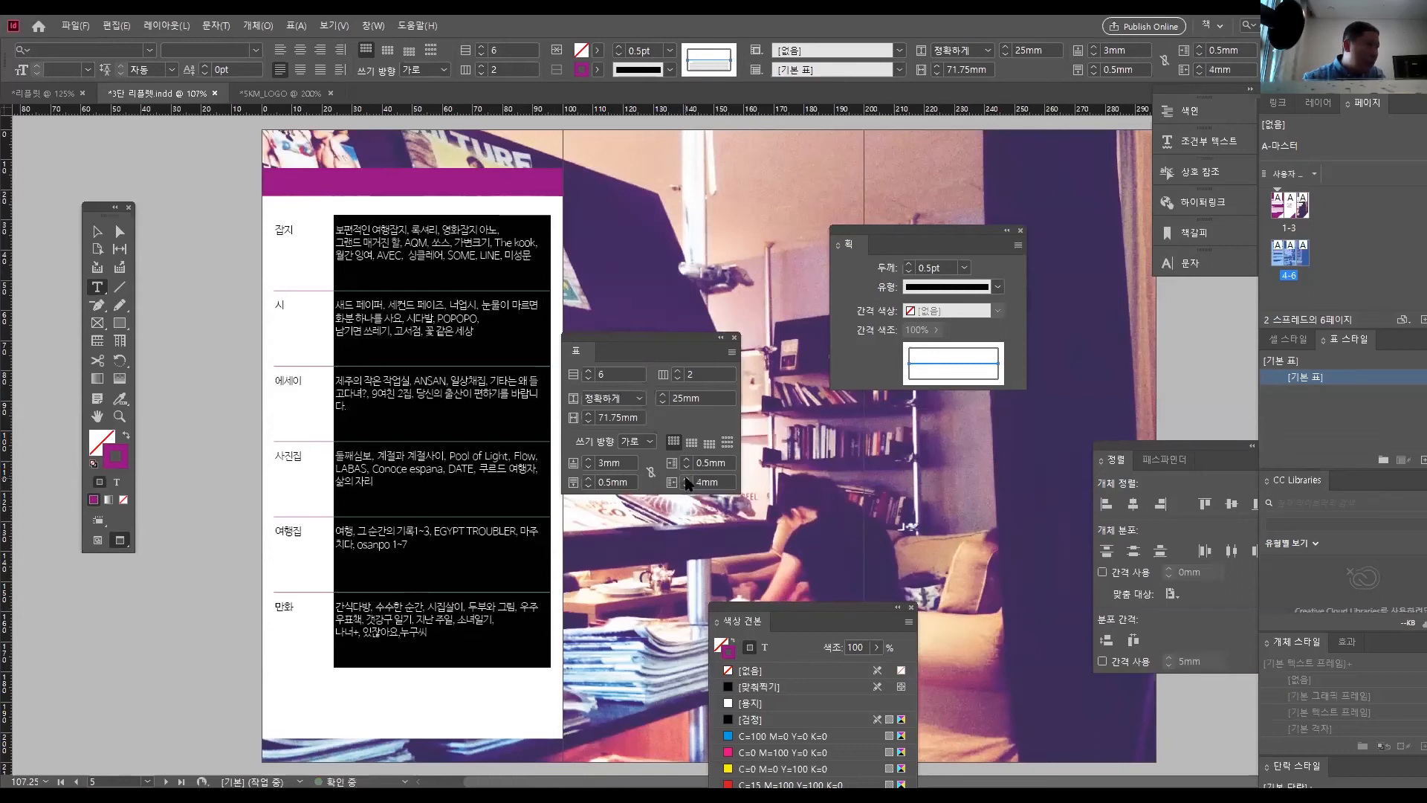
pyautogui.click(686, 479)
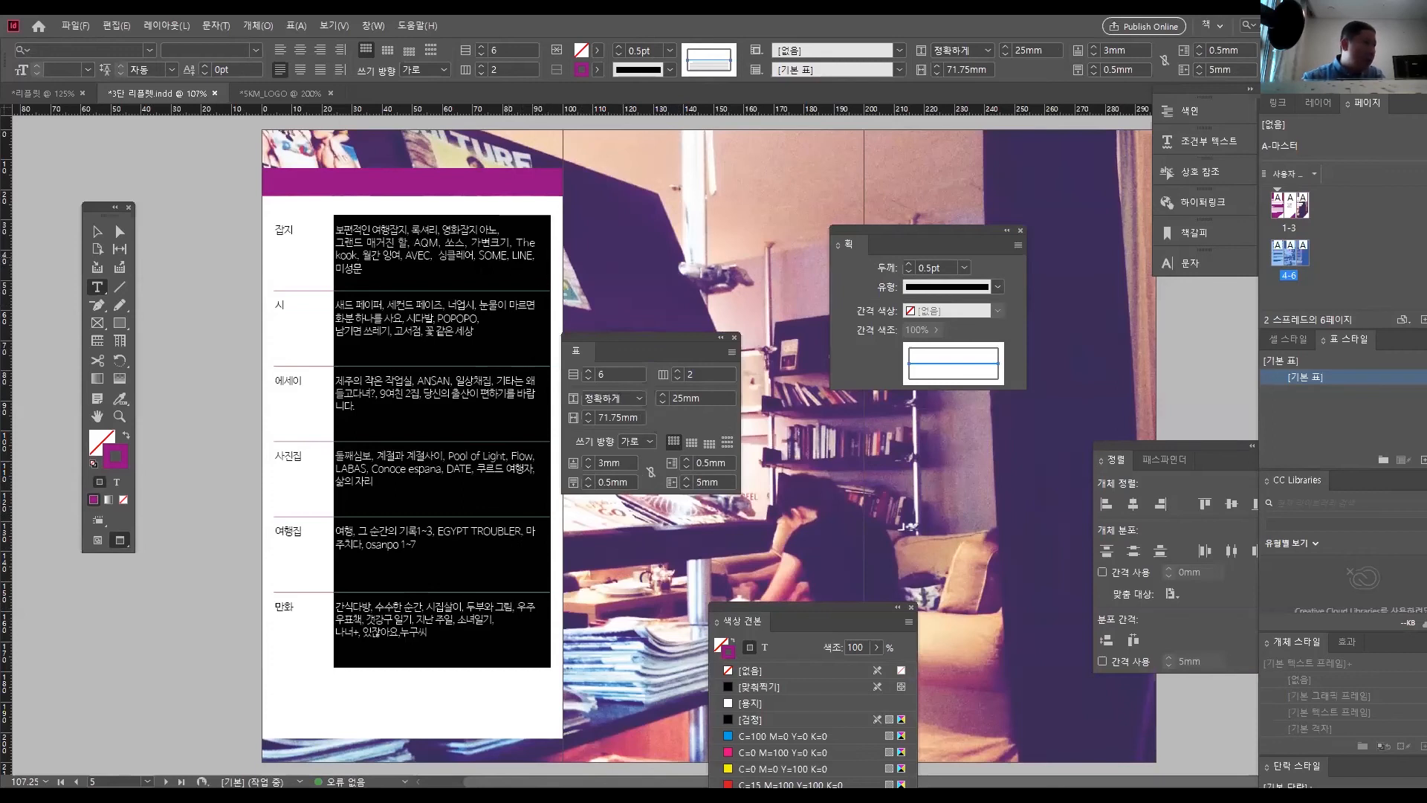
pyautogui.click(687, 480)
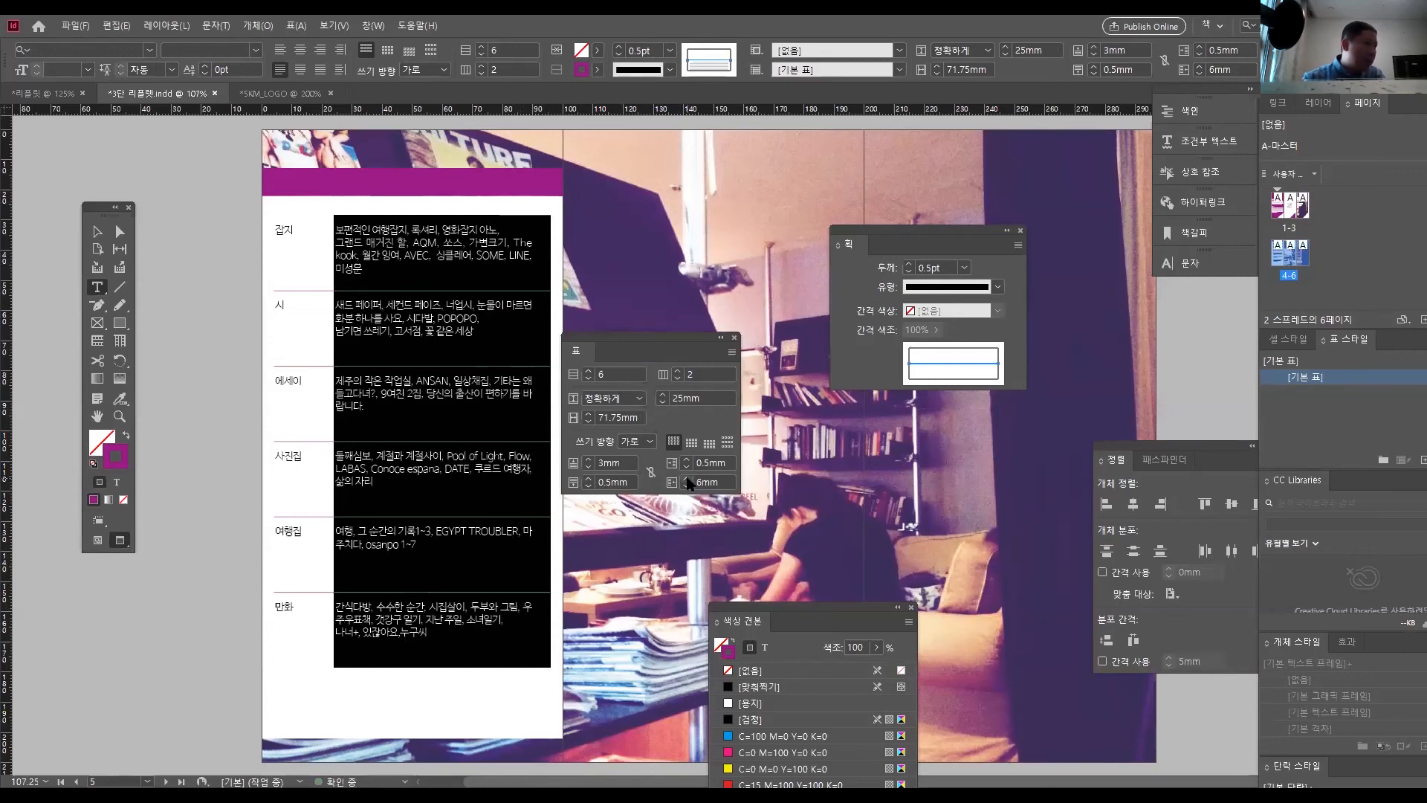
pyautogui.click(686, 480)
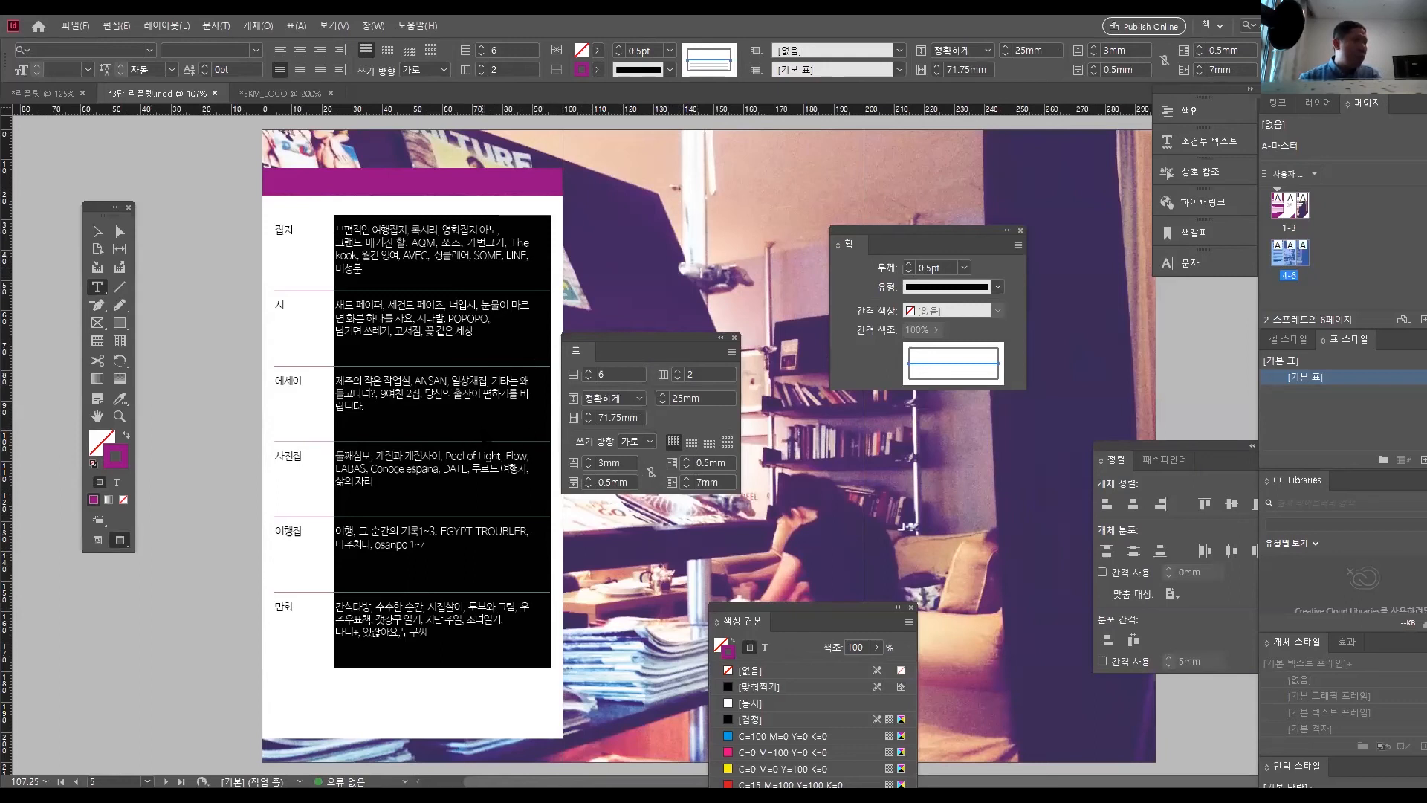
pyautogui.click(95, 230)
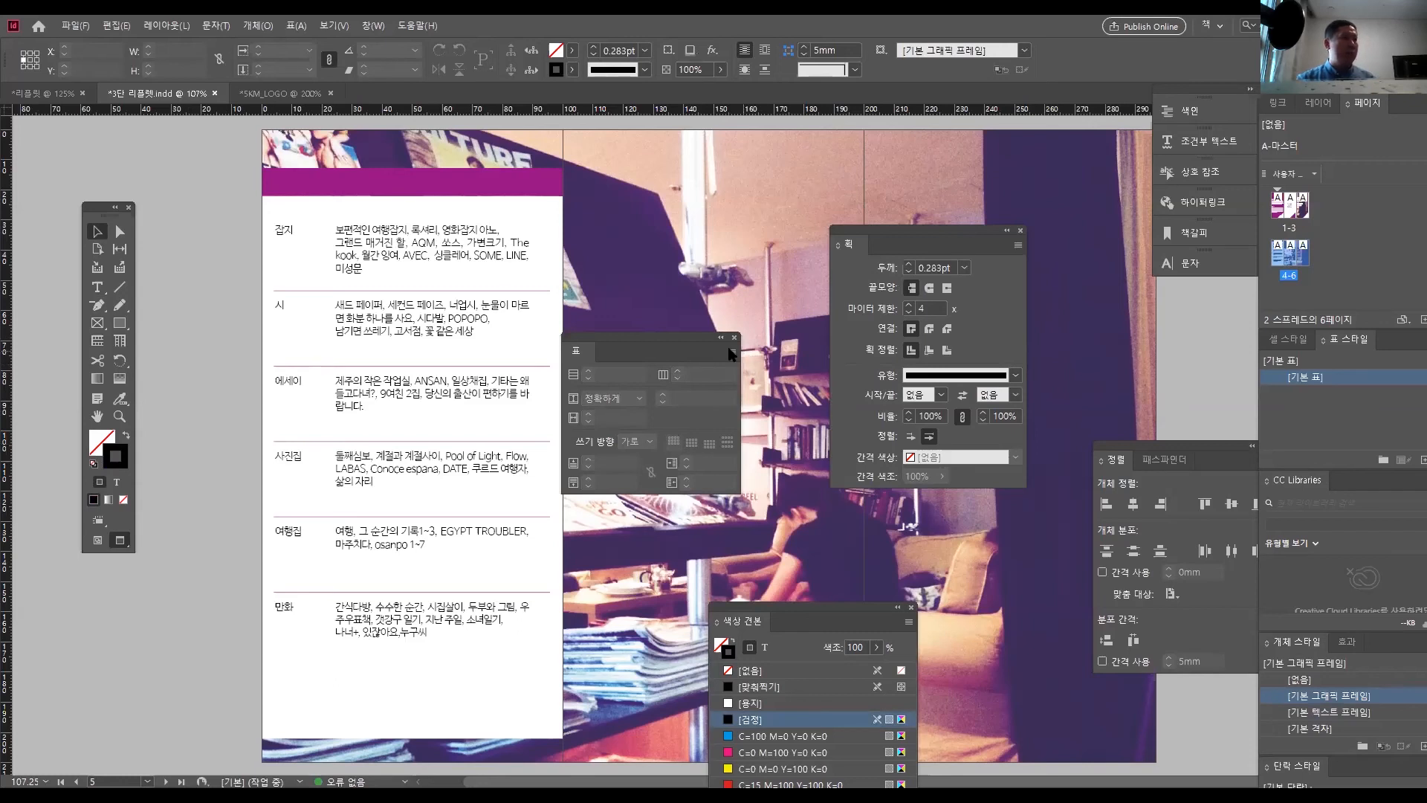
# - Tidy the floating Table and Stroke panels and reset the 책 (Book) workspace to its standard layout
pyautogui.moveTo(682, 331); pyautogui.dragTo(772, 309)
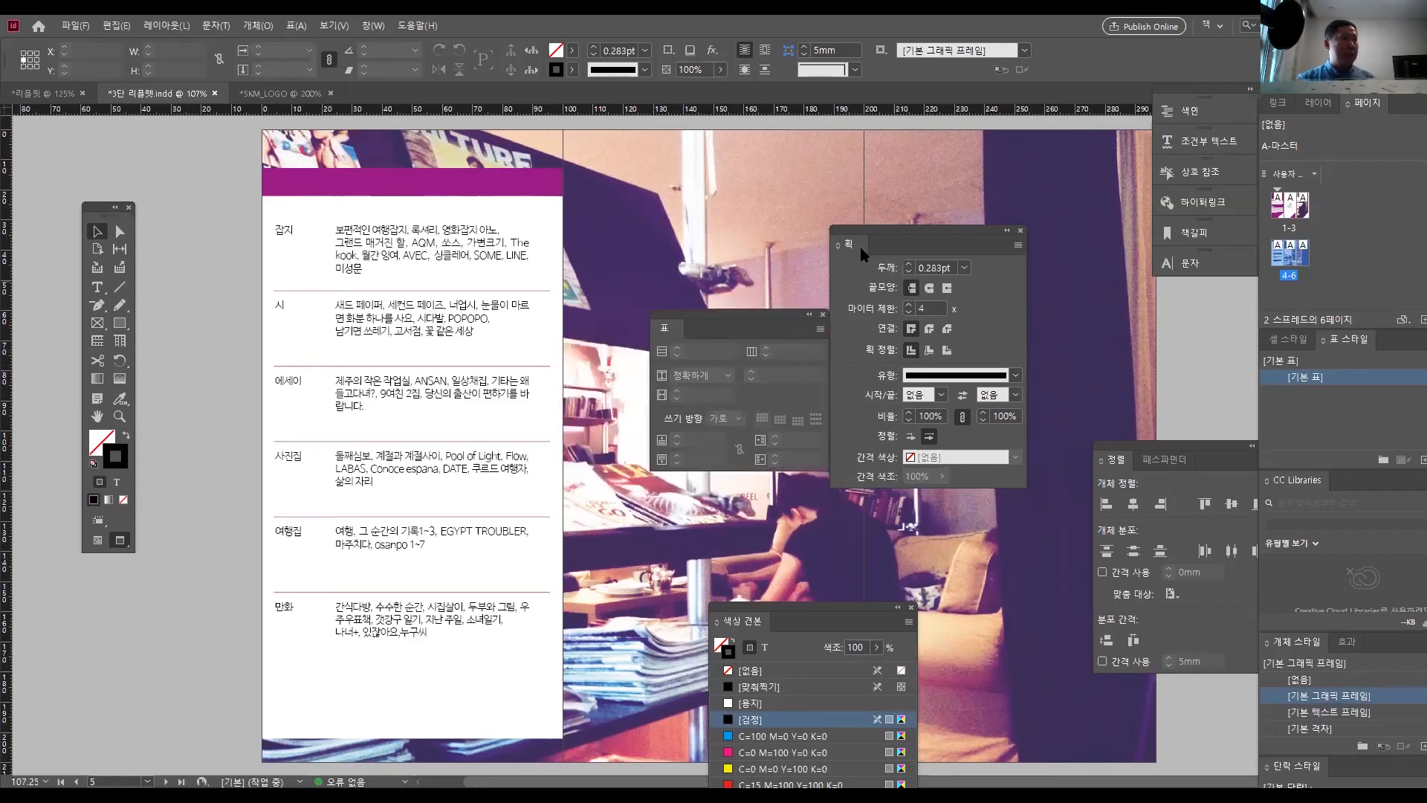
pyautogui.moveTo(887, 242); pyautogui.dragTo(1166, 285)
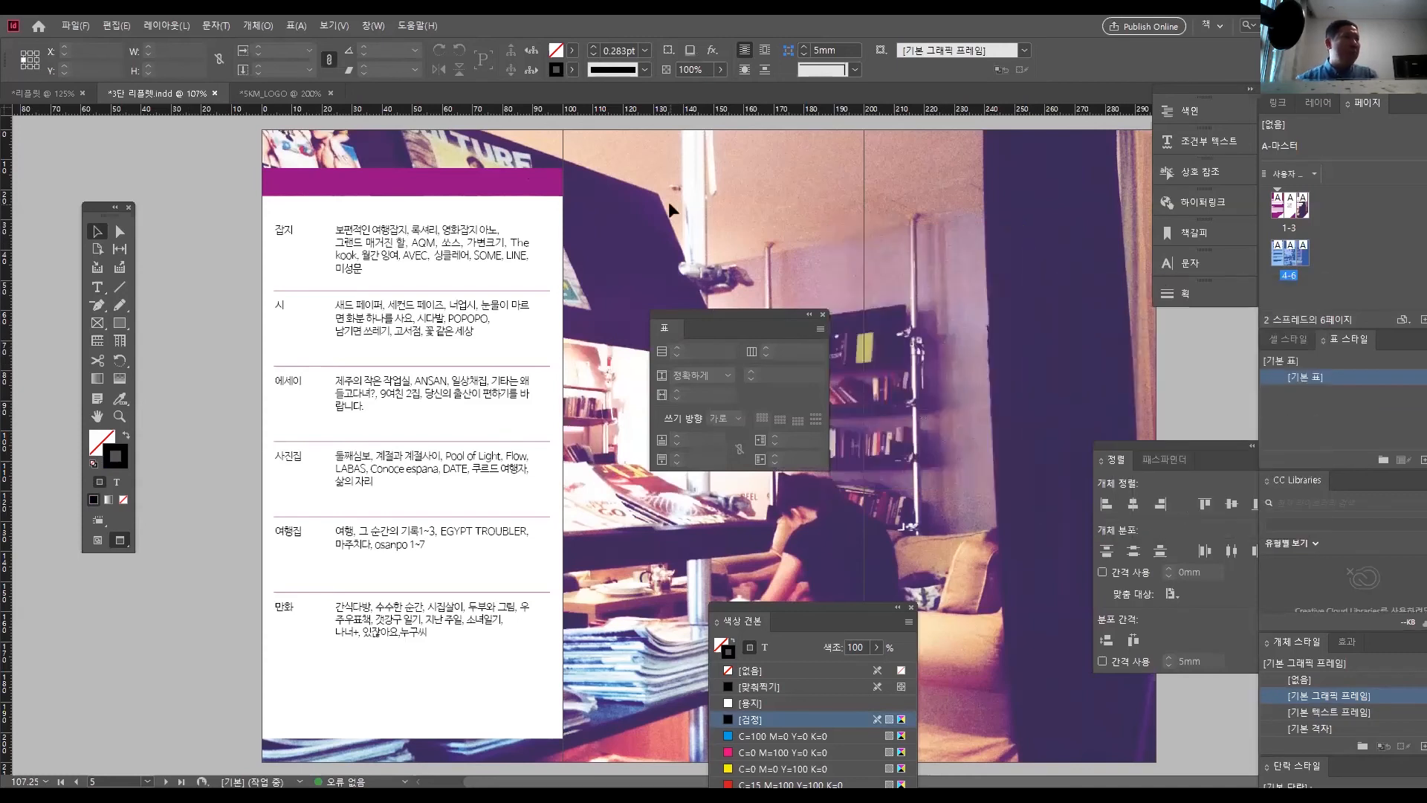
pyautogui.click(368, 27)
pyautogui.moveTo(487, 58)
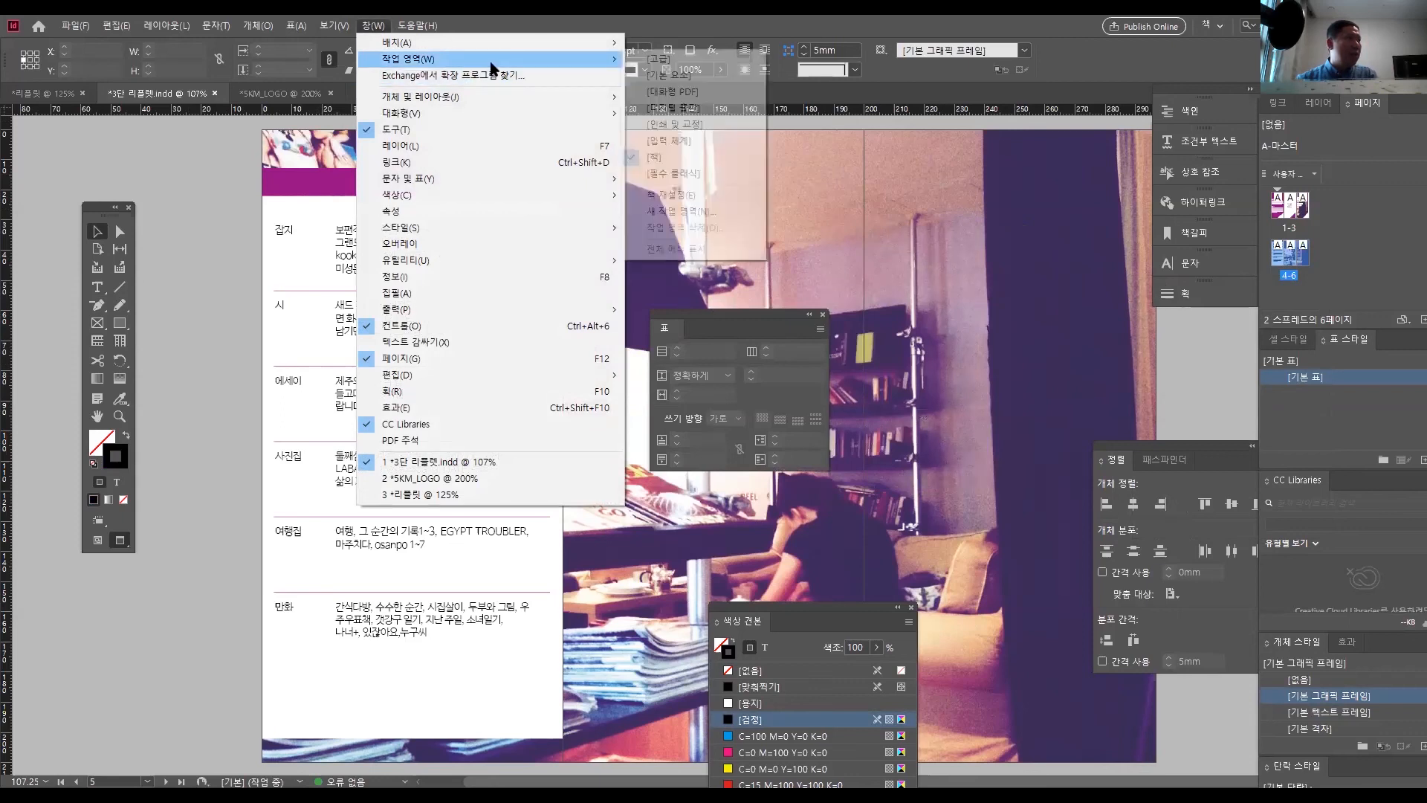
pyautogui.click(718, 202)
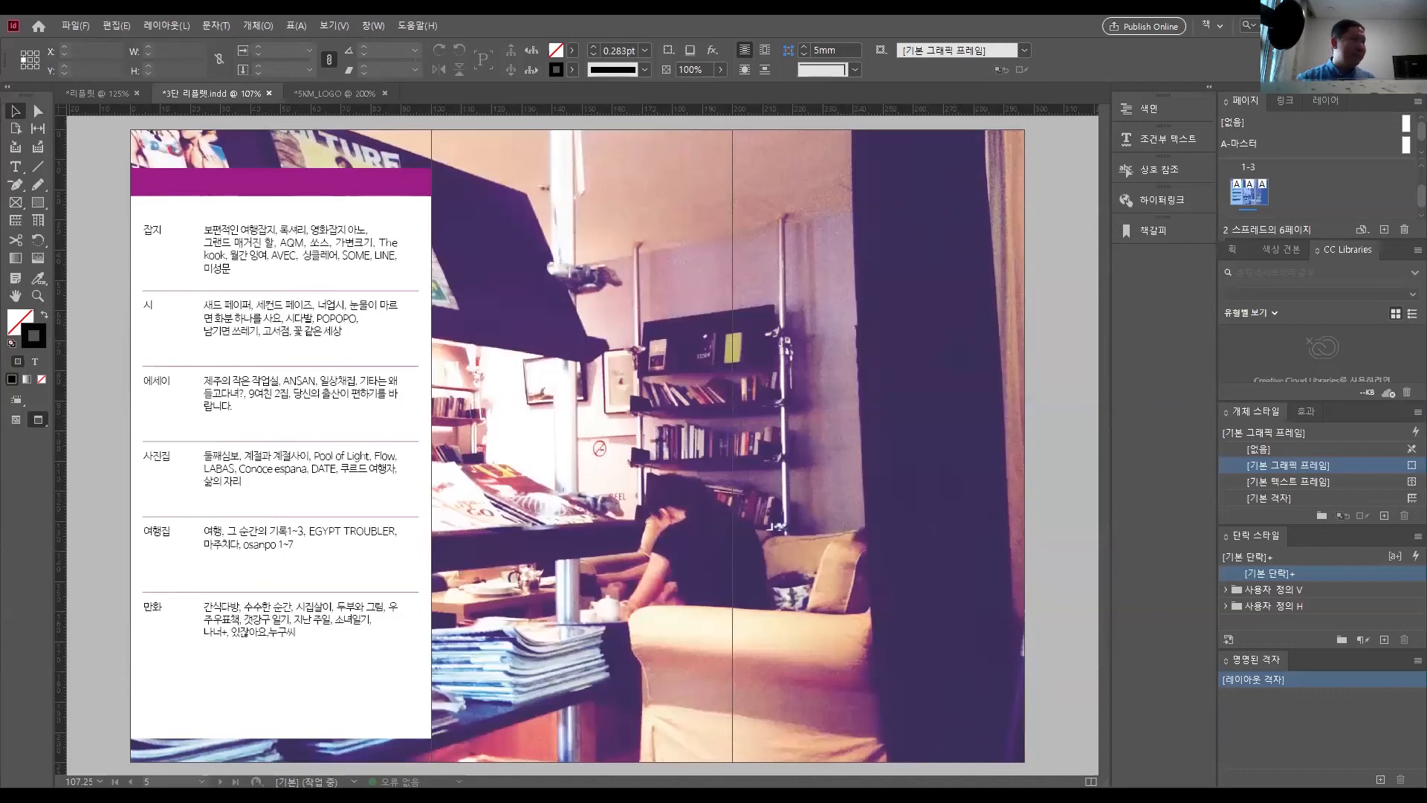
# - Draw a rectangle about 180 × 72 mm across the middle and right panels of the photo and fill it white with K 0%
pyautogui.click(38, 202)
pyautogui.moveTo(490, 201); pyautogui.dragTo(1033, 420)
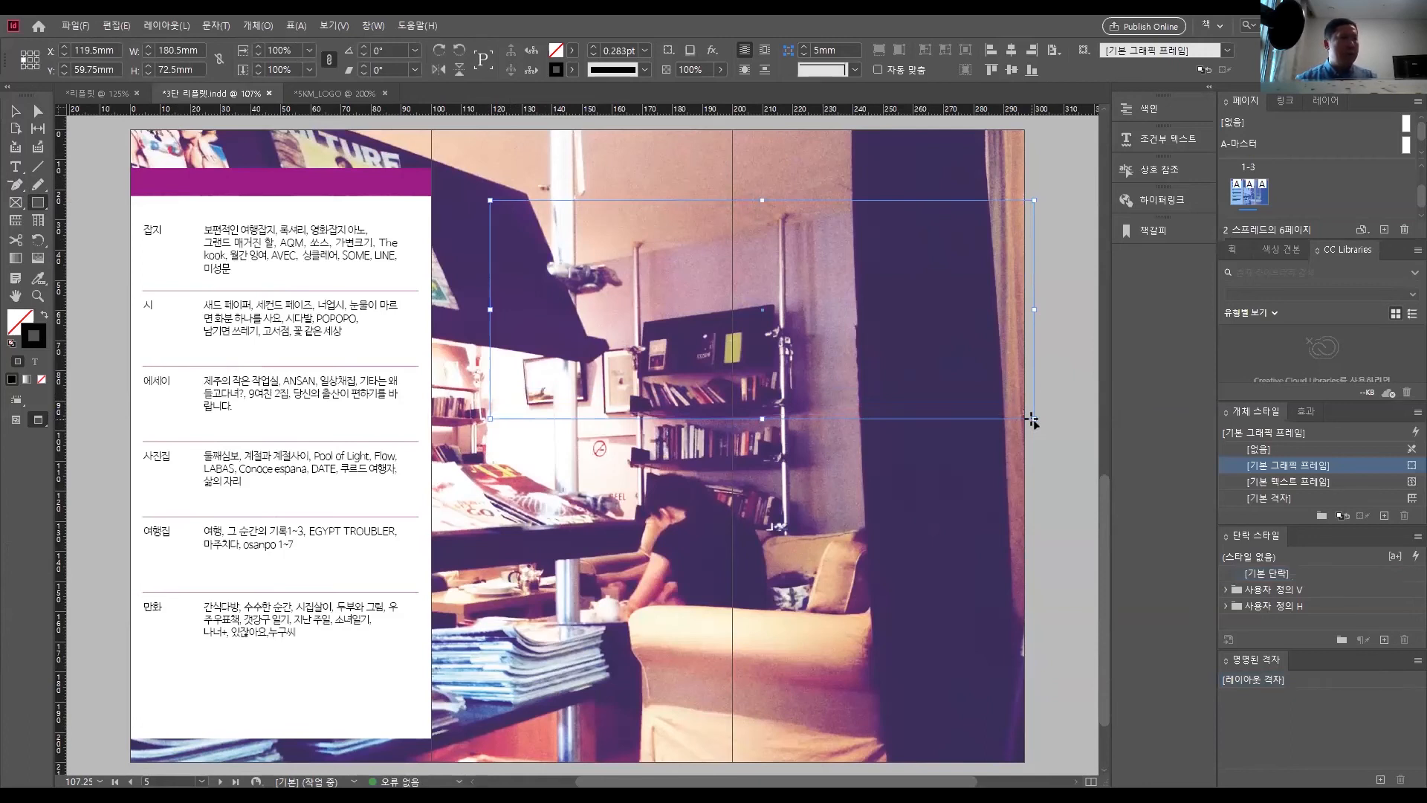
pyautogui.hotkey('shift', 'x')
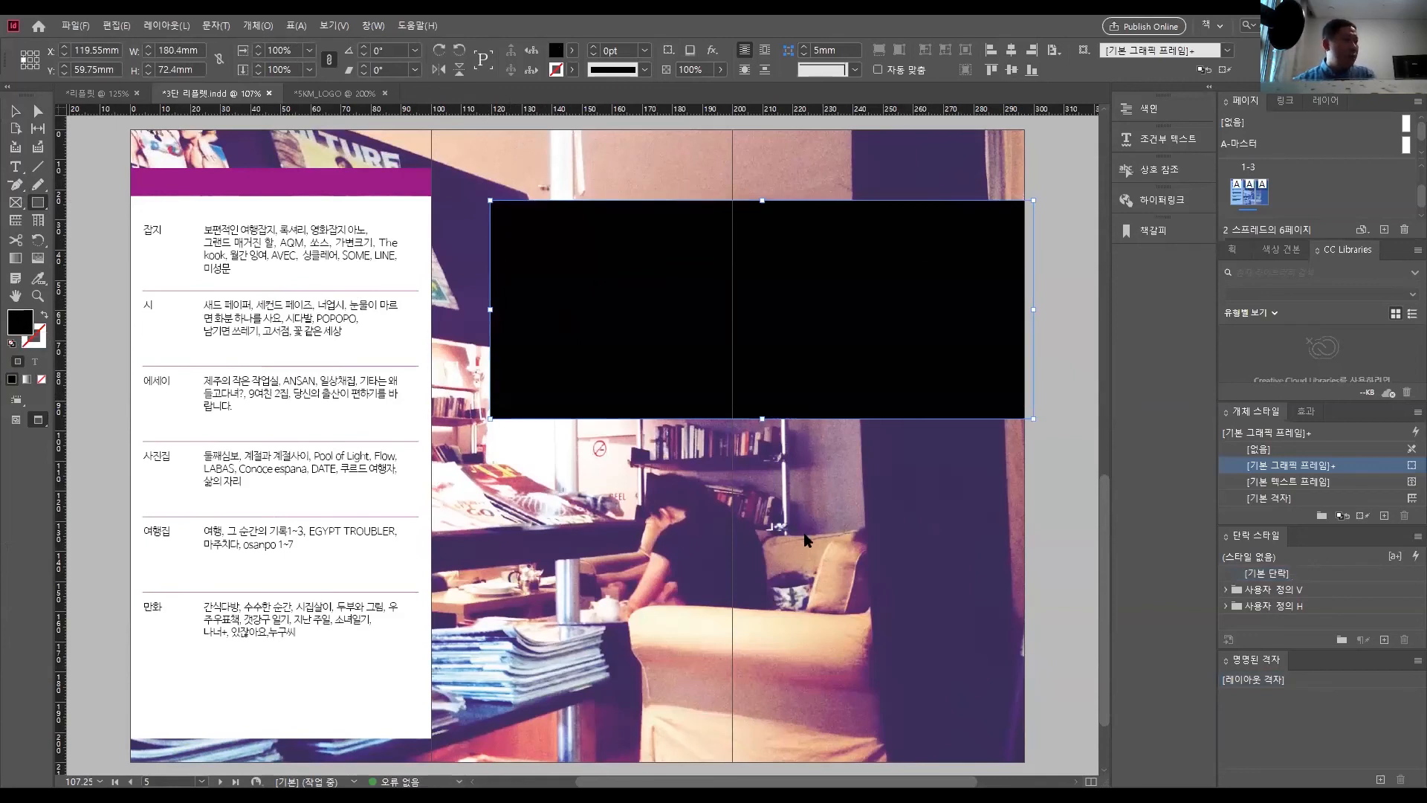
pyautogui.moveTo(850, 453); pyautogui.dragTo(818, 451)
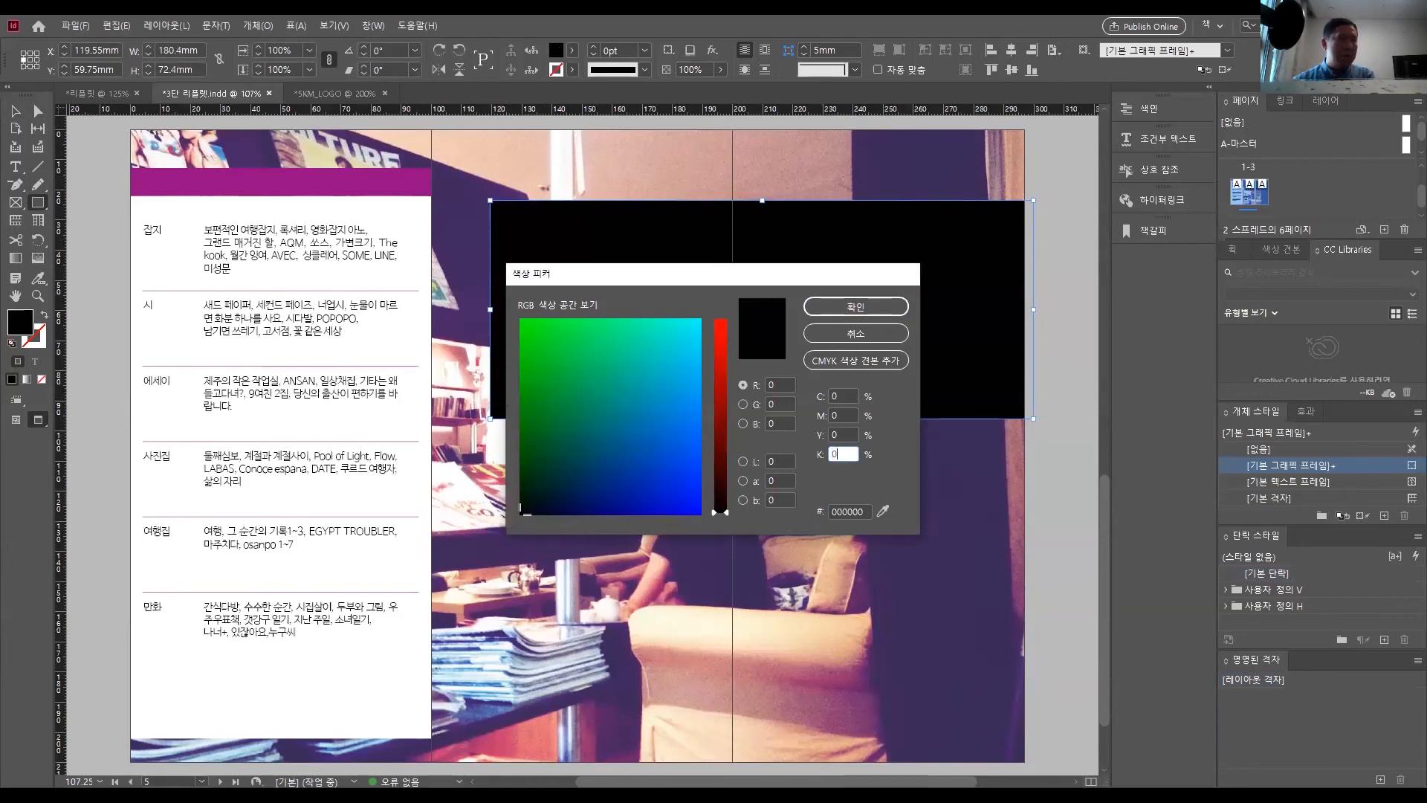
pyautogui.write('0')
pyautogui.press('Return')
pyautogui.press('v')
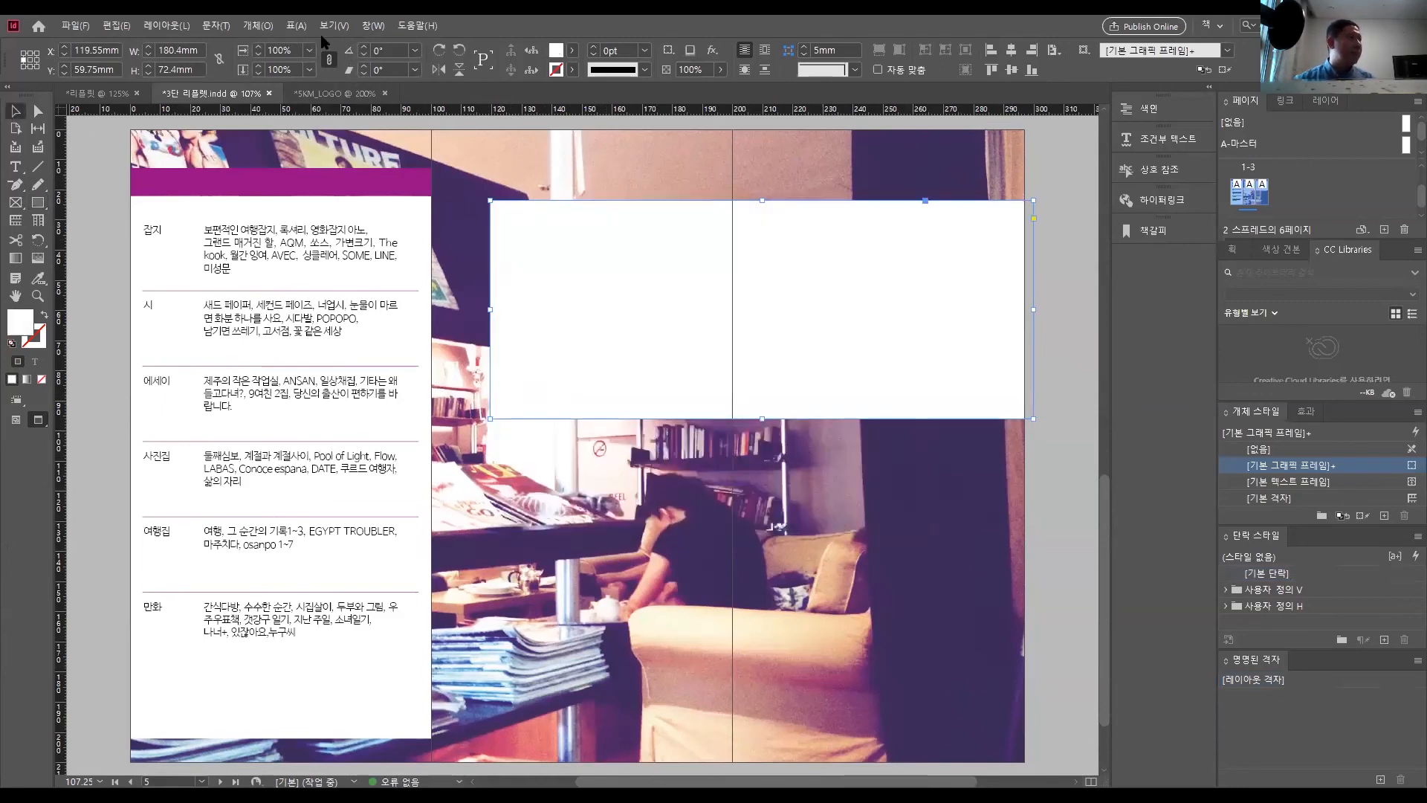
# - Switch the screen mode from preview to Normal (표준) so guides and frame edges are shown
pyautogui.click(296, 26)
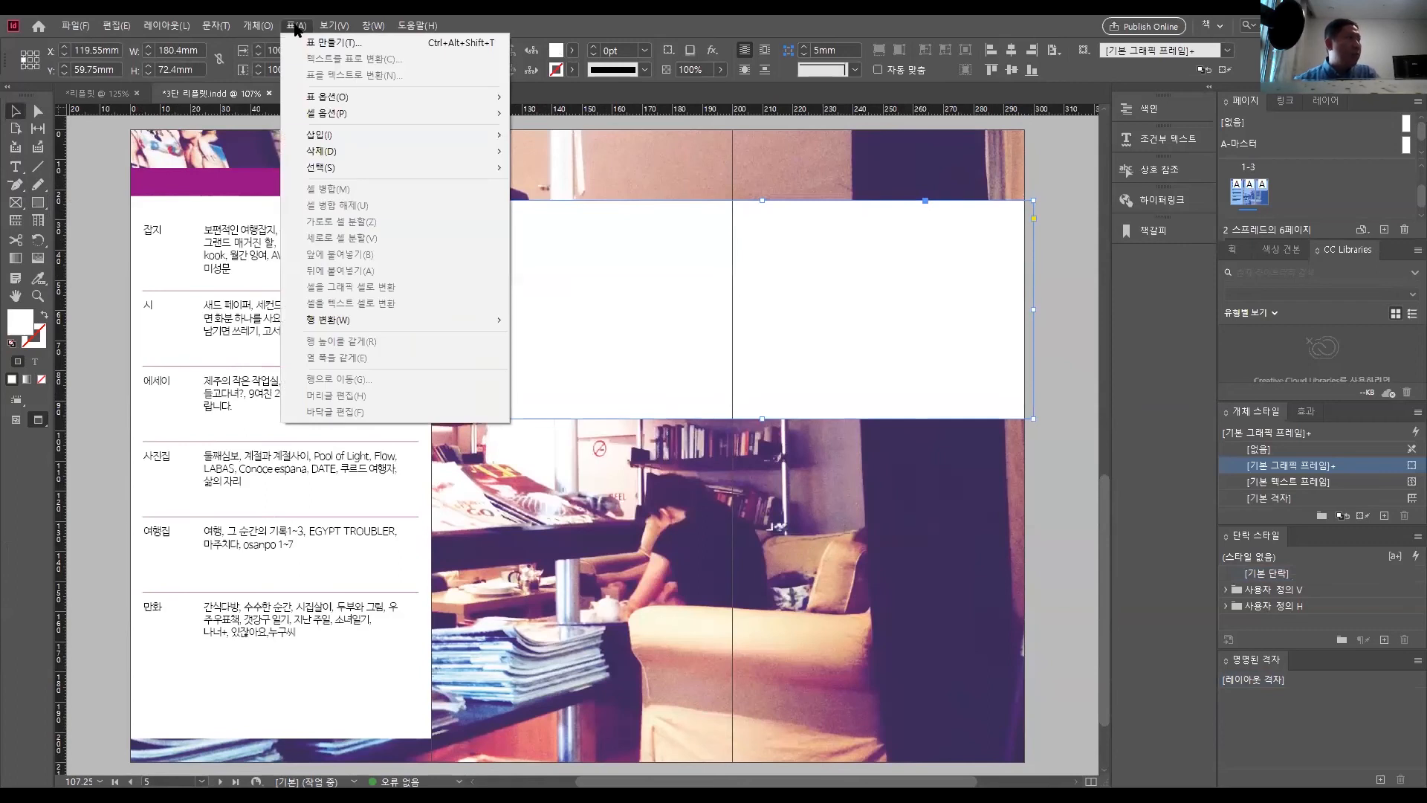
pyautogui.moveTo(327, 27)
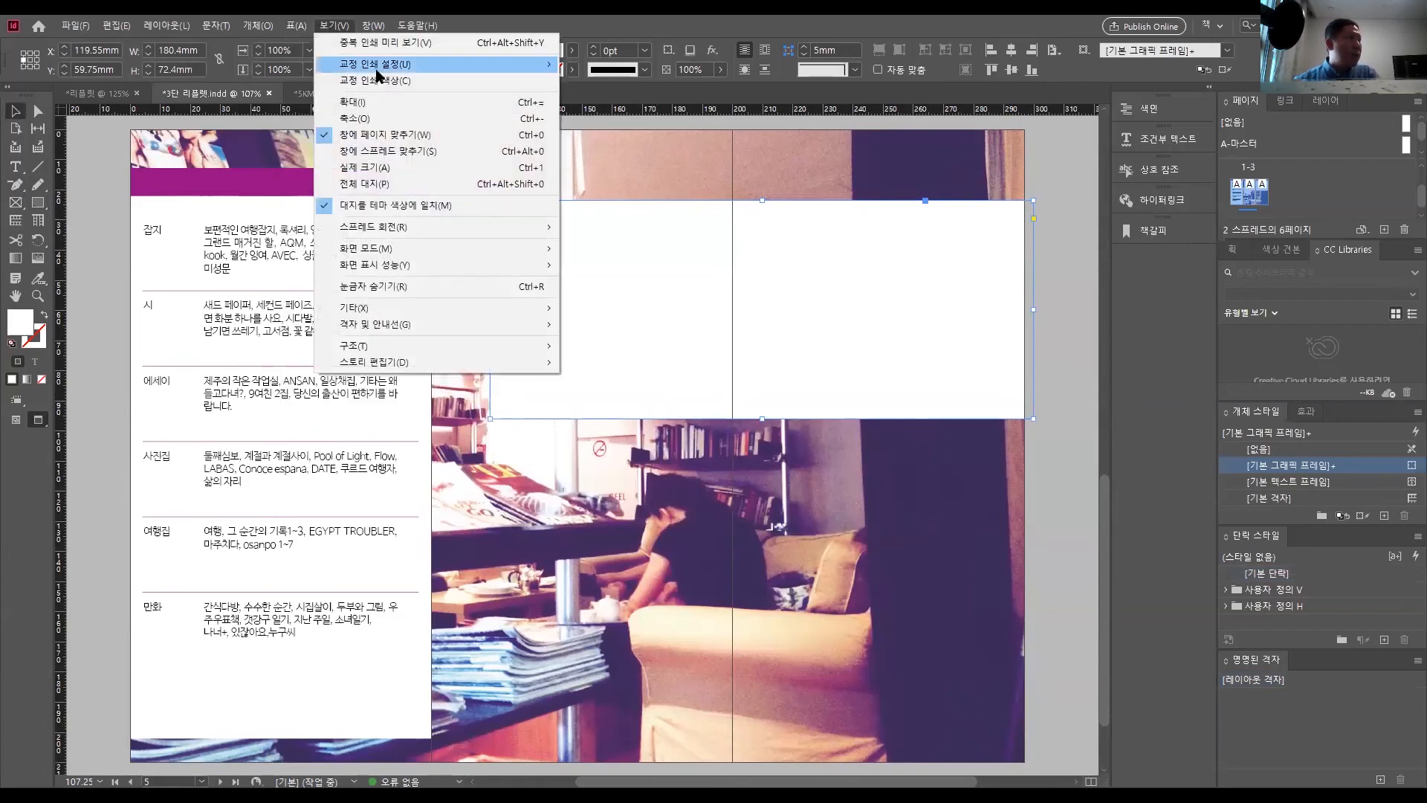
pyautogui.moveTo(553, 251)
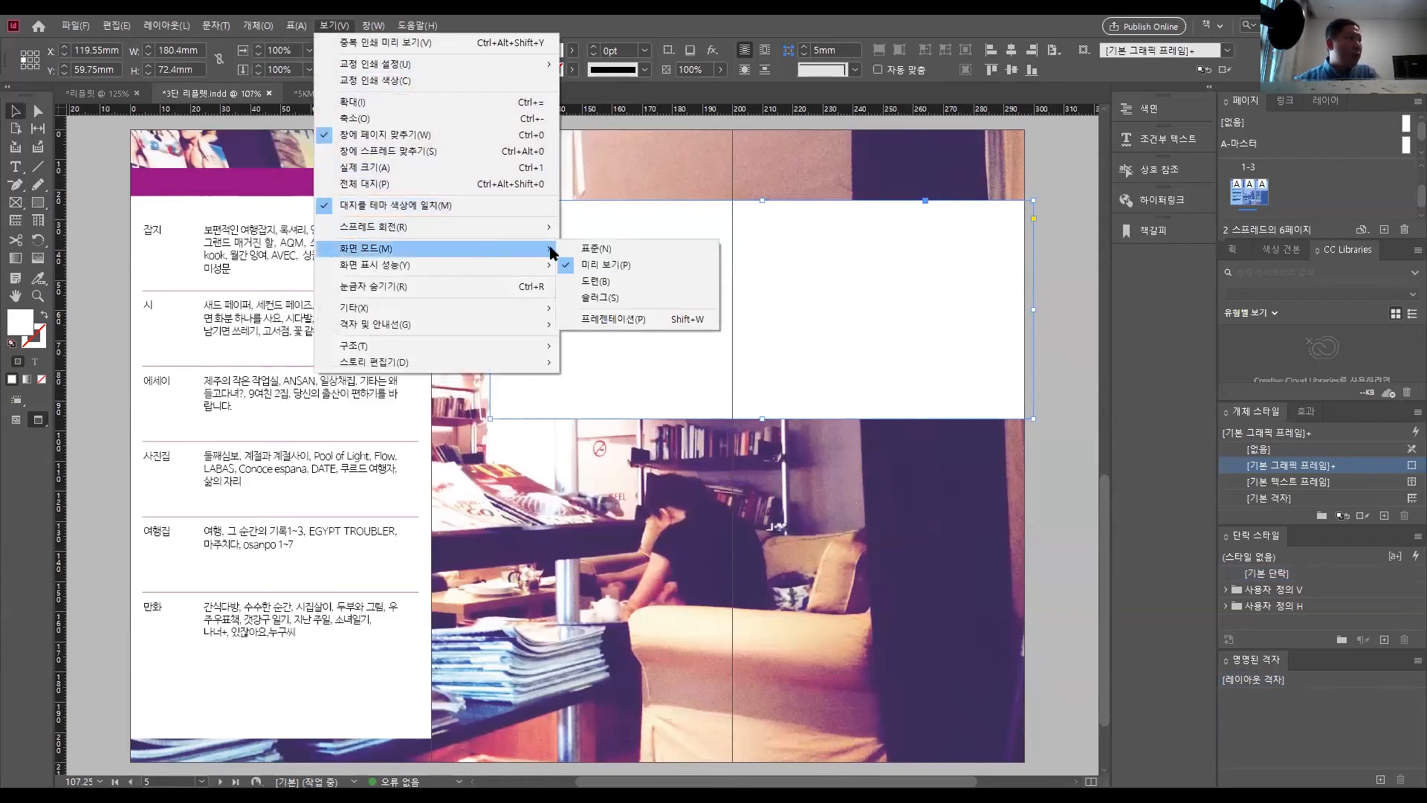
pyautogui.click(637, 249)
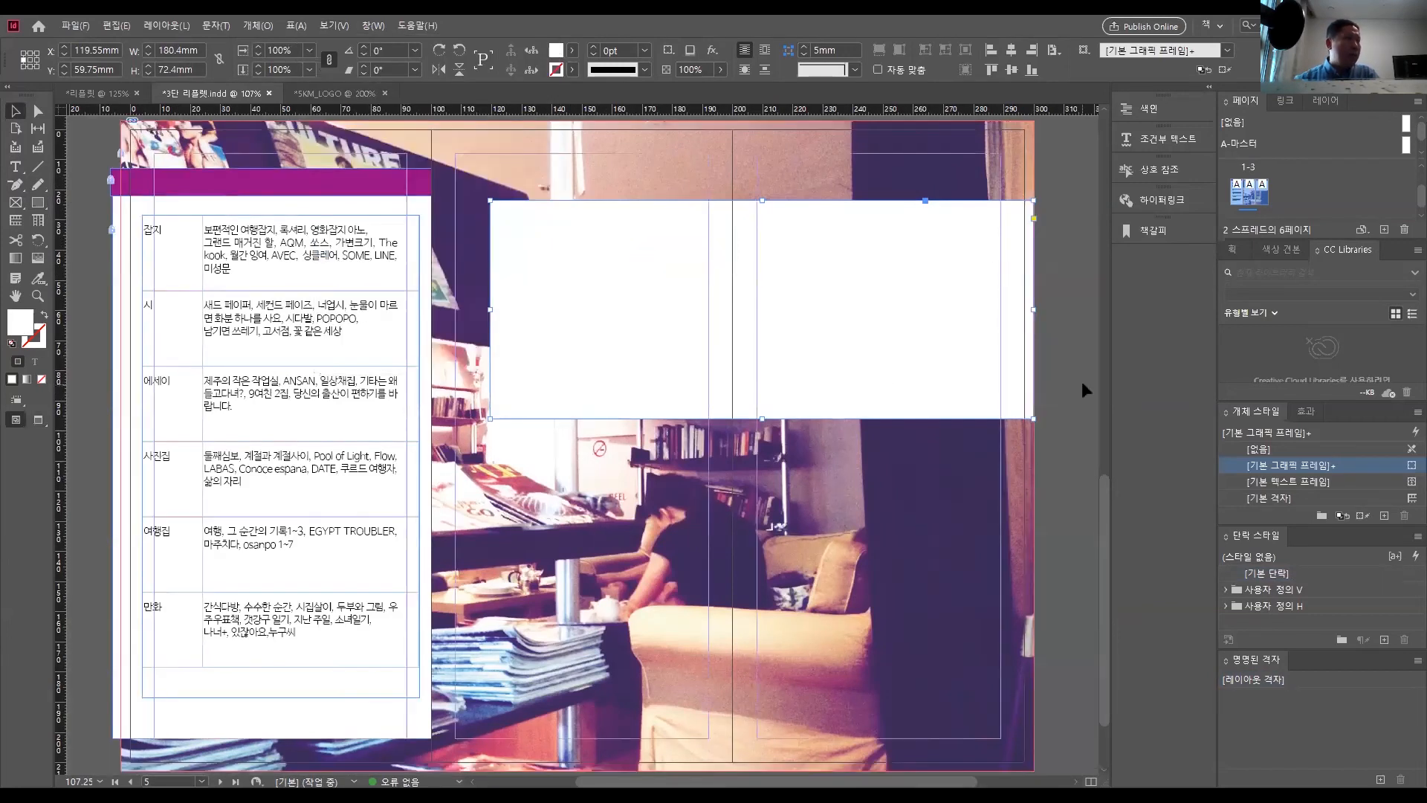
# - Move the white rectangle so its top edge lines up with the bottom of the purple bar, at about X 117.8 mm, Y 58.3 mm
pyautogui.click(947, 319)
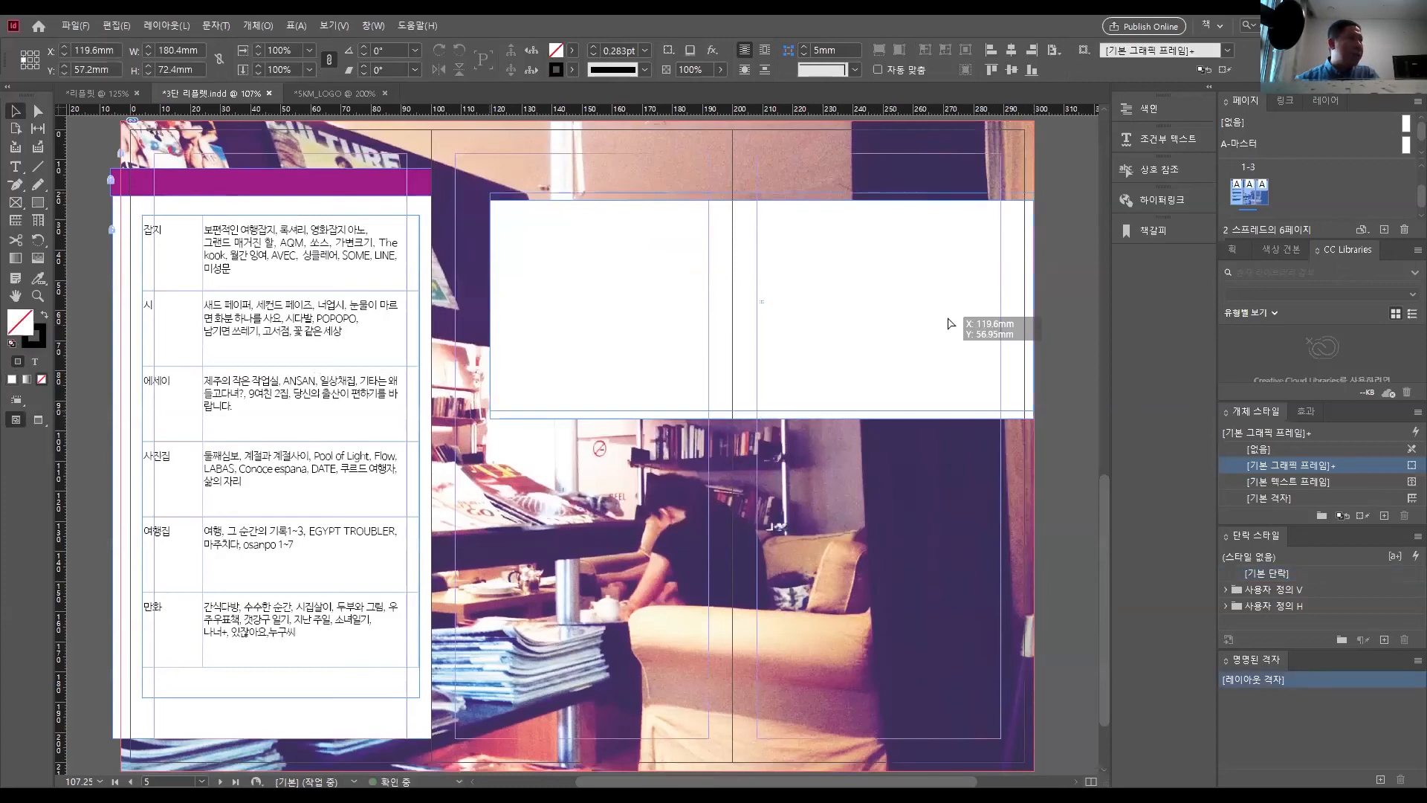
pyautogui.click(944, 324)
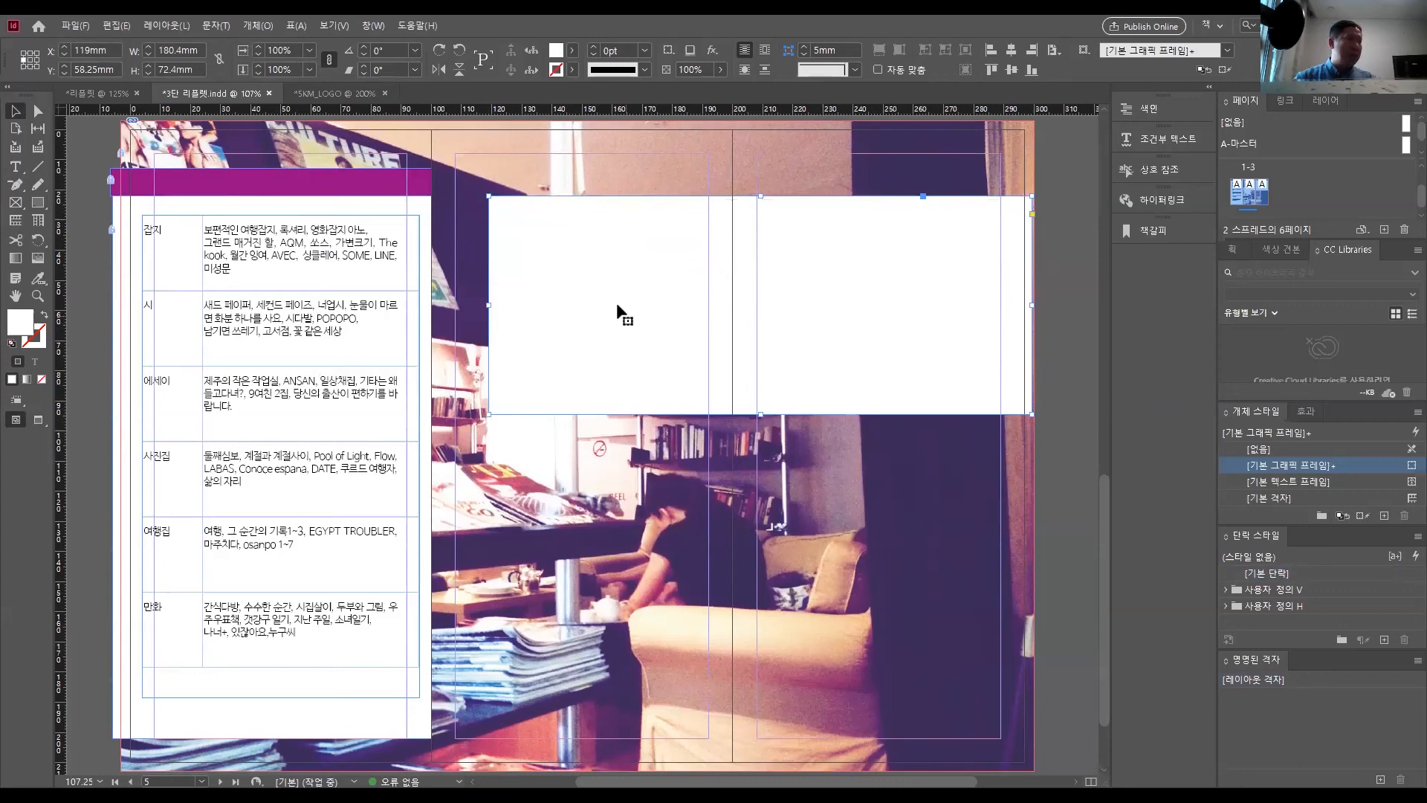
pyautogui.keyDown('ctrl'); pyautogui.click(615, 284); pyautogui.keyUp('ctrl')
pyautogui.keyDown('ctrl'); pyautogui.click(520, 382); pyautogui.keyUp('ctrl')
pyautogui.moveTo(450, 342); pyautogui.dragTo(444, 293)
pyautogui.moveTo(670, 382)
pyautogui.mouseDown()
pyautogui.moveTo(653, 472)
pyautogui.moveTo(677, 401)
pyautogui.mouseUp()
pyautogui.click(334, 25)
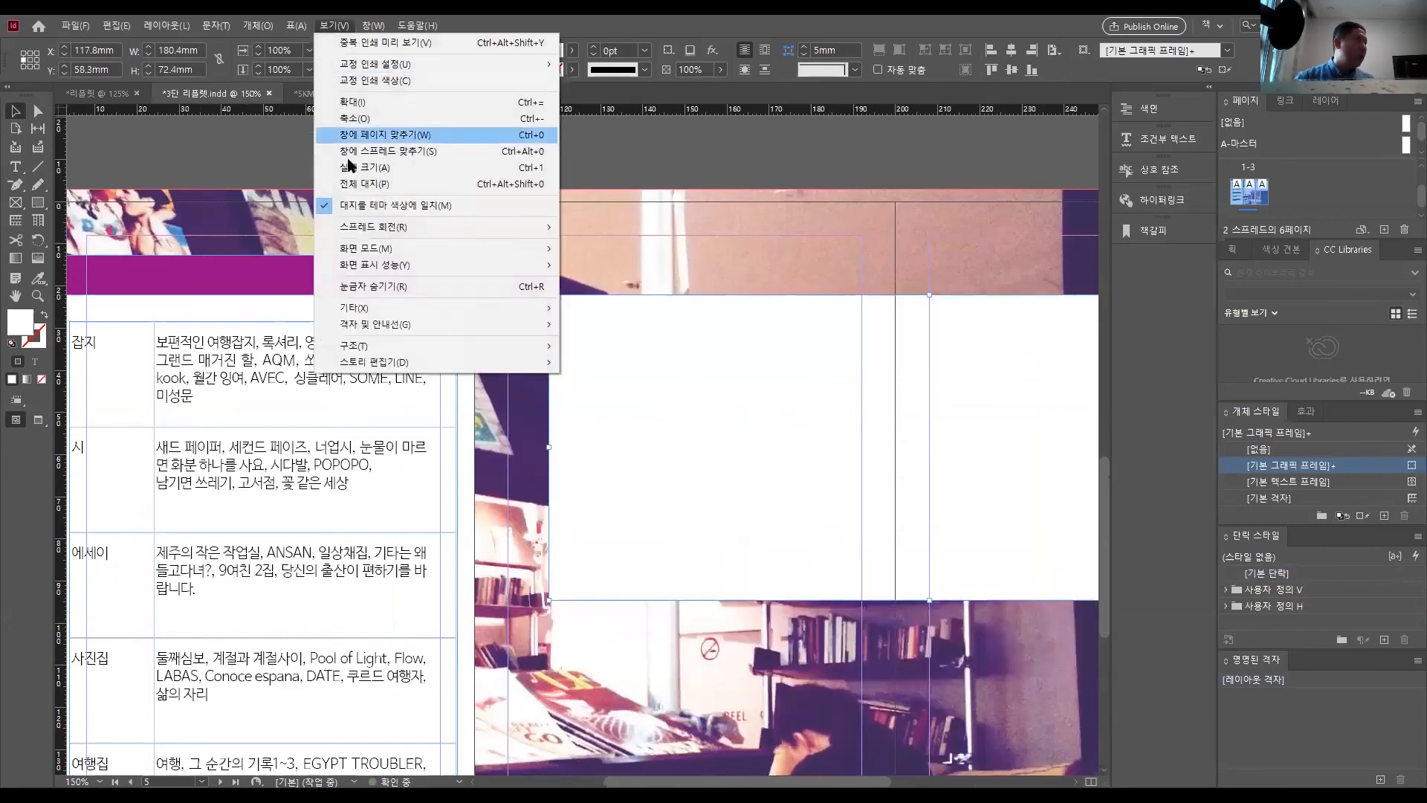
pyautogui.moveTo(414, 325)
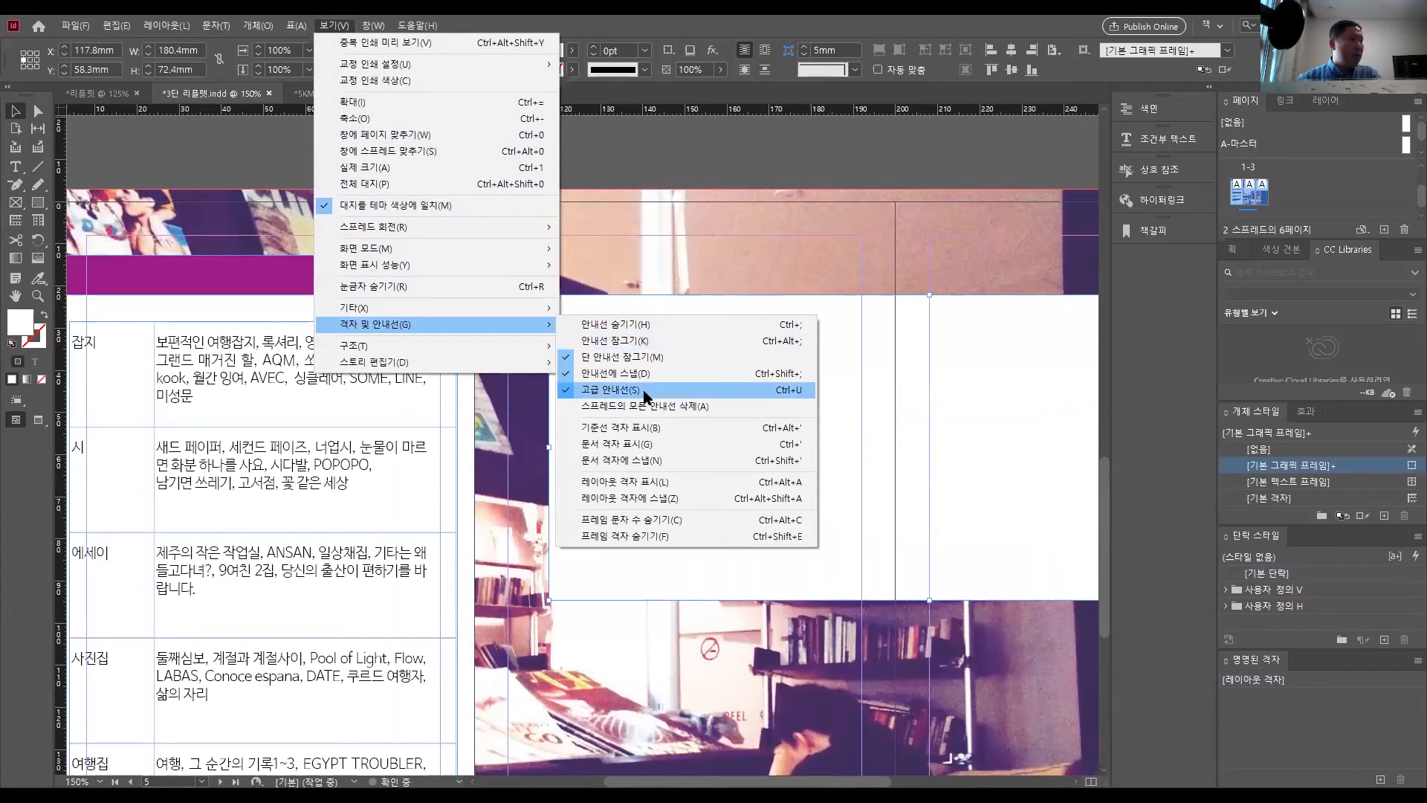
pyautogui.click(898, 364)
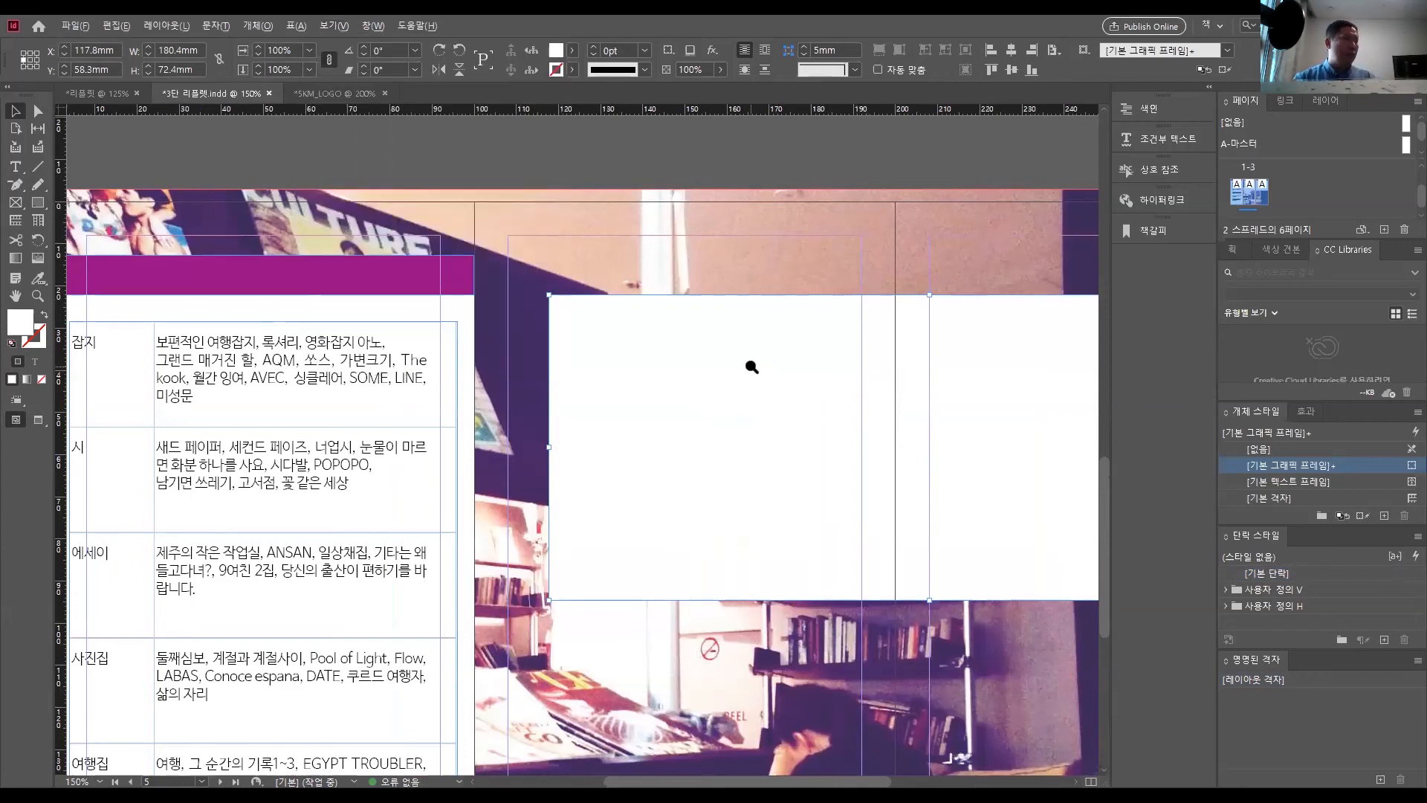
# - Extend the white rectangle's right edge past the bleed to a width of about 184.7 mm and lock the rectangle
pyautogui.hotkey('ctrl', '-')
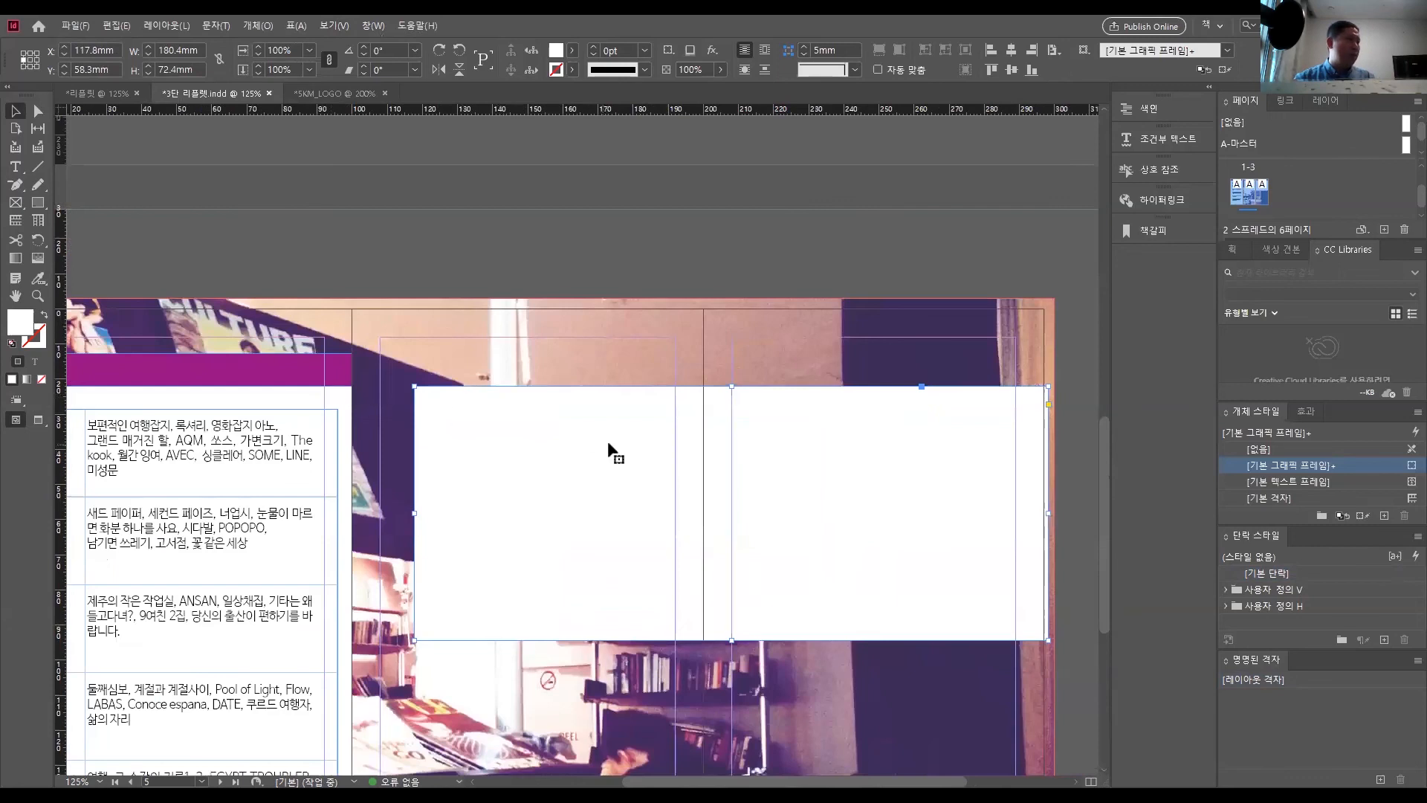
pyautogui.moveTo(845, 491); pyautogui.dragTo(797, 476)
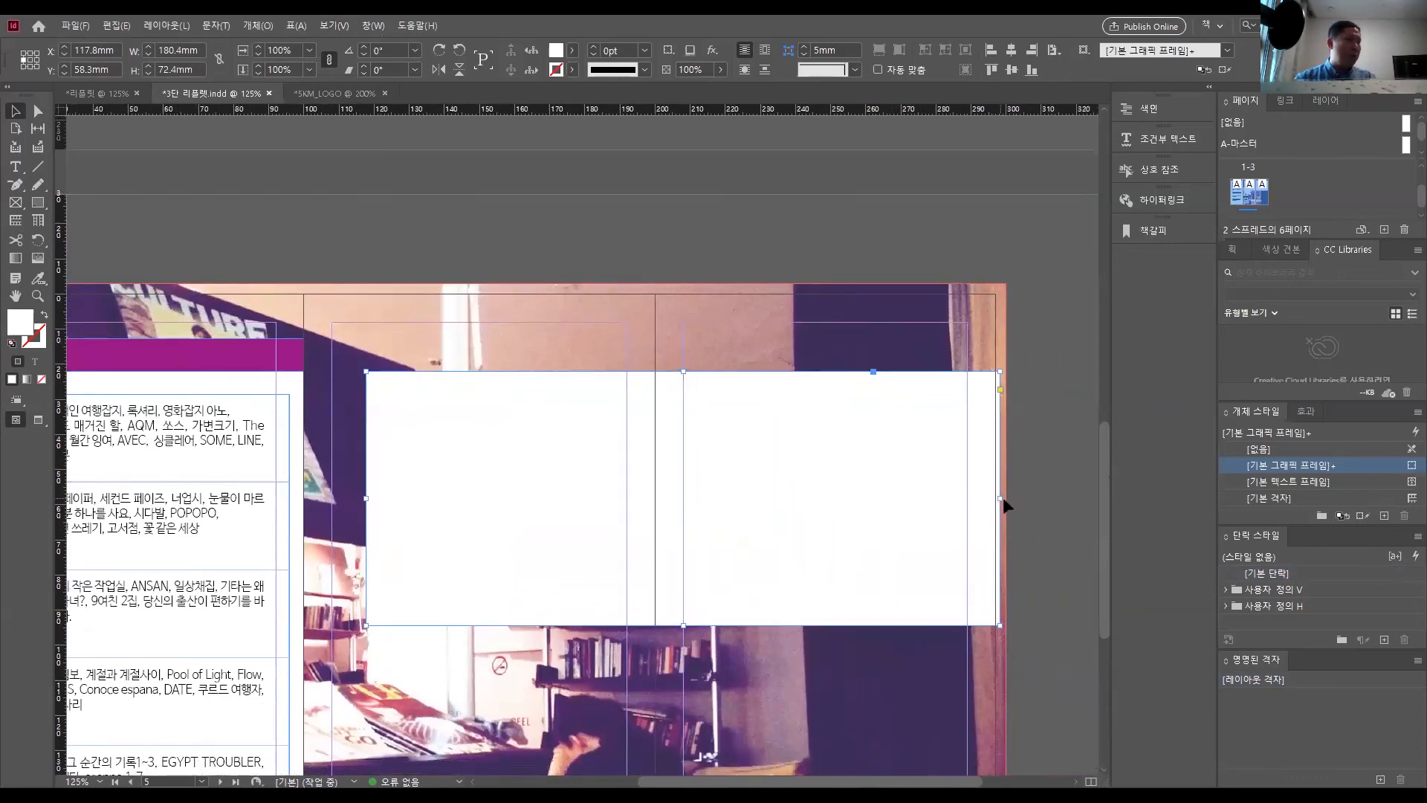
pyautogui.moveTo(1001, 497); pyautogui.dragTo(1017, 492)
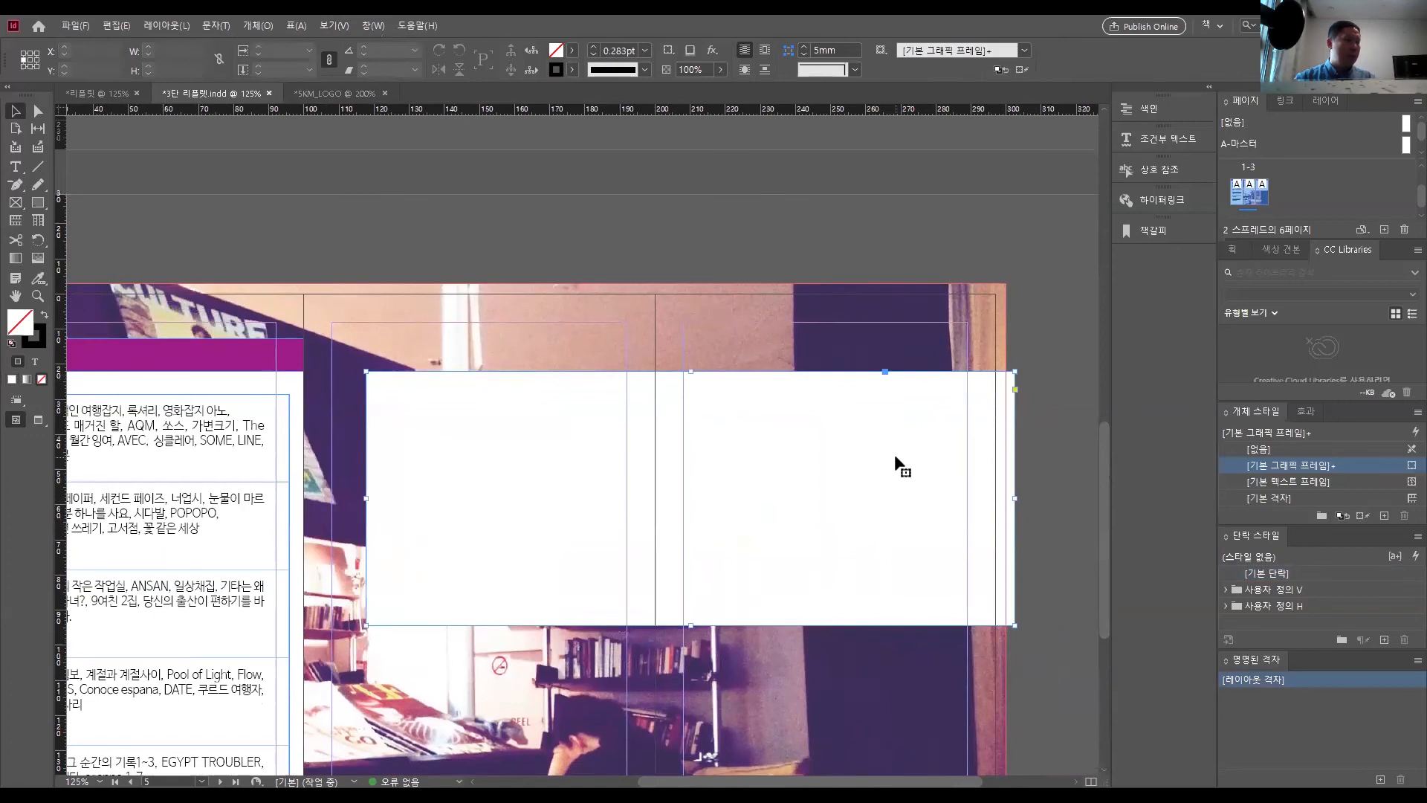
pyautogui.hotkey('ctrl', 'd')
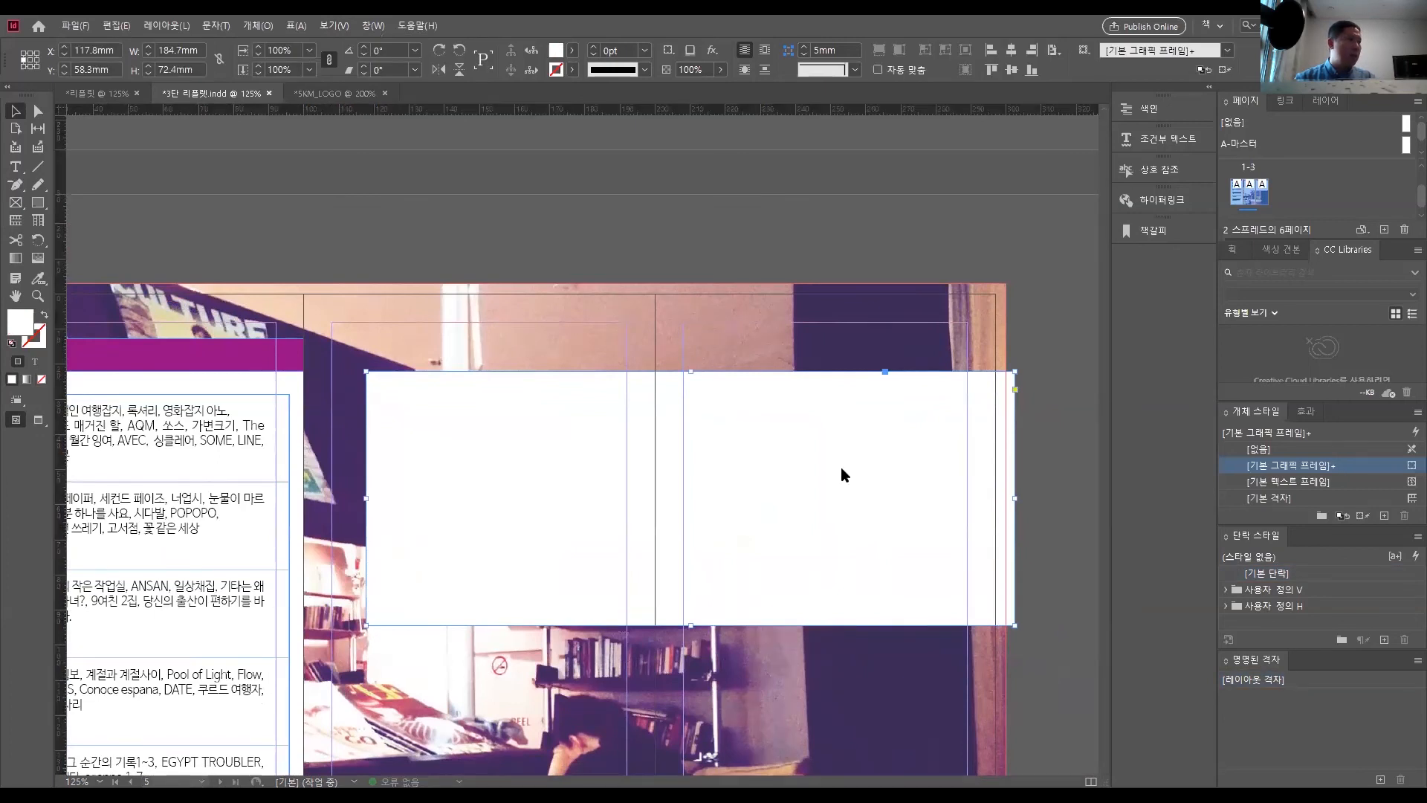
pyautogui.press('Escape')
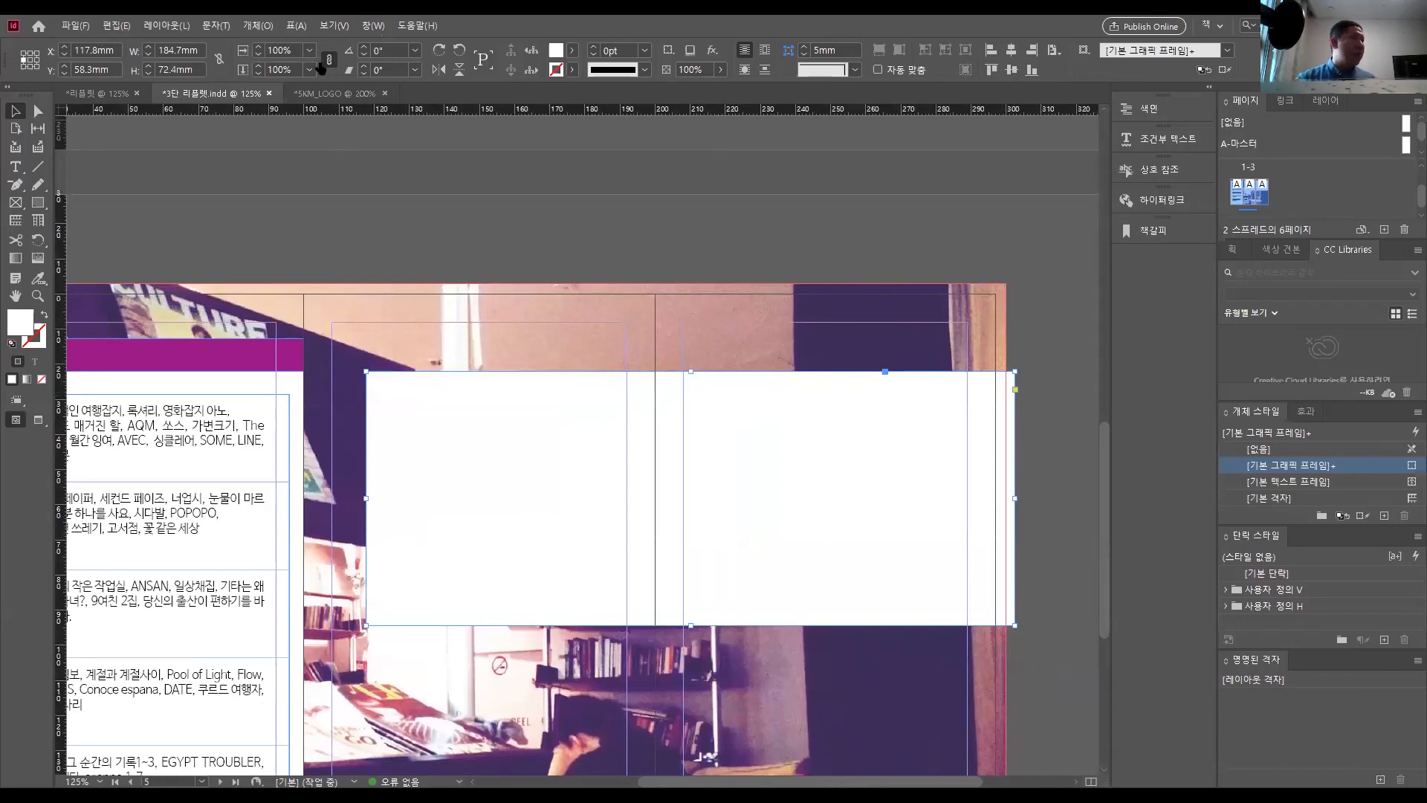
pyautogui.click(258, 26)
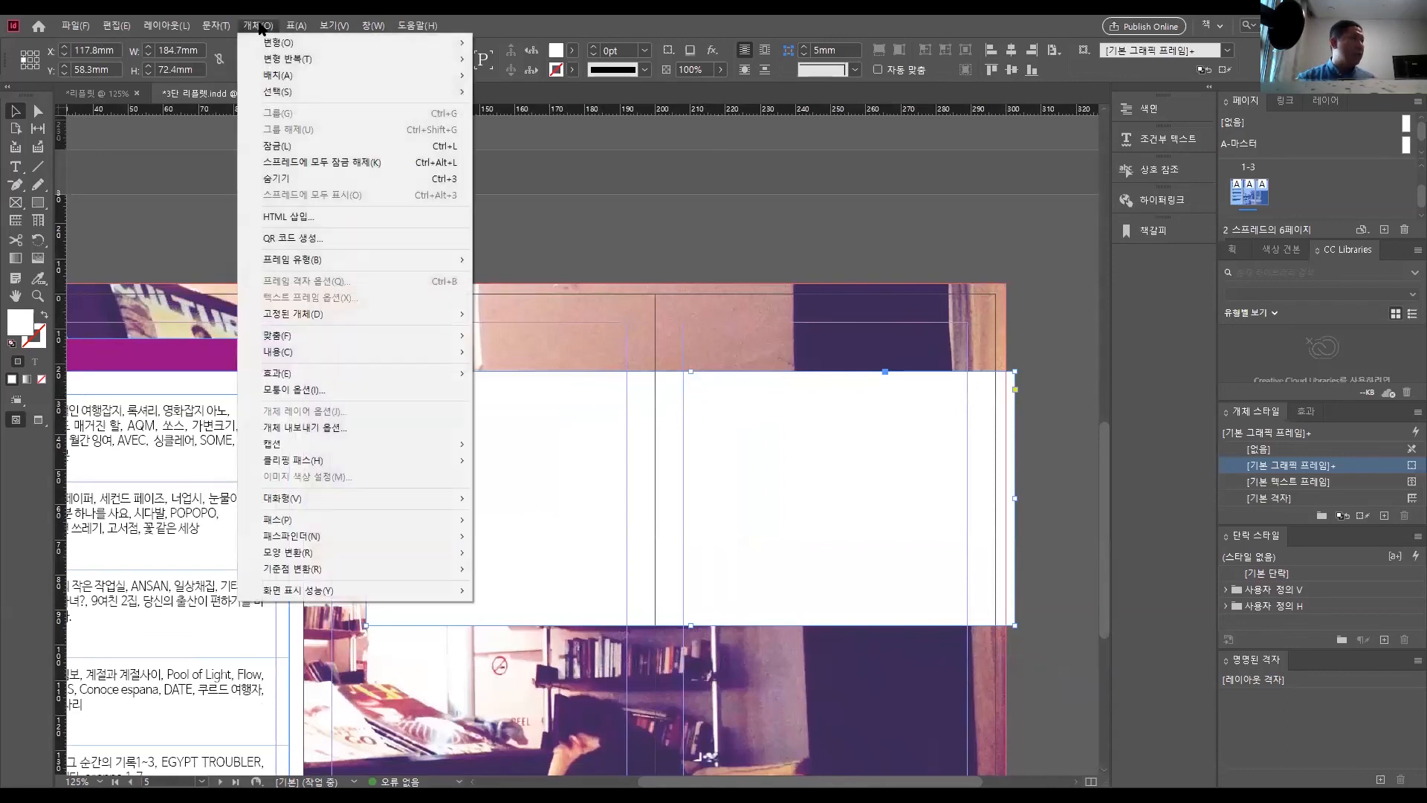
pyautogui.click(320, 147)
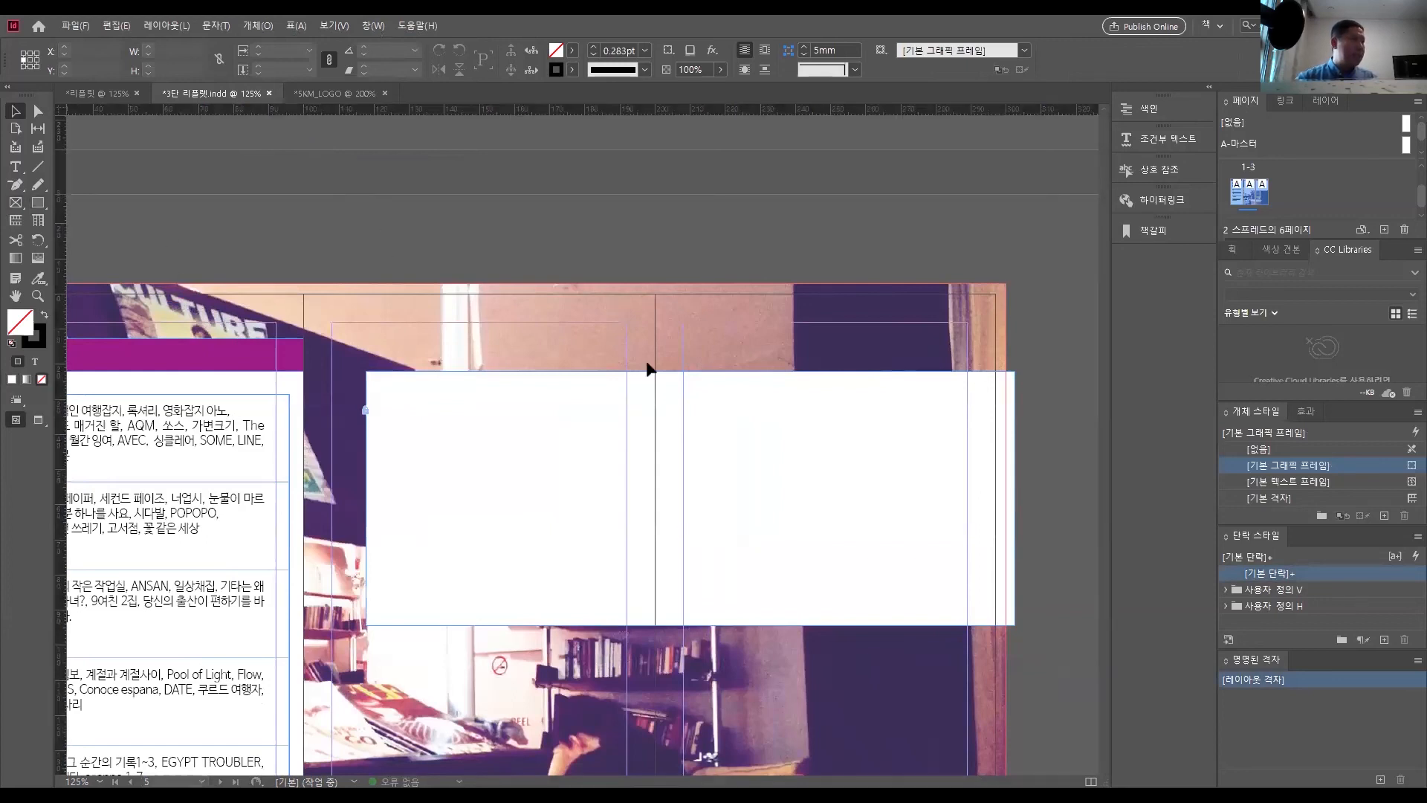
# - Draw a rectangle frame about 35 × 58.5 mm at the left end of the white rectangle and place the book_1 image in it
pyautogui.press('f')
pyautogui.moveTo(378, 409); pyautogui.dragTo(504, 616)
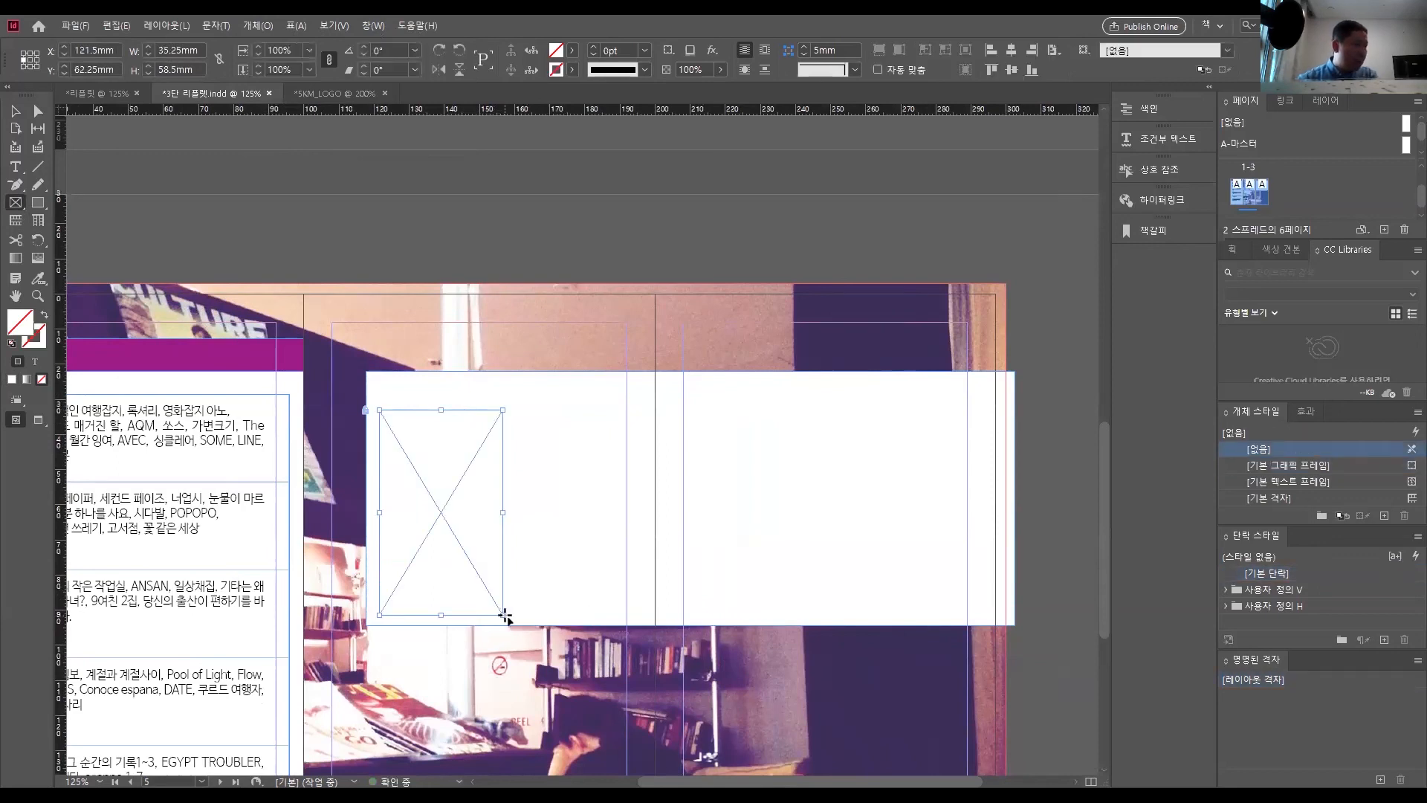
pyautogui.click(16, 111)
pyautogui.click(16, 111)
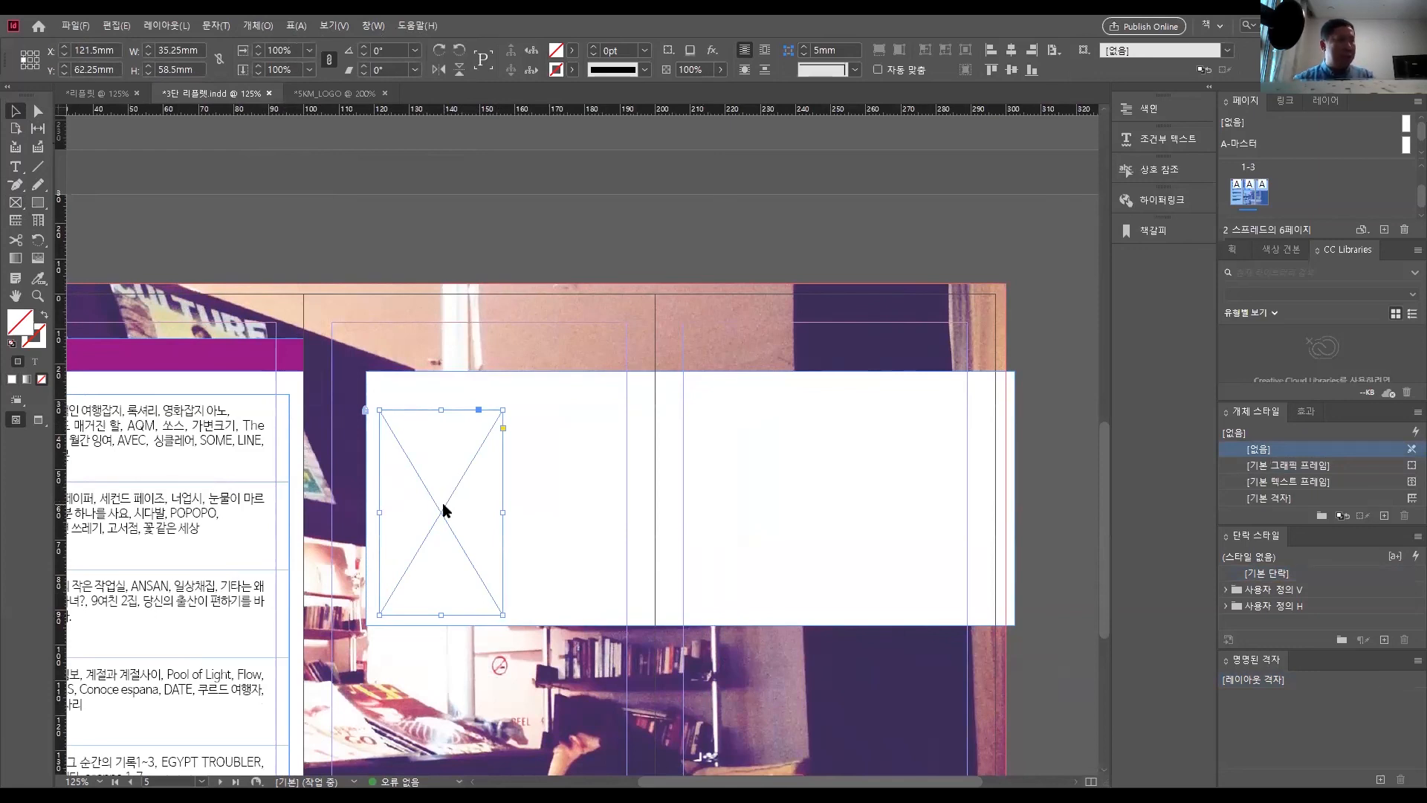
pyautogui.hotkey('ctrl', 'd')
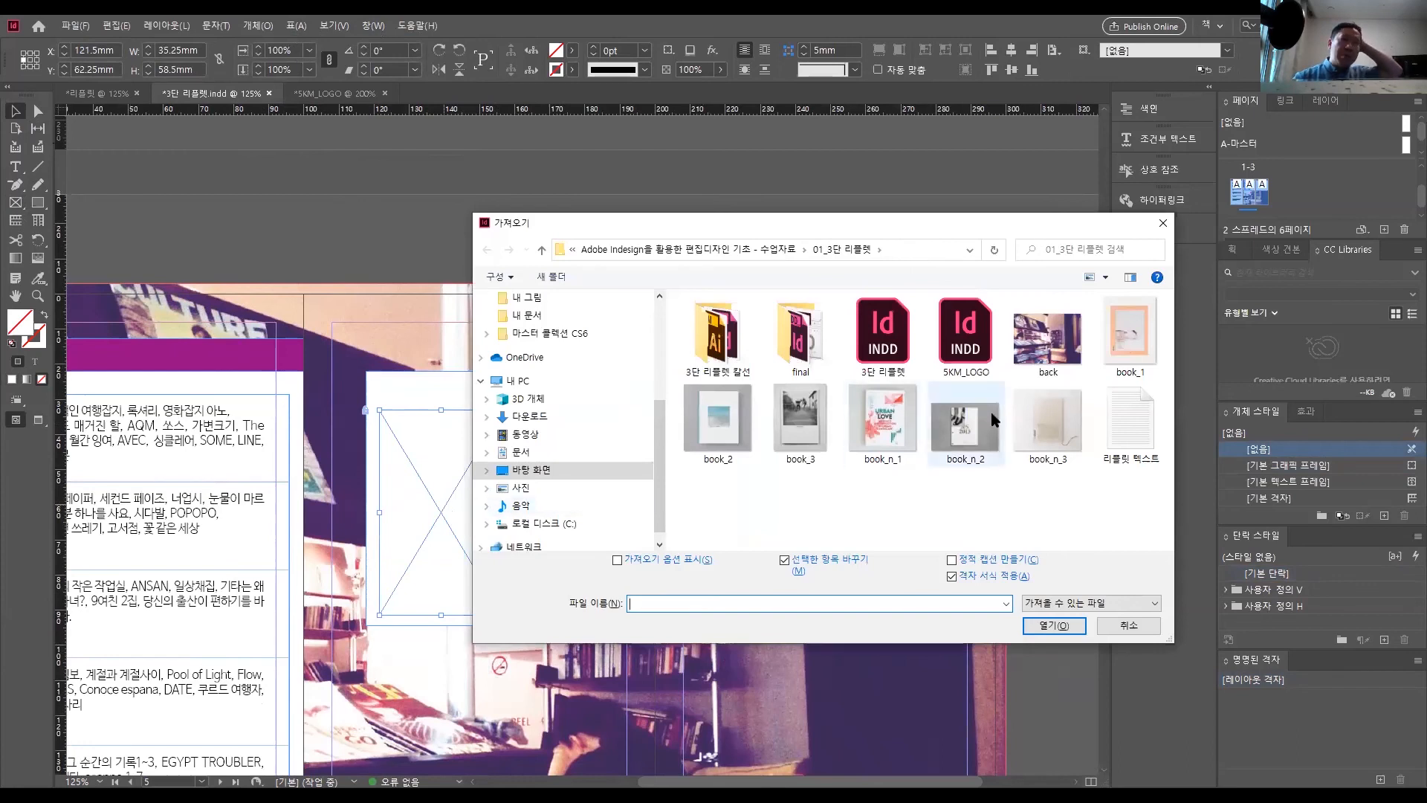
pyautogui.click(1139, 328)
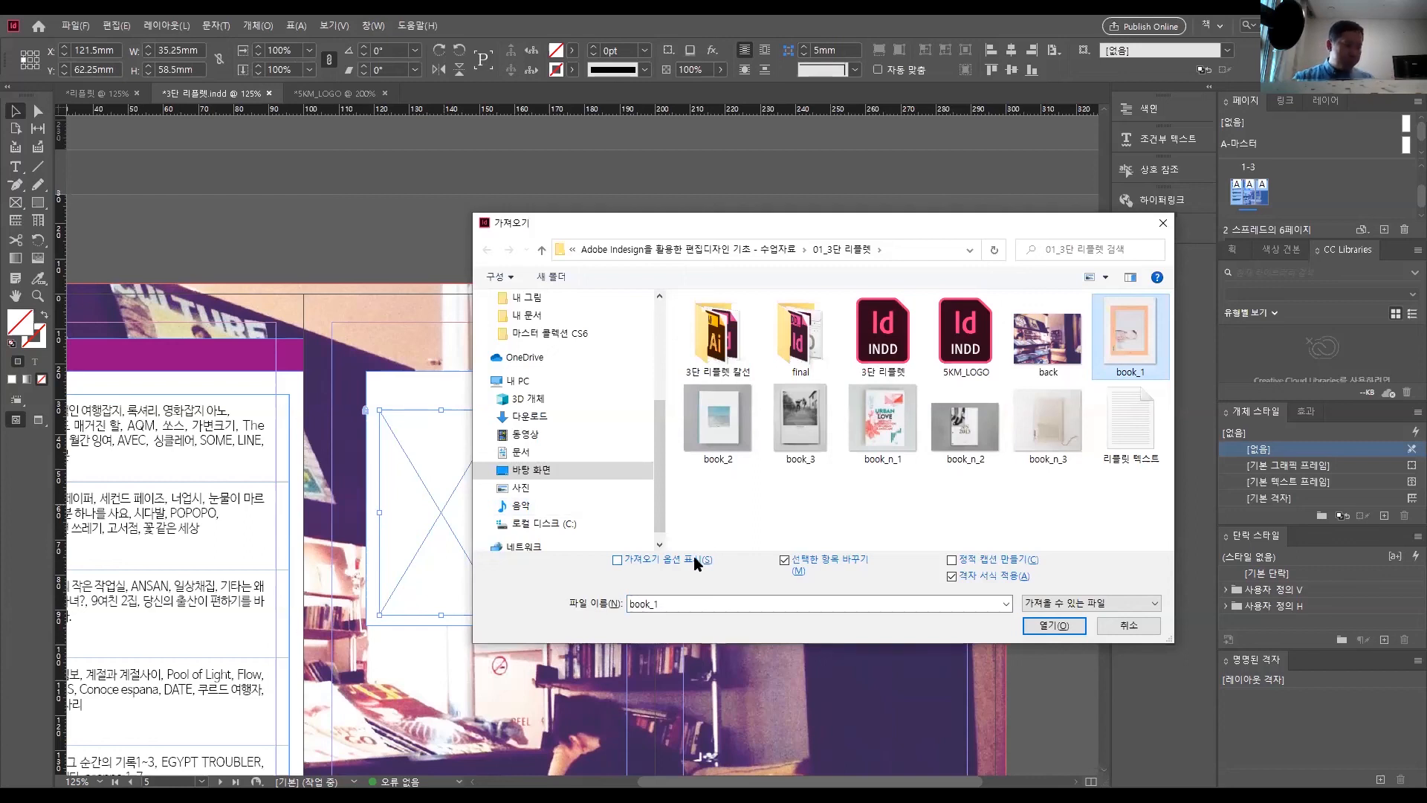
pyautogui.click(1063, 626)
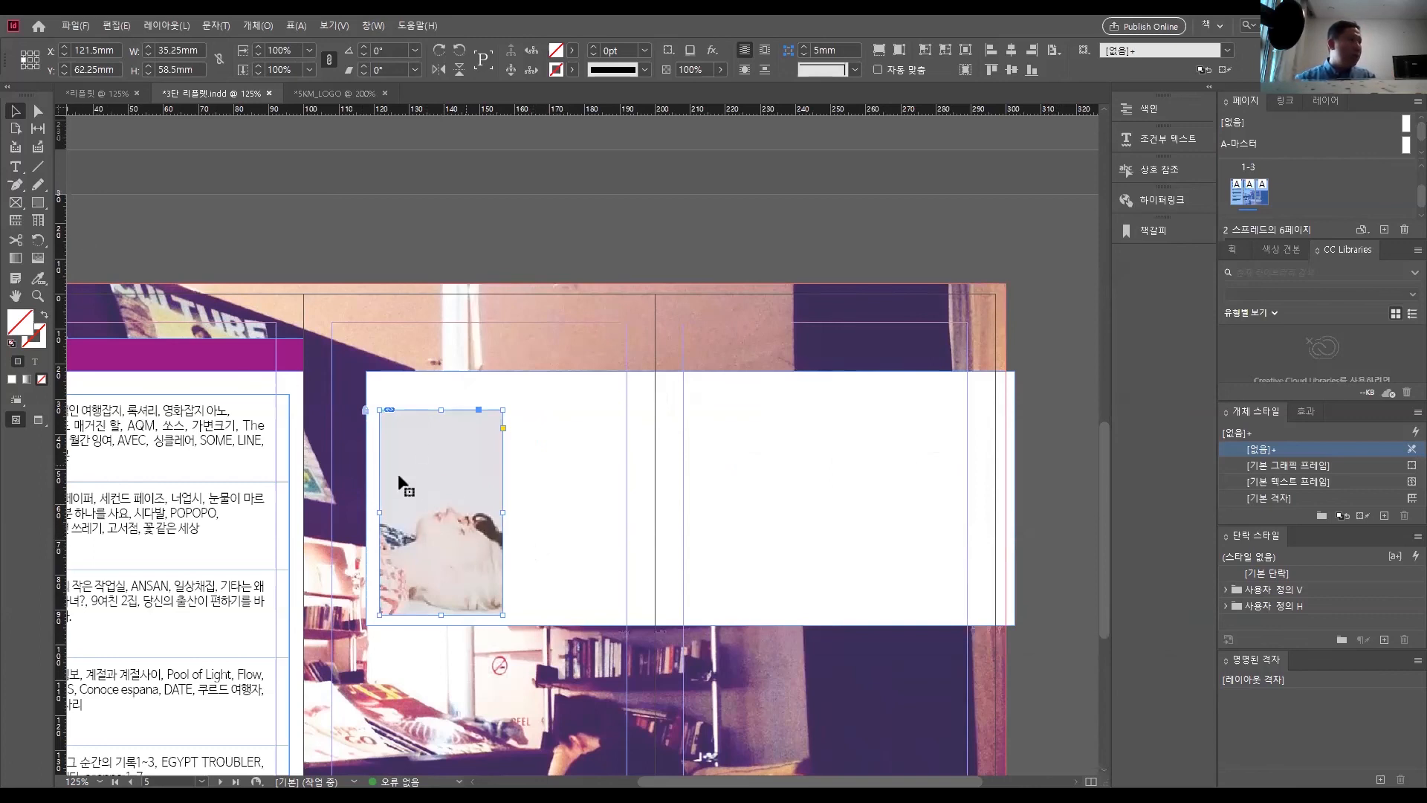
# - Fit the book_1 image with Fill Frame Proportionally (비율에 맞게 프레임 채우기) and deselect it
pyautogui.click(439, 512)
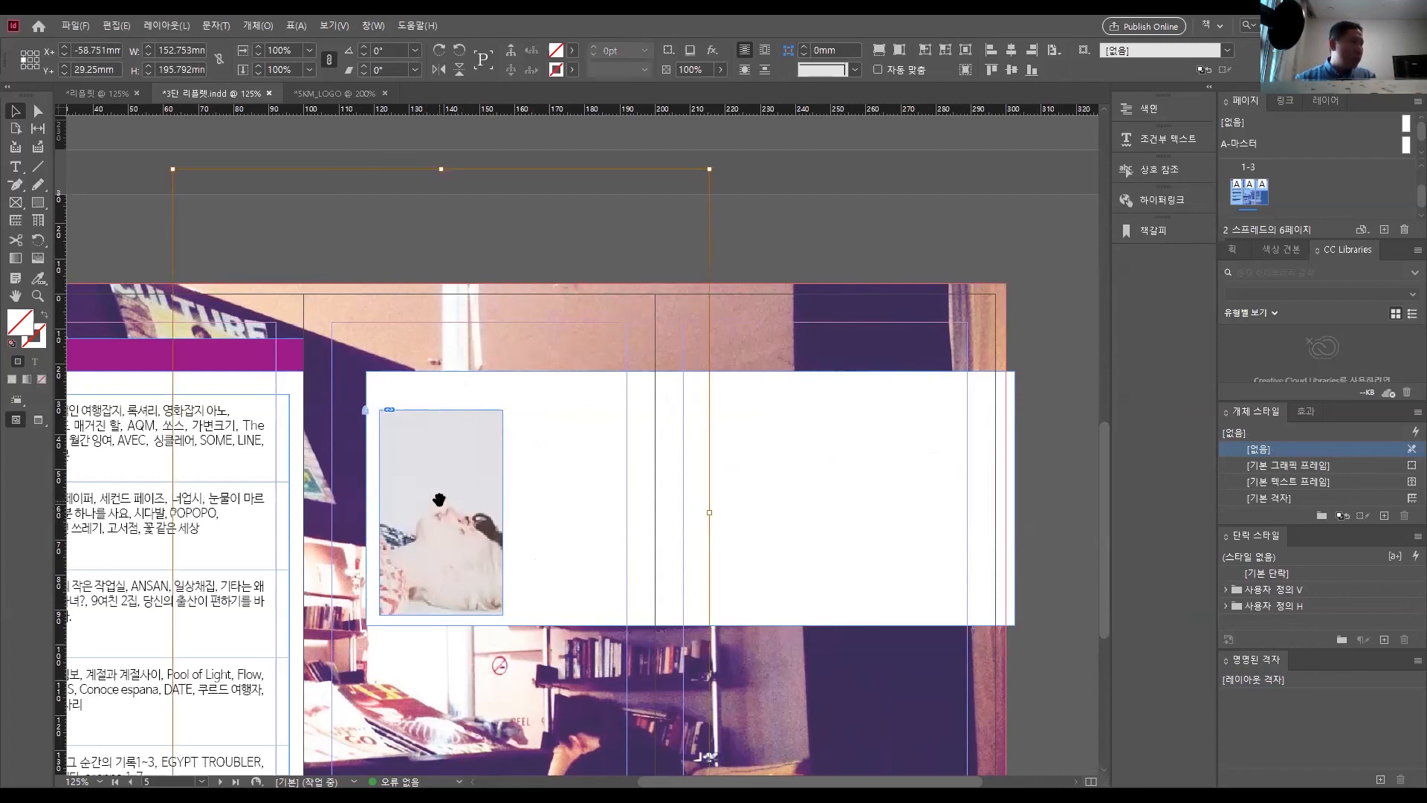
pyautogui.rightClick(438, 500)
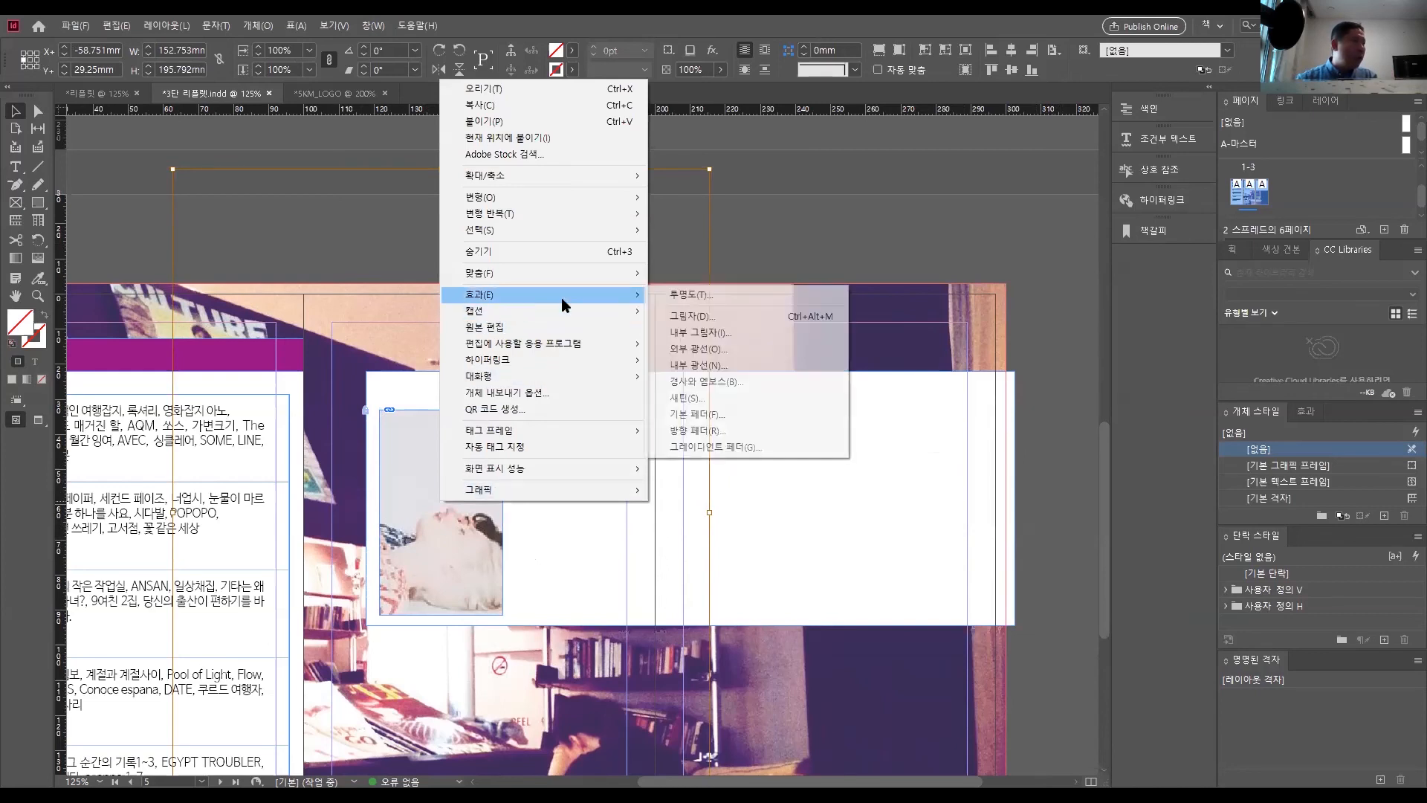
pyautogui.moveTo(574, 277)
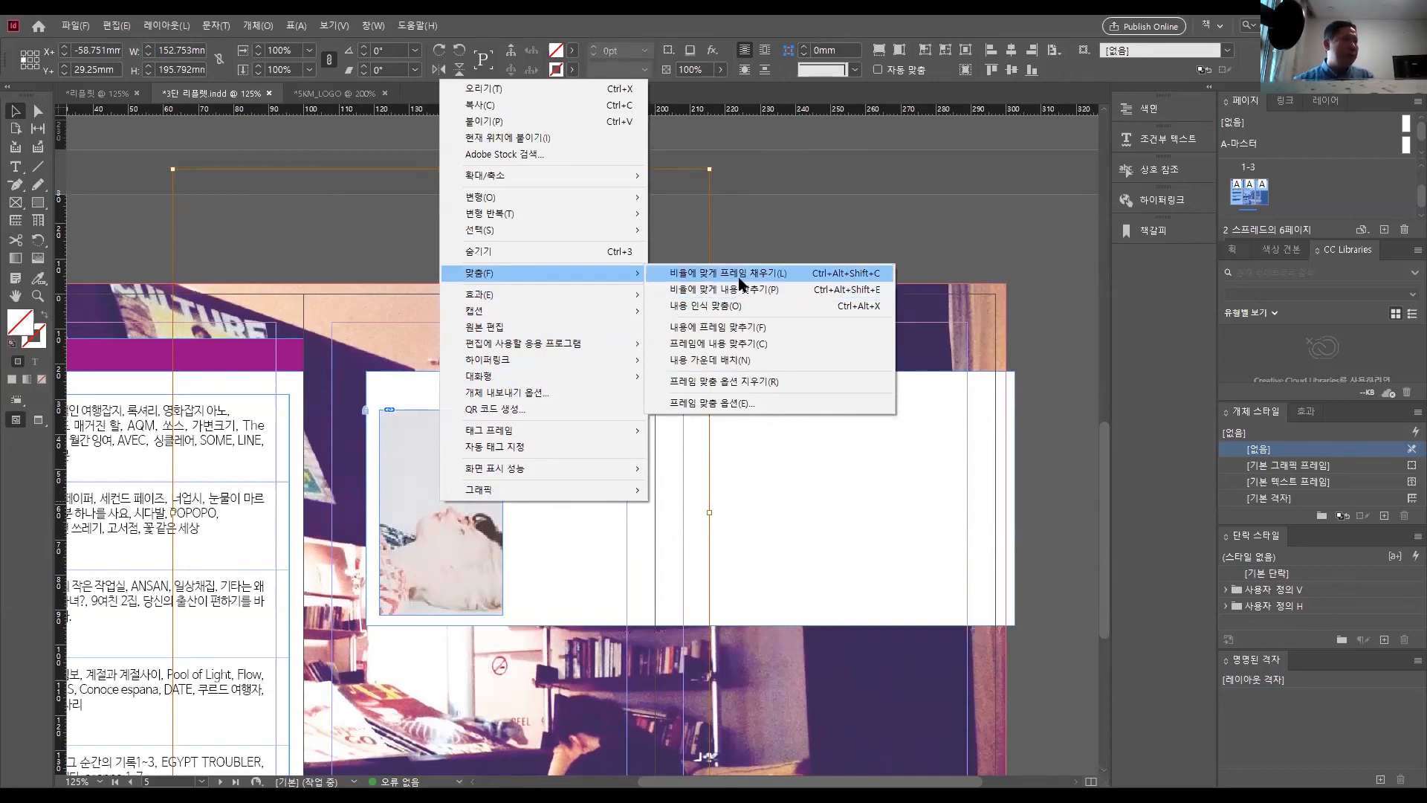
pyautogui.click(741, 281)
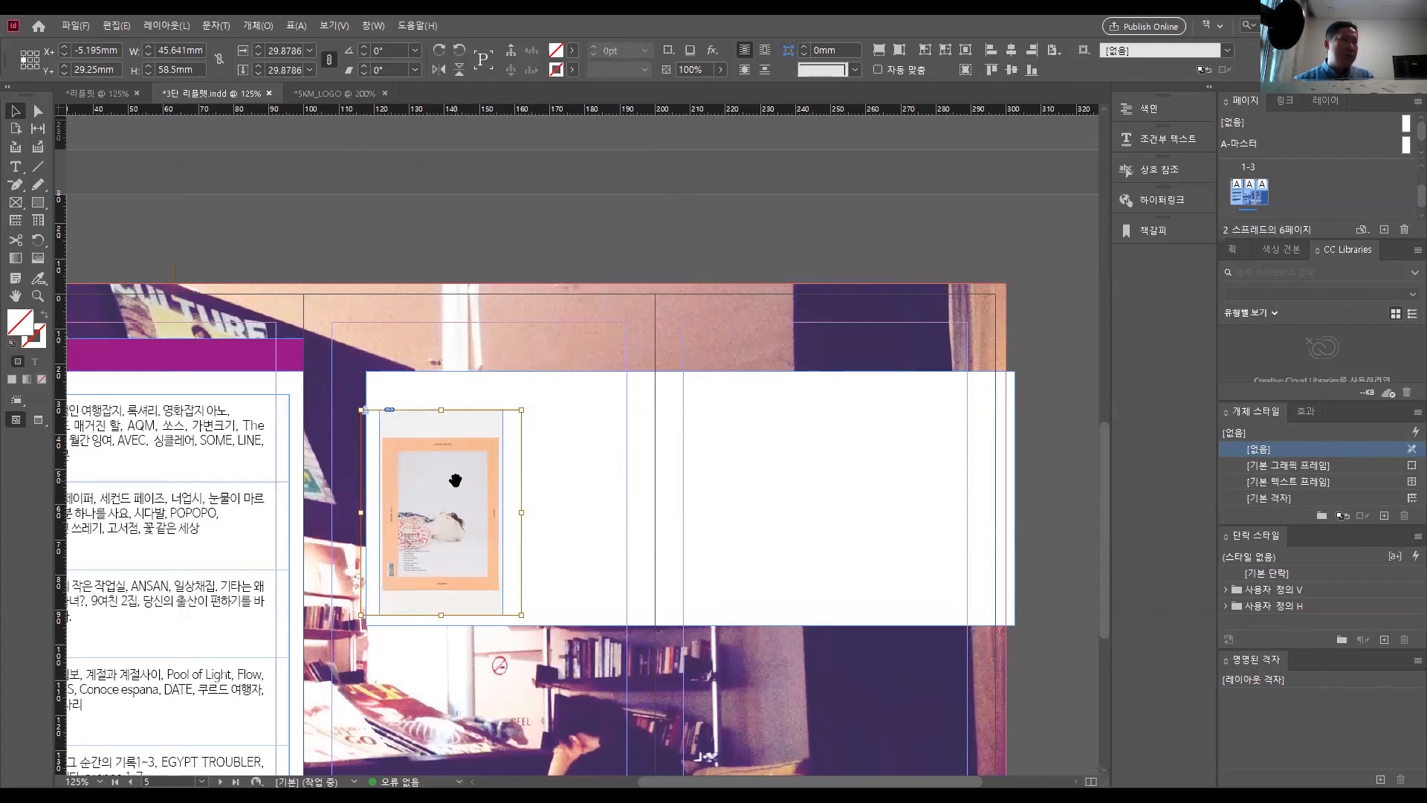
pyautogui.click(578, 475)
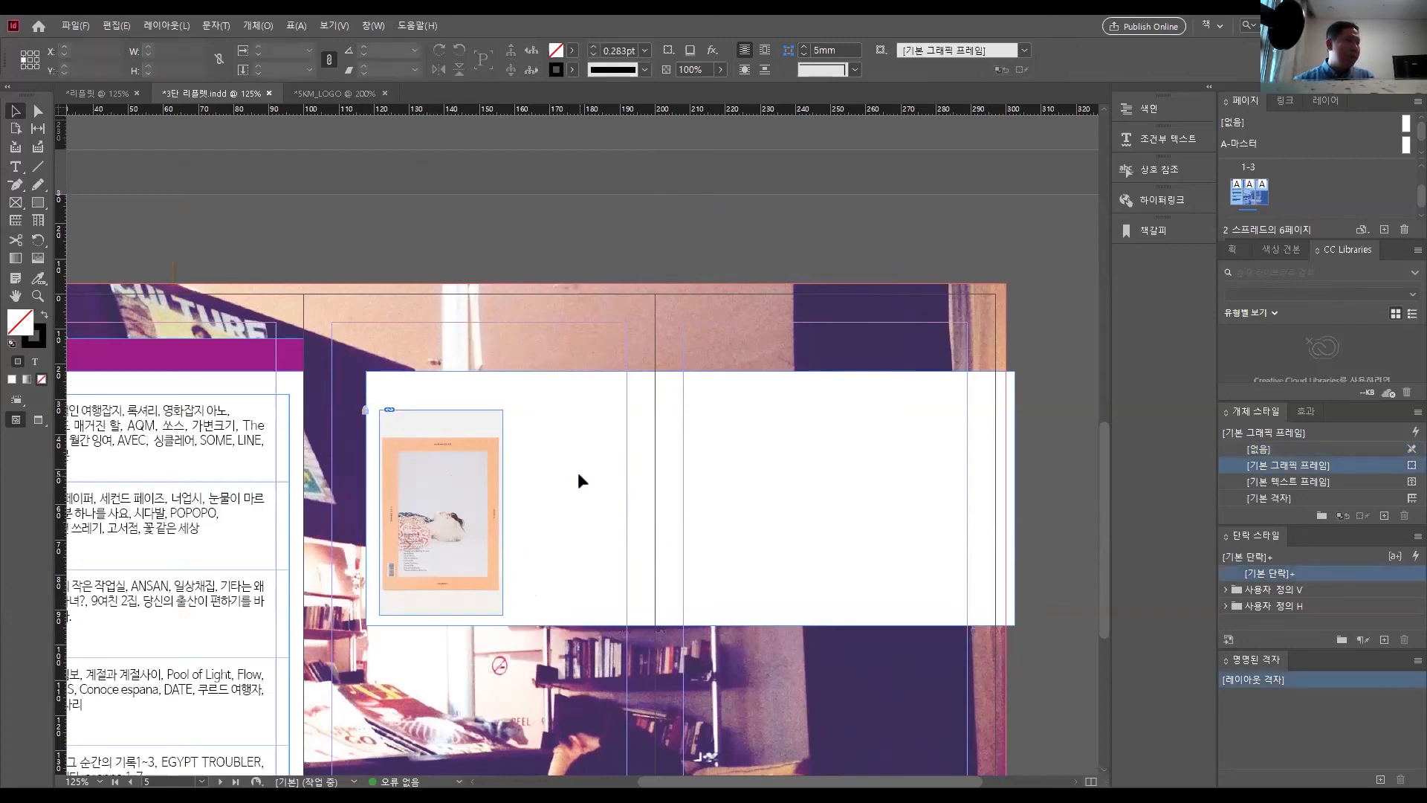
# - Fit the book_1 image with Fit Content Proportionally (비율에 맞게 내용 맞추기) and deselect it
pyautogui.click(442, 510)
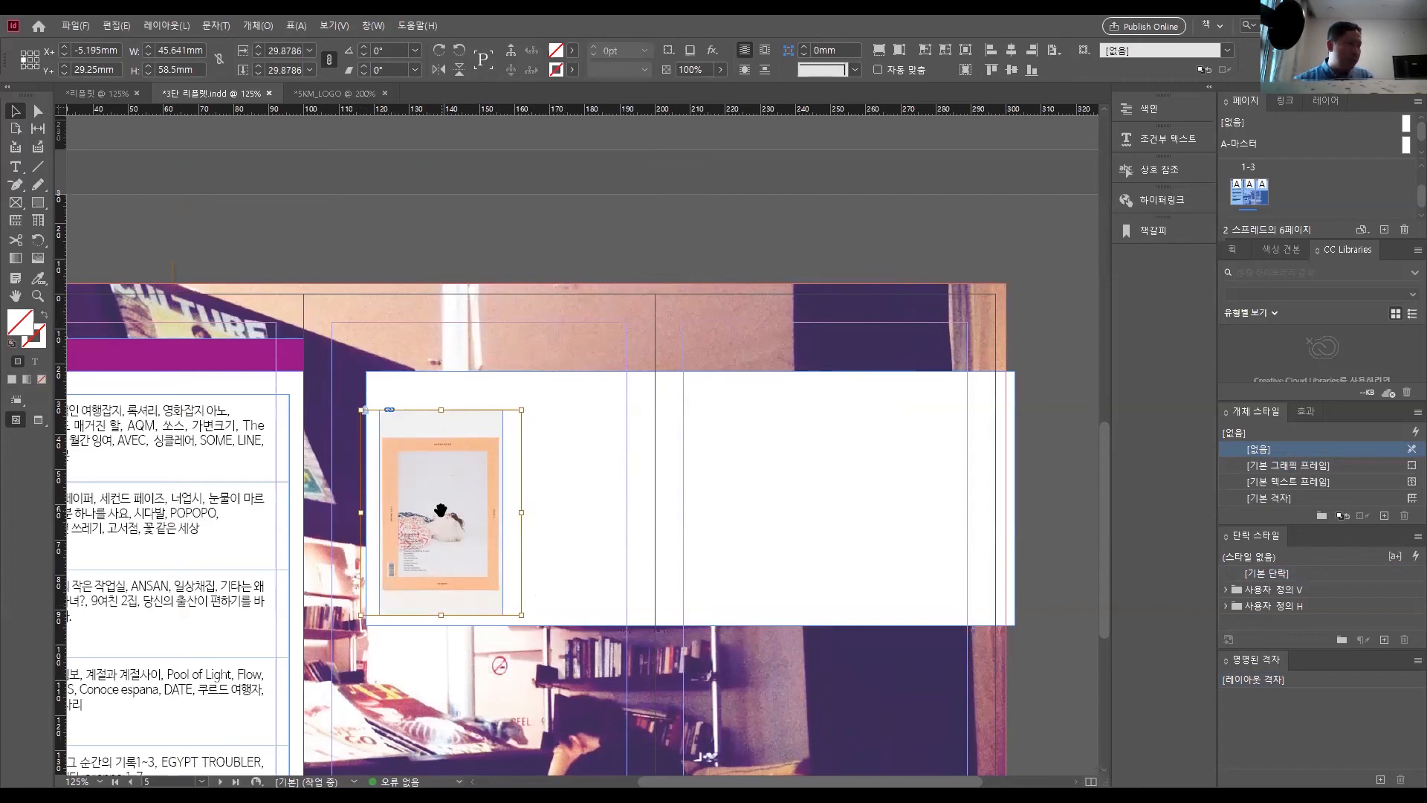
pyautogui.rightClick(441, 510)
pyautogui.moveTo(627, 284)
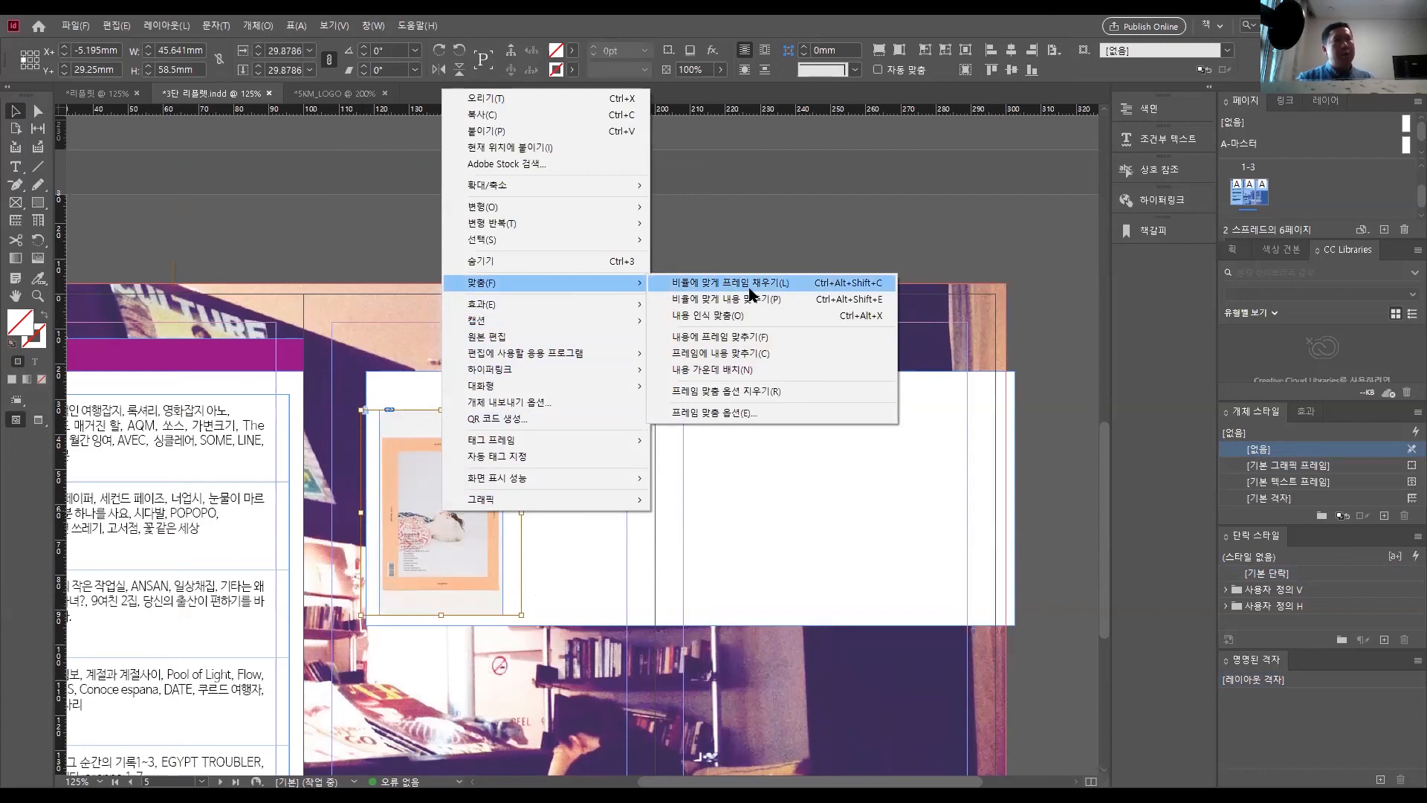
pyautogui.click(754, 300)
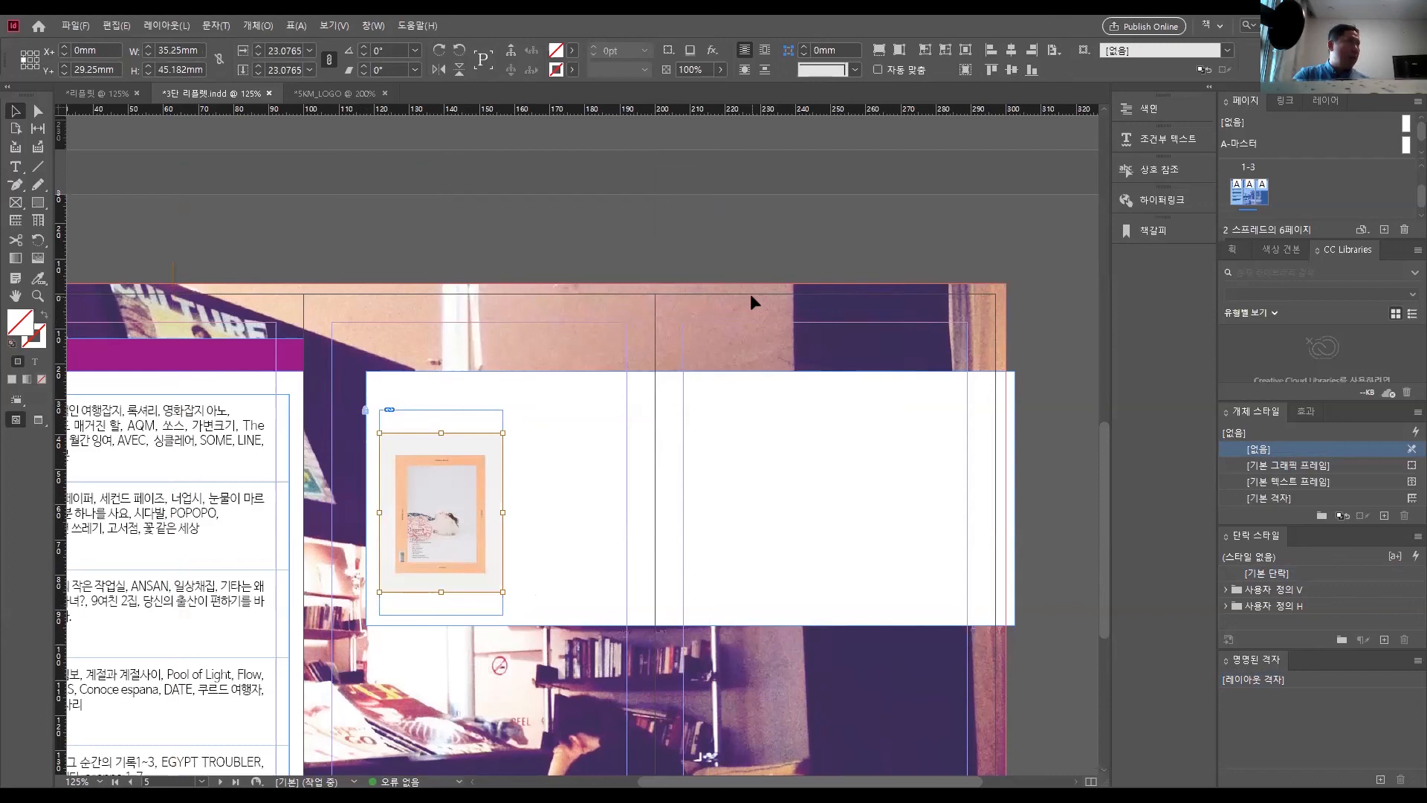
pyautogui.click(585, 511)
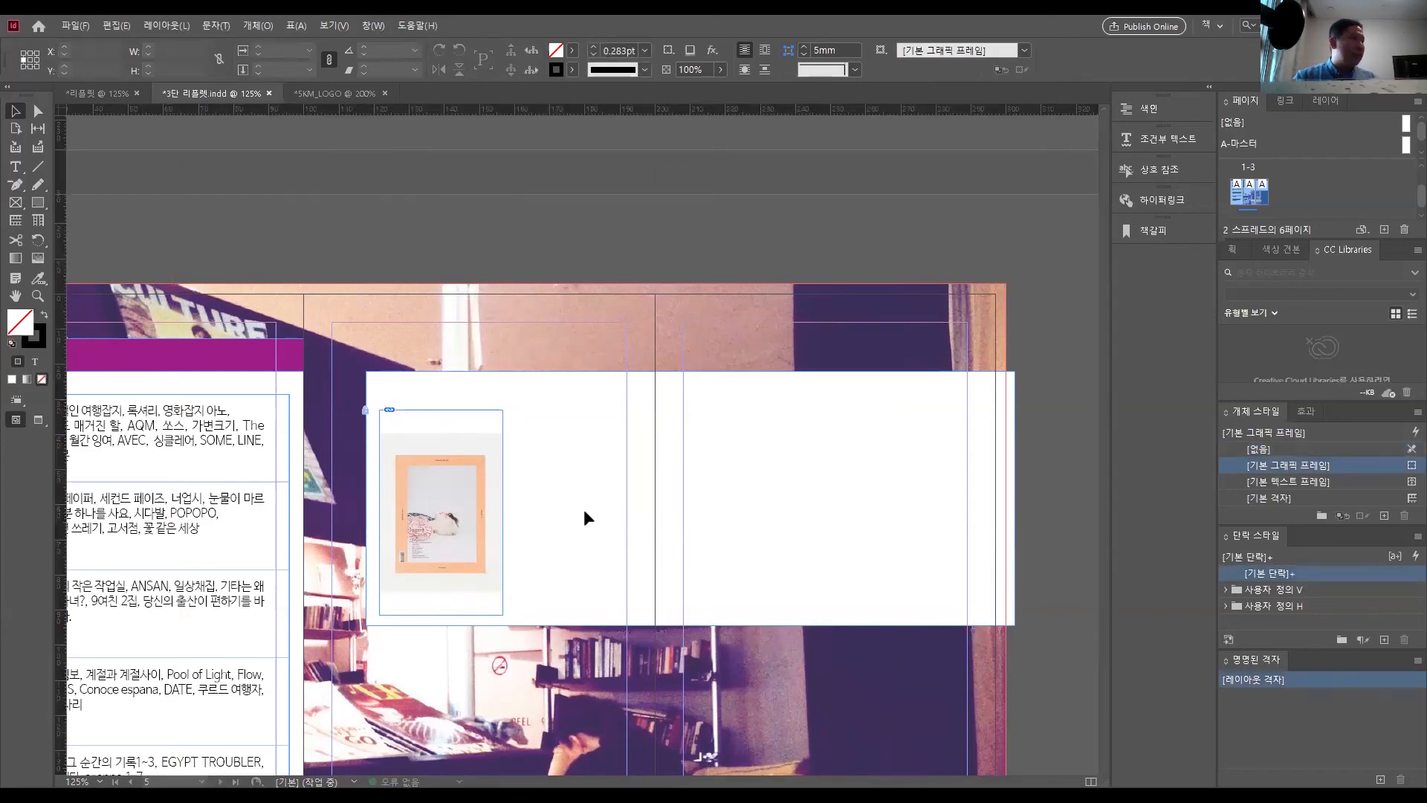
# - Draw a rectangle frame about 32.5 × 42.75 mm in the right-hand panel's white area and place the book_2 image in it
pyautogui.click(15, 202)
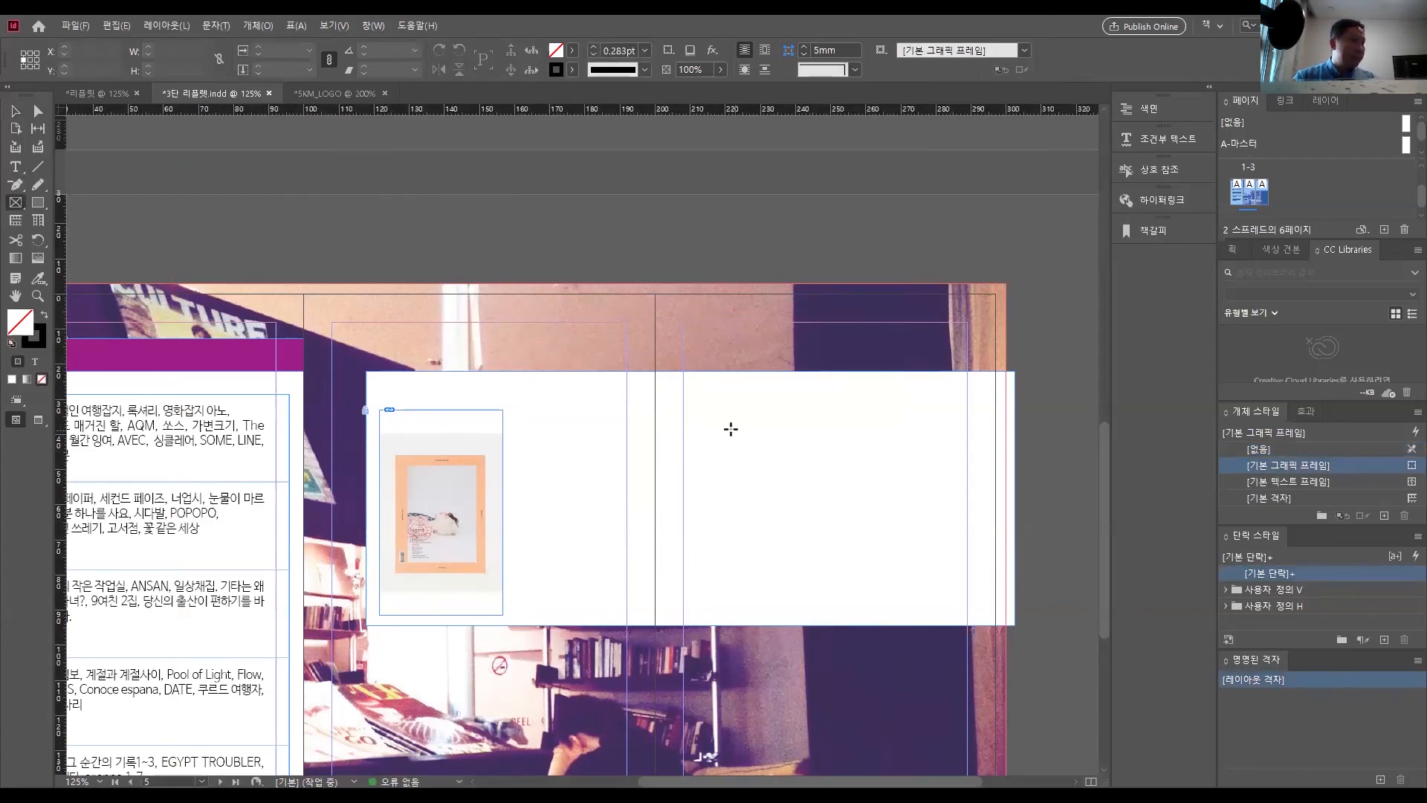
pyautogui.moveTo(705, 410); pyautogui.dragTo(819, 559)
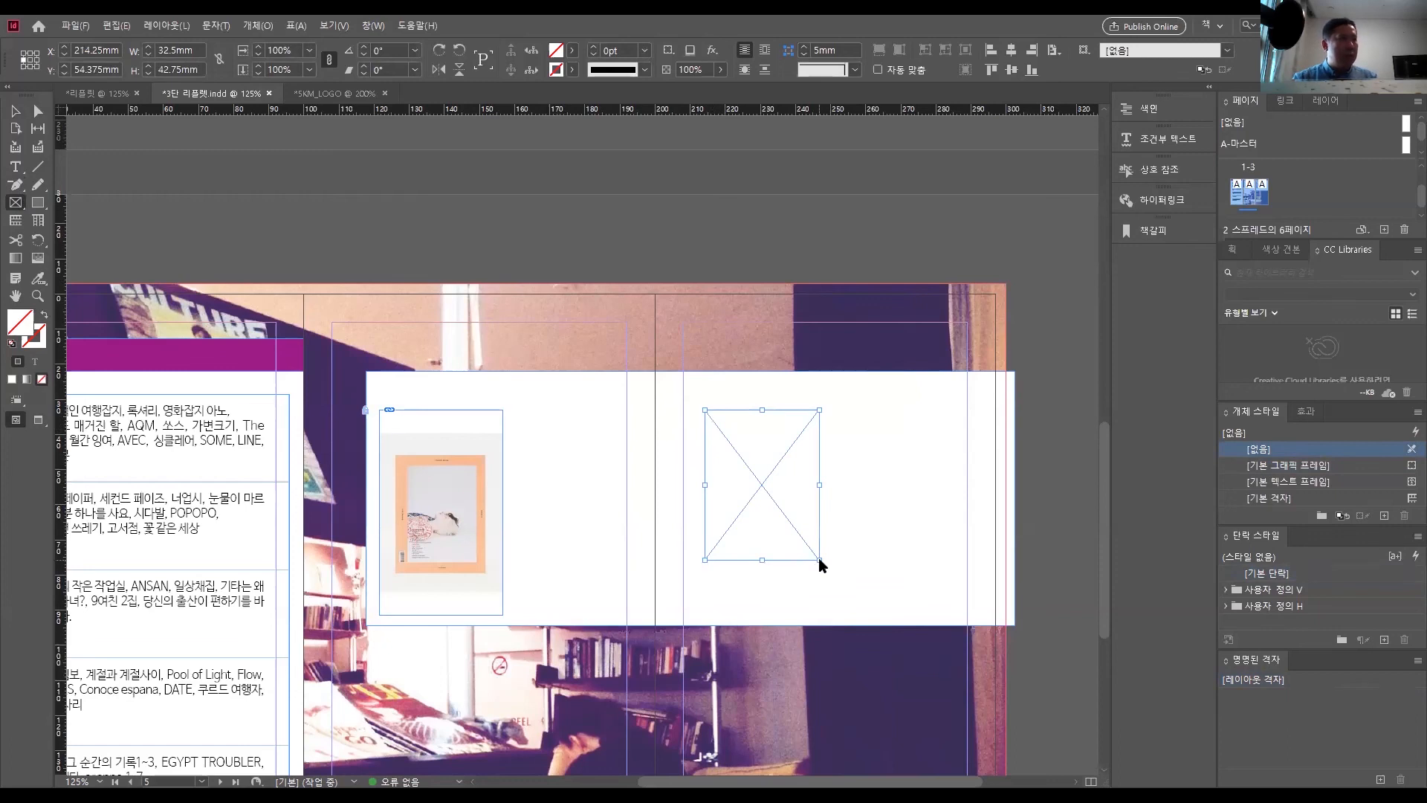
pyautogui.hotkey('ctrl', 'd')
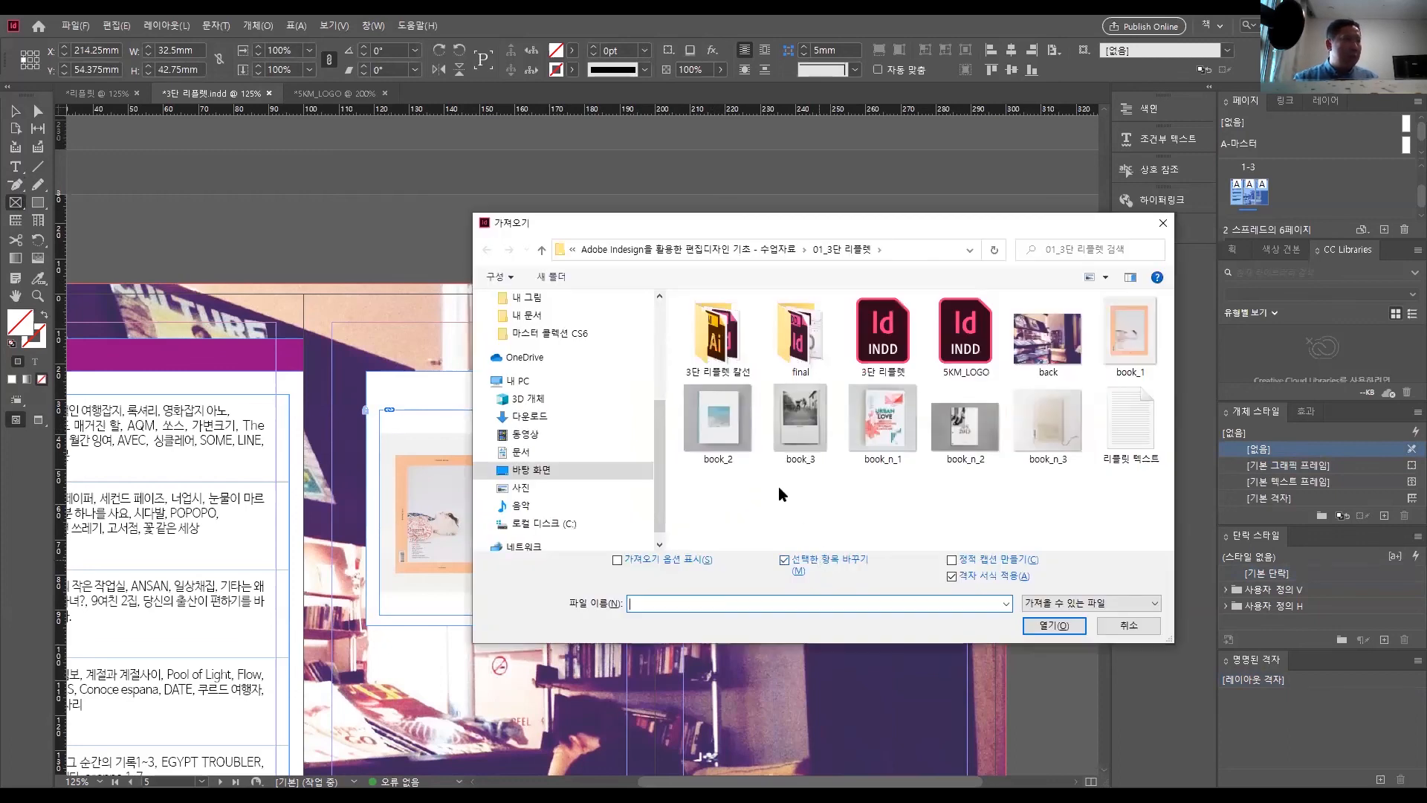
pyautogui.click(728, 441)
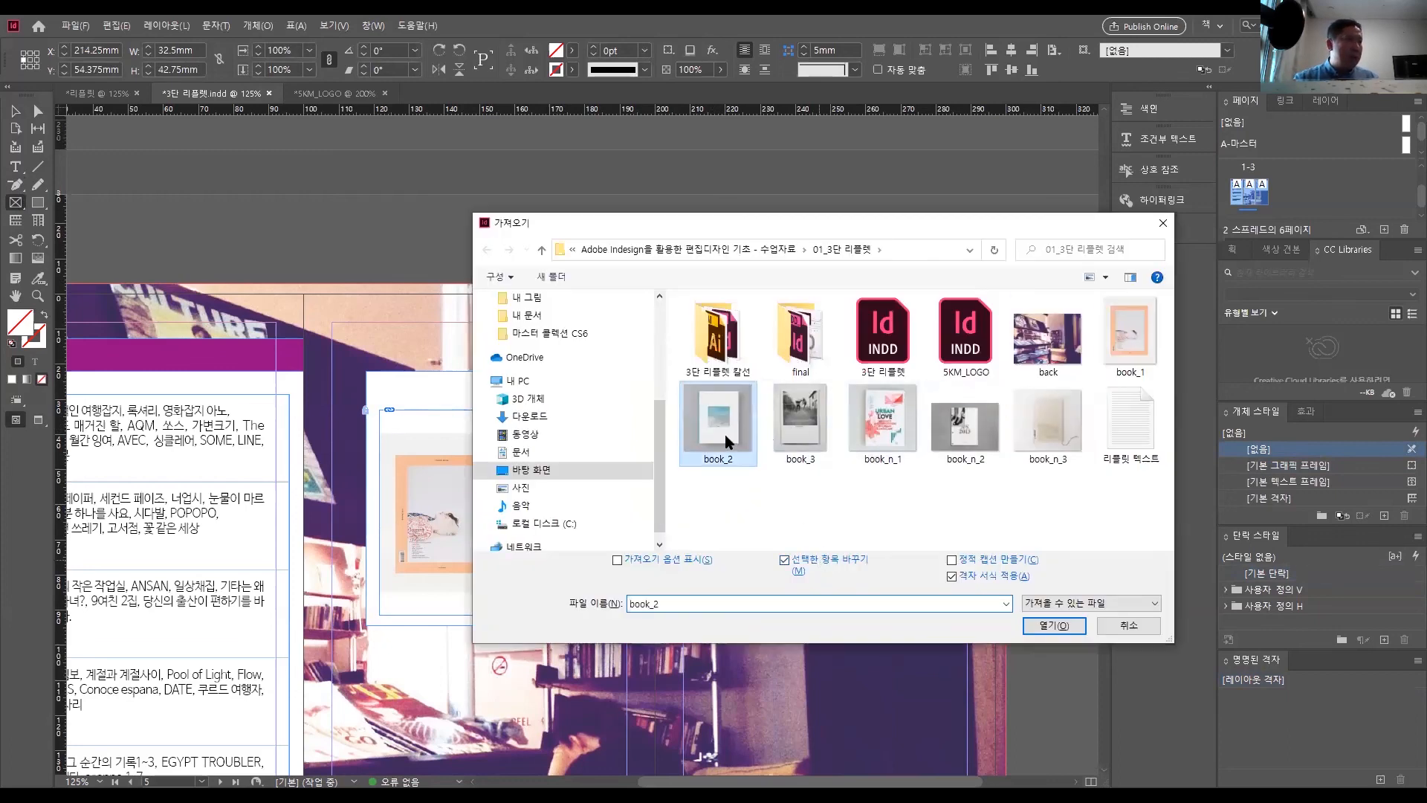
pyautogui.click(1076, 627)
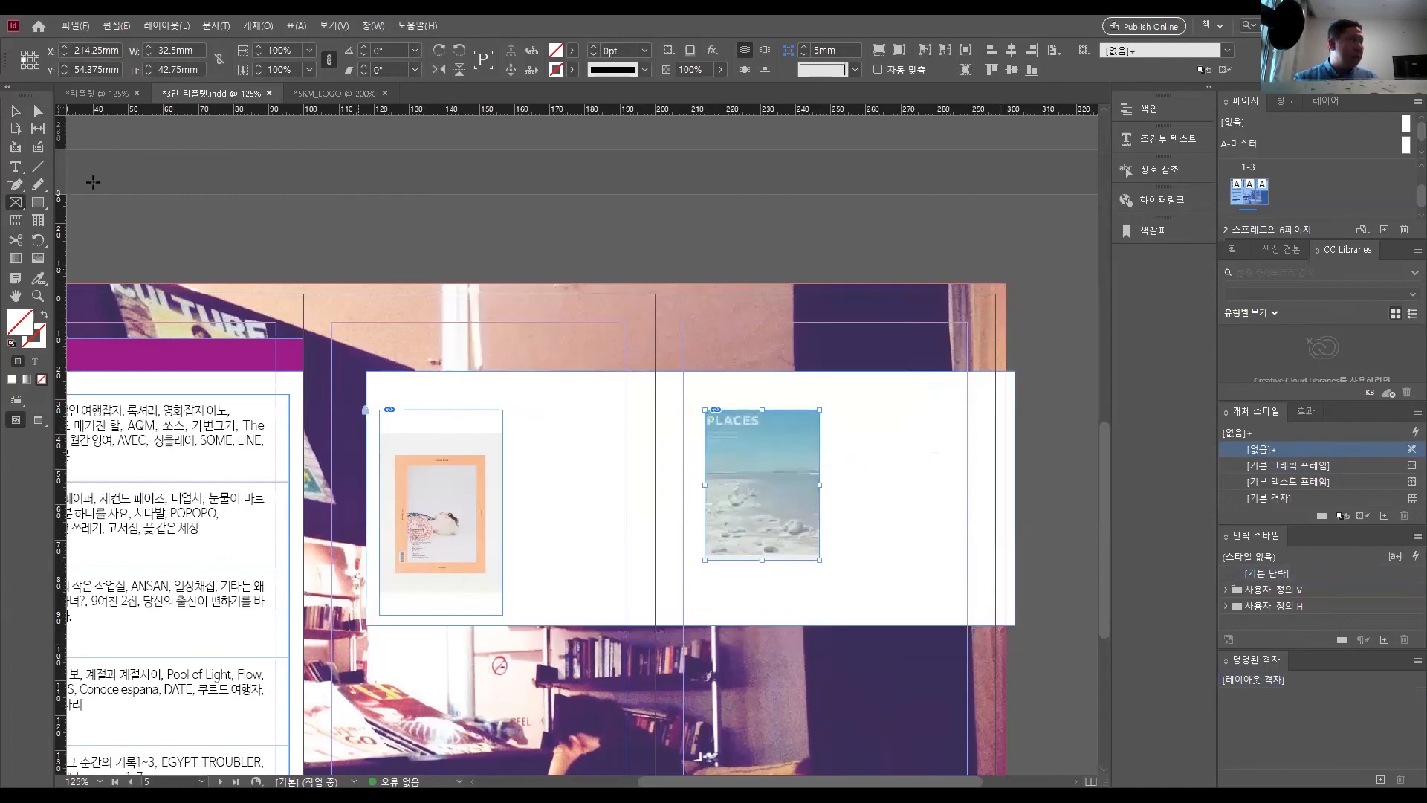
# - Select the book_2 image inside its frame and apply Fit Content Proportionally (비율에 맞게 내용 맞추기)
pyautogui.press('v')
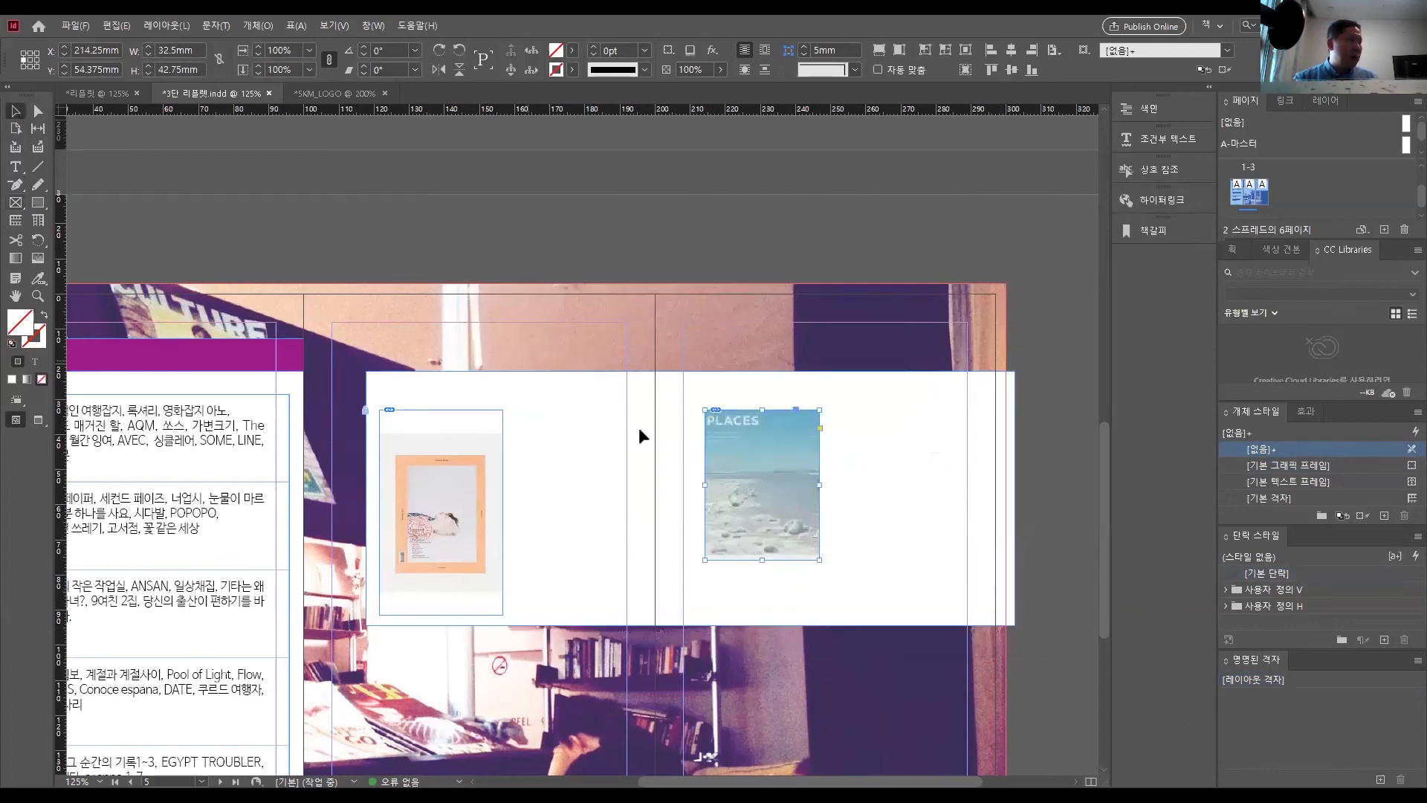
pyautogui.click(751, 486)
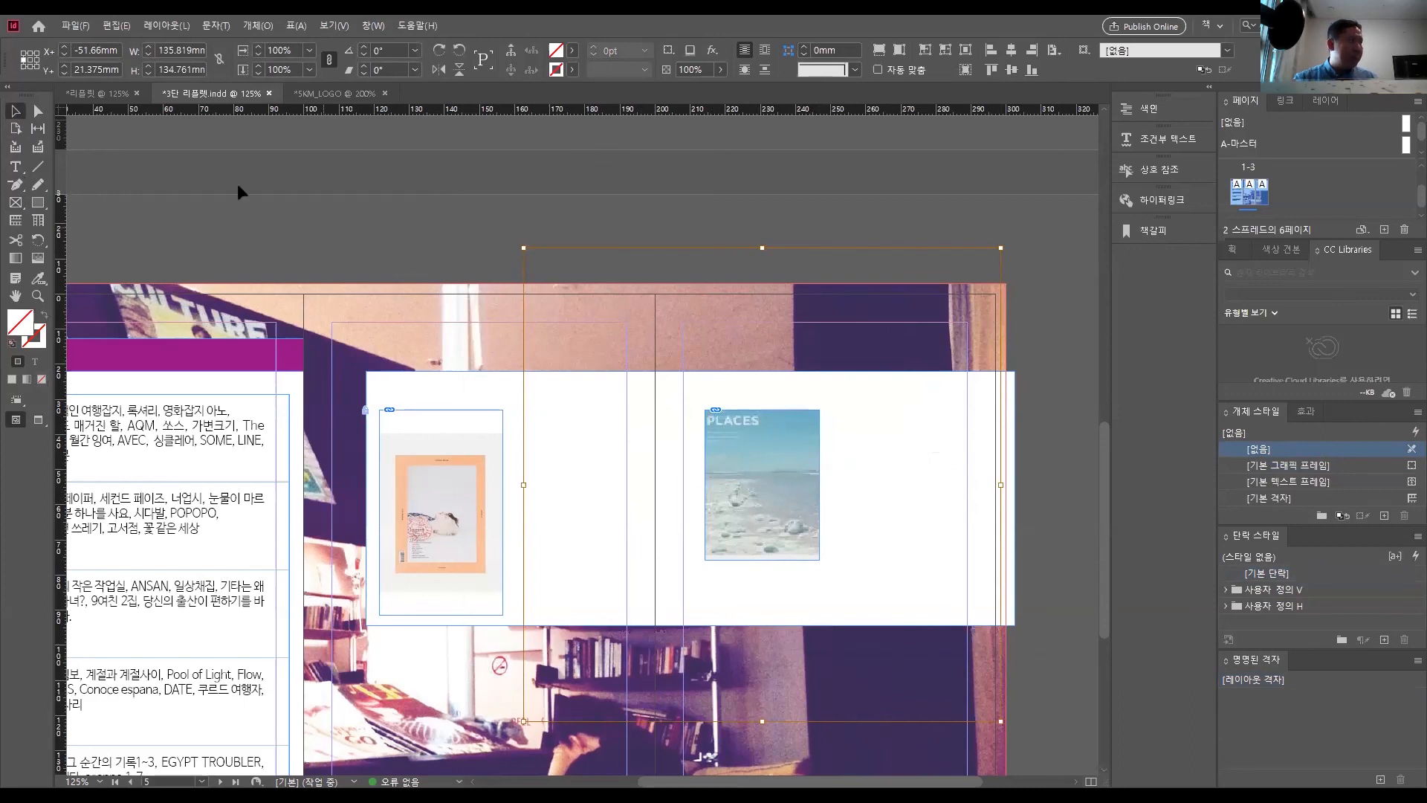
pyautogui.moveTo(11, 93); pyautogui.dragTo(940, 396)
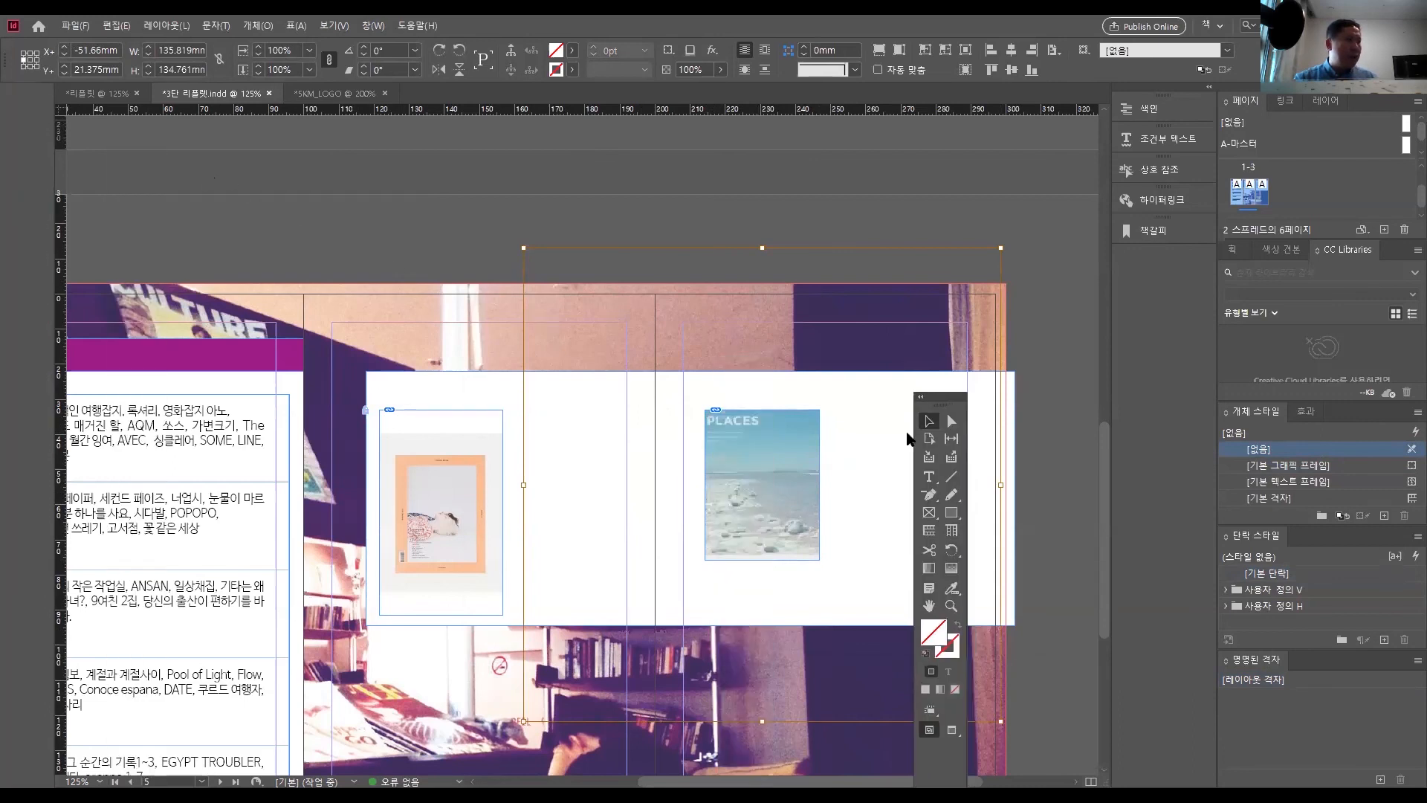
pyautogui.rightClick(726, 480)
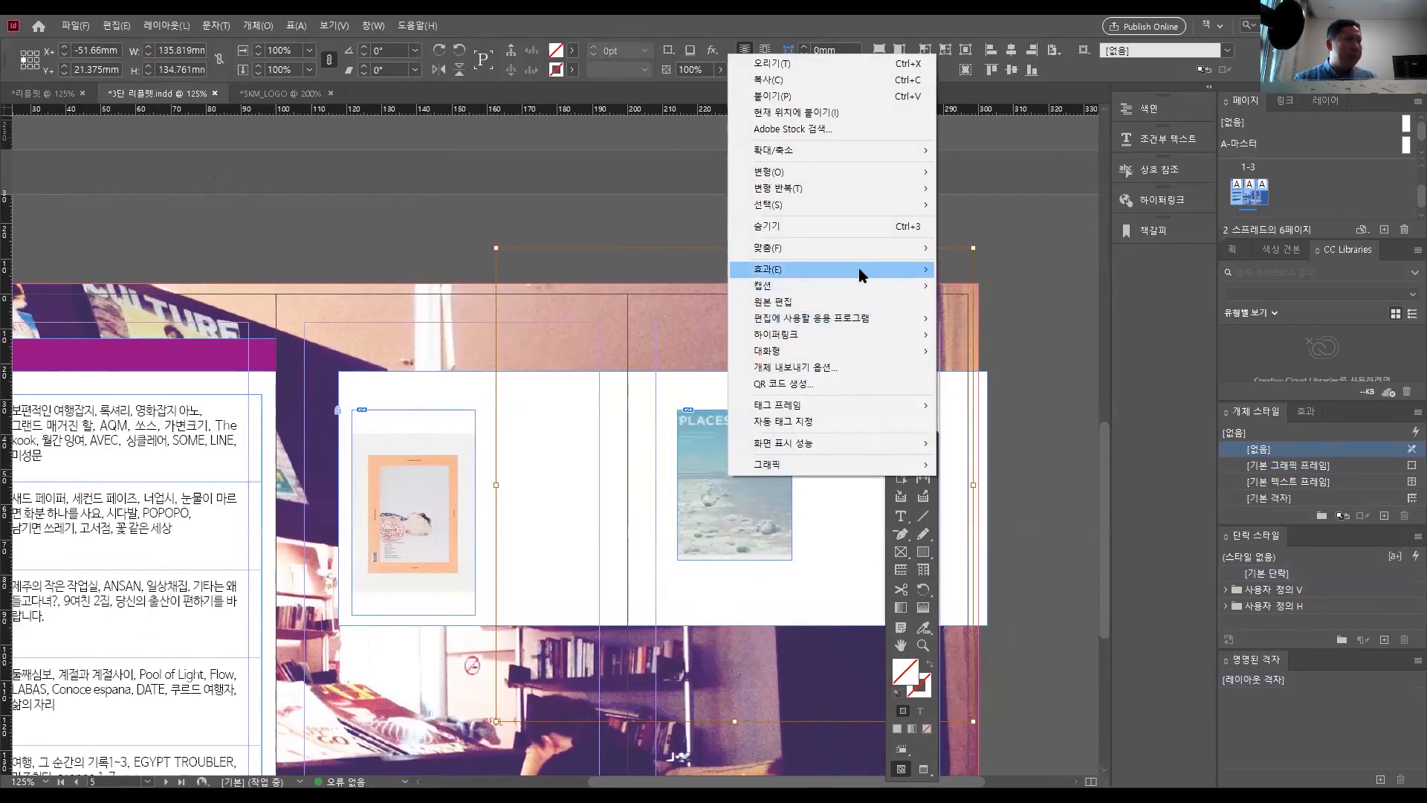
pyautogui.moveTo(863, 275)
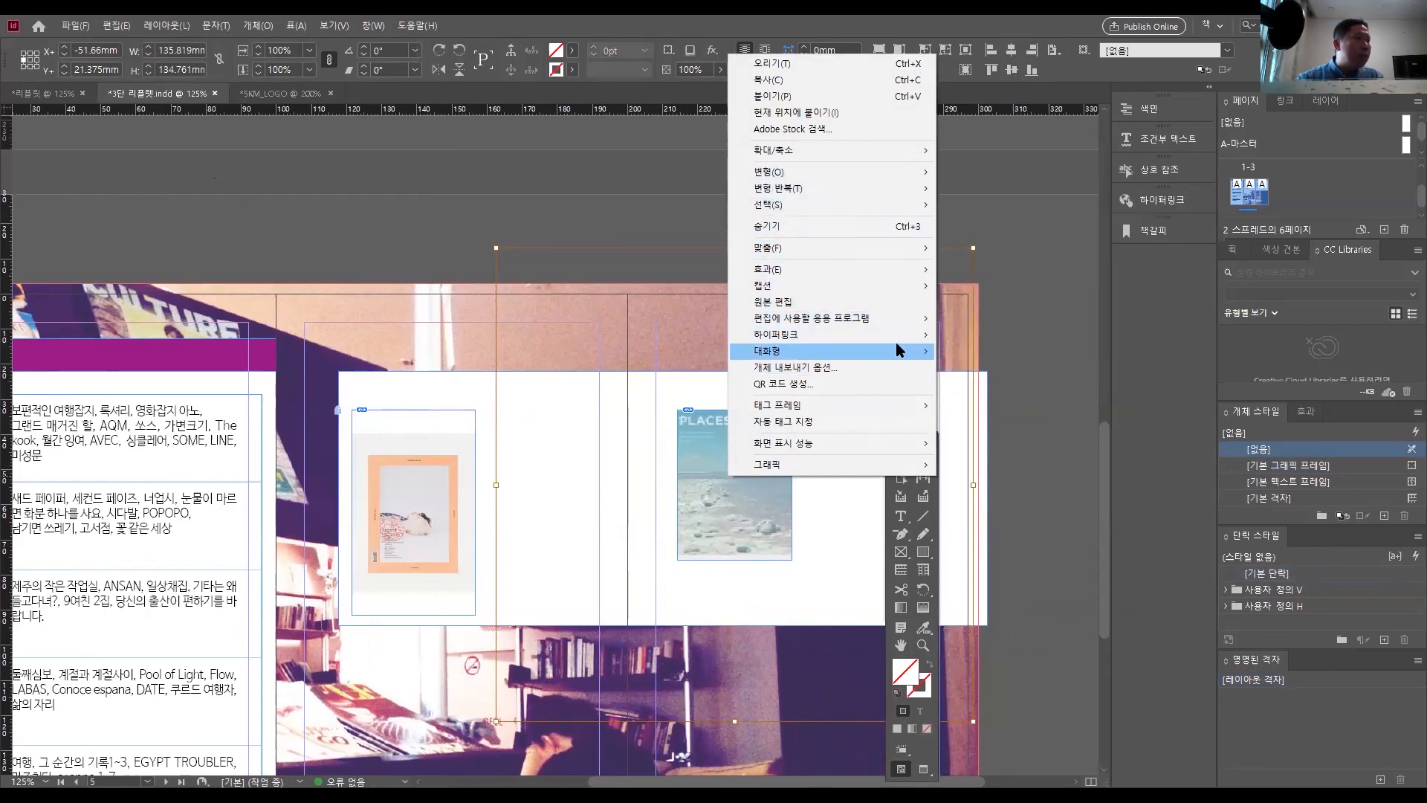
pyautogui.click(810, 434)
pyautogui.rightClick(733, 486)
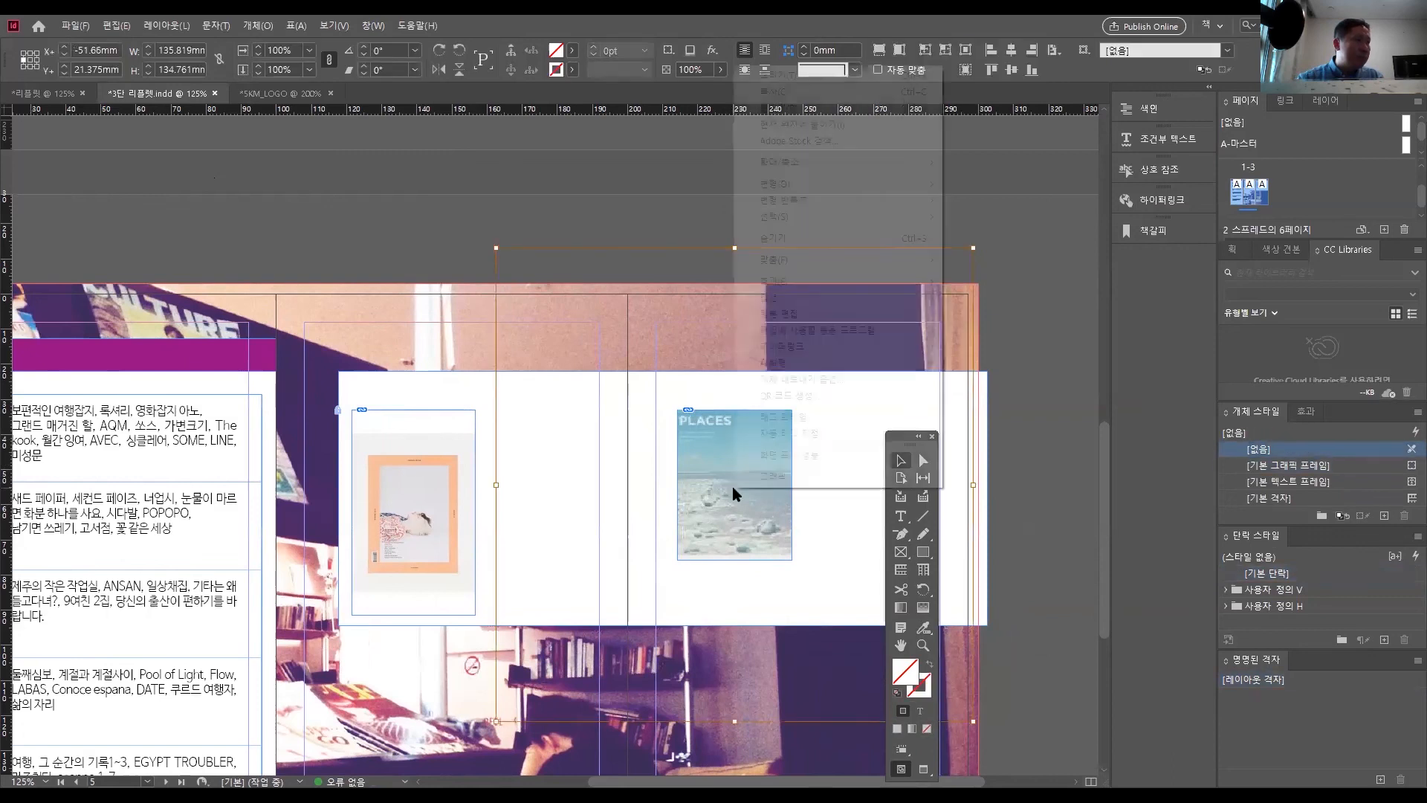
pyautogui.moveTo(934, 259)
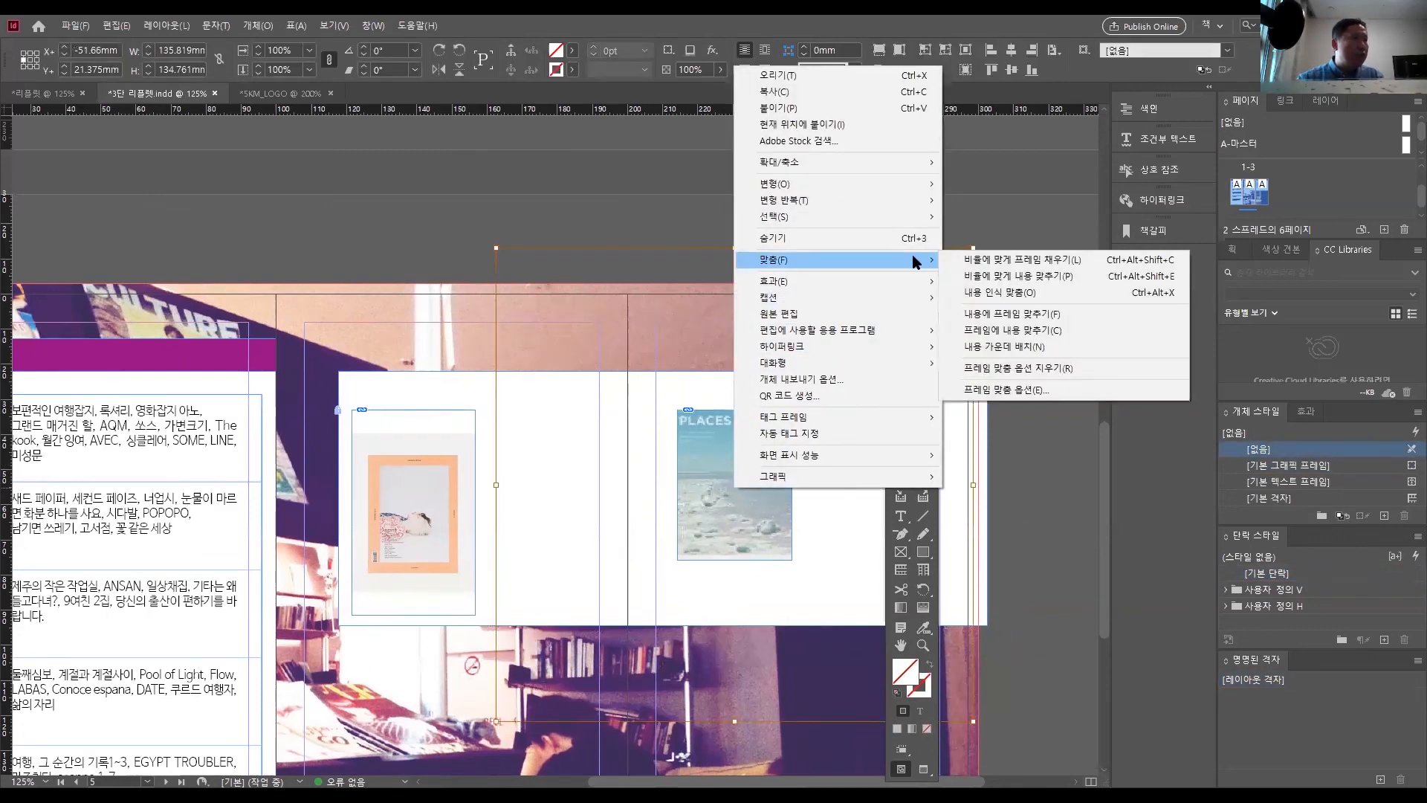
pyautogui.click(1002, 277)
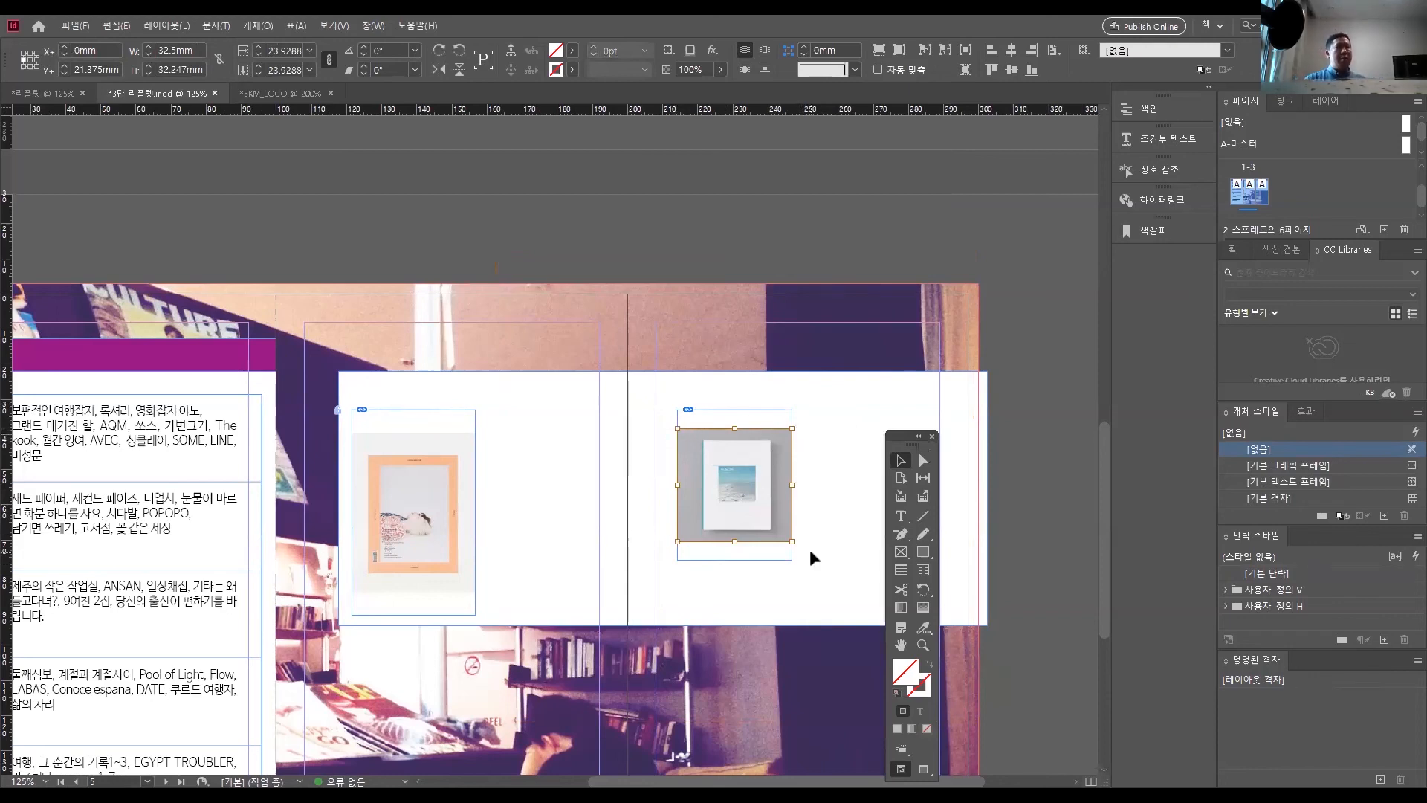
# - Fit the book_2 image with Fill Frame Proportionally (비율에 맞게 프레임 채우기) and deselect it
pyautogui.rightClick(766, 479)
pyautogui.moveTo(897, 283)
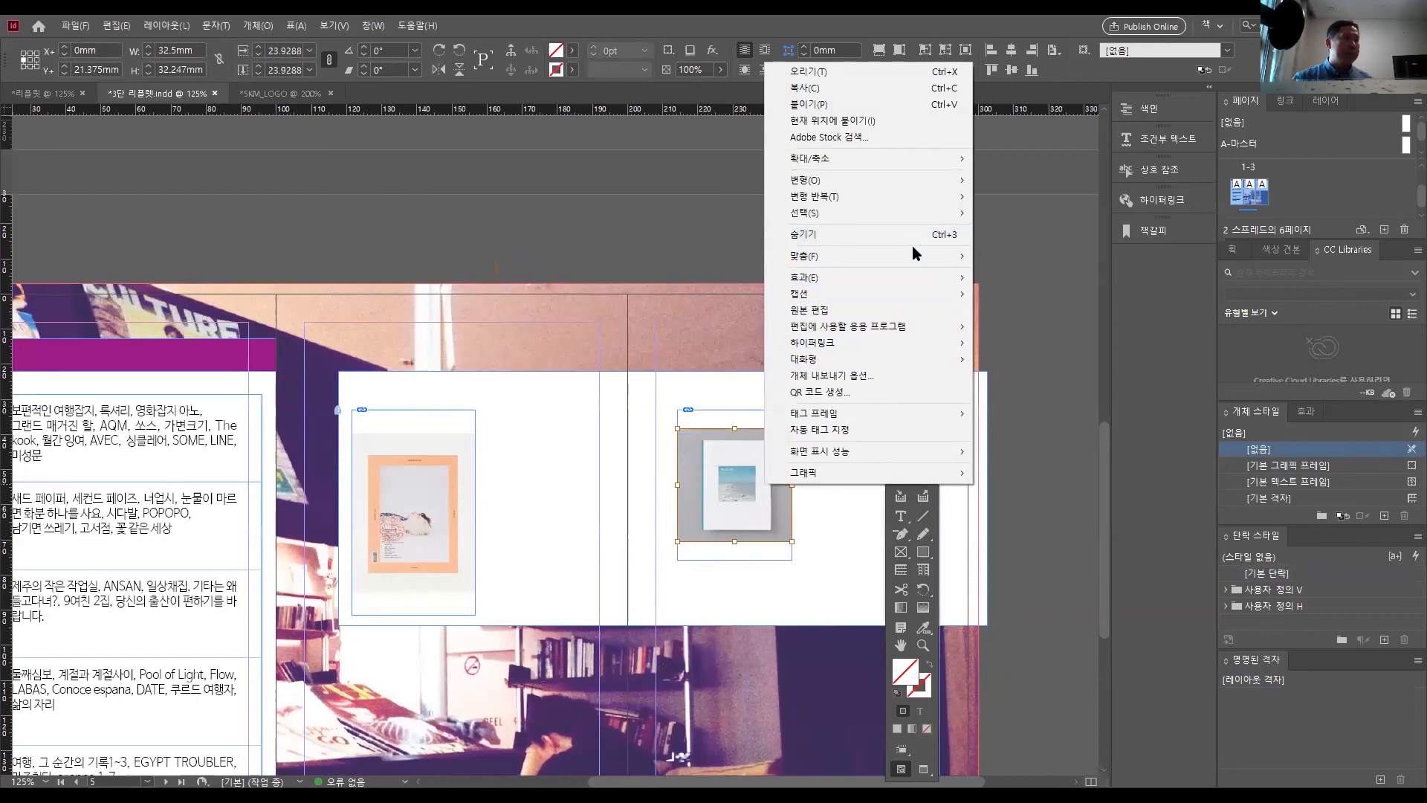
pyautogui.moveTo(918, 256)
pyautogui.click(1012, 257)
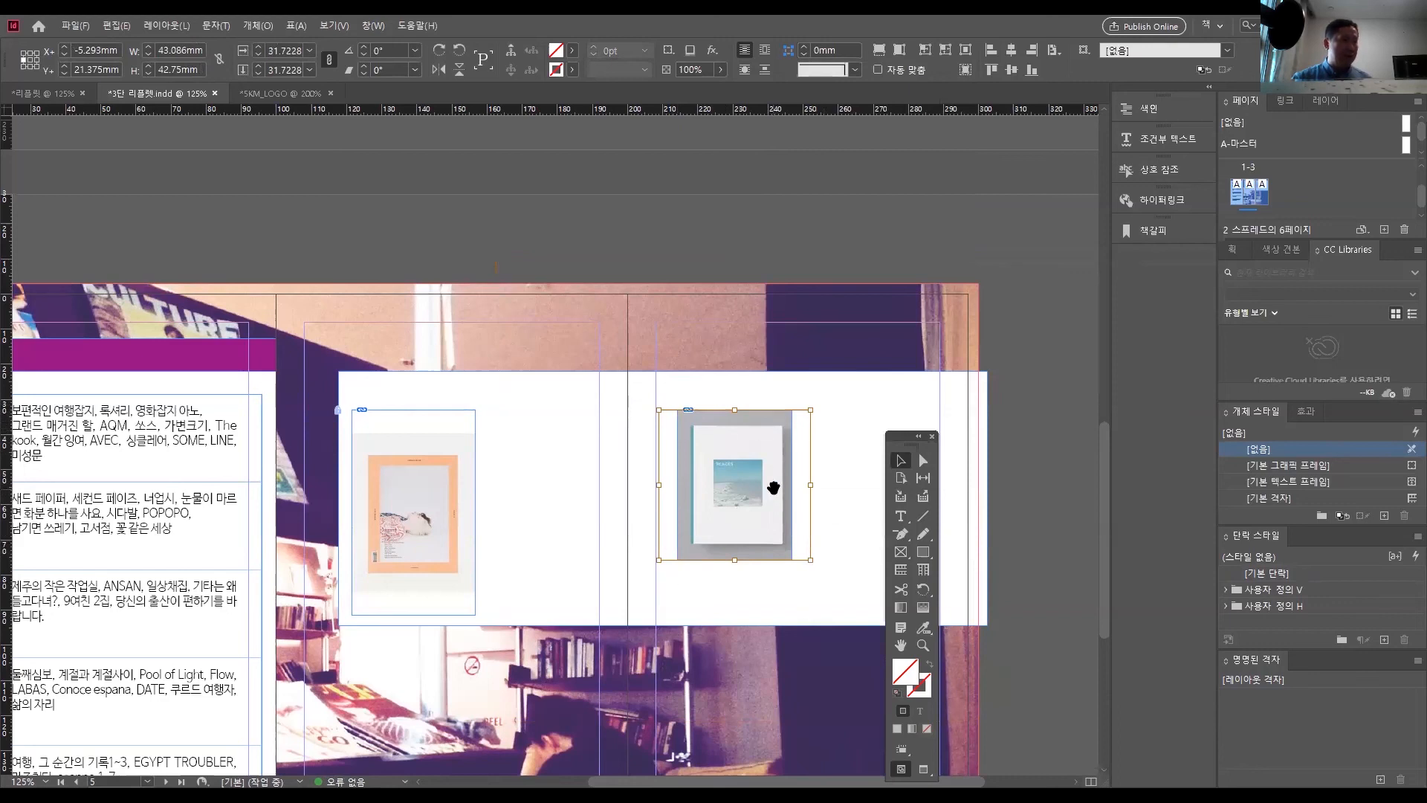
pyautogui.click(857, 561)
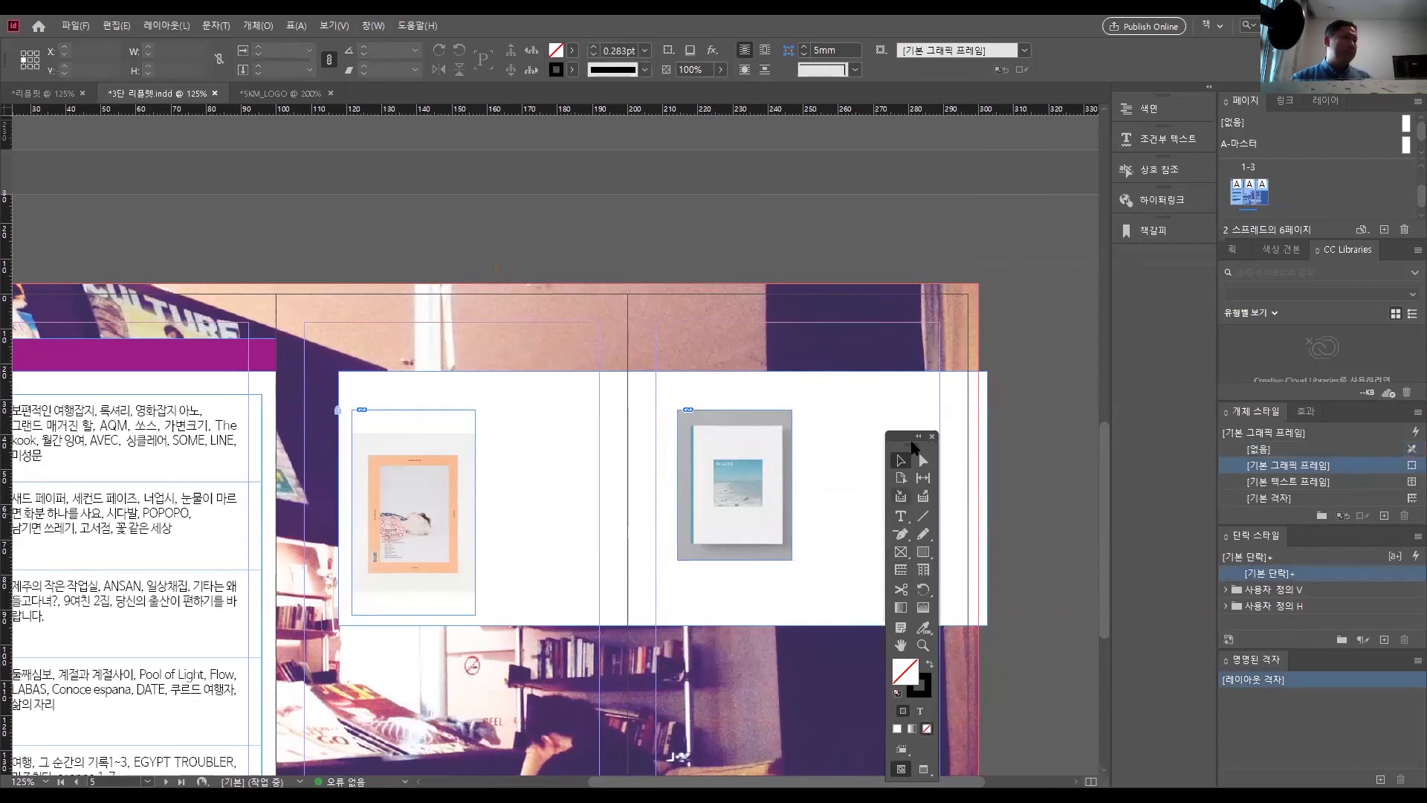
# - Move the floating toolbox clear of the right-hand panel and duplicate the book_2 frame horizontally to its right, at about X 252.5 mm
pyautogui.moveTo(900, 441); pyautogui.dragTo(490, 553)
pyautogui.click(769, 493)
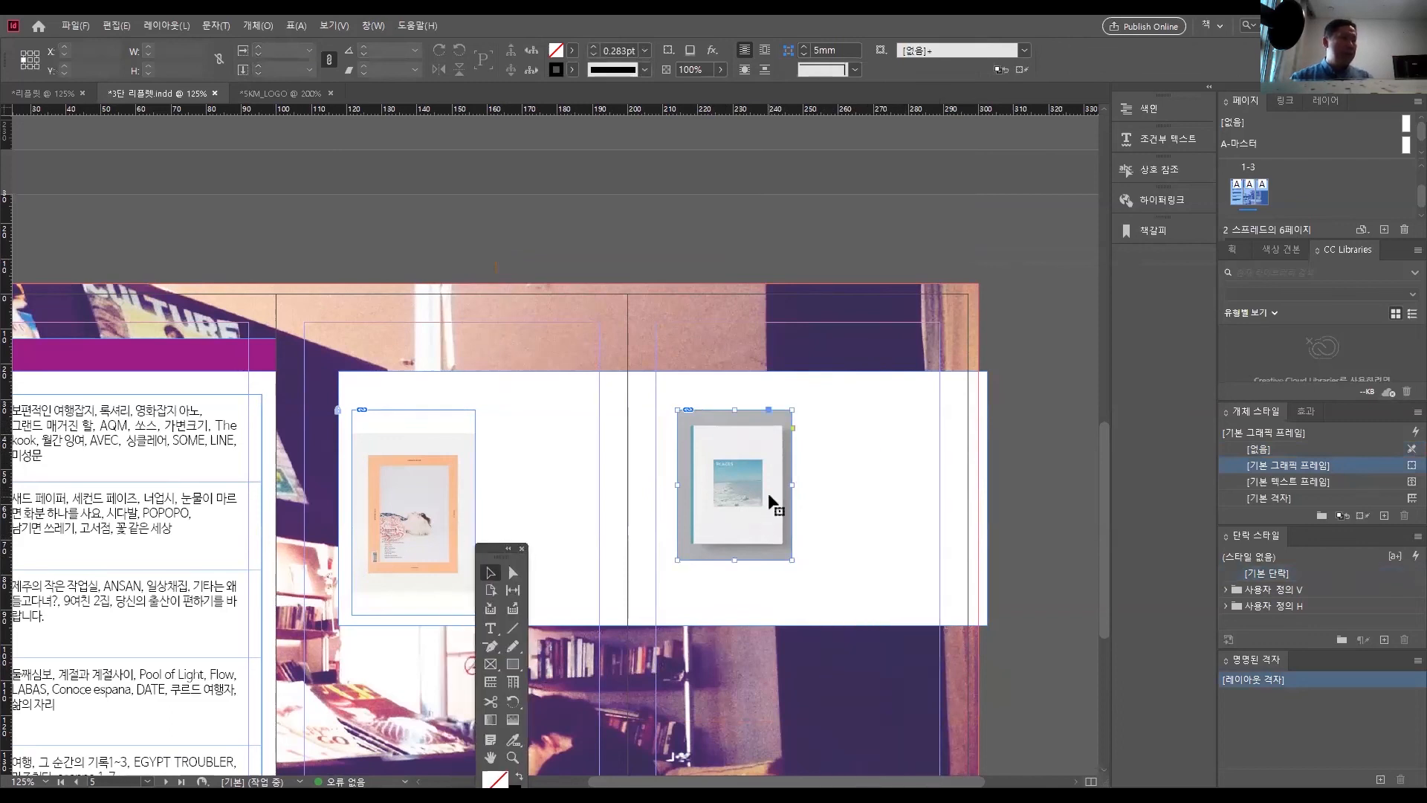
pyautogui.moveTo(773, 518); pyautogui.dragTo(911, 516)
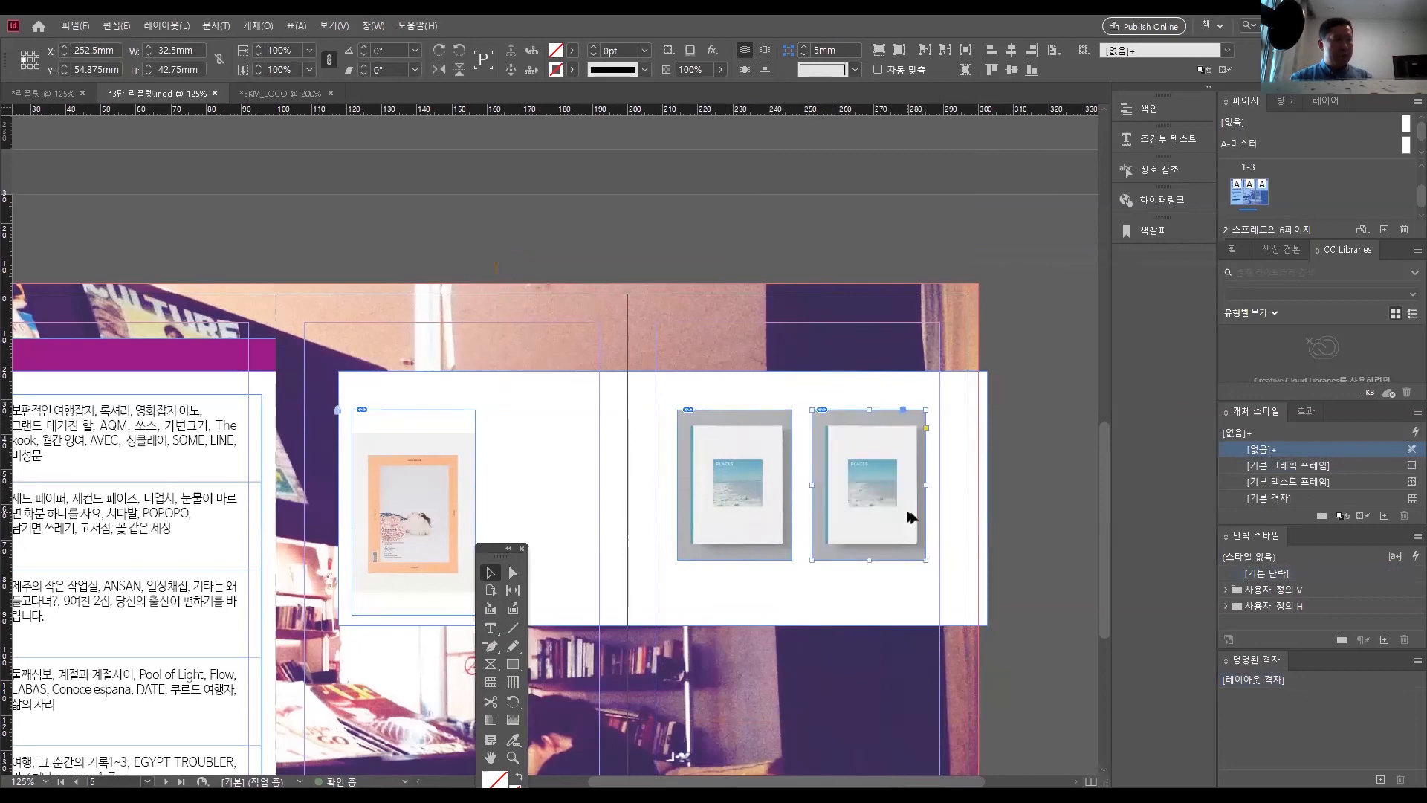
# - Delete the image inside the duplicated frame and place the book_3 image in the empty frame
pyautogui.click(867, 492)
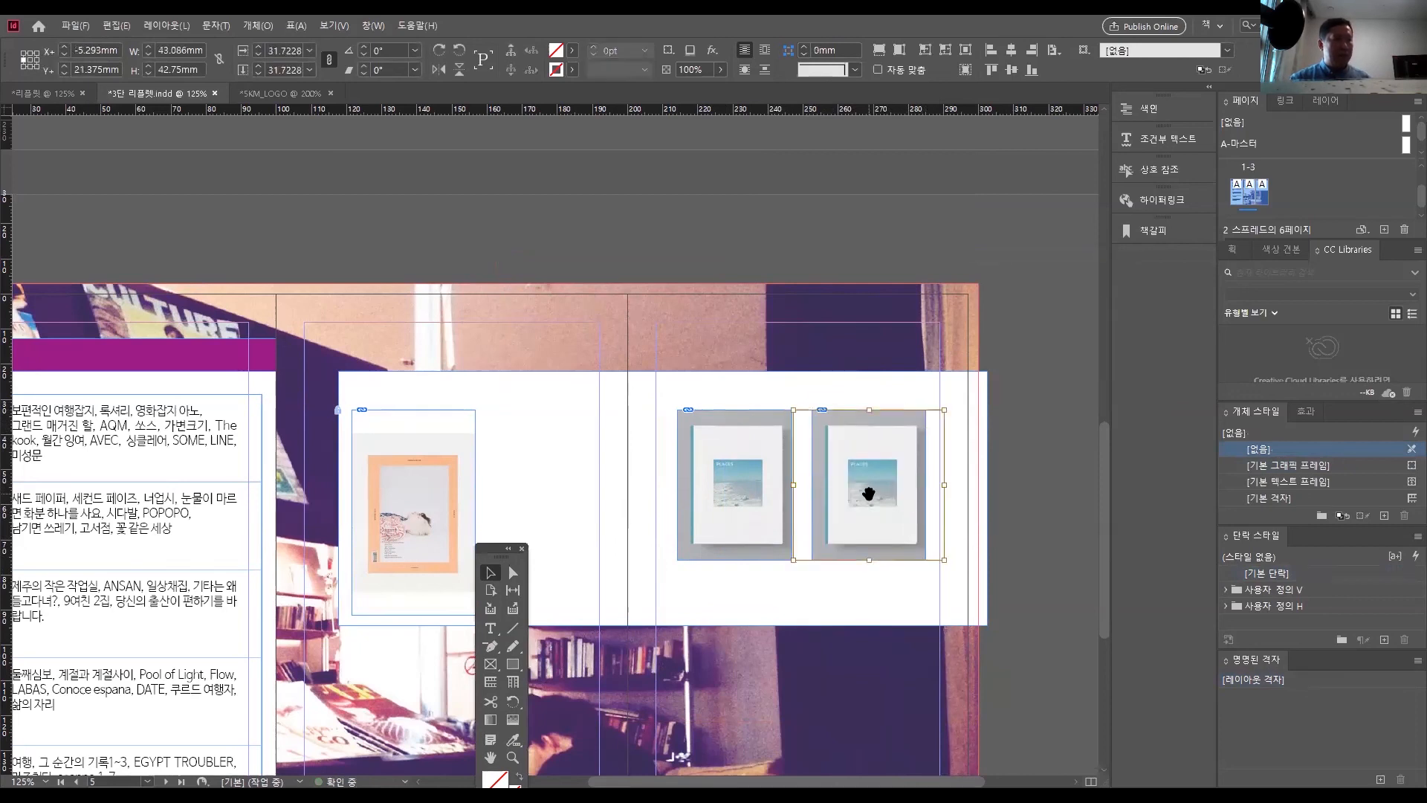
pyautogui.press('Delete')
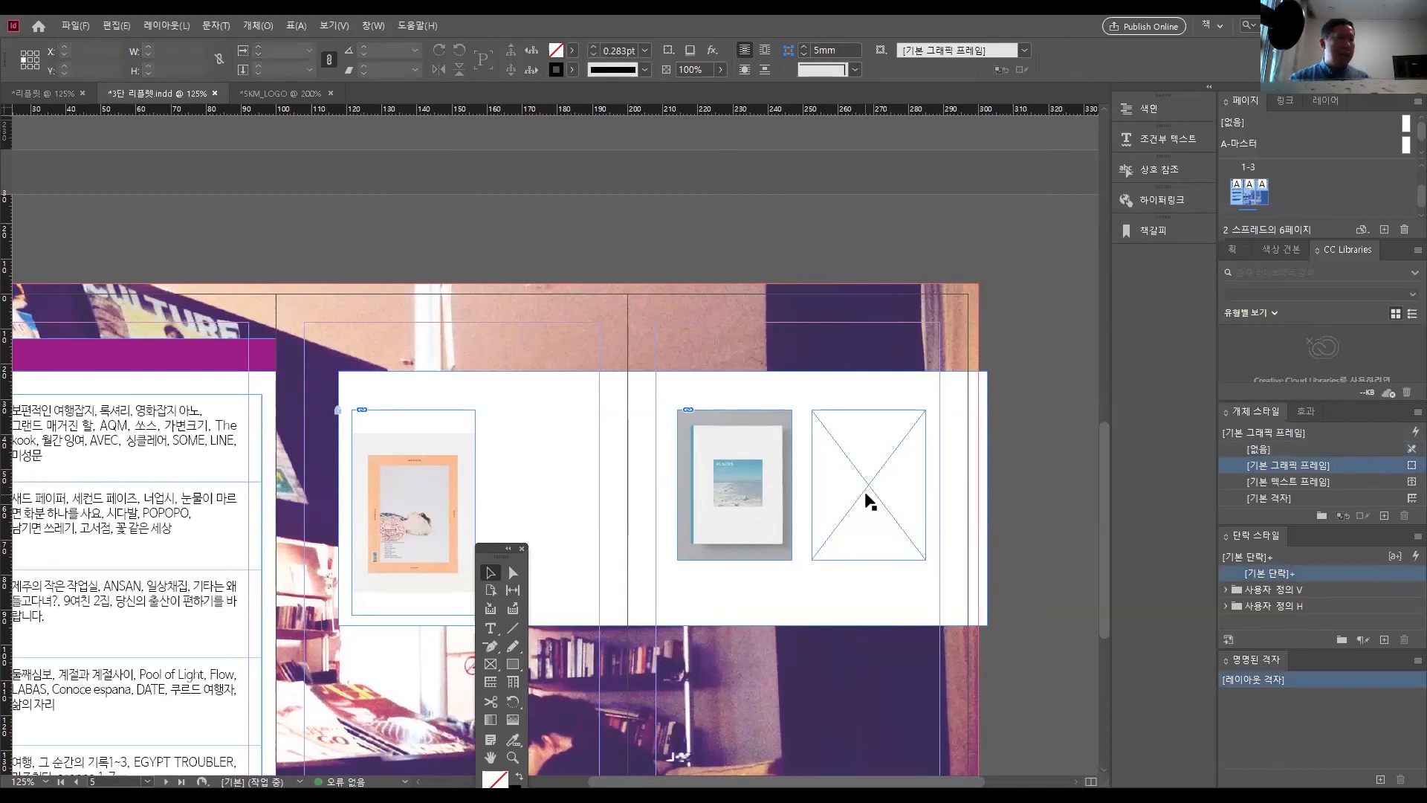
pyautogui.click(864, 493)
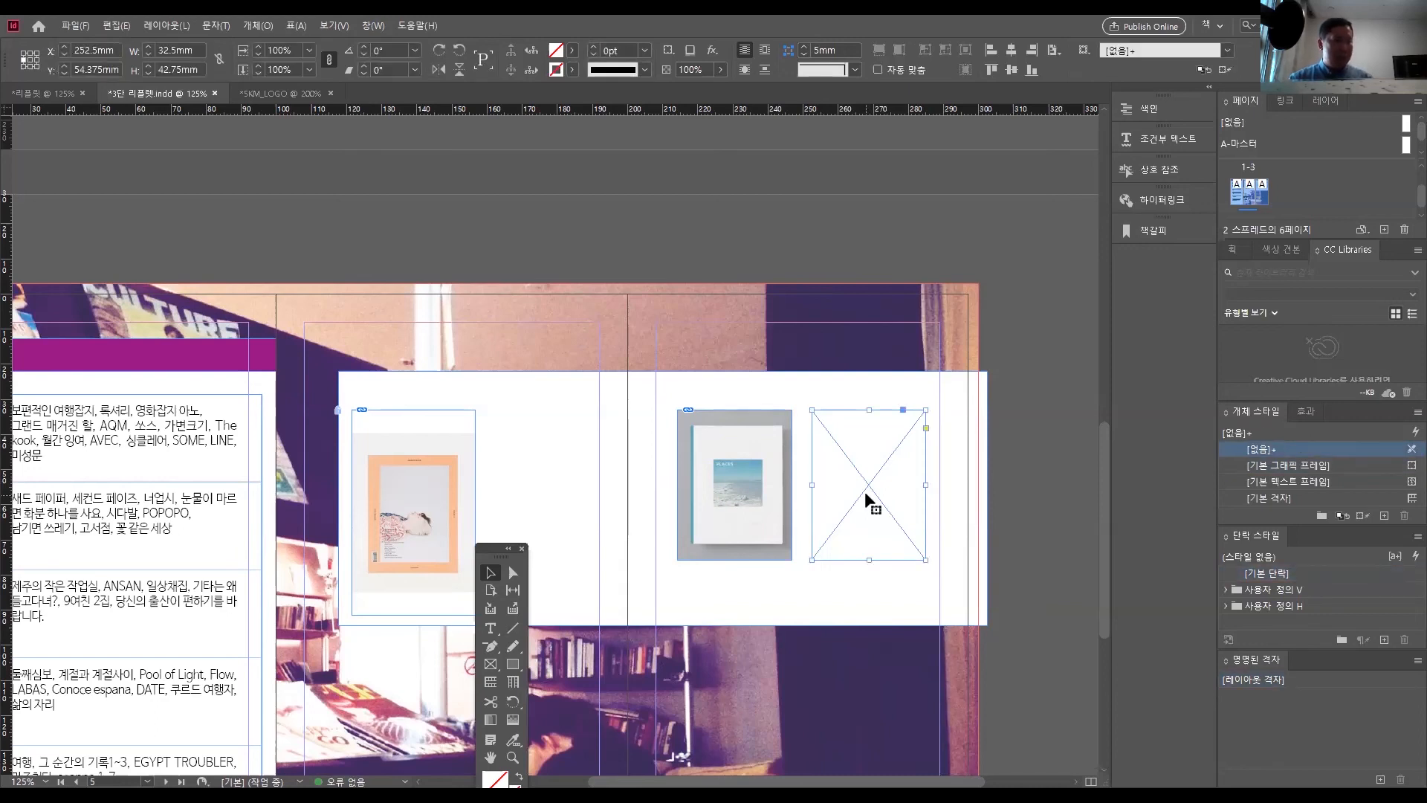
pyautogui.hotkey('ctrl', 'd')
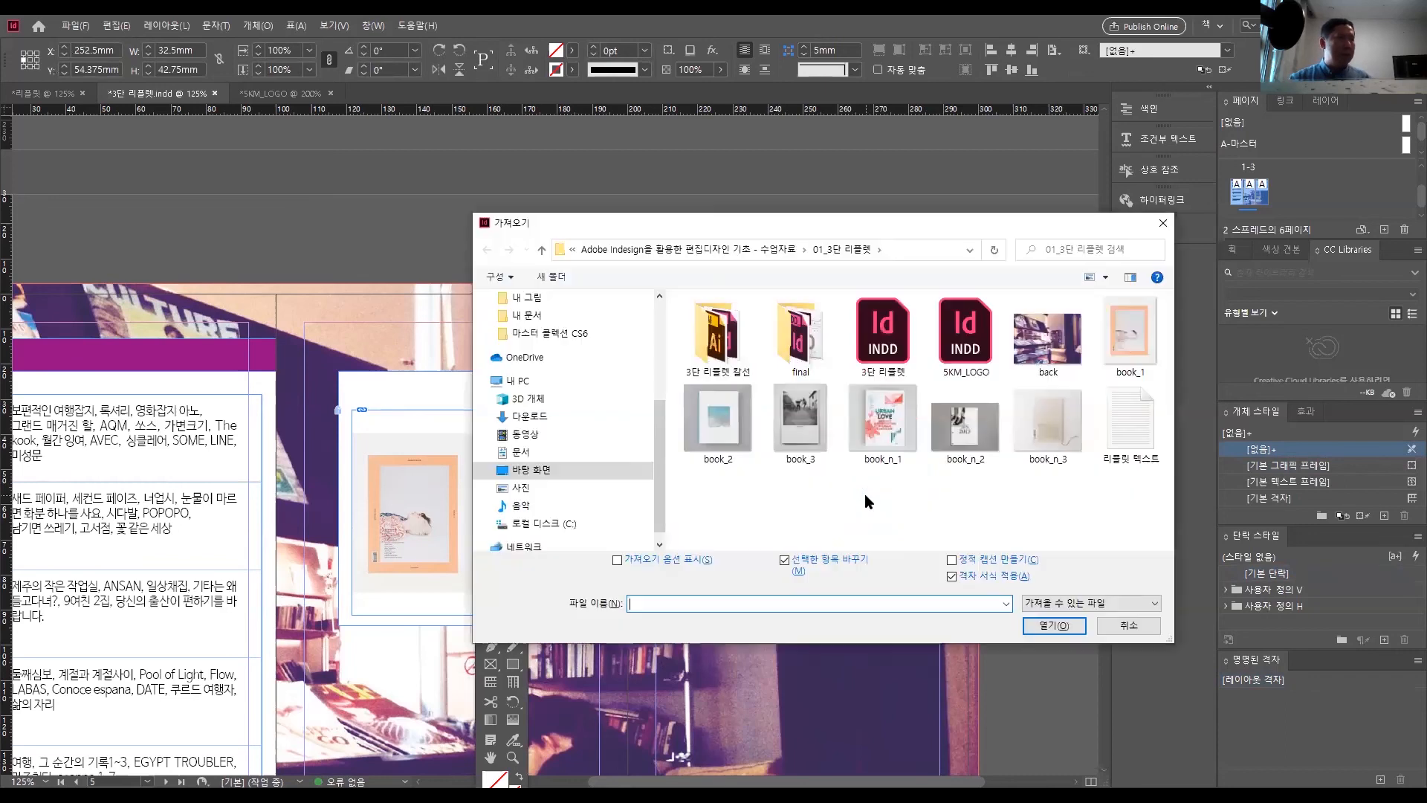
pyautogui.click(800, 422)
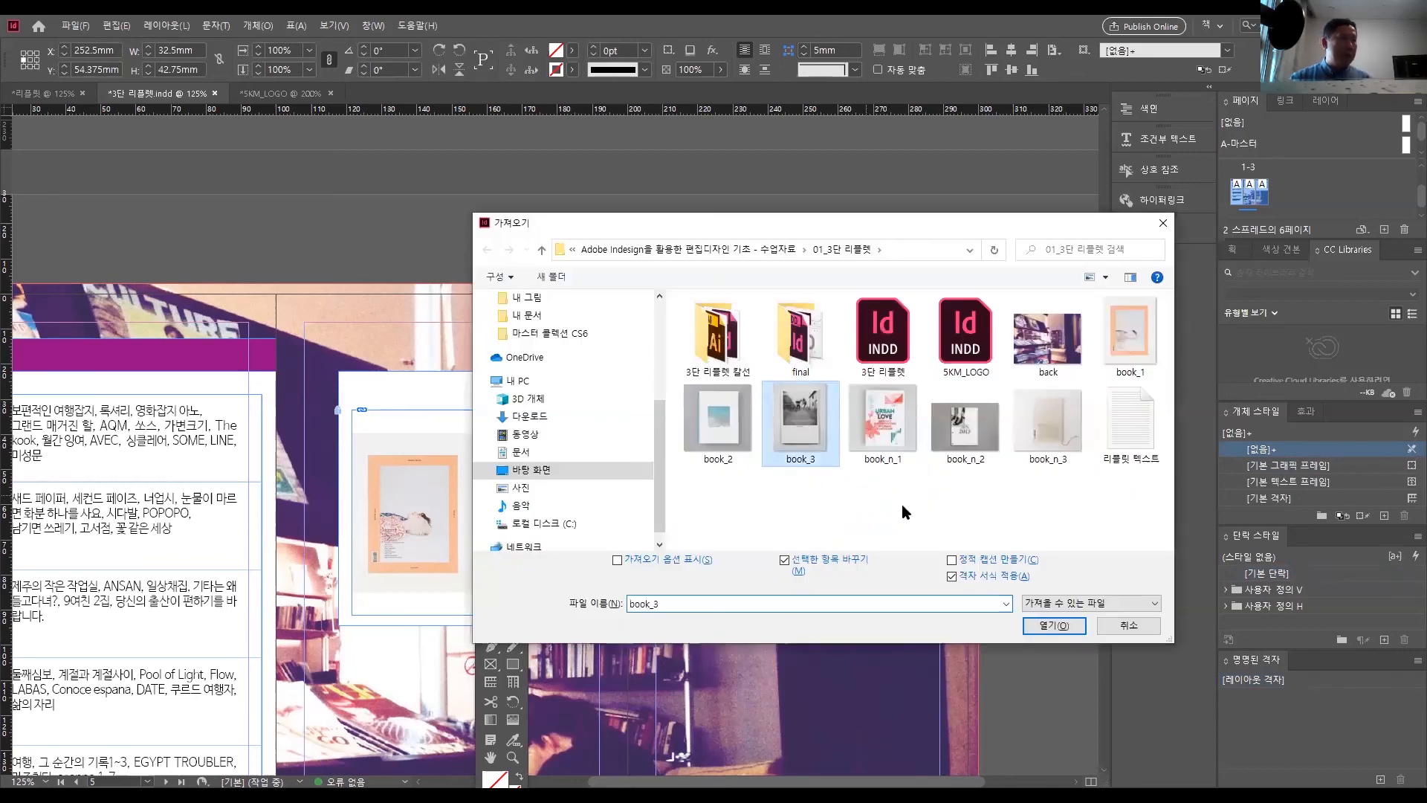
pyautogui.click(1030, 628)
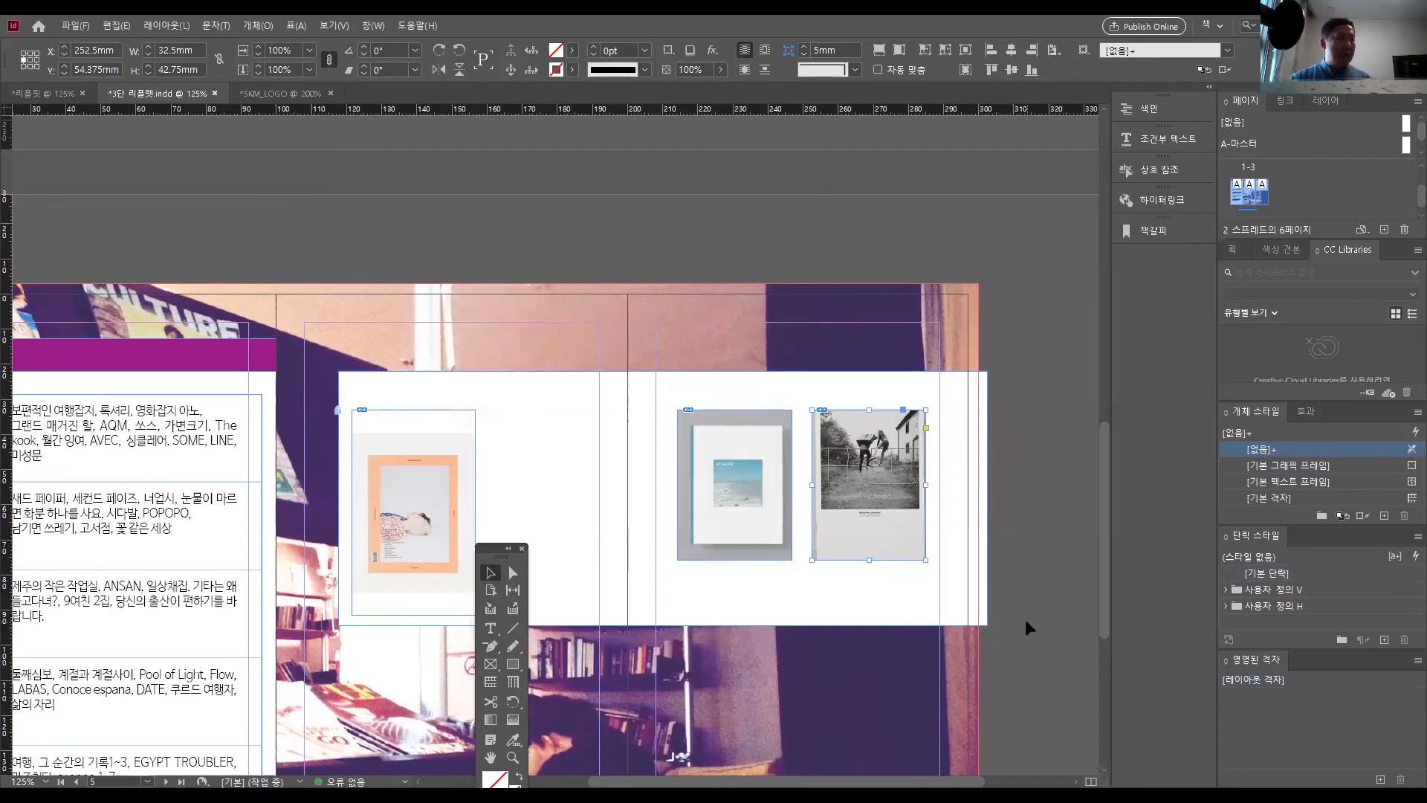
pyautogui.click(760, 524)
pyautogui.rightClick(761, 524)
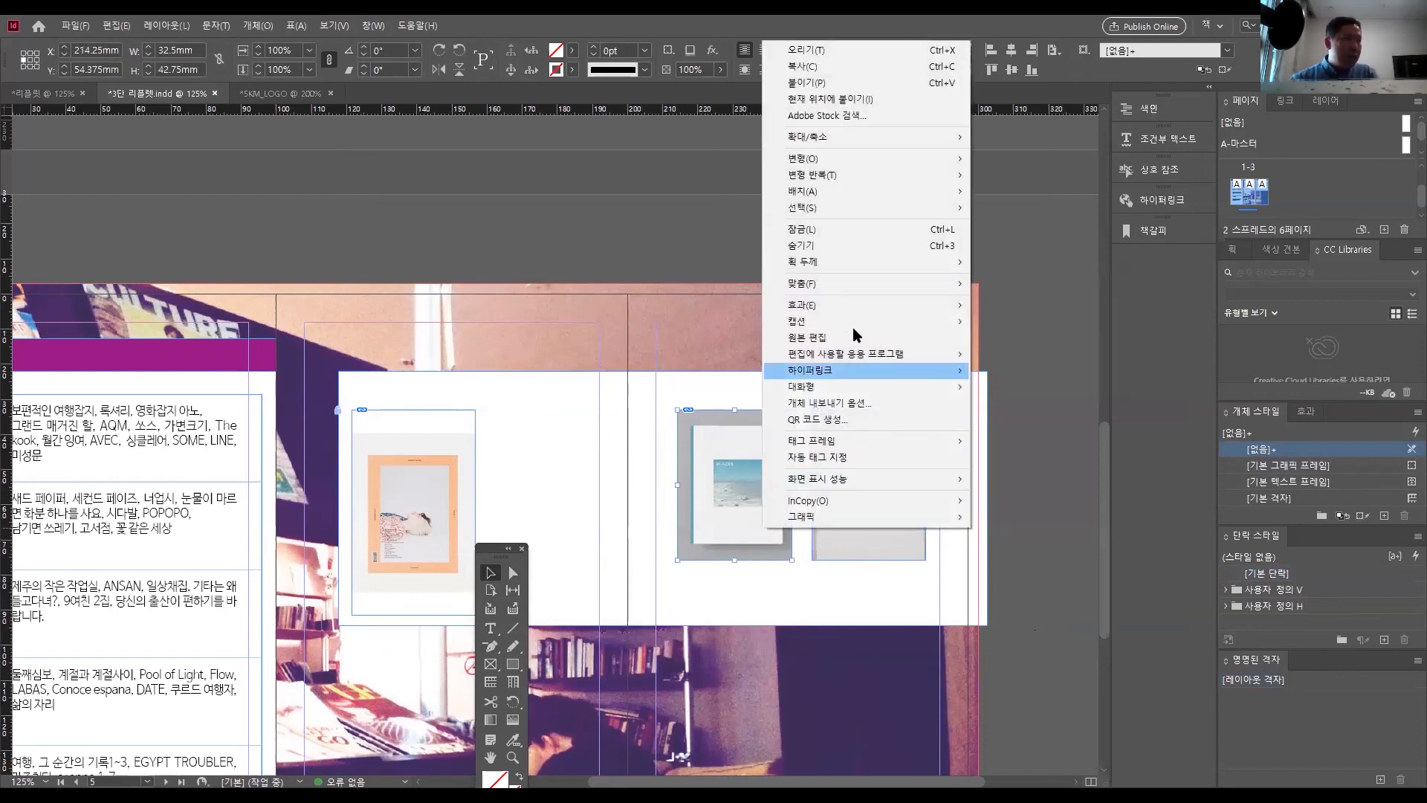
pyautogui.moveTo(929, 284)
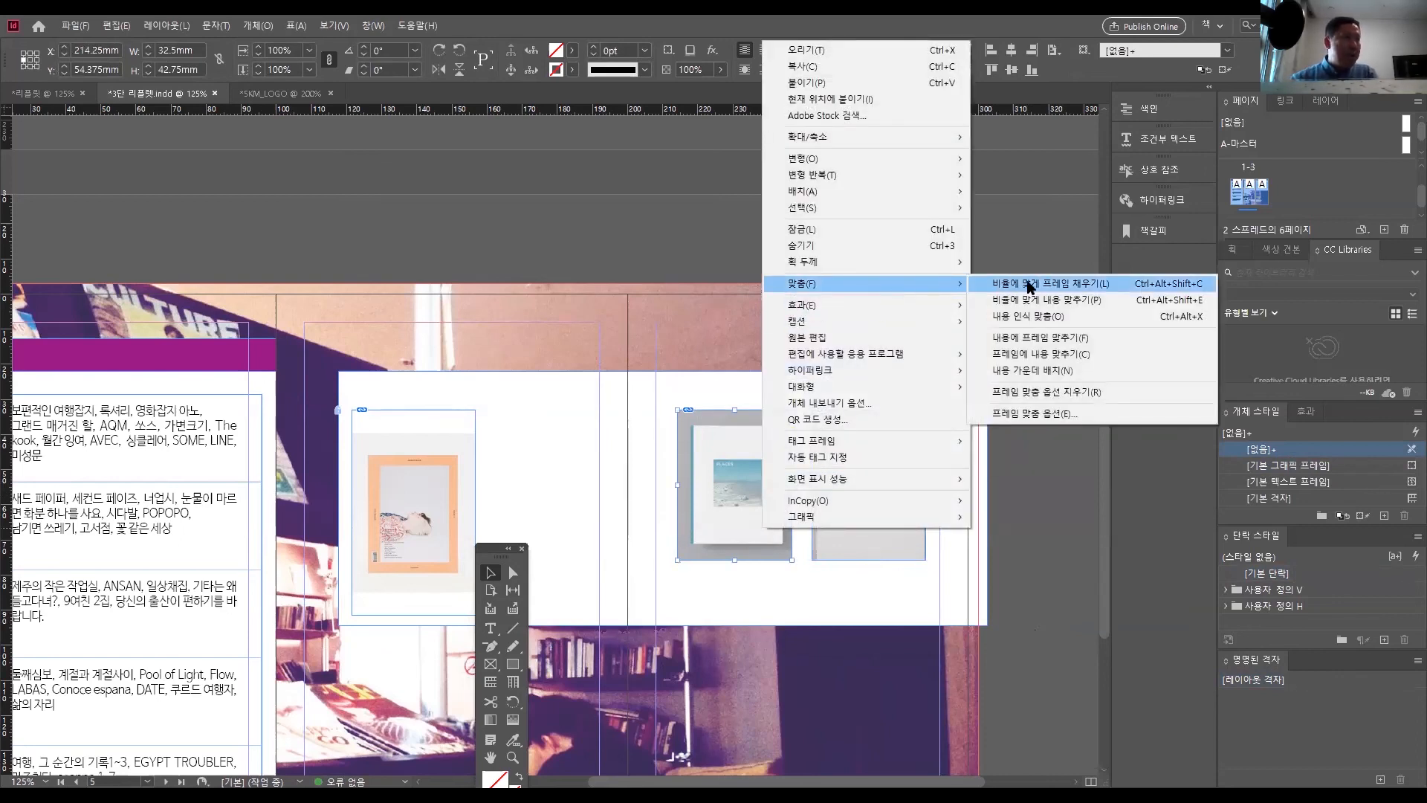
pyautogui.click(1028, 240)
pyautogui.click(900, 529)
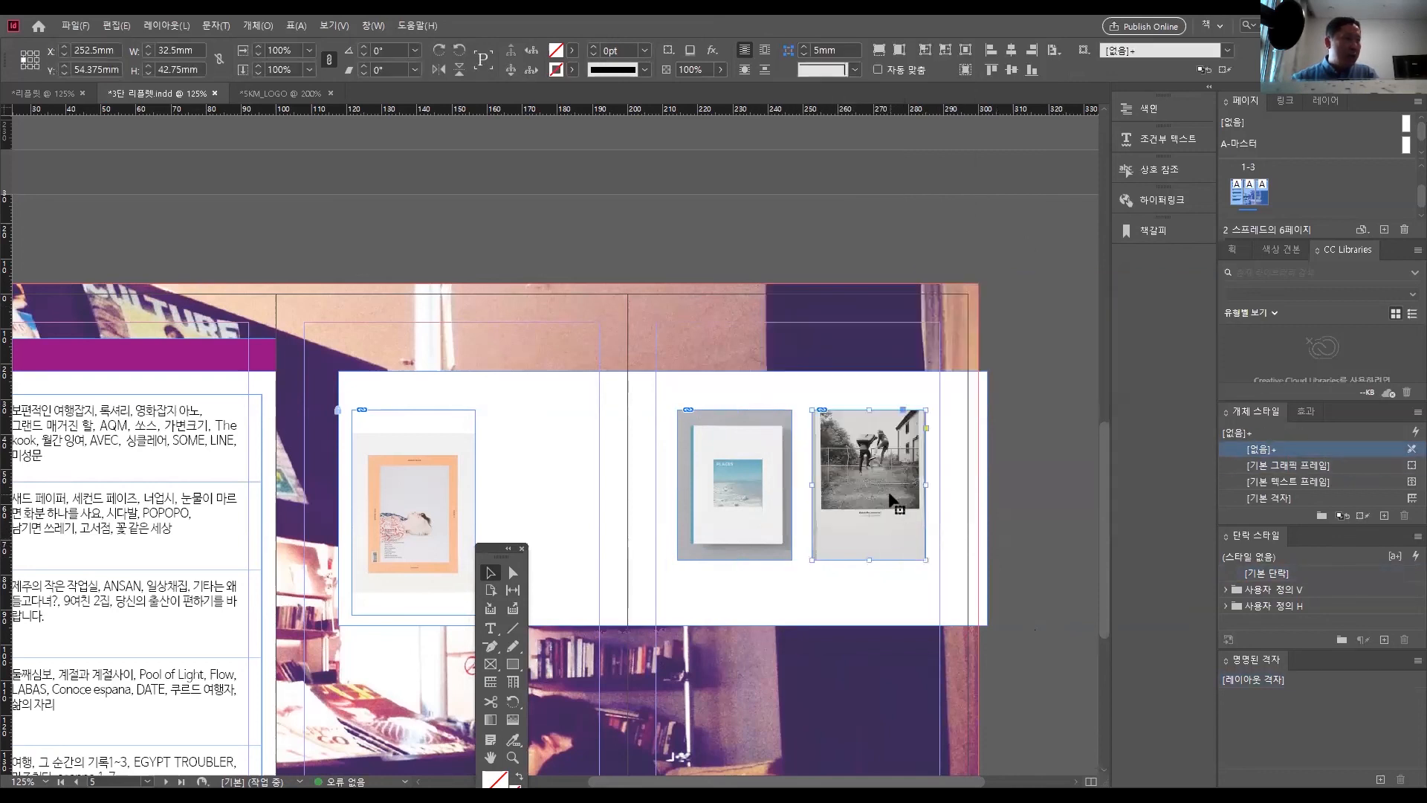
pyautogui.rightClick(899, 530)
pyautogui.moveTo(1004, 550)
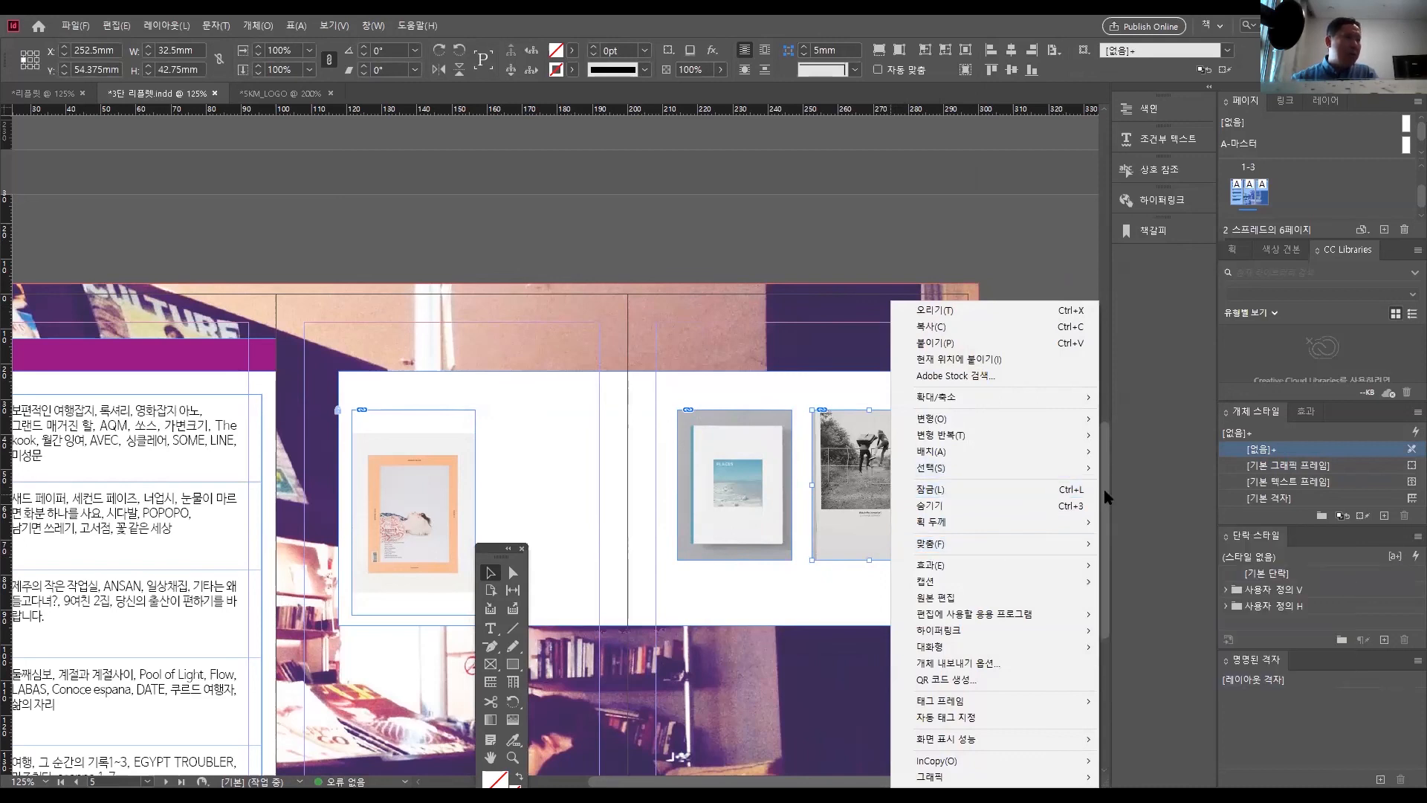
pyautogui.click(1061, 264)
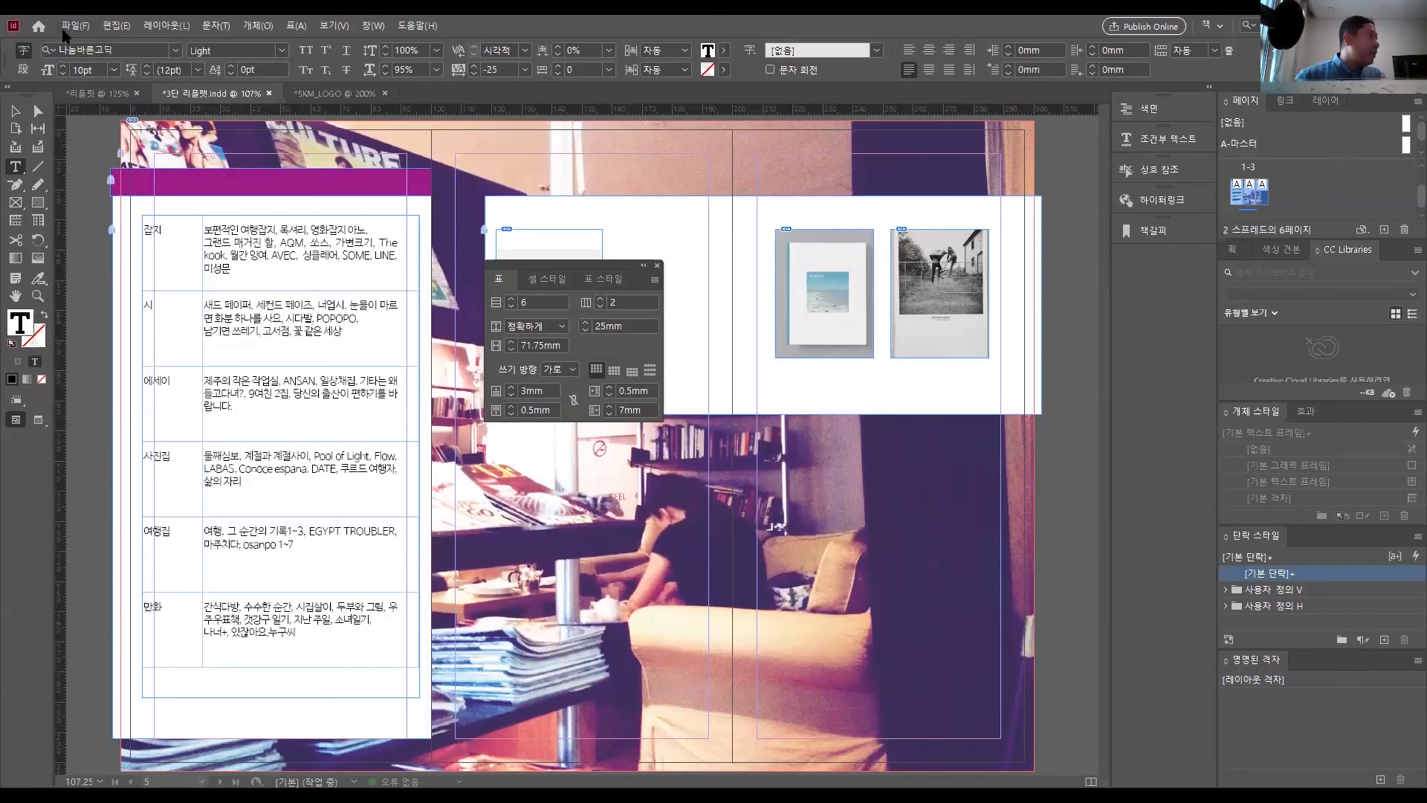
# - Move the floating Table panel off the spread so it no longer covers the book_1 image, and save the document
pyautogui.click(72, 25)
pyautogui.click(117, 132)
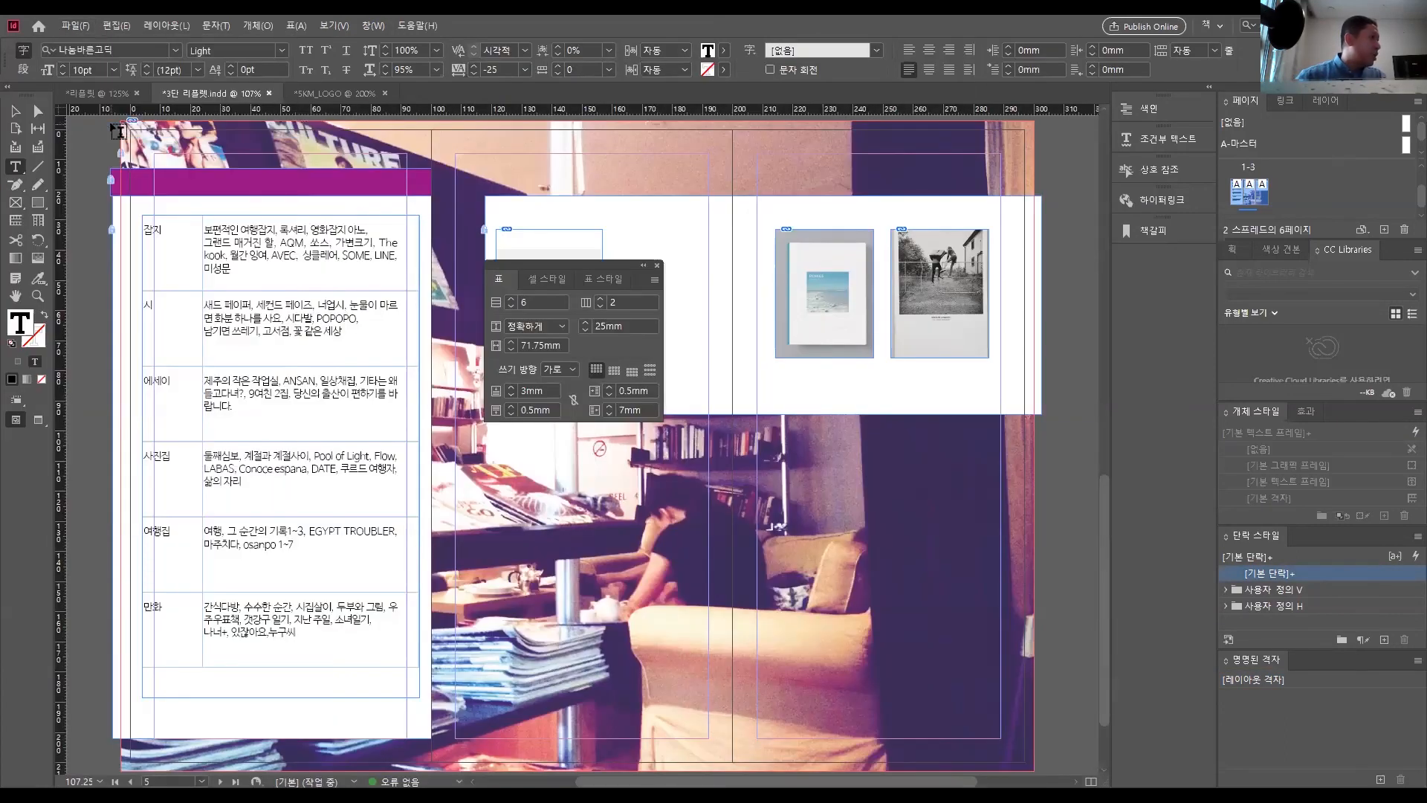
pyautogui.moveTo(548, 266); pyautogui.dragTo(1403, 468)
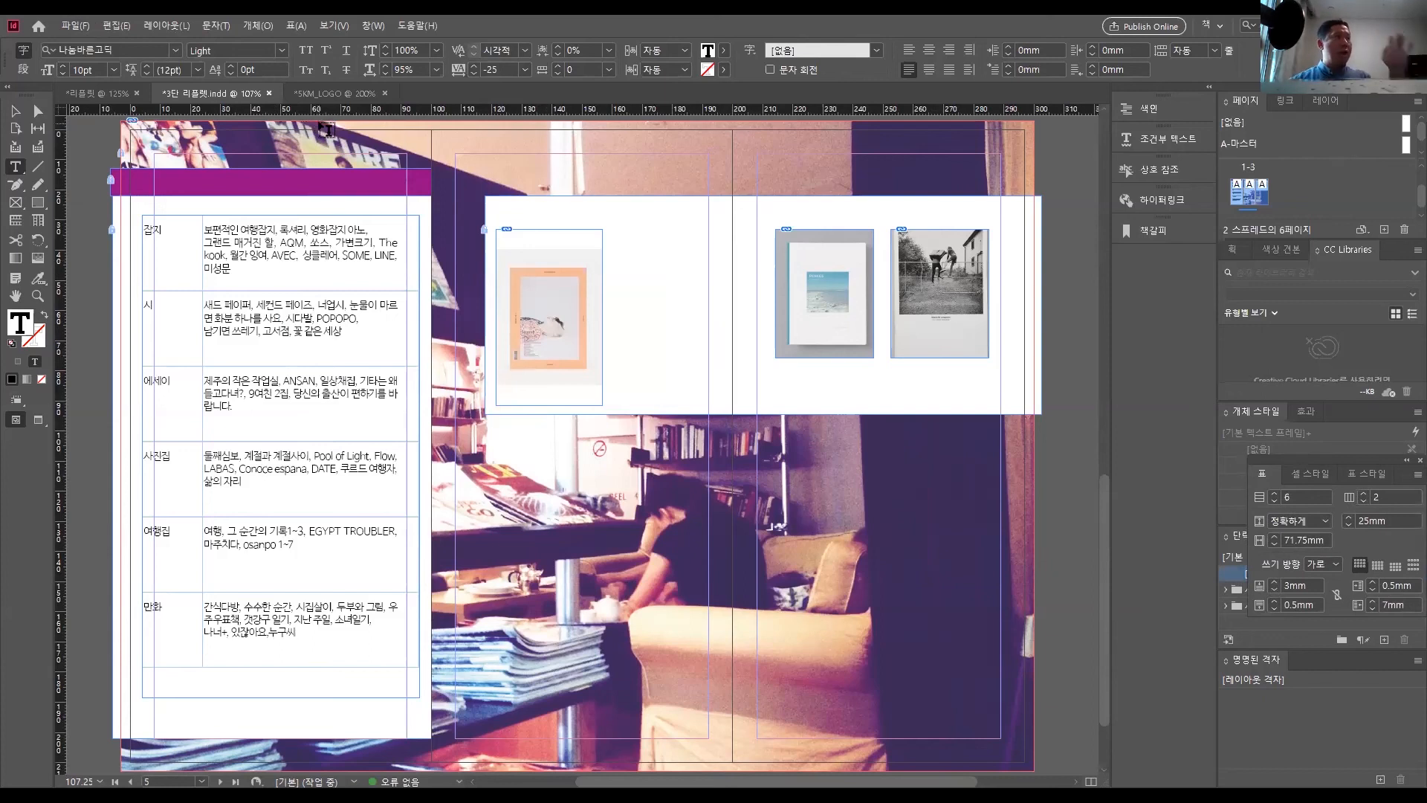
pyautogui.hotkey('ctrl', 's')
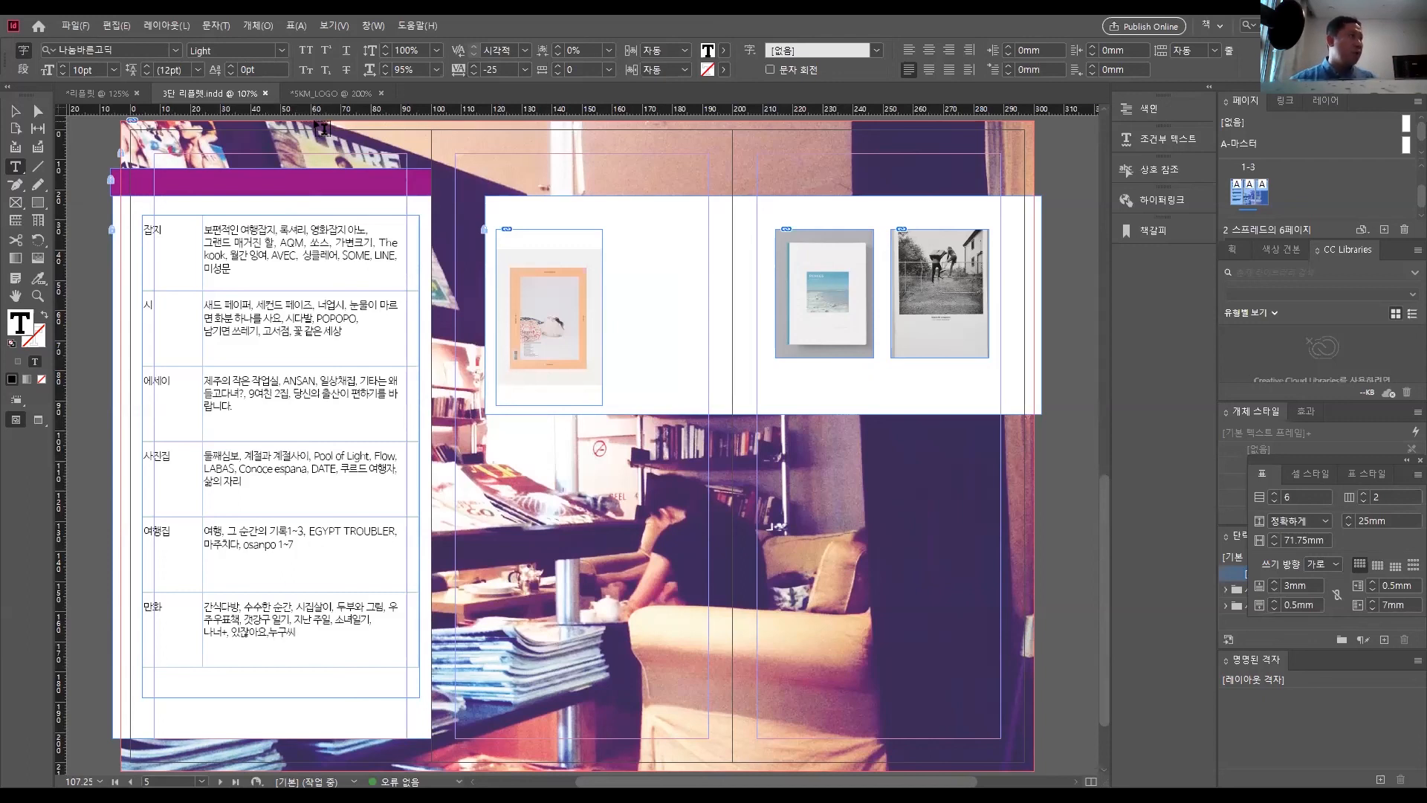
pyautogui.click(64, 29)
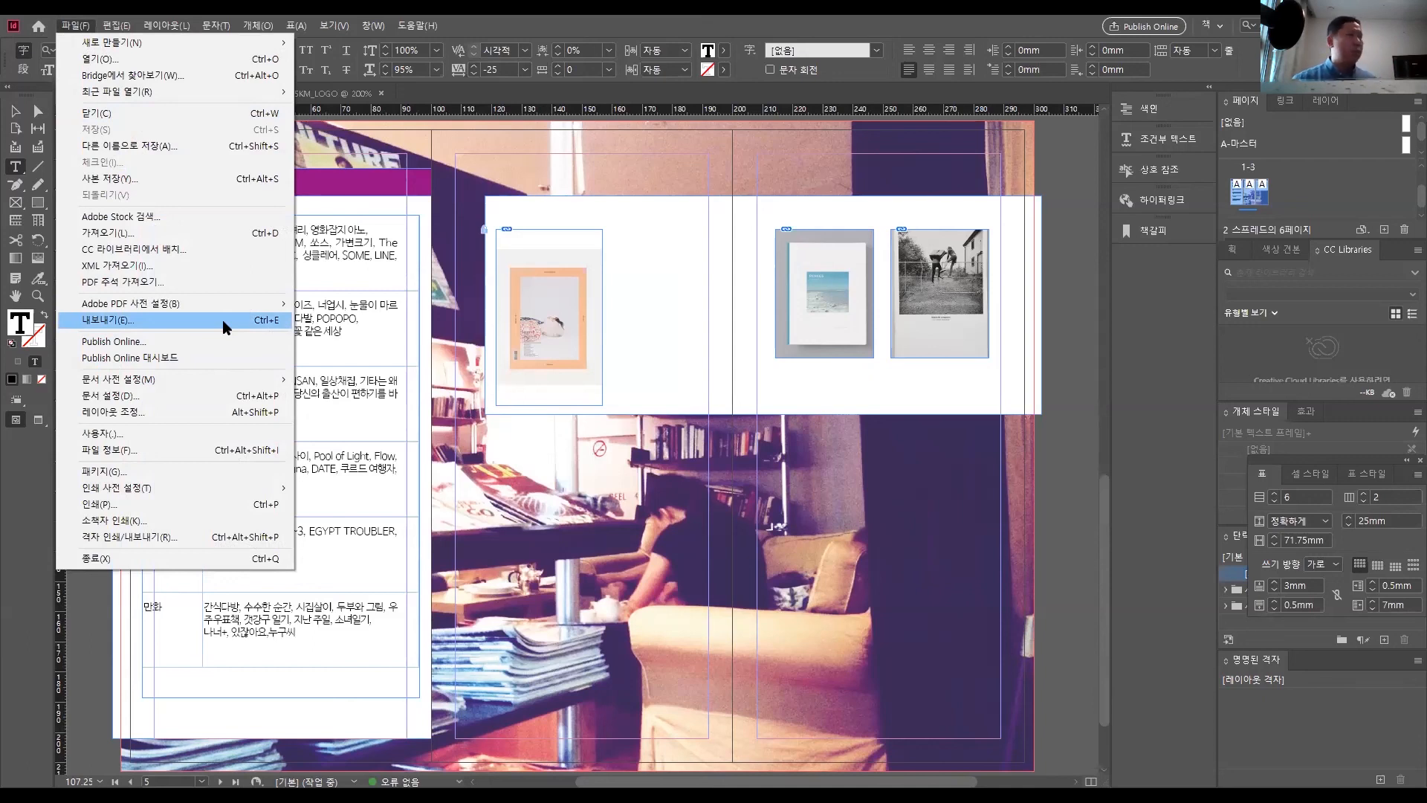
pyautogui.click(213, 150)
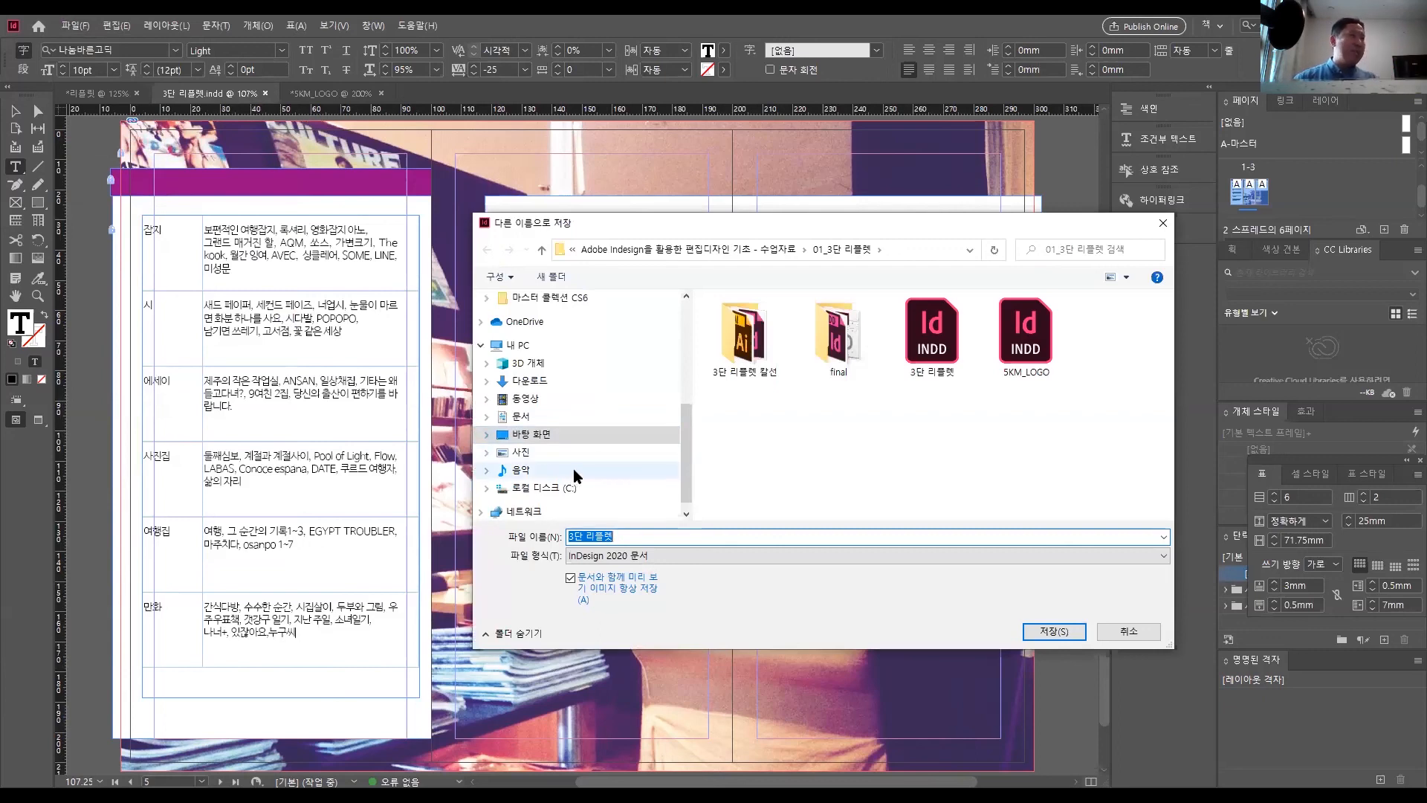
pyautogui.click(664, 557)
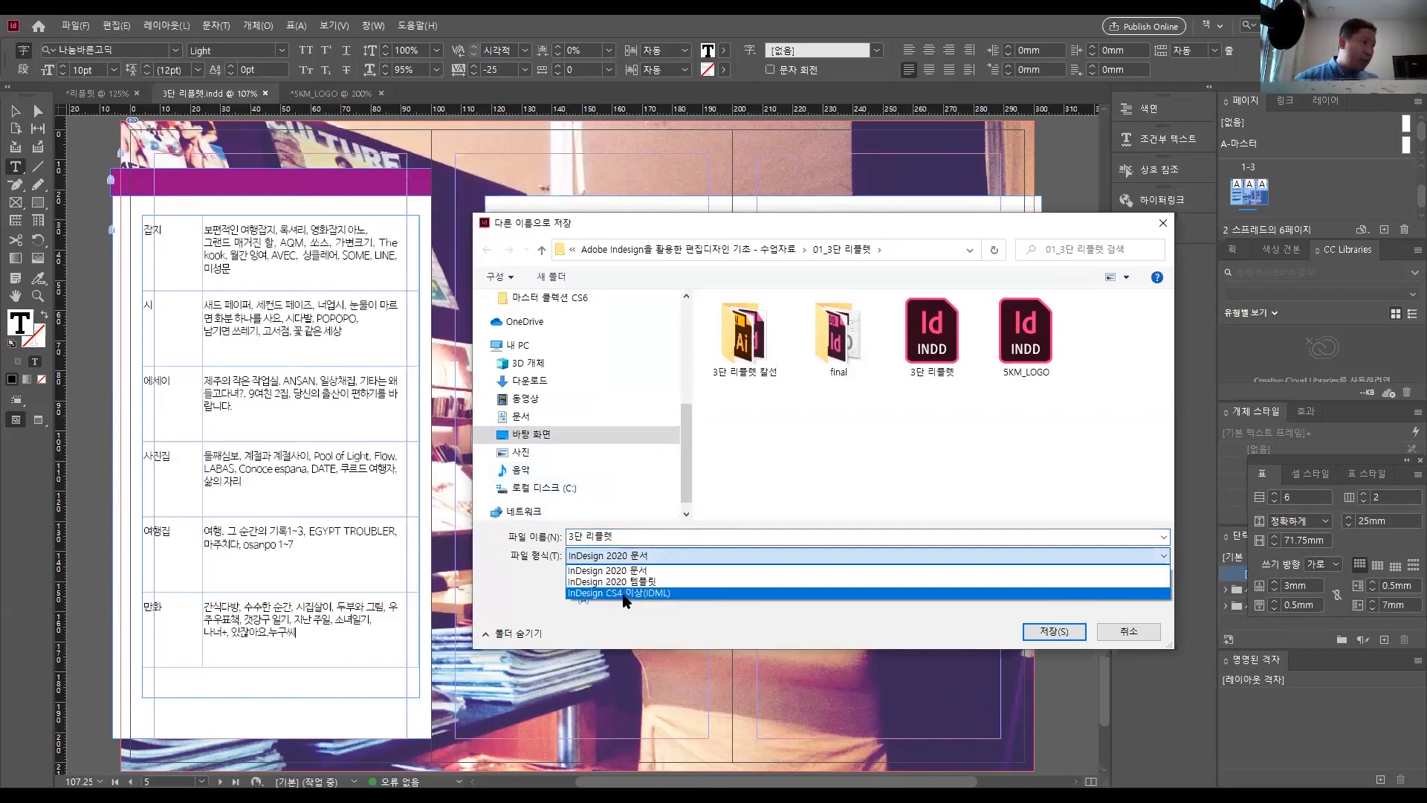
pyautogui.click(707, 599)
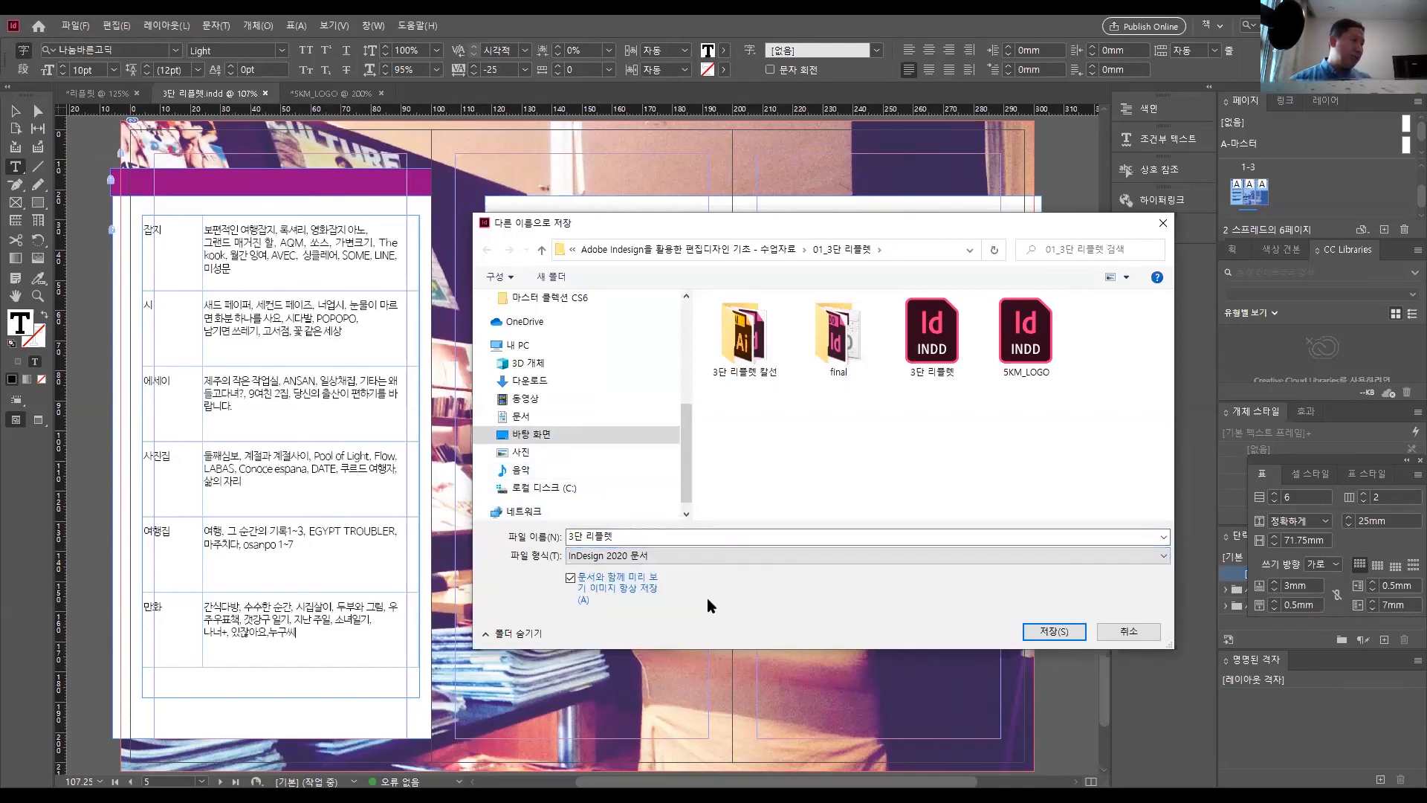
pyautogui.click(720, 557)
pyautogui.click(708, 599)
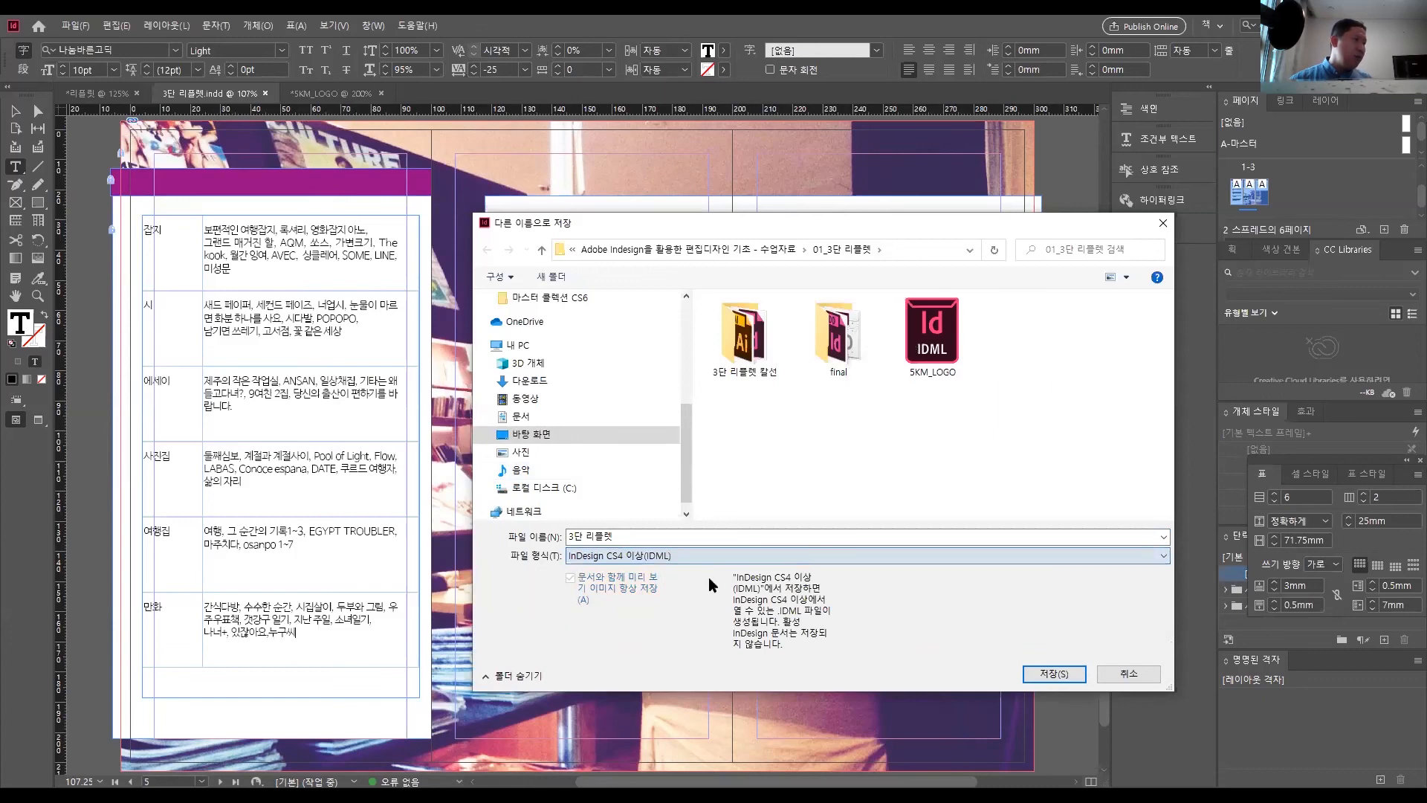
pyautogui.click(721, 557)
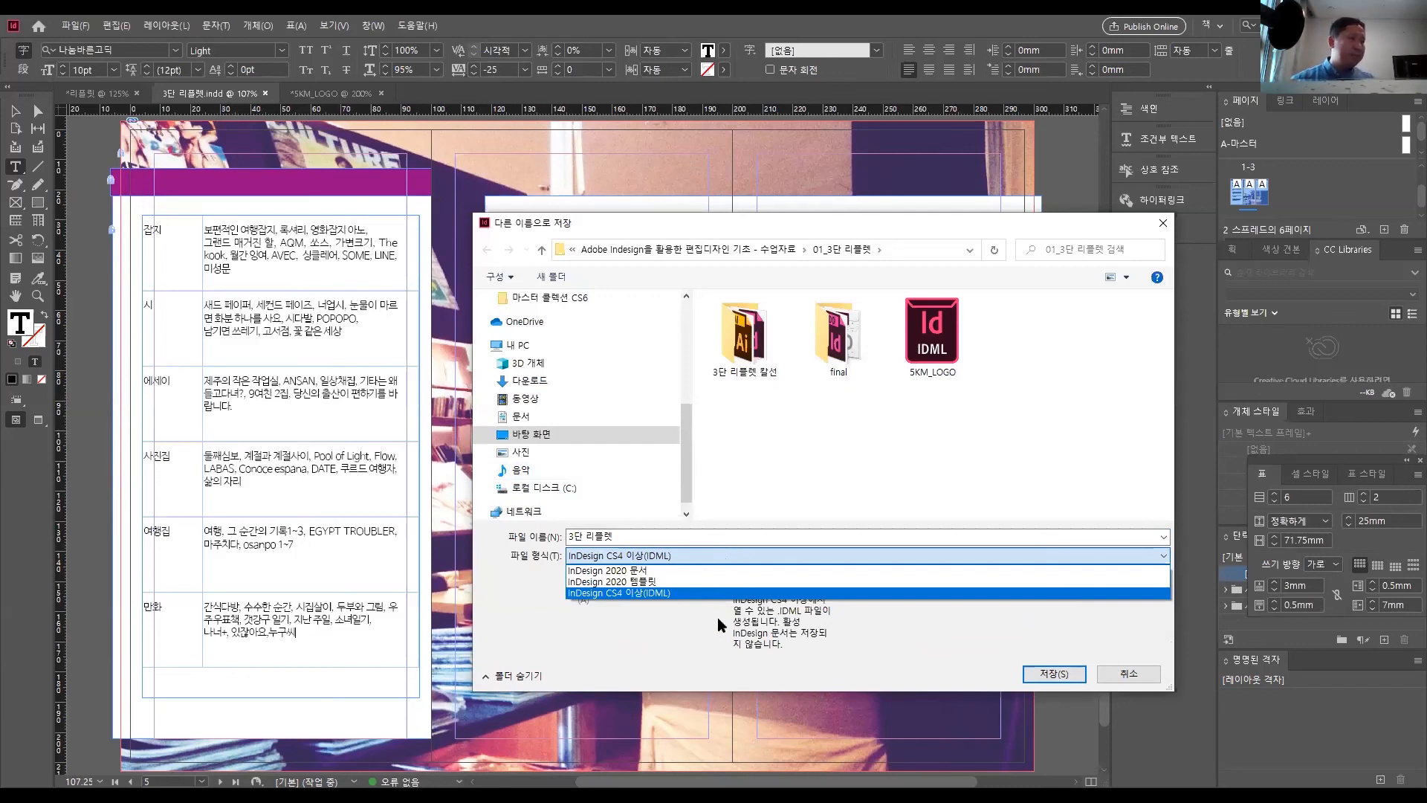
pyautogui.click(1139, 670)
pyautogui.click(1139, 670)
# - Start exporting the leaflet as an Adobe PDF(인쇄) file named 3단 리플렛 in the 01_3단 리플렛 folder
pyautogui.click(83, 26)
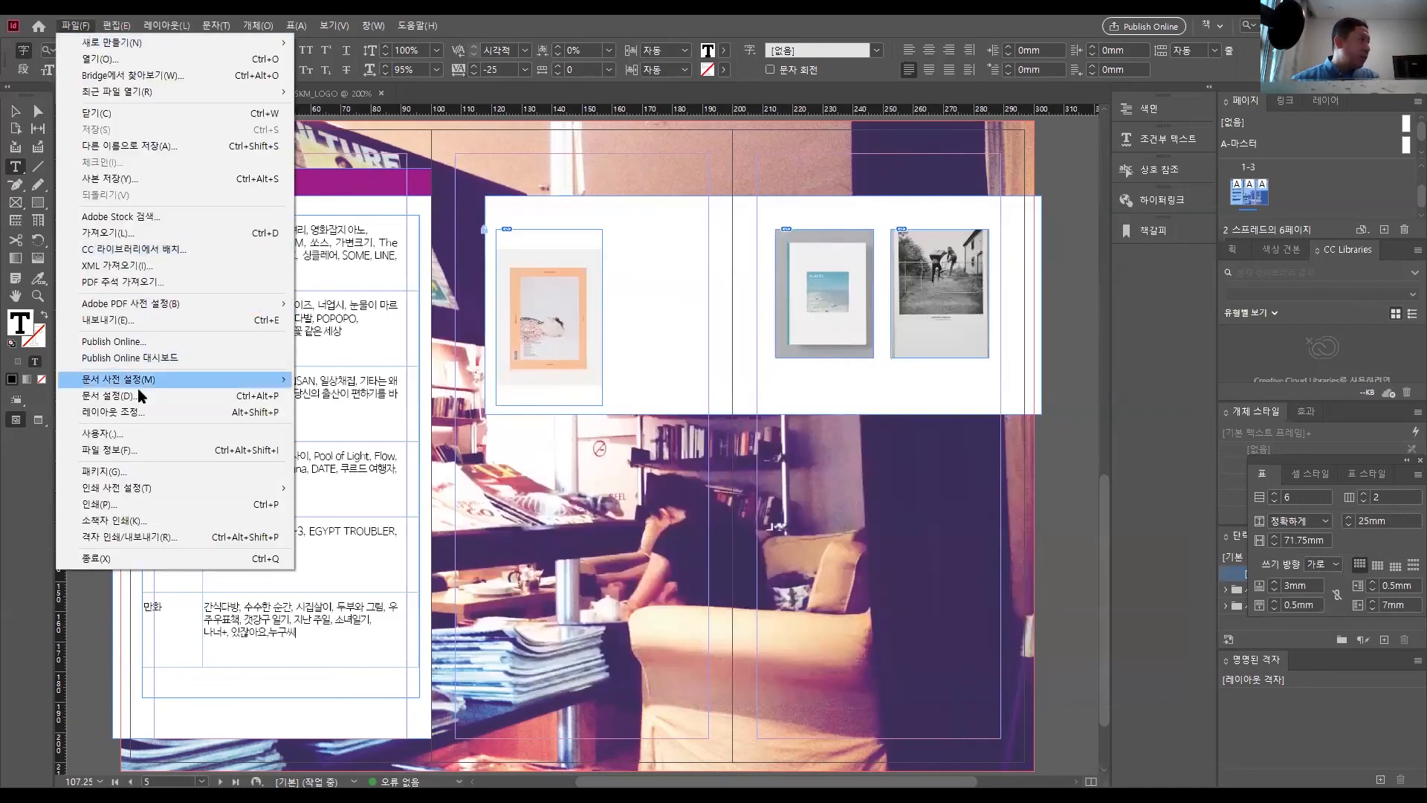
pyautogui.click(187, 327)
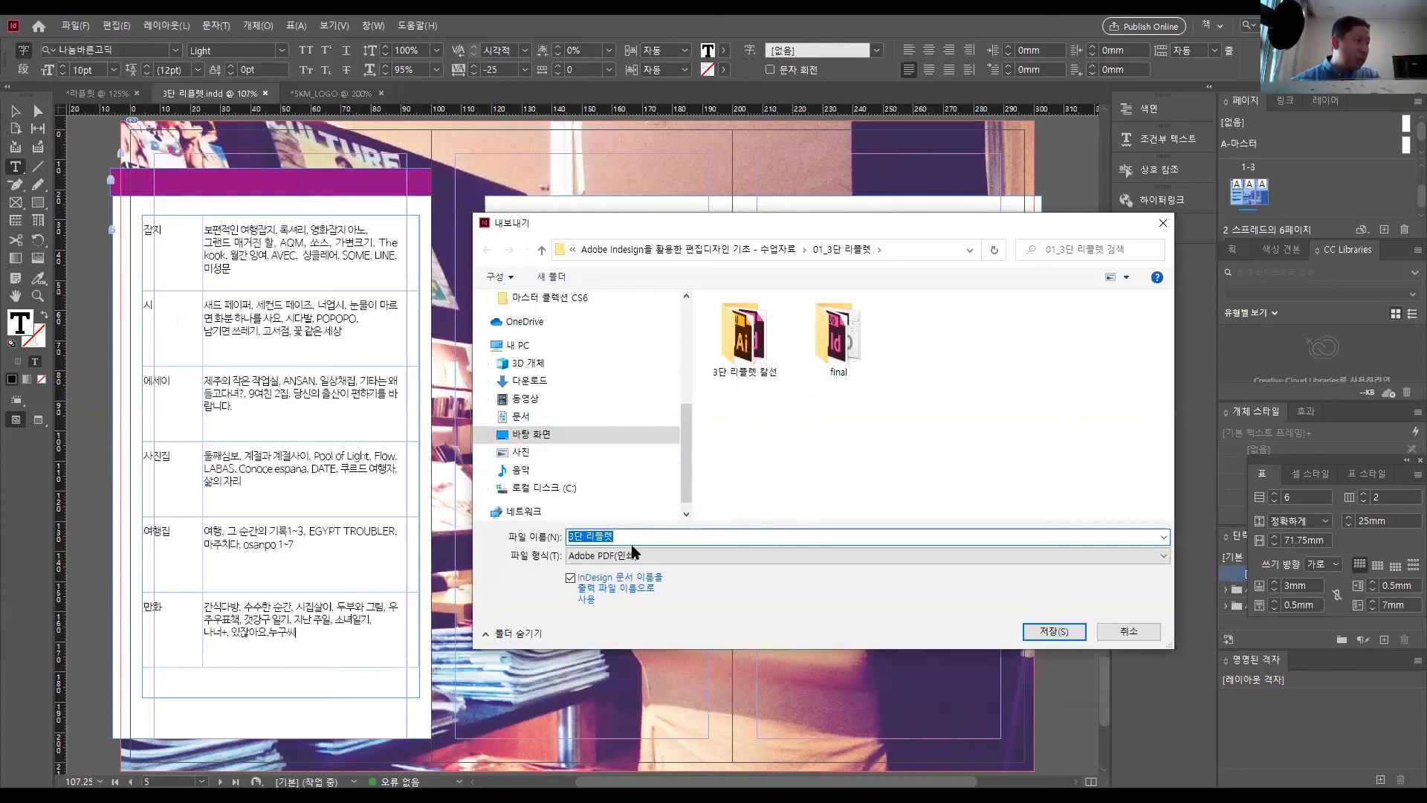
pyautogui.click(646, 563)
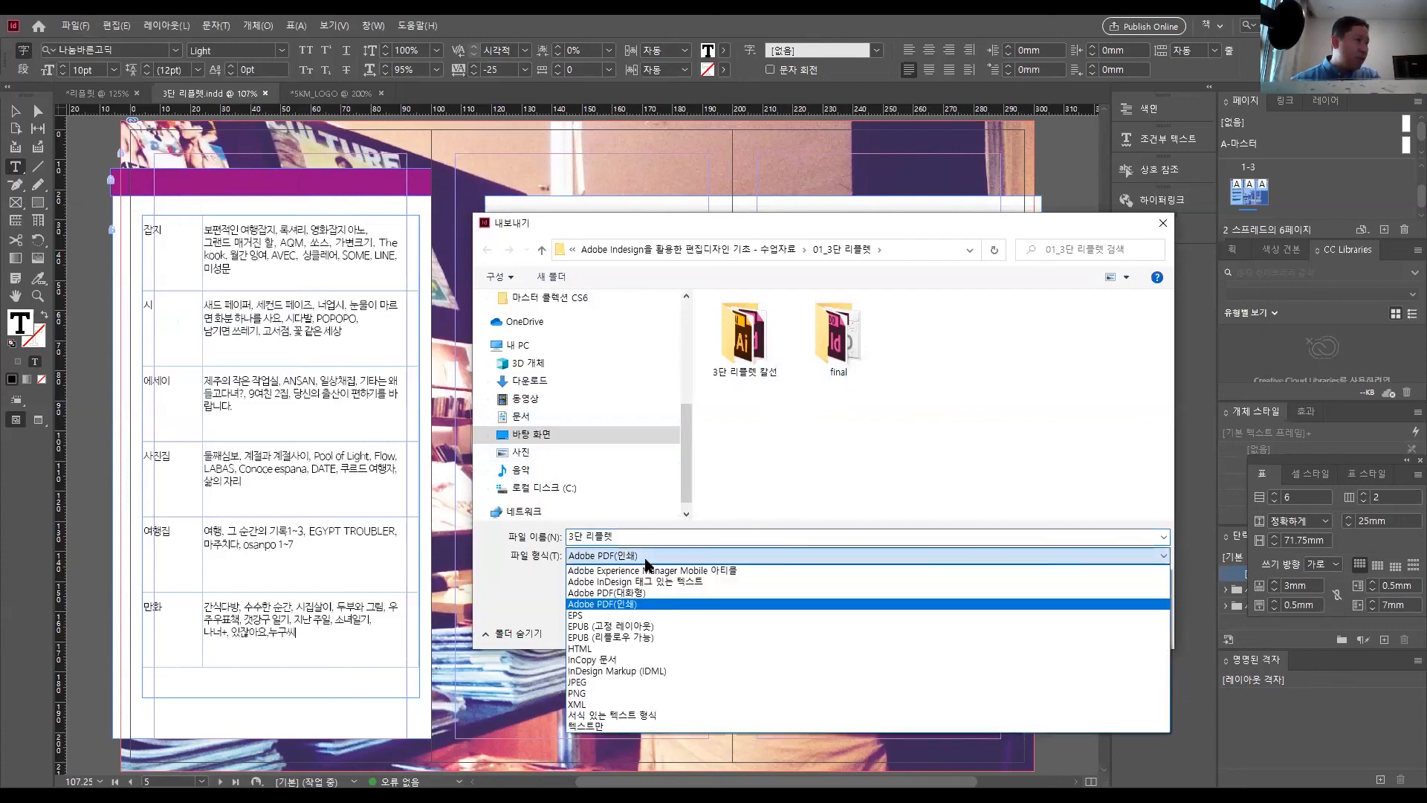
pyautogui.click(633, 605)
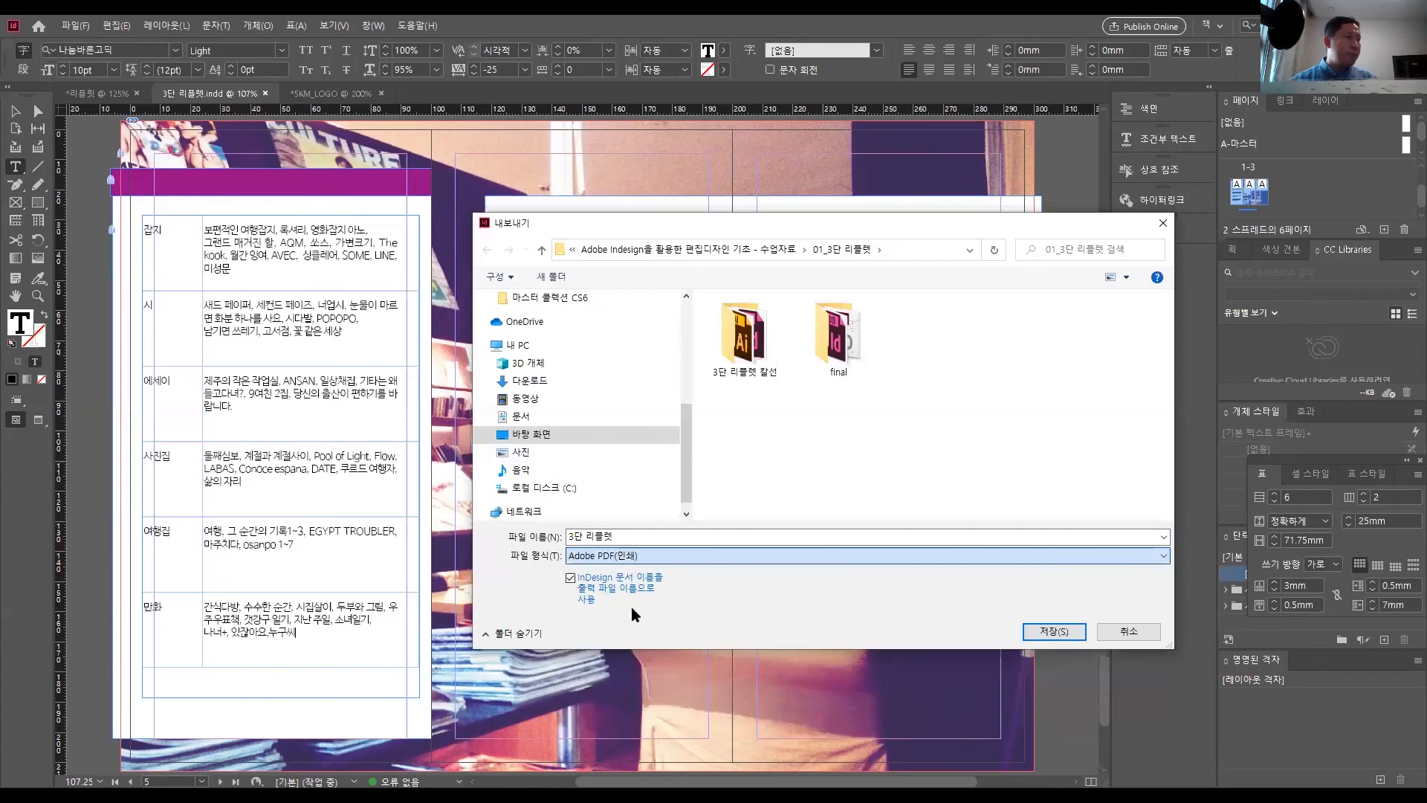
pyautogui.click(1041, 631)
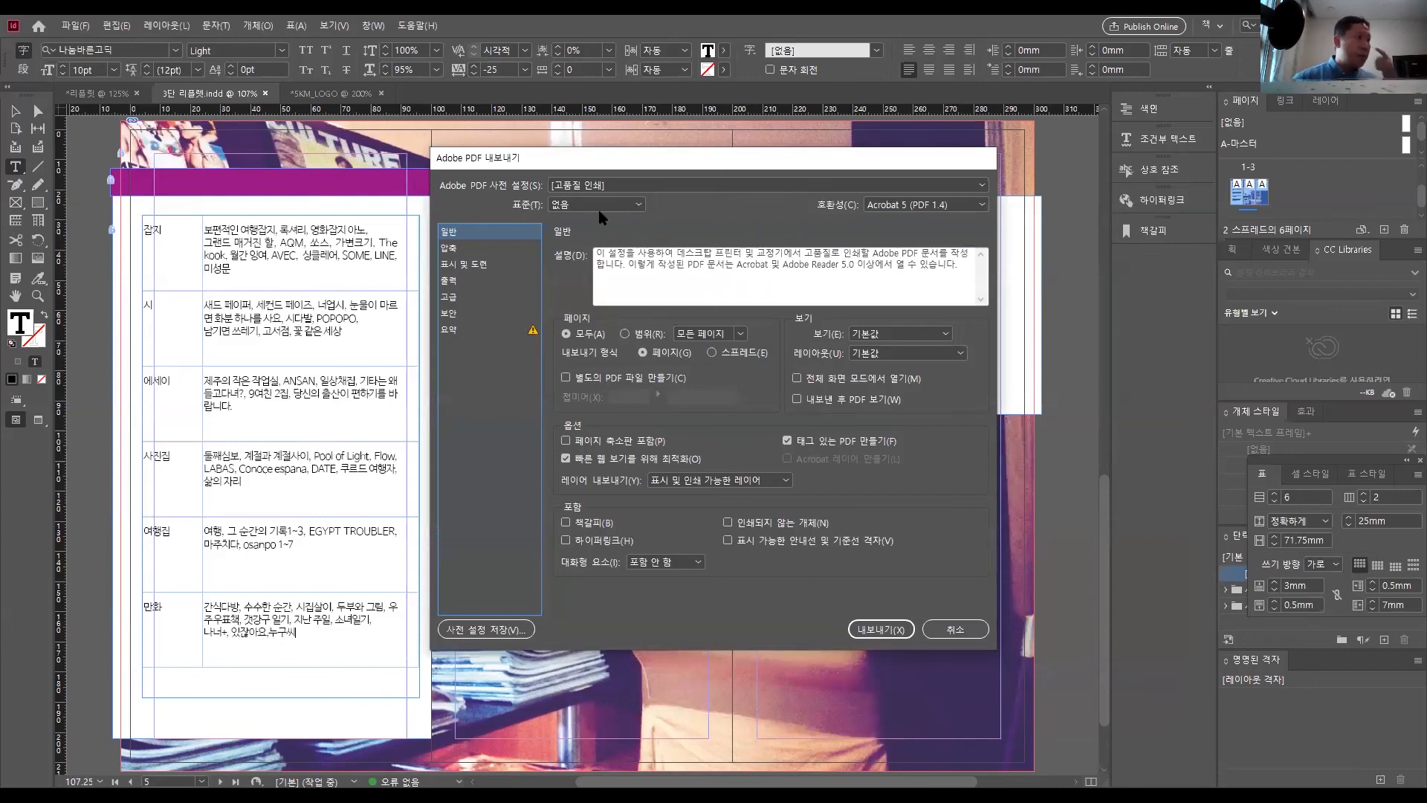
# - Keep the PDF compatibility at Acrobat 5 (PDF 1.4) and set the export to 스프레드 (spreads) for all pages
pyautogui.click(979, 210)
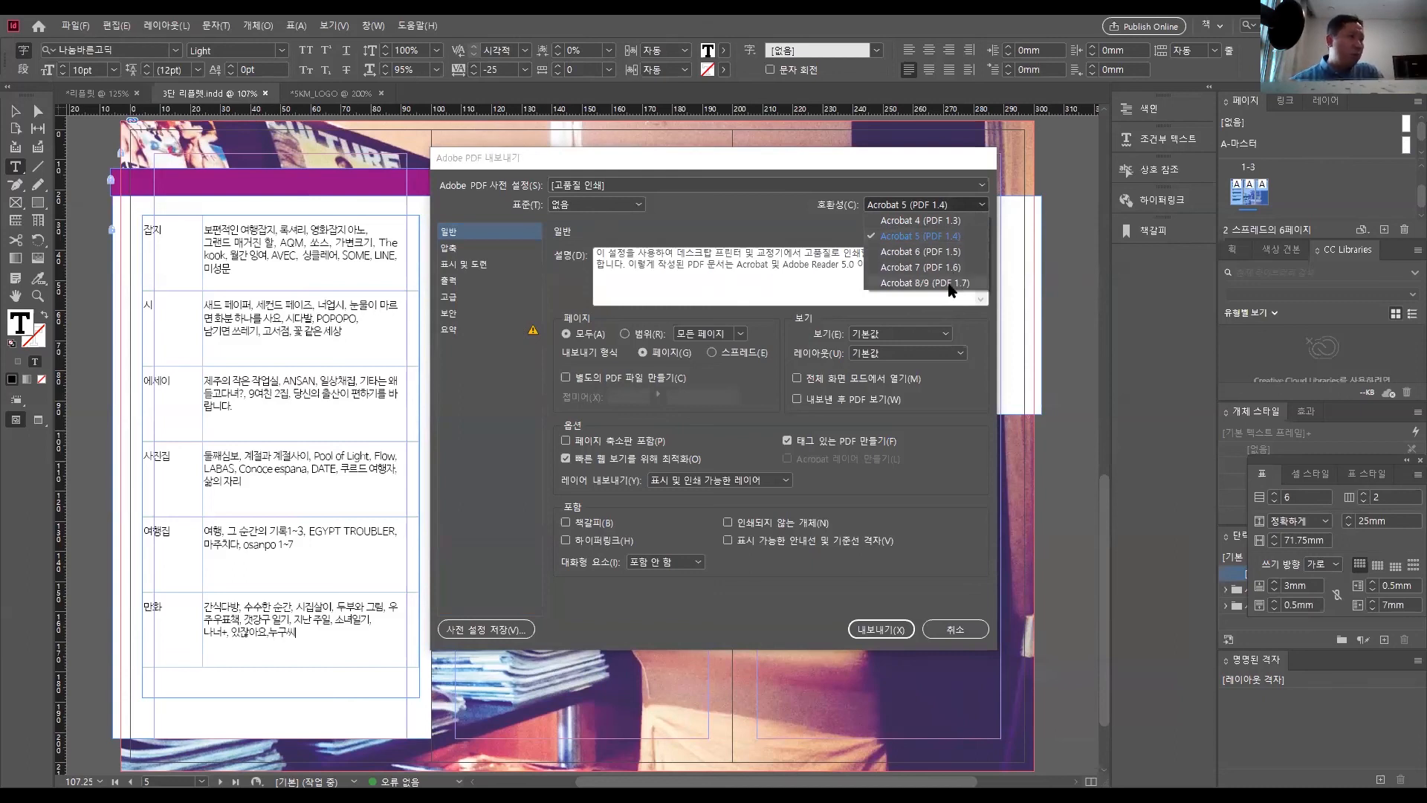
pyautogui.click(777, 215)
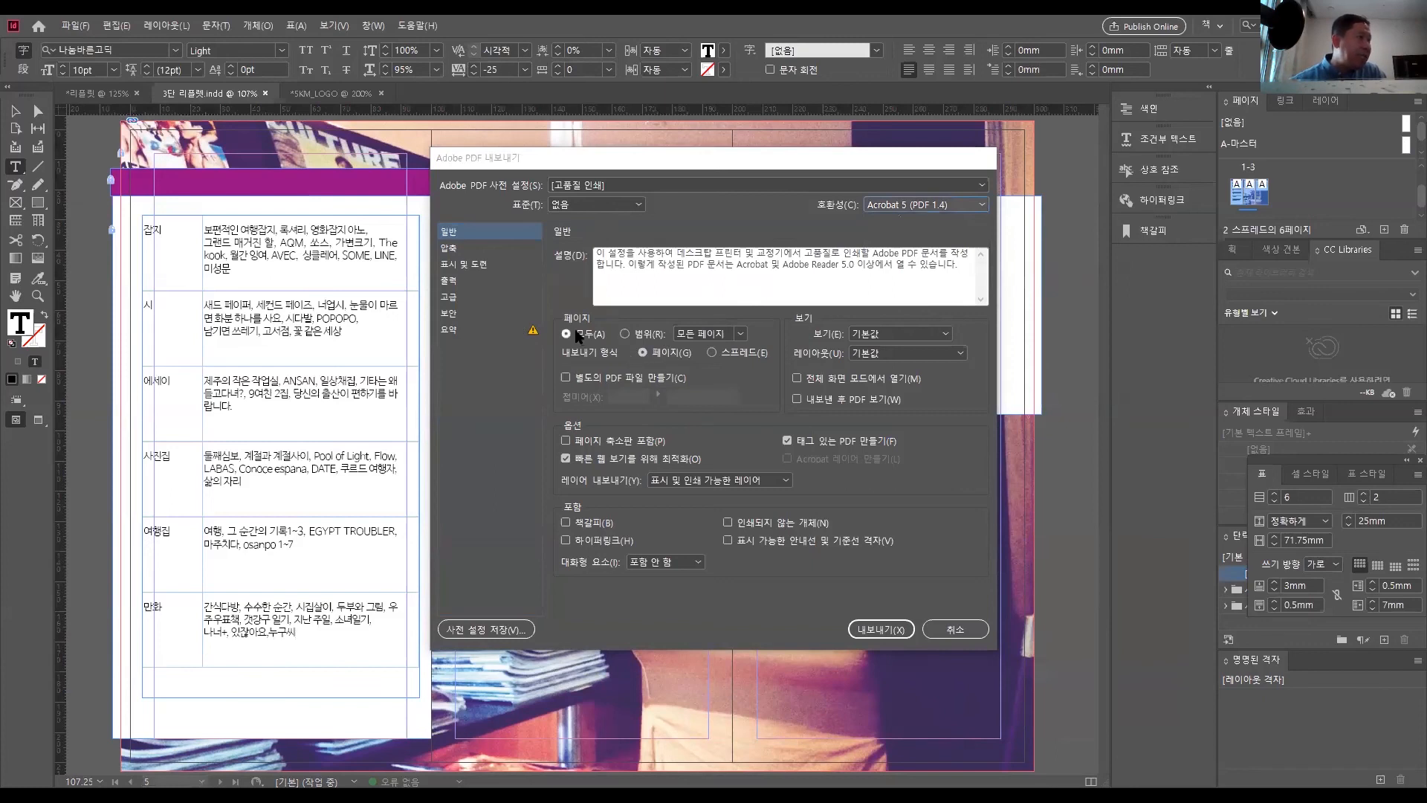
pyautogui.click(714, 356)
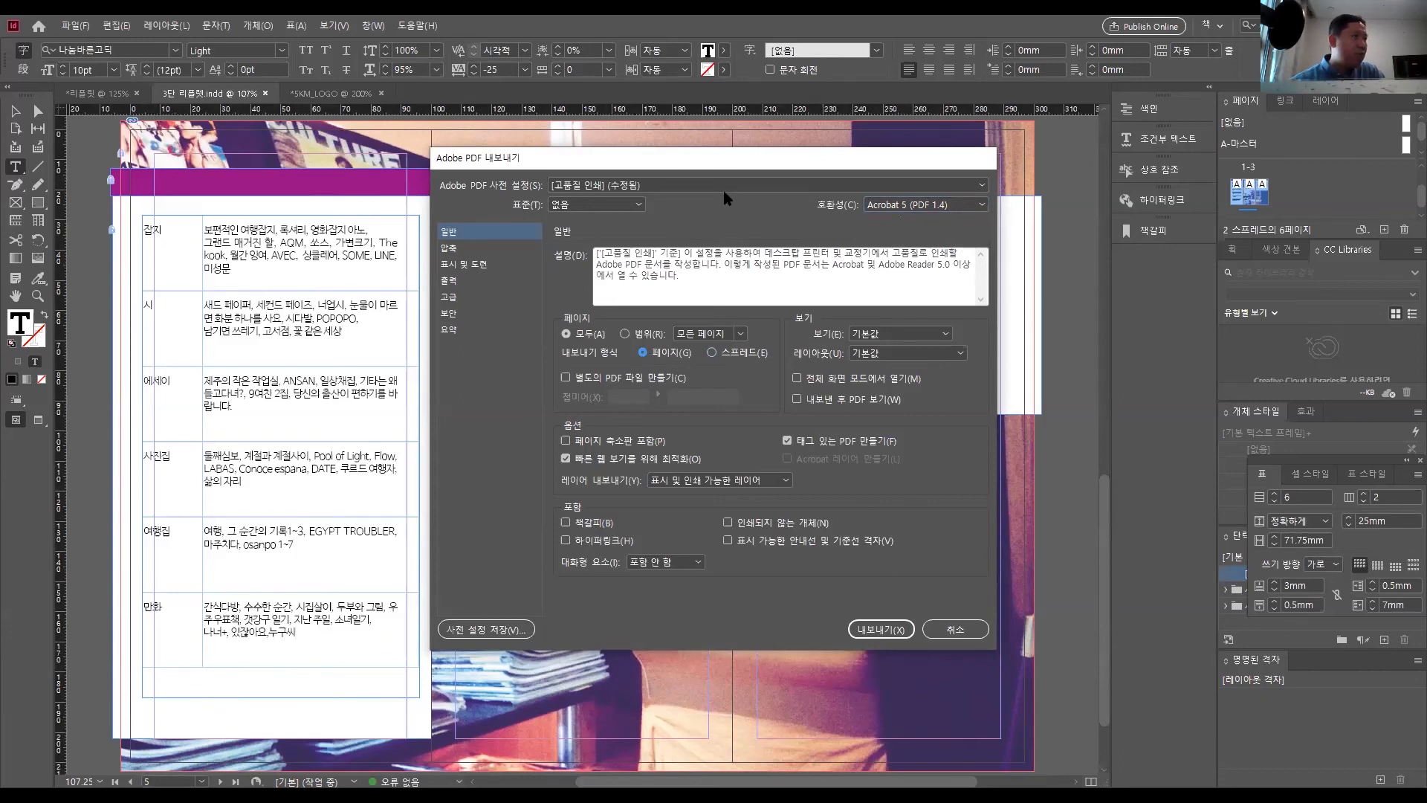
pyautogui.moveTo(748, 158); pyautogui.dragTo(722, 416)
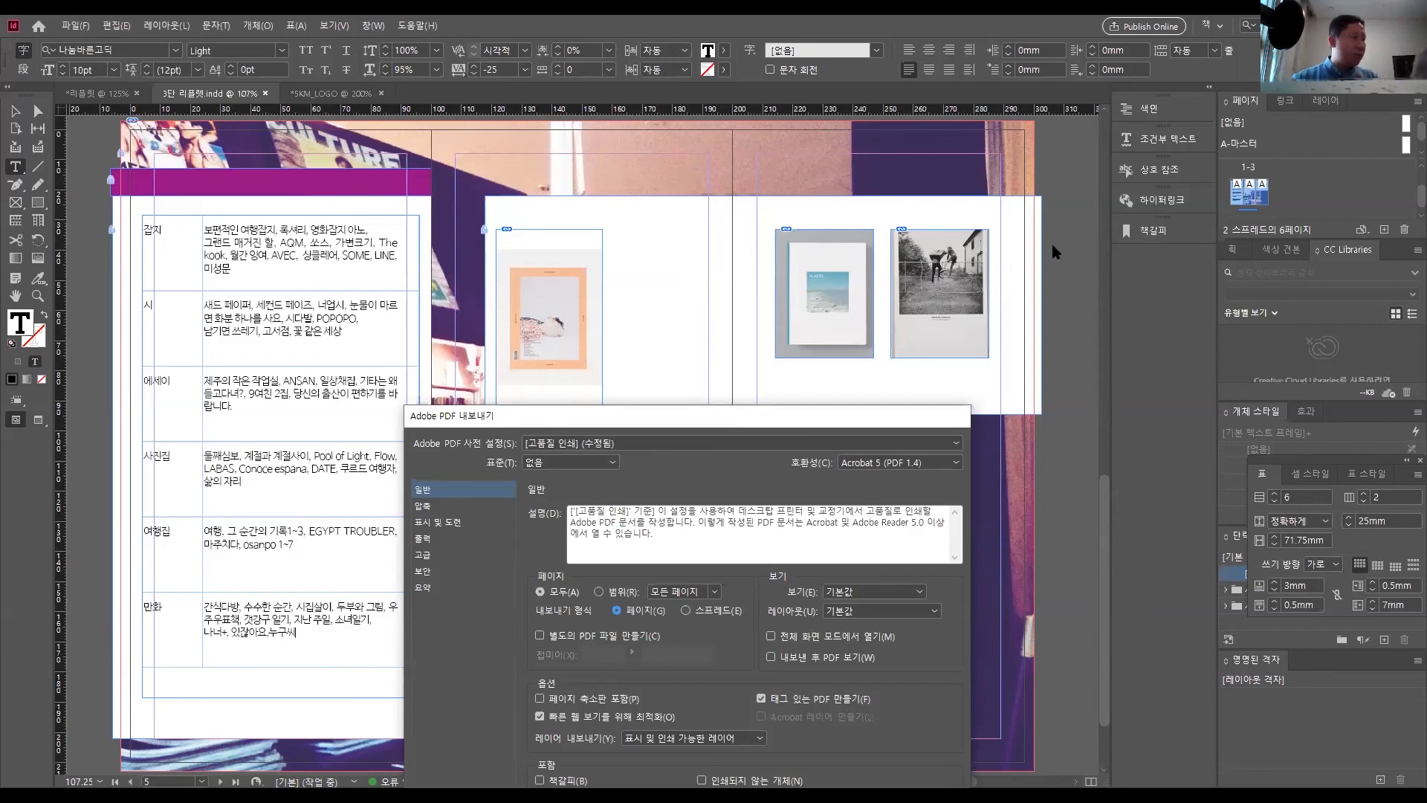
pyautogui.moveTo(889, 415); pyautogui.dragTo(953, 188)
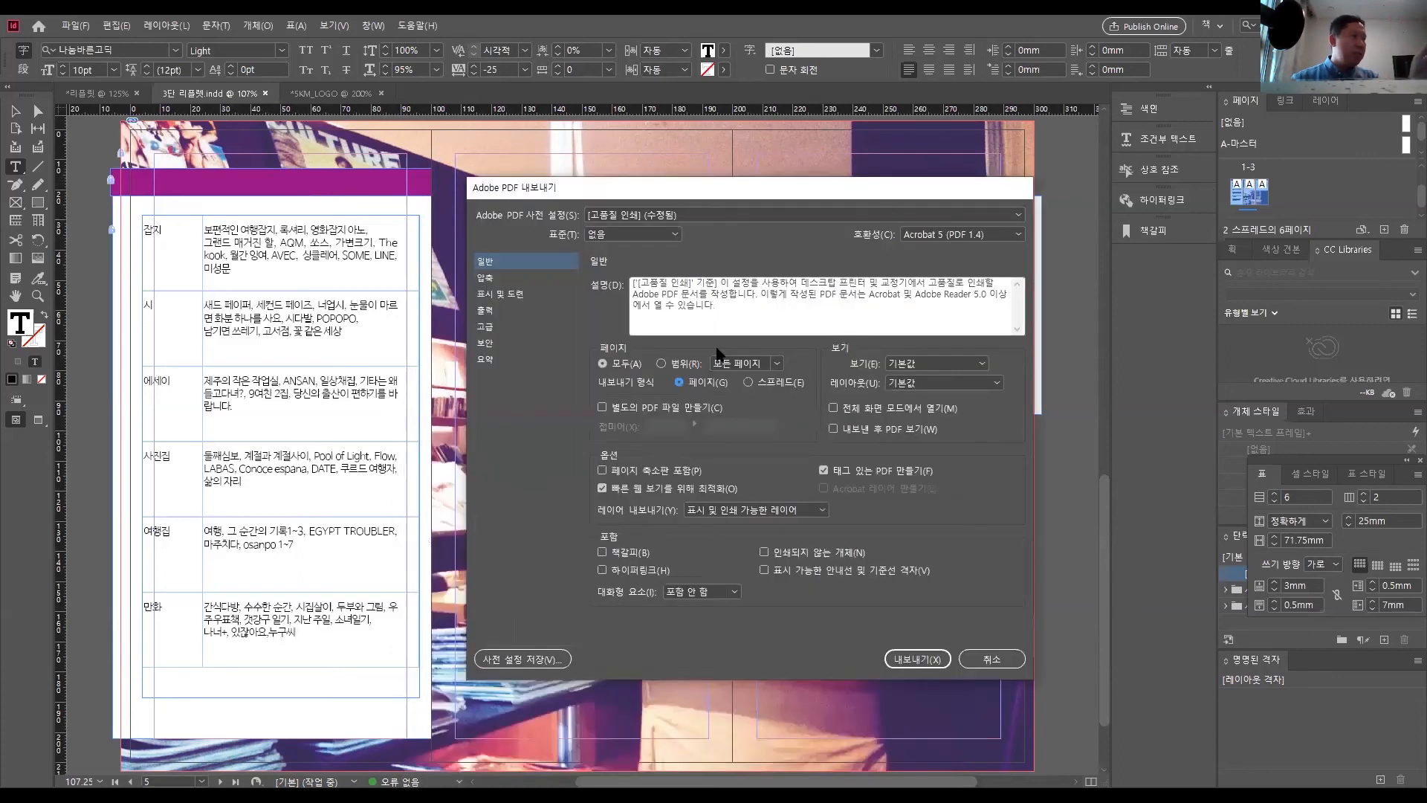
pyautogui.click(748, 382)
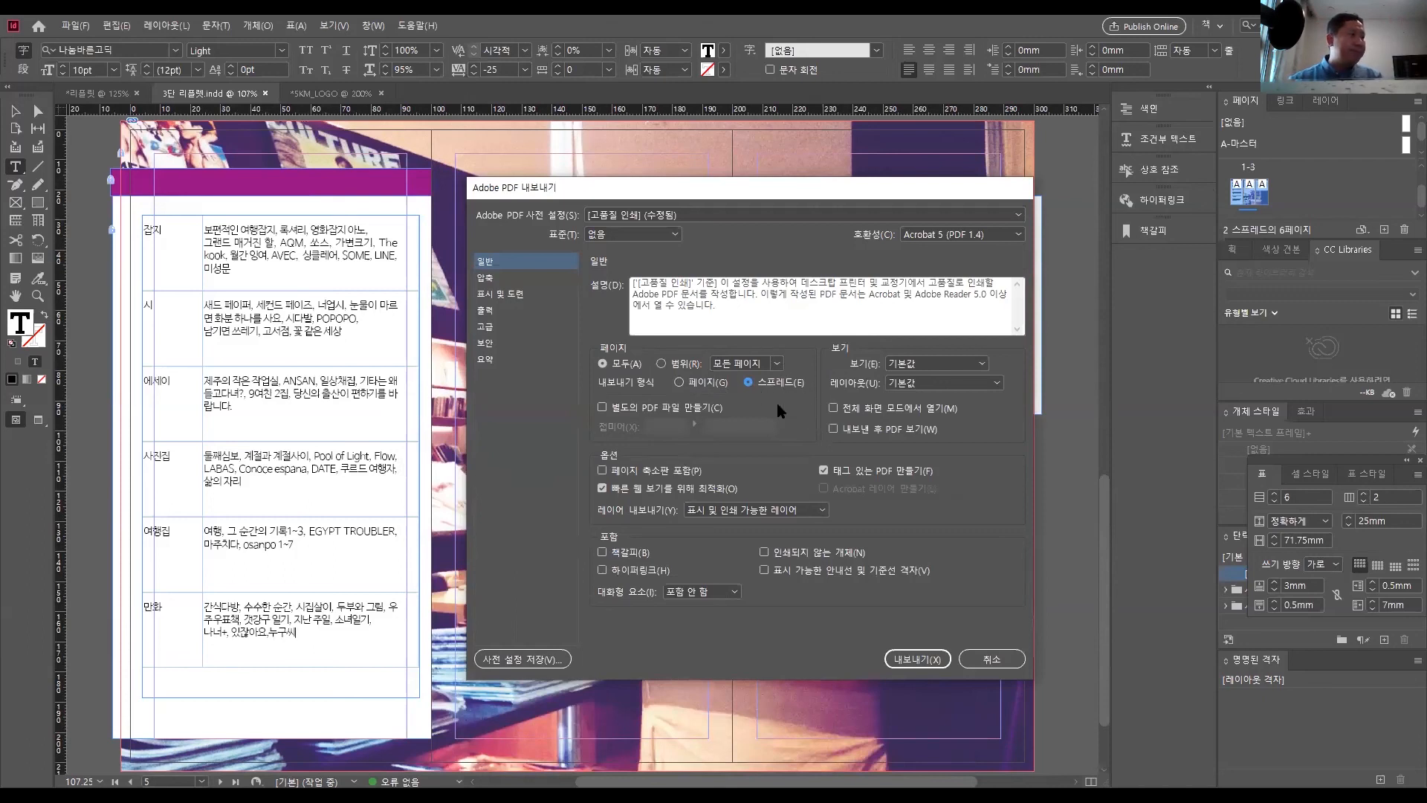
# - Turn on crop marks (재단선 표시) and the document bleed settings (문서 도련 설정 사용), and export the PDF for viewing
pyautogui.click(500, 295)
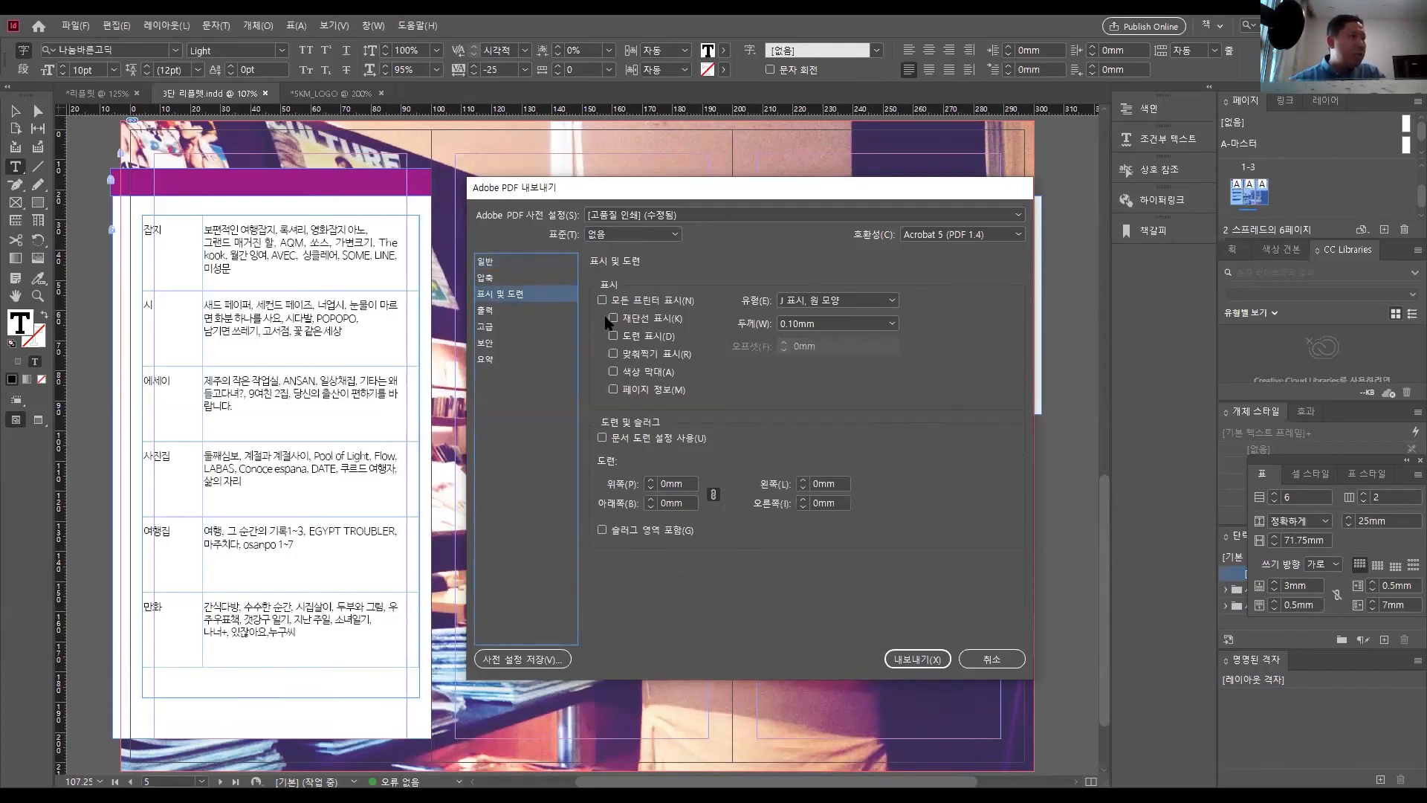
pyautogui.click(613, 318)
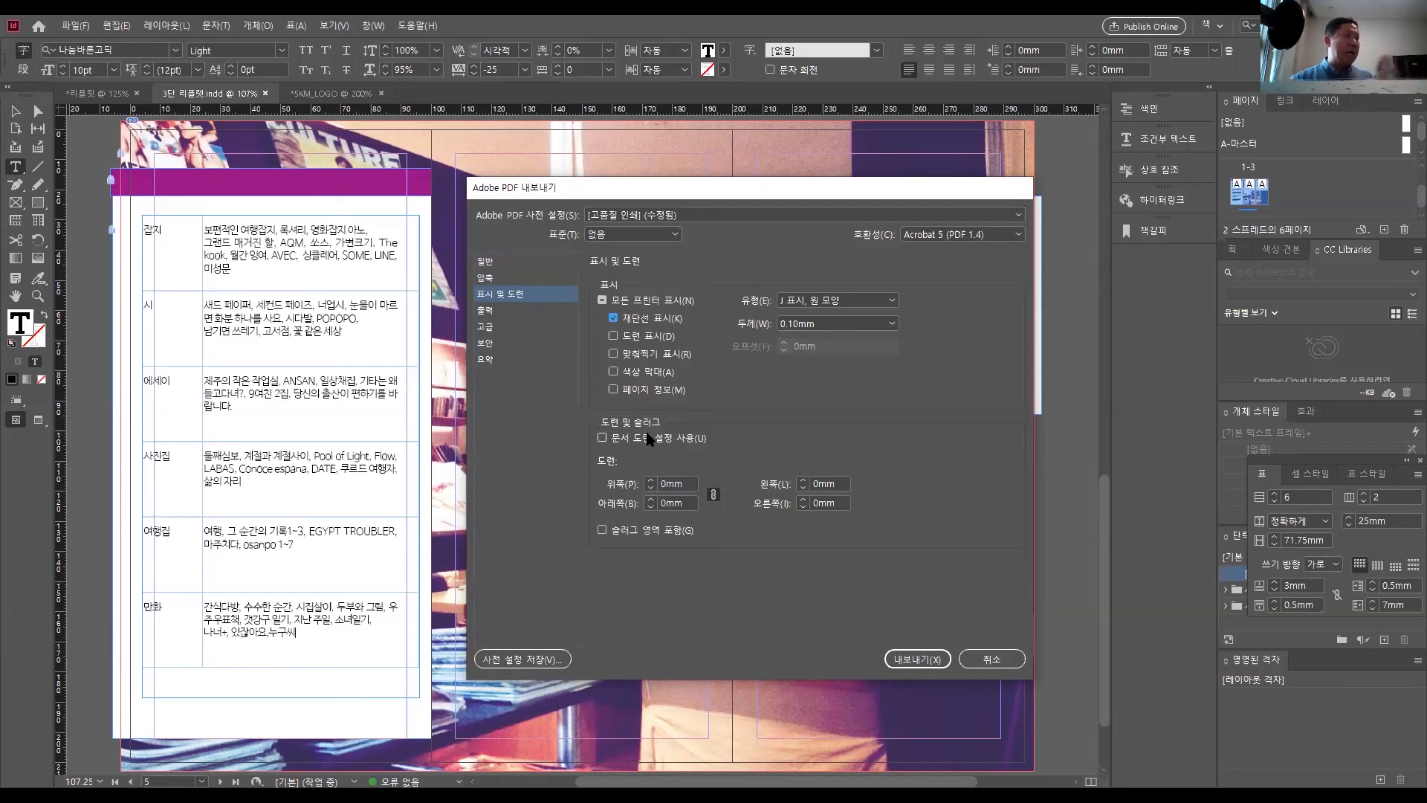
pyautogui.click(602, 439)
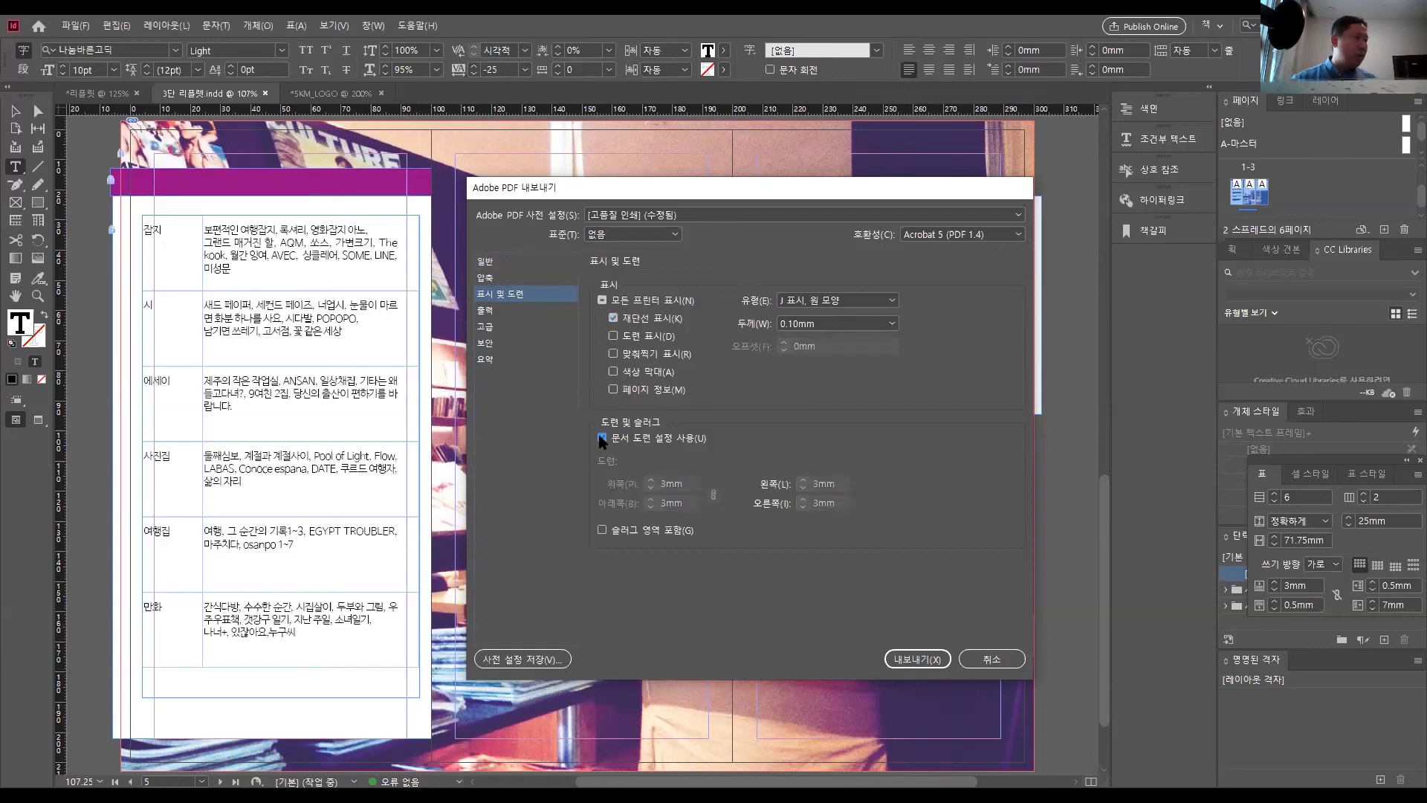
pyautogui.click(897, 660)
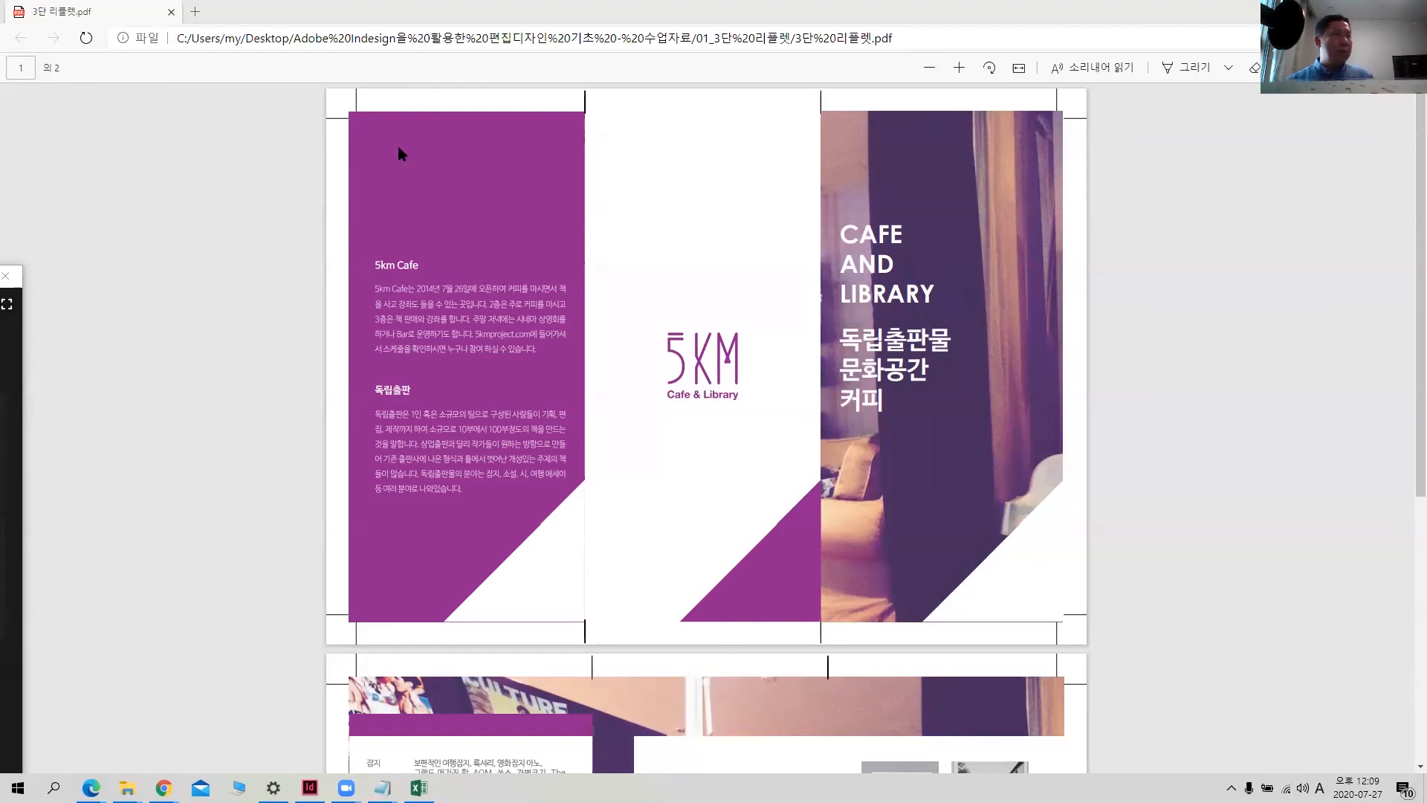
pyautogui.scroll(-5, 773, 401)
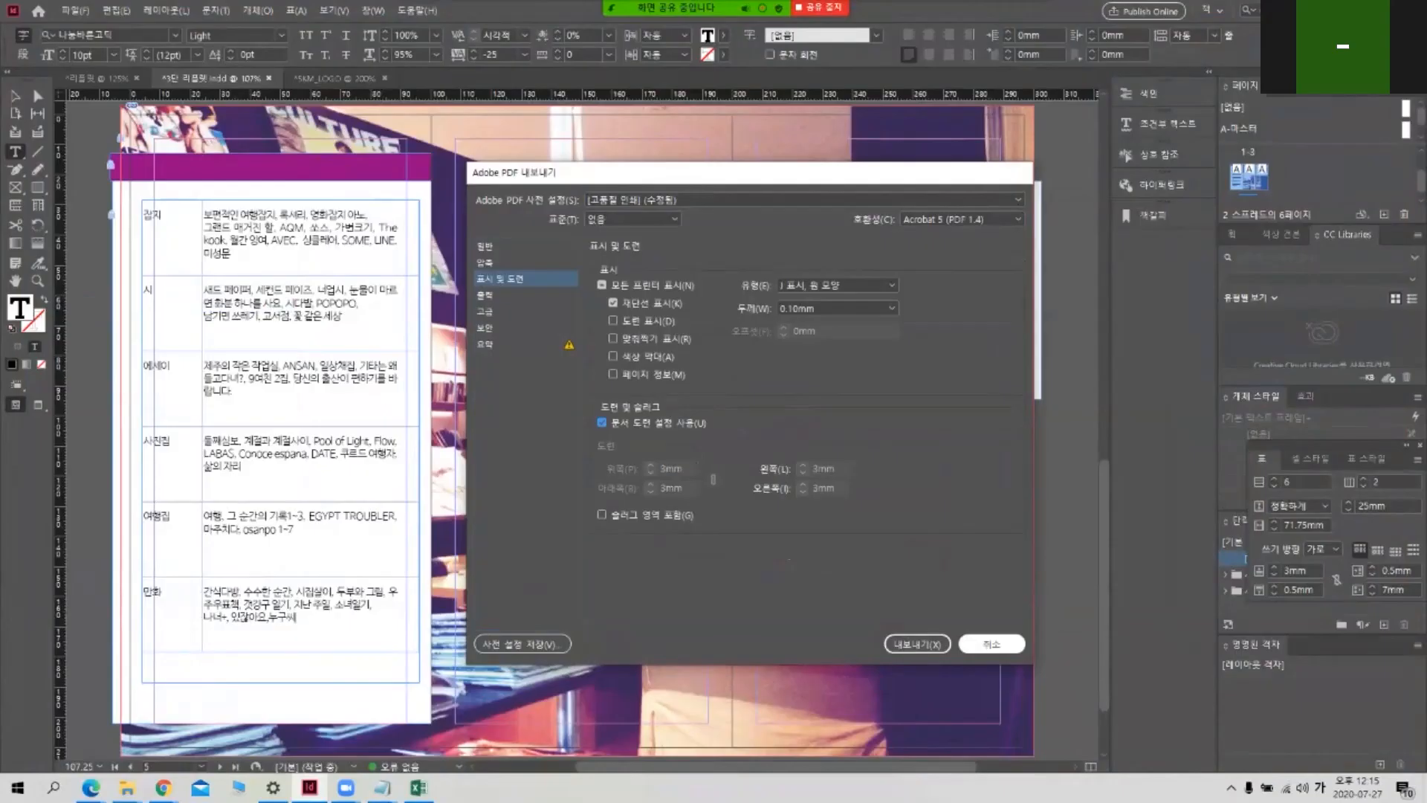
# - Dismiss the PDF export options, open the exported 3단 리플렛 PDF from the 01_3단 리플렛 folder, and examine its crop marks and bleed up close
pyautogui.click(992, 644)
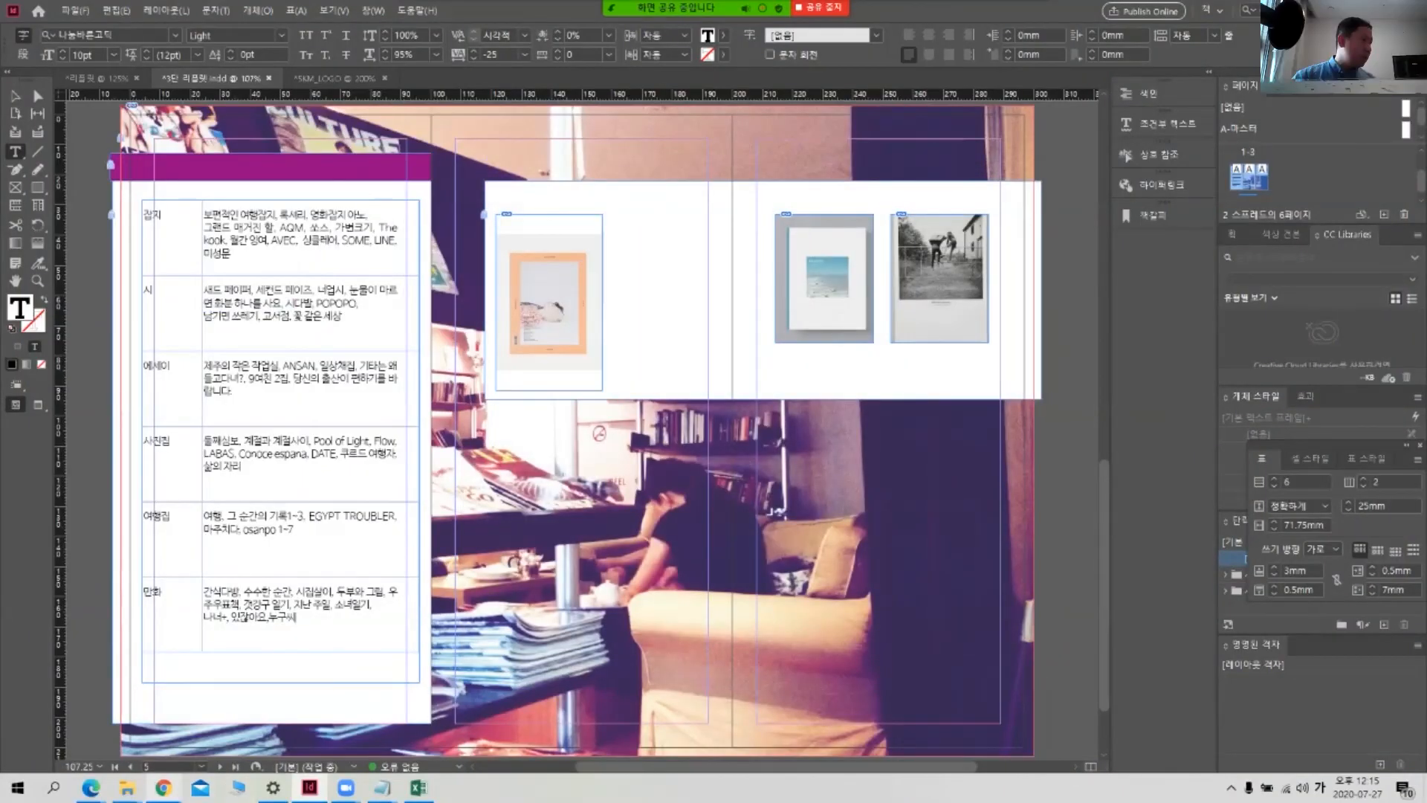
pyautogui.moveTo(127, 788)
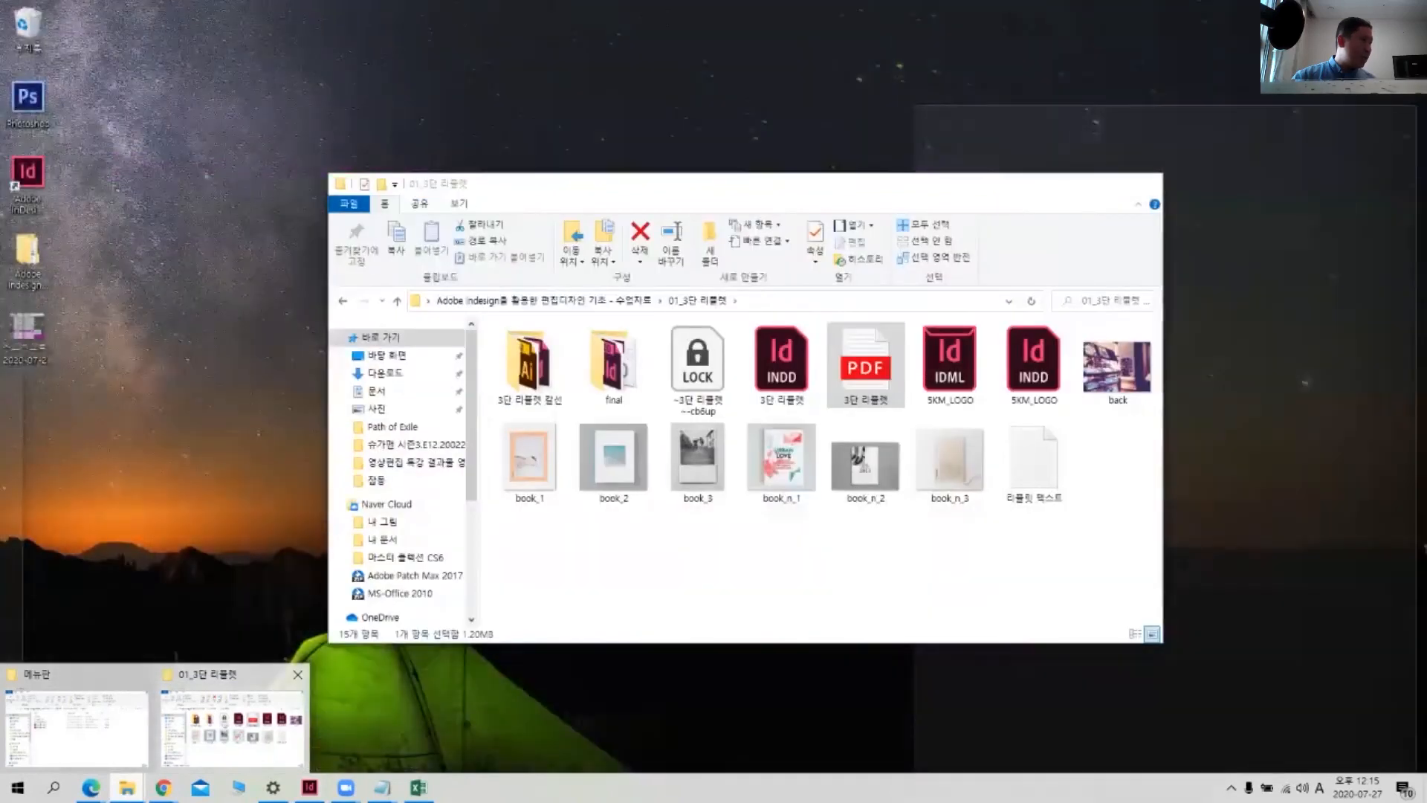
pyautogui.click(232, 727)
pyautogui.doubleClick(866, 366)
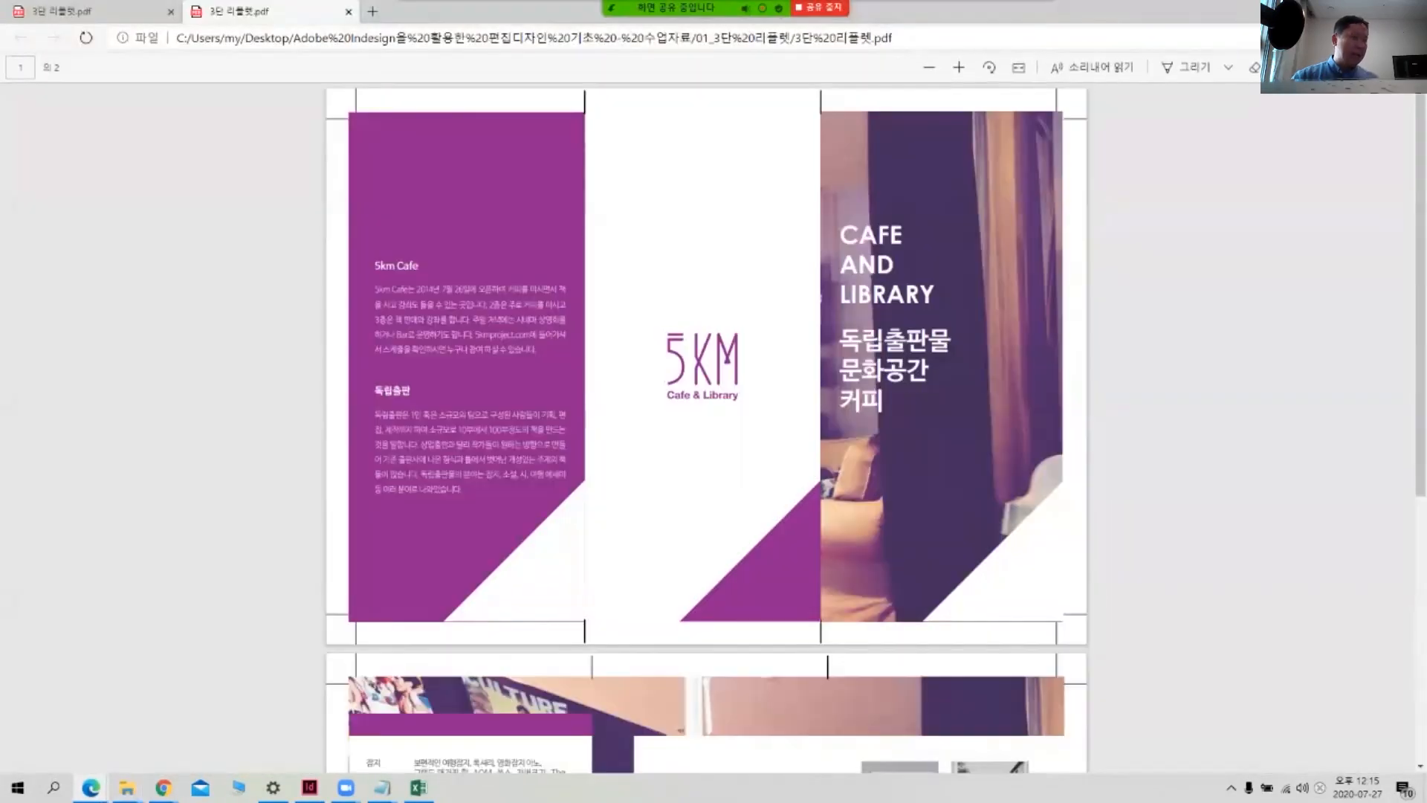
pyautogui.scroll(6, 866, 366)
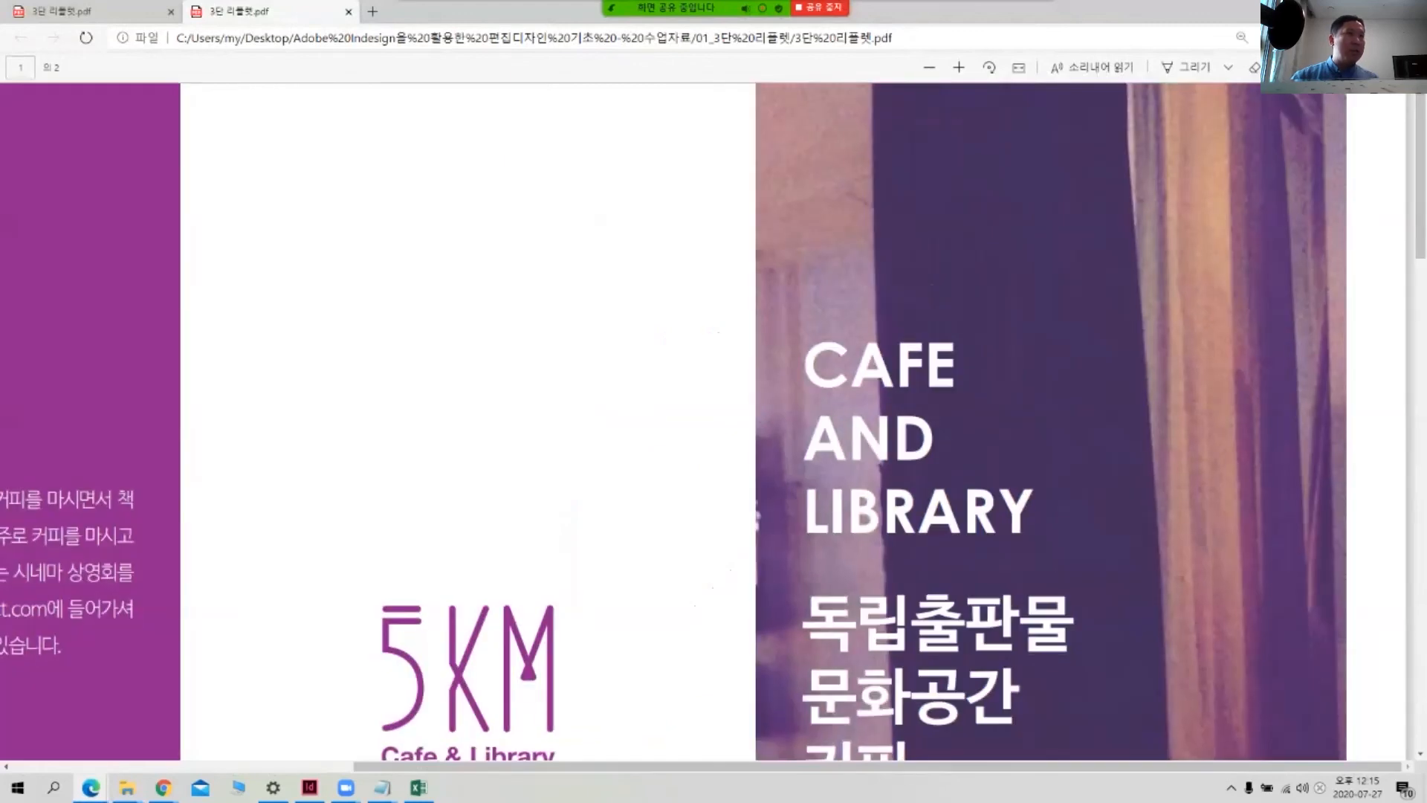
pyautogui.scroll(1, 674, 420)
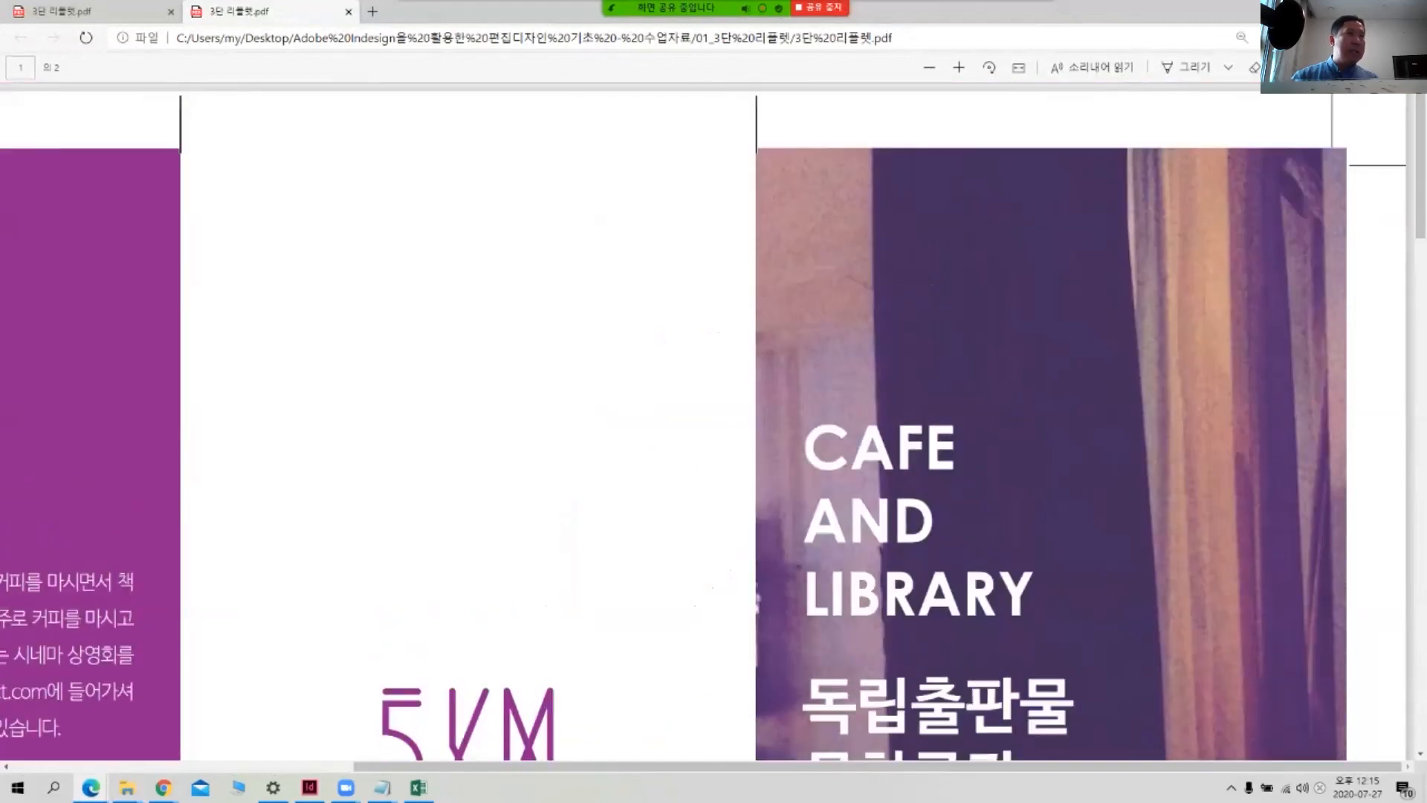